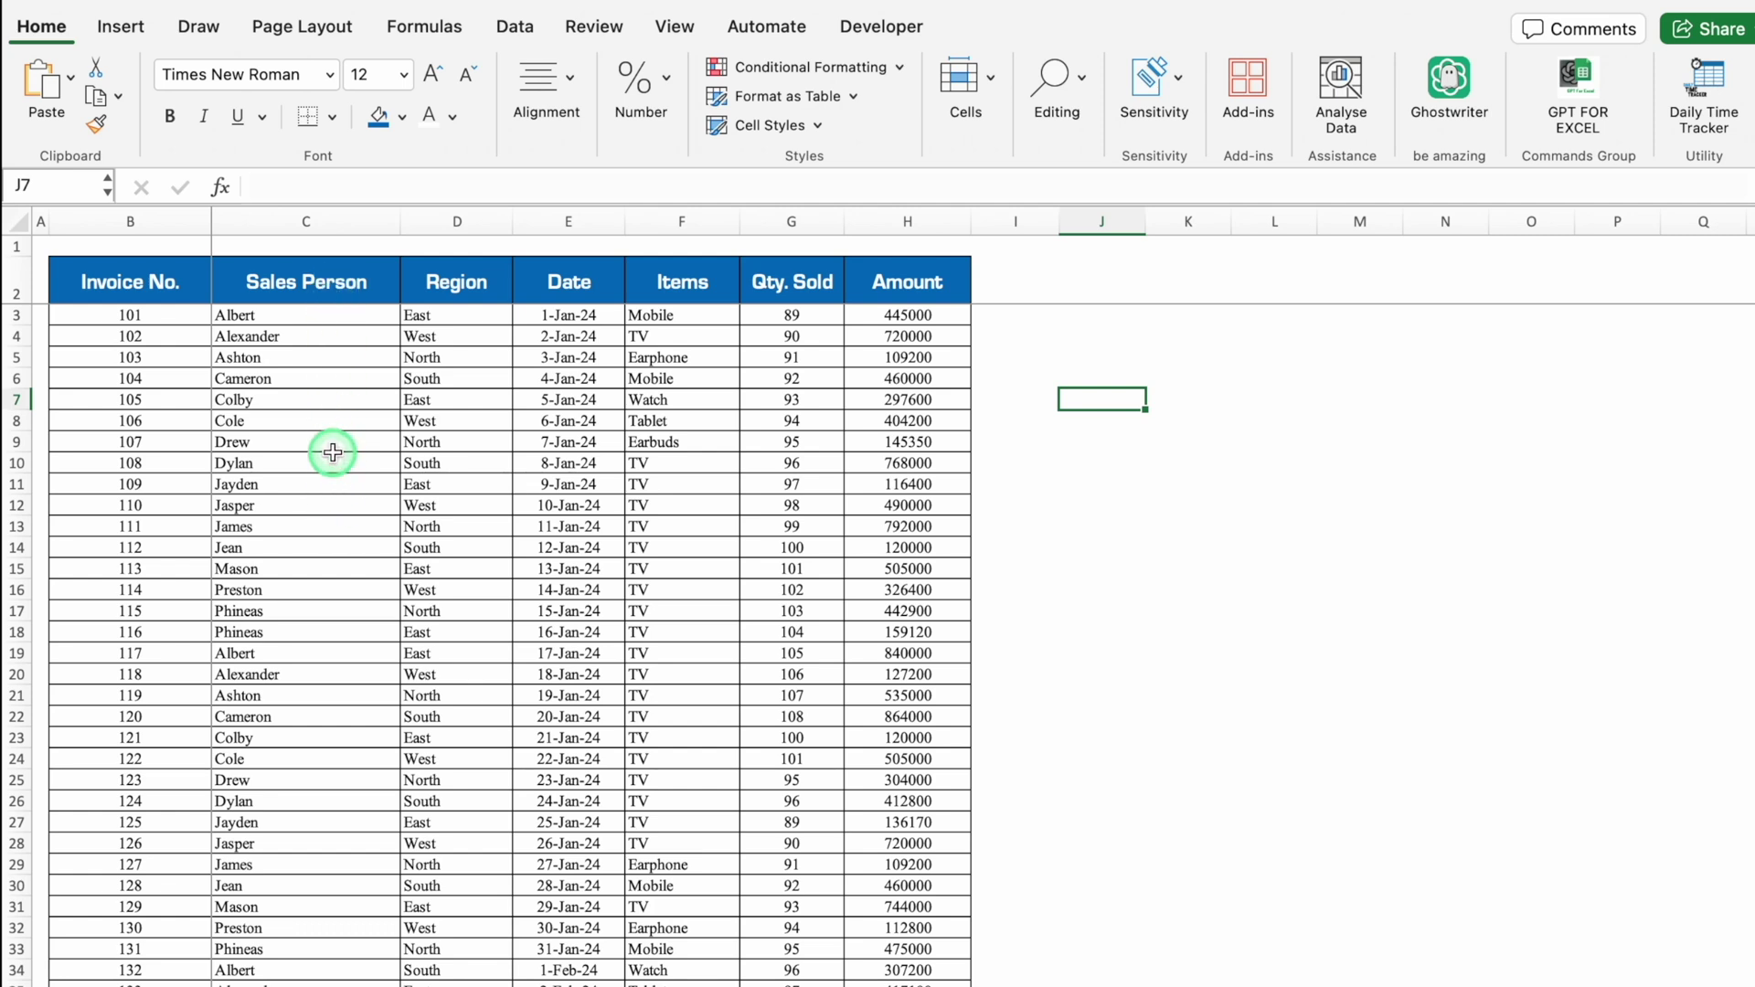
Step: Copy the Sales Person header from C2 into K2 and widen column K to fit it
click(356, 284)
key(ctrl+c)
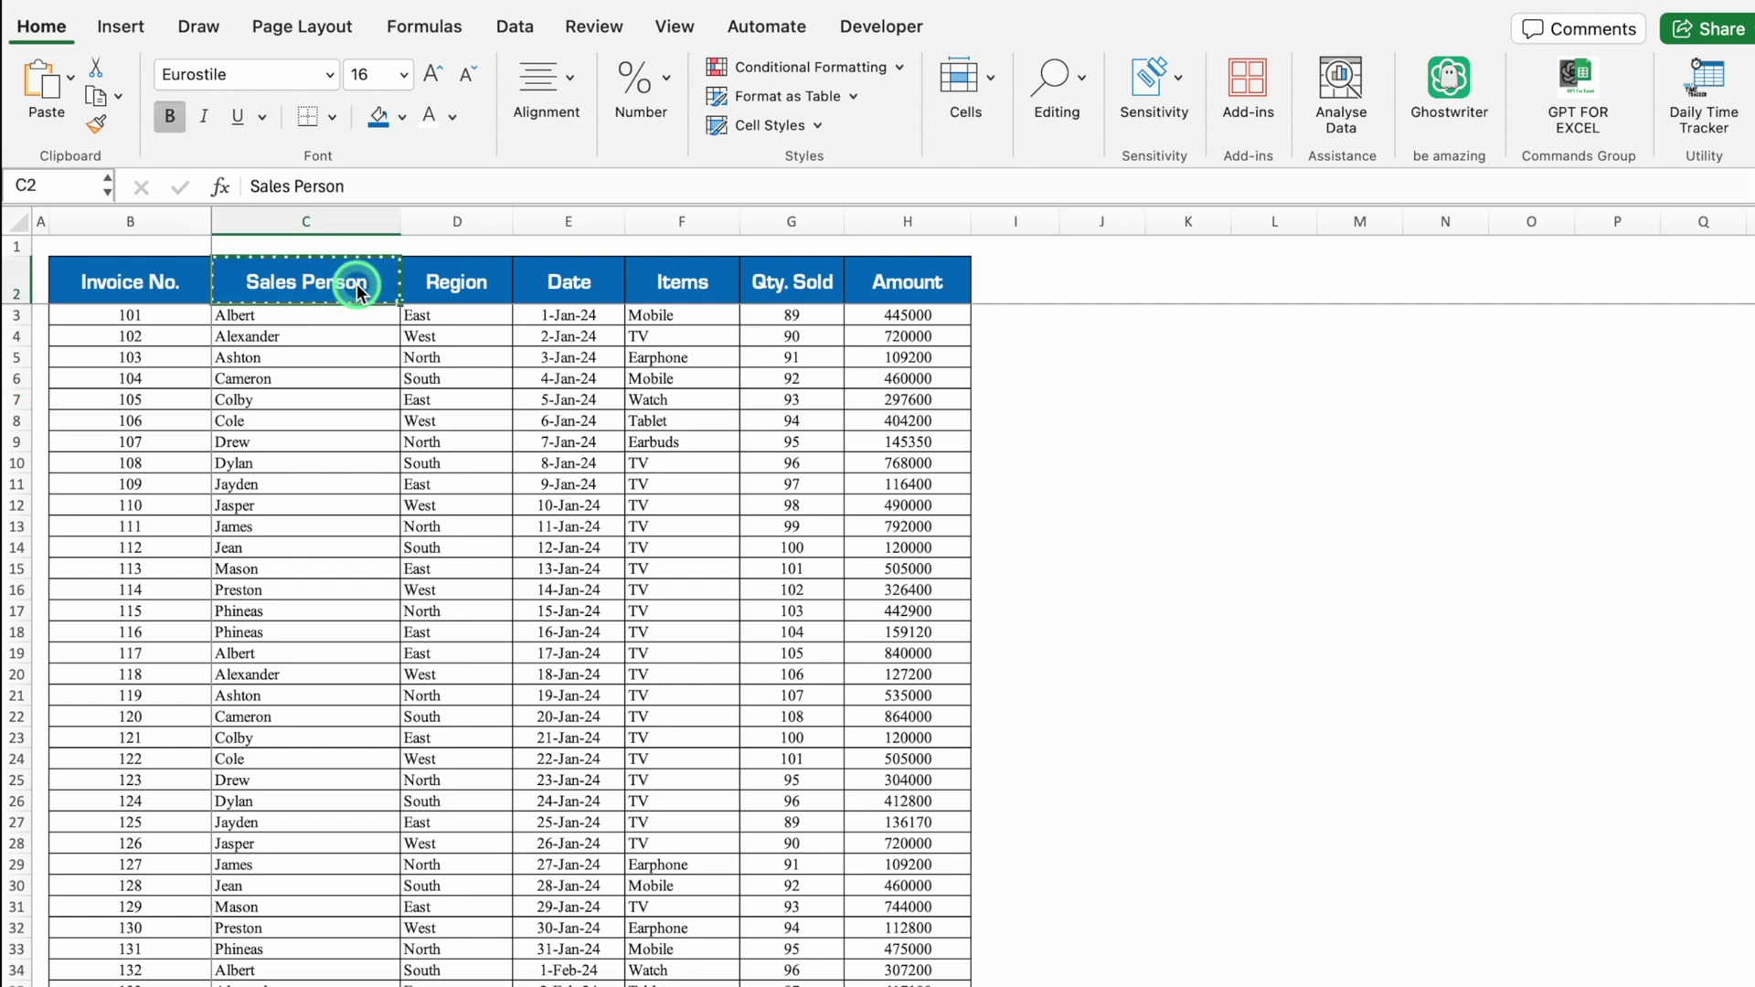
click(1198, 289)
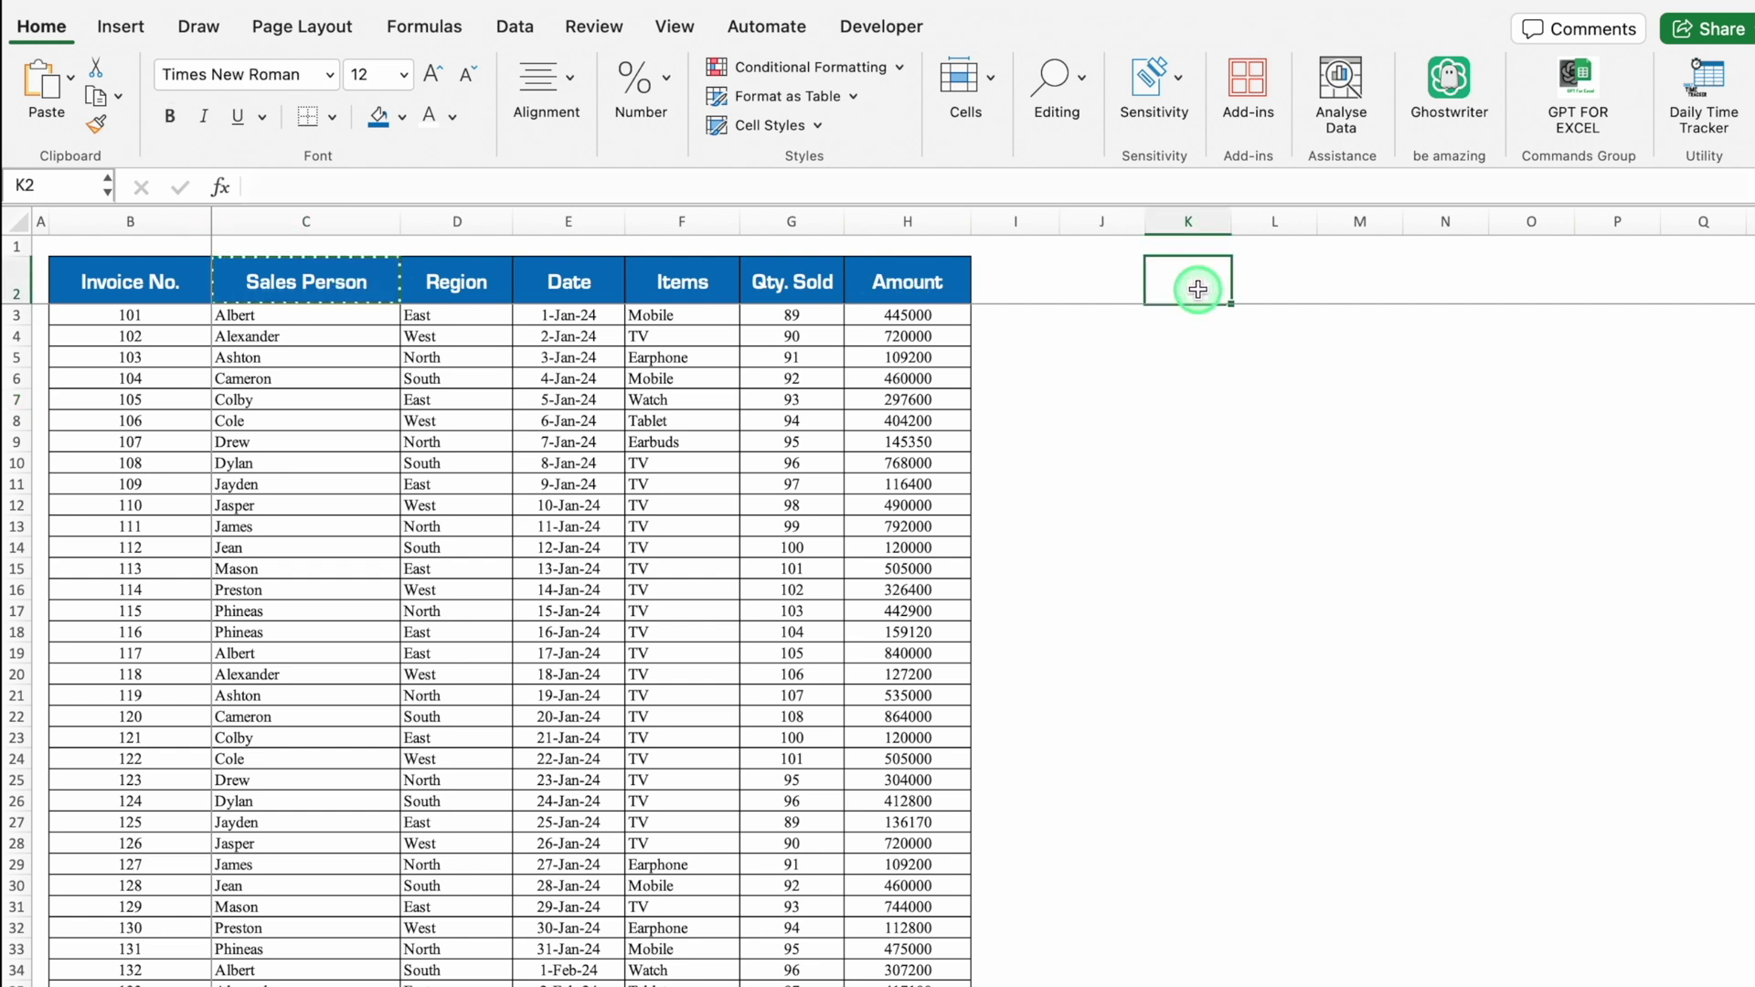
key(ctrl+v)
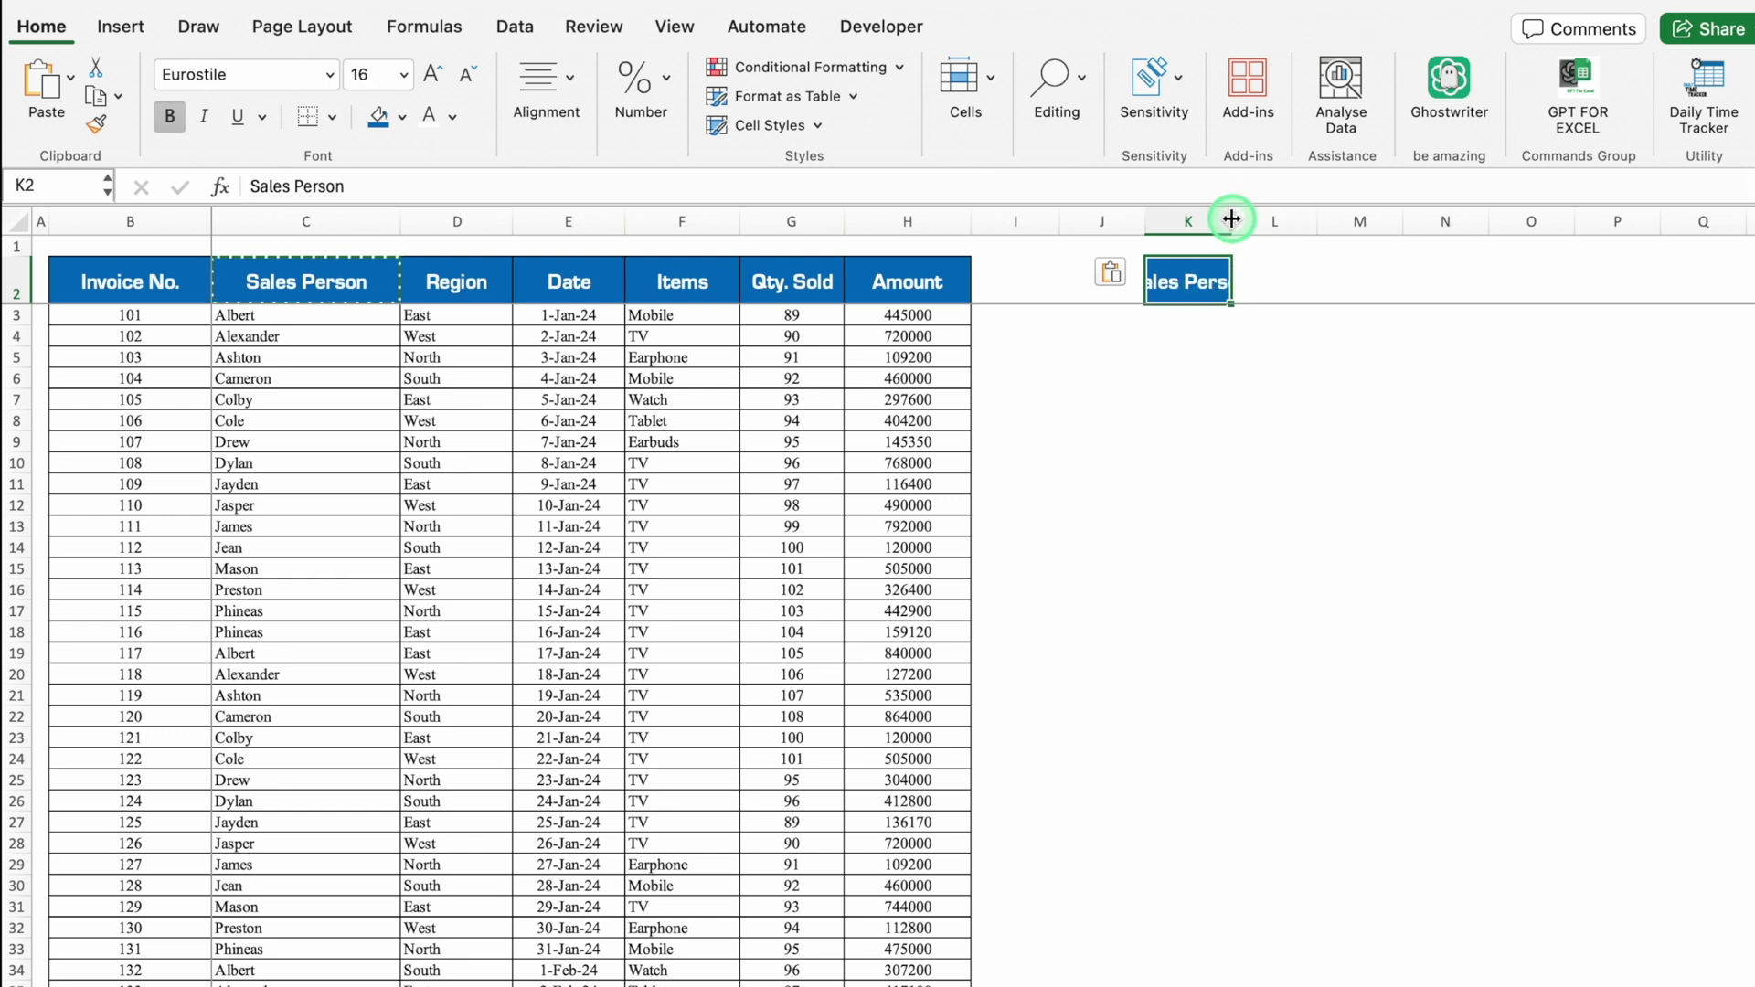
drag(1232, 222, 1302, 222)
Step: Enter =UNIQUE(C3:C174) in K3 to list each sales person, then go to the report sheet's B5
click(1235, 326)
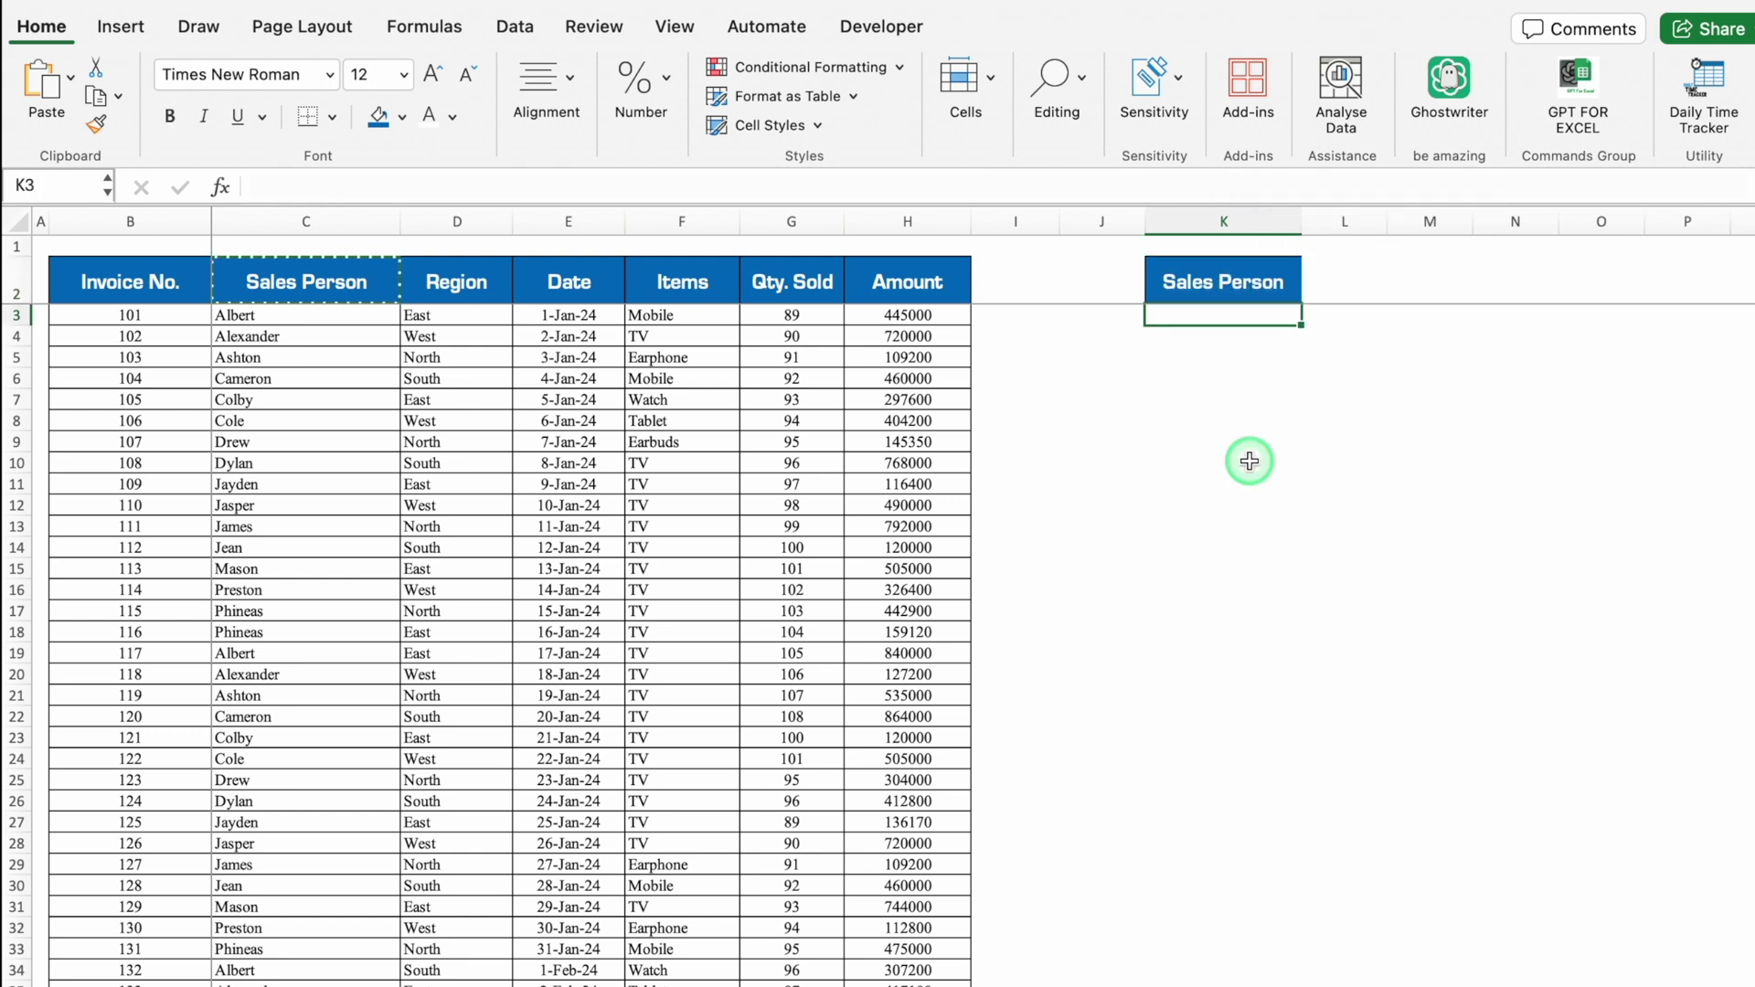
text(=)
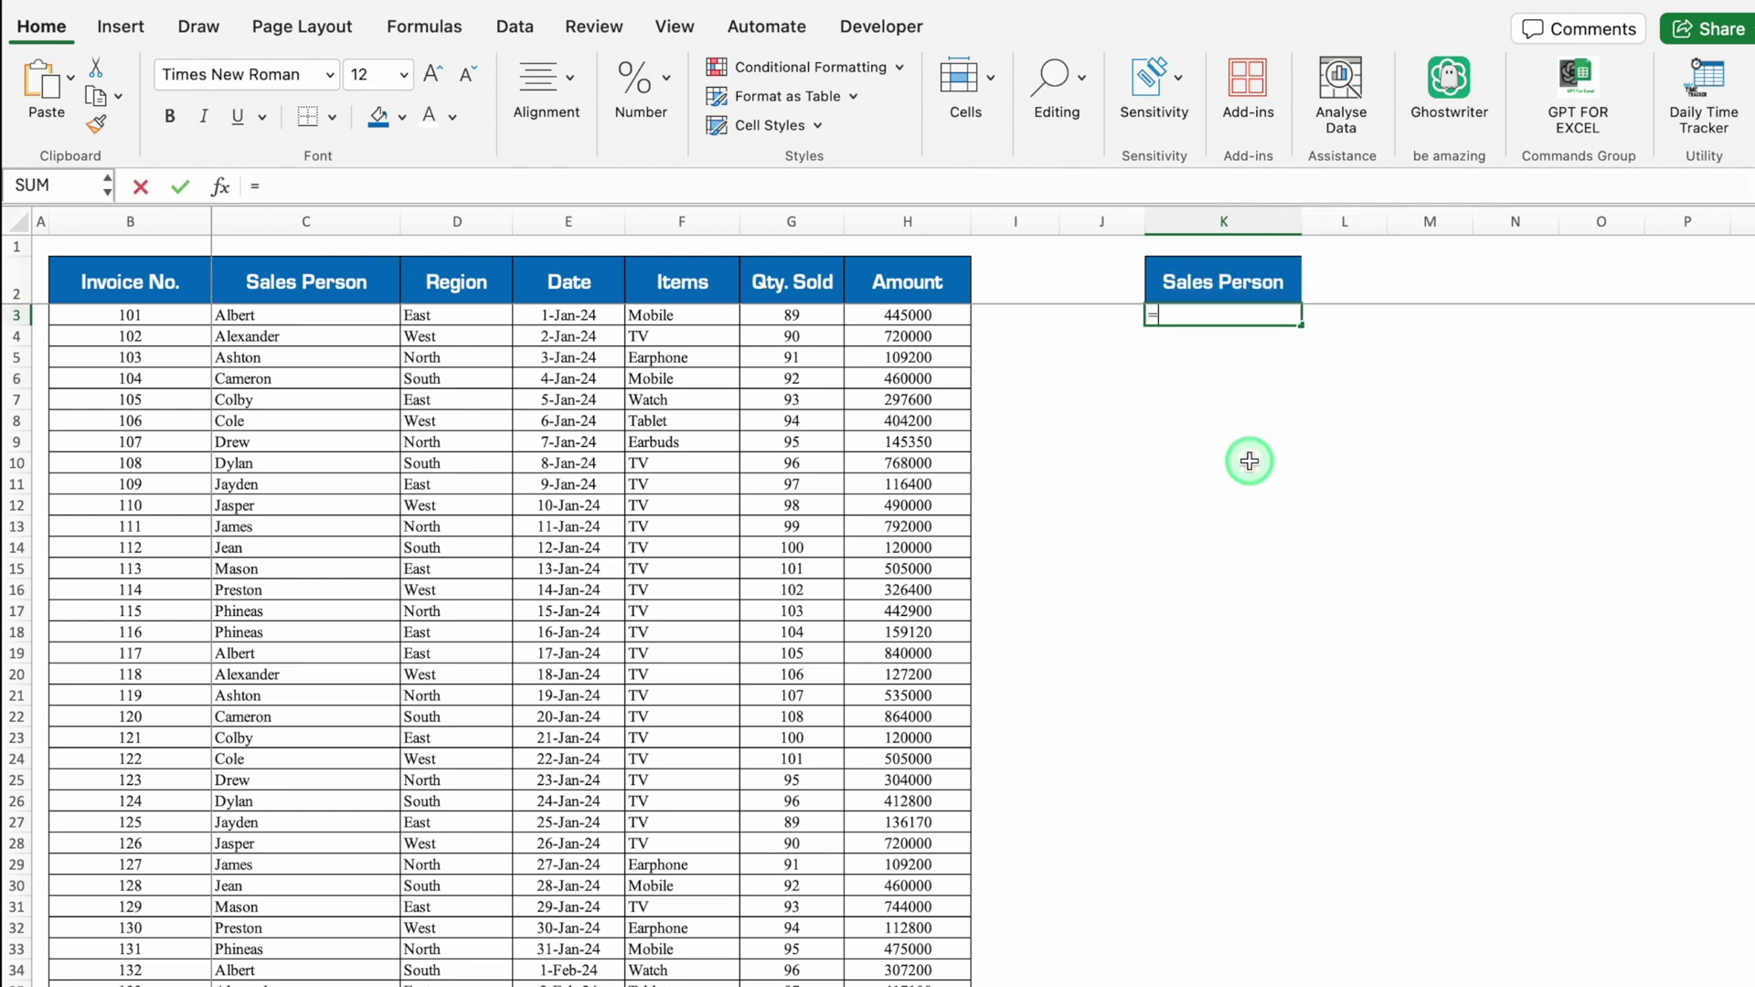
text(uniq)
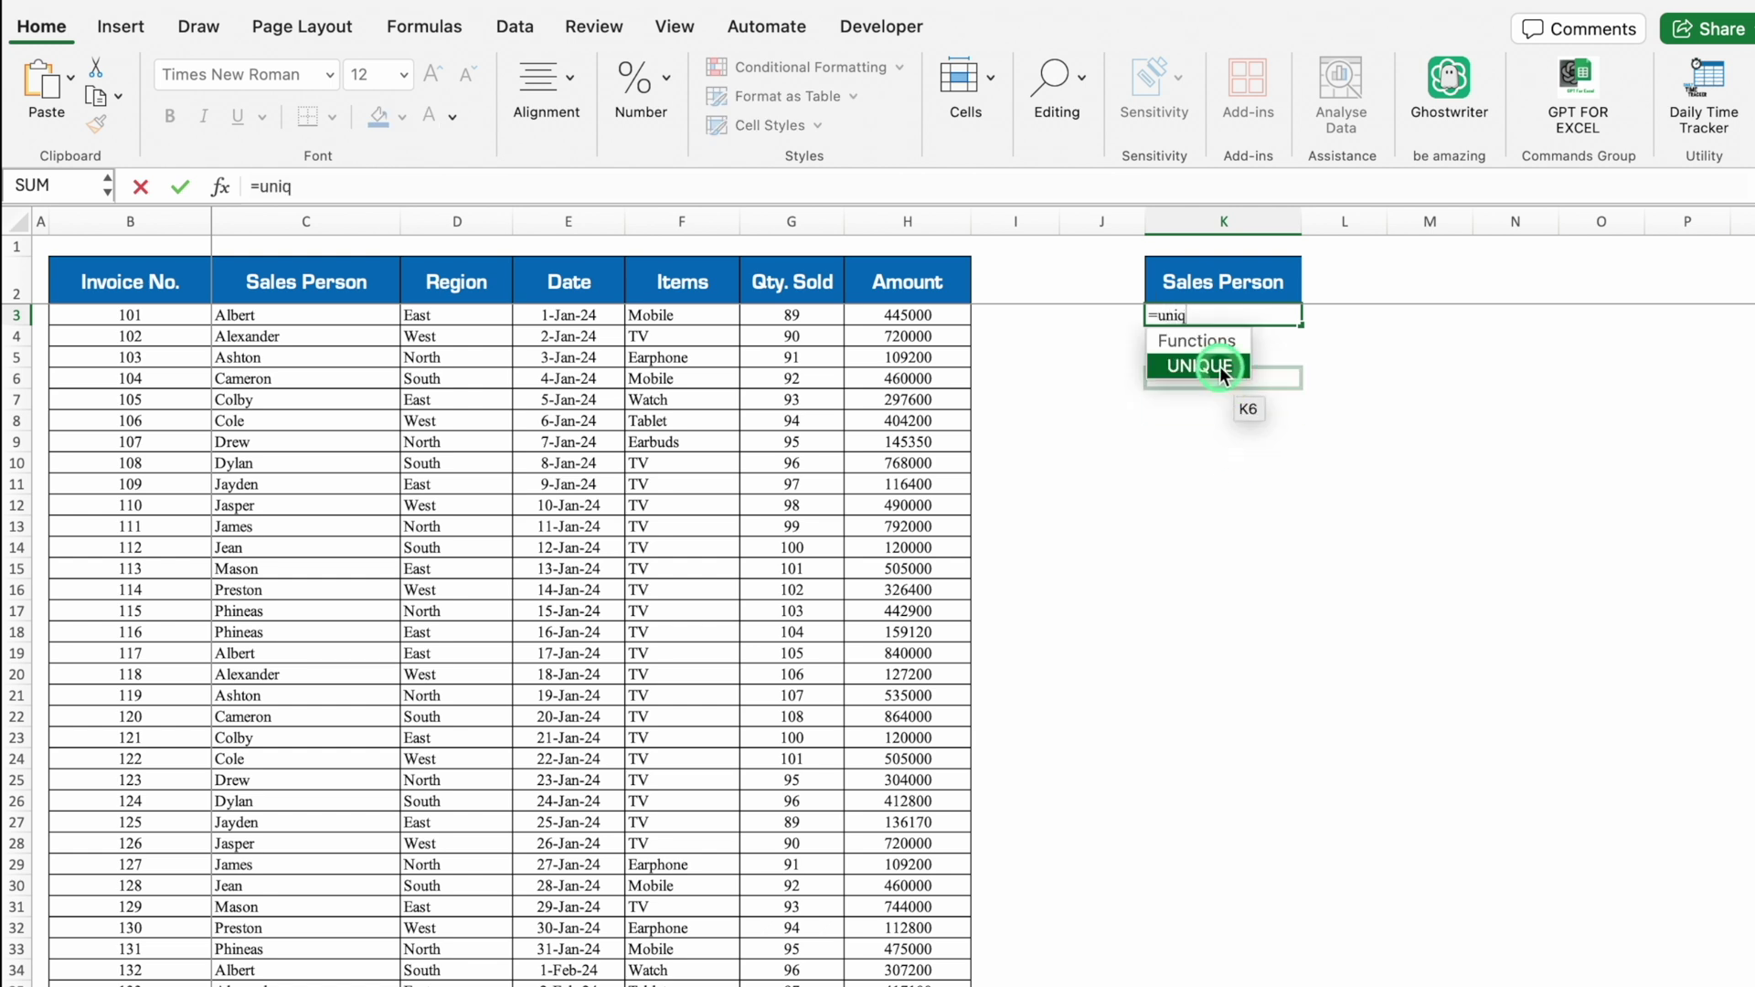
double_click(1228, 370)
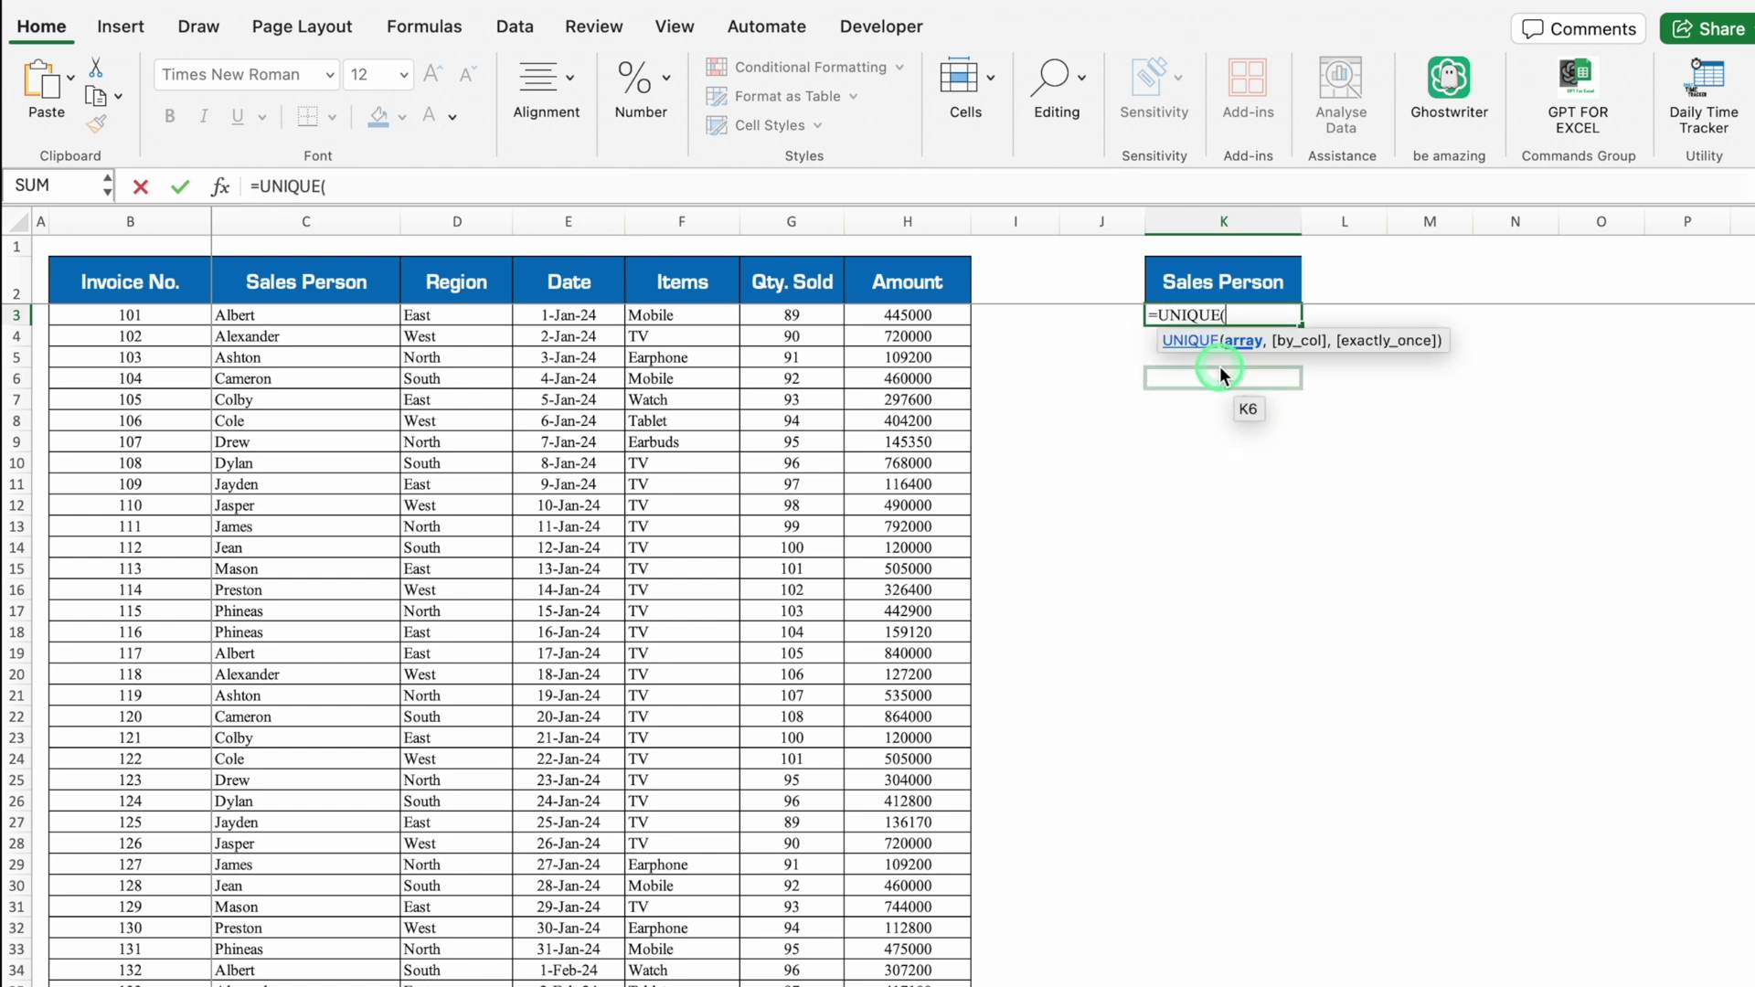
click(352, 318)
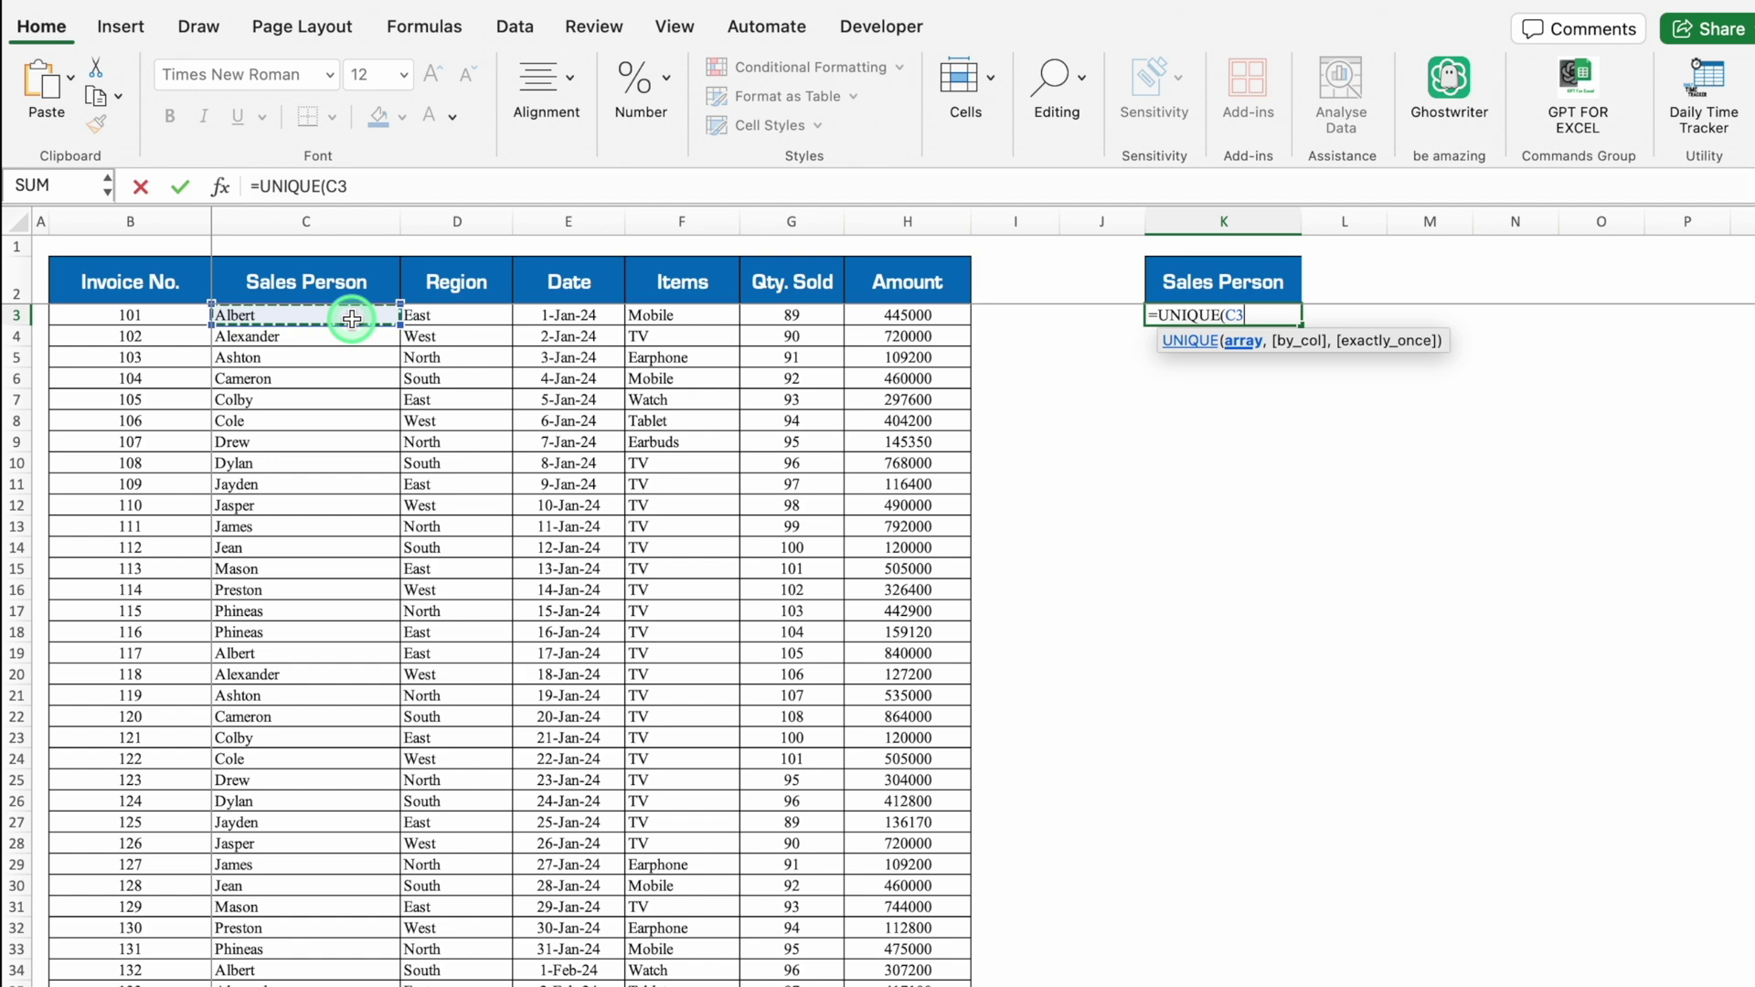
scroll(352, 319, down, 10)
scroll(352, 318, down, 5)
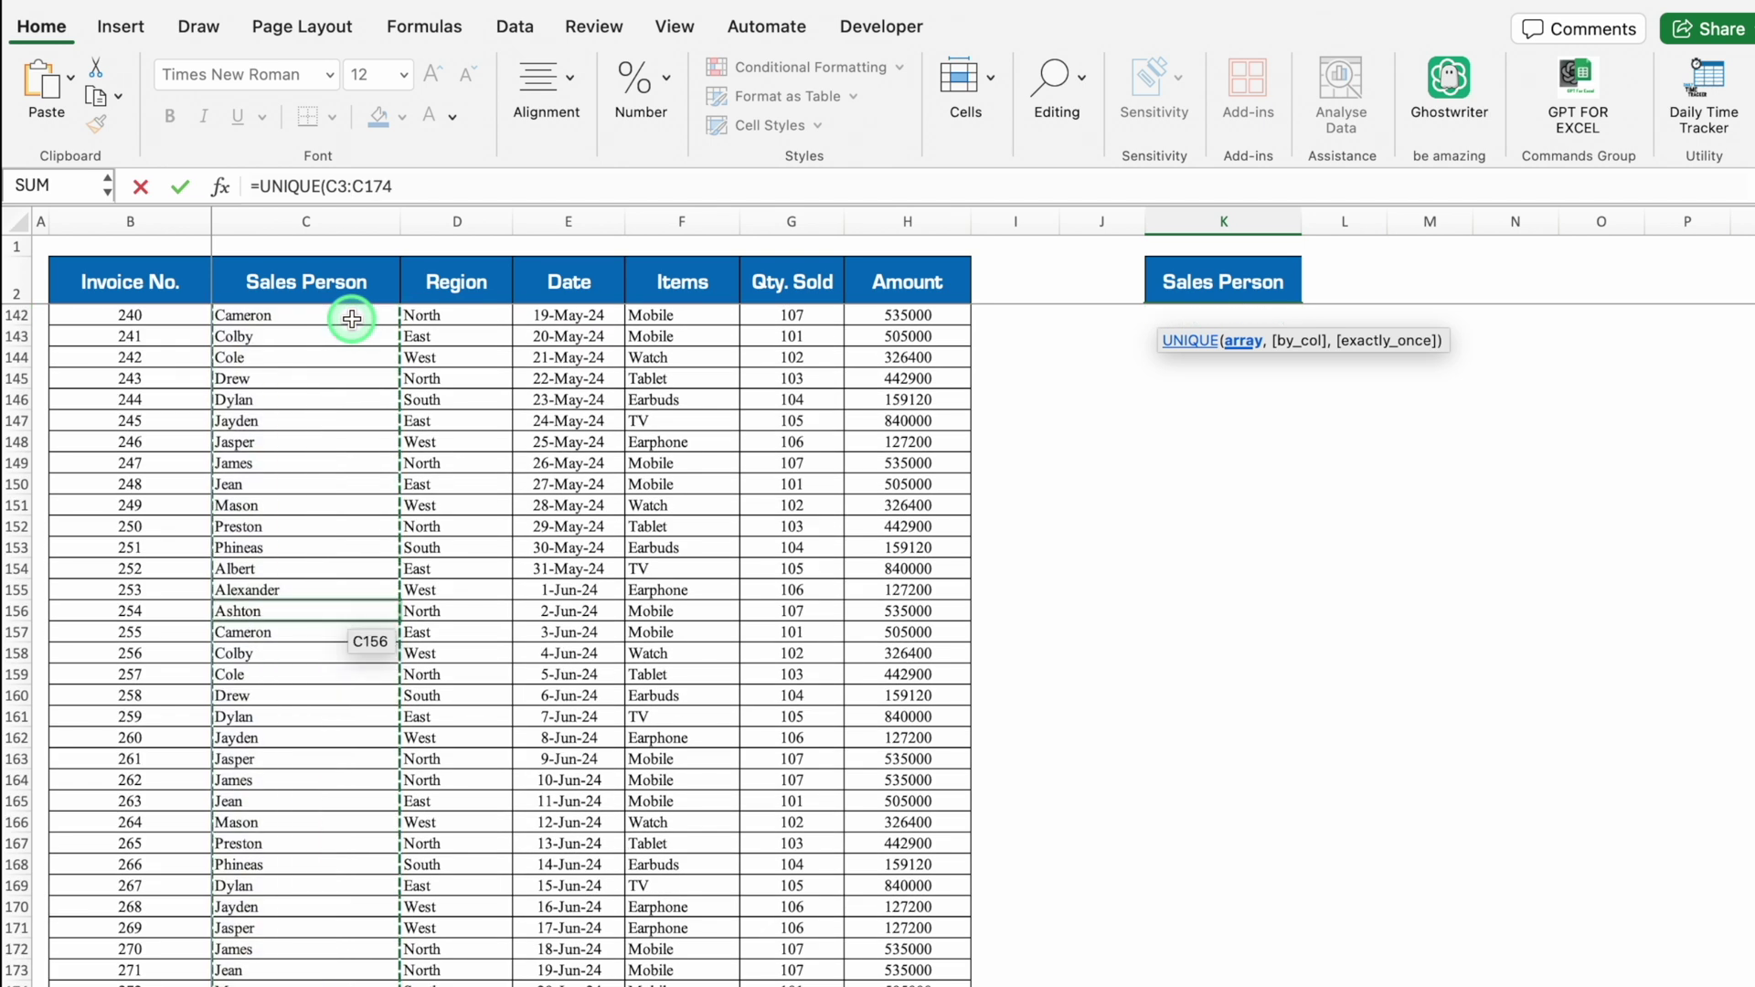
key(Return)
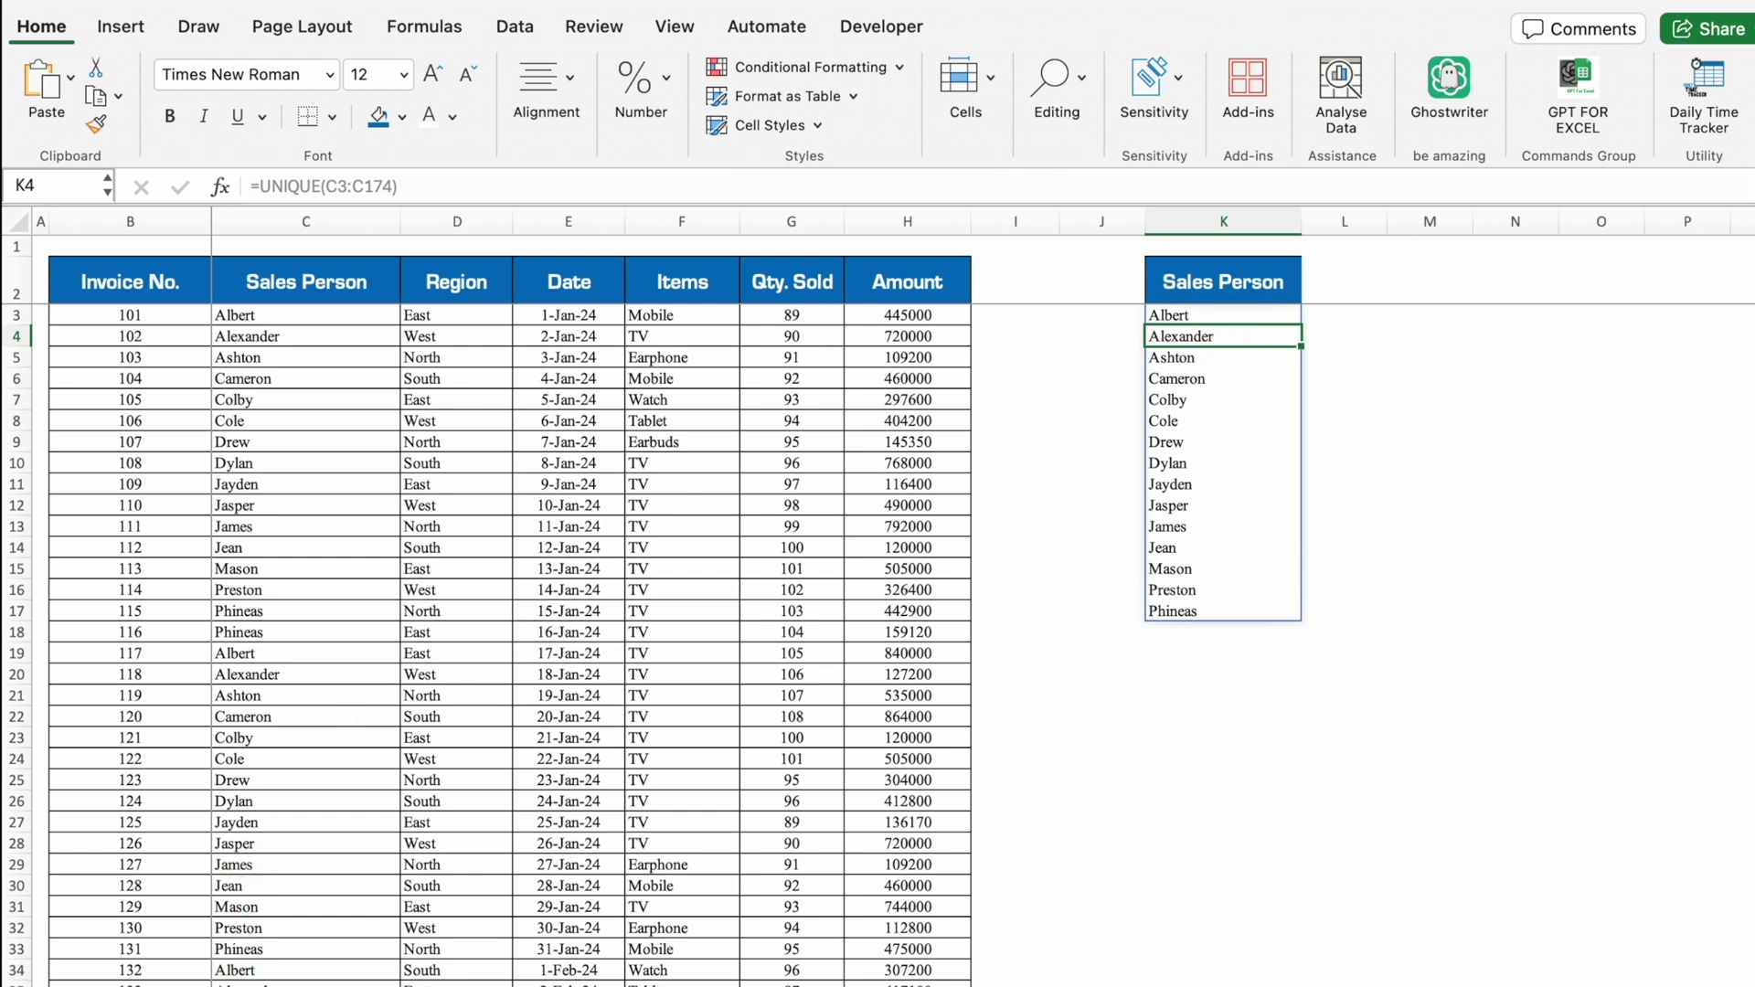
click(176, 324)
text(=)
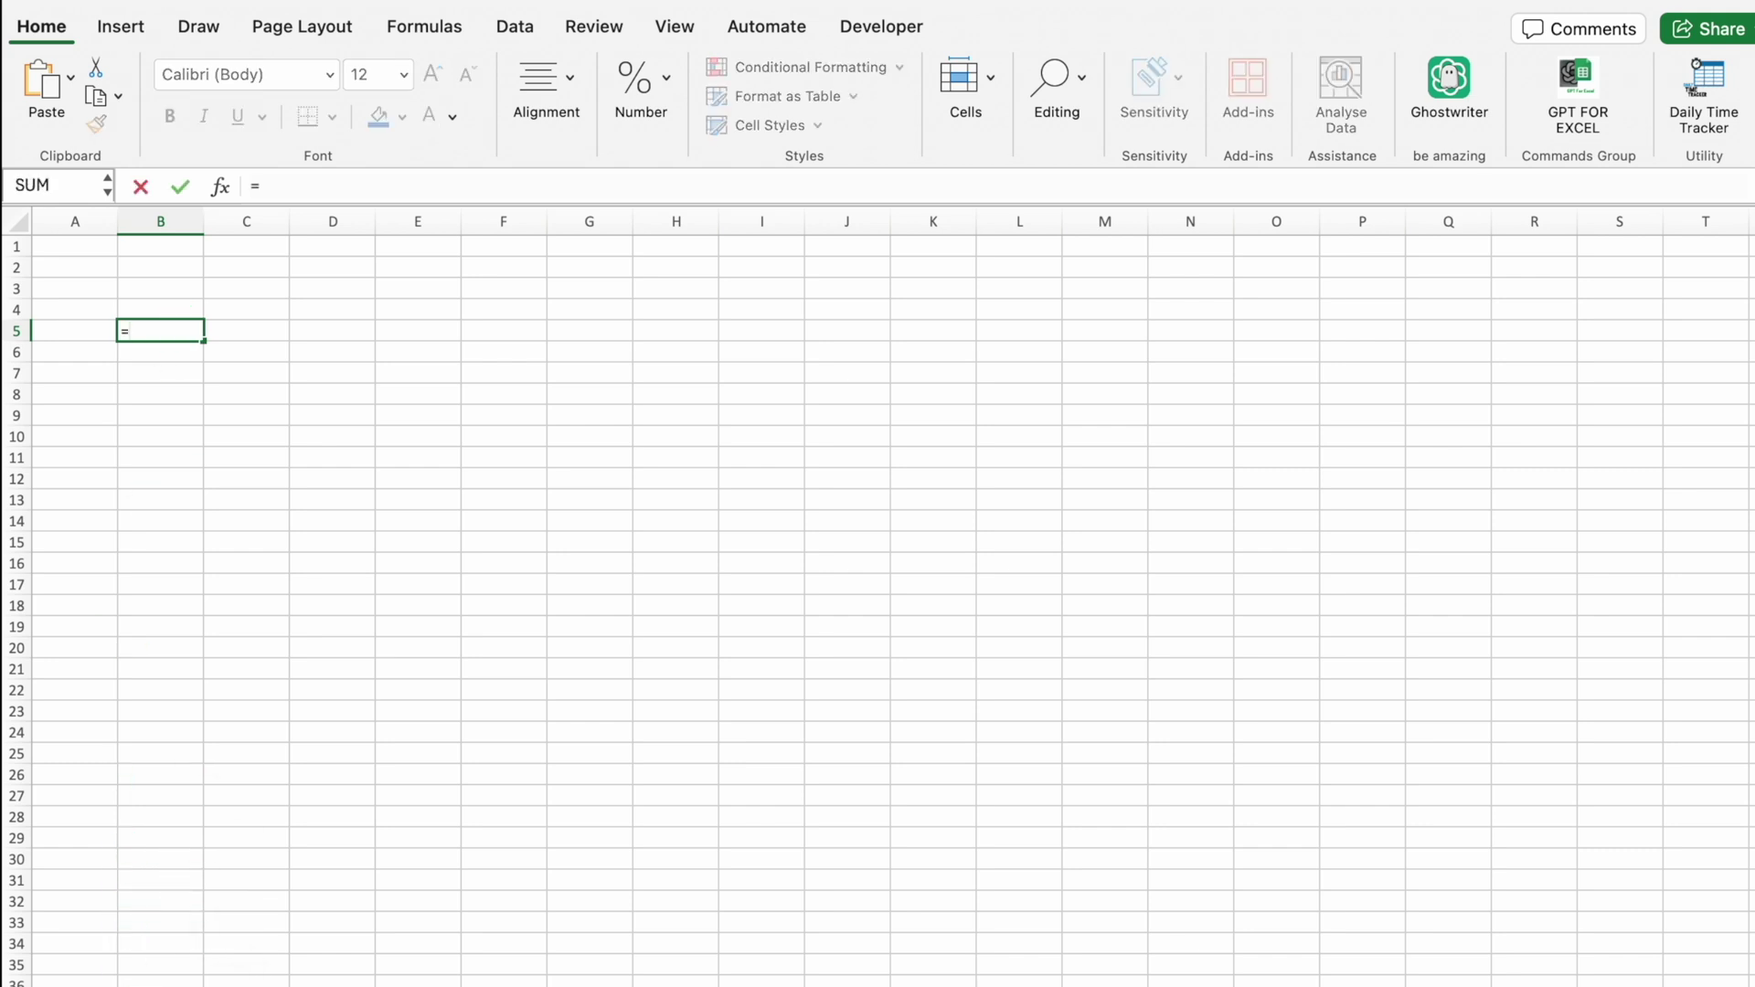
key(ctrl+Page_Up)
Step: Link report cell B5 to 'Data Entry'!B2 and fill the link right to I5
click(146, 786)
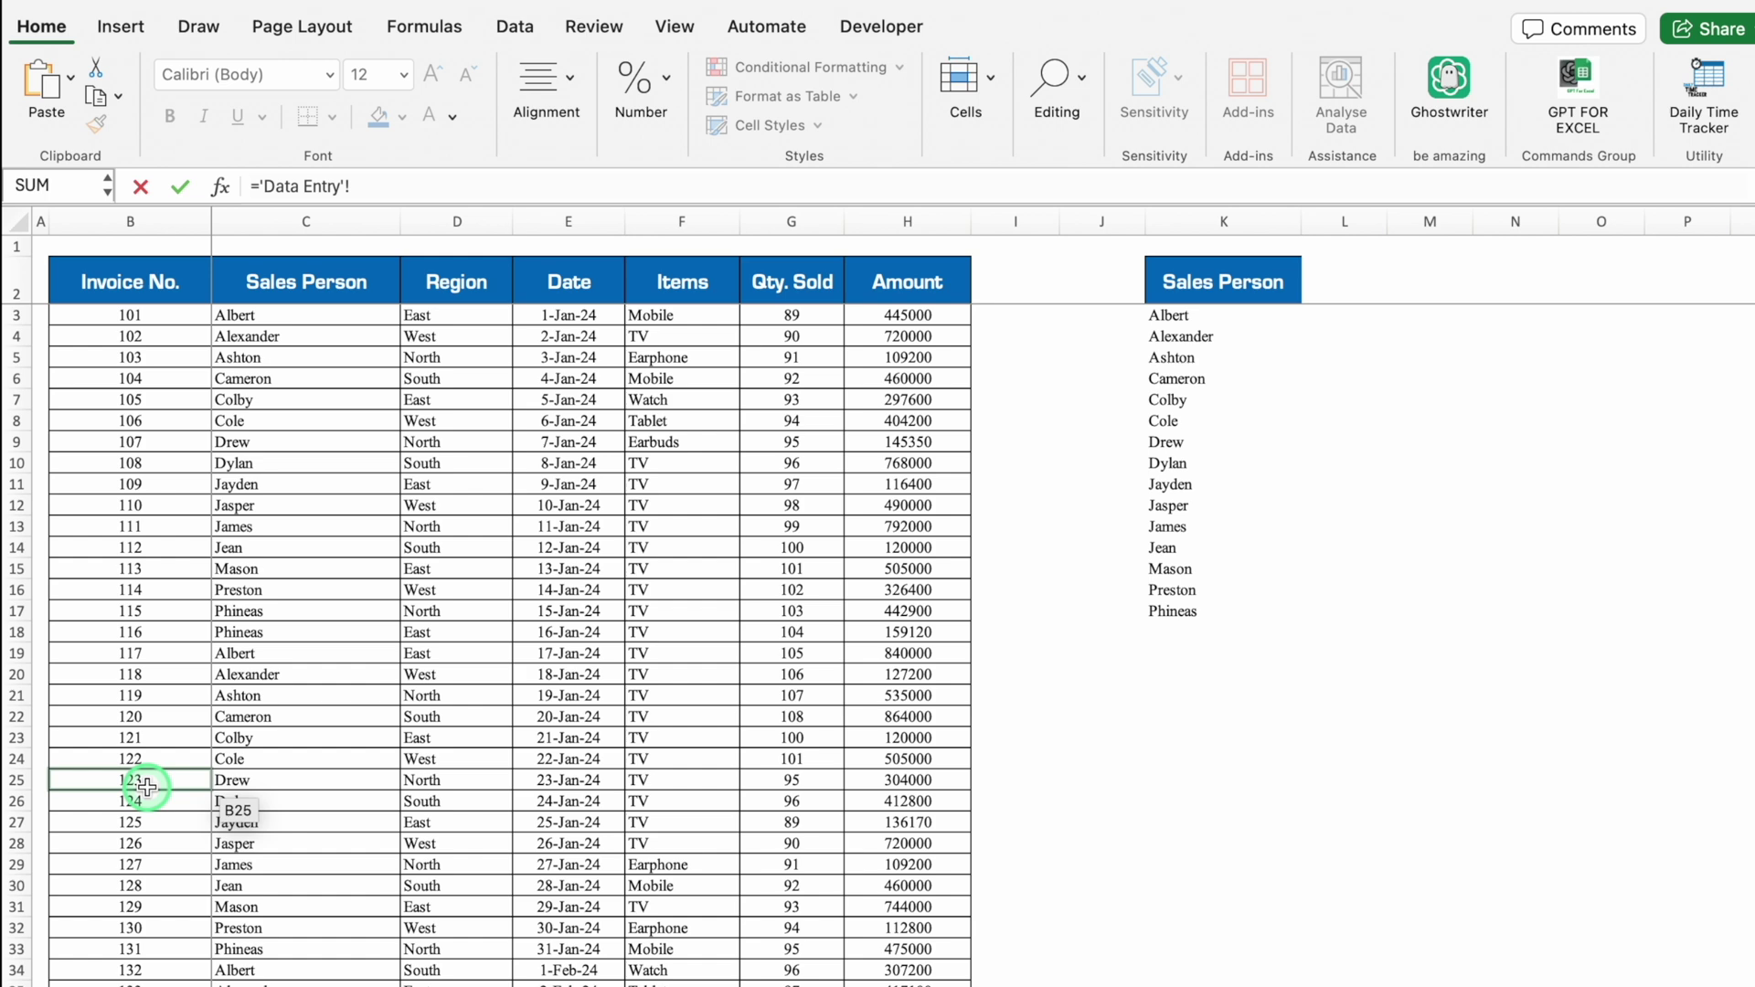
click(144, 282)
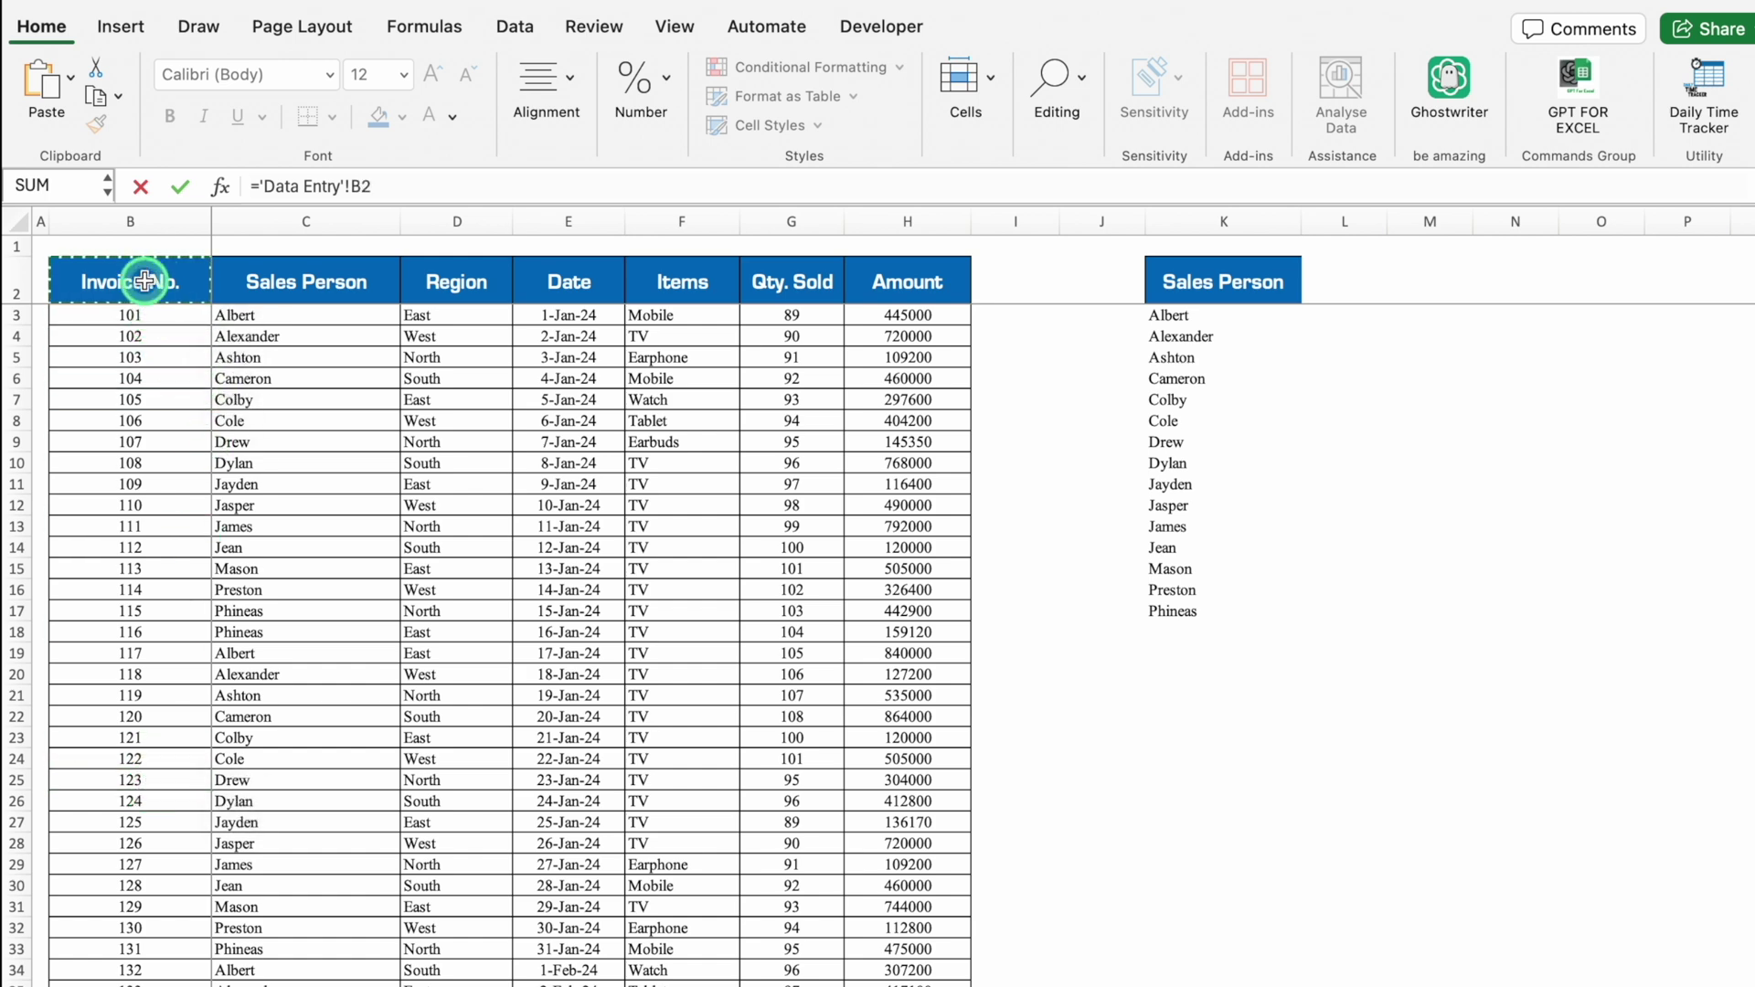
key(Return)
click(183, 331)
drag(205, 341, 777, 331)
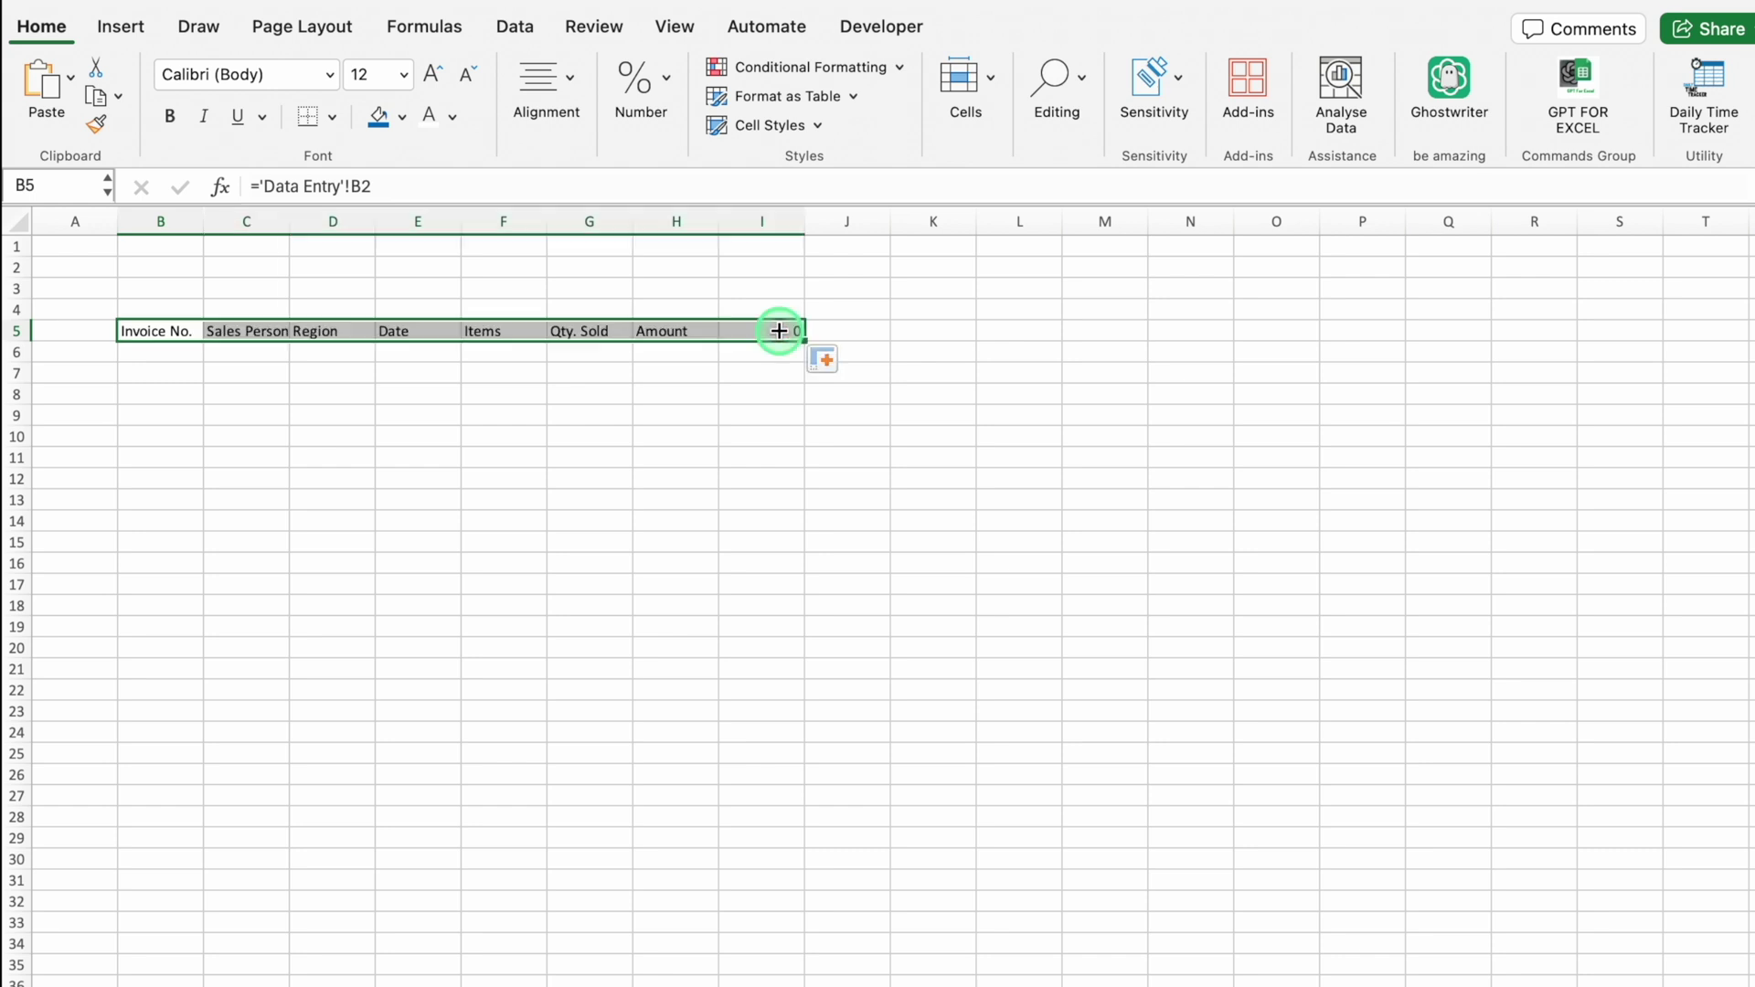
click(716, 396)
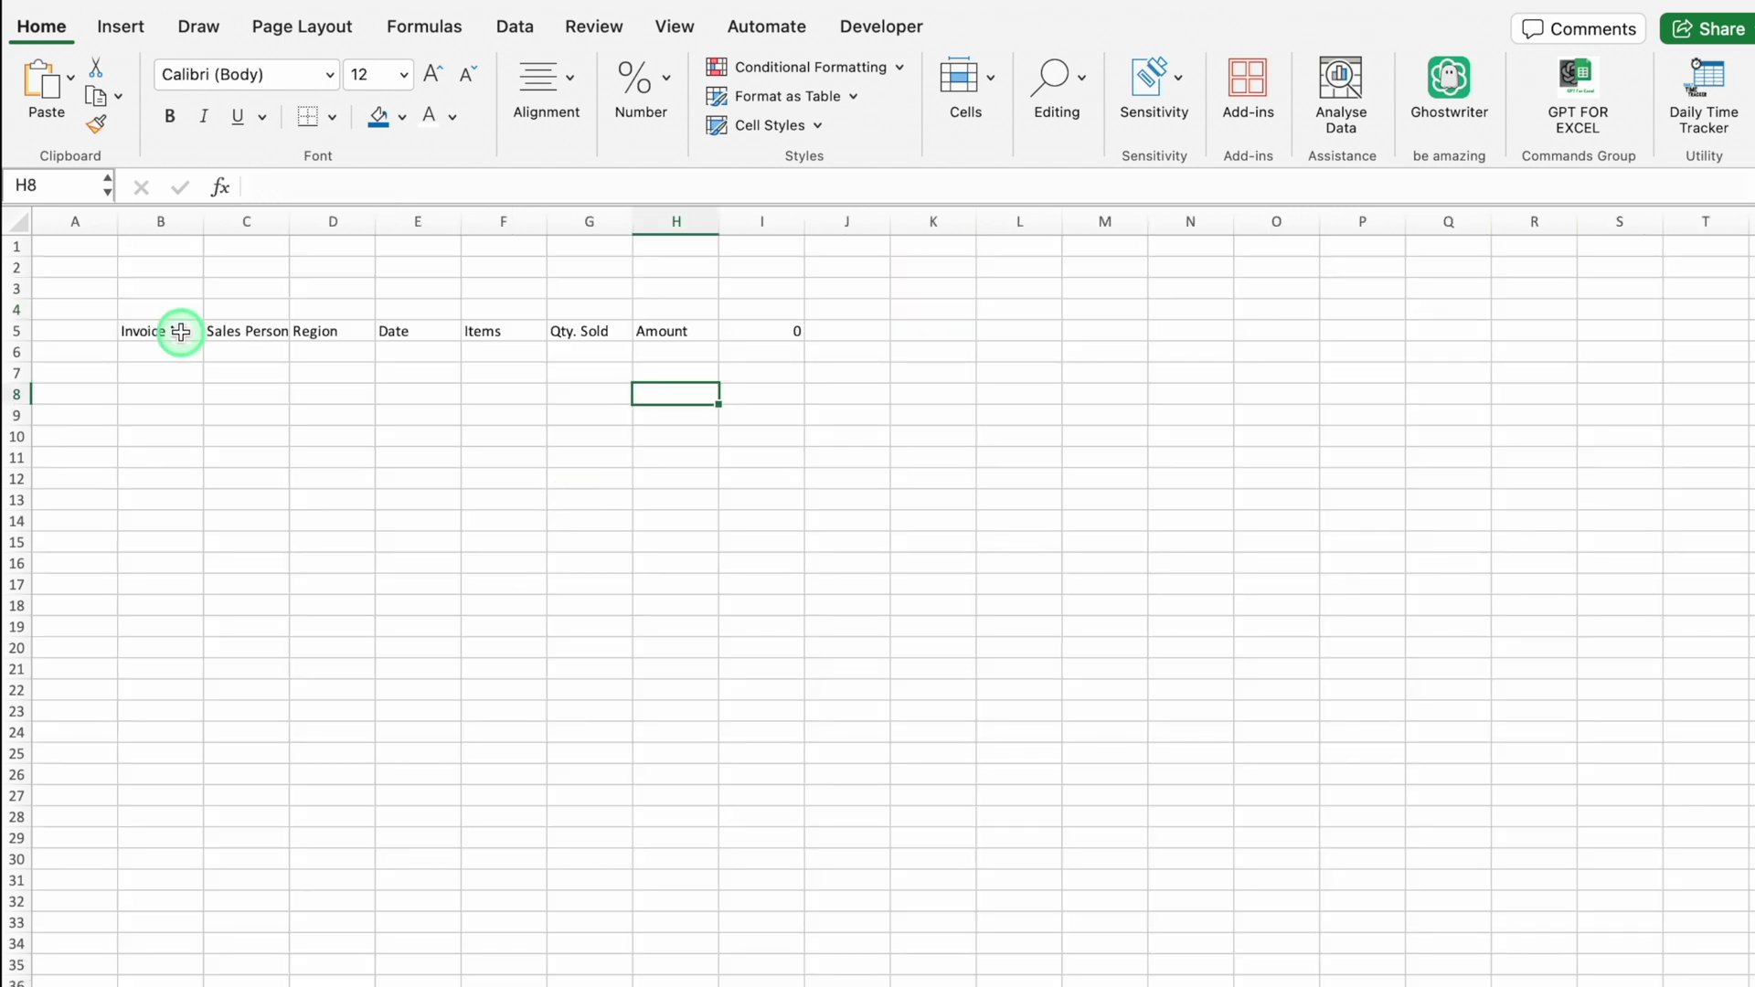
Step: Change B5 to =IF('Data Entry'!B2="","",'Data Entry'!B2) so empty sources show blank
click(180, 332)
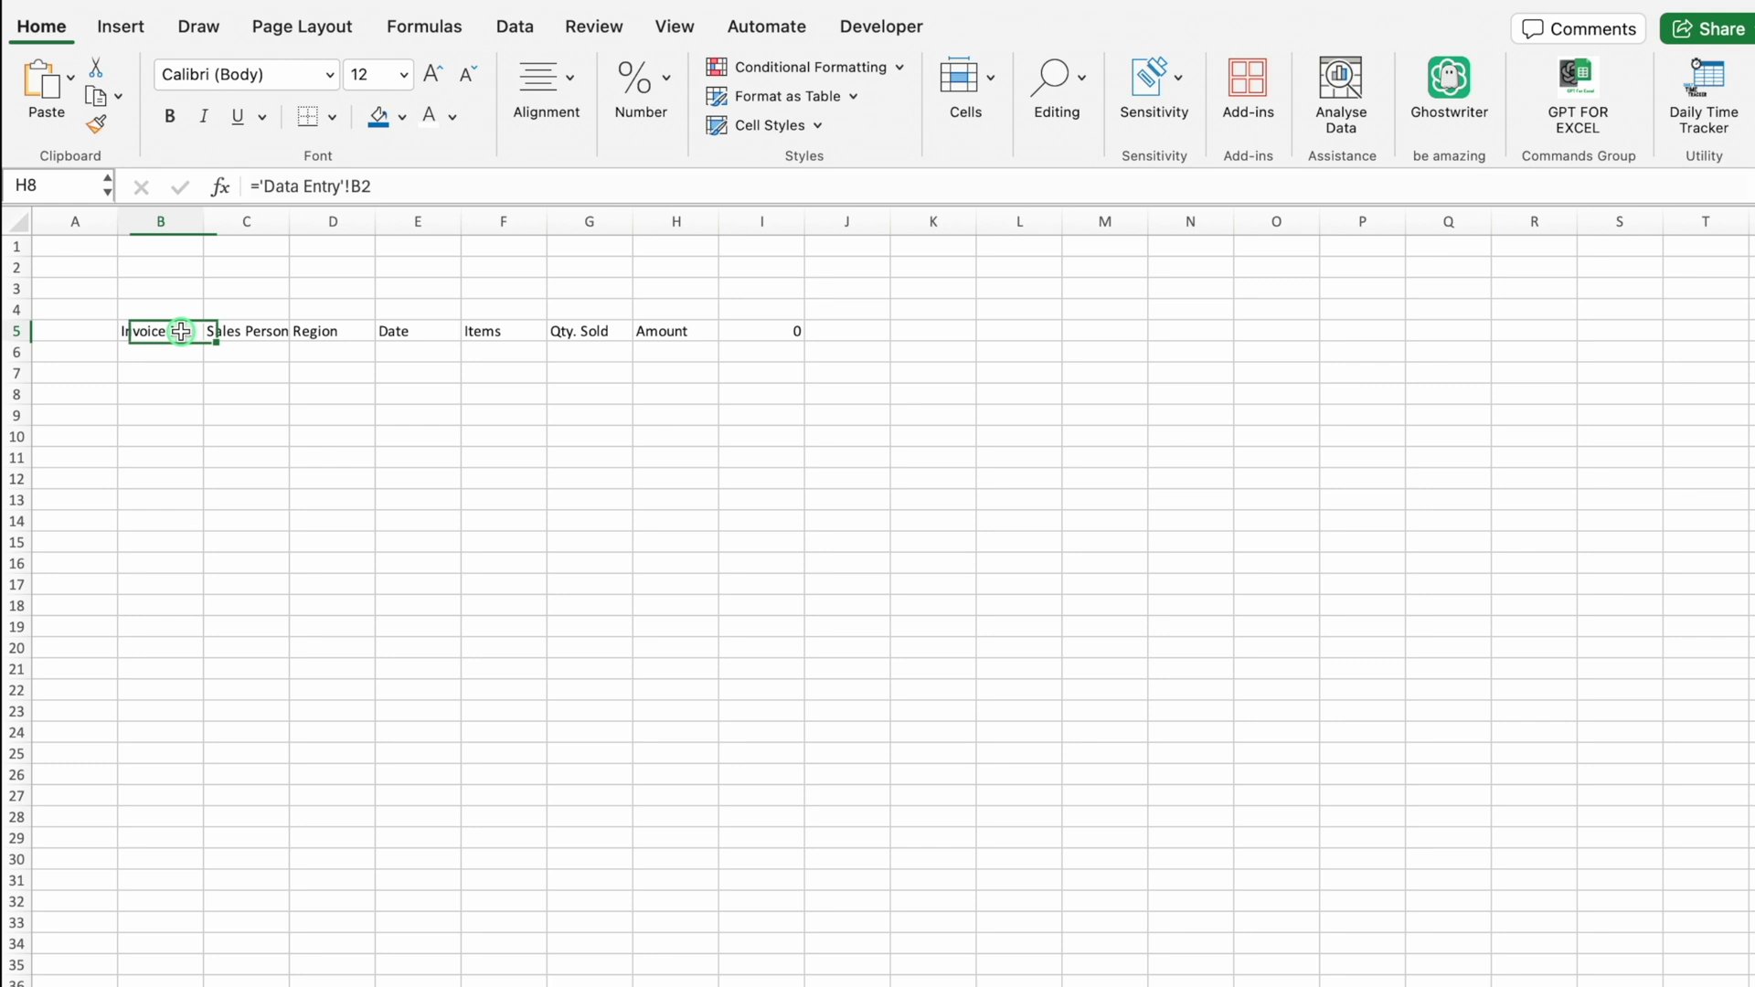
click(261, 186)
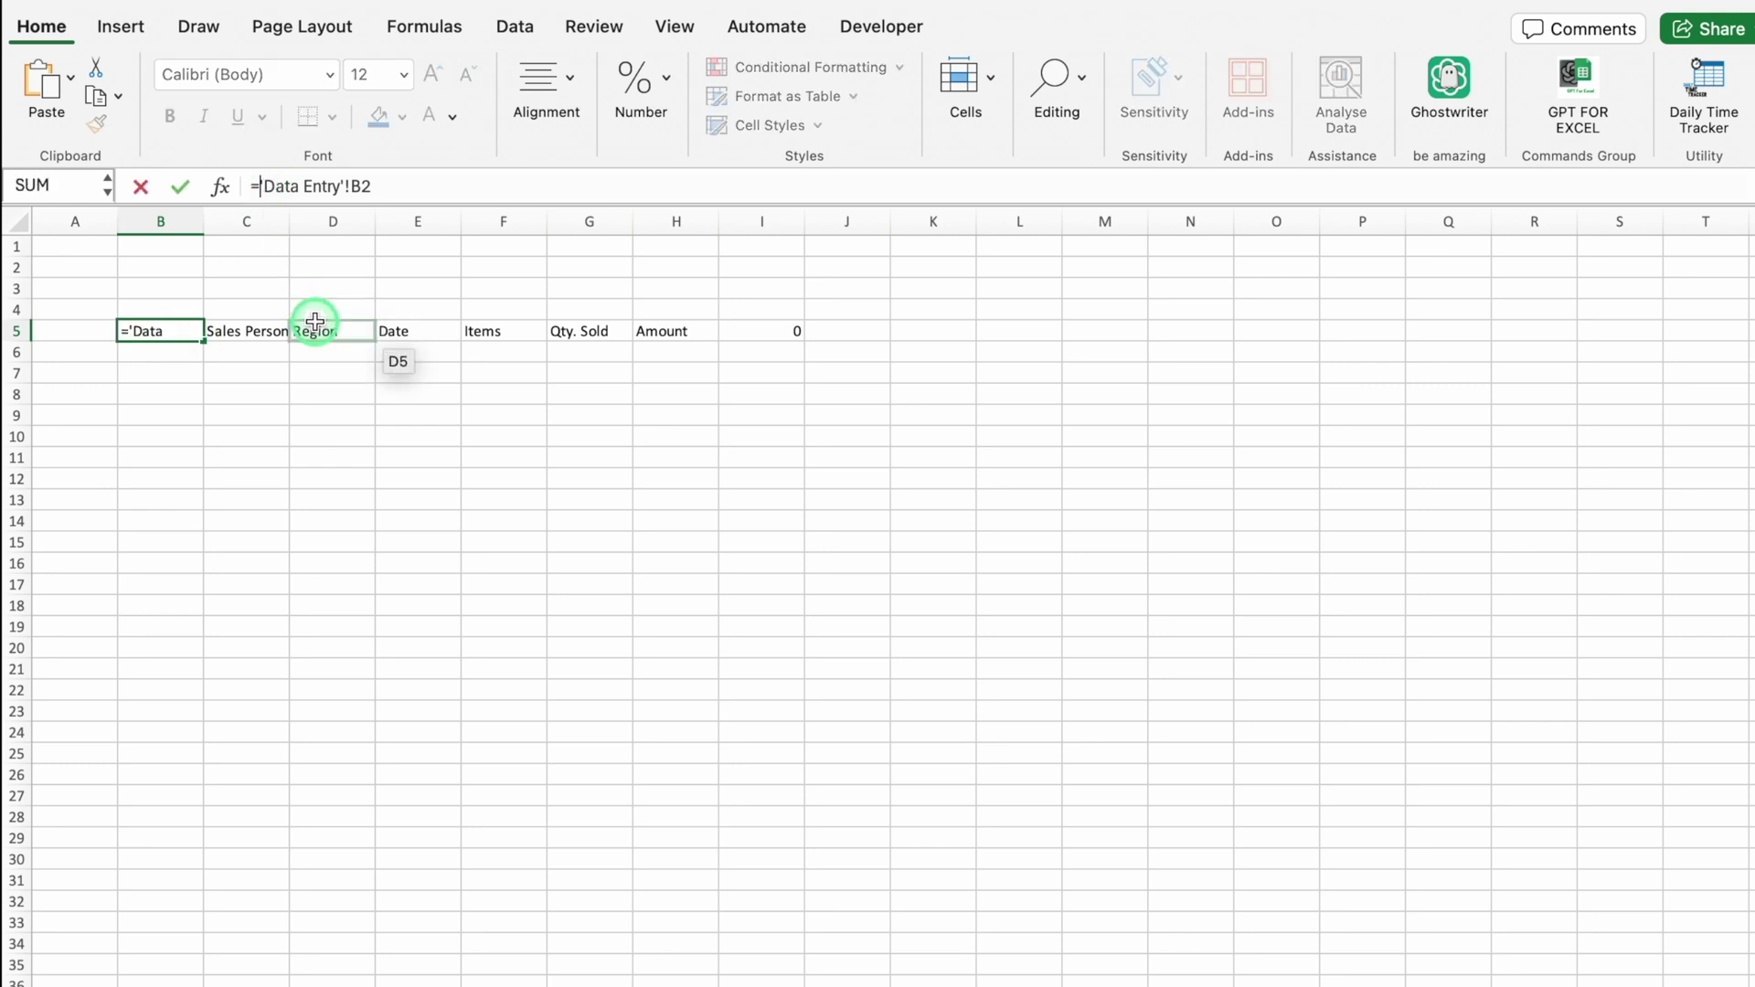
text(IF)
double_click(451, 411)
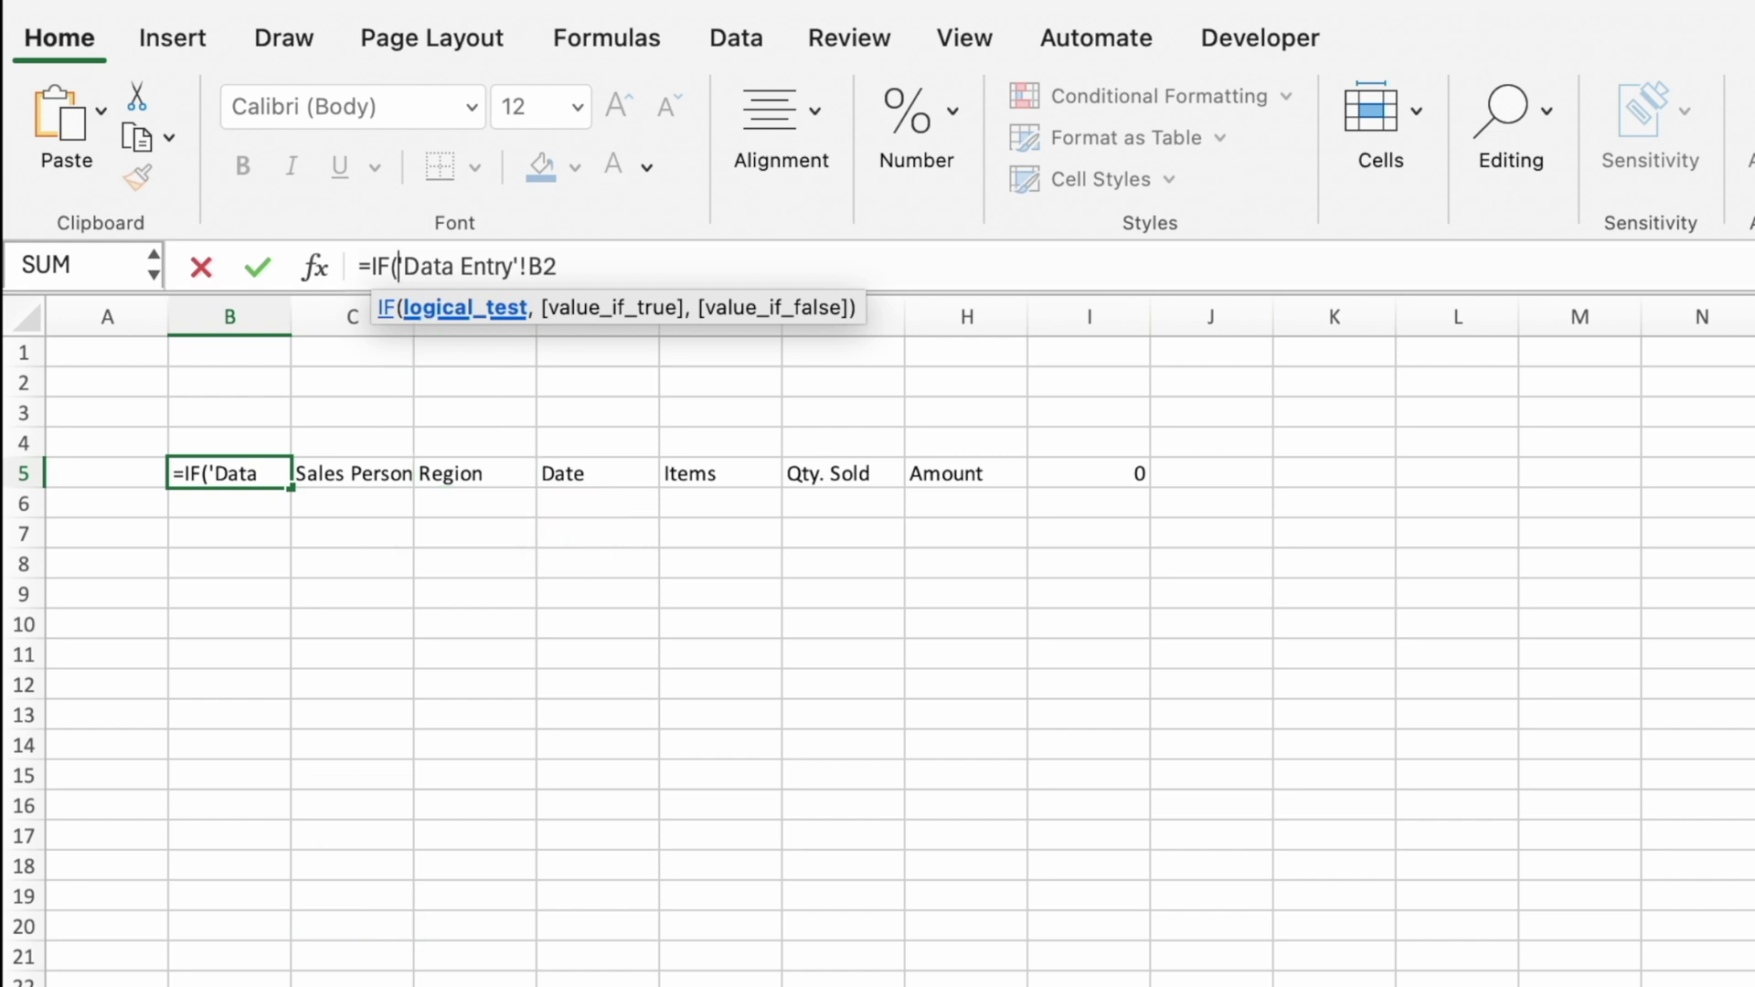
click(184, 404)
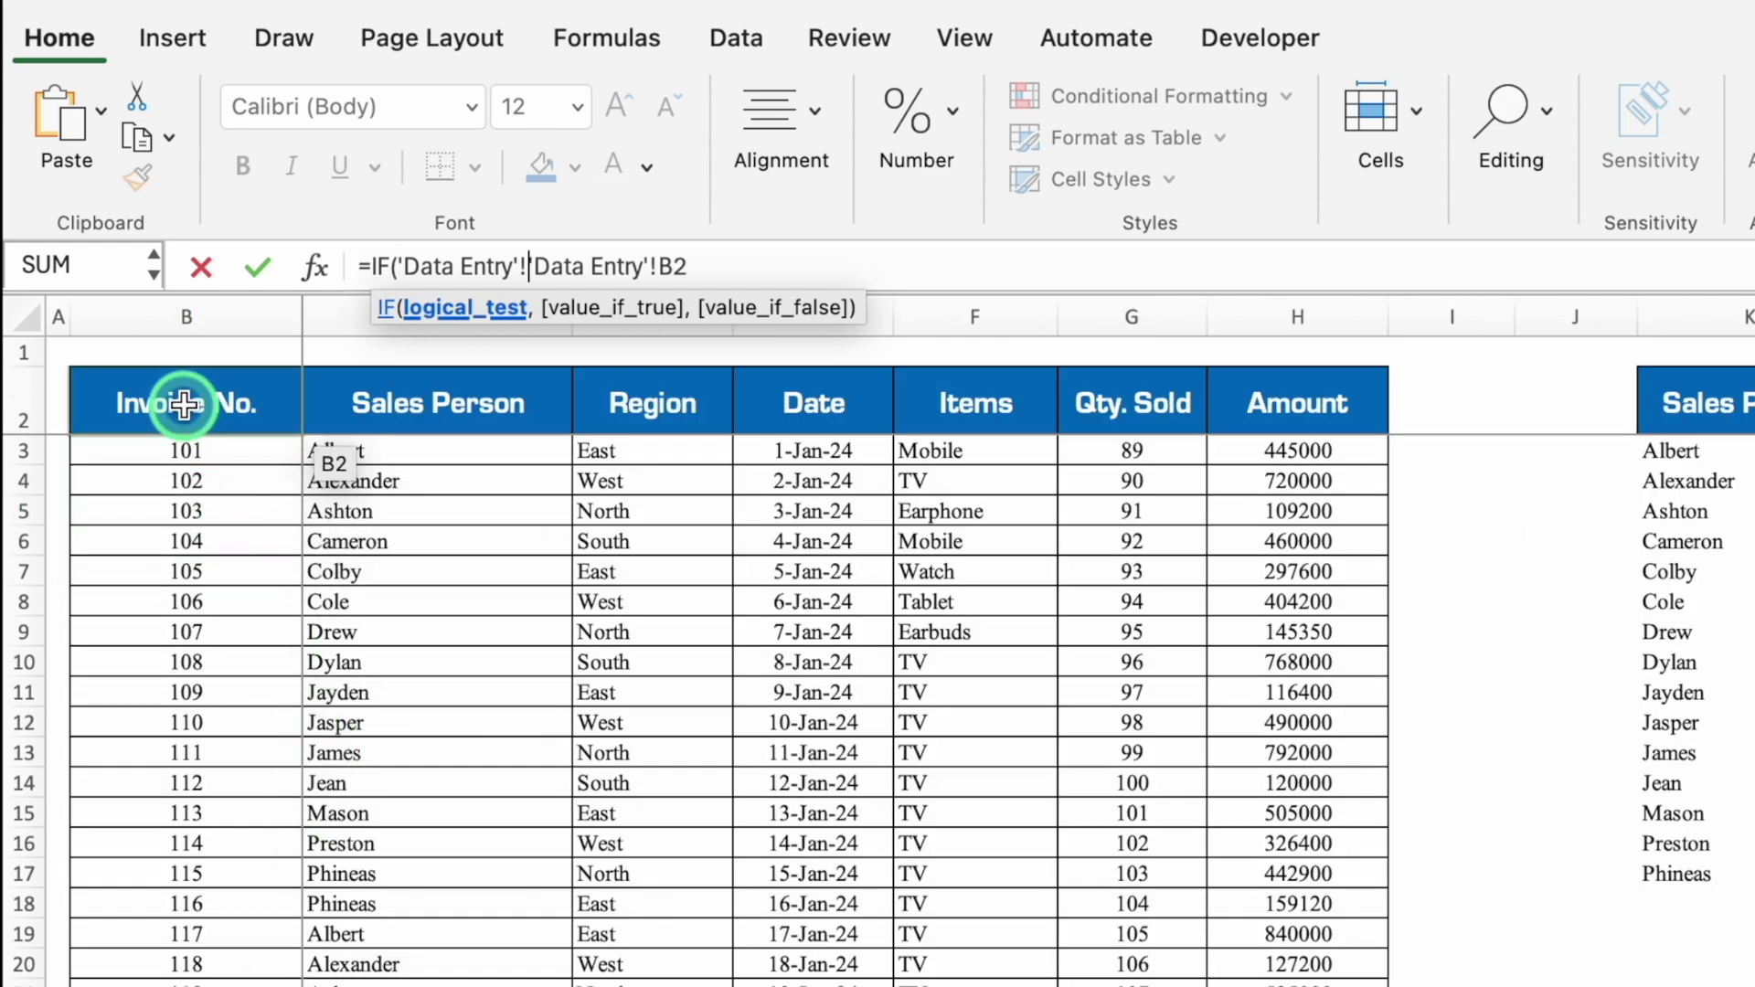
text(=)
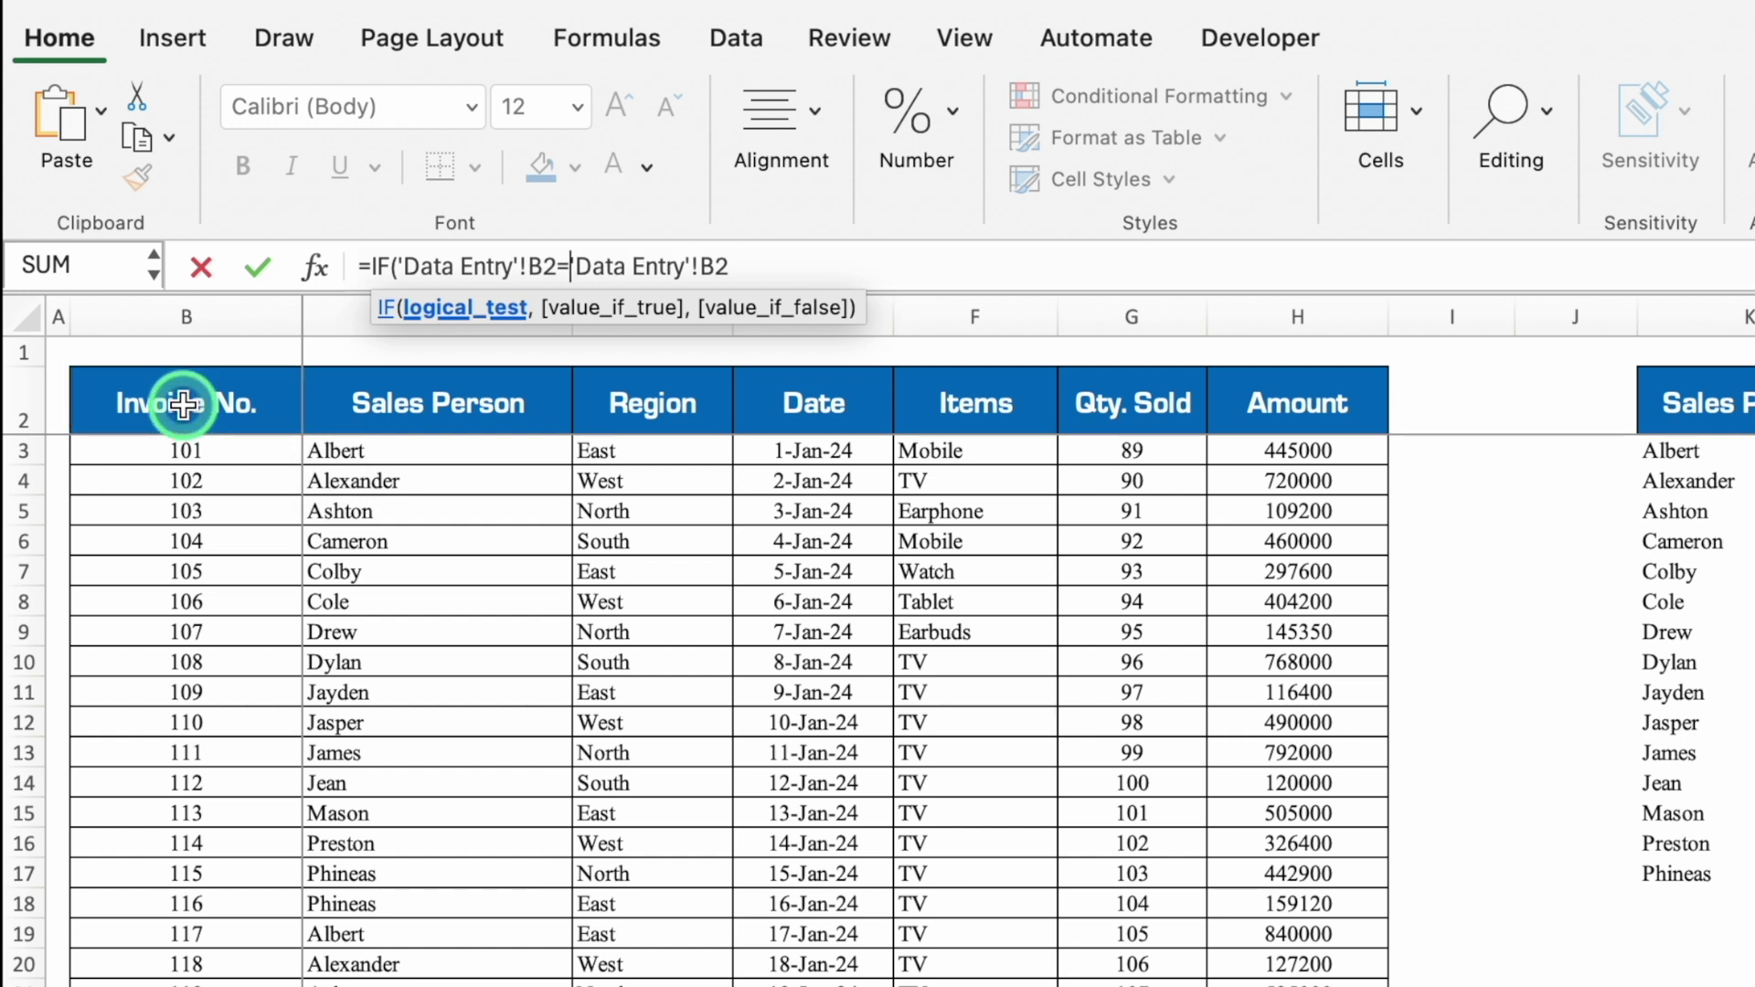
text("")
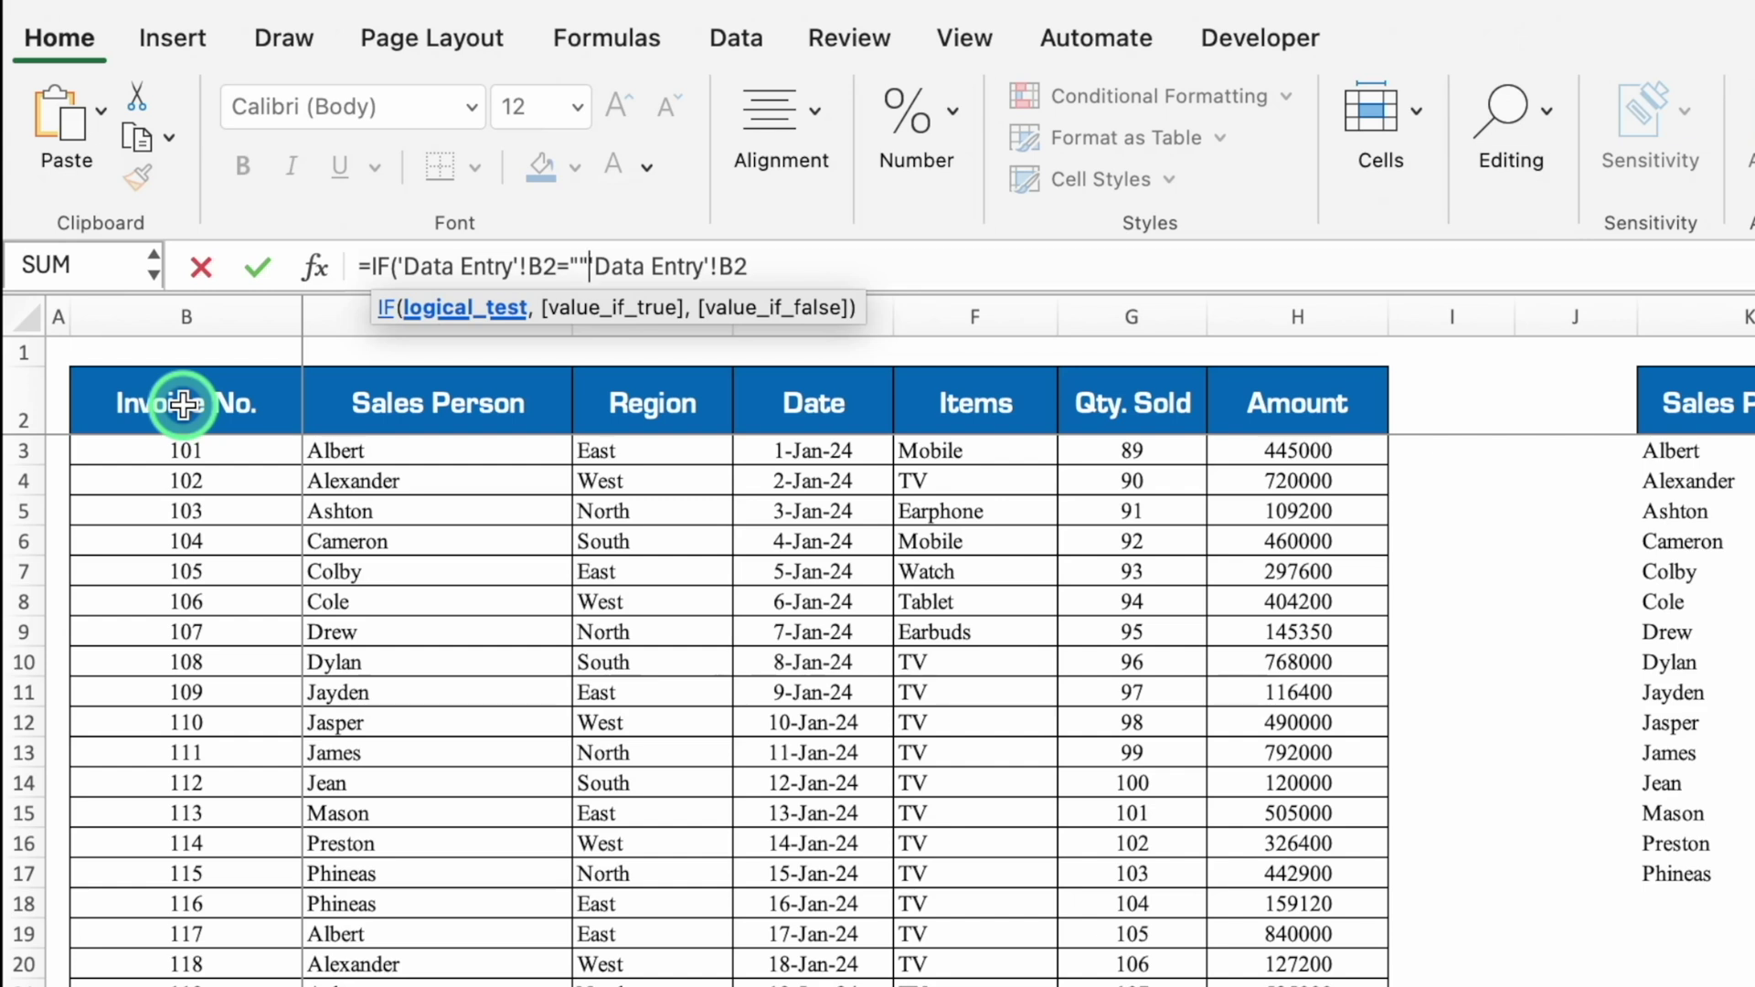
text(,)
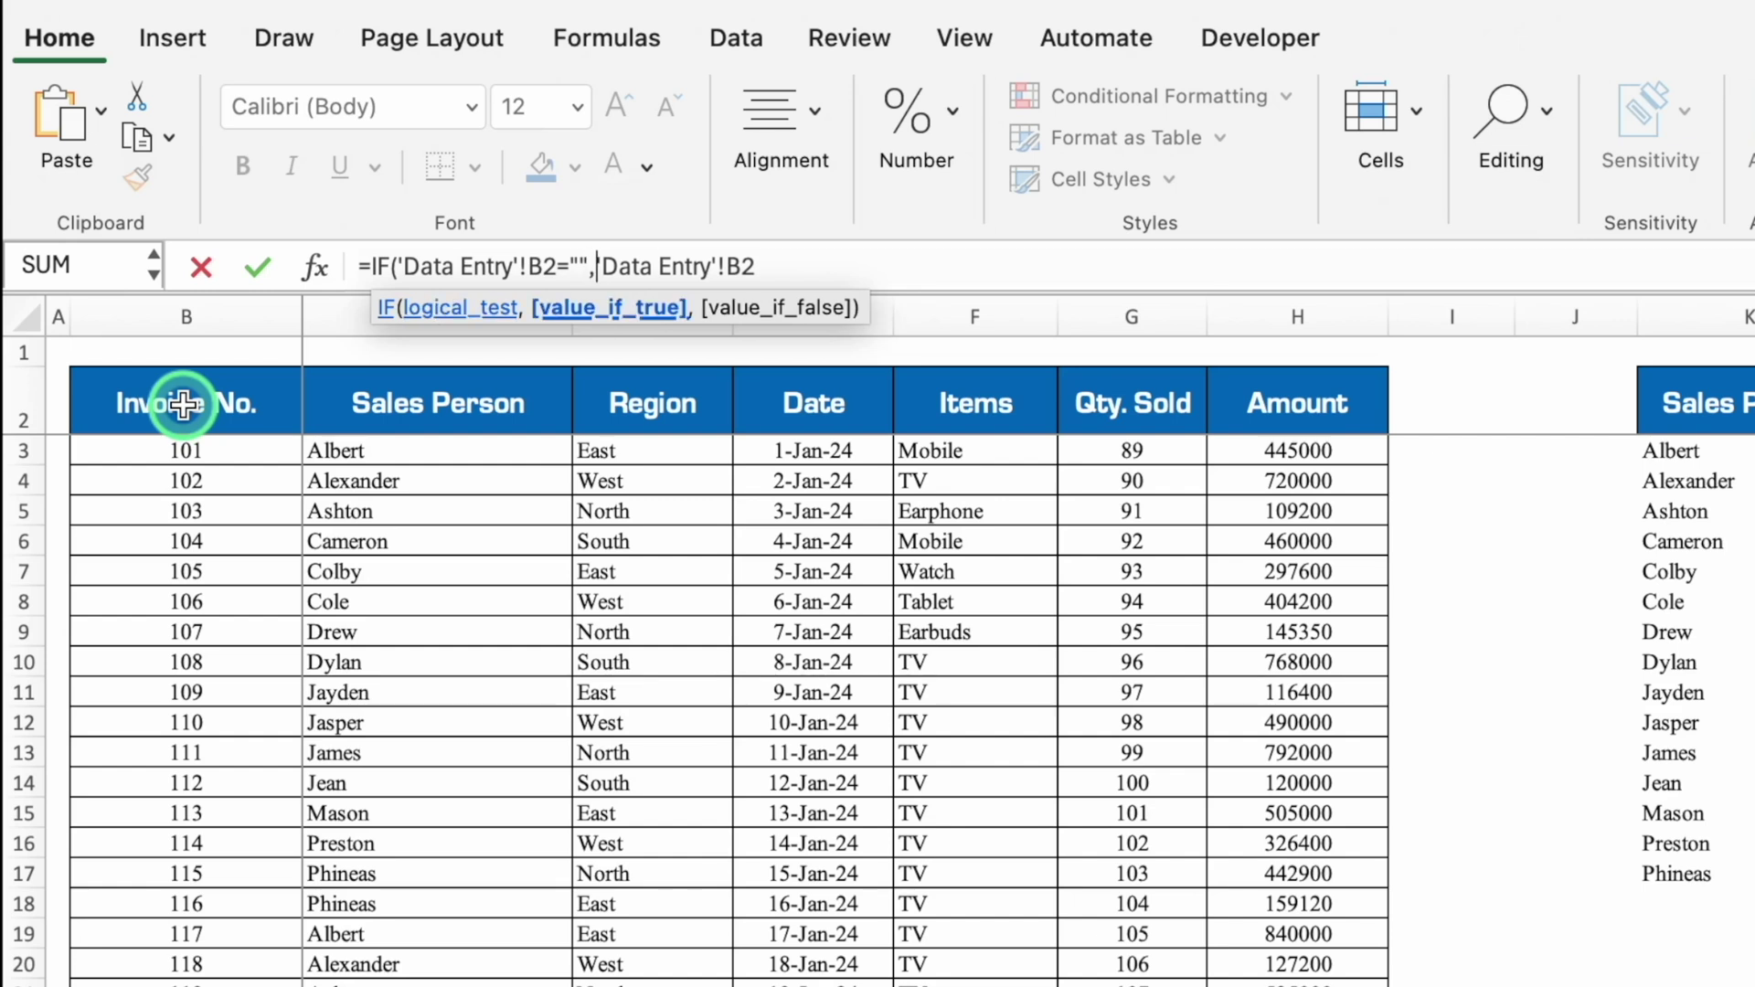
text("")
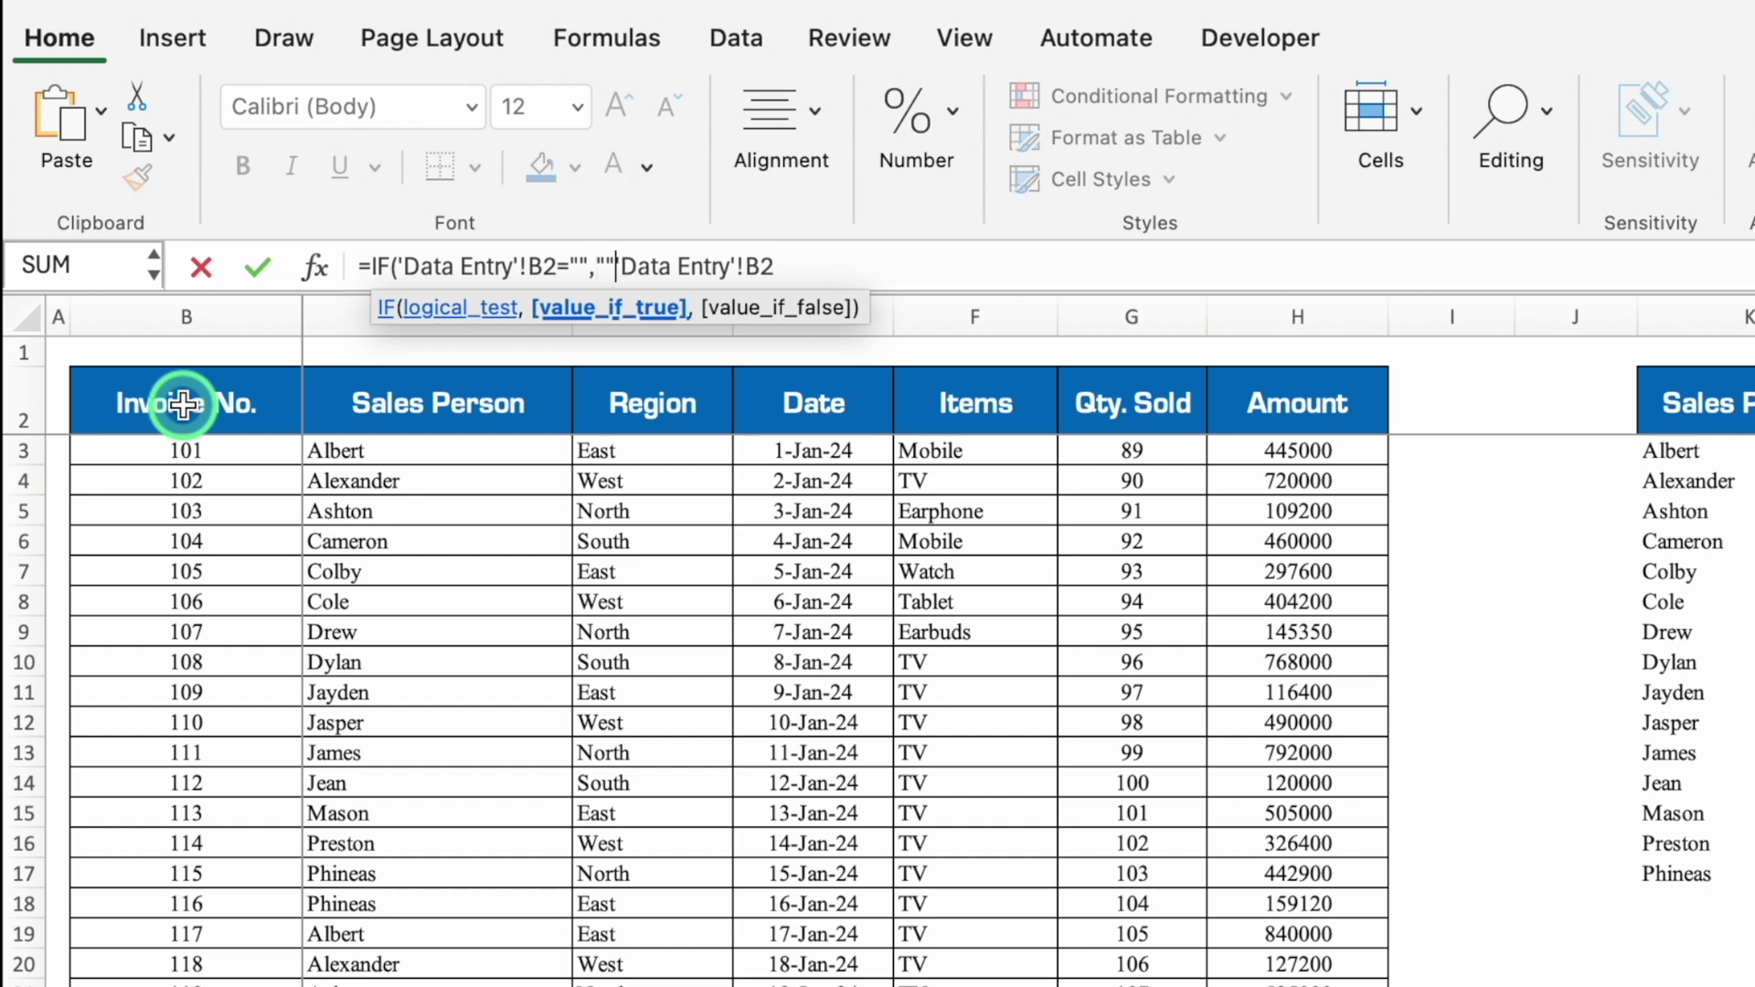
text(,)
click(869, 257)
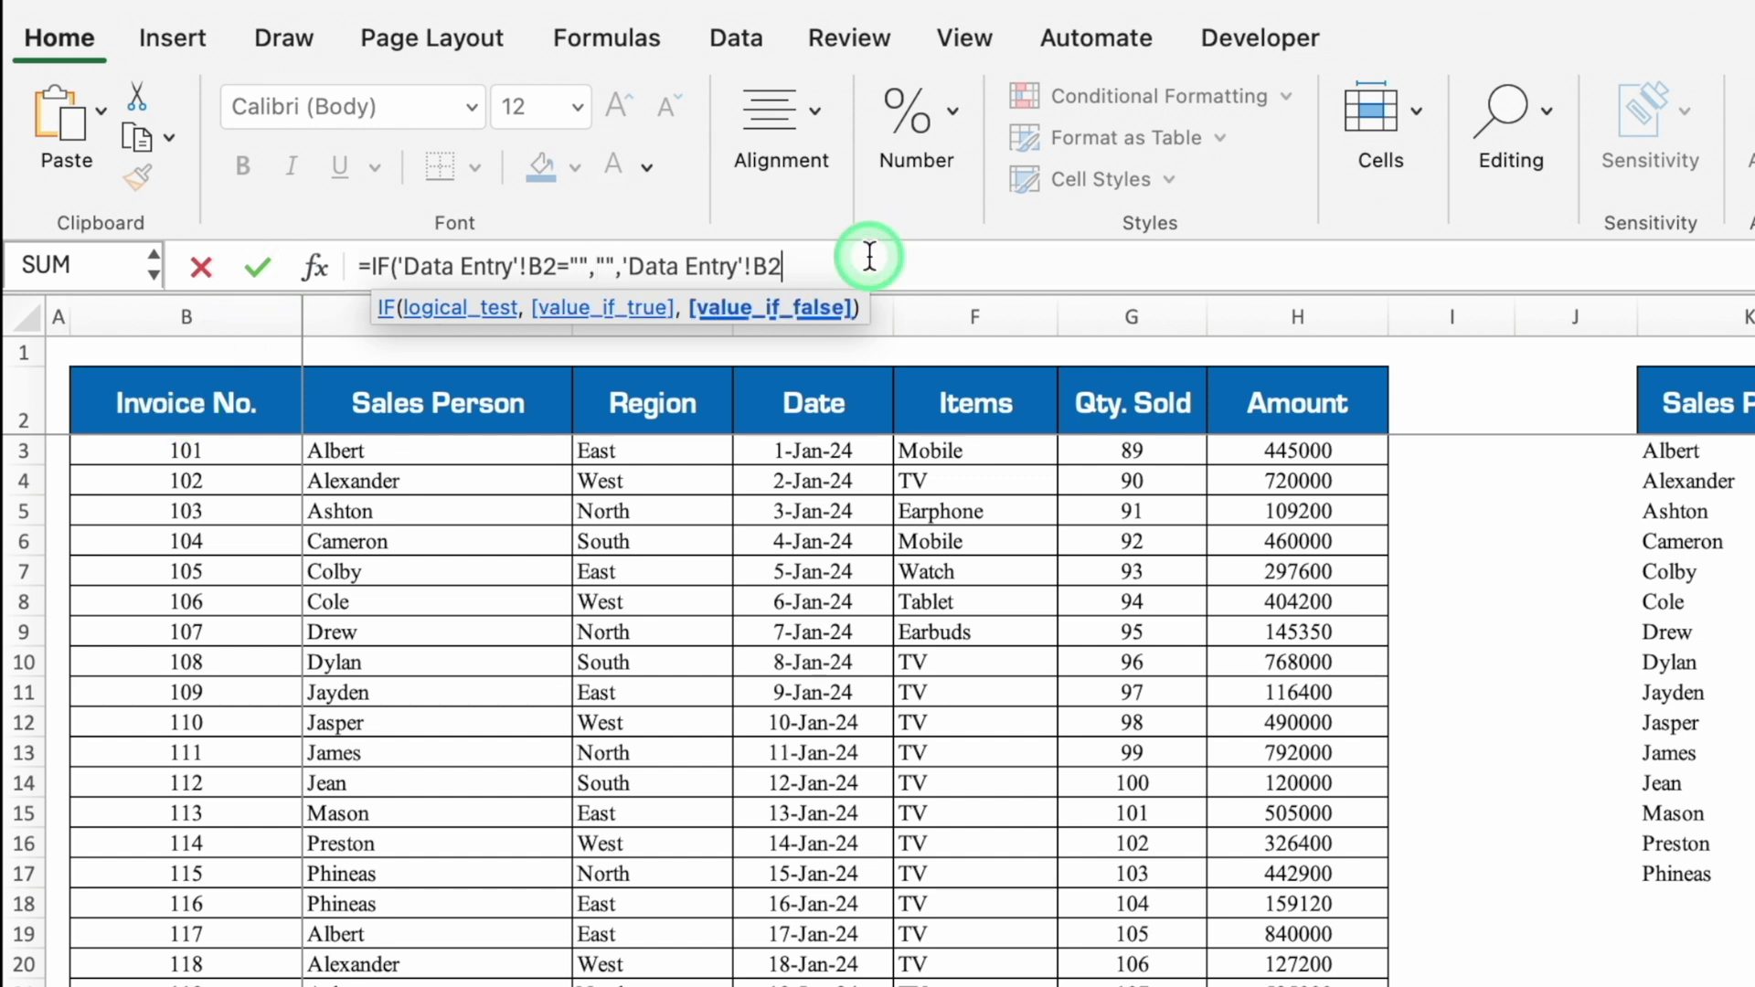
text())
key(Return)
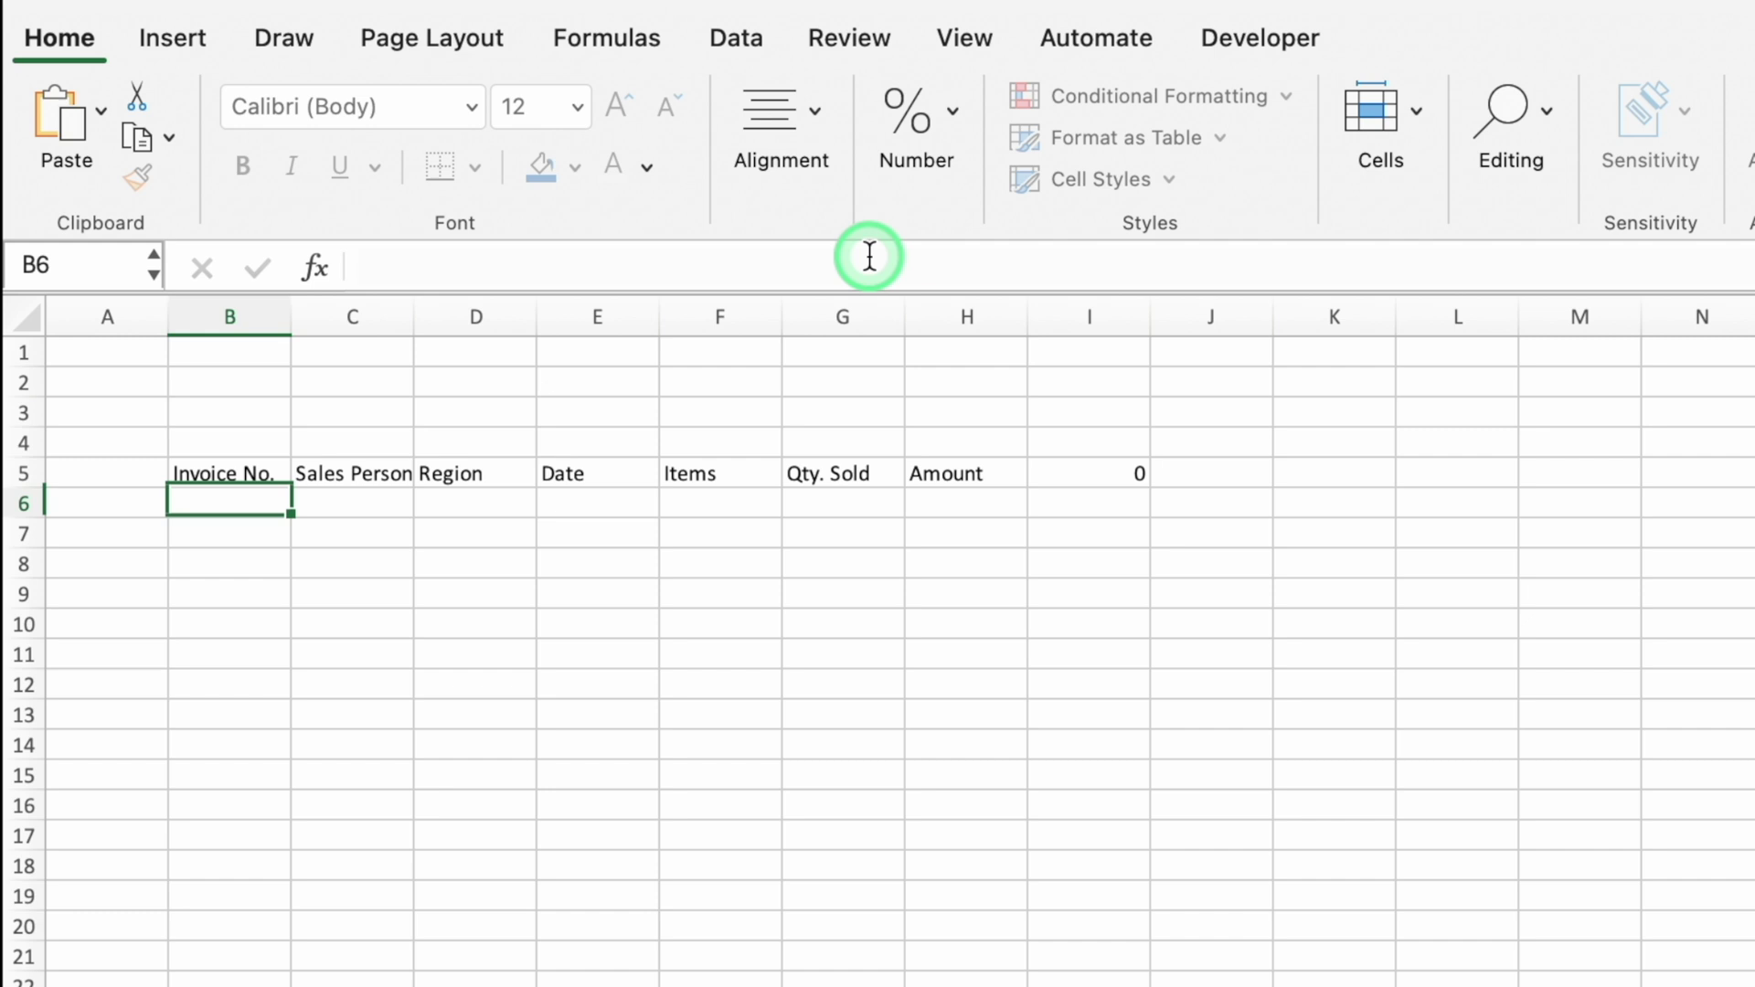
click(279, 480)
Step: Fill the B5 IF formula across row 5 to I5 and down hundreds of rows
drag(290, 488, 1118, 510)
click(1097, 535)
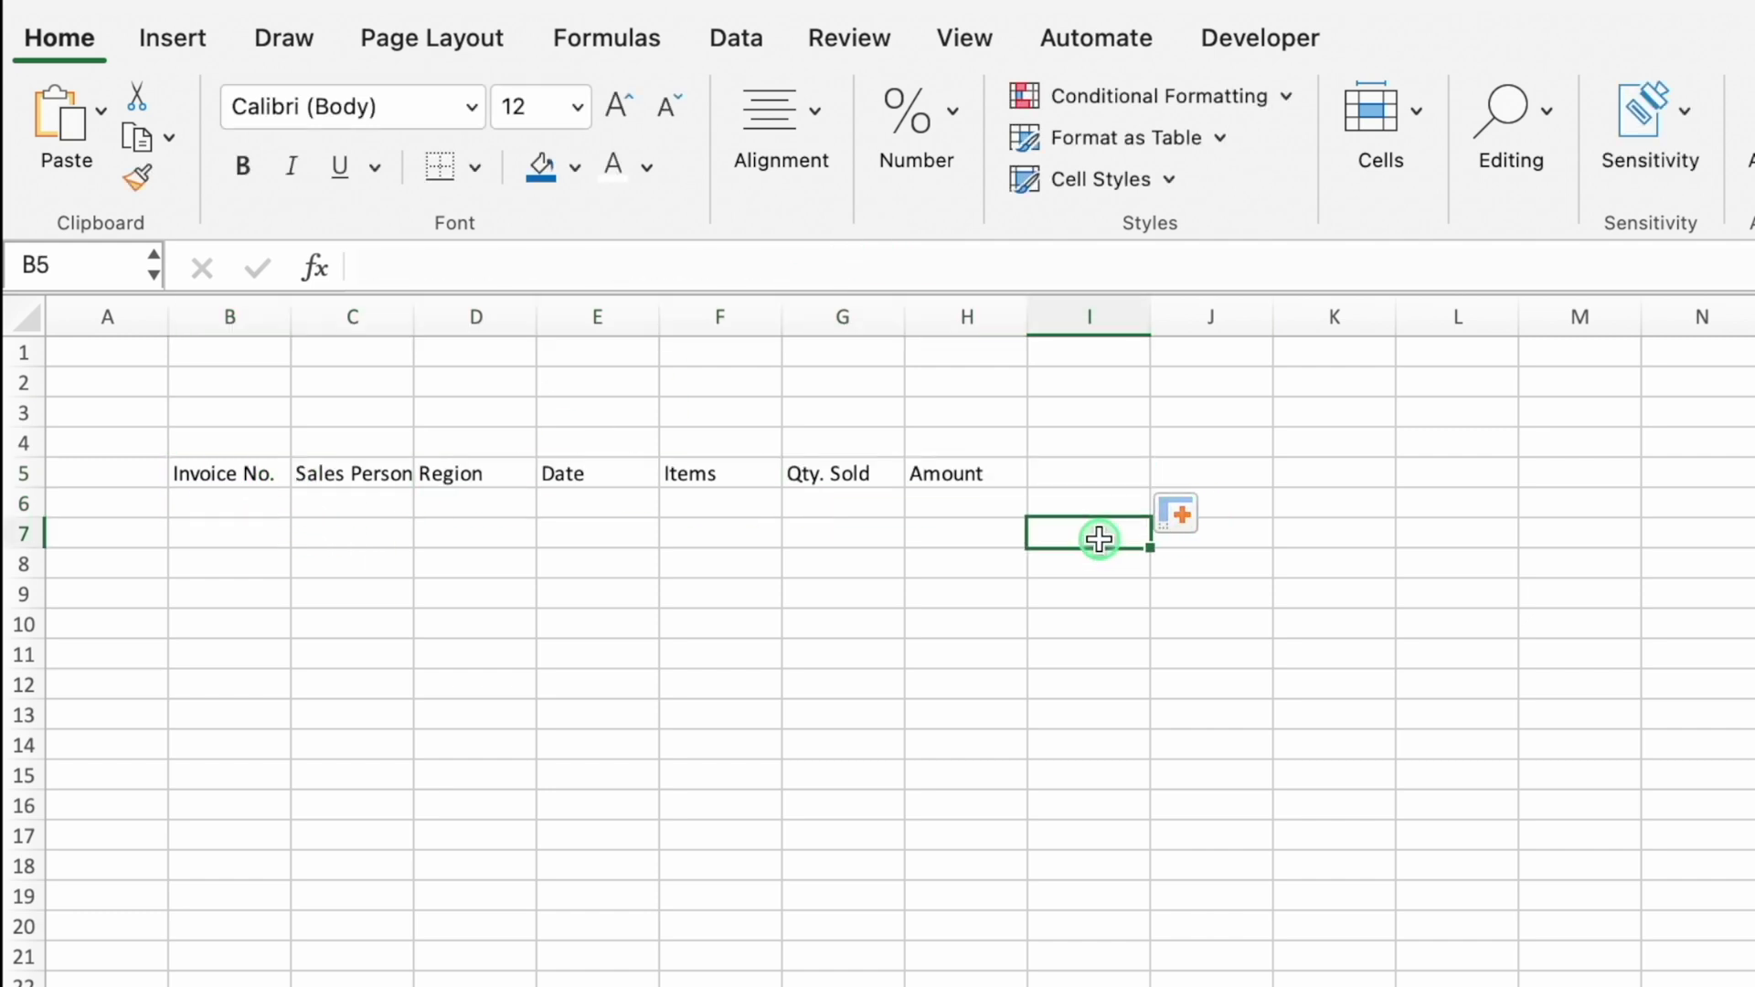
click(1109, 481)
mouse_move(229, 474)
mouse_down()
mouse_move(1161, 474)
mouse_move(1150, 986)
mouse_up()
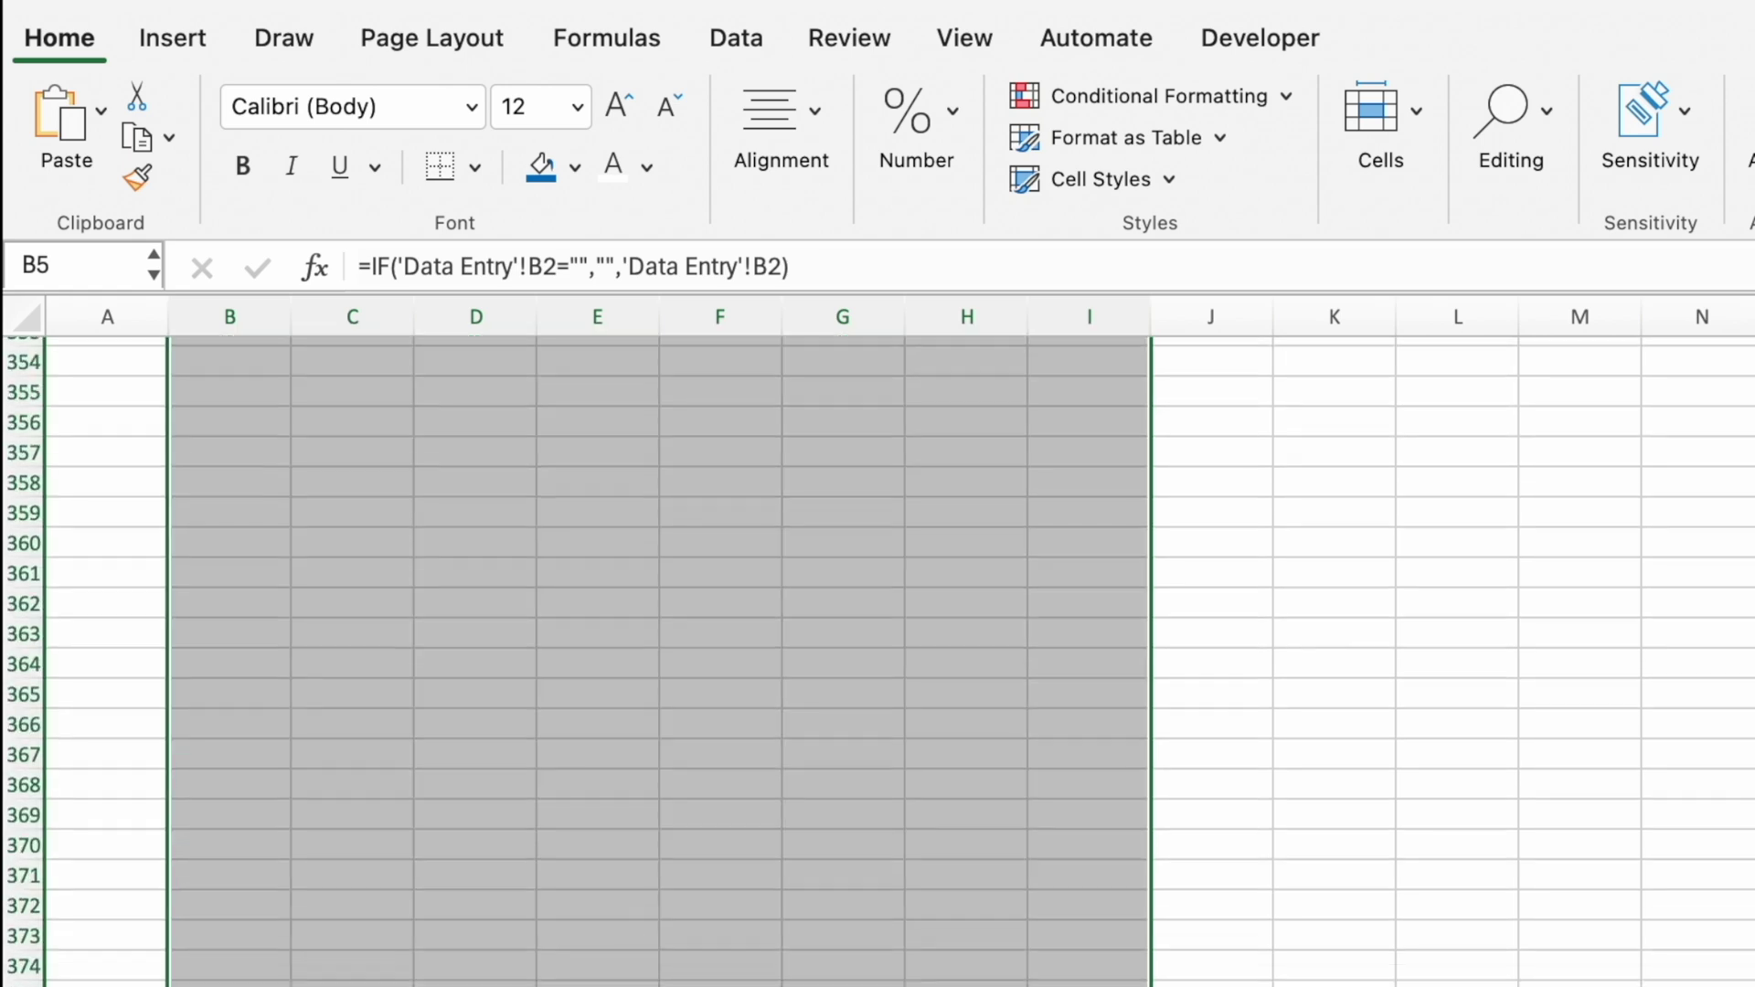
drag(1150, 986, 1150, 986)
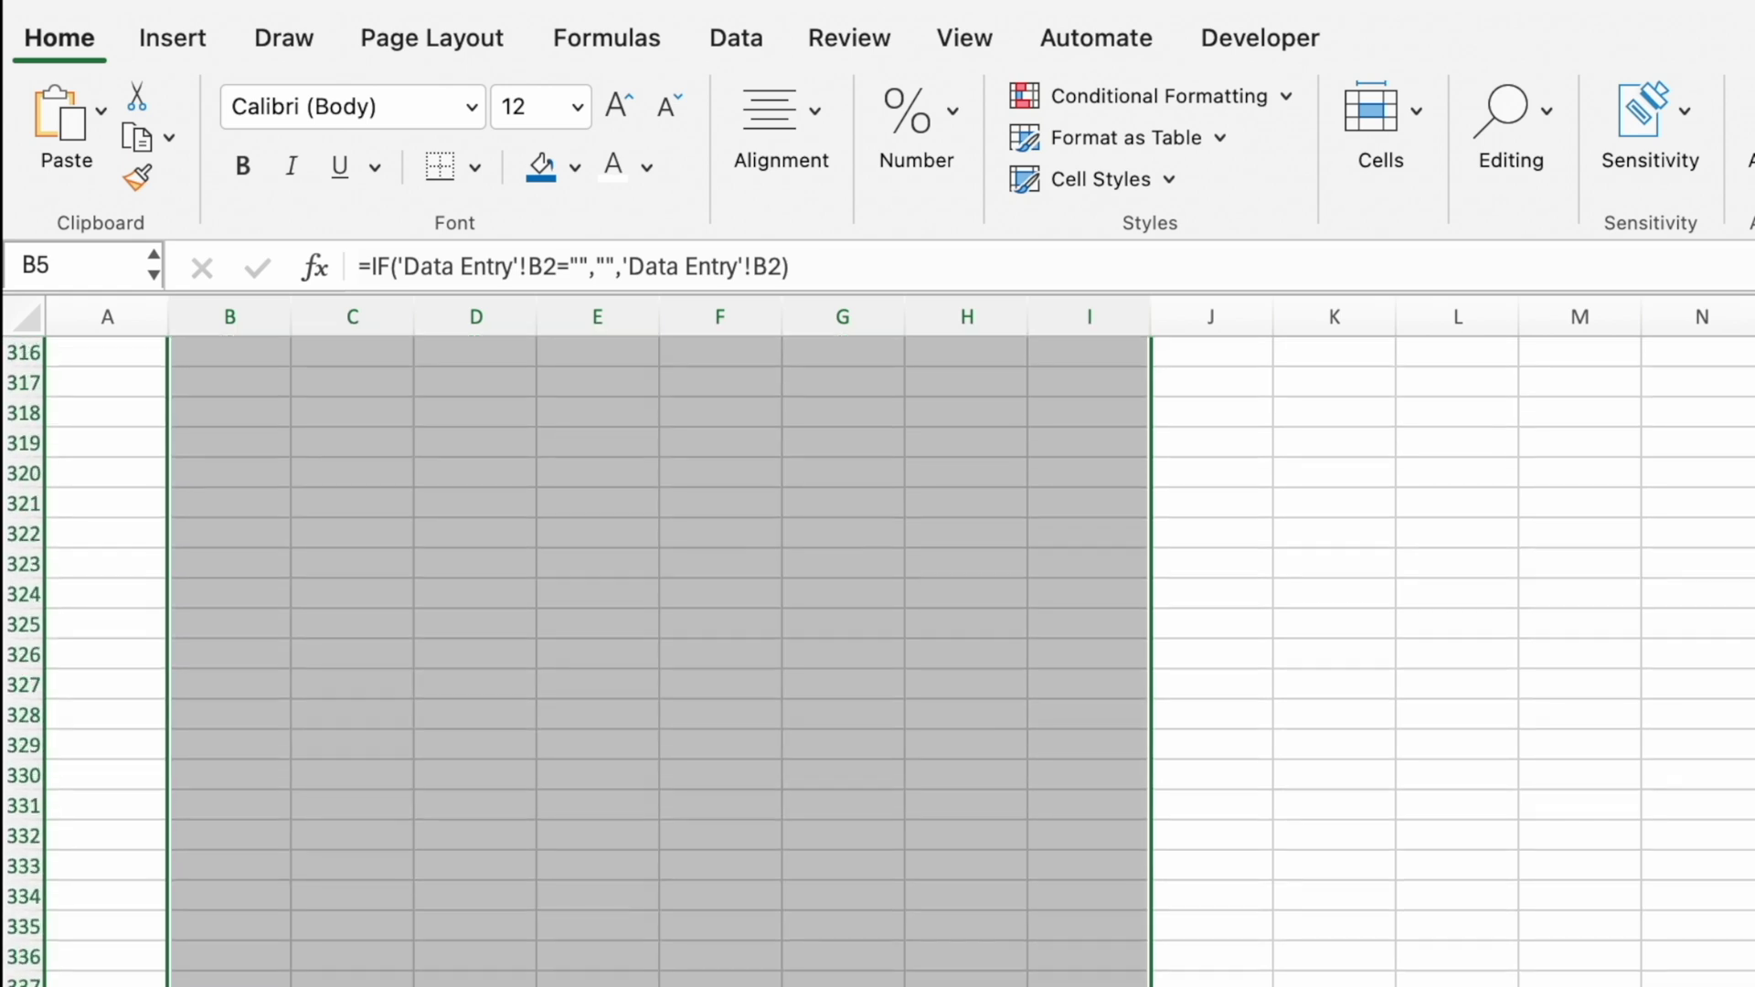
Step: Centre-align all values in the filled report table
scroll(878, 659, up, 15)
scroll(878, 658, up, 10)
scroll(877, 658, up, 5)
scroll(877, 658, up, 2)
click(804, 101)
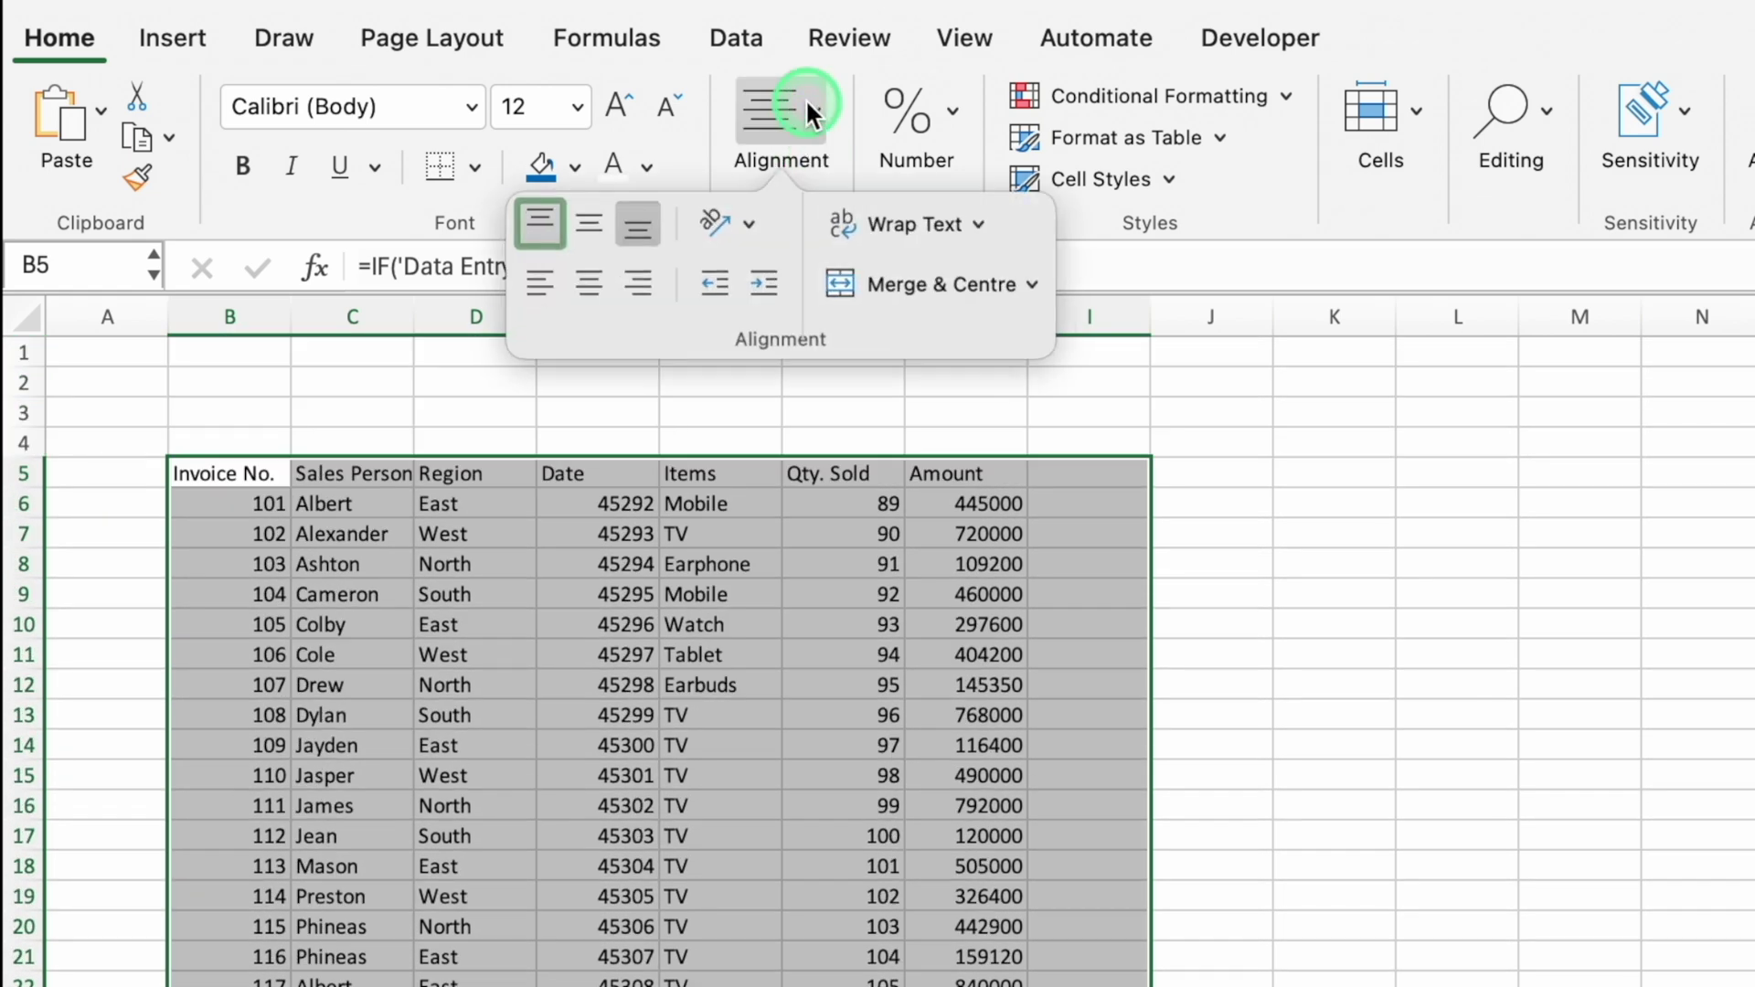
click(590, 277)
click(230, 473)
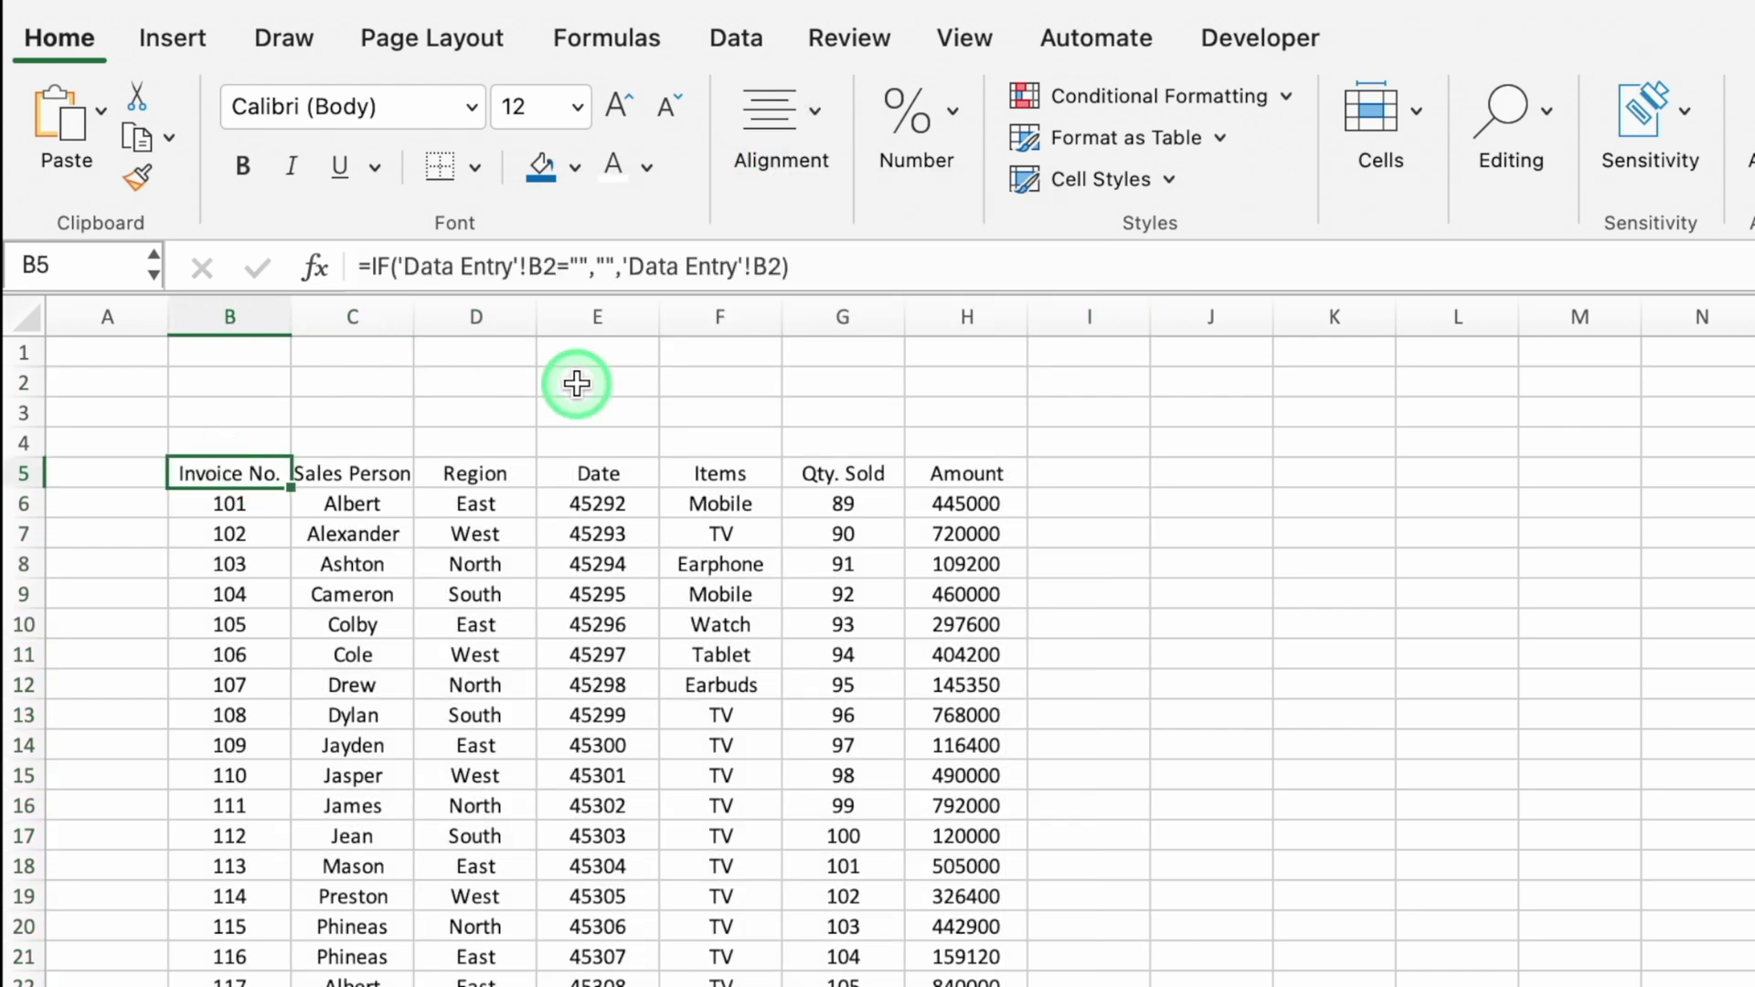
key(ctrl+shift+Right)
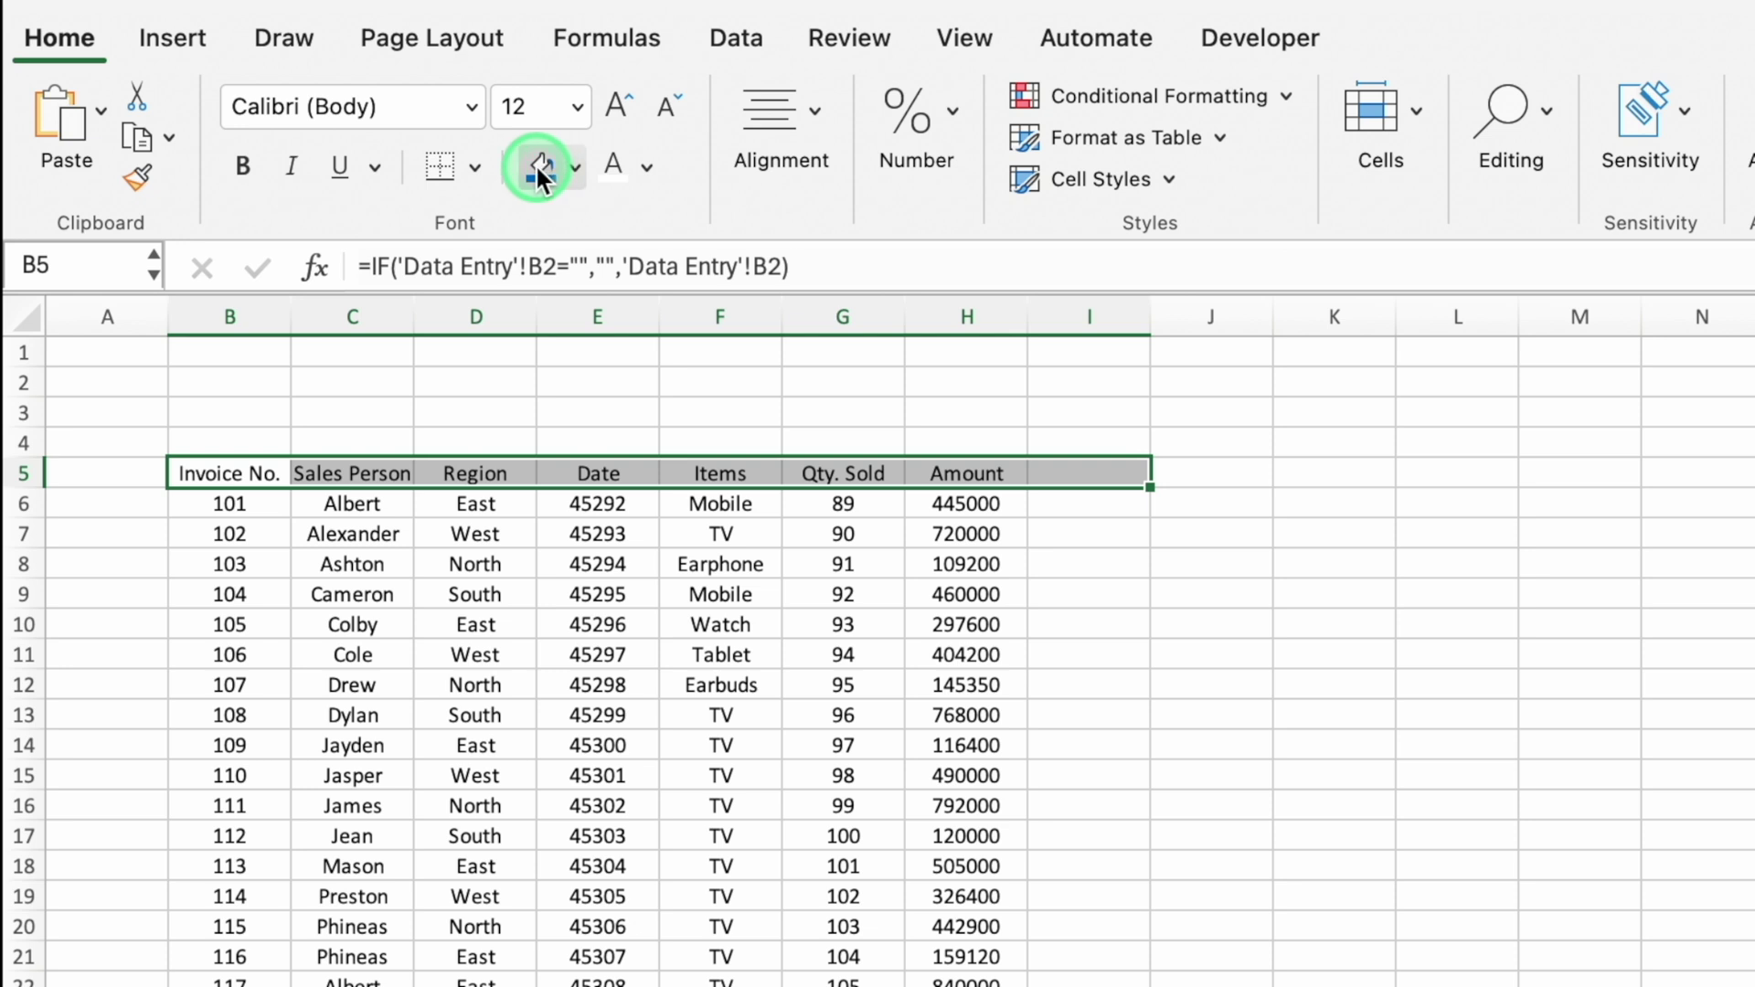
Step: Give header row B5:H5 a dark blue fill with white text, and clear column I
click(536, 163)
click(613, 172)
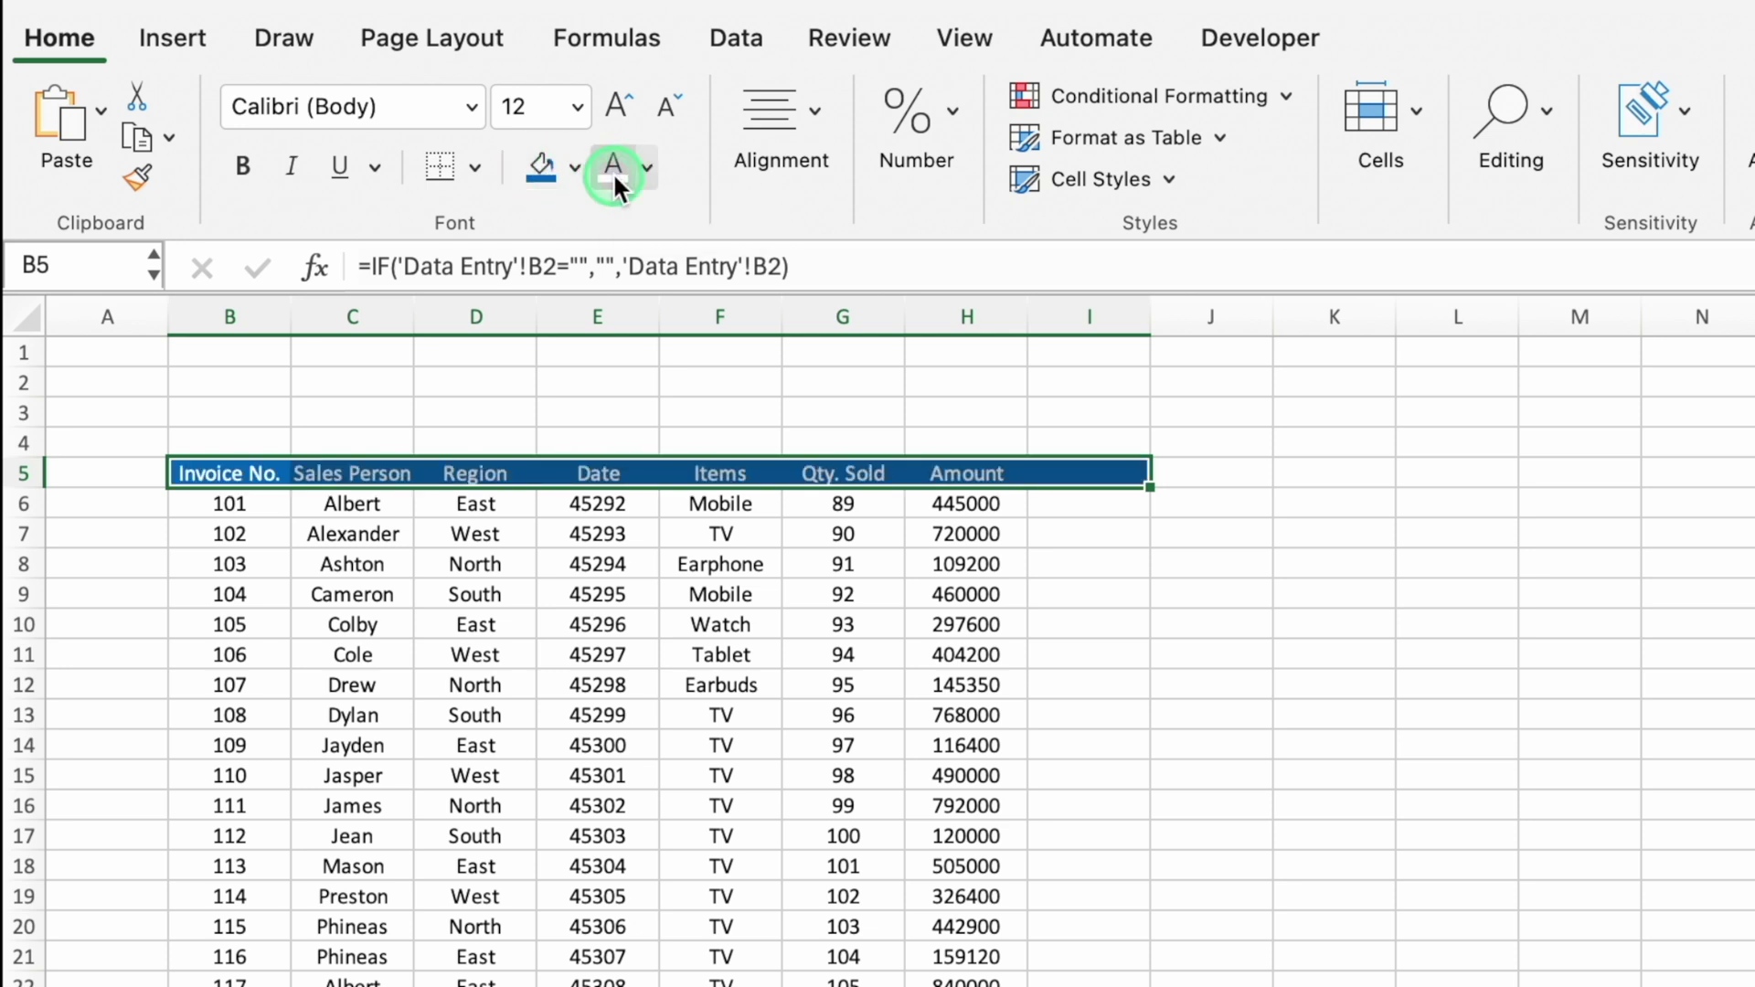
drag(1088, 473, 1340, 470)
click(1340, 473)
click(1106, 476)
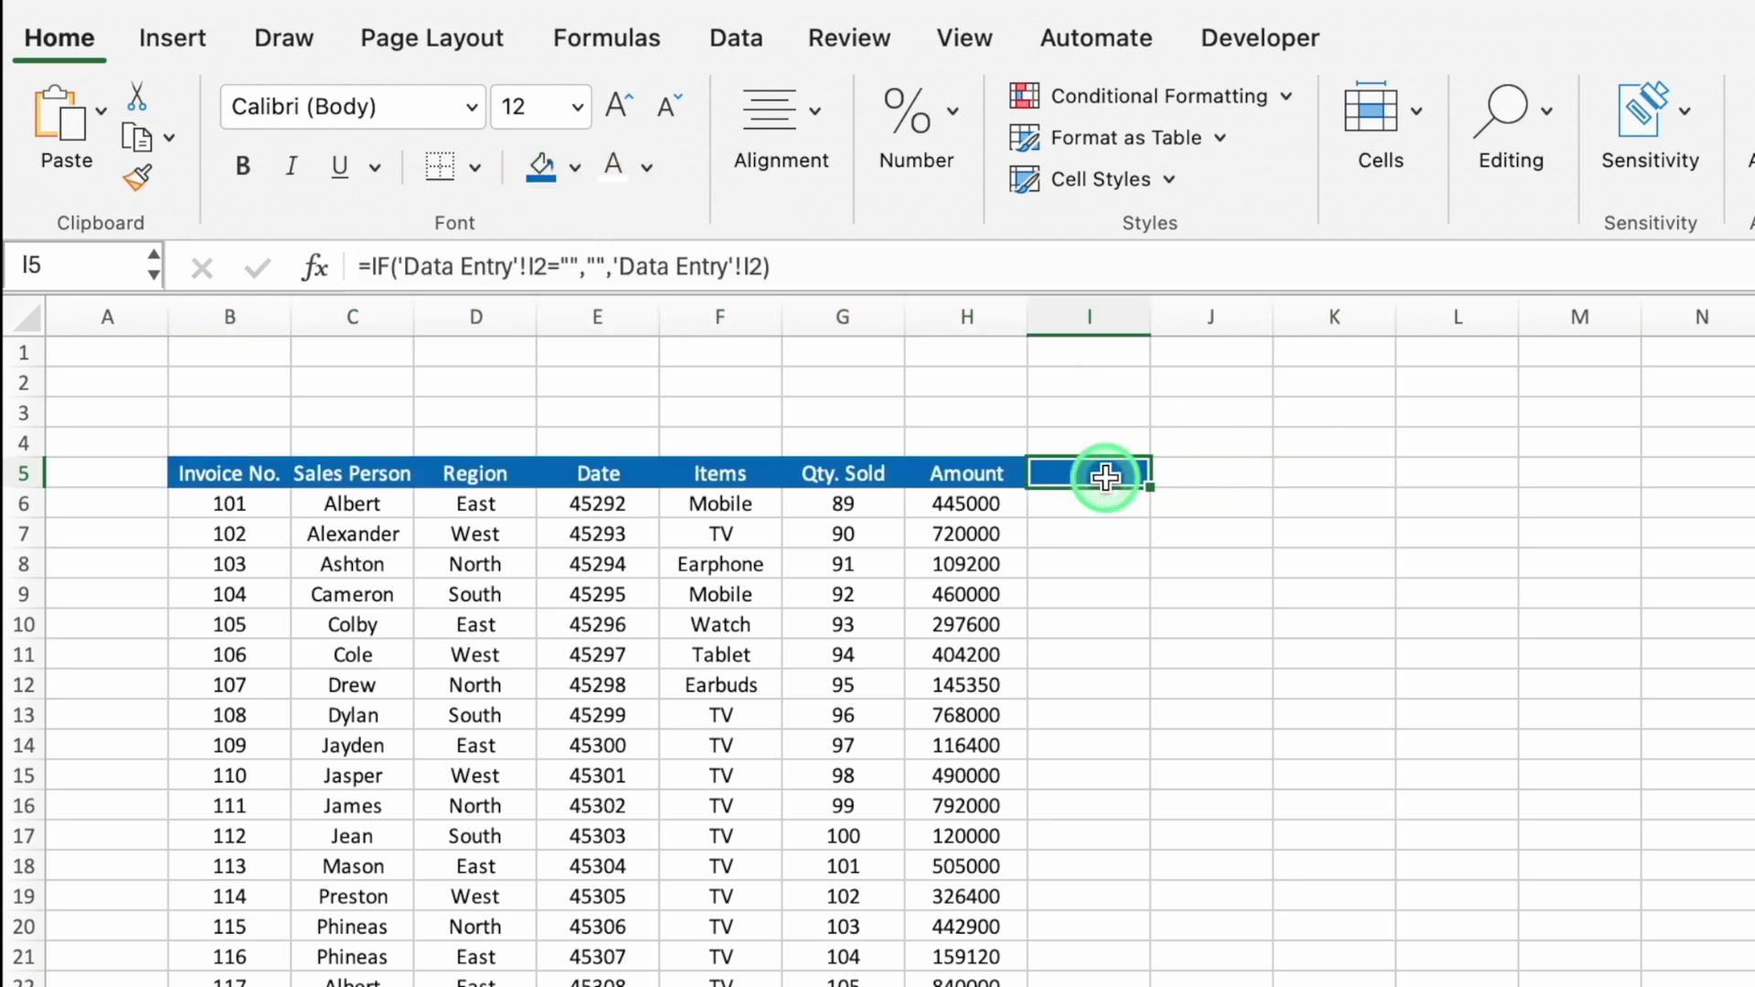
click(1095, 317)
right_click(1097, 319)
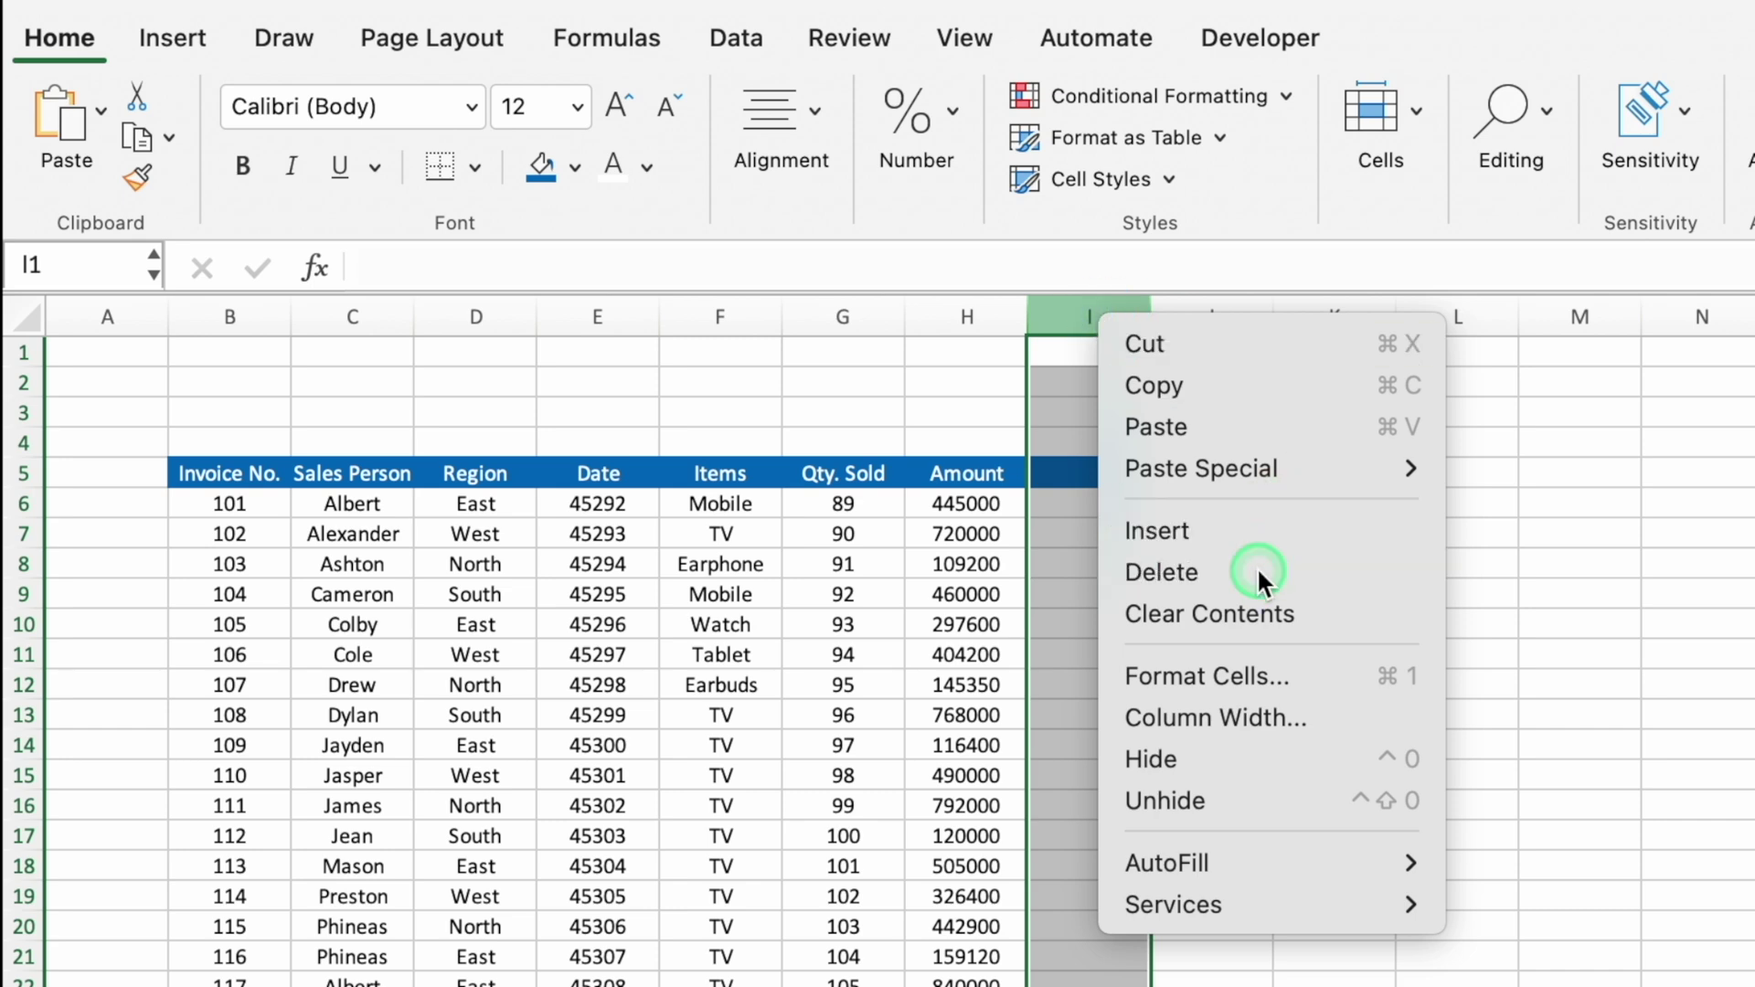
click(1260, 574)
Step: Apply All Borders to every cell of the report table
click(1463, 594)
click(265, 566)
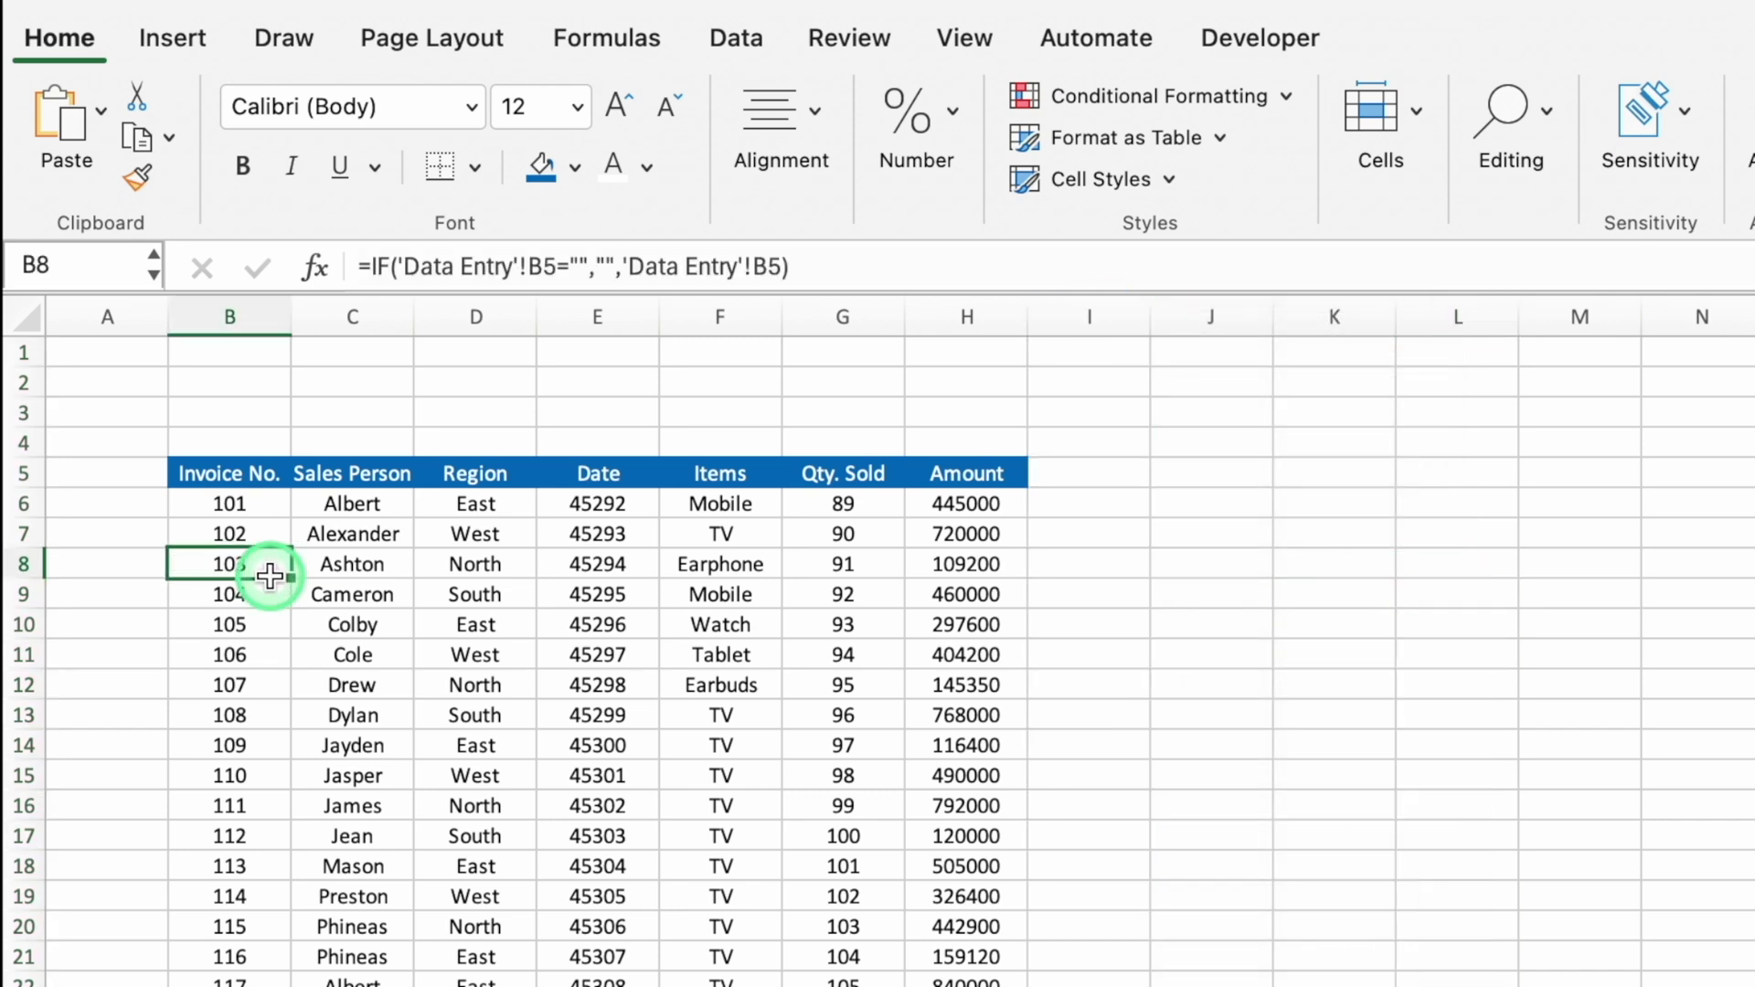
key(ctrl+a)
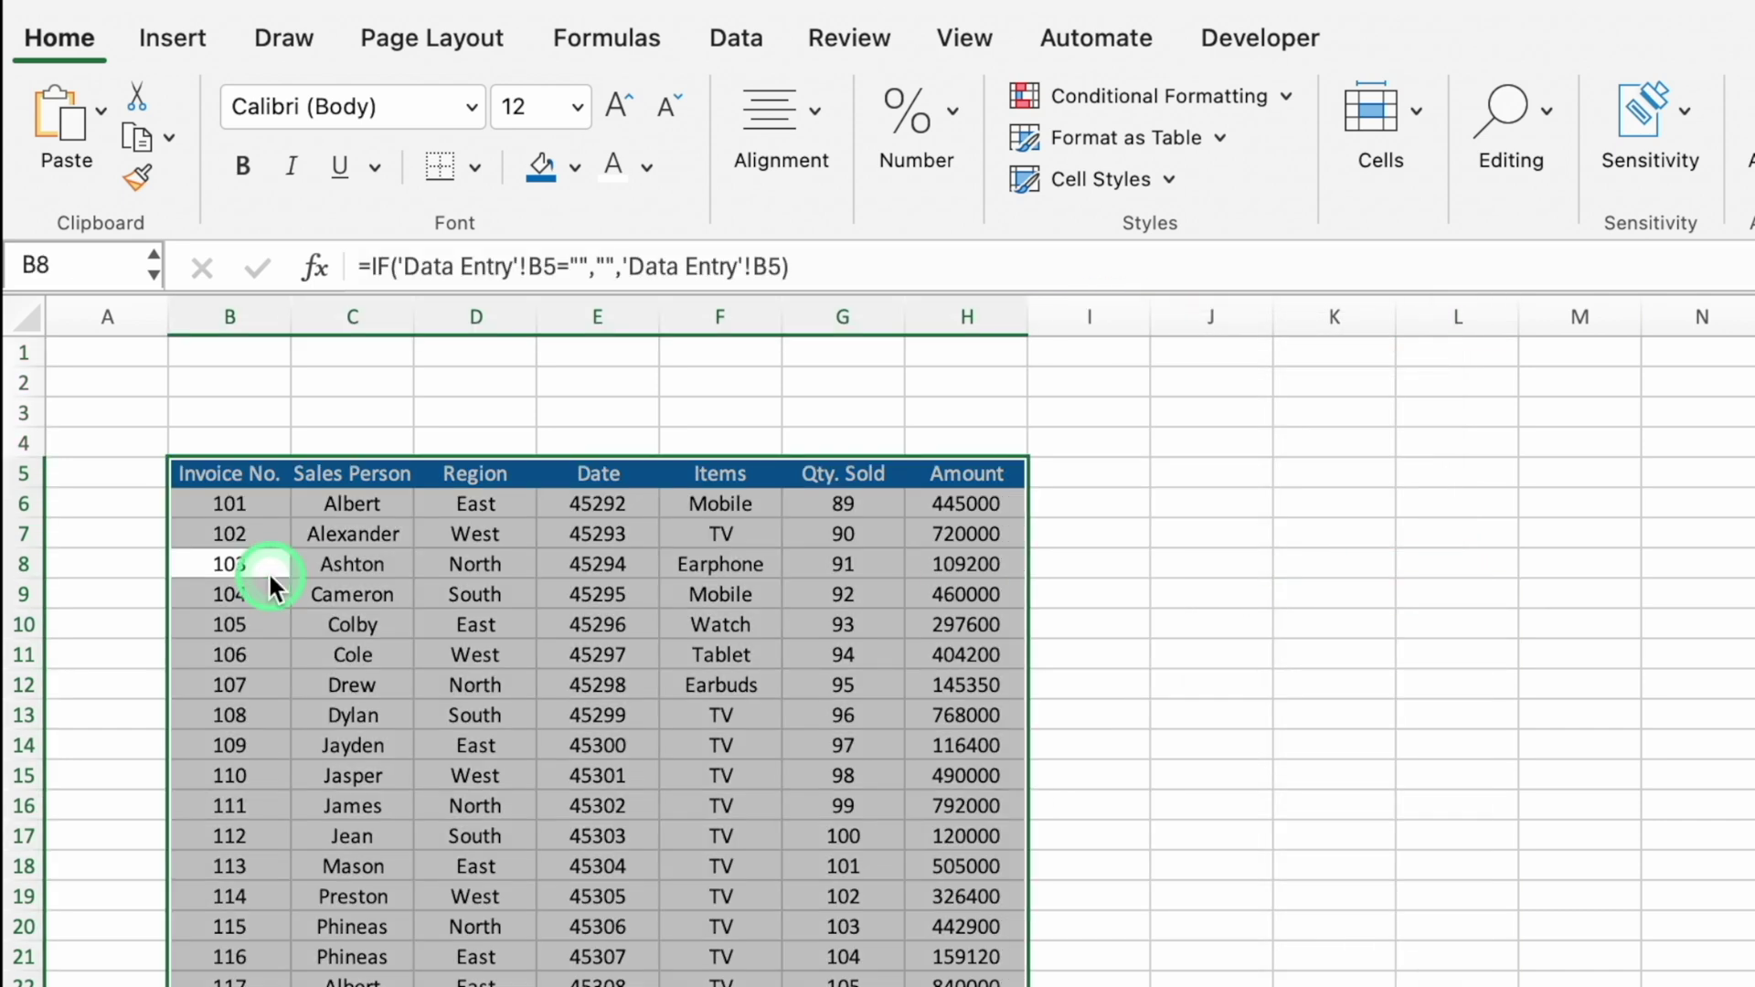
click(474, 166)
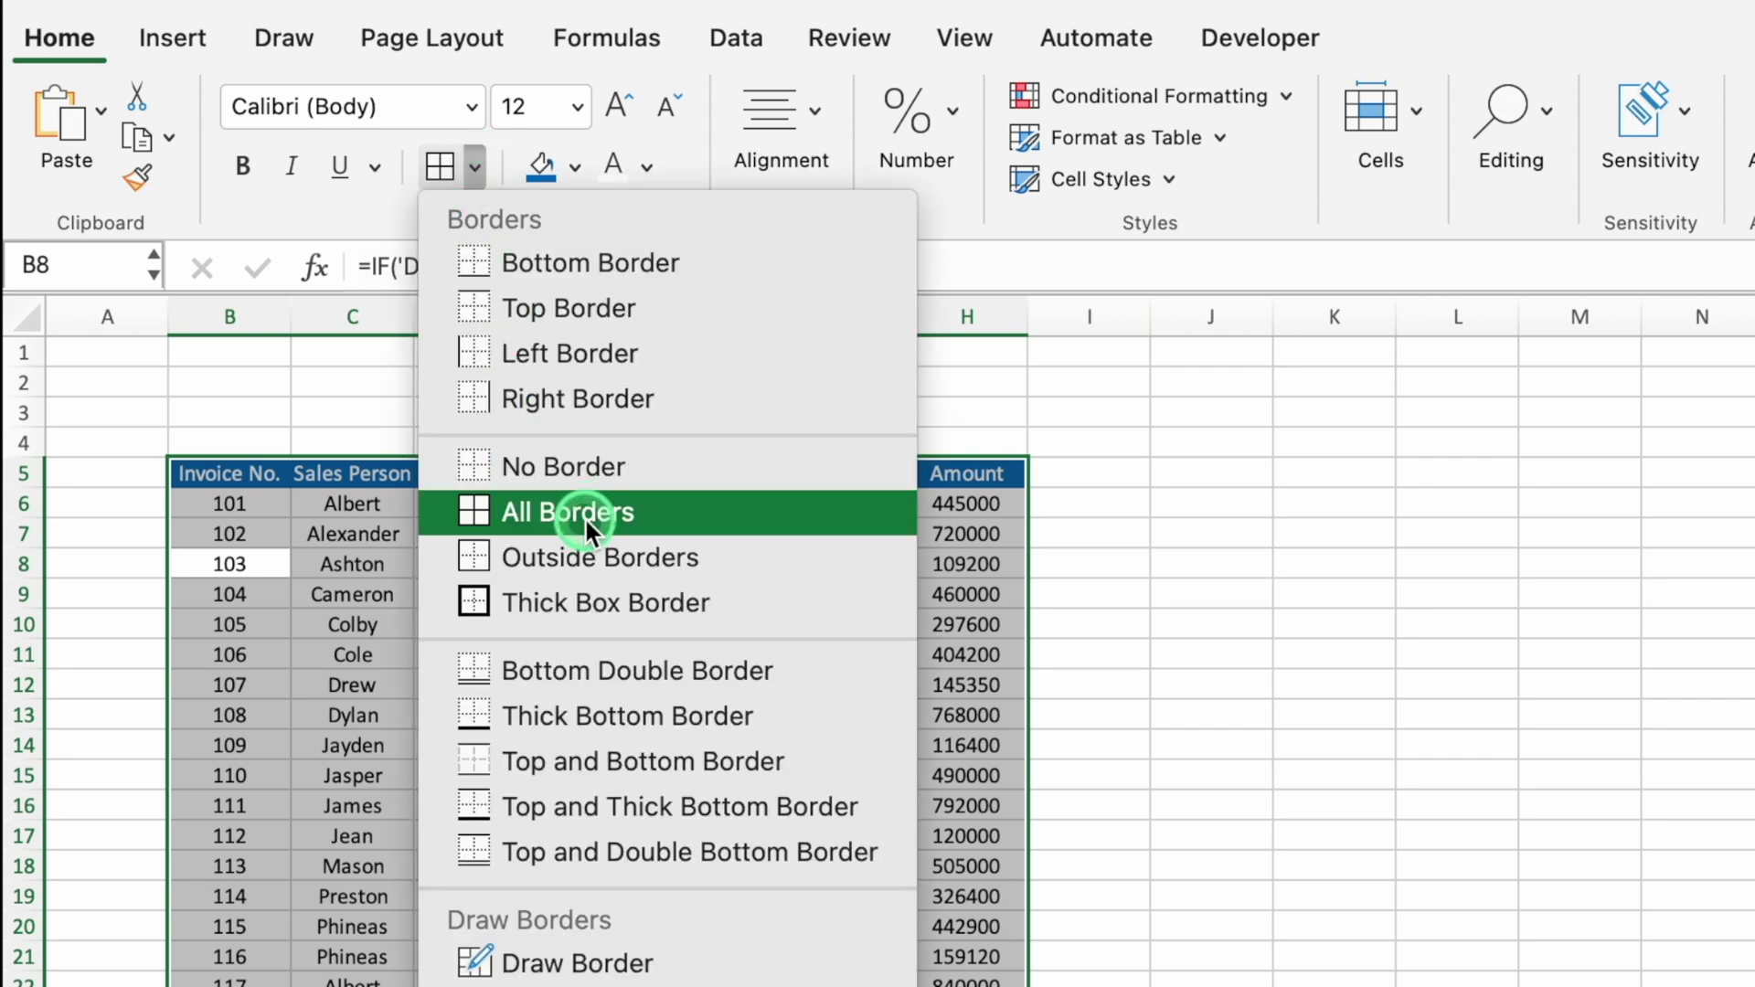
click(576, 512)
click(1212, 442)
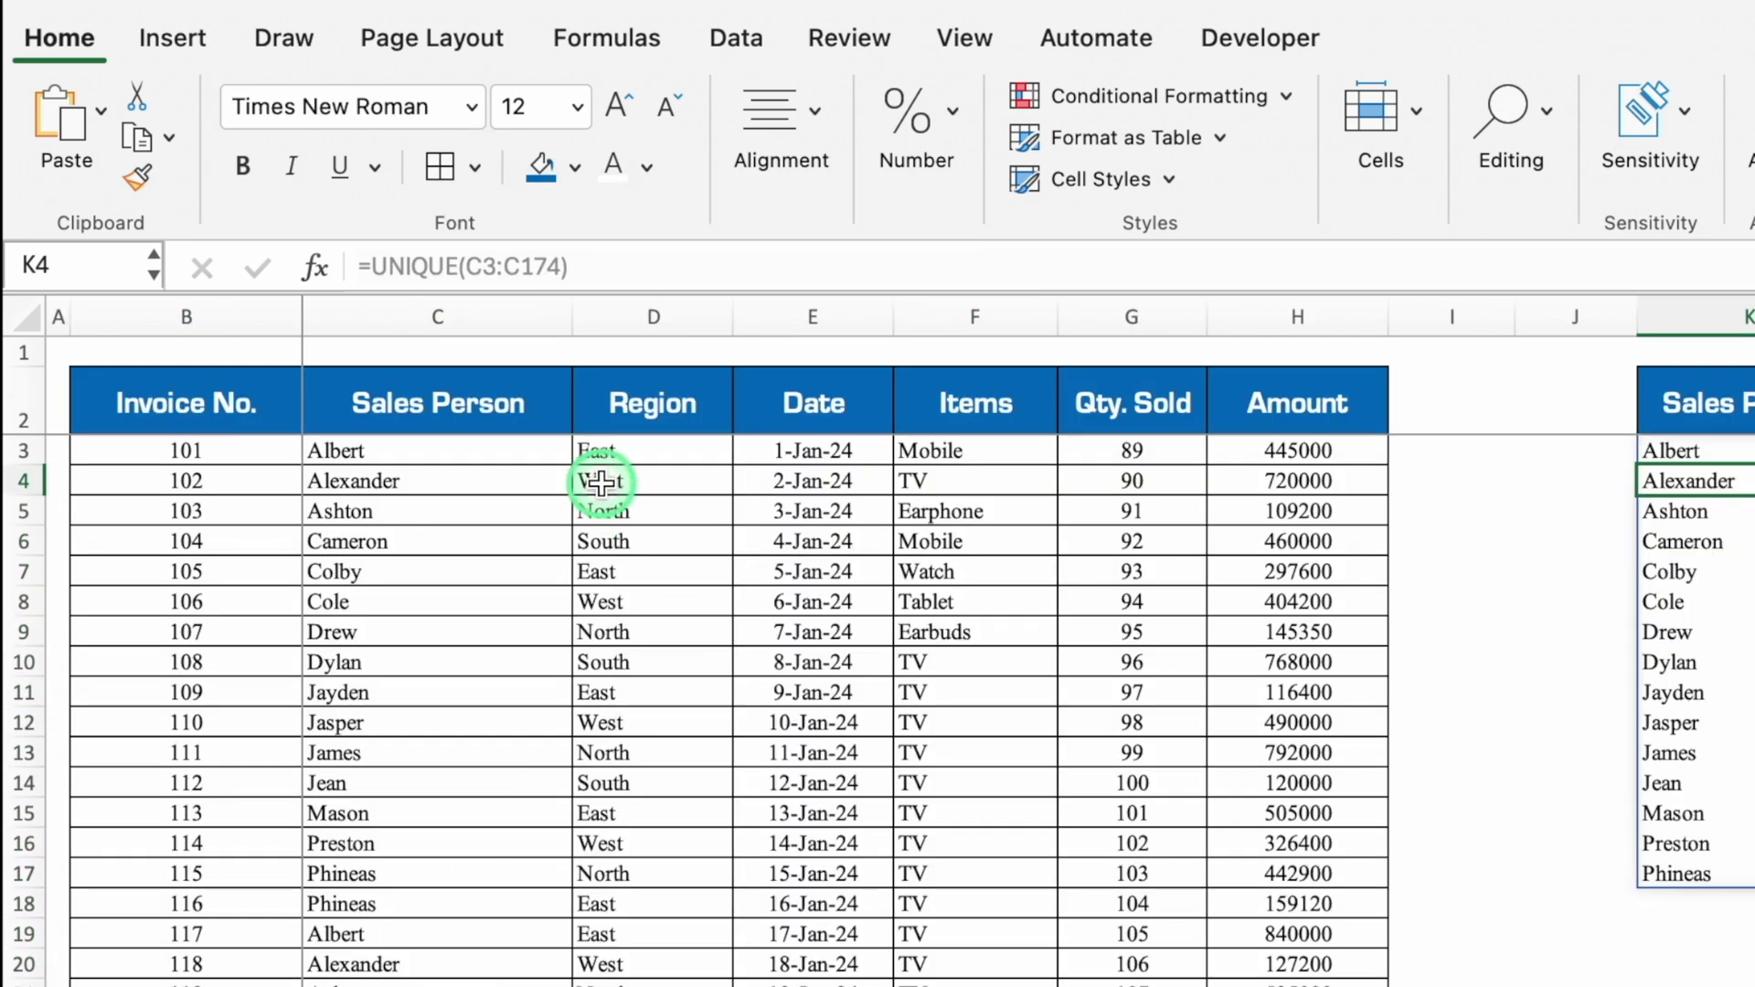
Step: Paste the Sales Person heading from Data Entry C2 into report cell B2 and widen column B
click(486, 398)
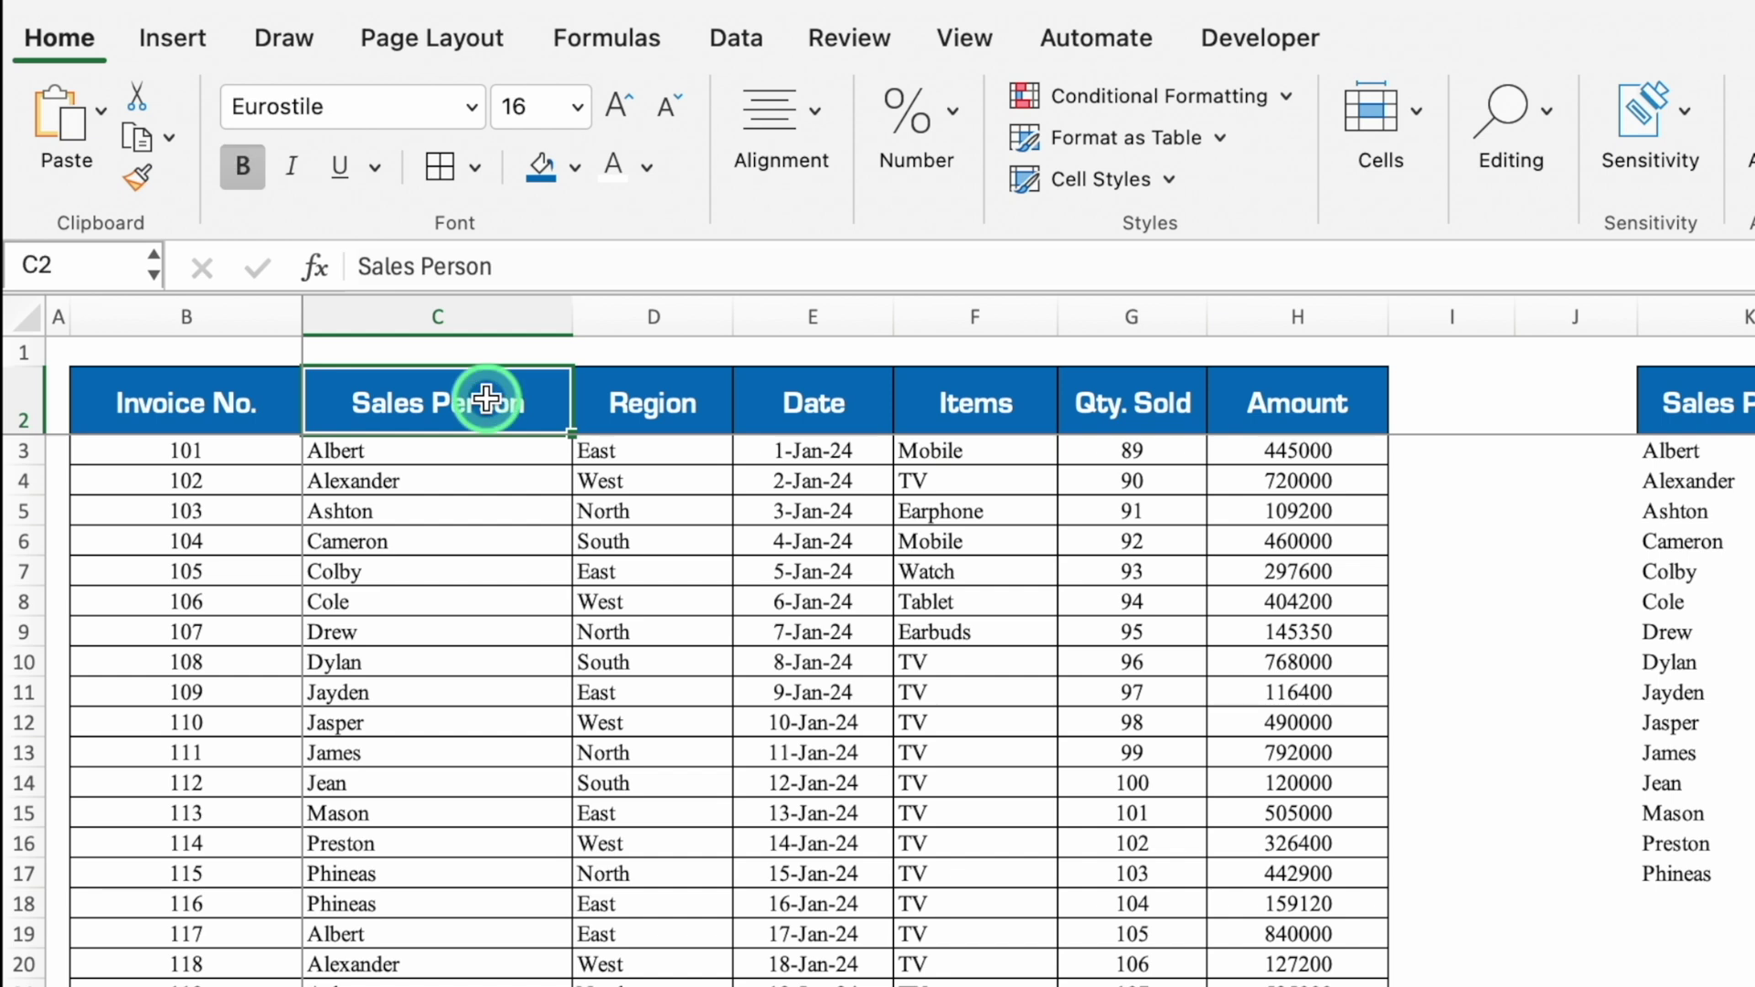
key(super+c)
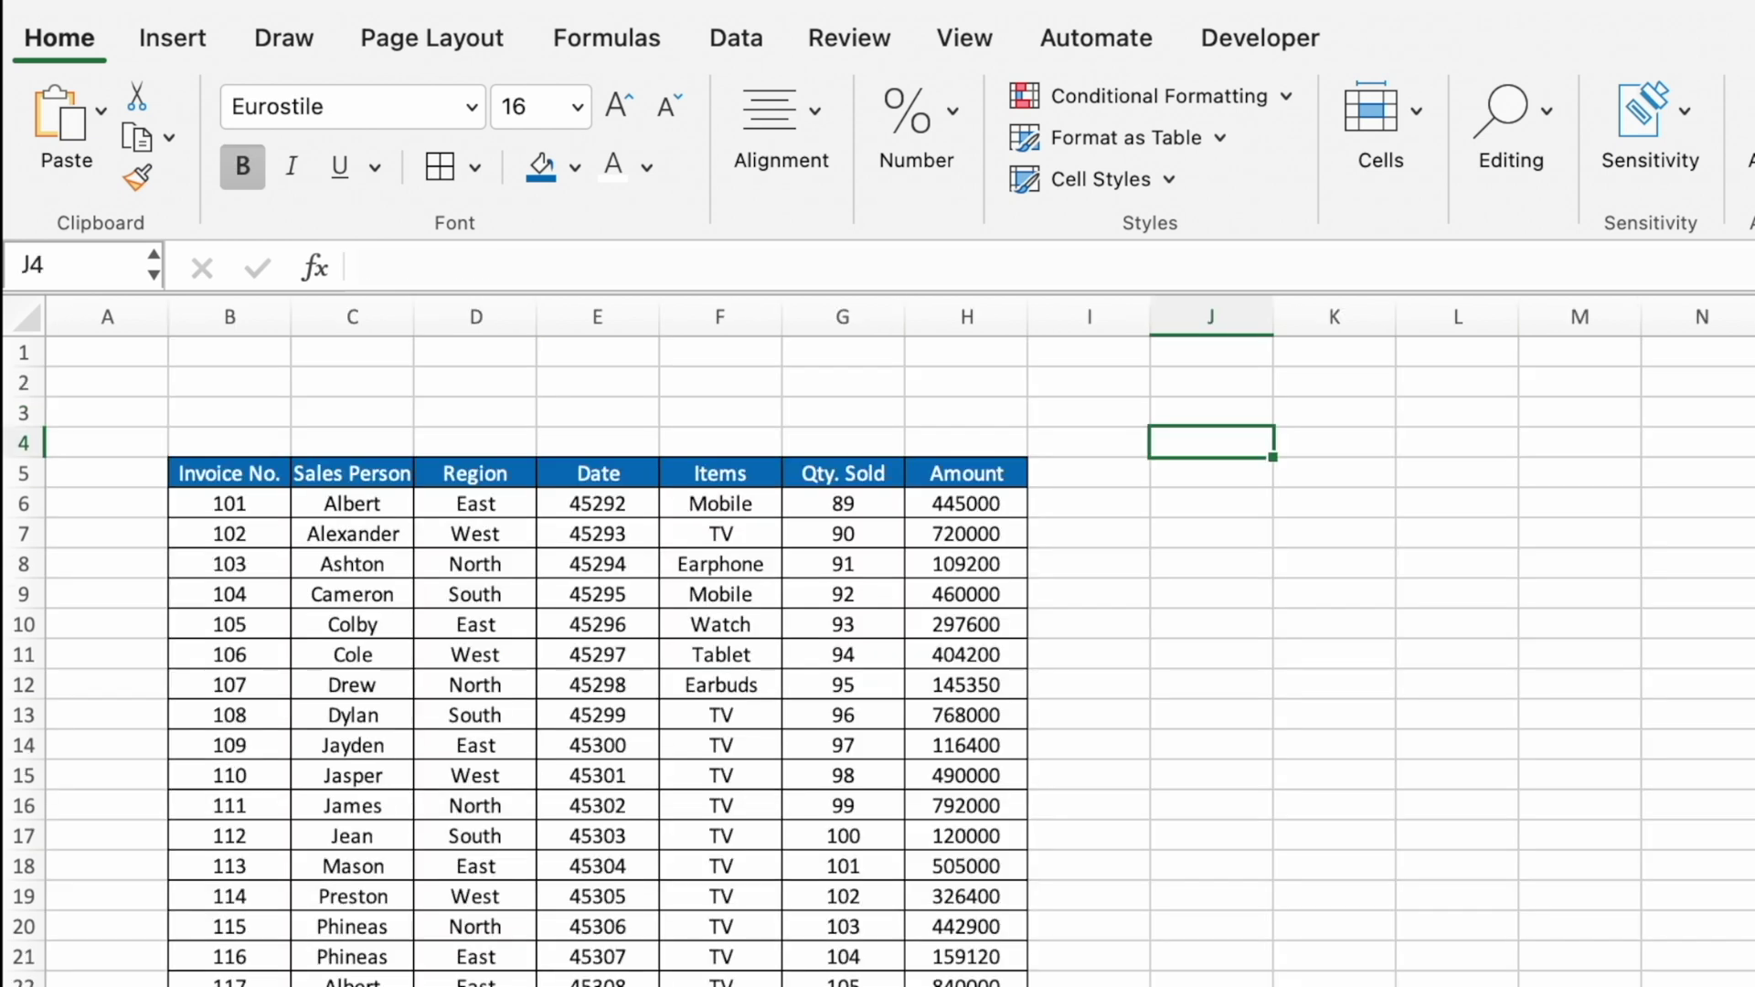
click(267, 378)
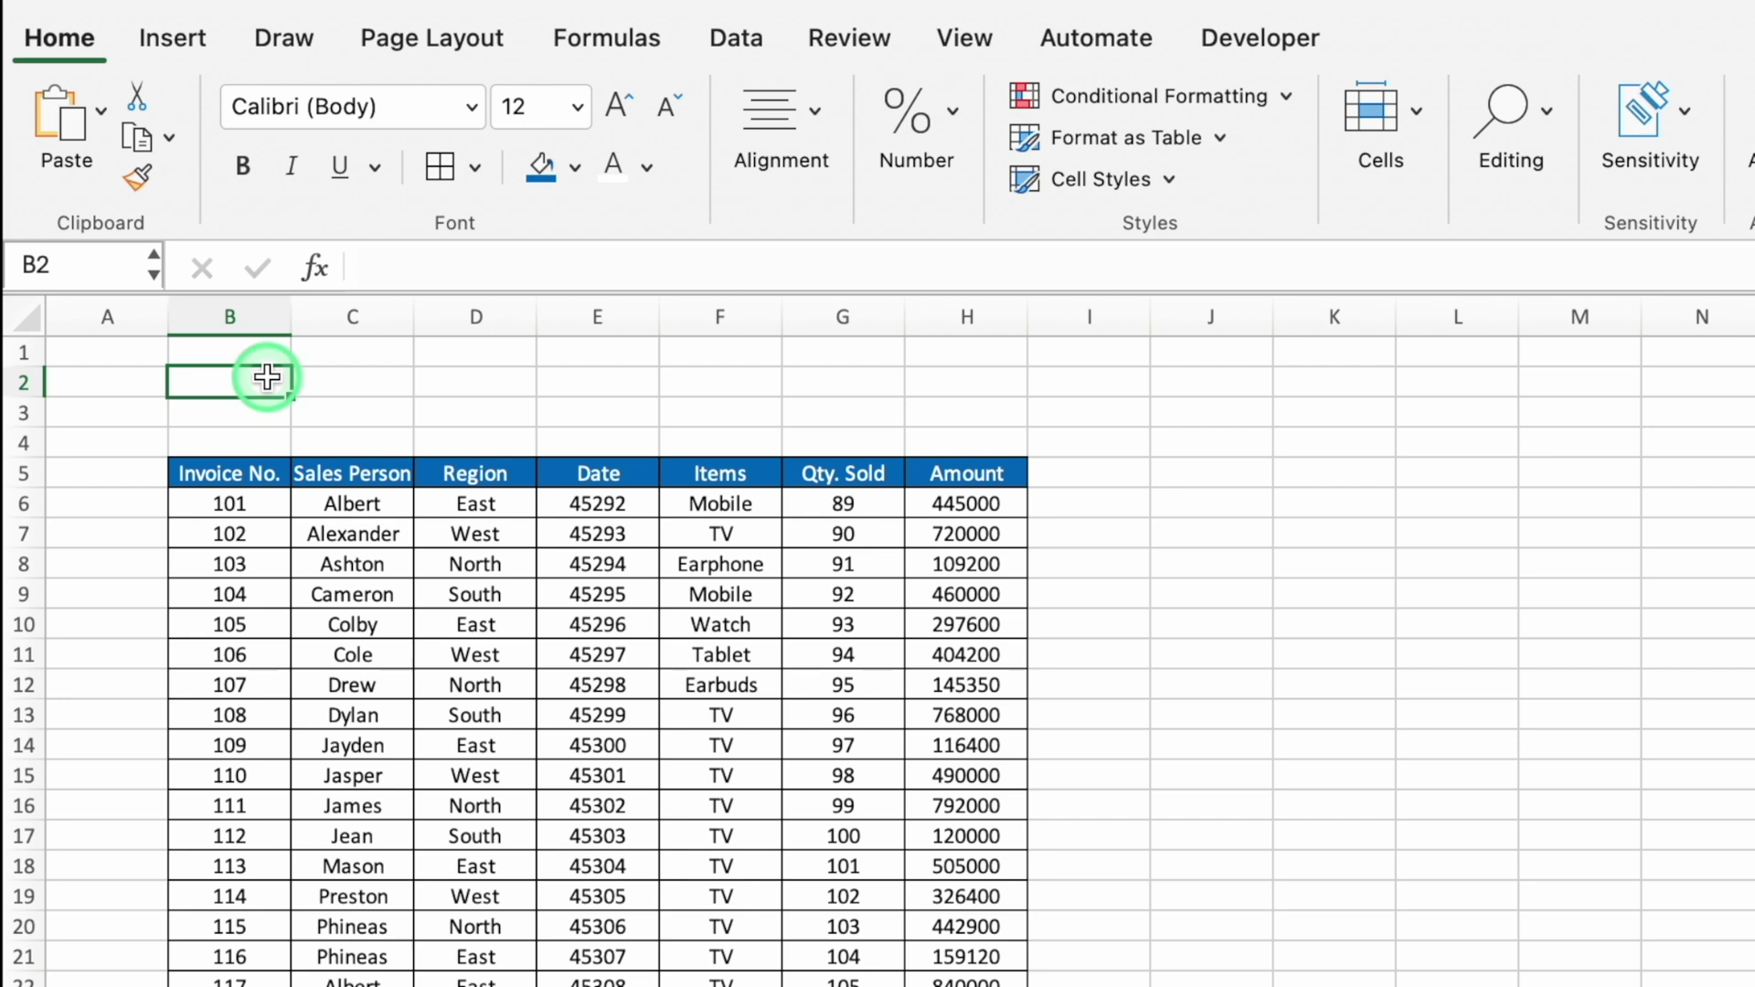
key(super+v)
drag(293, 330, 384, 334)
click(337, 422)
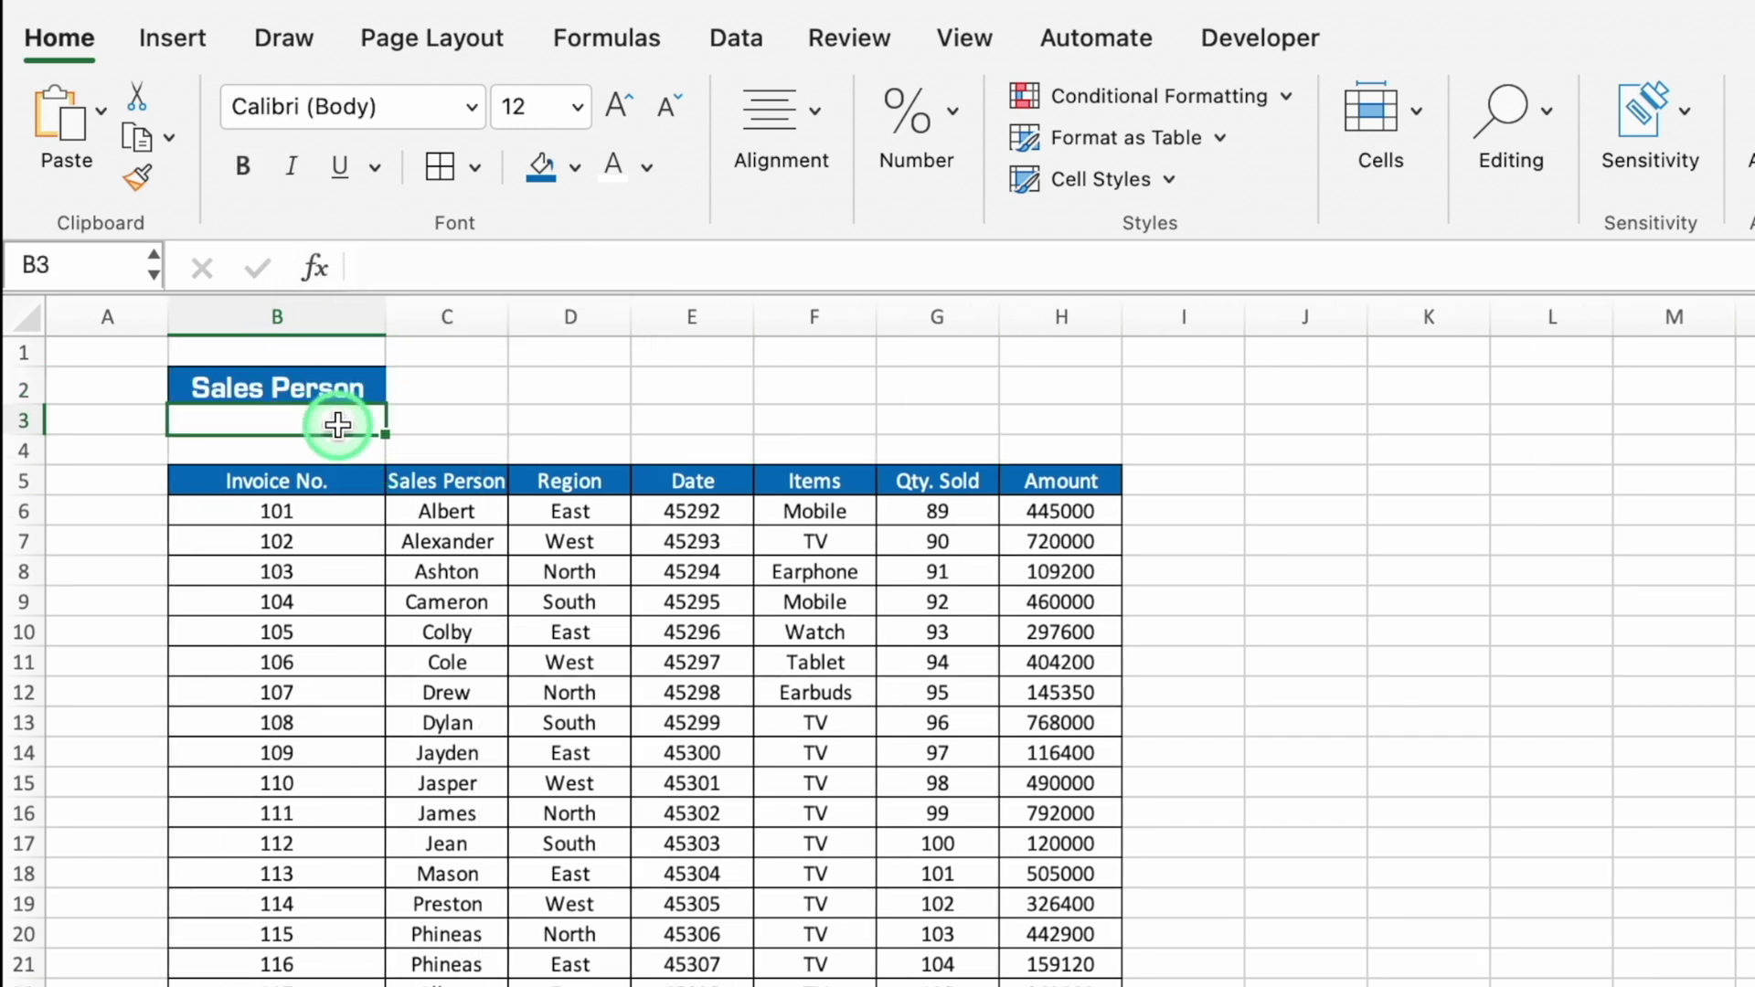
click(736, 38)
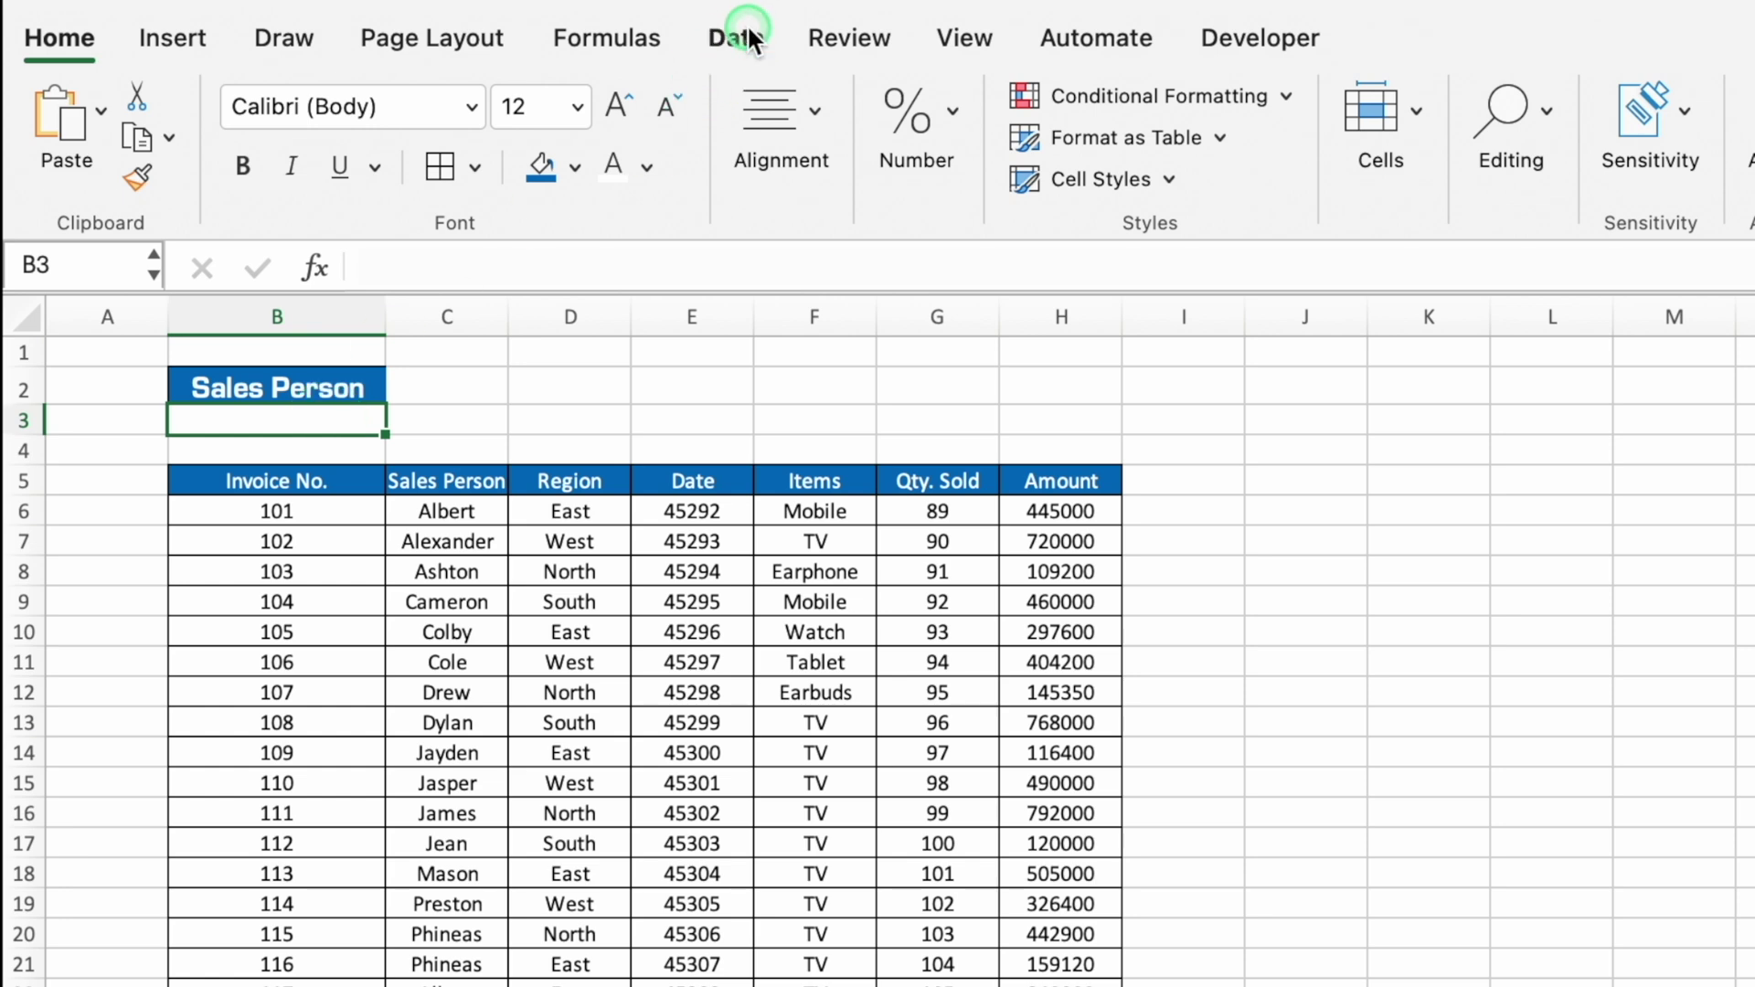
click(1211, 108)
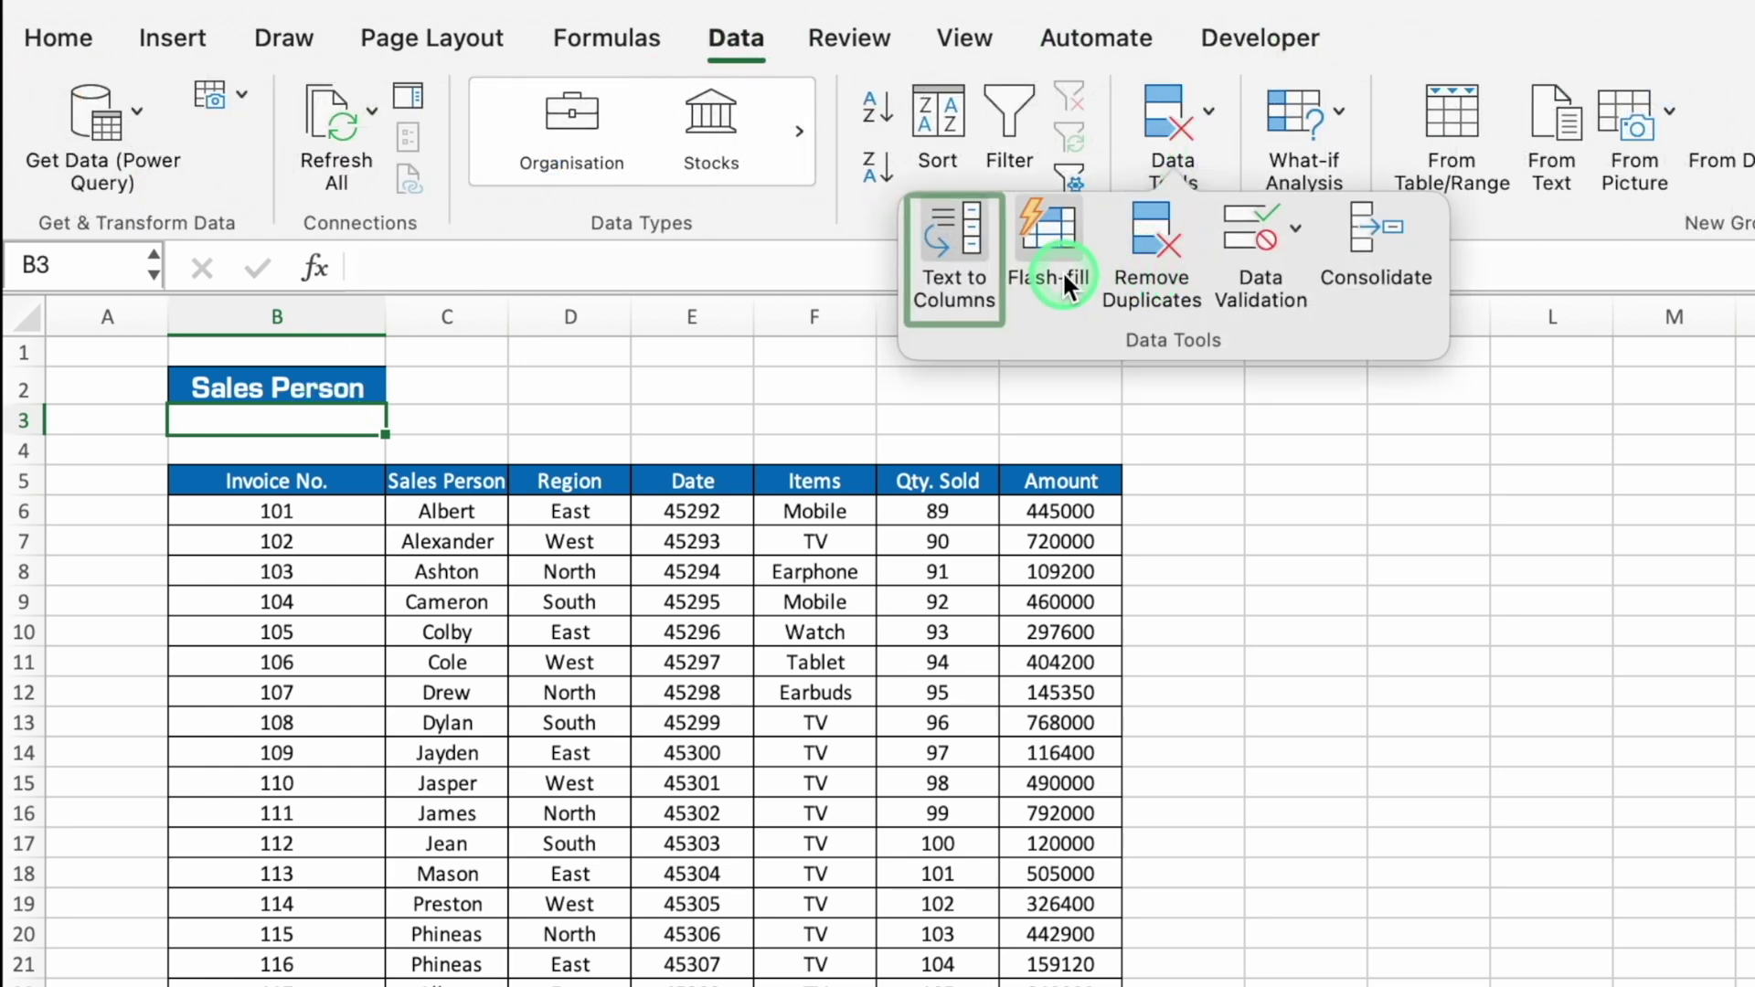
Step: Add a List data validation to B3 with source 'Data Entry'!$K$3:$K$17
click(1262, 242)
click(1196, 369)
click(976, 475)
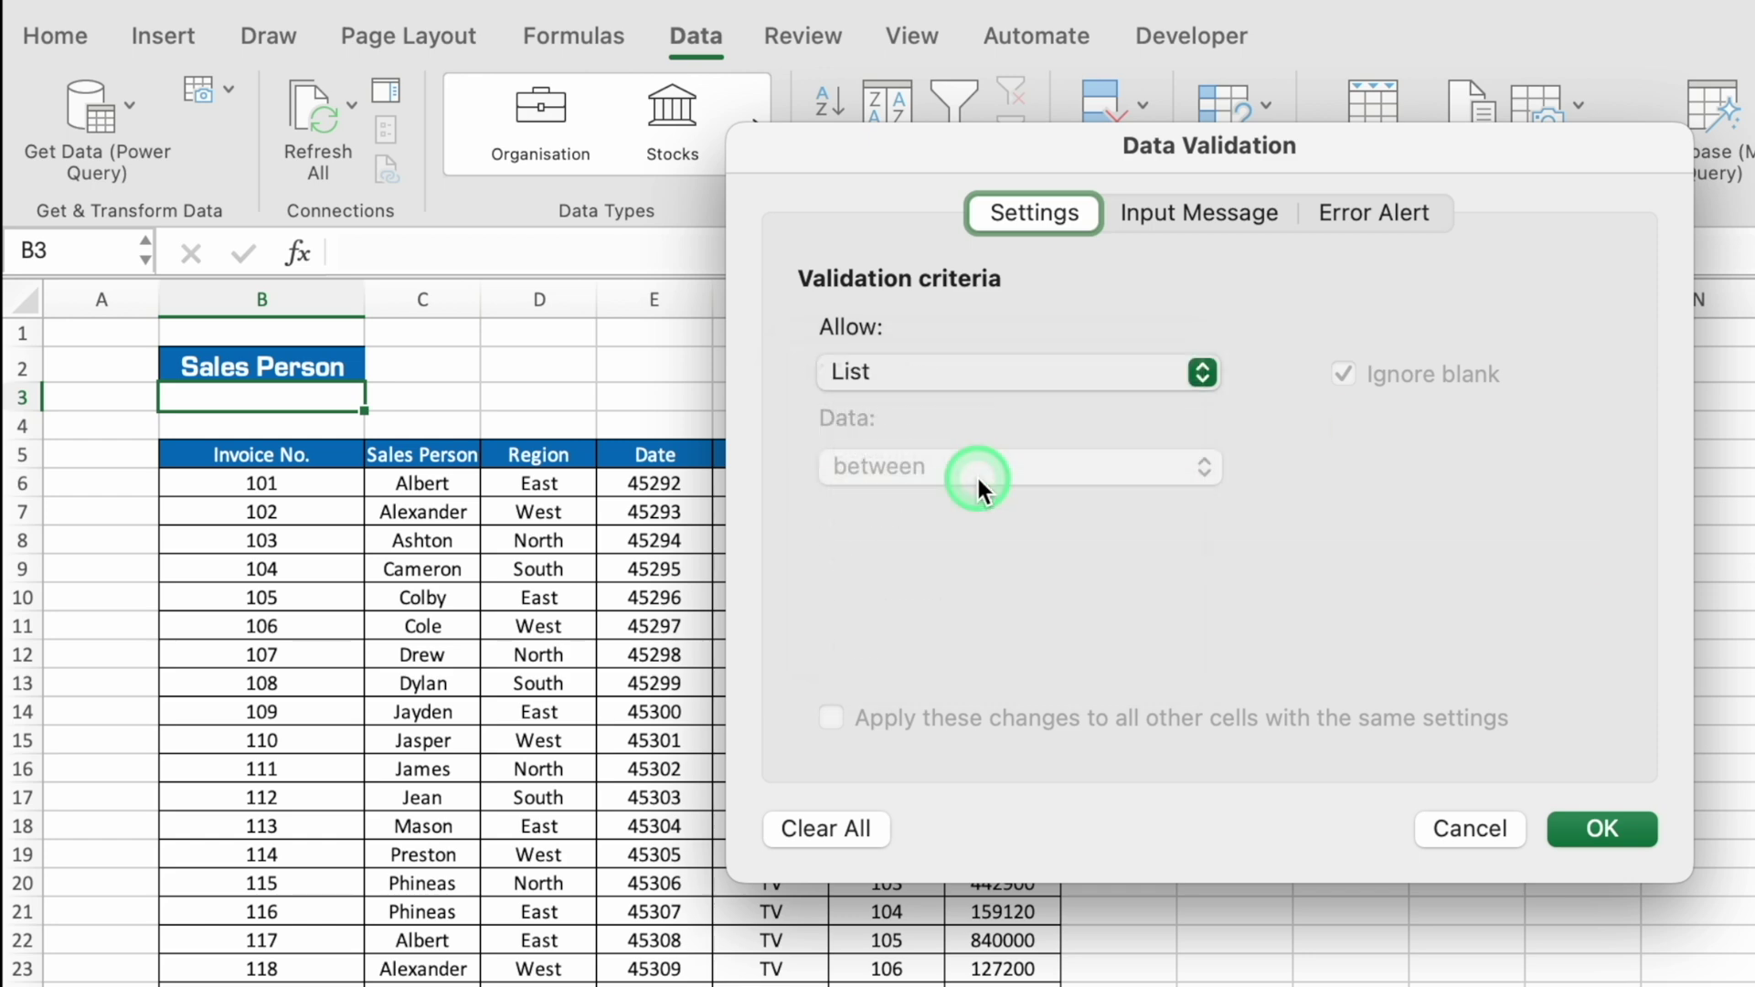
click(1039, 557)
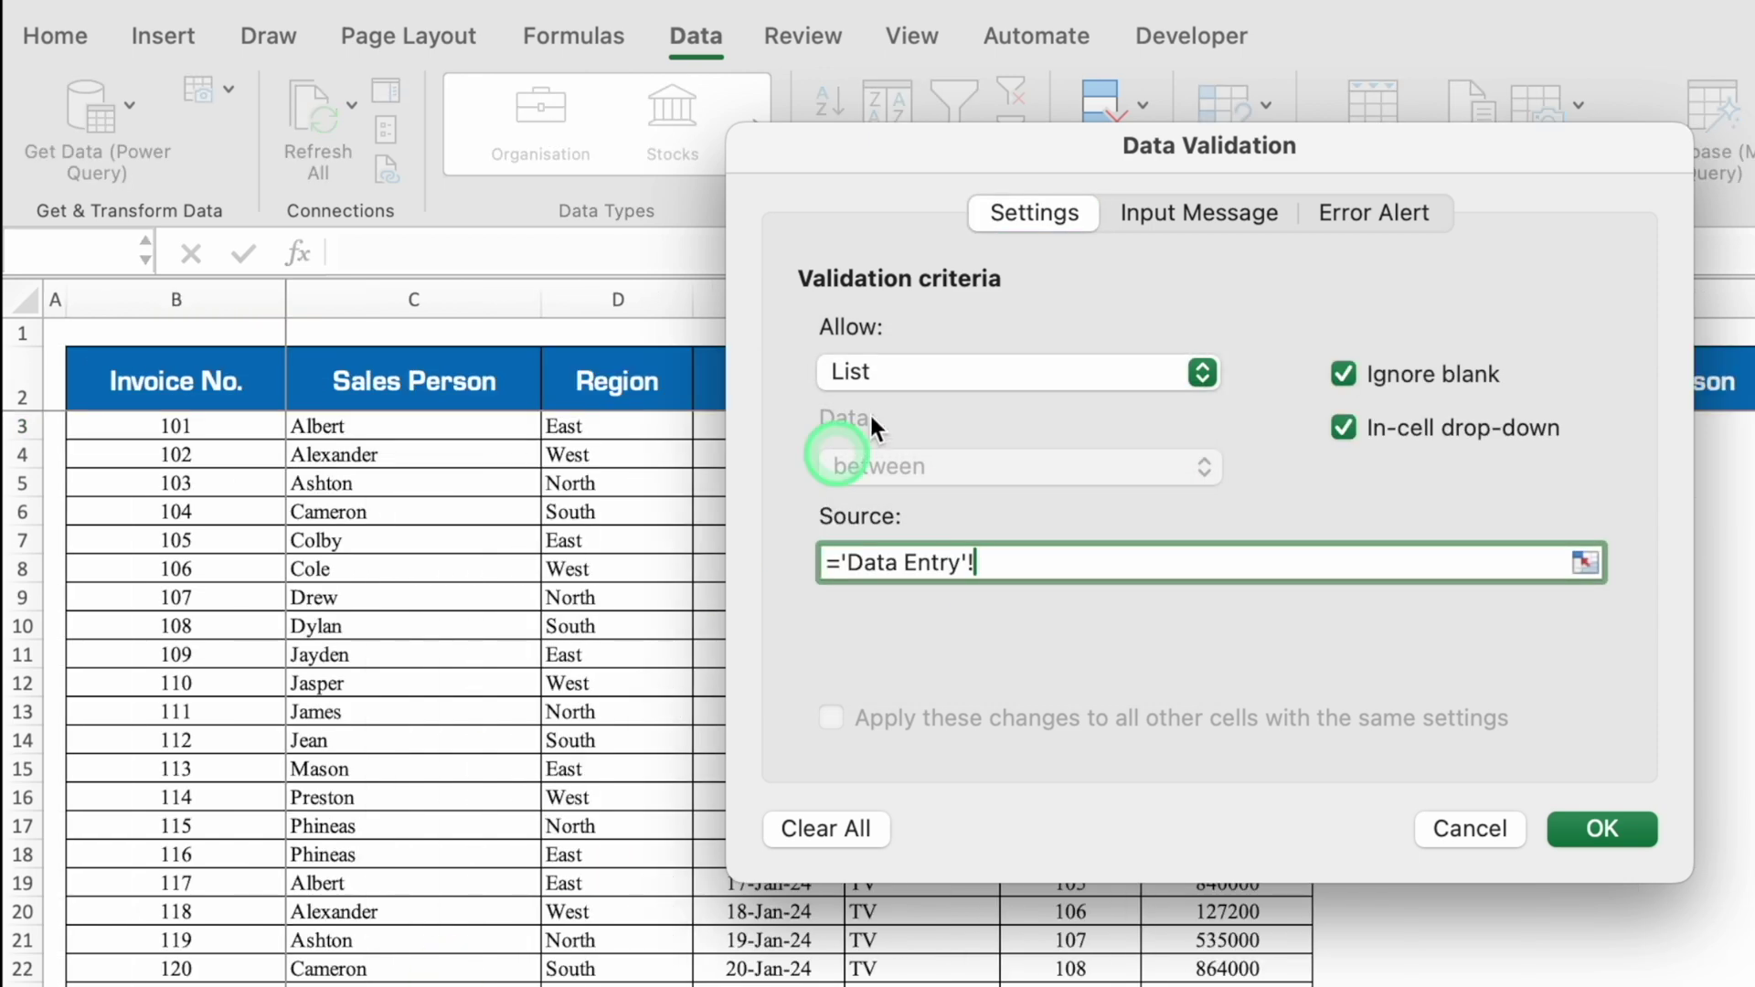
drag(1316, 150, 584, 371)
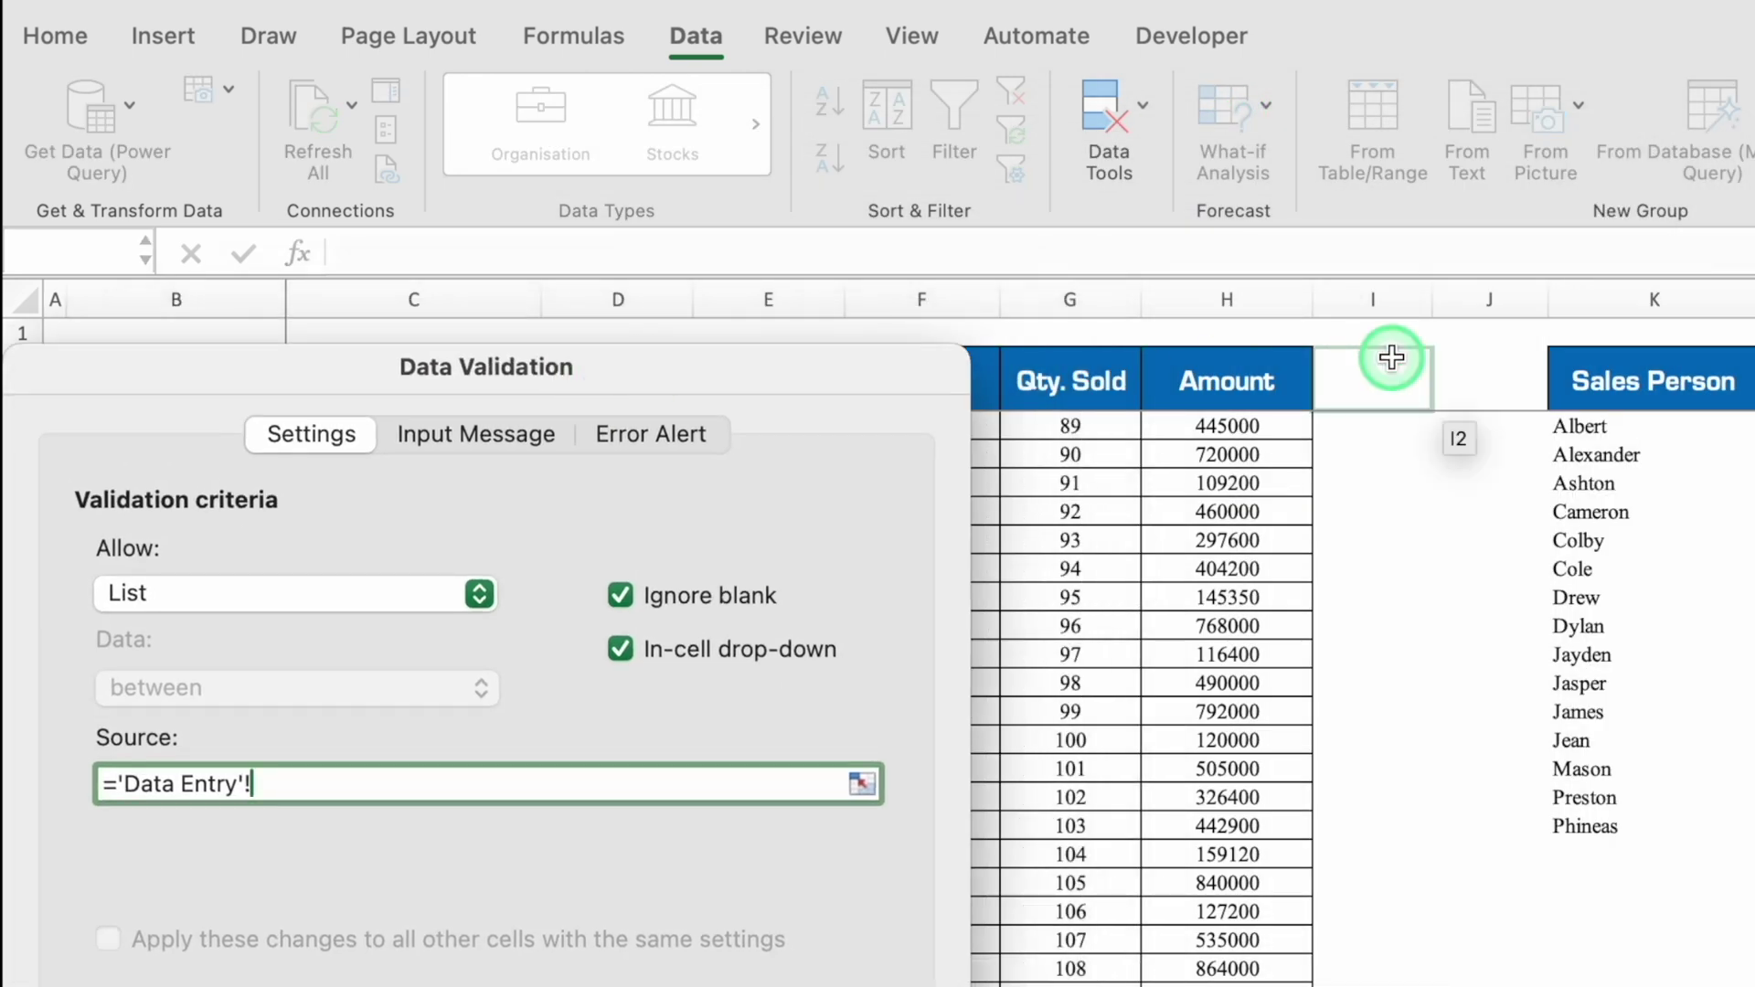
drag(1591, 426, 1609, 827)
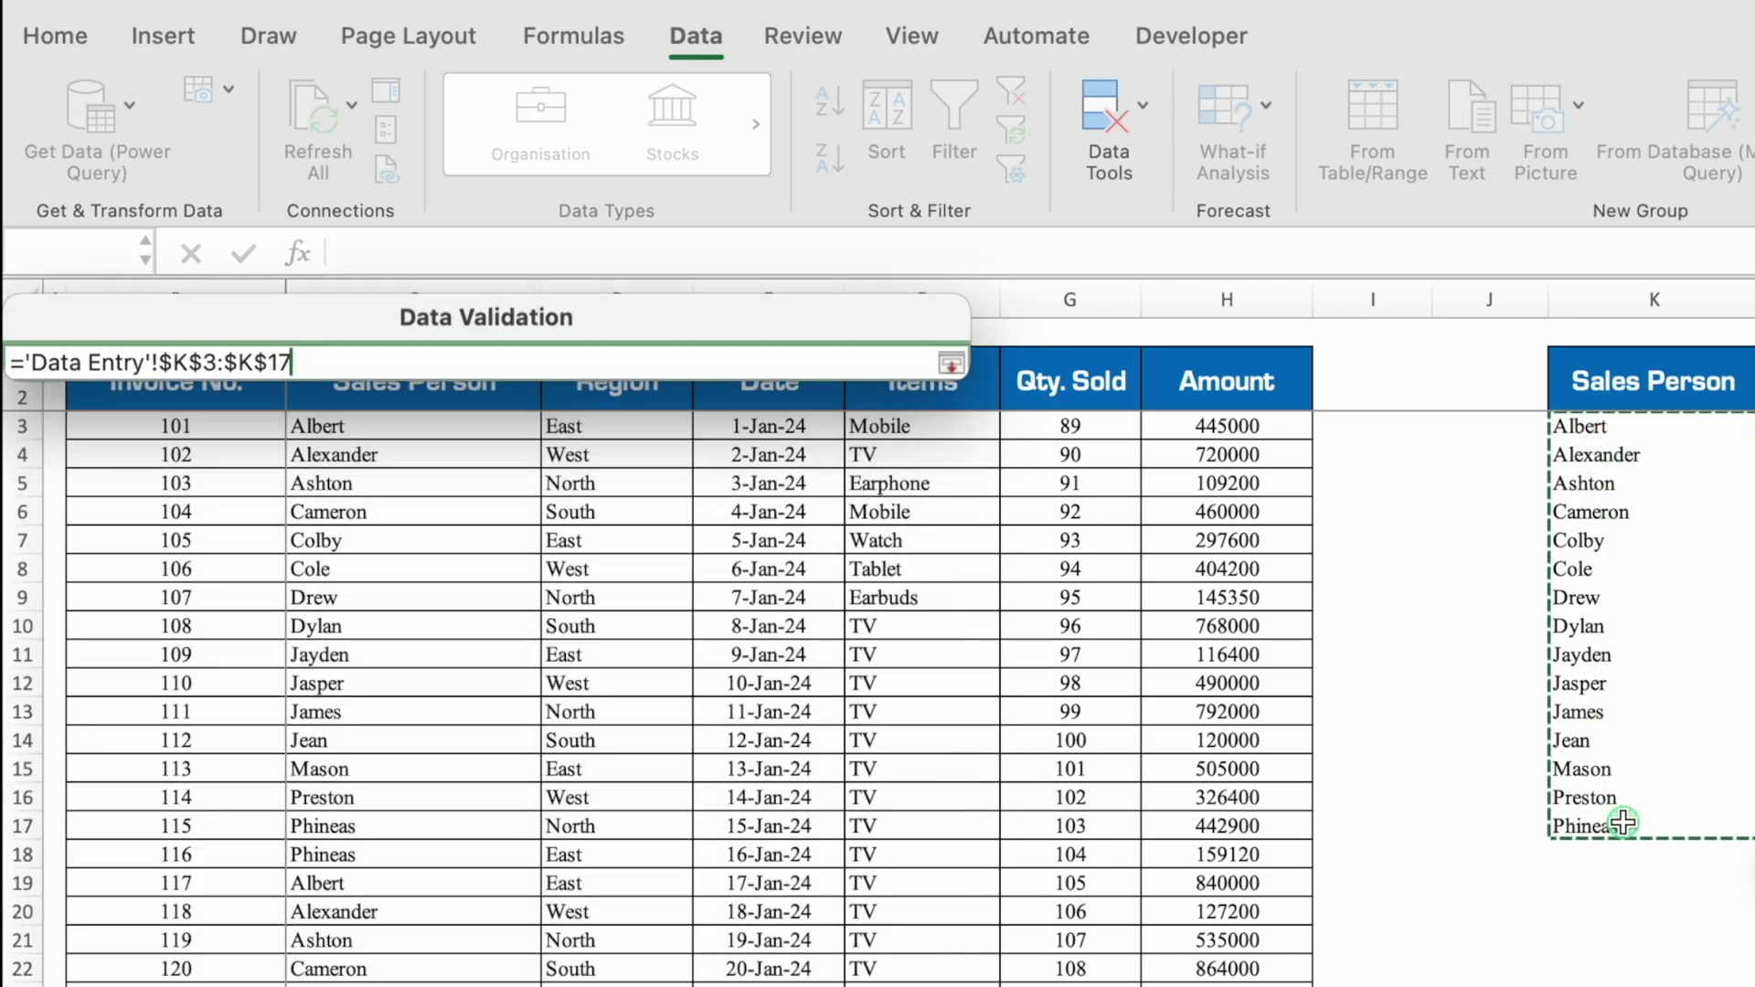
click(595, 661)
Step: Choose Albert from B3's sales person dropdown
click(377, 395)
click(258, 420)
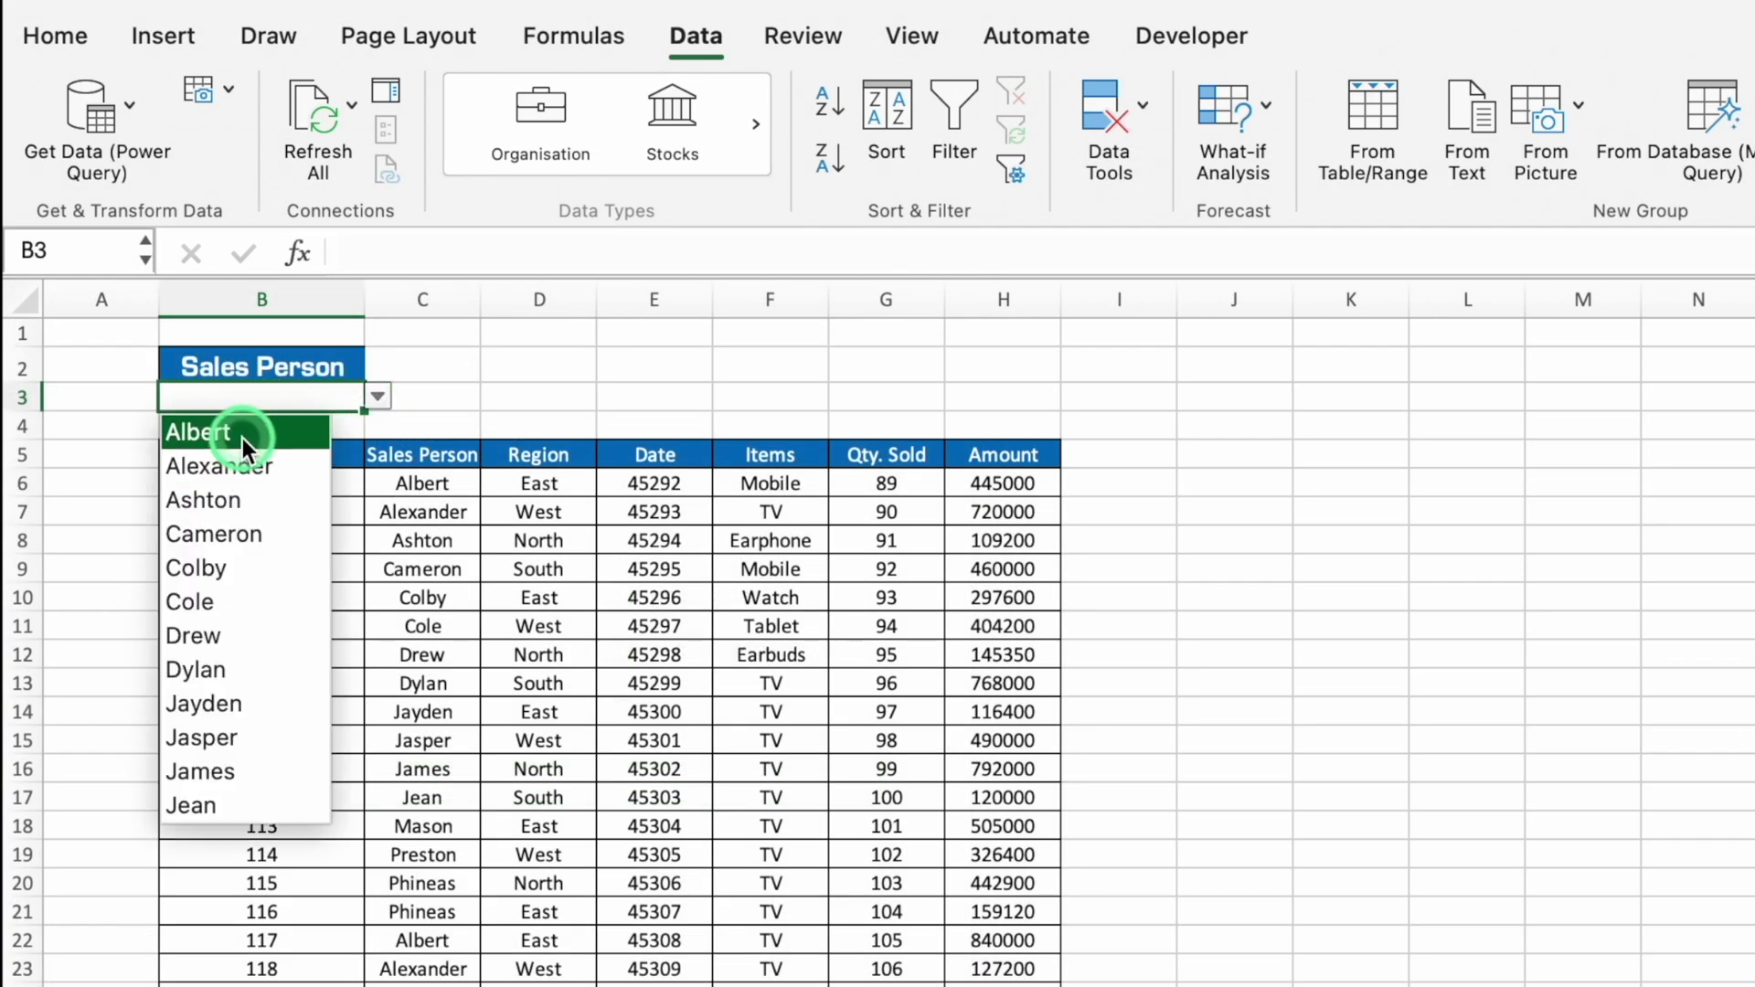
click(241, 436)
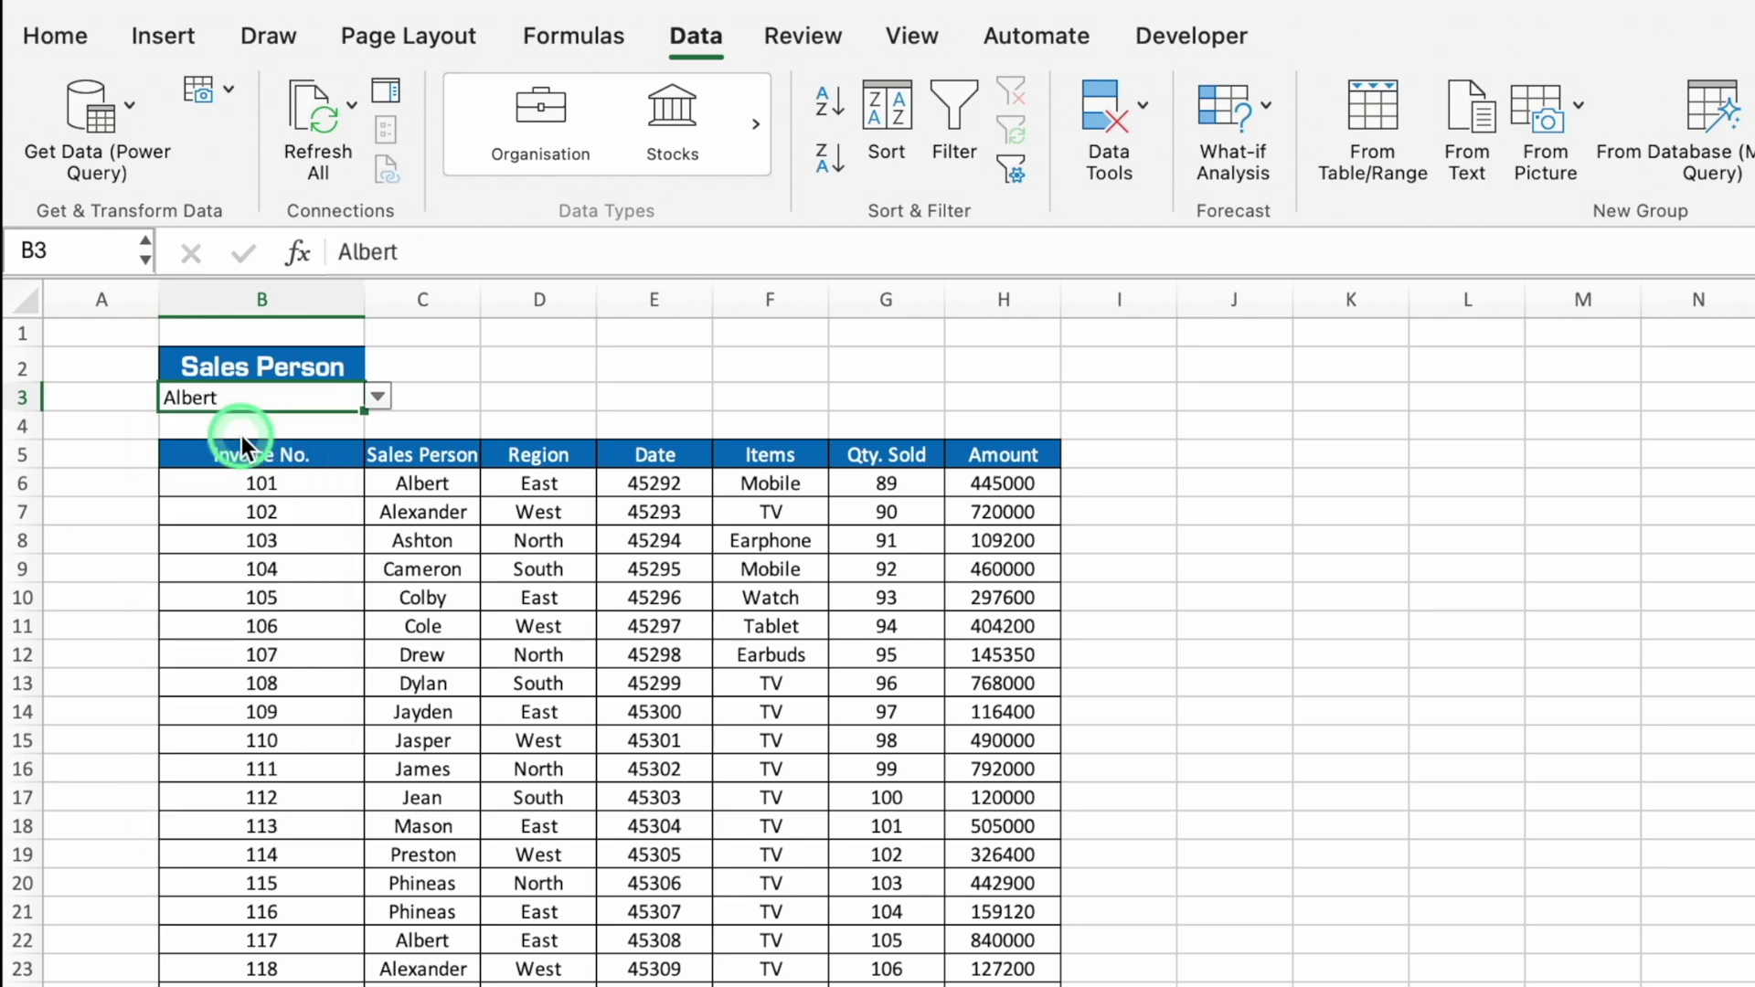
Step: Hide the gridlines, widen column C, and select the Sales Person column from C5 down
click(912, 34)
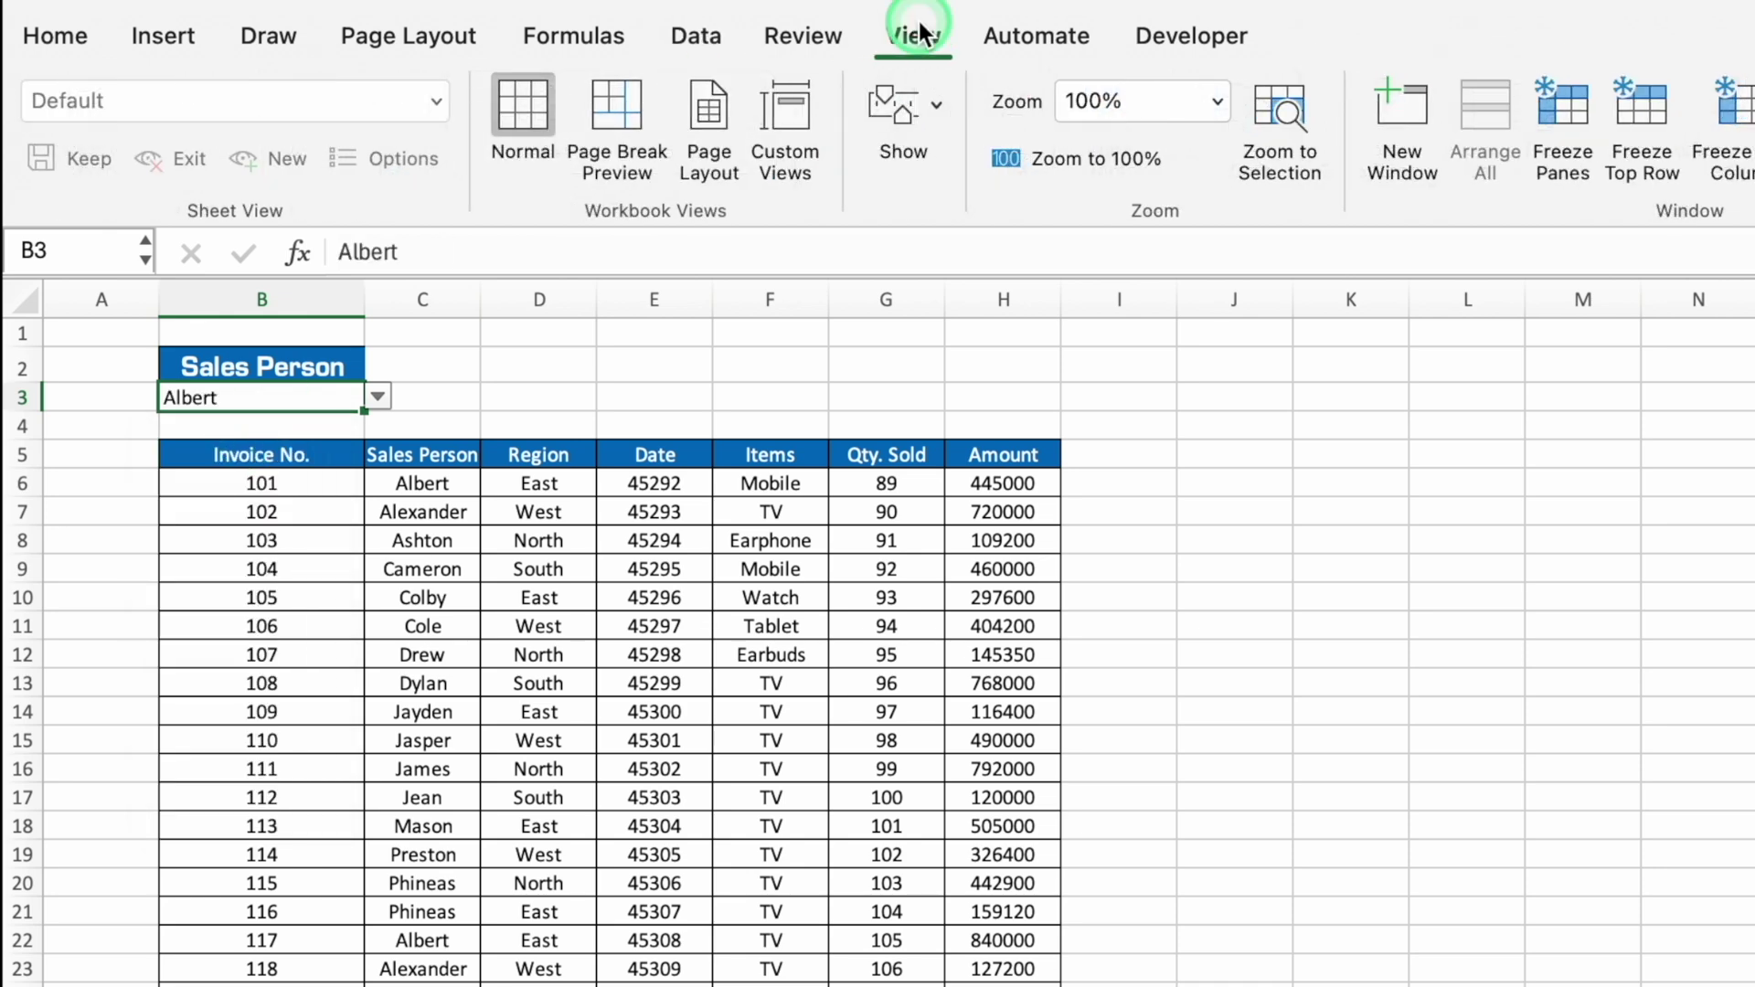
click(937, 105)
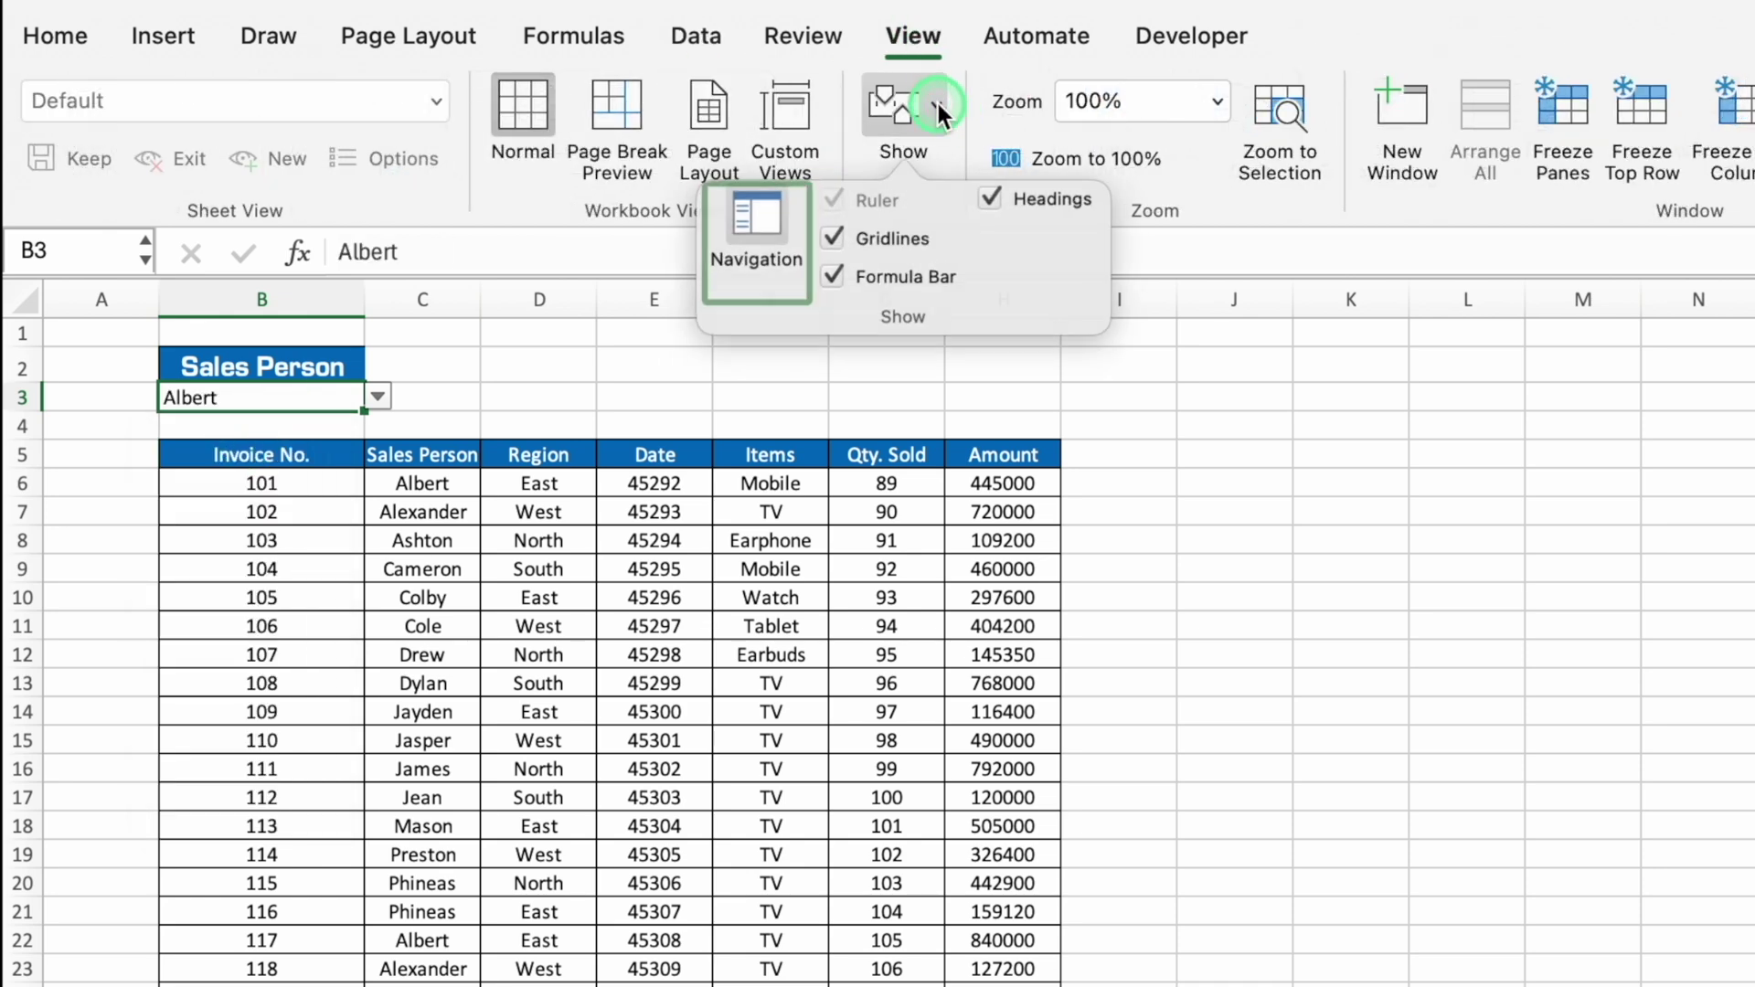
click(832, 242)
drag(480, 303, 564, 314)
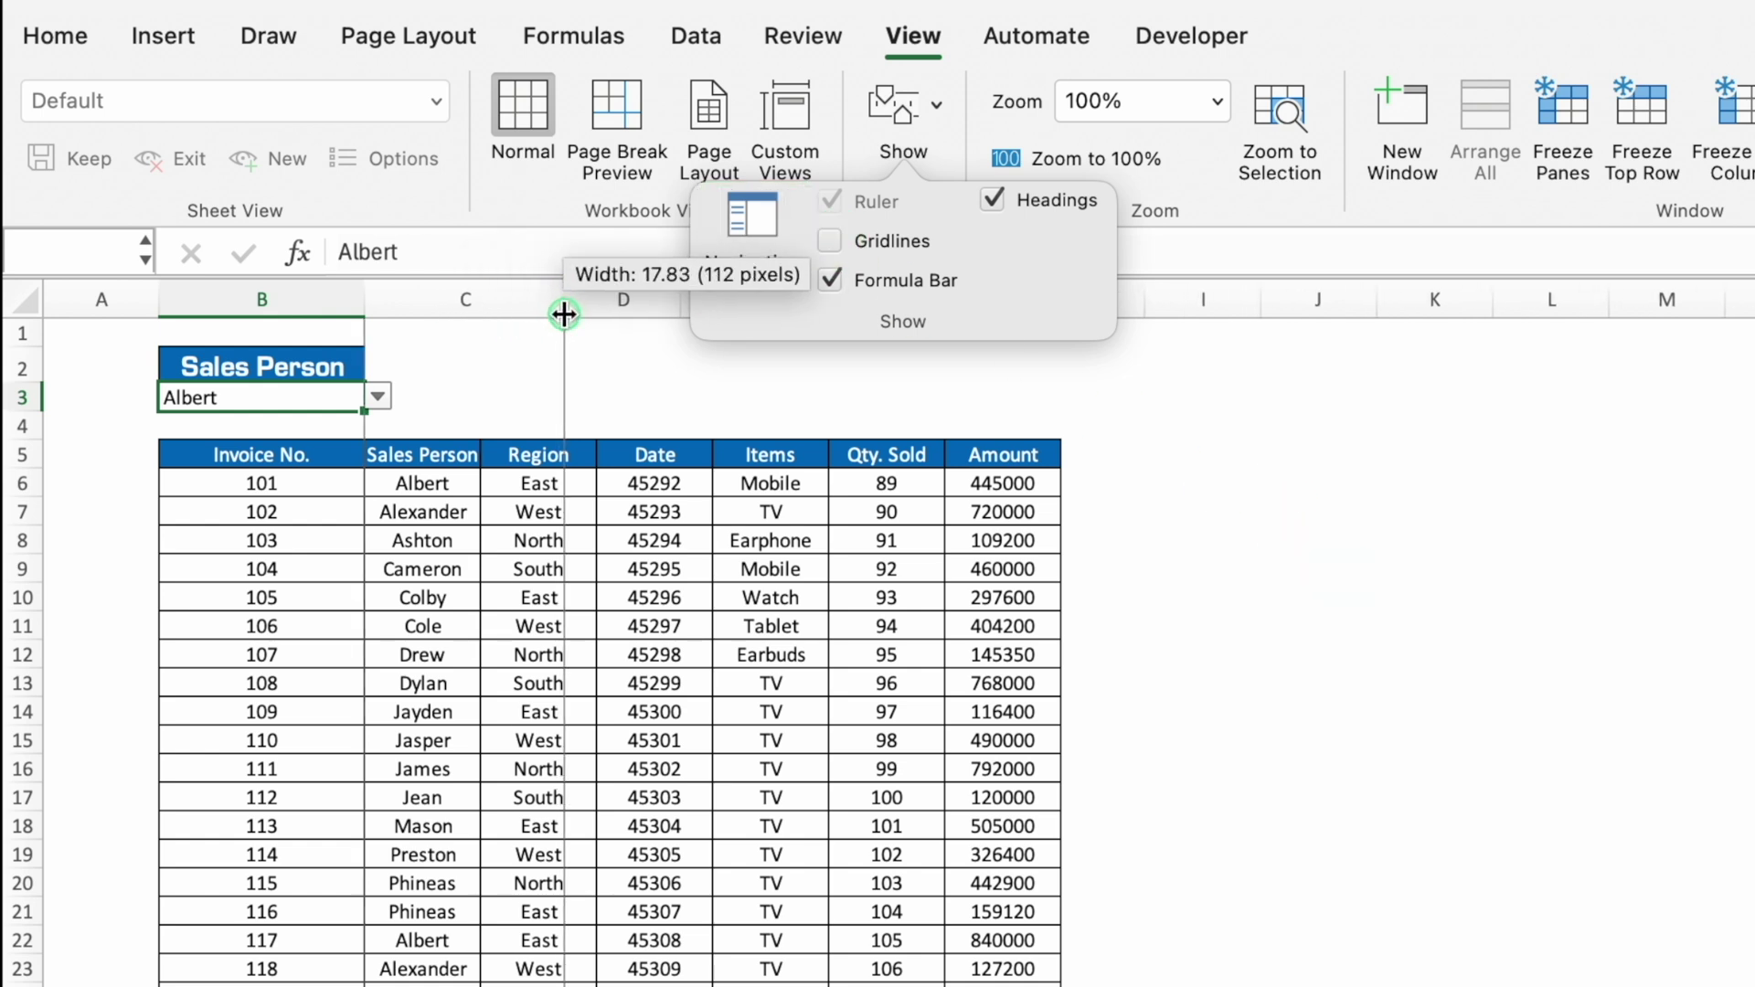
click(515, 454)
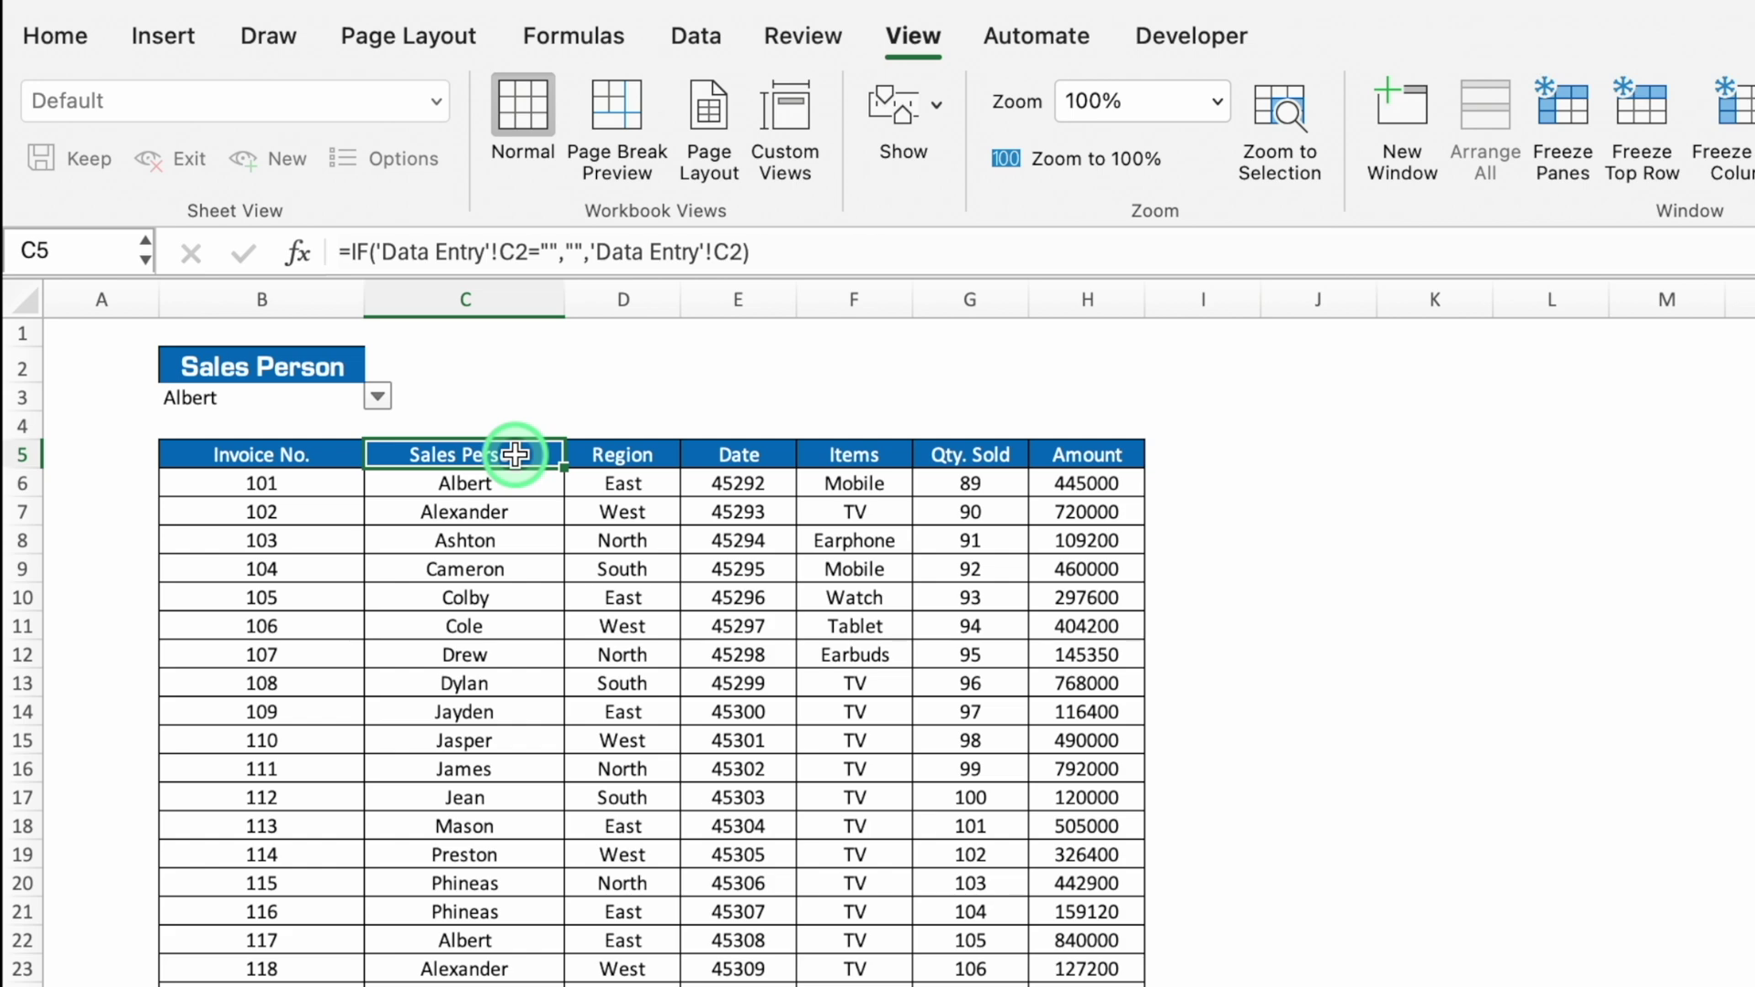
key(ctrl+shift+Down)
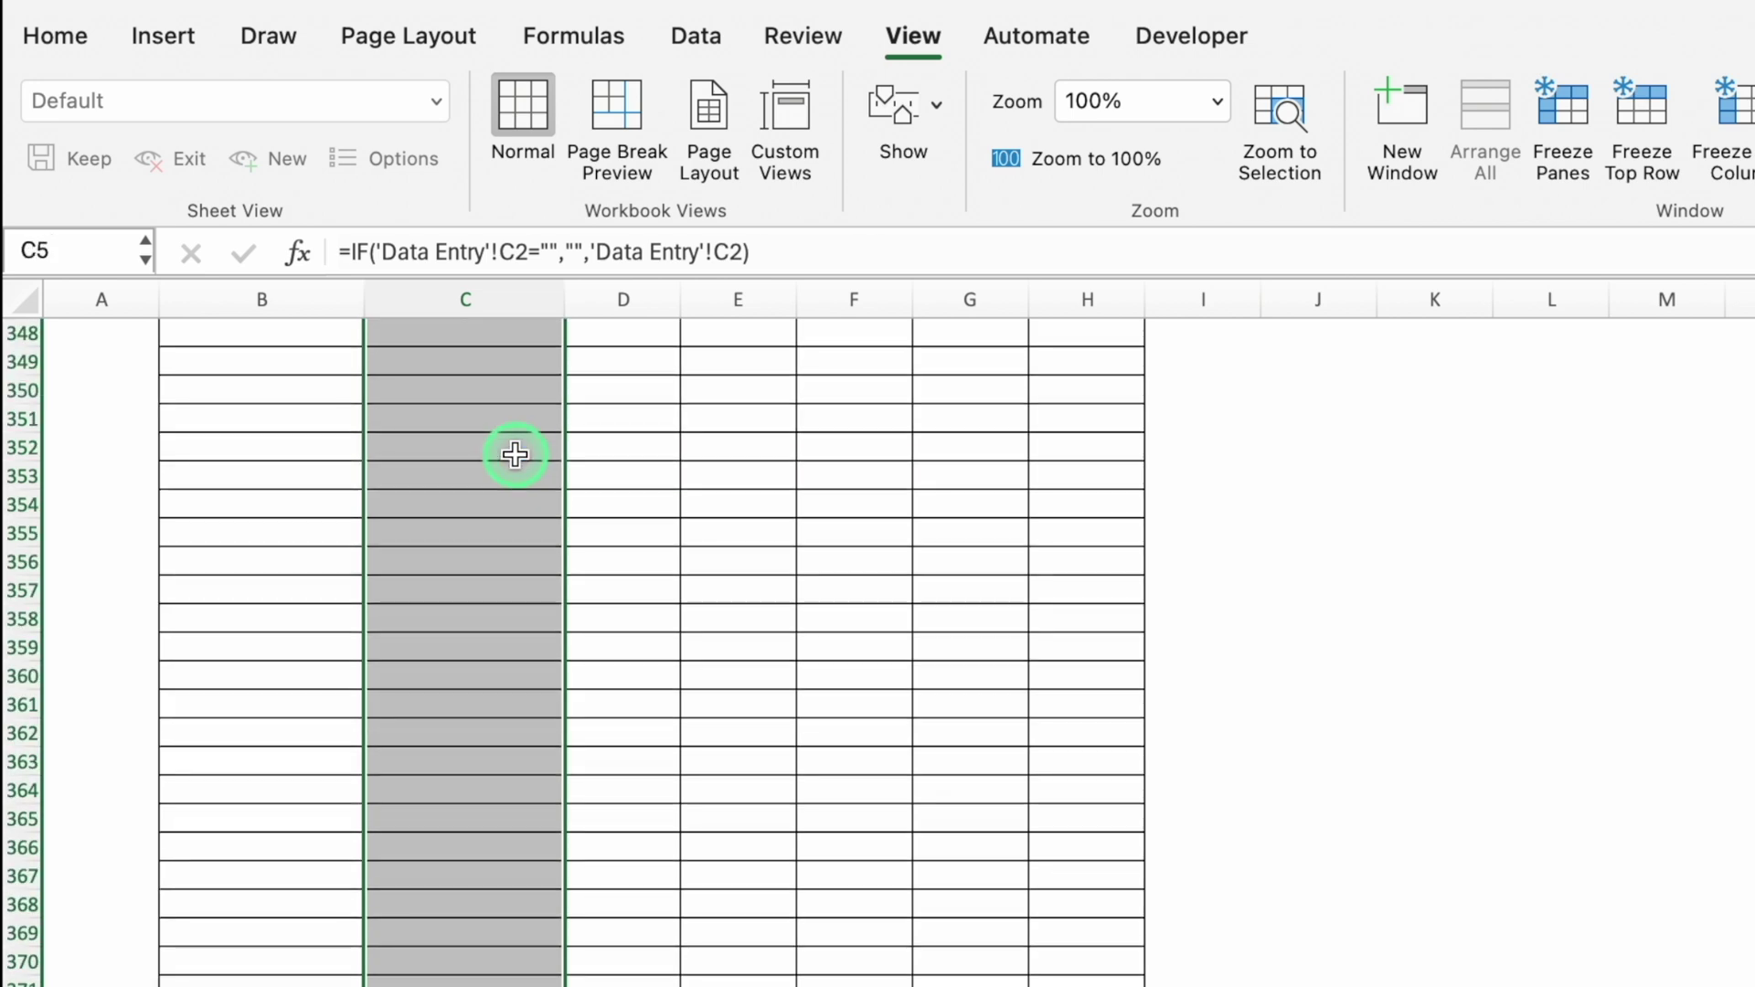
scroll(480, 532, up, 20)
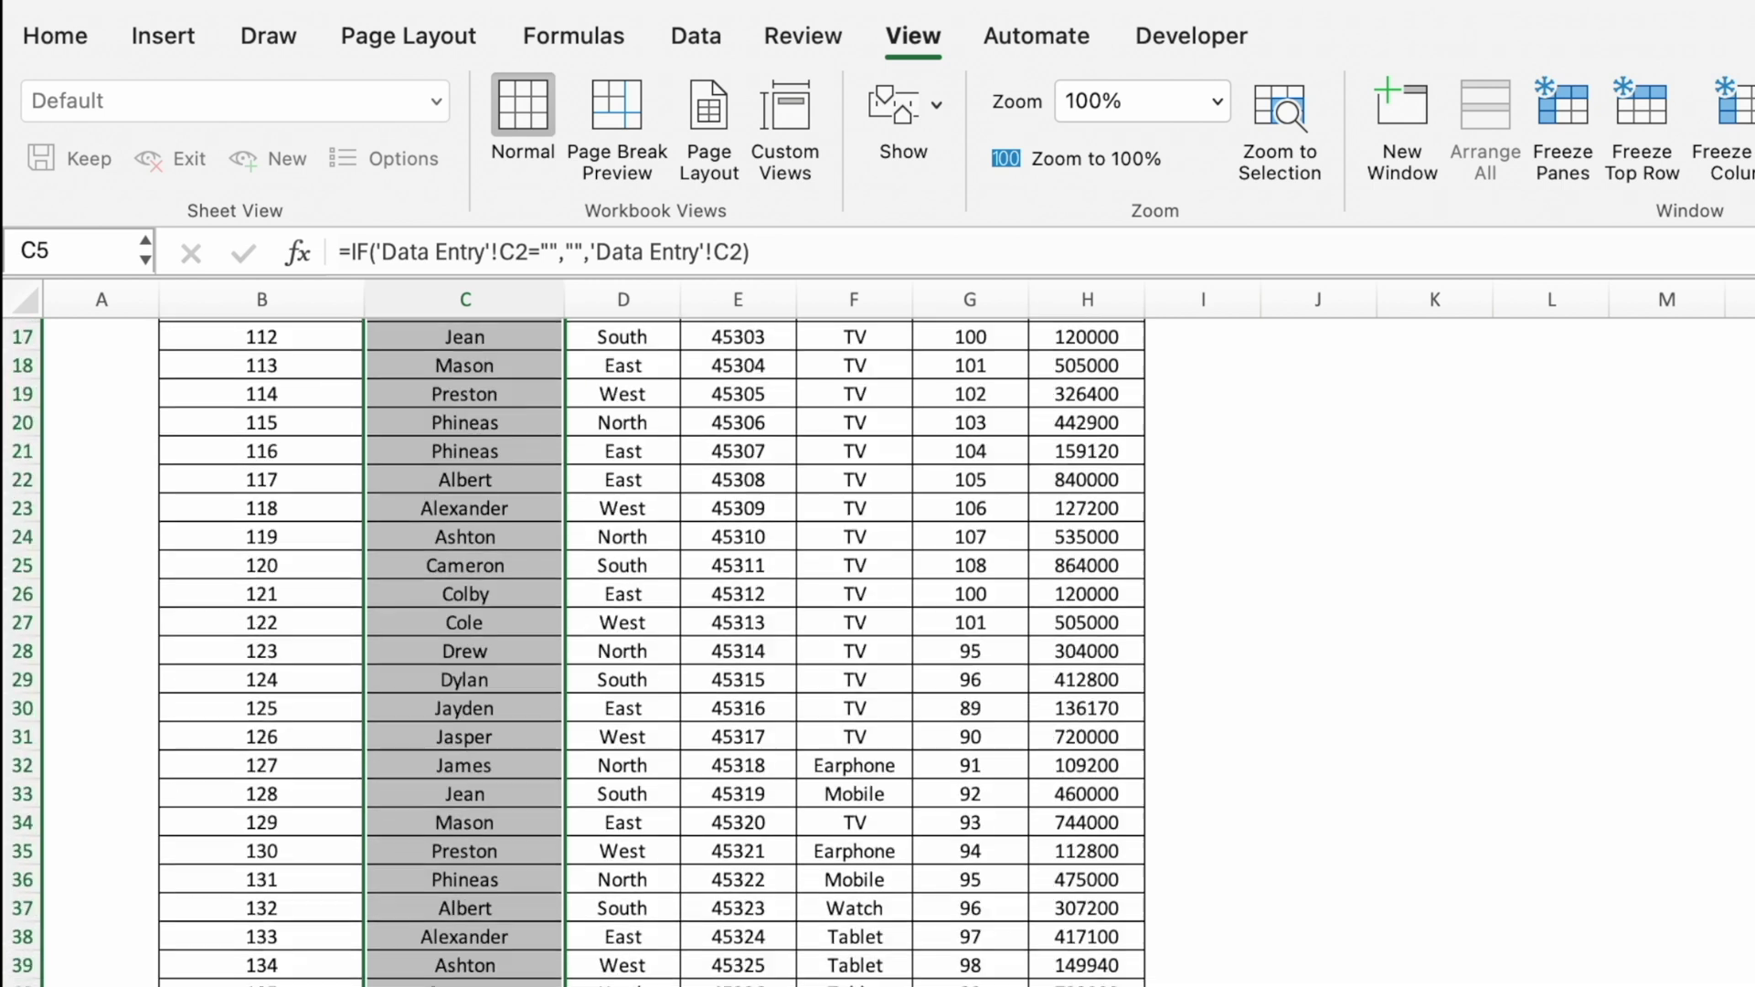
Step: Filter the Sales Person column to Albert only, leaving invoices 101 through 252
click(485, 483)
click(549, 453)
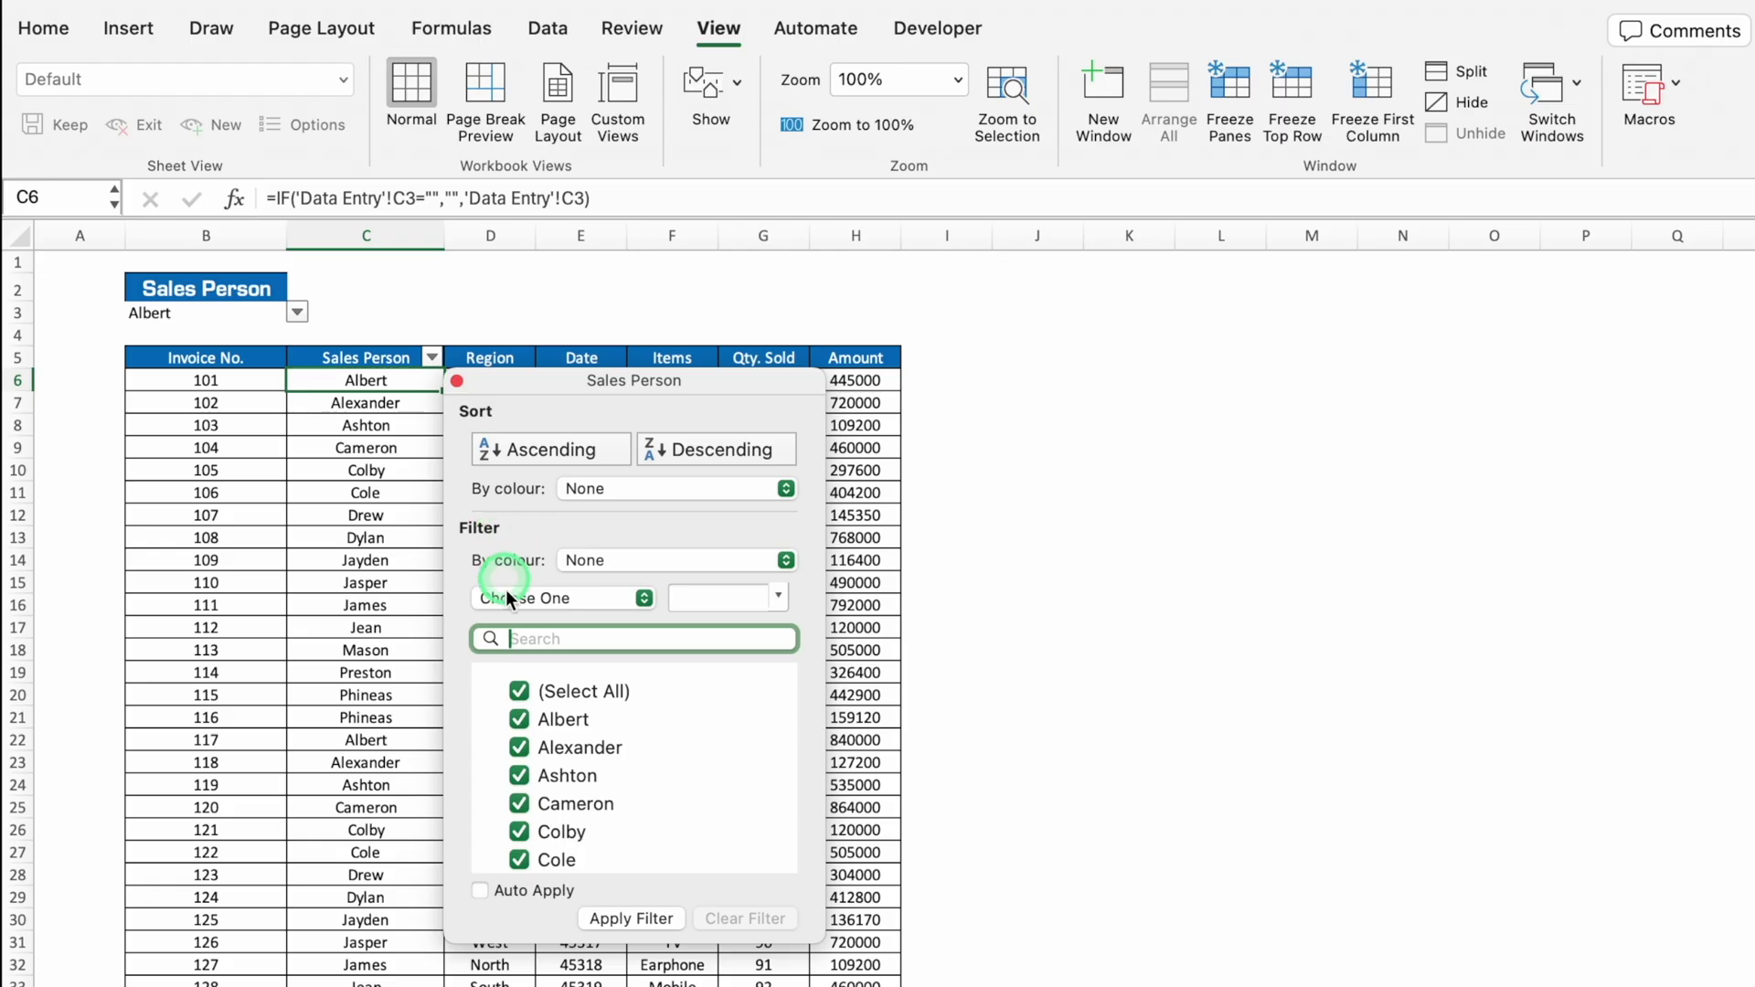
click(519, 692)
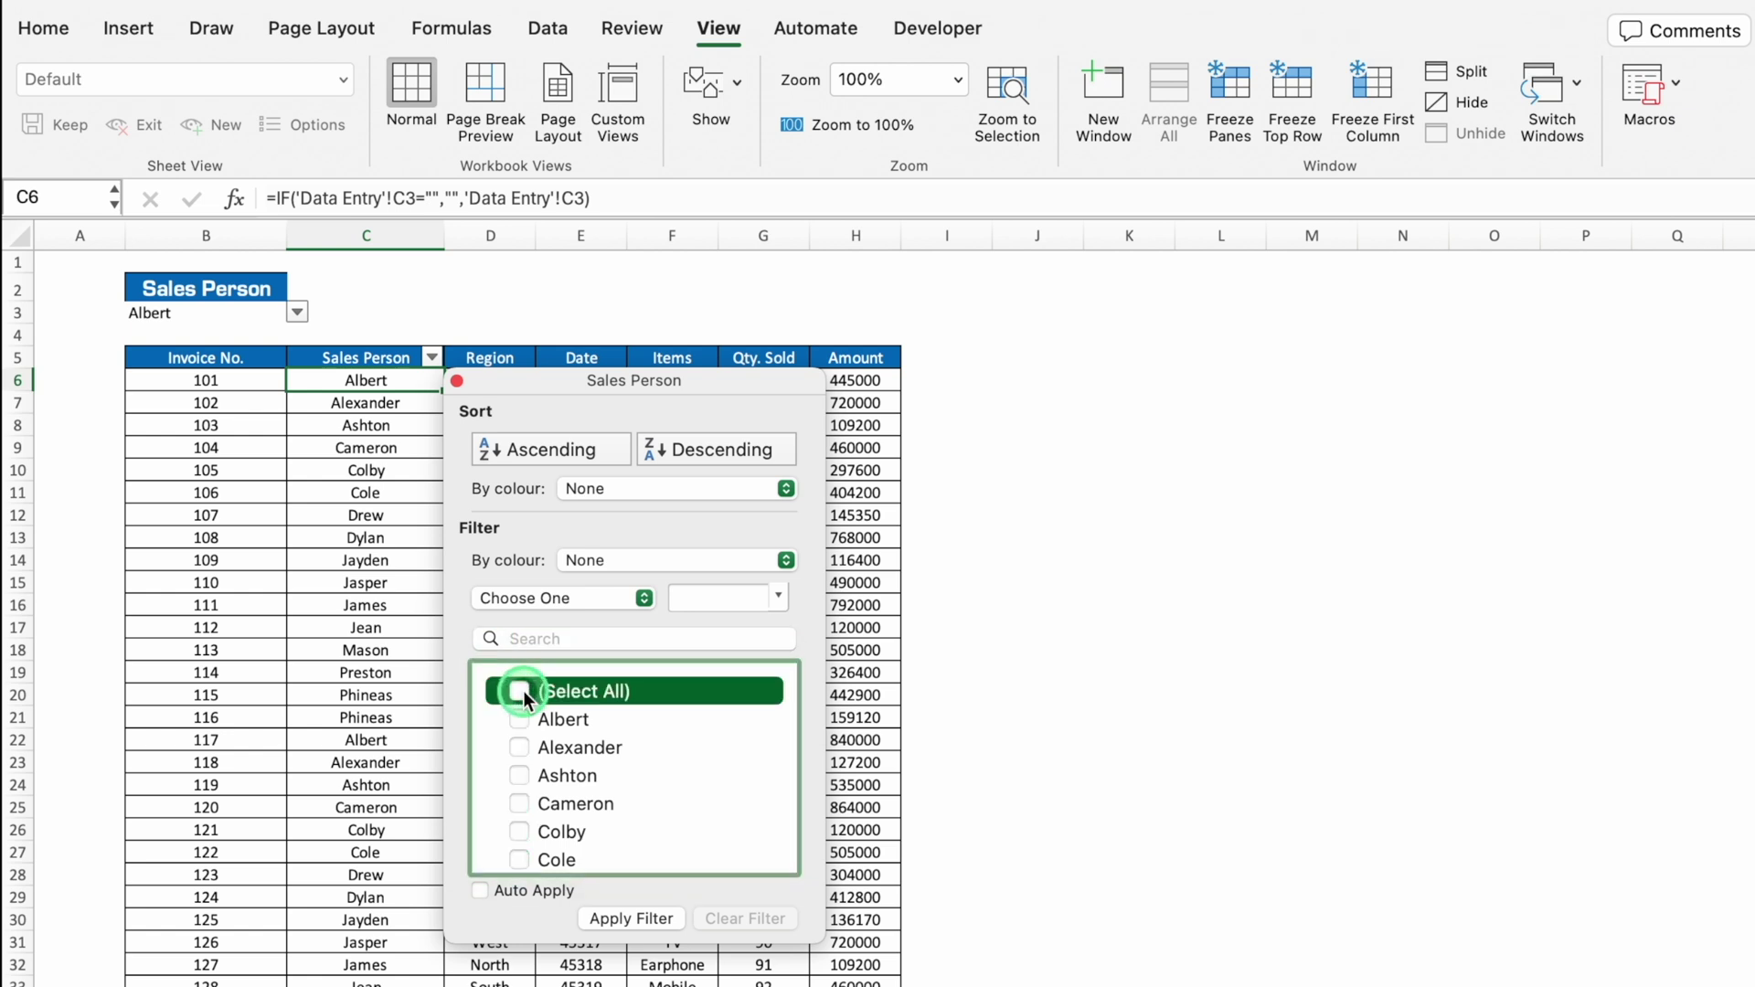
click(519, 720)
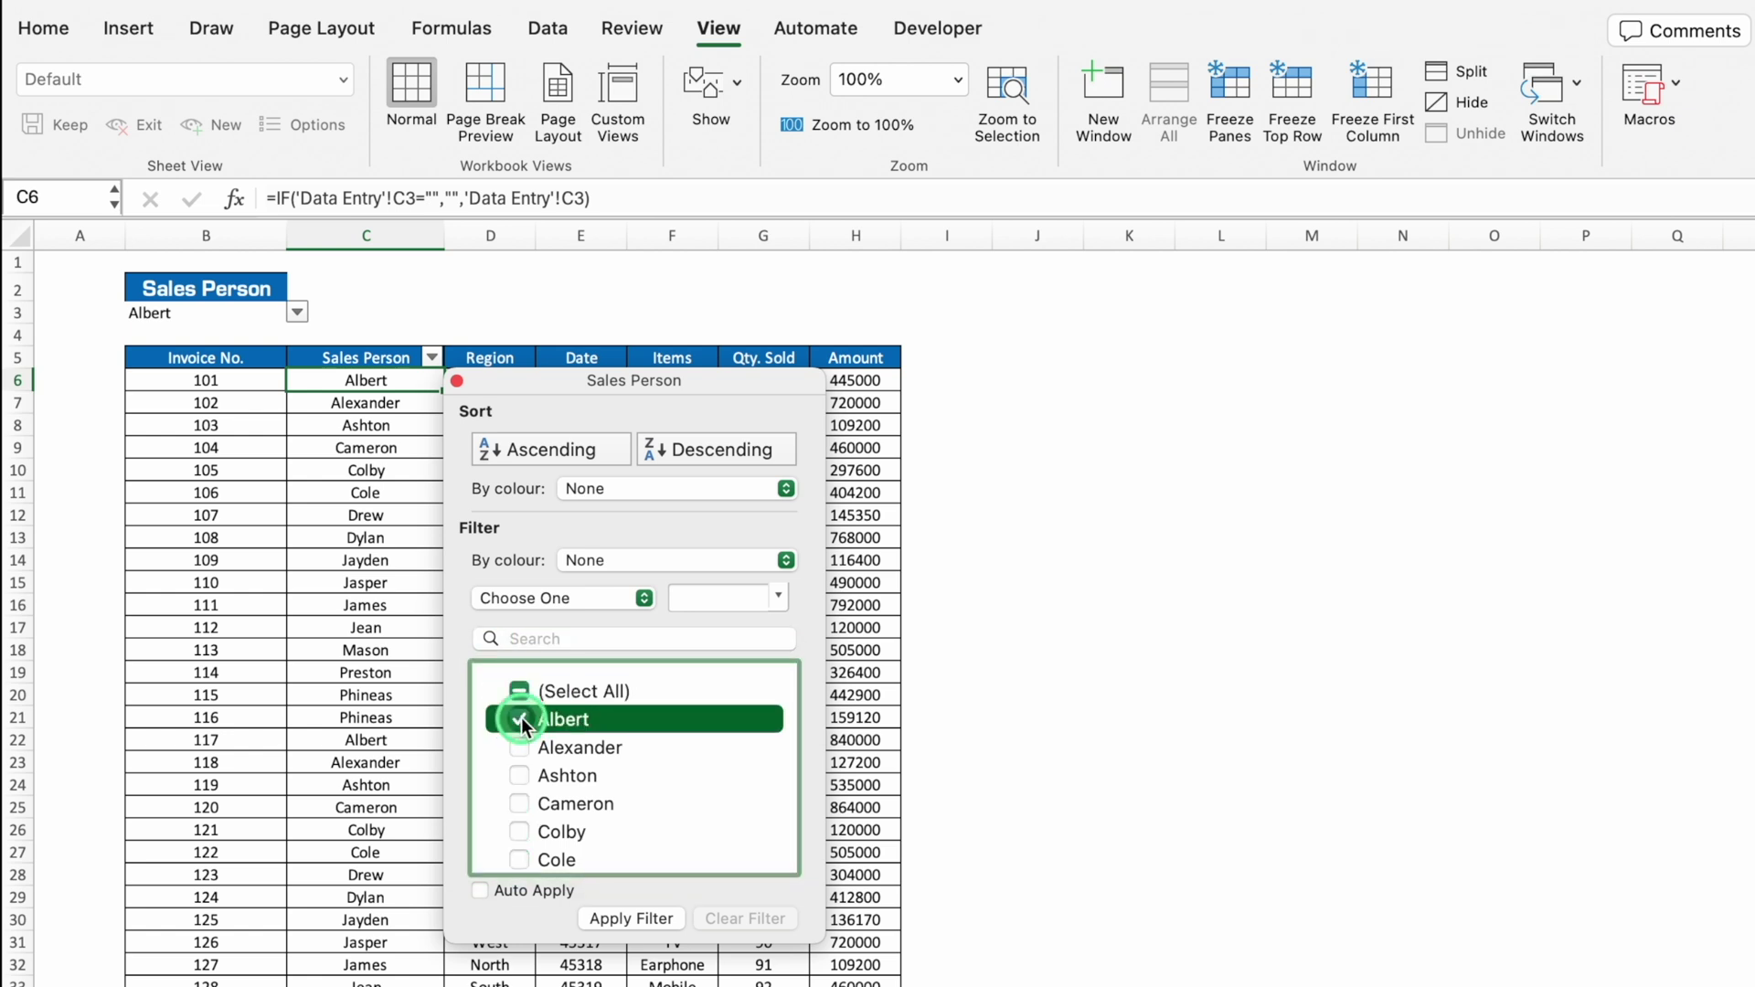
click(652, 917)
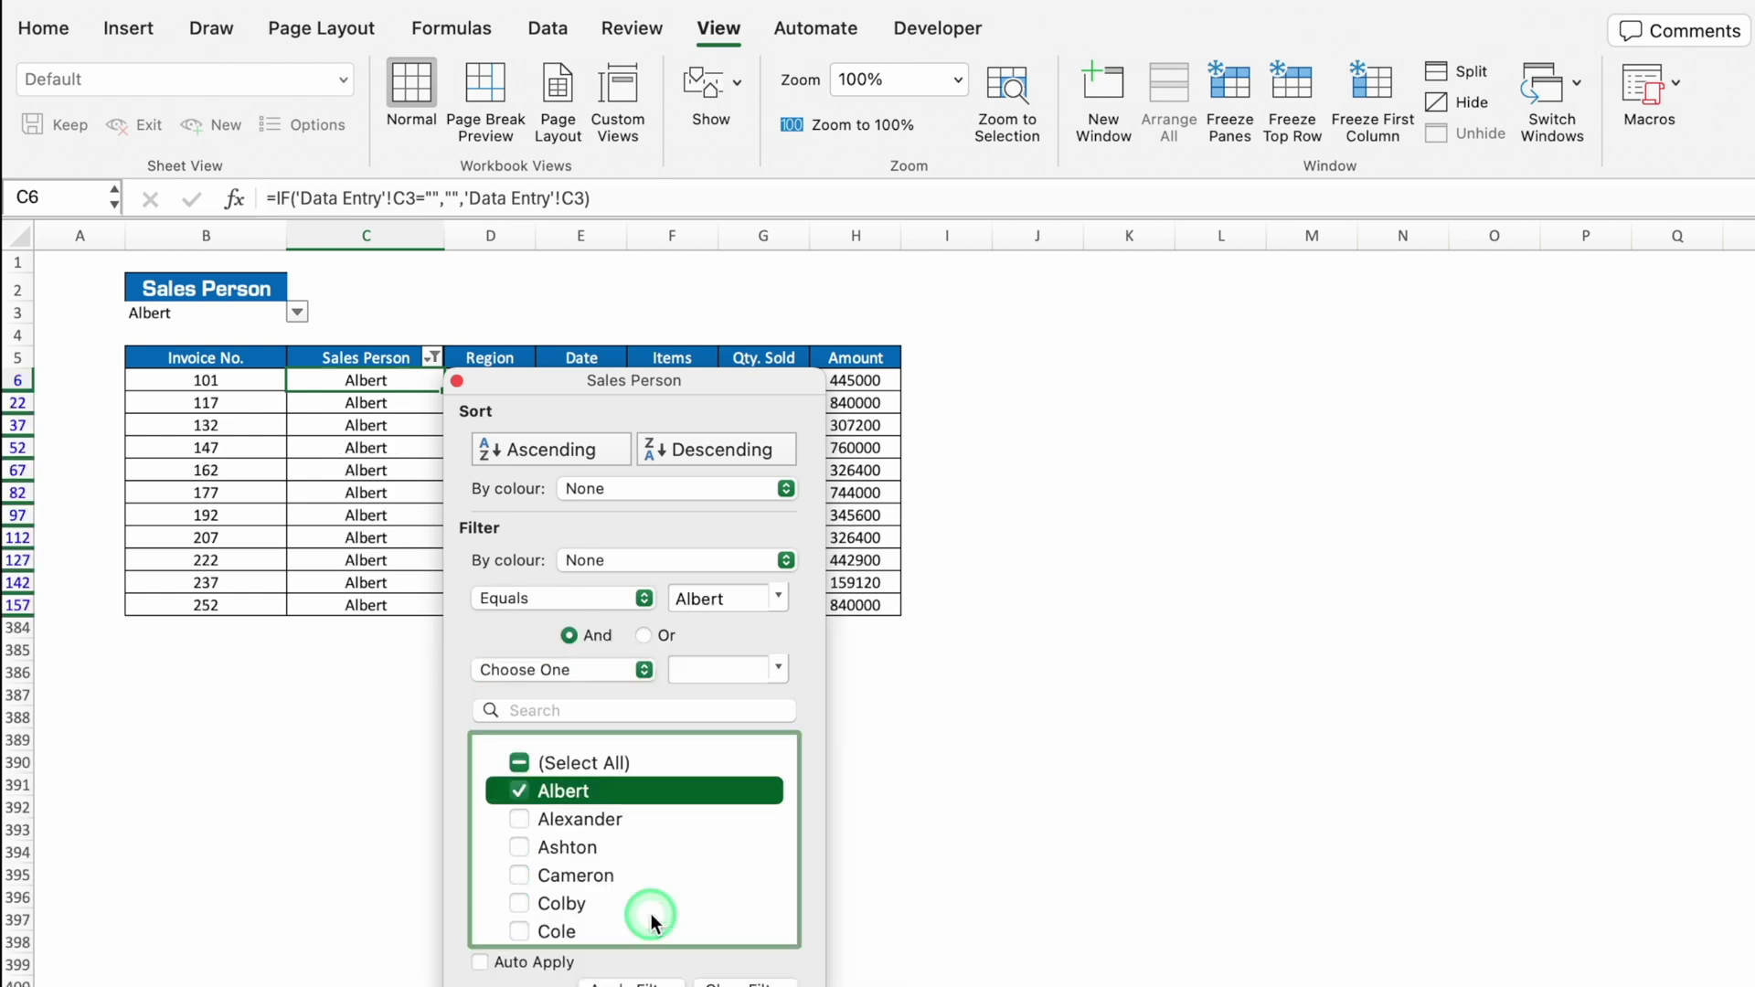
click(458, 381)
click(498, 740)
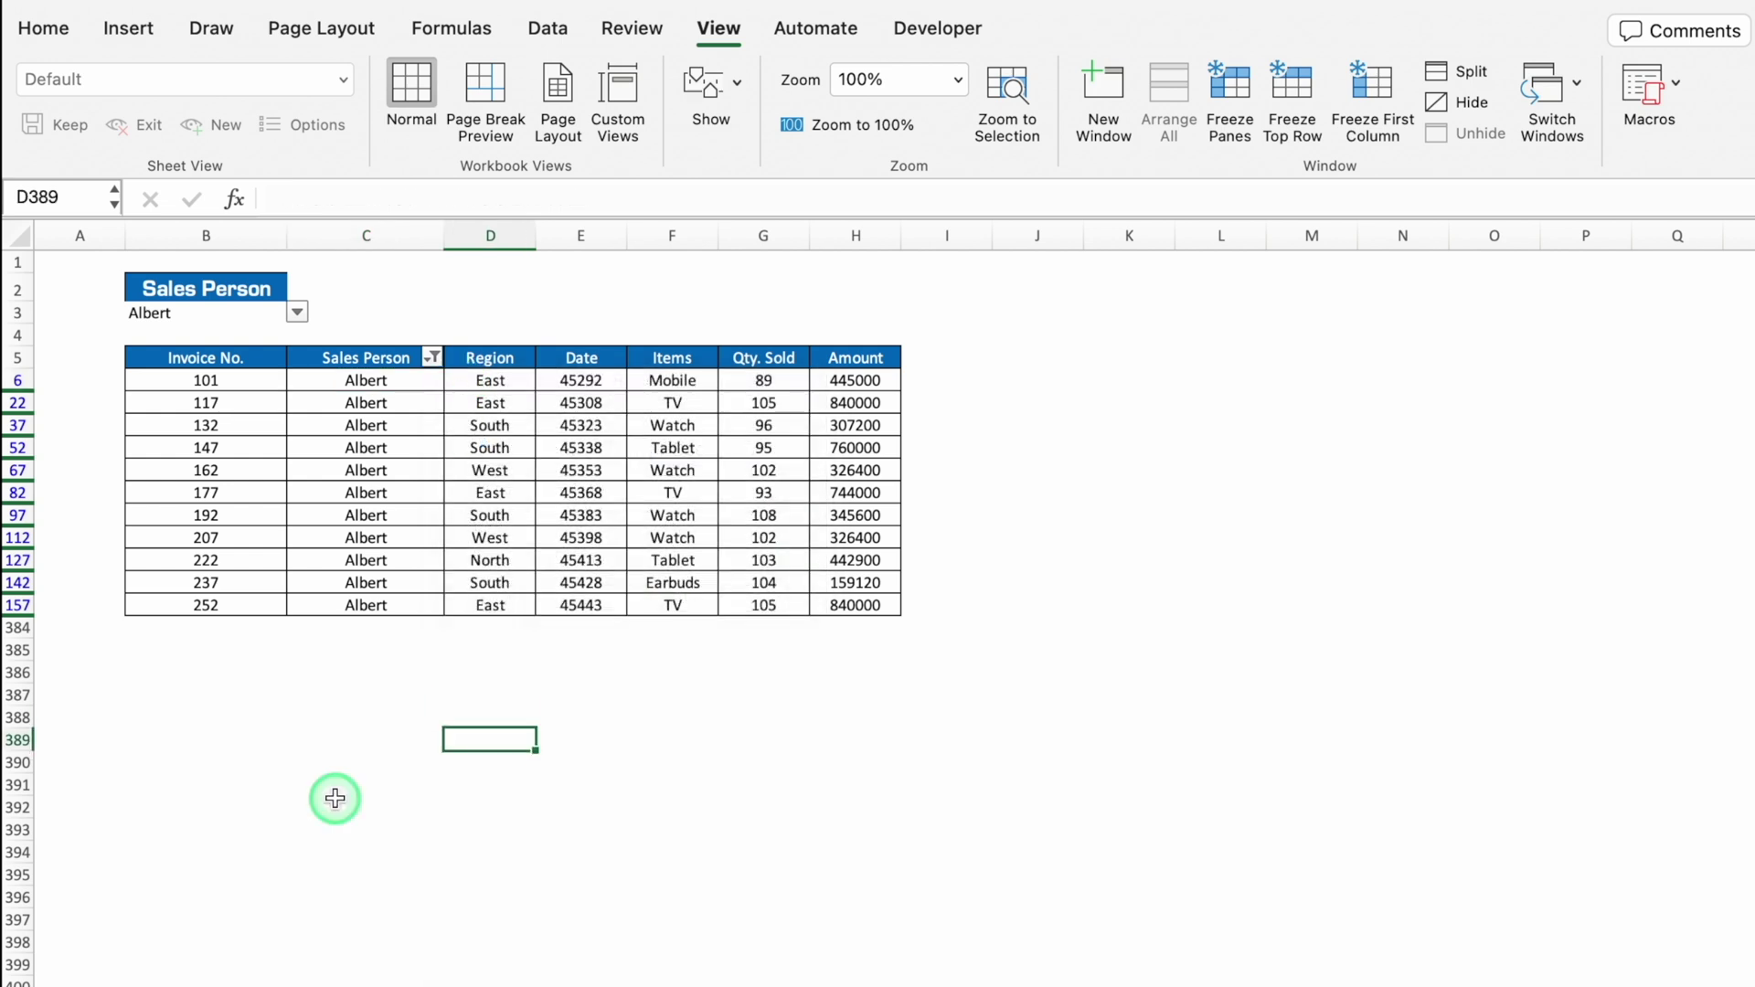
Step: Rename the report tab to Albert and copy it to the end as Albert (2)
text(Albert)
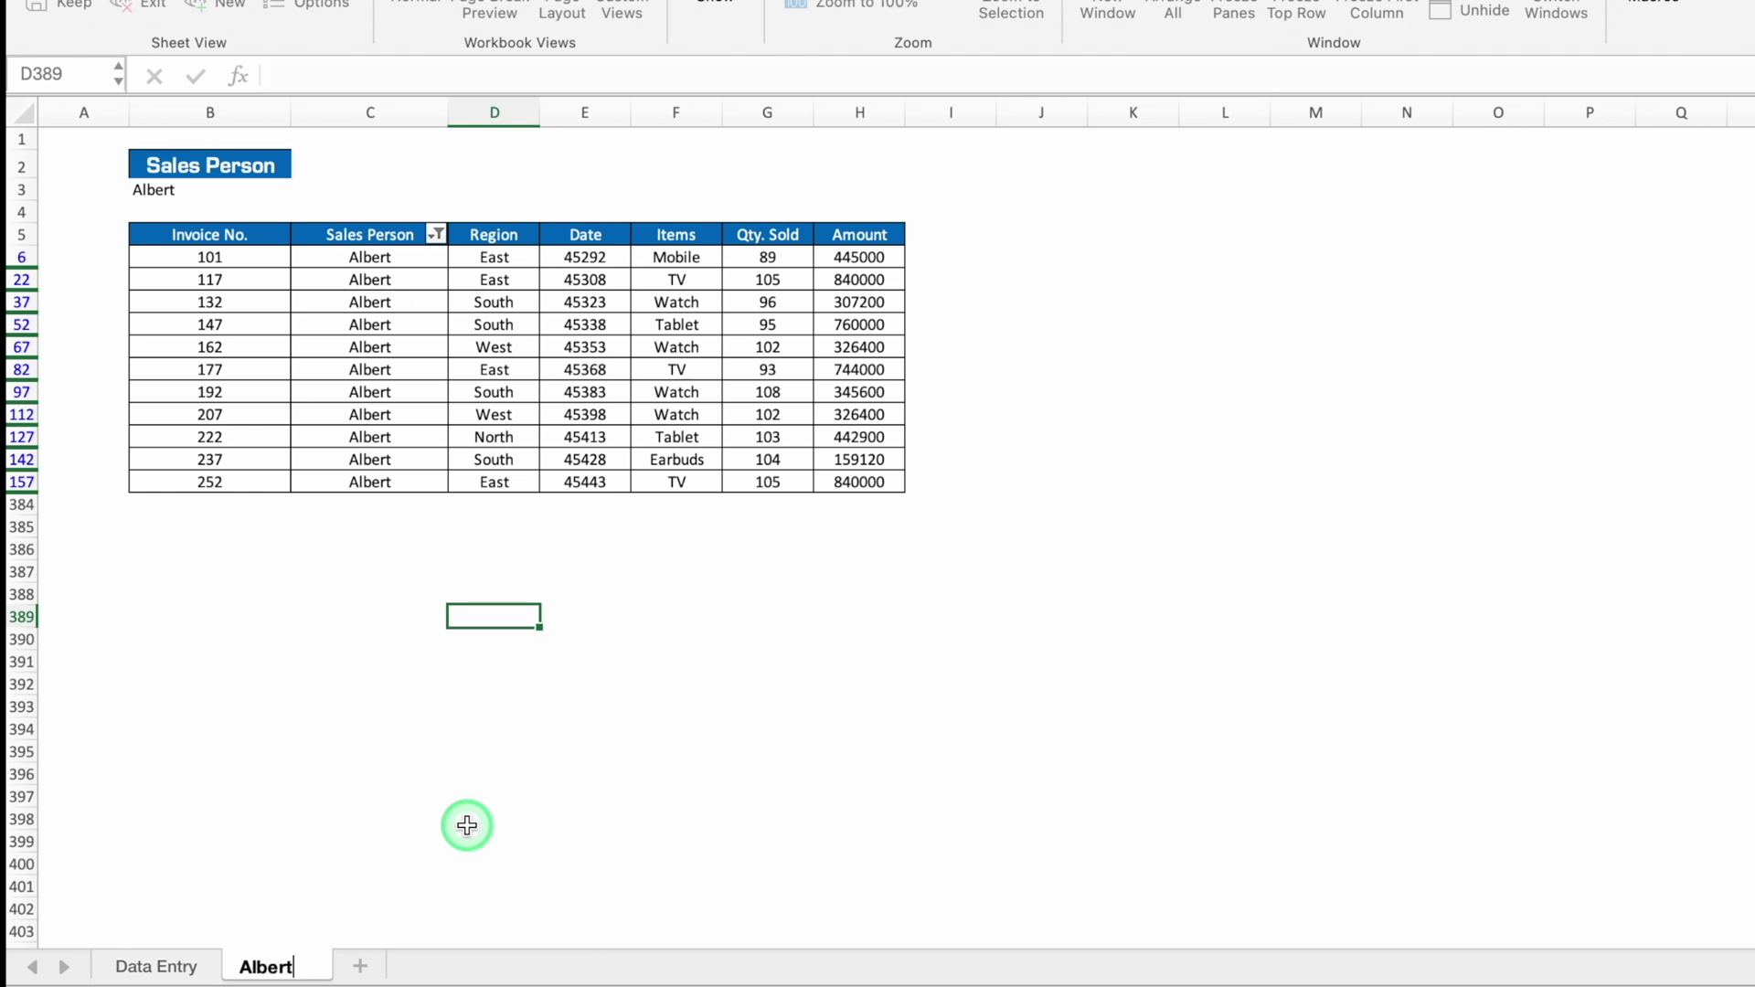
click(467, 825)
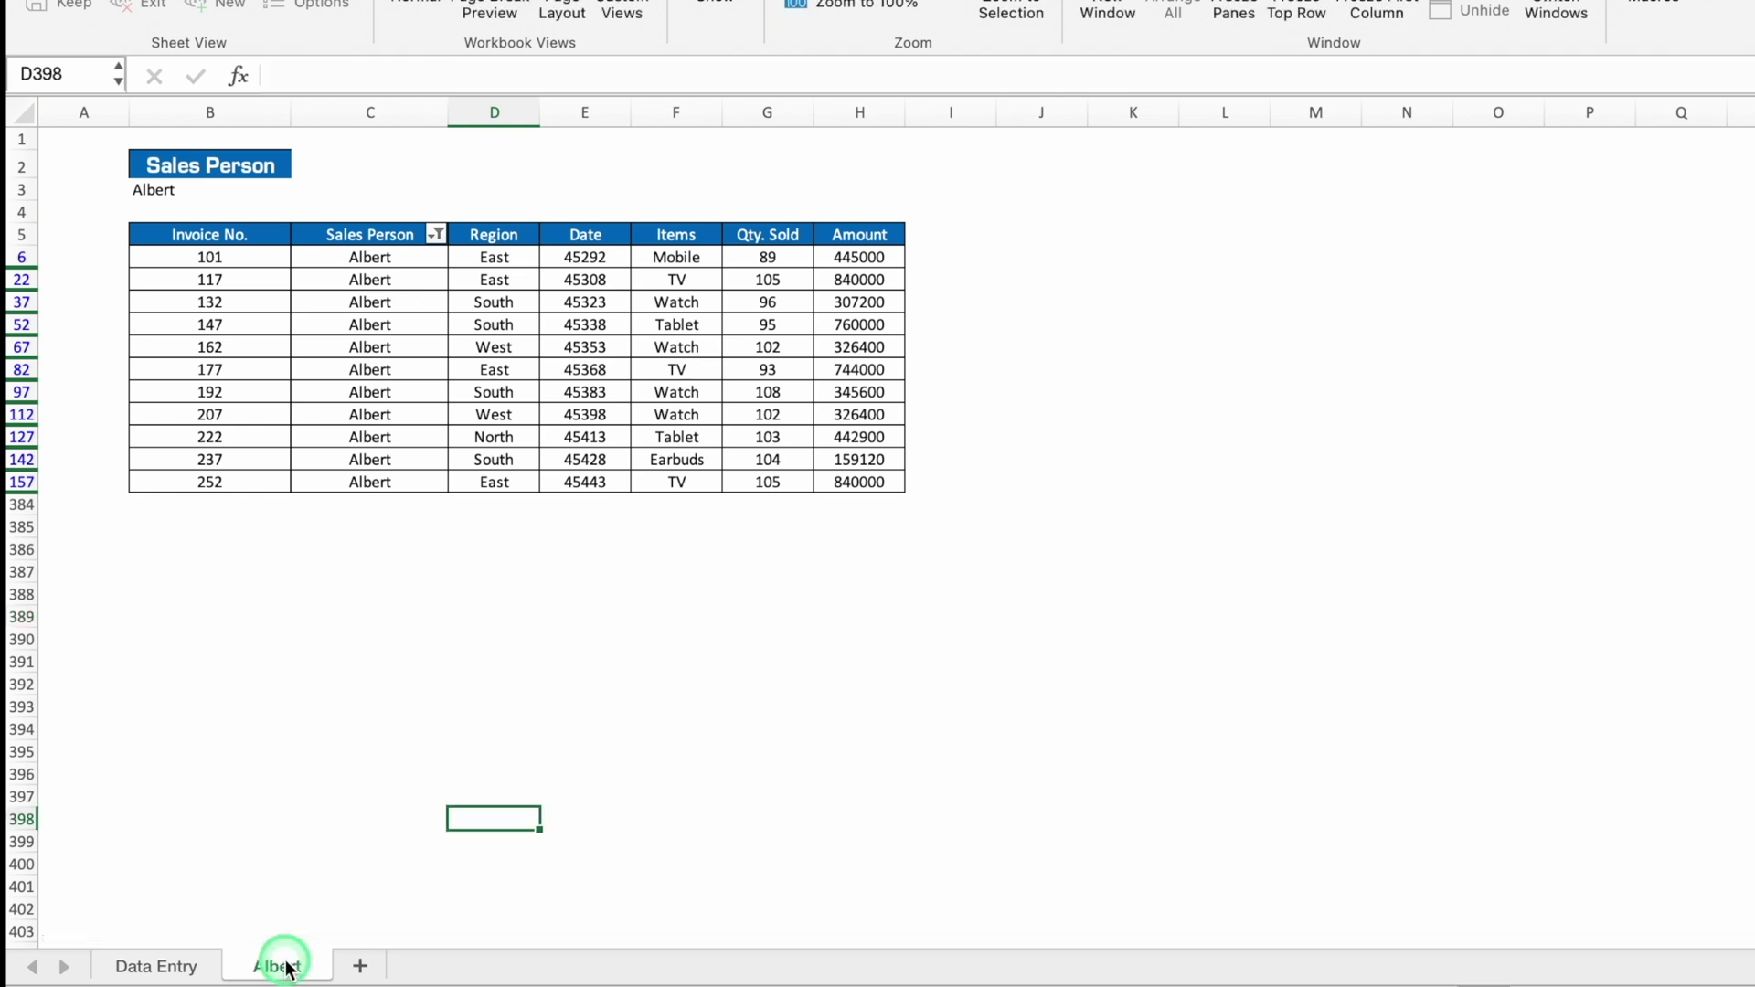
right_click(287, 968)
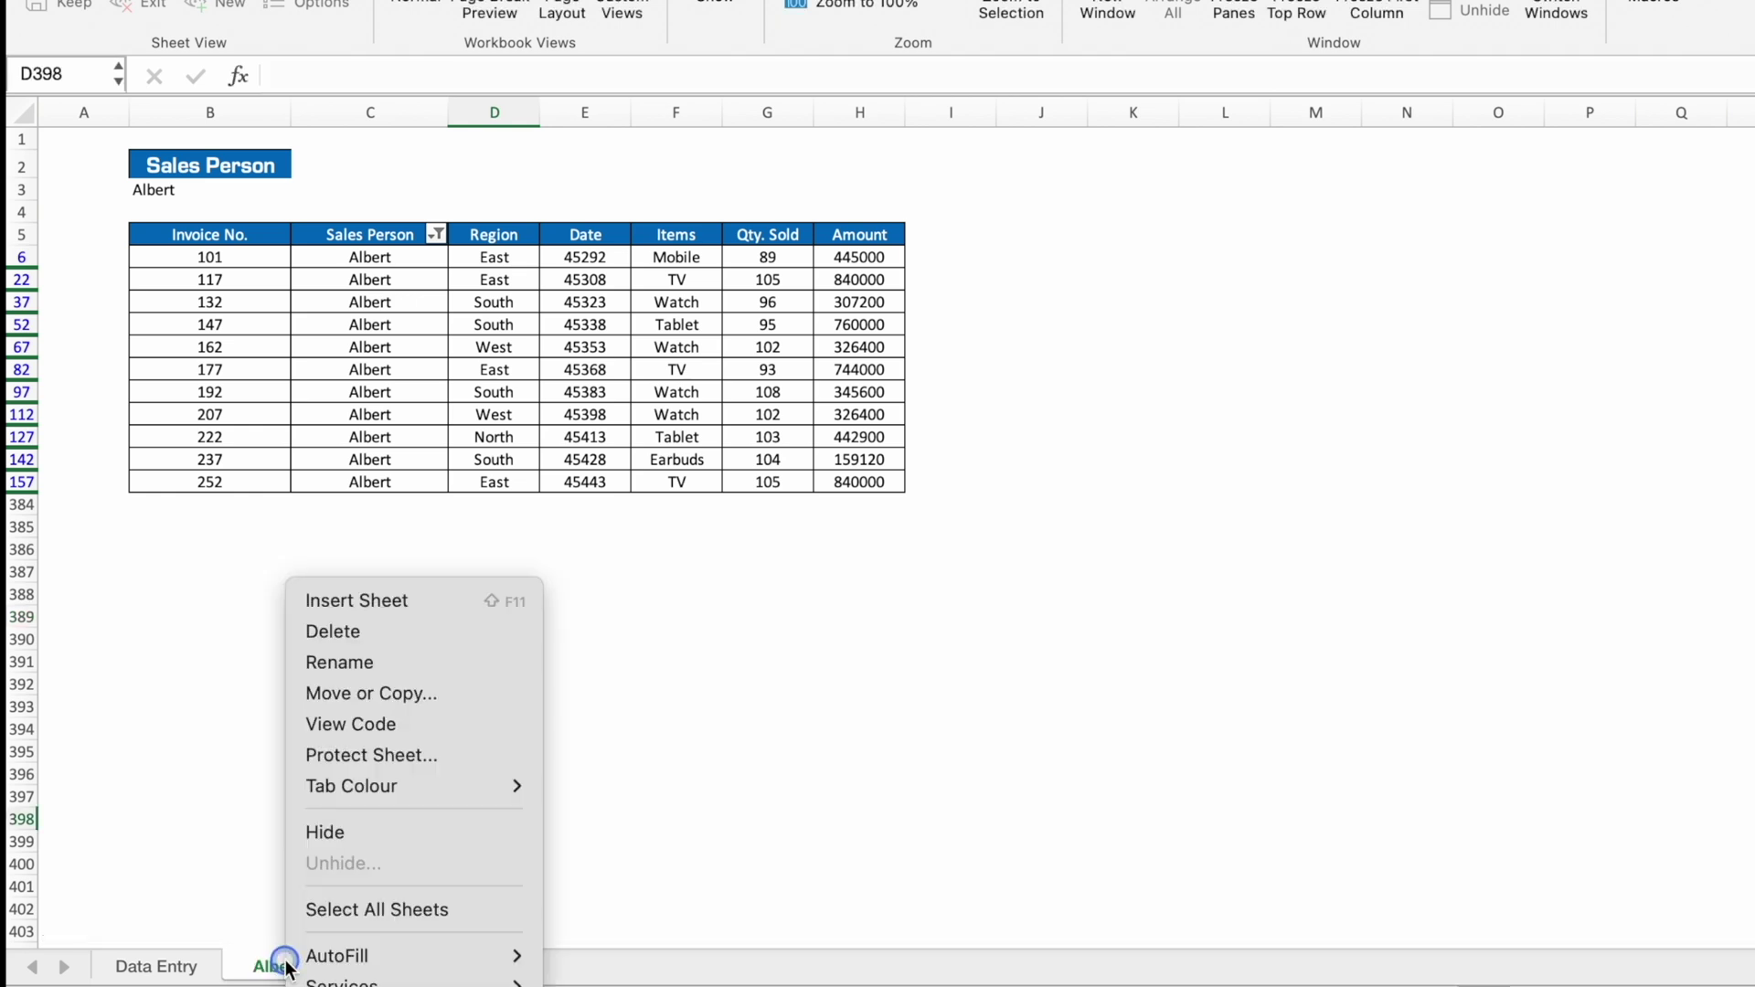
click(370, 692)
click(336, 687)
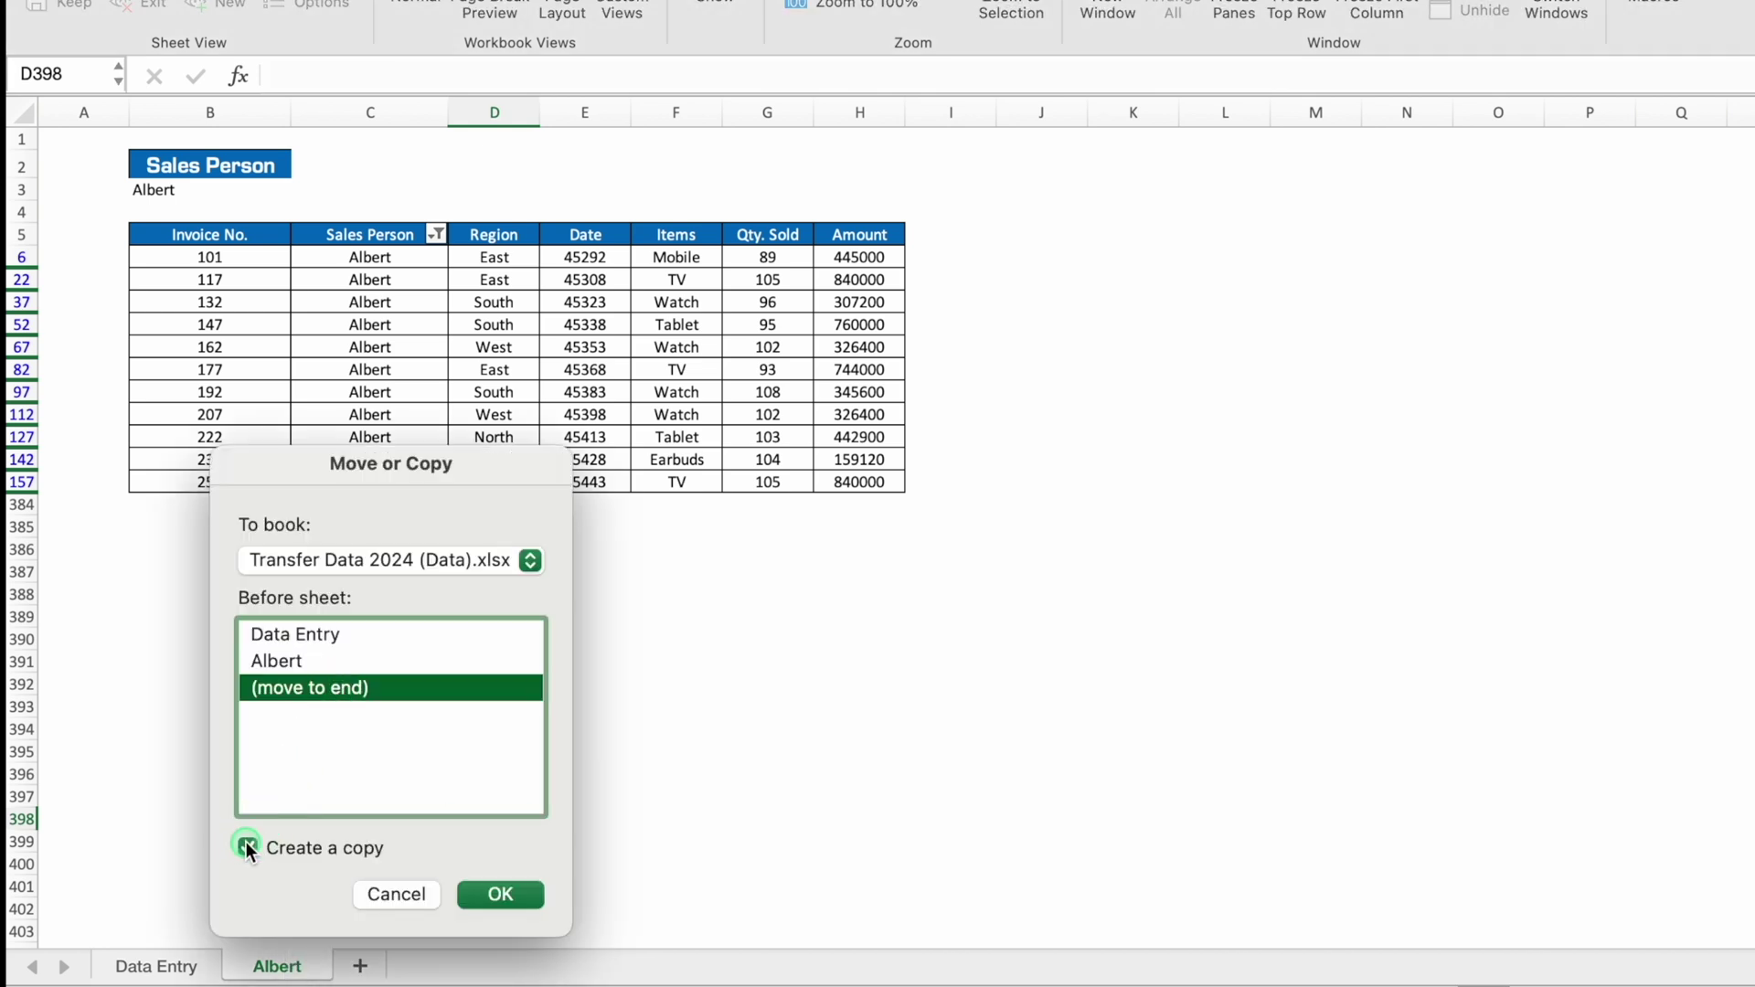
click(505, 896)
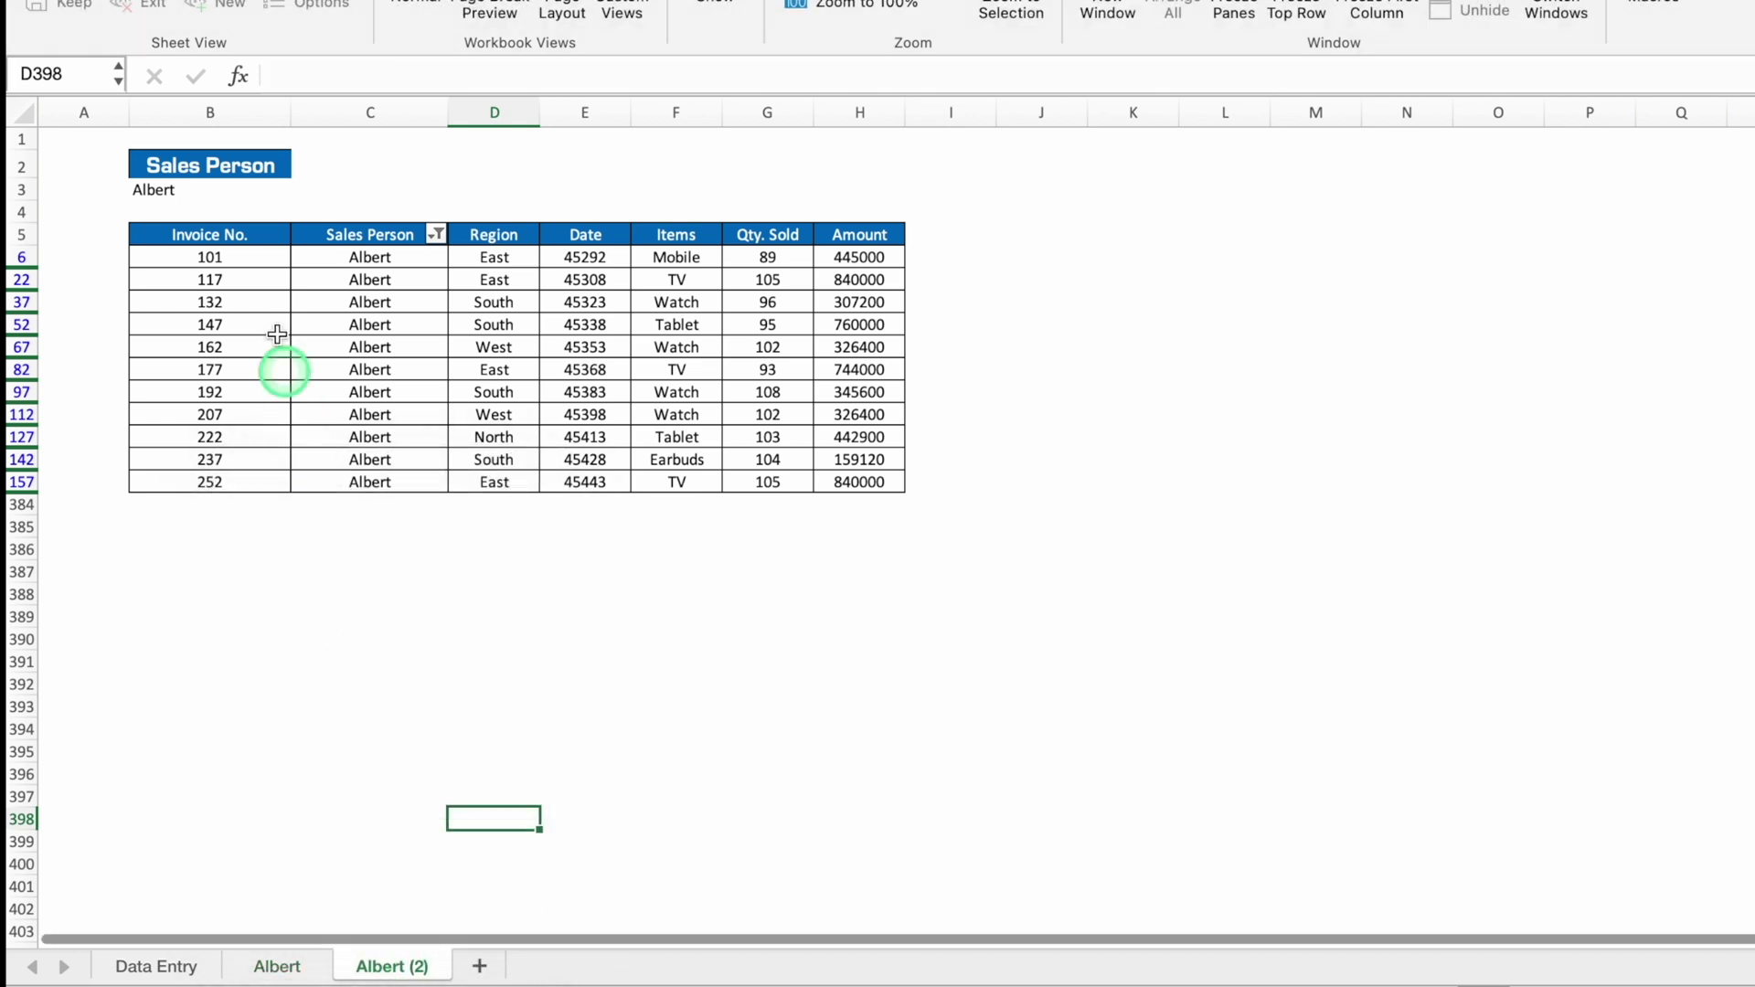
click(227, 188)
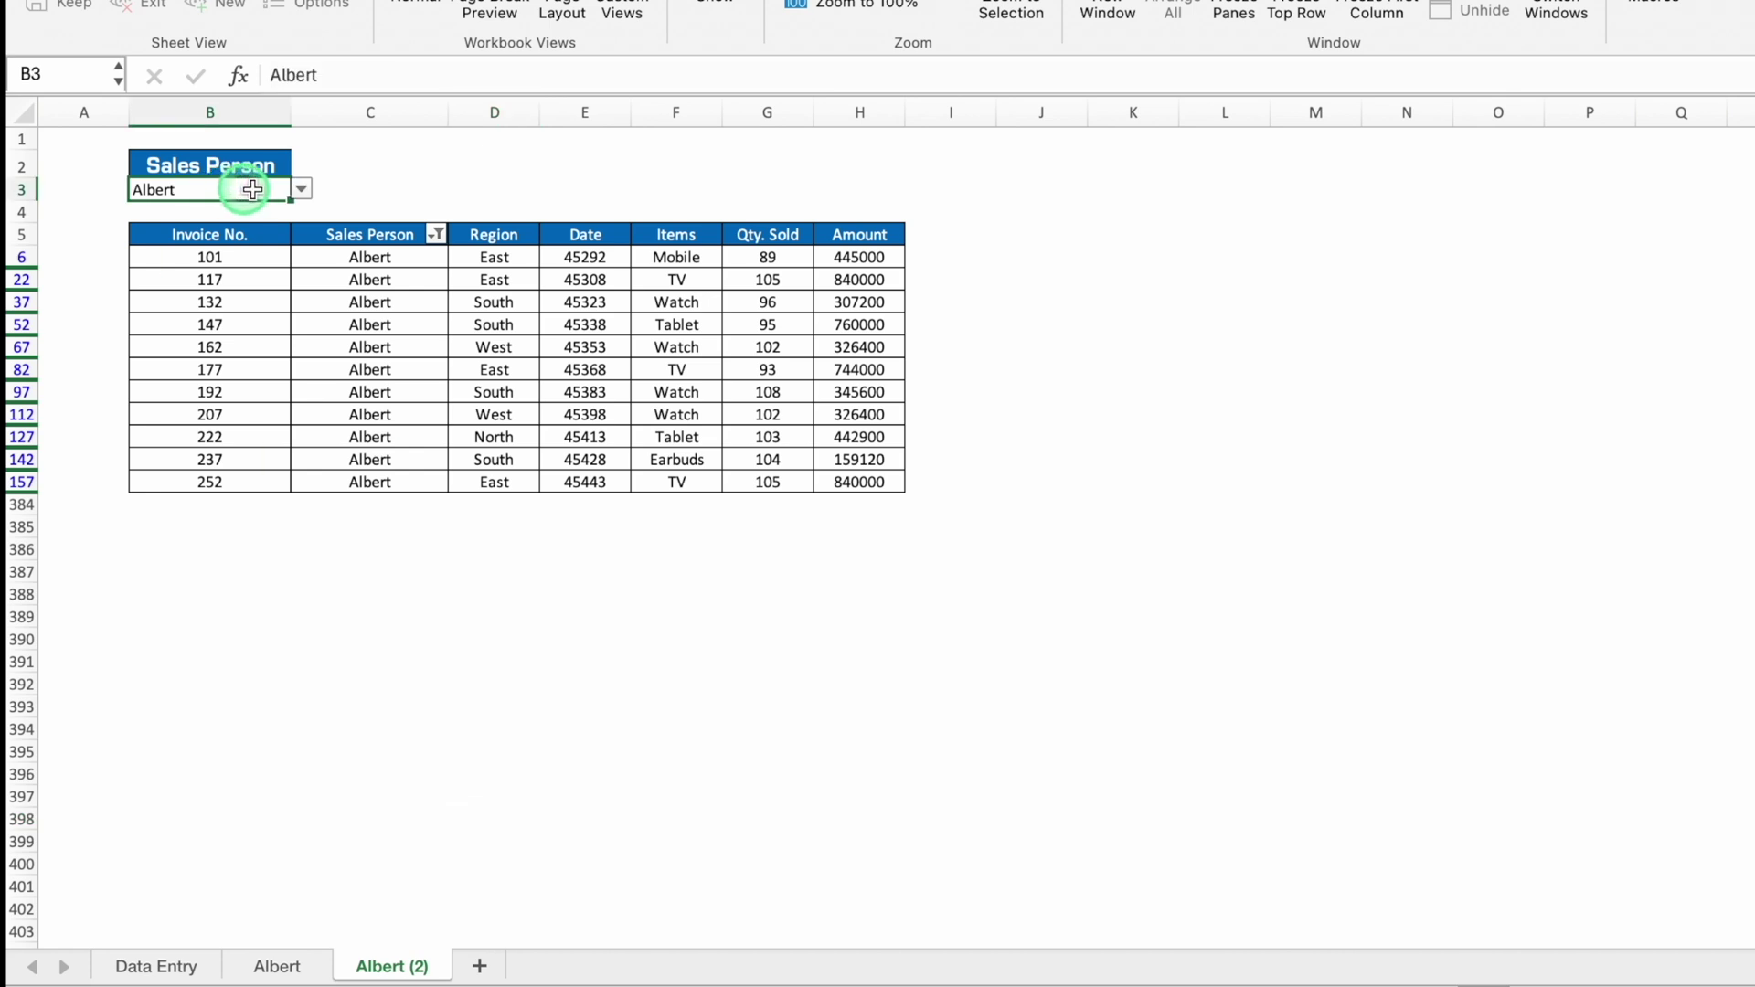
Step: Set B3 to Alexander, filter the Sales Person column to Alexander only, and rename the tab
click(300, 192)
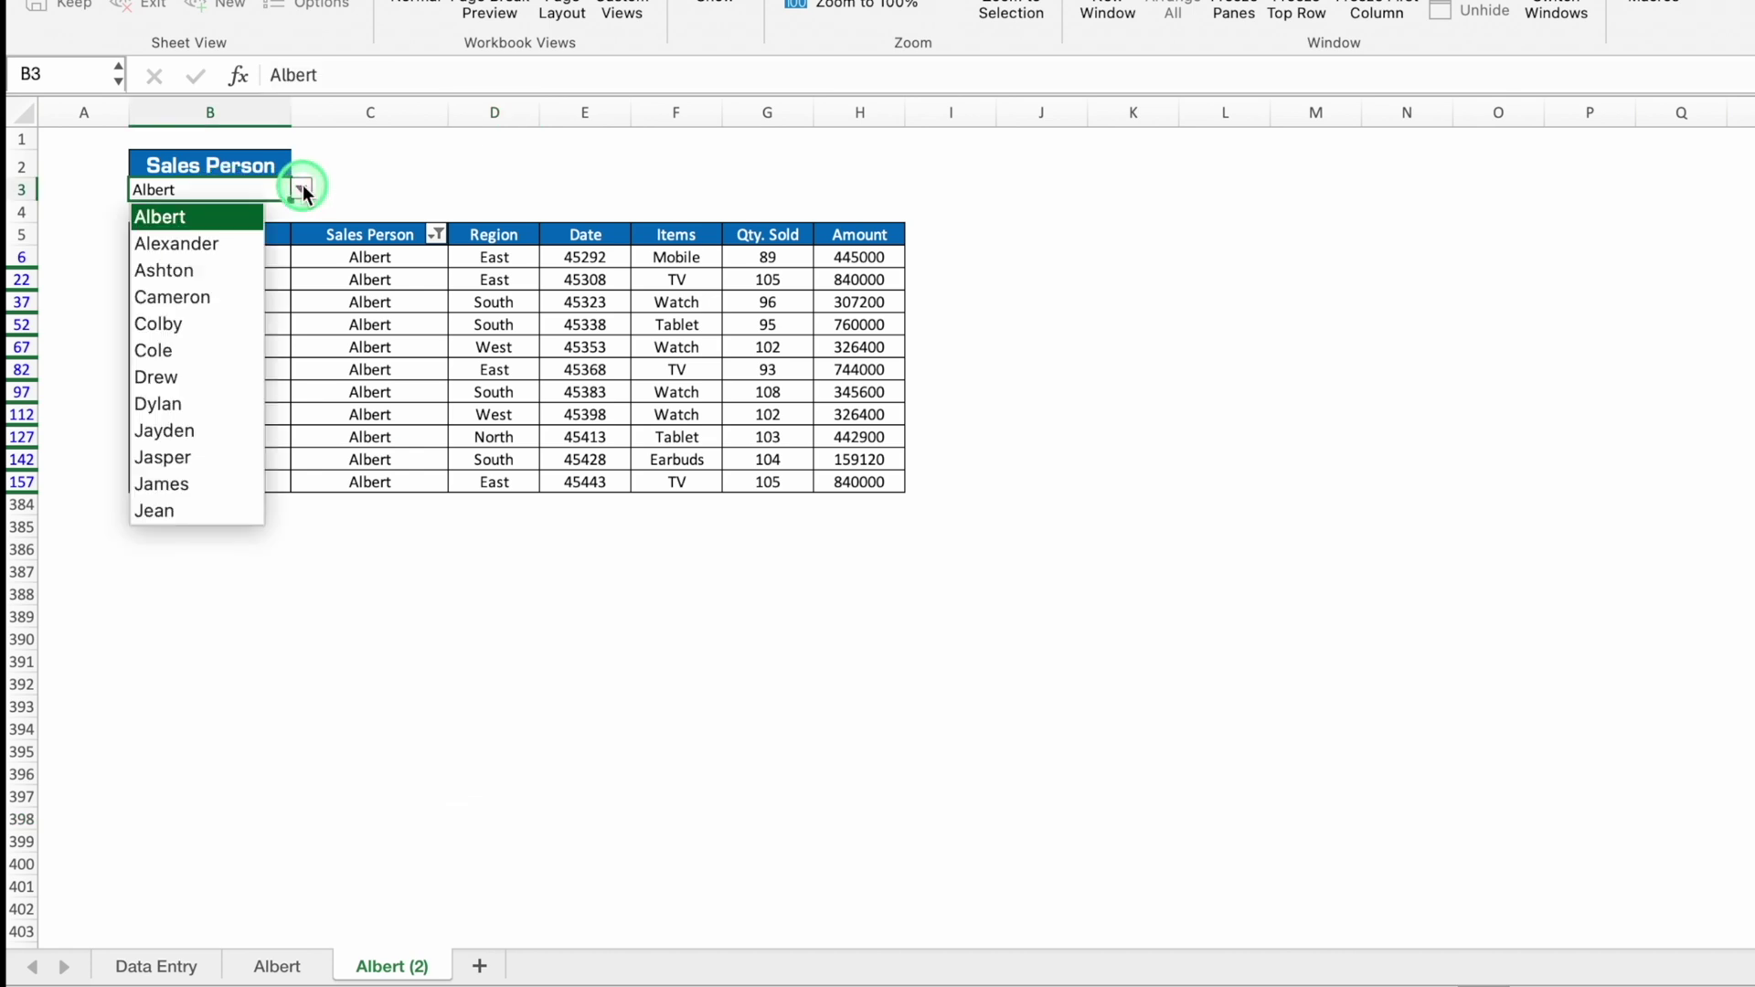
click(217, 247)
click(436, 234)
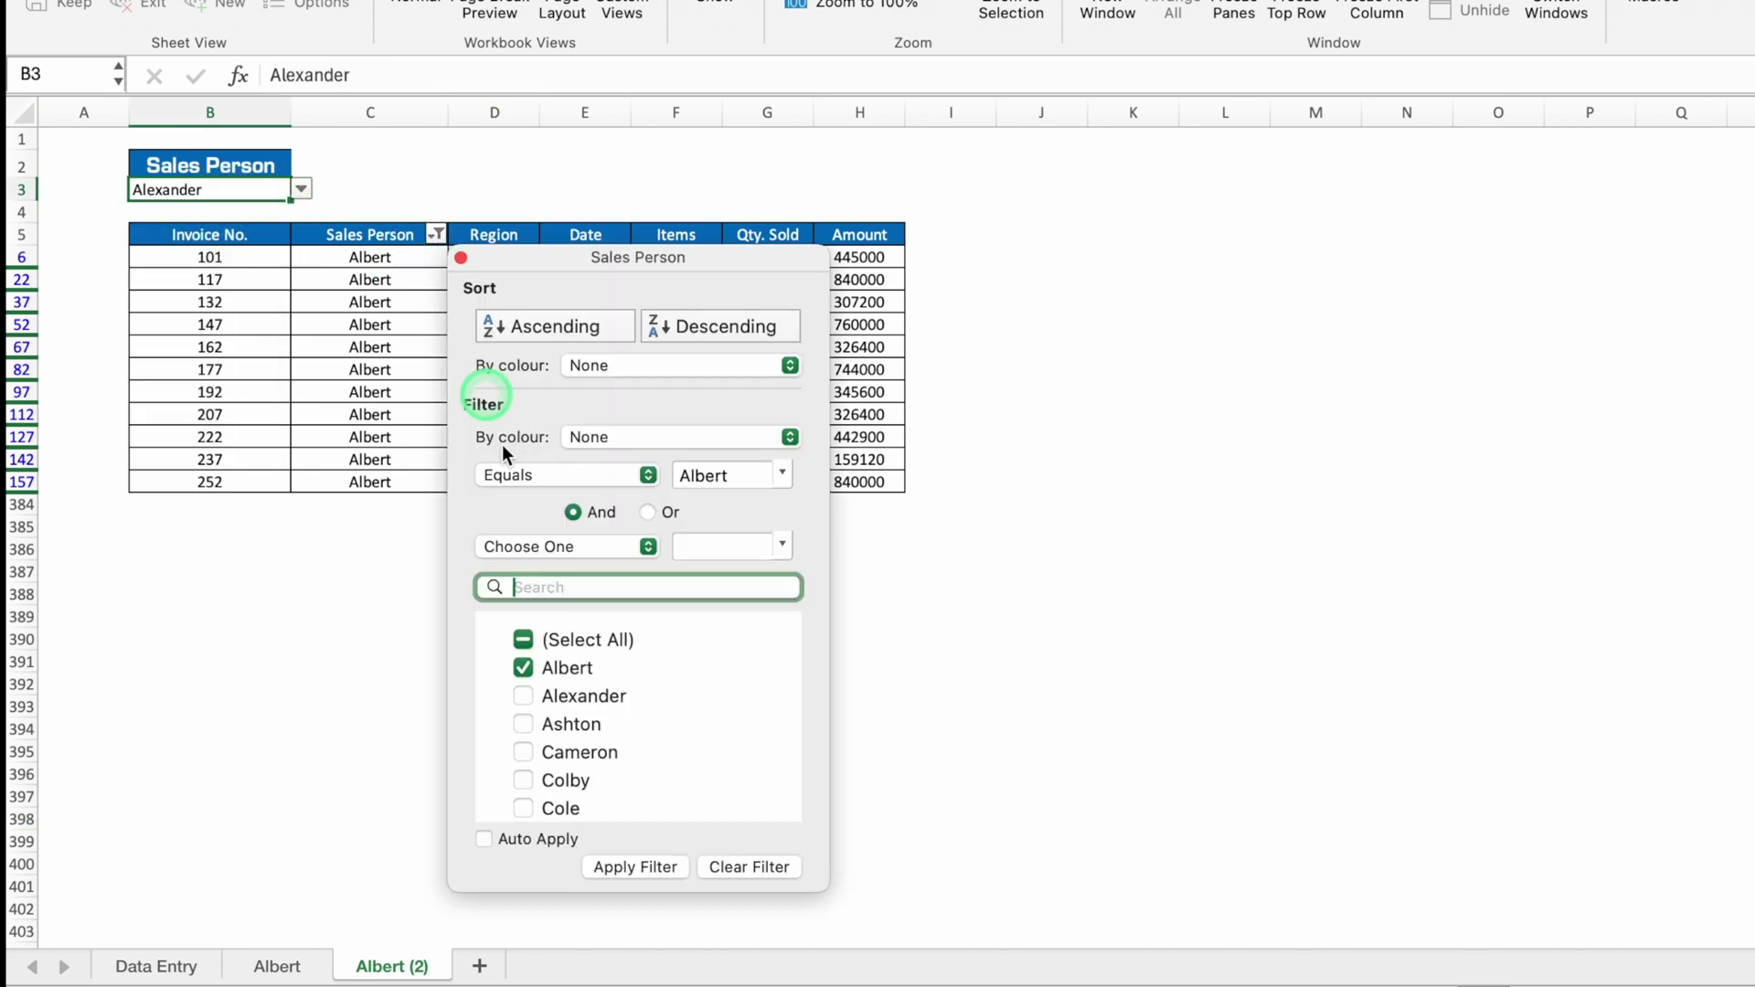
click(525, 673)
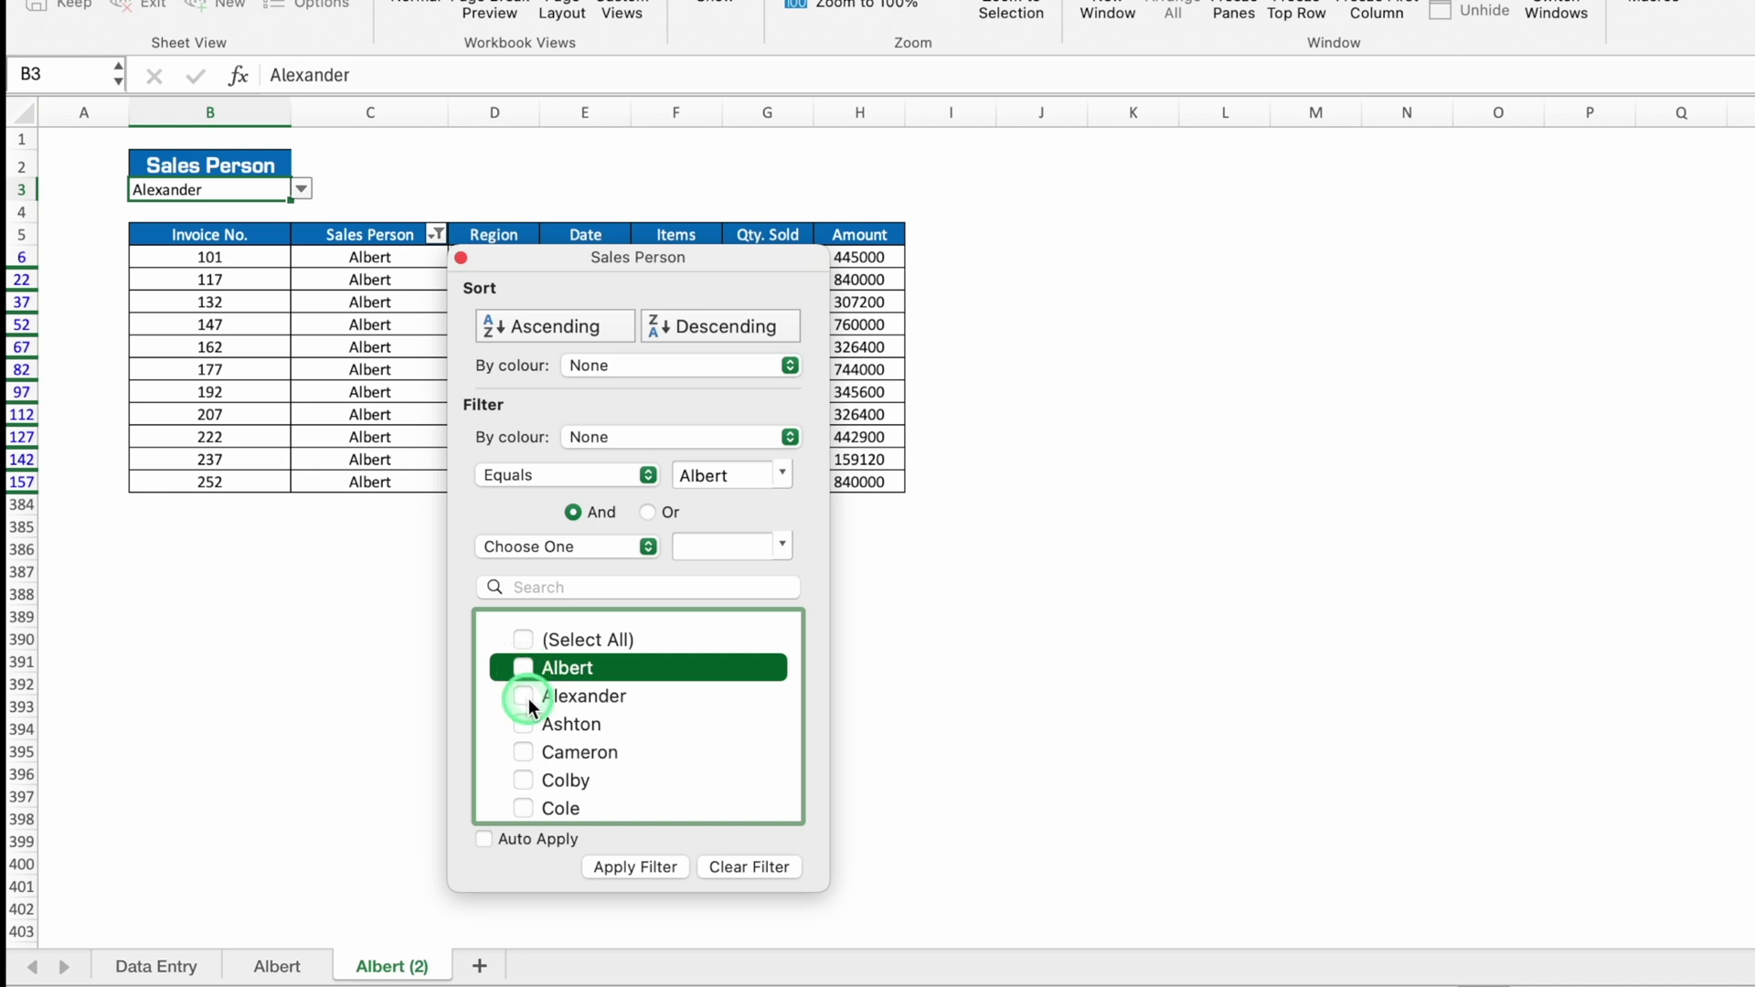
click(524, 697)
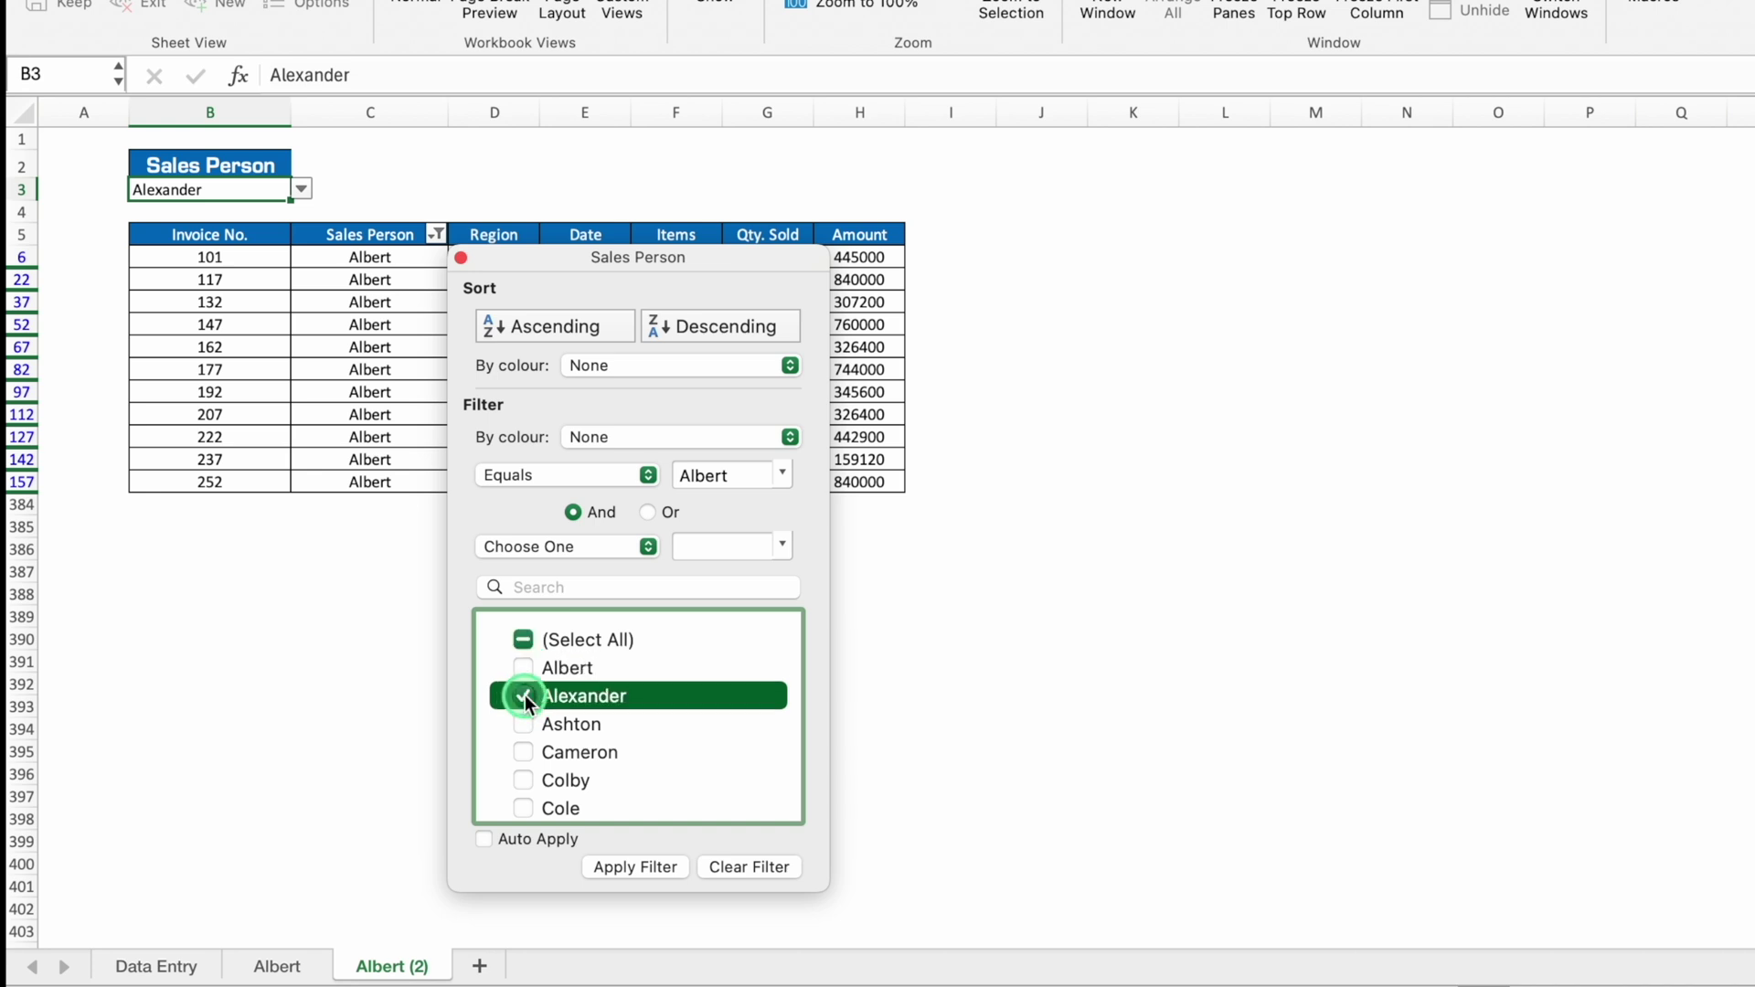
click(648, 869)
click(461, 257)
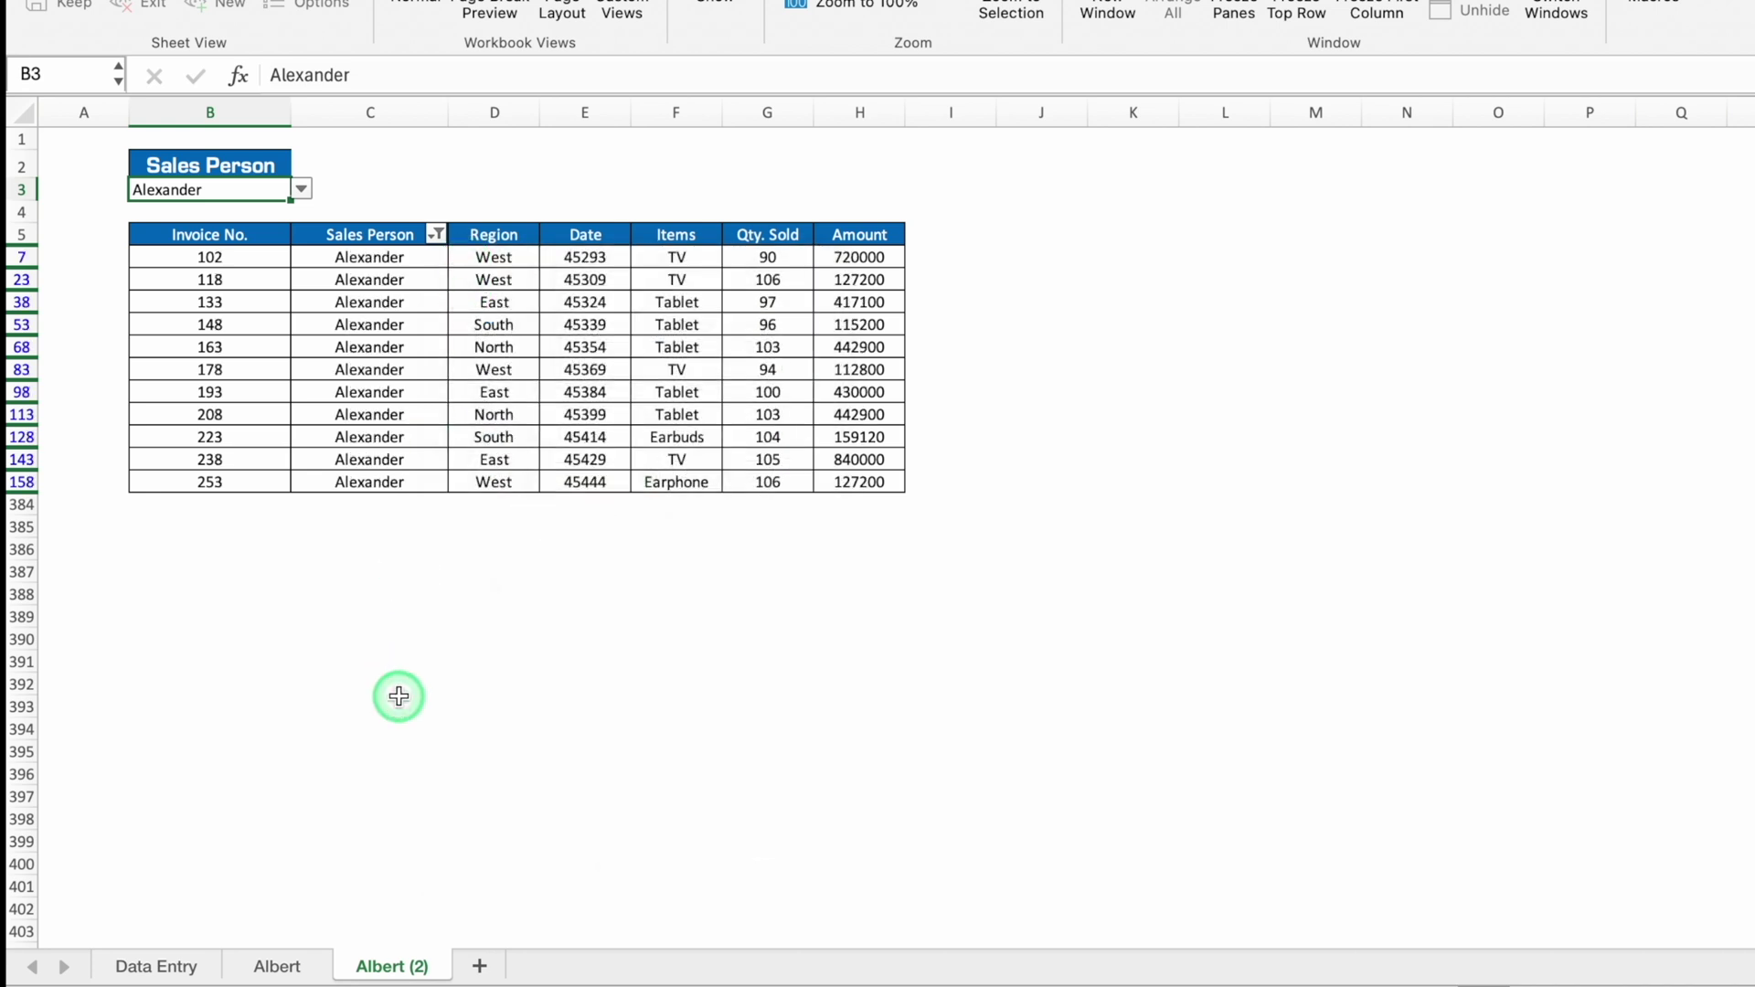
double_click(411, 967)
click(644, 693)
Step: Rename the copied sheet Alexander and turn the Data Entry records into a table with headers
text(Alexander)
click(644, 695)
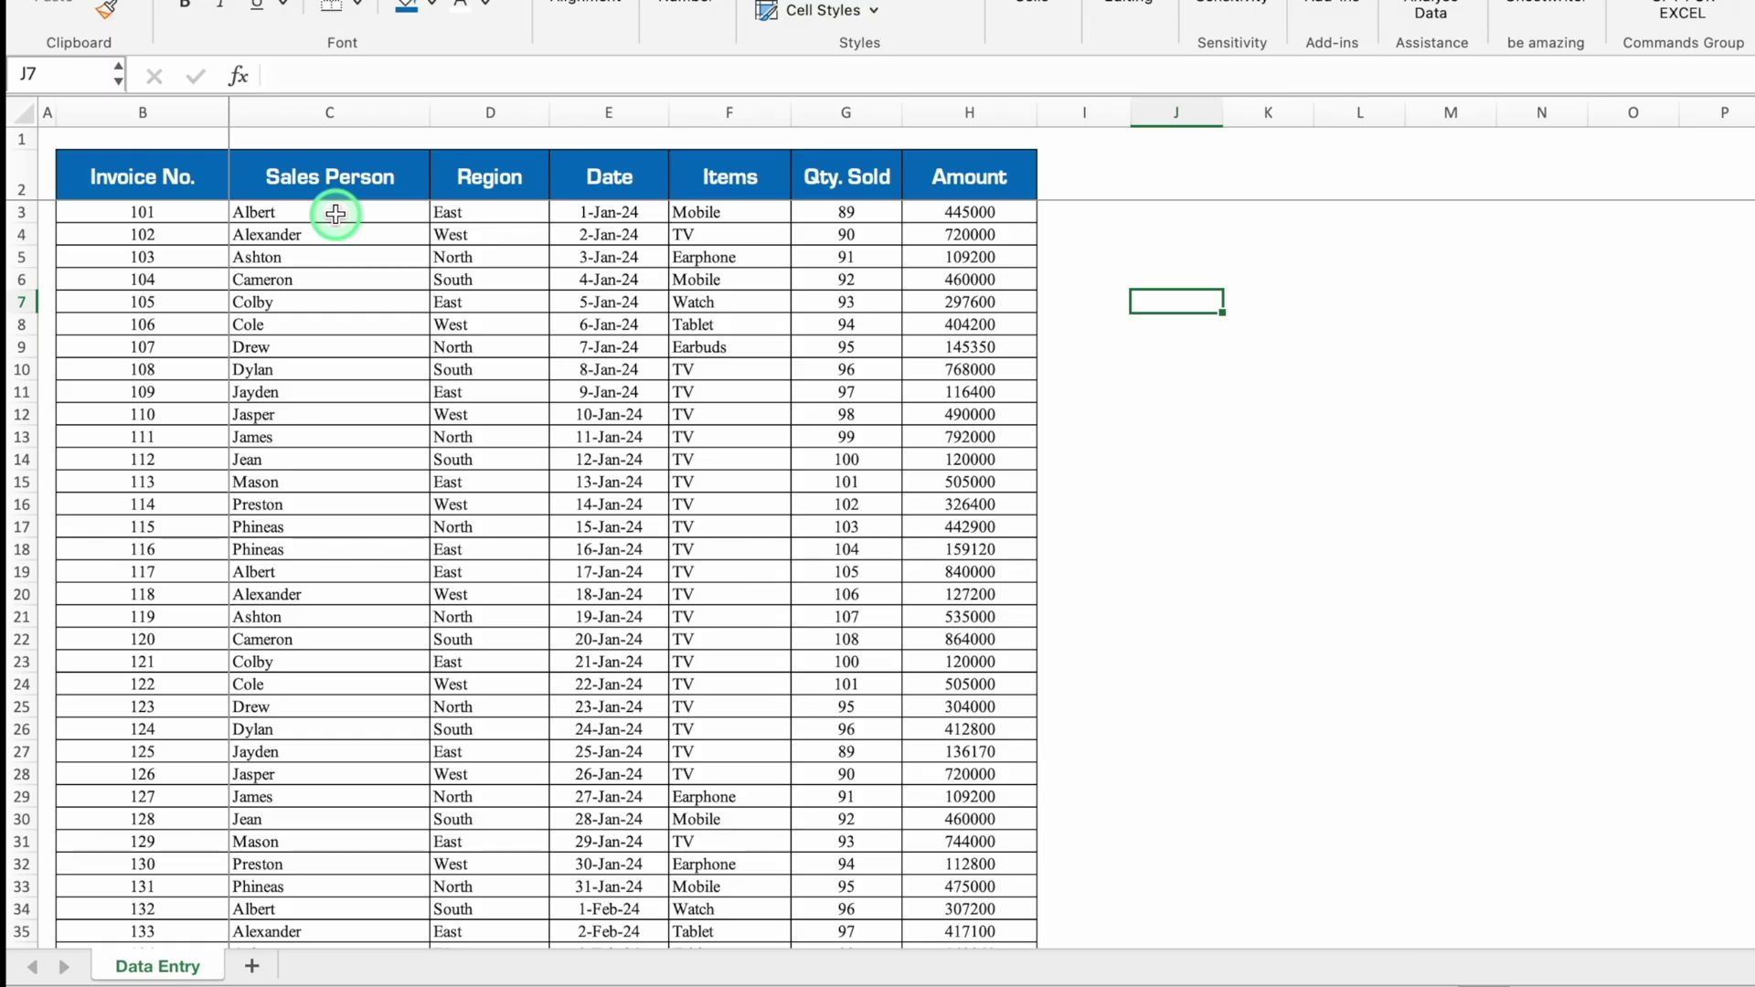
click(336, 215)
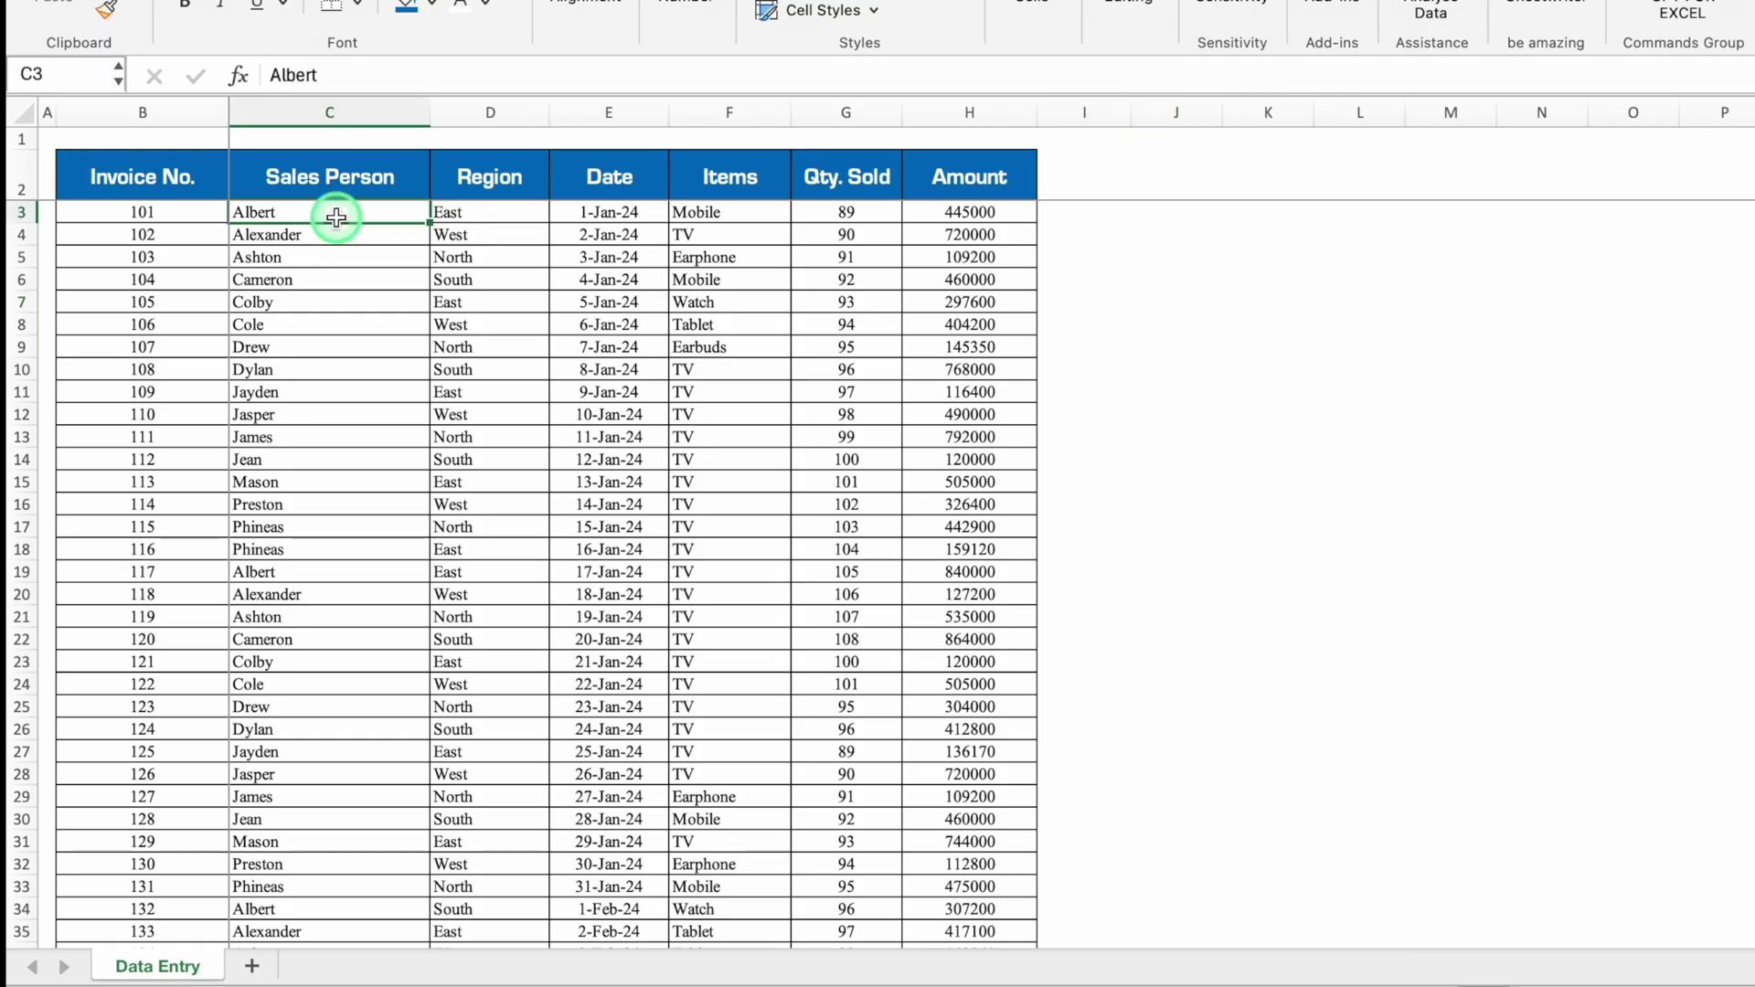
key(ctrl+a)
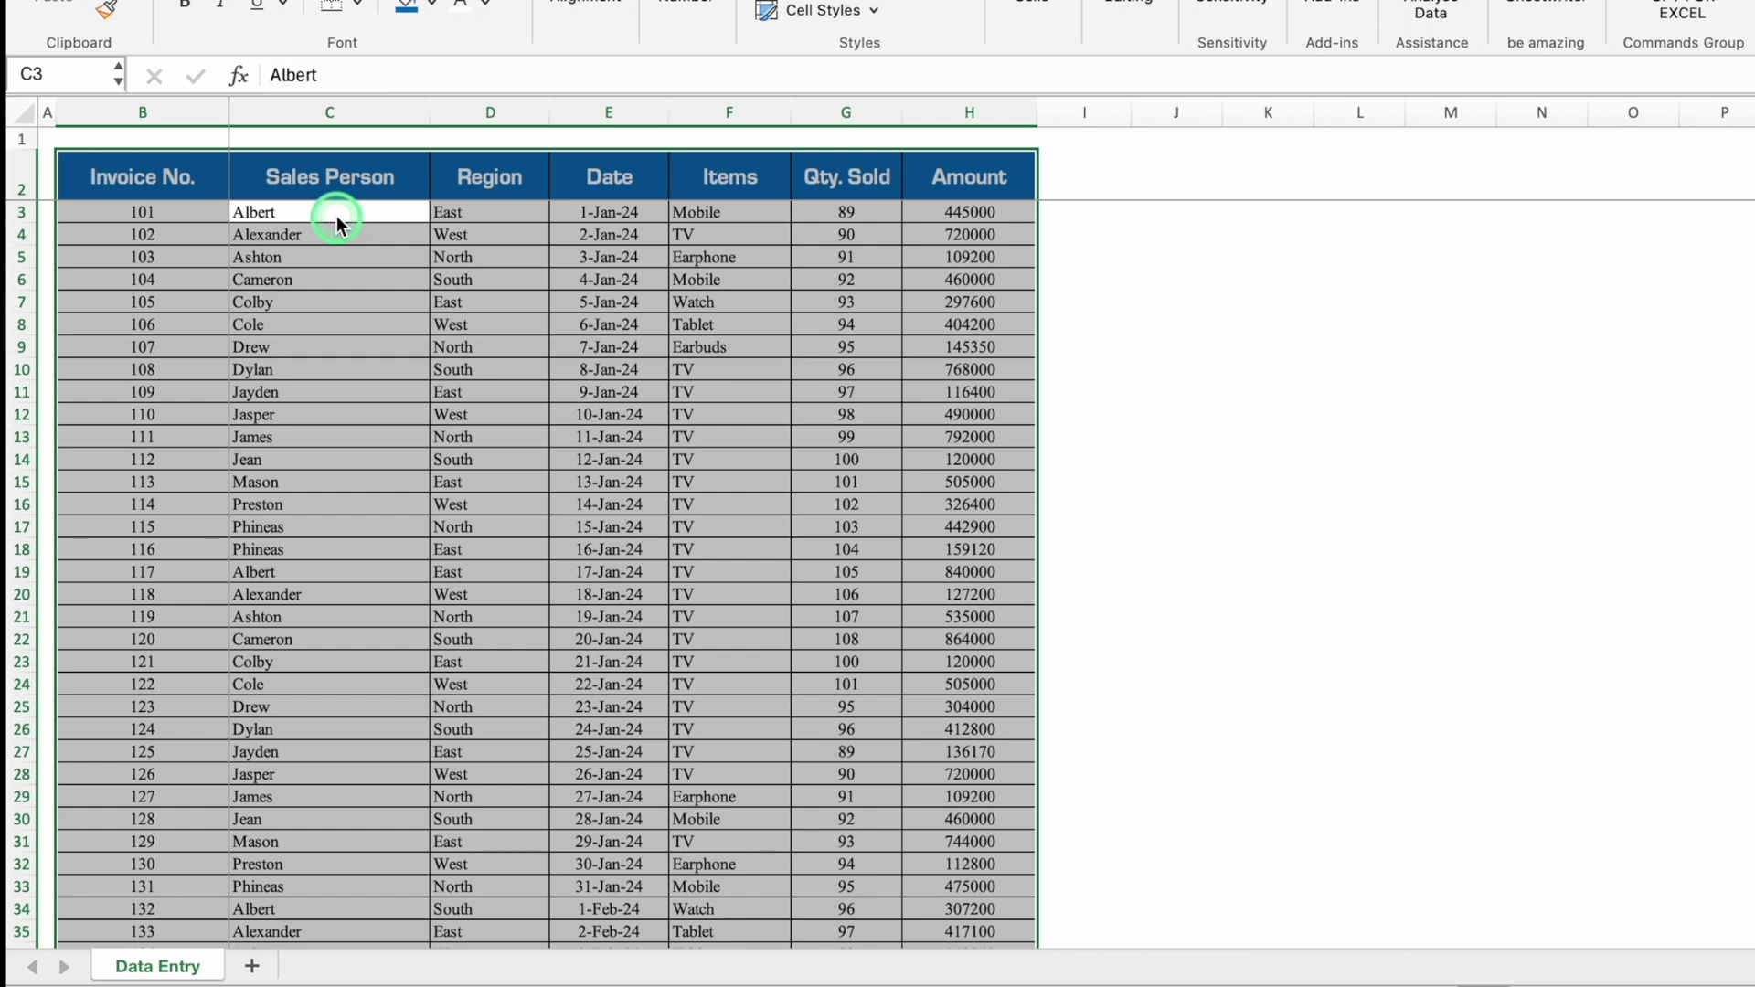
key(ctrl+t)
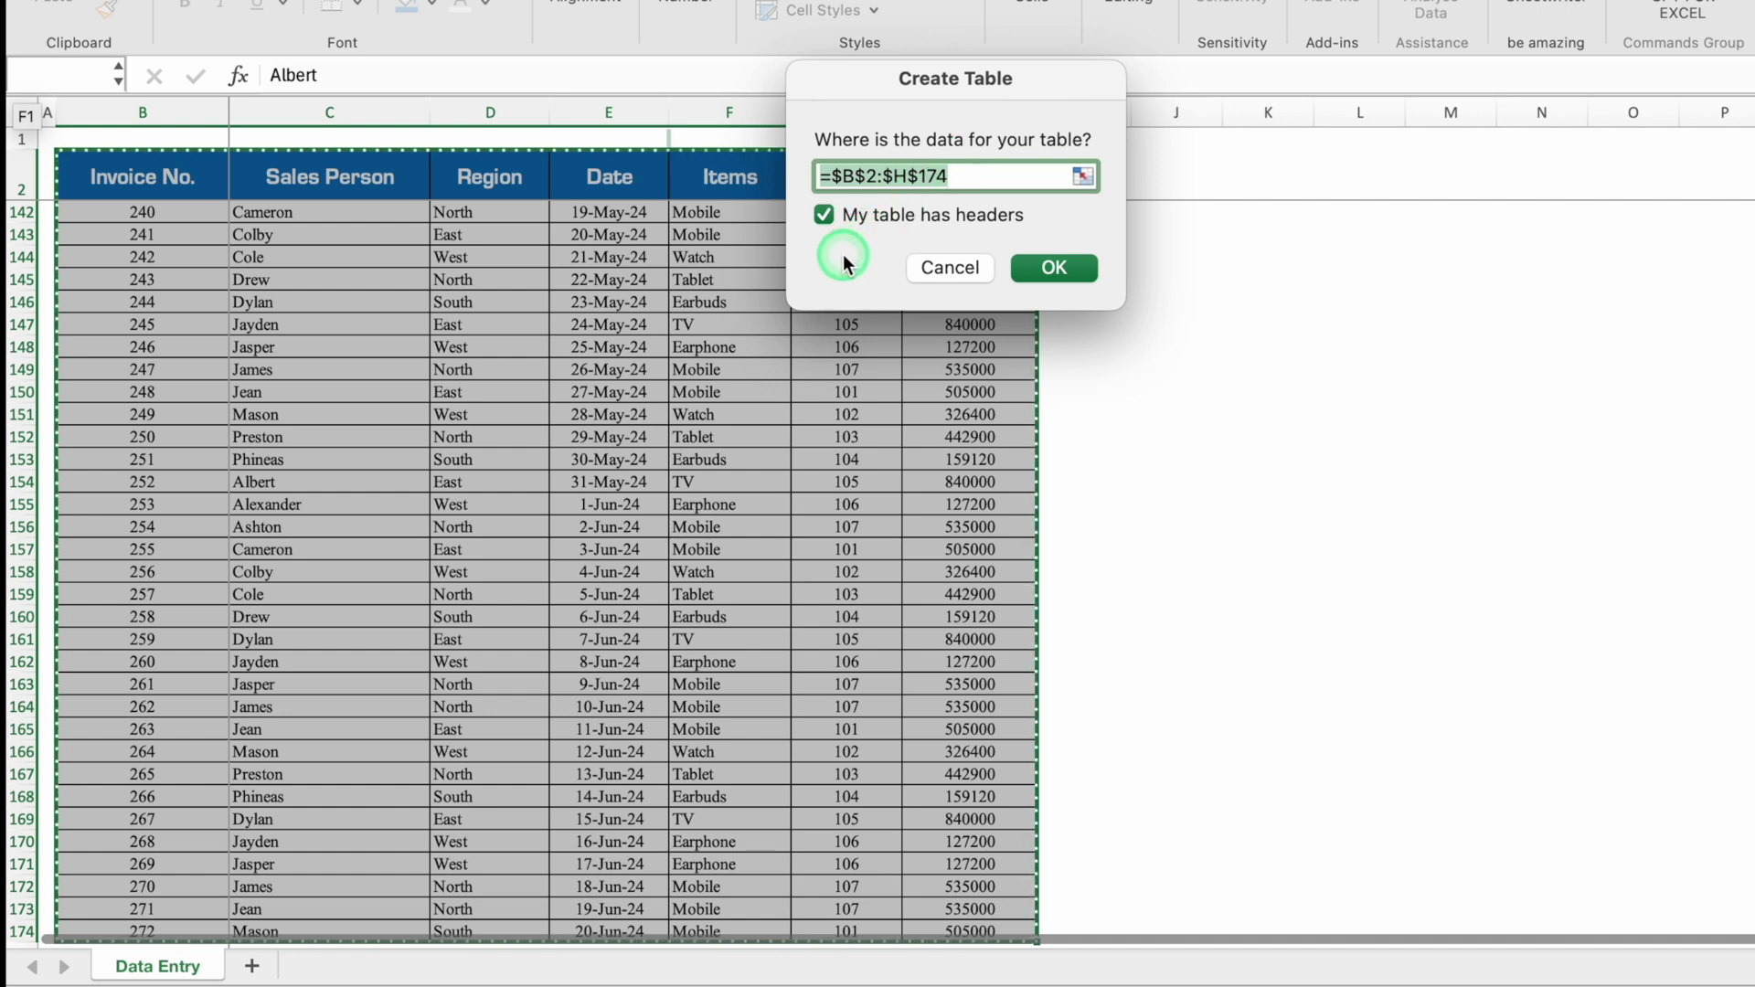
click(1042, 265)
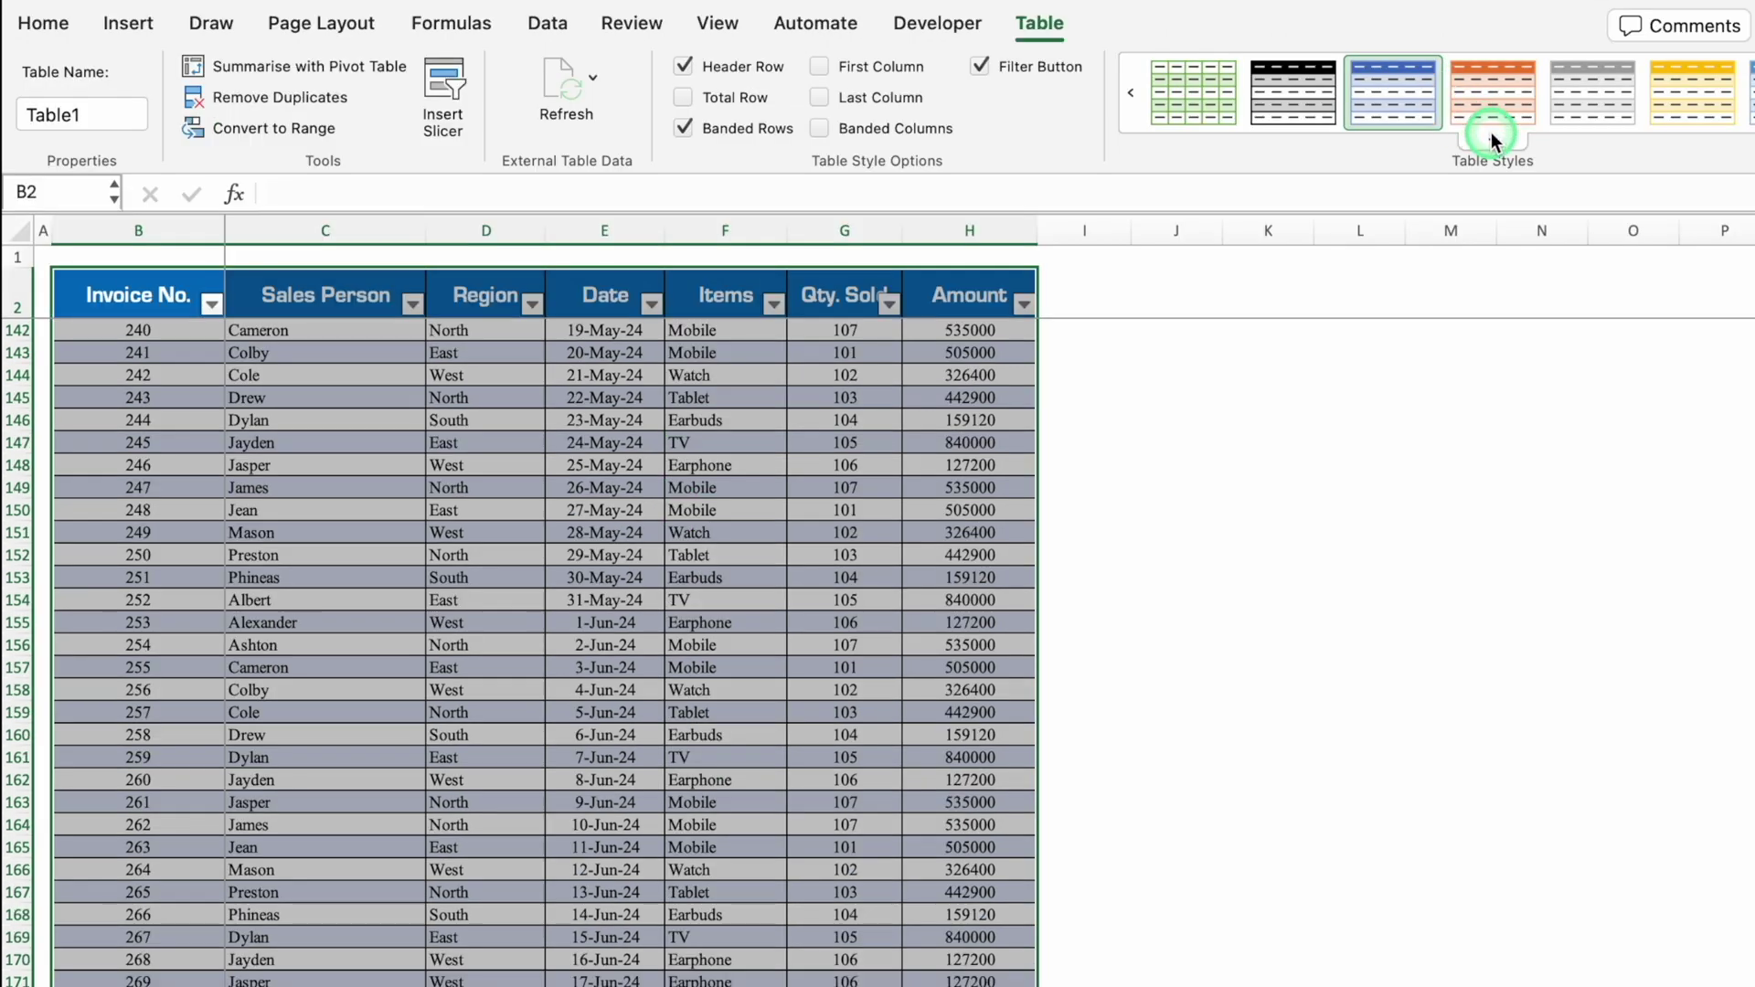
Step: Apply a medium banded style to Table1
click(1496, 144)
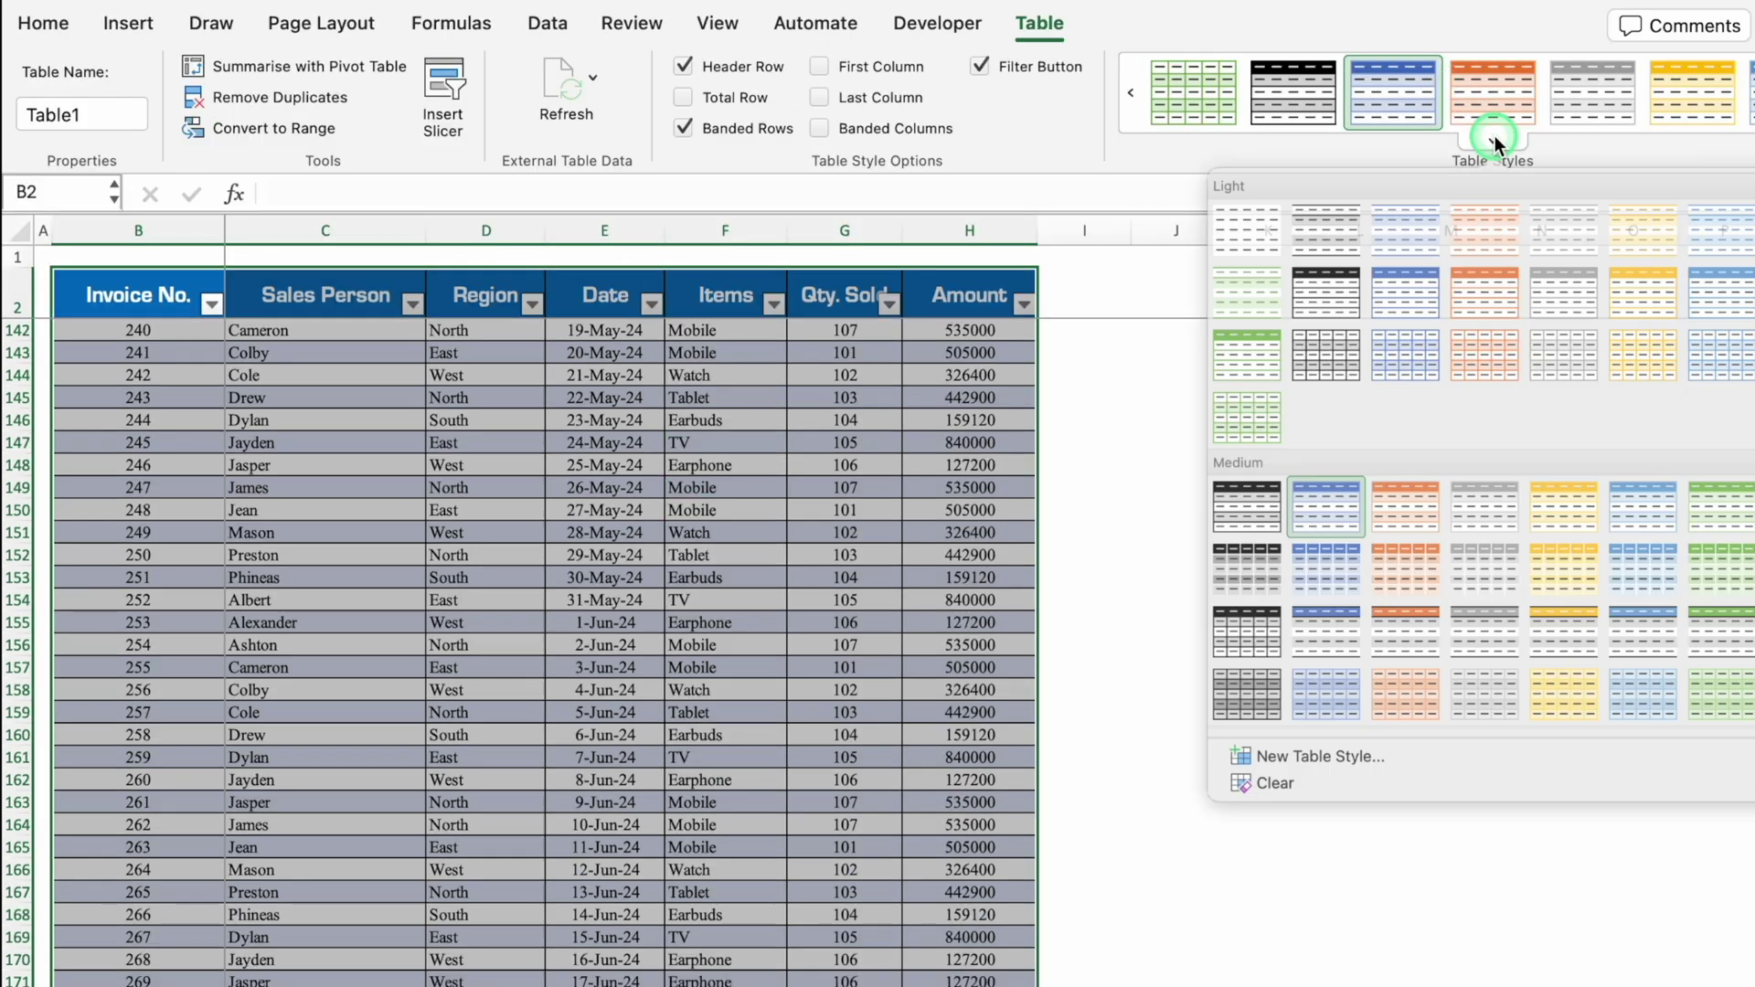
click(1288, 744)
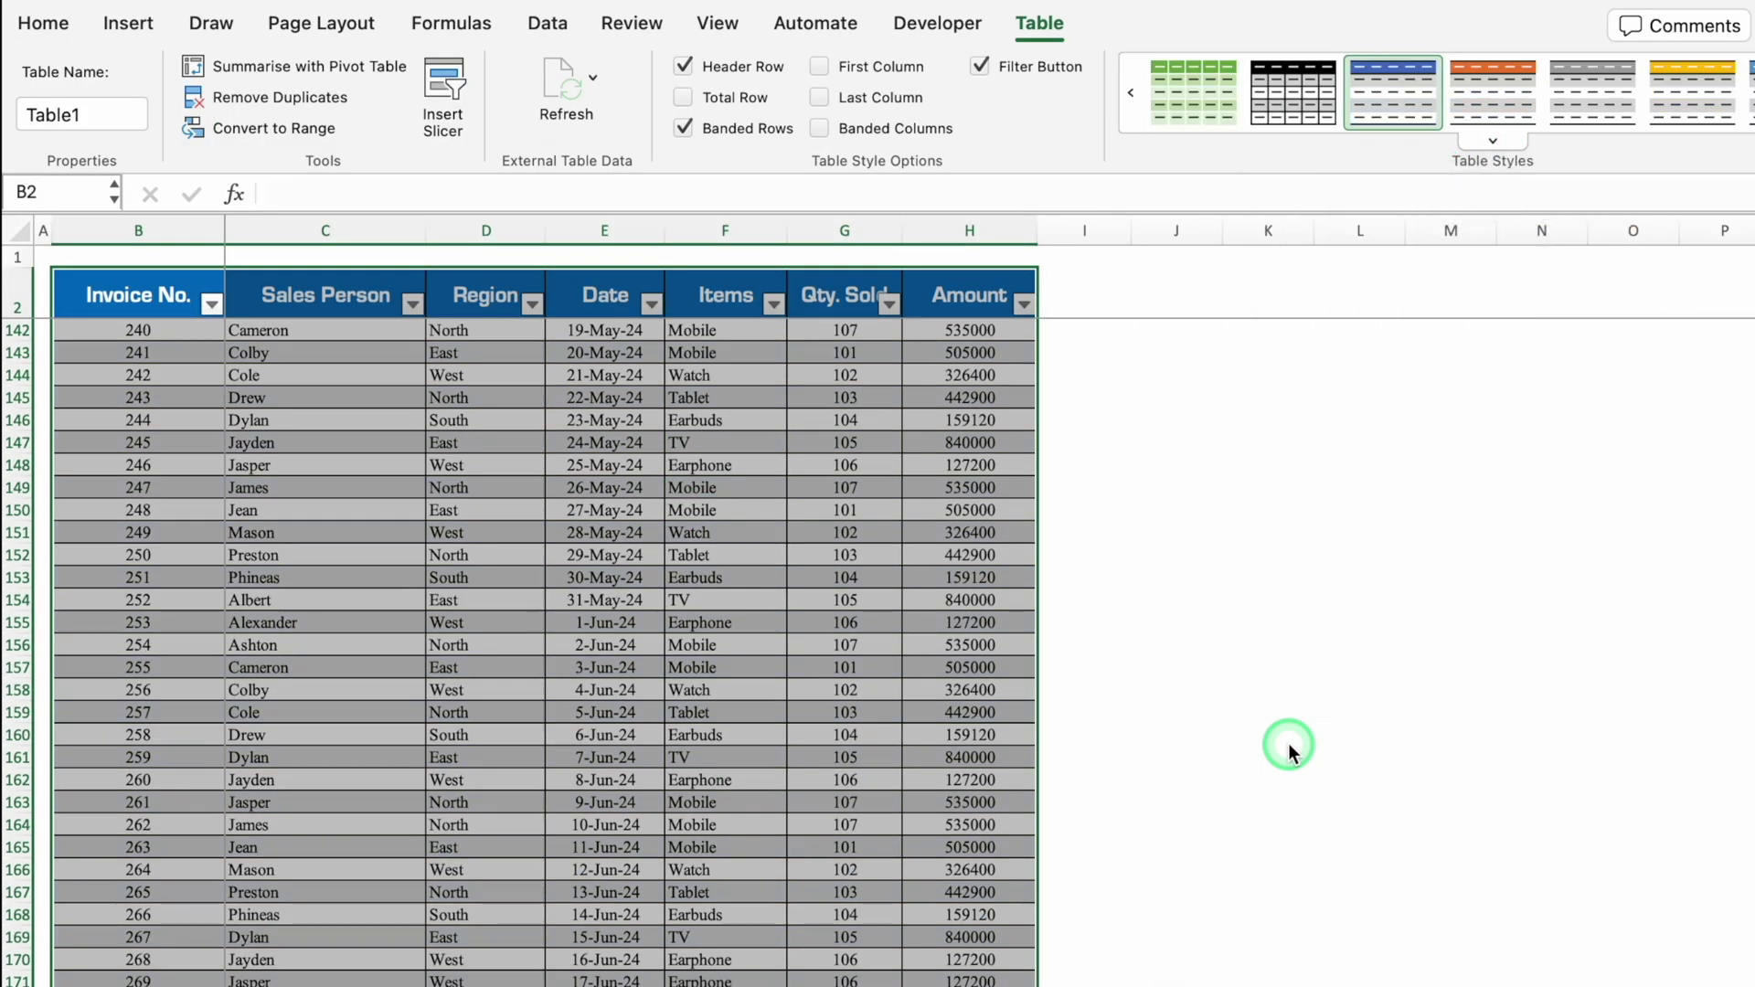
click(1177, 600)
click(178, 352)
click(1049, 25)
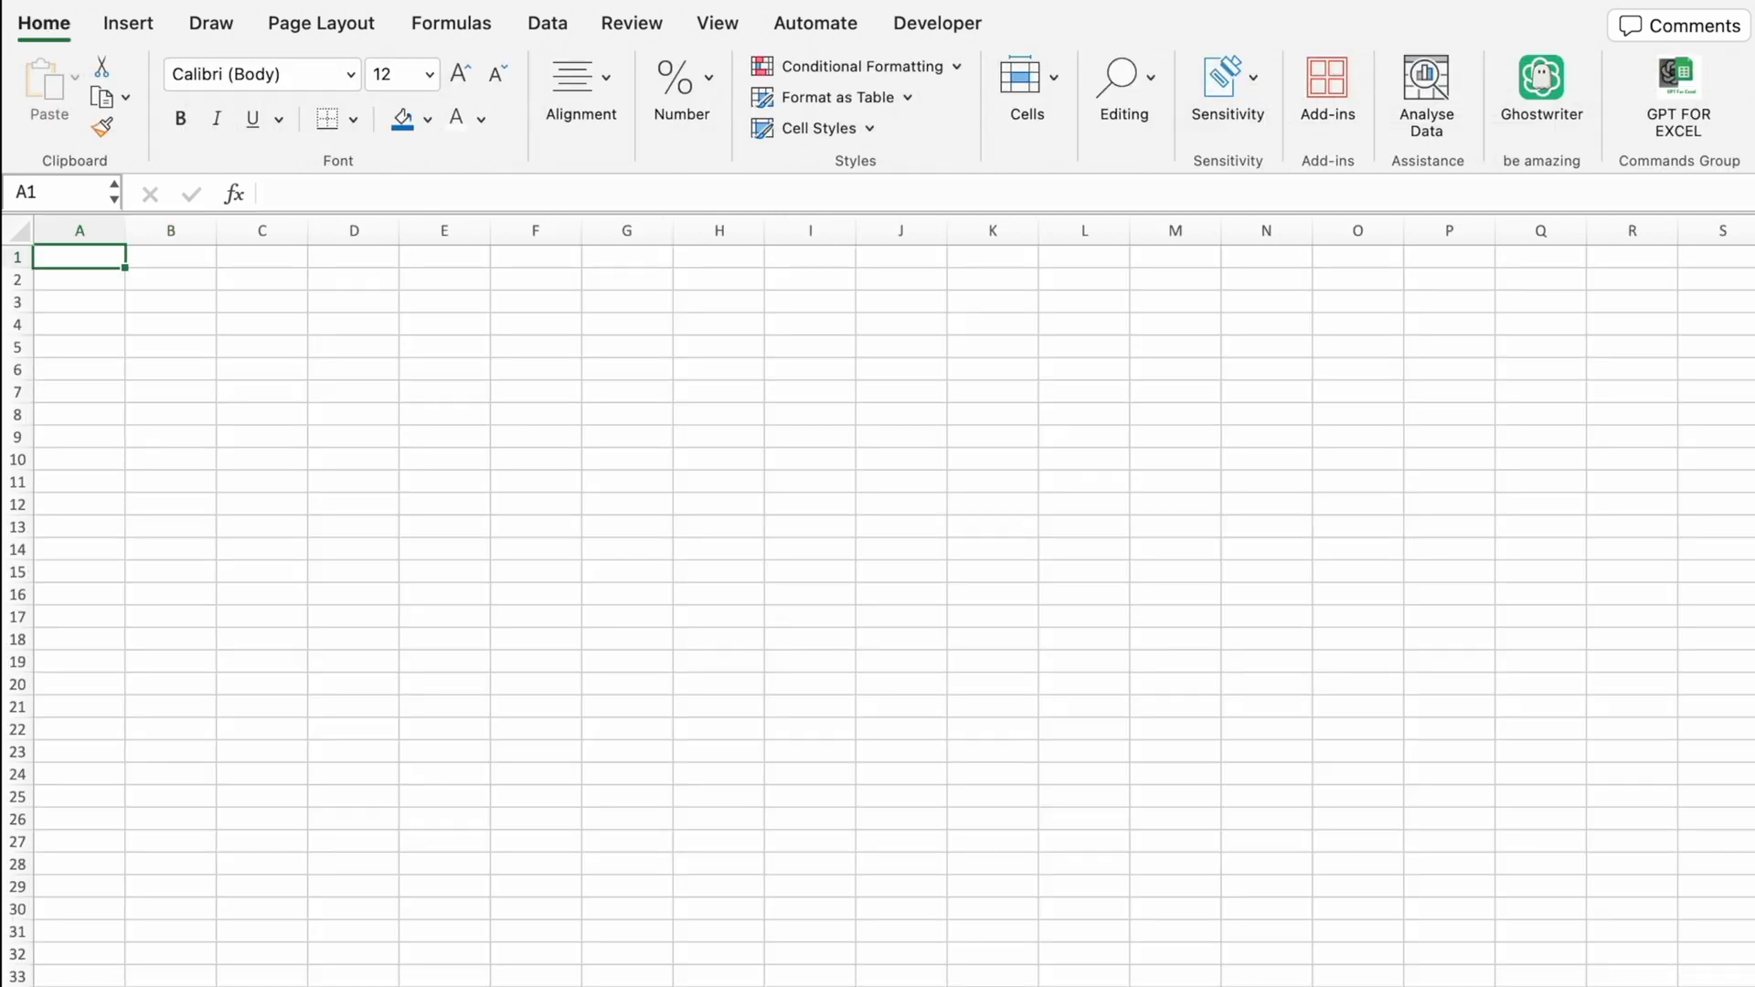
Step: Enter =Table1[#All] in cell B3 to spill the full table with headers
click(161, 302)
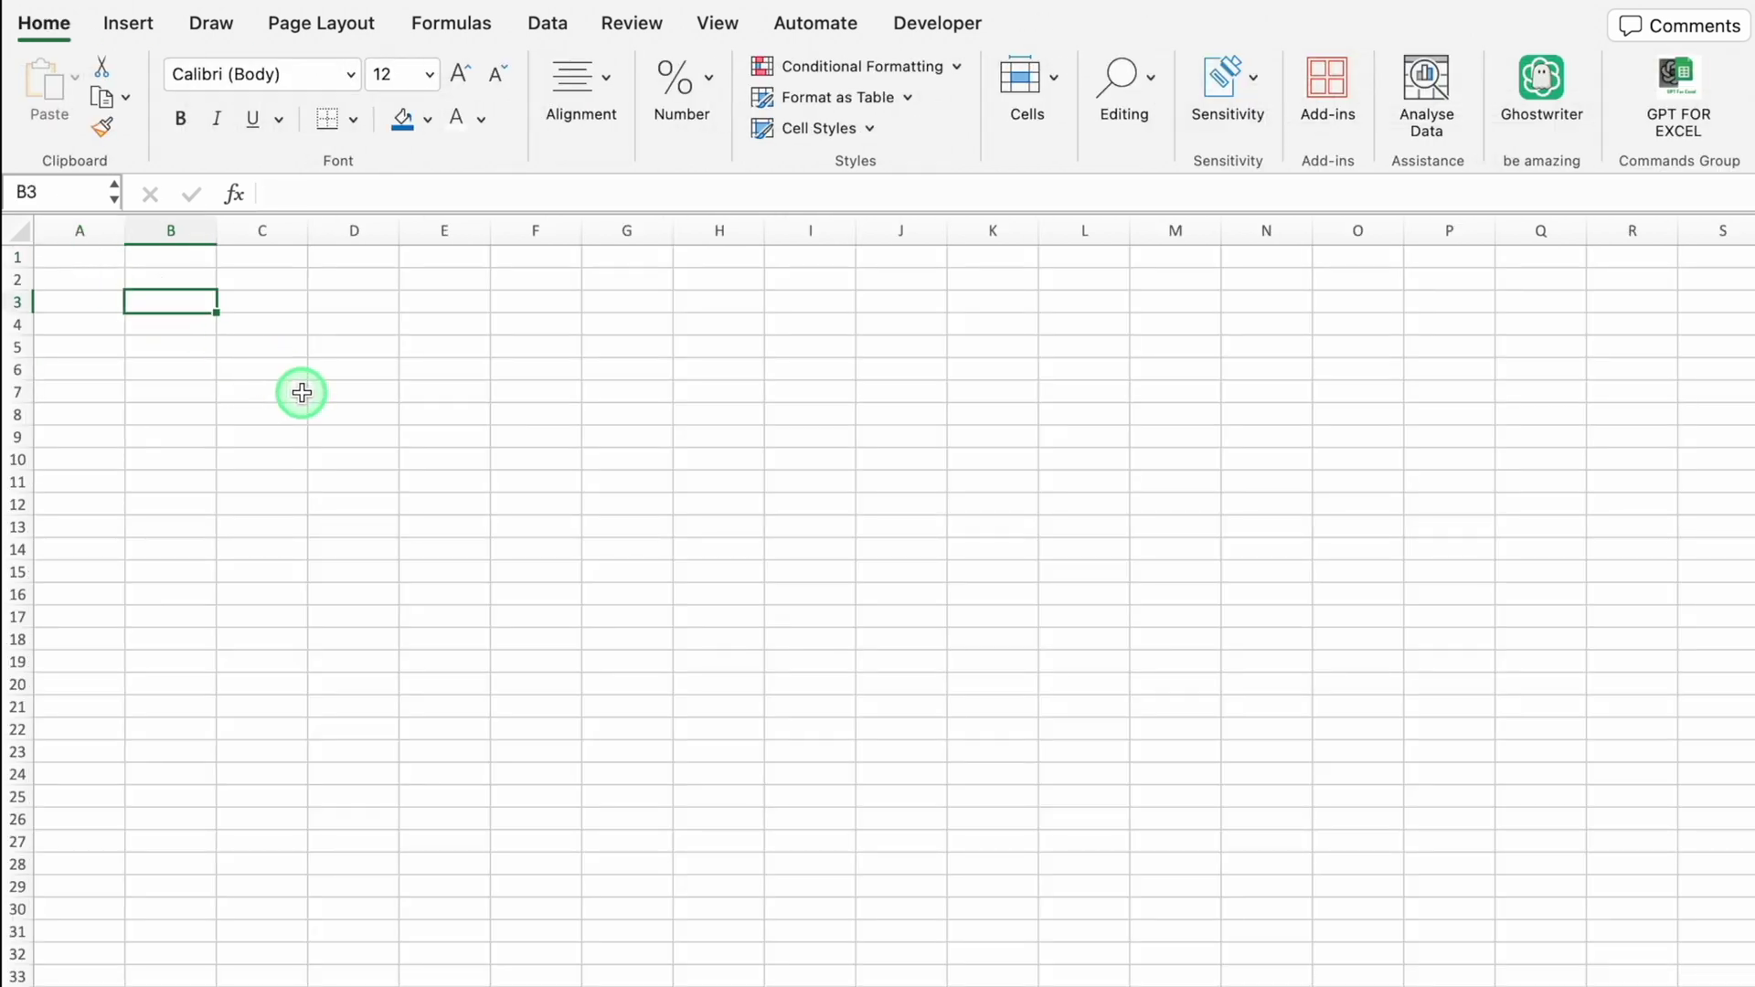
text(=)
text(ta)
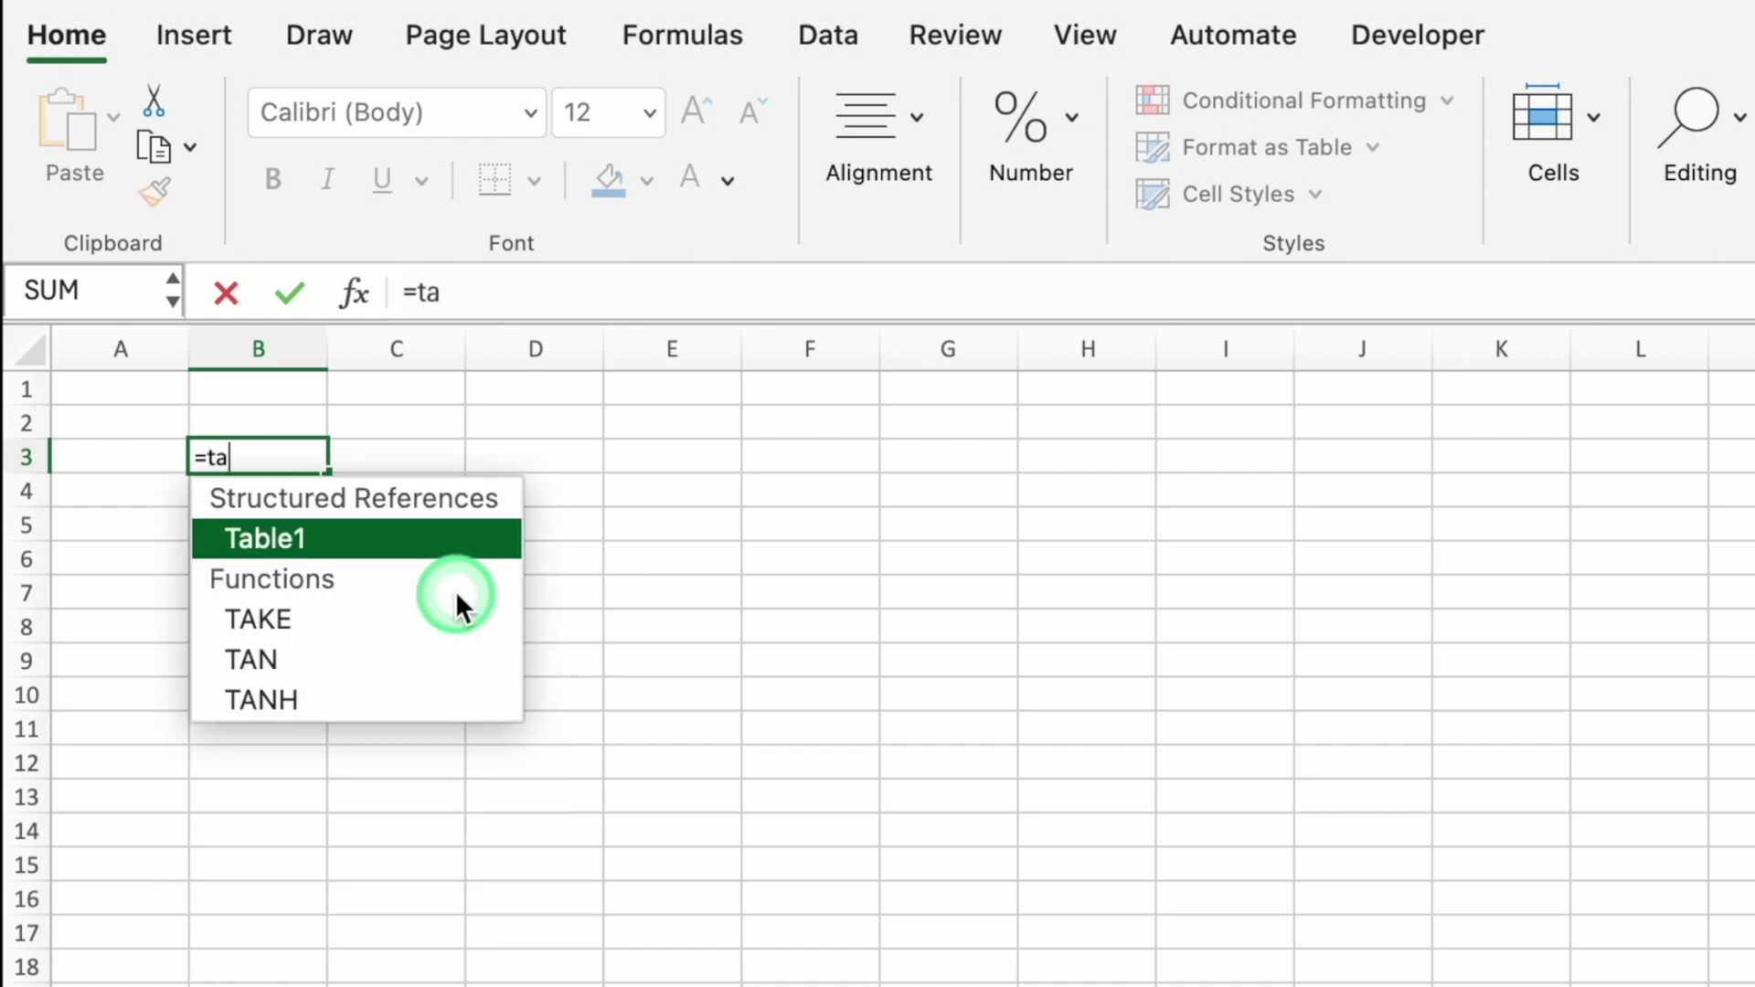
text(b)
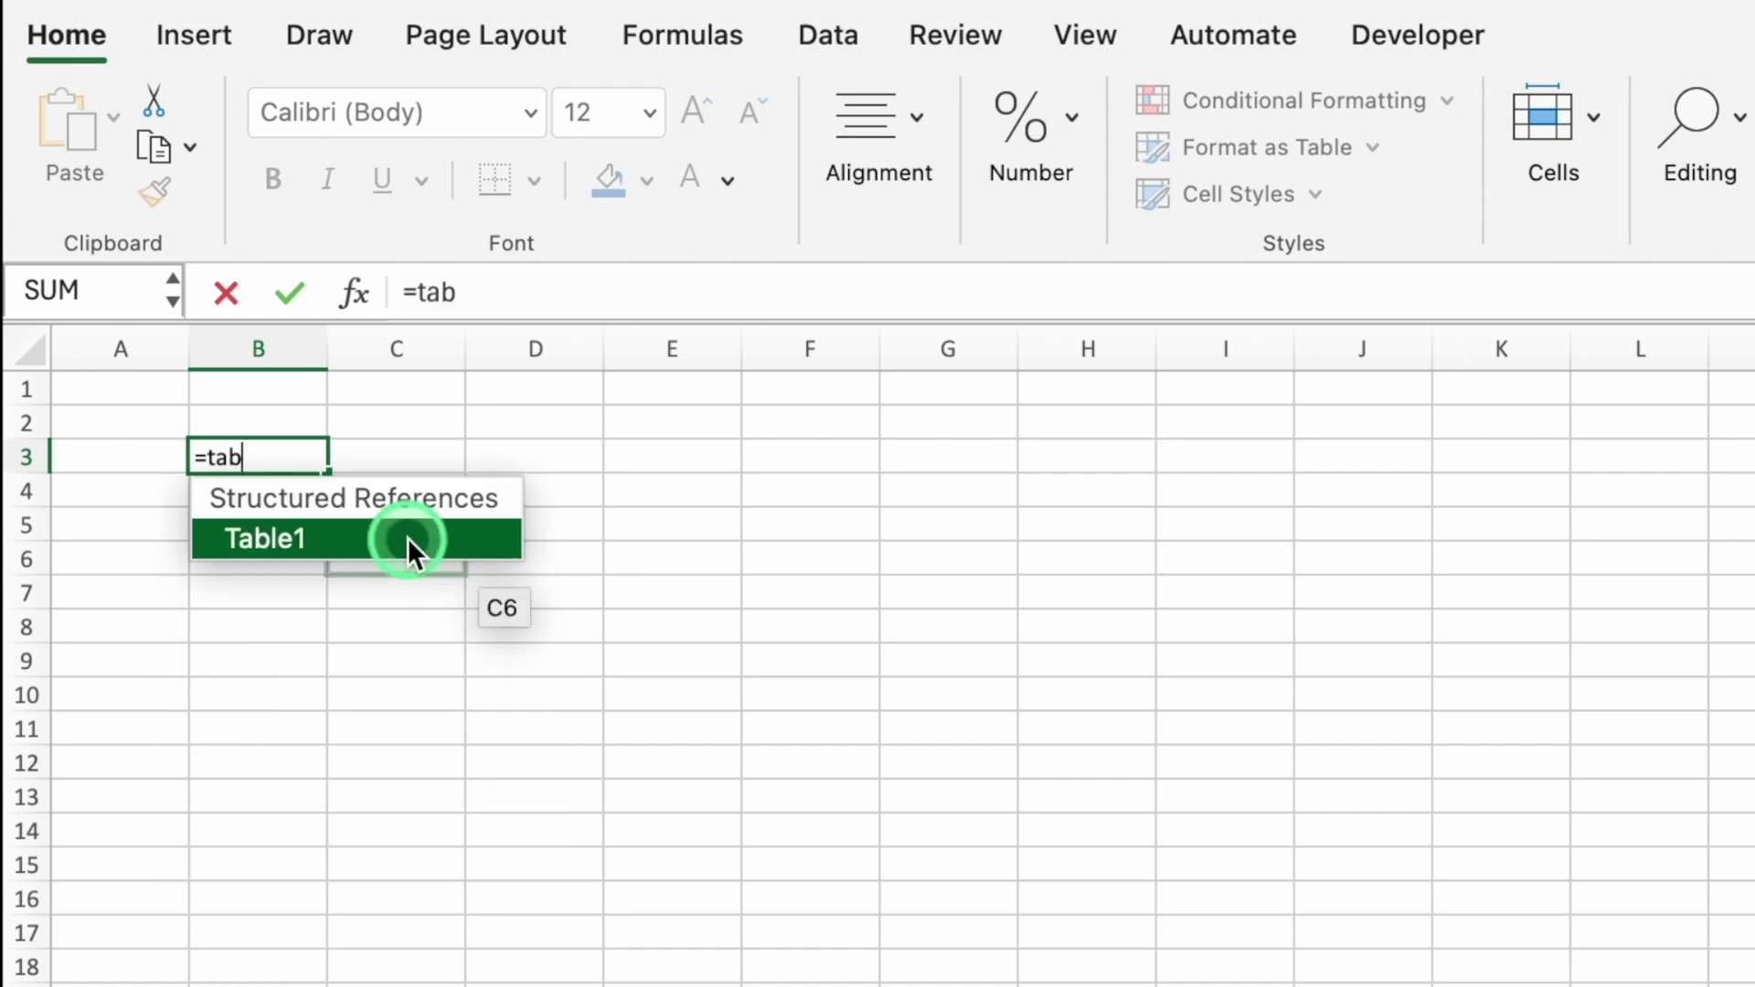
double_click(406, 540)
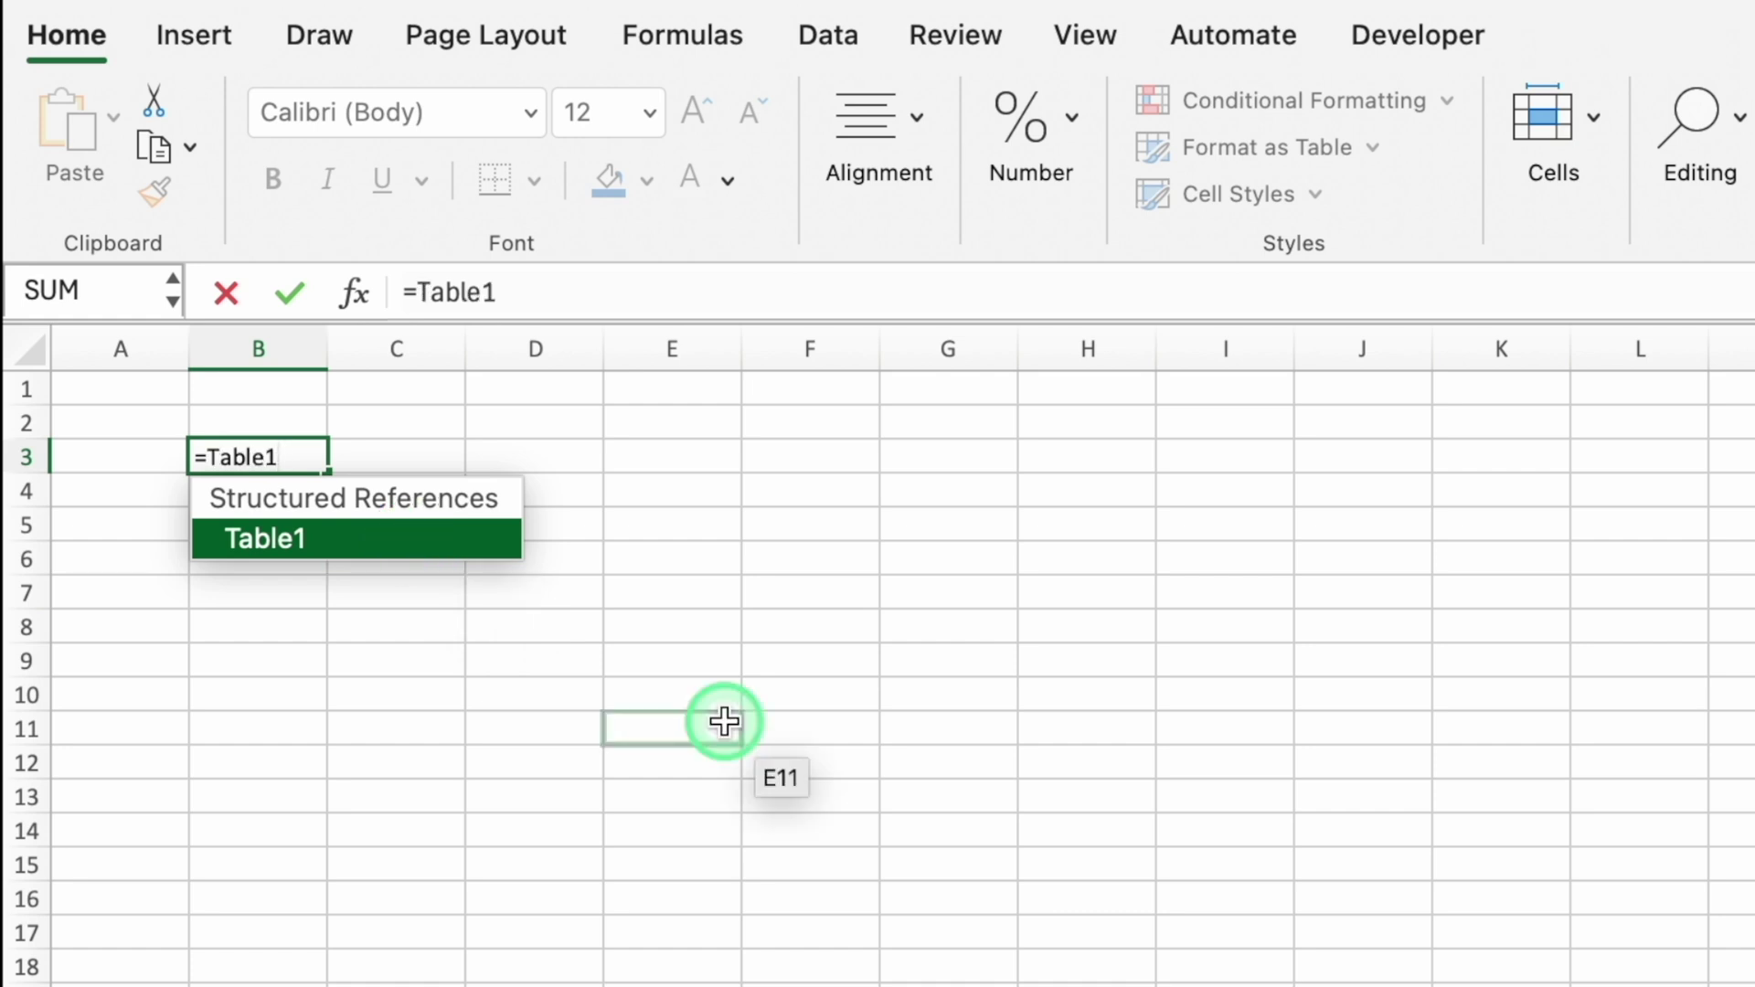
text([)
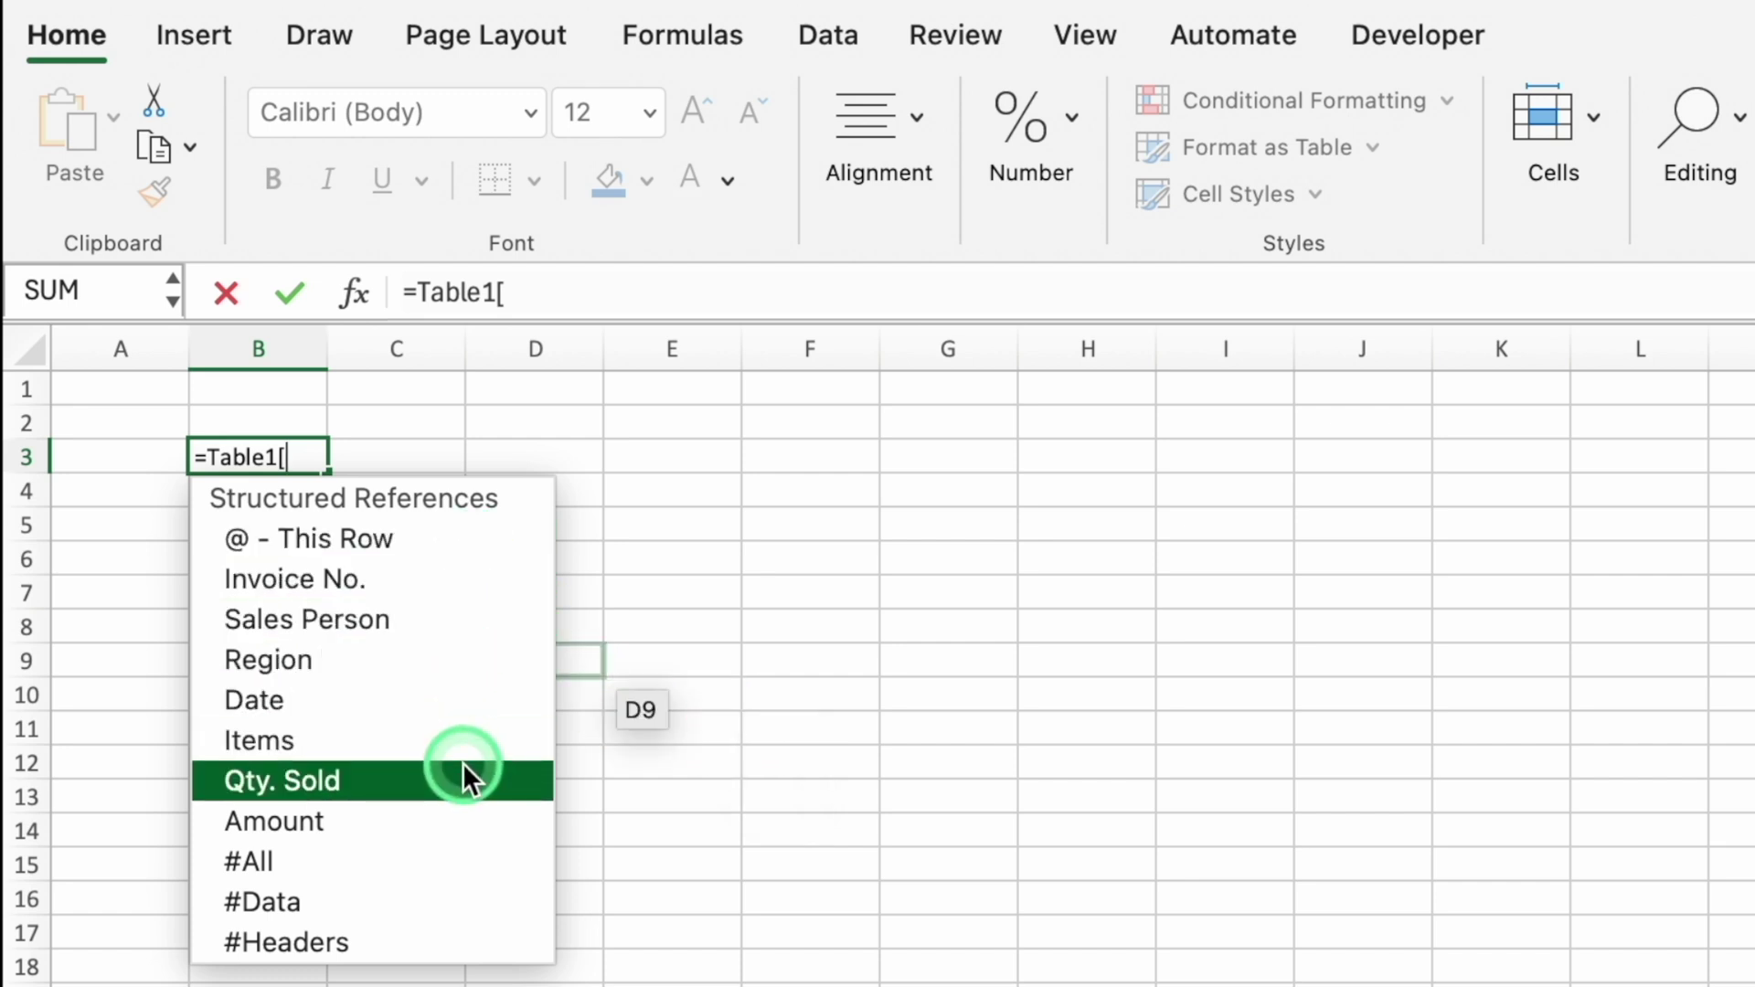
double_click(452, 852)
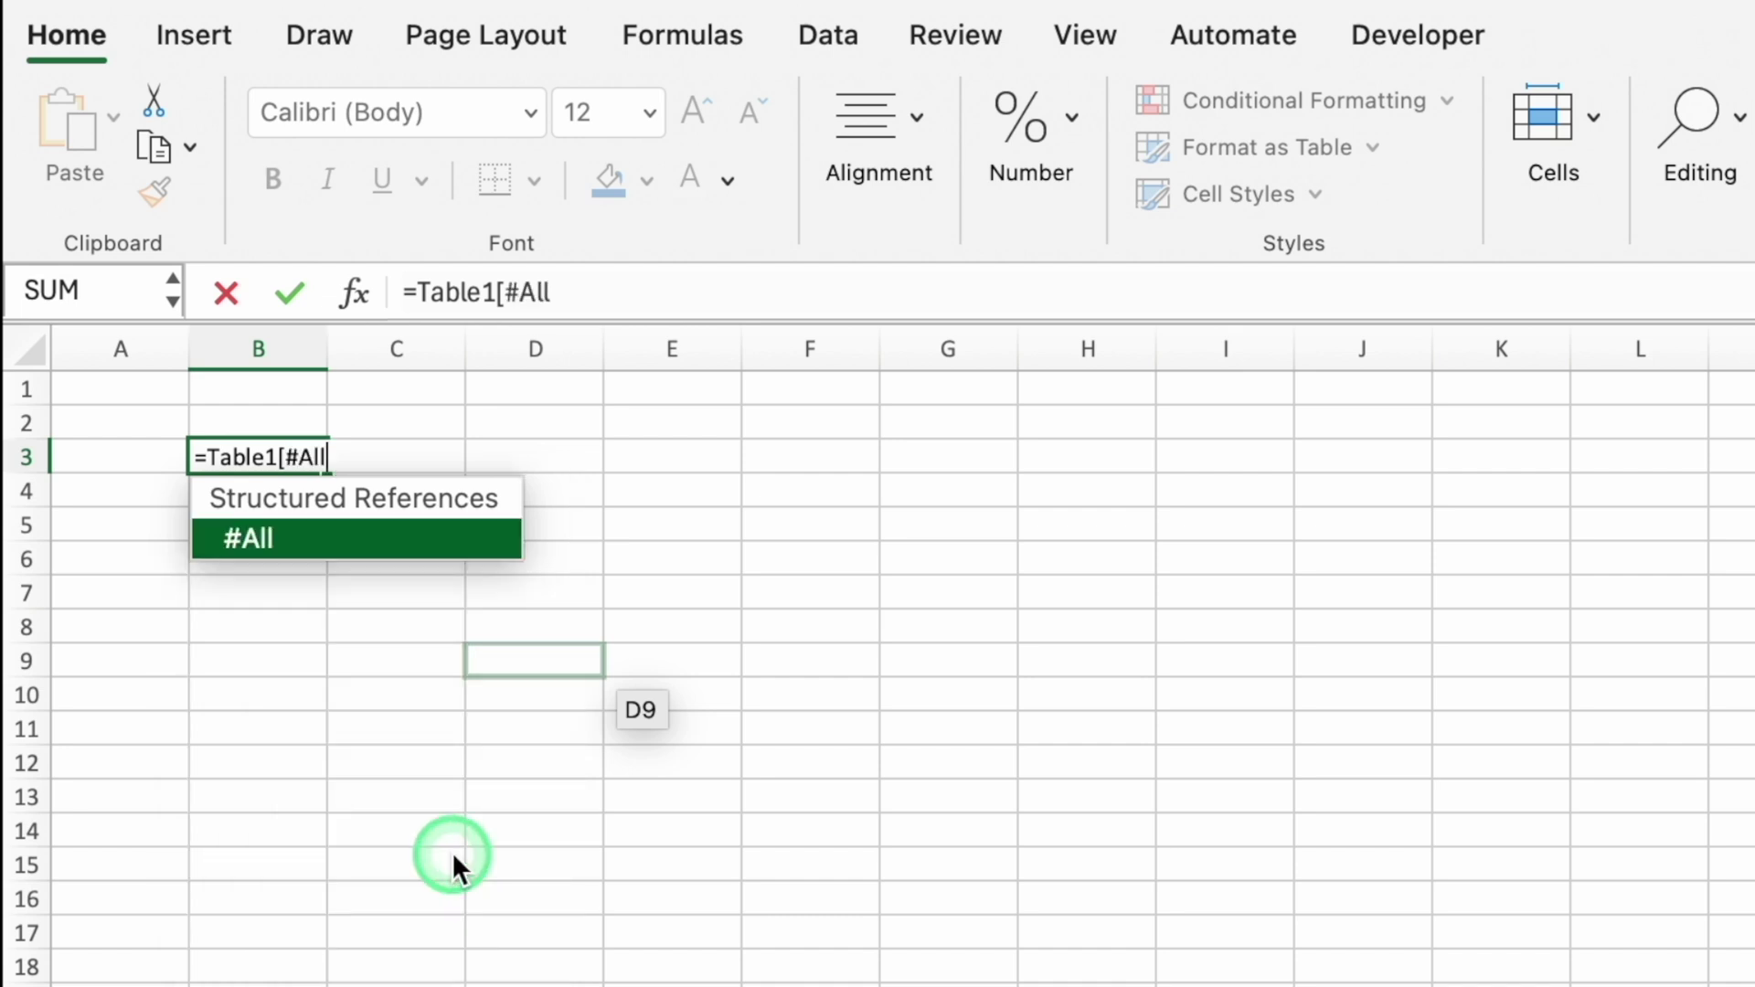
text(])
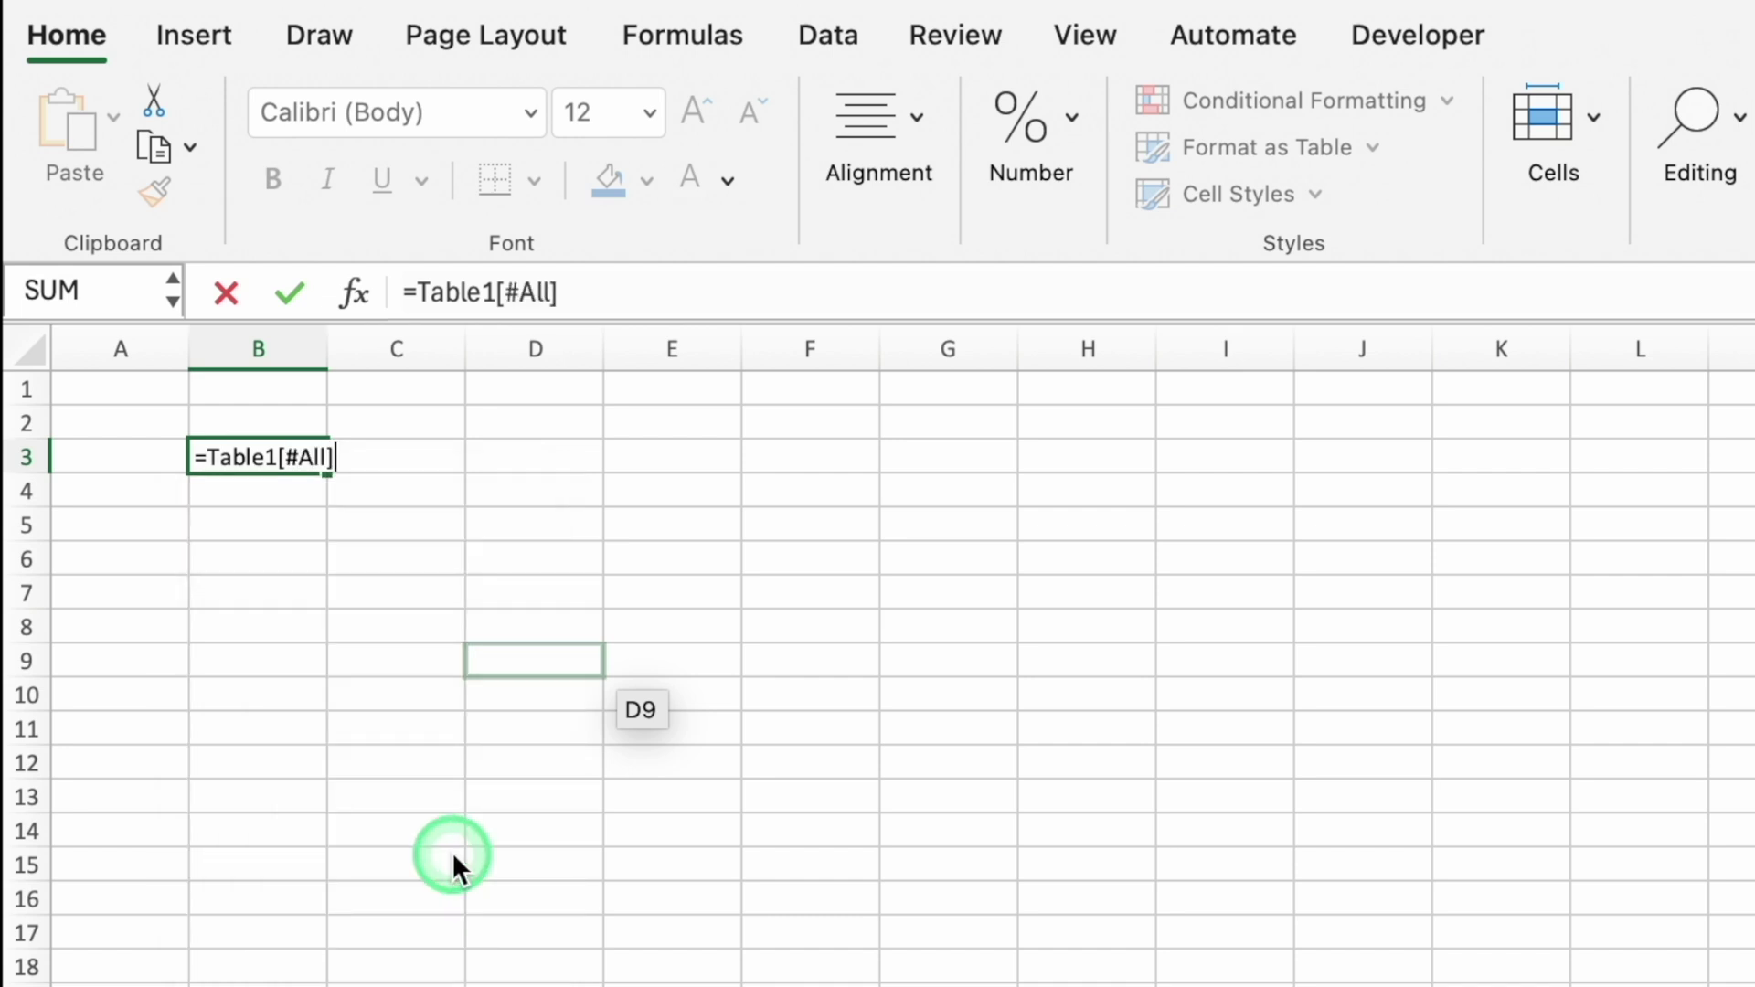
key(Return)
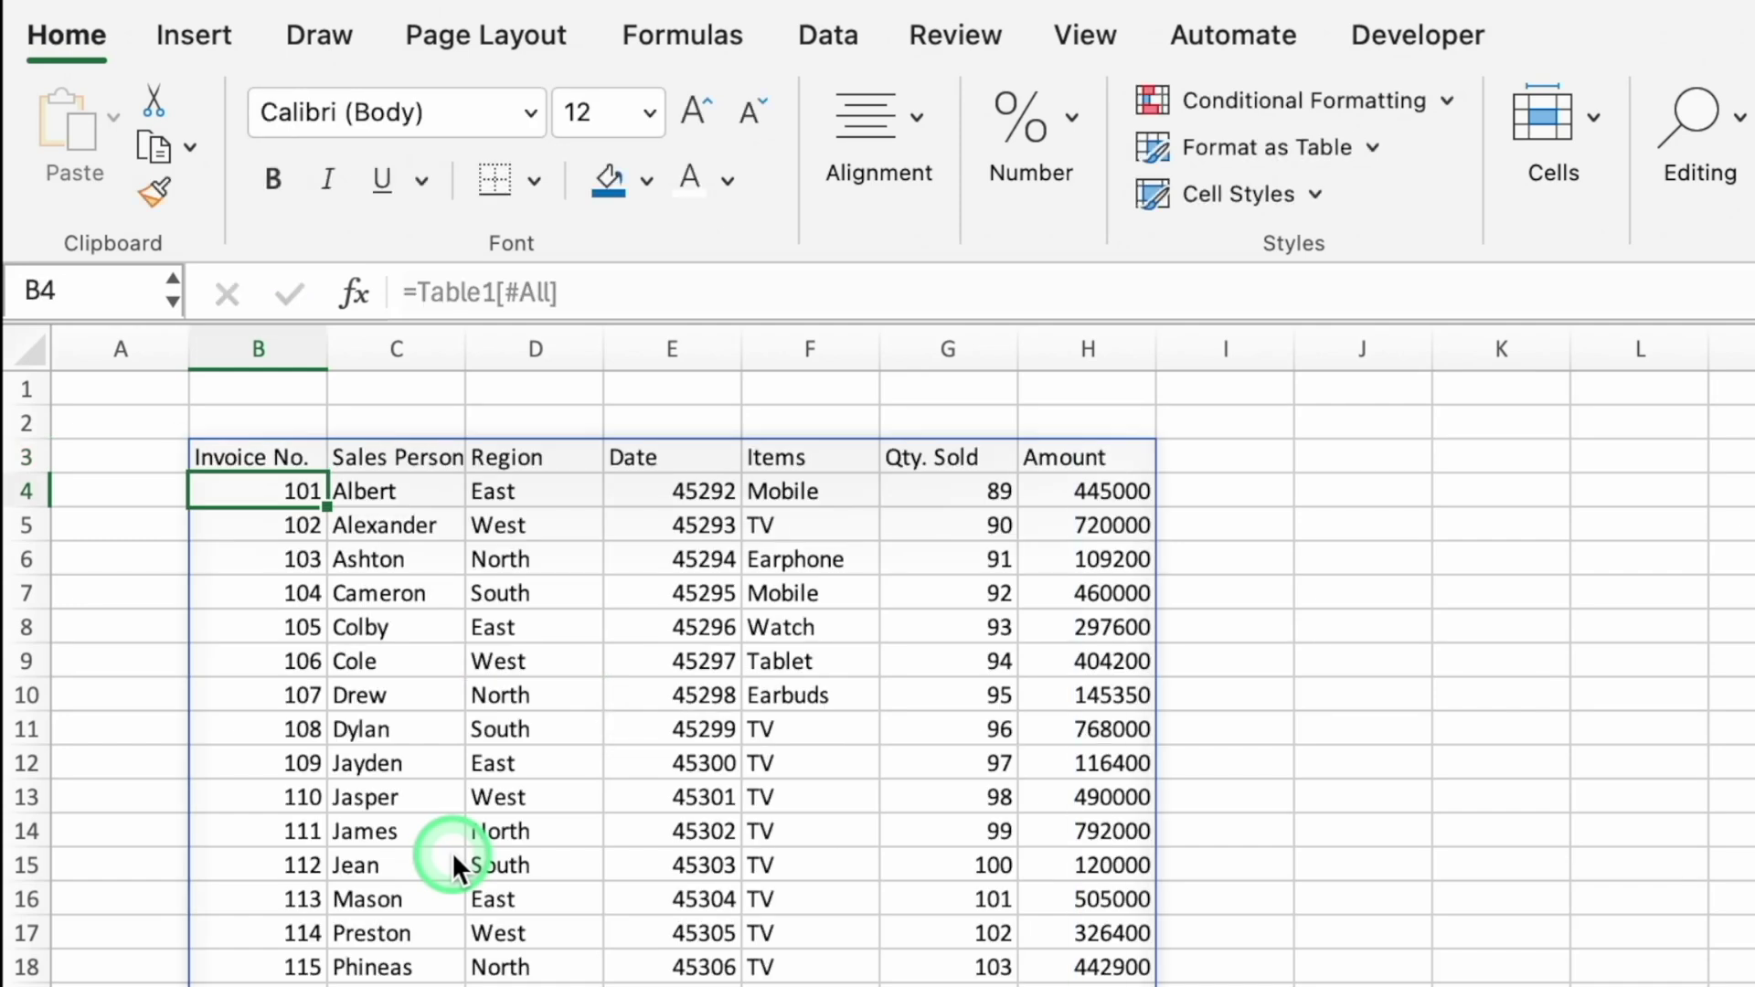
Step: Centre the whole sheet's contents horizontally and vertically
click(29, 348)
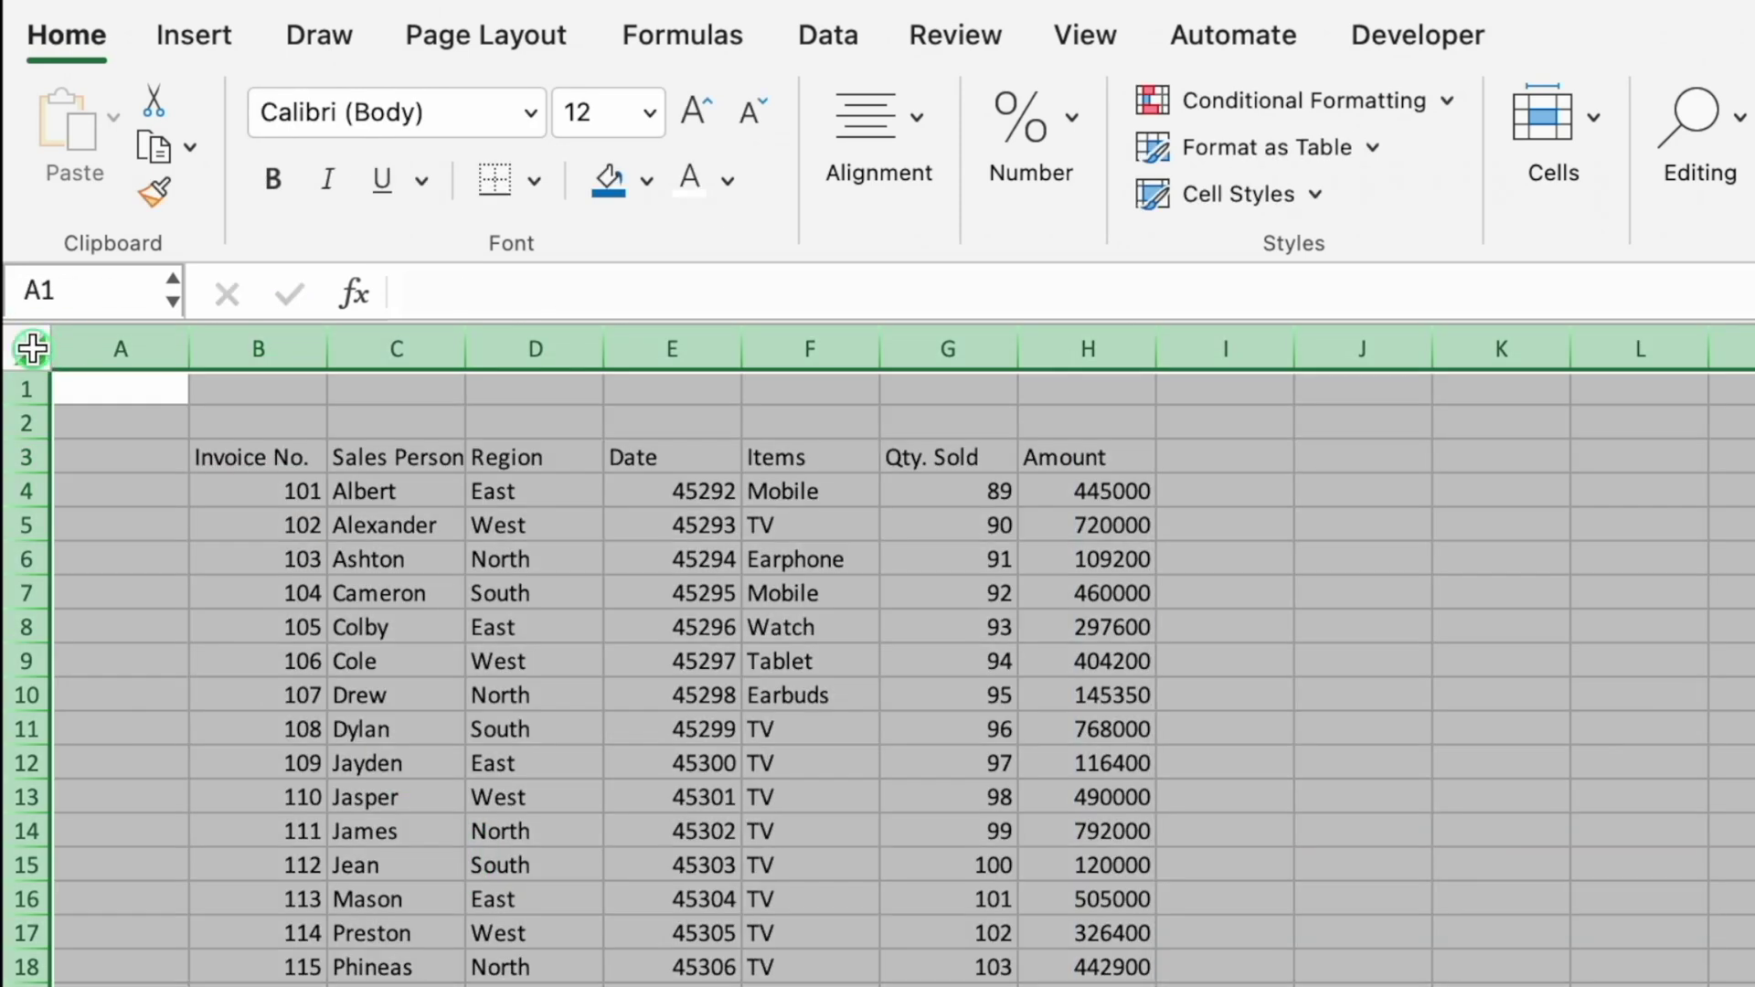
click(922, 112)
click(662, 311)
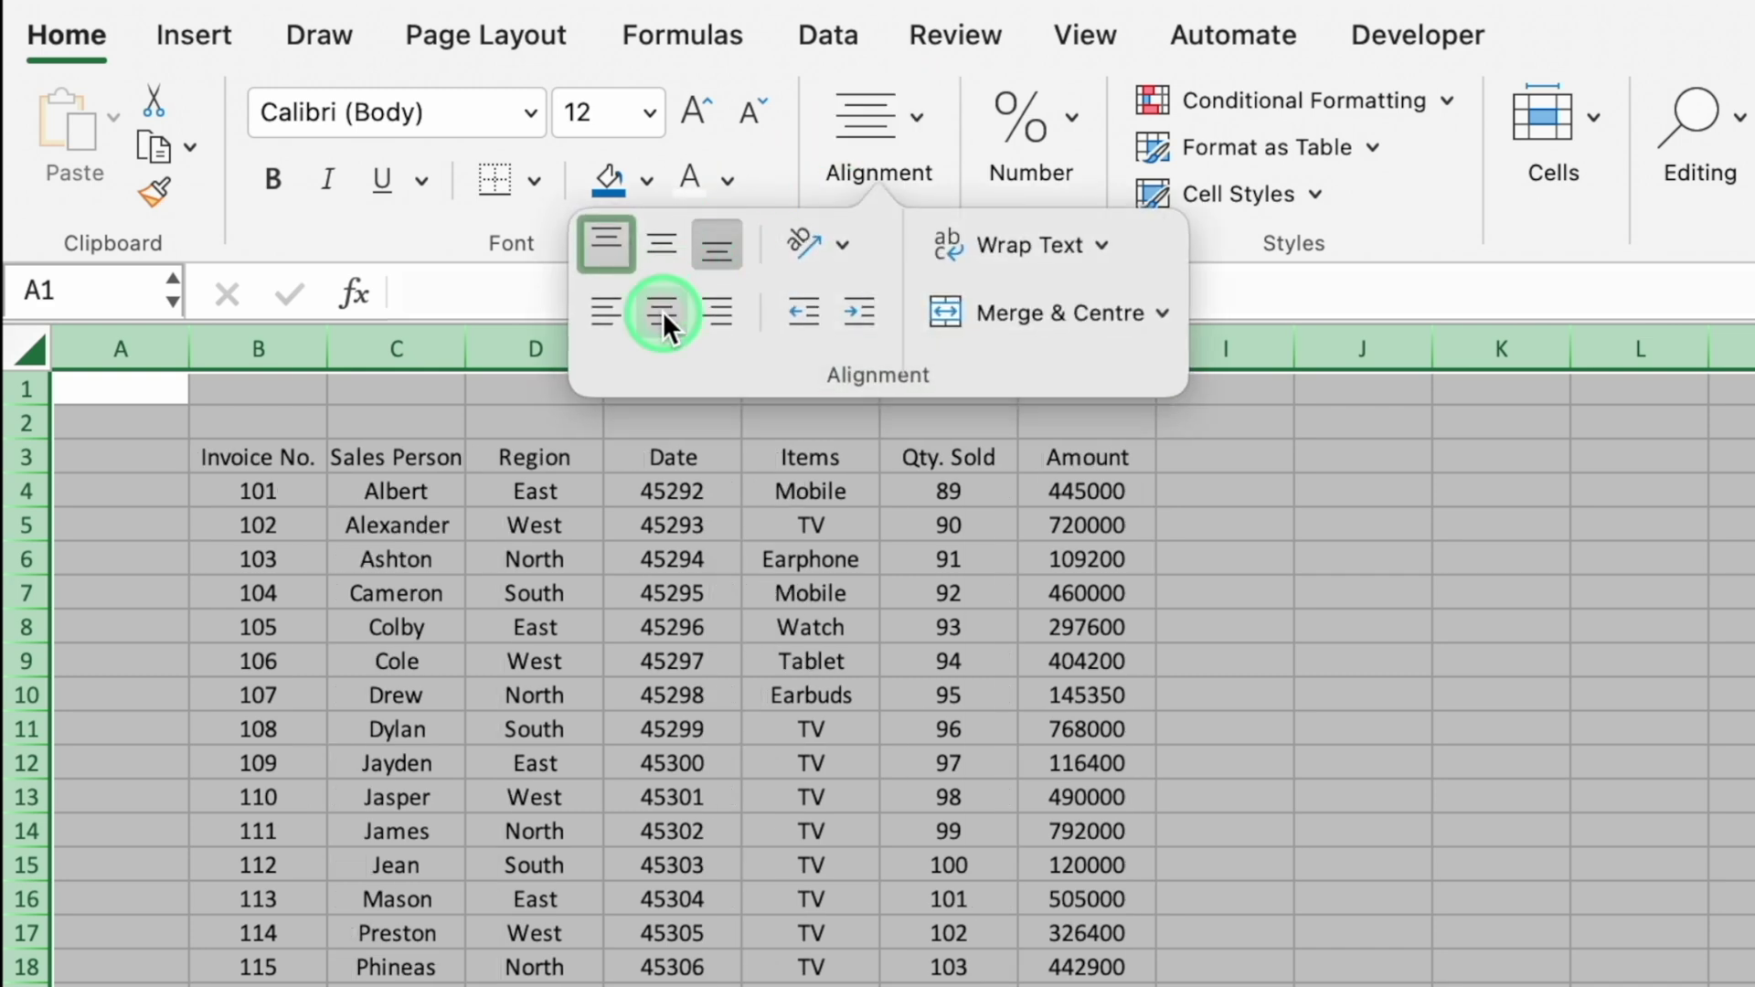
click(662, 242)
click(1373, 522)
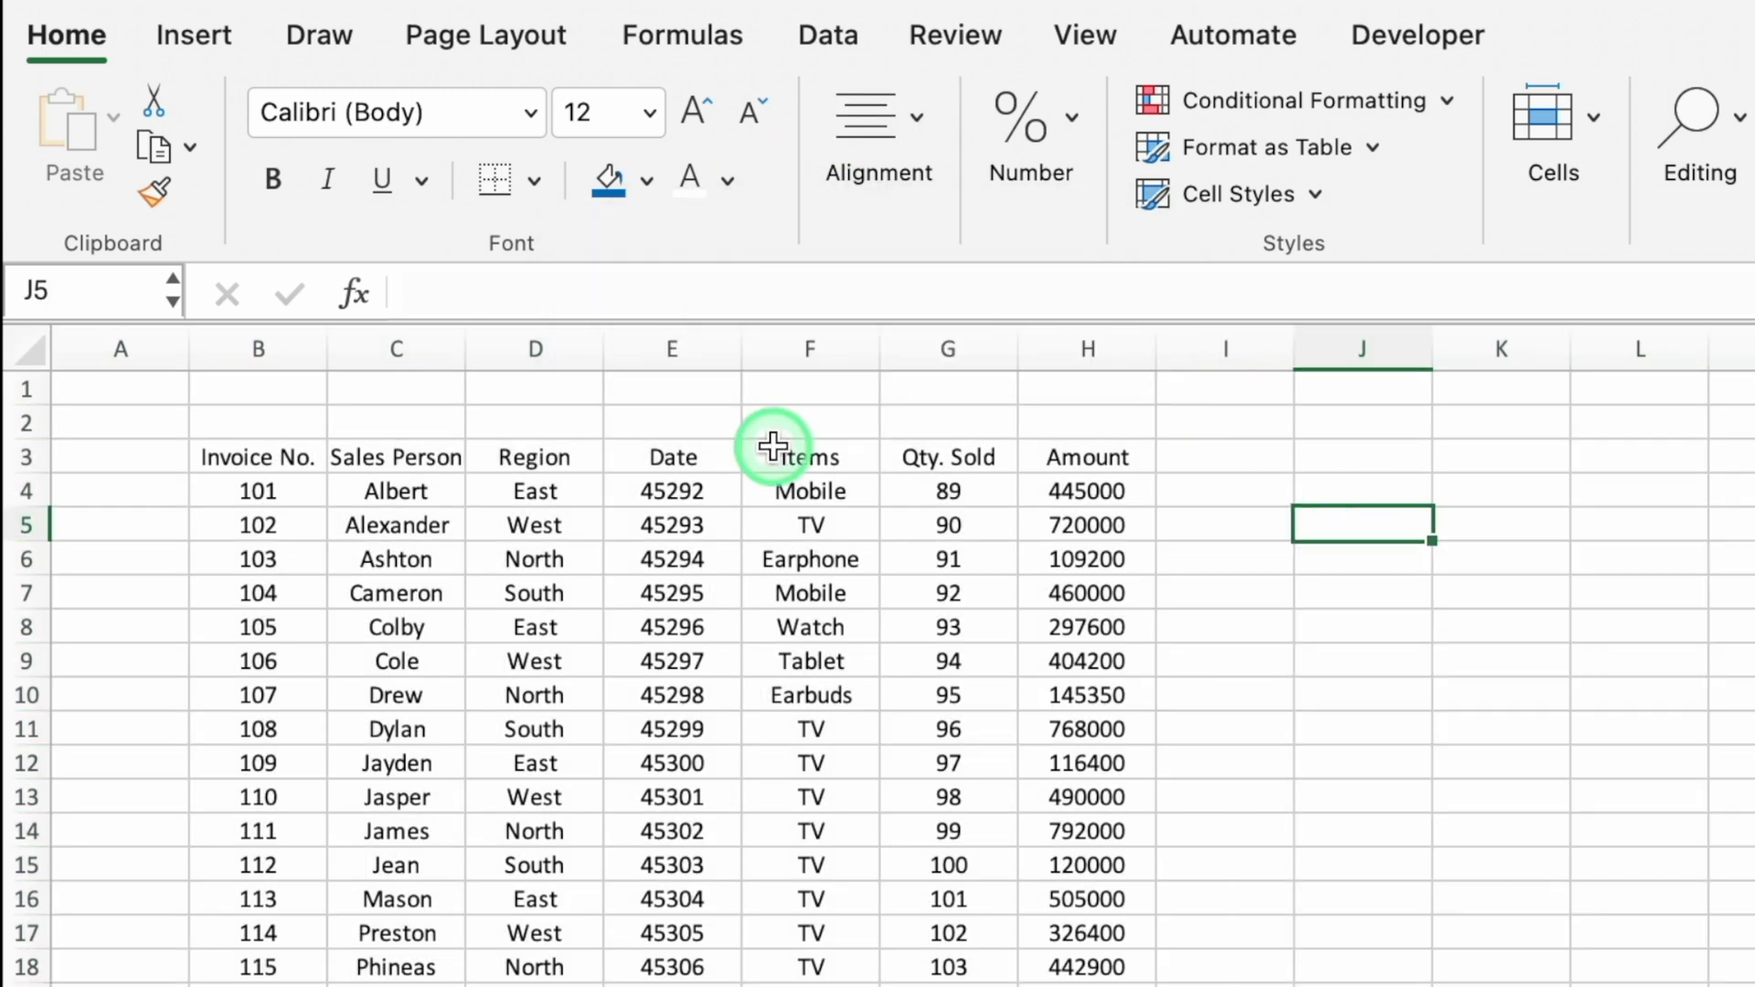
Step: Give header row B3:H3 a dark blue fill and white text, and make row 3 taller
drag(258, 457, 1061, 462)
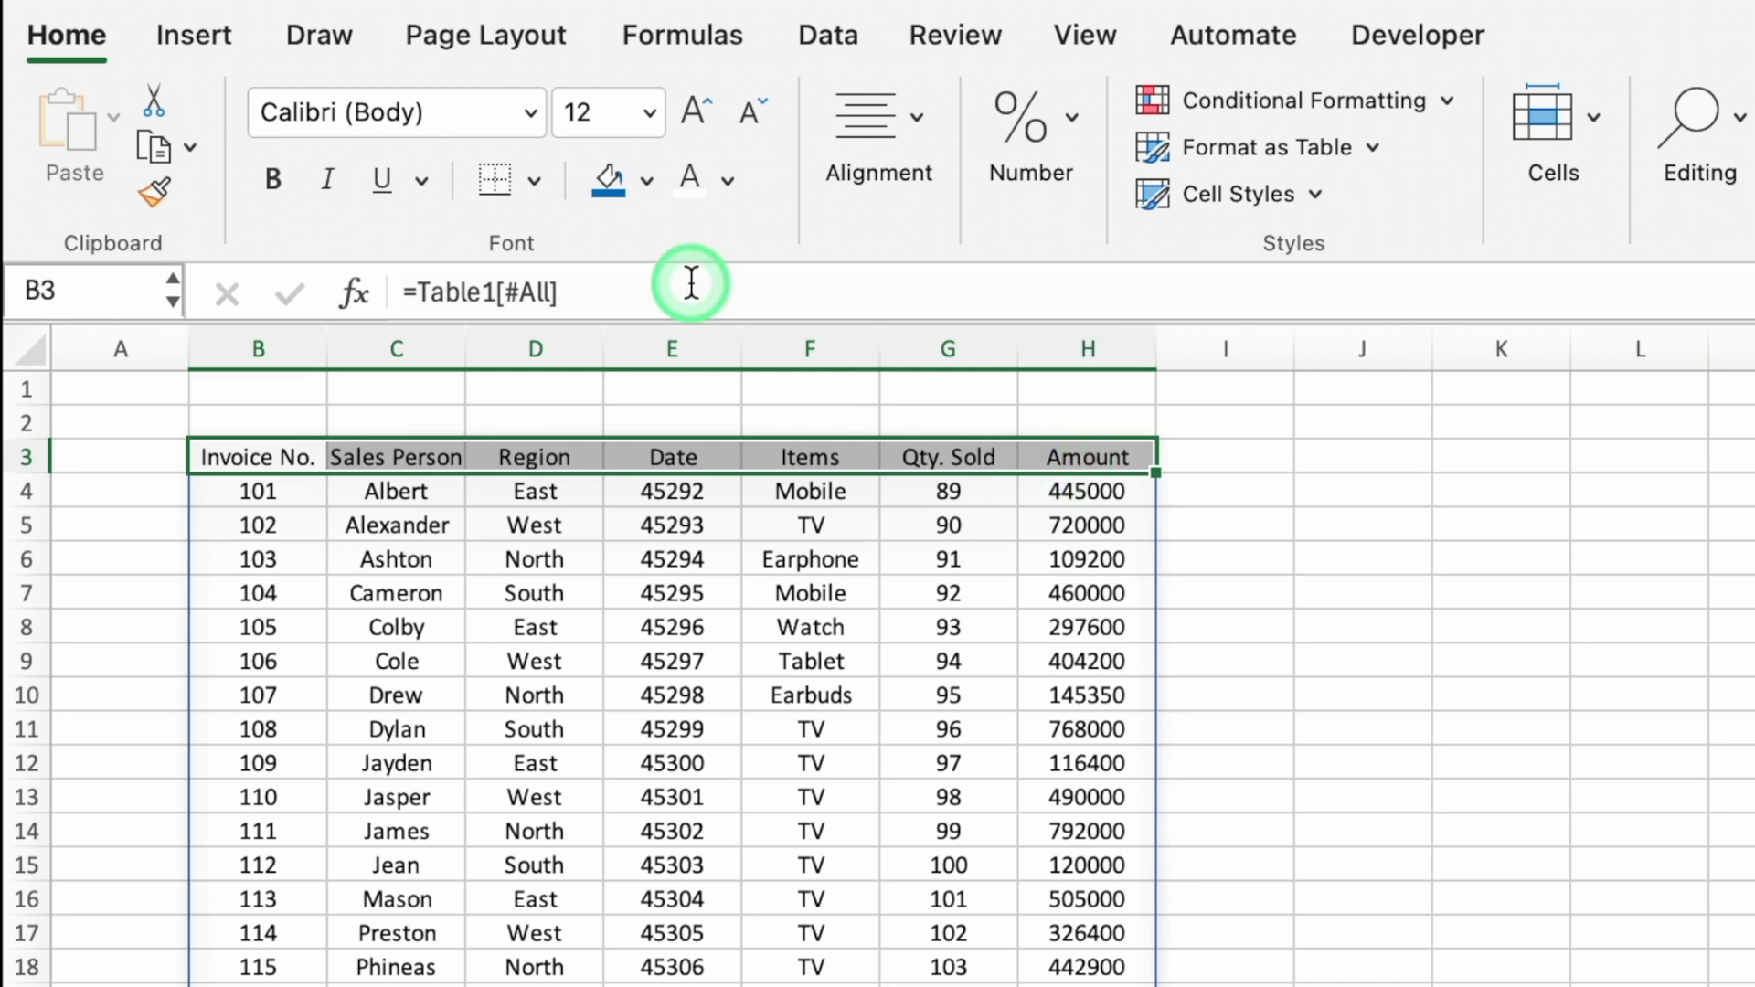
click(608, 180)
click(689, 182)
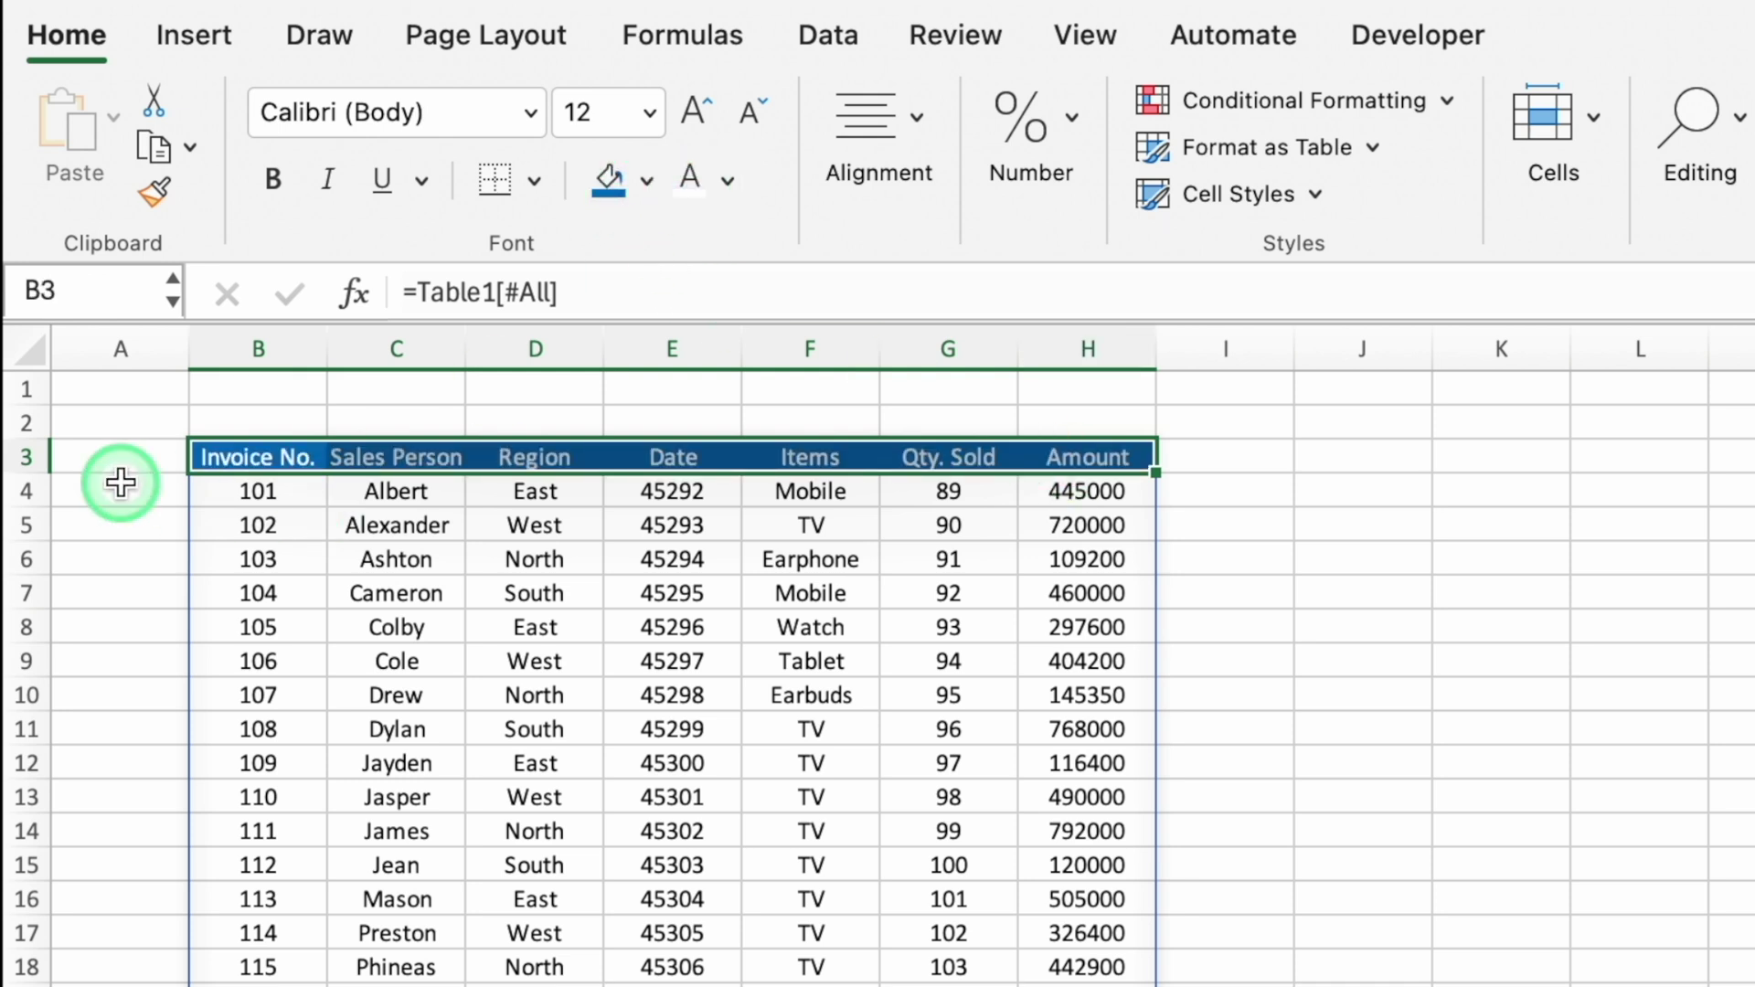
drag(29, 474, 55, 505)
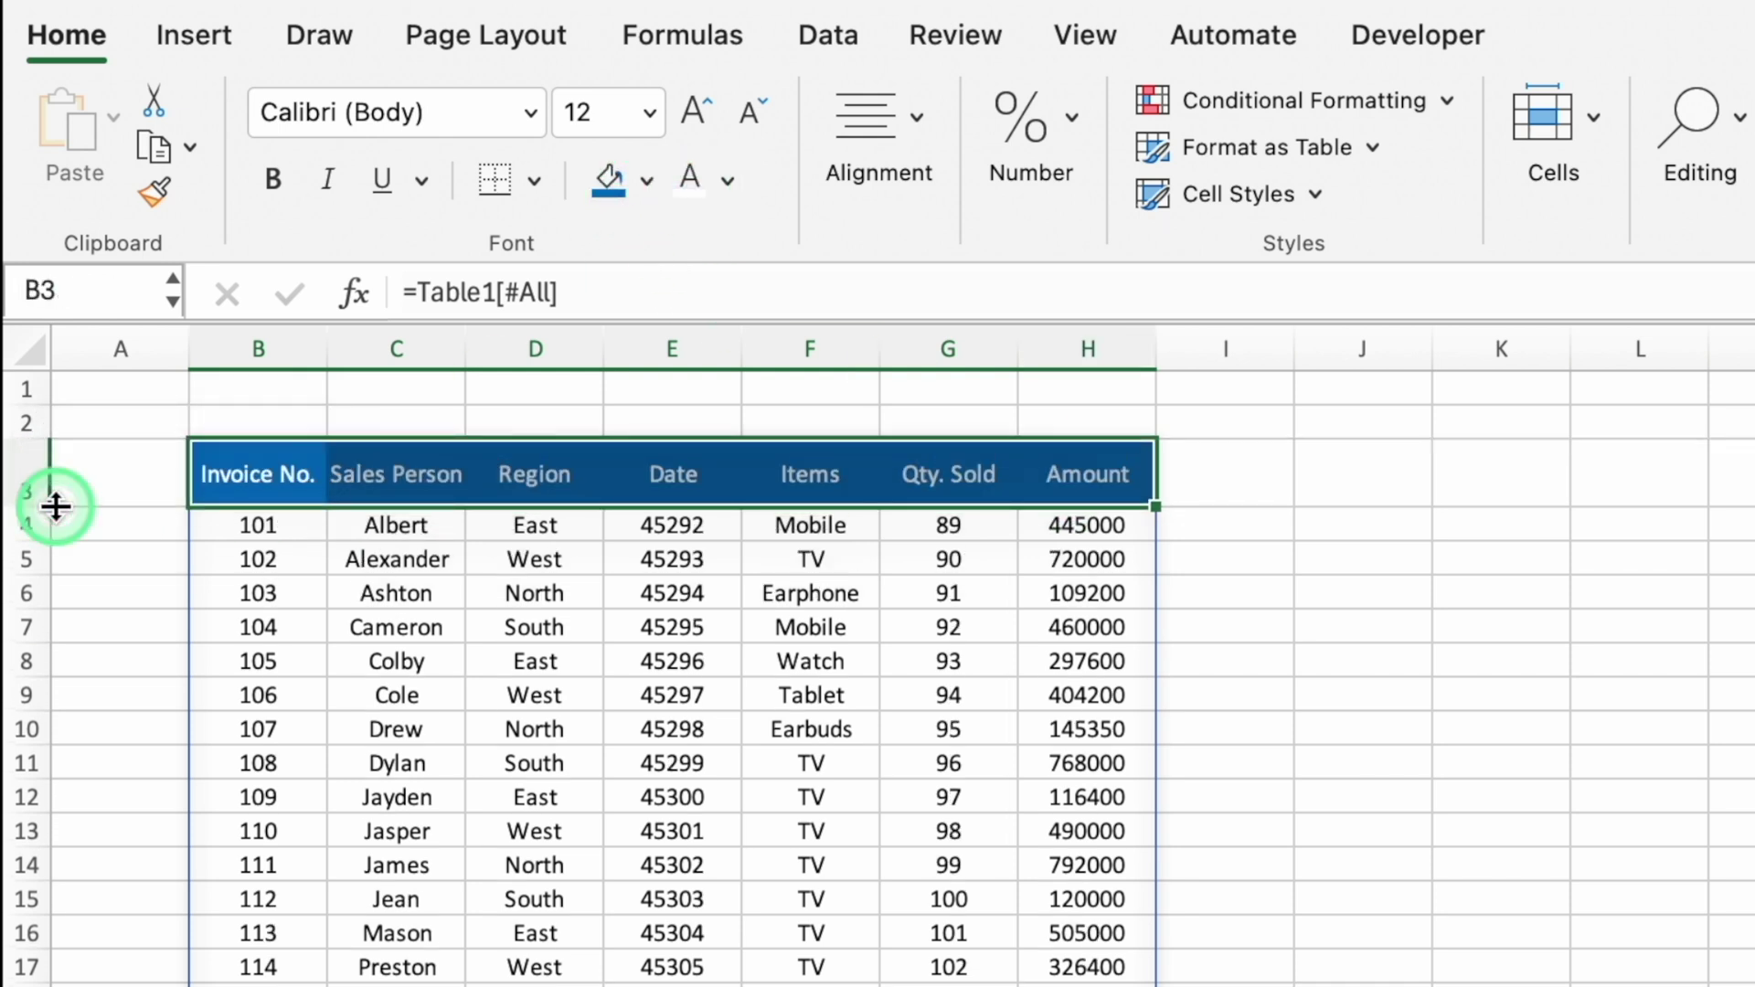
Step: Add All Borders to the table and widen column C to fit Sales Person
click(293, 525)
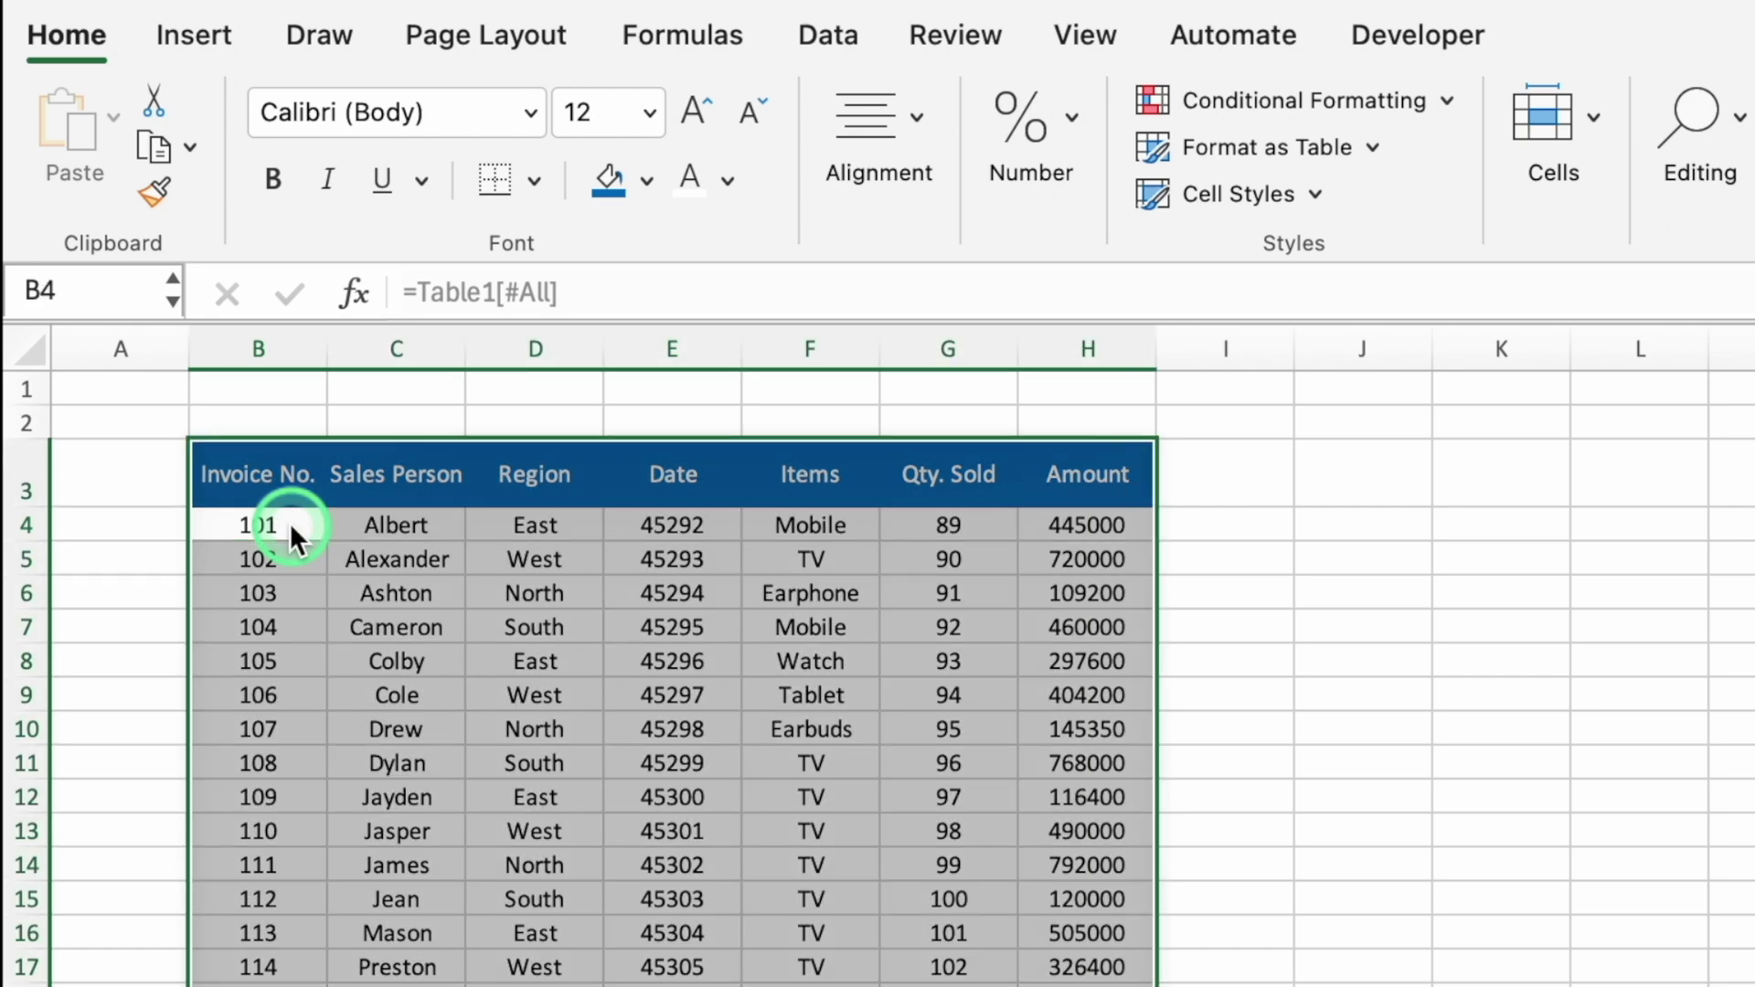
click(534, 178)
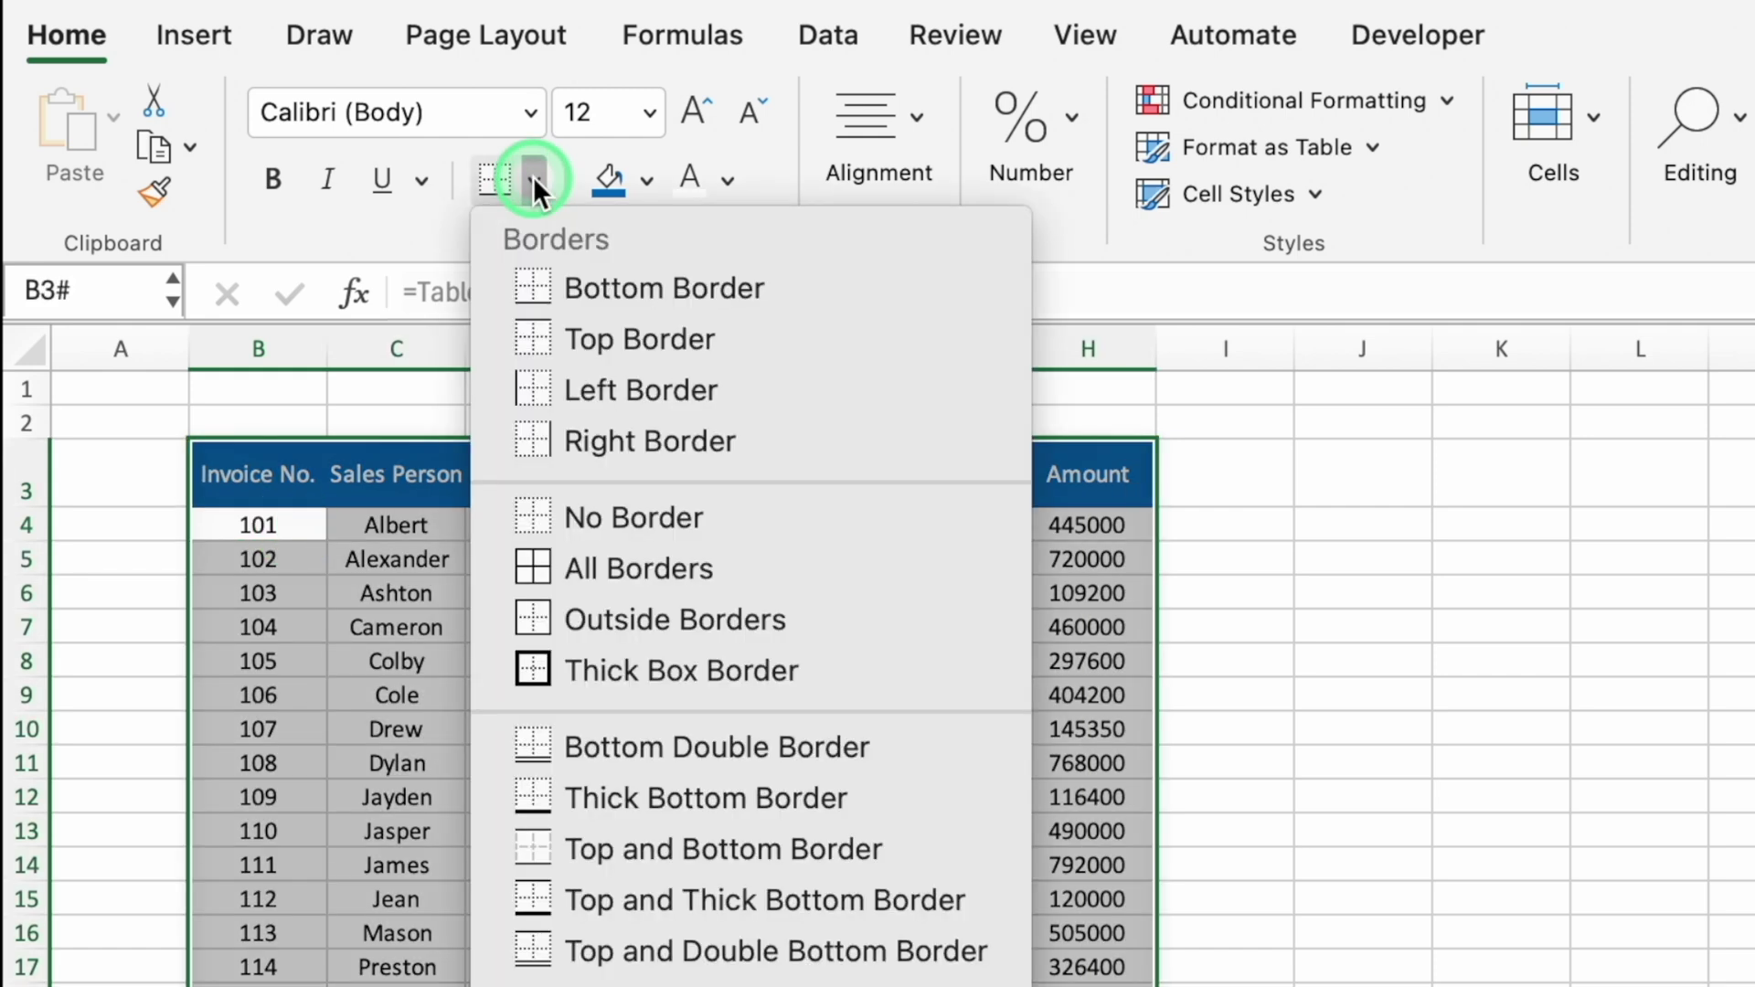
click(665, 559)
click(1226, 451)
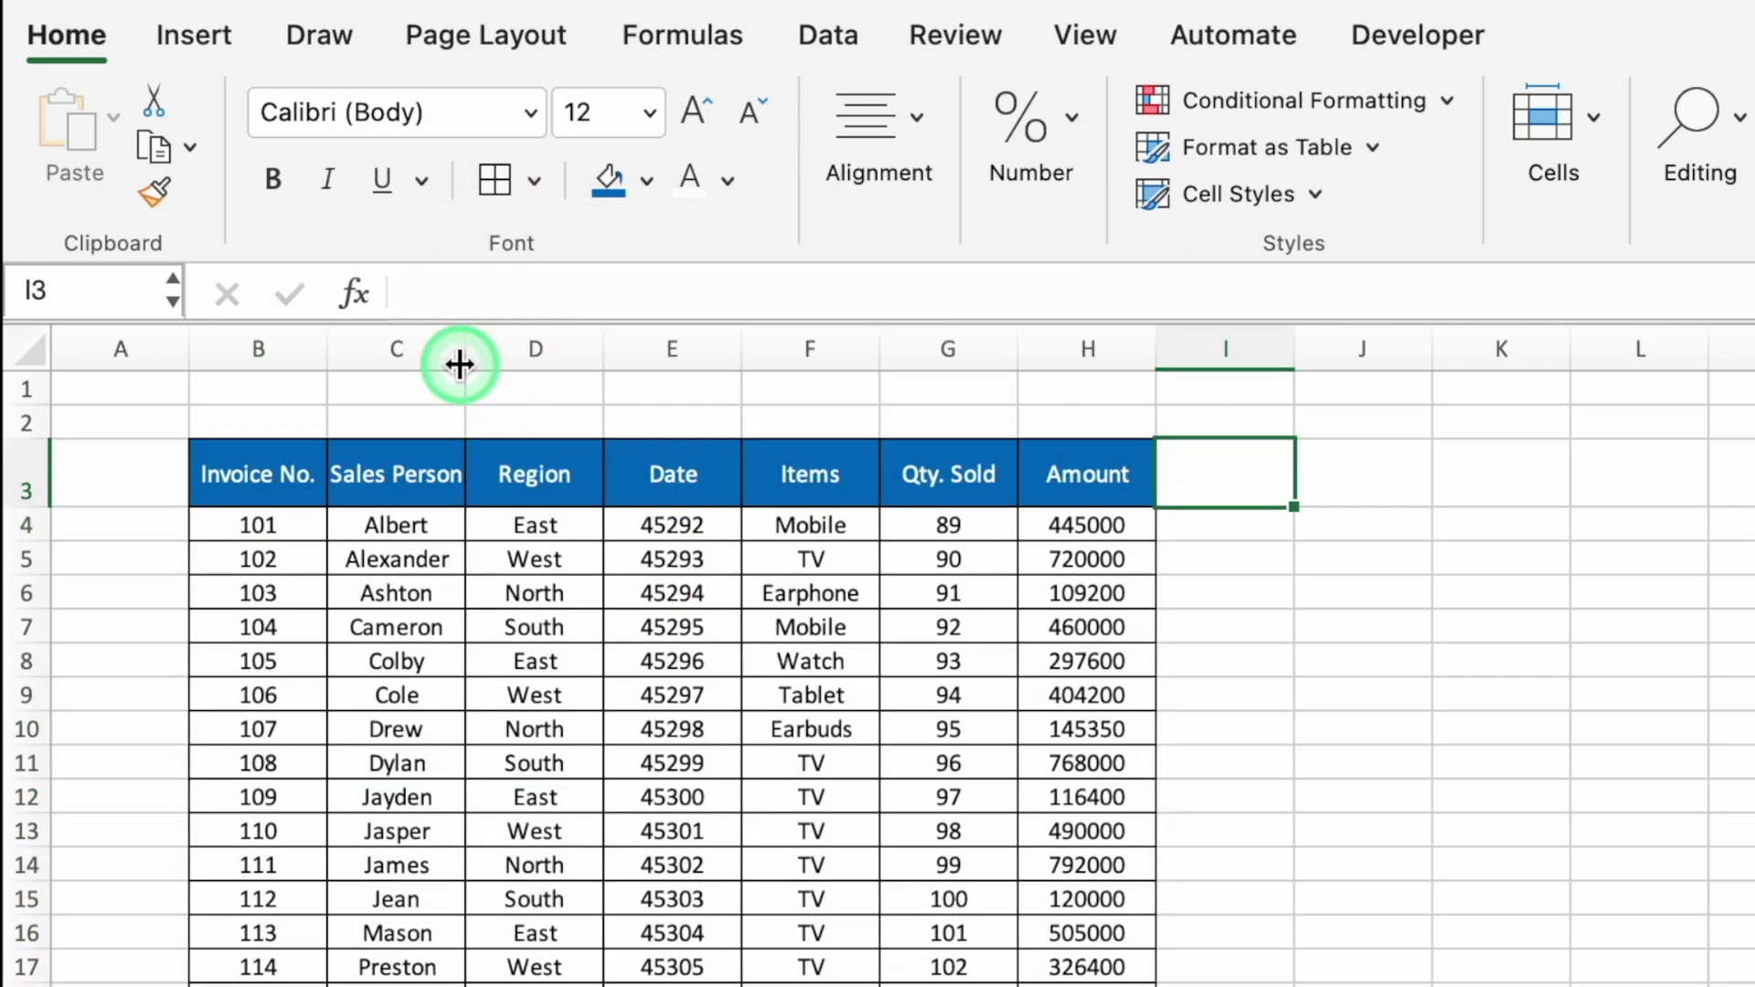
drag(465, 354, 542, 357)
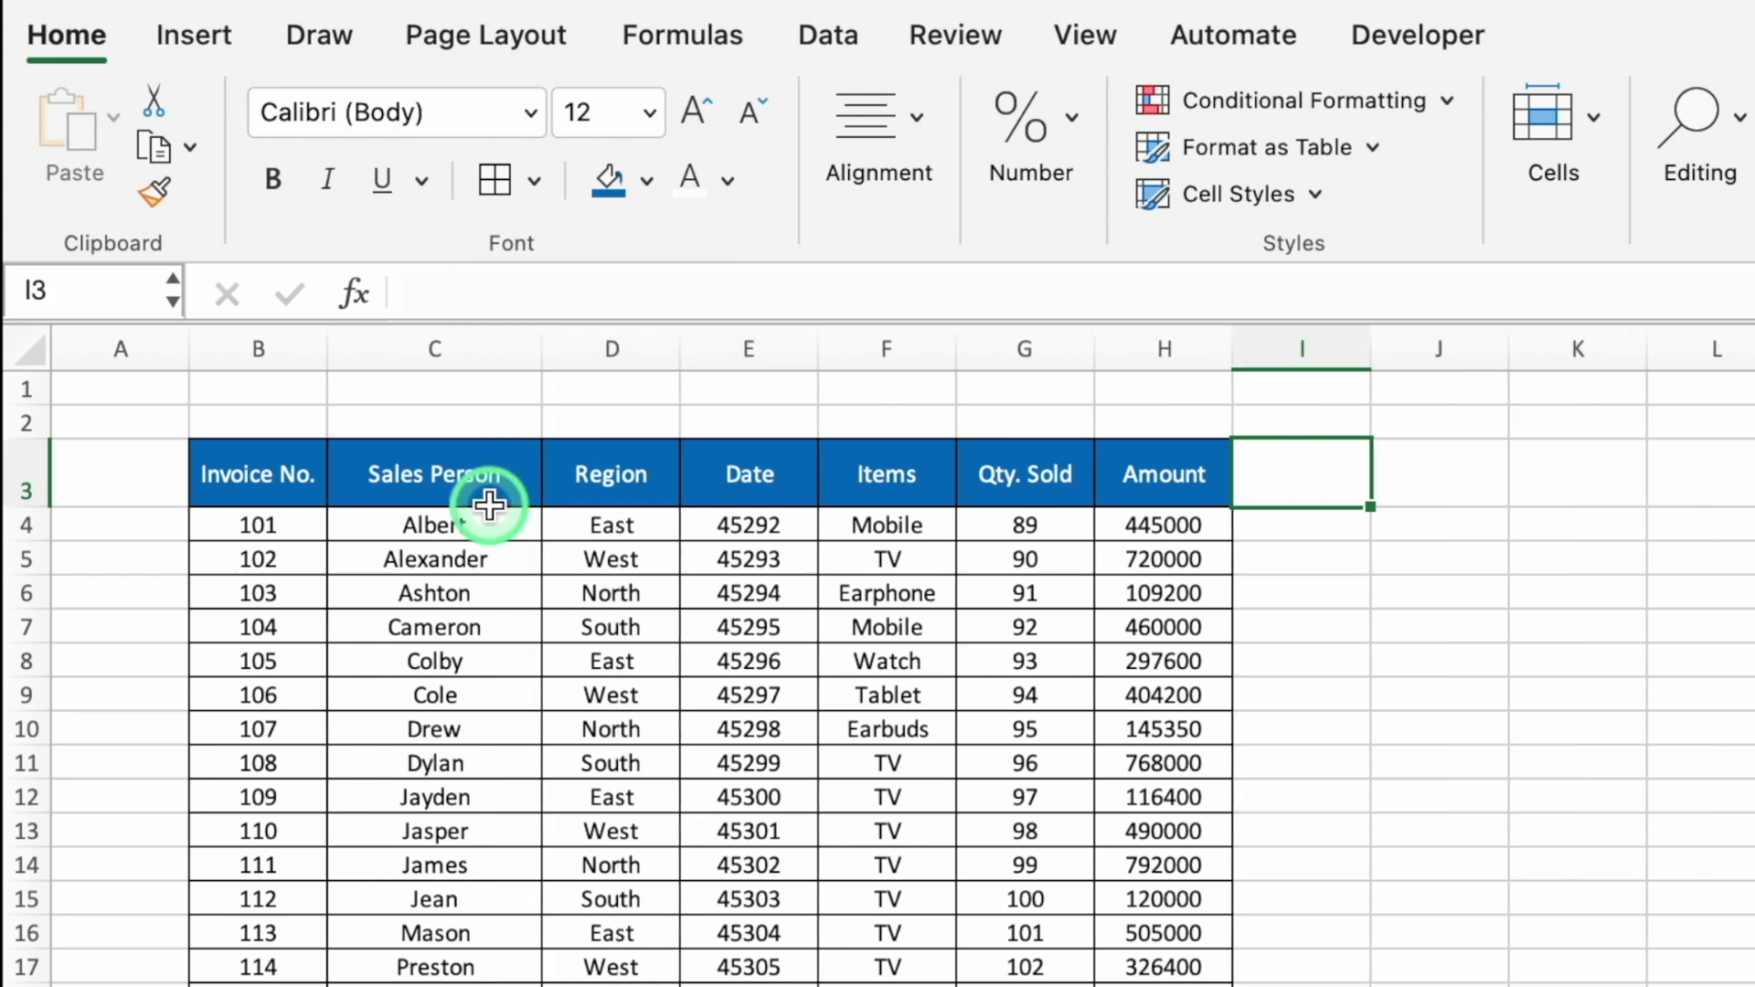
click(487, 470)
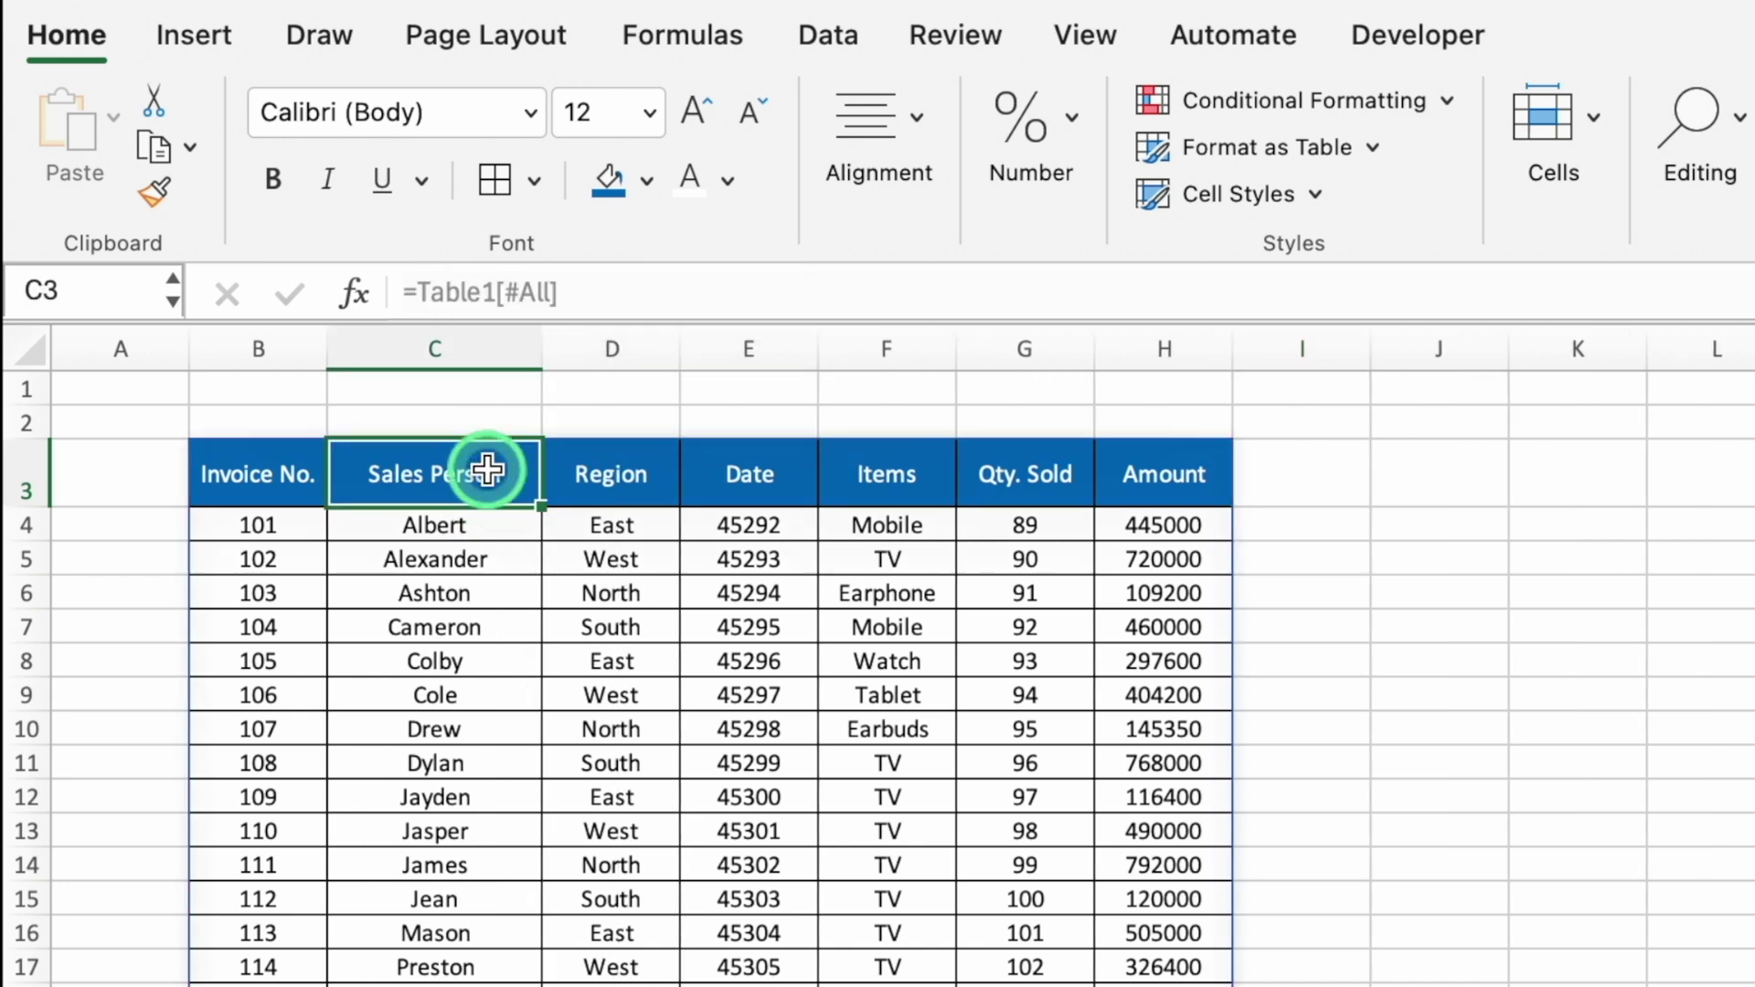
Step: Filter the Sales Person column to Albert only, showing invoices 101 through 252
key(ctrl+shift+Down)
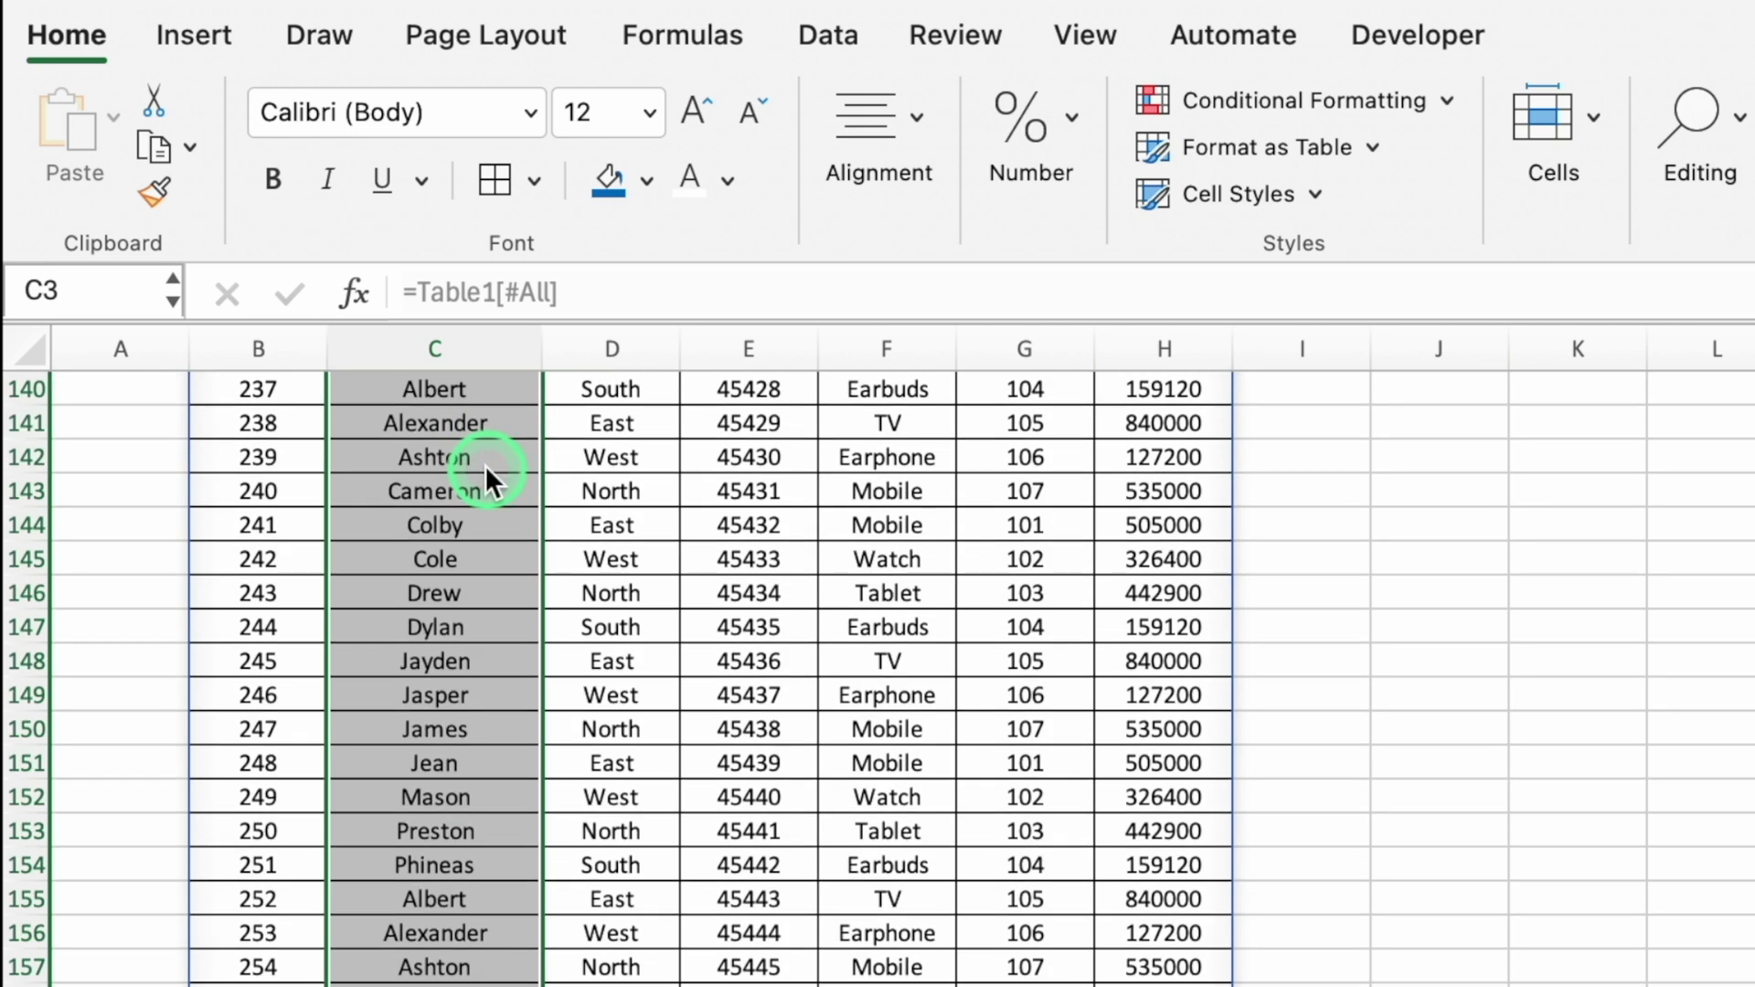
scroll(538, 501, up, 15)
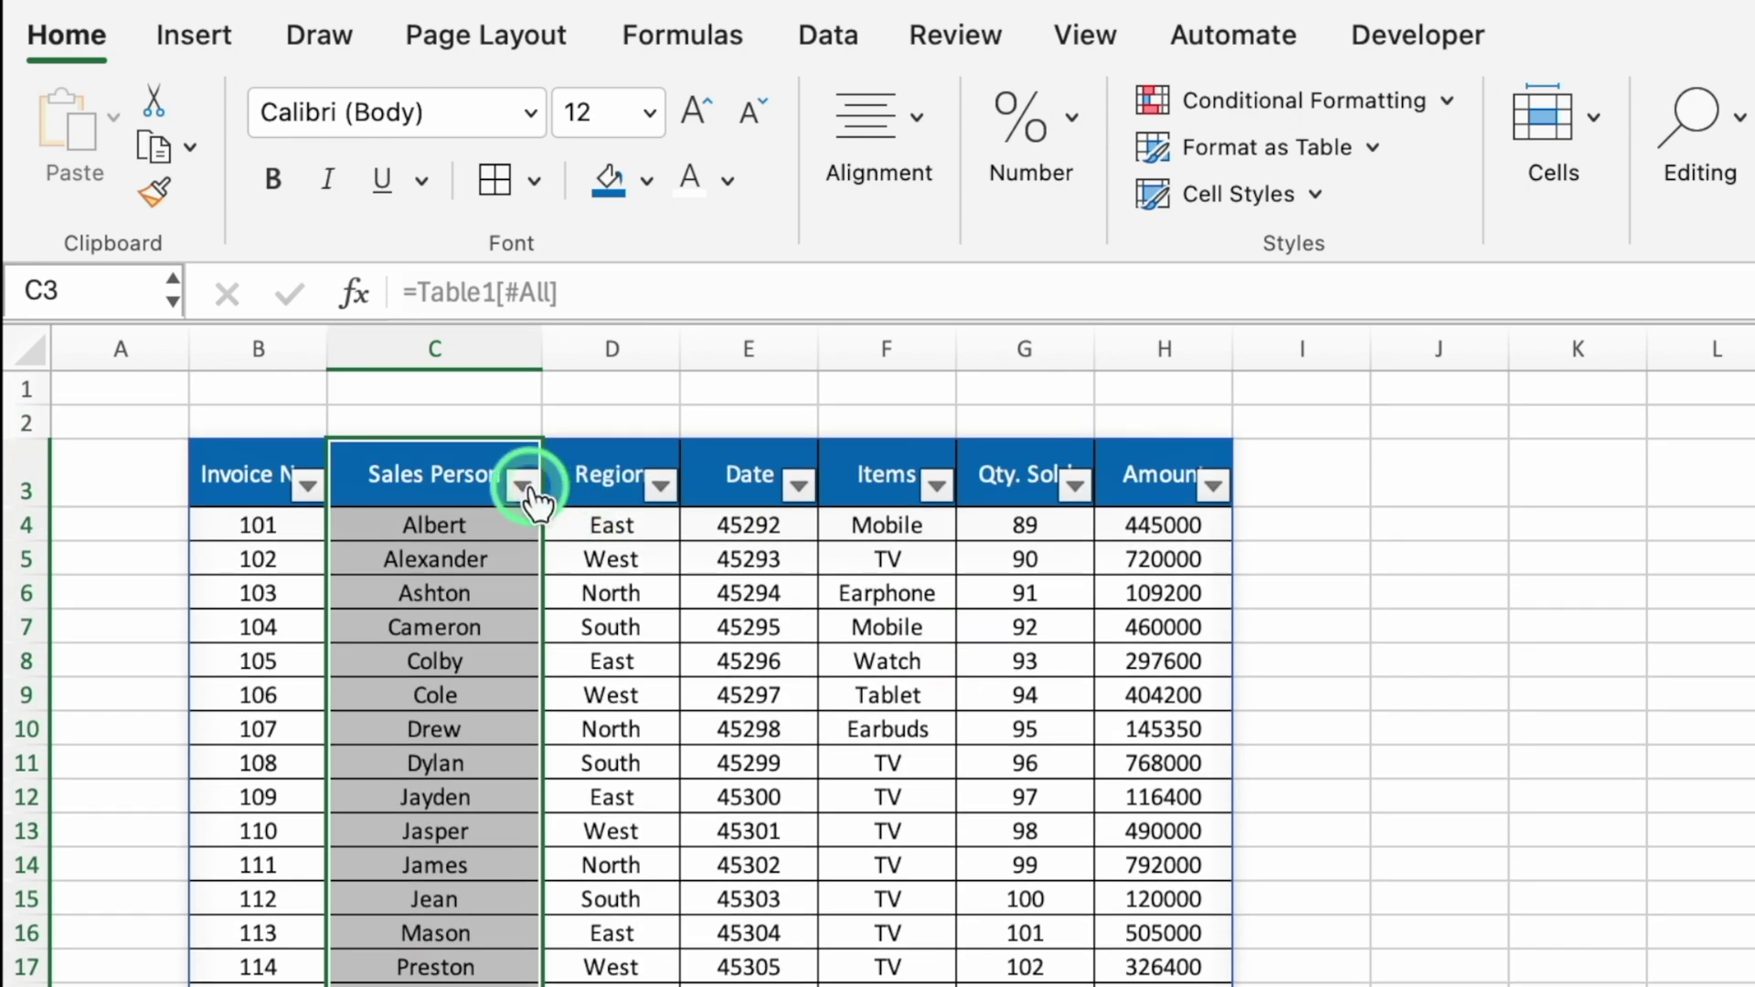
click(524, 486)
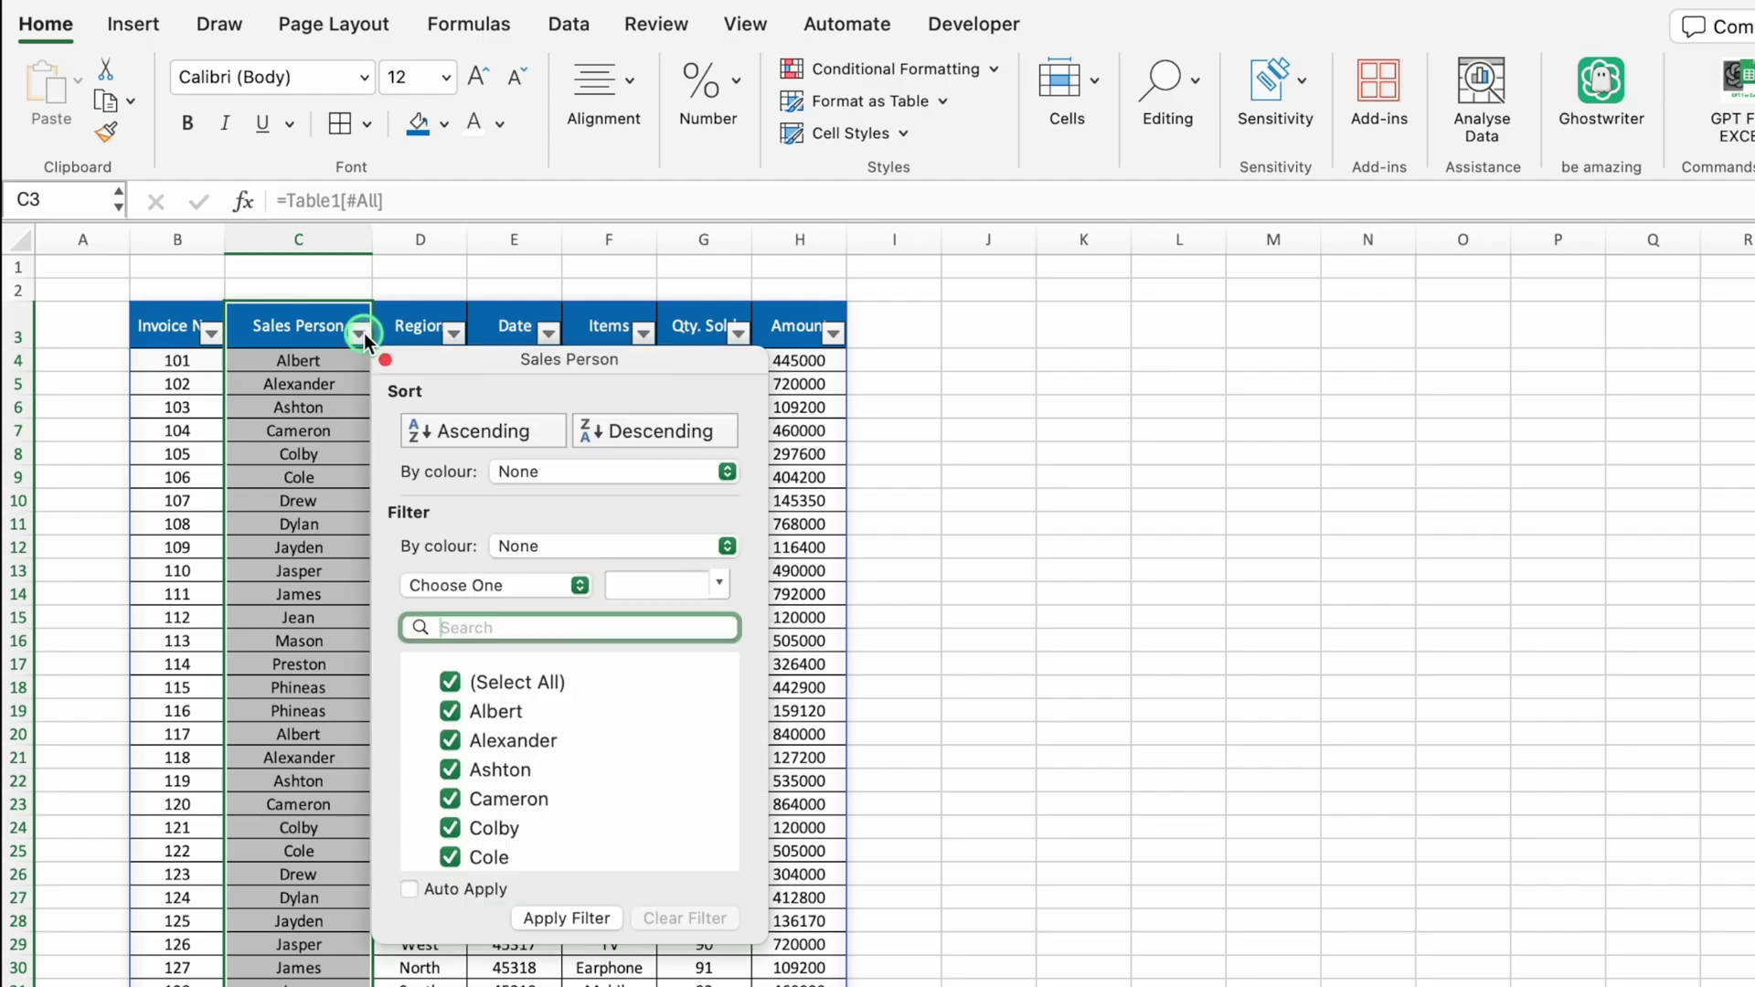
click(454, 686)
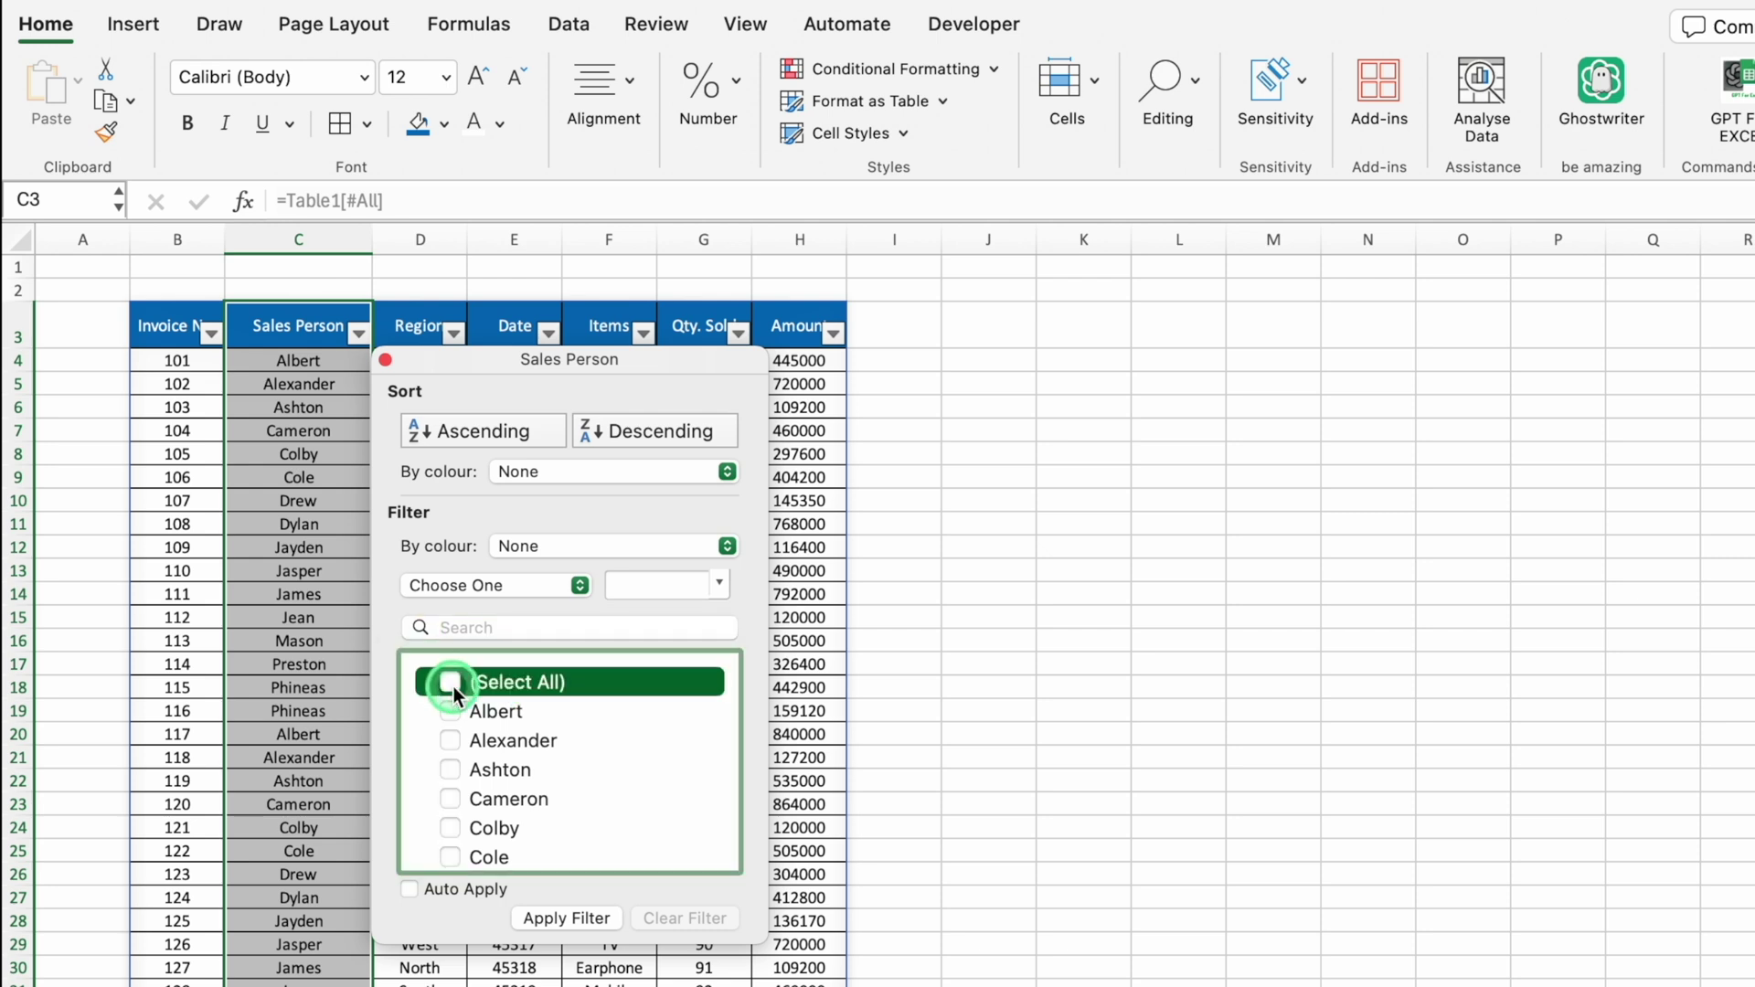
click(450, 713)
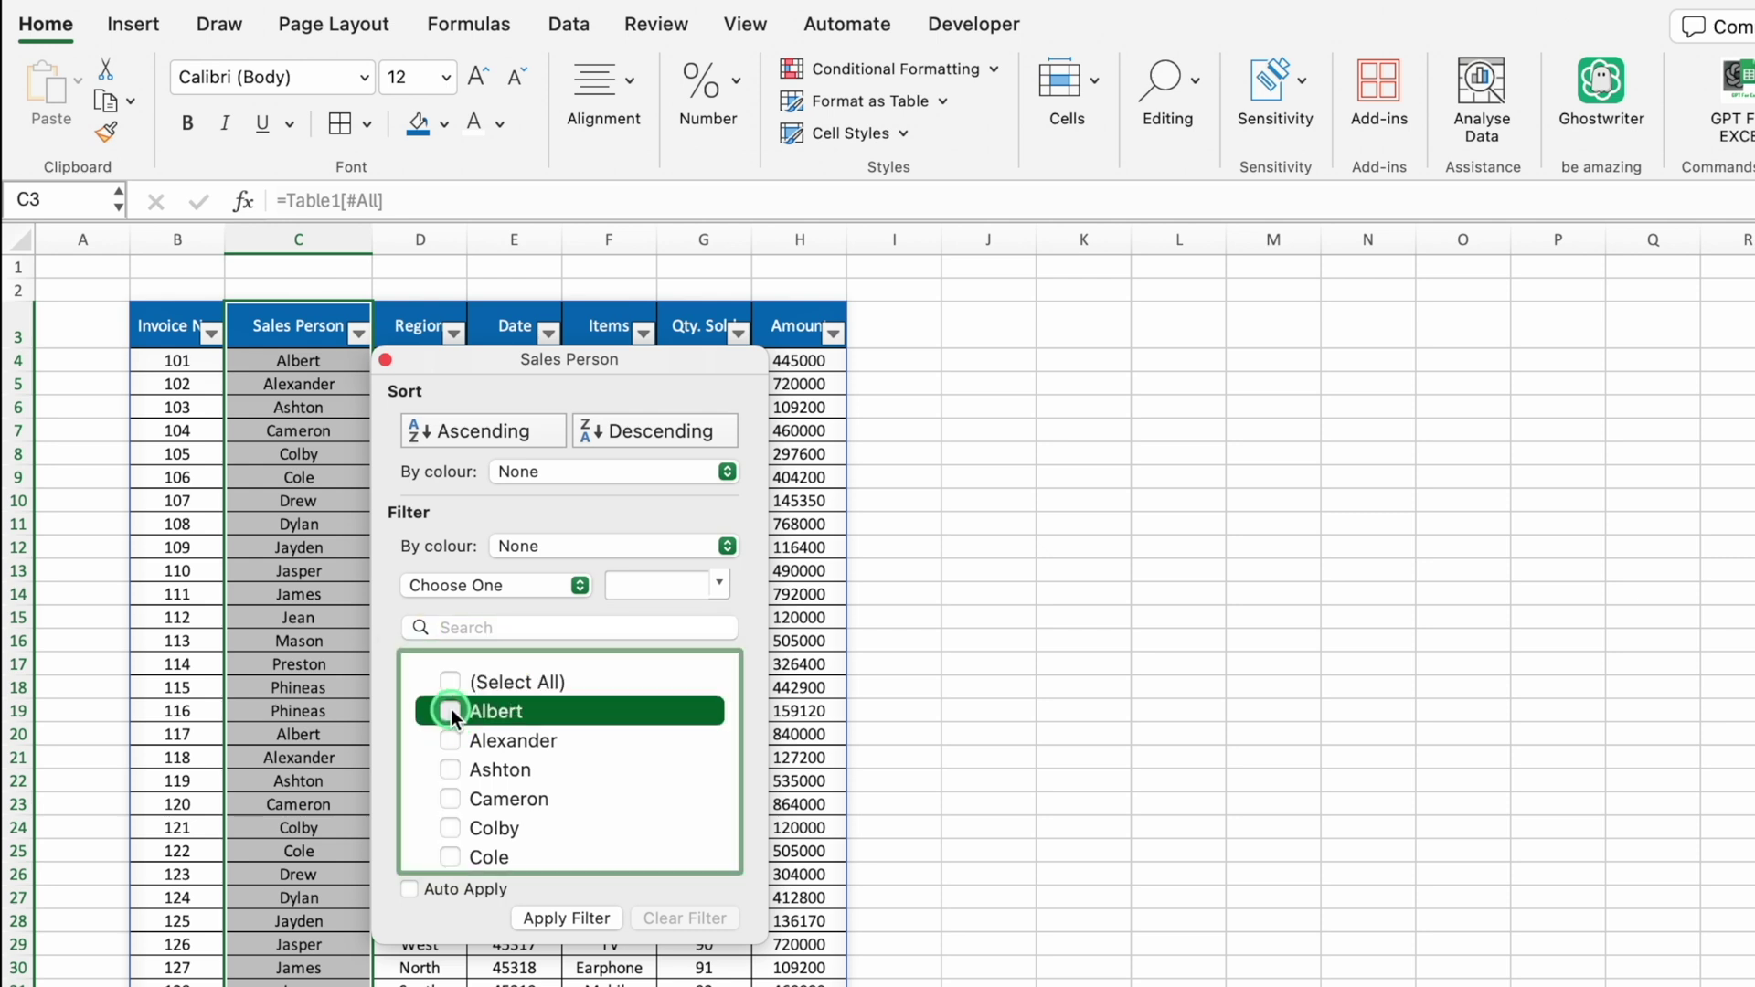
click(588, 919)
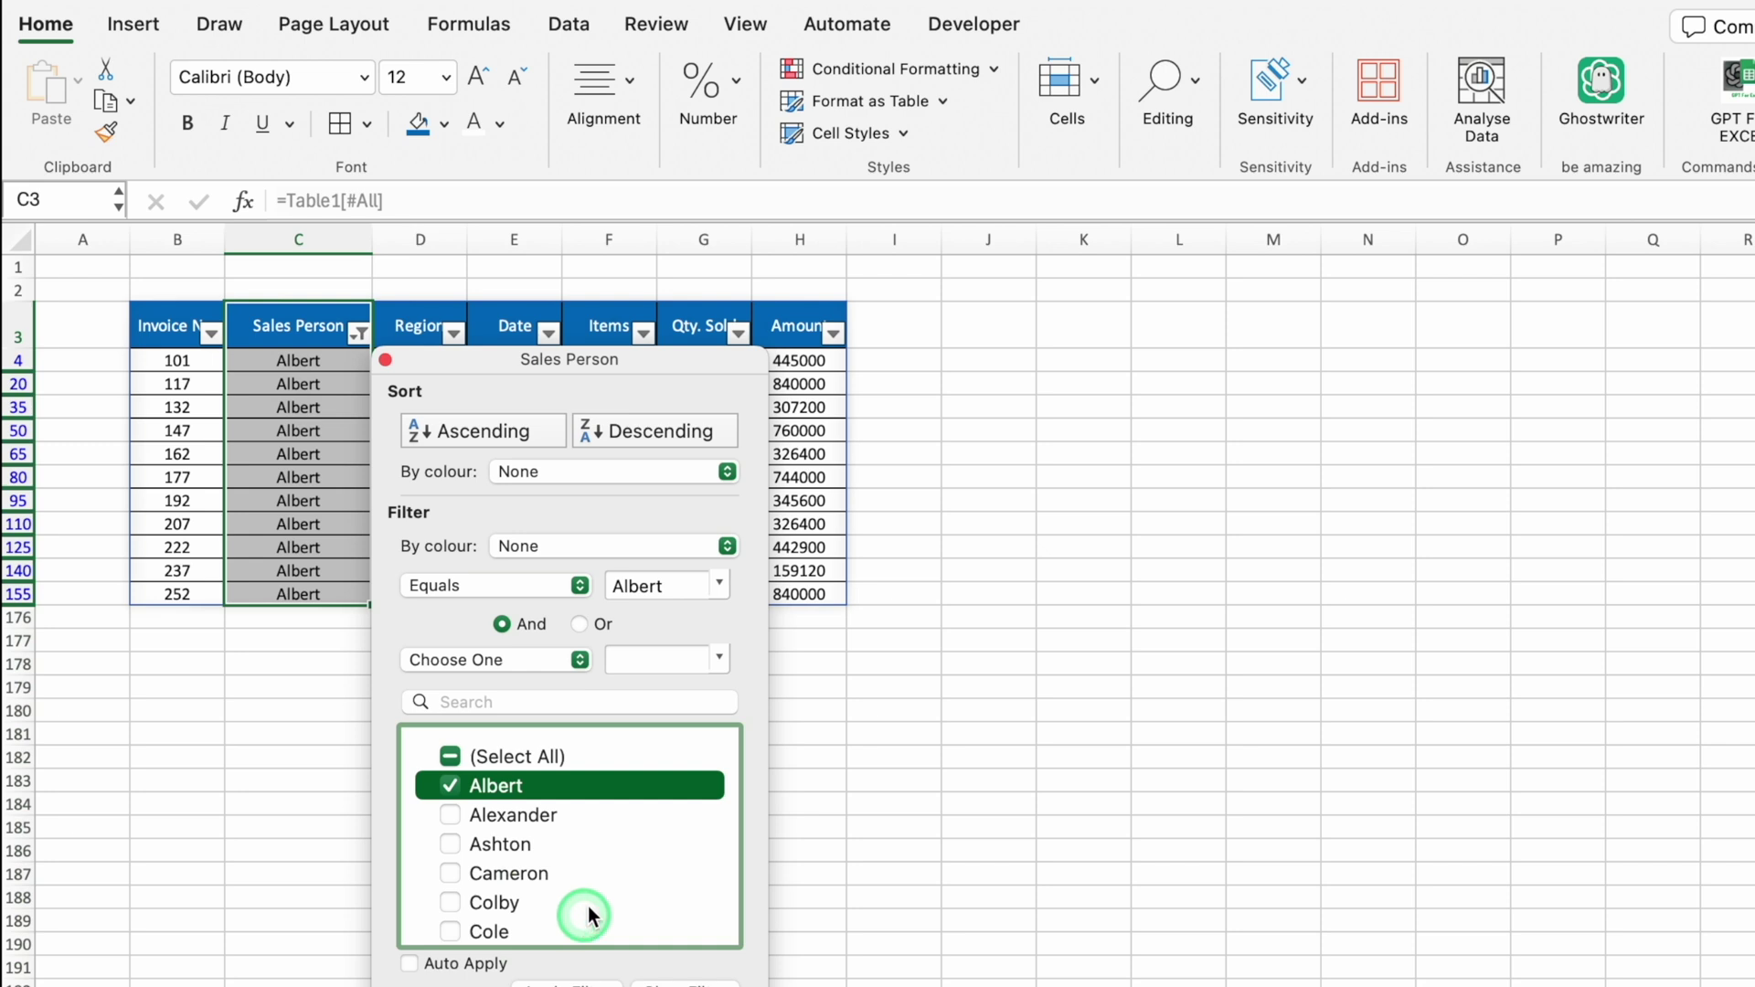
click(385, 360)
click(989, 477)
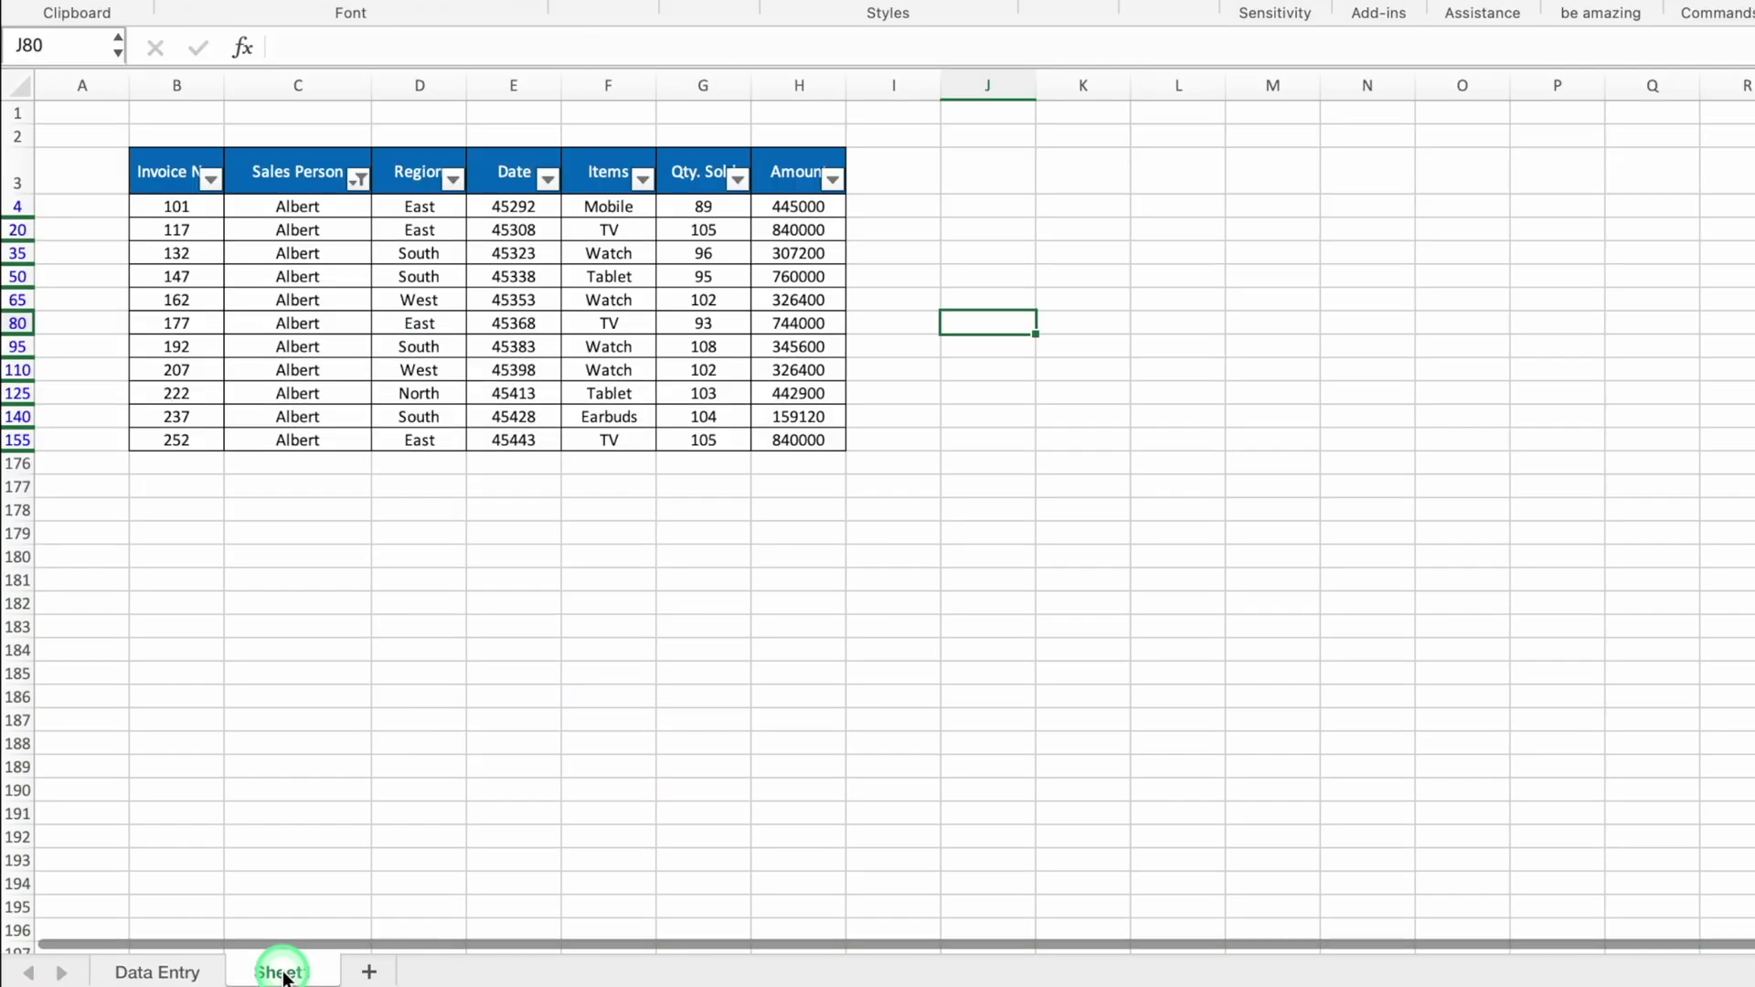
Step: Name the sheet Albert, then copy it to the end of the workbook as Albert (2)
text(Albert)
click(638, 799)
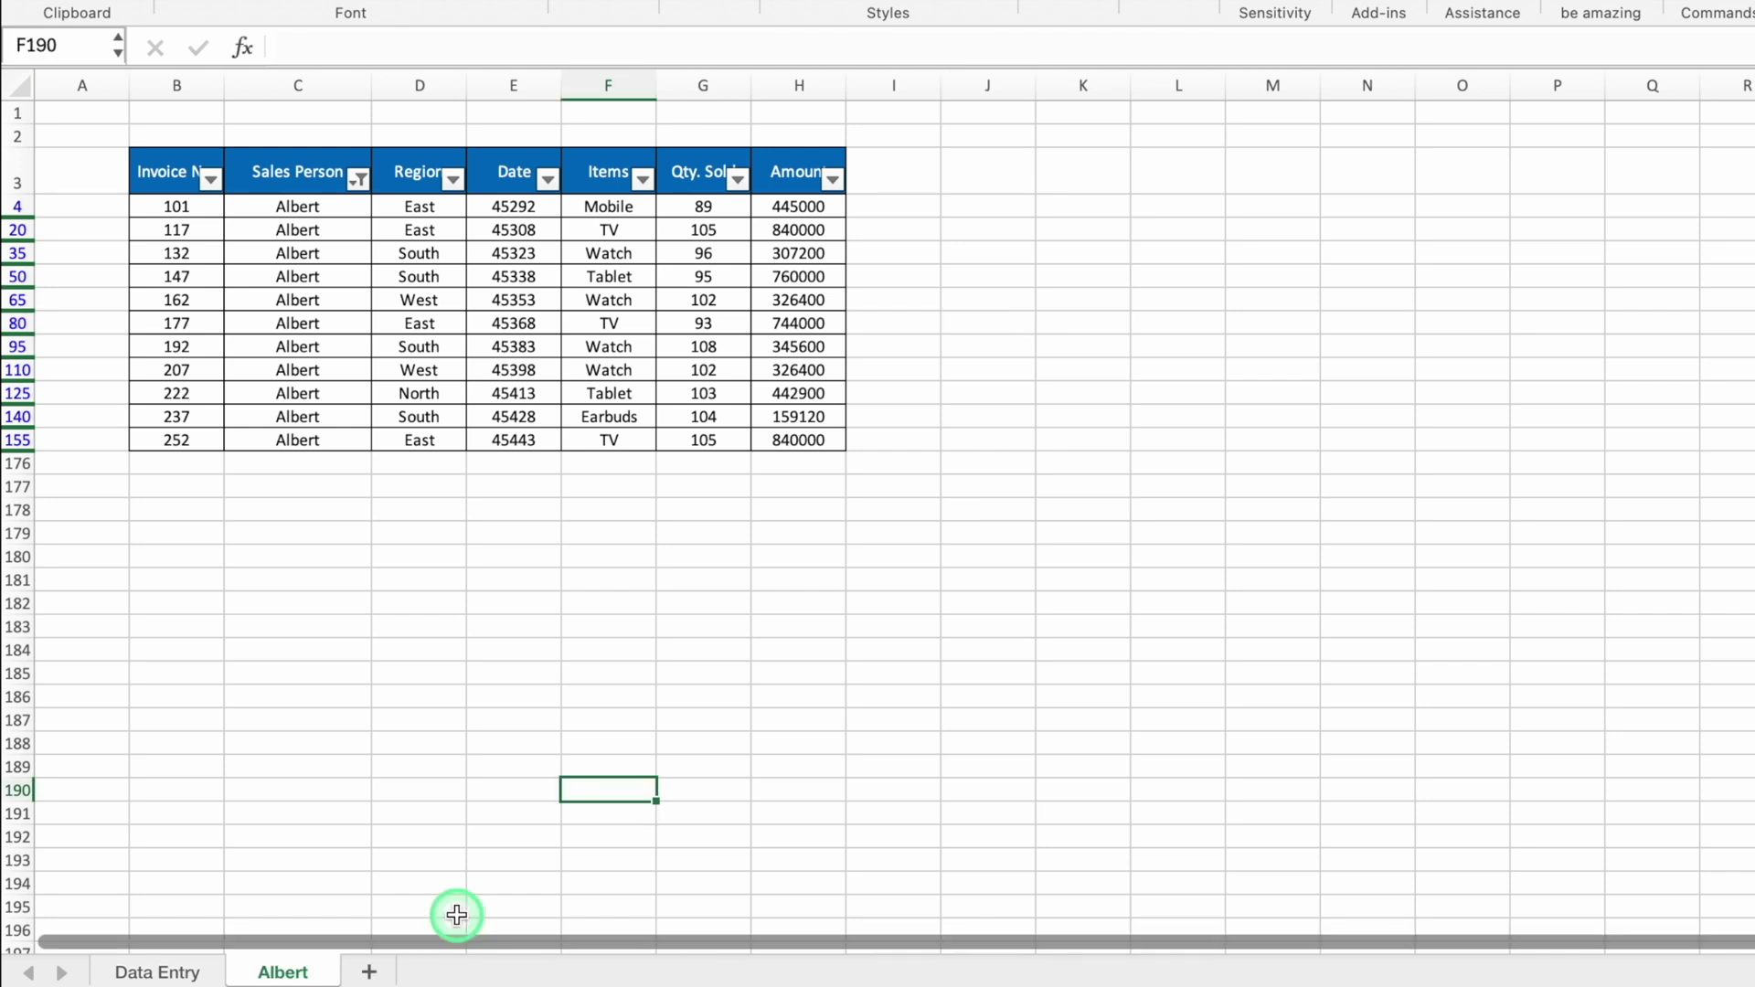
right_click(287, 973)
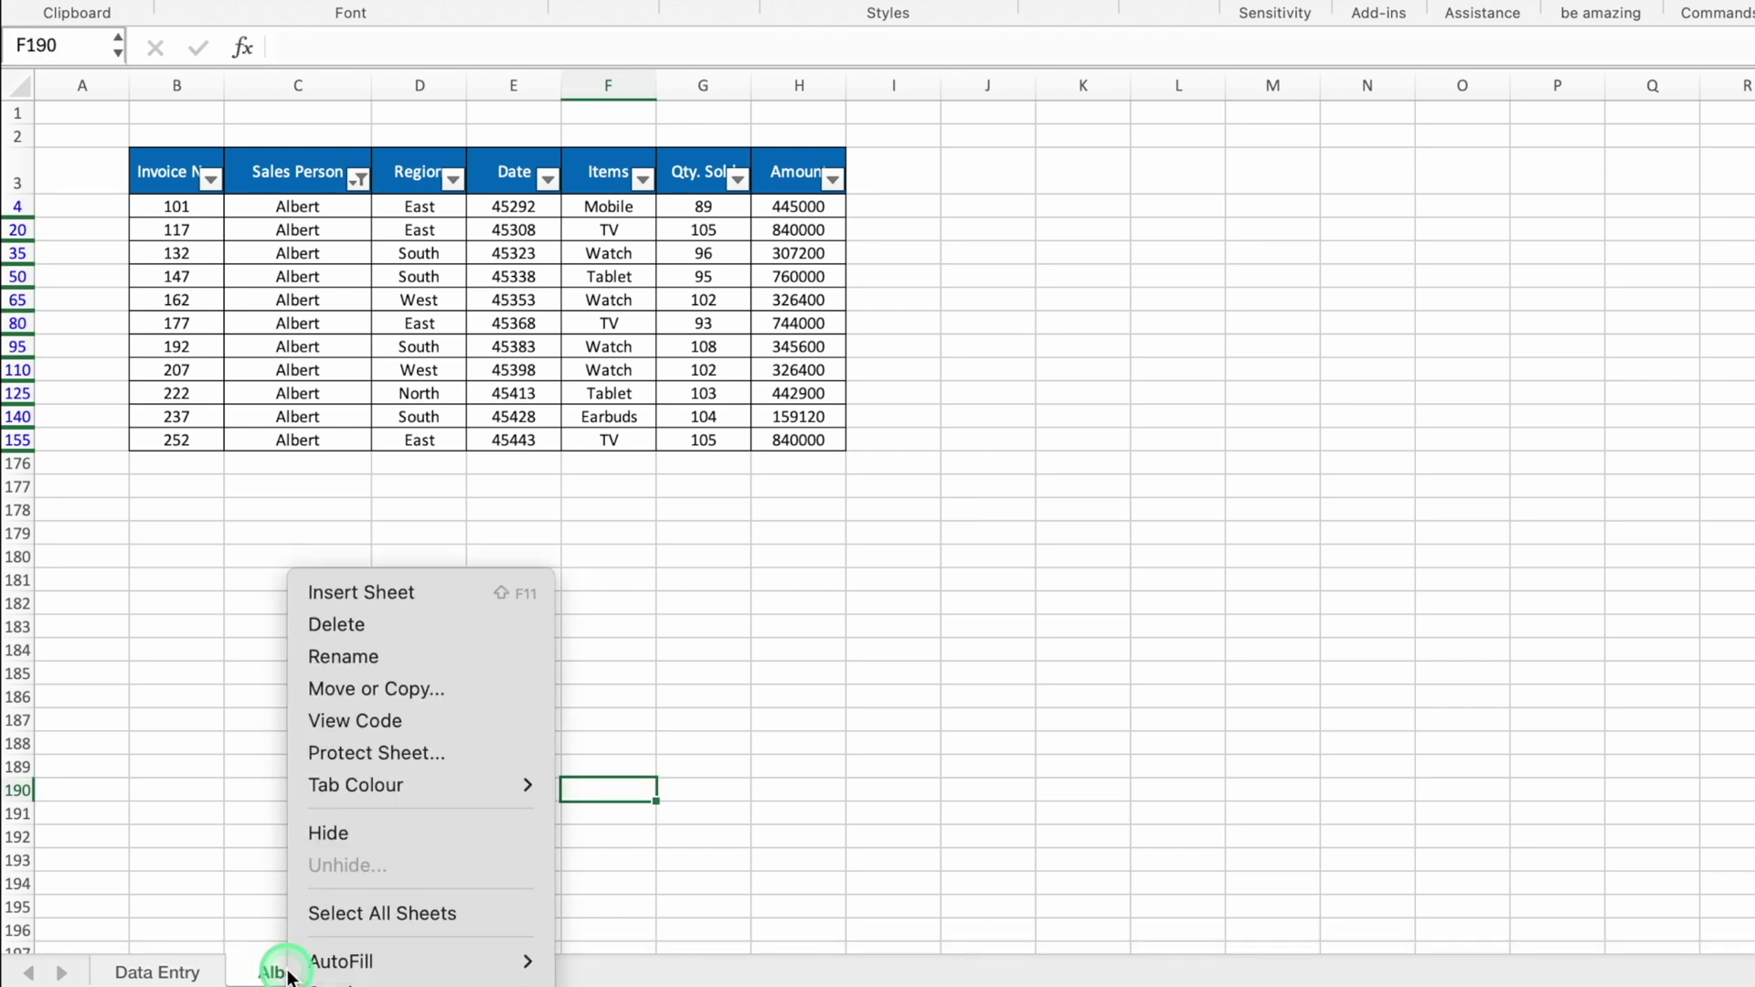
click(366, 690)
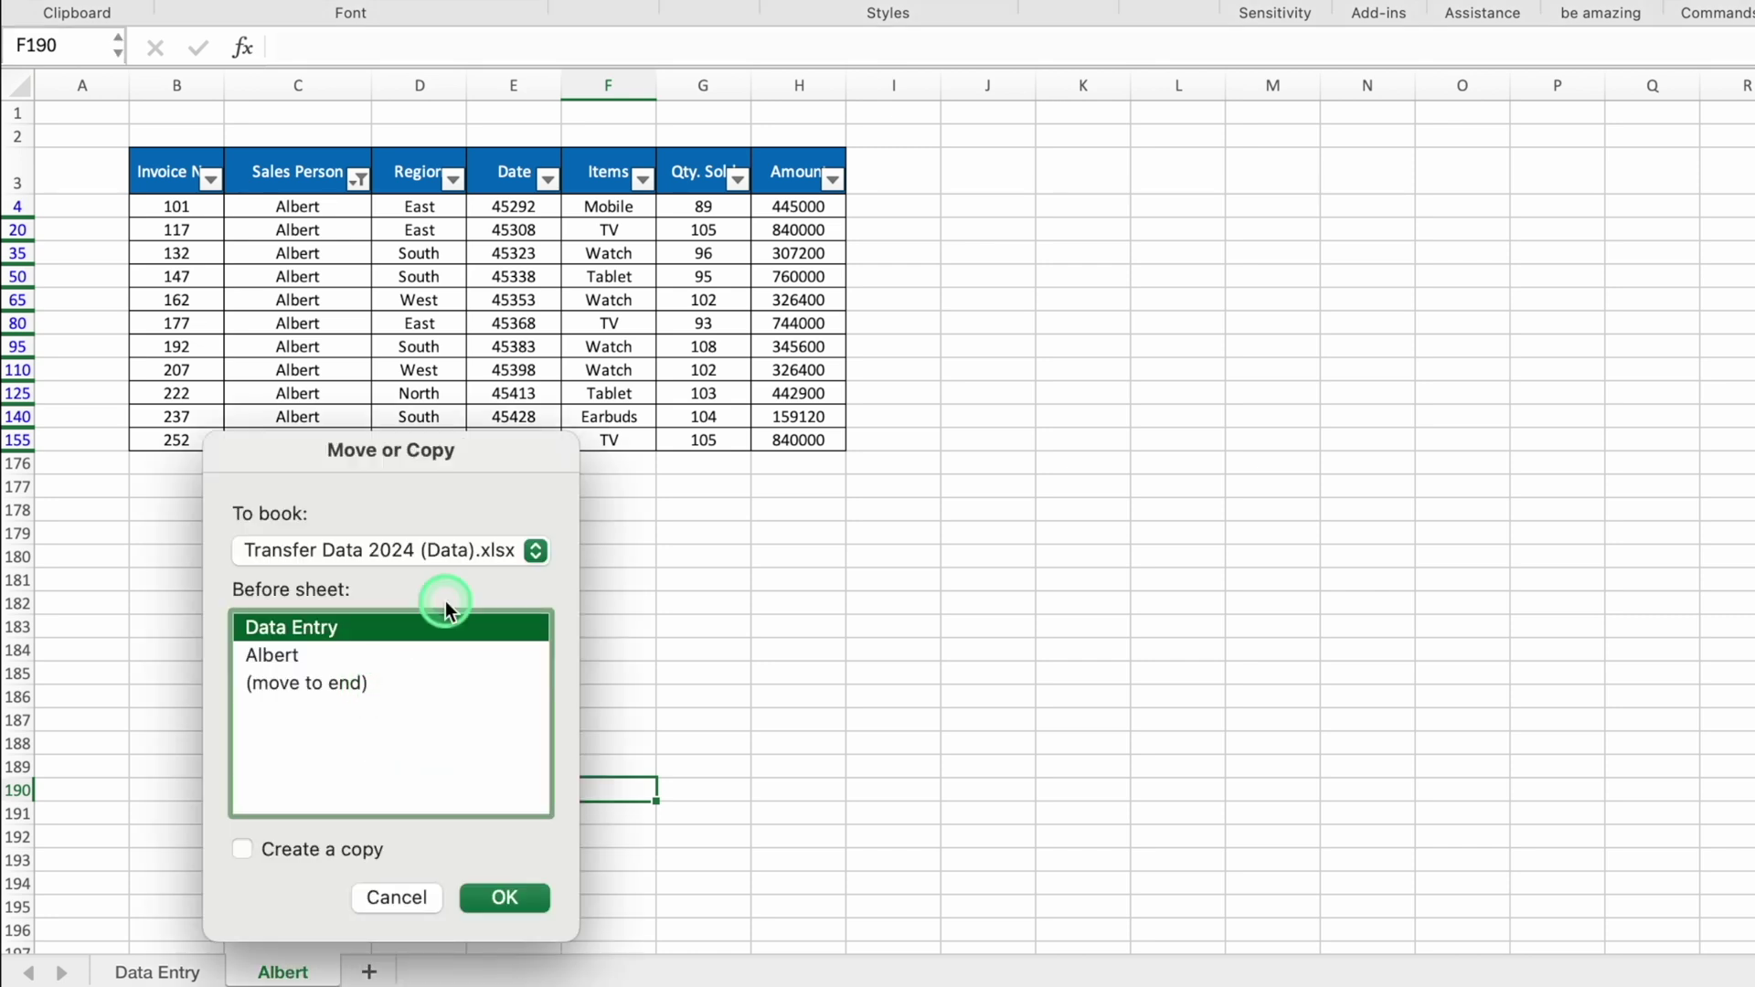
click(320, 681)
click(243, 850)
click(512, 898)
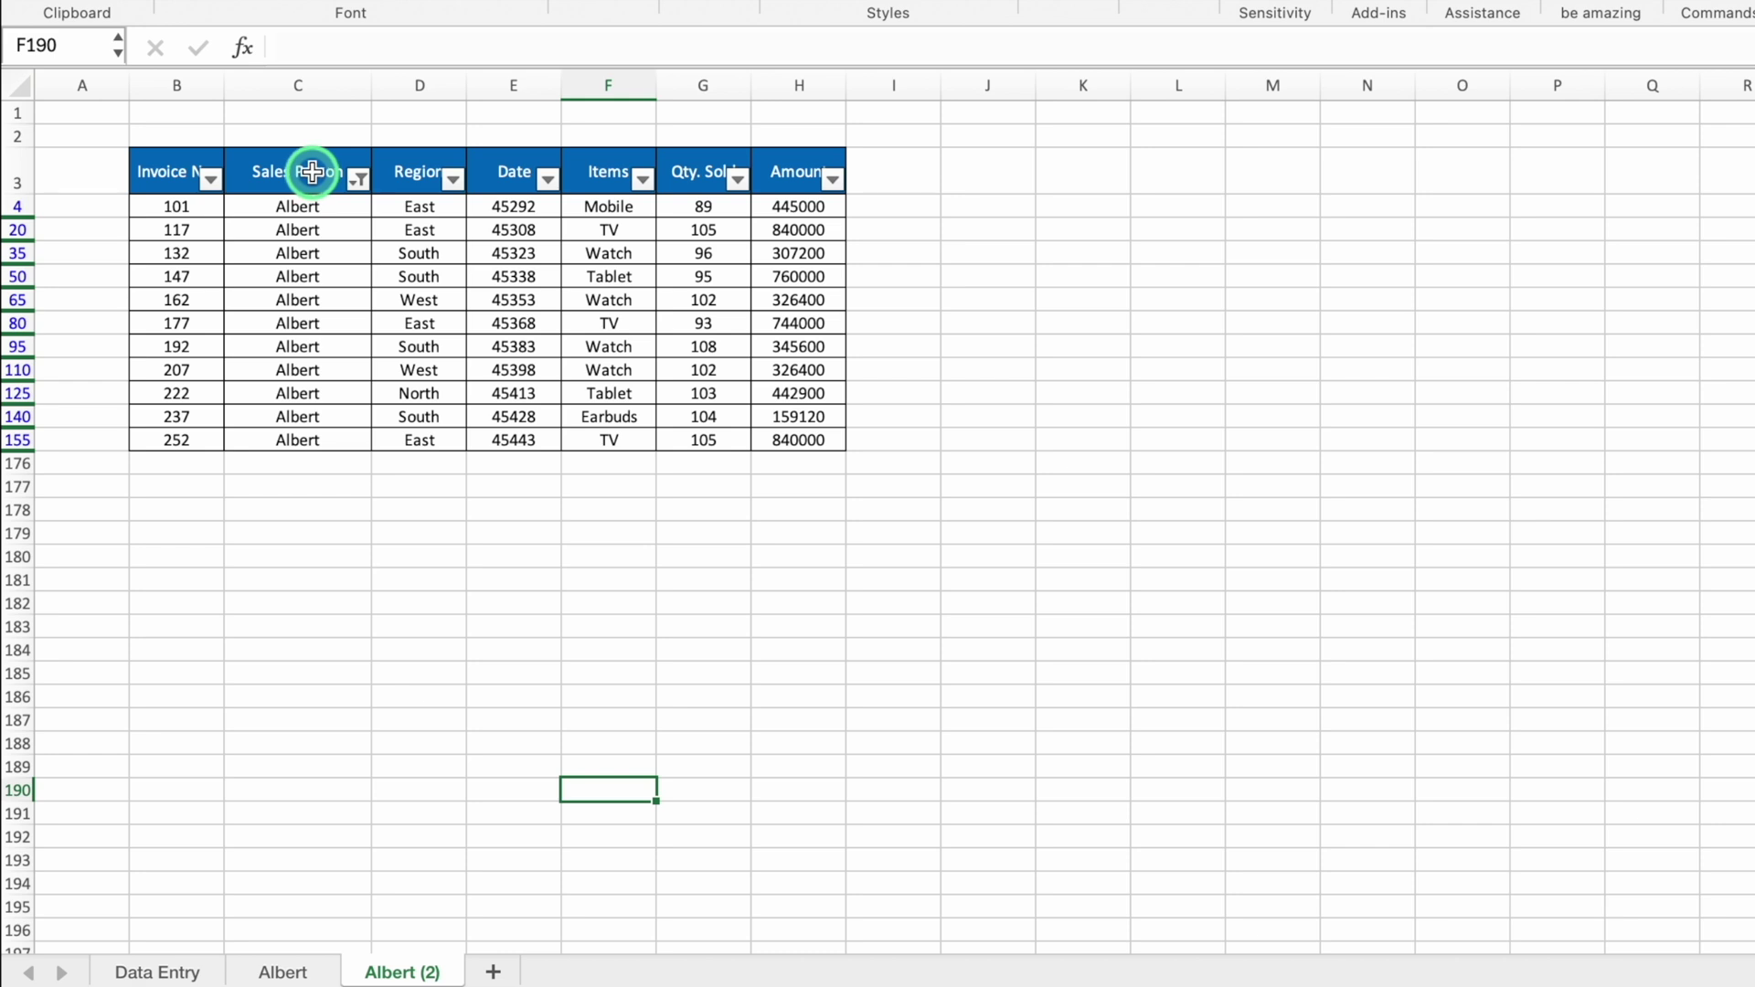
click(311, 173)
Step: Switch the Sales Person filter from Albert to Alexander and rename the copy Alexander
click(359, 180)
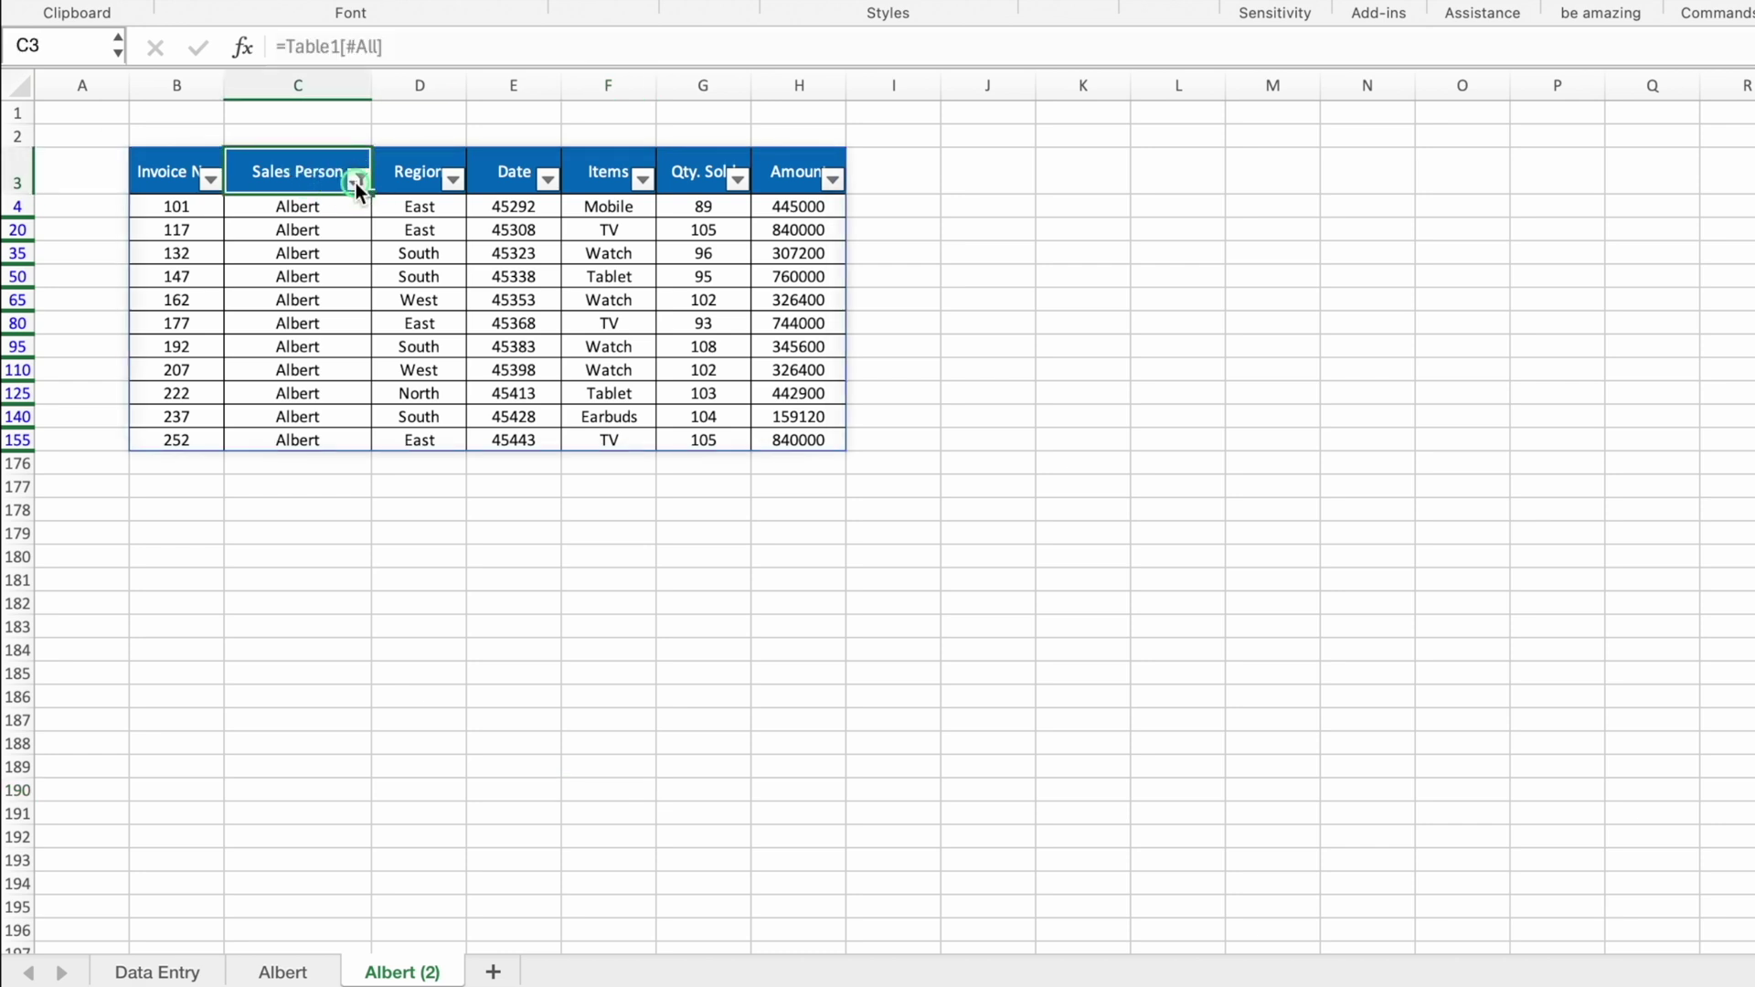
click(451, 632)
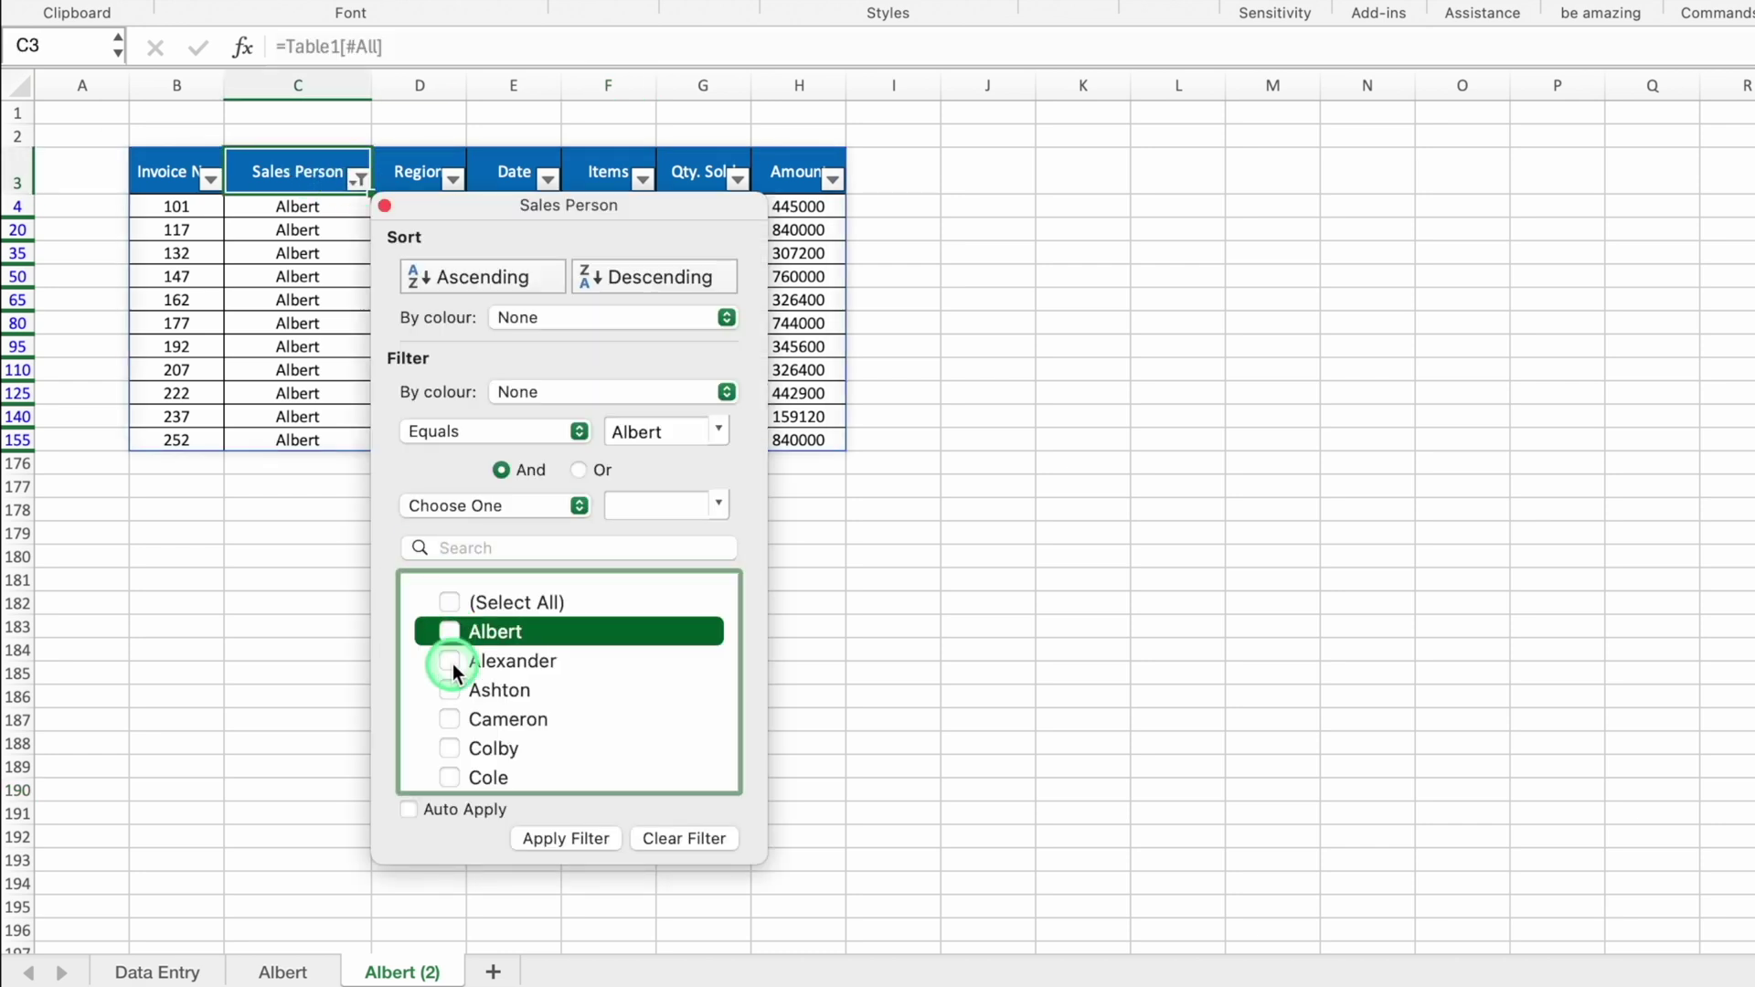
click(452, 659)
click(593, 839)
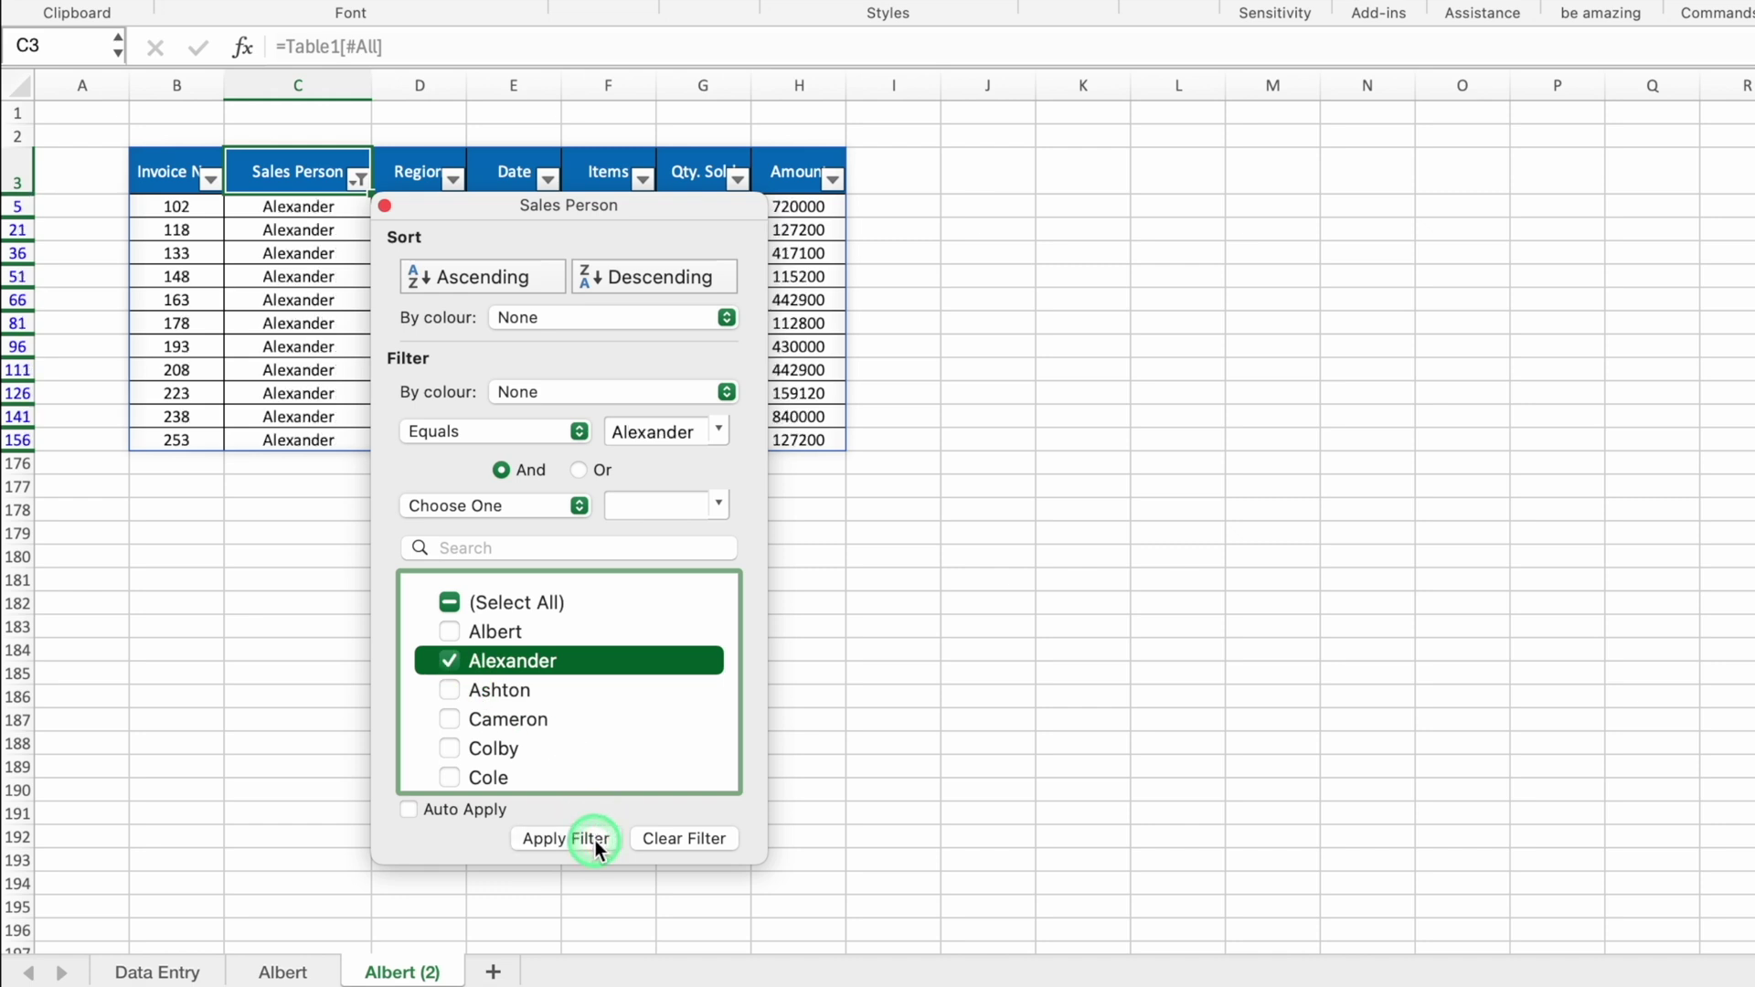
click(385, 205)
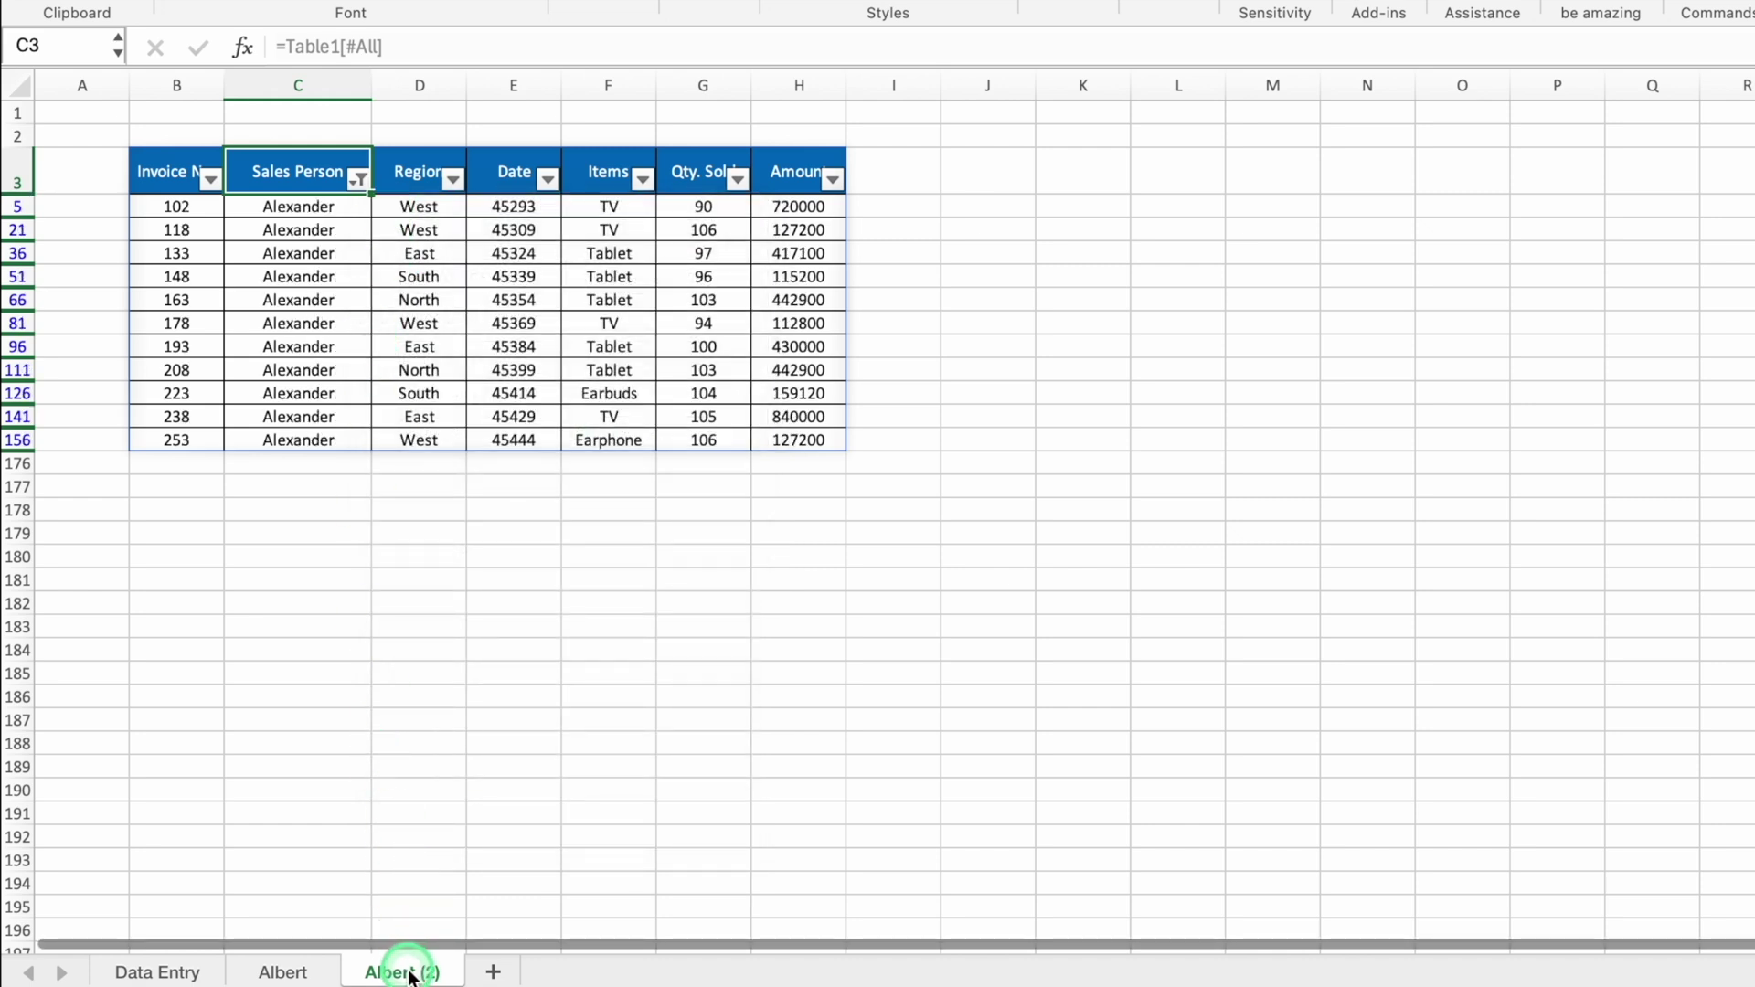
text(Alexander)
click(738, 713)
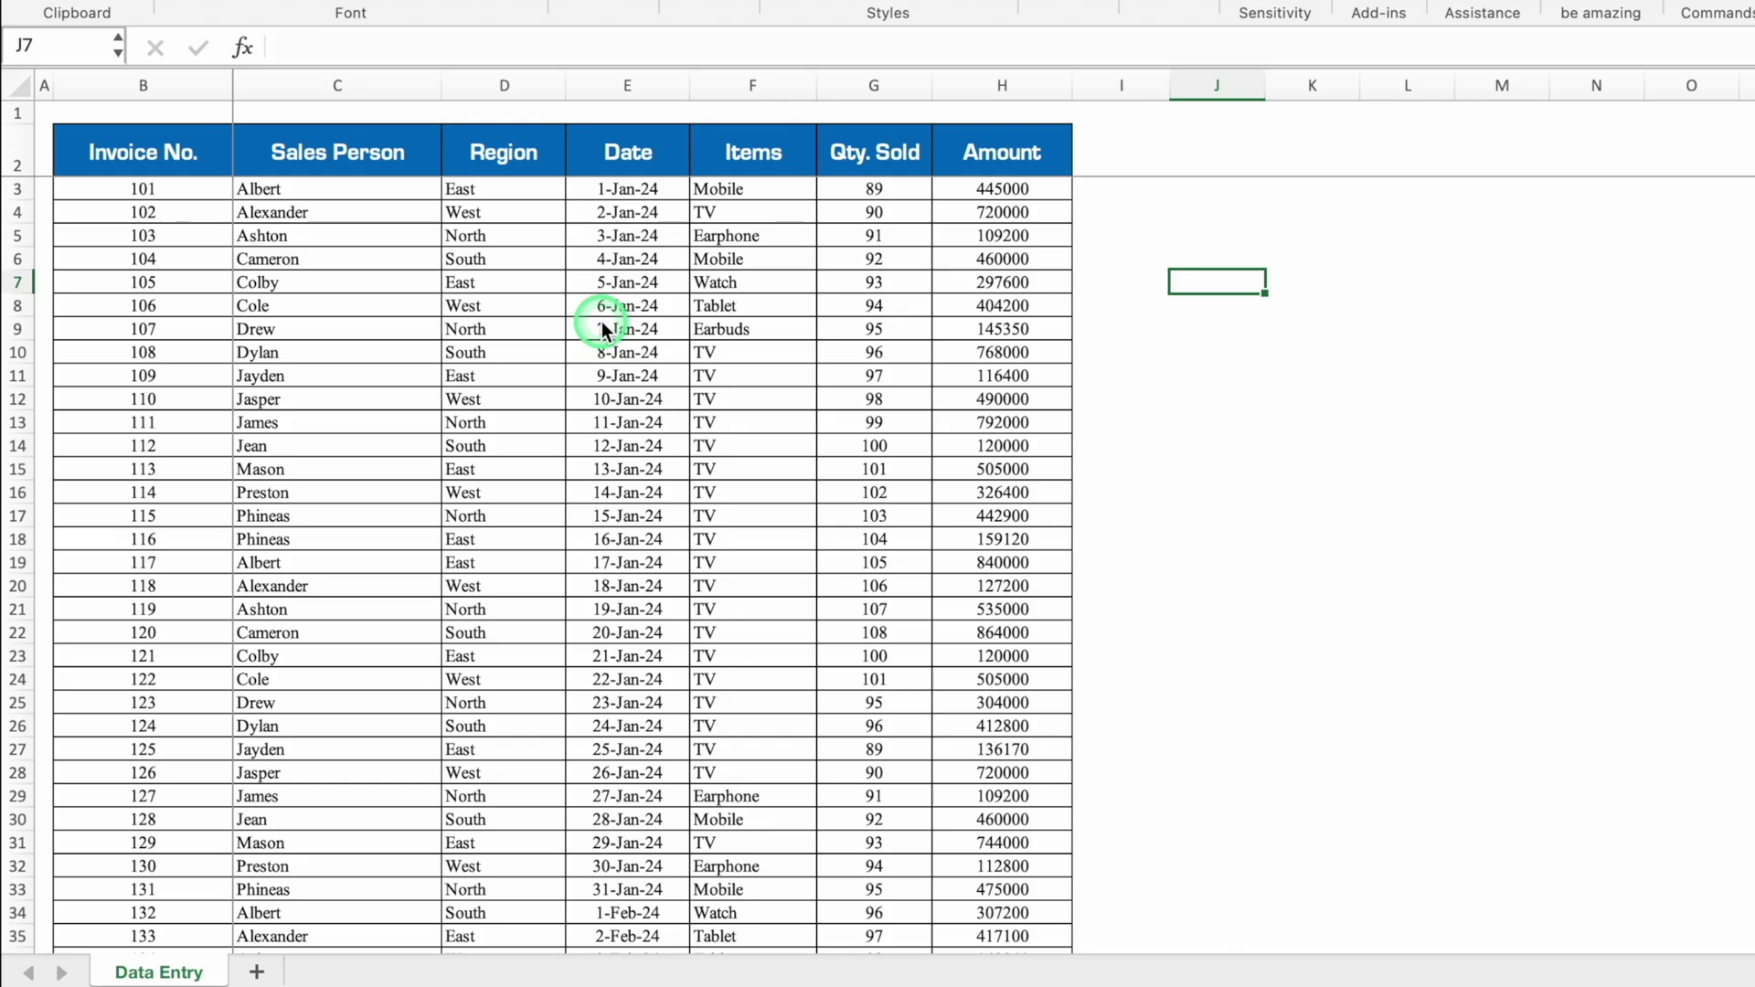
Step: Convert the Data Entry range B2:H174 into Table1 with headers
click(309, 214)
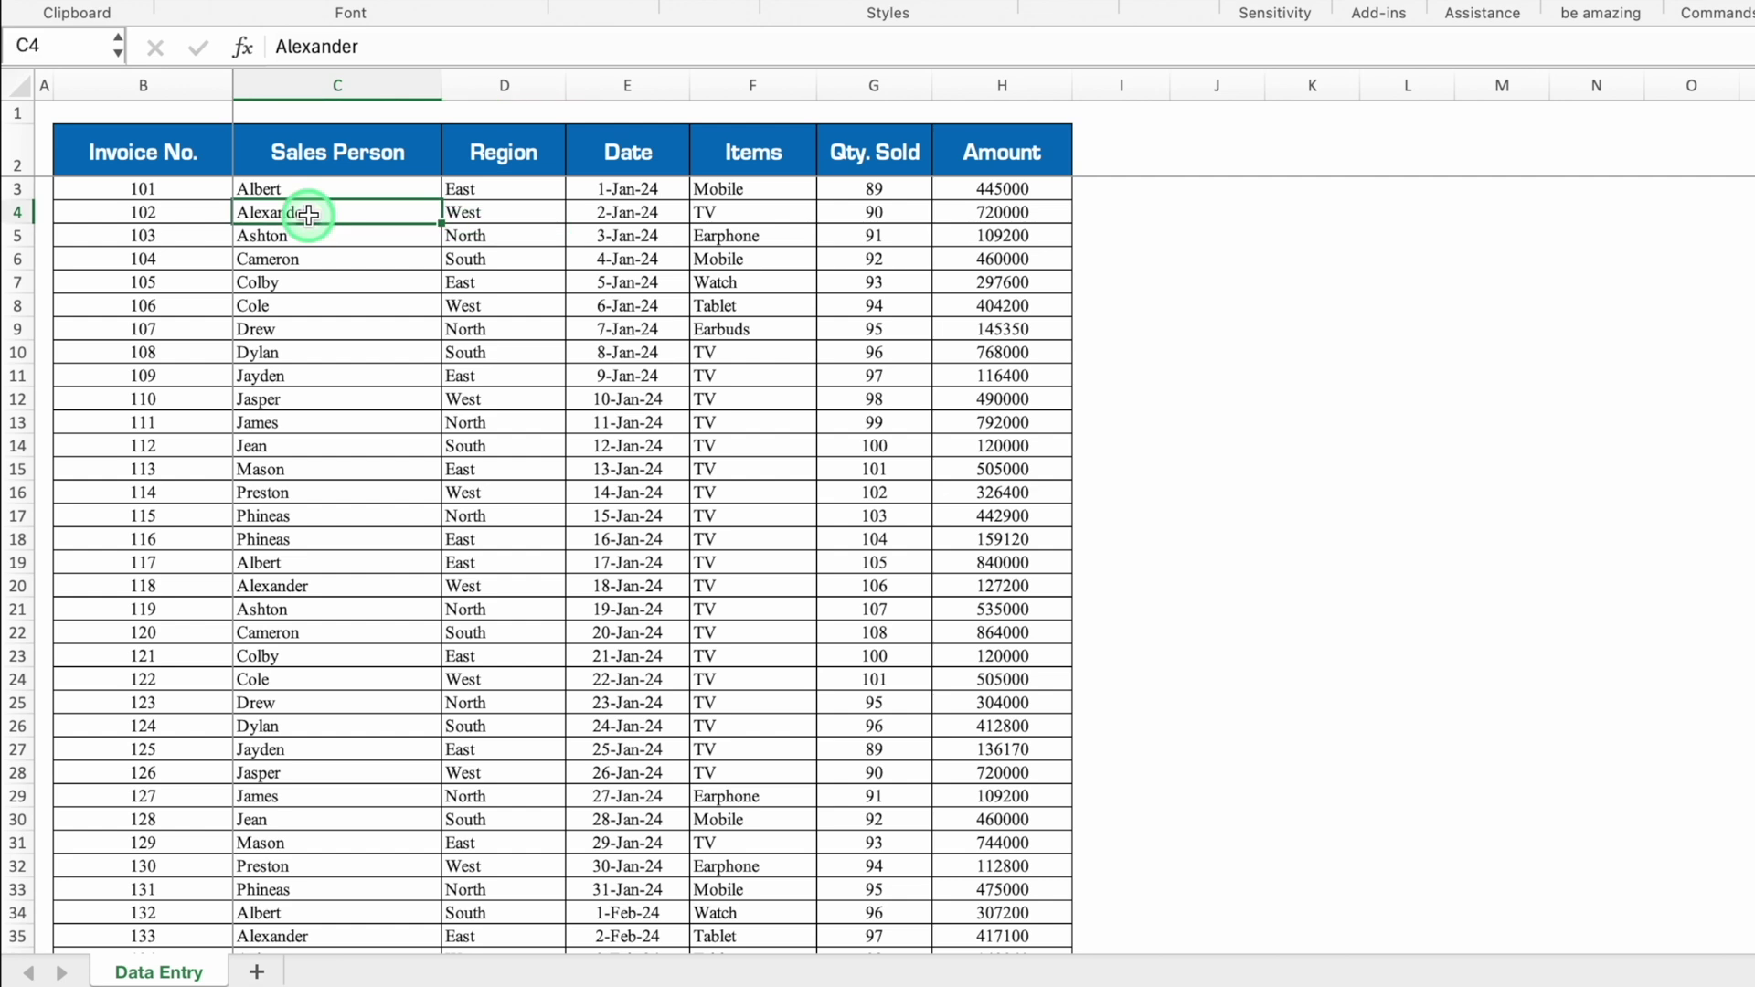
key(ctrl+a)
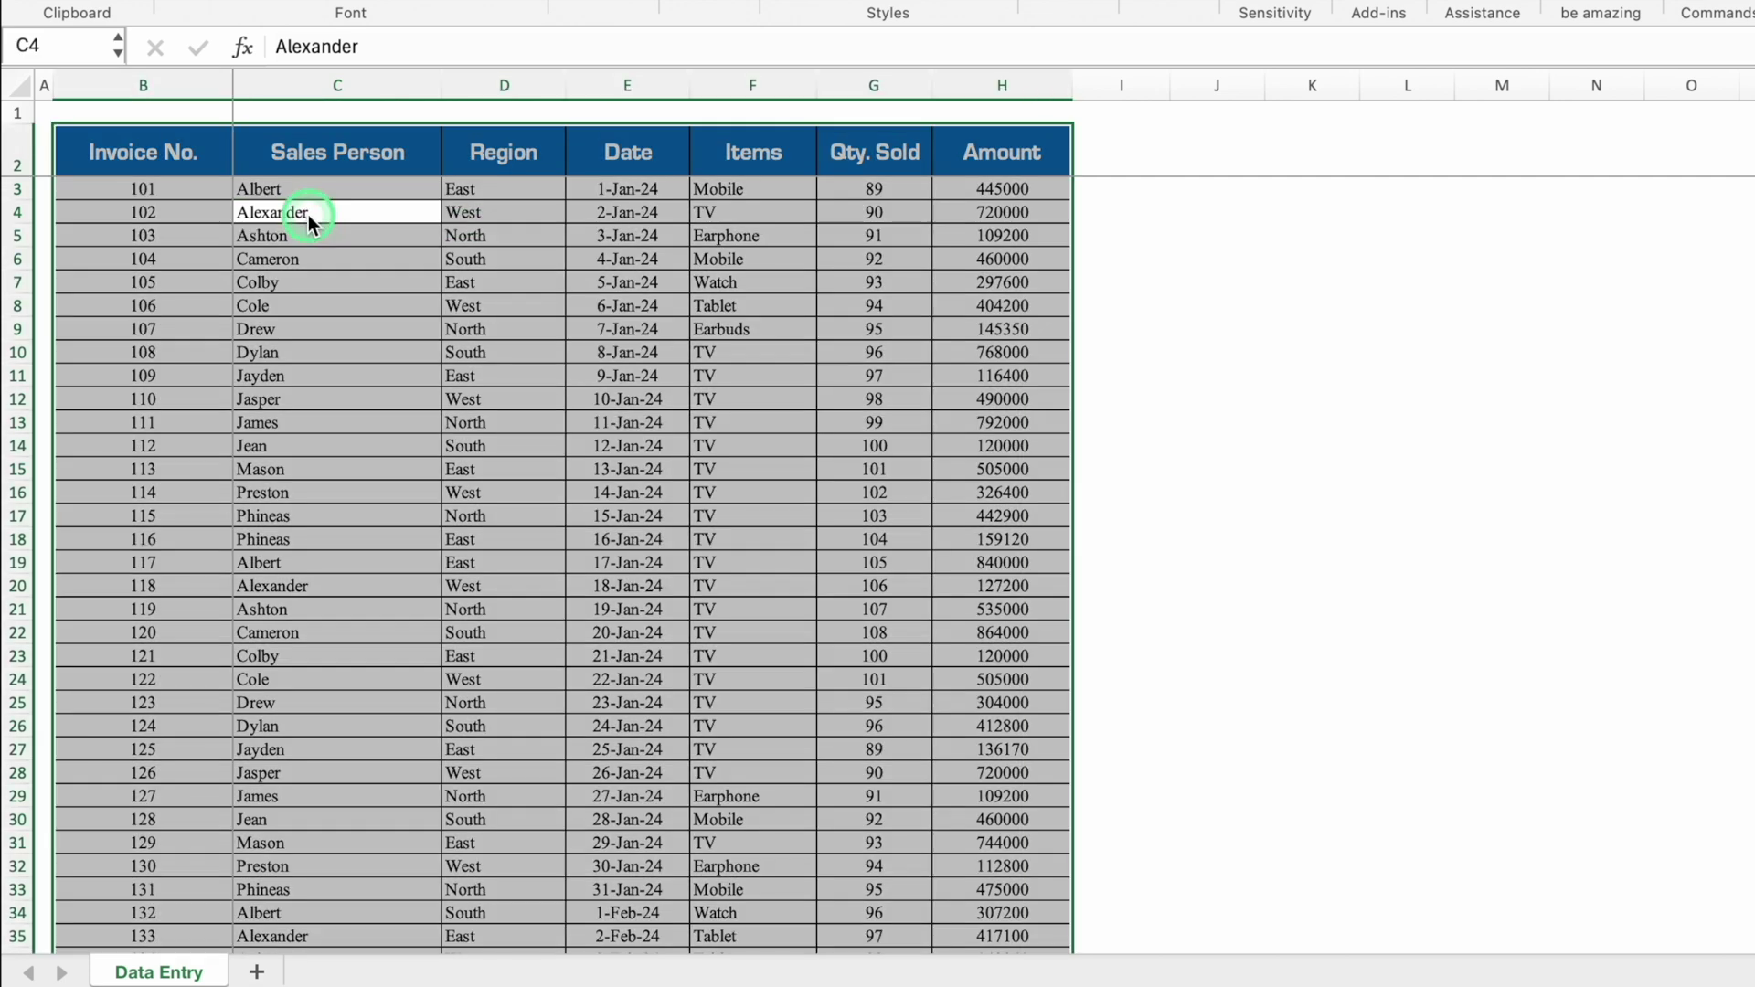
key(ctrl+t)
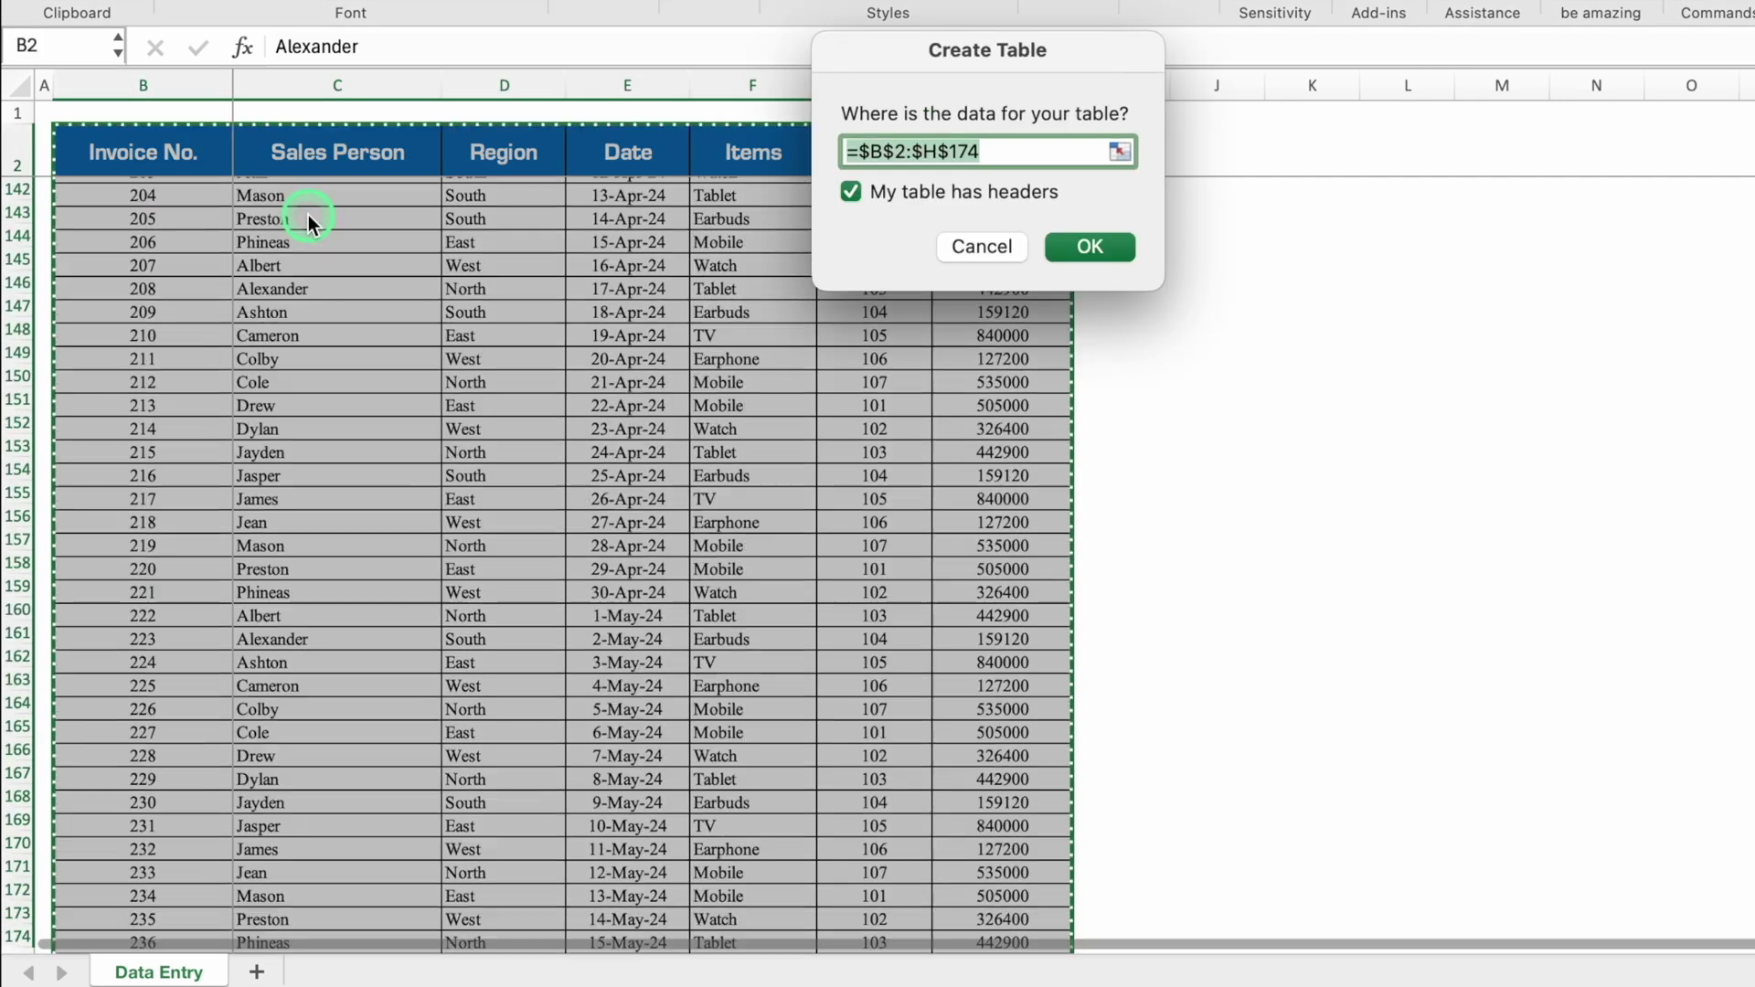
click(1076, 245)
Step: Copy all the table data and add a new blank Sheet1
drag(274, 190, 400, 270)
click(400, 269)
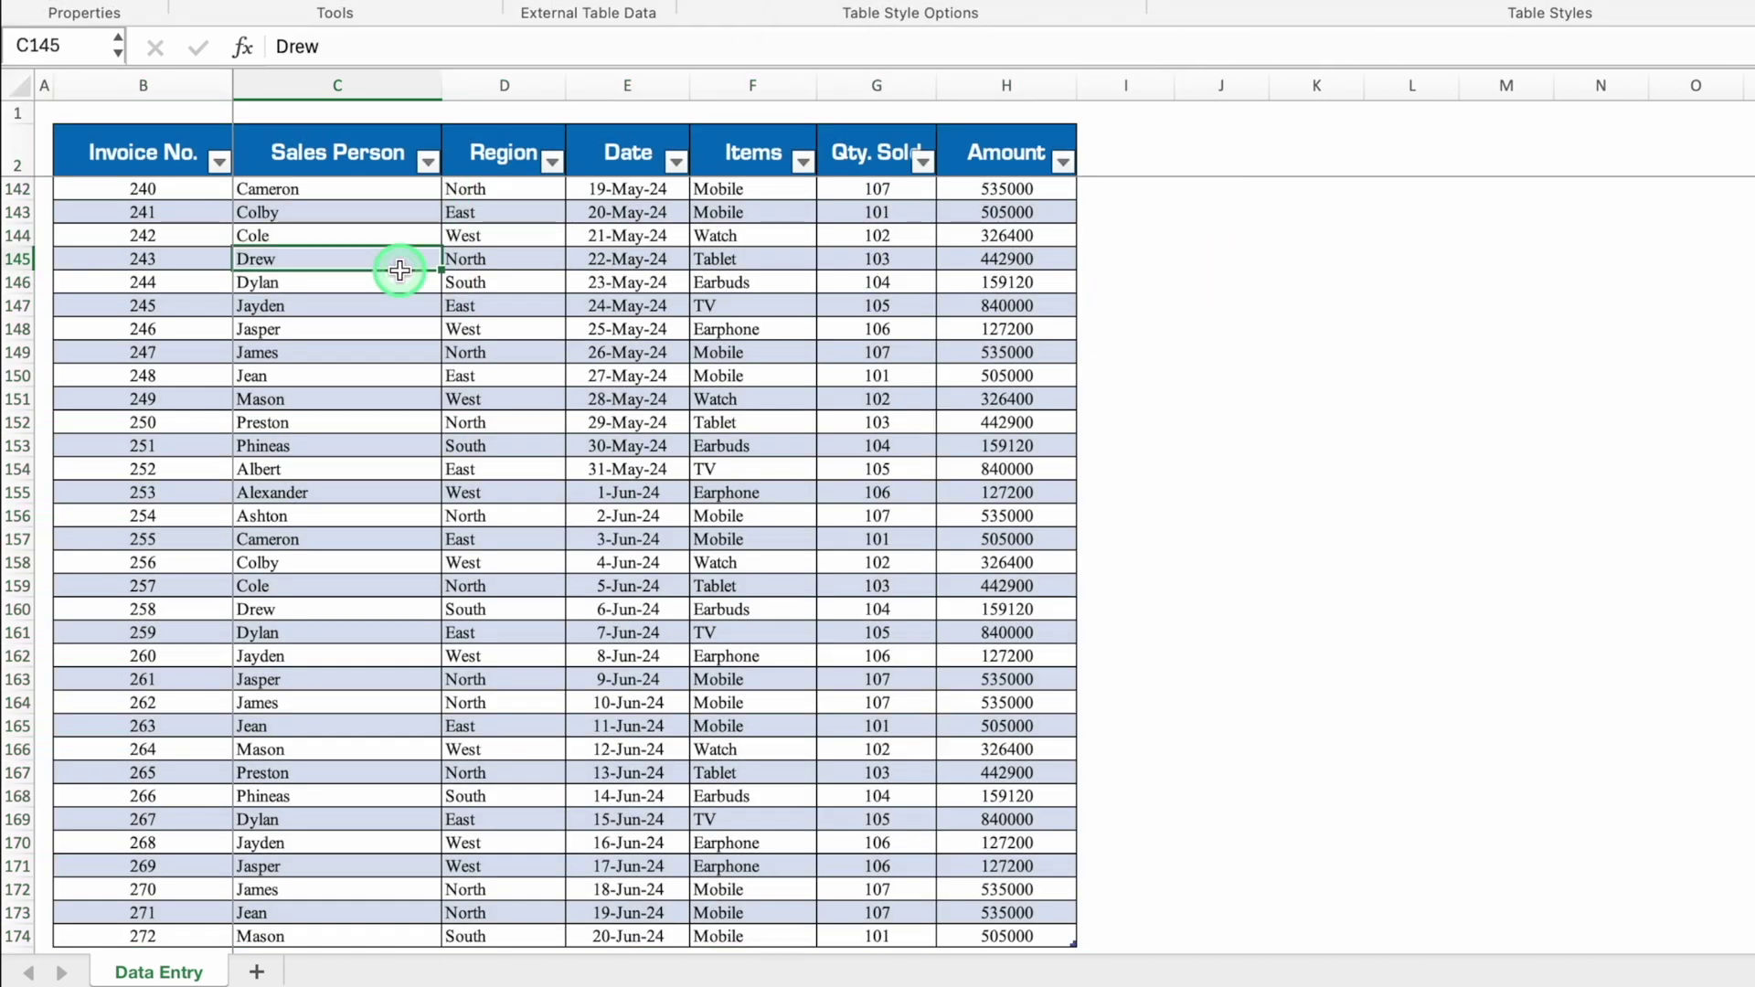
click(174, 189)
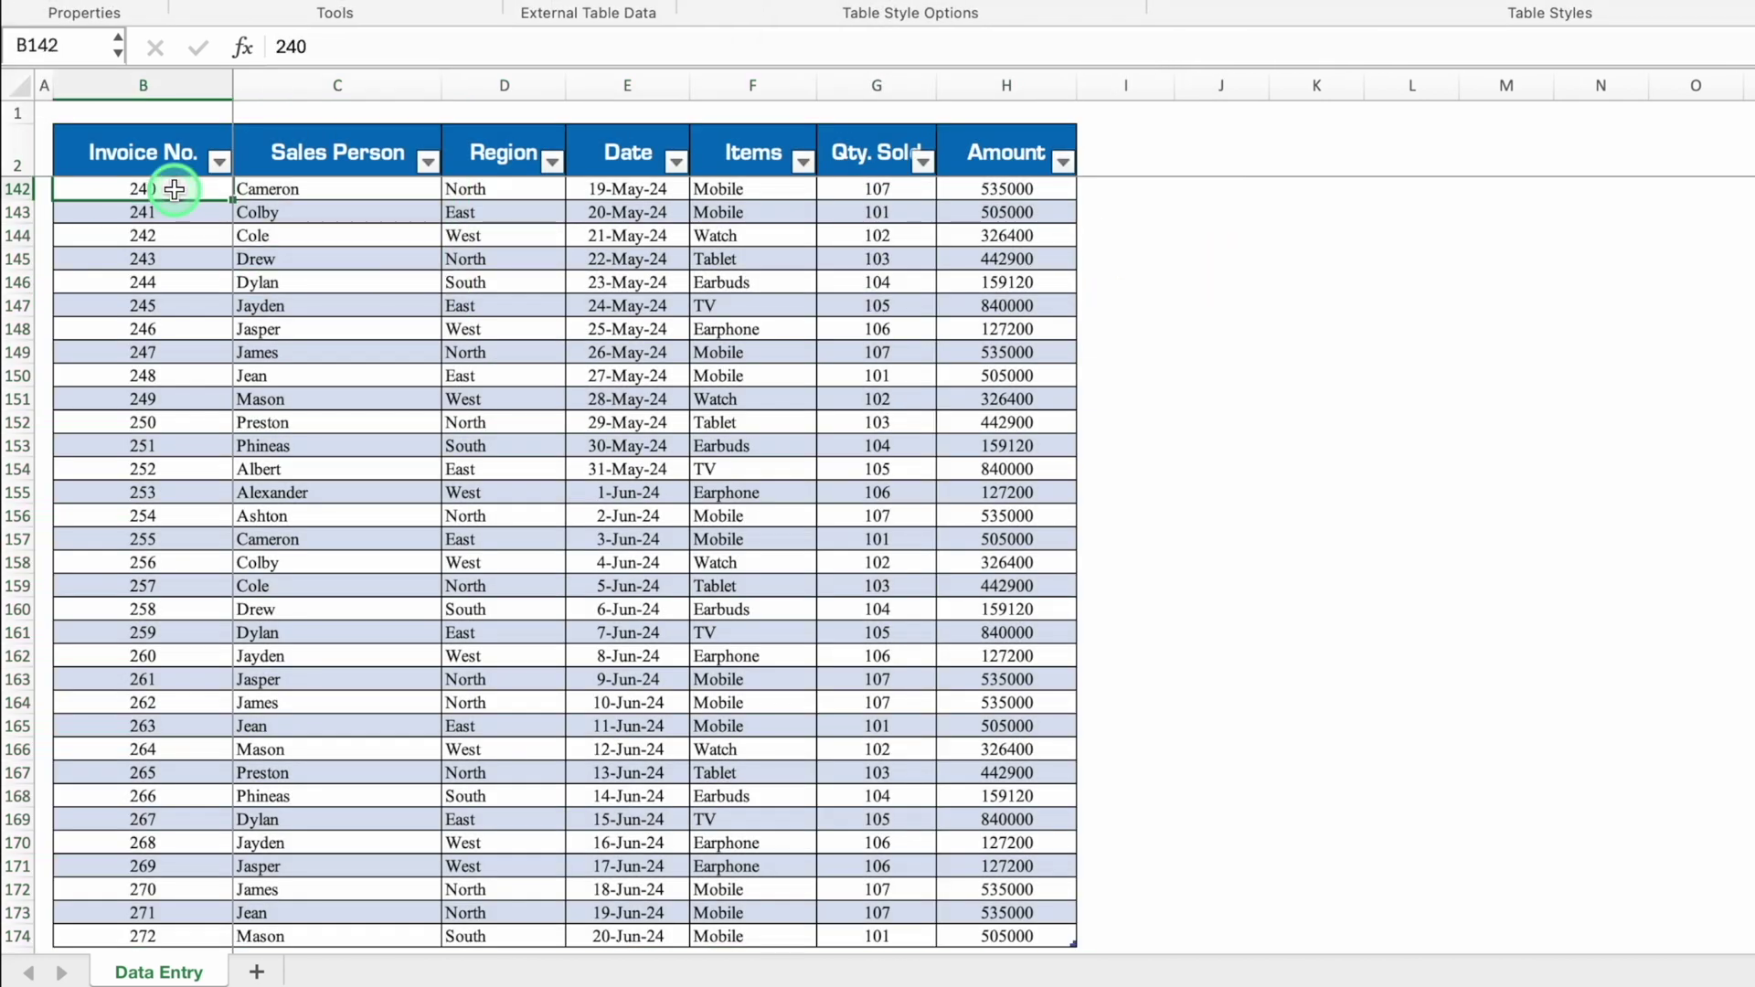
key(ctrl+a)
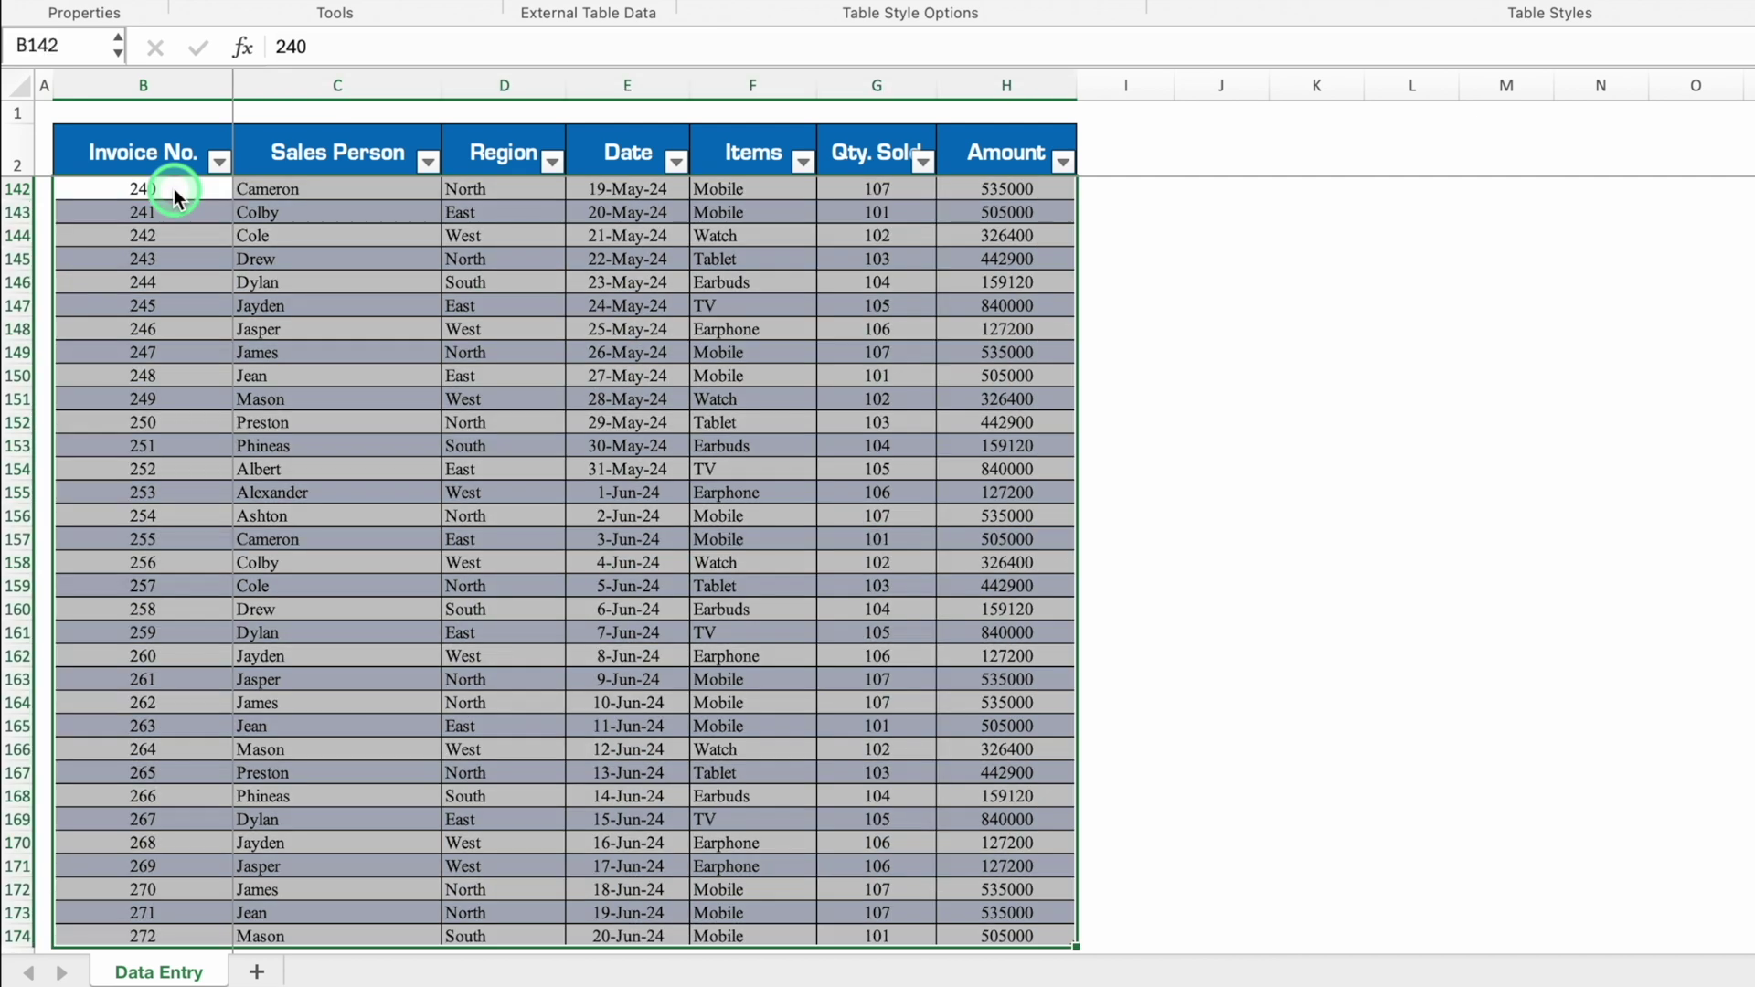
key(ctrl+c)
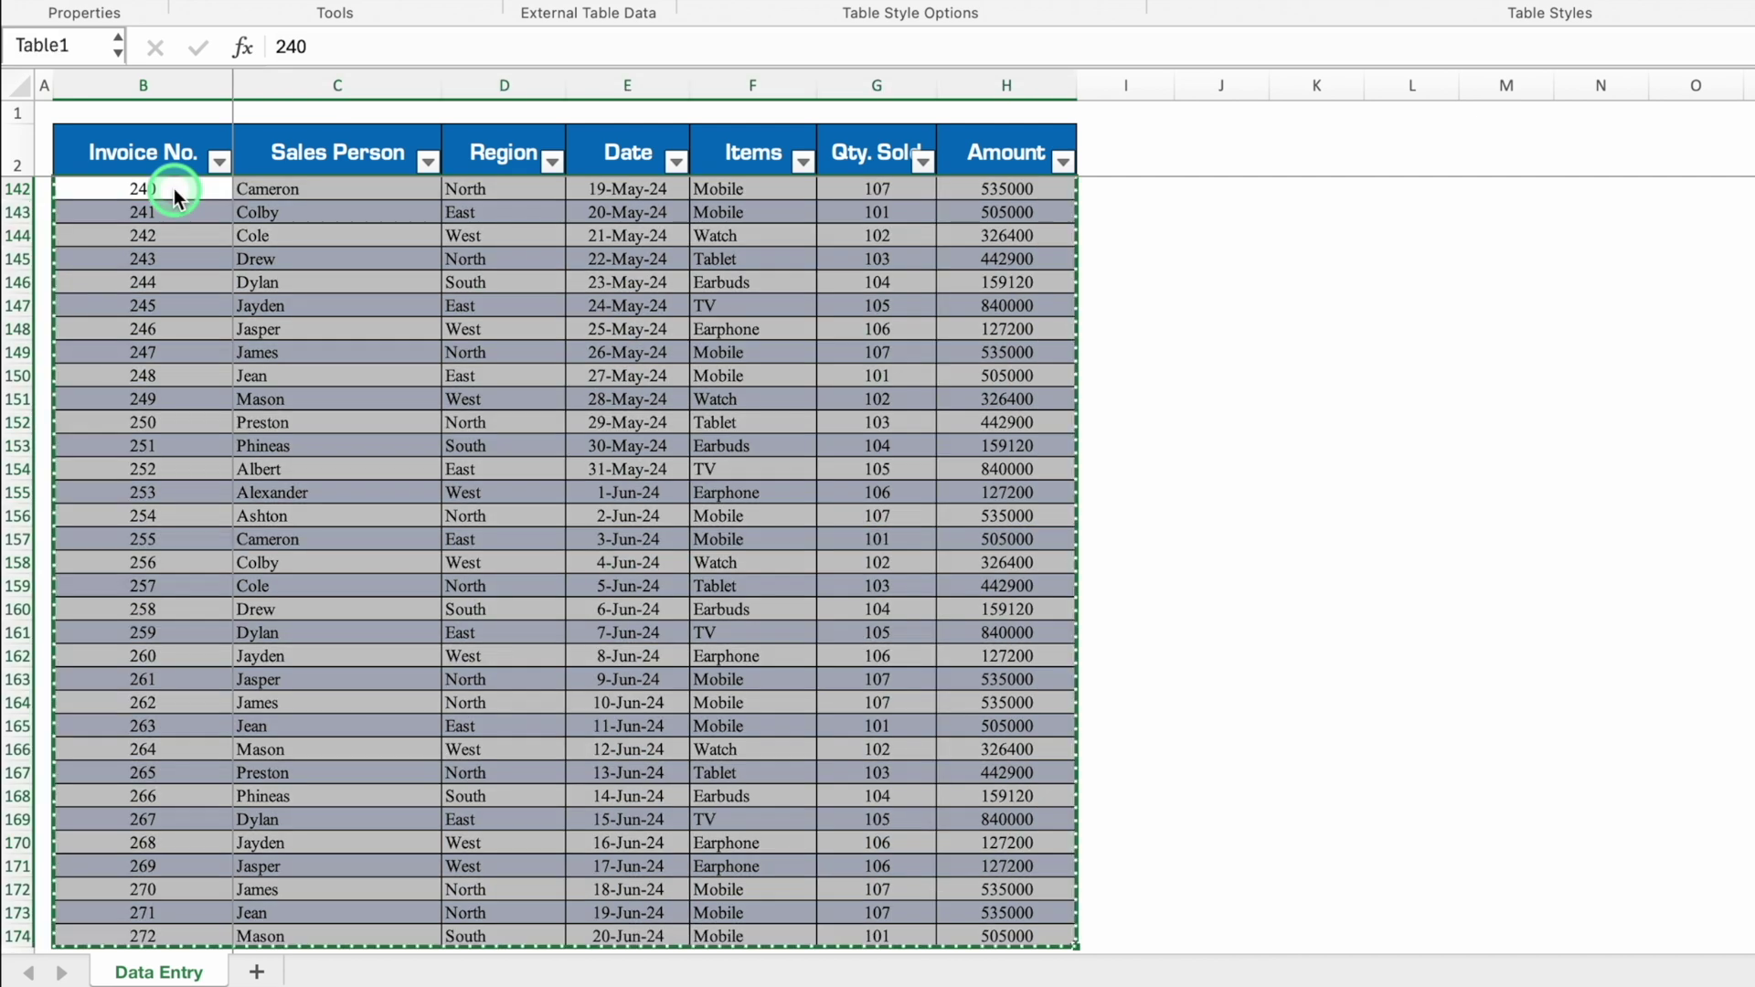
click(256, 971)
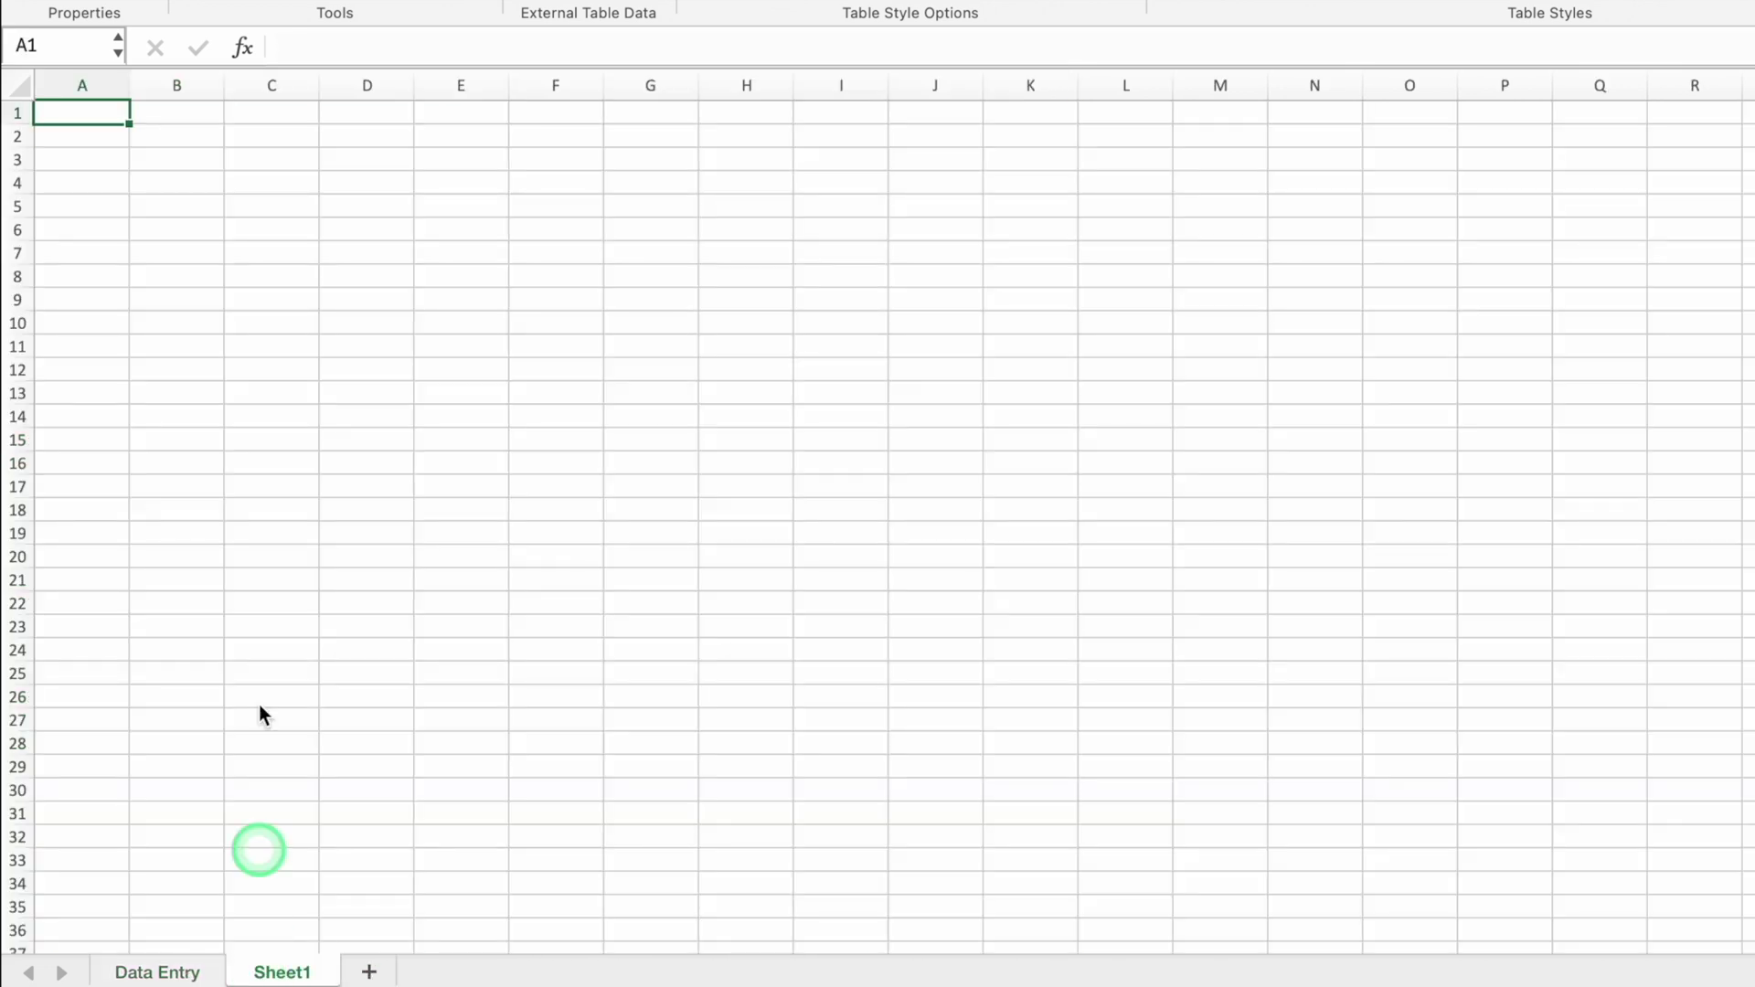
Step: Paste the copied table into Sheet1 at B5 as links
click(188, 208)
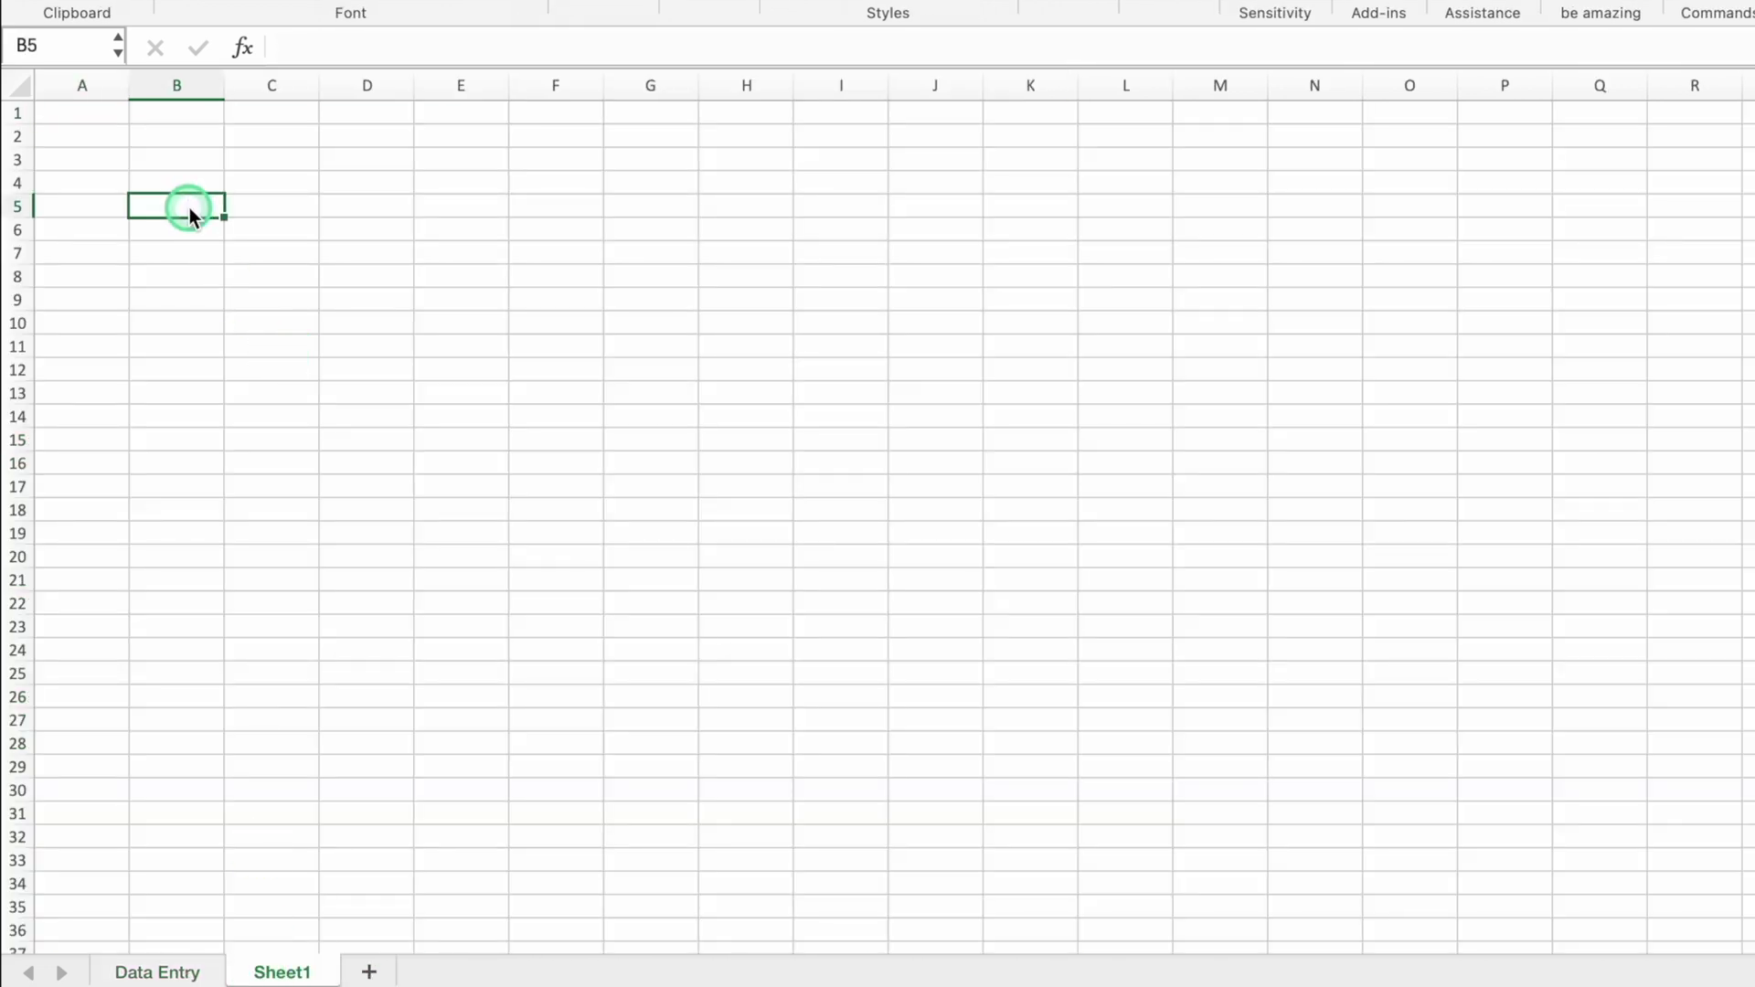
right_click(190, 206)
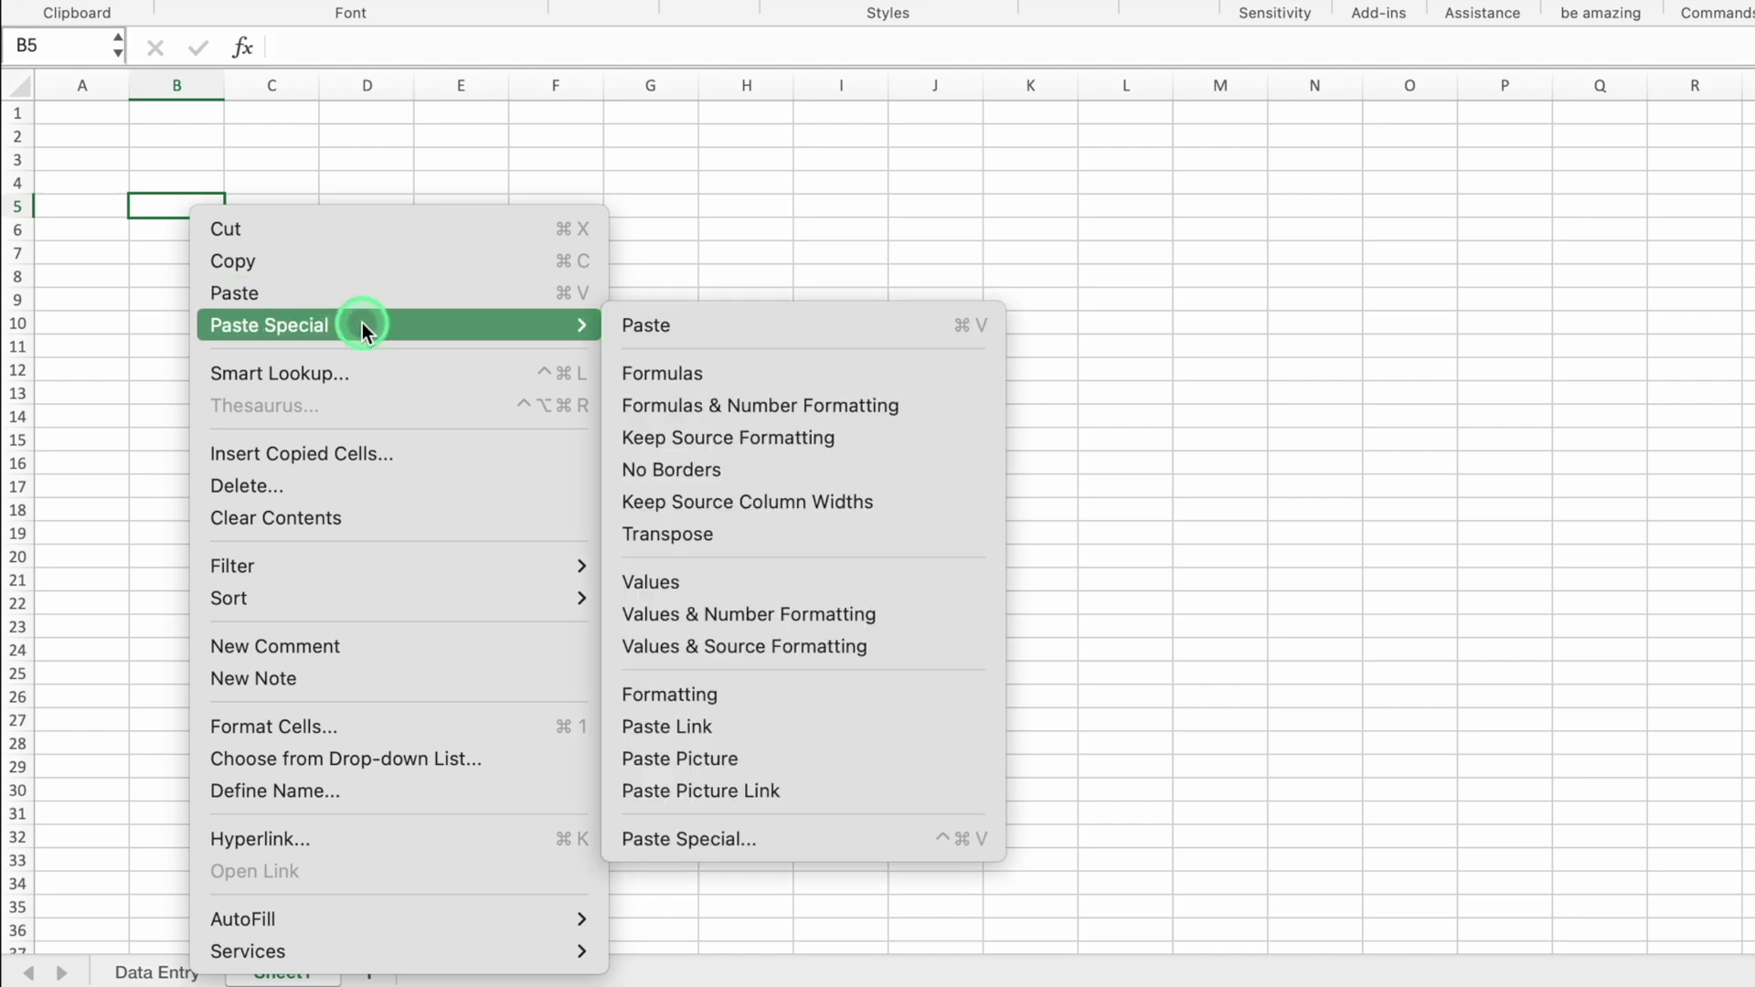
click(853, 726)
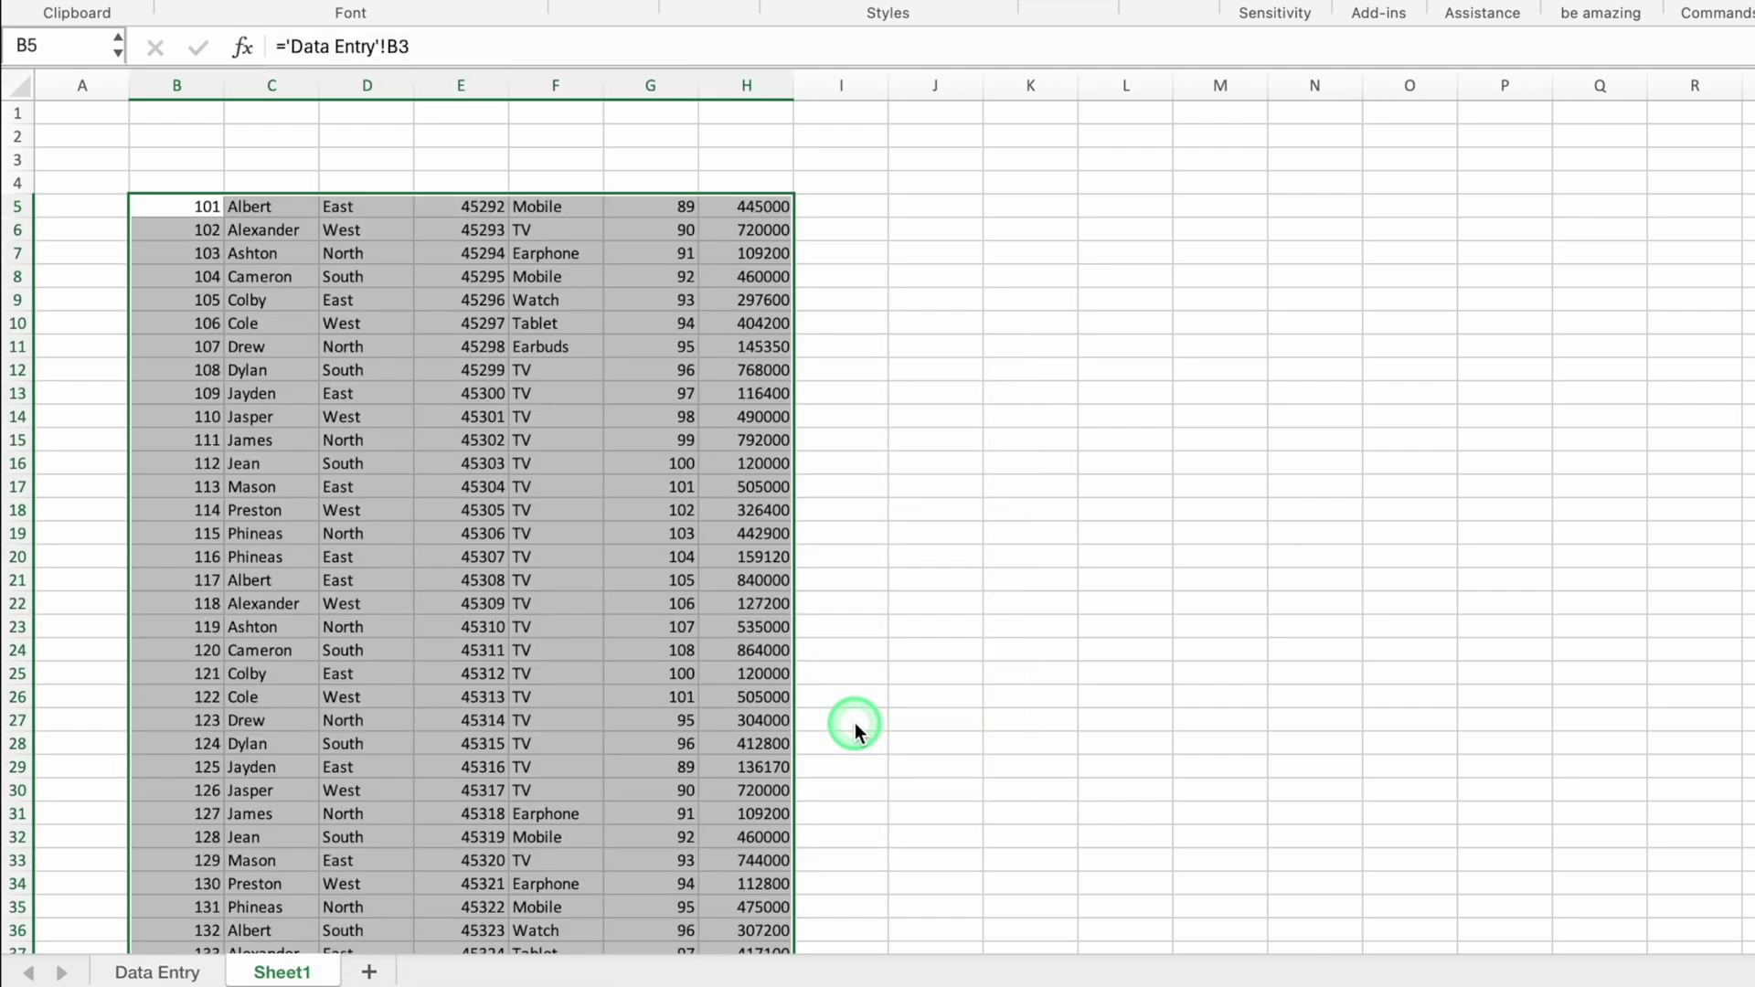
click(1032, 416)
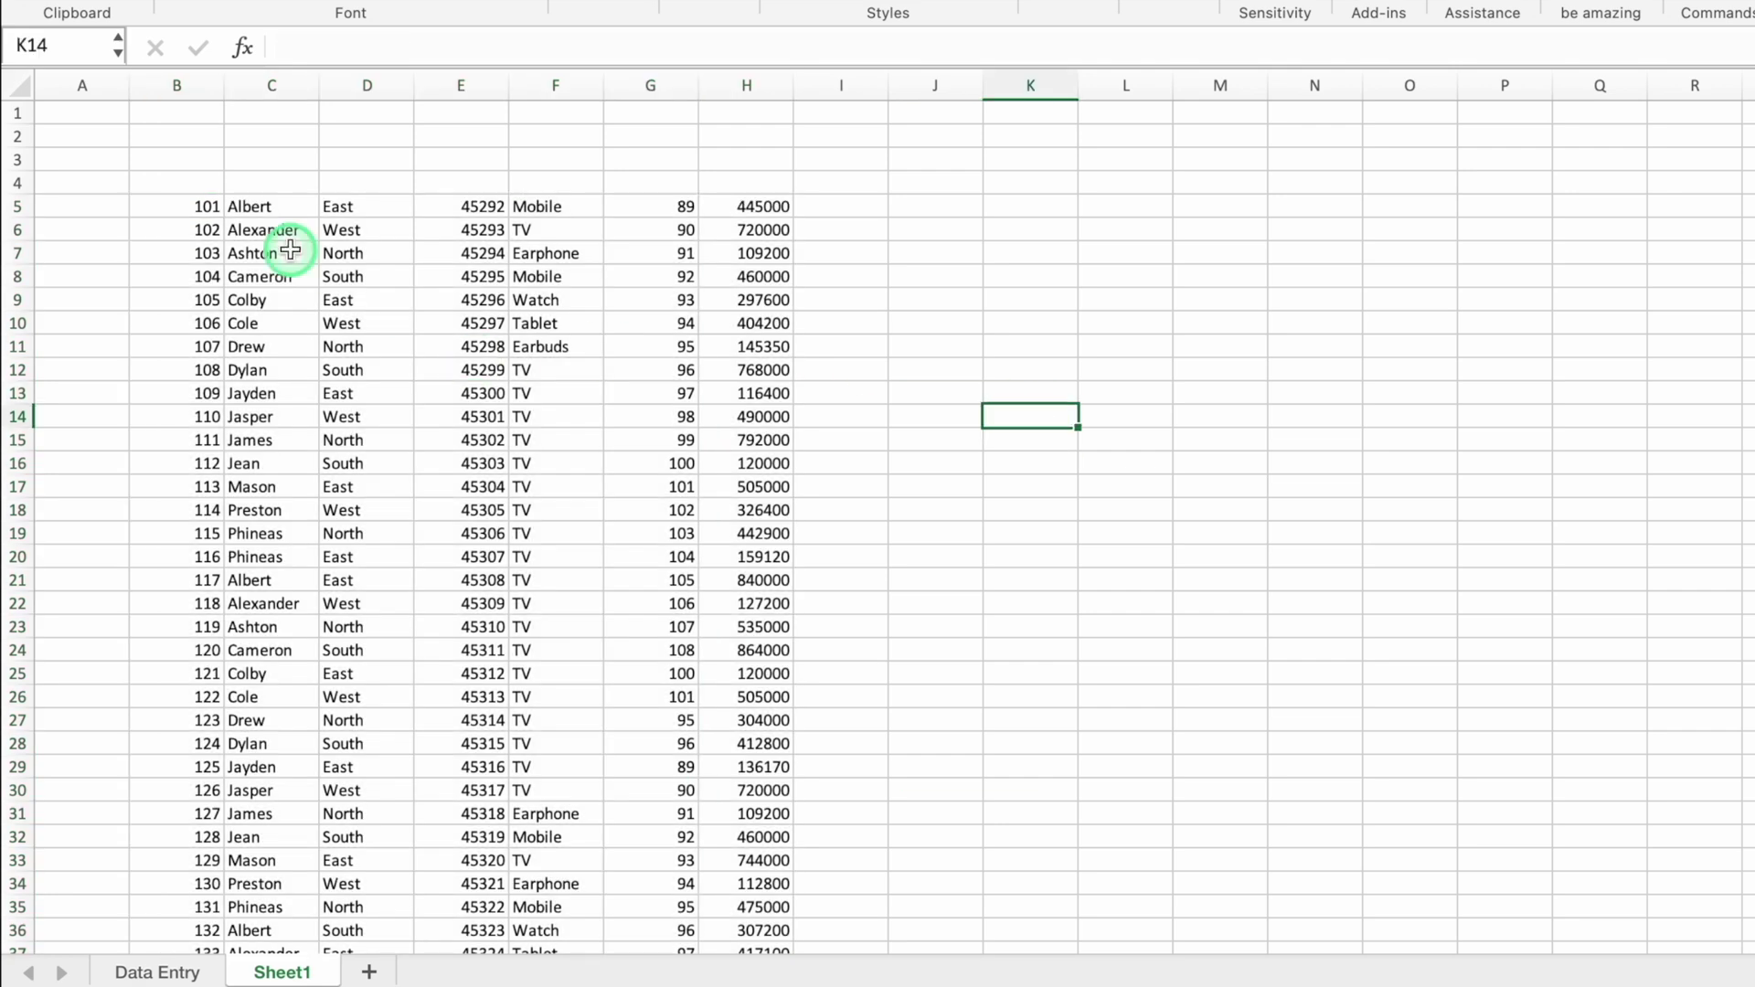
Step: Copy the Data Entry header row B2:H2 into Sheet1 row 4 at B4
click(153, 971)
drag(146, 152, 981, 159)
key(ctrl+c)
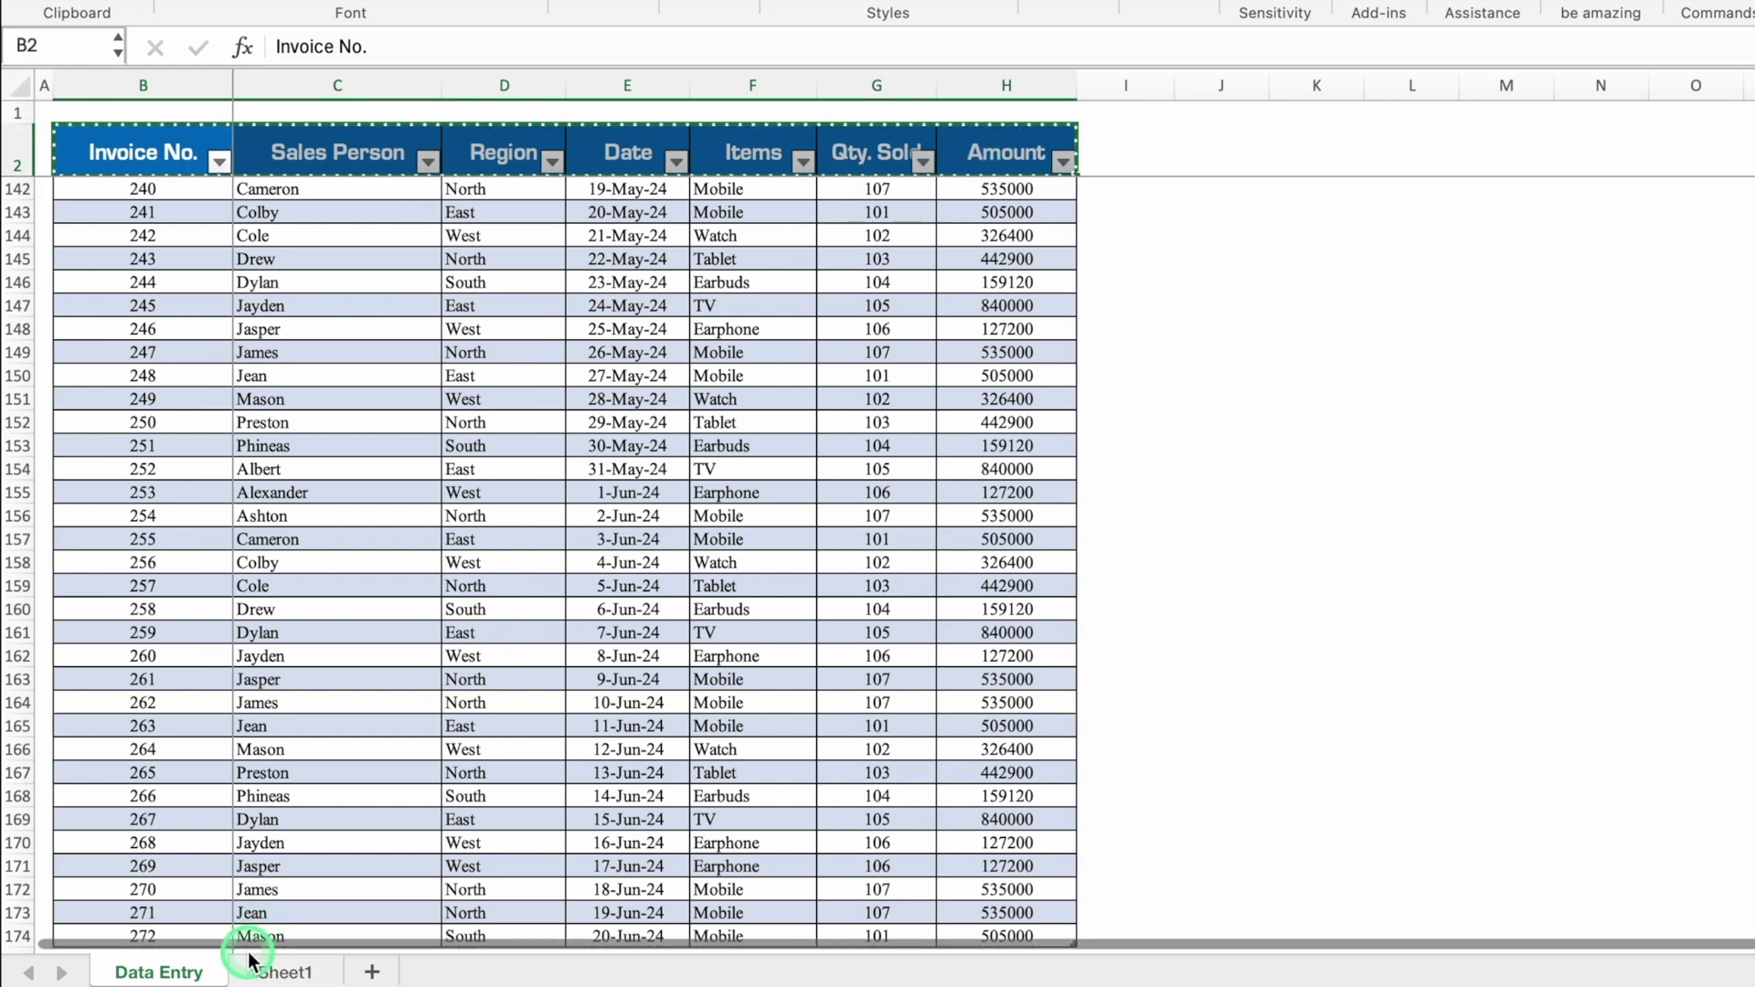
click(277, 977)
click(189, 182)
key(ctrl+v)
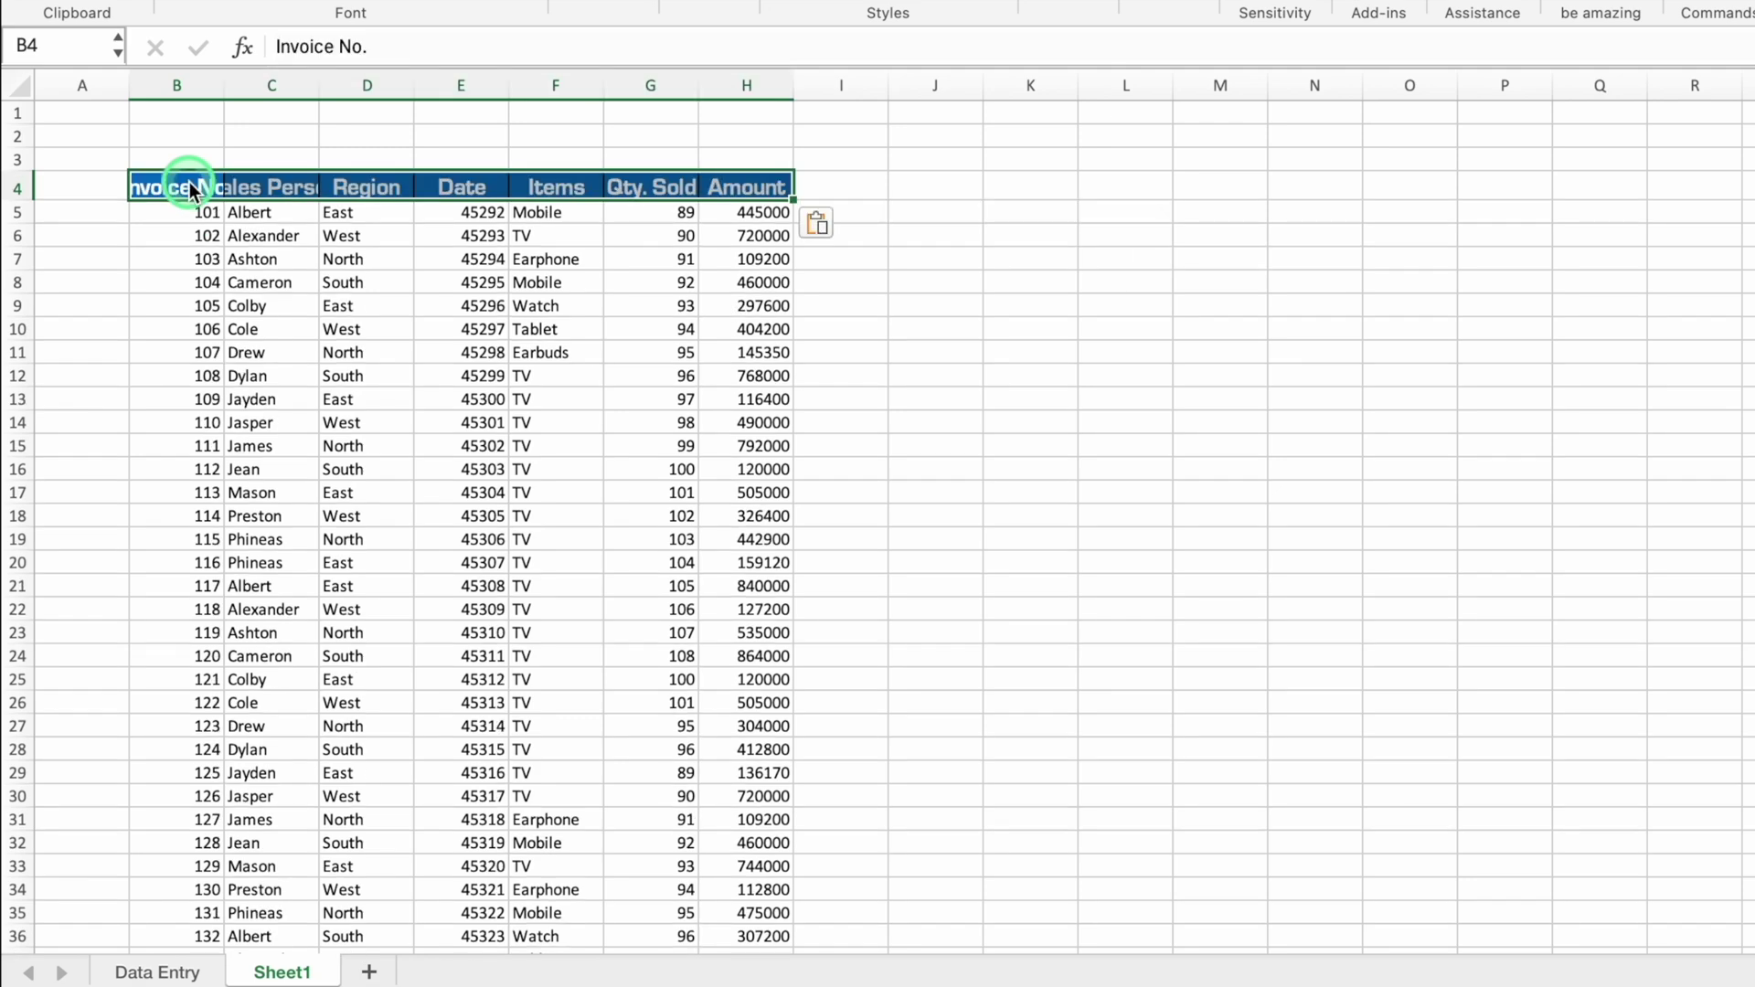
Step: Centre-align the contents of columns B to H
click(159, 244)
drag(159, 244, 739, 240)
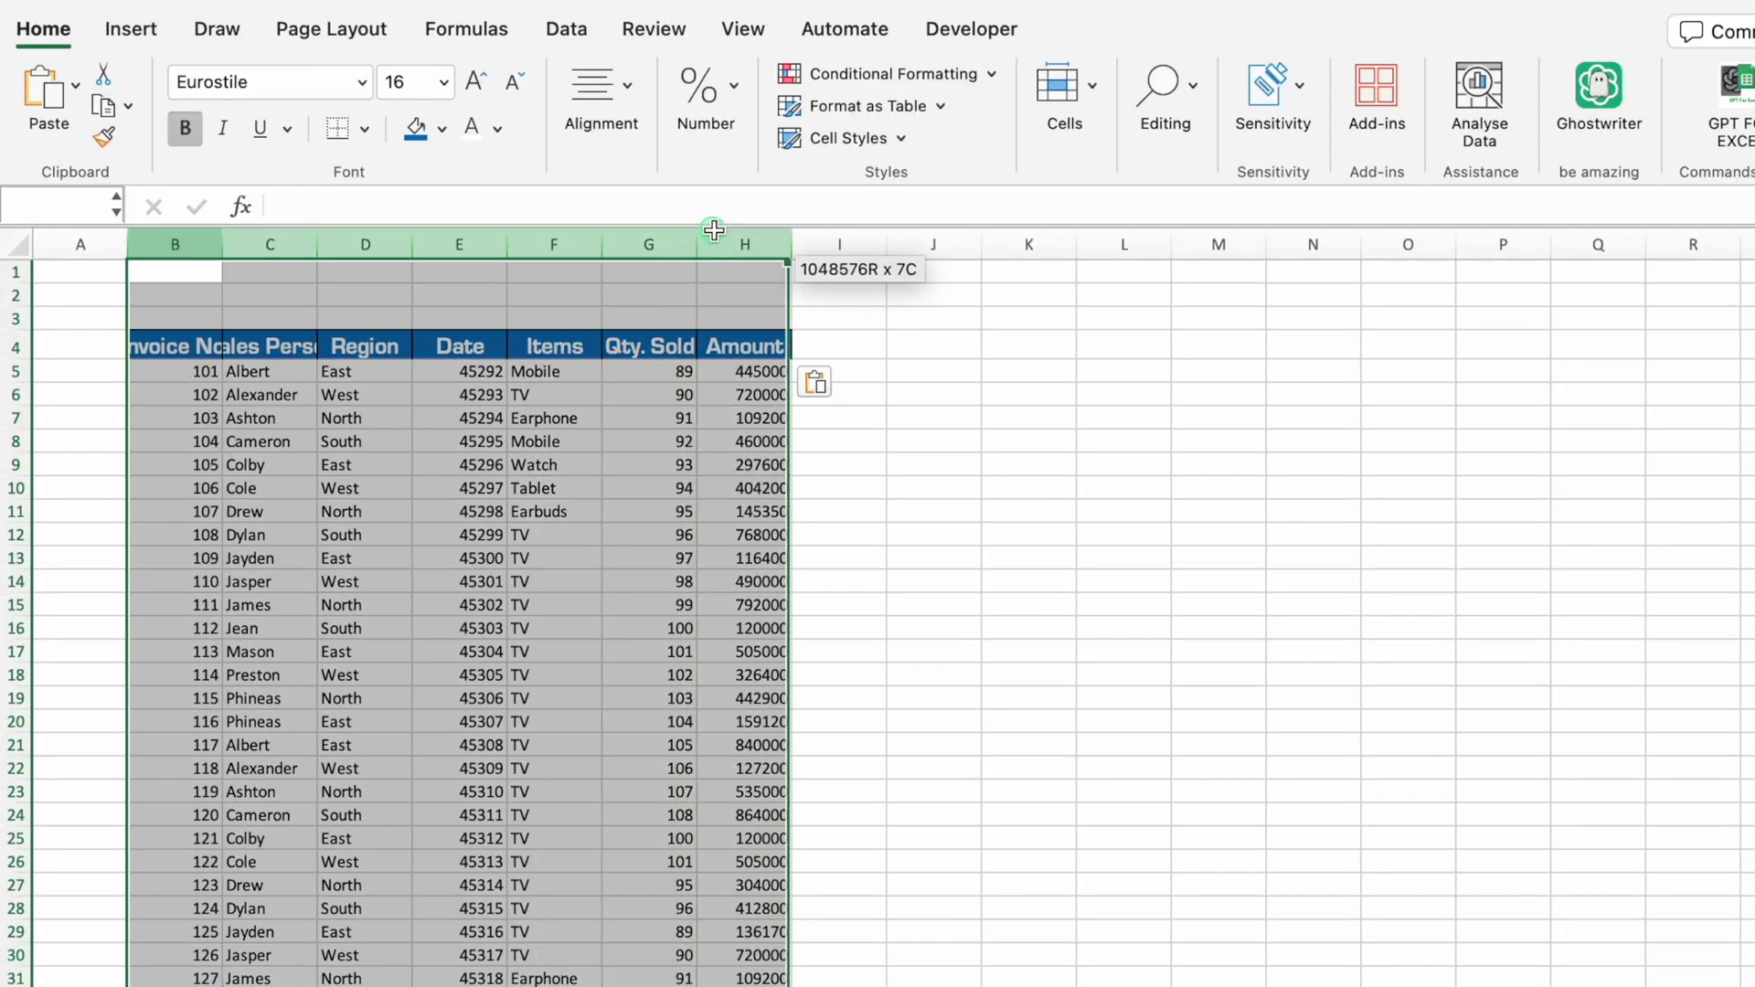
click(618, 89)
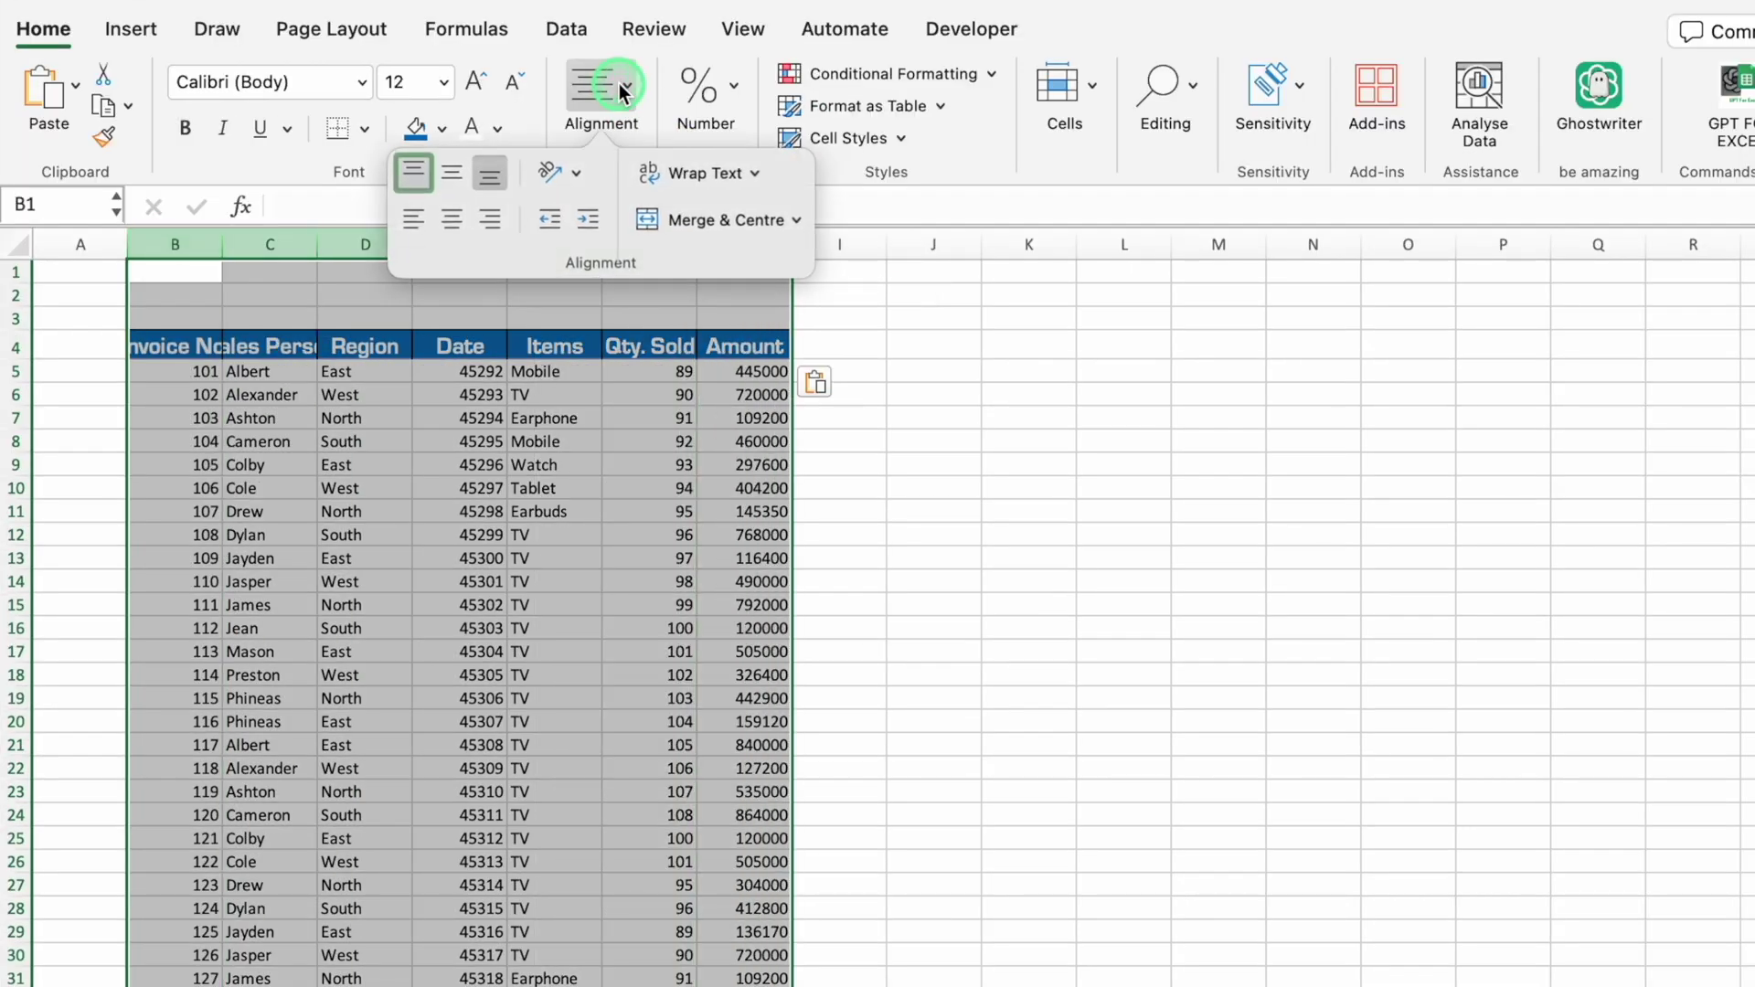
click(452, 220)
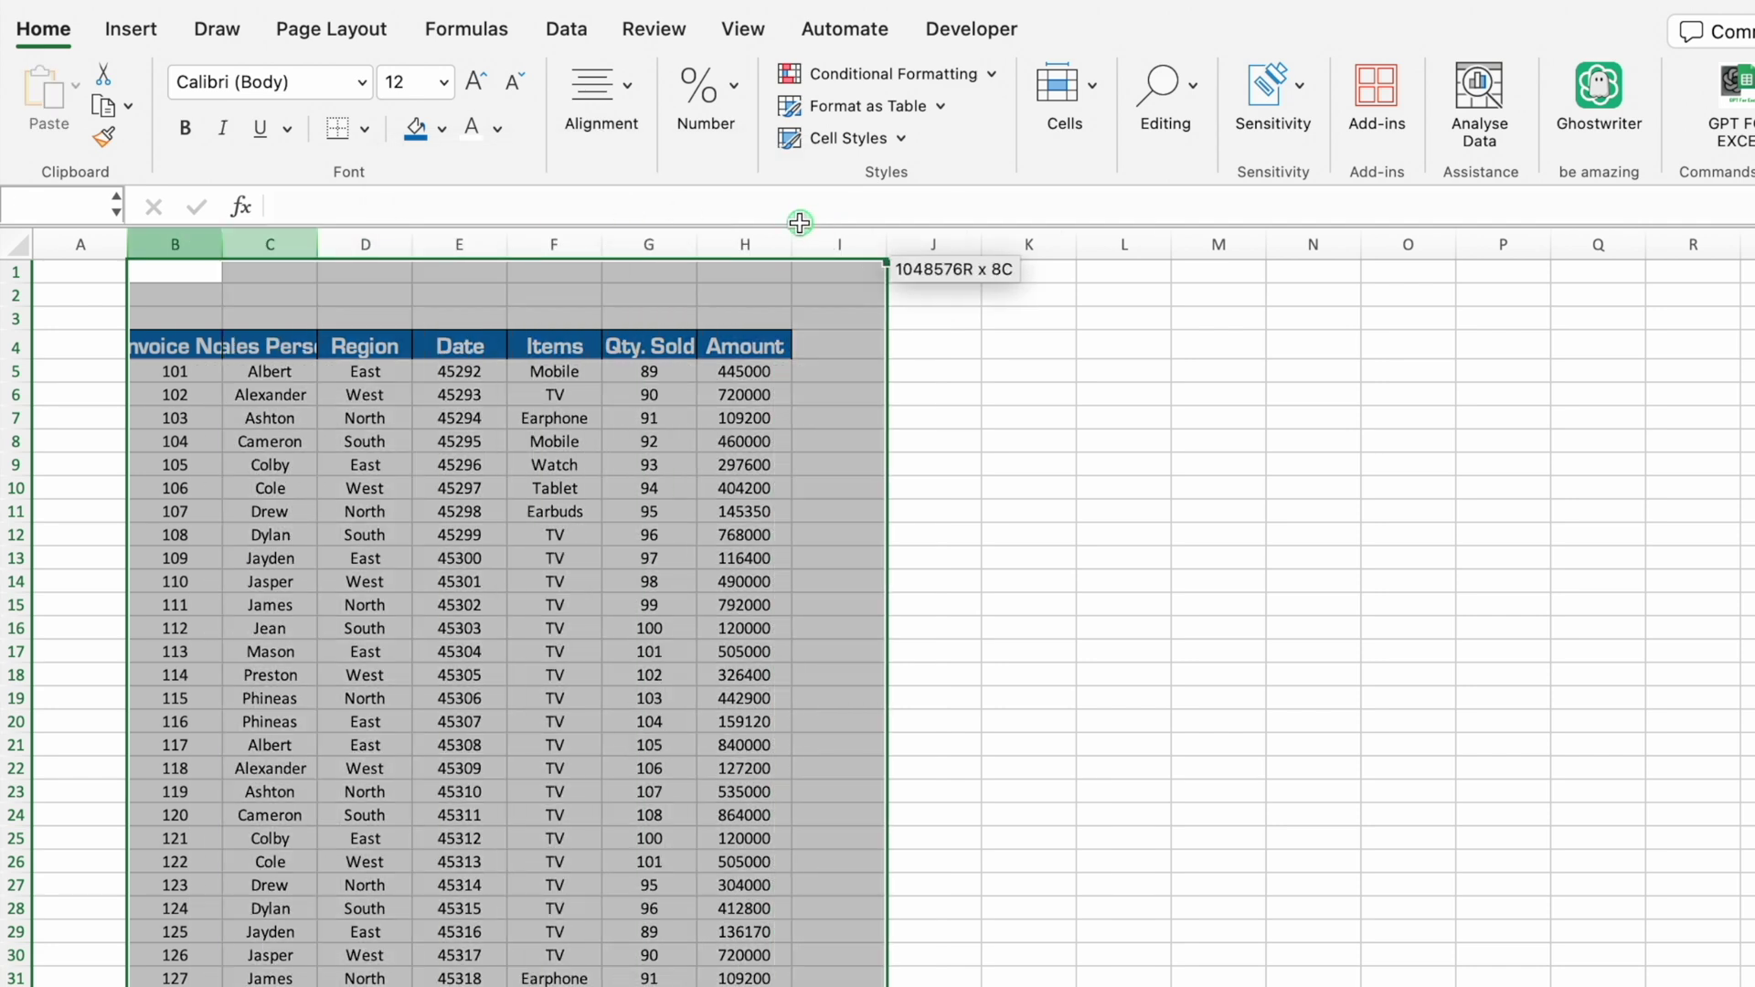
Step: Widen columns B to H and put All Borders on the report table
drag(791, 244, 860, 244)
click(437, 494)
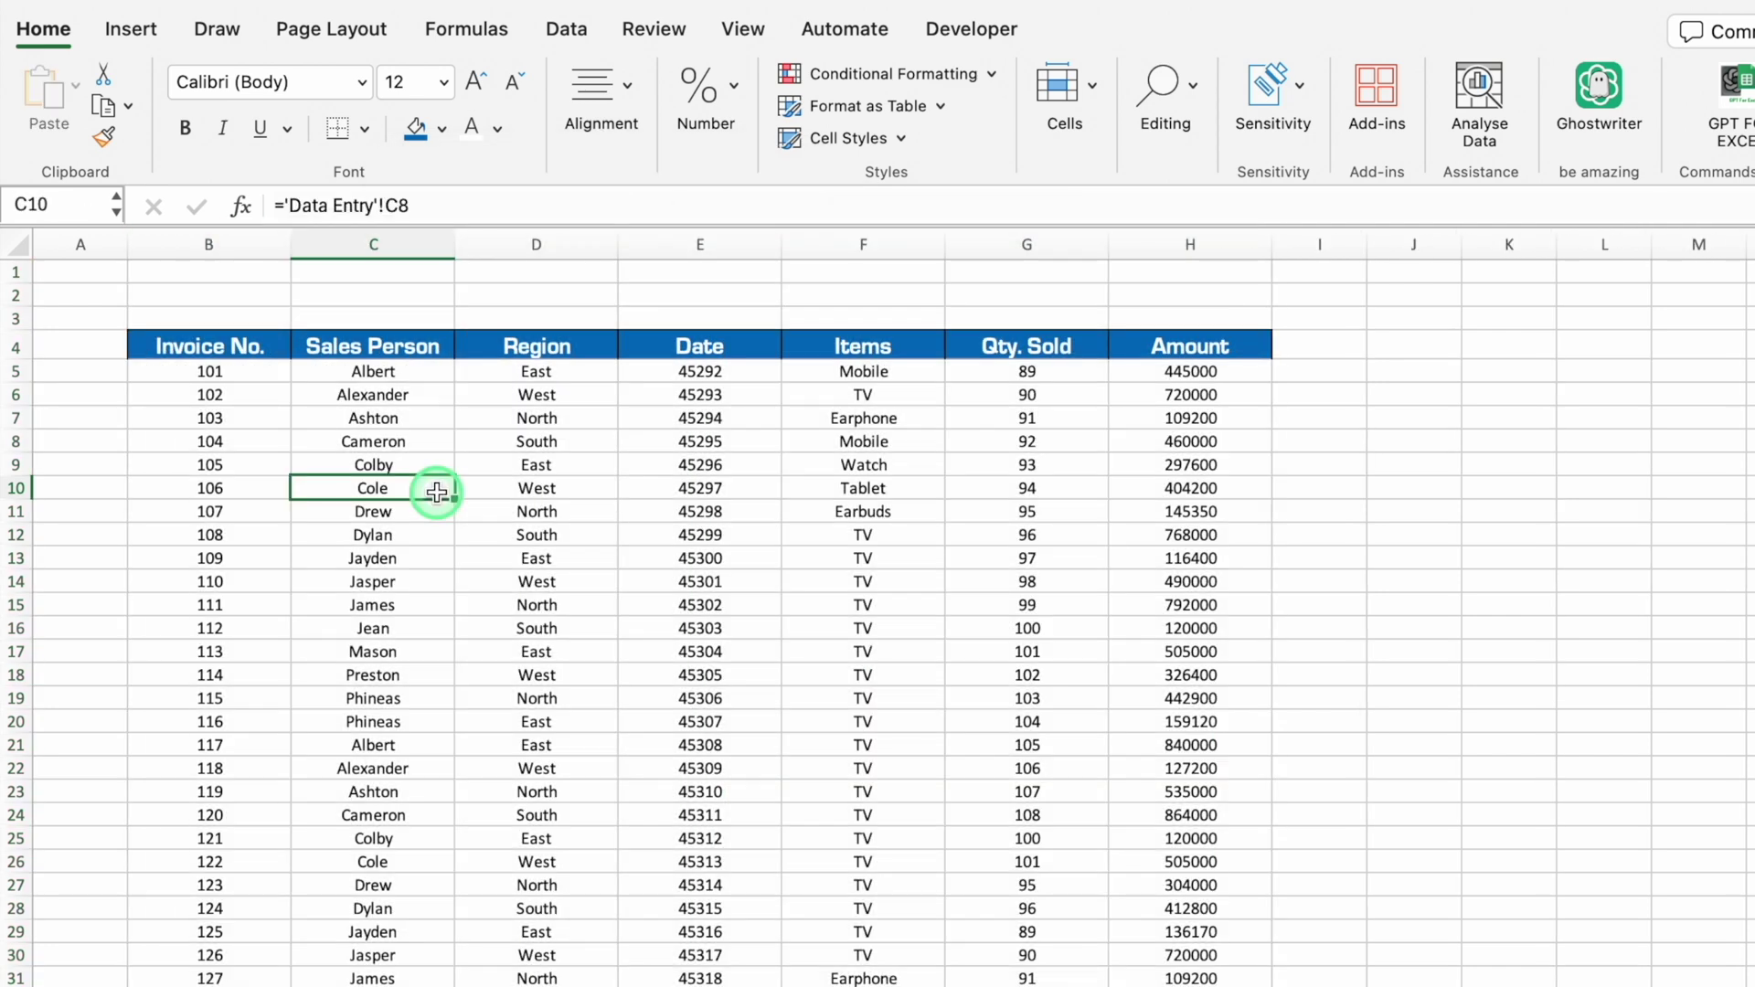
key(ctrl+a)
click(364, 129)
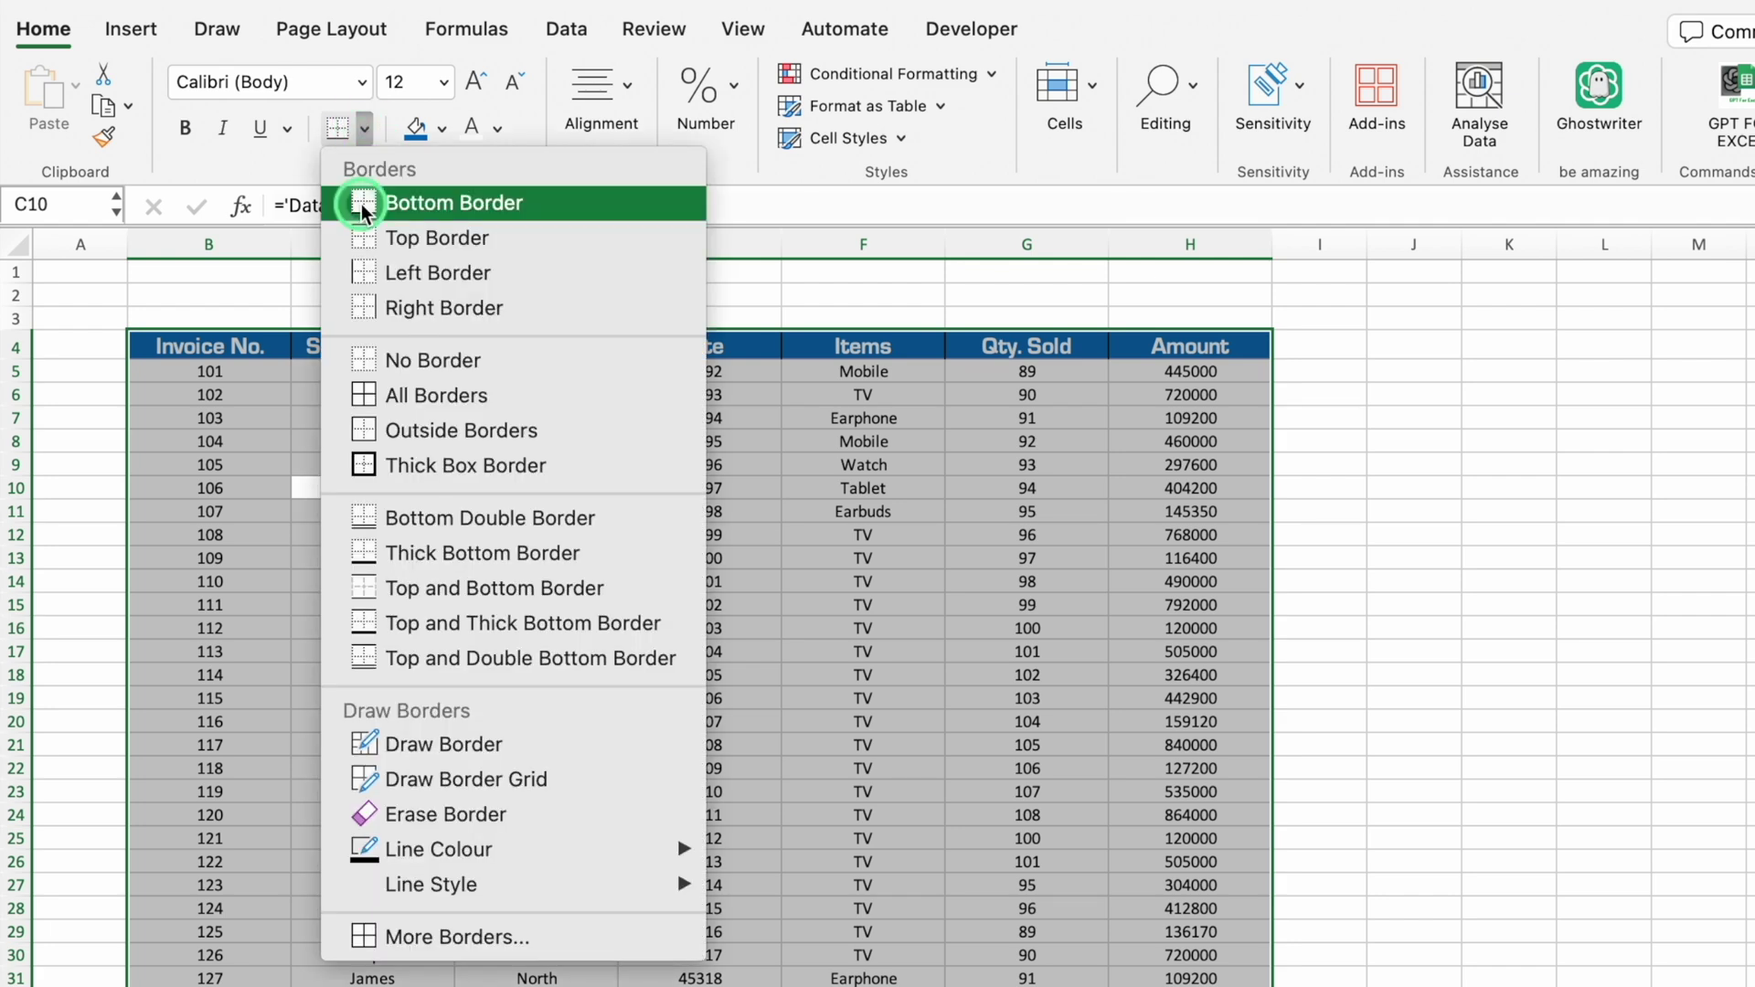
click(393, 395)
click(1413, 418)
Step: Hide the sheet gridlines
click(740, 29)
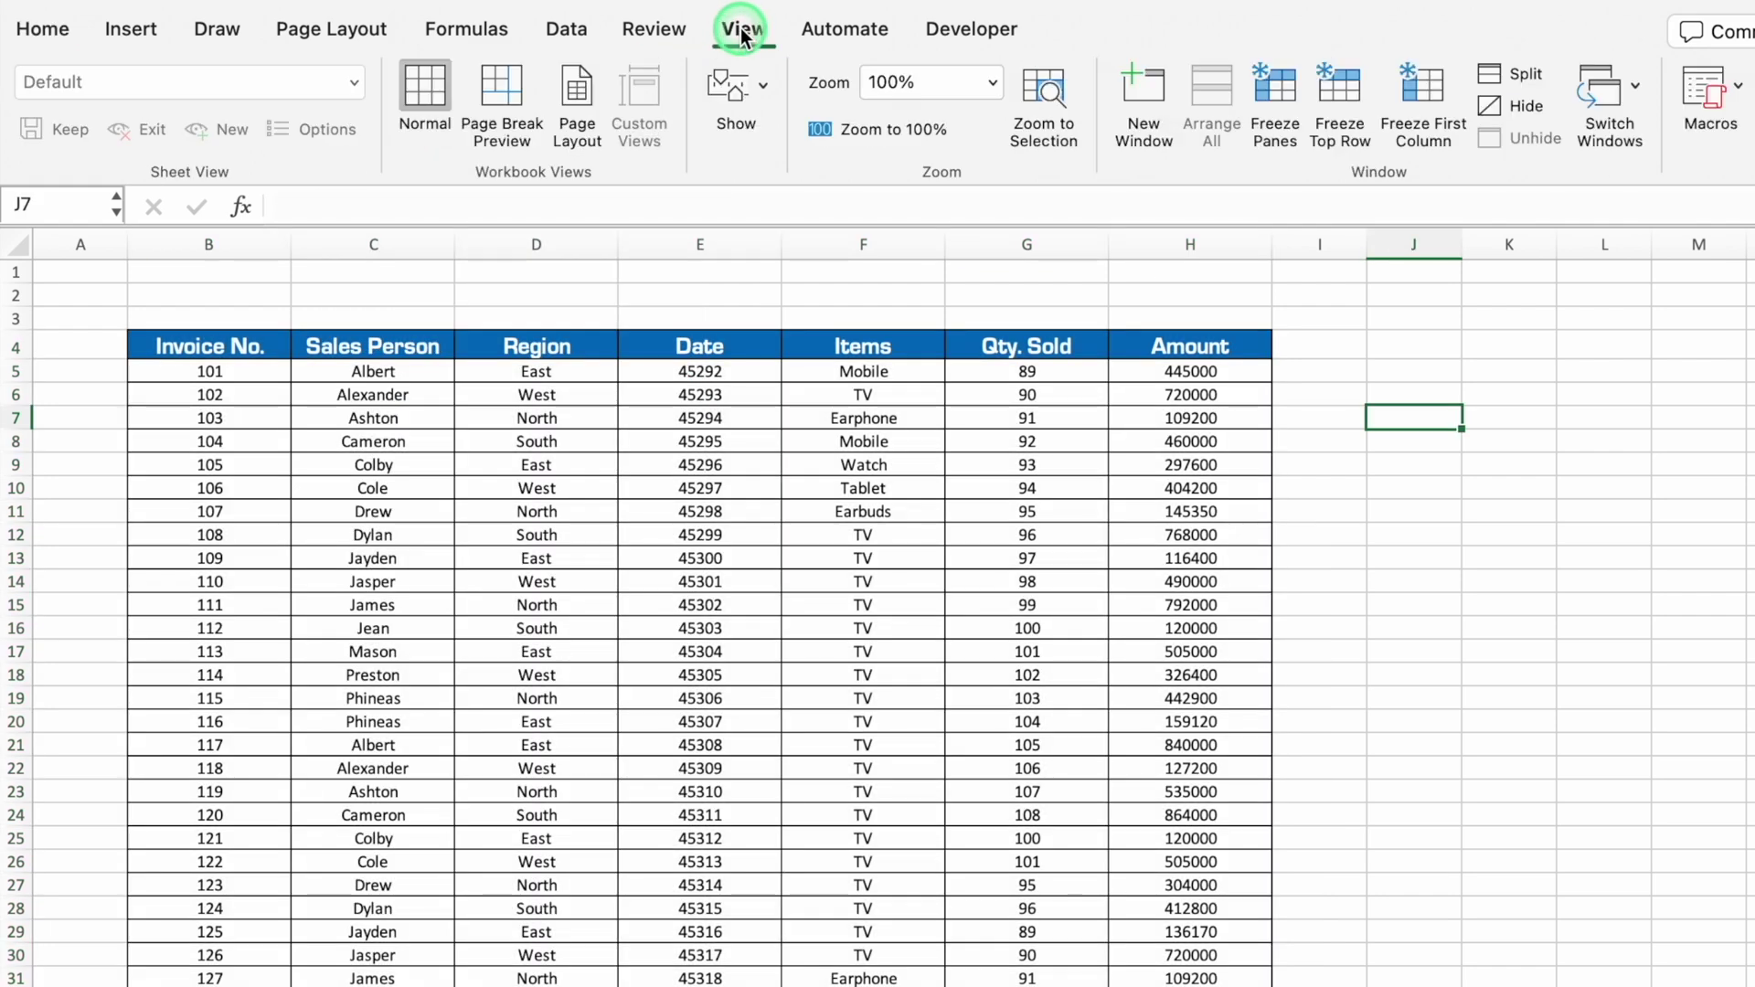
click(737, 87)
click(676, 196)
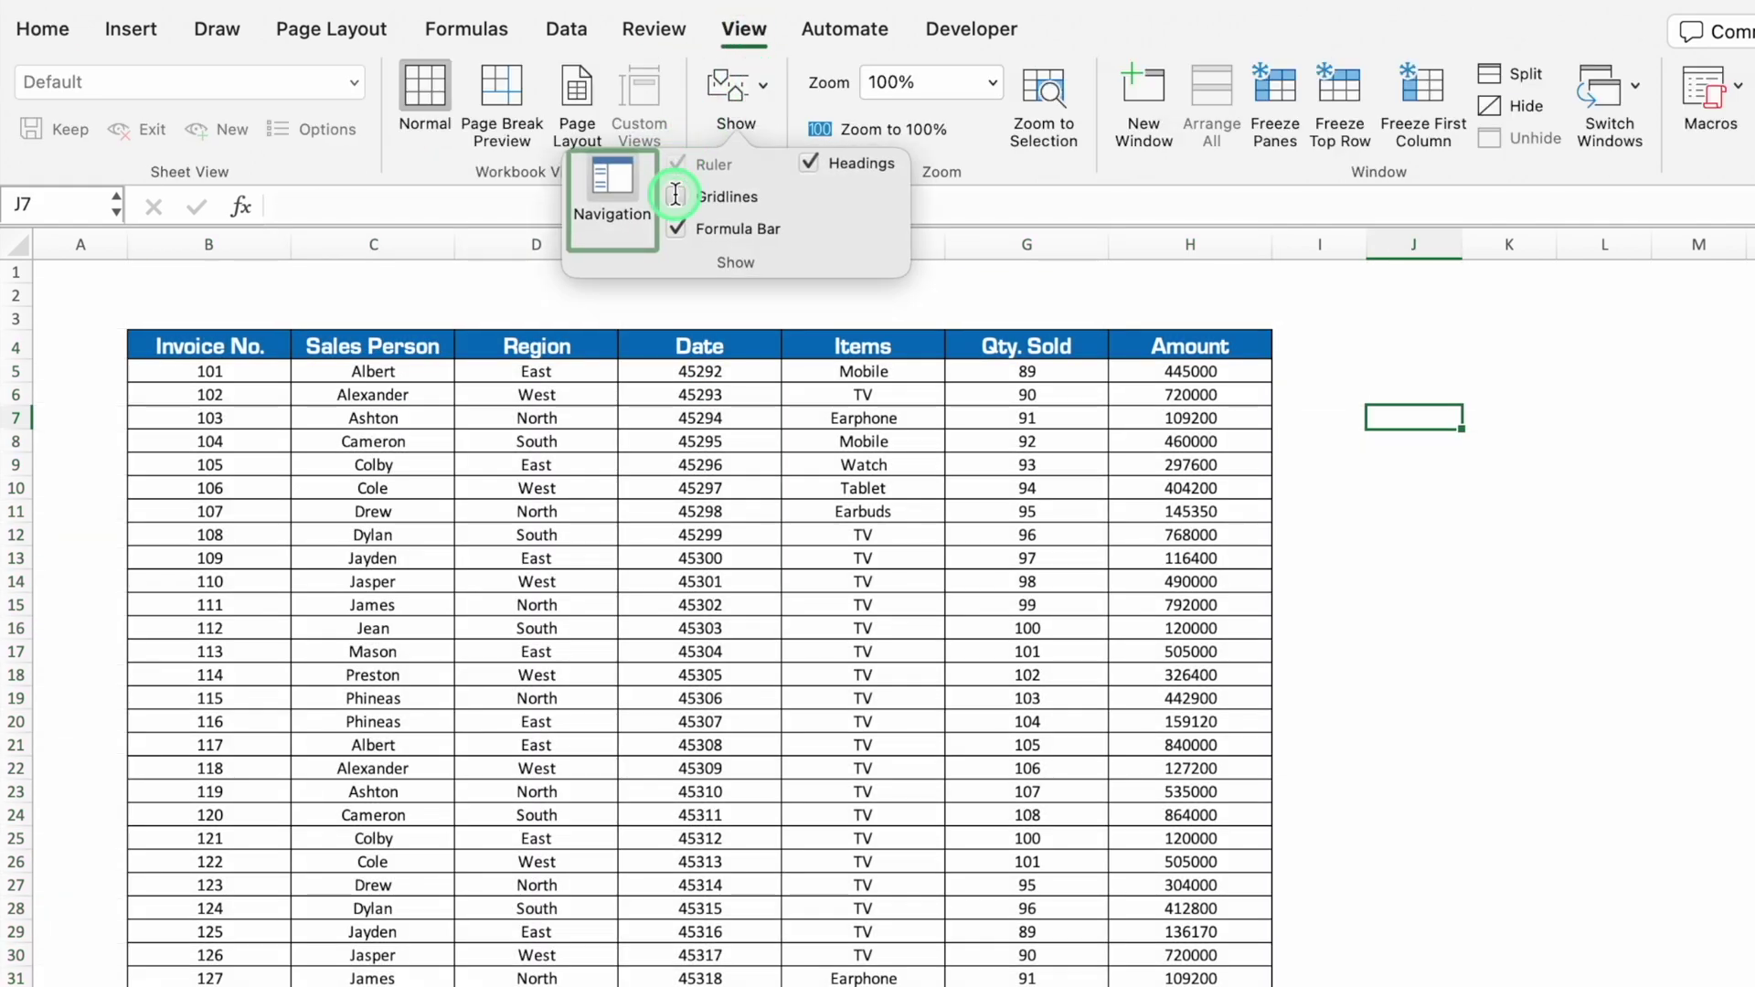
click(1413, 488)
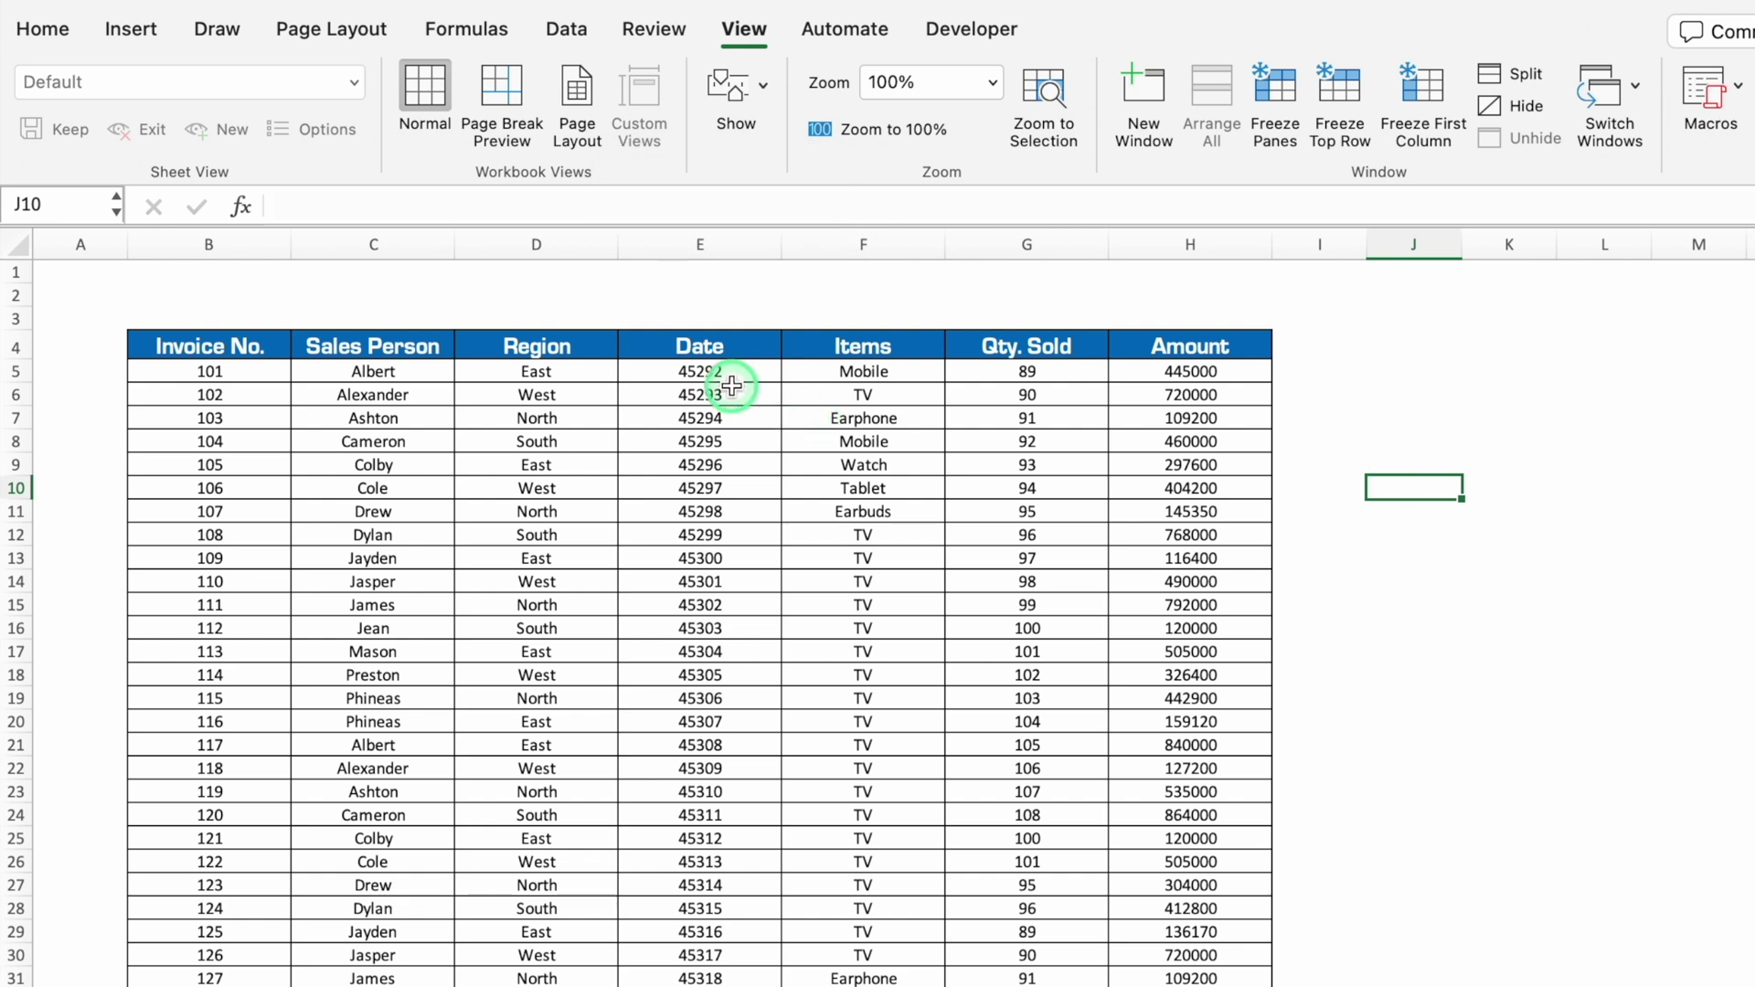
click(712, 245)
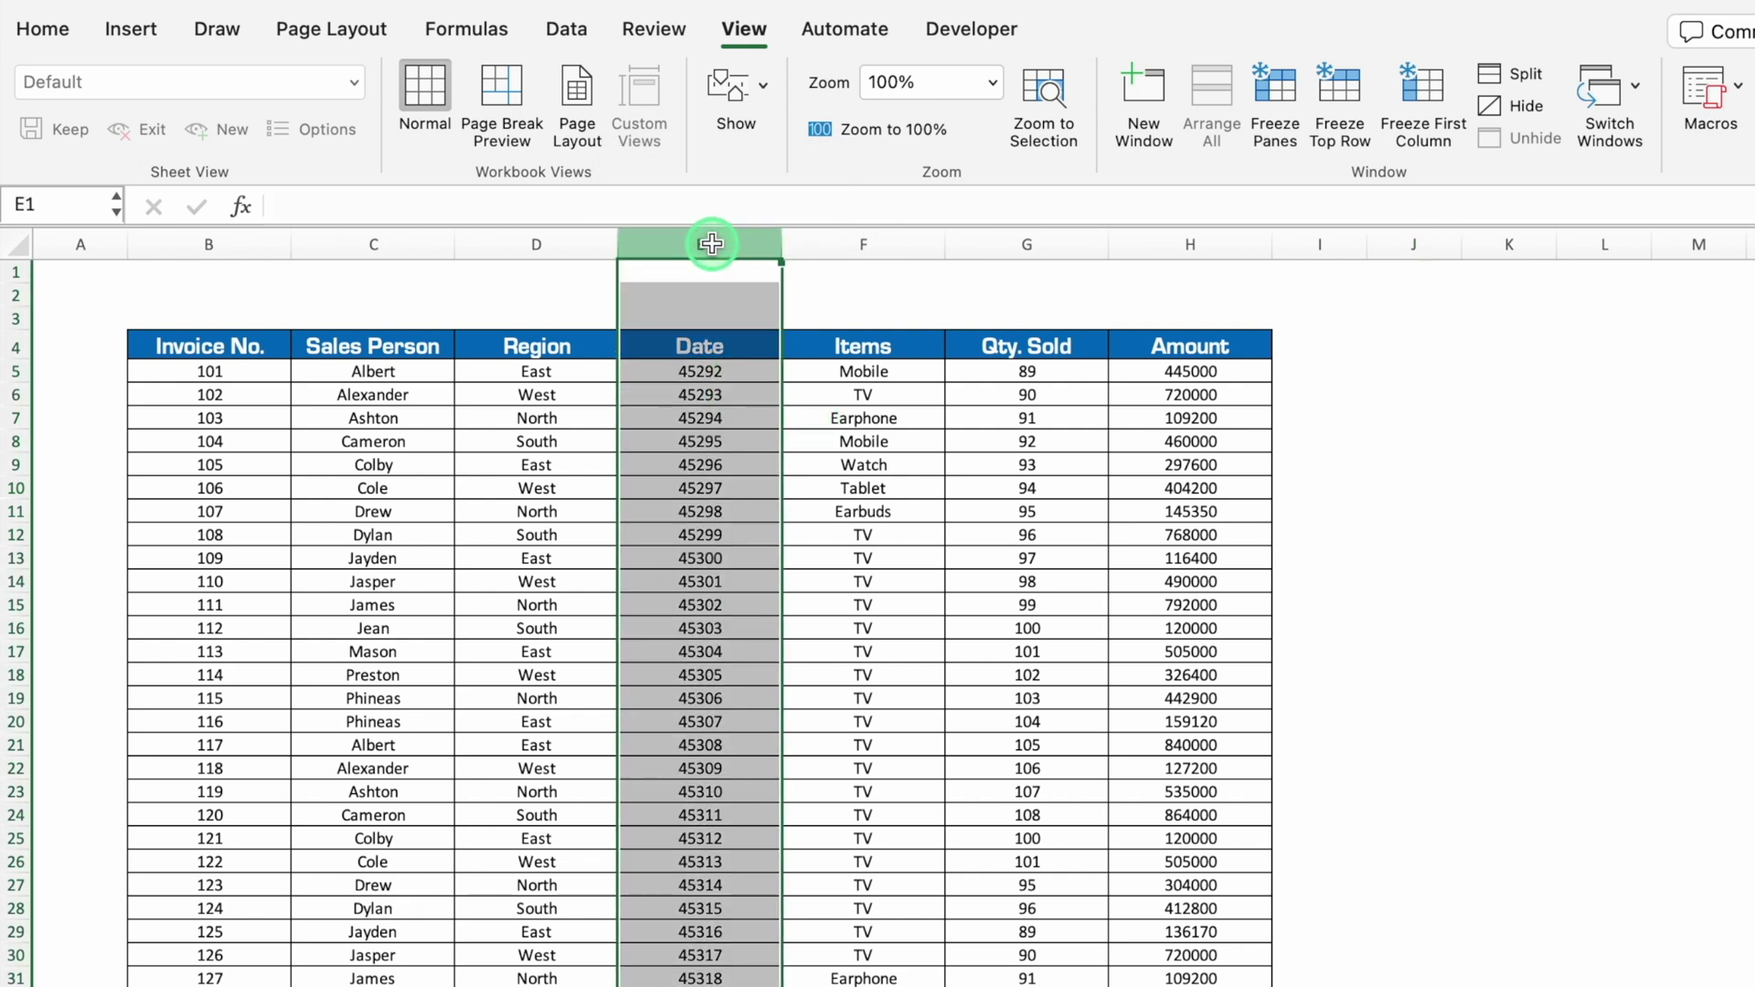
key(ctrl+1)
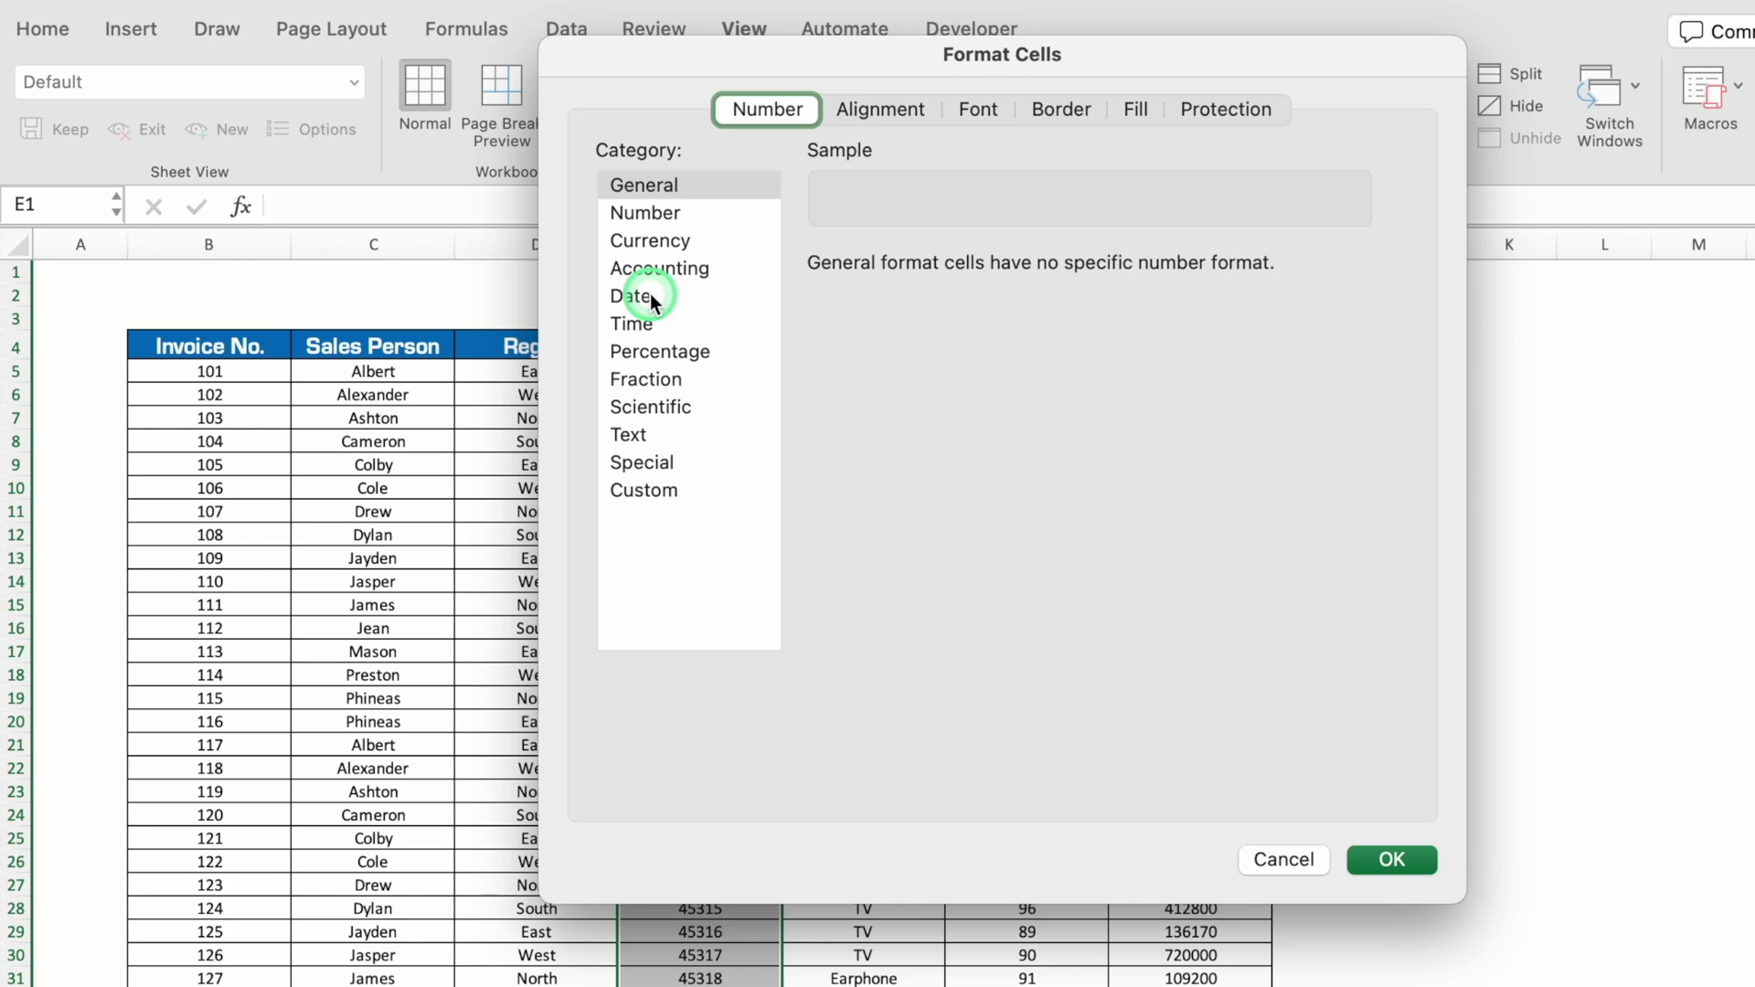
Step: Format the Date column with the 14-Mar-12 date style so it reads 1-Jan-24 onward
click(650, 294)
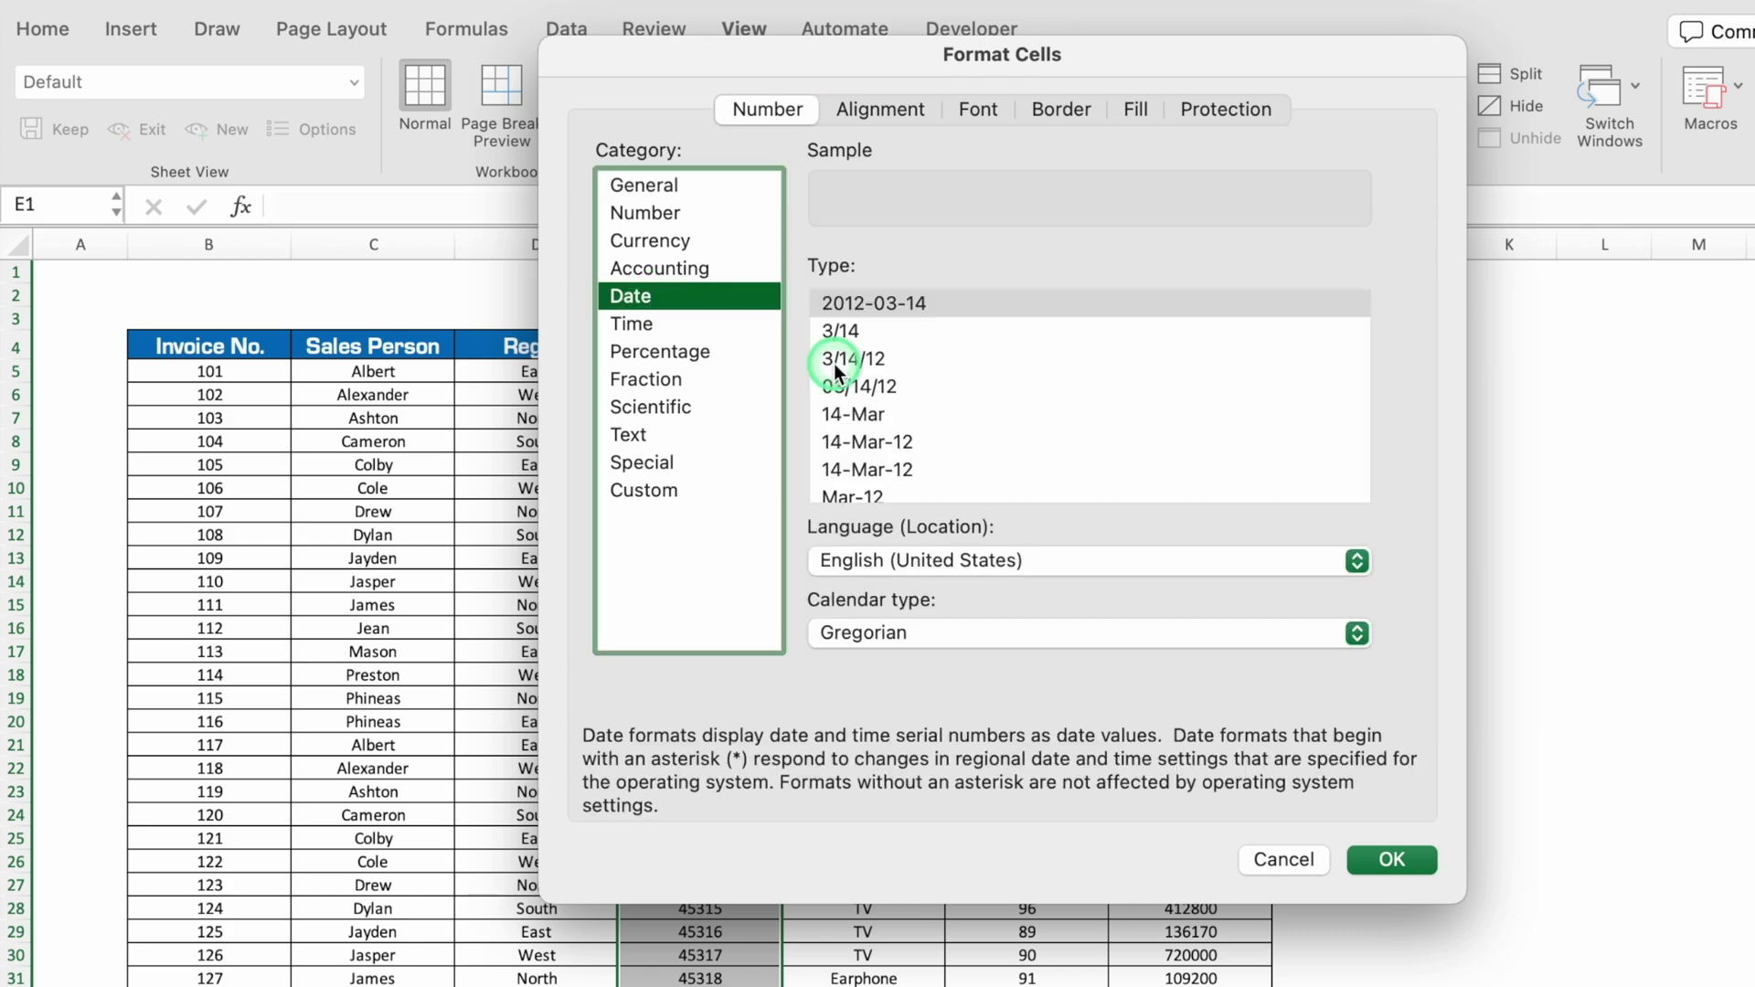
click(899, 444)
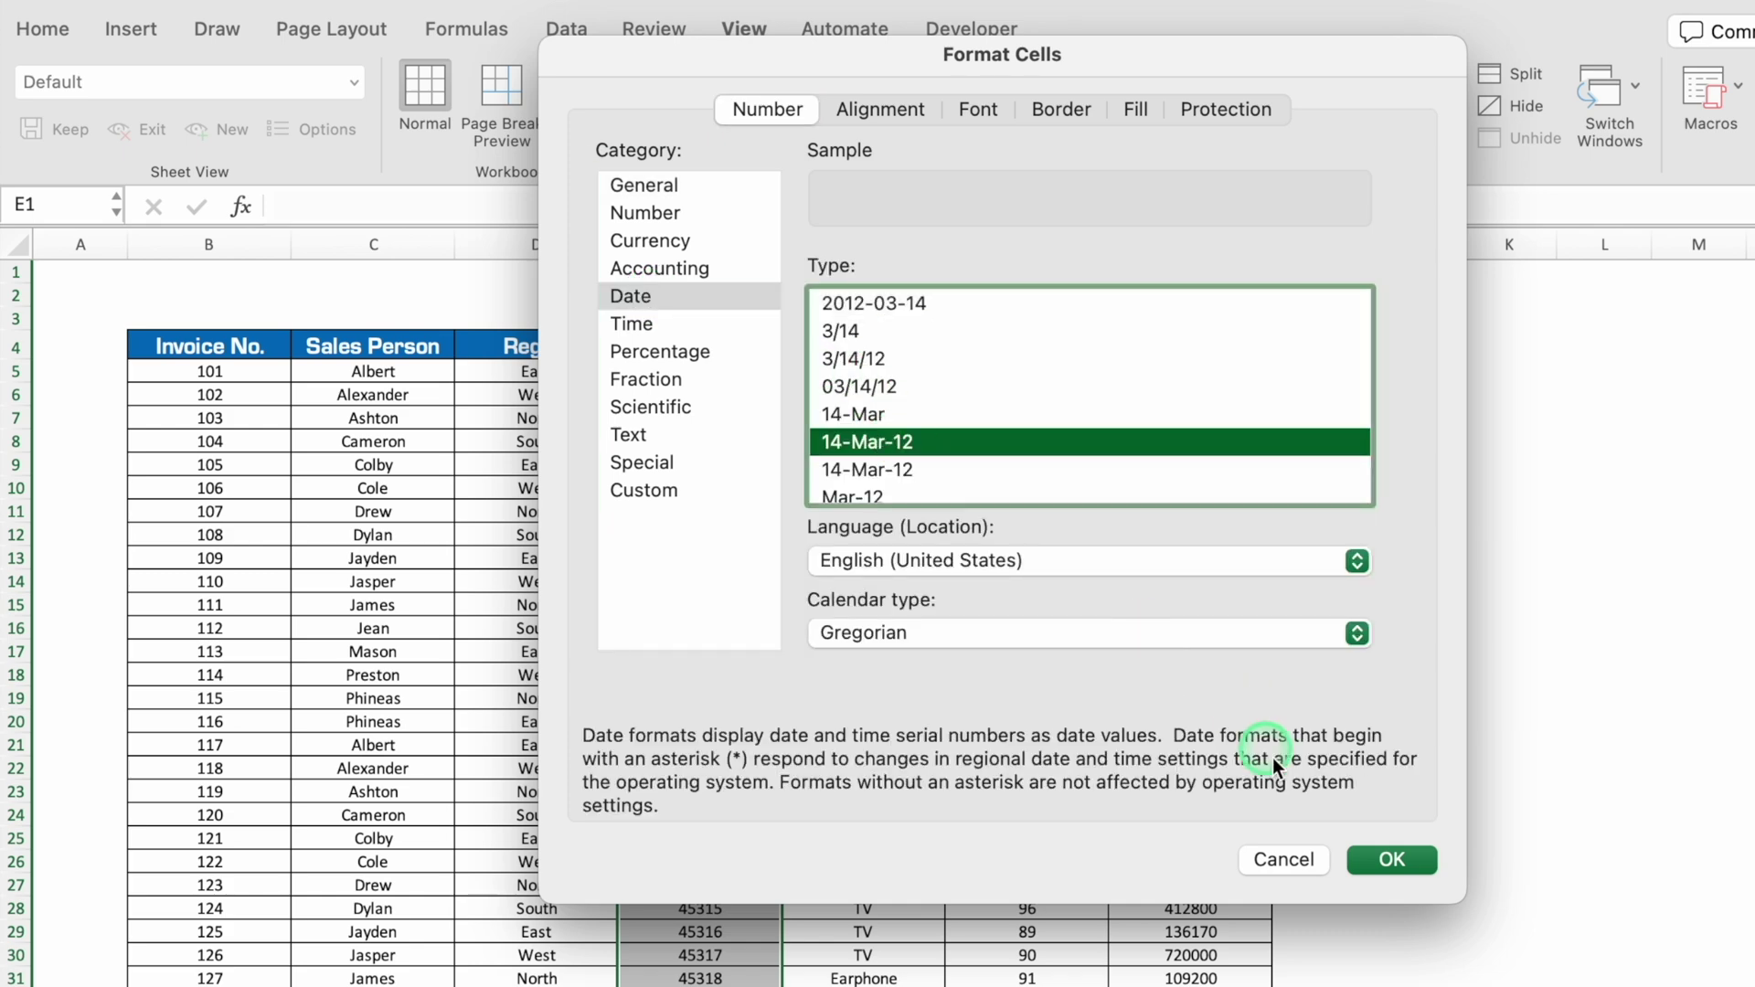
click(1390, 860)
click(1401, 613)
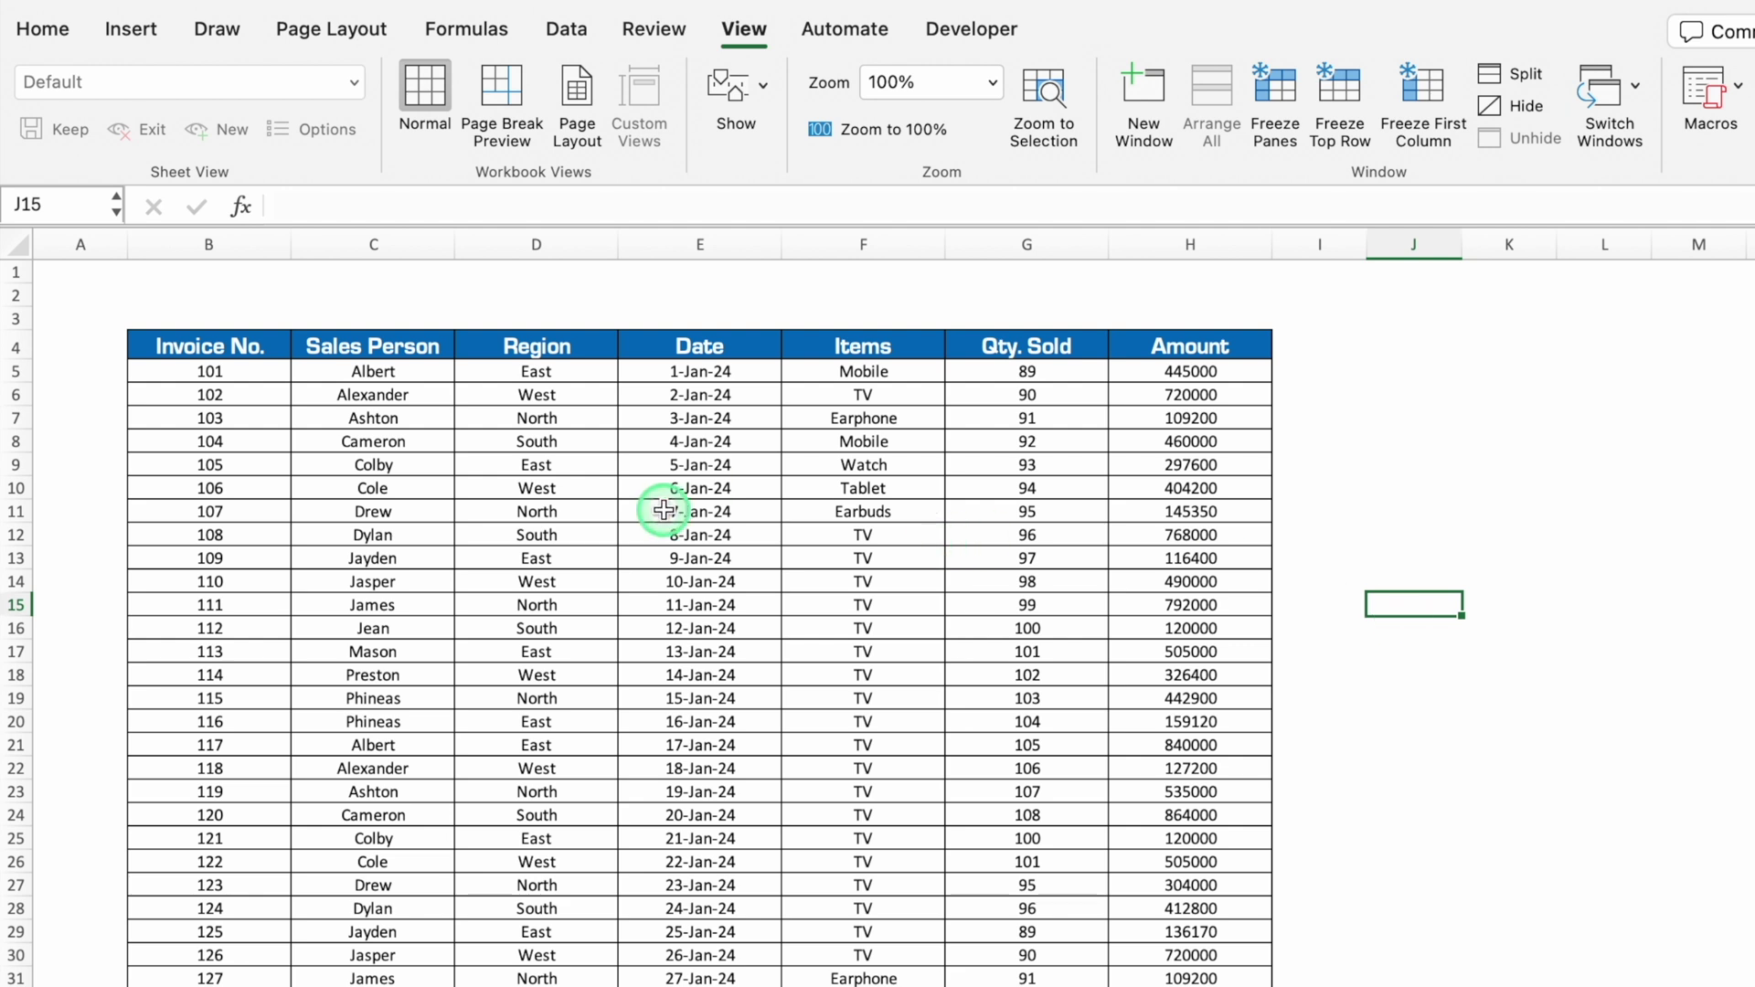
click(556, 350)
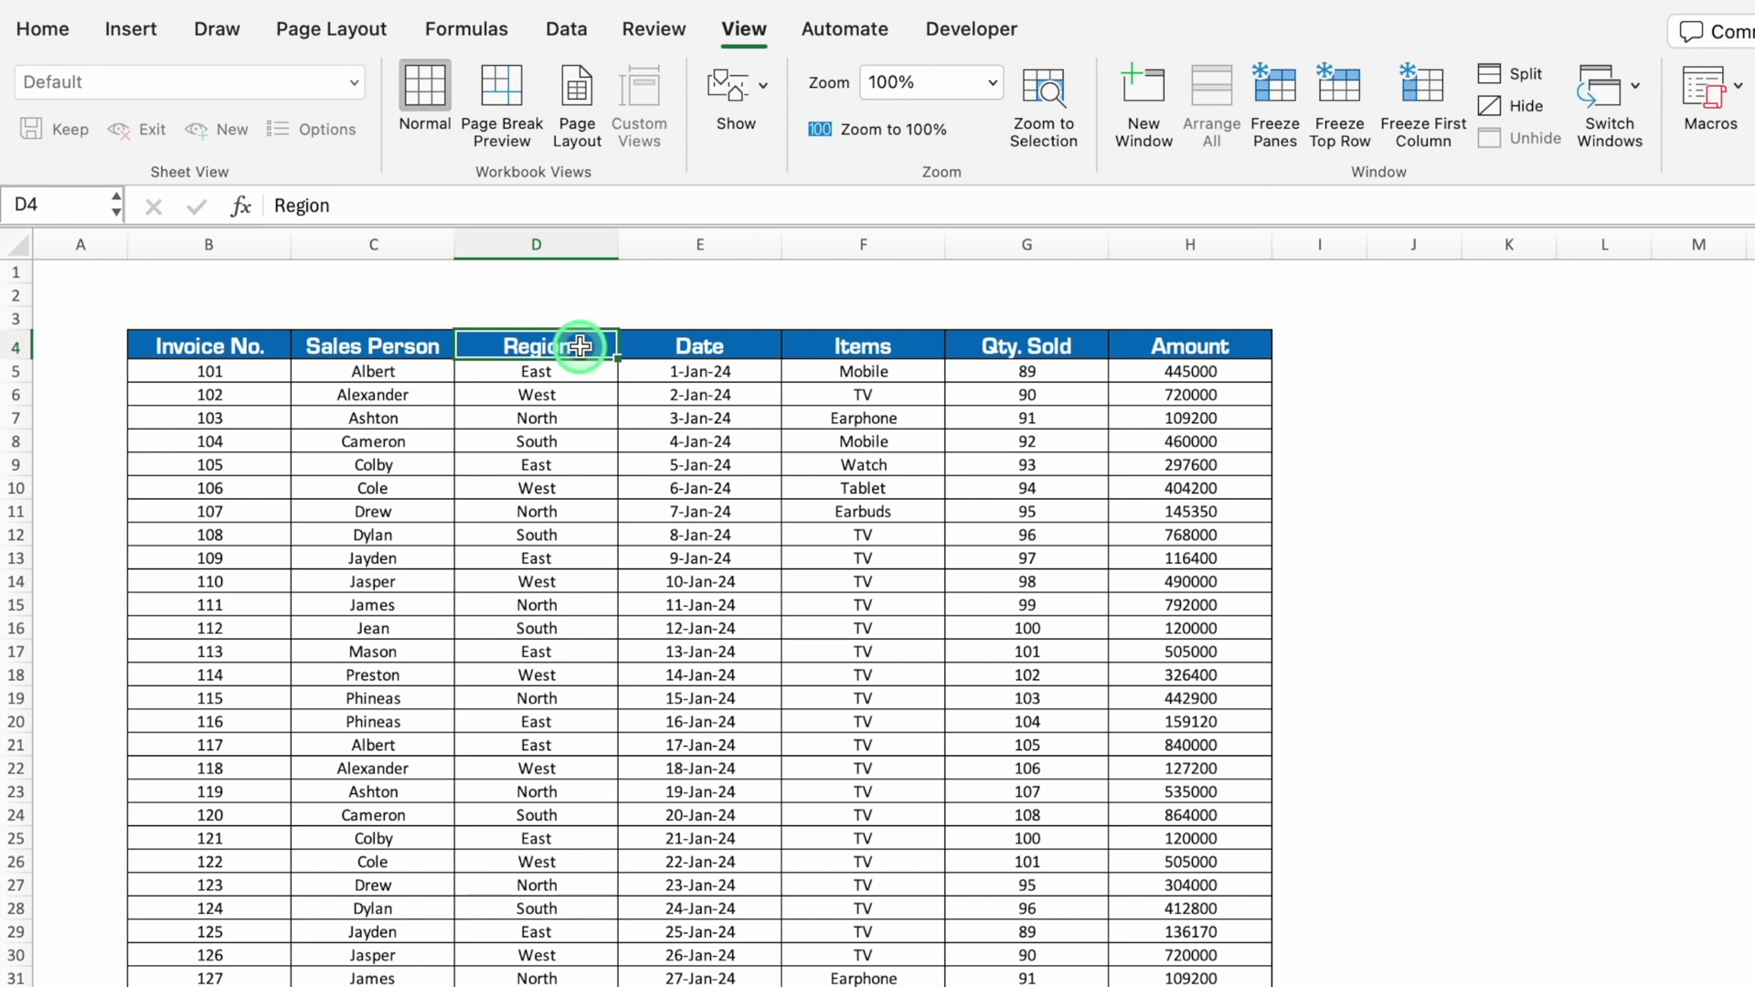
Step: Filter the table's Region column to show only East rows, then begin renaming Sheet1
key(ctrl+shift+Down)
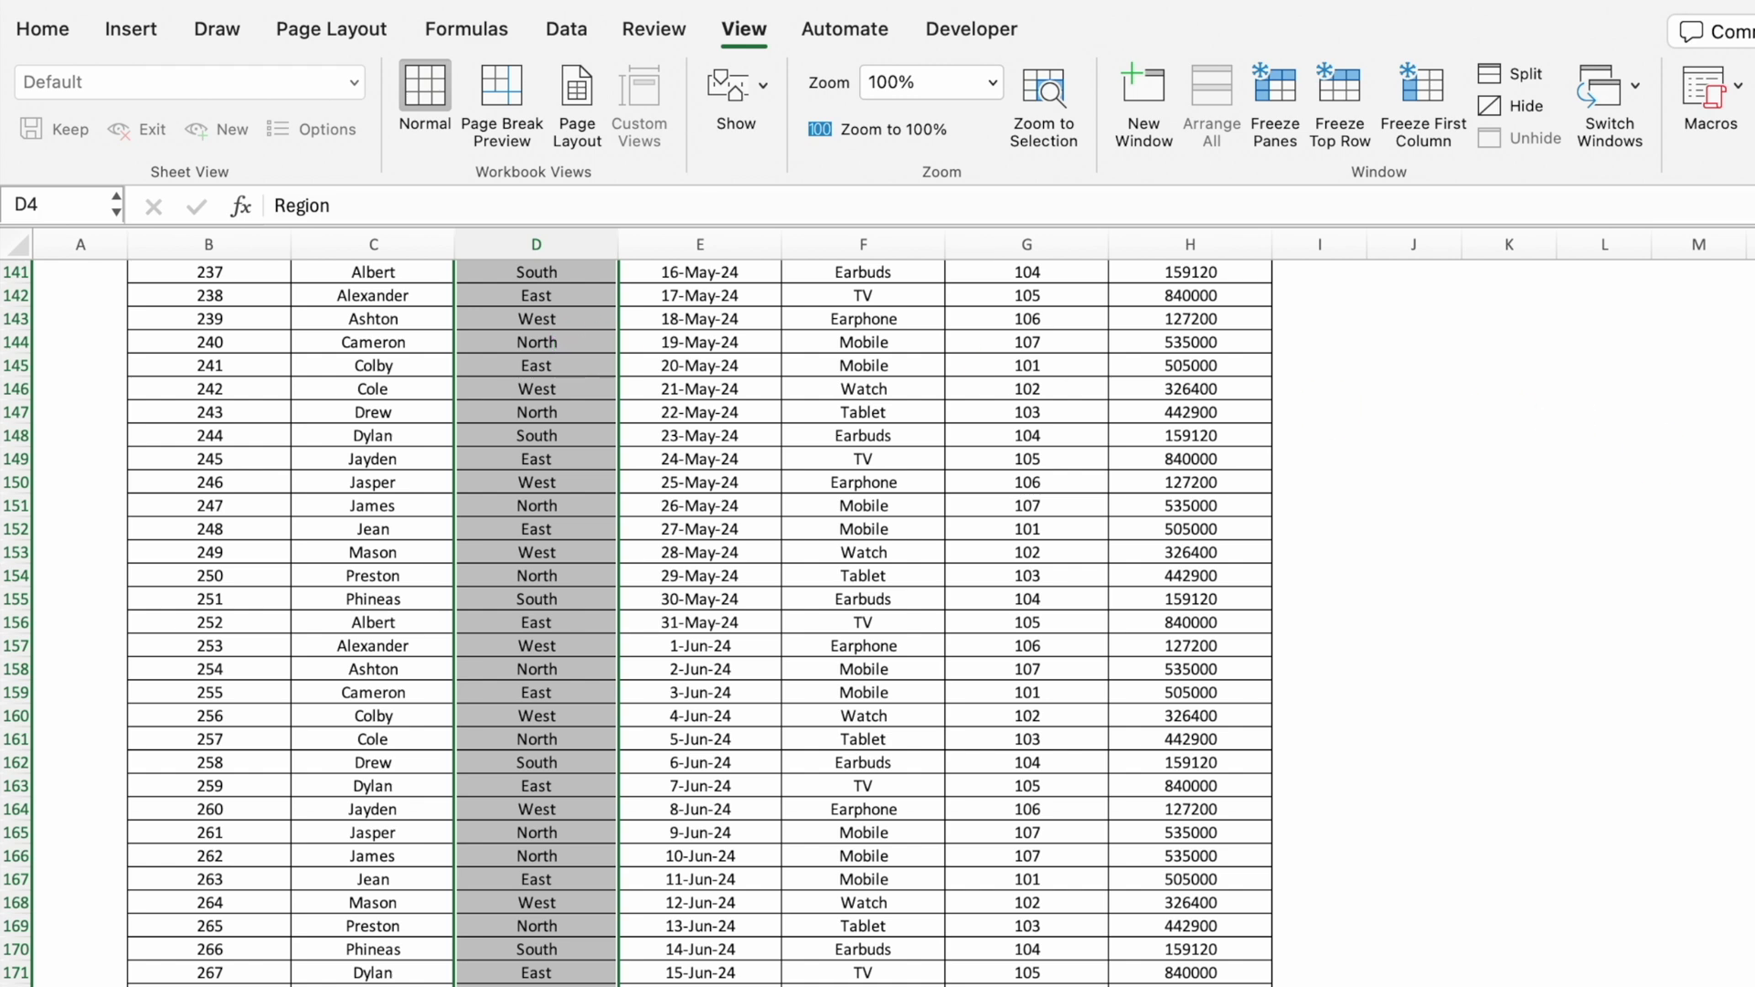
scroll(604, 357, up, 20)
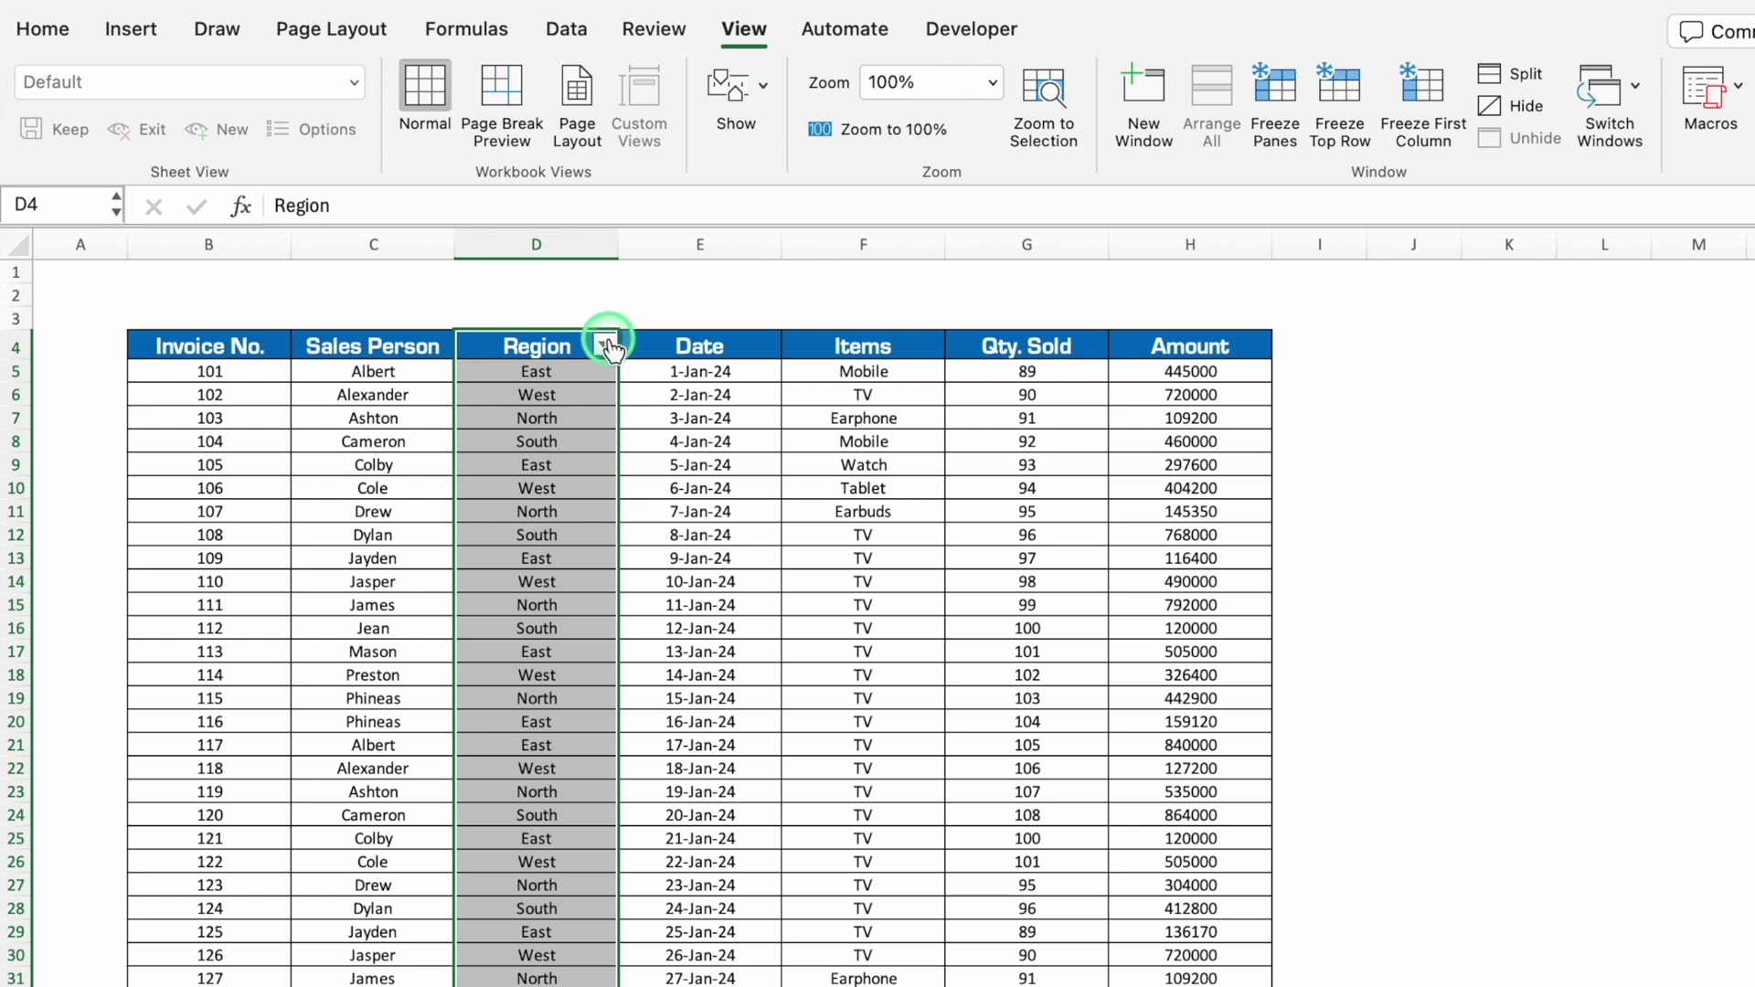
click(606, 345)
click(689, 638)
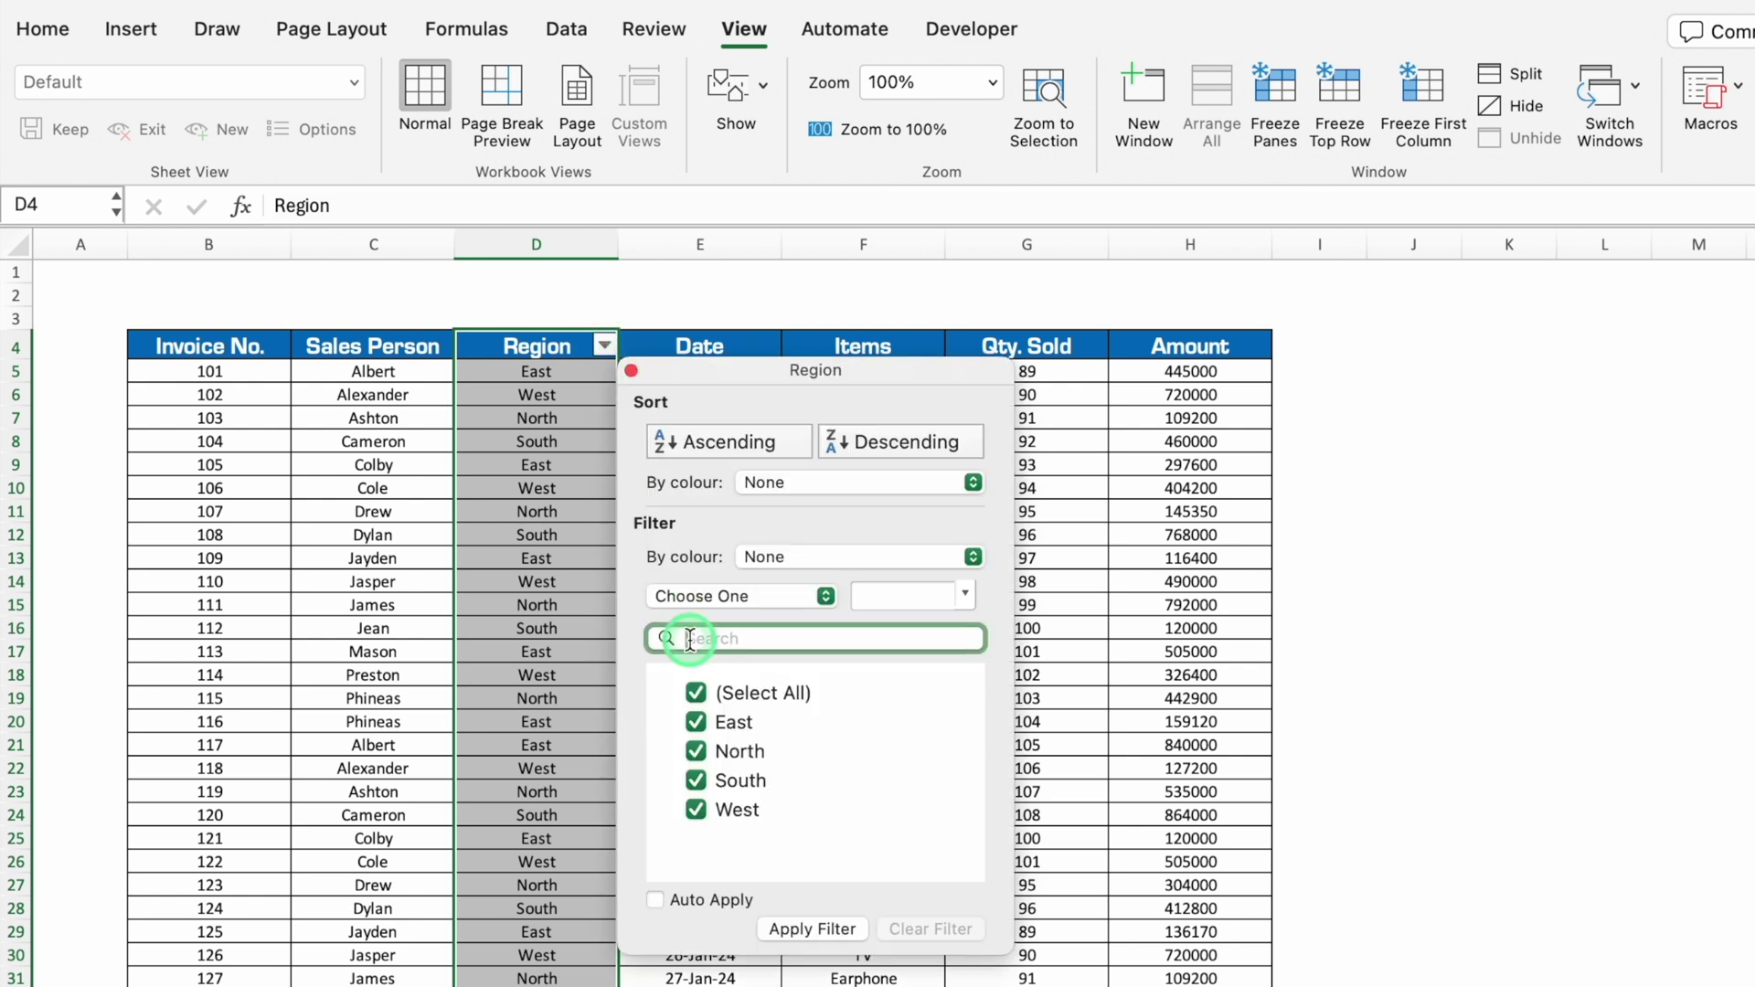
click(697, 692)
click(697, 722)
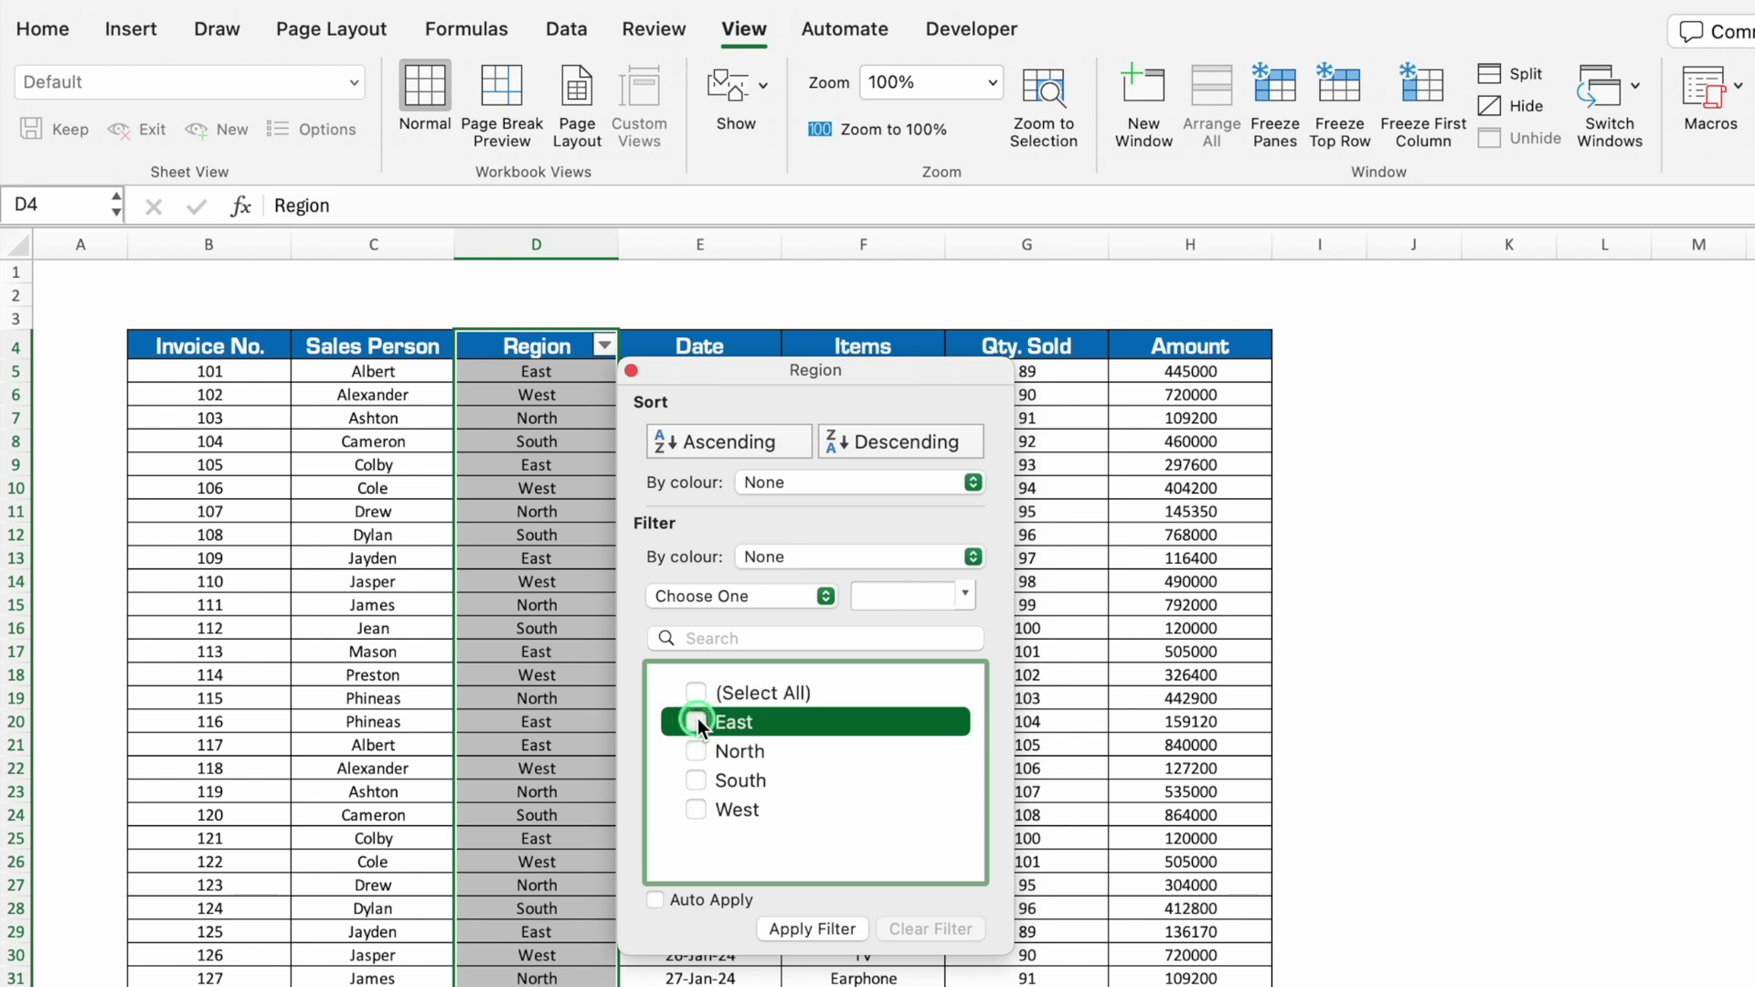
click(809, 930)
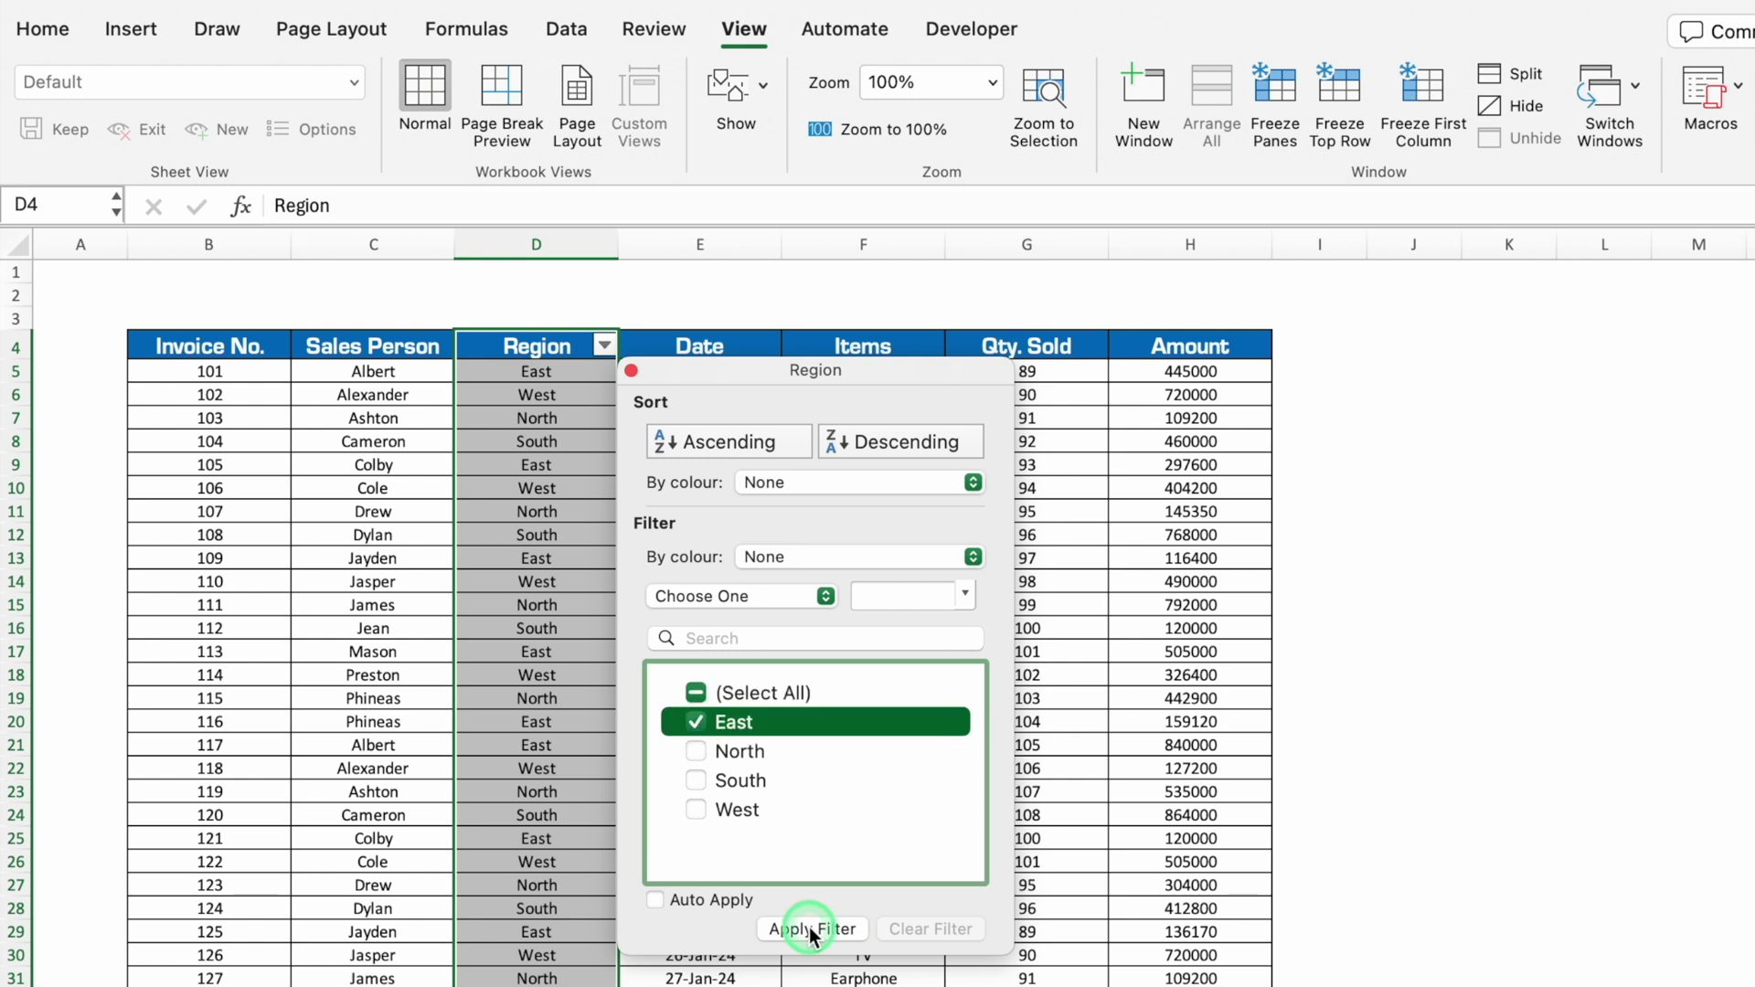
click(630, 371)
double_click(274, 960)
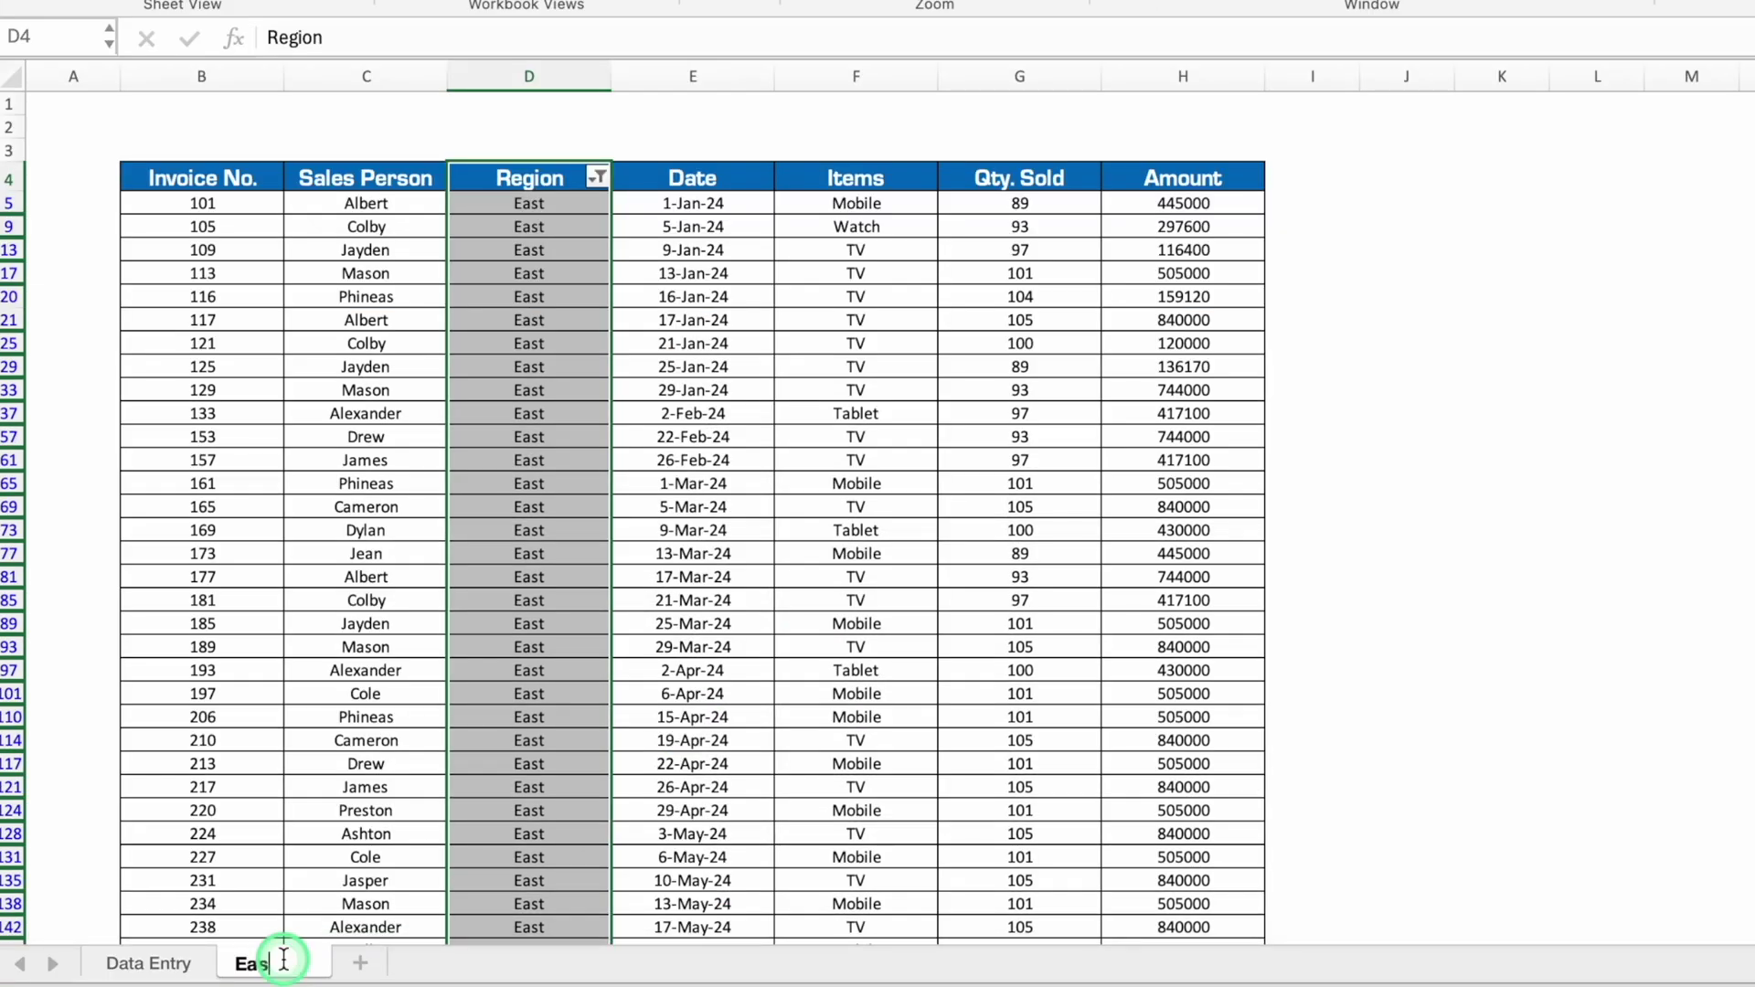
Step: Name the sheet East and duplicate it three times
key(Return)
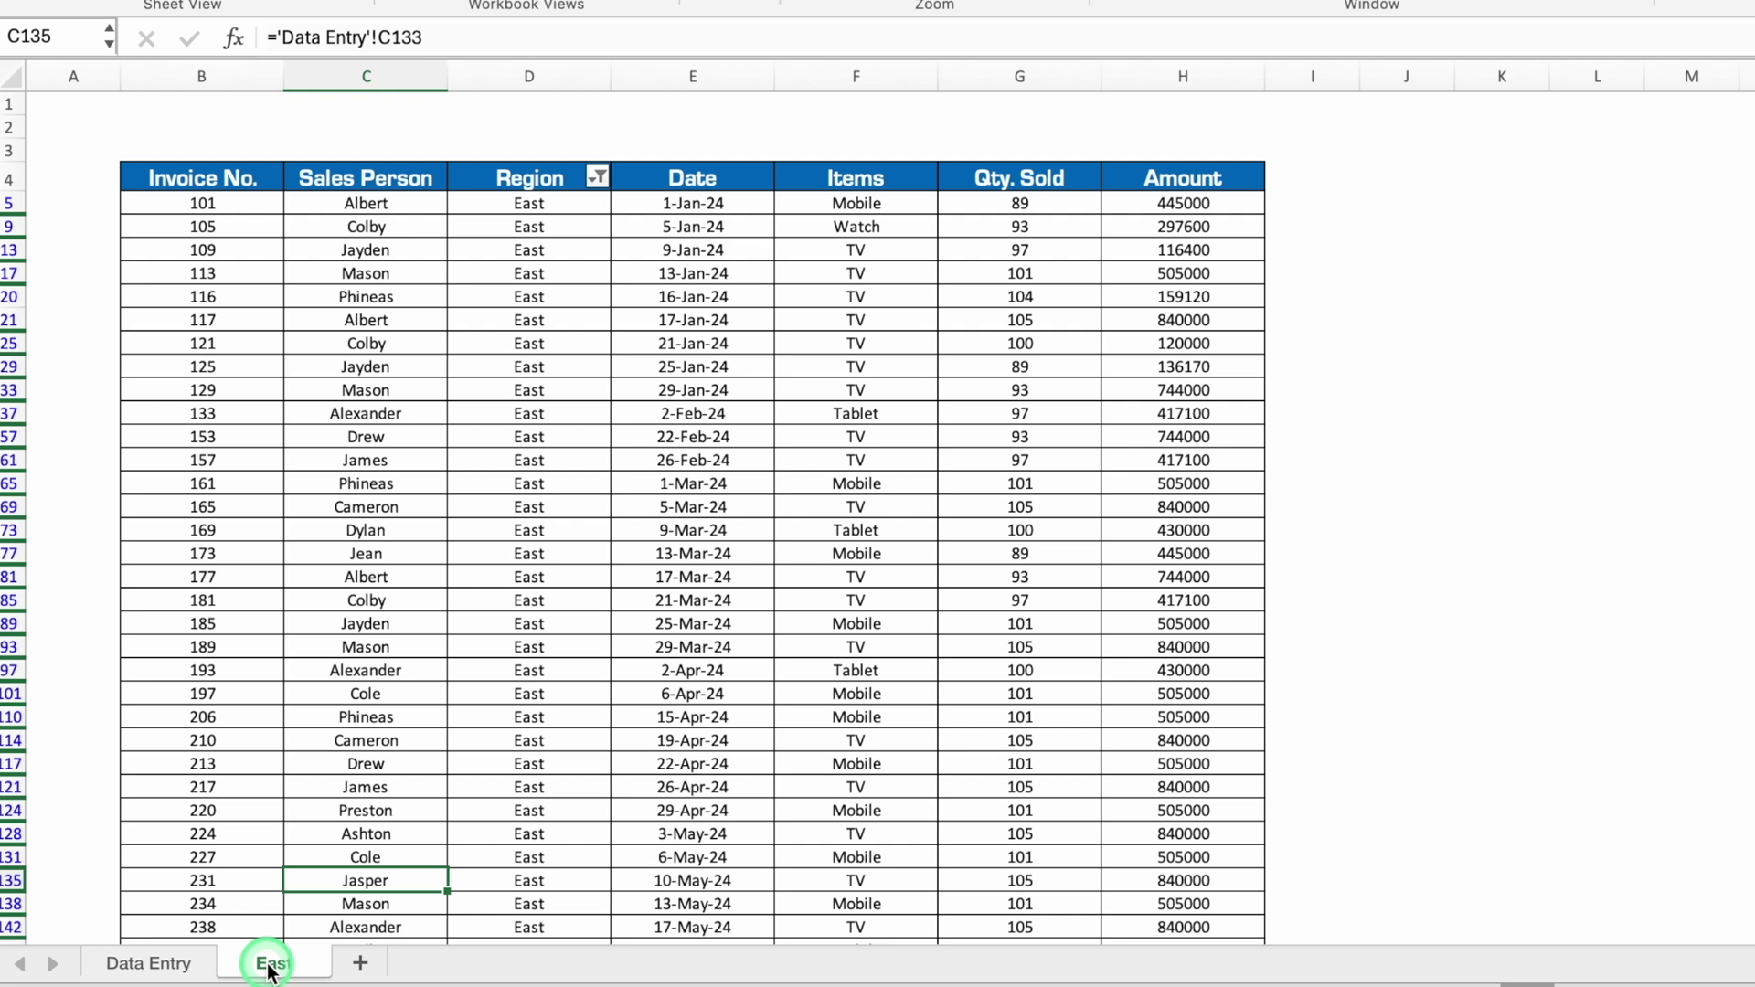
right_click(271, 967)
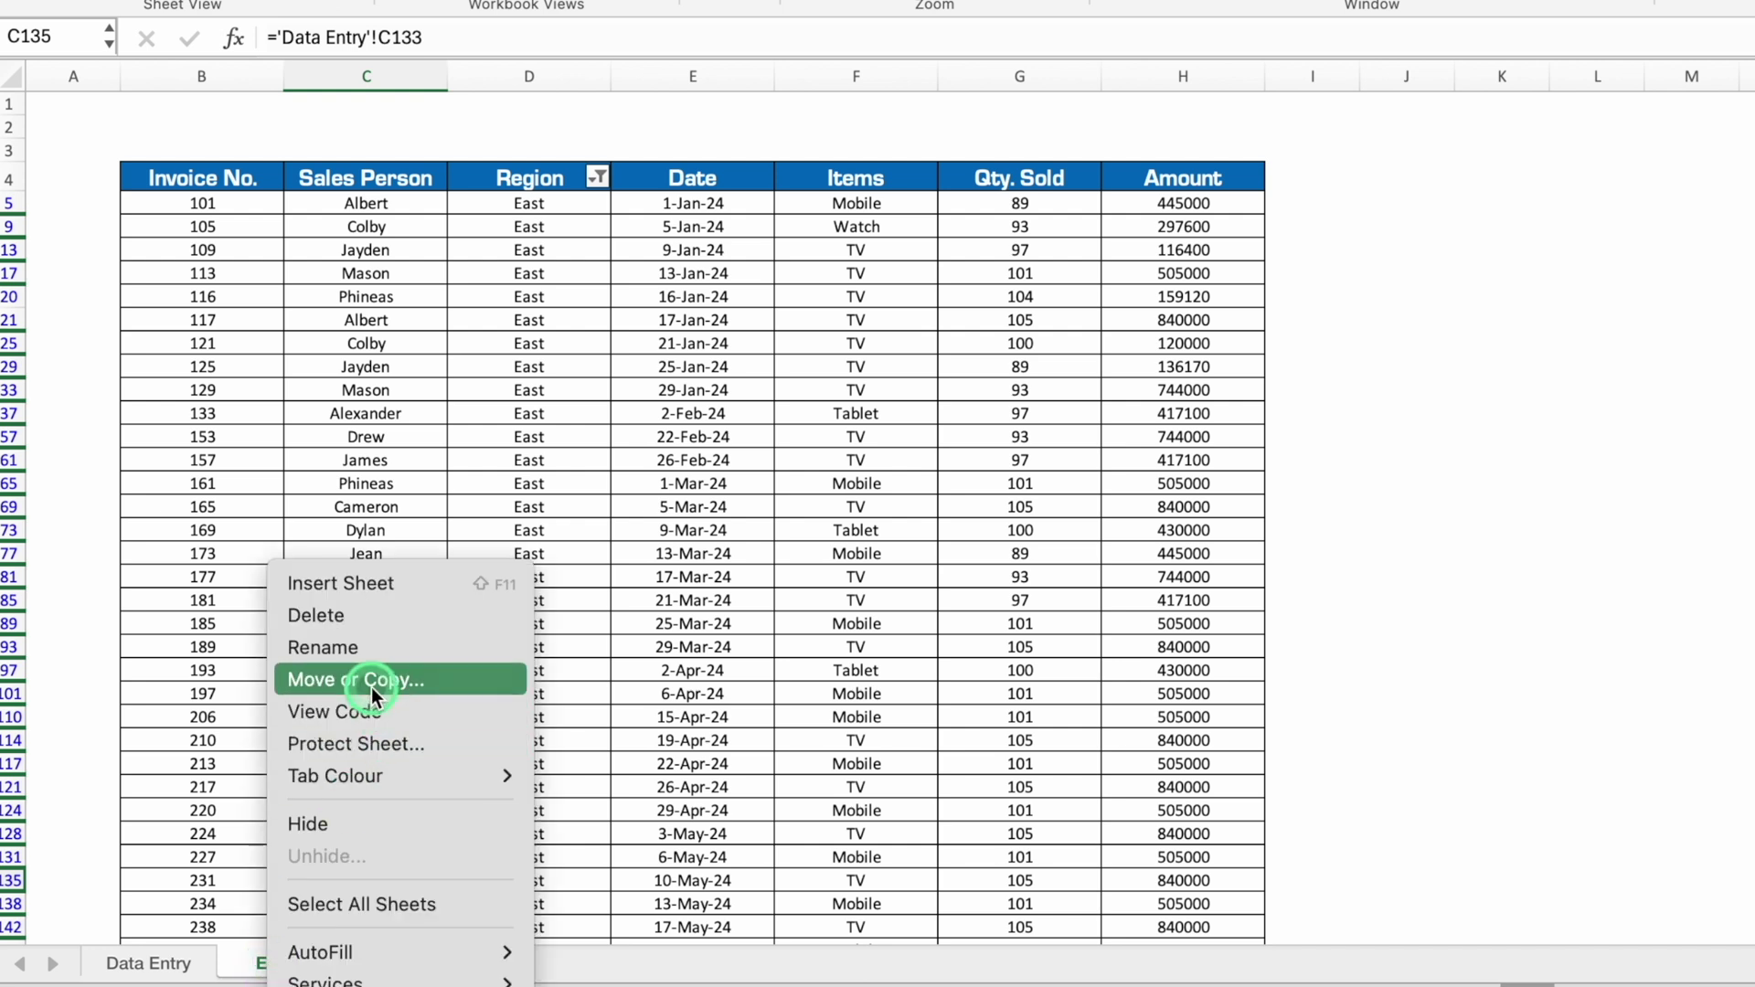
click(233, 673)
mouse_move(298, 903)
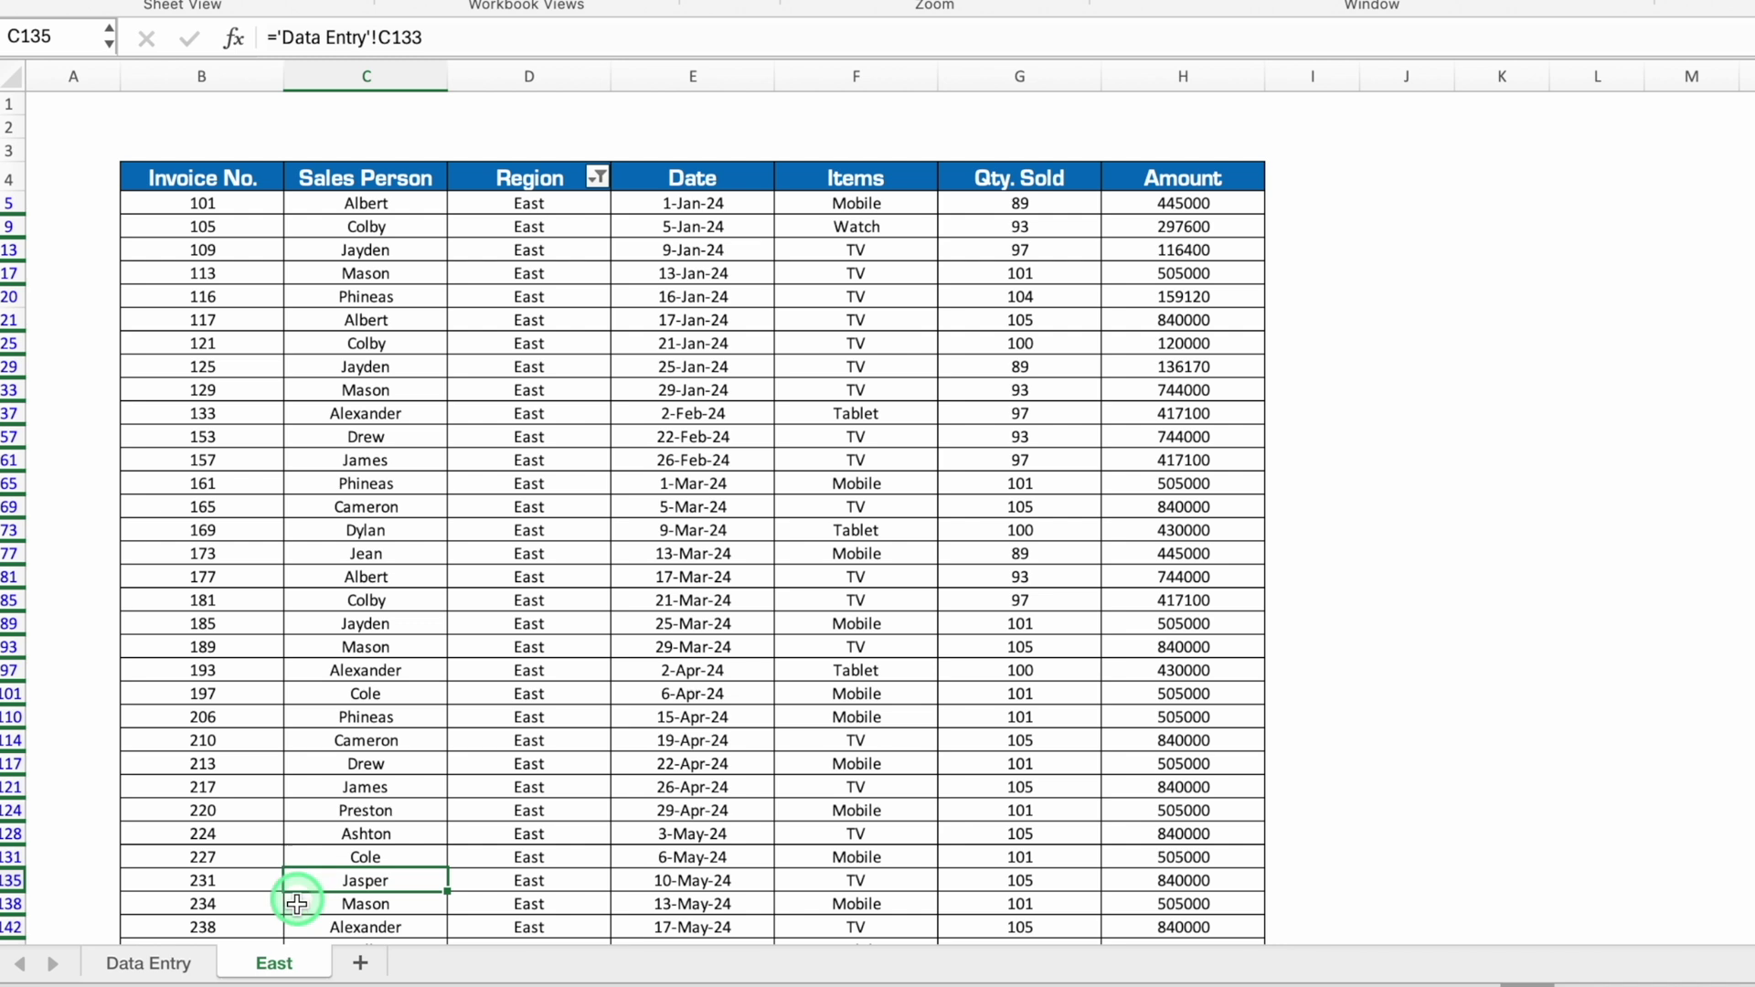
drag(279, 969, 367, 967)
mouse_move(472, 960)
mouse_down()
mouse_move(590, 969)
mouse_move(398, 968)
mouse_up()
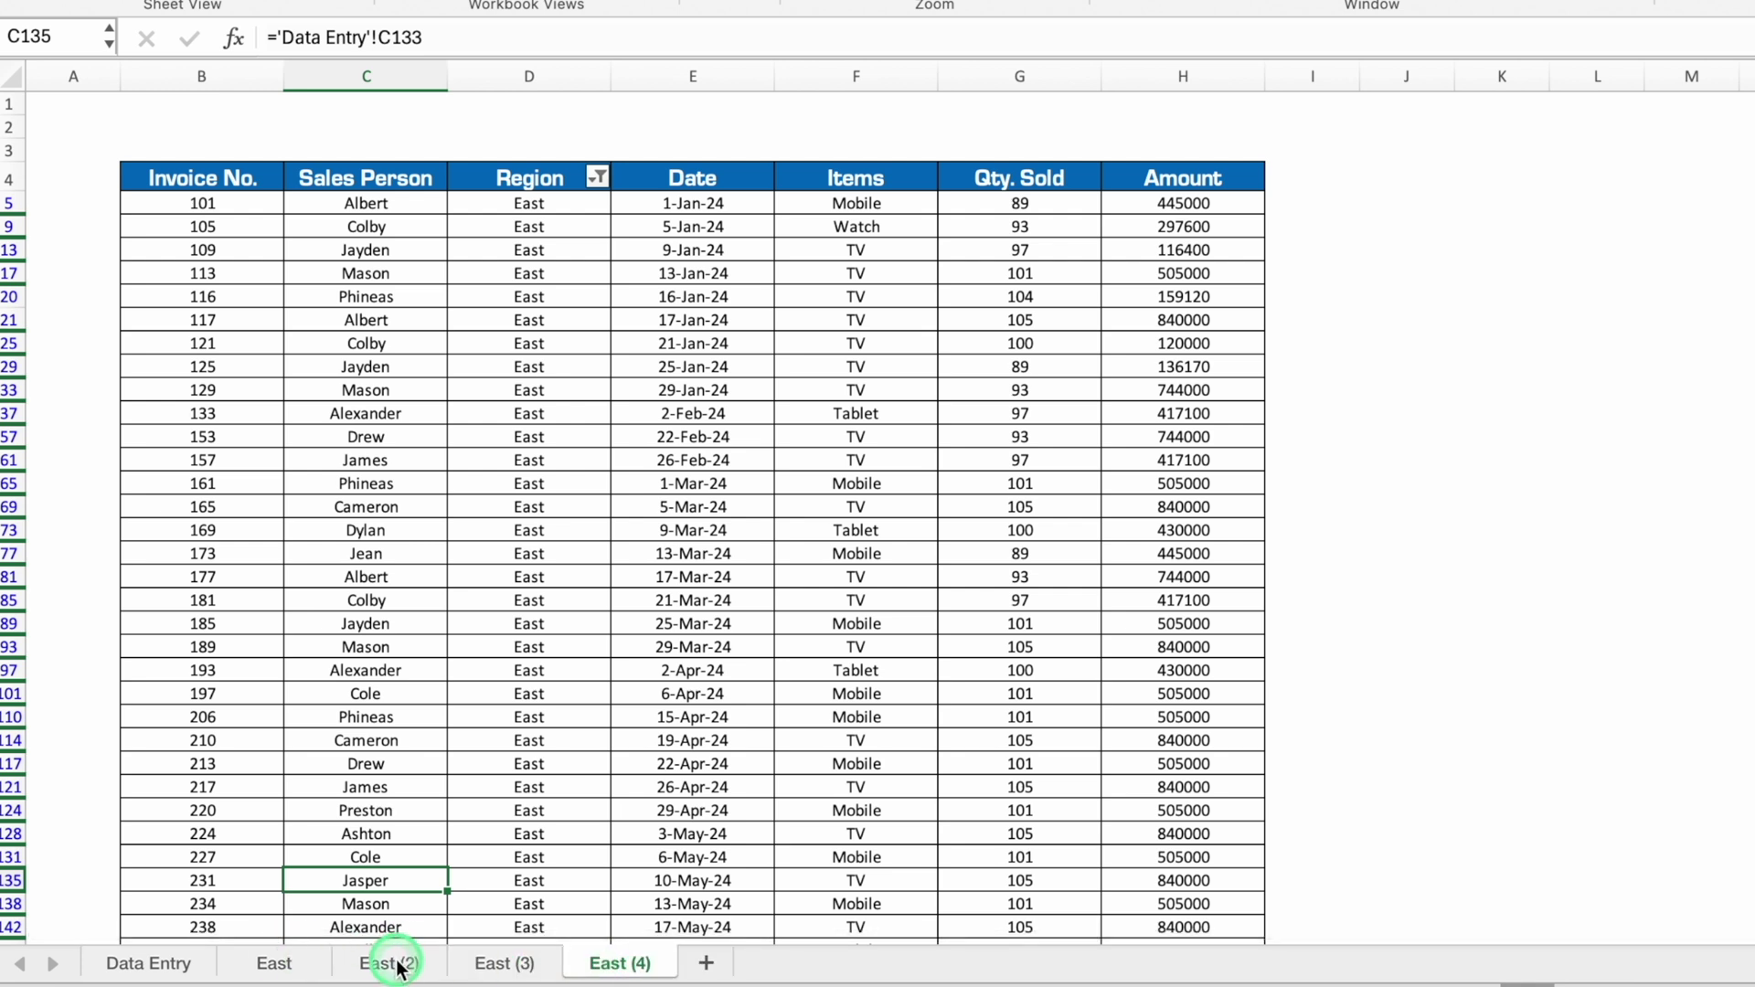
Step: Rename the three East copies to West, North and South
click(397, 967)
double_click(396, 960)
text(West)
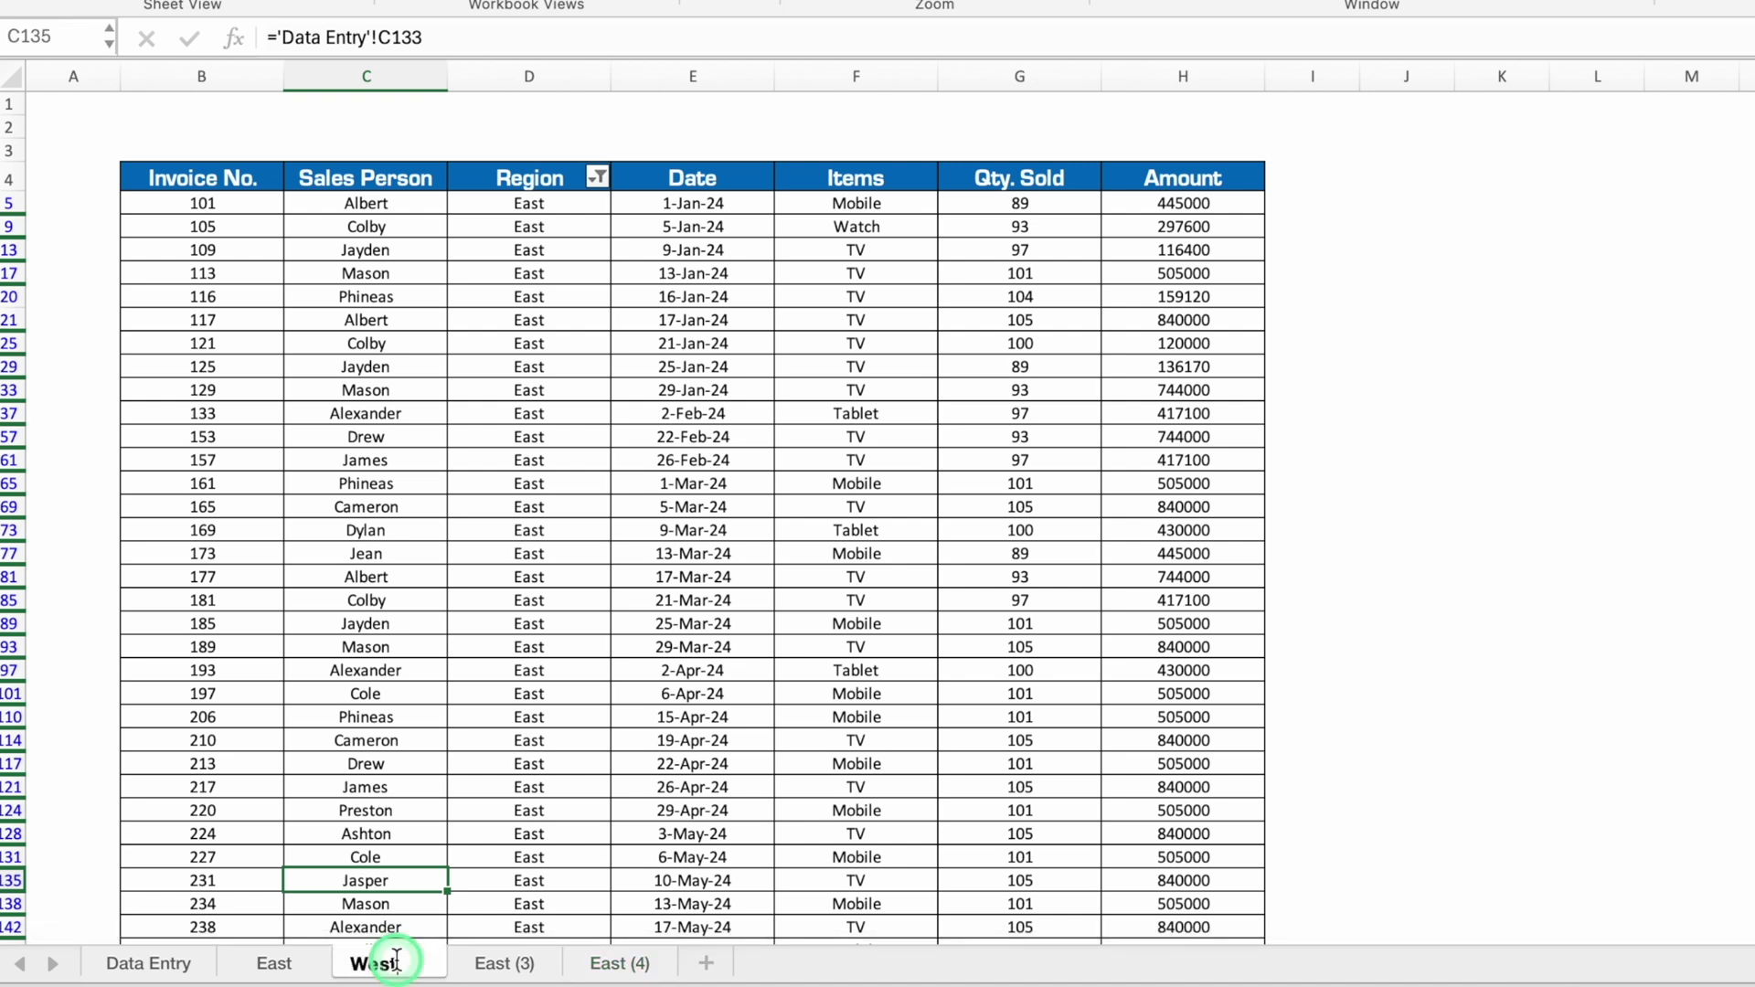
click(521, 963)
double_click(521, 962)
text(North)
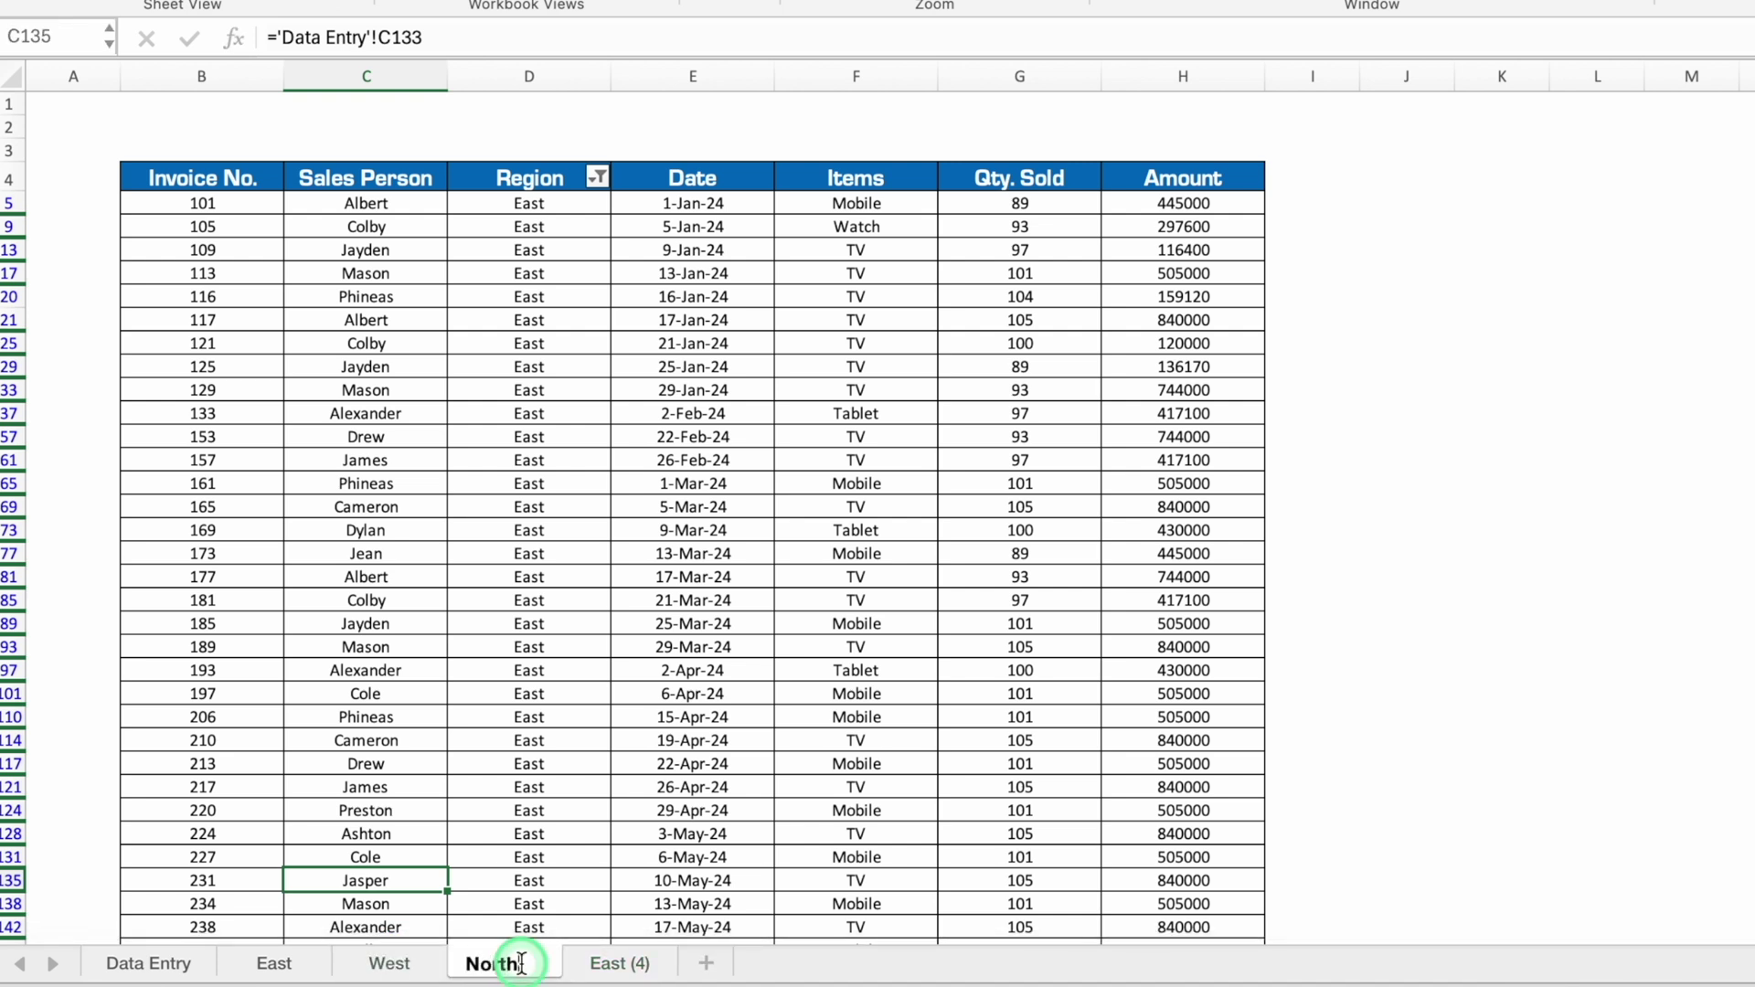
click(620, 965)
text(uth)
click(274, 965)
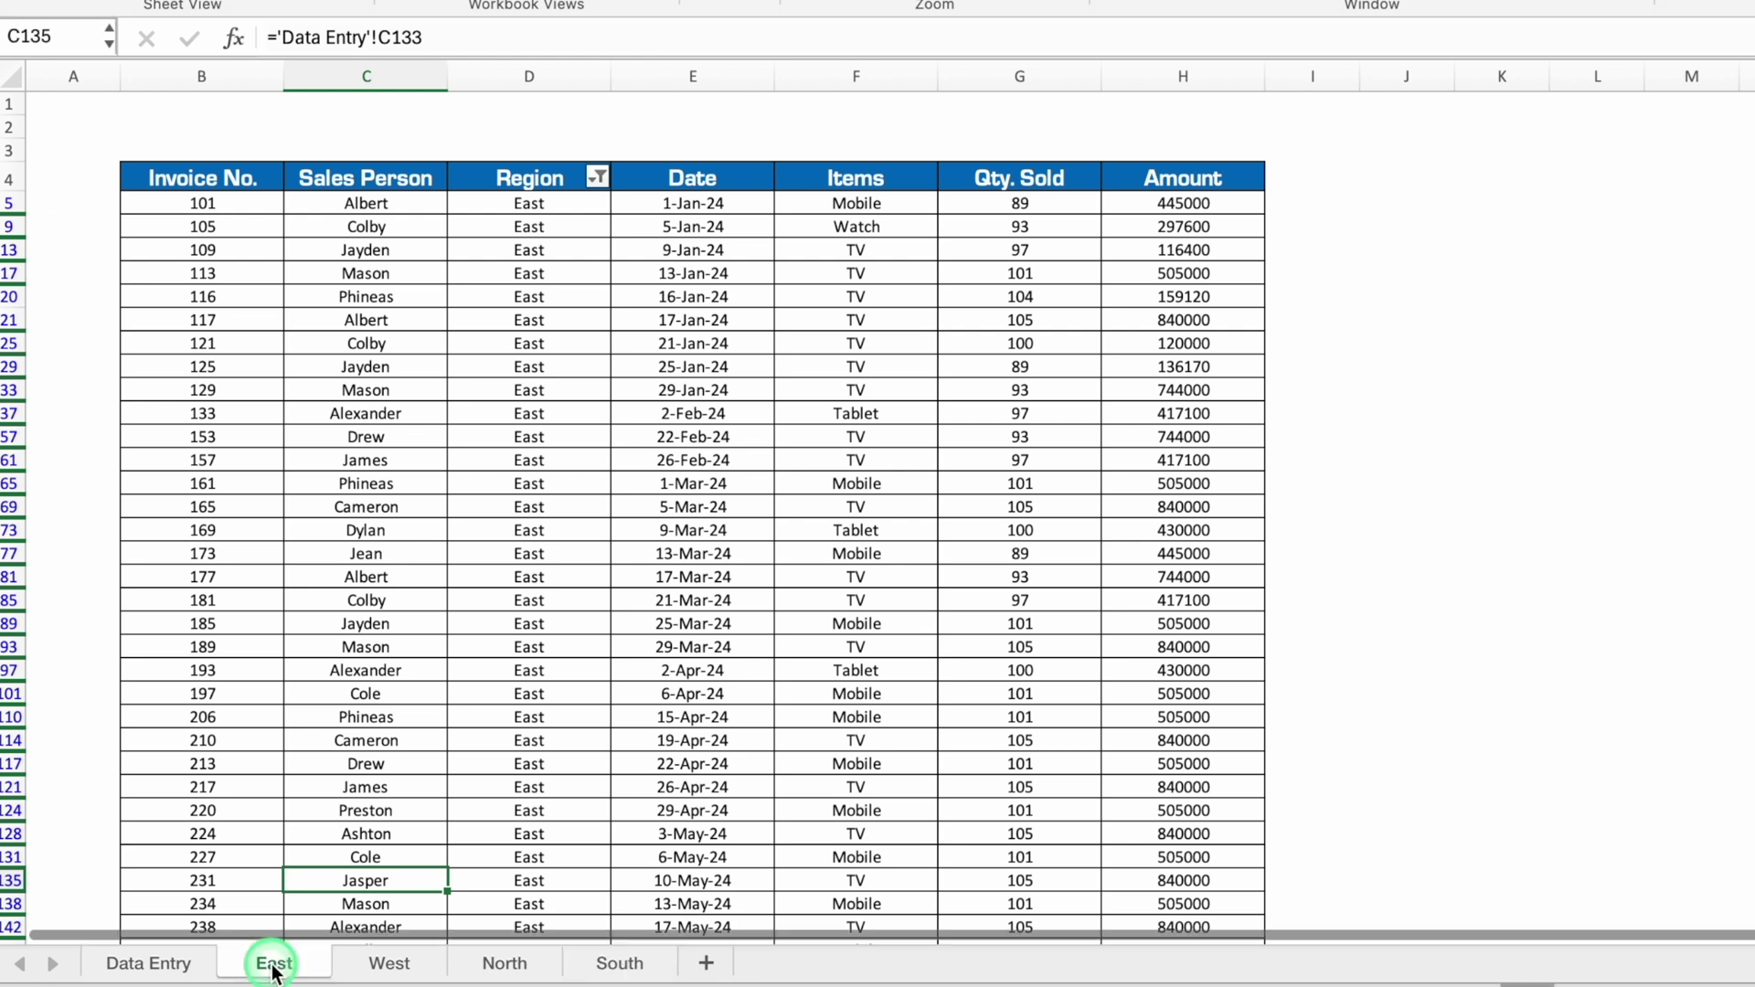
click(384, 965)
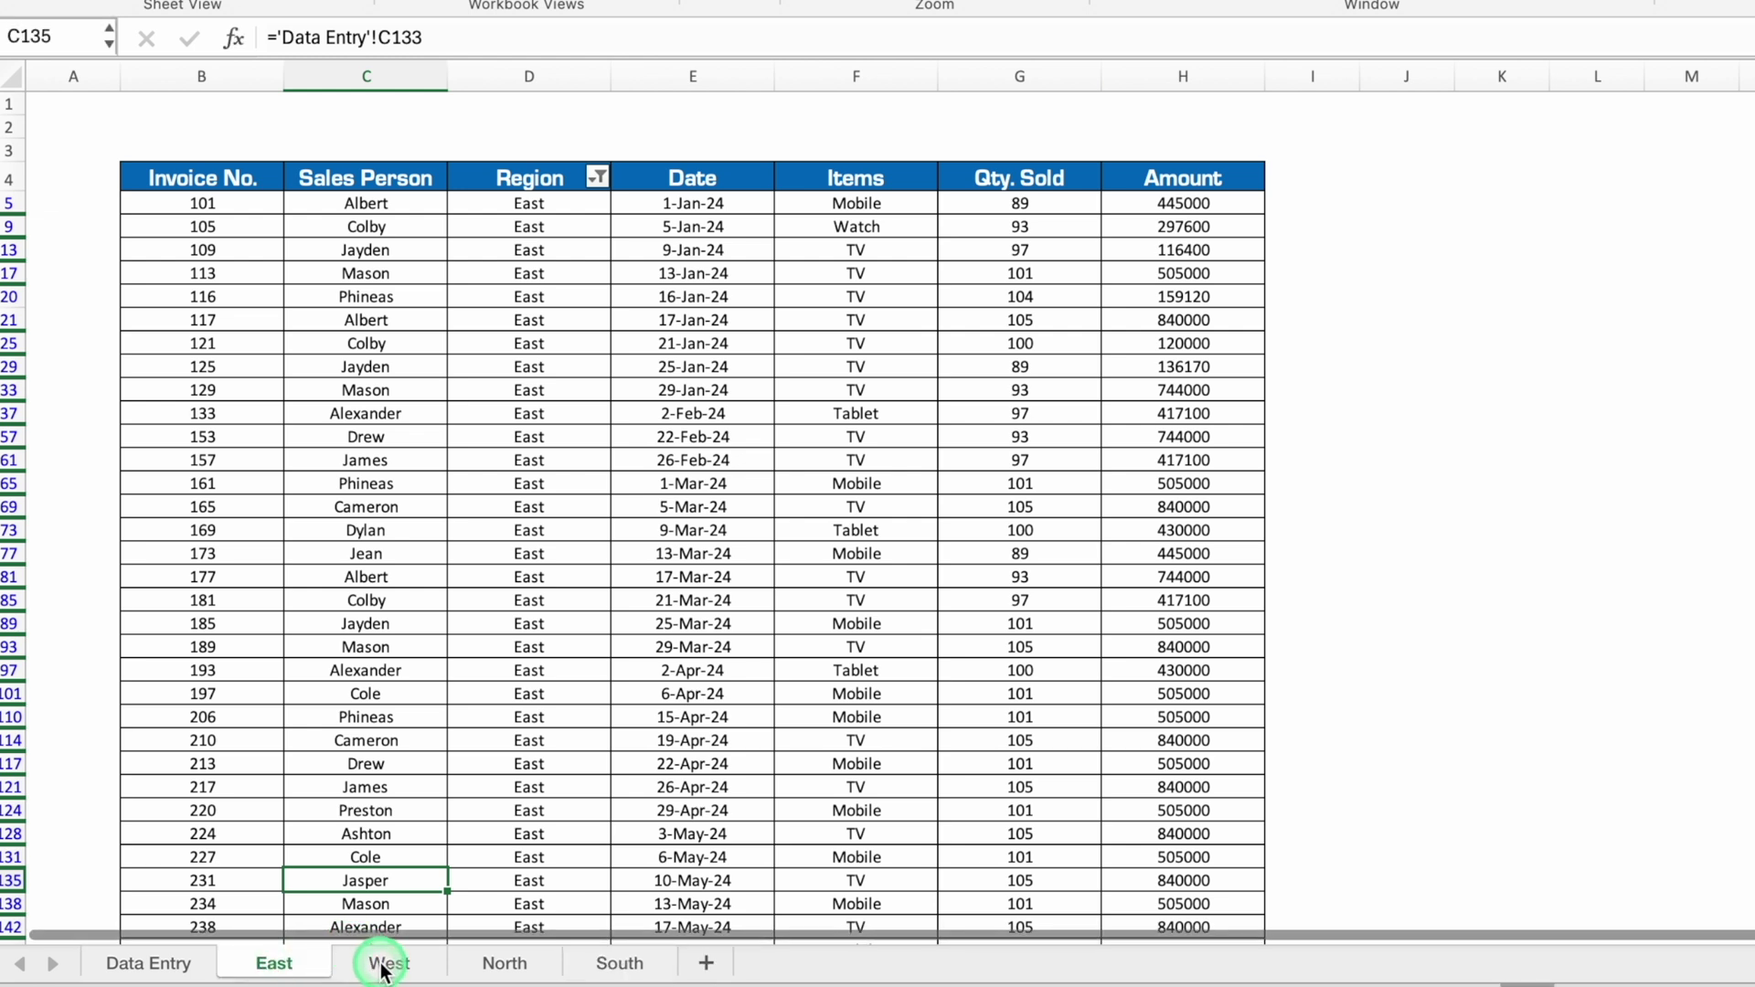
Step: Filter the West sheet's Region column to show only West rows
click(559, 178)
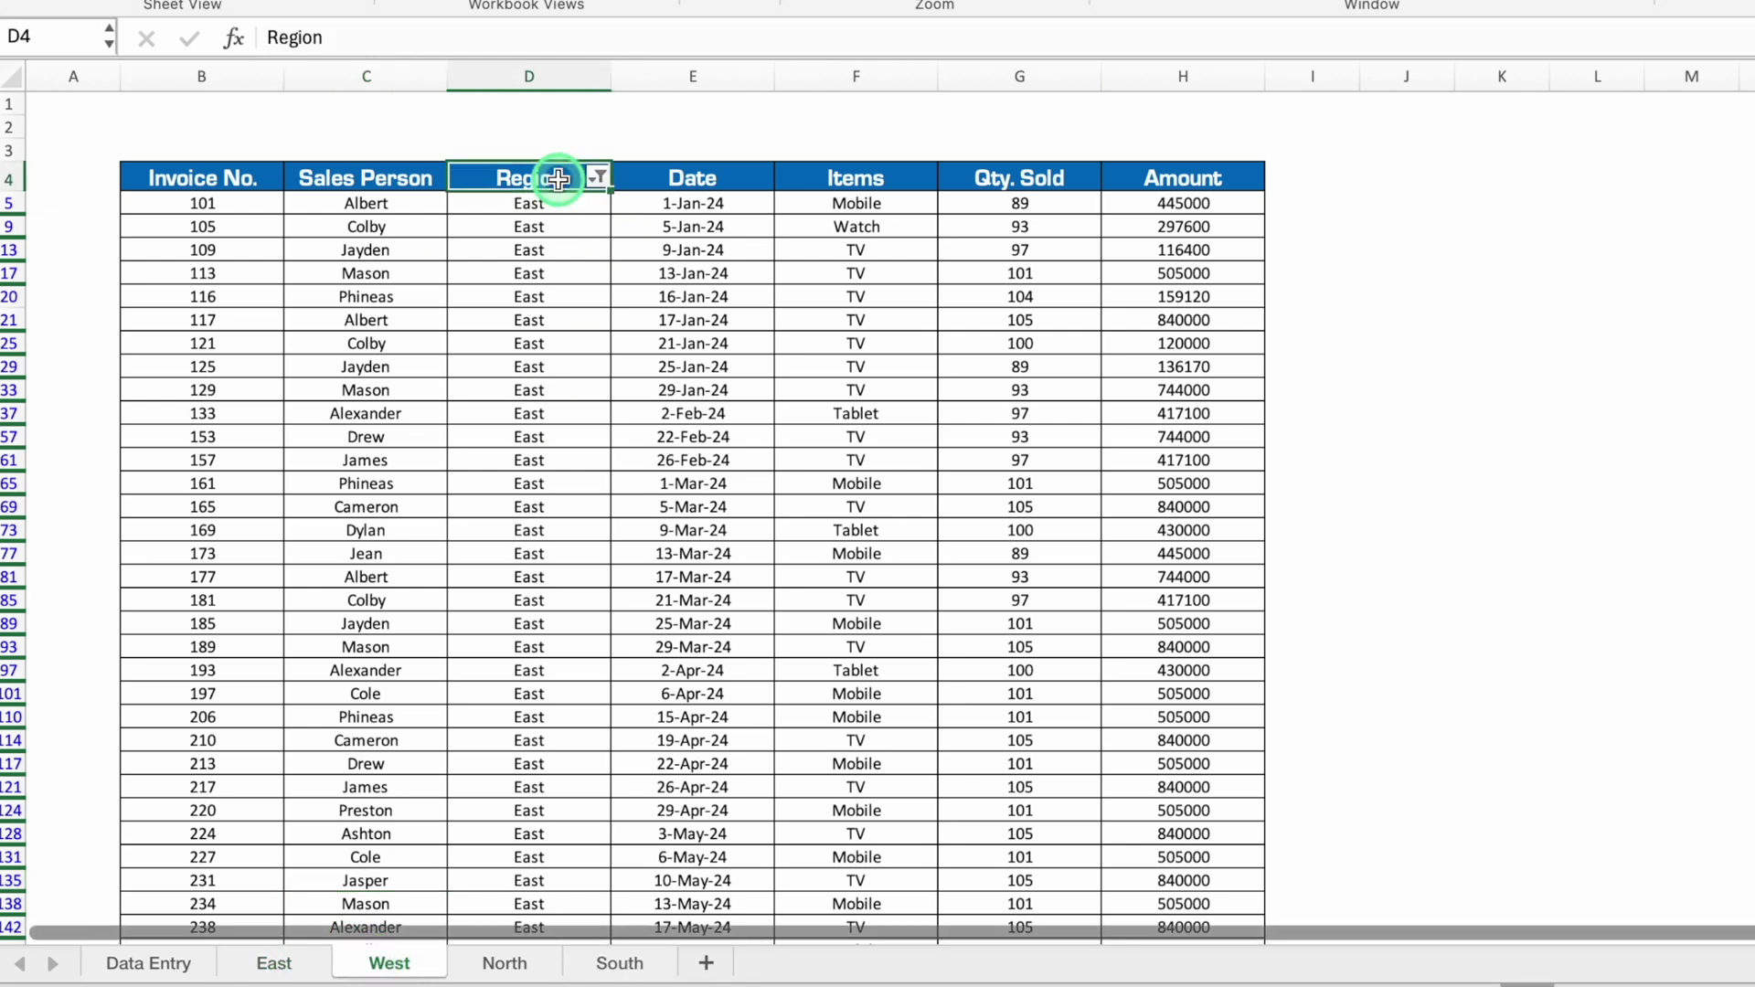
click(598, 177)
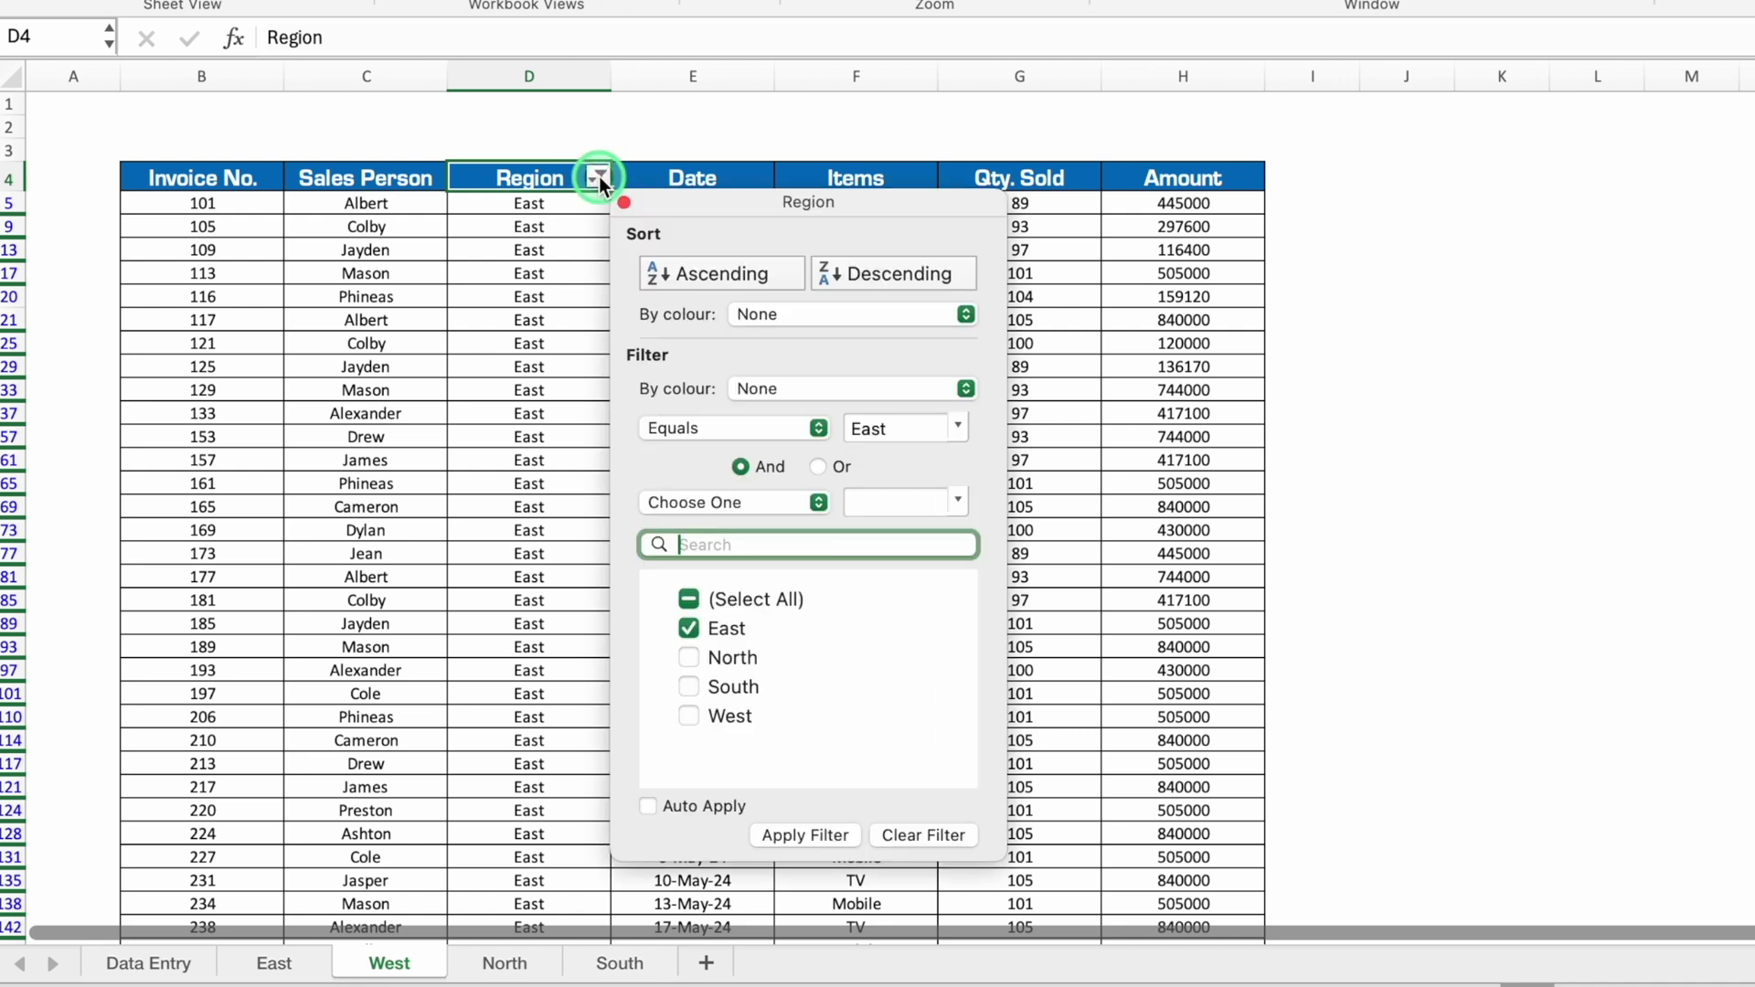
click(689, 629)
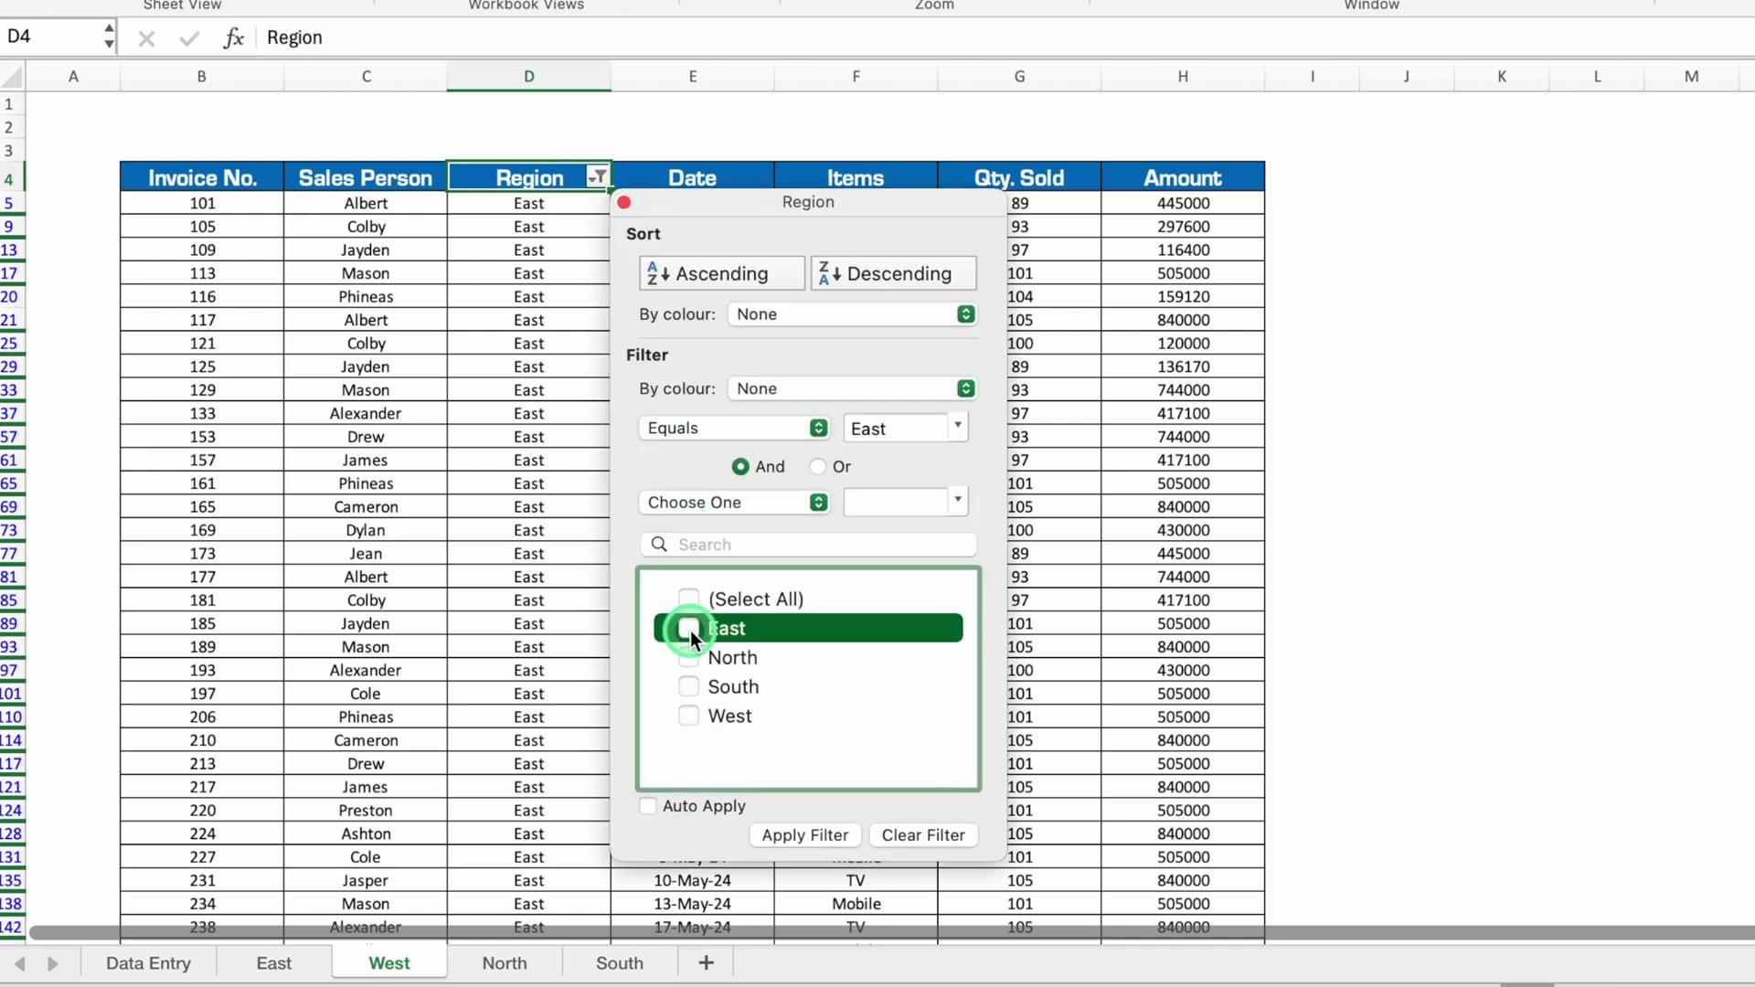
click(689, 716)
click(838, 834)
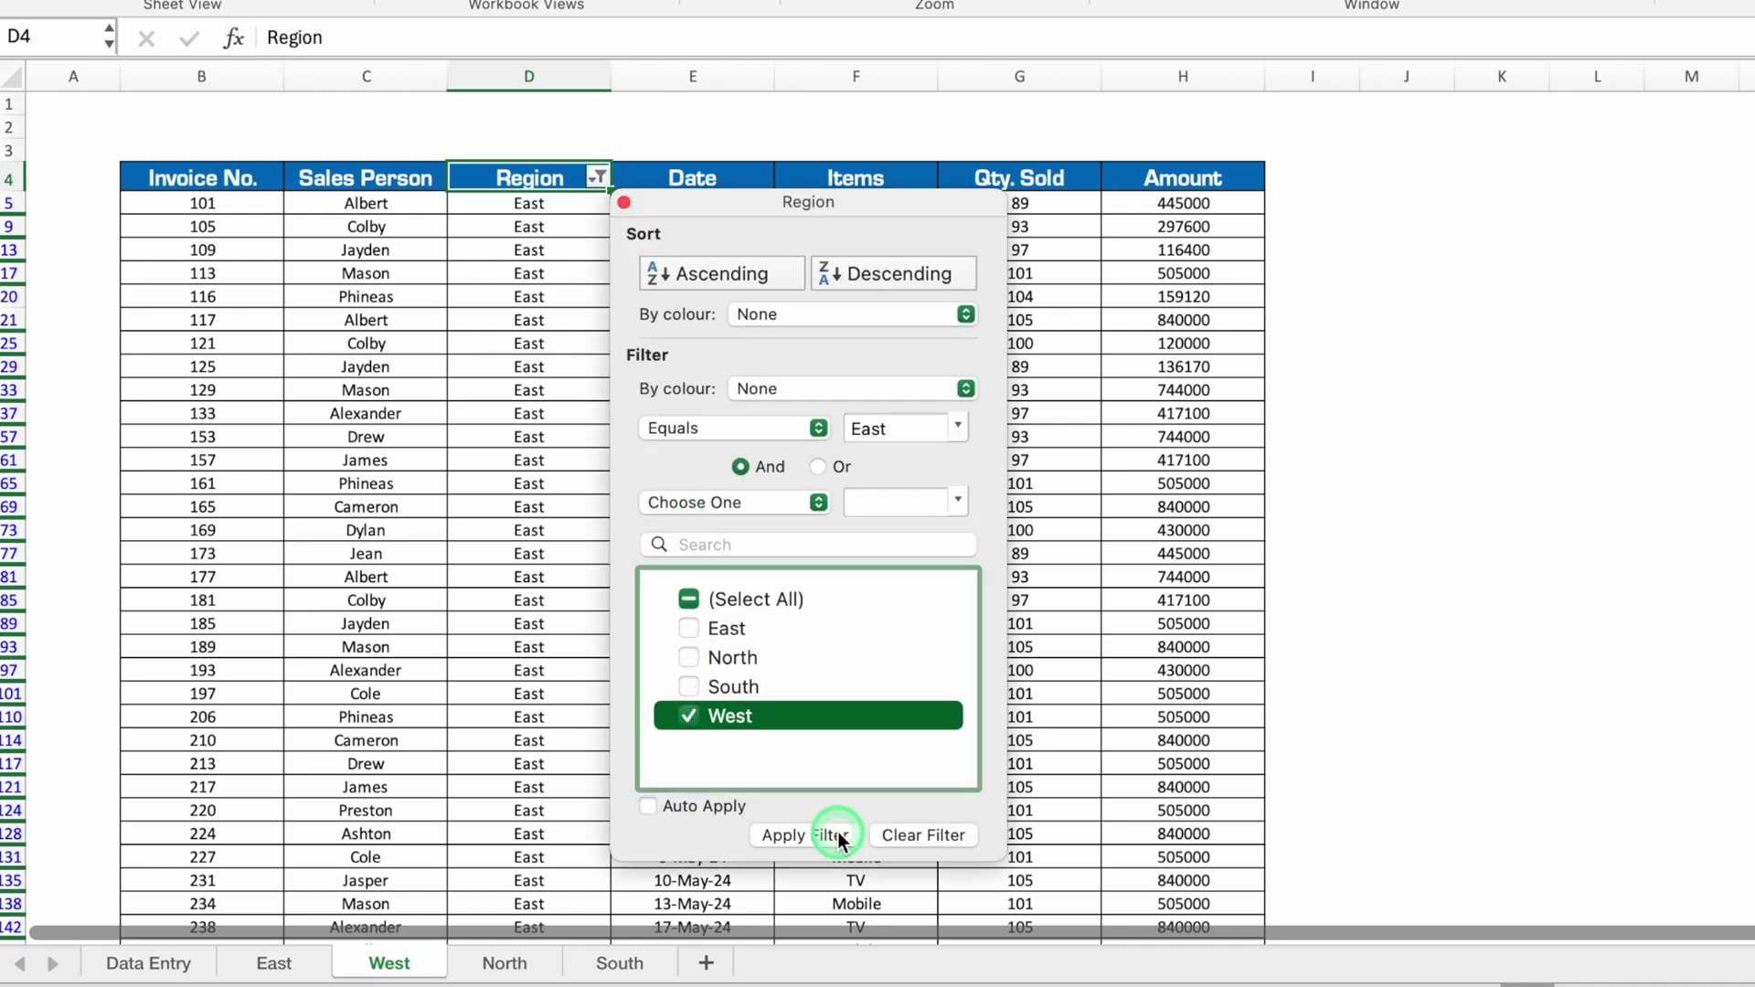
click(626, 203)
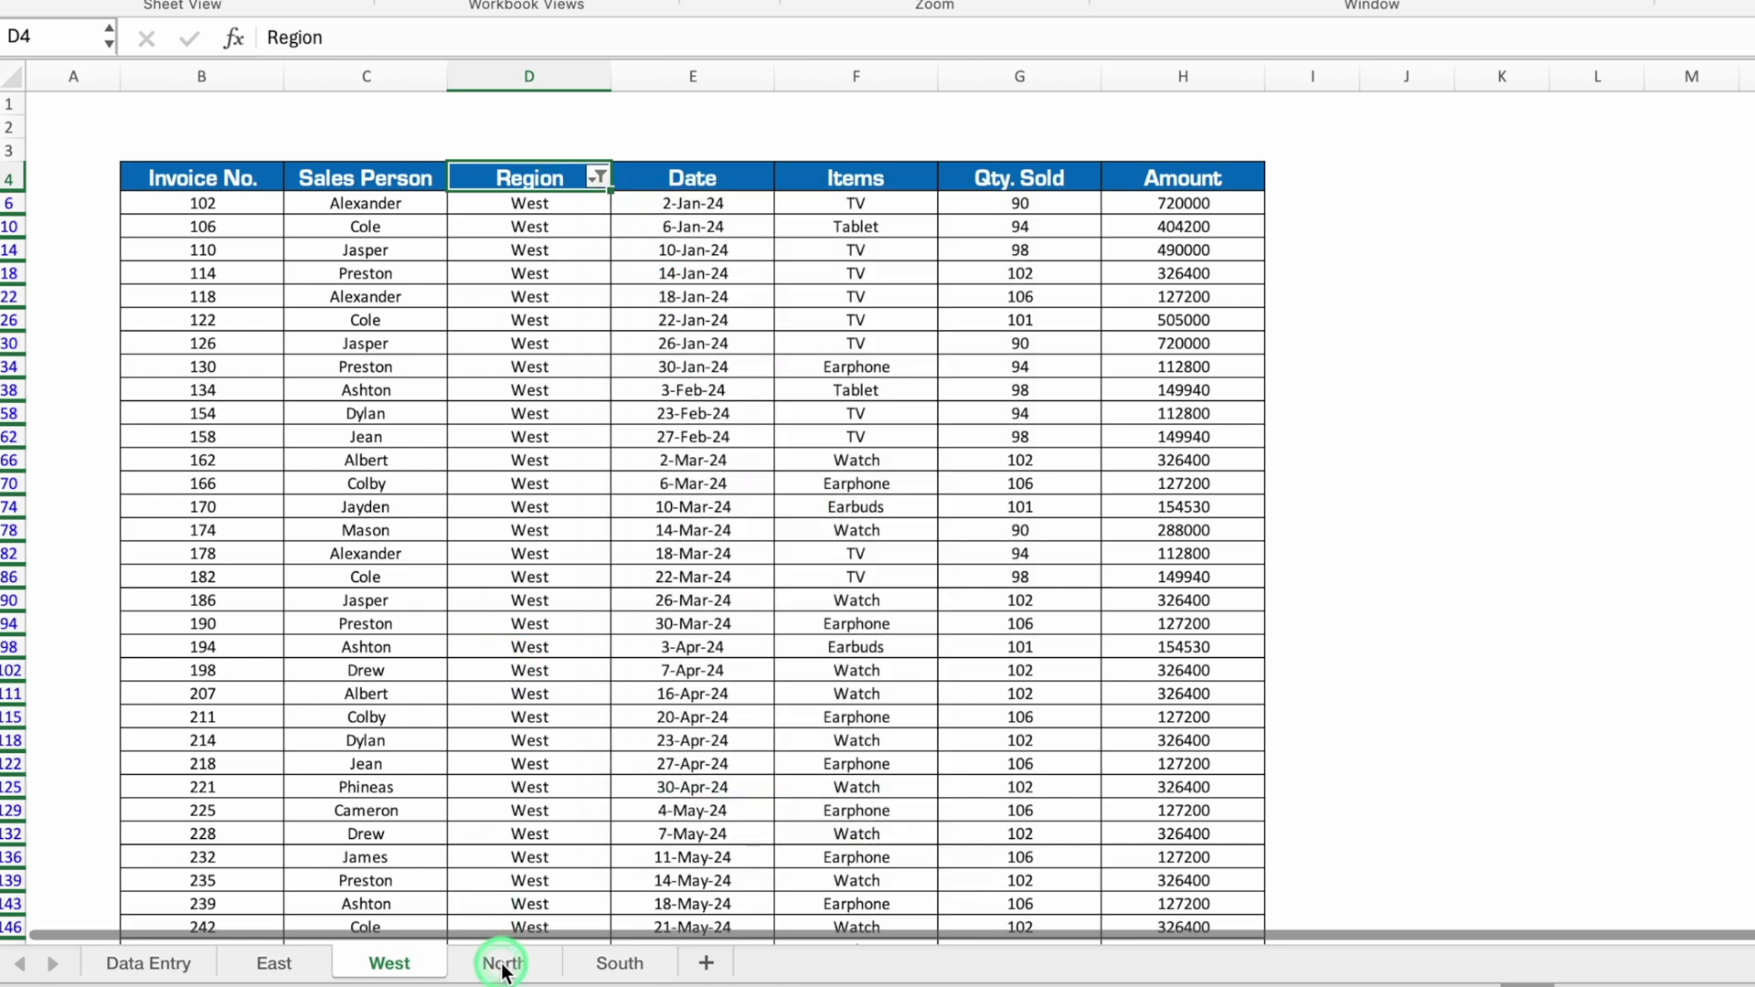
Step: Filter the North sheet's Region column to show only North rows
click(503, 963)
click(596, 177)
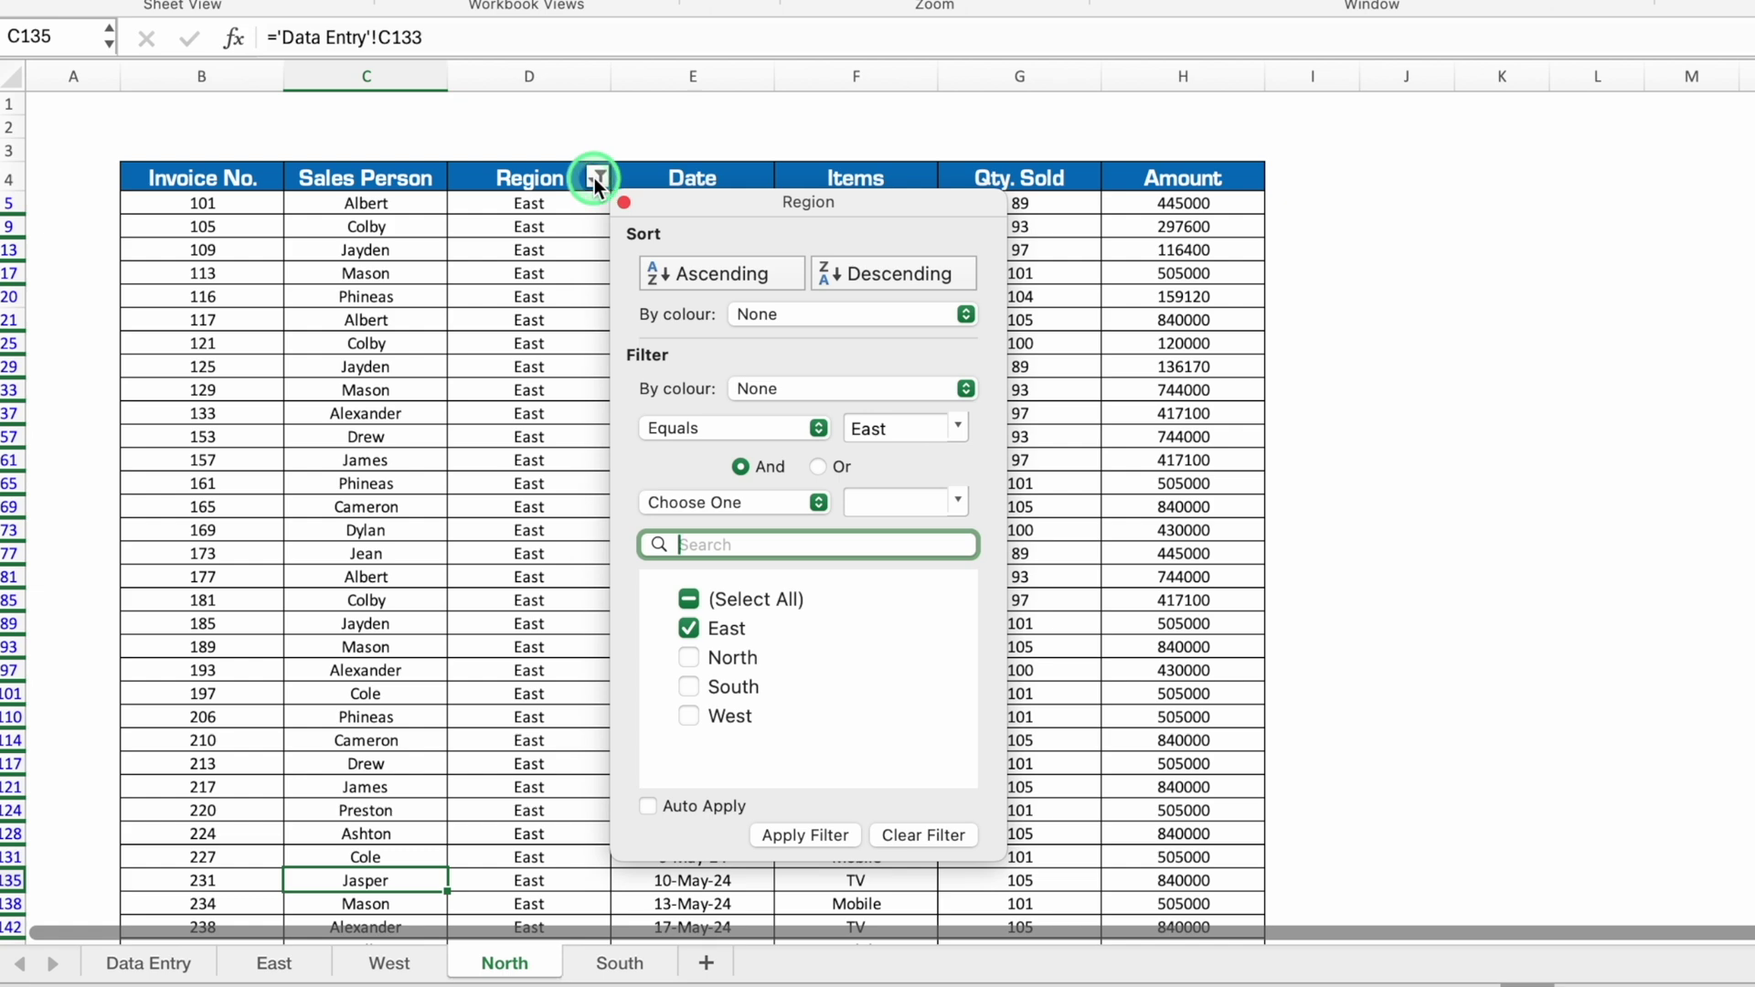
click(691, 631)
click(691, 631)
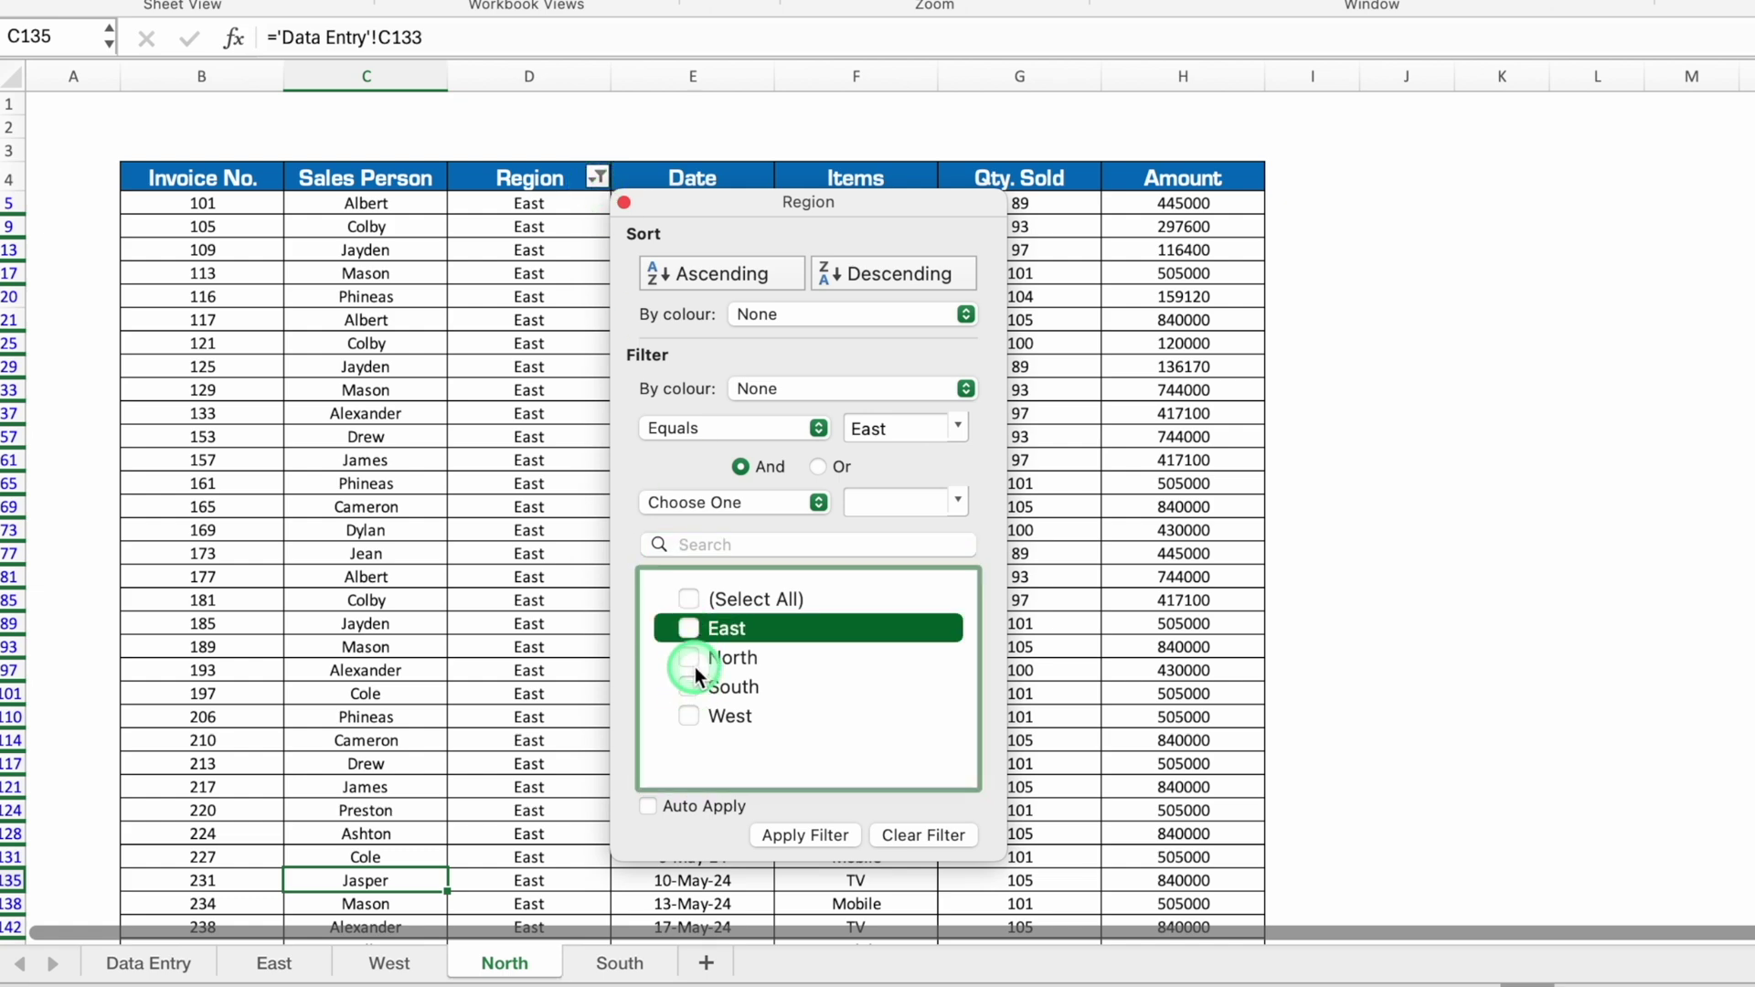
click(691, 659)
click(805, 837)
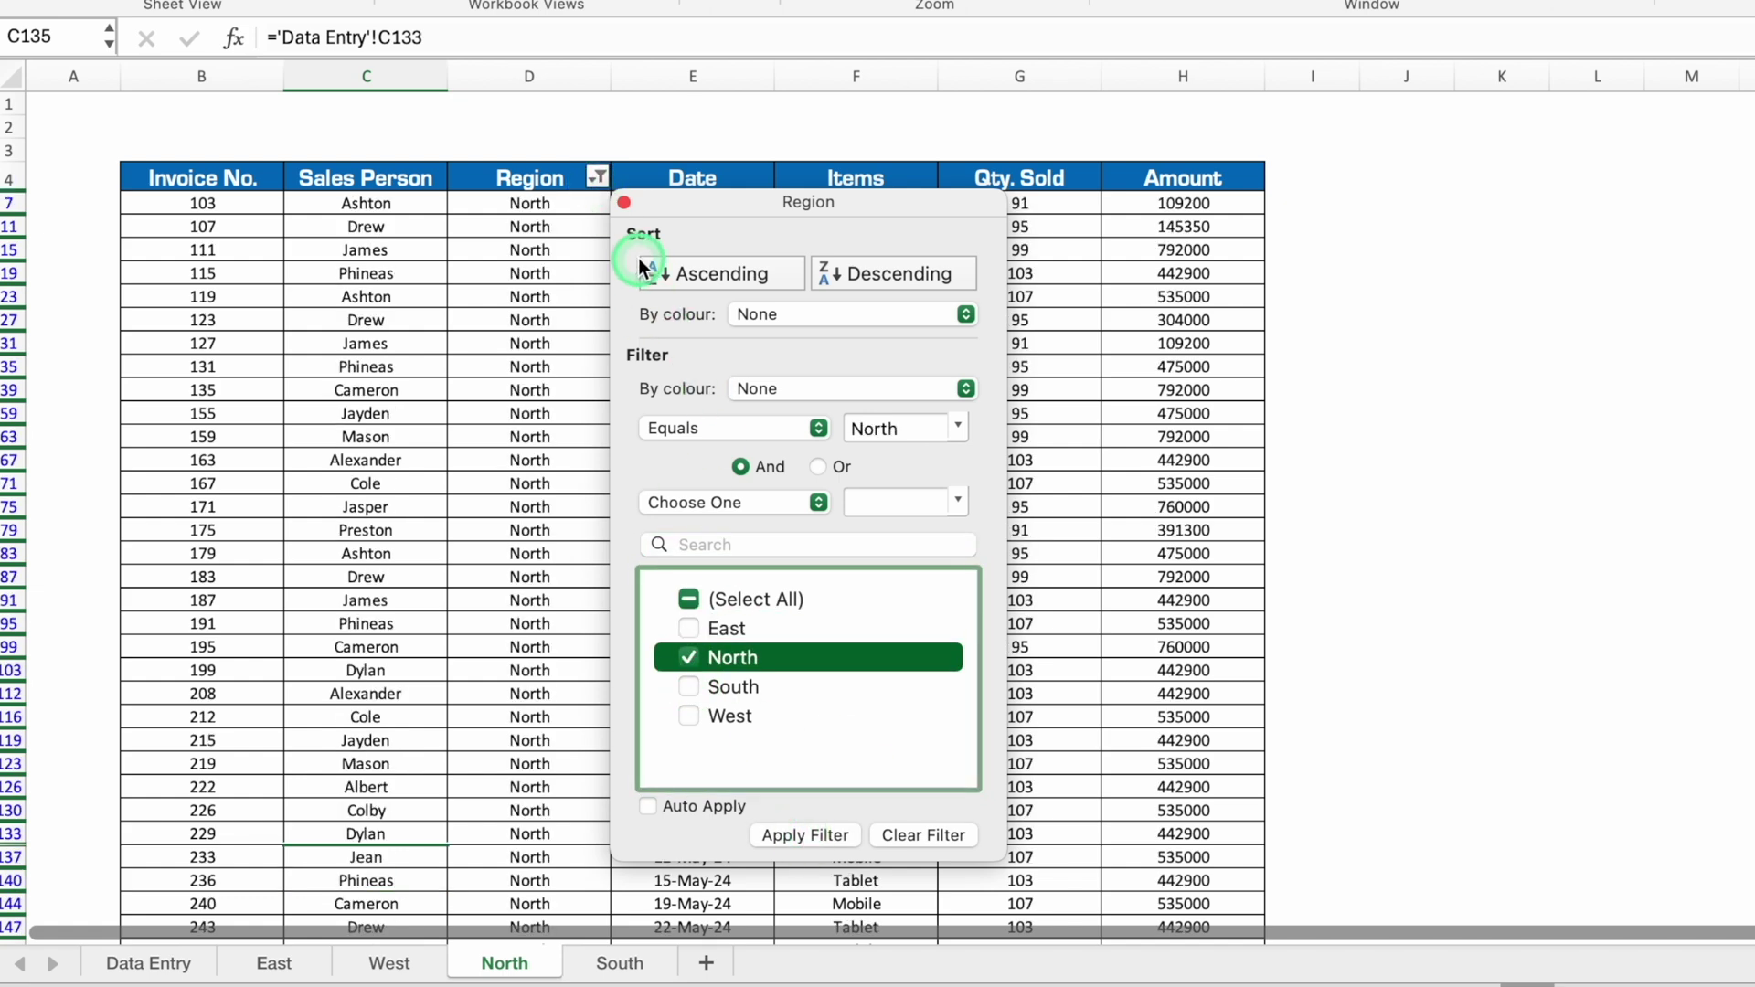
click(625, 202)
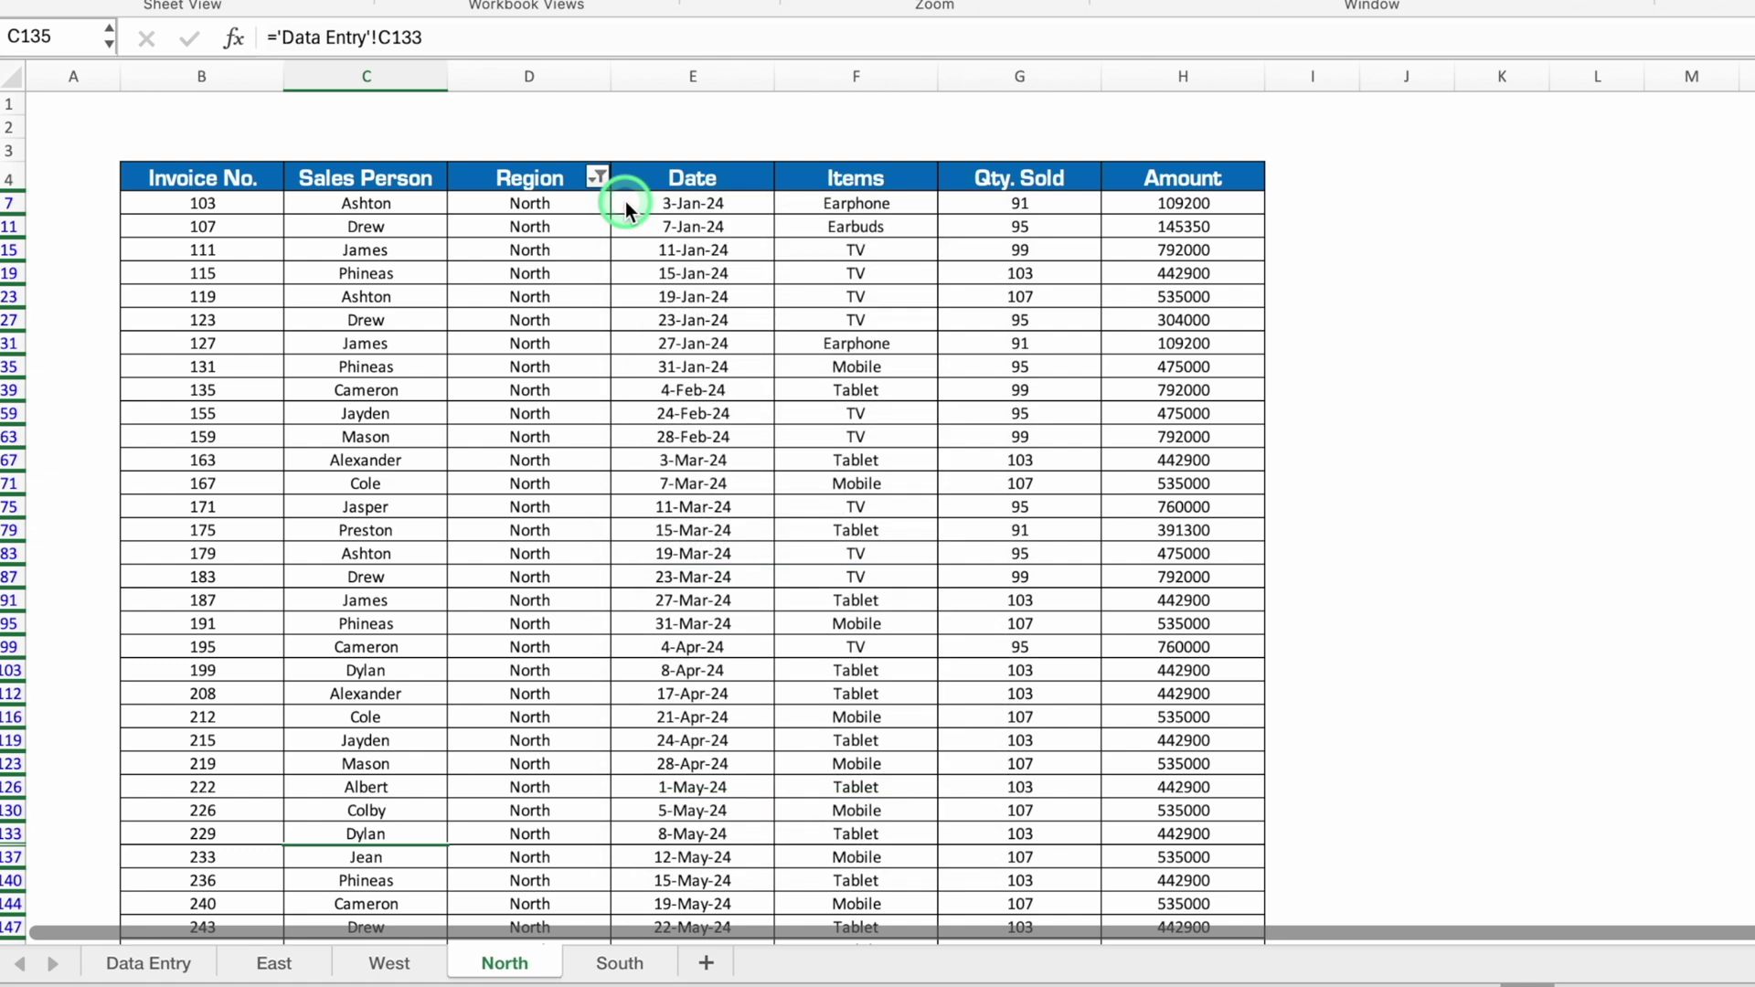
Step: Filter the South sheet's Region column to show only South rows
click(629, 963)
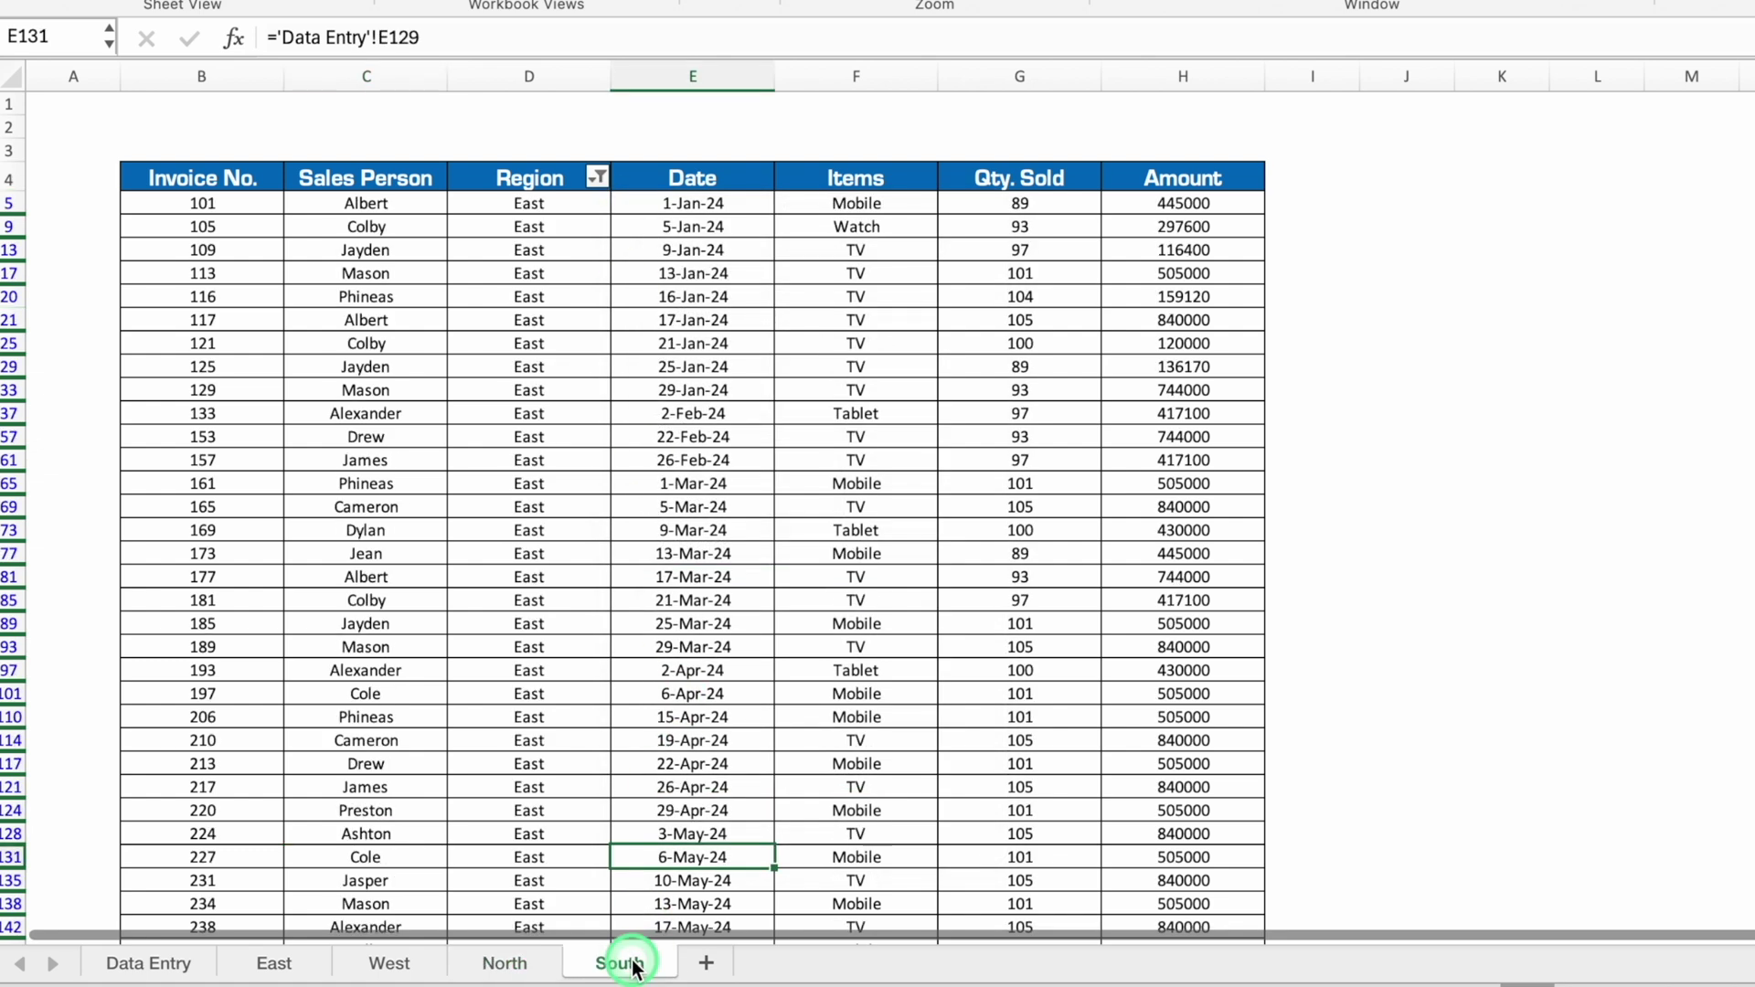
click(553, 178)
click(596, 179)
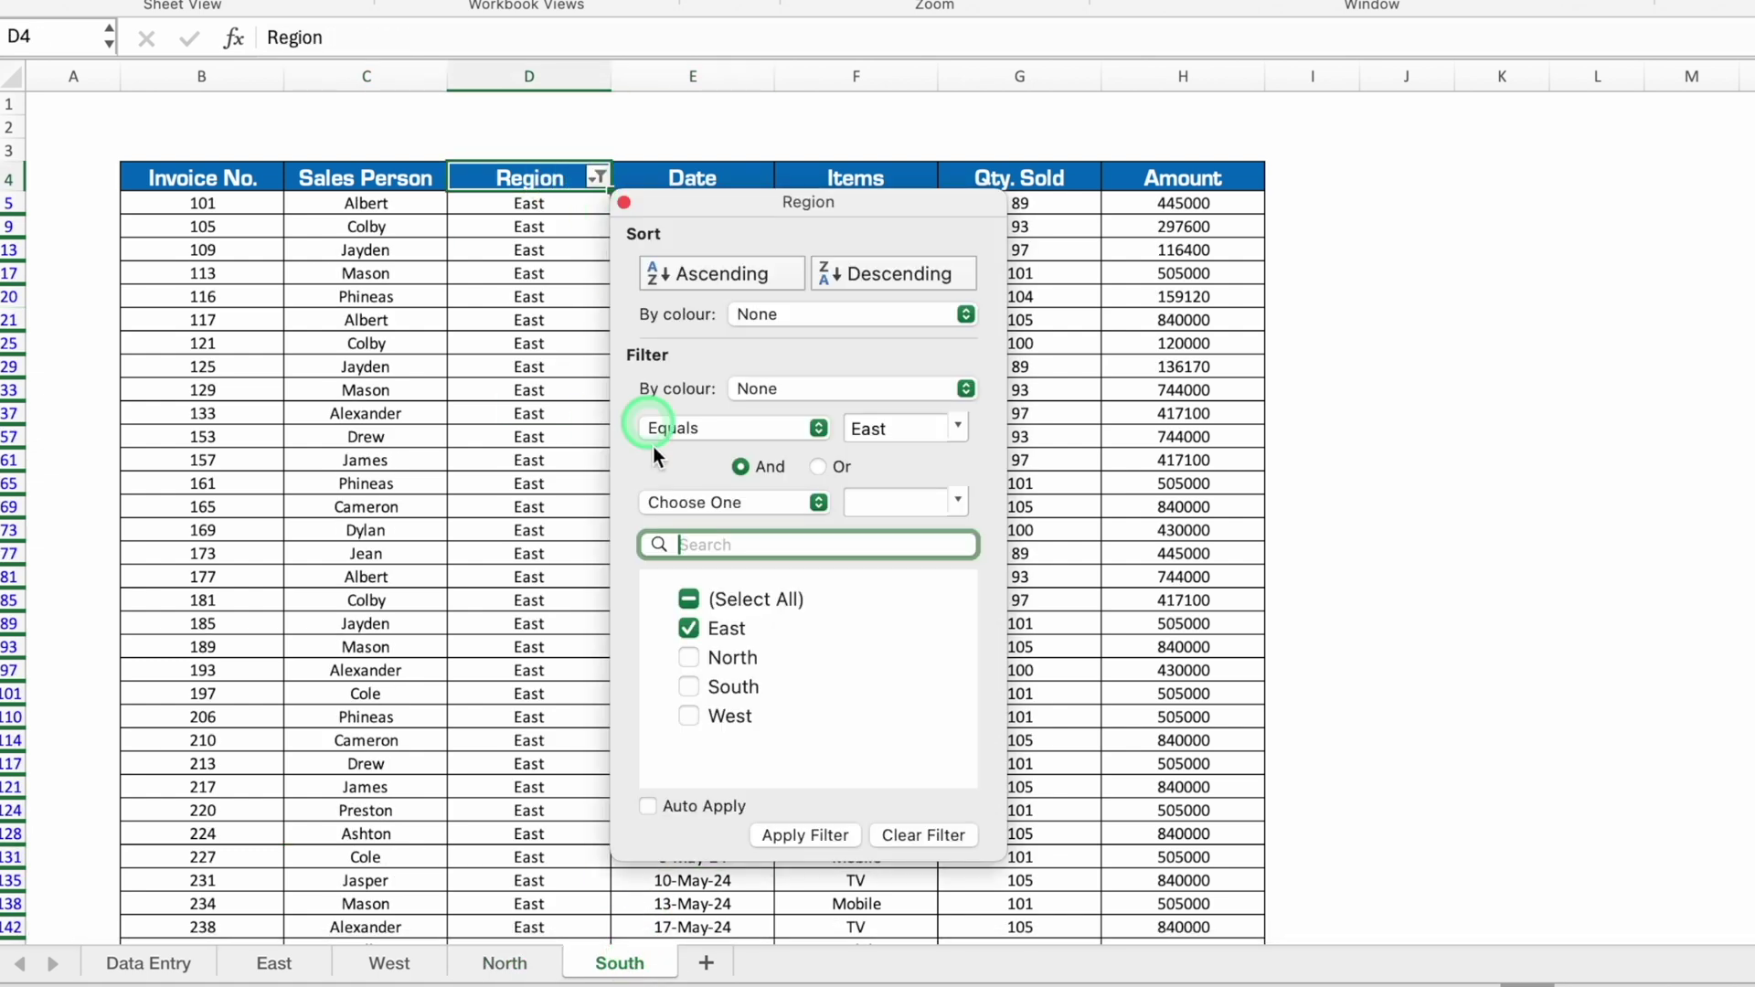
click(689, 687)
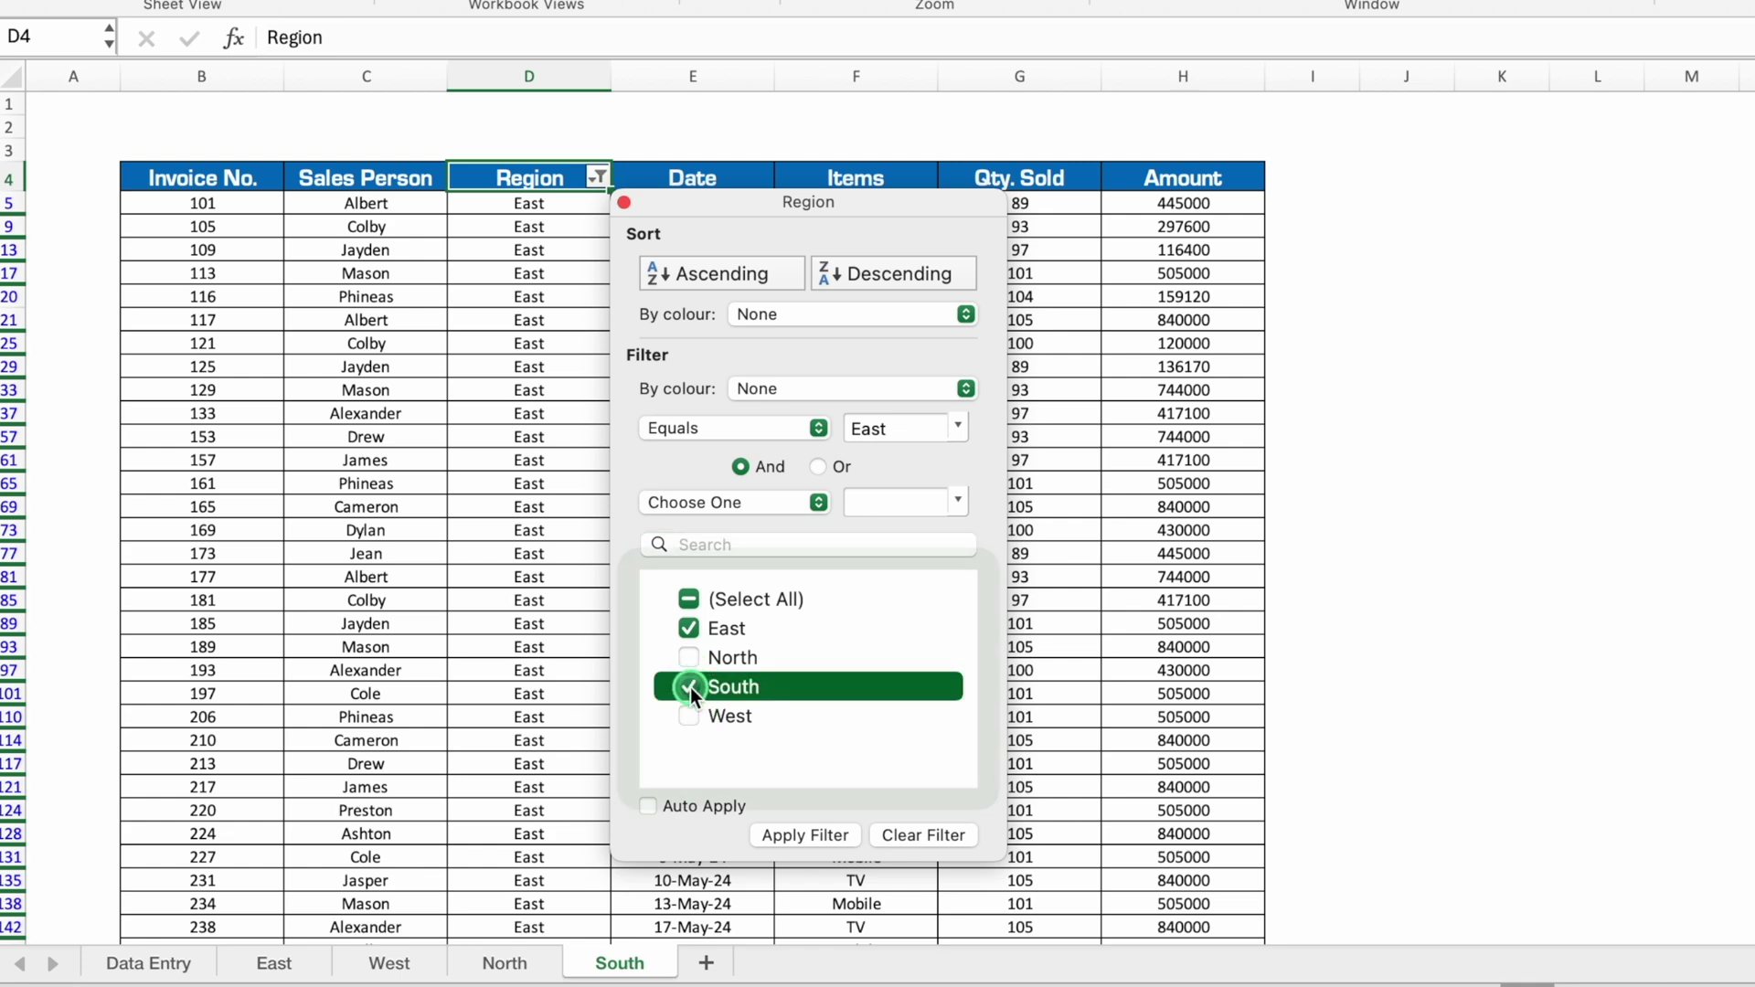
click(694, 627)
click(811, 833)
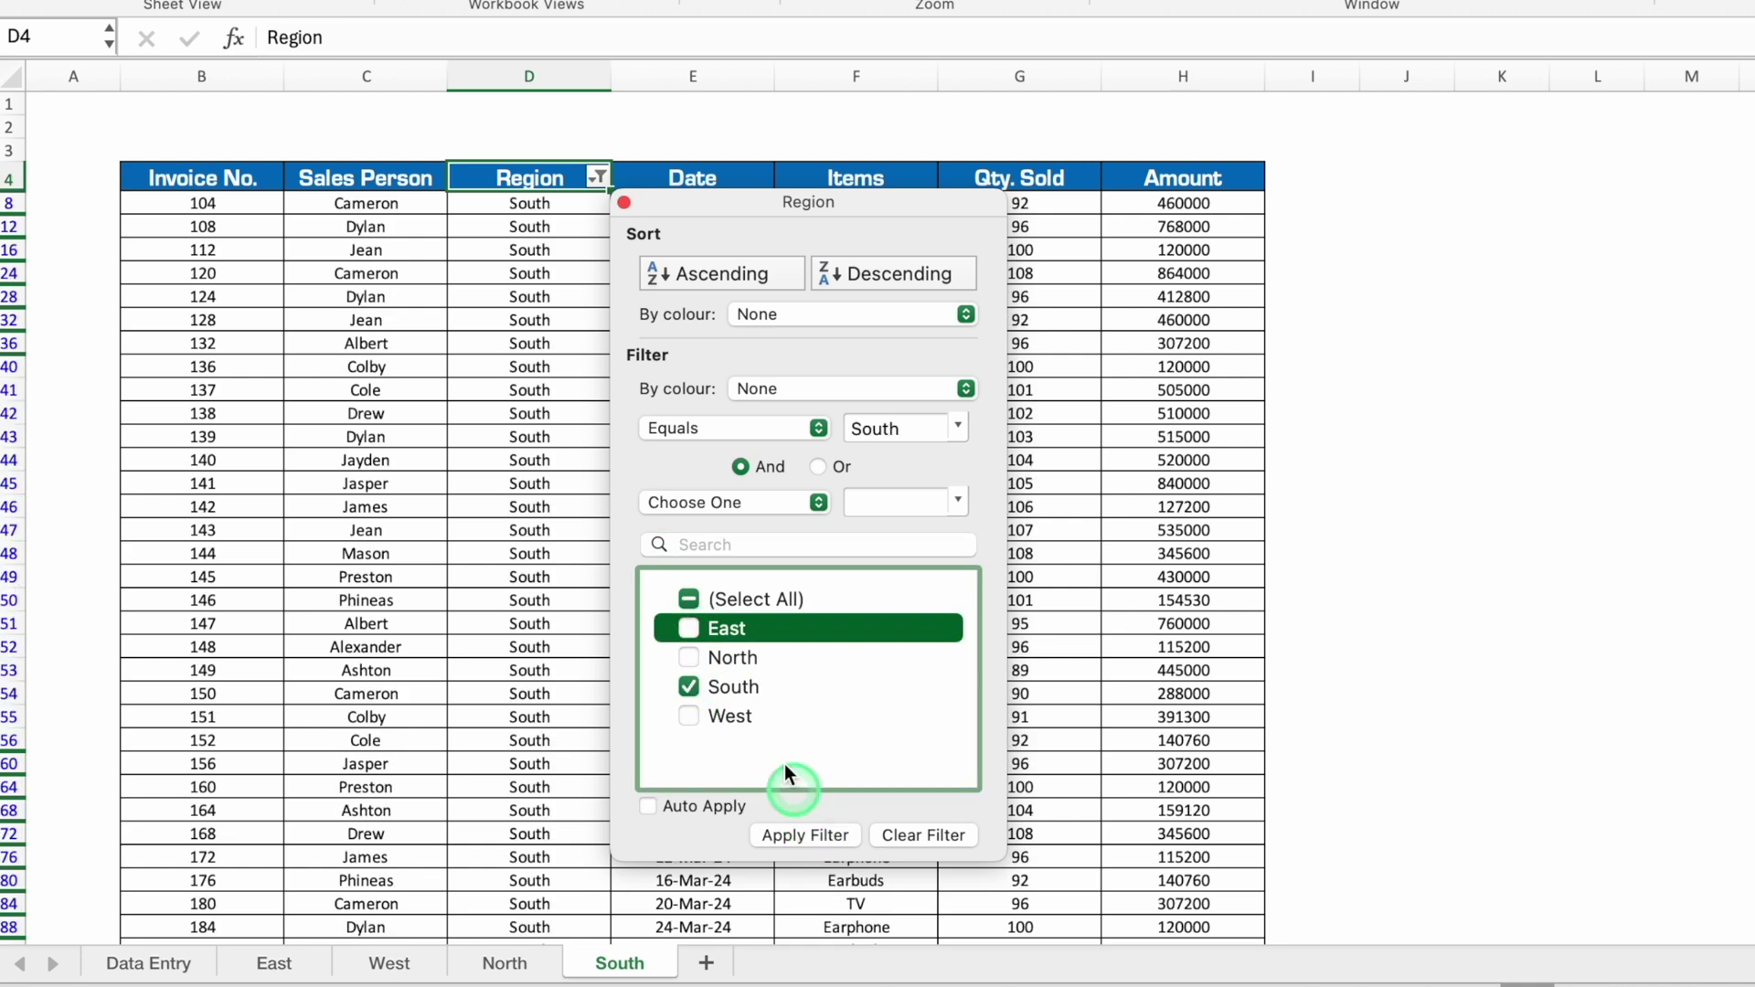
click(625, 205)
click(1499, 340)
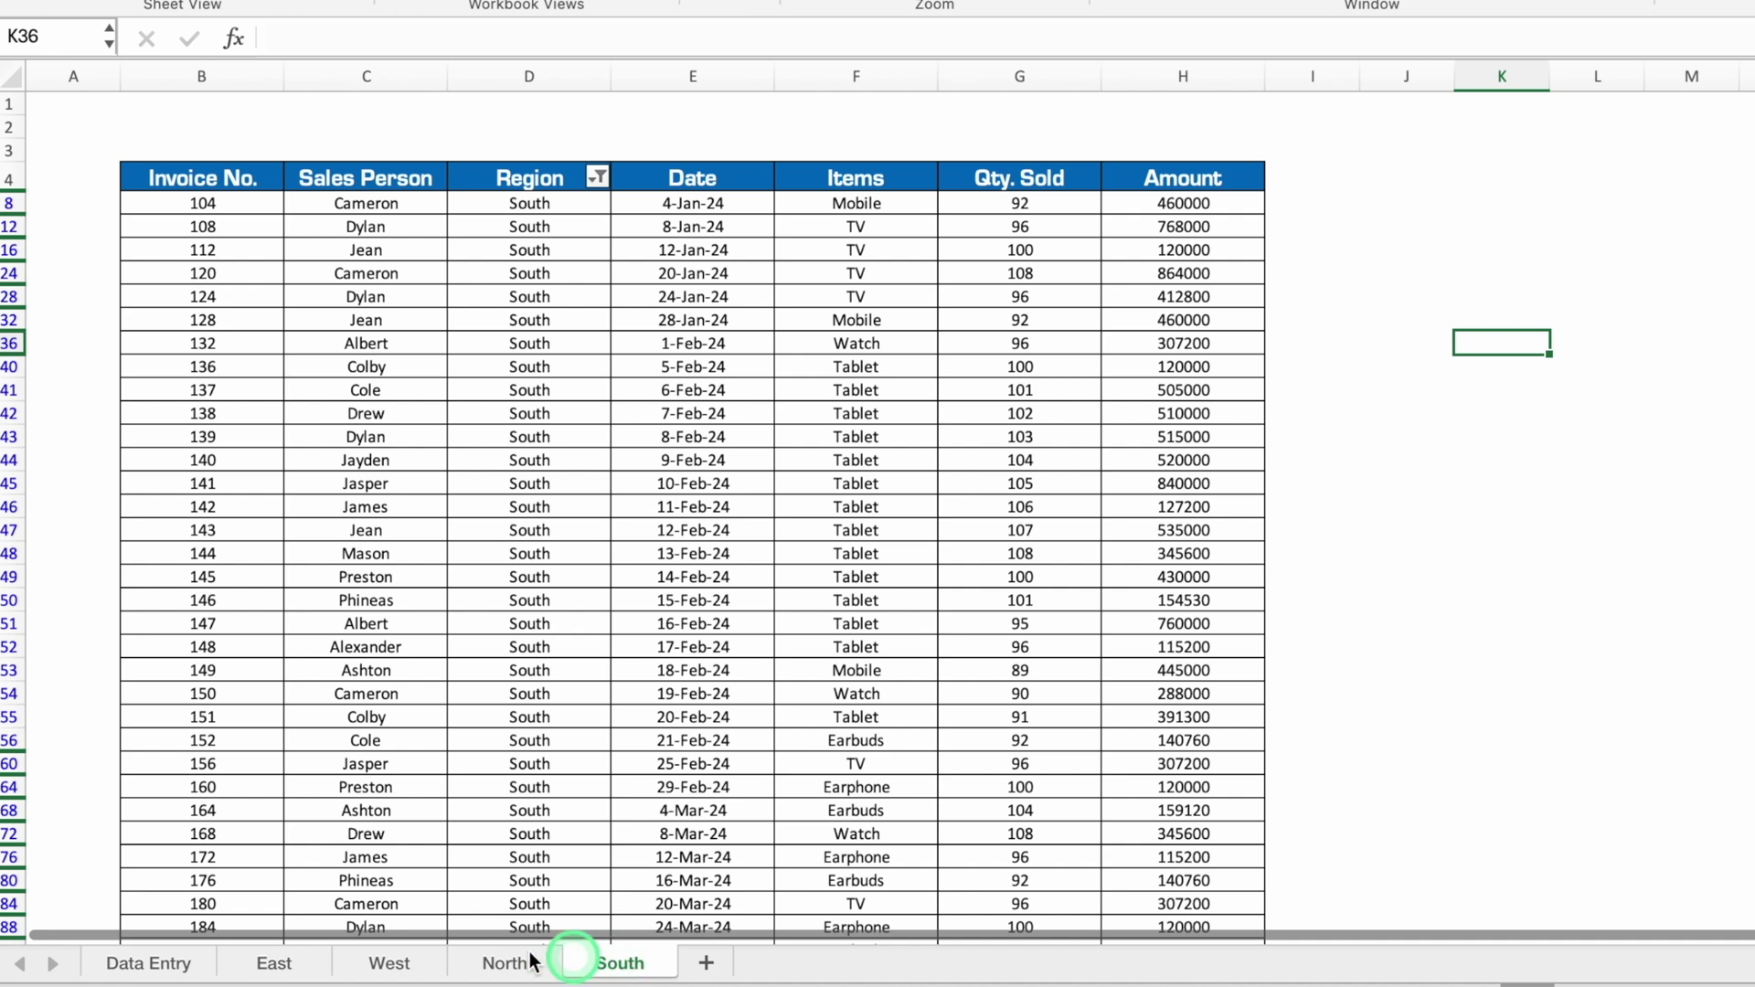
Step: Review the four region sheets, then copy the Data Entry header row B2:H2
click(274, 966)
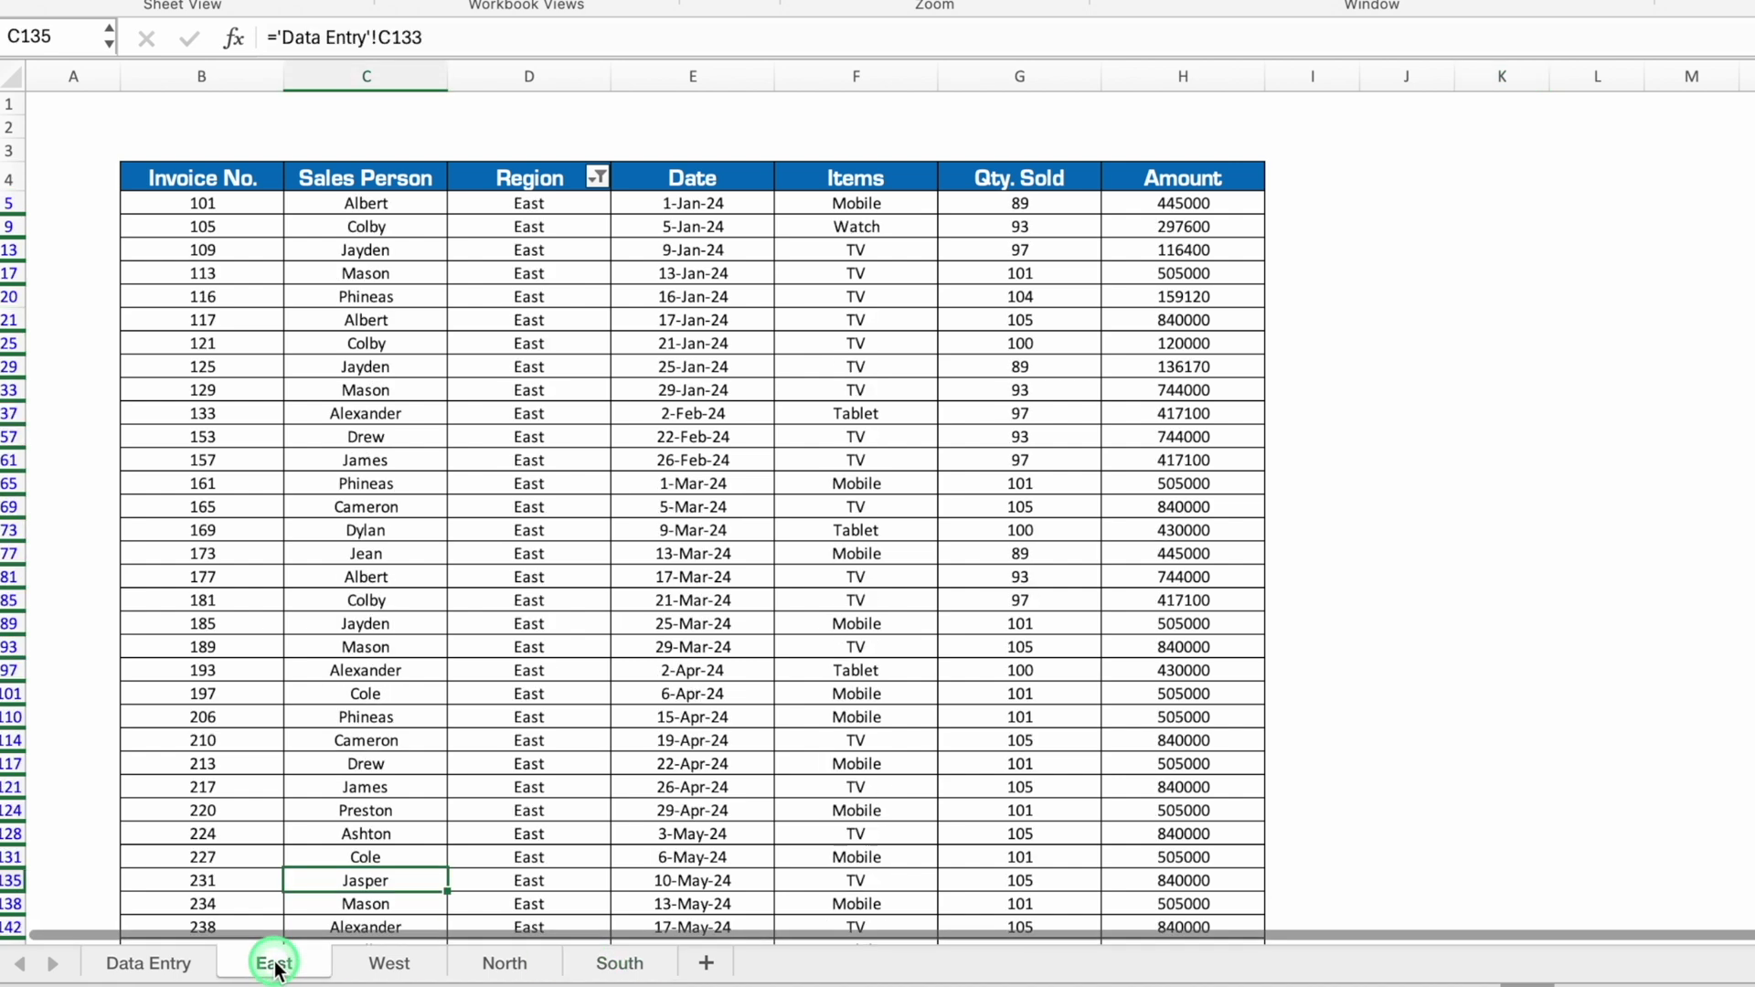
click(386, 965)
click(501, 968)
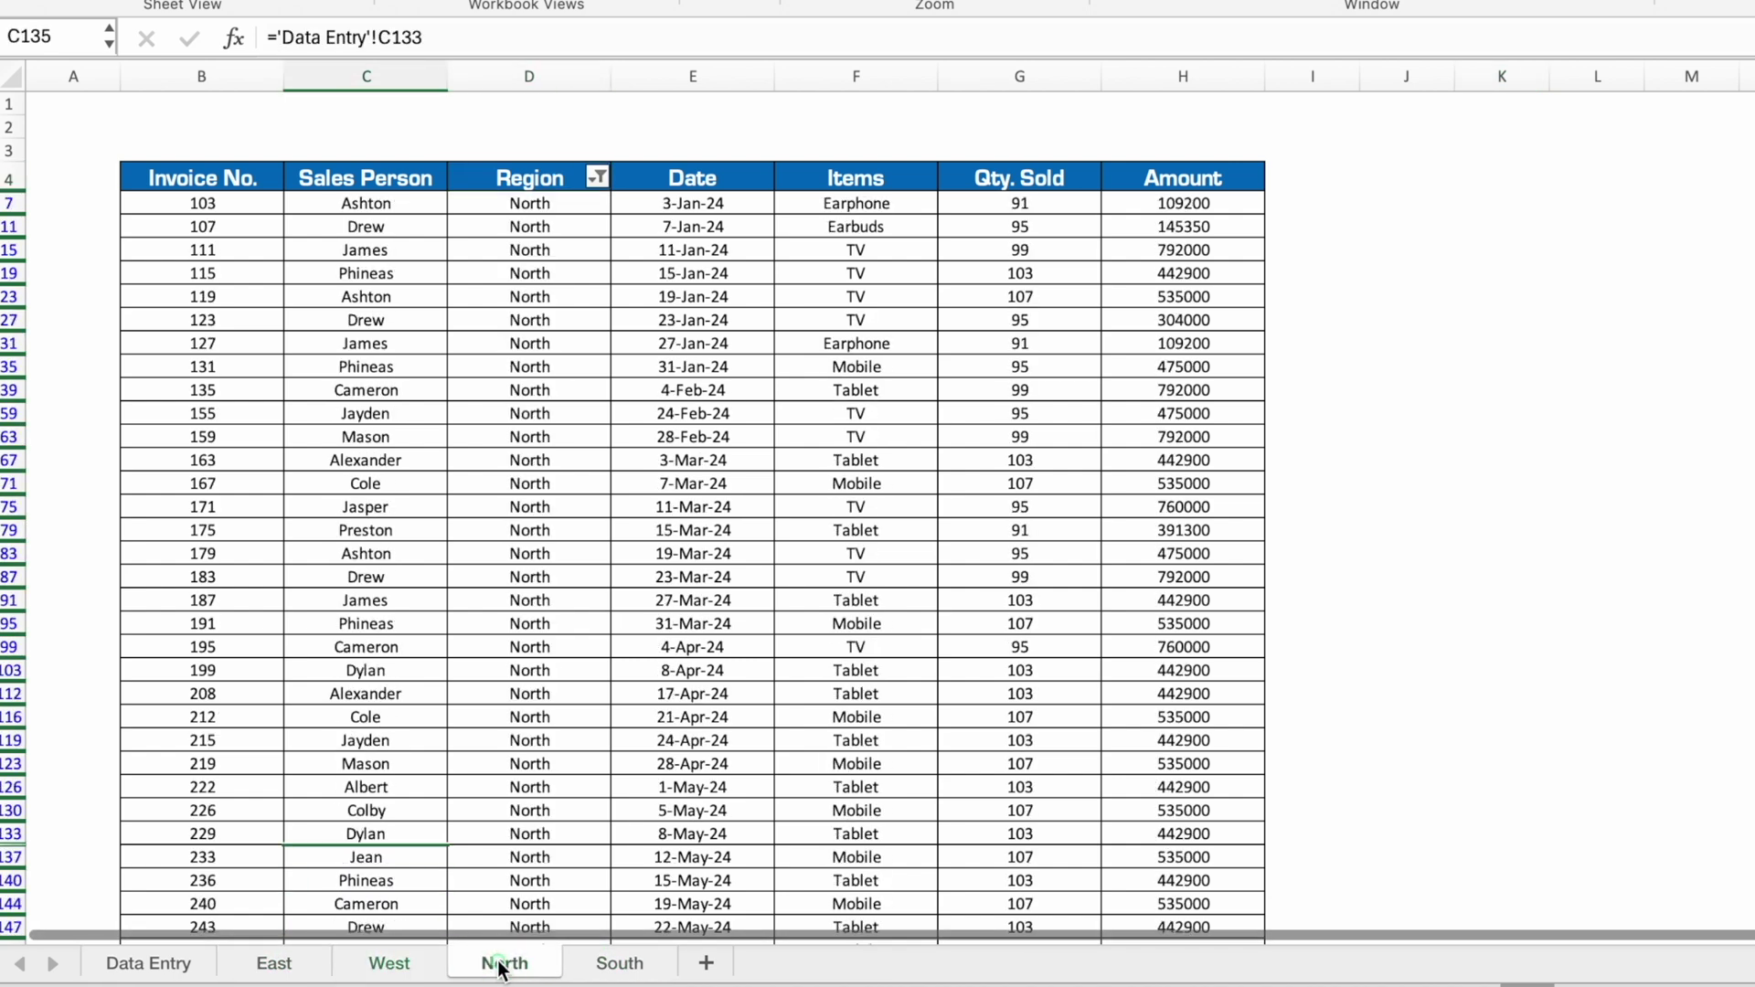
click(621, 965)
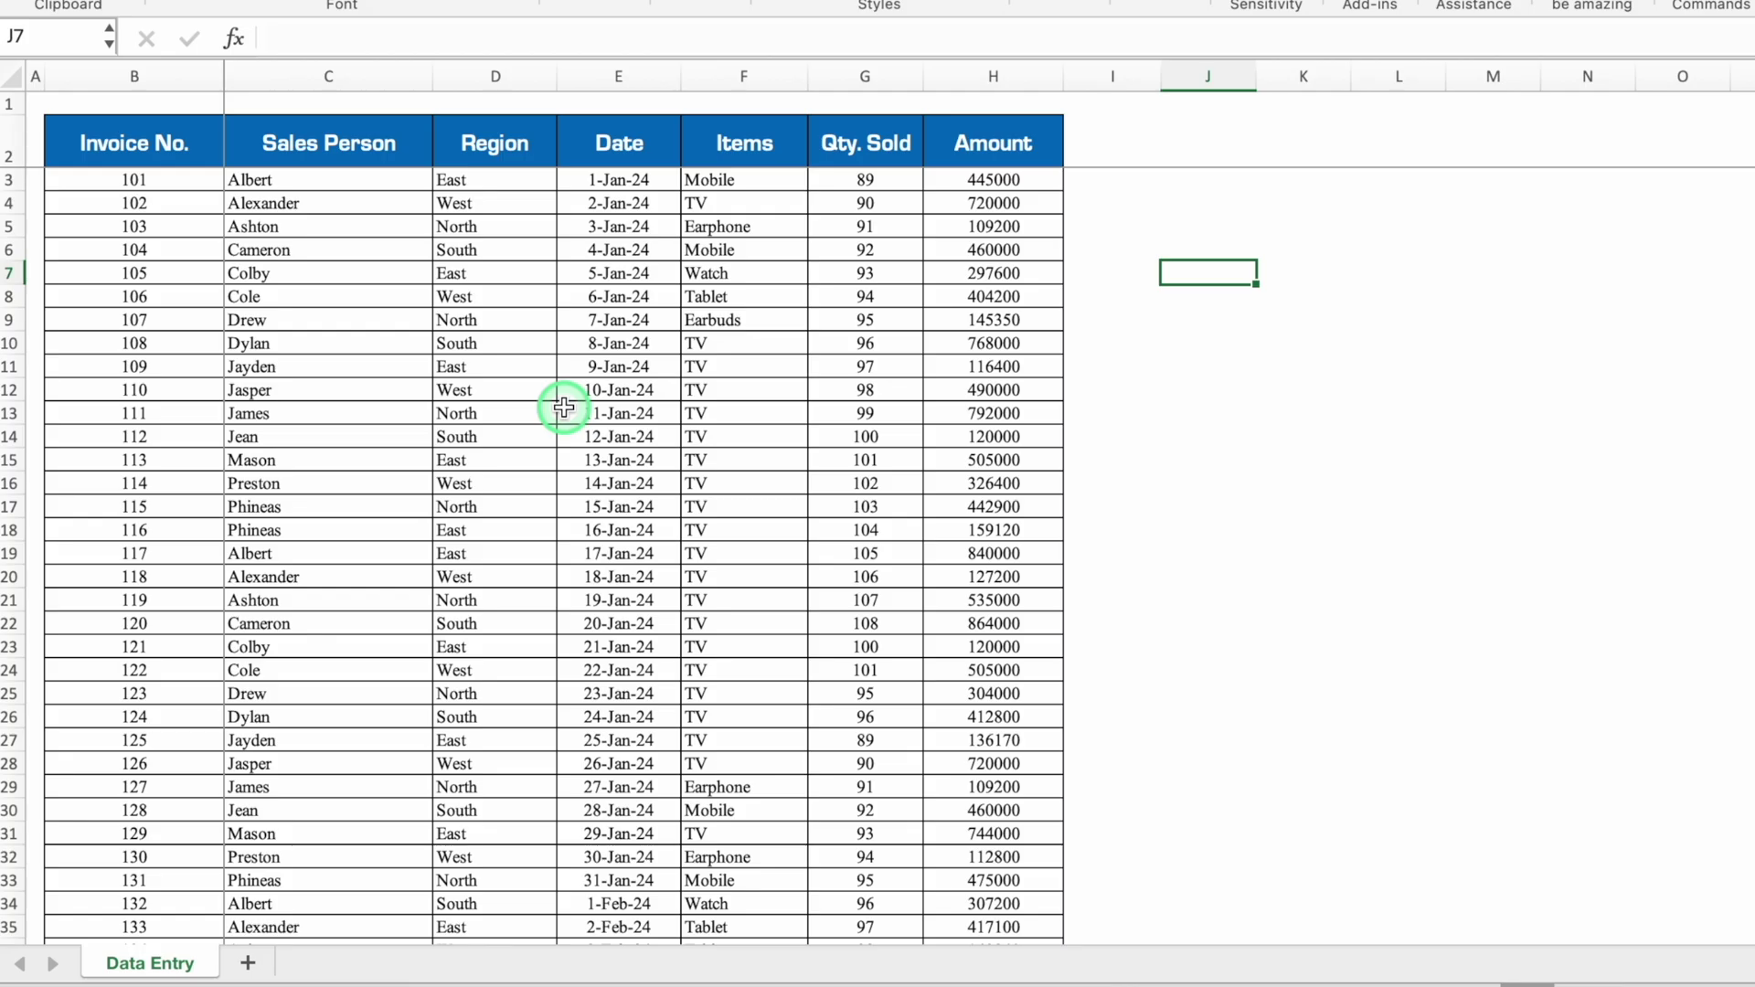
drag(110, 141, 939, 143)
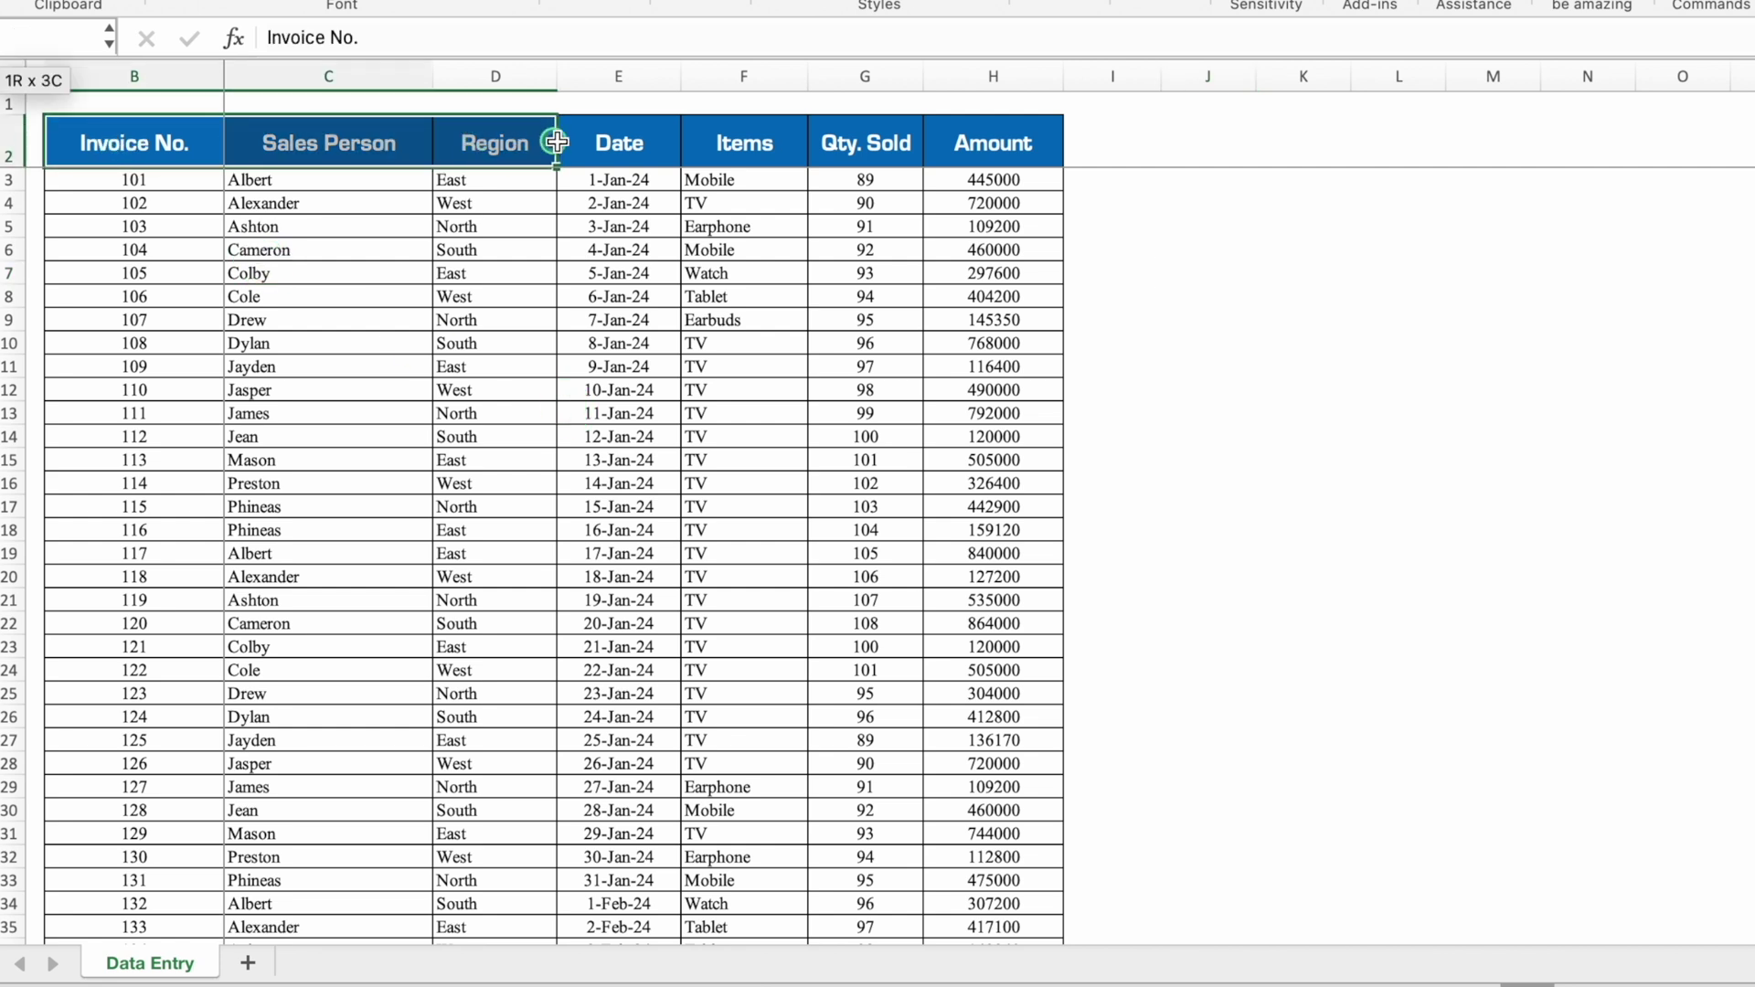
key(ctrl+c)
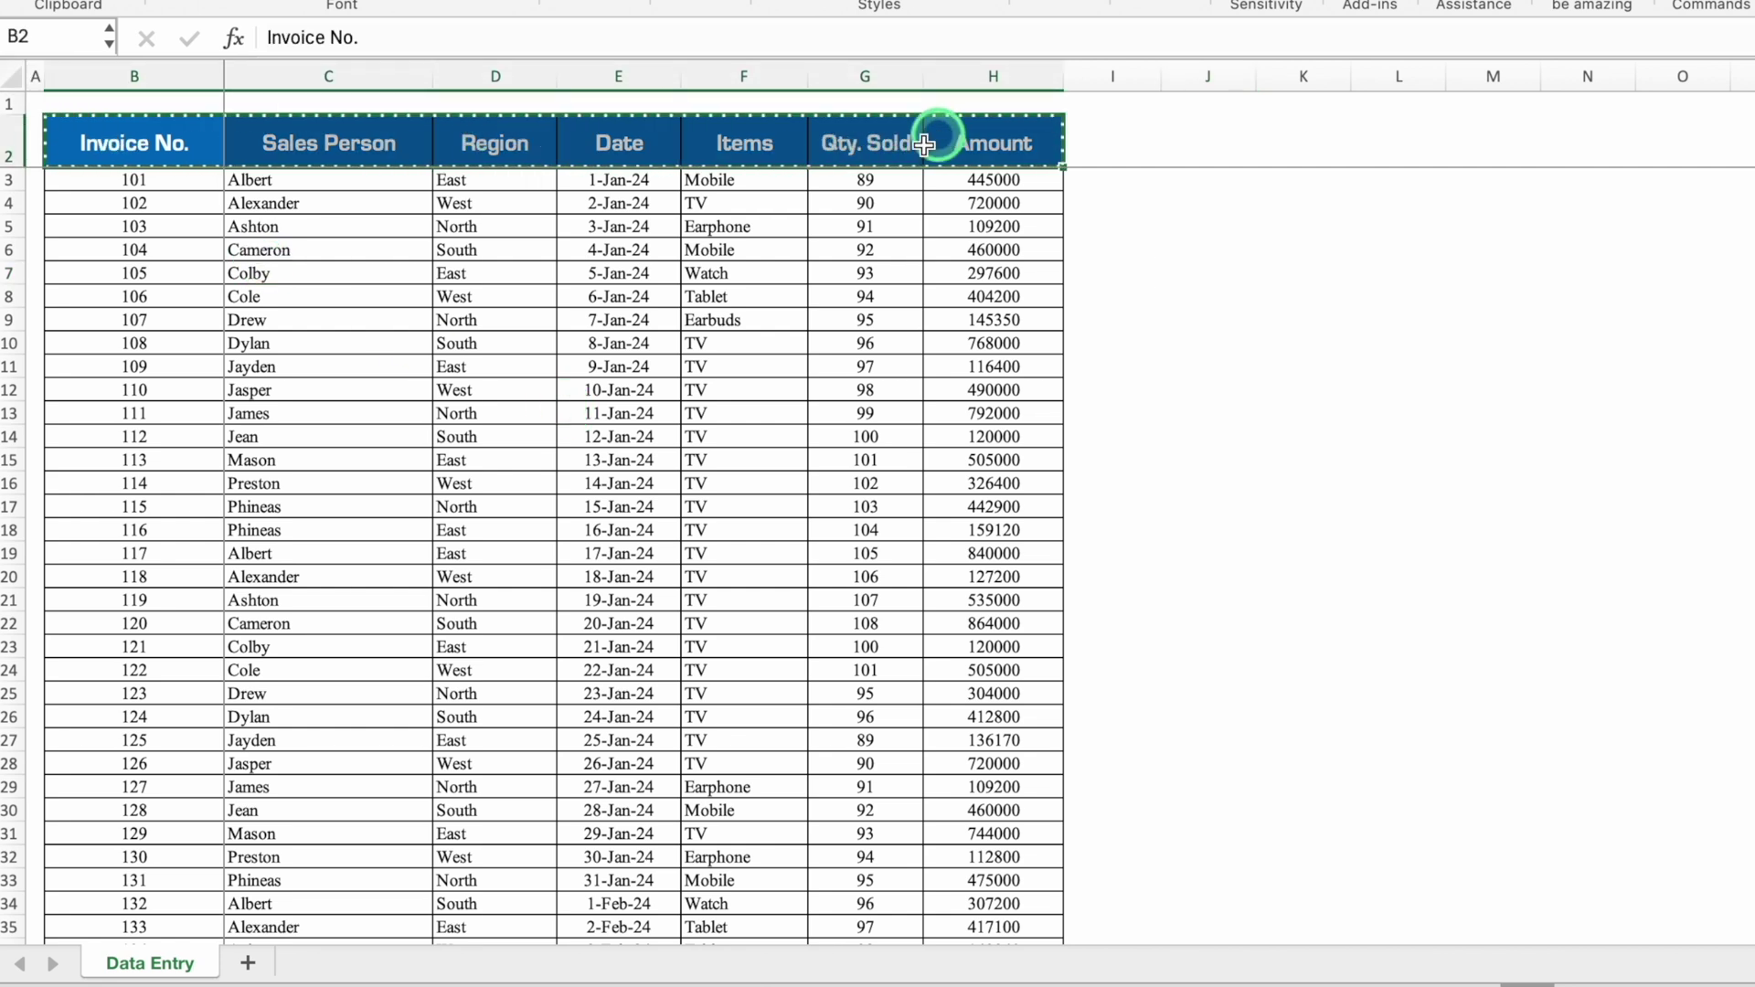
Step: Add a new sheet, paste the headers into row 5 from B5, and widen columns B–H
click(264, 962)
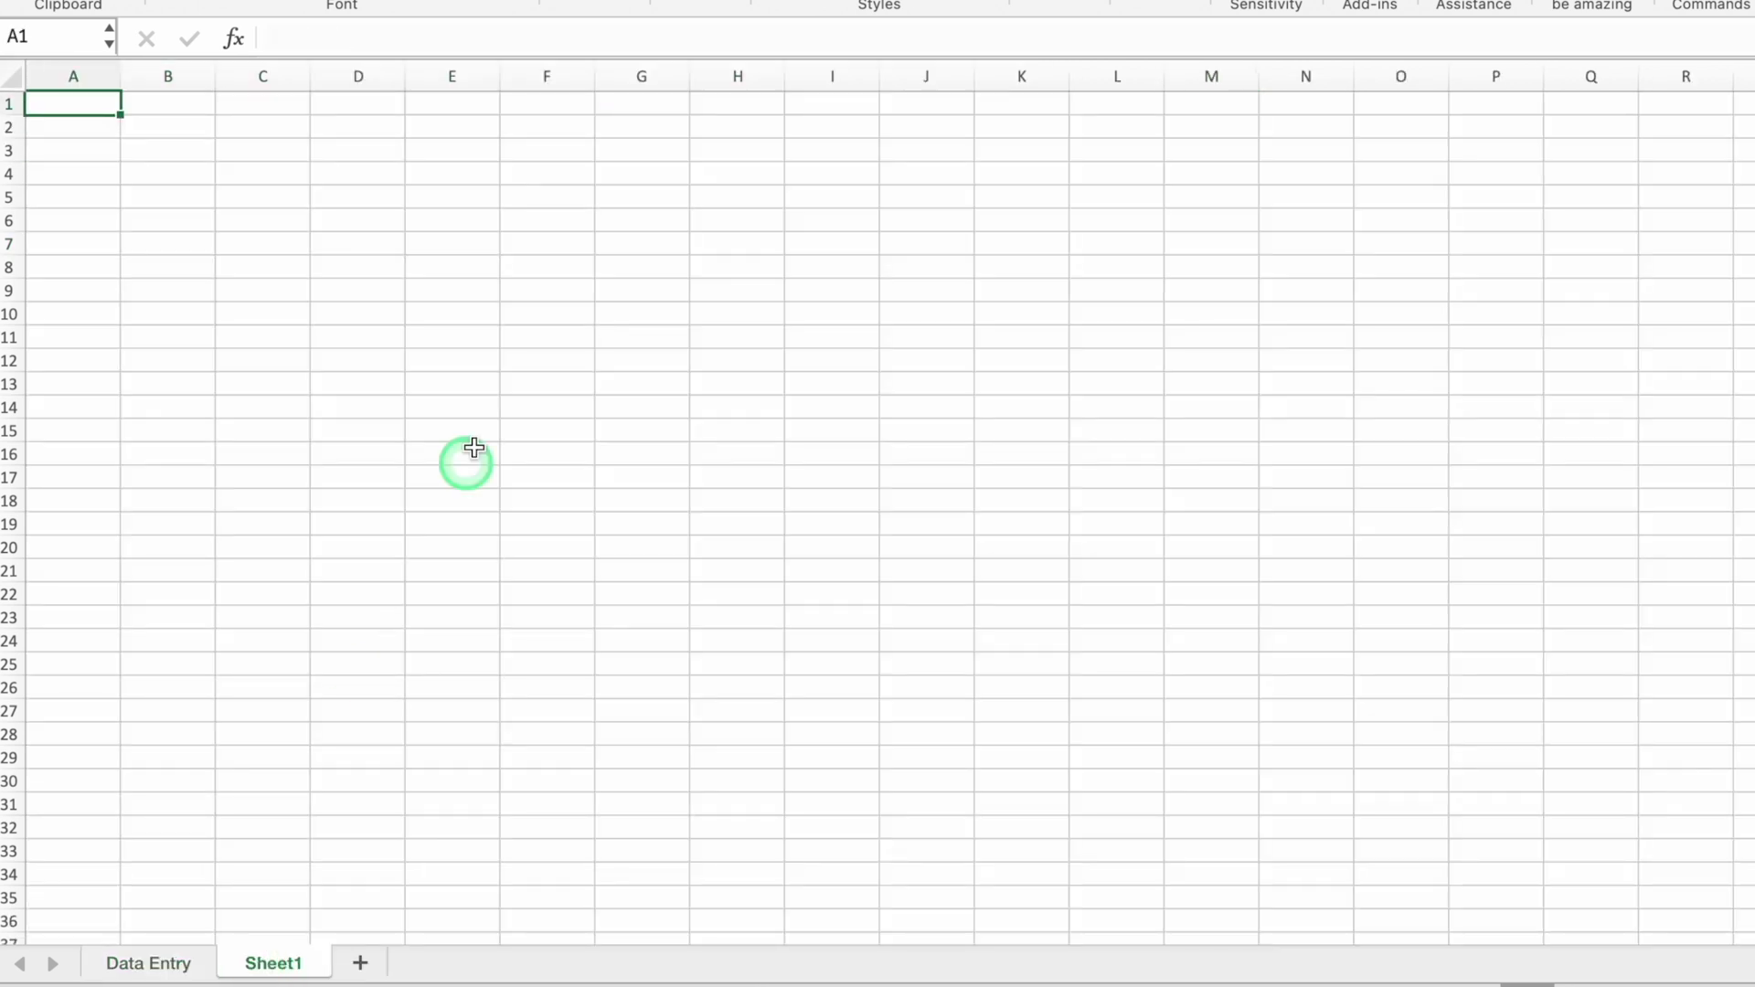
click(195, 196)
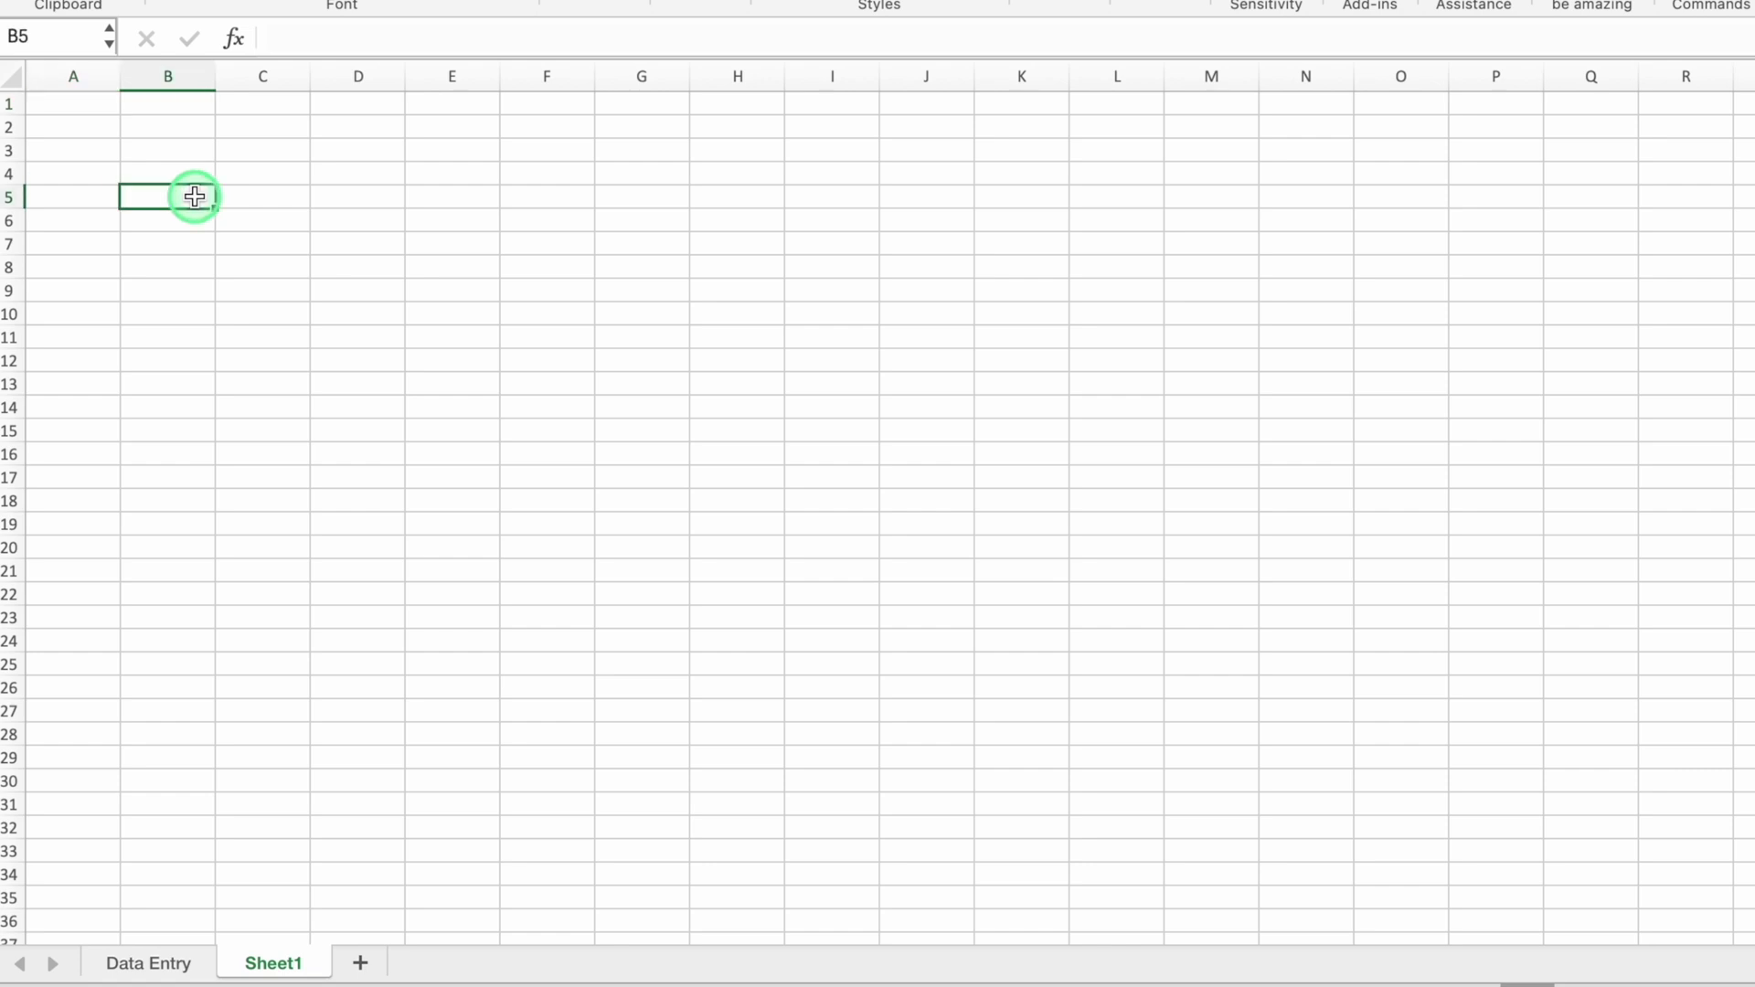
key(ctrl+v)
drag(172, 79, 864, 81)
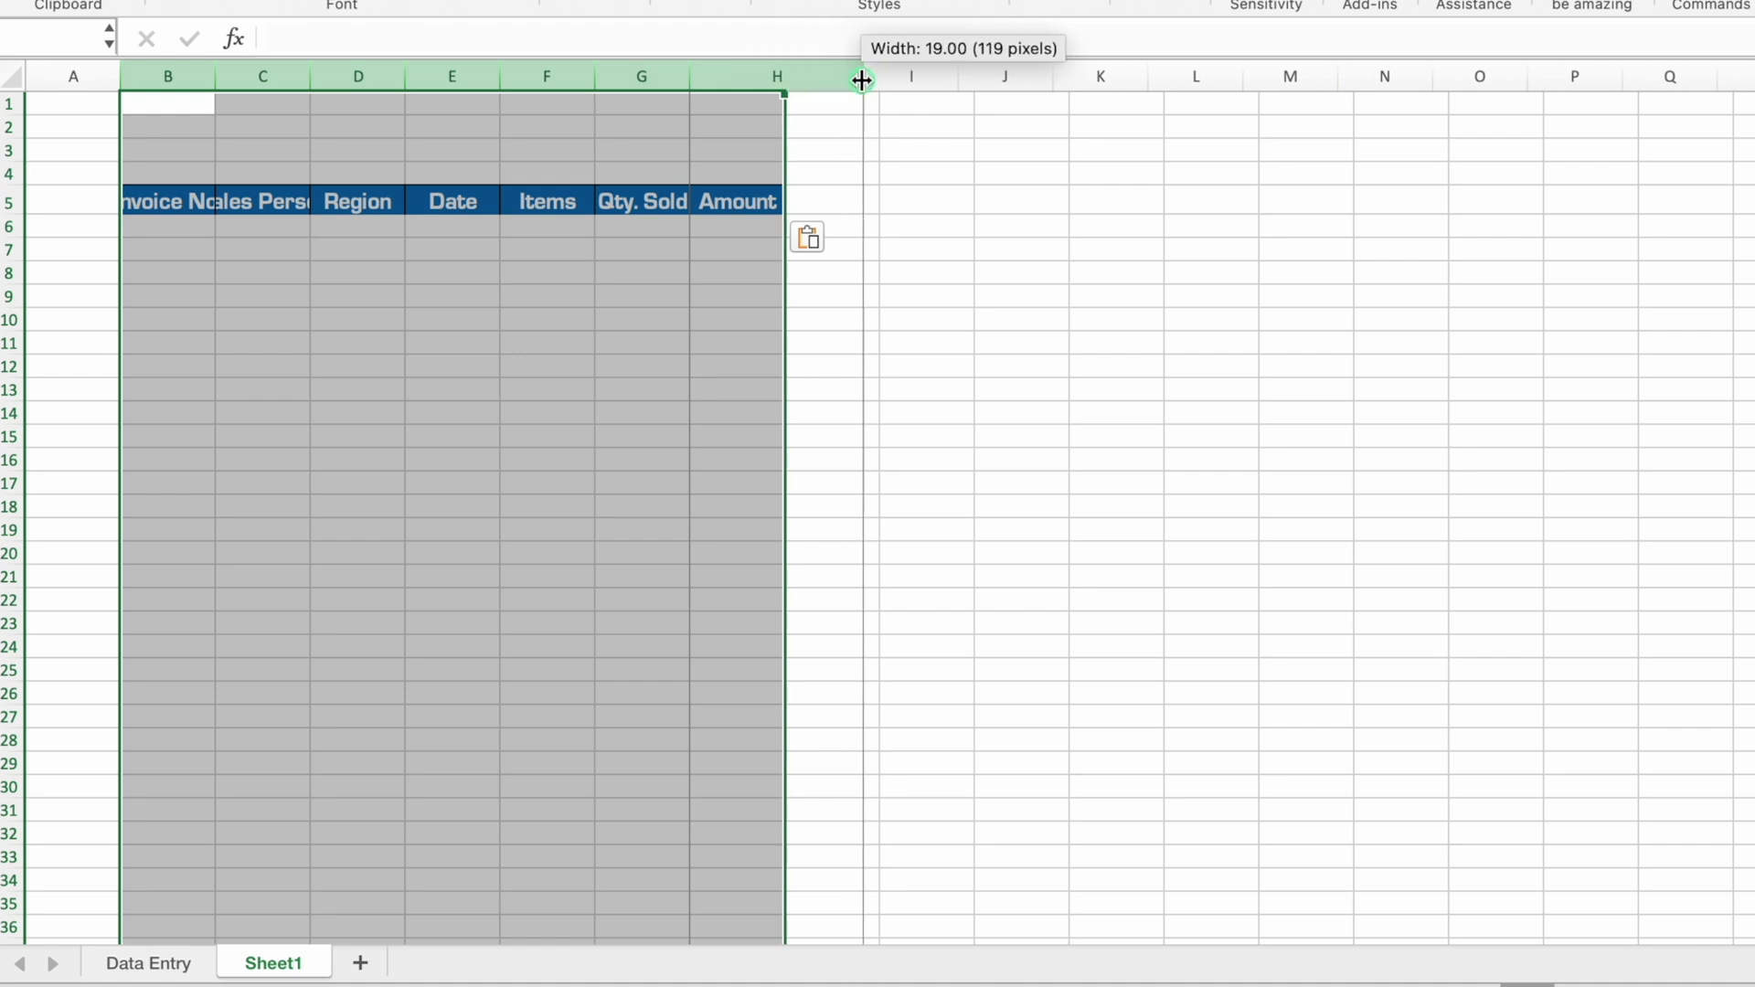
click(548, 272)
Step: Copy the Sales Person heading from C5 into B2, then return to Data Entry
click(402, 206)
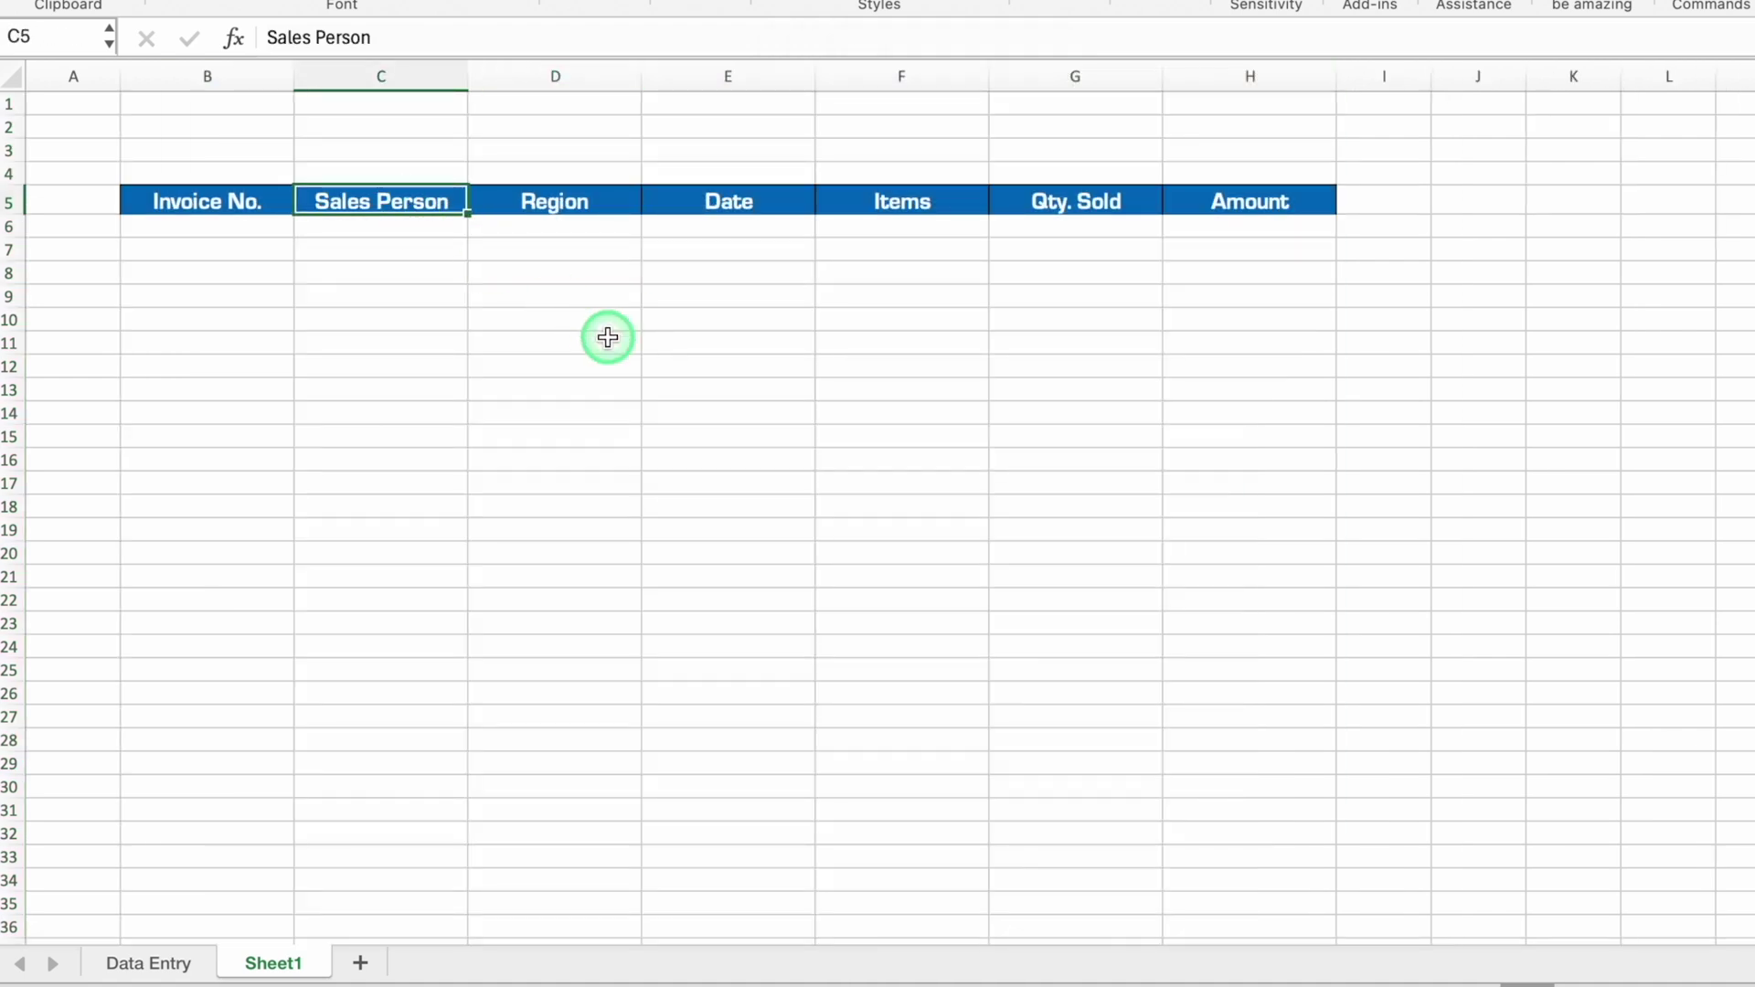
key(ctrl+c)
click(207, 124)
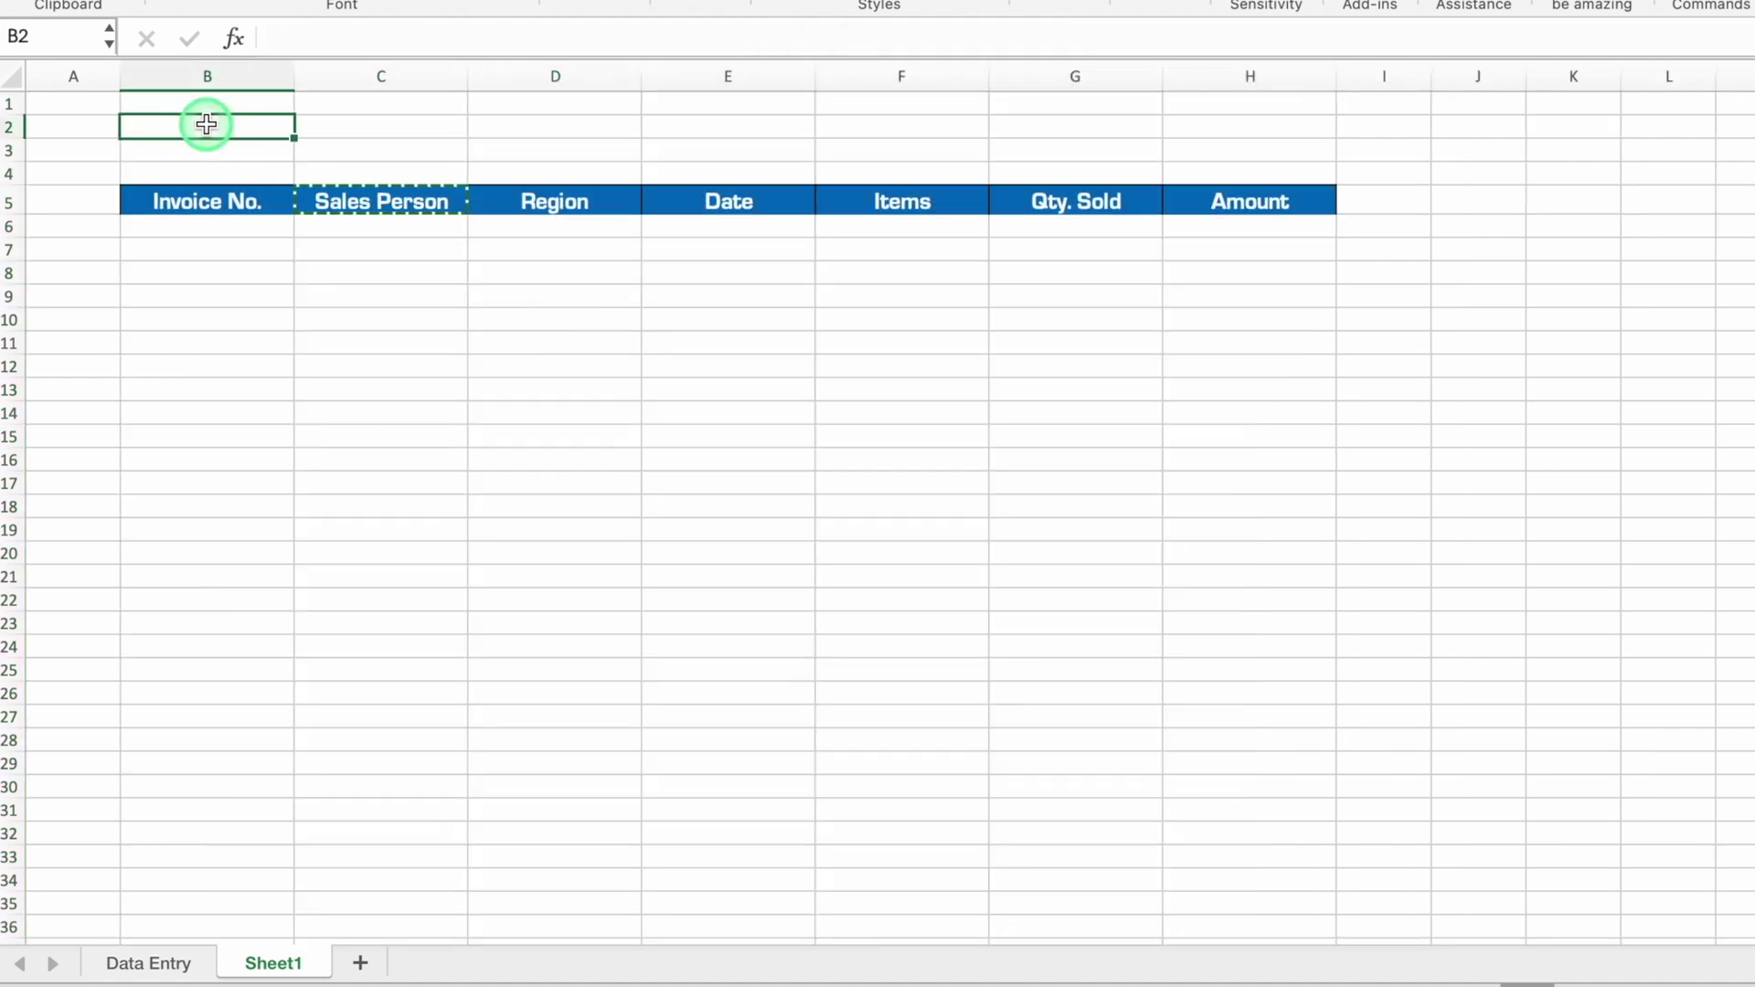
key(ctrl+v)
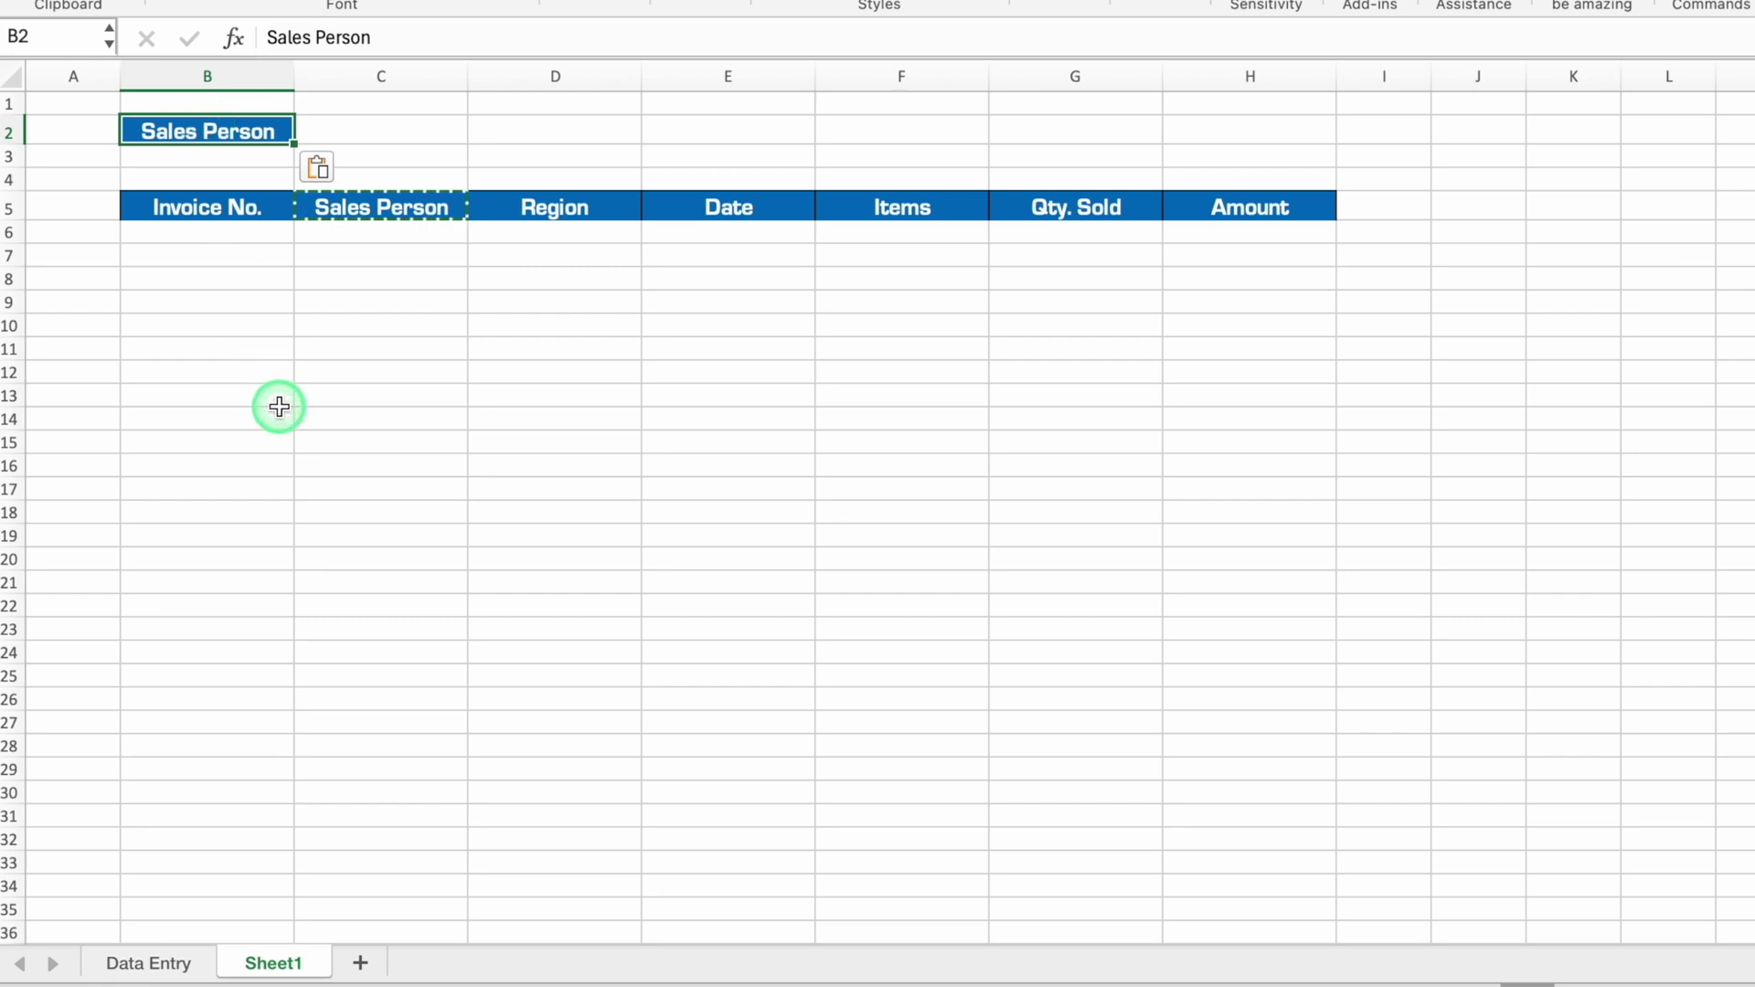
click(278, 404)
click(142, 964)
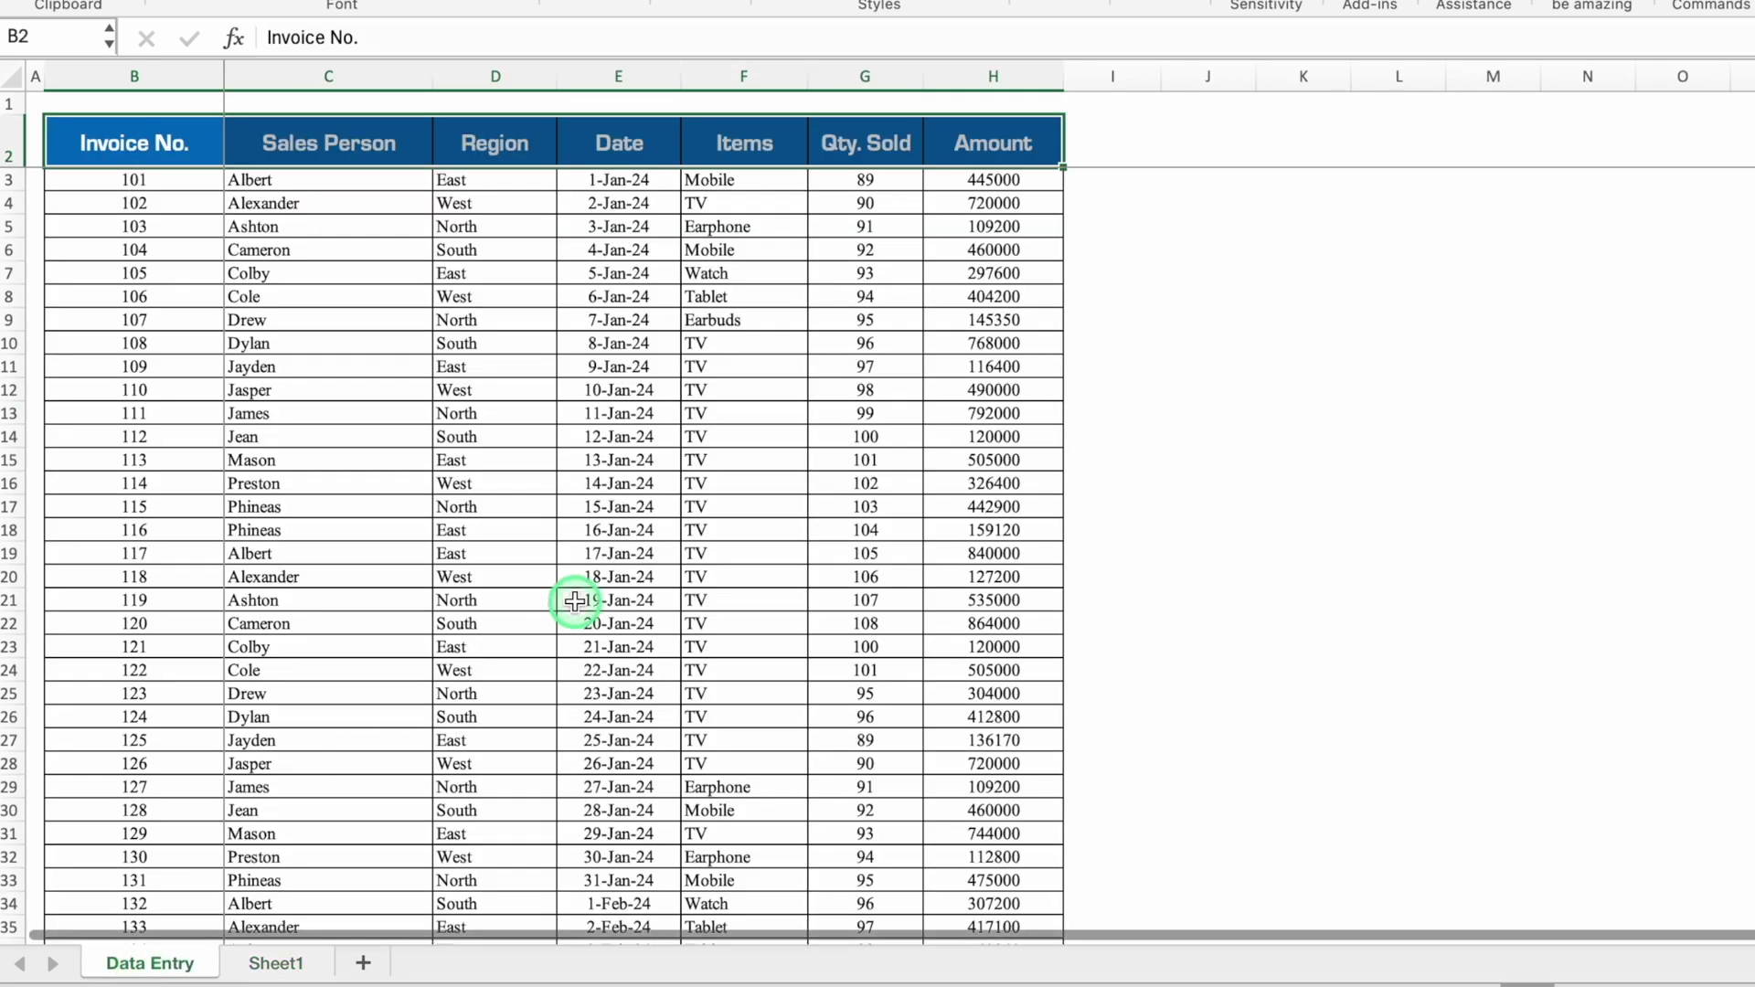
Step: Copy the Sales Person column C into column K and widen it
click(327, 79)
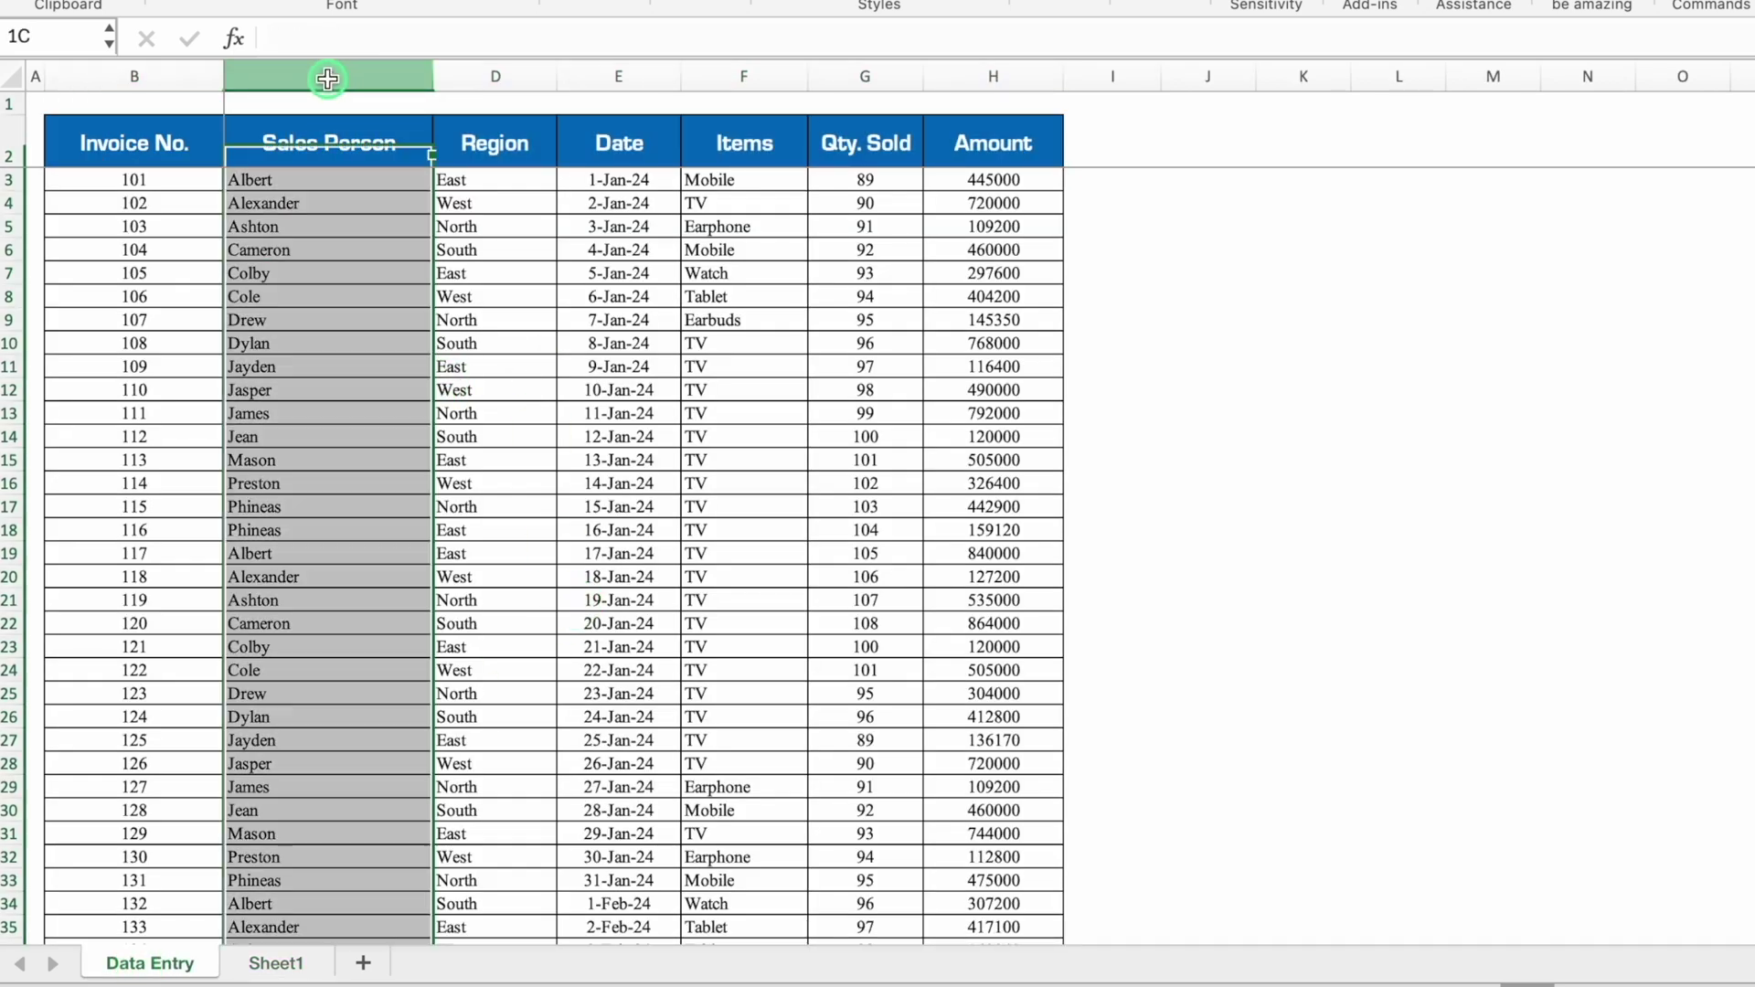
key(ctrl+c)
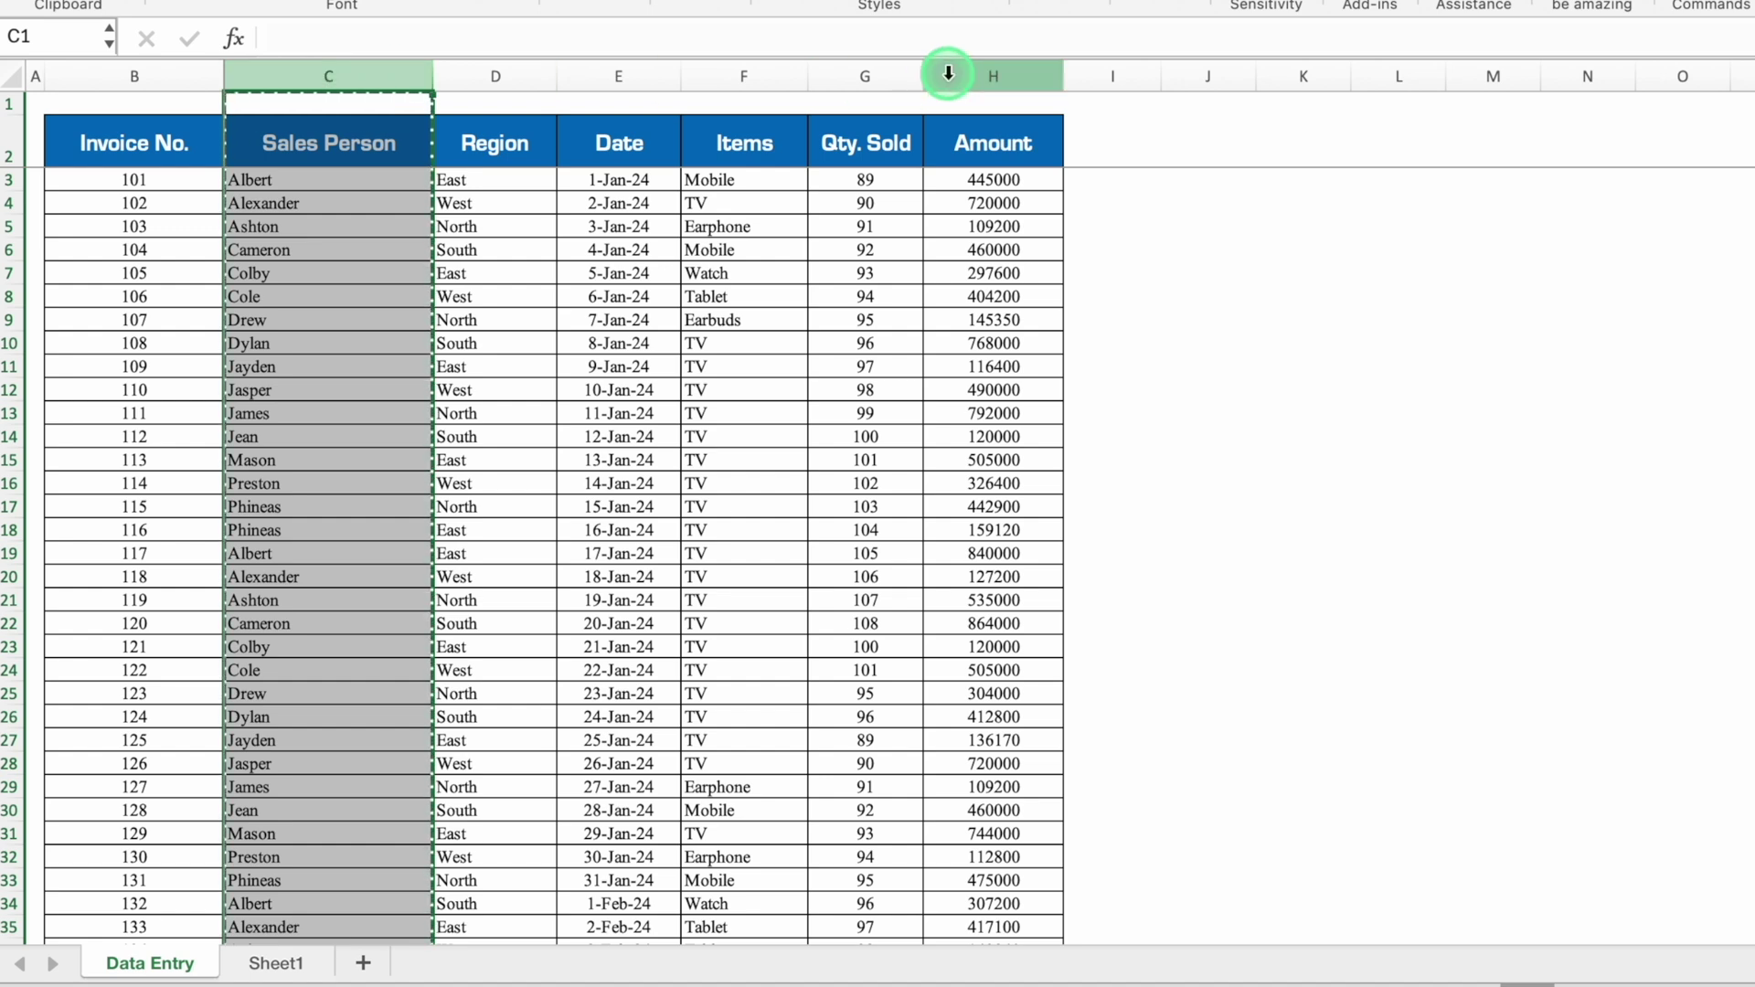
click(1324, 76)
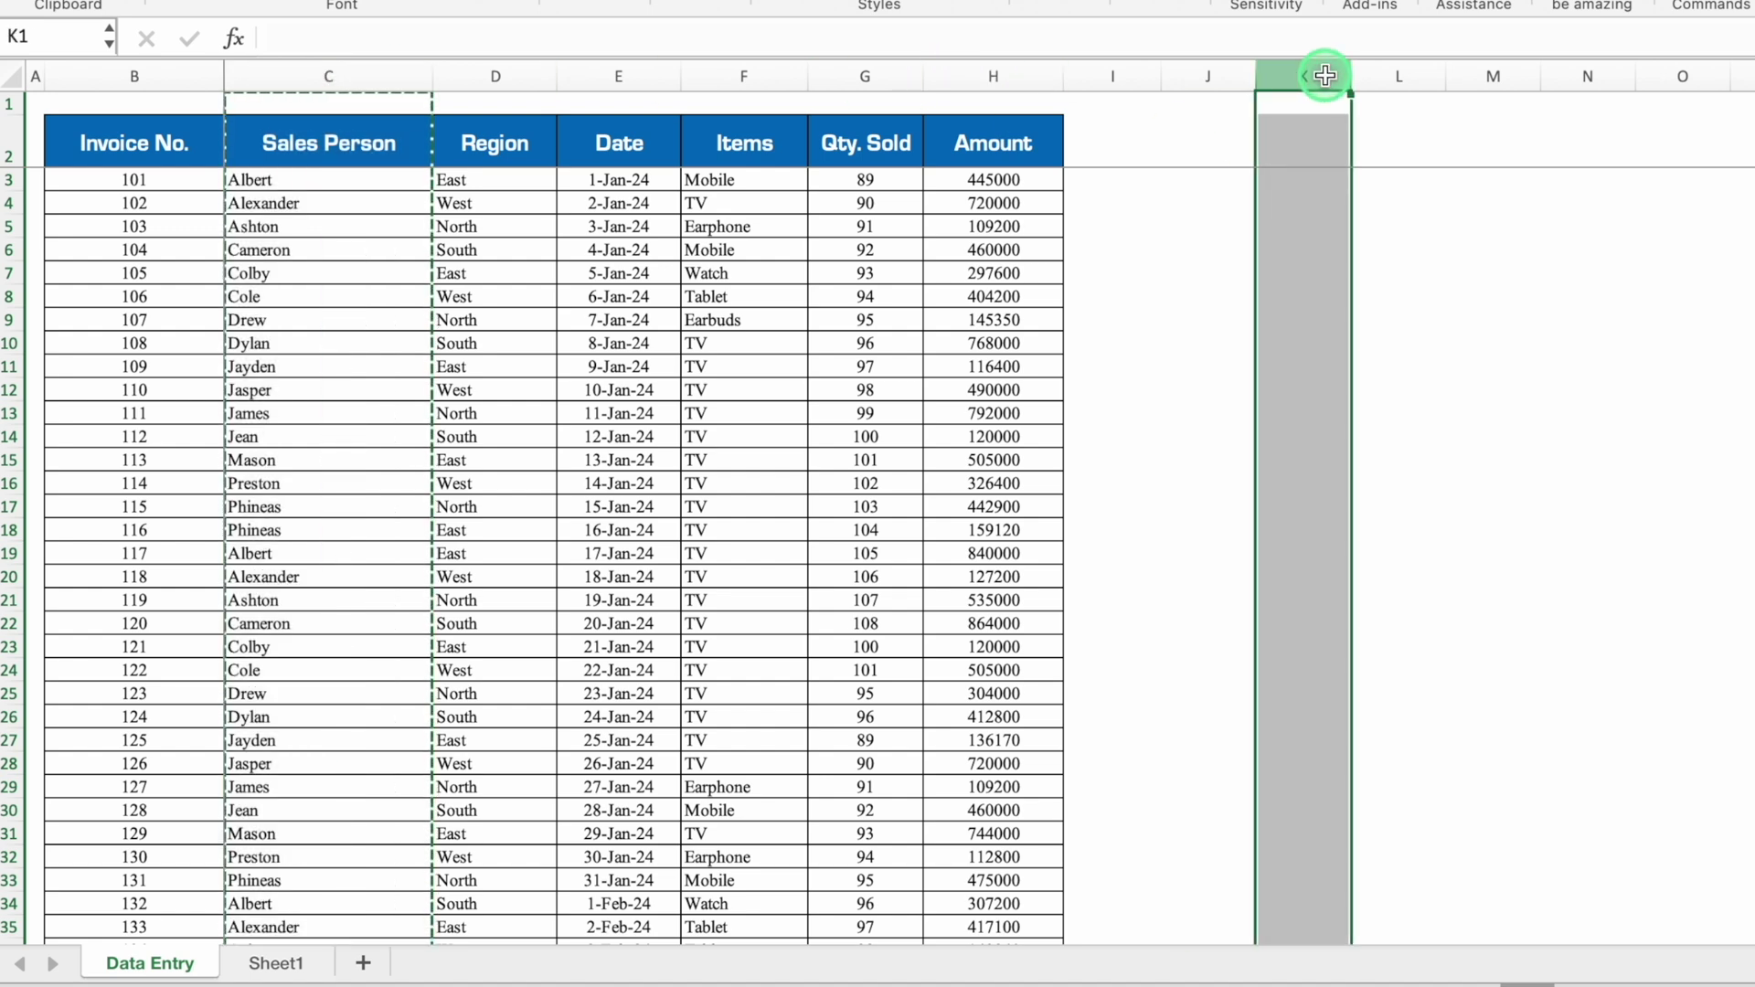
key(cmd+v)
drag(1431, 76, 1469, 76)
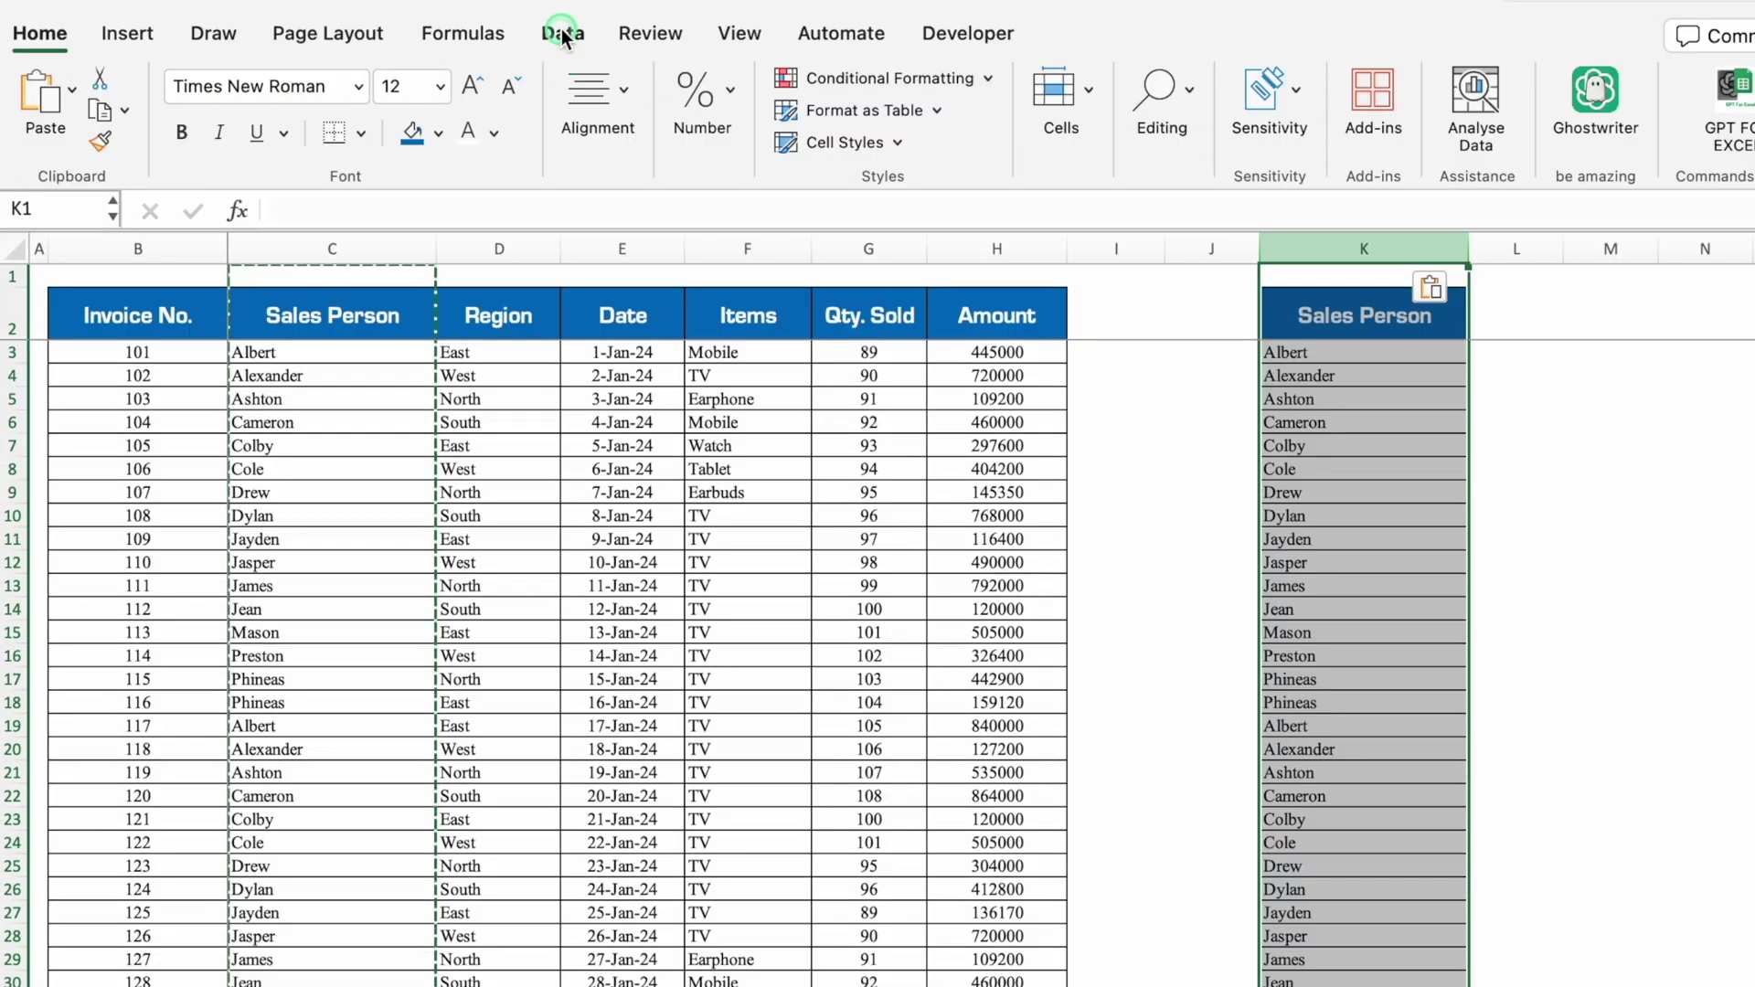
Step: Remove duplicate names from column K, treating the first row as a header
click(561, 36)
click(931, 90)
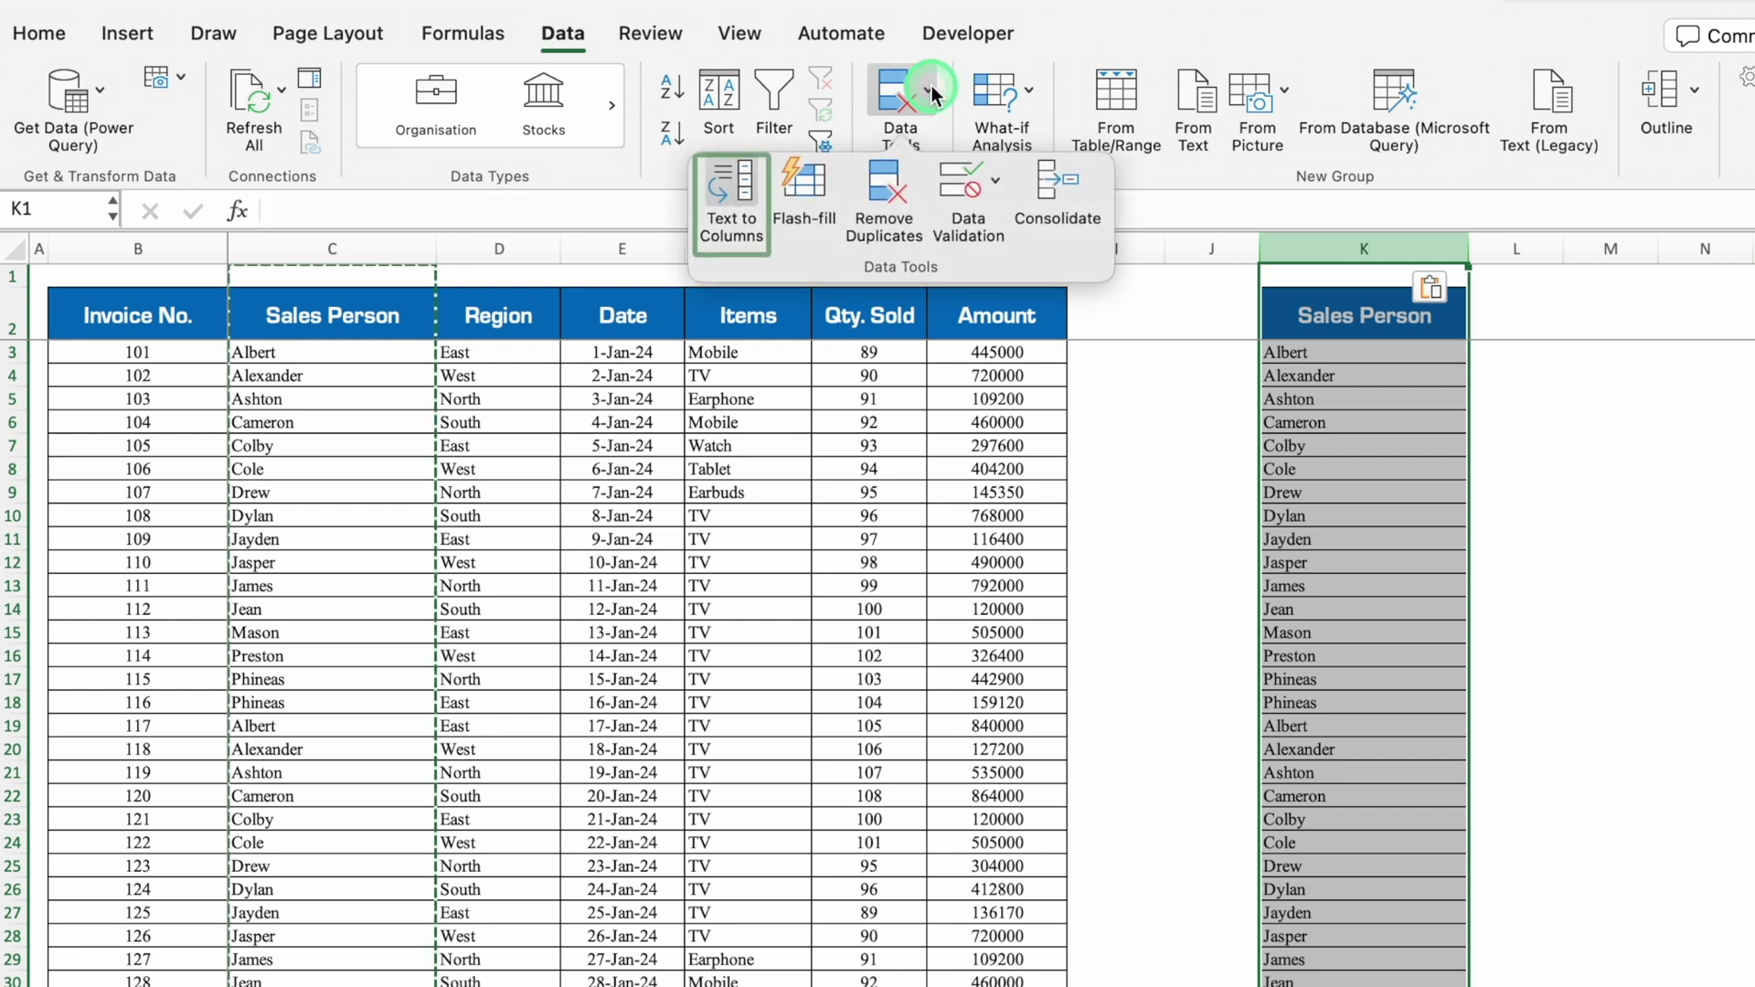
click(887, 212)
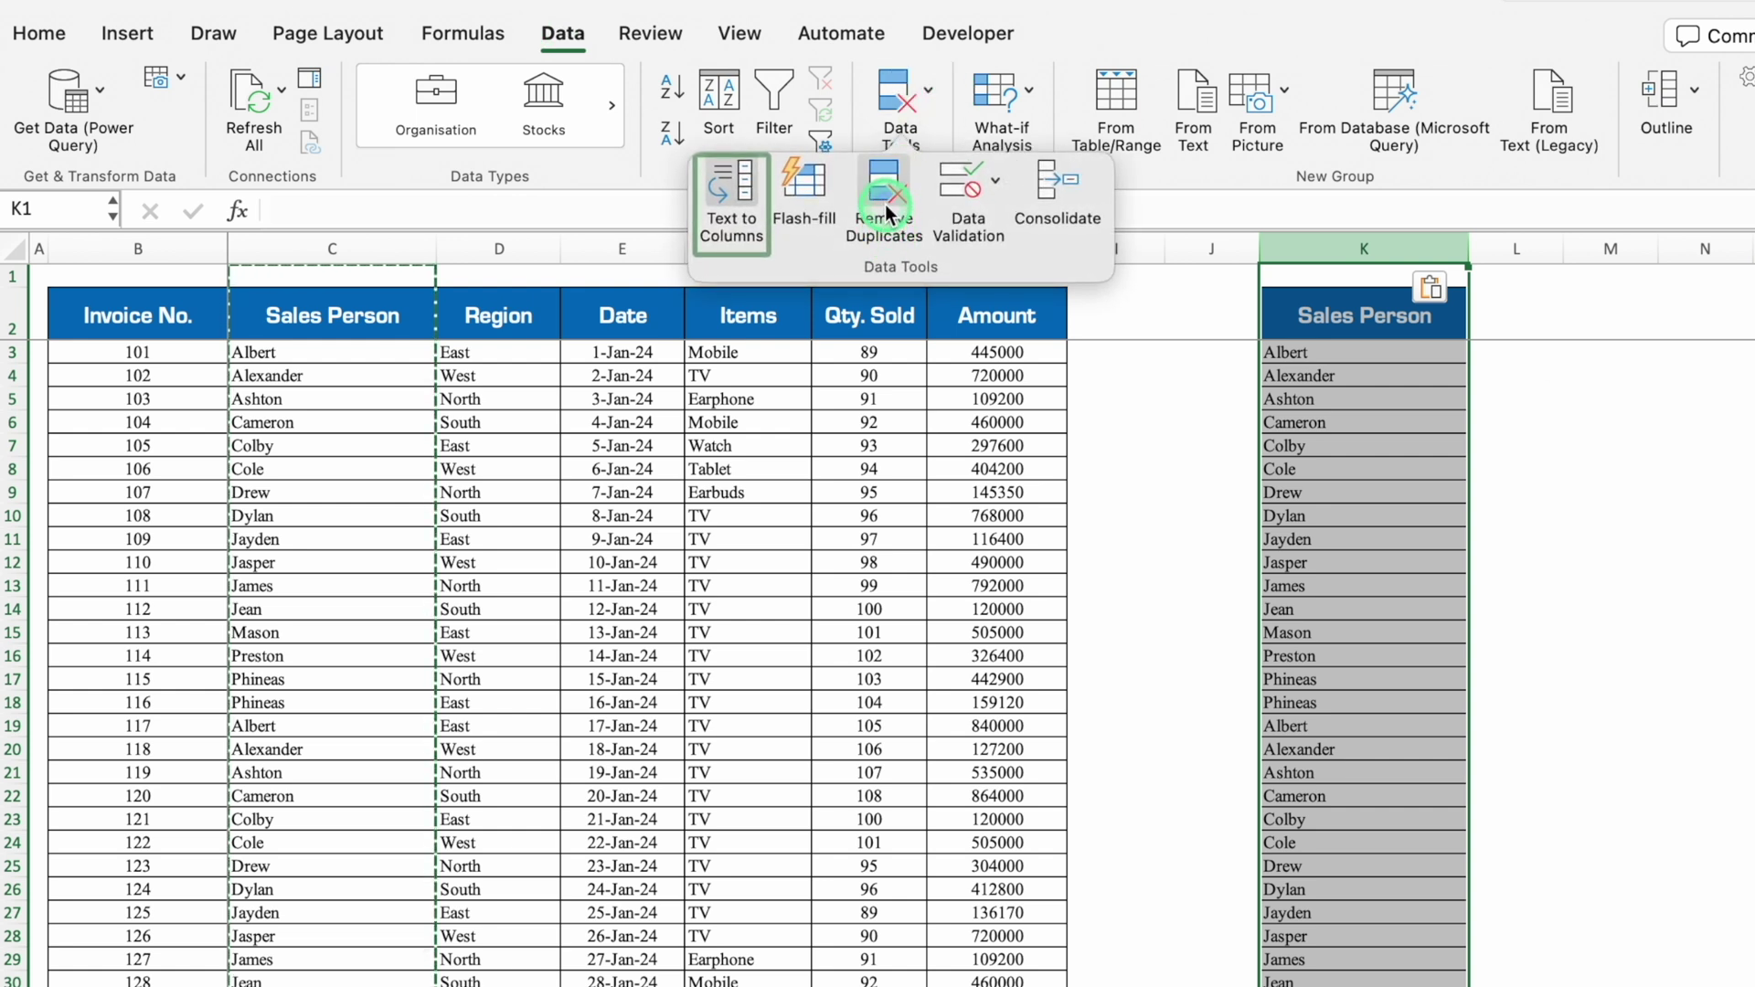
click(814, 223)
click(1070, 506)
click(1023, 498)
click(1506, 559)
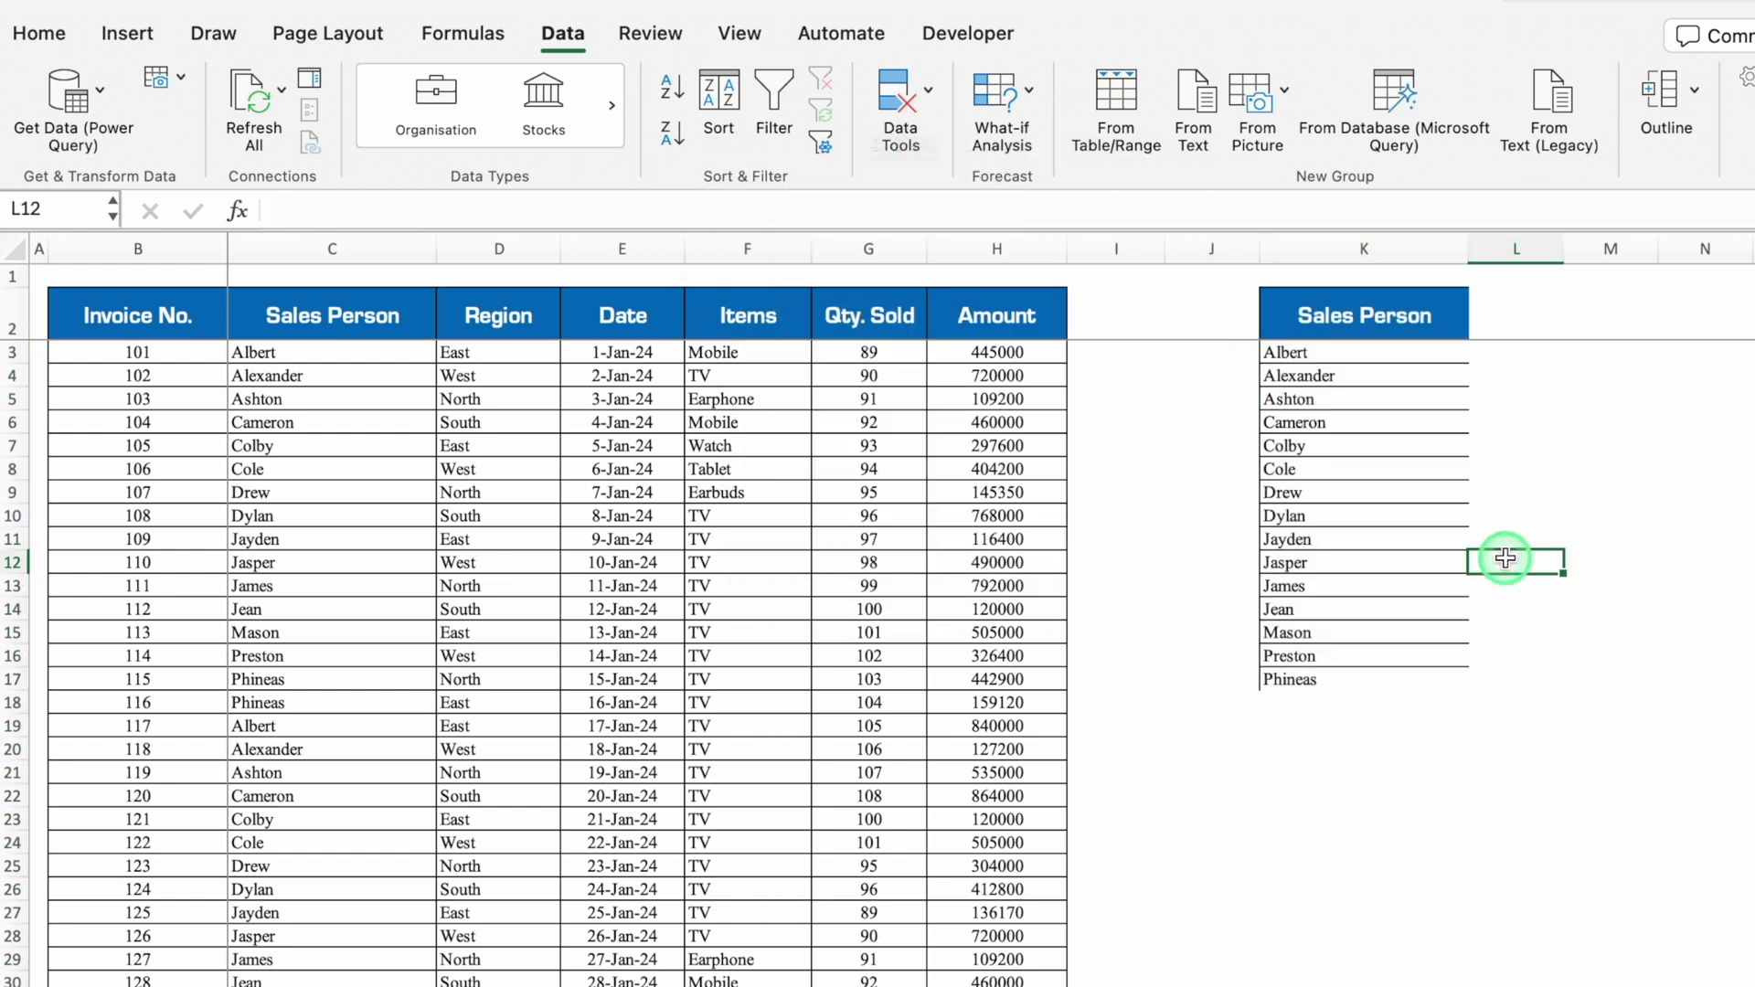
Step: Apply All Borders to the names list K3:K17
click(1366, 353)
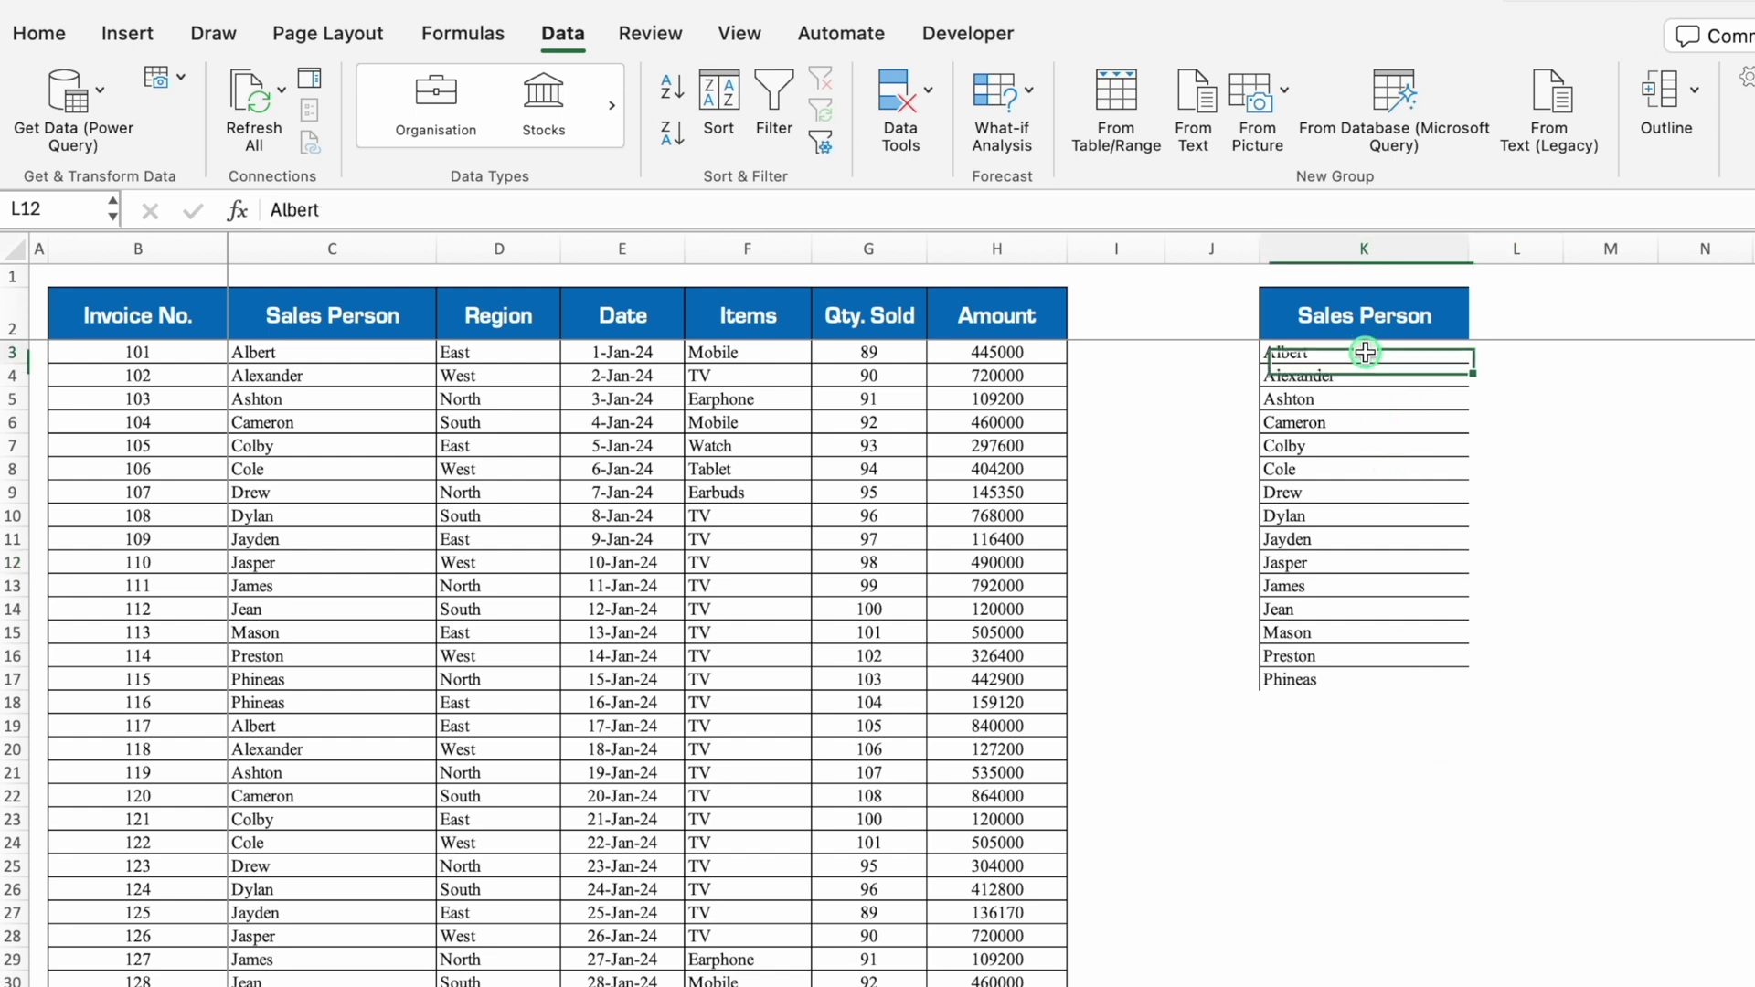
drag(1366, 352, 1372, 681)
click(59, 36)
click(361, 133)
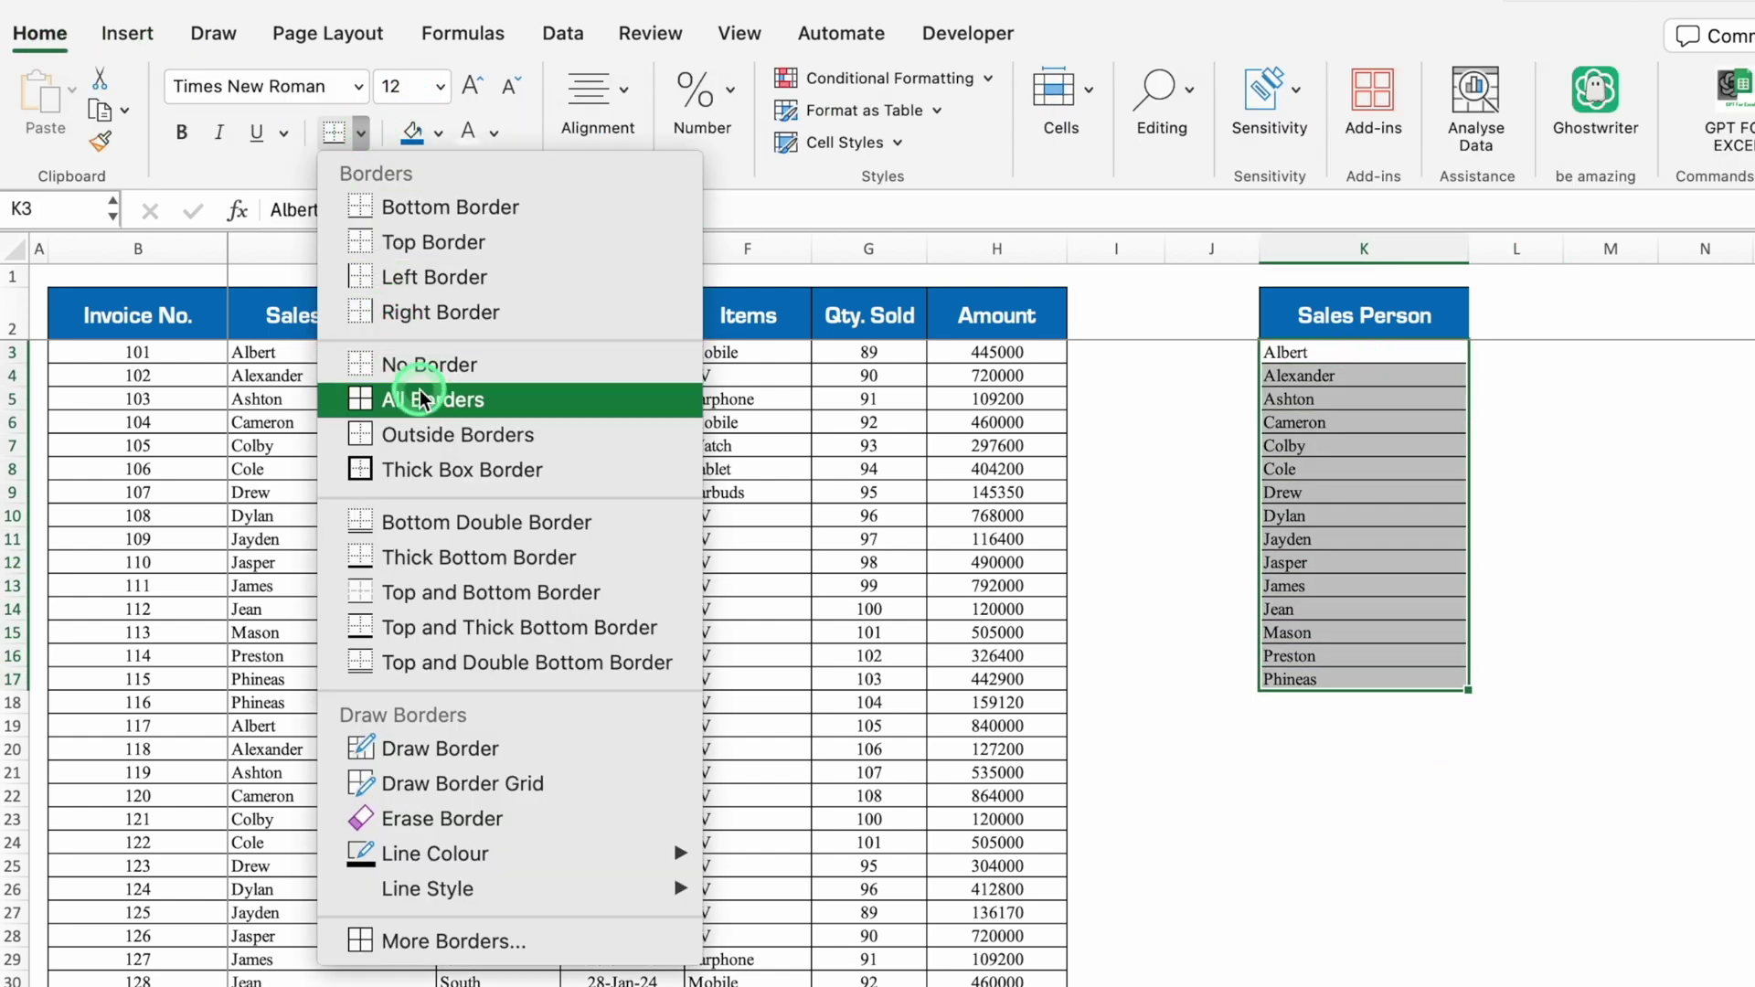
click(420, 398)
click(1364, 866)
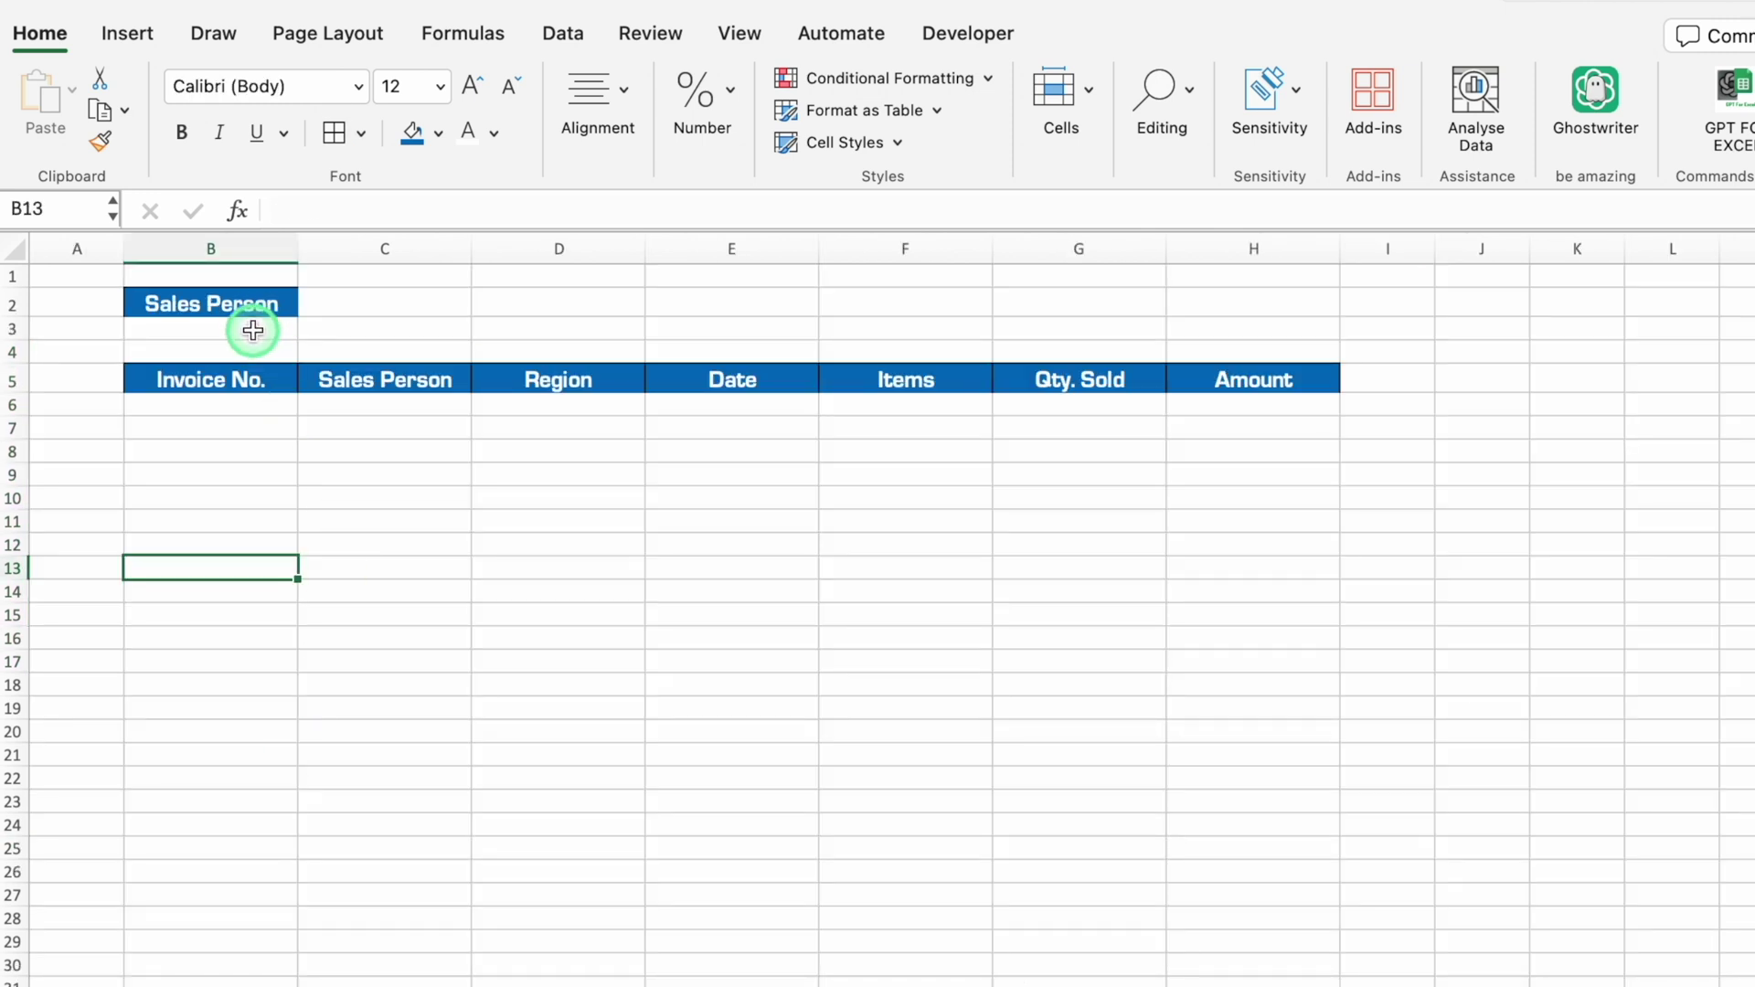
Step: Add a List data validation to B3 with source 'Data Entry'!$K$3:$K$17
click(253, 330)
click(563, 33)
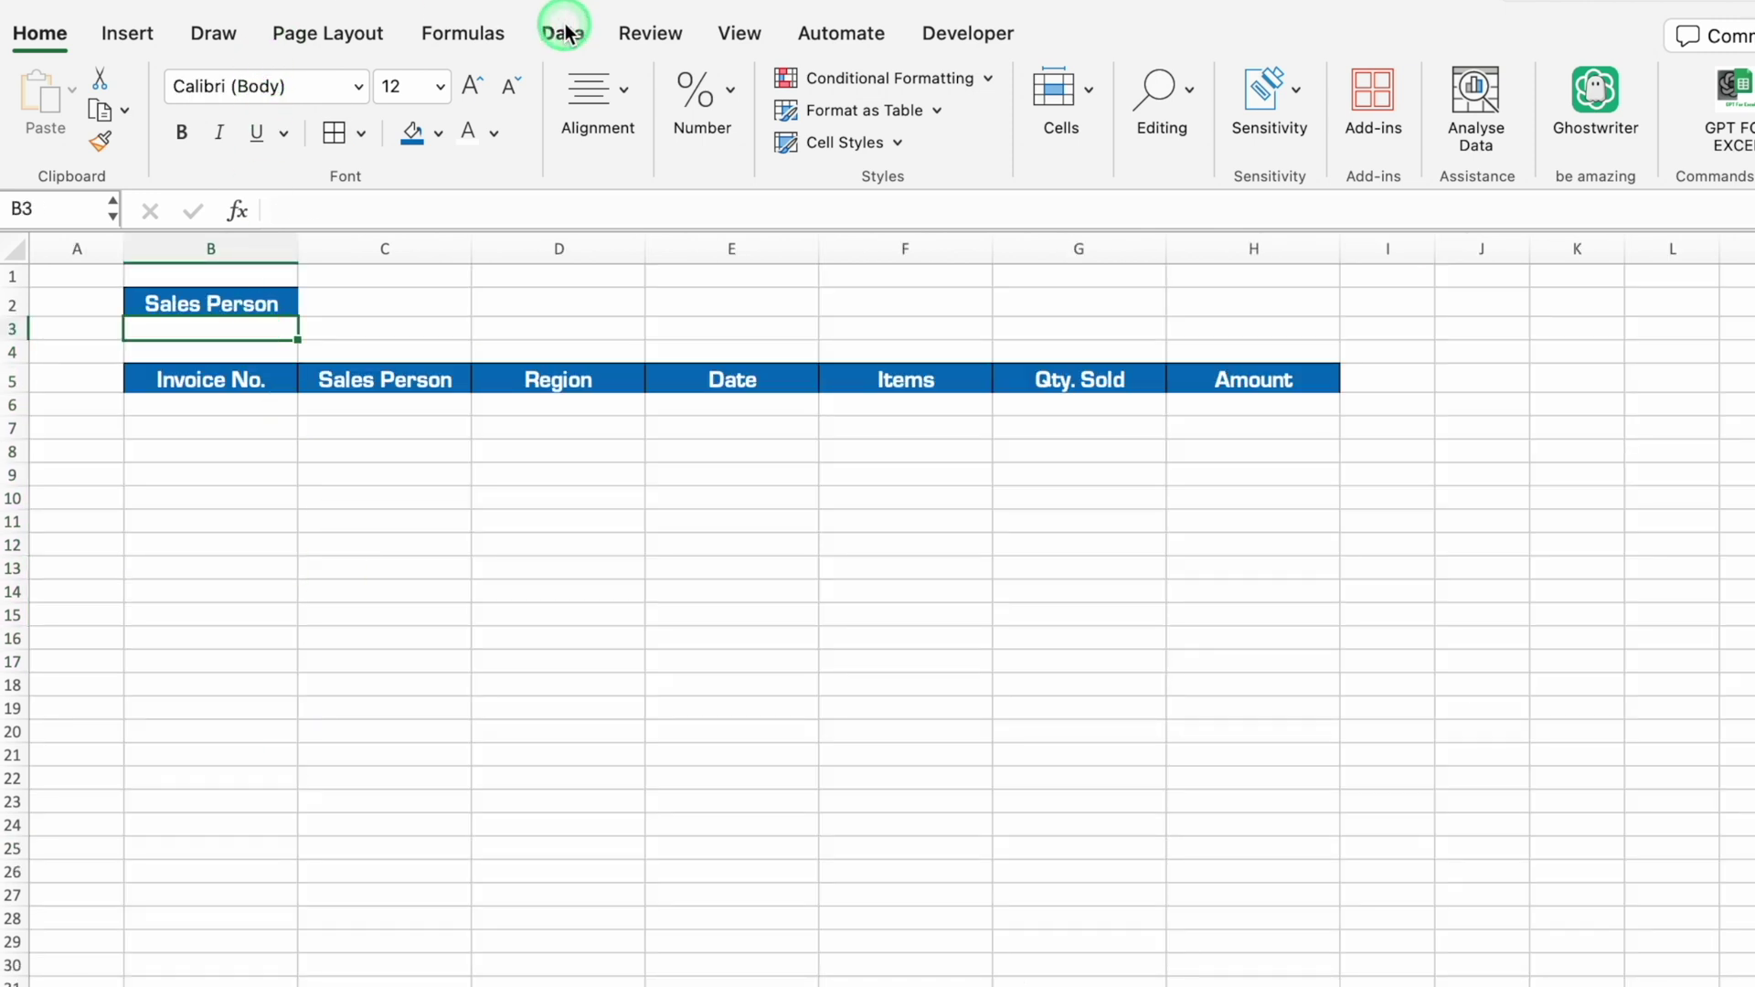
click(928, 96)
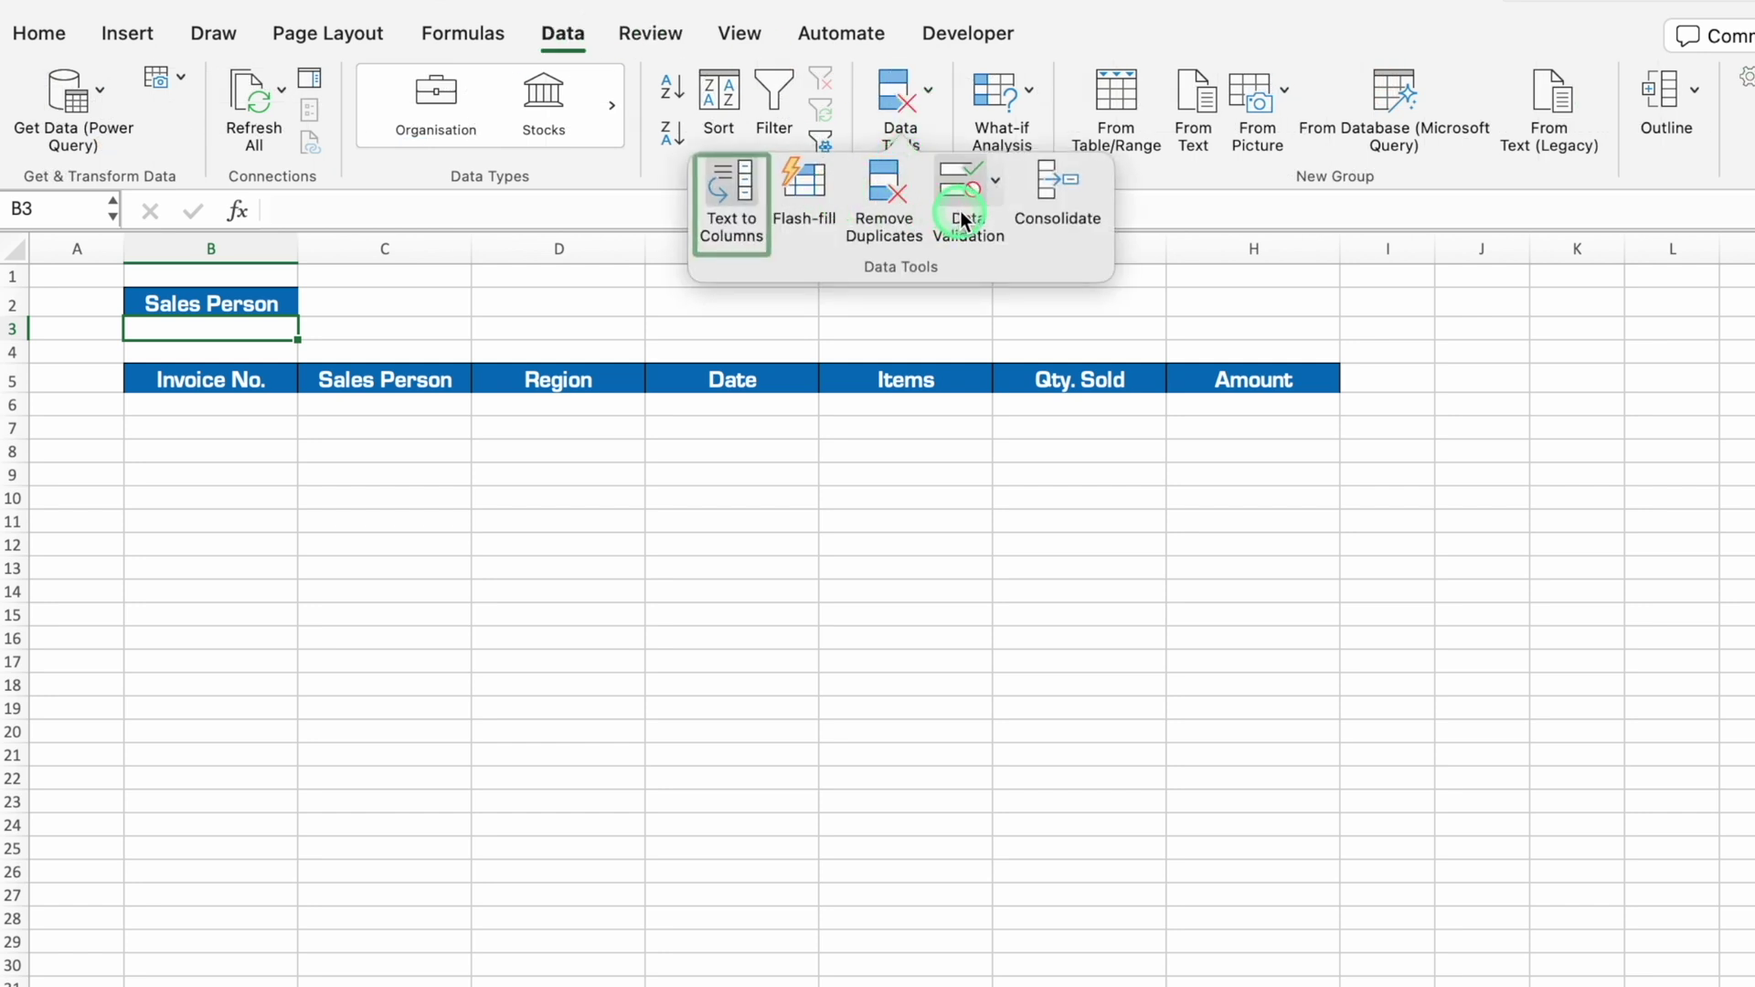
click(960, 183)
click(984, 307)
click(830, 403)
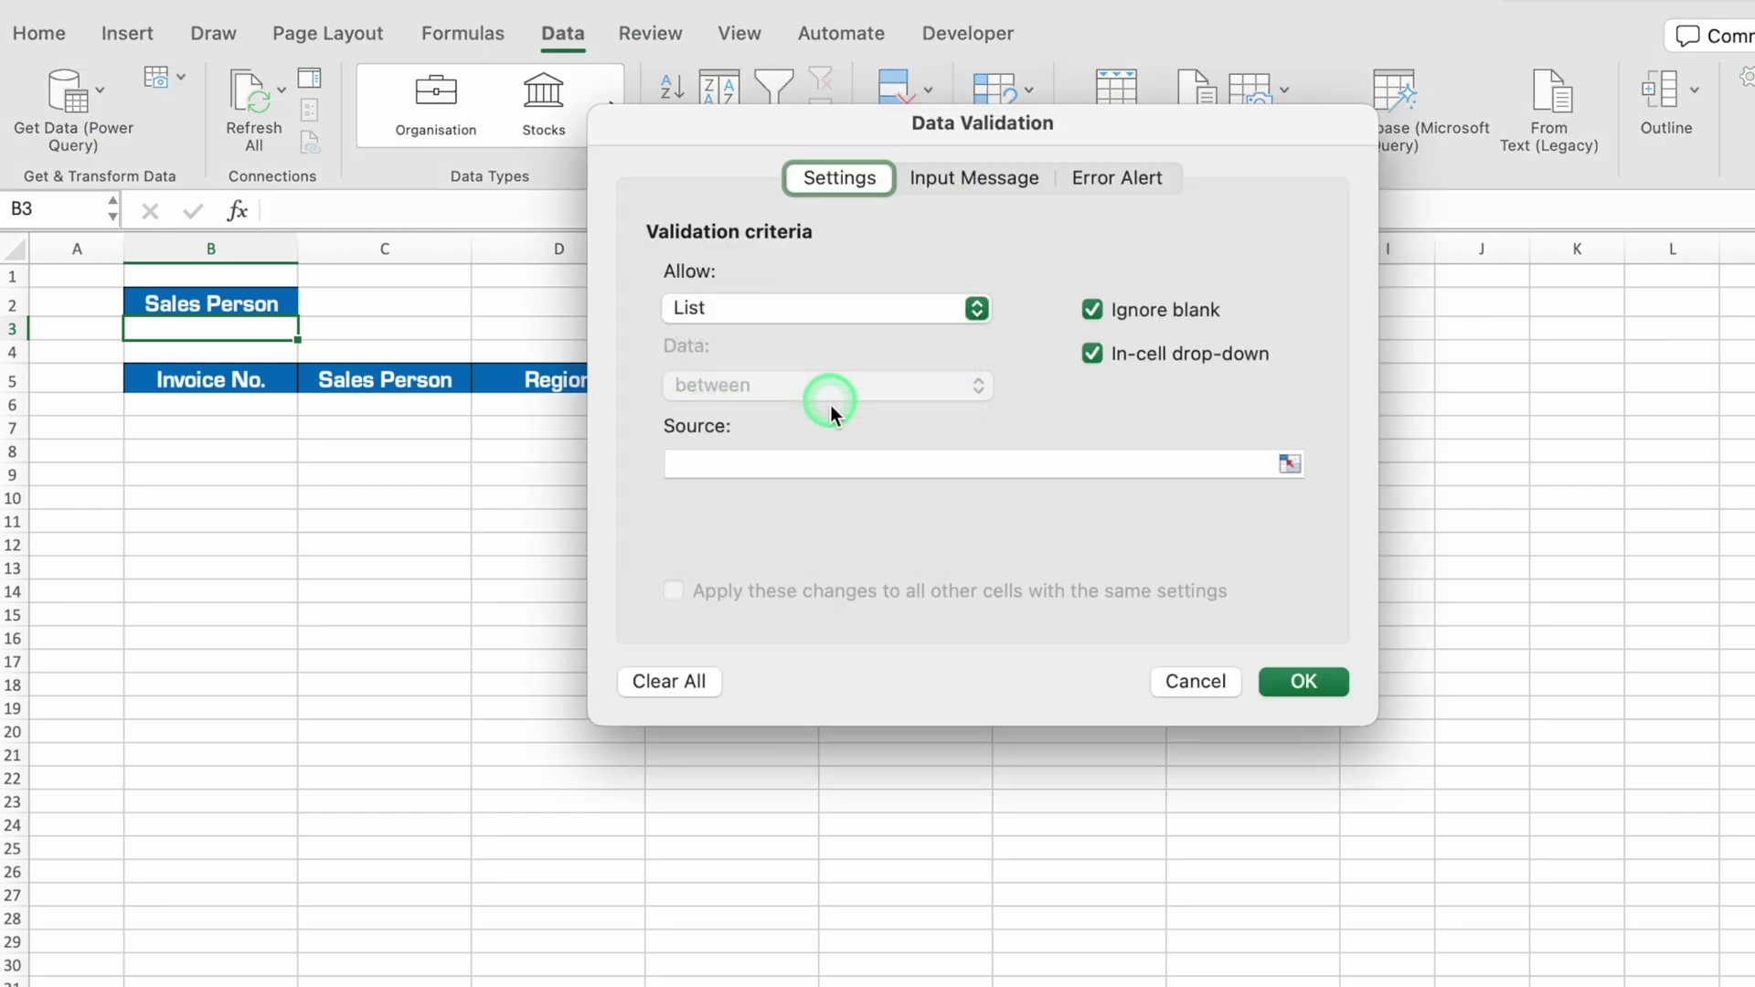
click(832, 470)
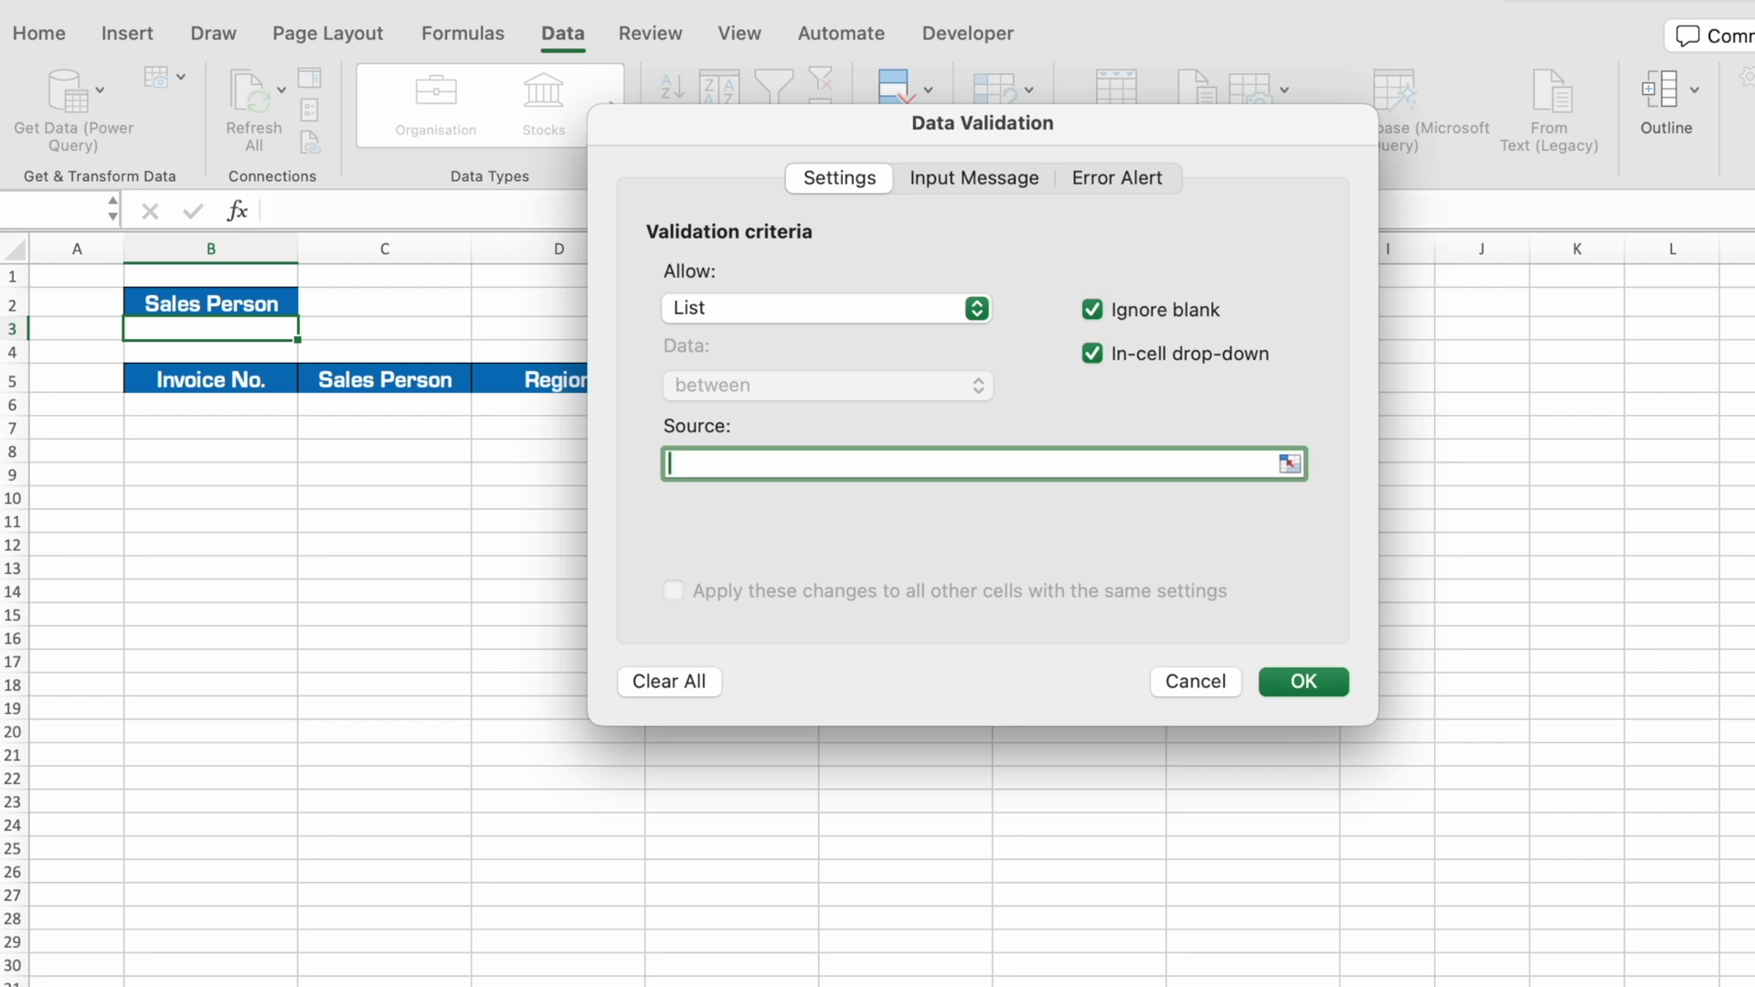
key(ctrl+Page_Down)
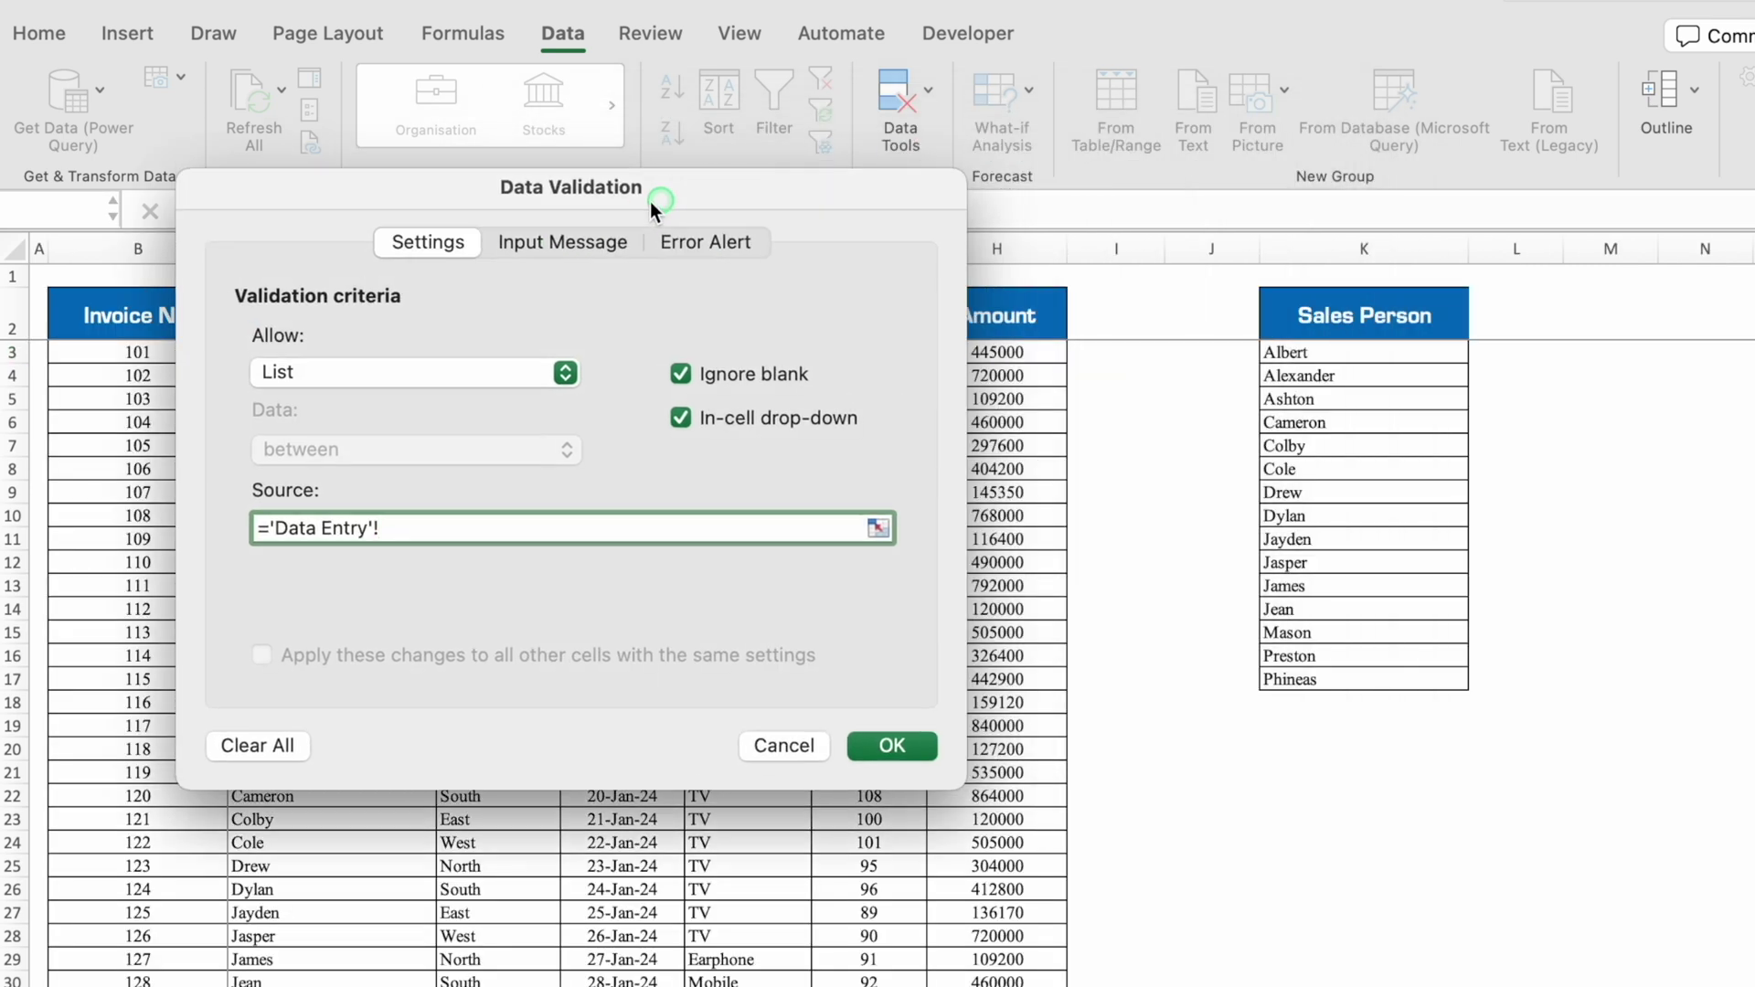
drag(1073, 134, 626, 206)
drag(1383, 351, 1399, 672)
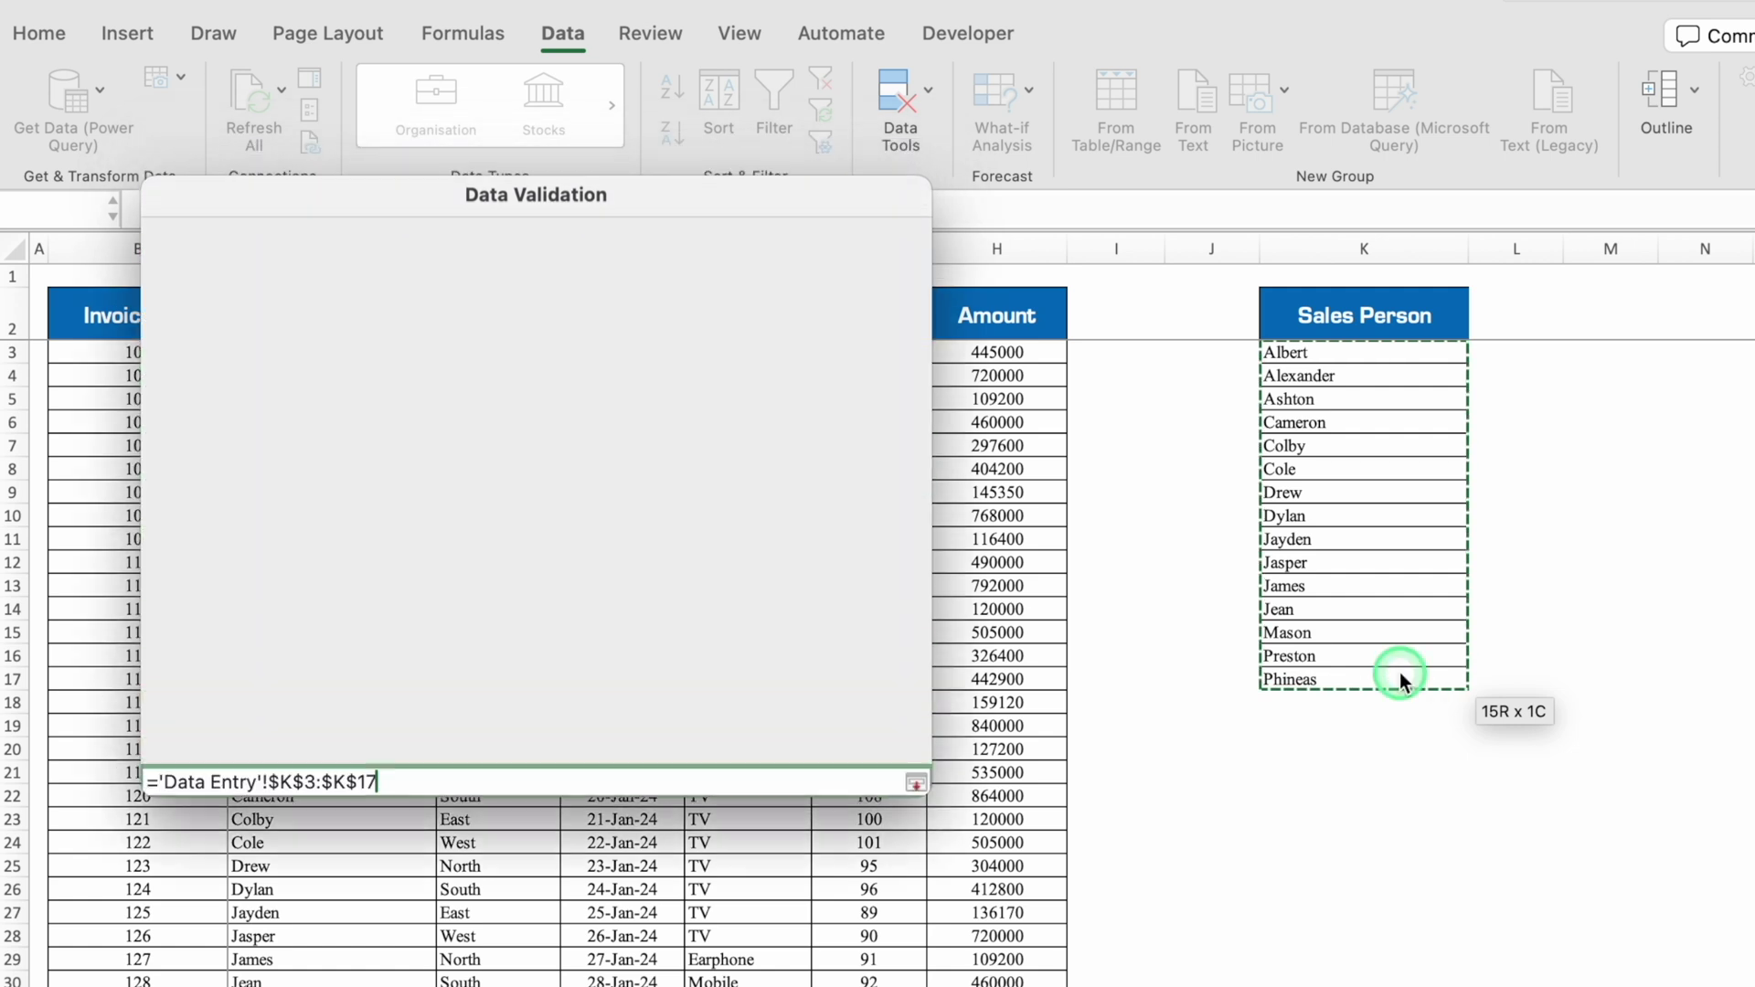
click(859, 748)
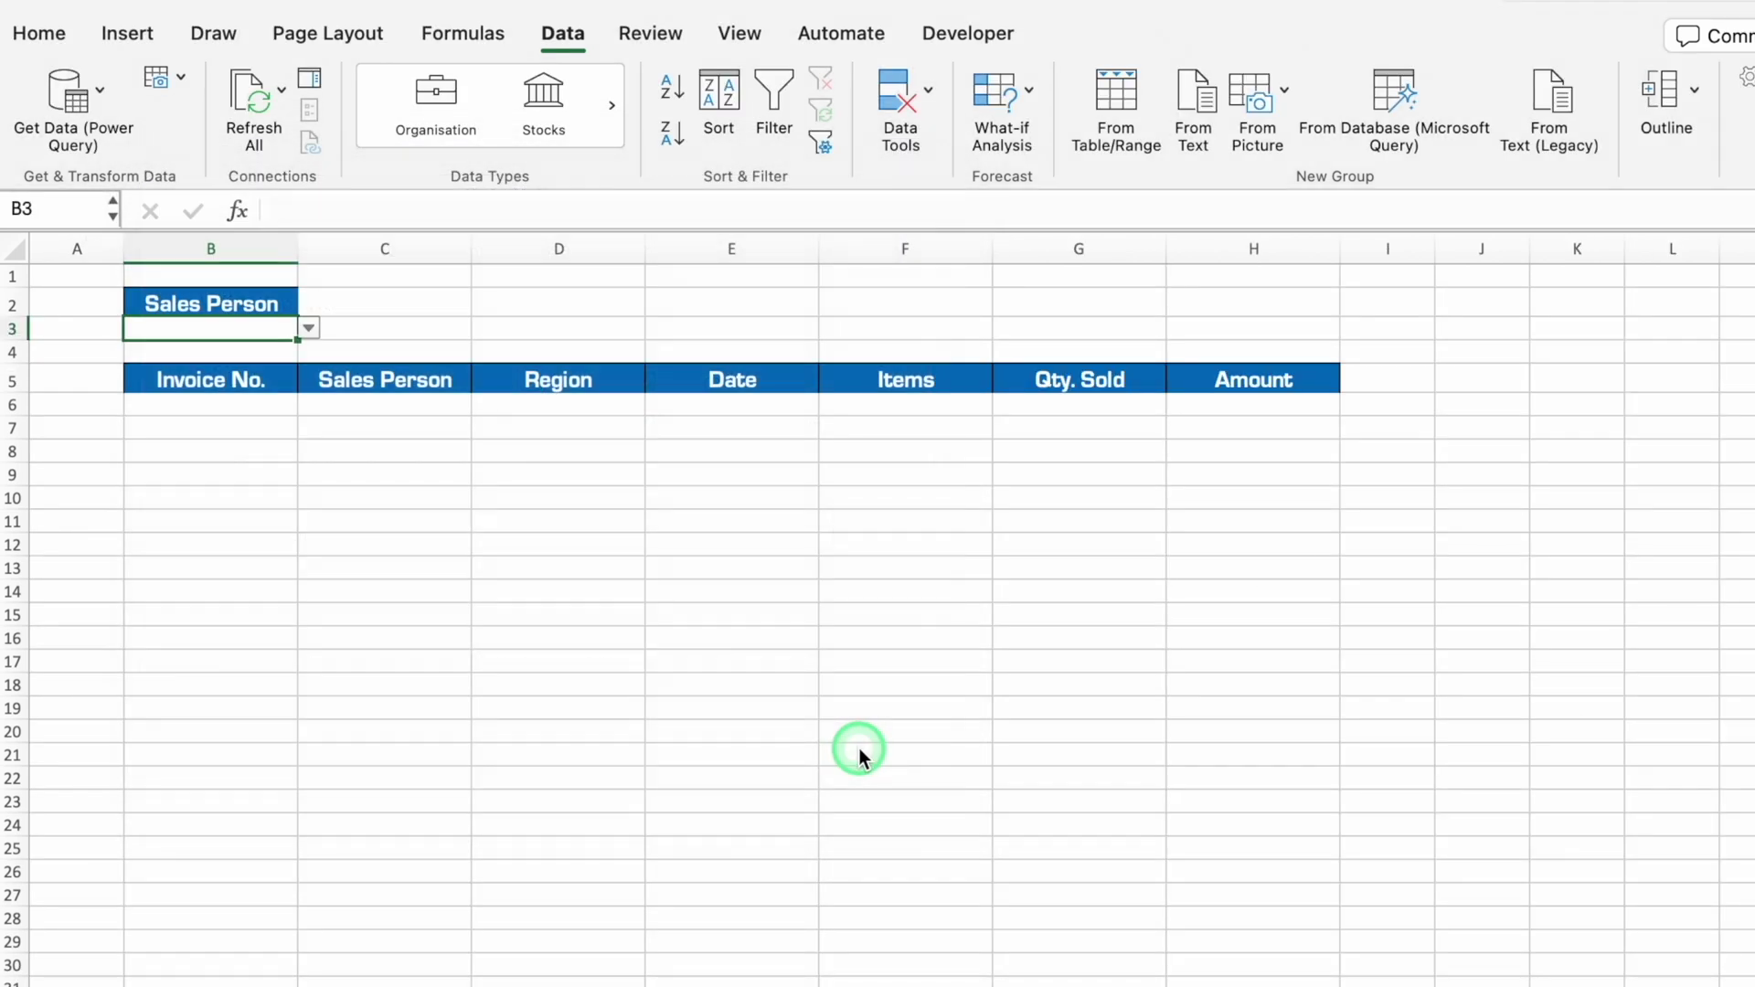
Step: Choose Albert from B3's dropdown and return to the Data Entry sales data
click(309, 328)
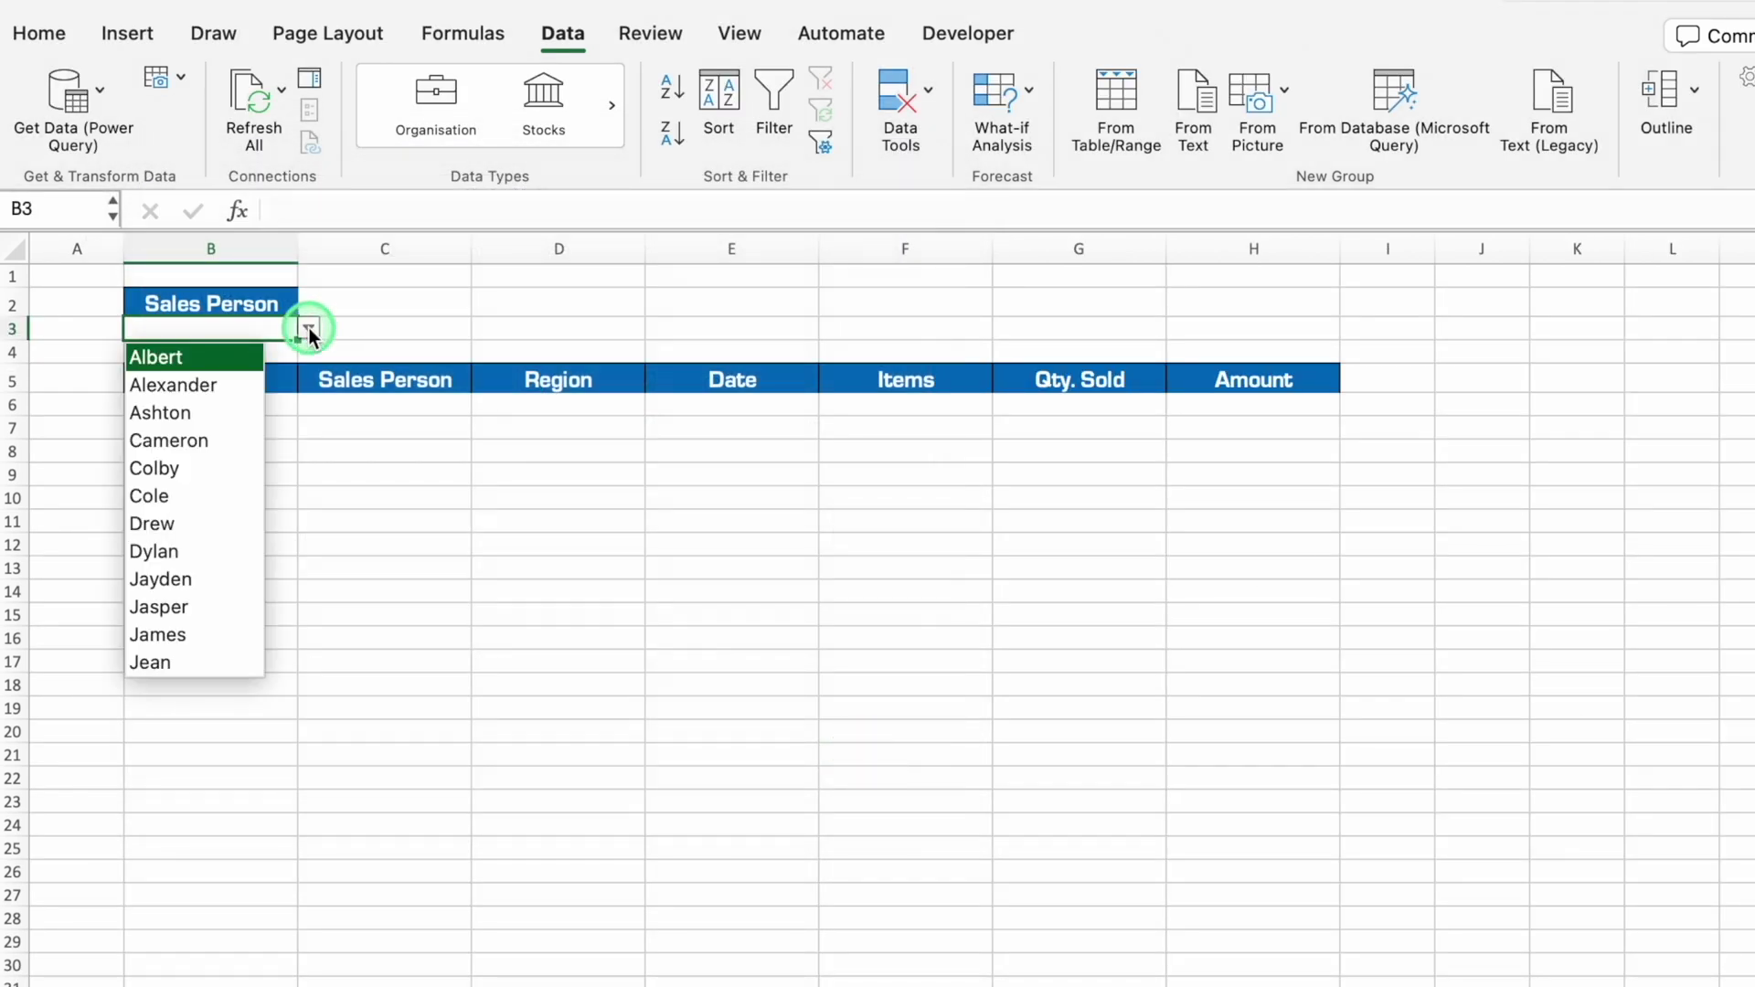
click(212, 359)
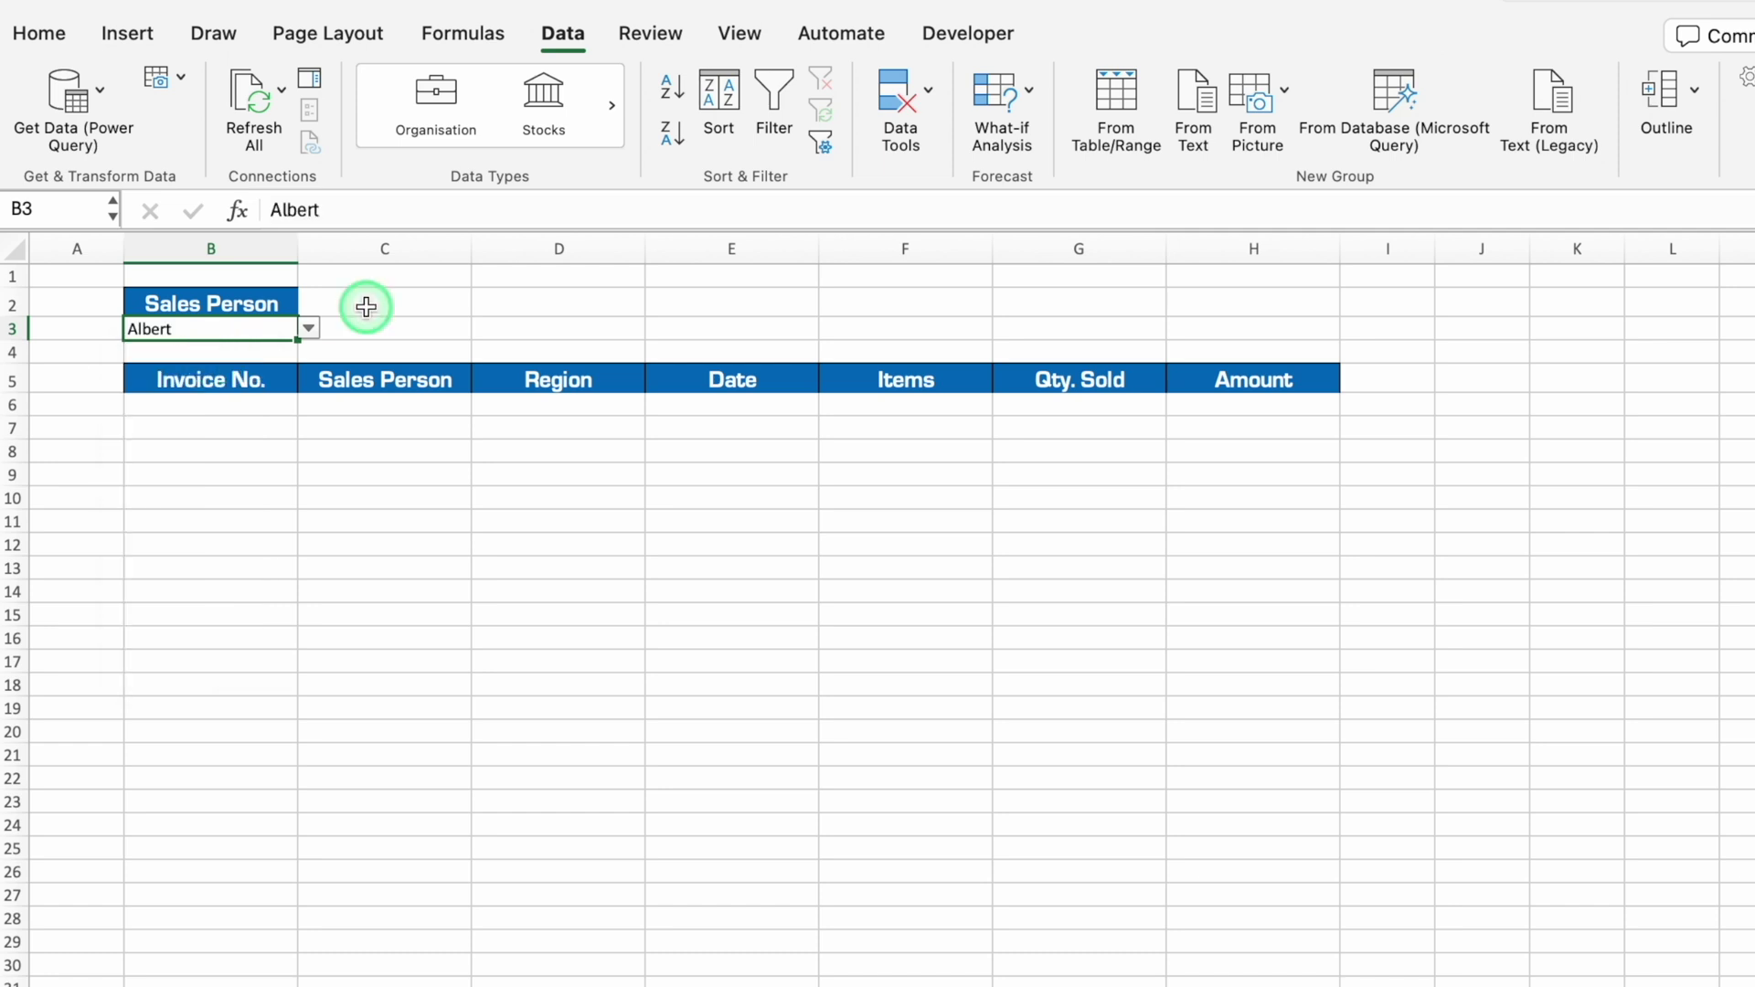
click(543, 304)
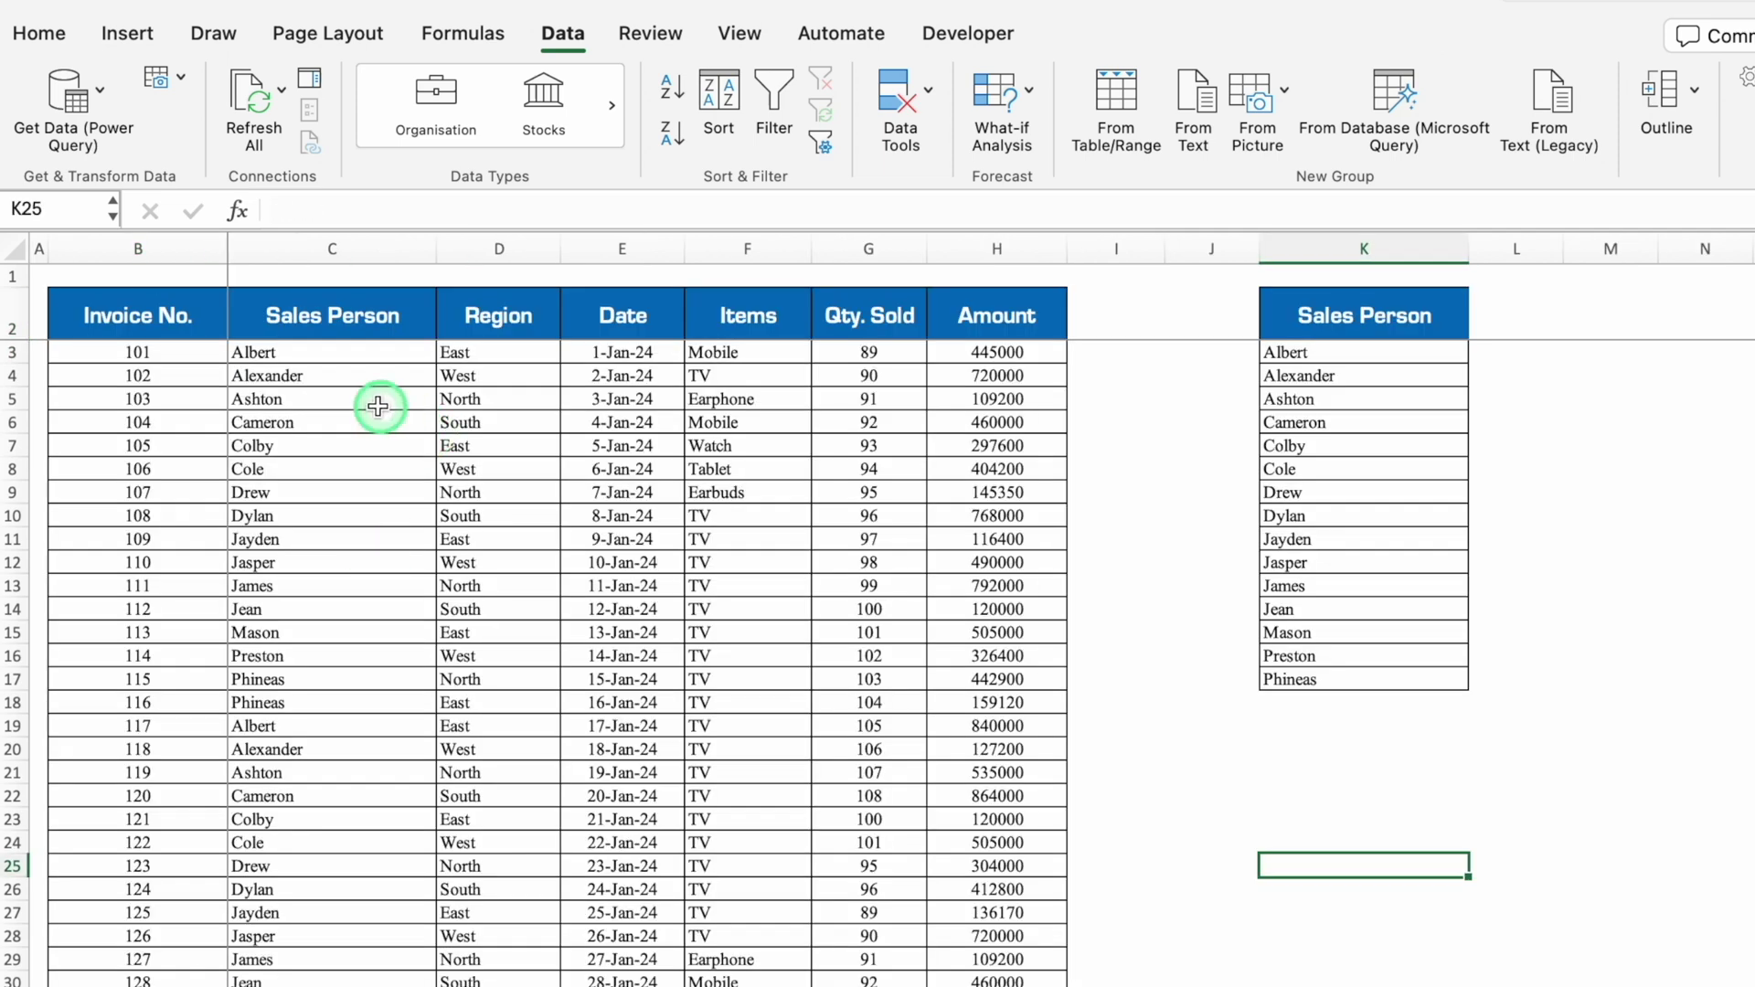
click(342, 394)
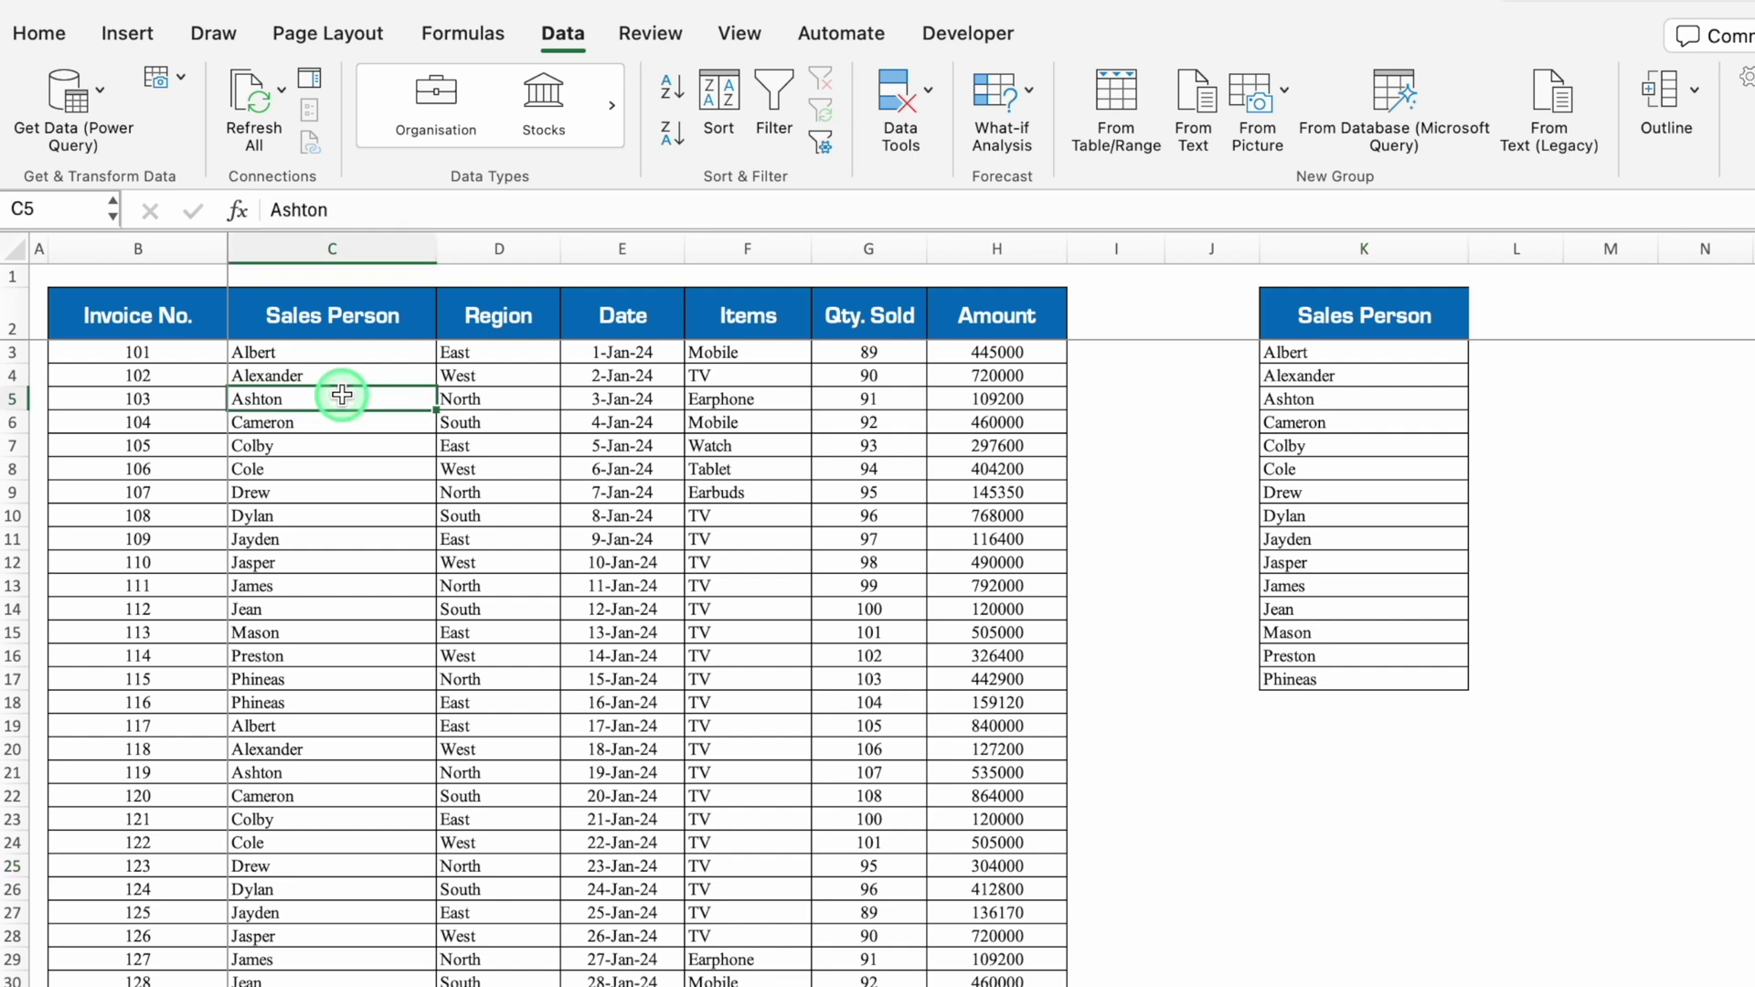
Step: Convert the Data Entry range $B$2:$H$174 into Table1 with headers
key(ctrl+a)
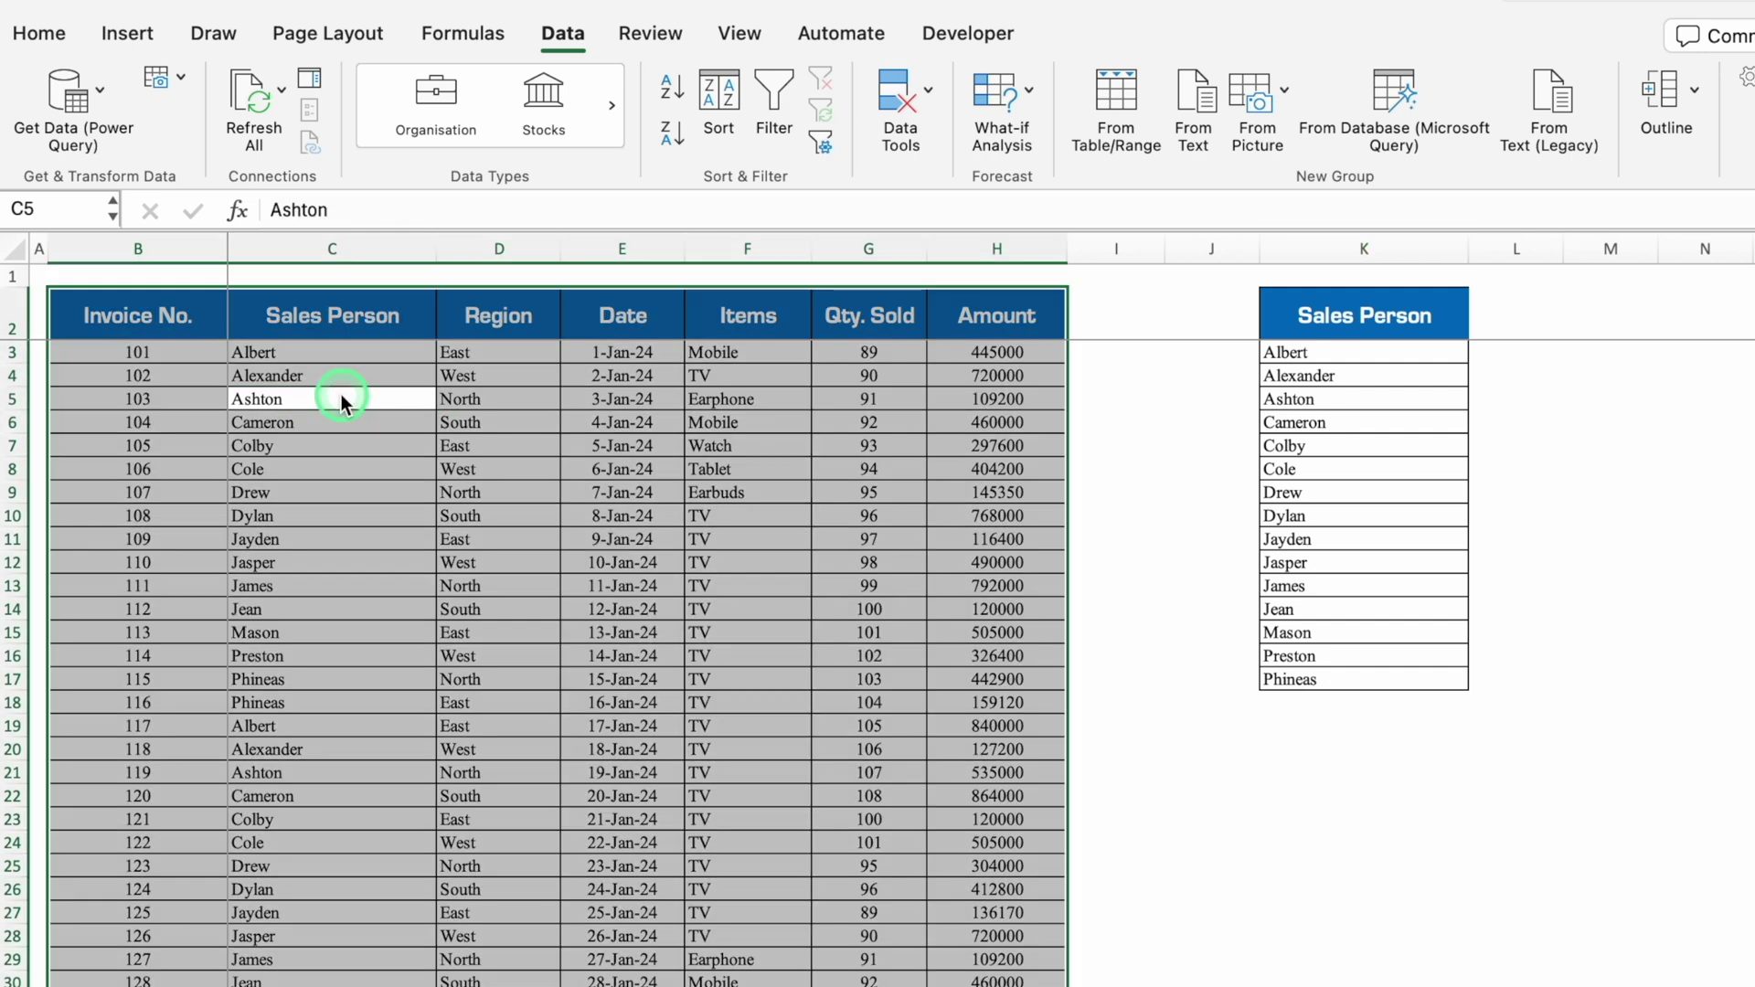
key(ctrl+t)
scroll(861, 398, down, 20)
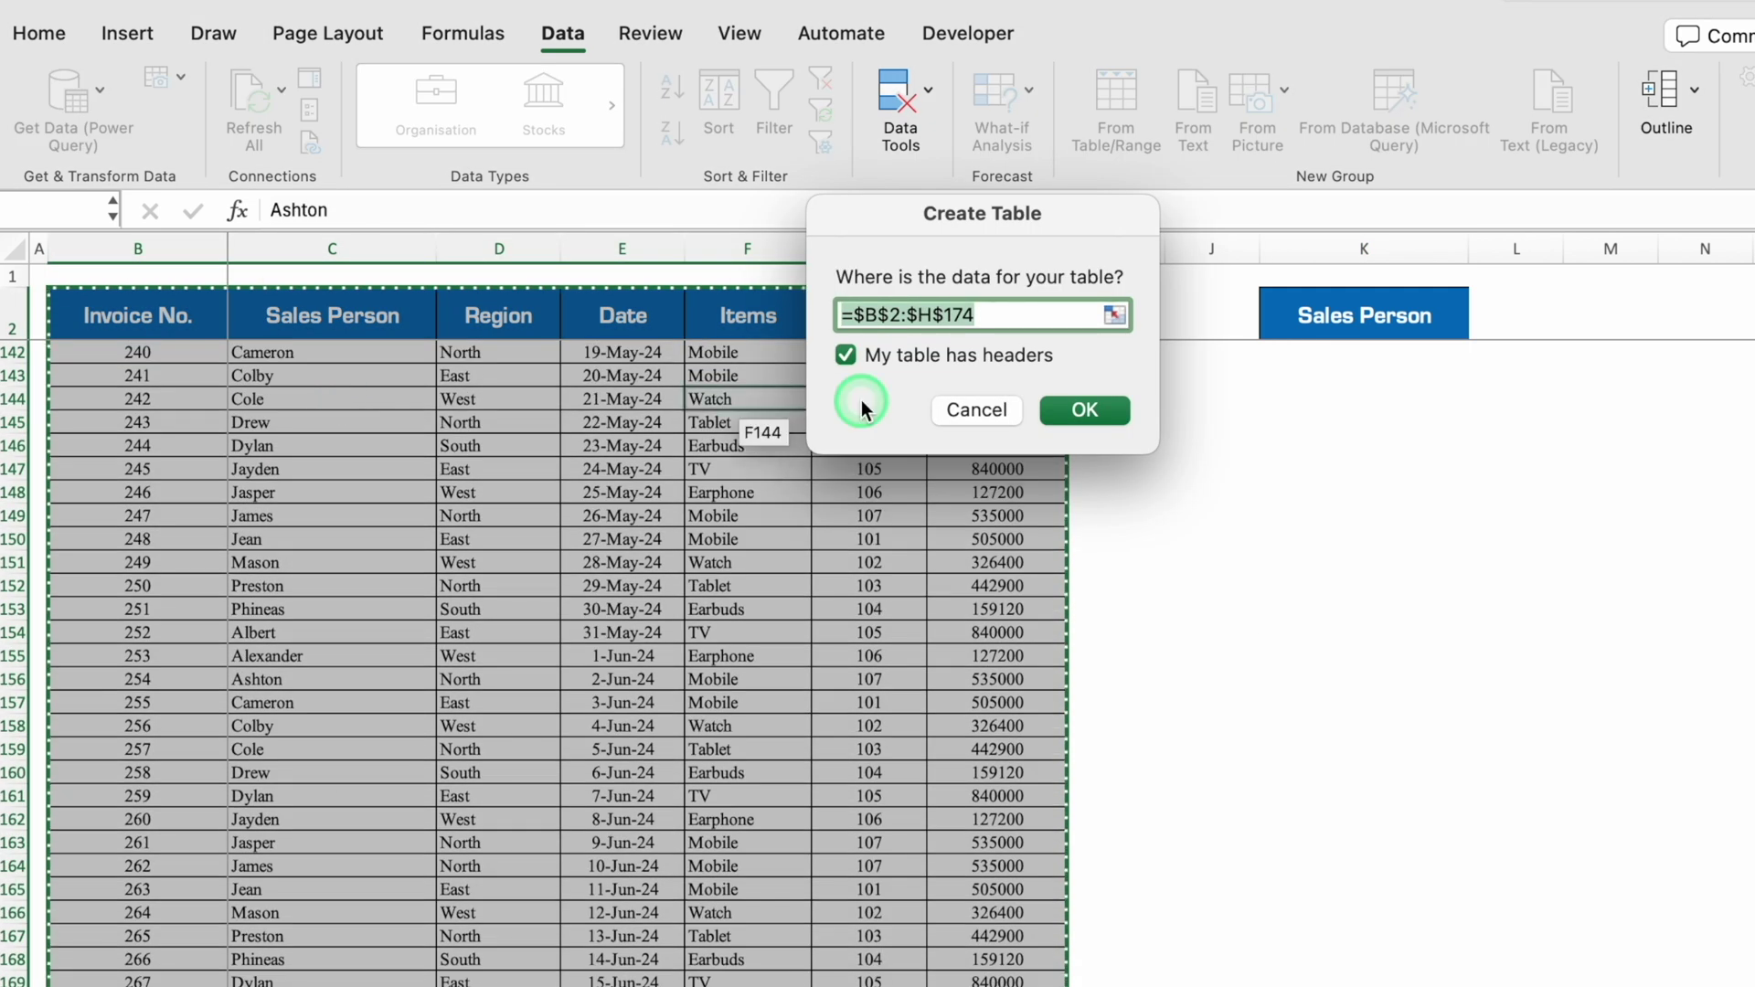
click(1084, 409)
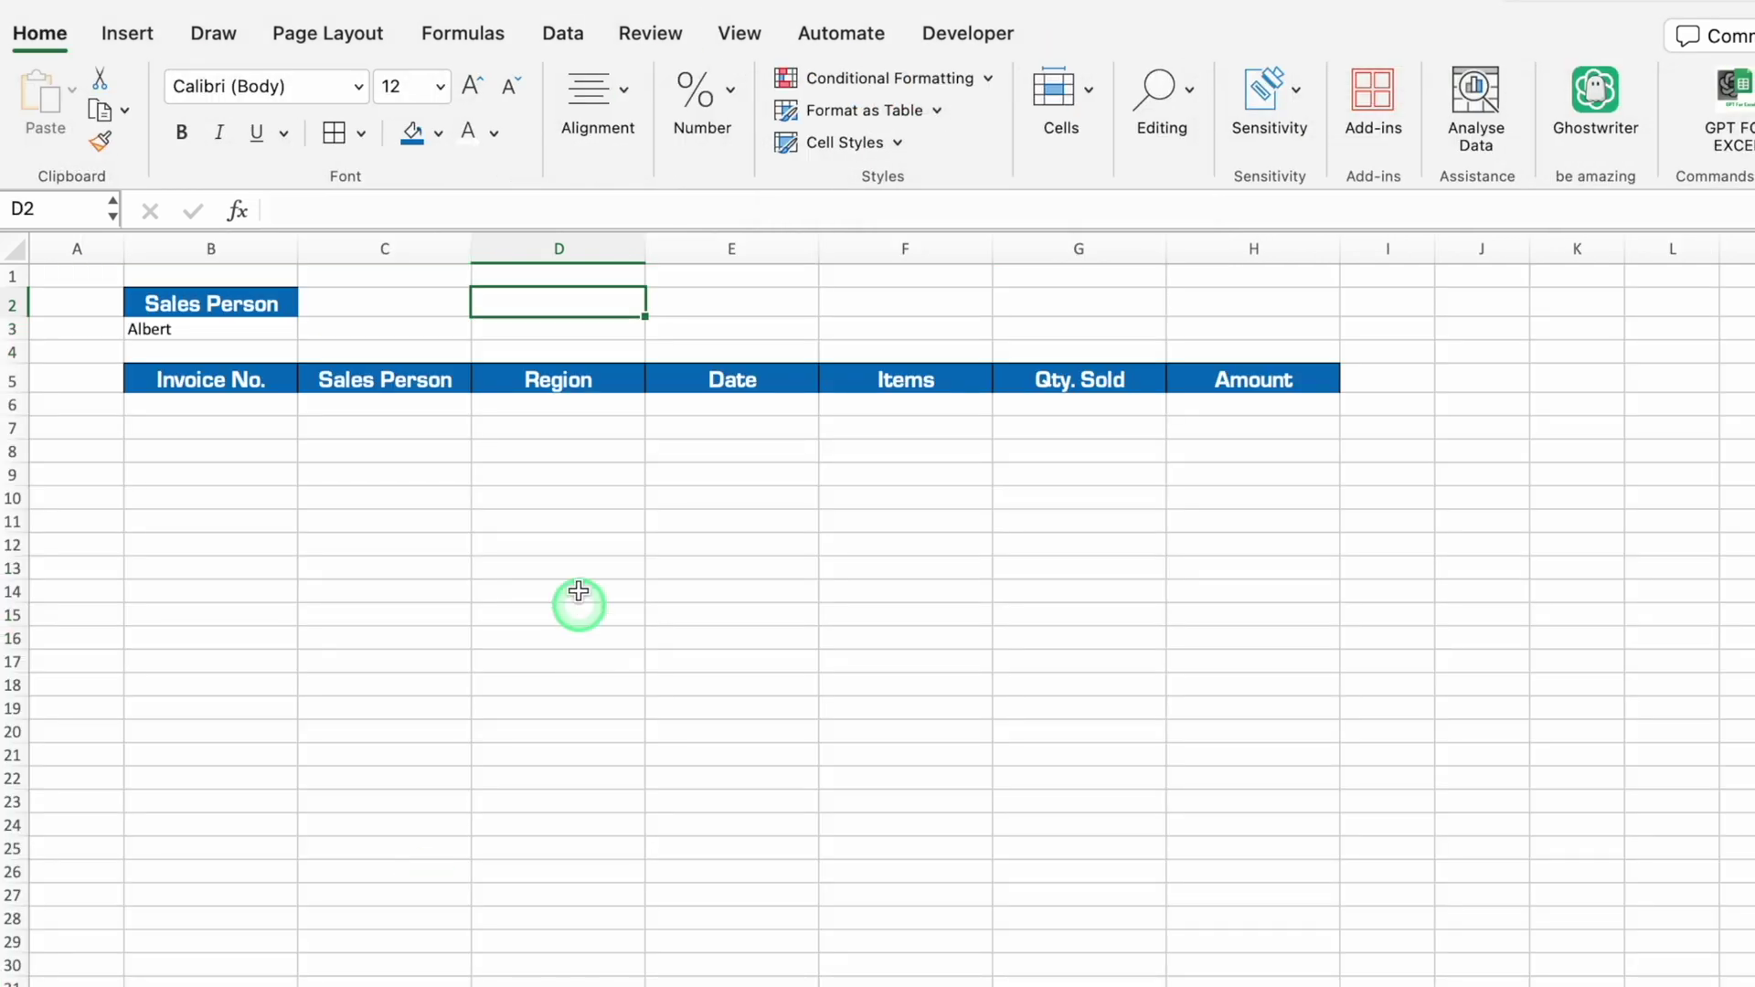
click(736, 33)
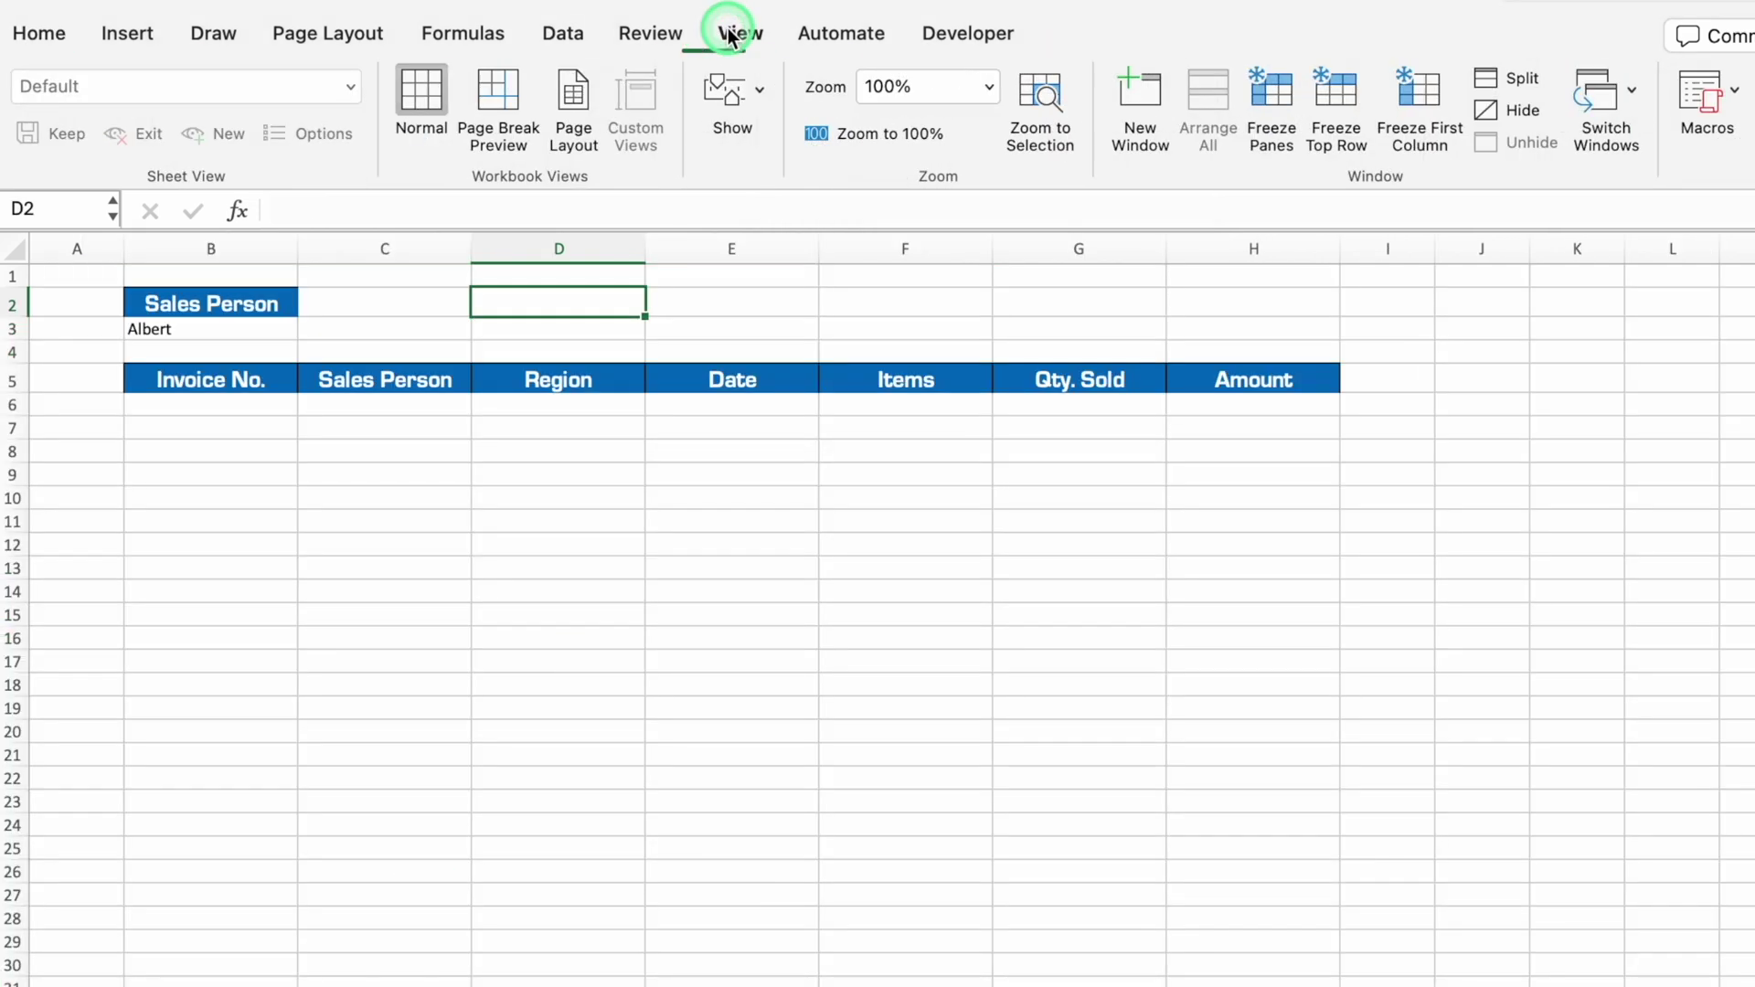
Step: Hide Sheet1's gridlines, begin recording a macro named Refresh, and open Advanced Filter
click(748, 101)
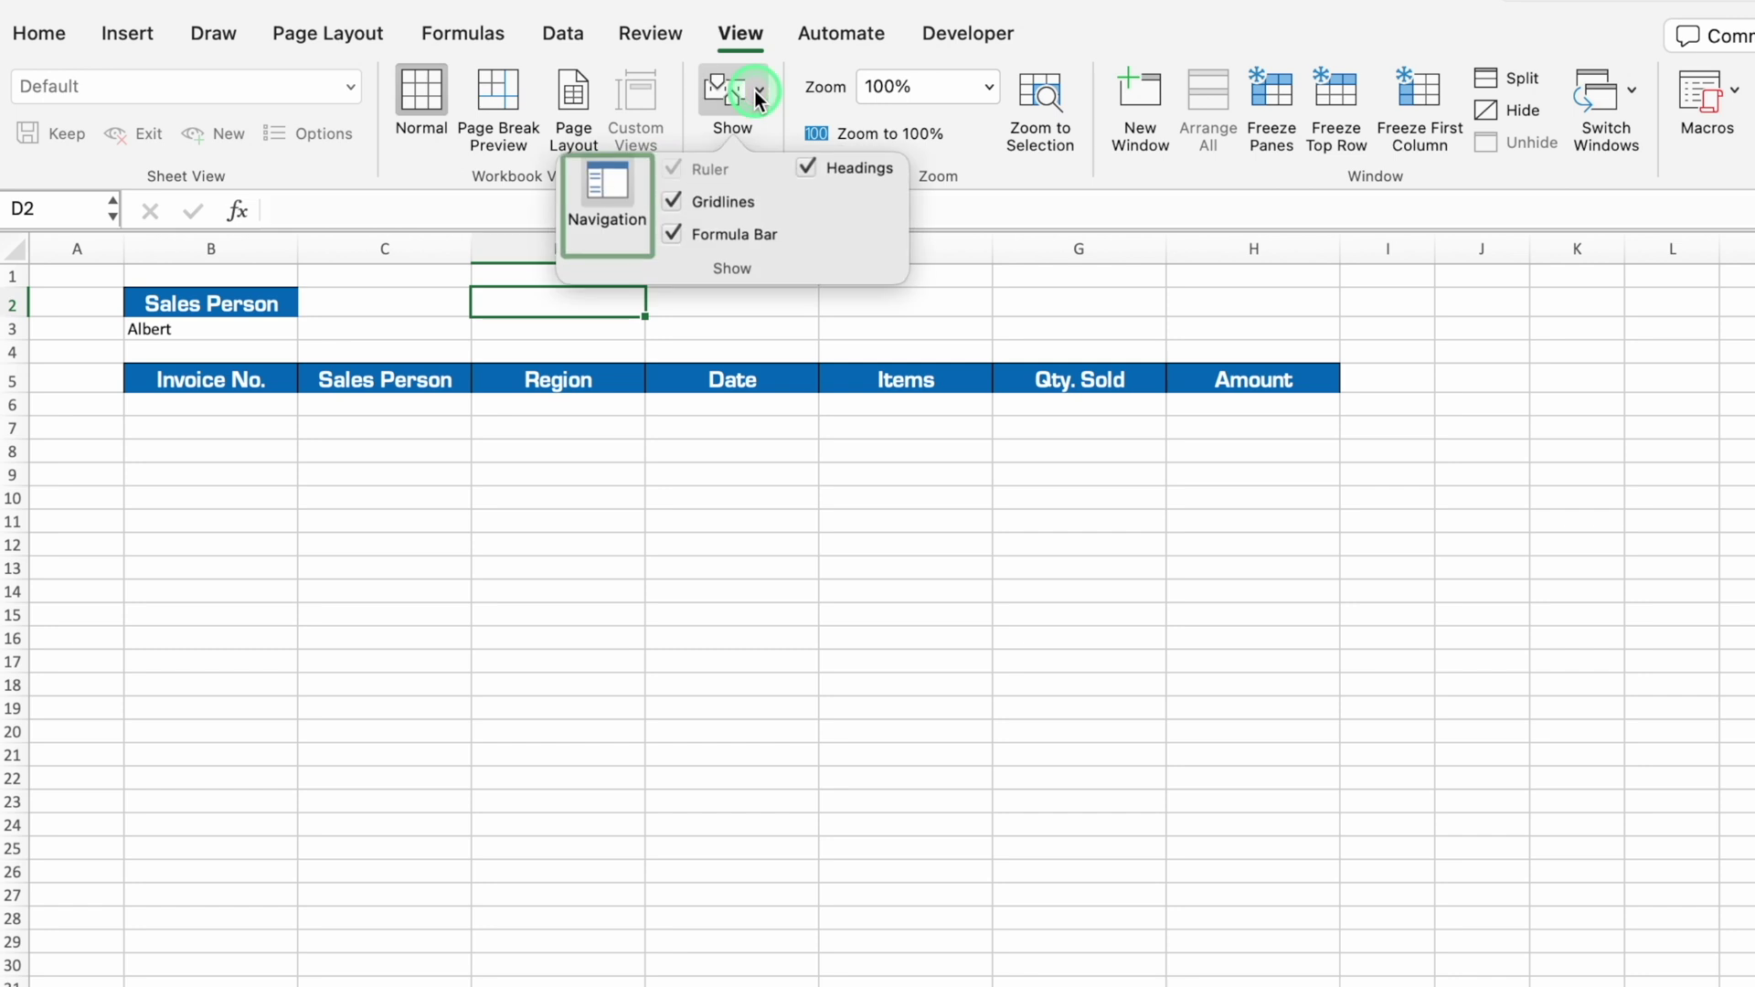
click(677, 202)
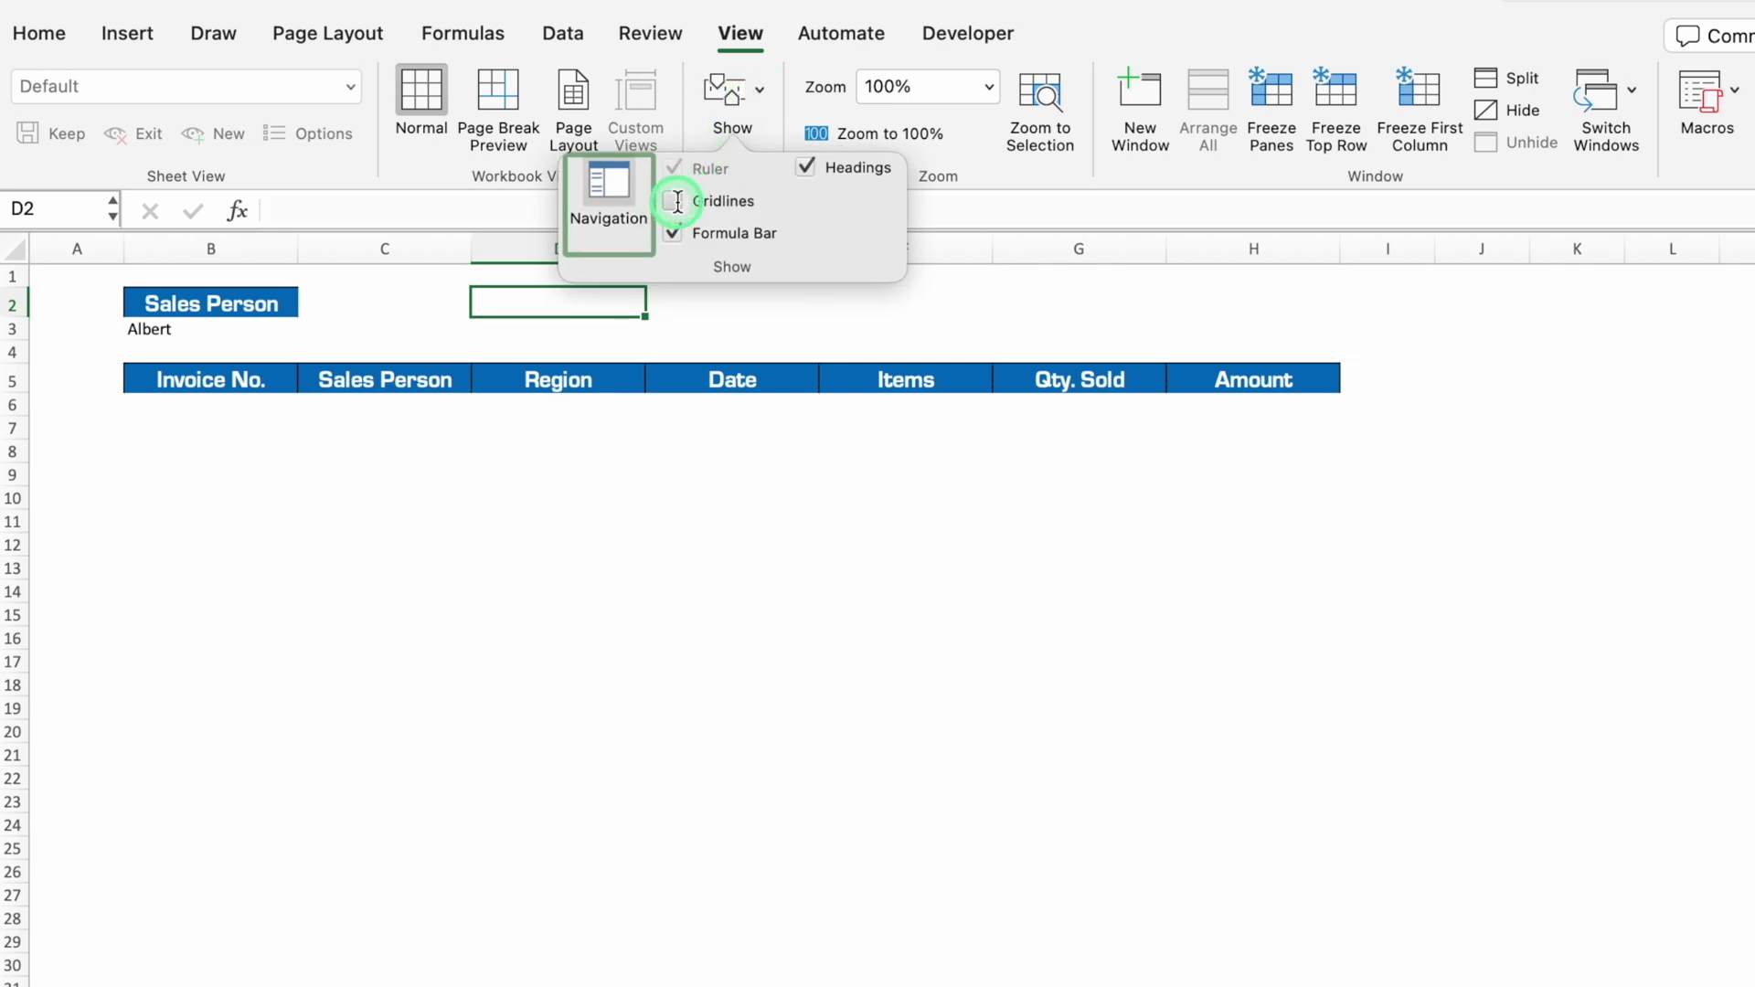
click(979, 33)
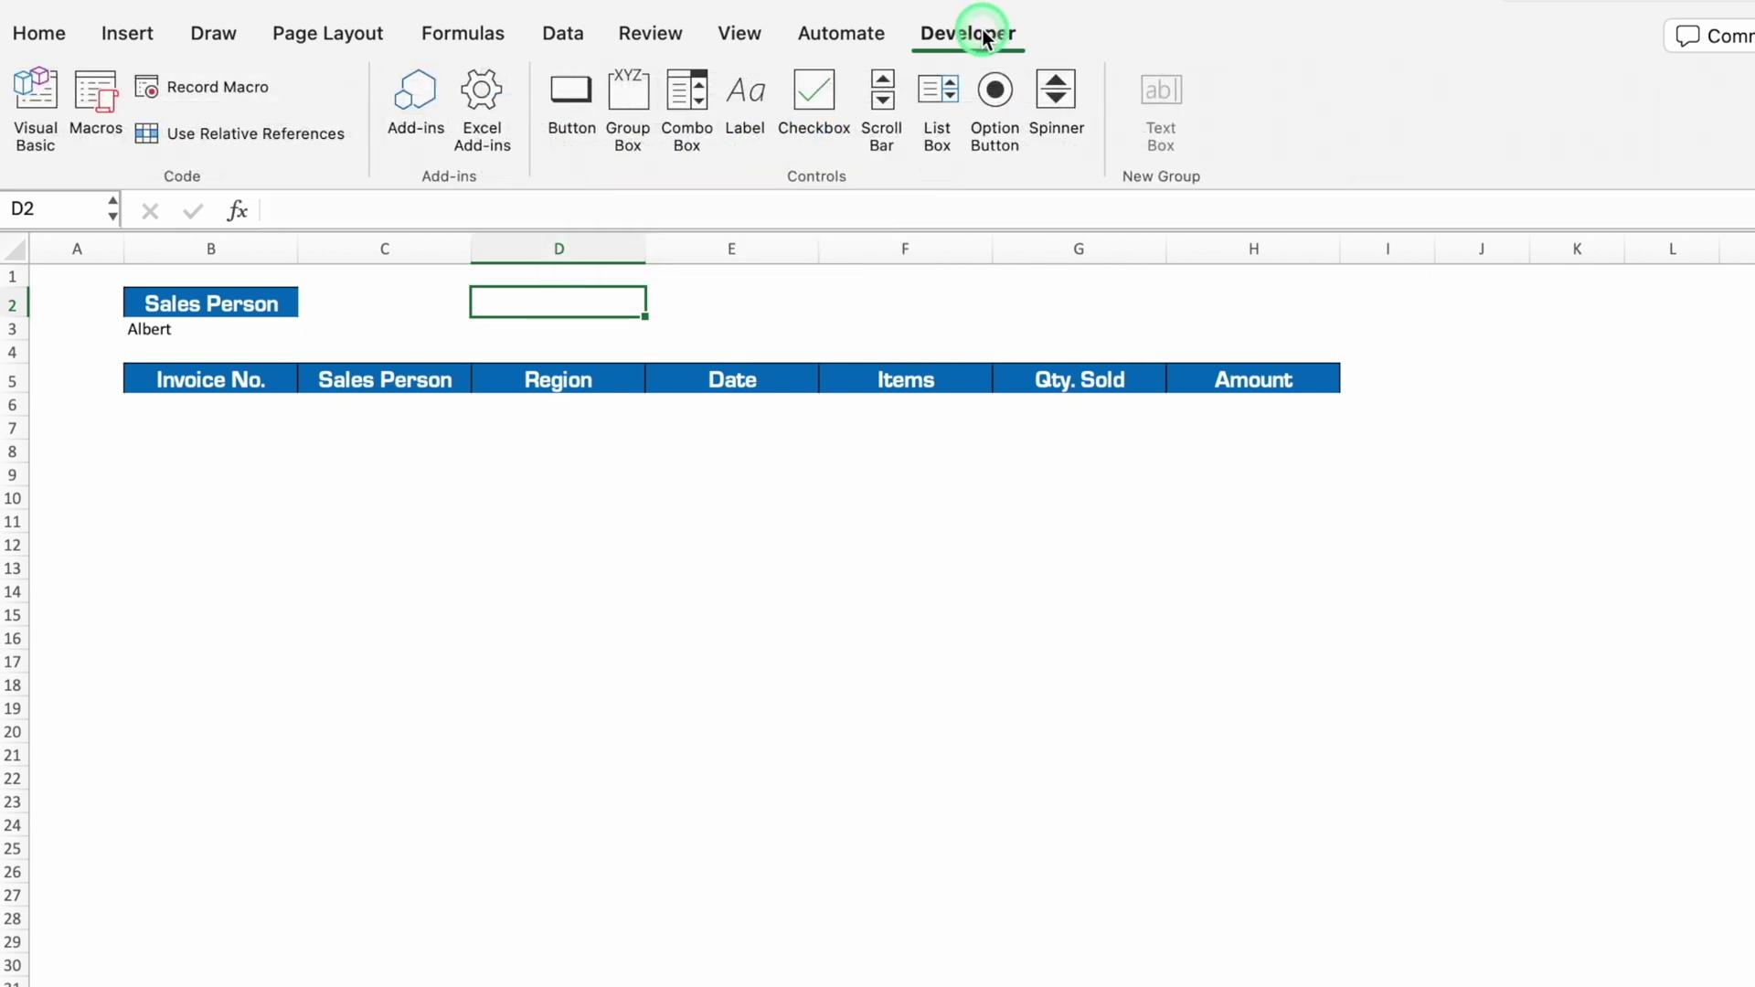
click(217, 89)
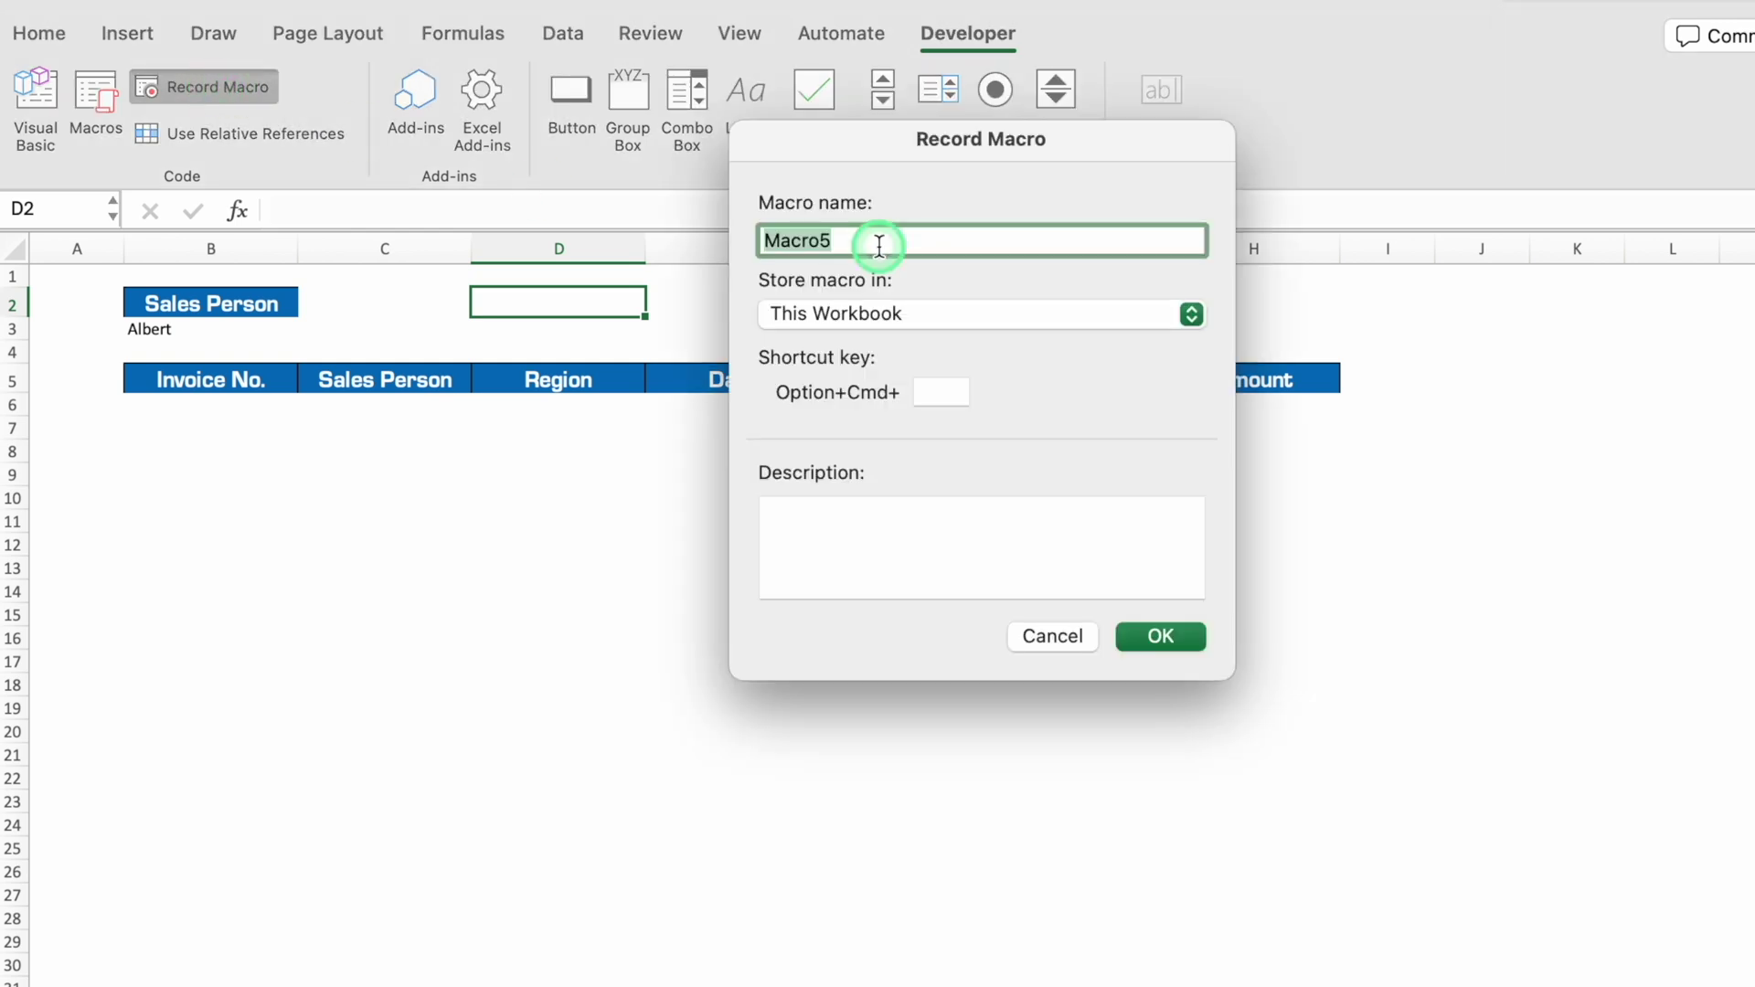
text(Ref)
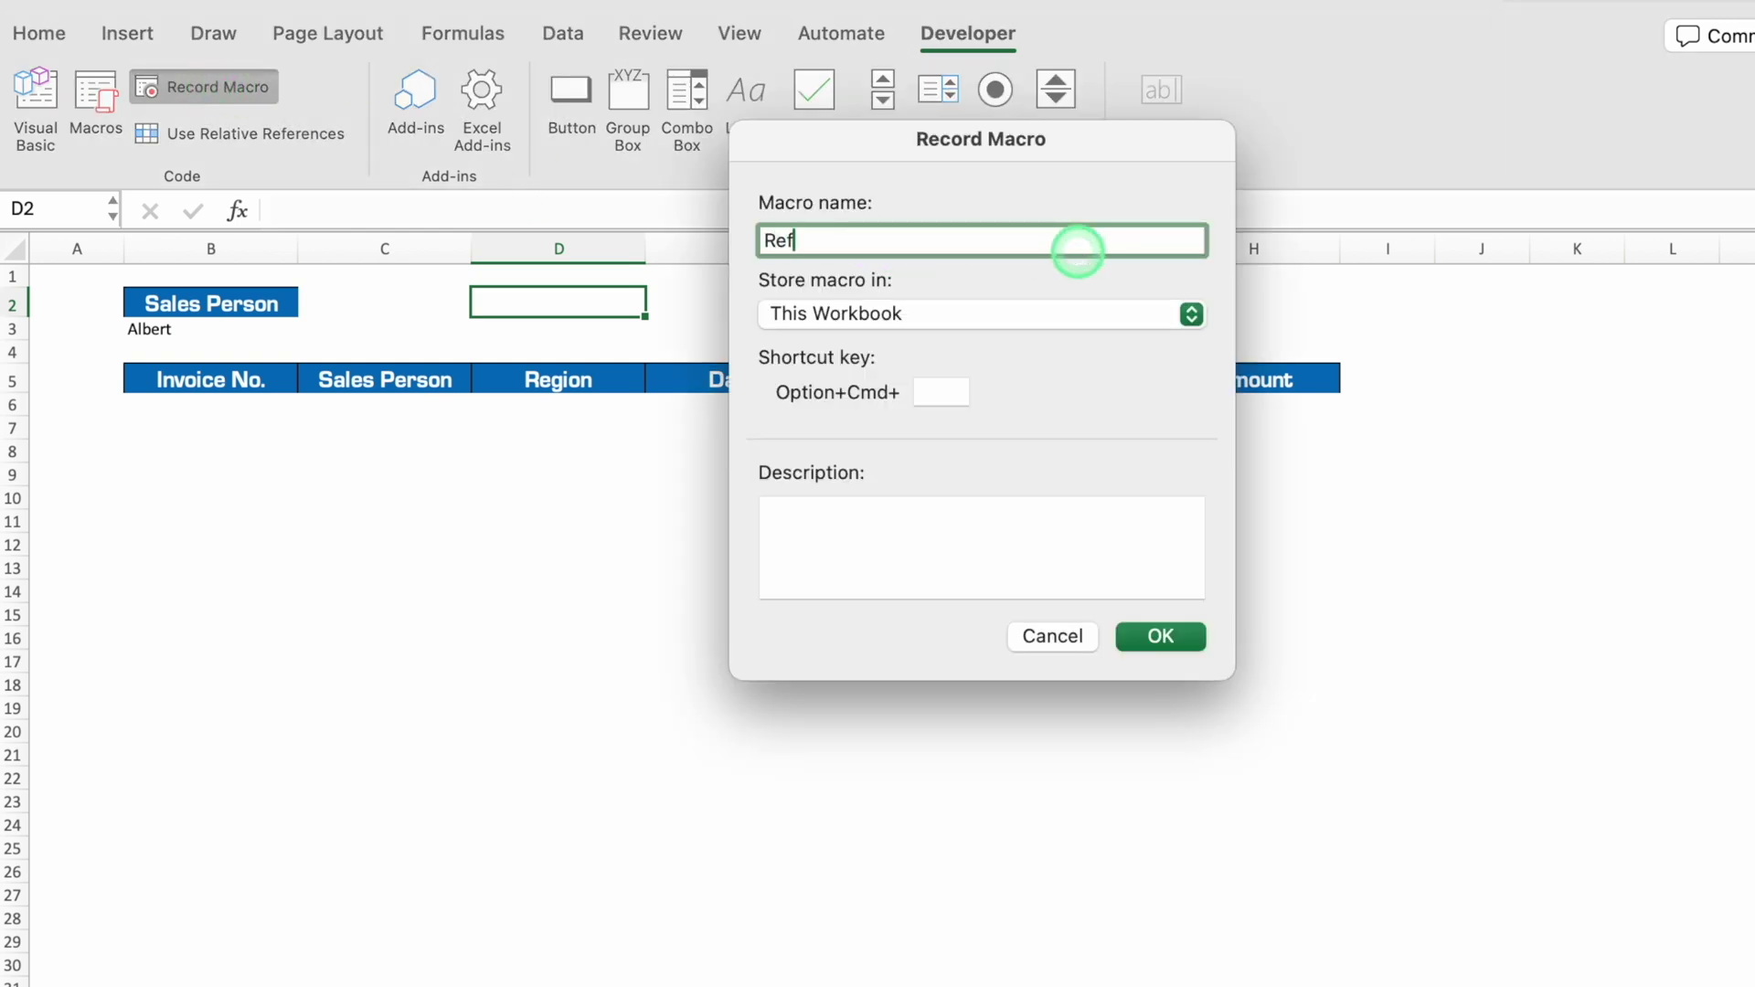
text(h)
click(1176, 634)
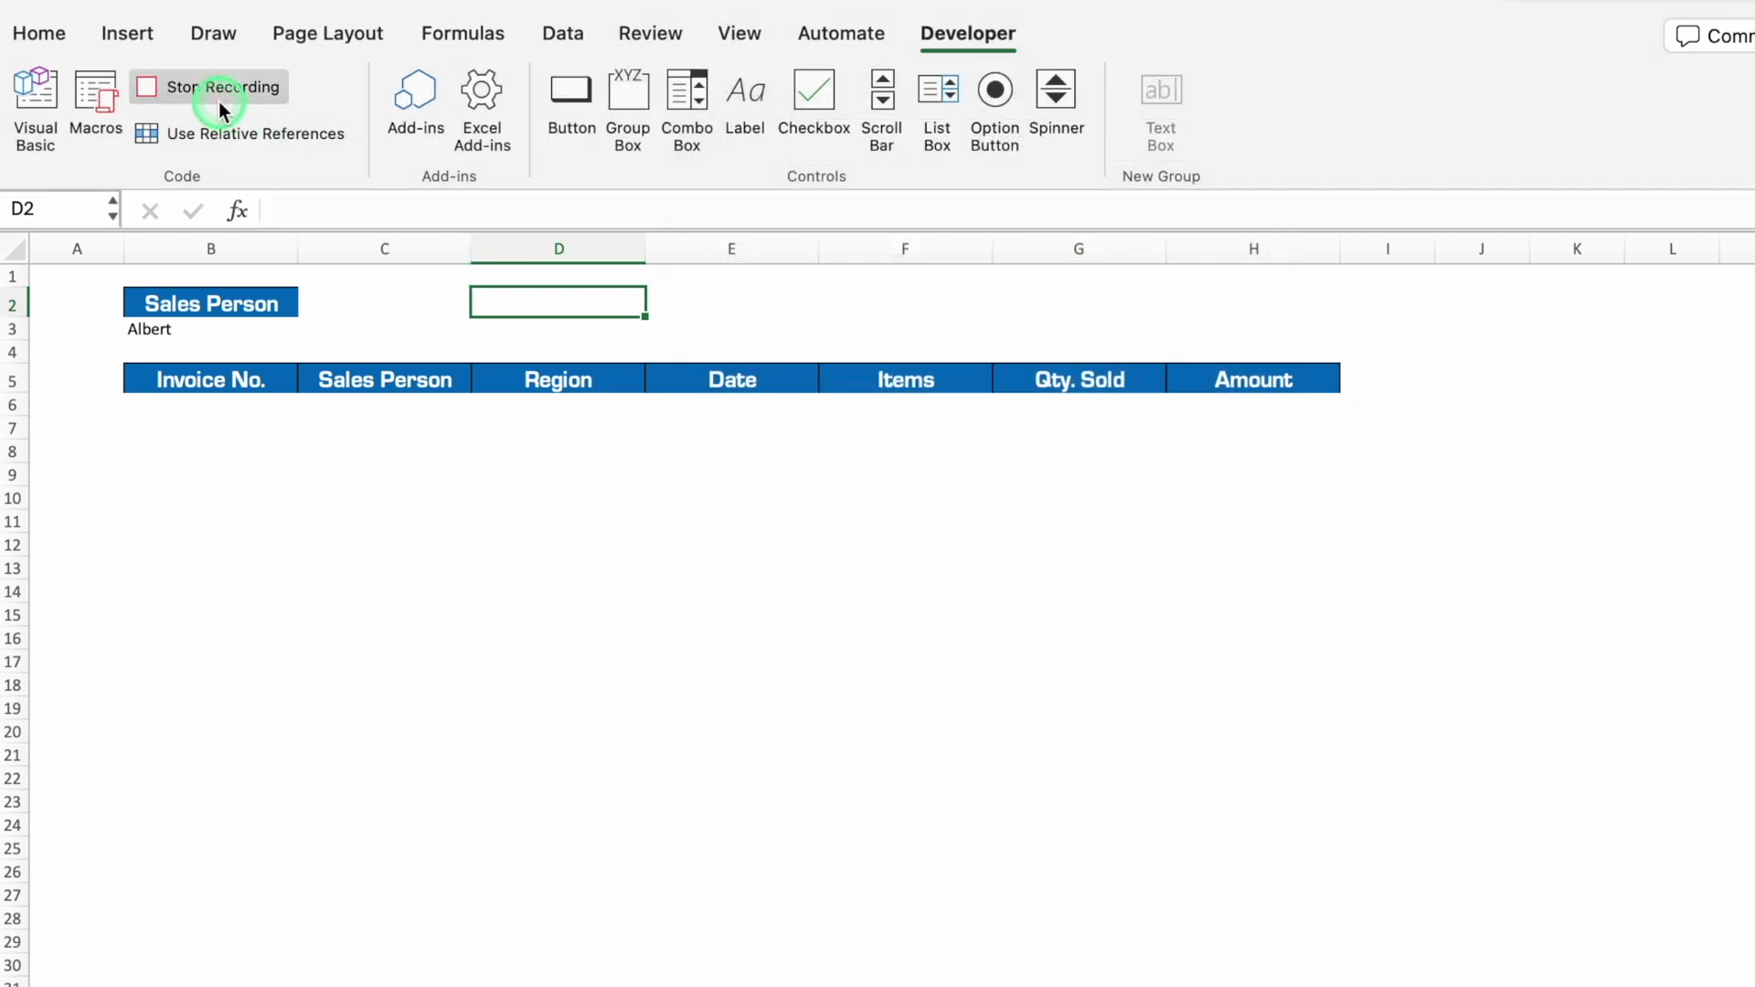
click(574, 34)
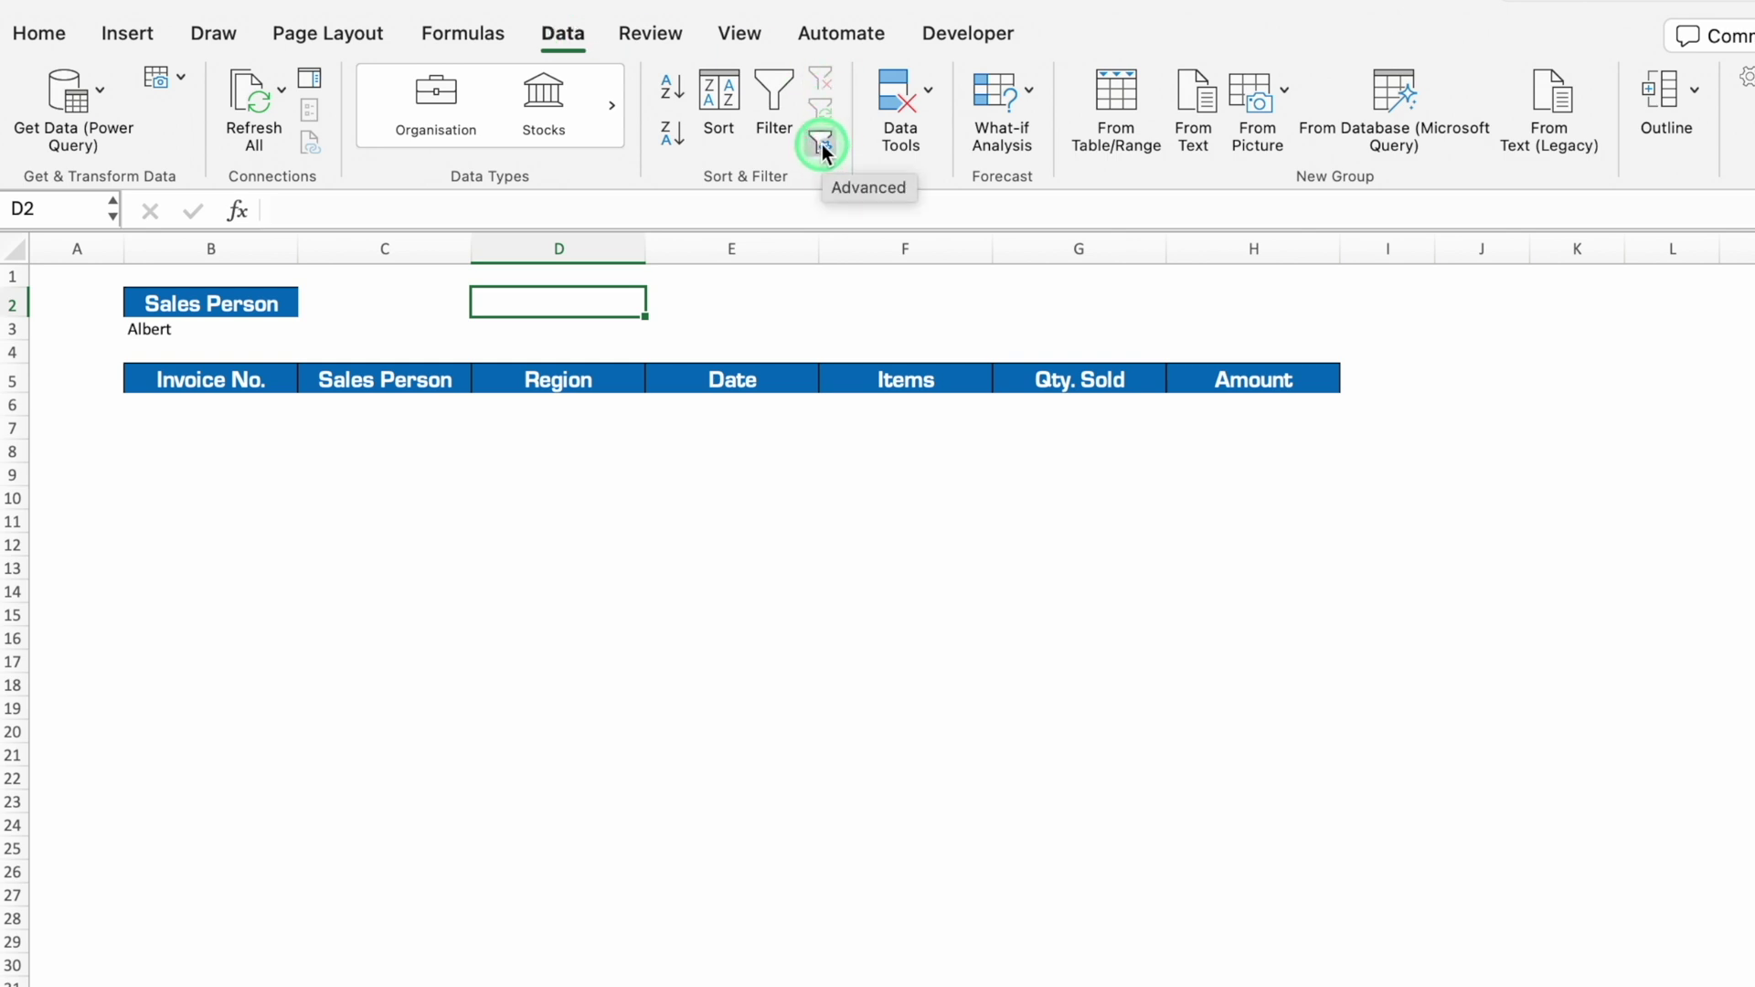
click(821, 145)
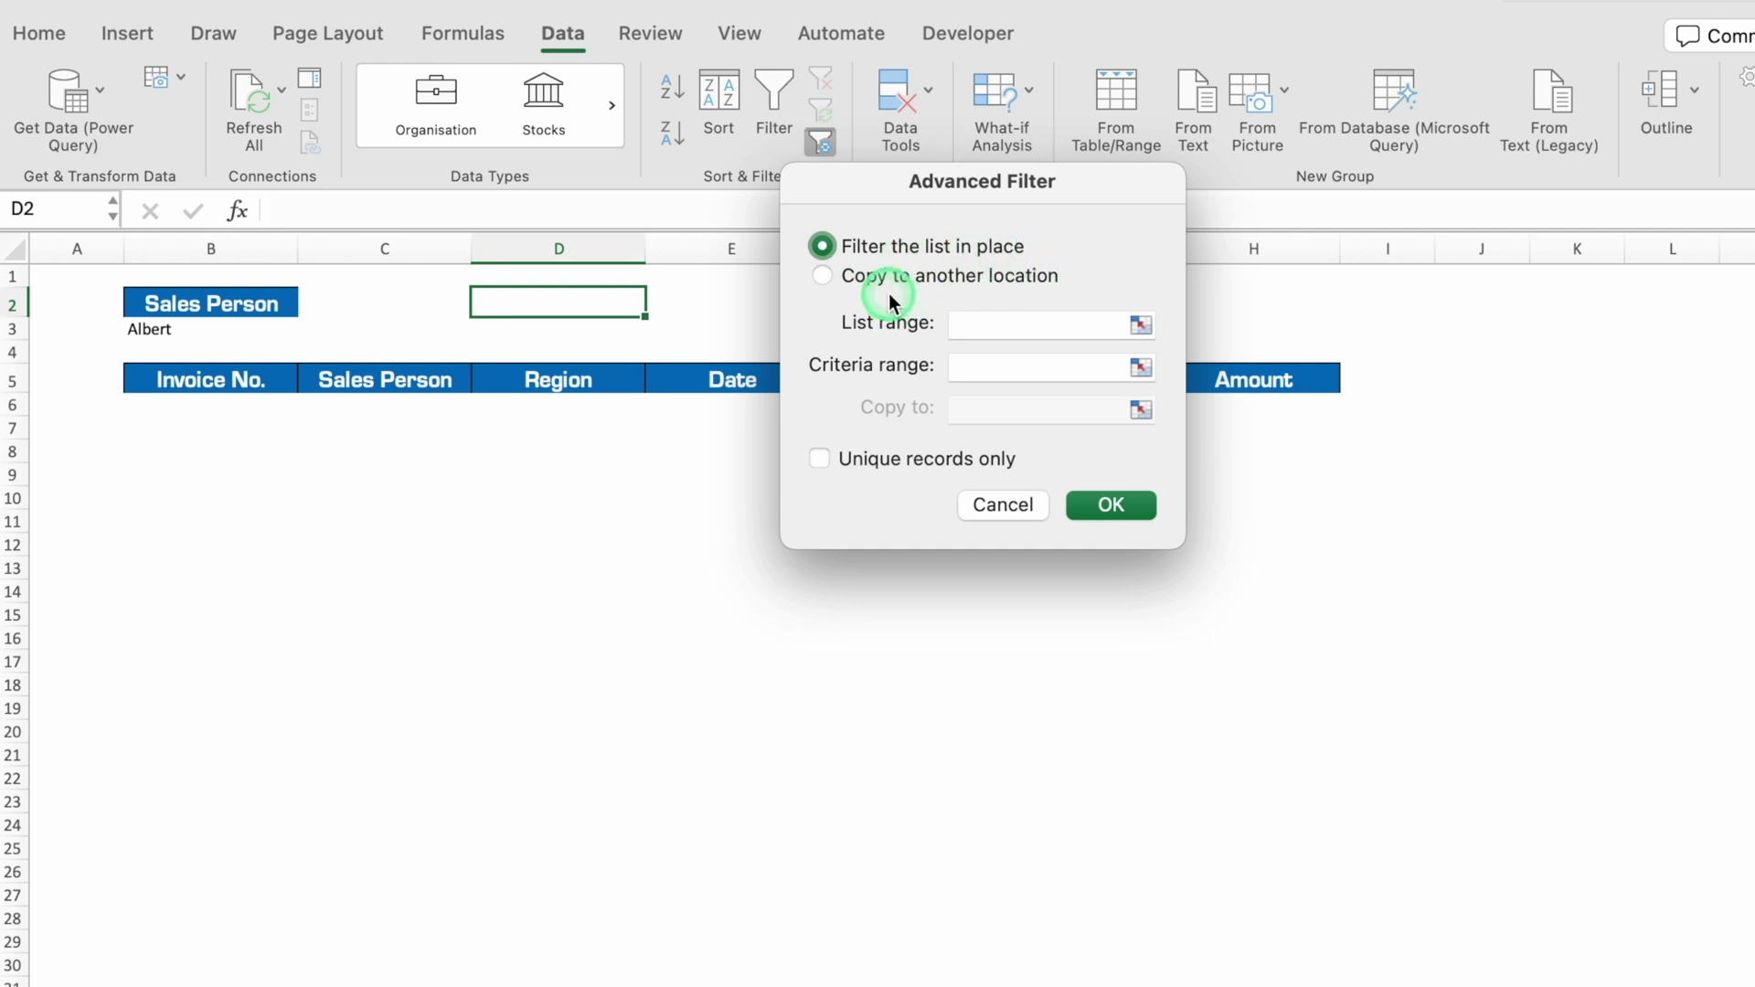
Step: Choose Copy to another location and set the list range to Table1[#All]
click(823, 276)
click(1005, 322)
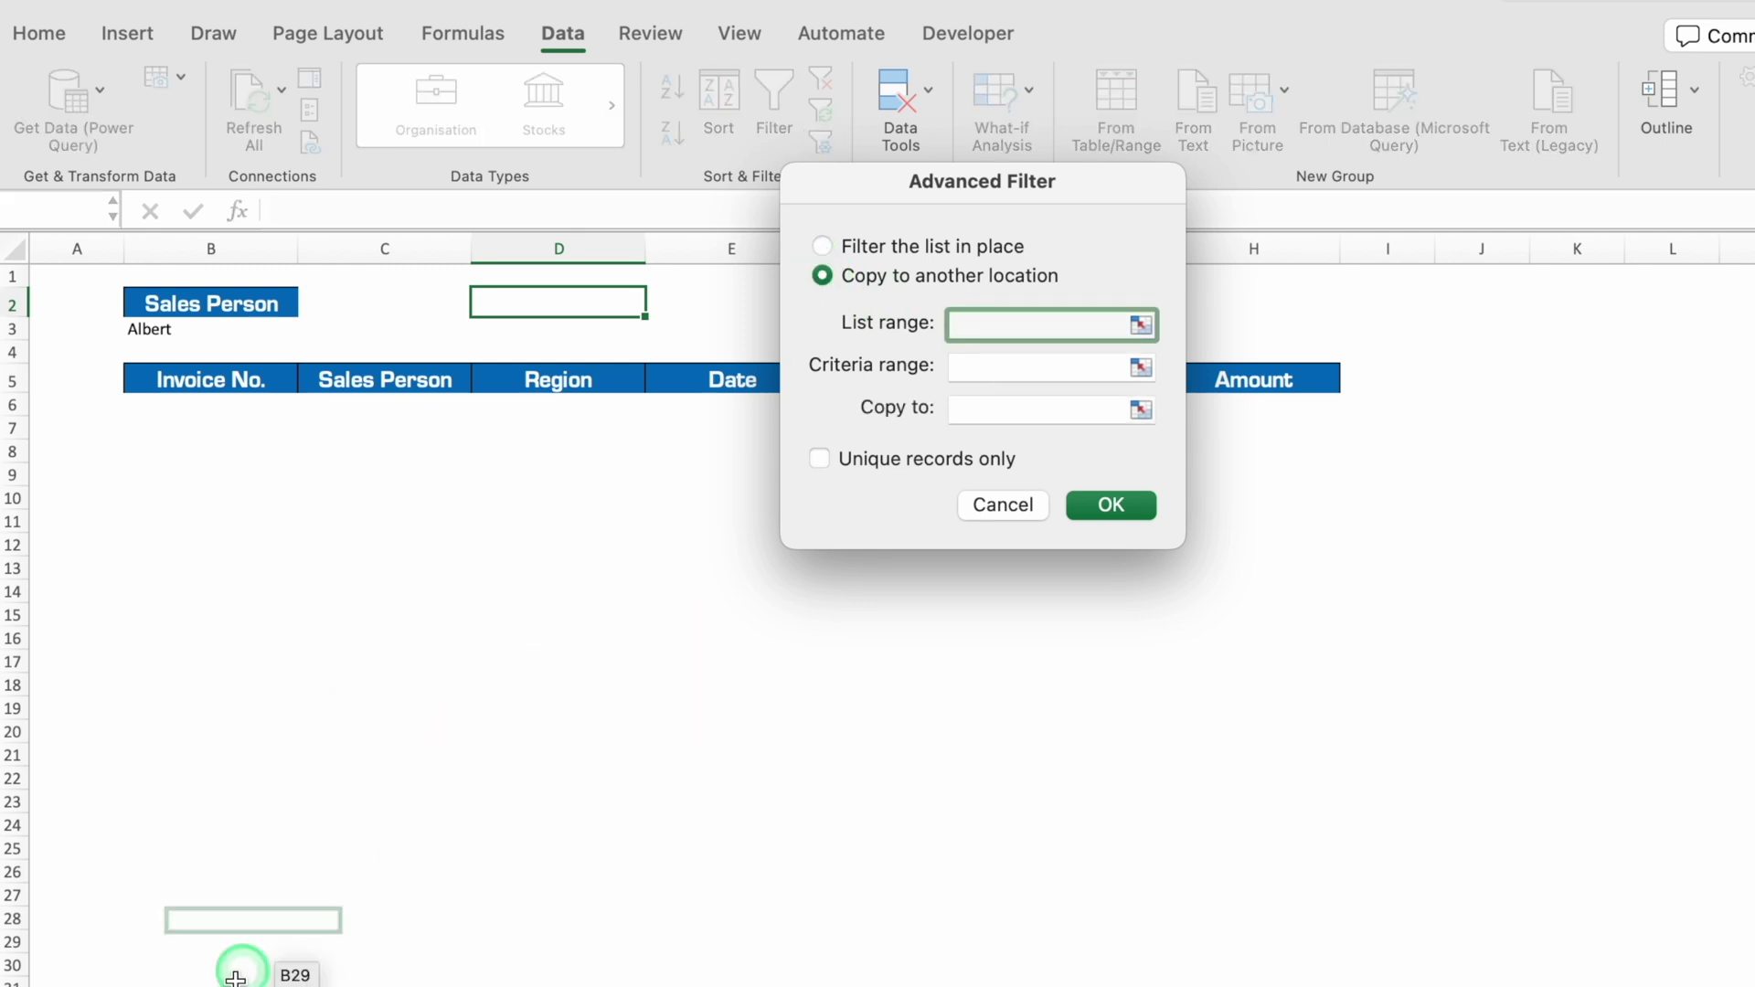
click(311, 983)
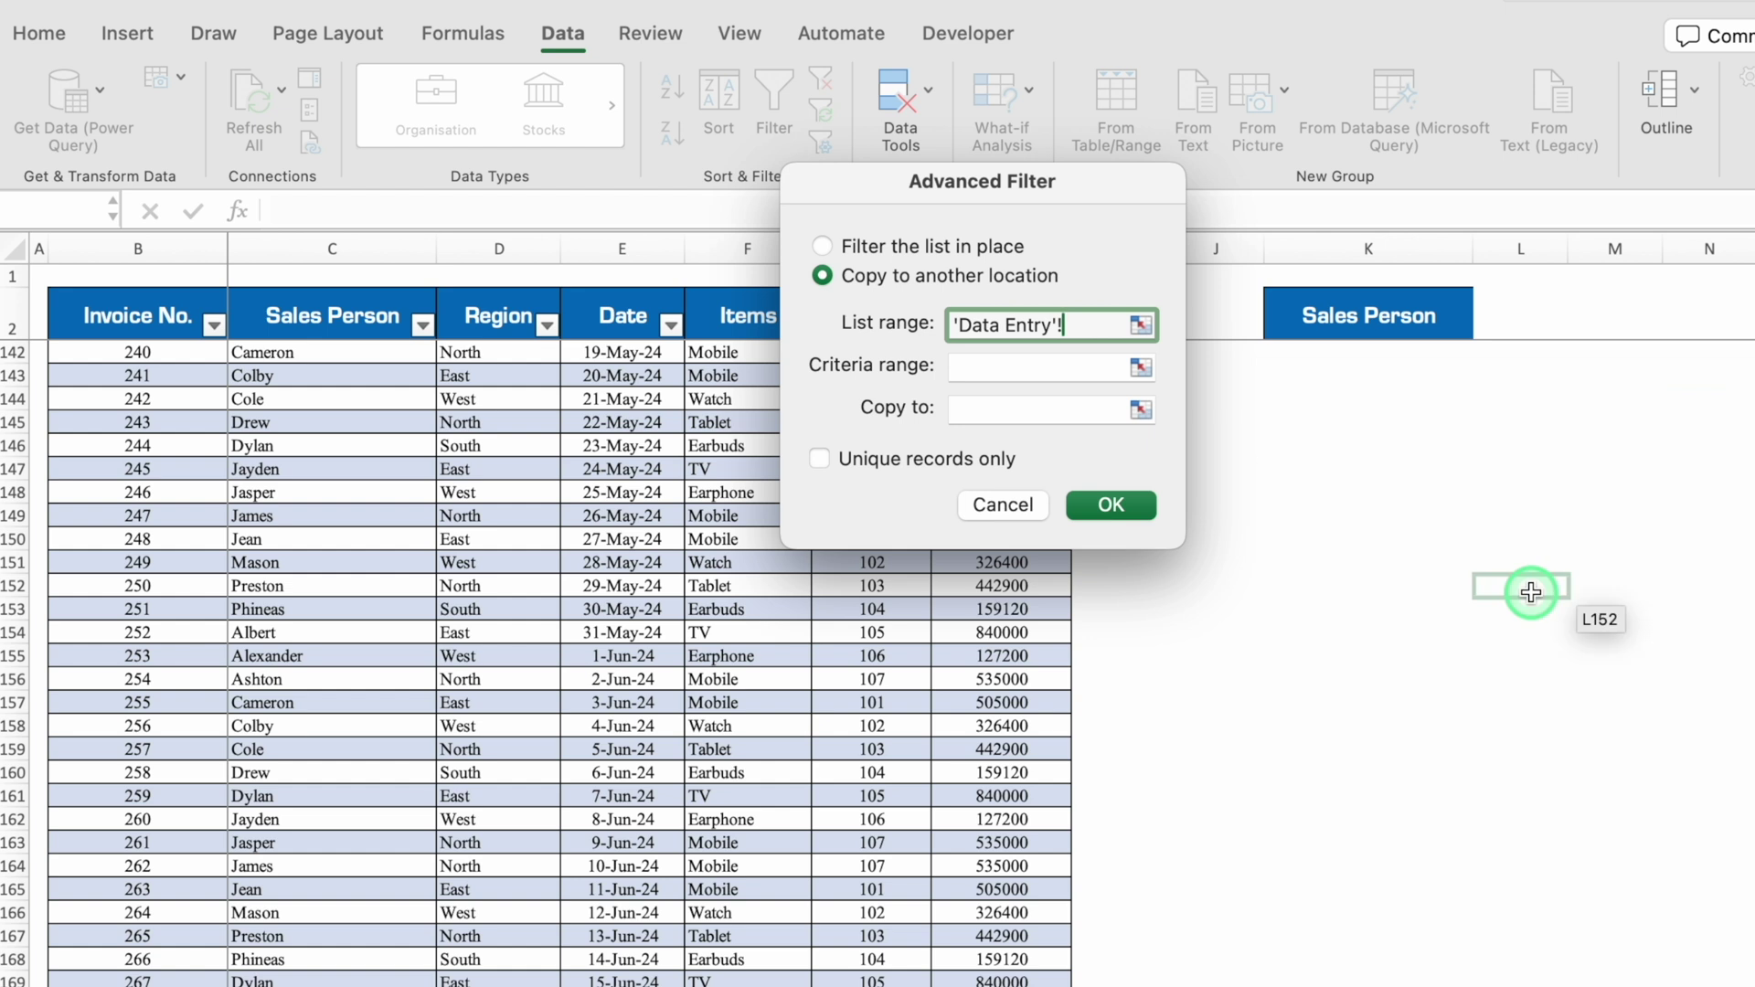
click(166, 308)
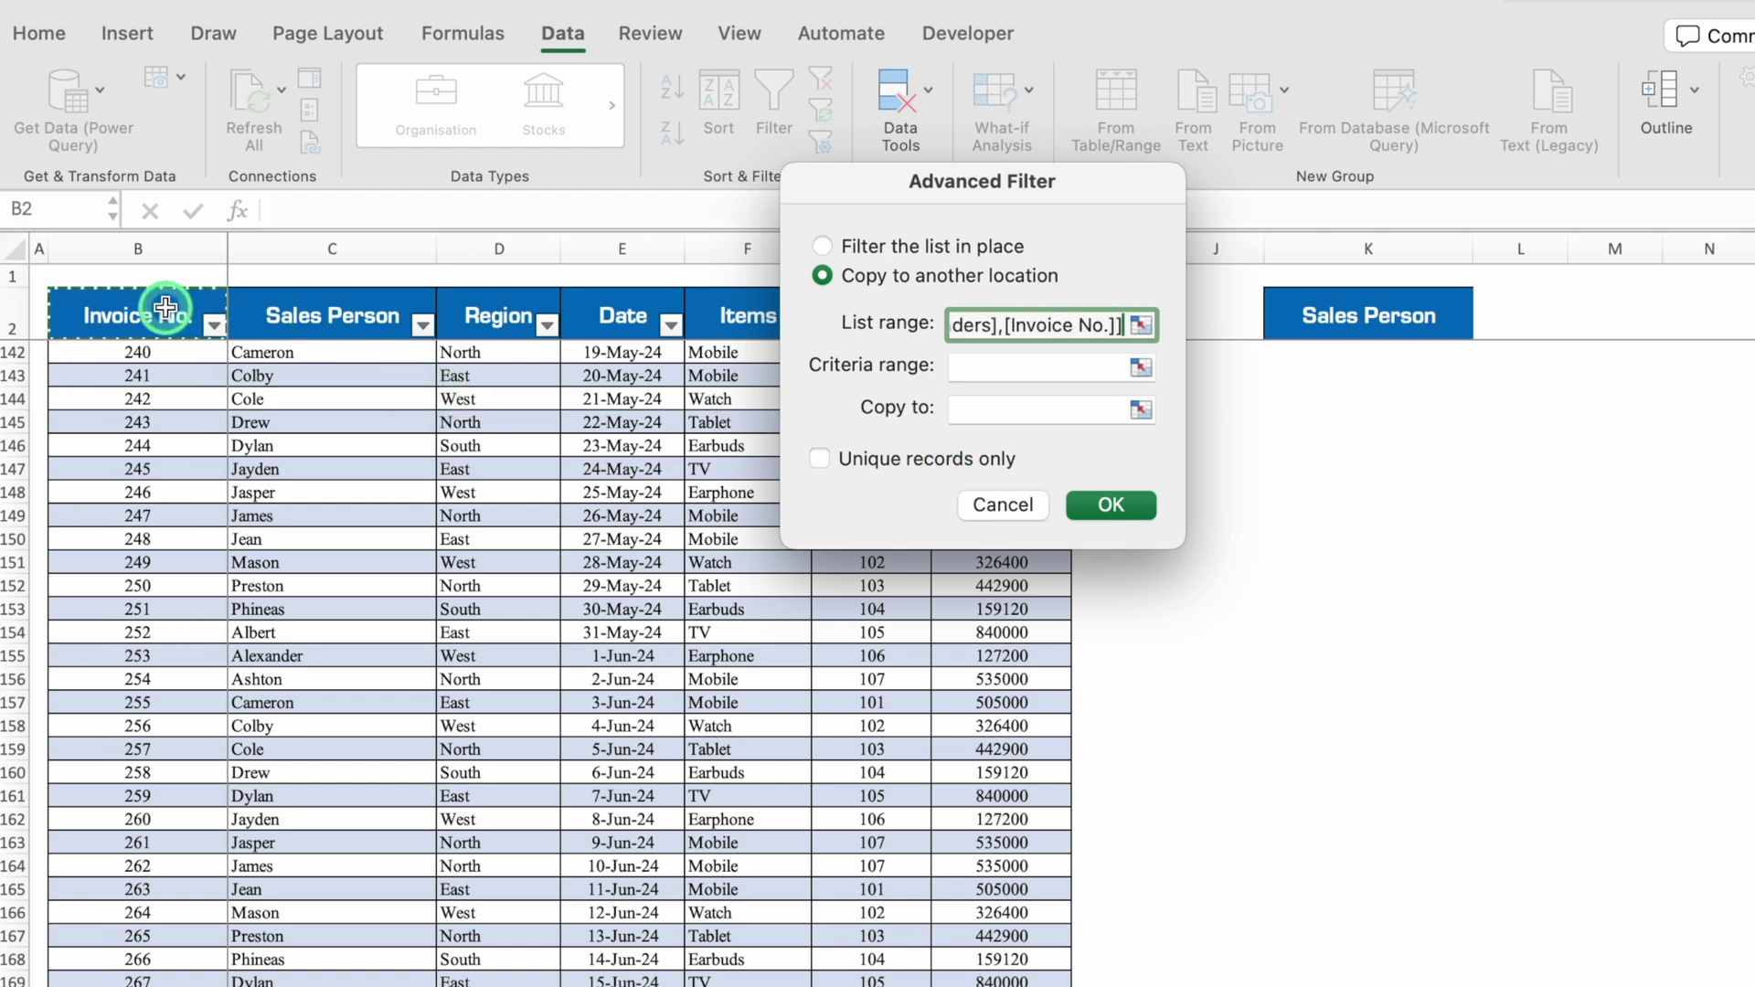
click(166, 308)
click(166, 308)
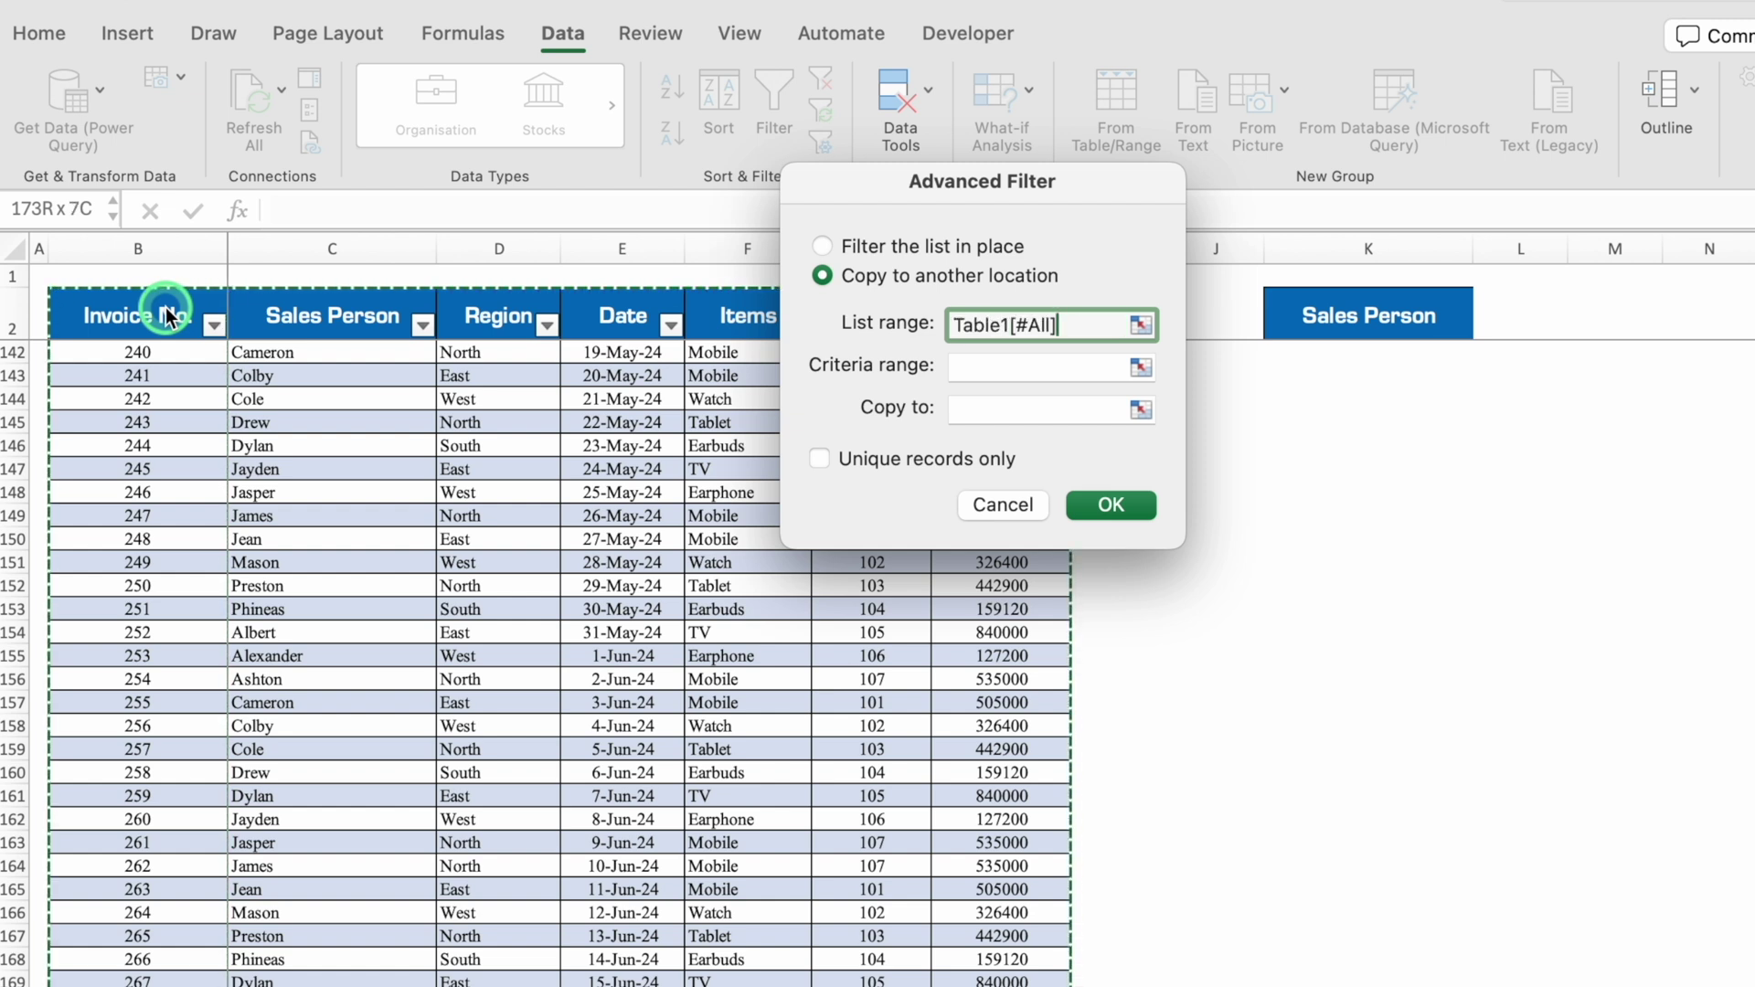
click(1018, 364)
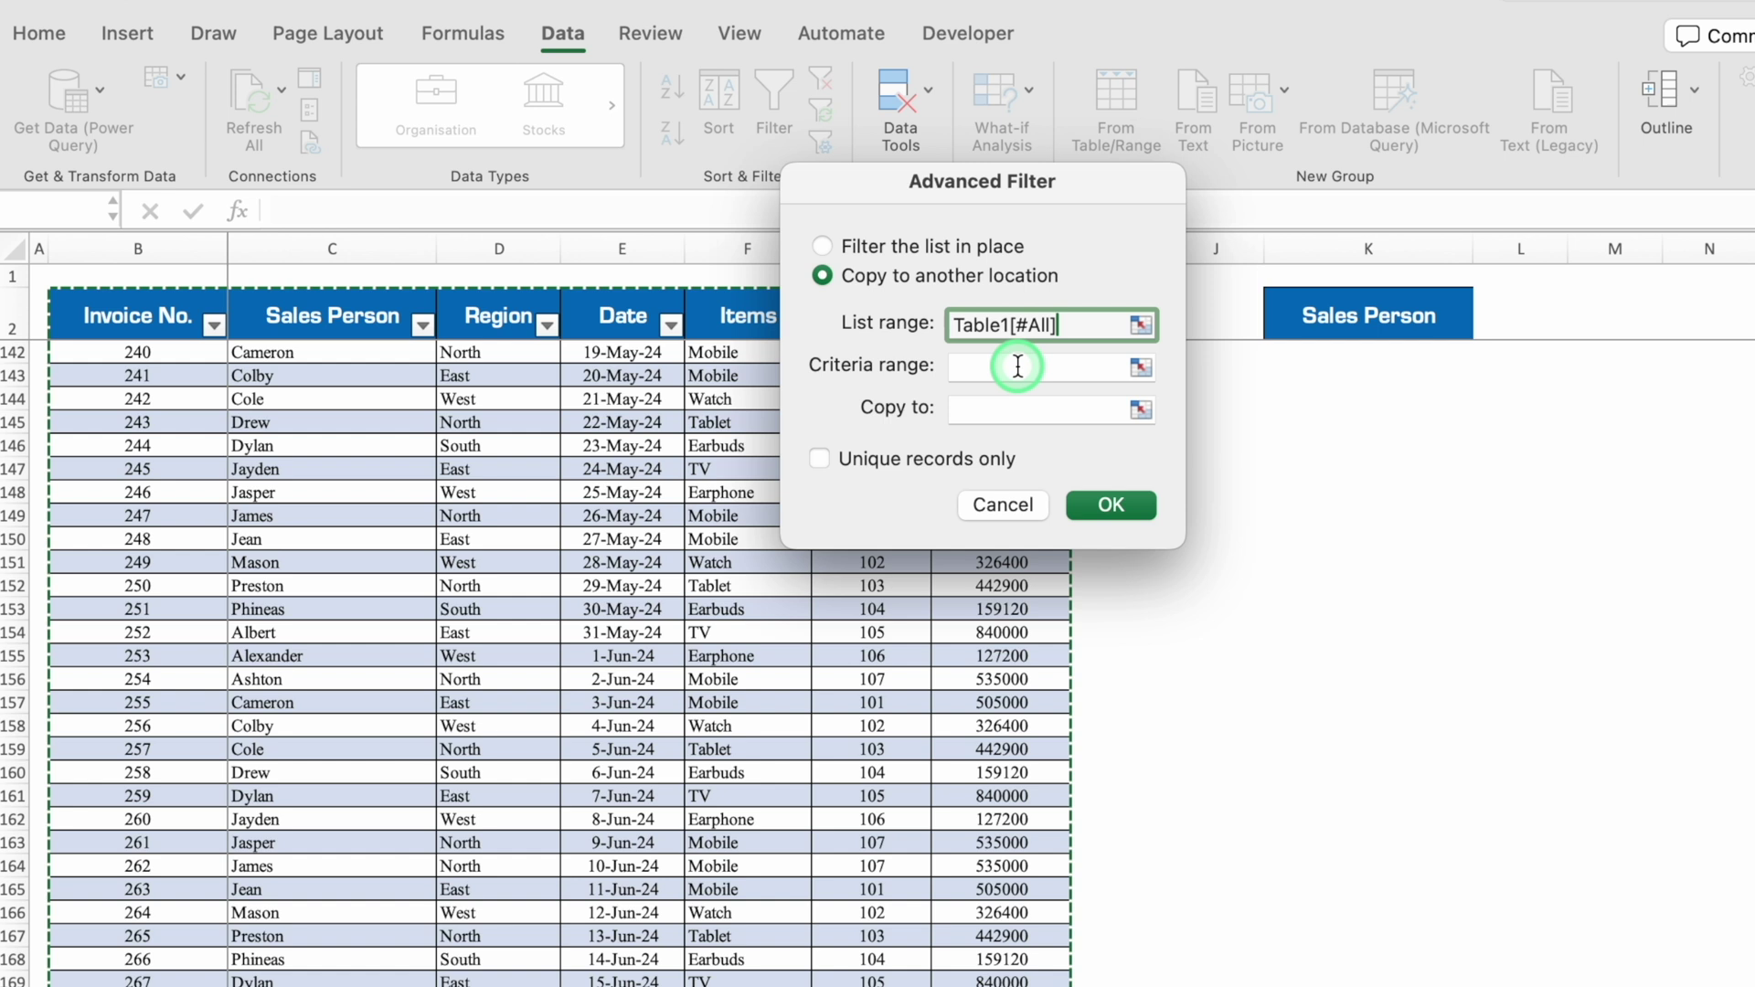
Step: Set criteria Sheet1!$B$2:$B$3 and destination $B$5:$H$5, then run the filter
key(ctrl+Page_Down)
click(350, 386)
click(248, 307)
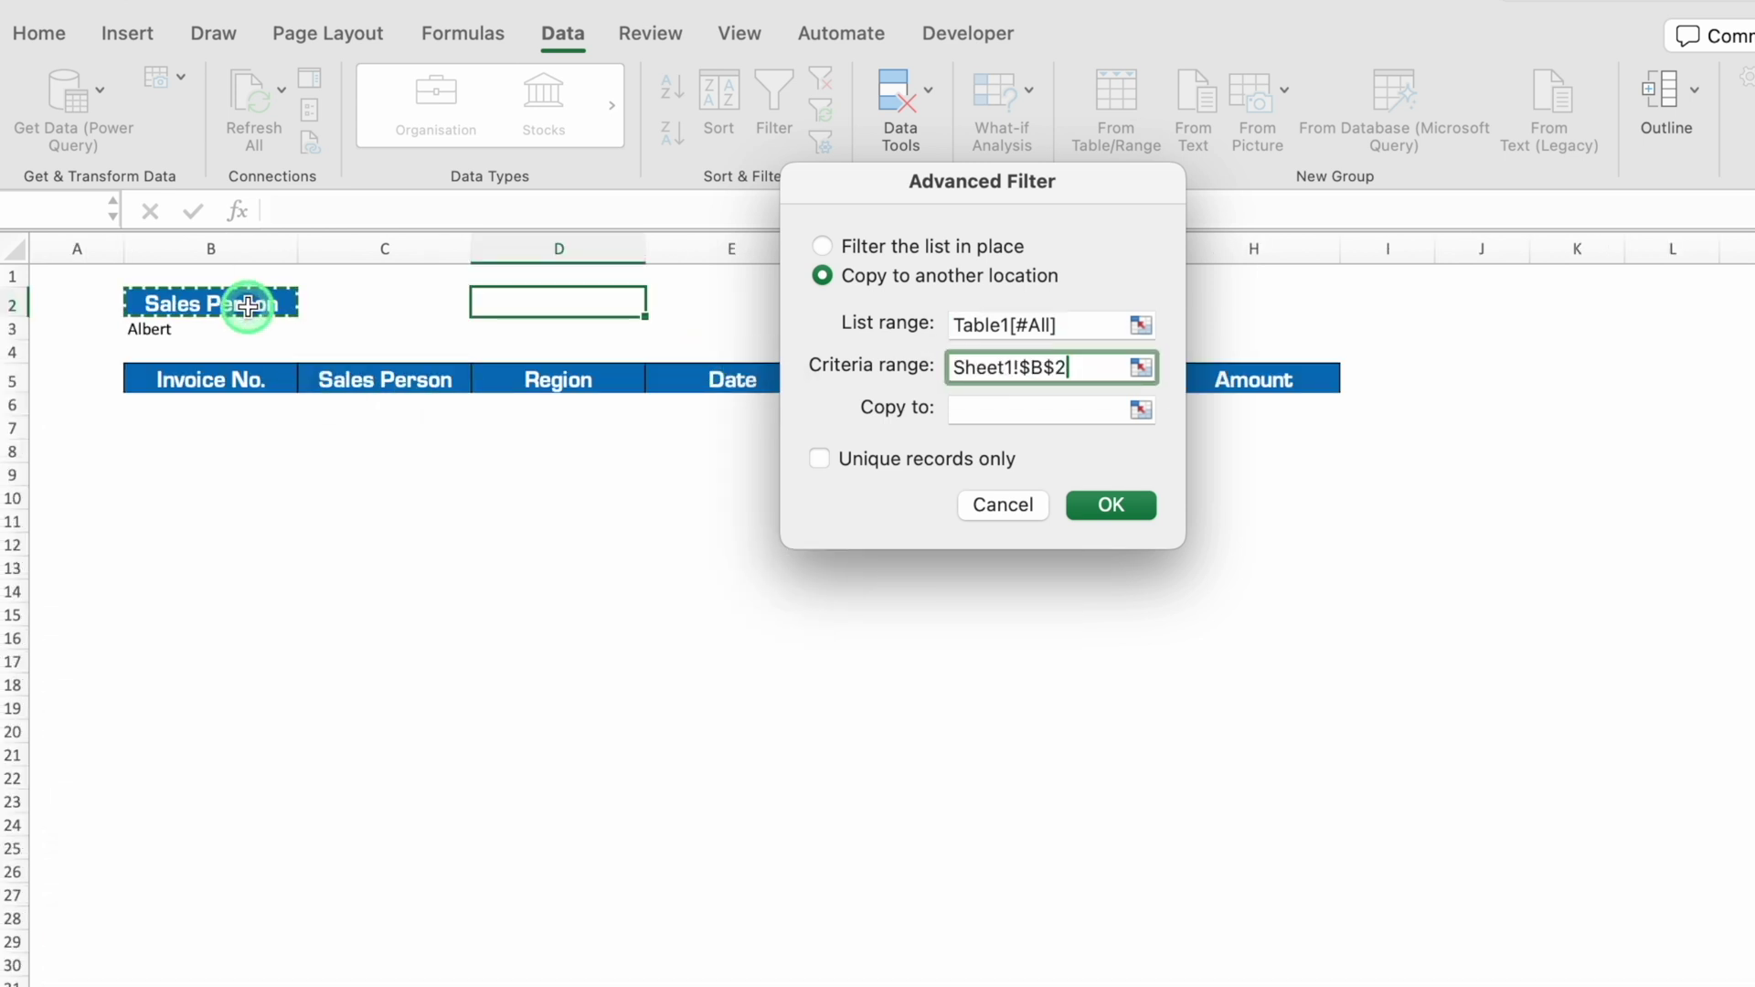
drag(248, 310, 251, 324)
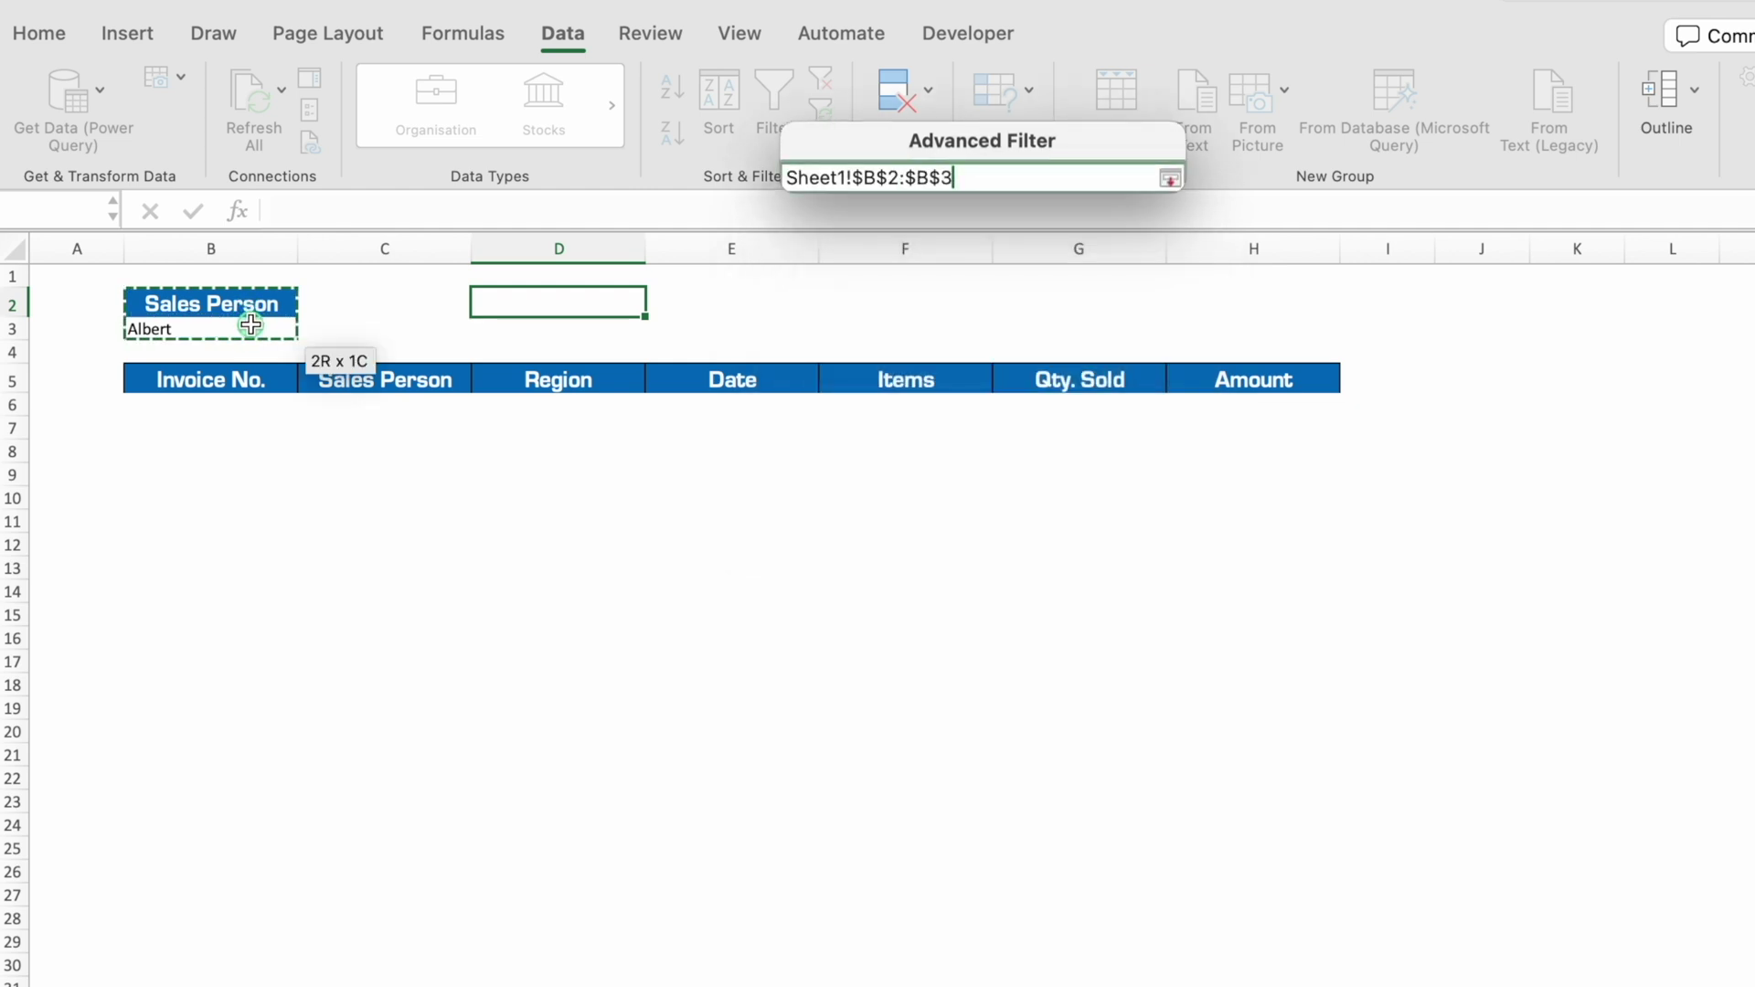
click(1007, 410)
drag(150, 379, 509, 384)
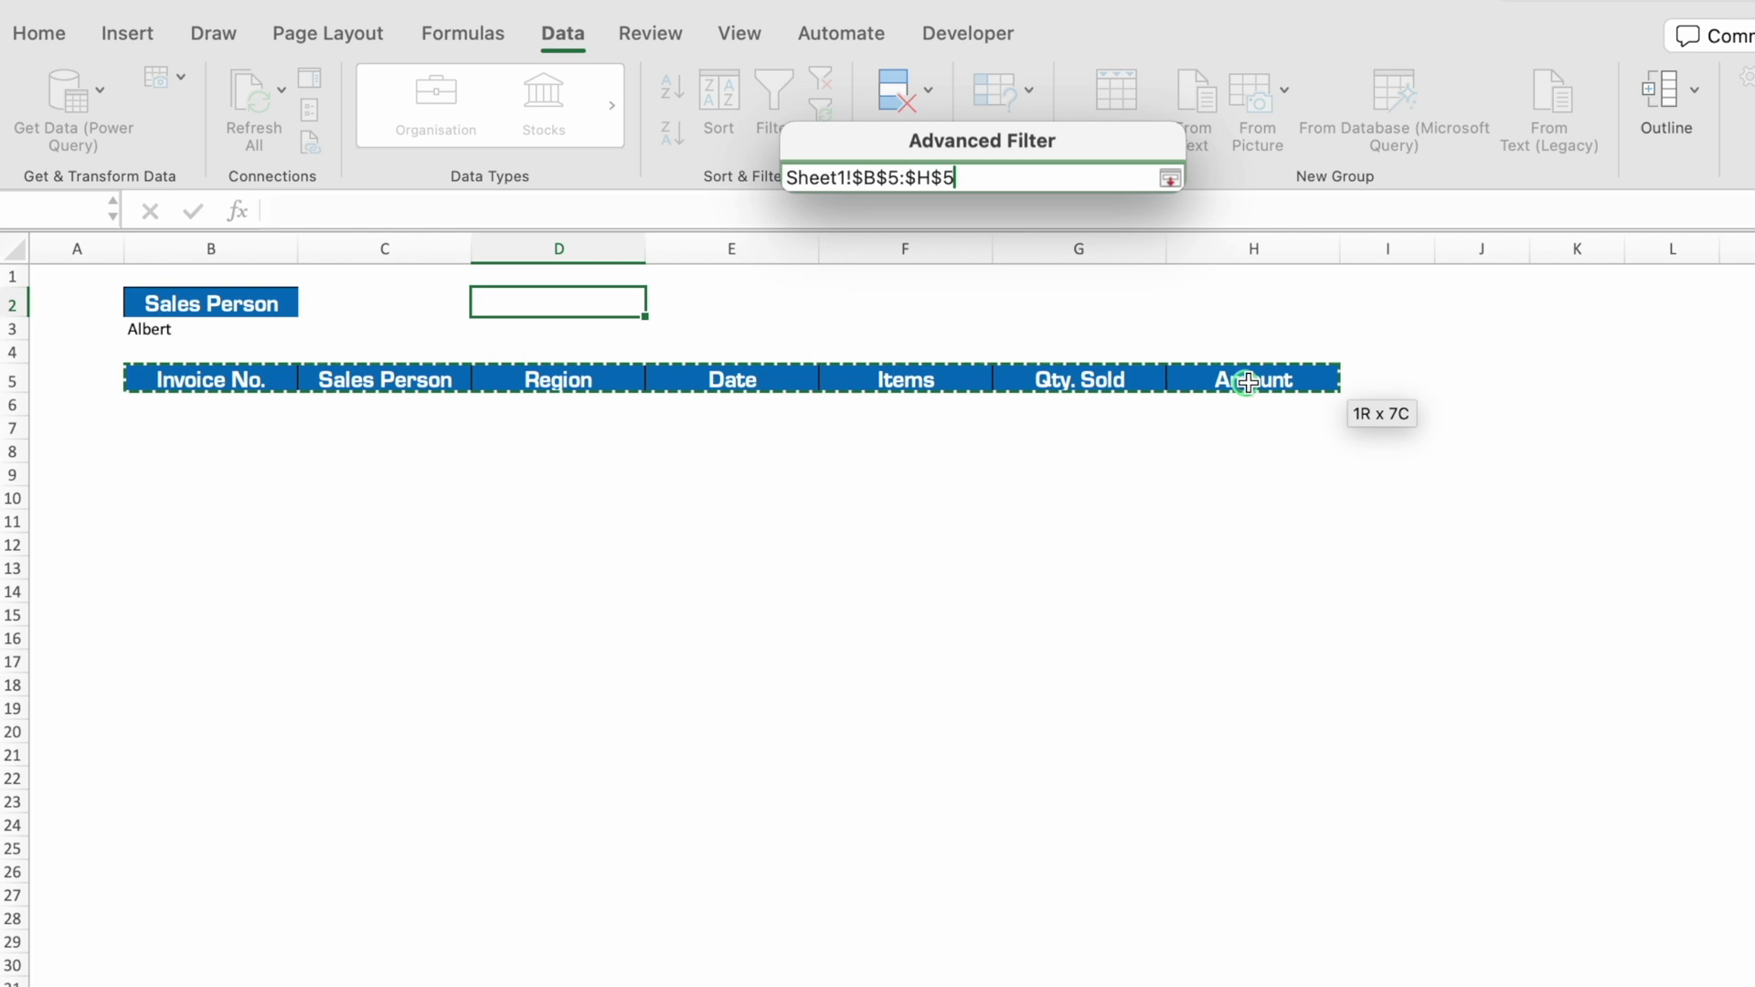
drag(509, 384, 1262, 382)
click(1116, 505)
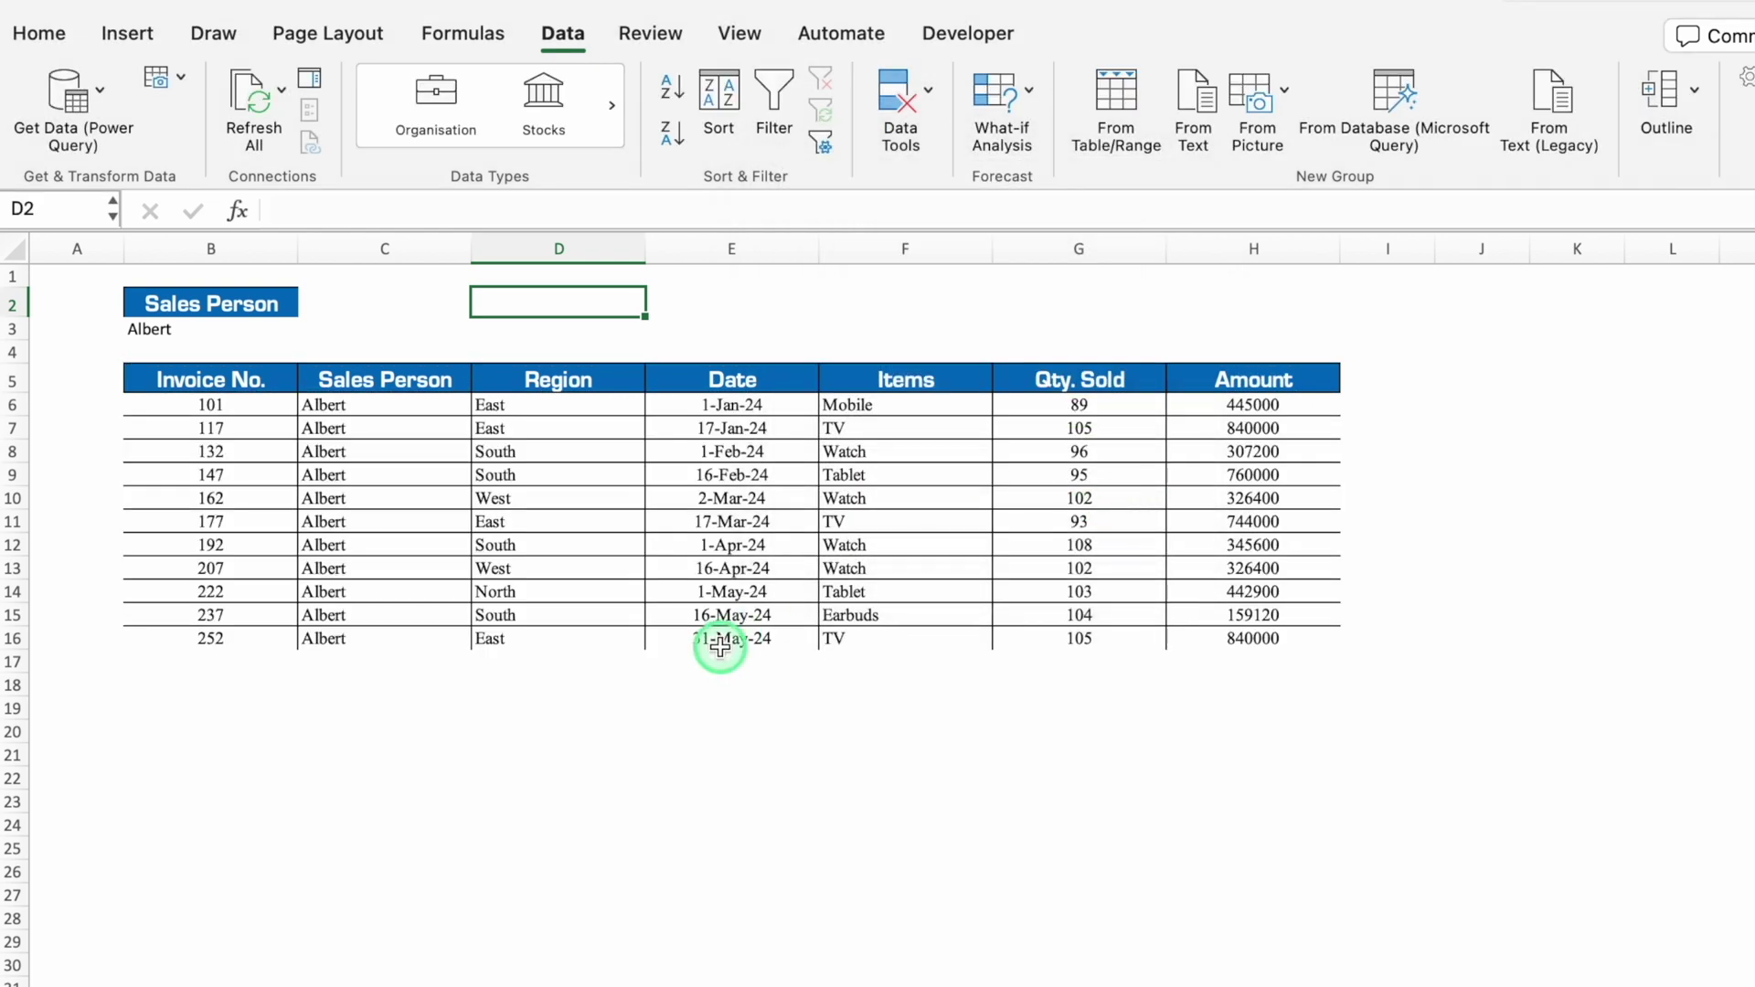
Step: Select the whole sheet and remove all its borders with No Border
click(11, 246)
click(40, 33)
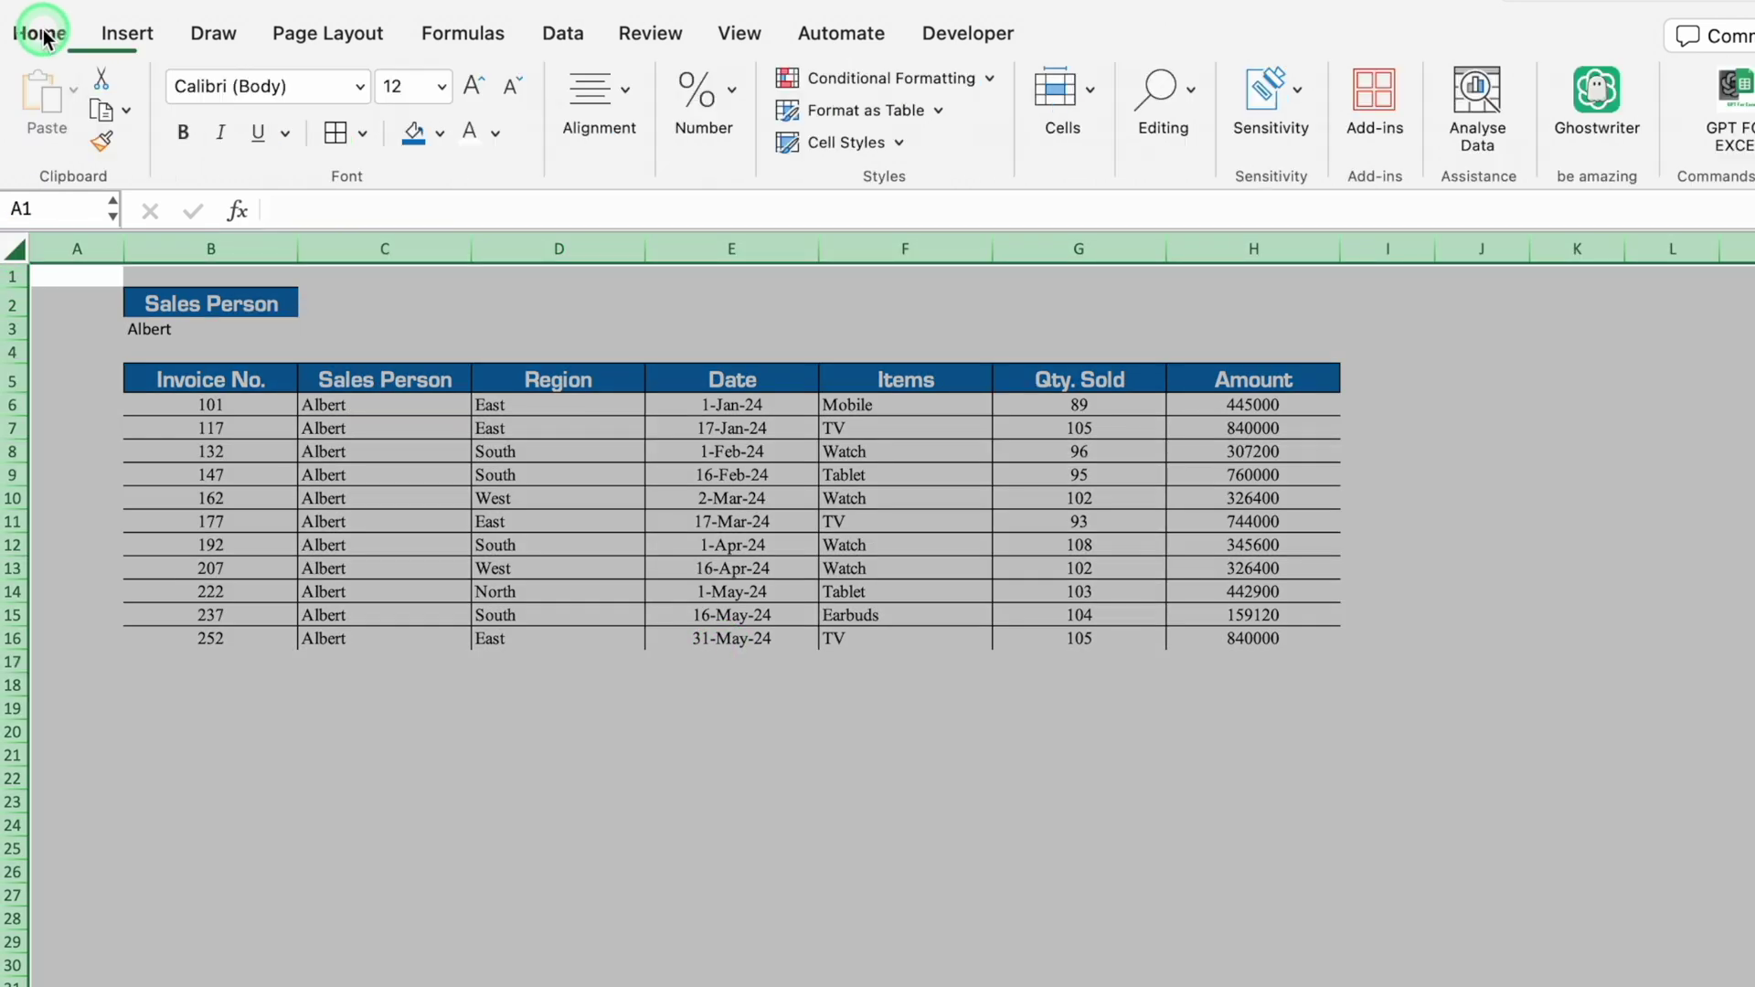
click(362, 136)
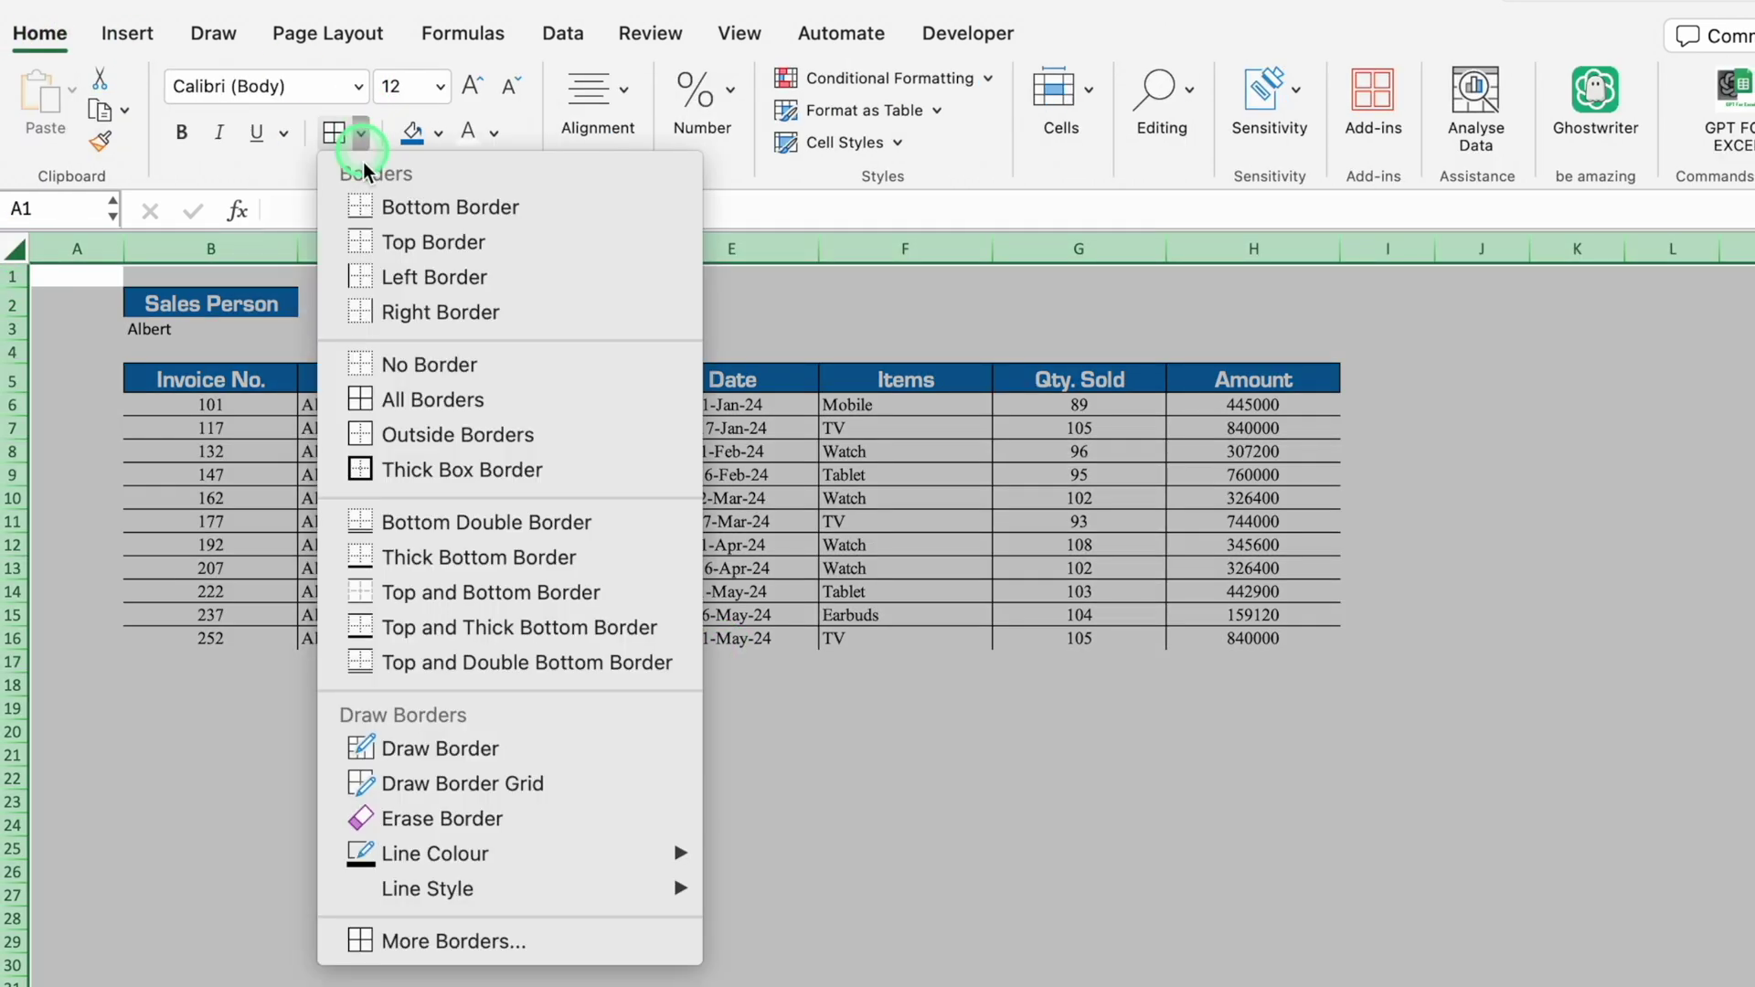
click(451, 368)
click(452, 368)
Step: Start a Classic conditional formatting rule for cells that contain No Blanks
click(963, 91)
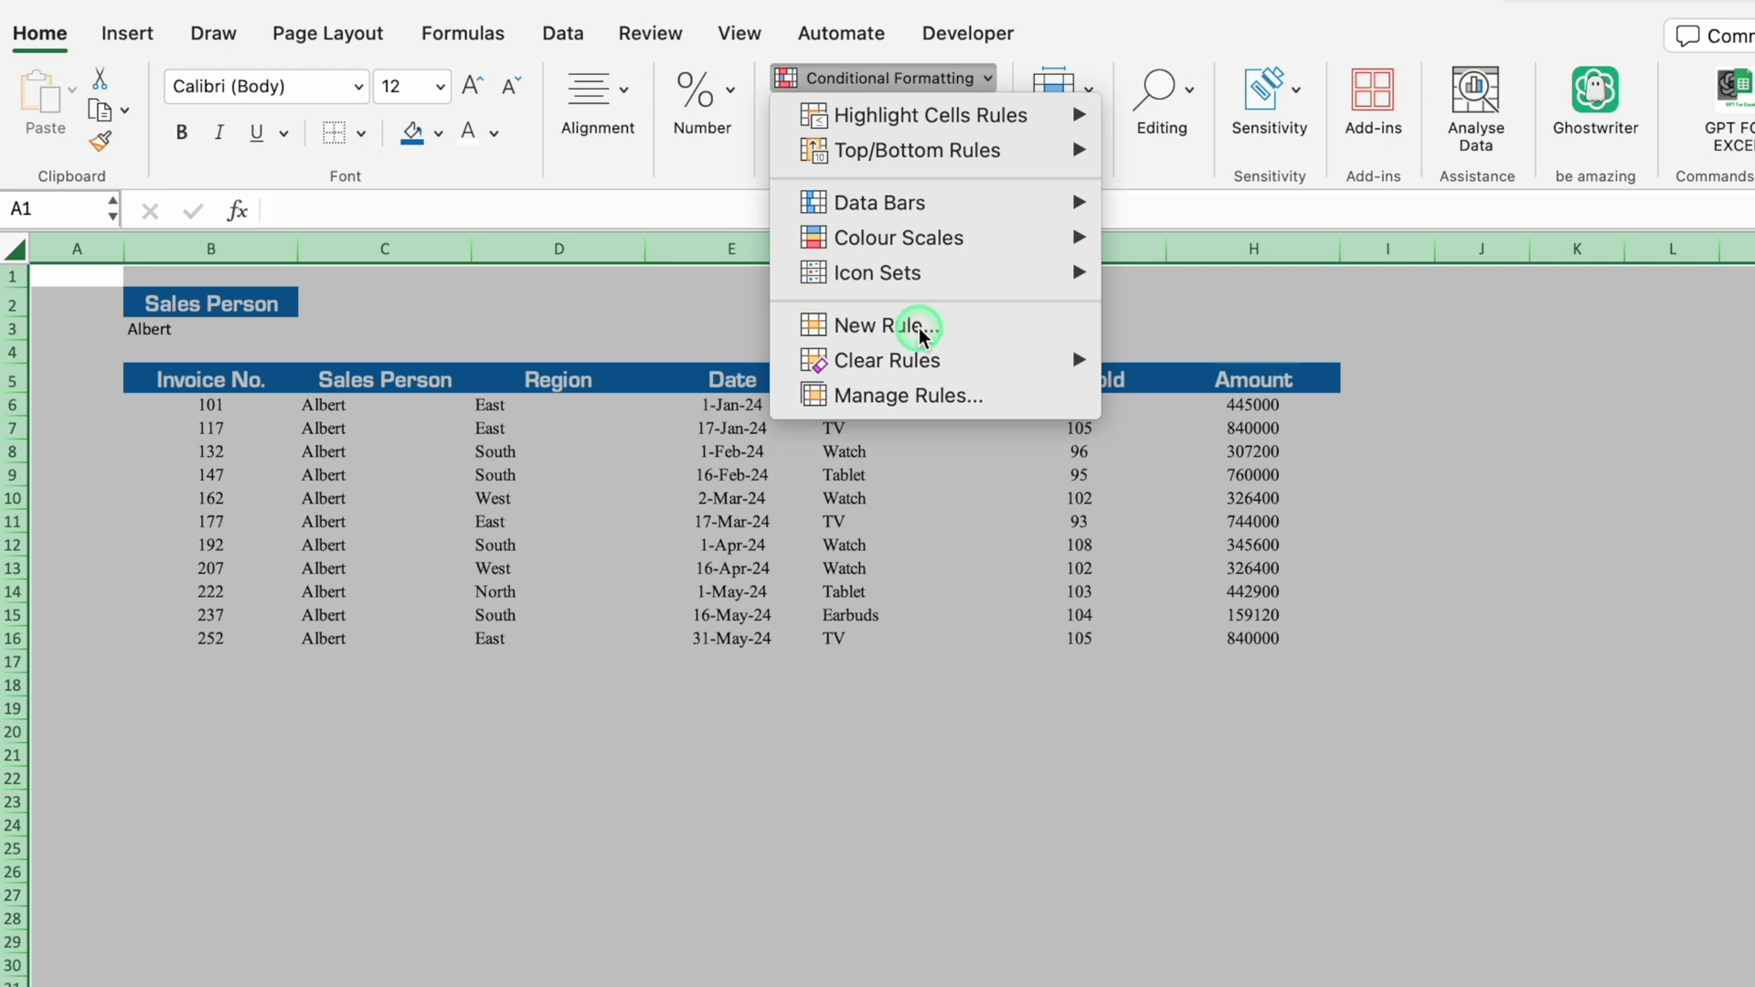
click(919, 328)
click(979, 247)
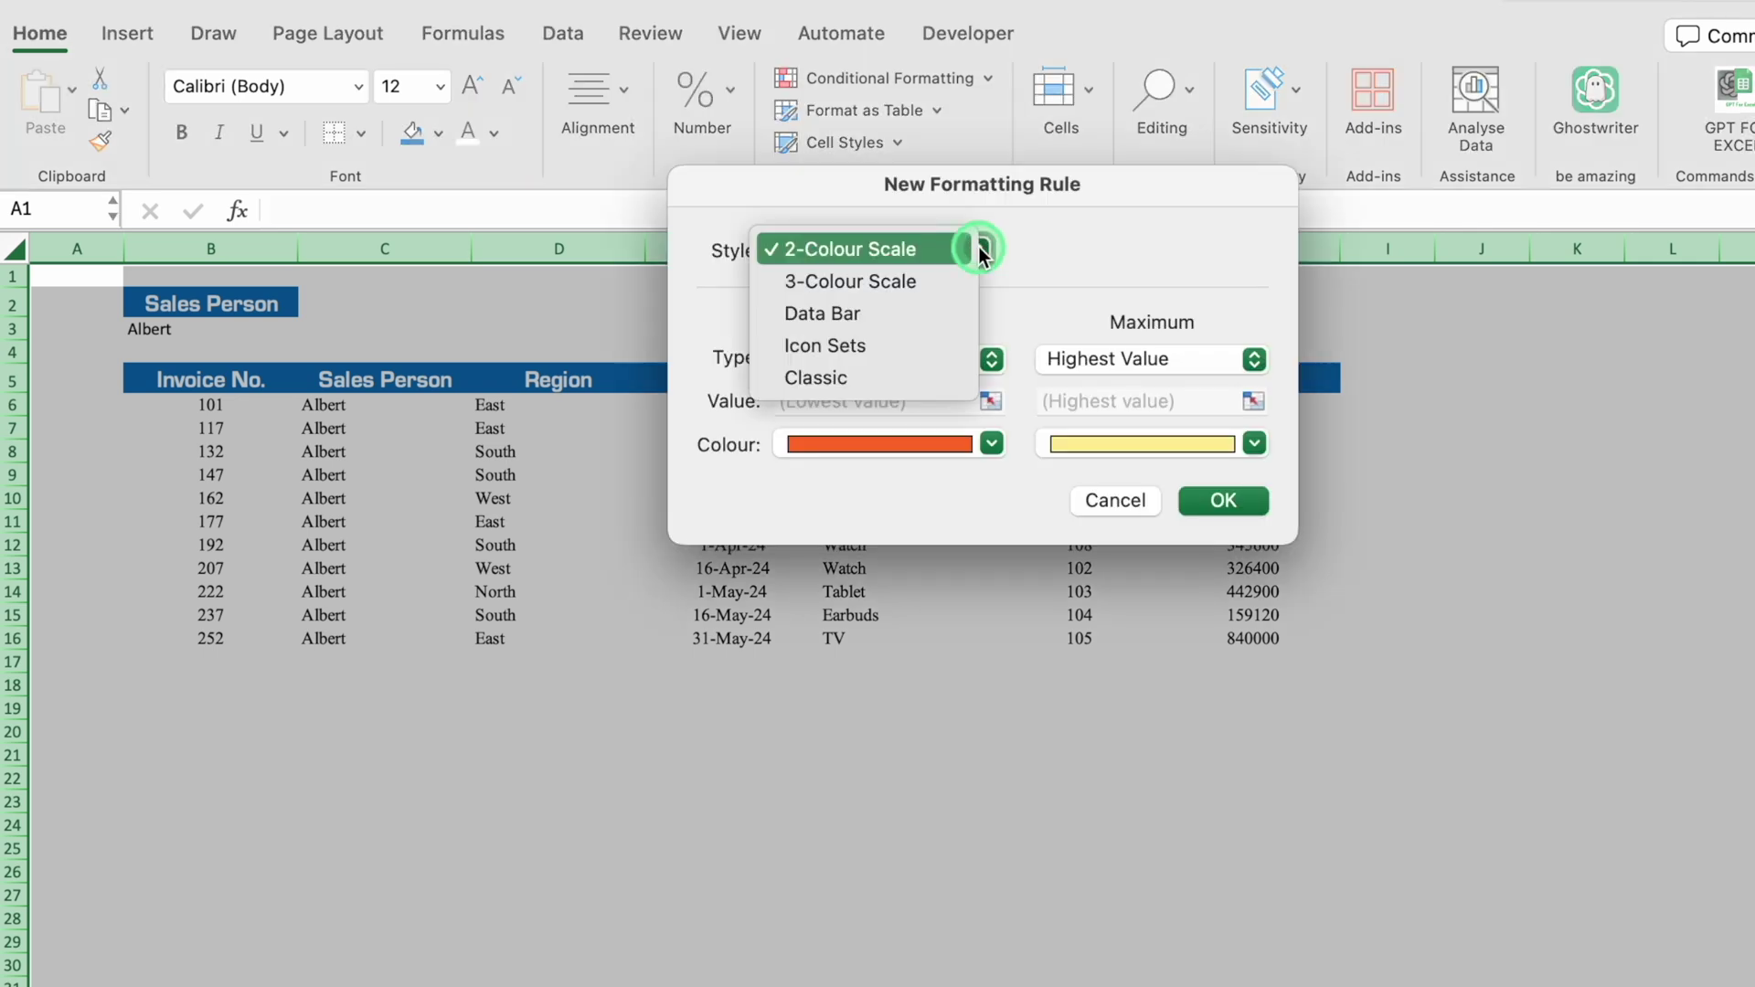
click(895, 378)
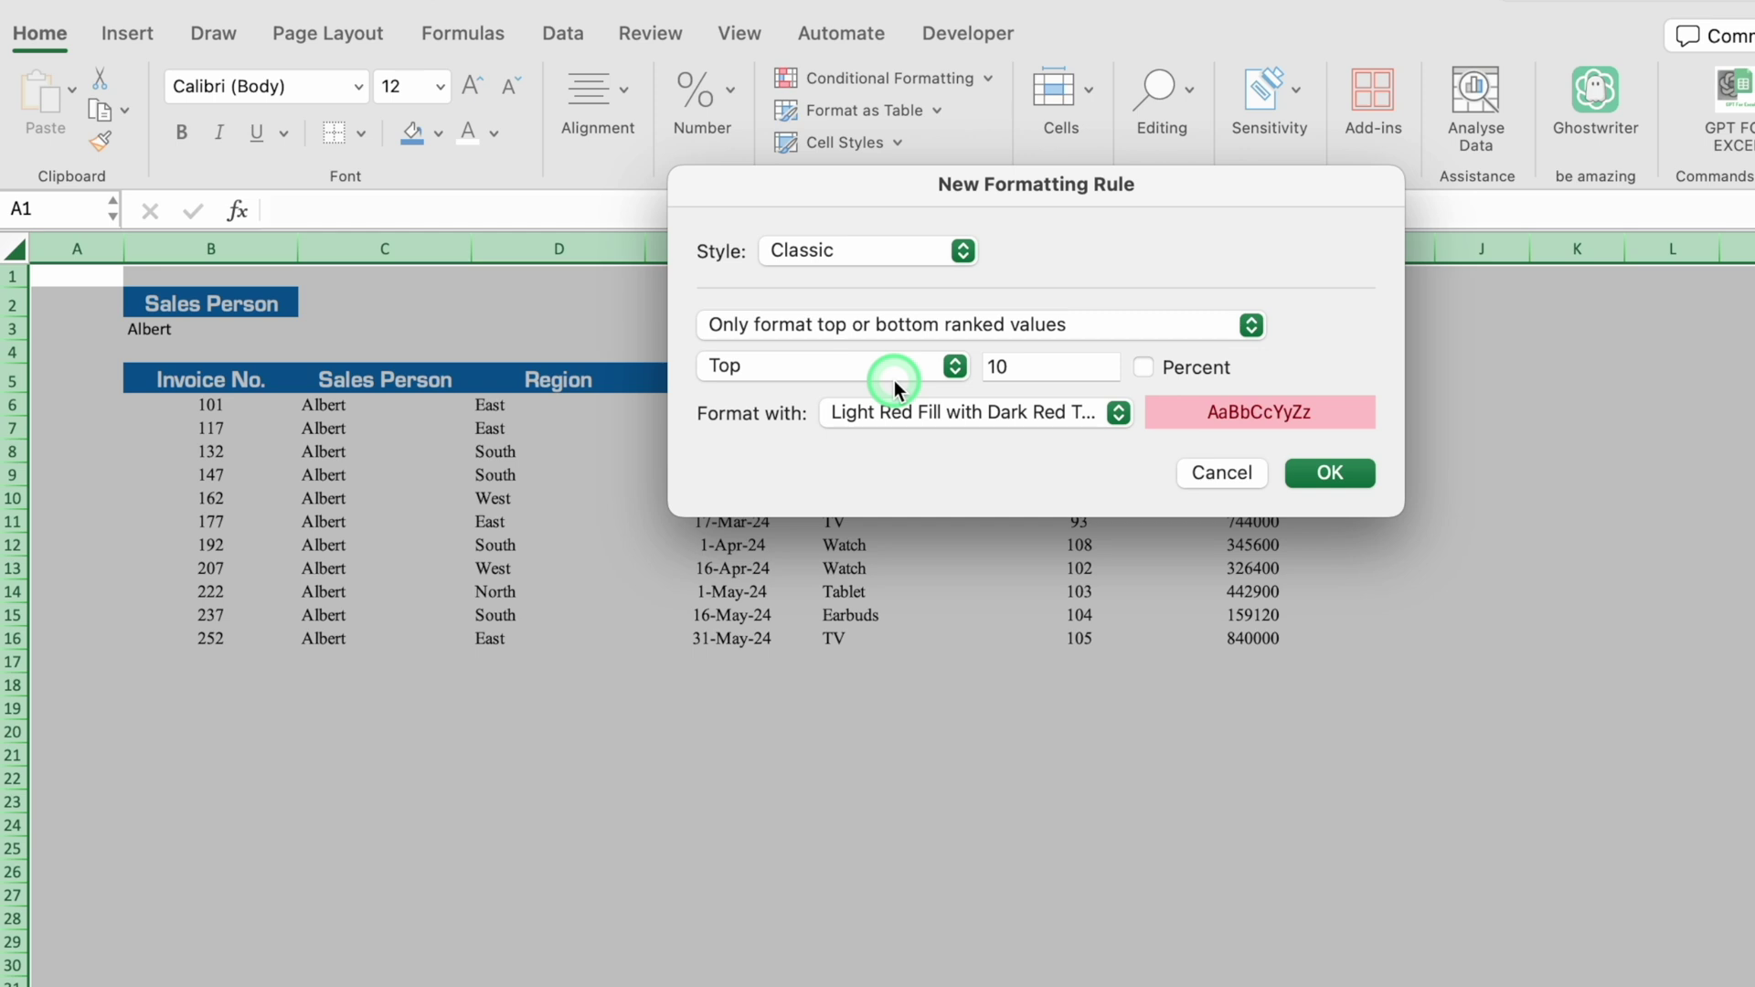
click(1041, 327)
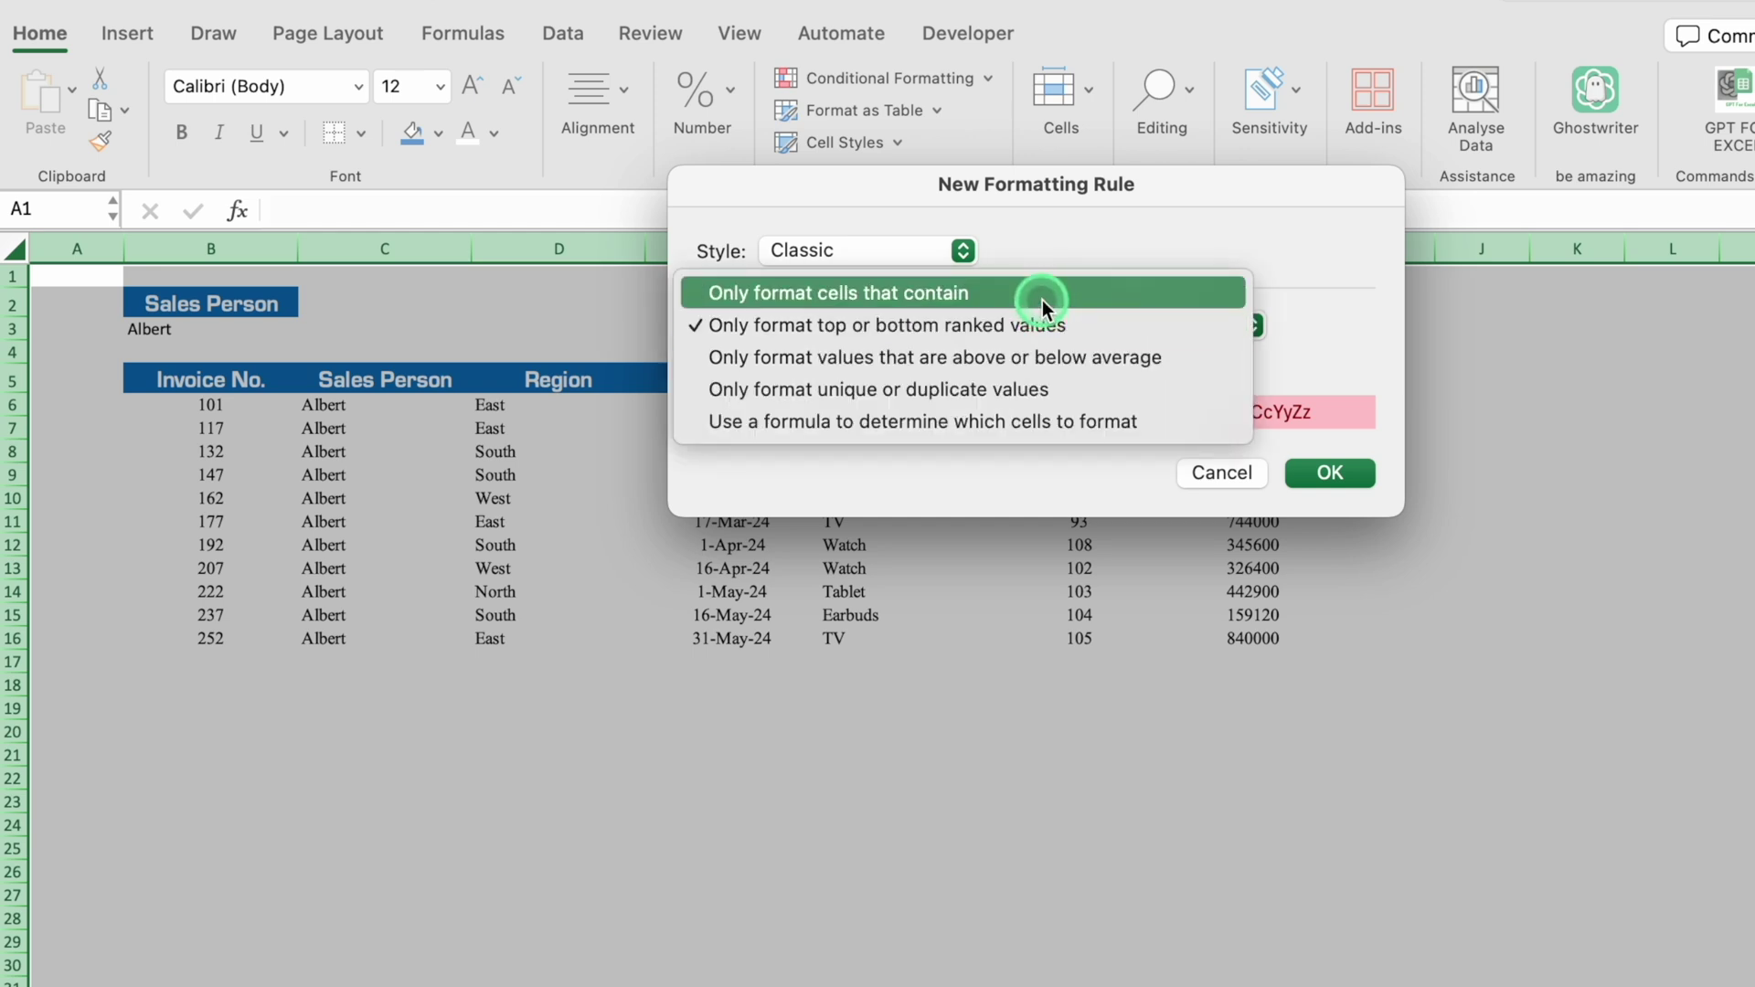
click(1042, 300)
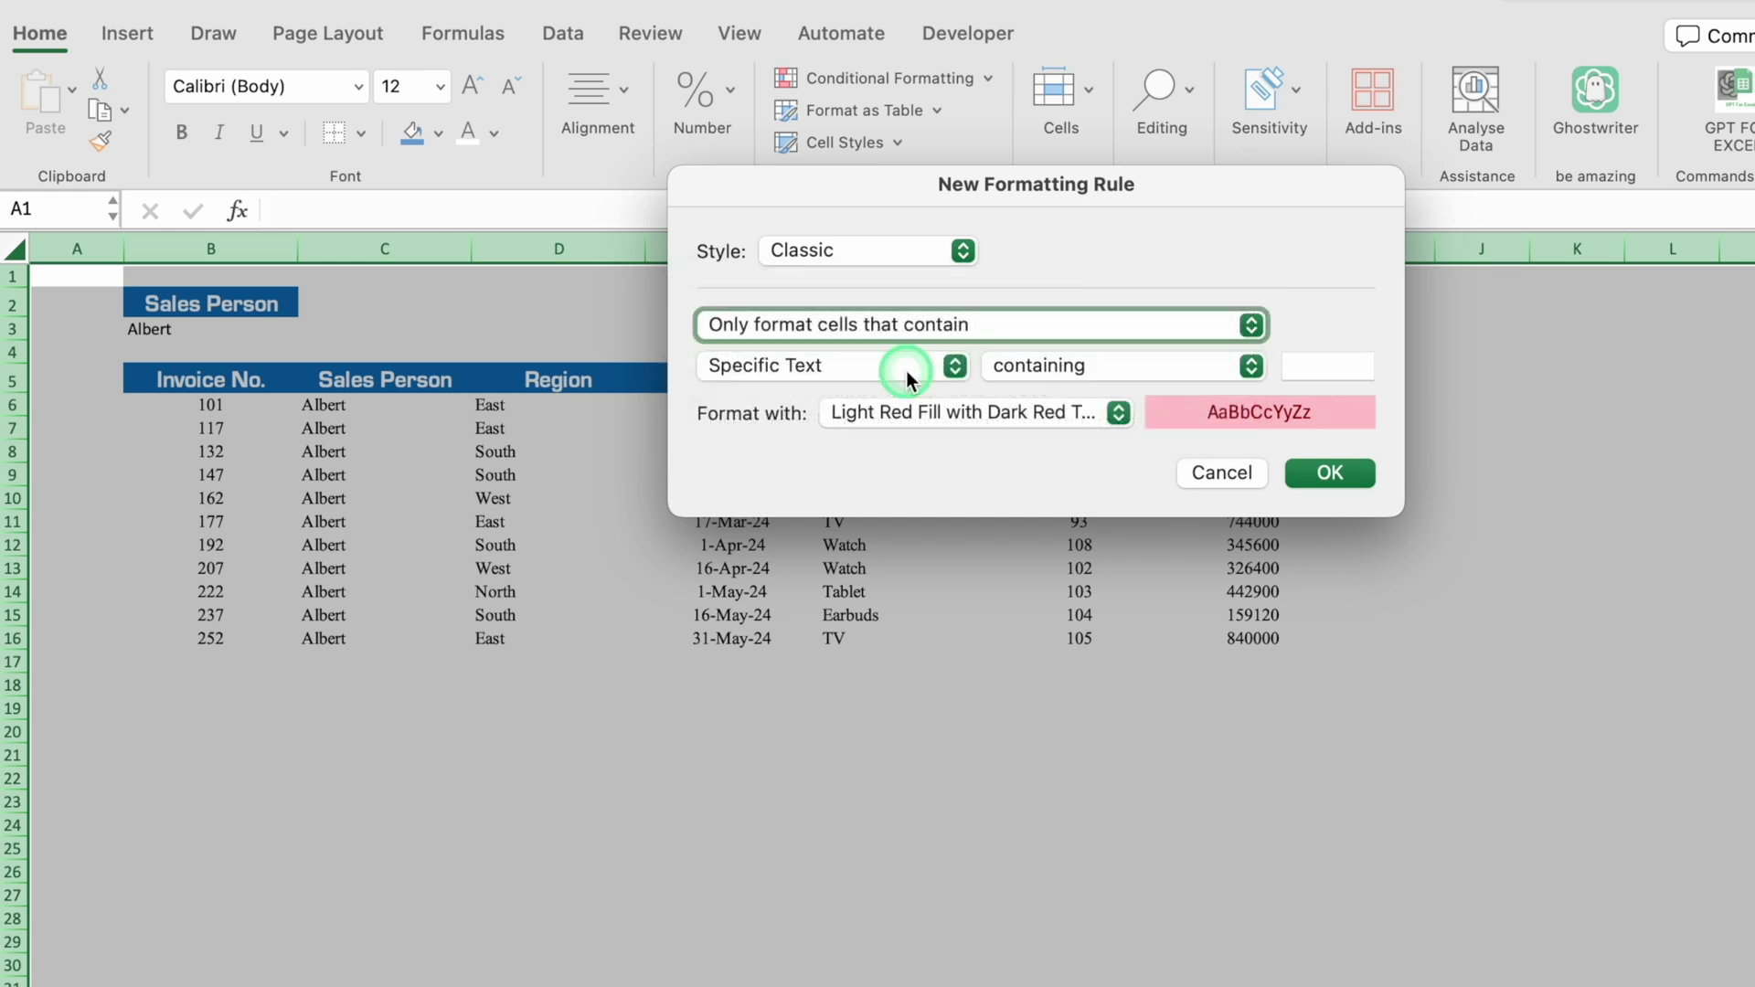
click(958, 367)
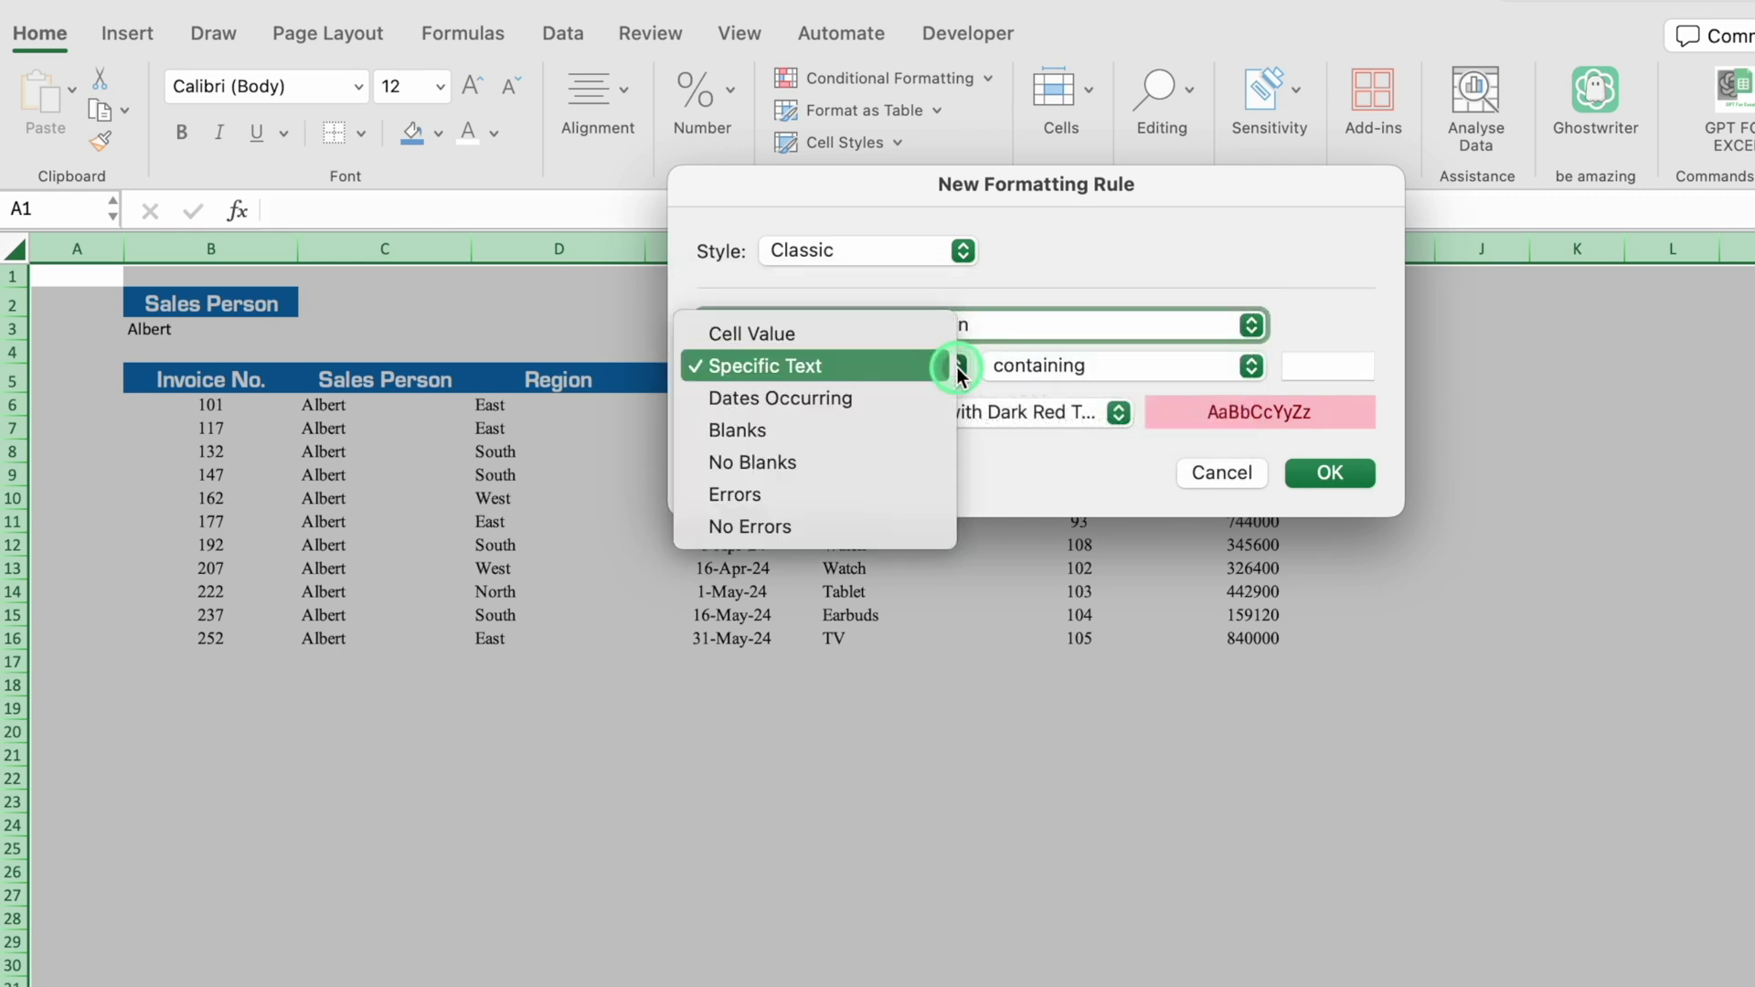
click(870, 452)
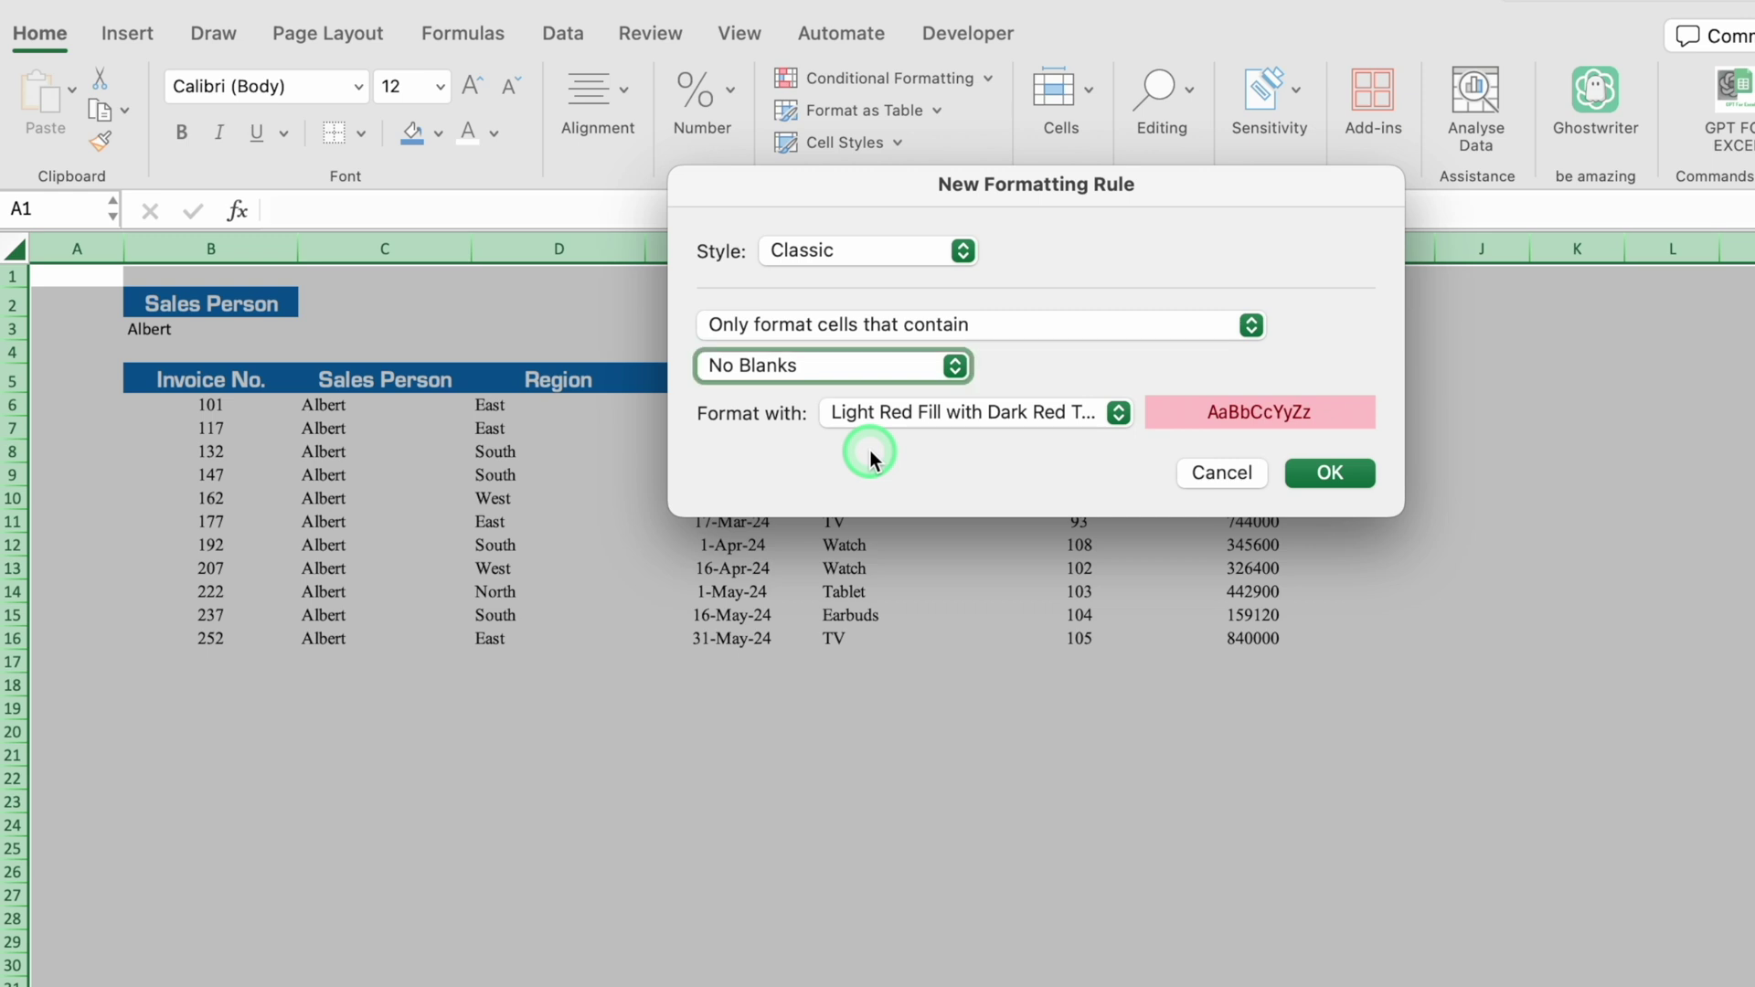
Step: Give the rule a custom Outline border format and apply it
click(1074, 414)
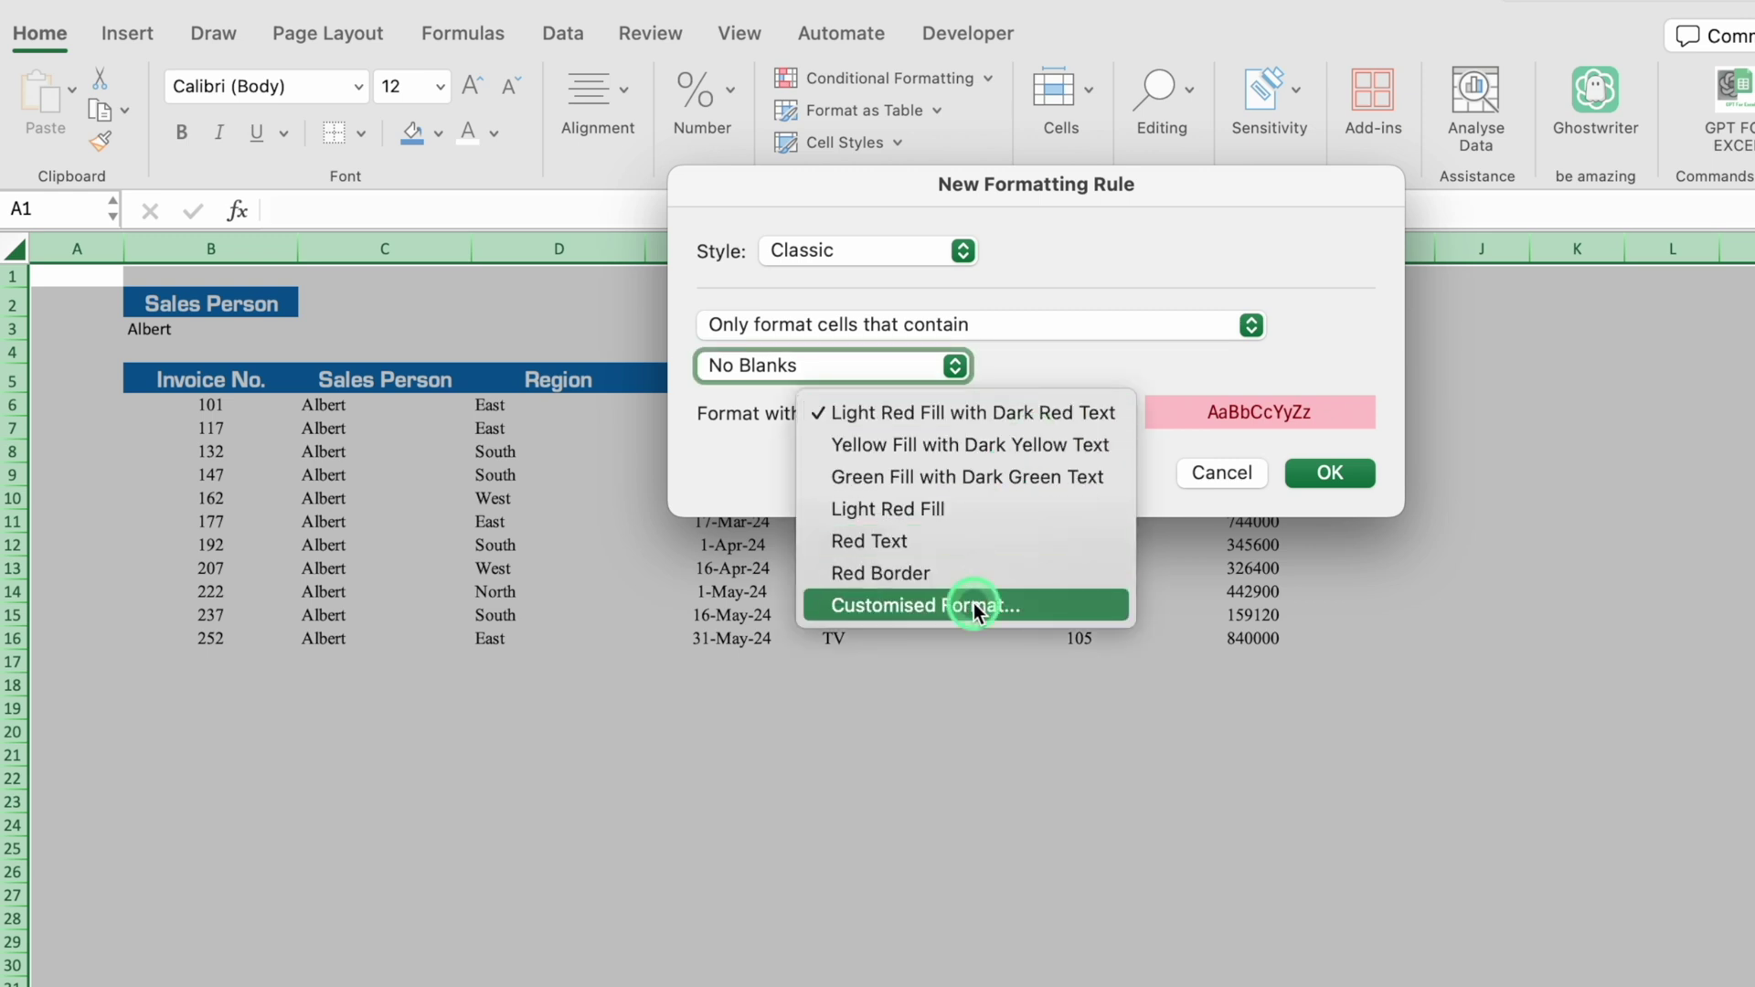
click(974, 607)
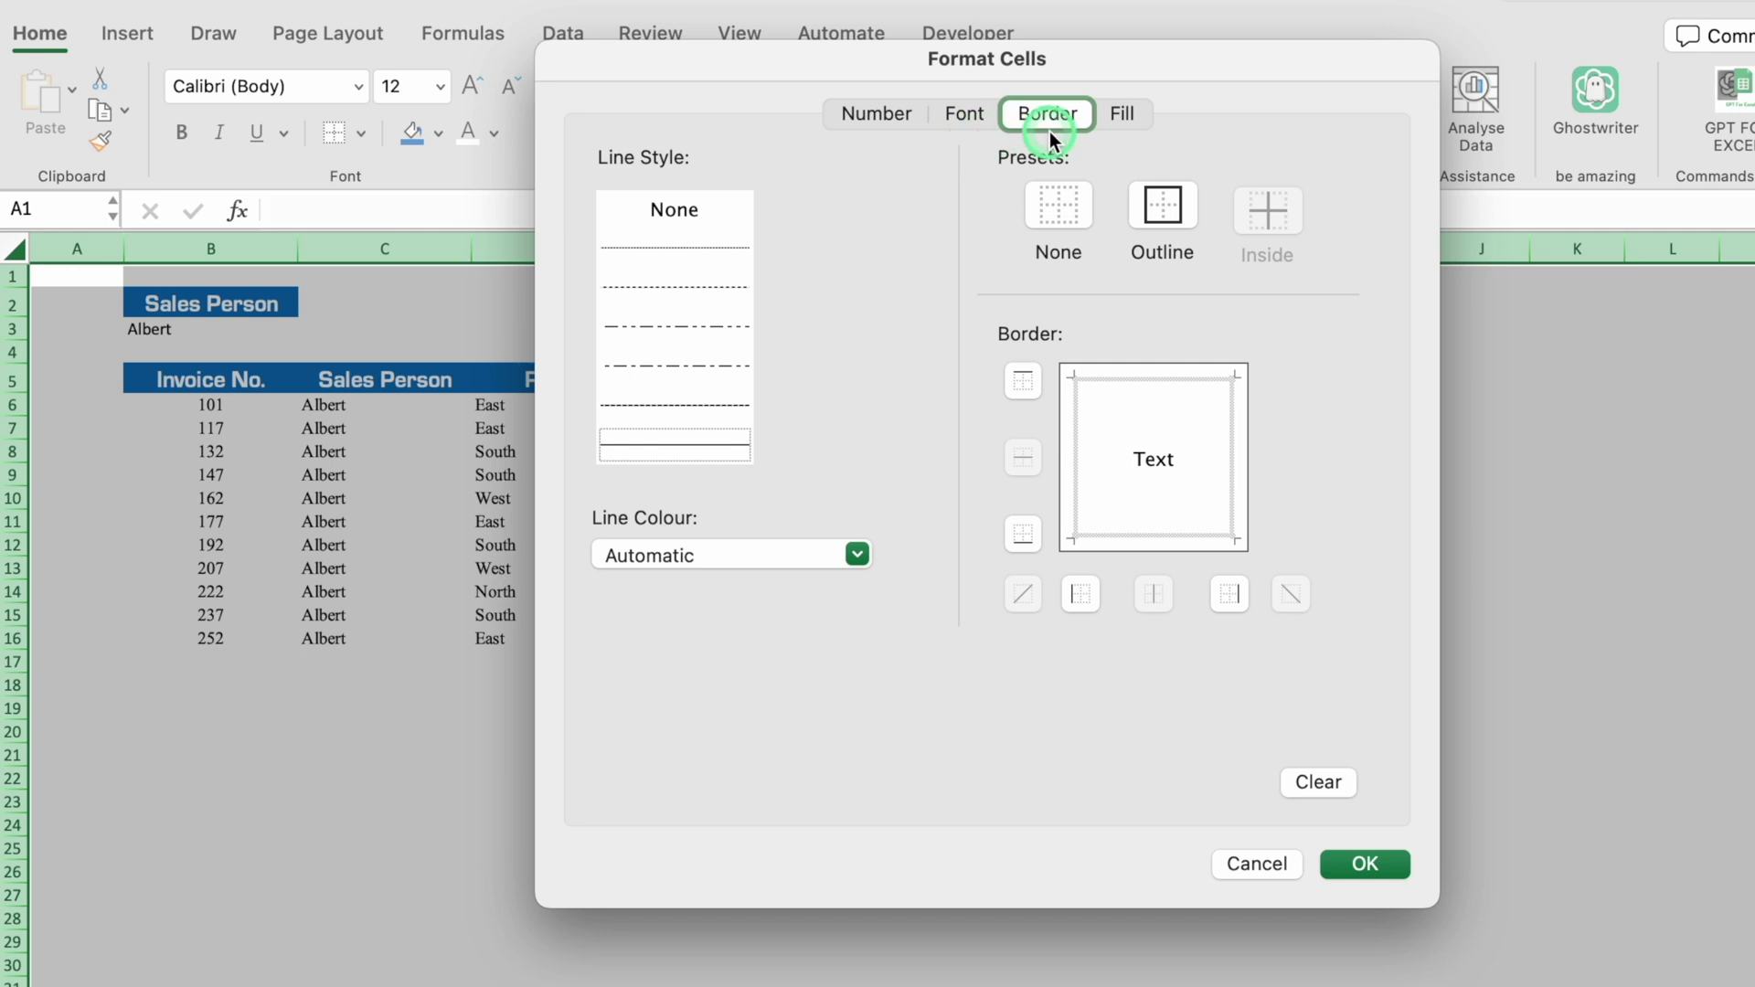
click(1163, 208)
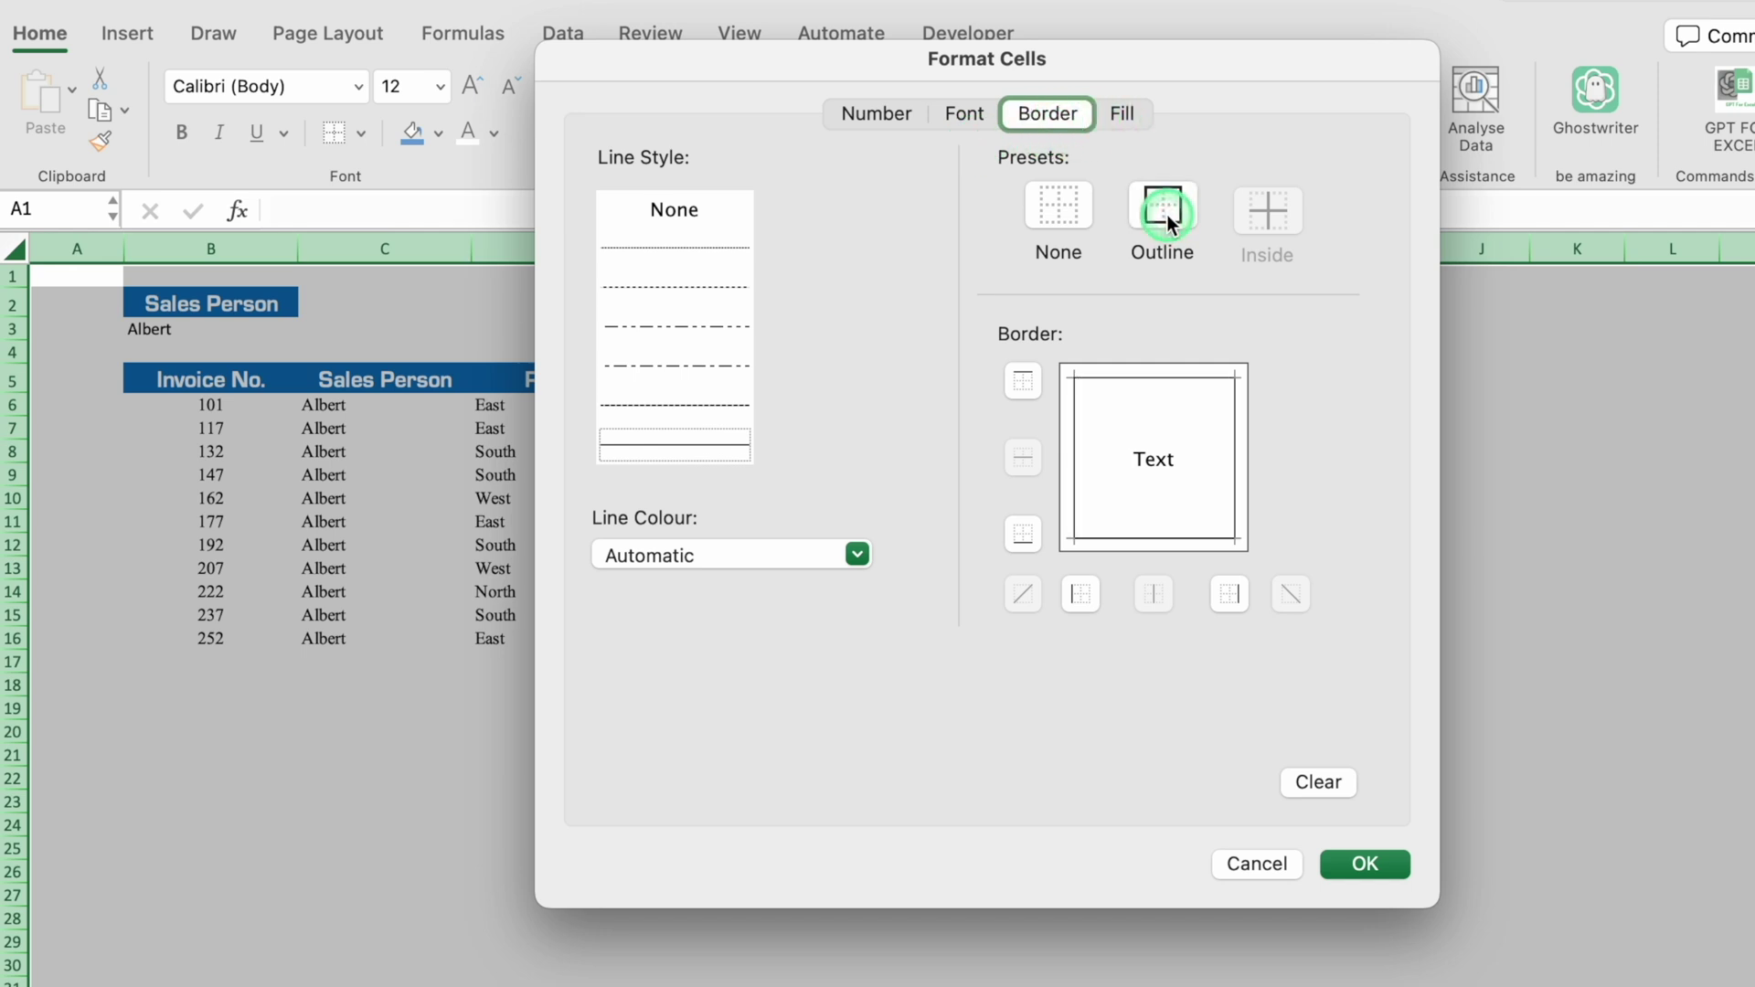
click(1368, 870)
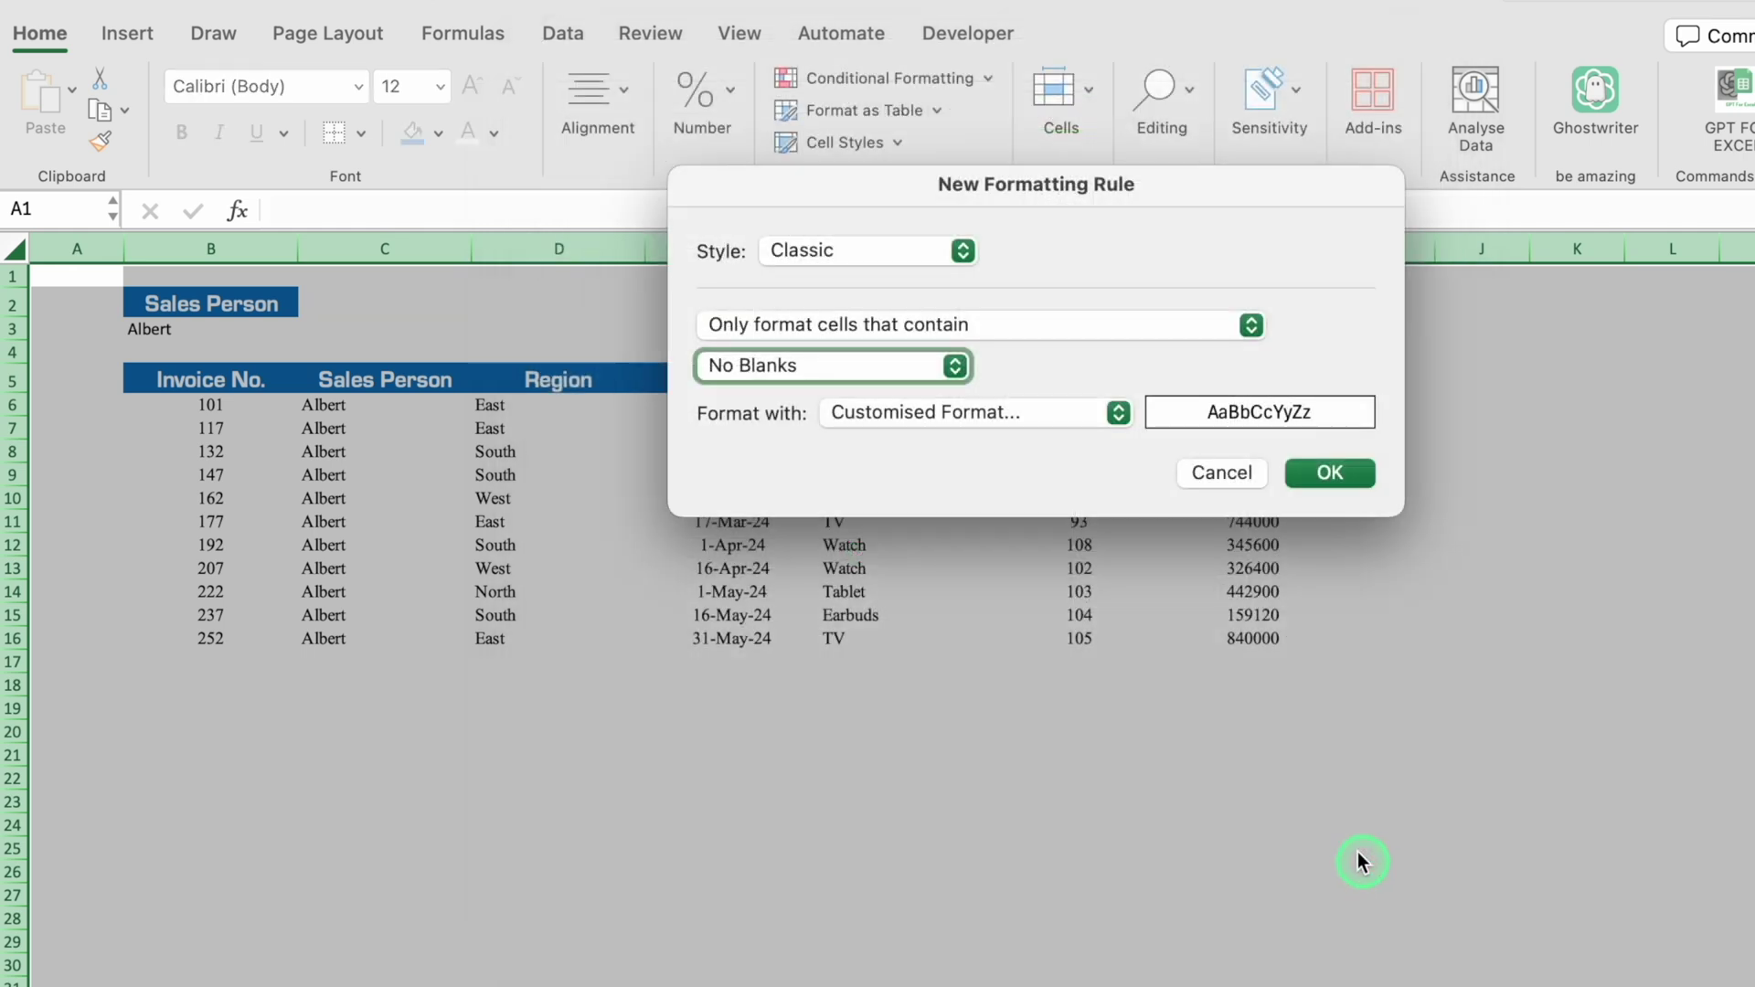
click(1326, 464)
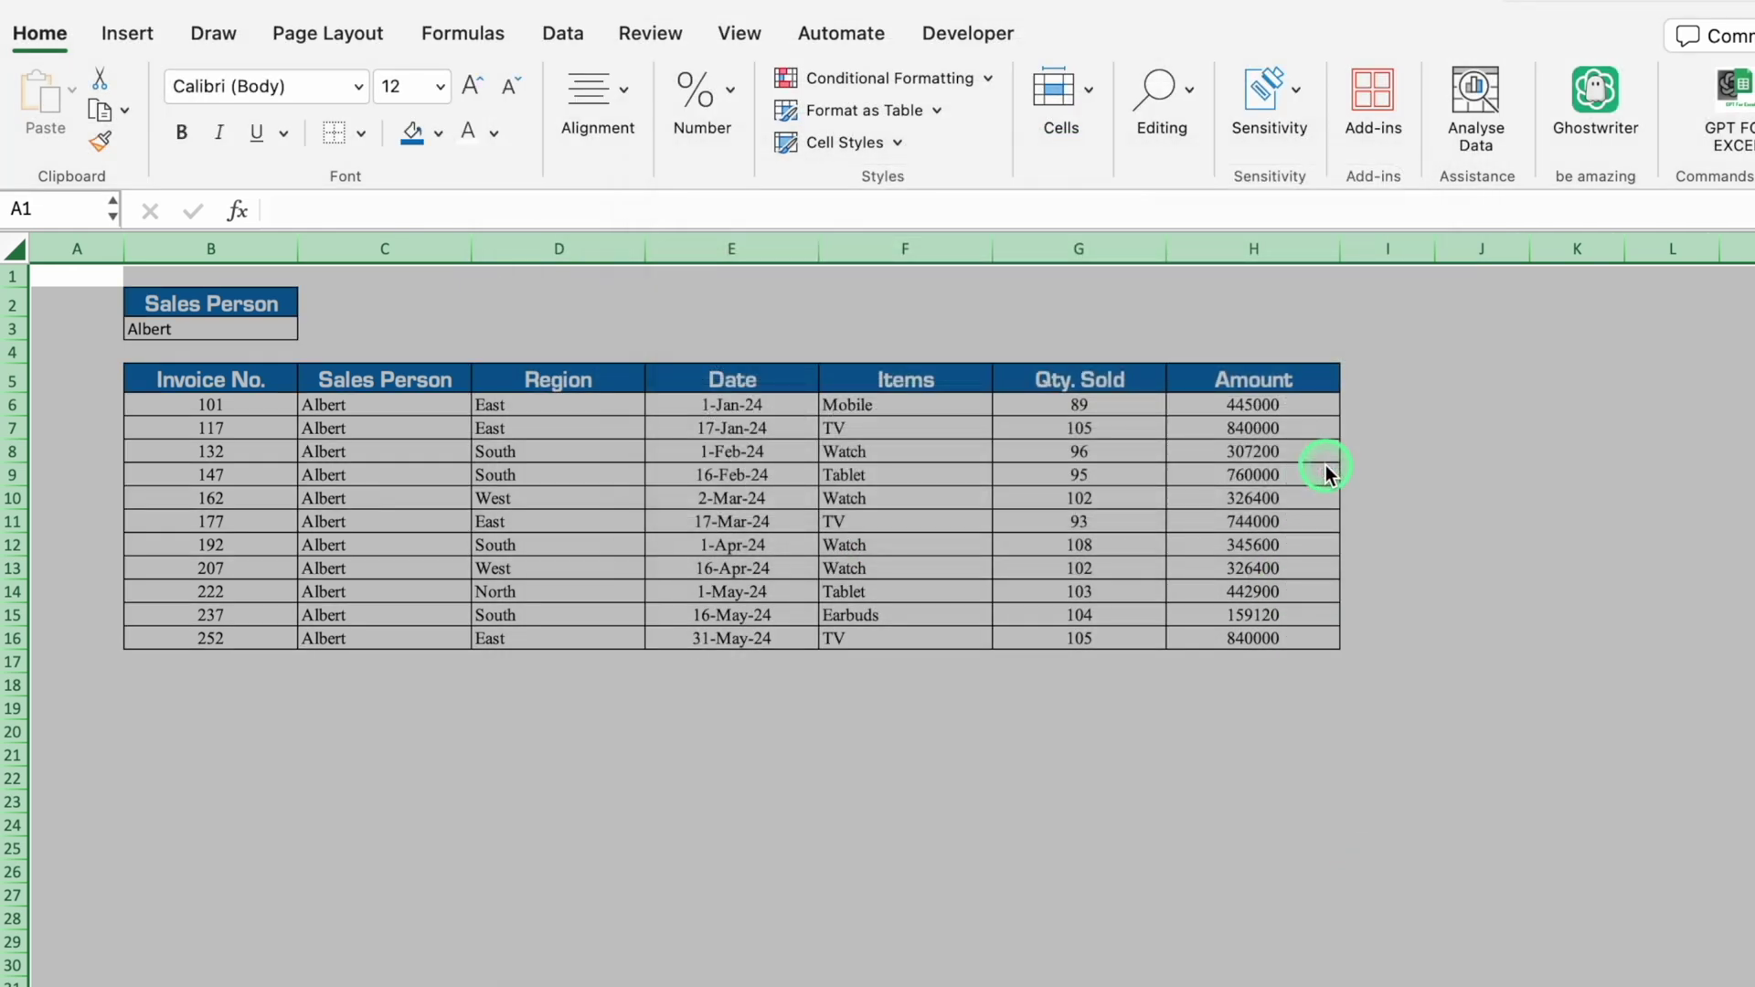
click(230, 329)
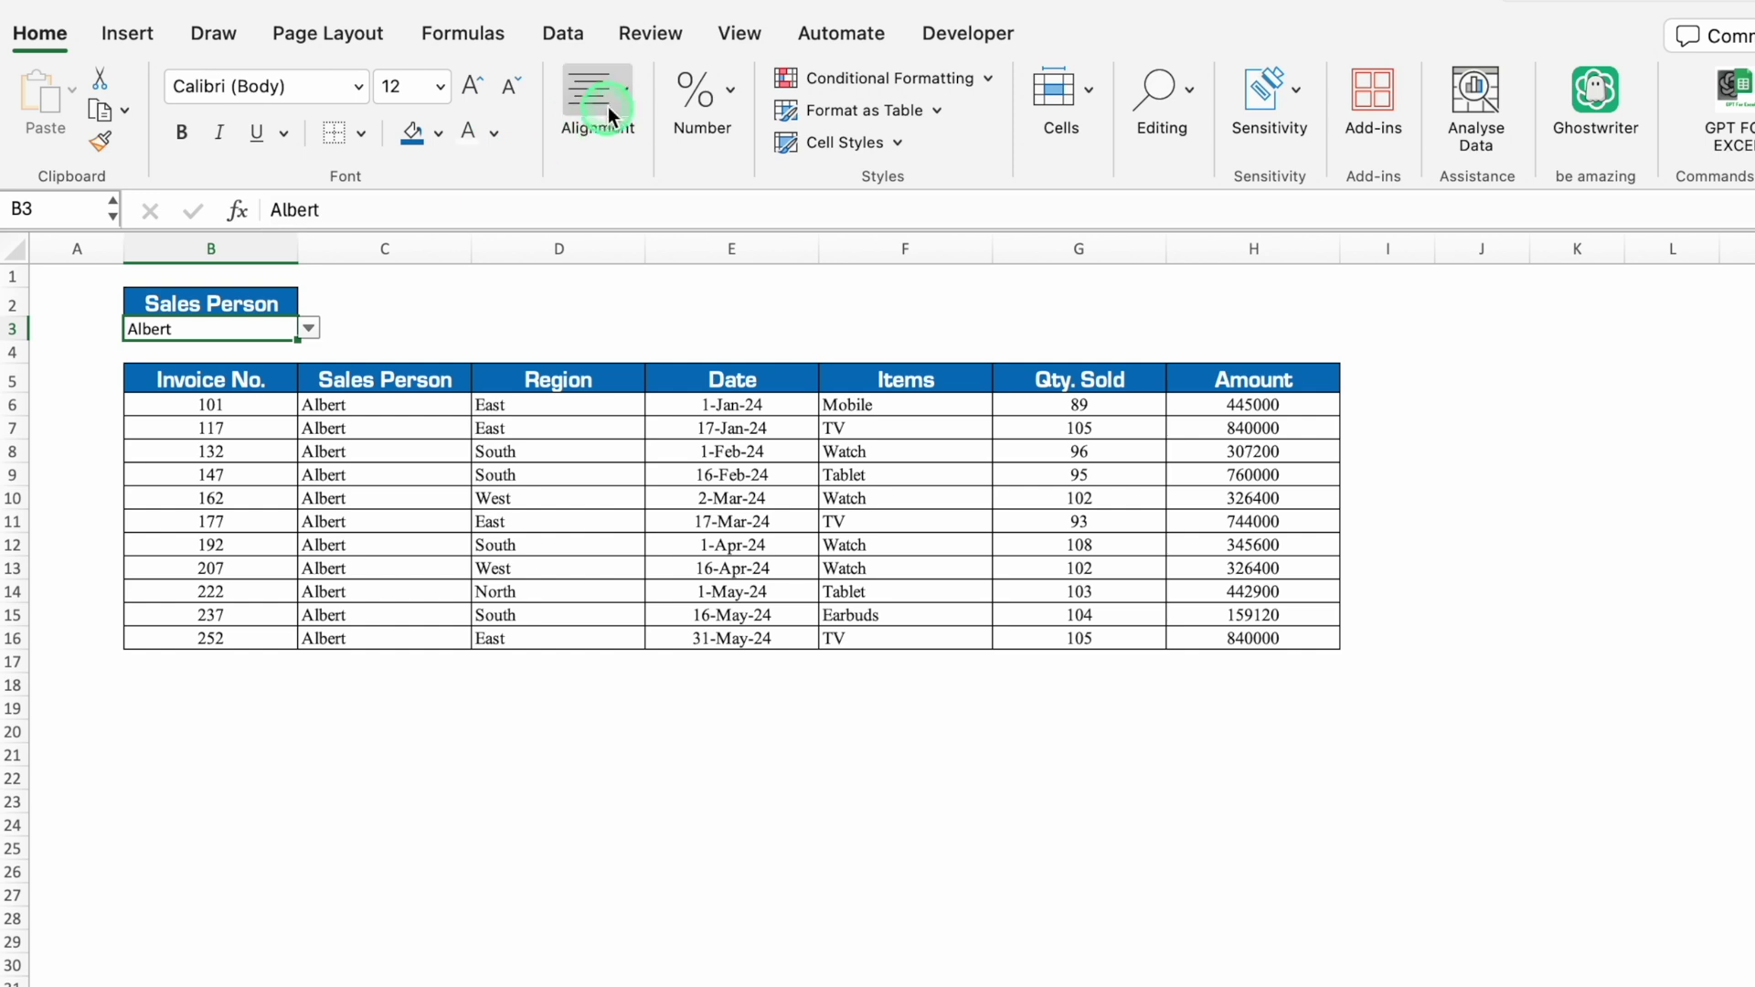
Step: Centre-align Albert in cell B3
click(627, 88)
click(448, 224)
click(210, 304)
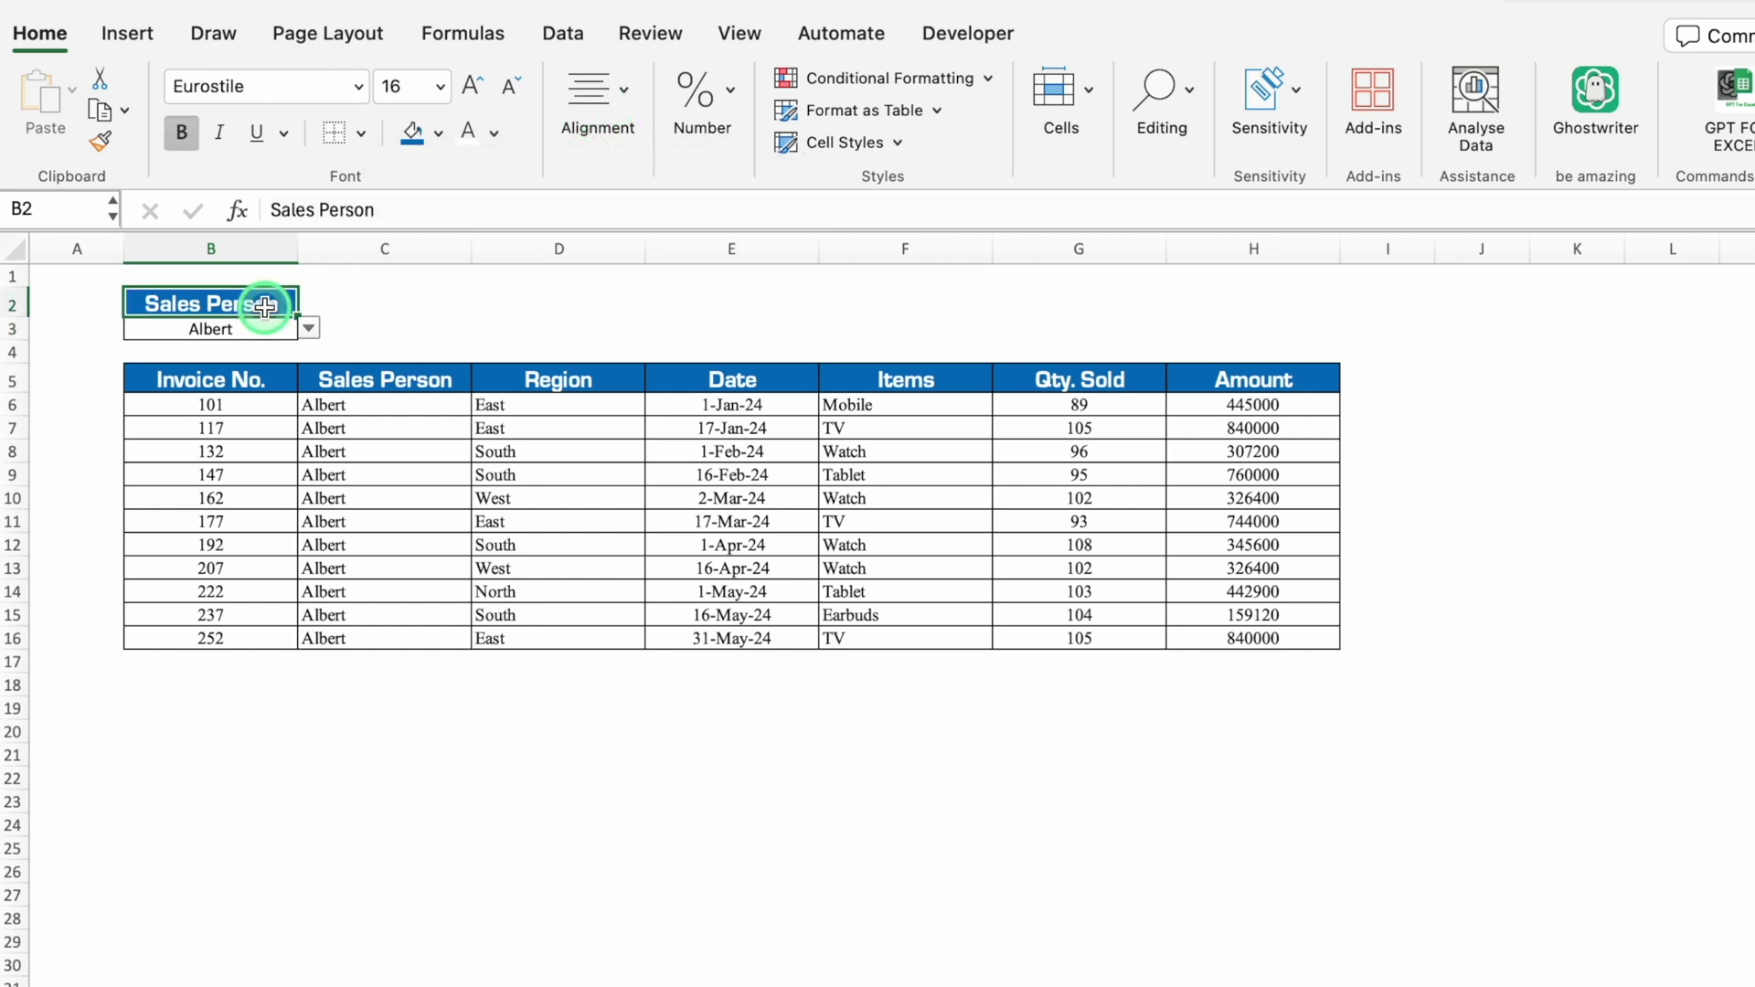
Step: Stop recording the Refresh macro from the Developer tab
click(955, 34)
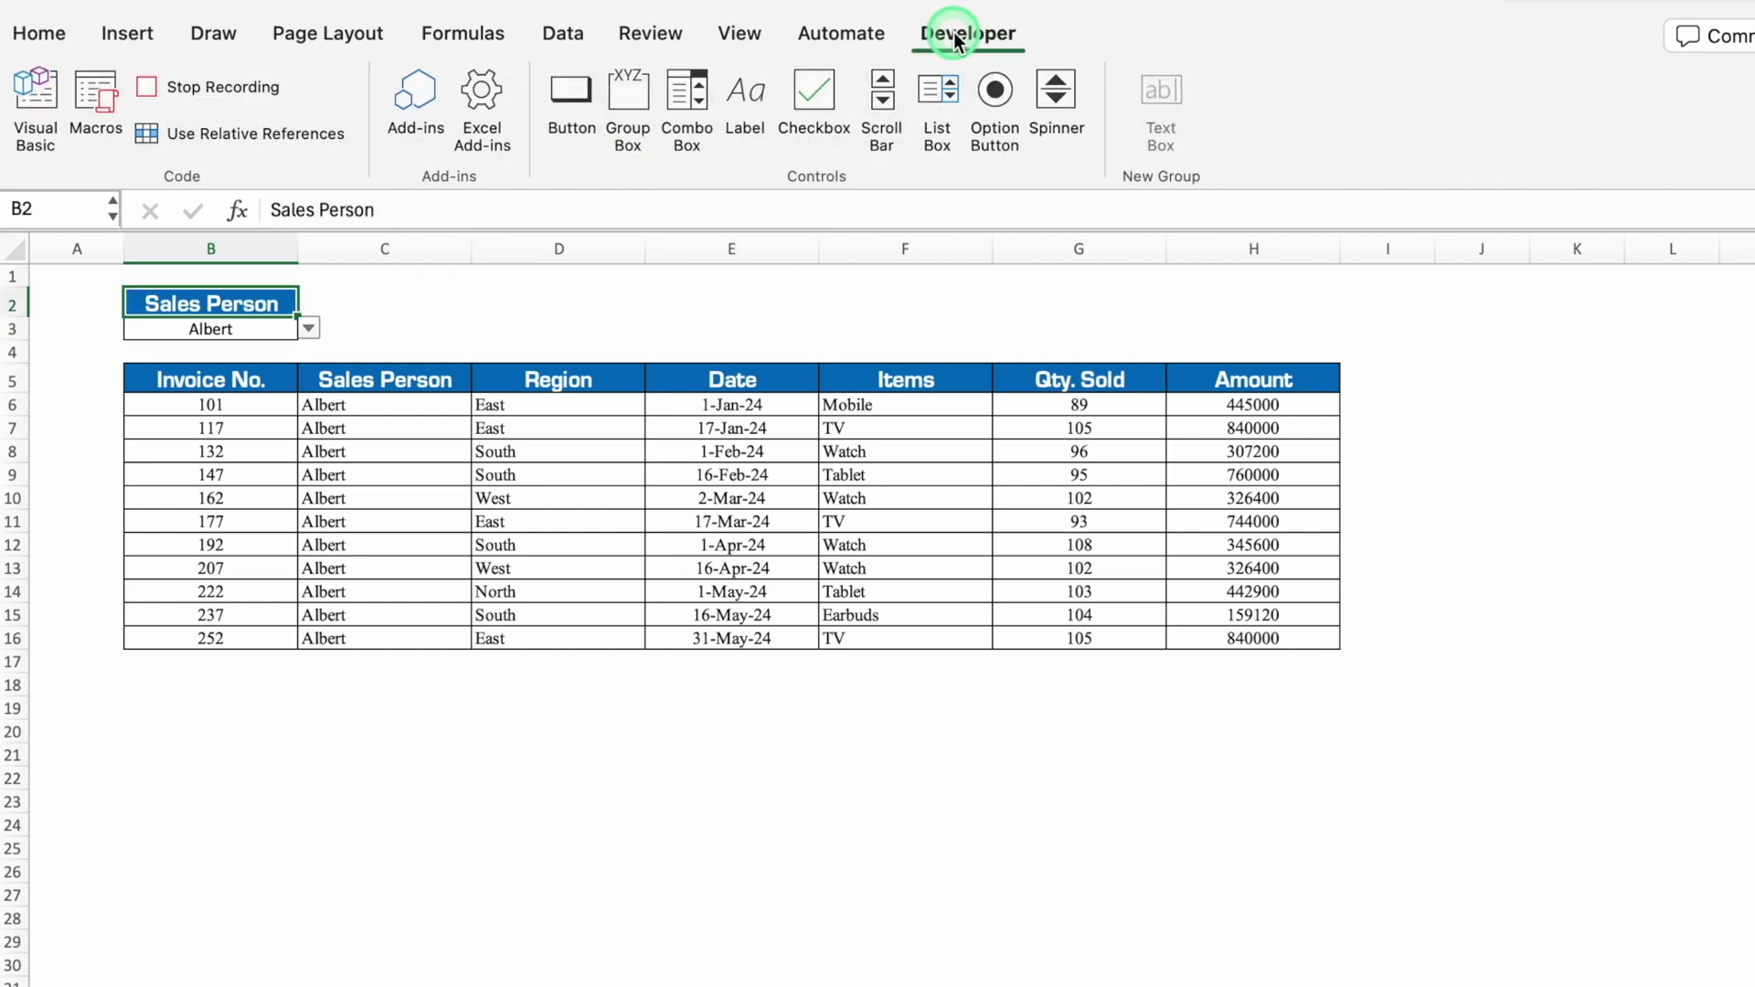
click(204, 91)
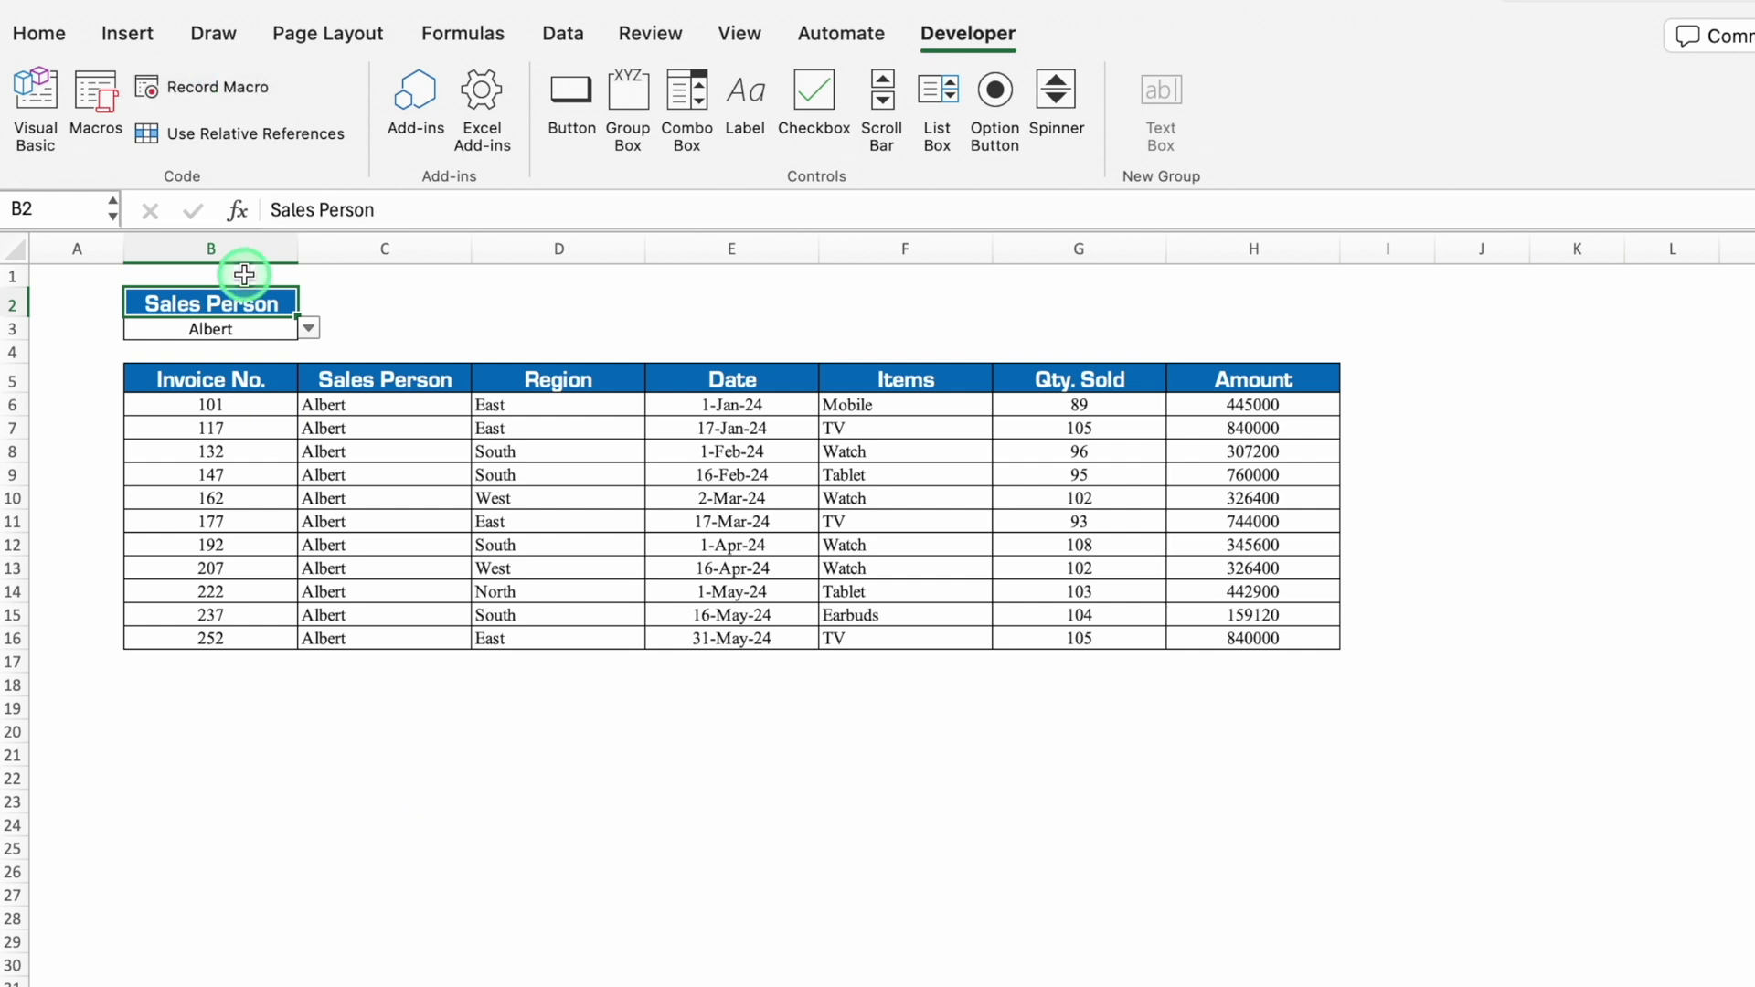
click(133, 36)
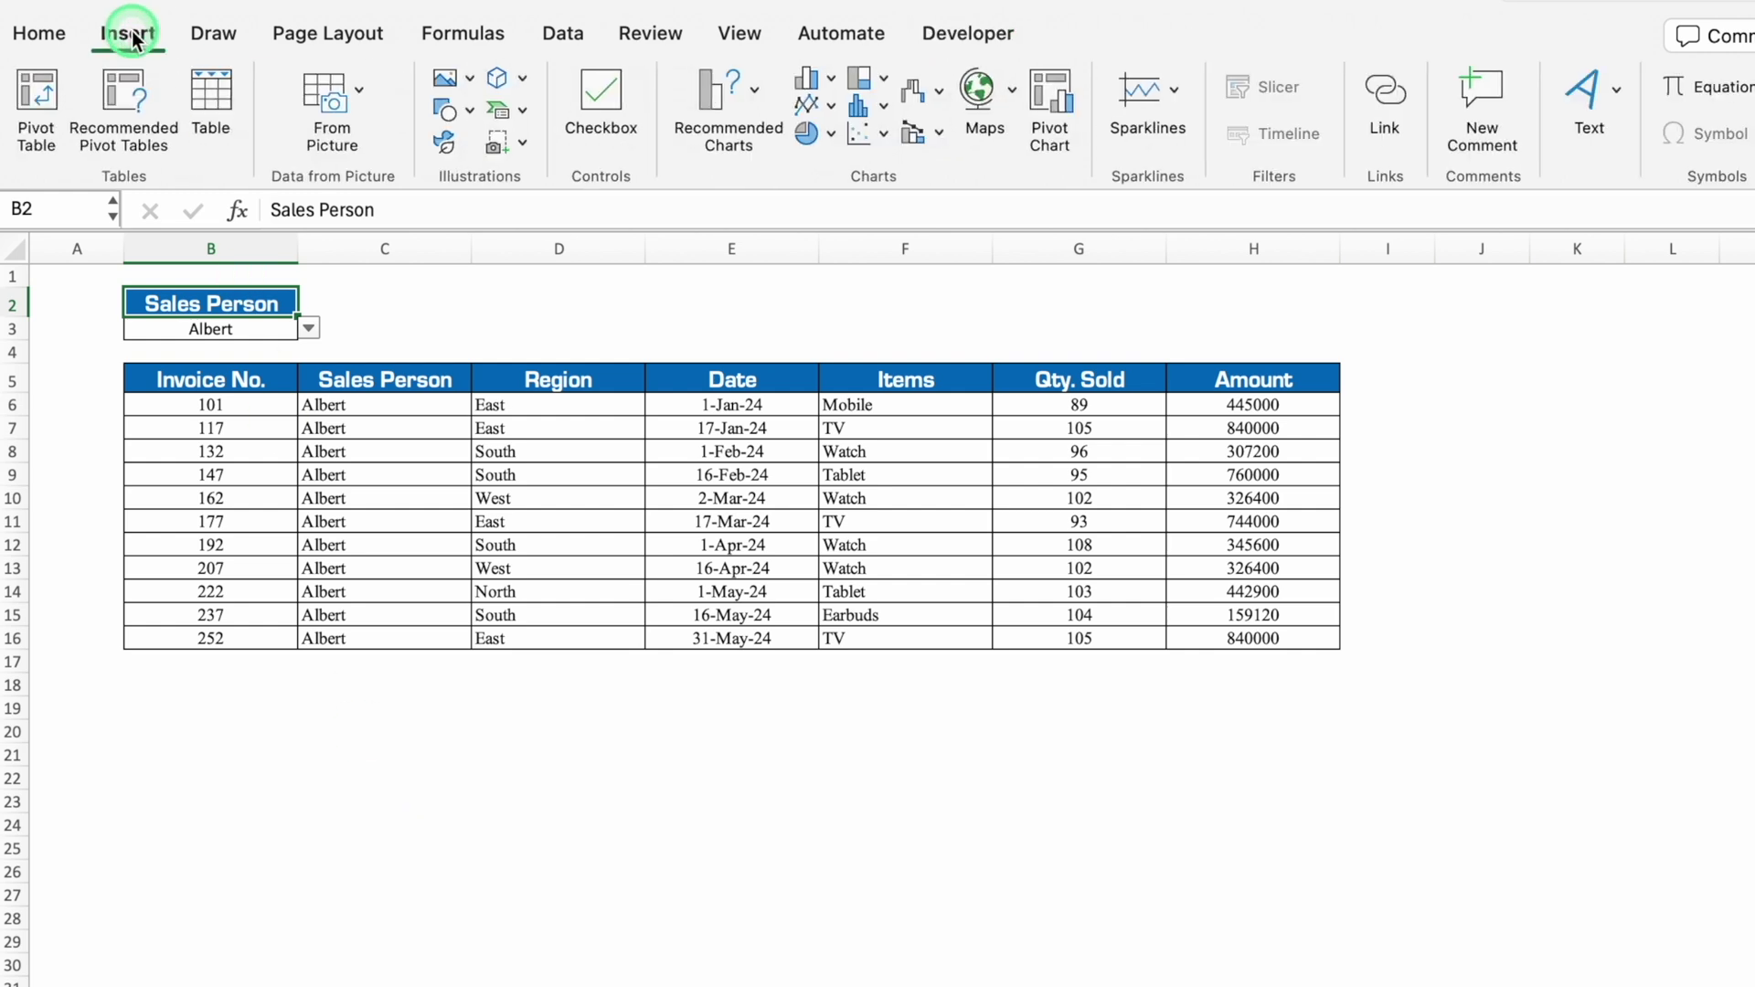
click(469, 108)
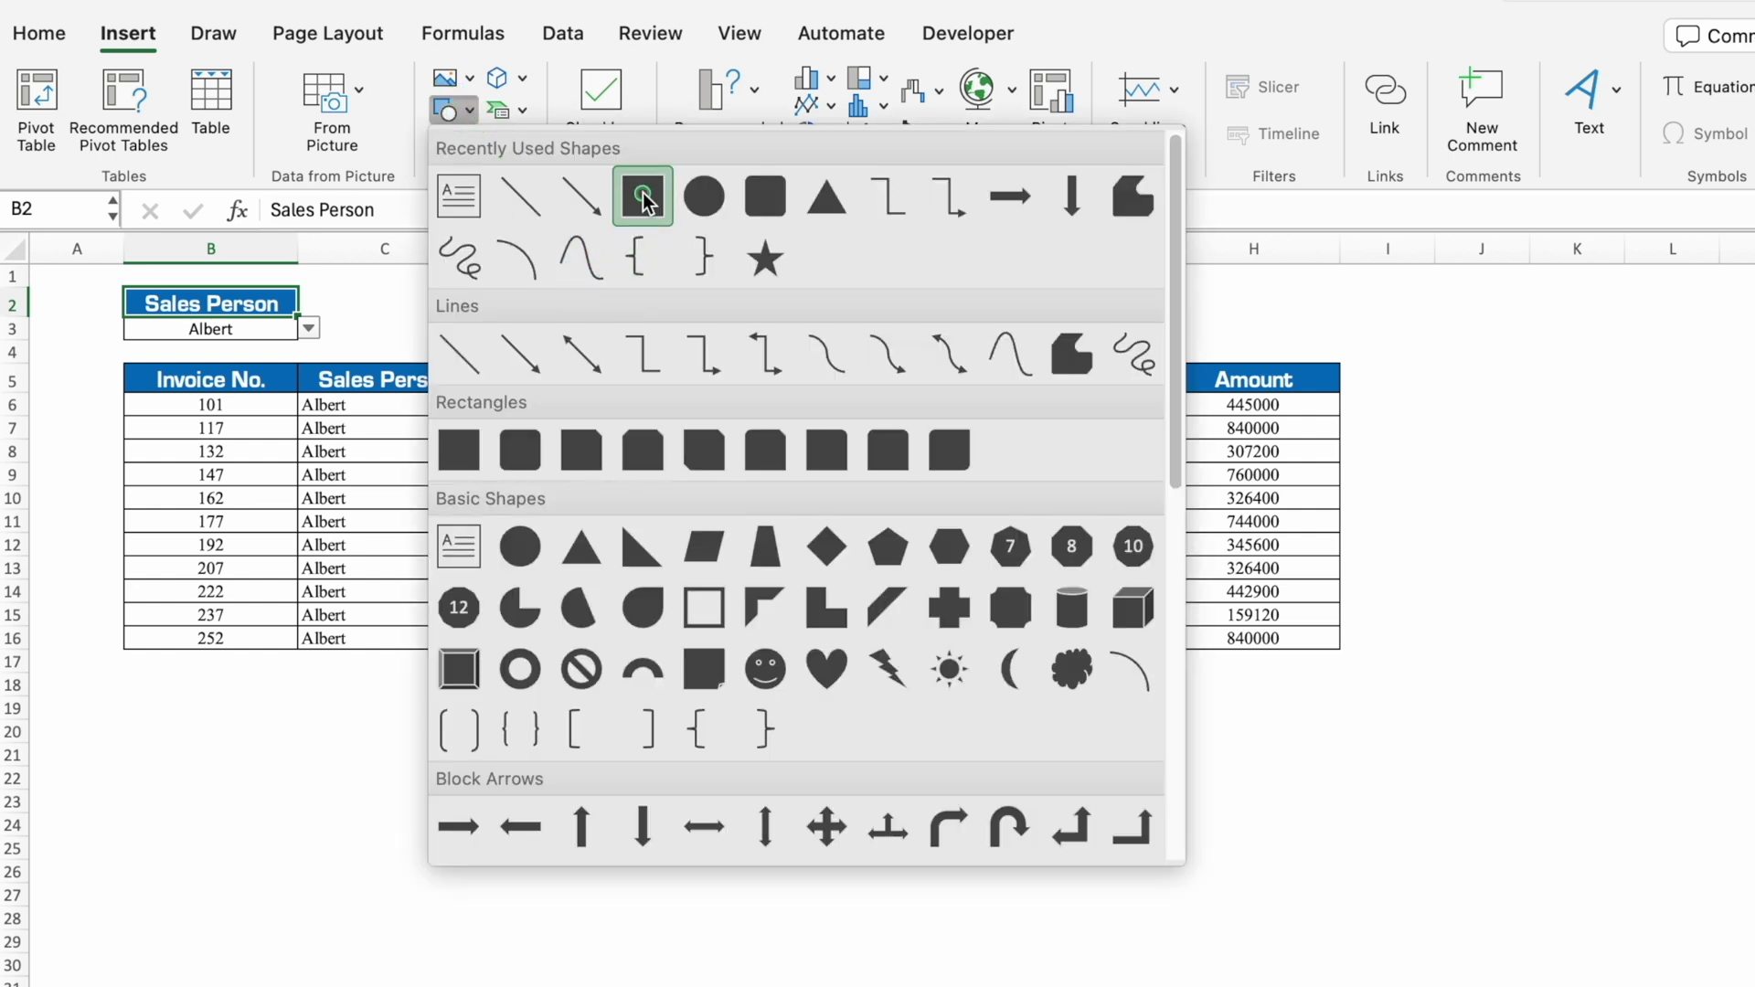
Step: Draw a wide, short rectangle across columns C to E above the table
click(643, 196)
click(422, 307)
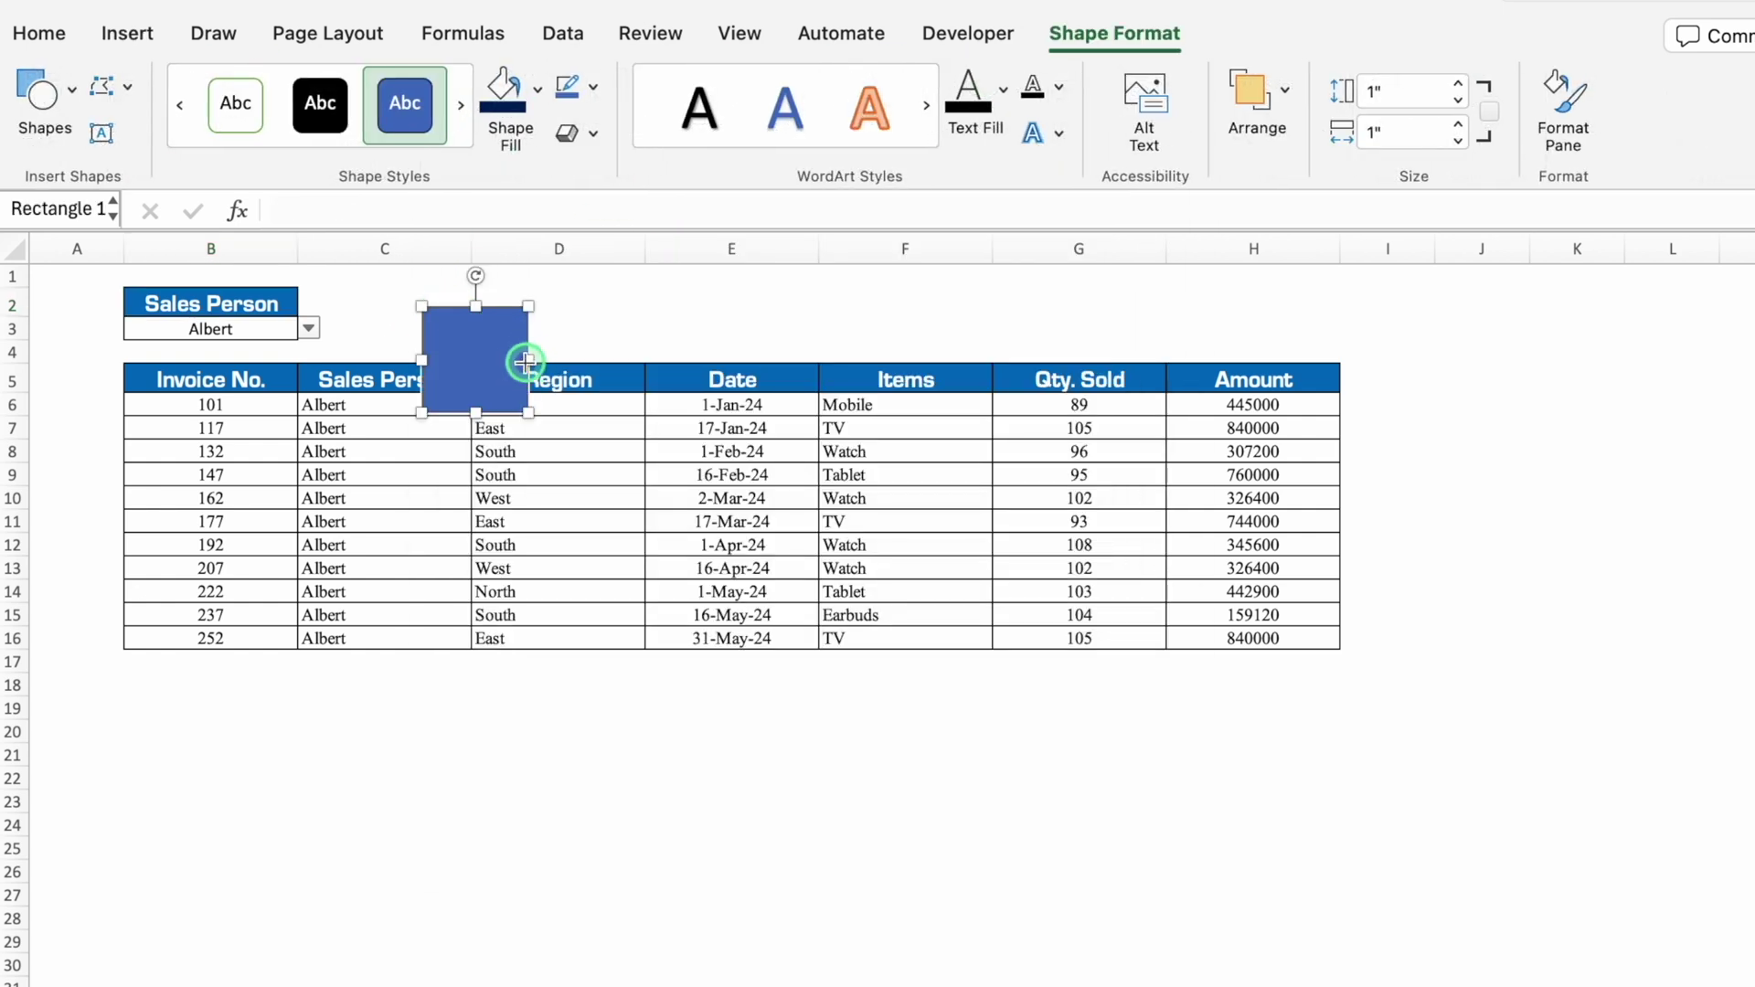
drag(528, 360, 785, 361)
mouse_move(662, 373)
mouse_down()
mouse_move(667, 345)
mouse_move(593, 350)
mouse_up()
drag(611, 320, 560, 325)
Step: Label the rectangle REFRESH, centred horizontally and vertically
click(561, 324)
text(REF)
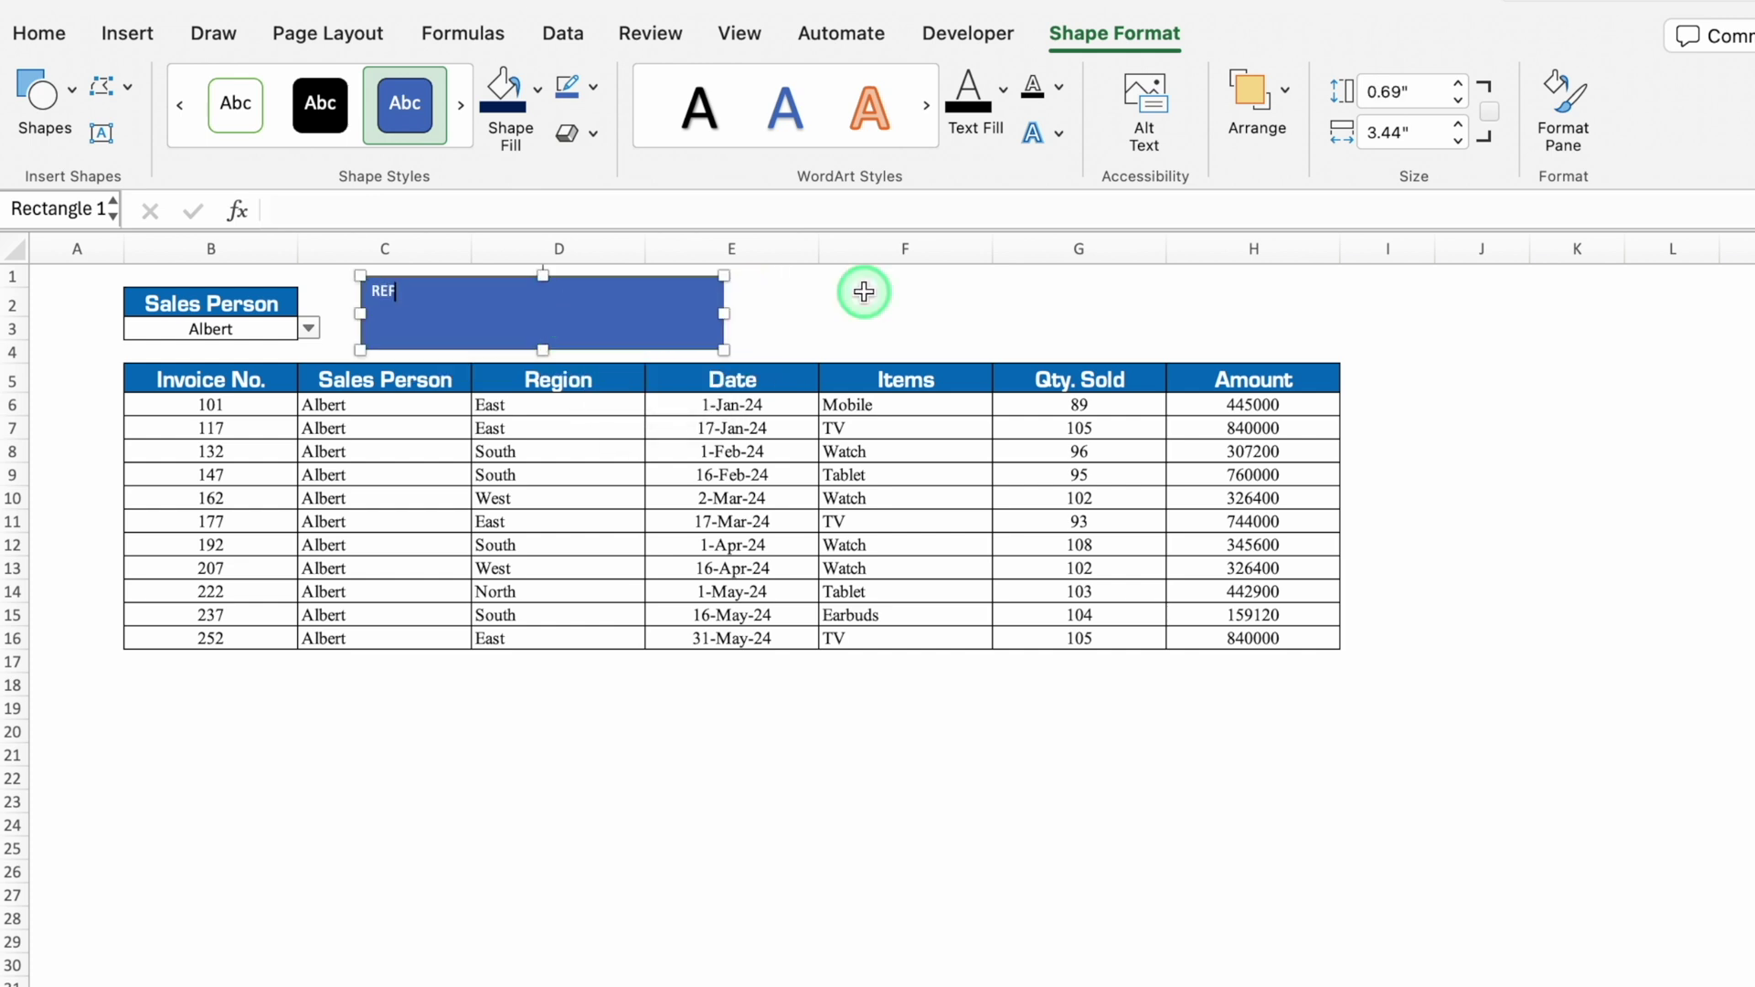
text(RESH)
click(39, 33)
click(626, 91)
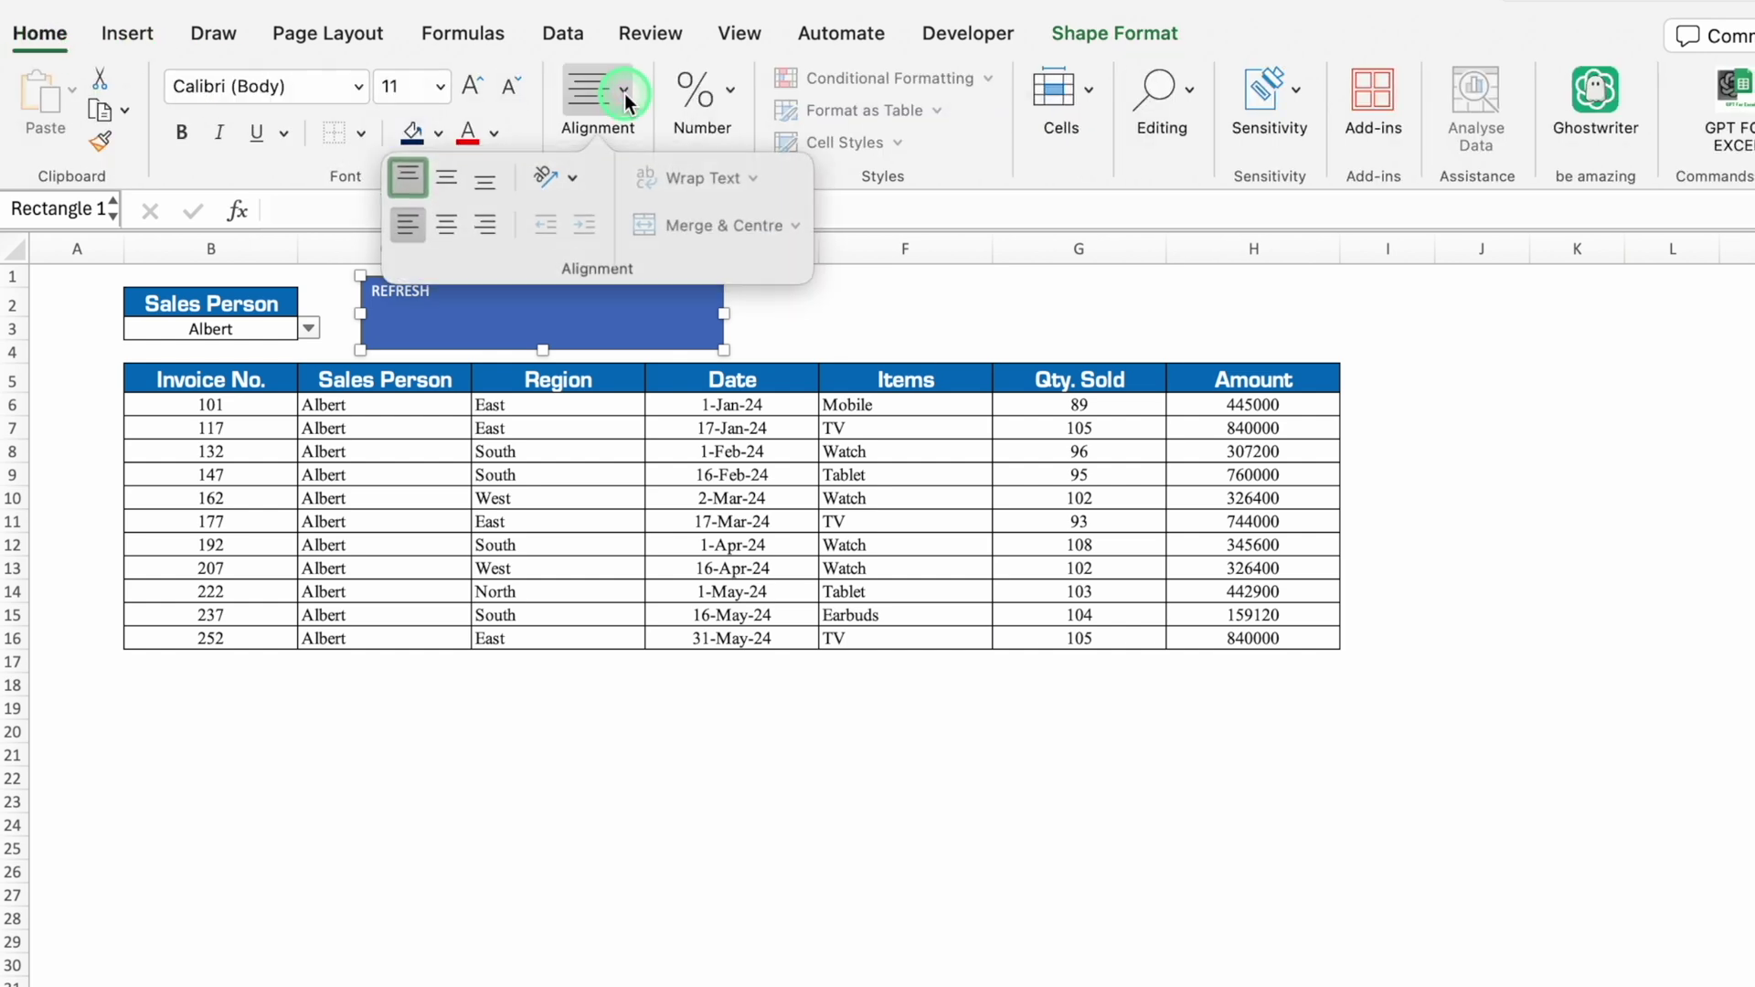
click(448, 223)
click(450, 179)
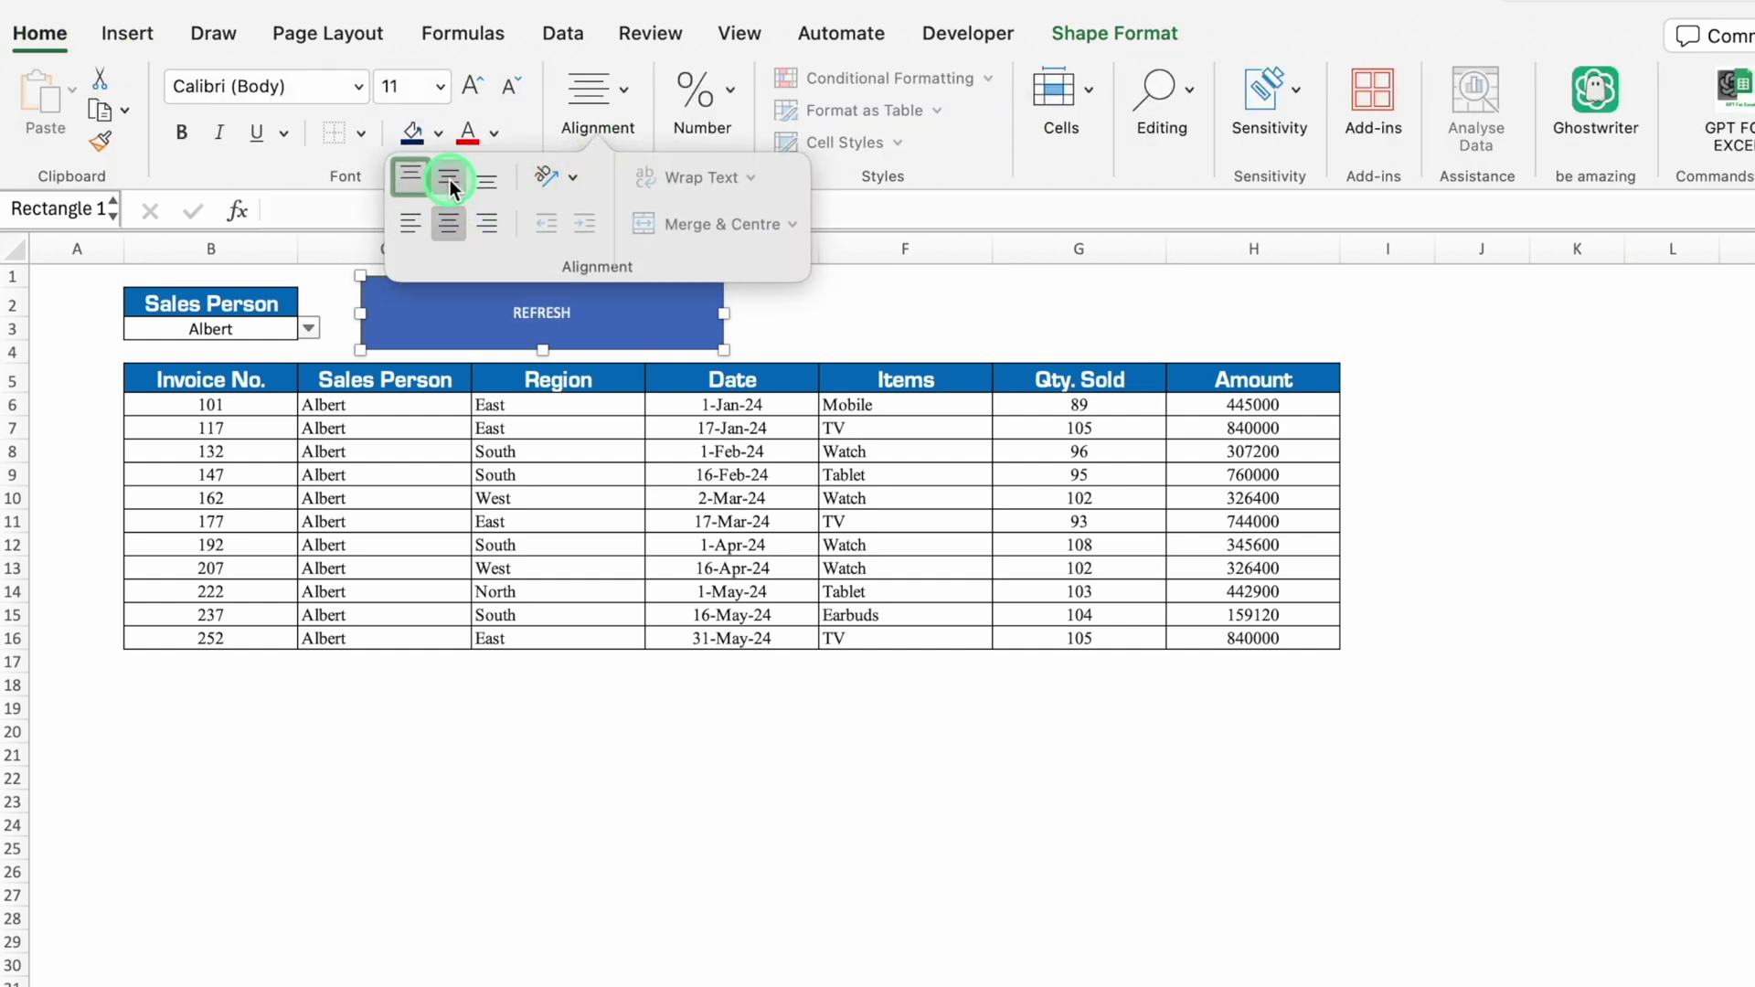
Step: Set the REFRESH text to bold Eurostile and enlarge its font size
click(359, 89)
click(359, 88)
click(454, 348)
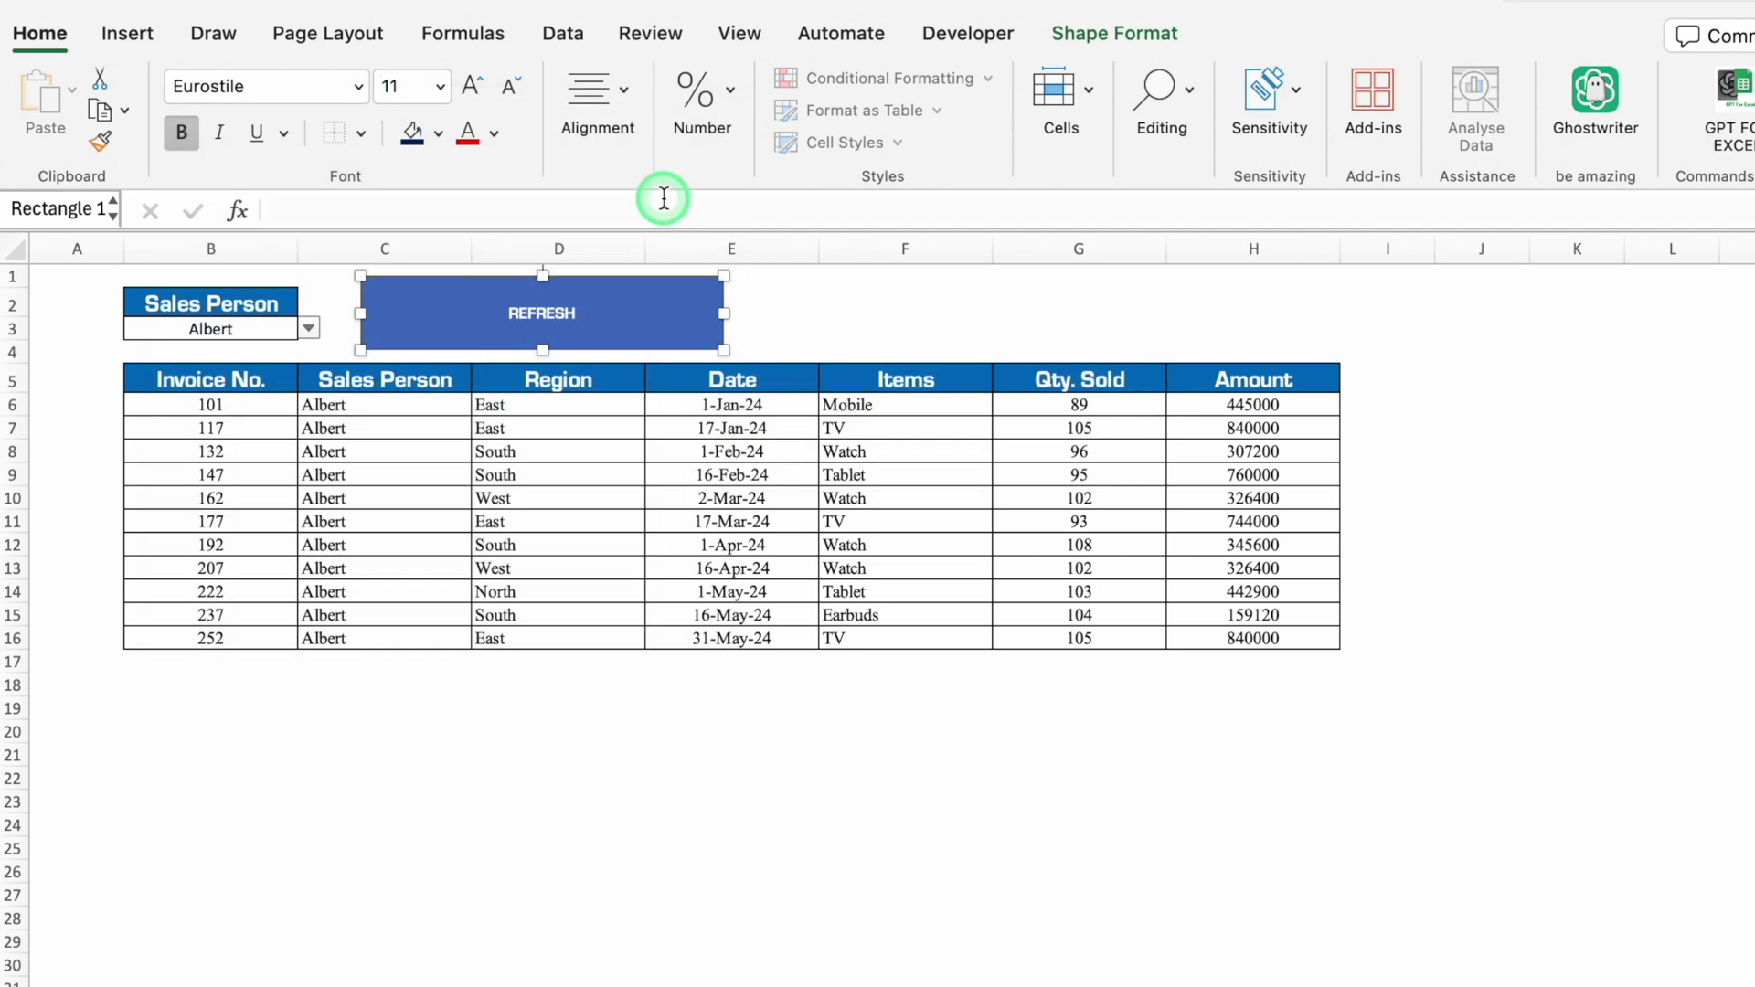
click(471, 87)
click(471, 87)
click(471, 87)
click(471, 87)
click(471, 87)
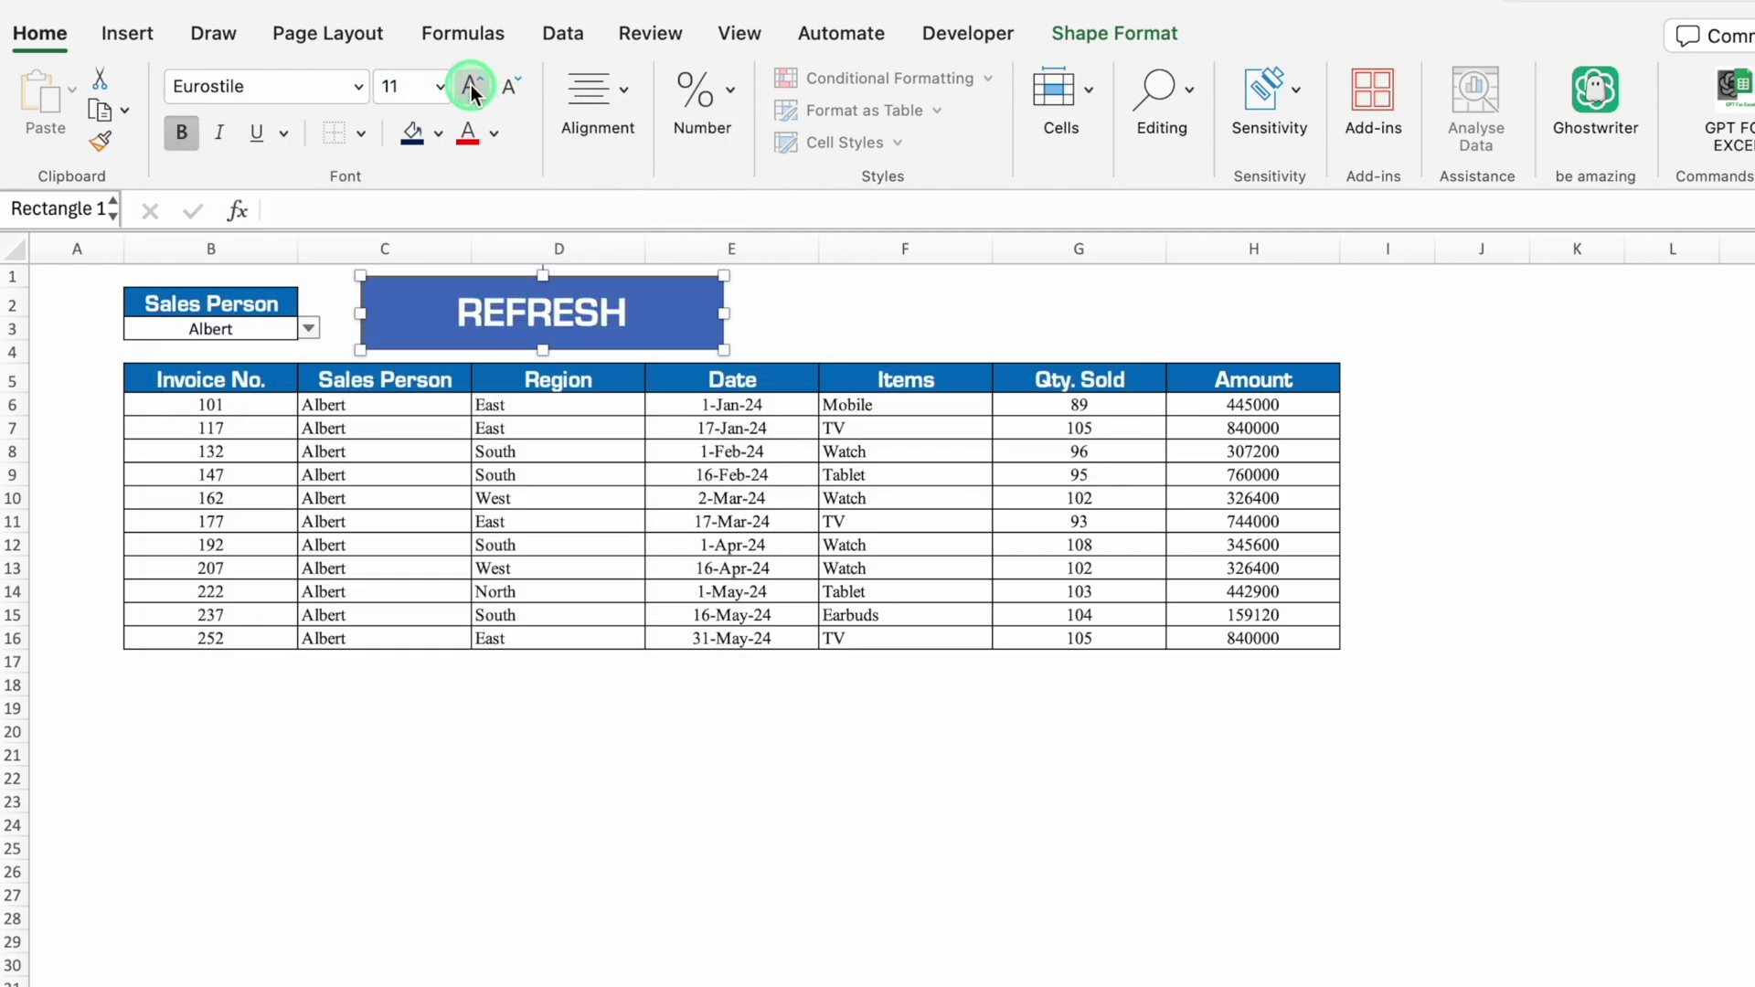
click(1577, 498)
click(678, 301)
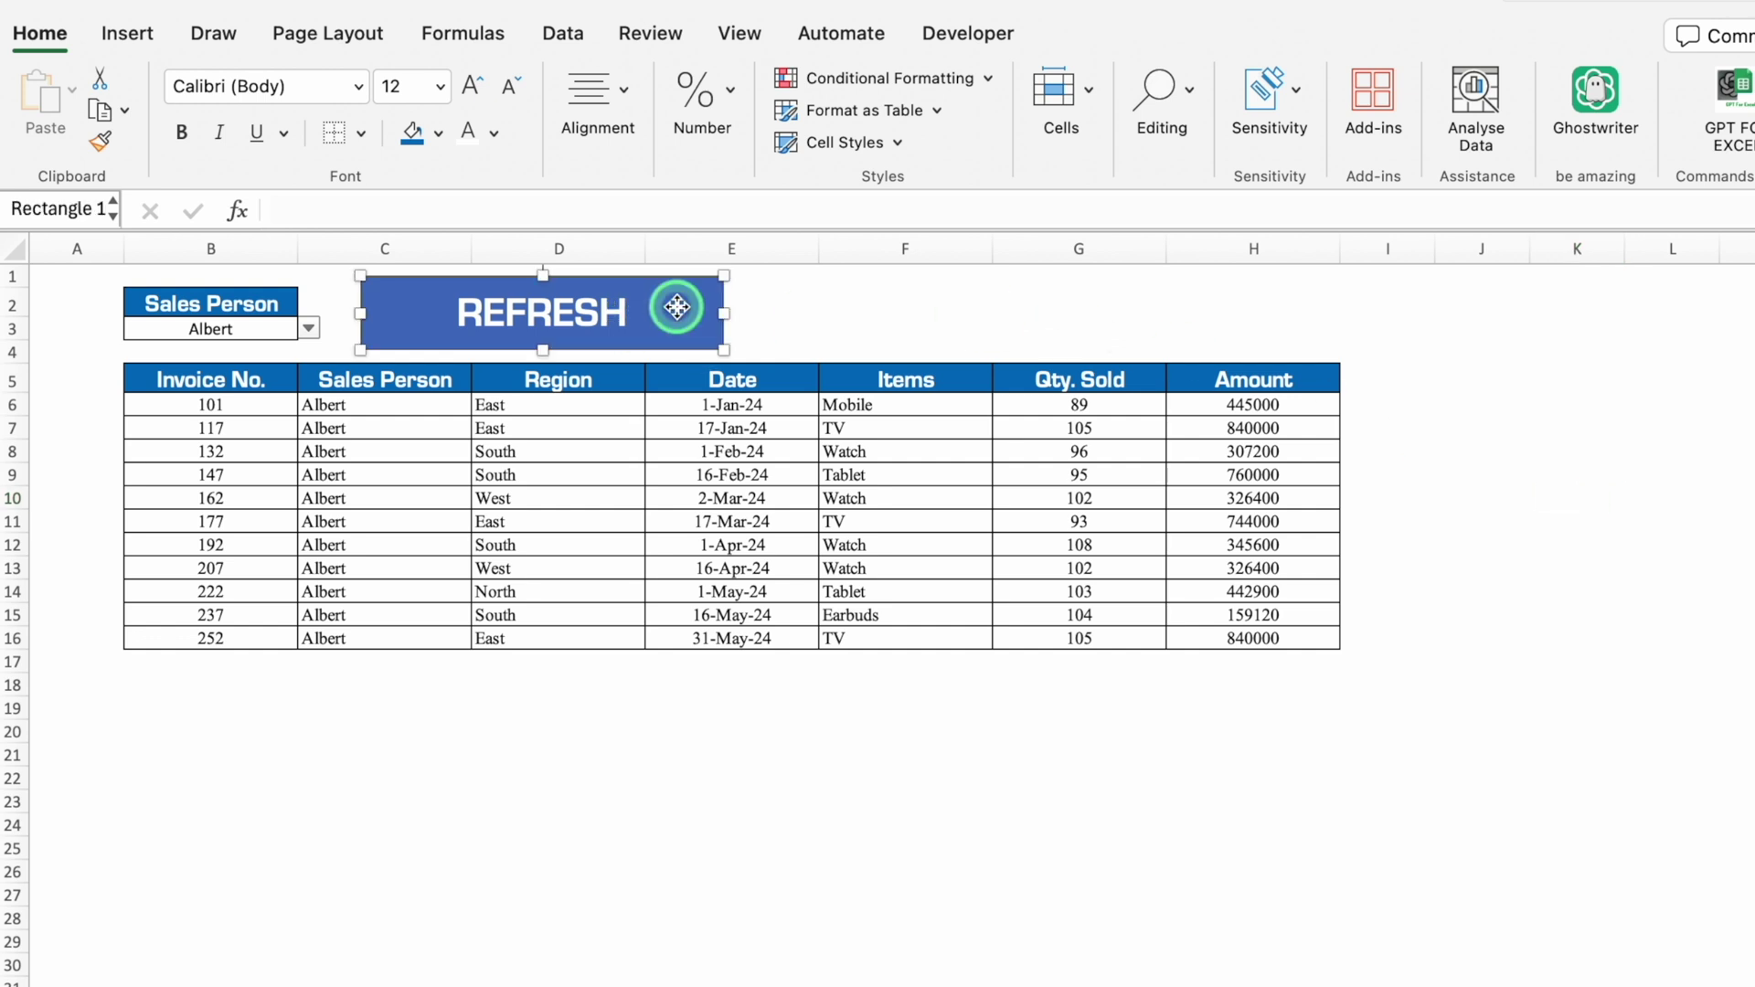
Step: Assign the Refresh macro to the REFRESH rectangle via Assign Macro
right_click(677, 306)
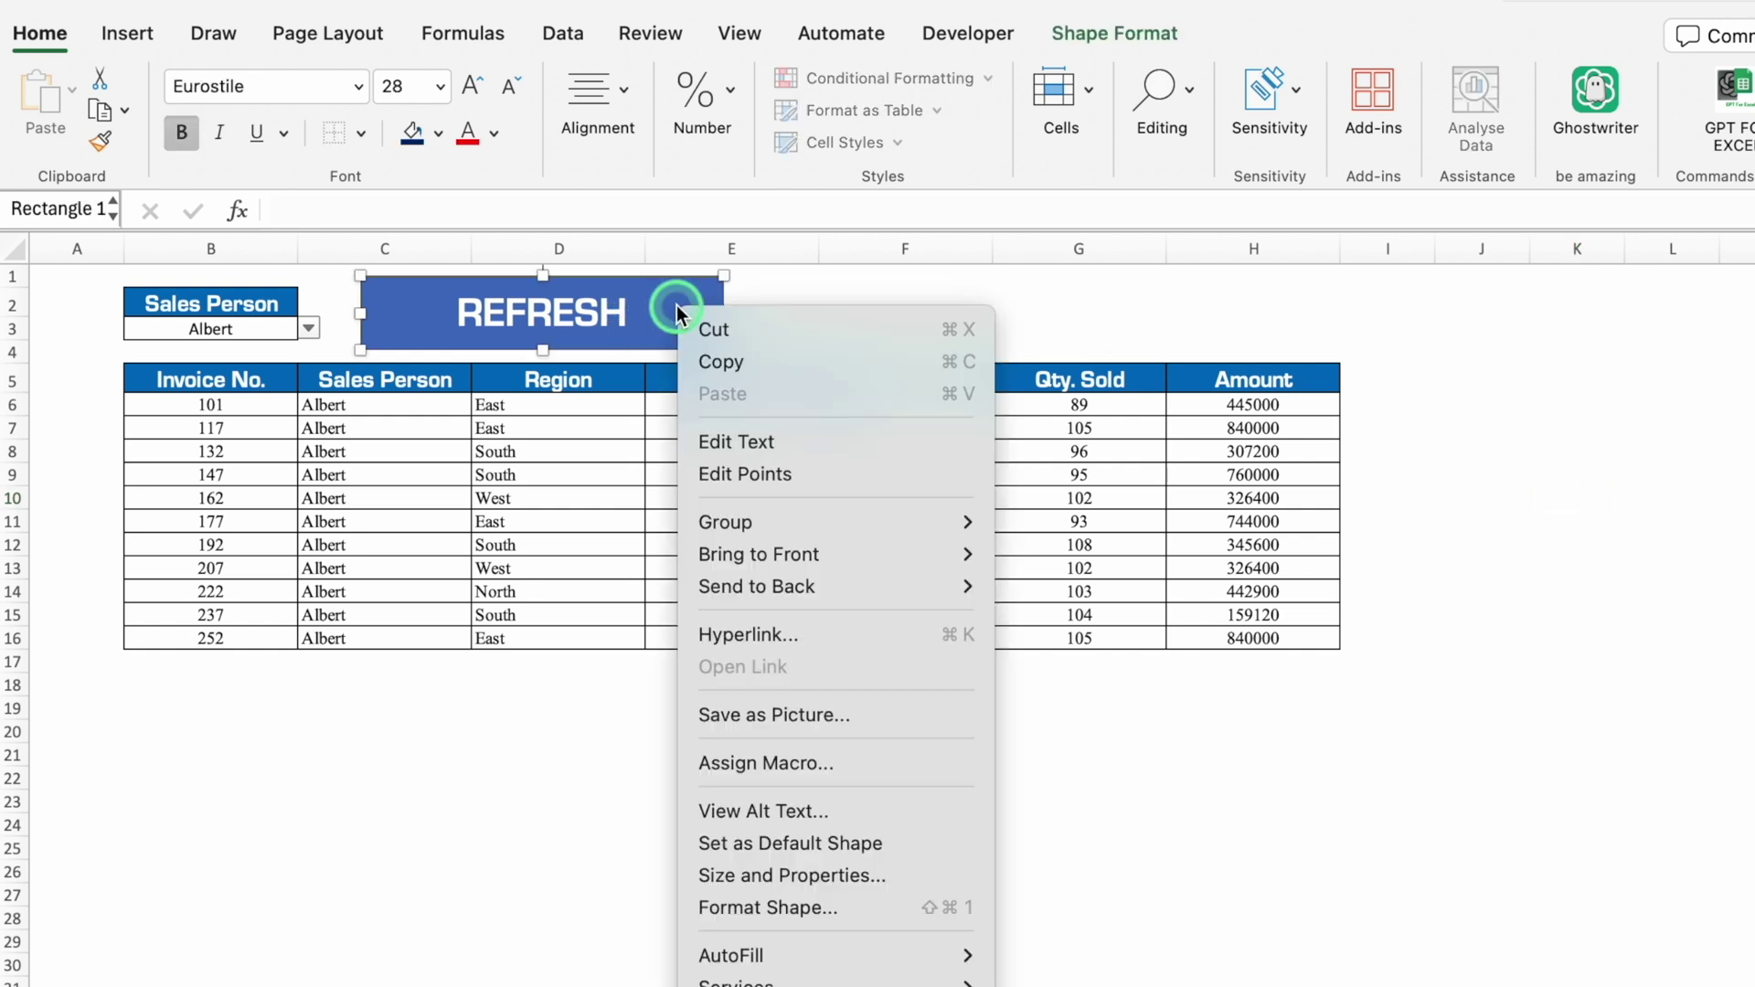
click(746, 763)
click(782, 291)
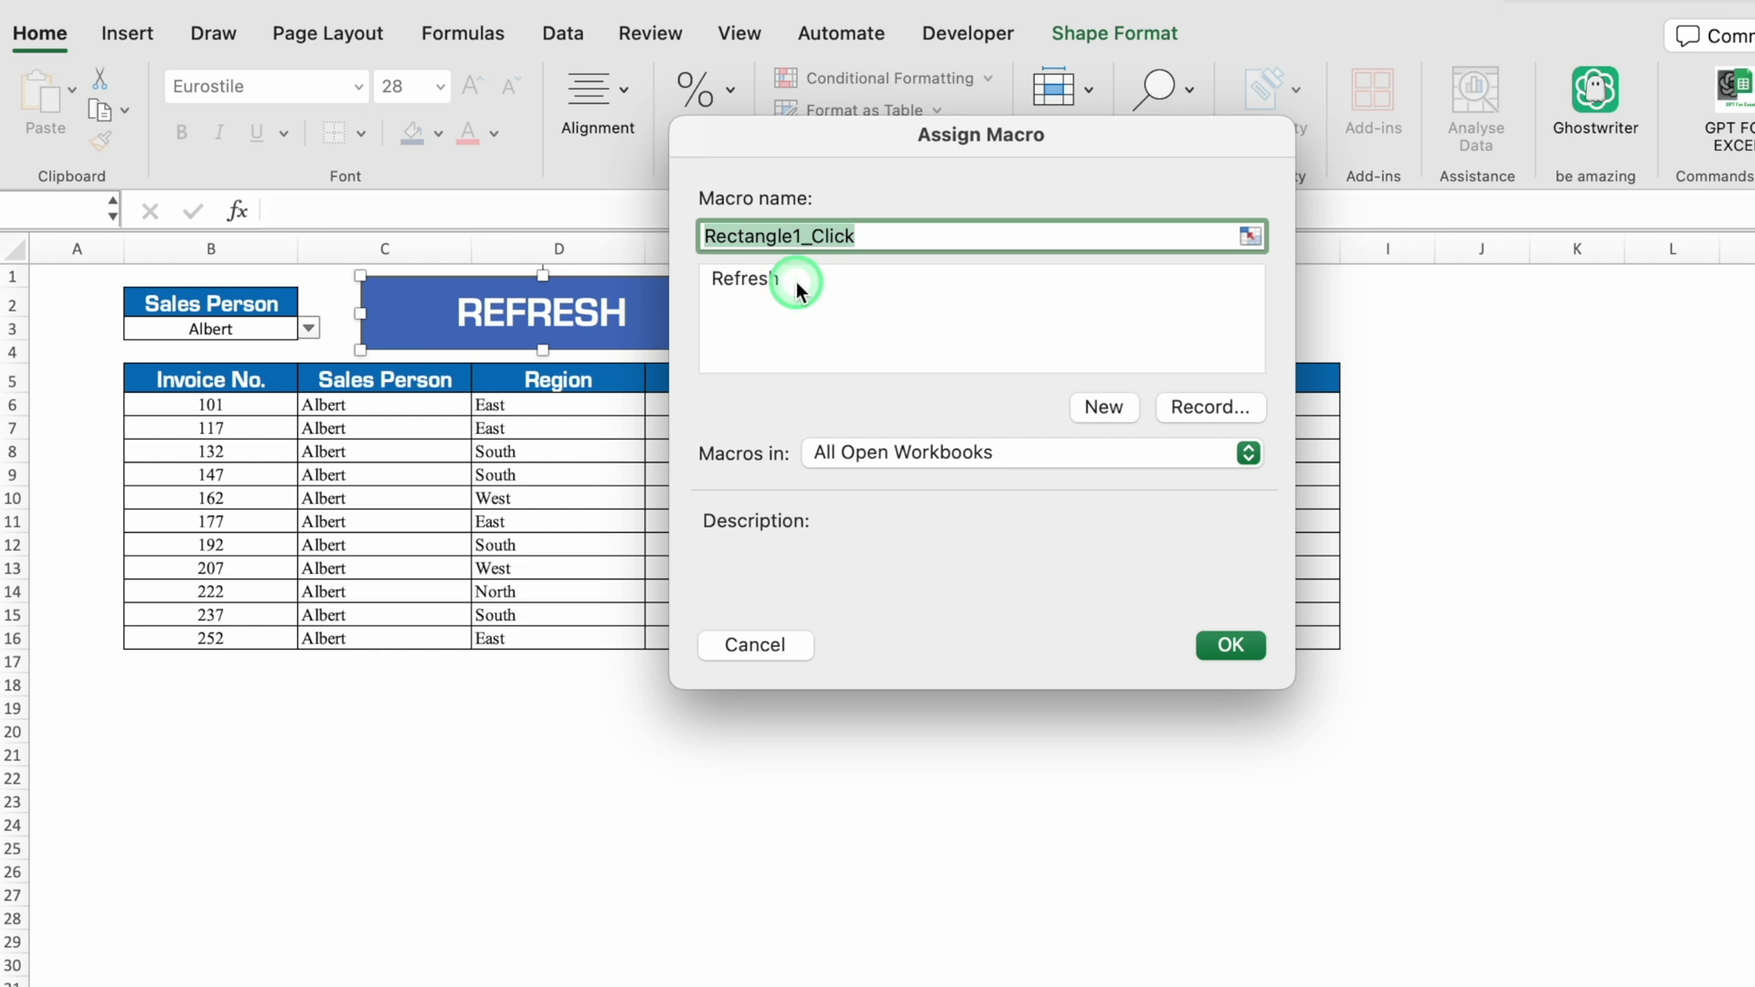
click(798, 282)
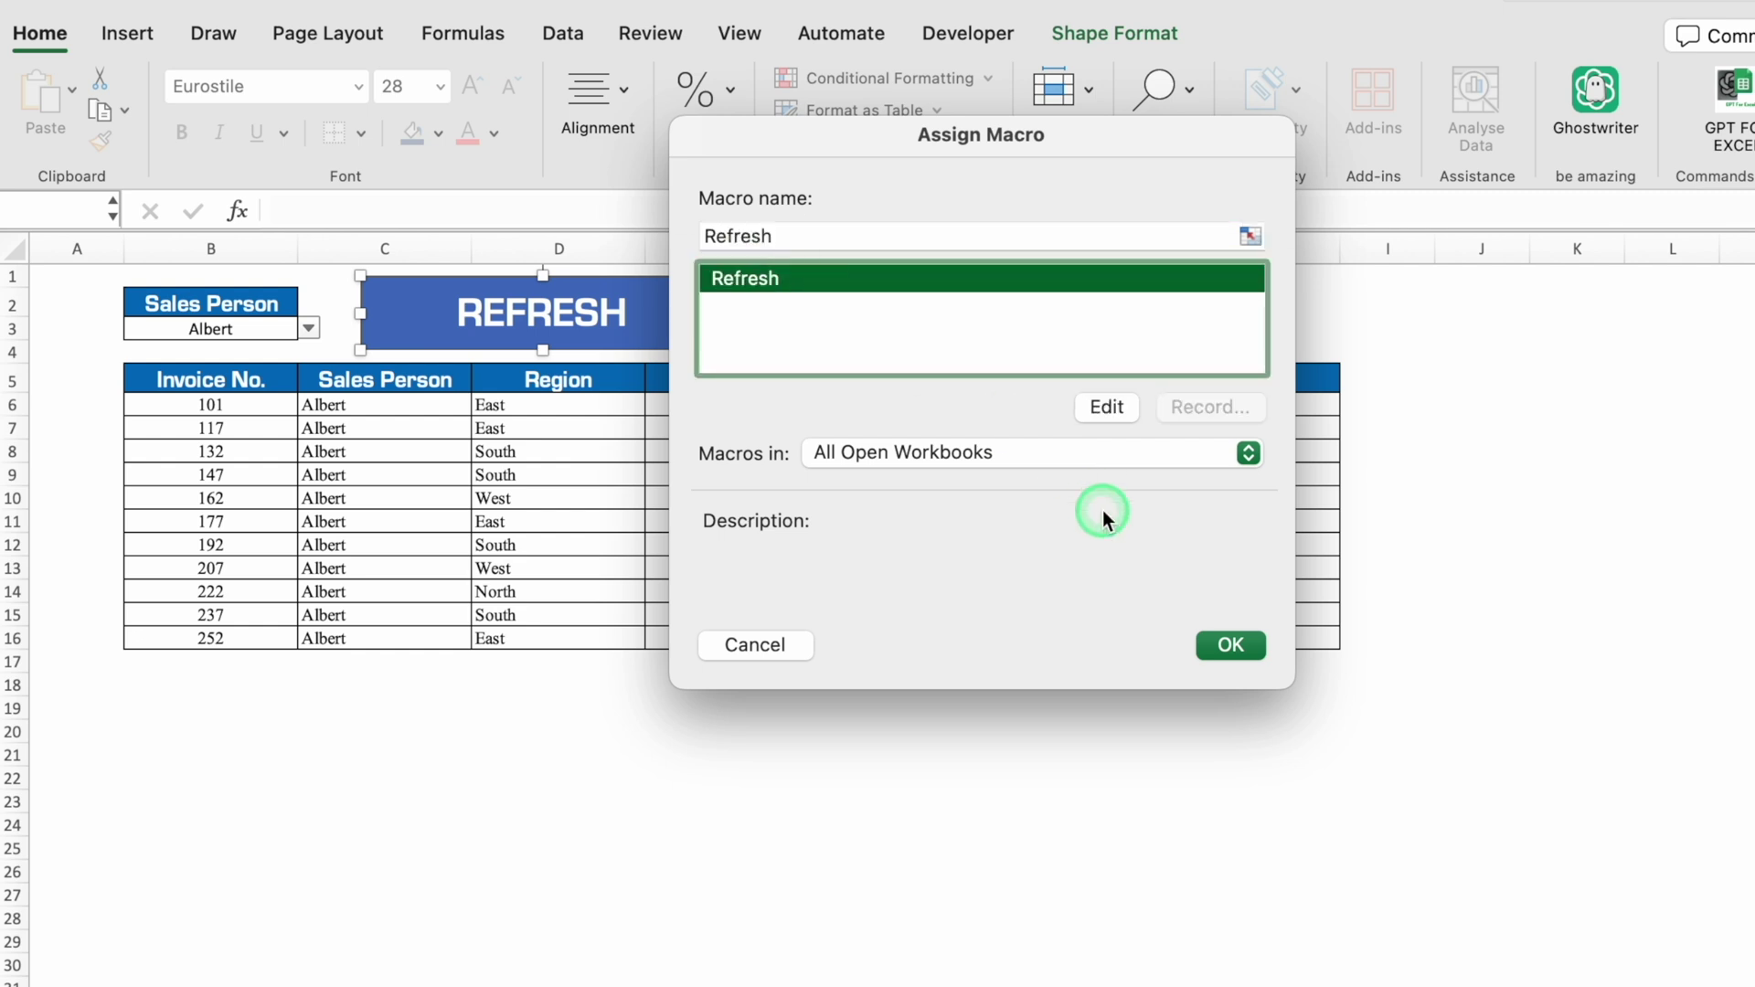
click(1230, 645)
click(1577, 474)
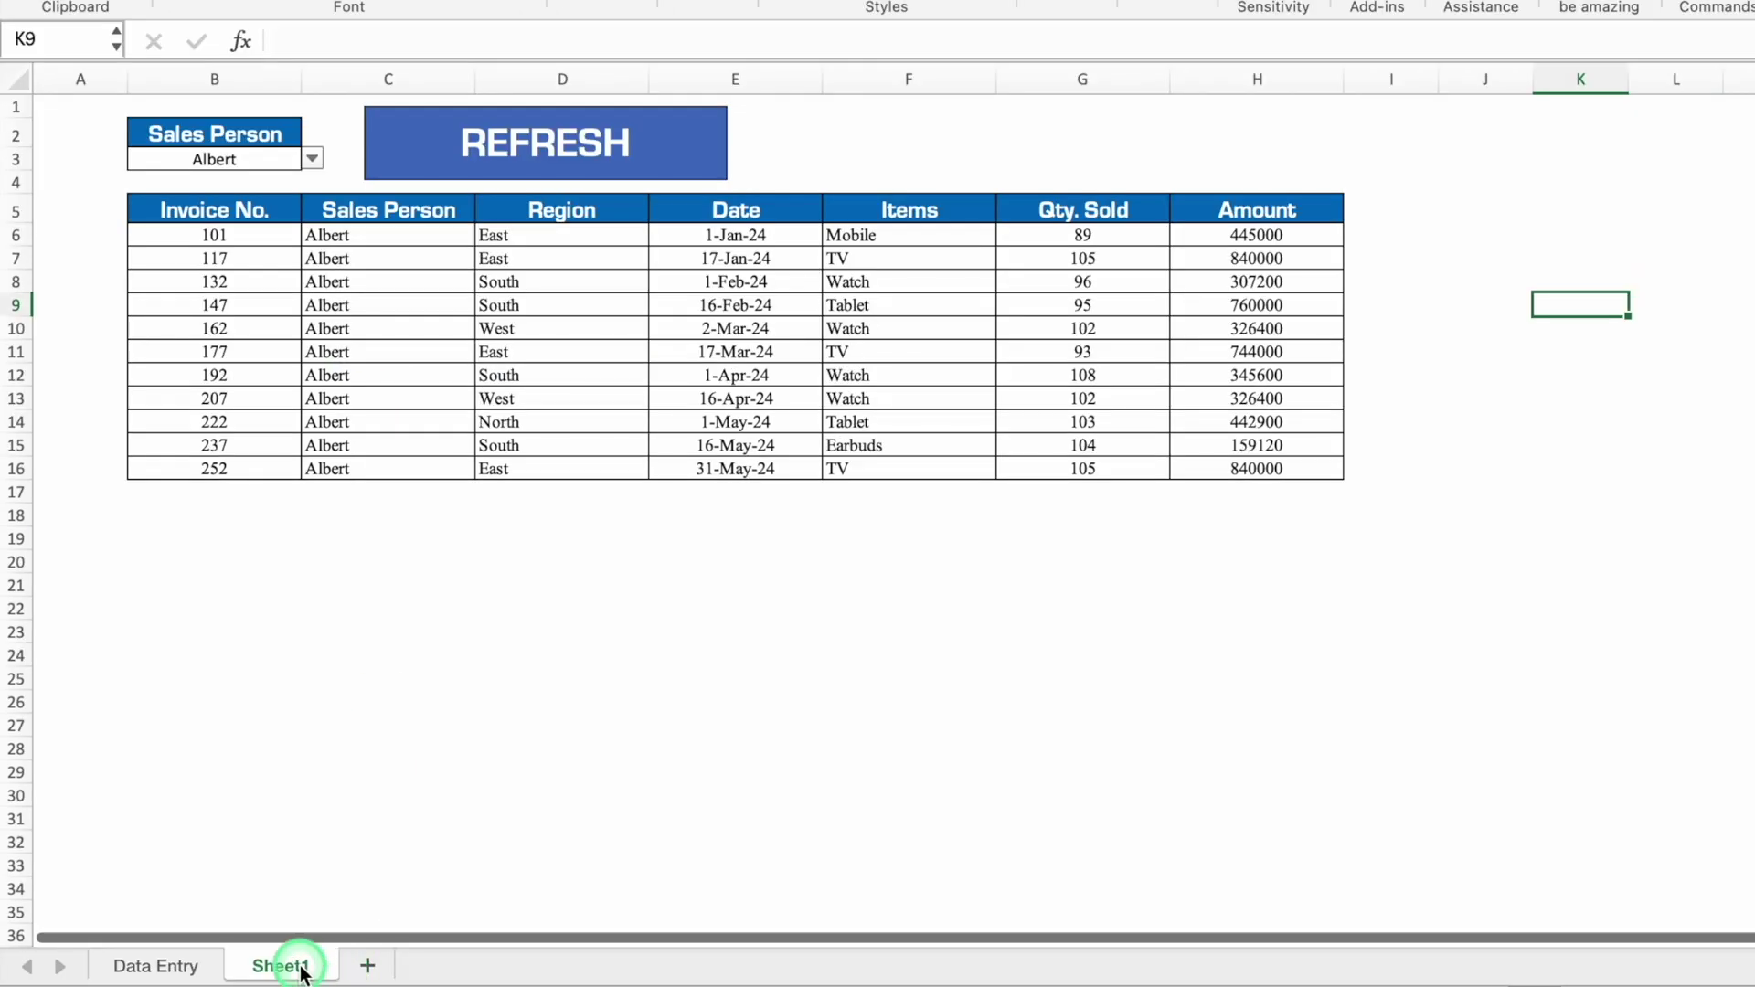
Step: Rename Sheet1 to 'Albert' and duplicate it as Albert (2)
double_click(299, 967)
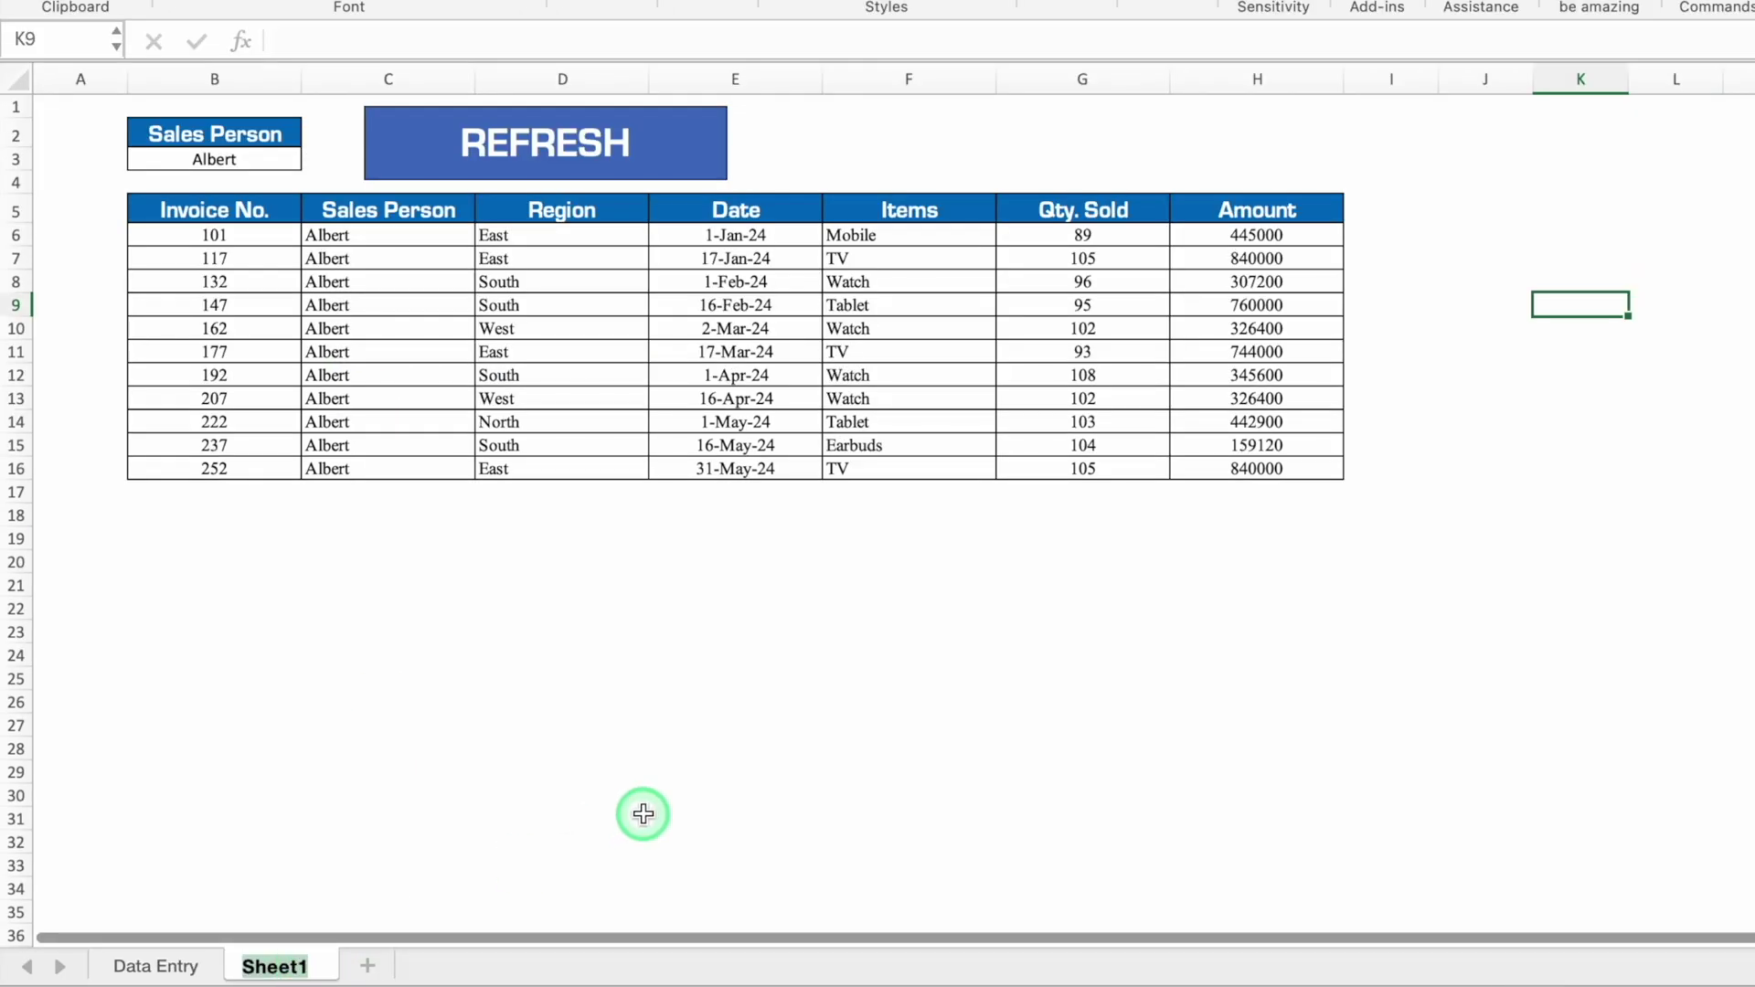
text(Albert)
click(631, 773)
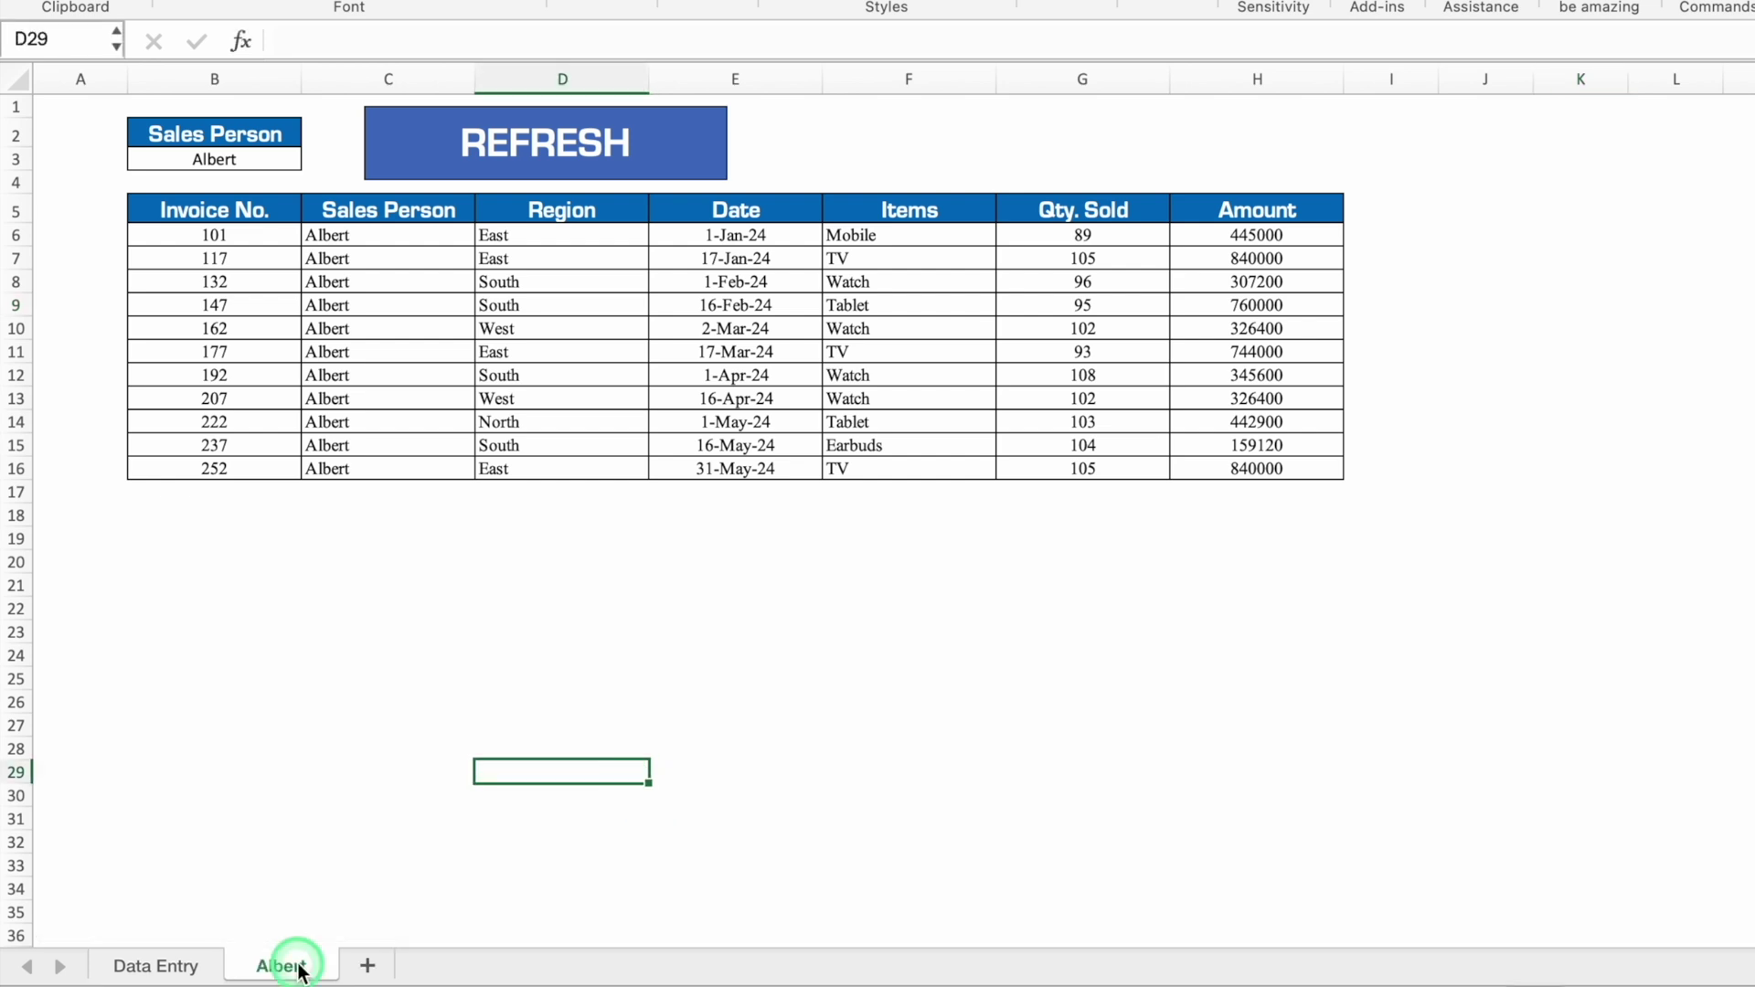
drag(302, 971, 371, 968)
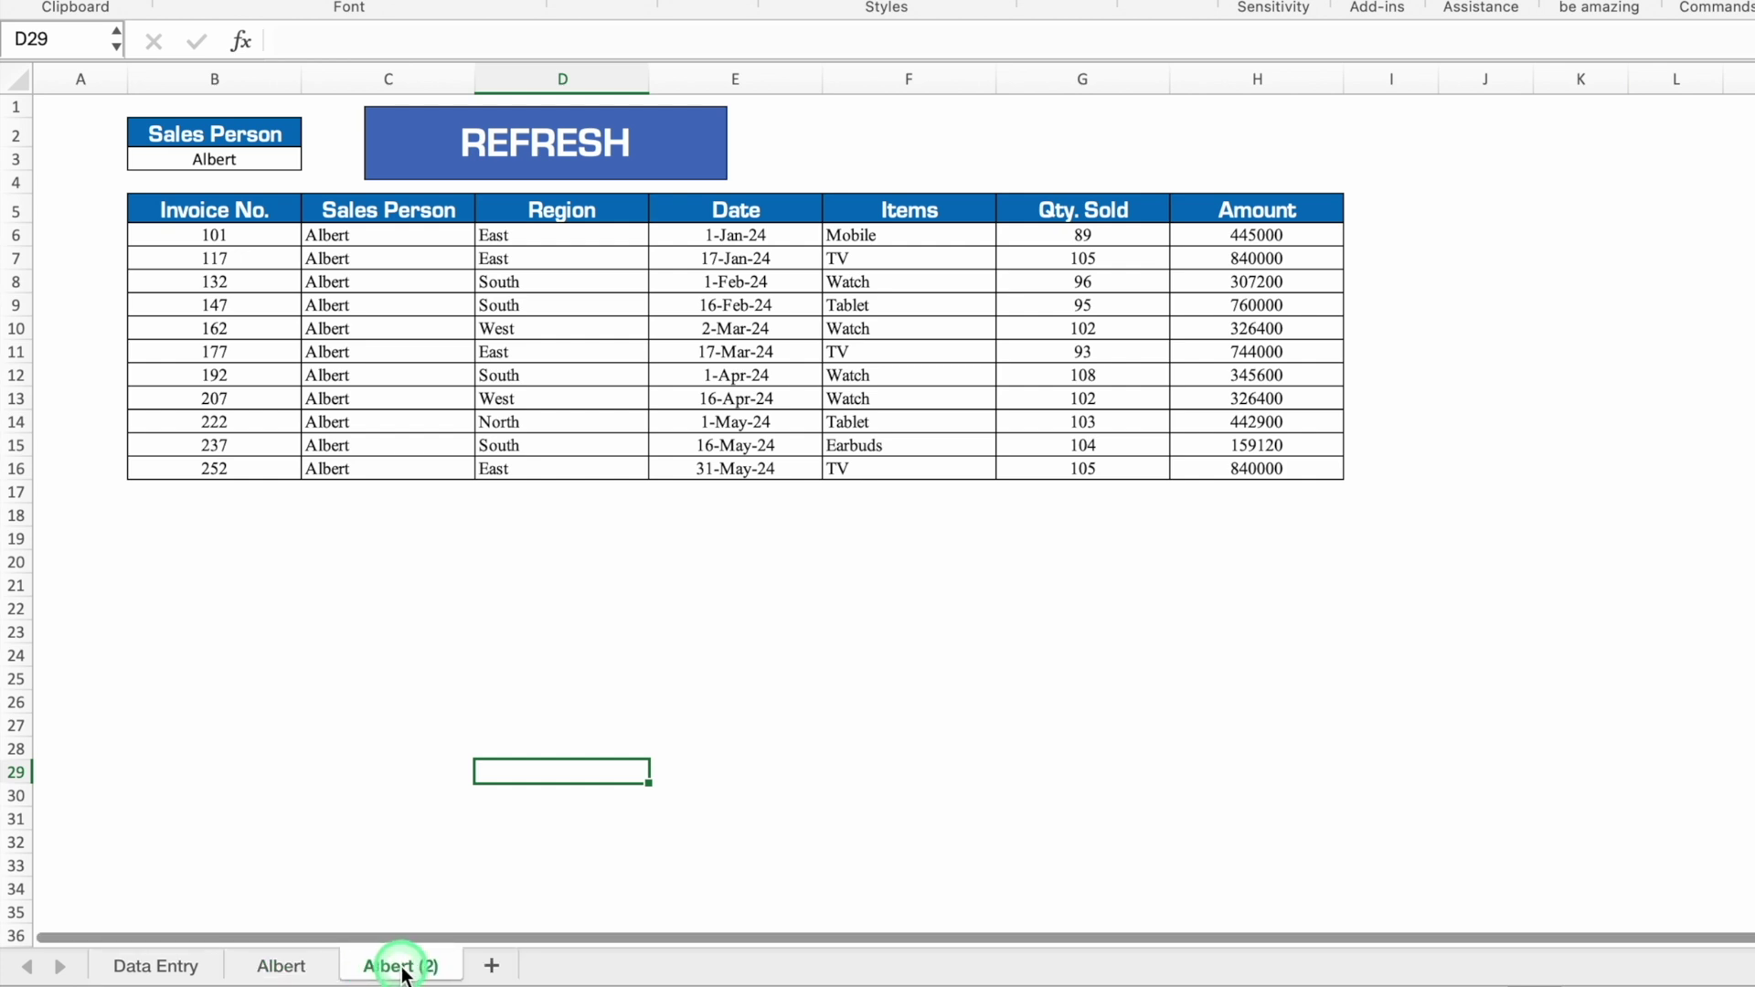
Step: Pick Alexander in B3's dropdown and run REFRESH to list his invoices
click(230, 157)
click(312, 158)
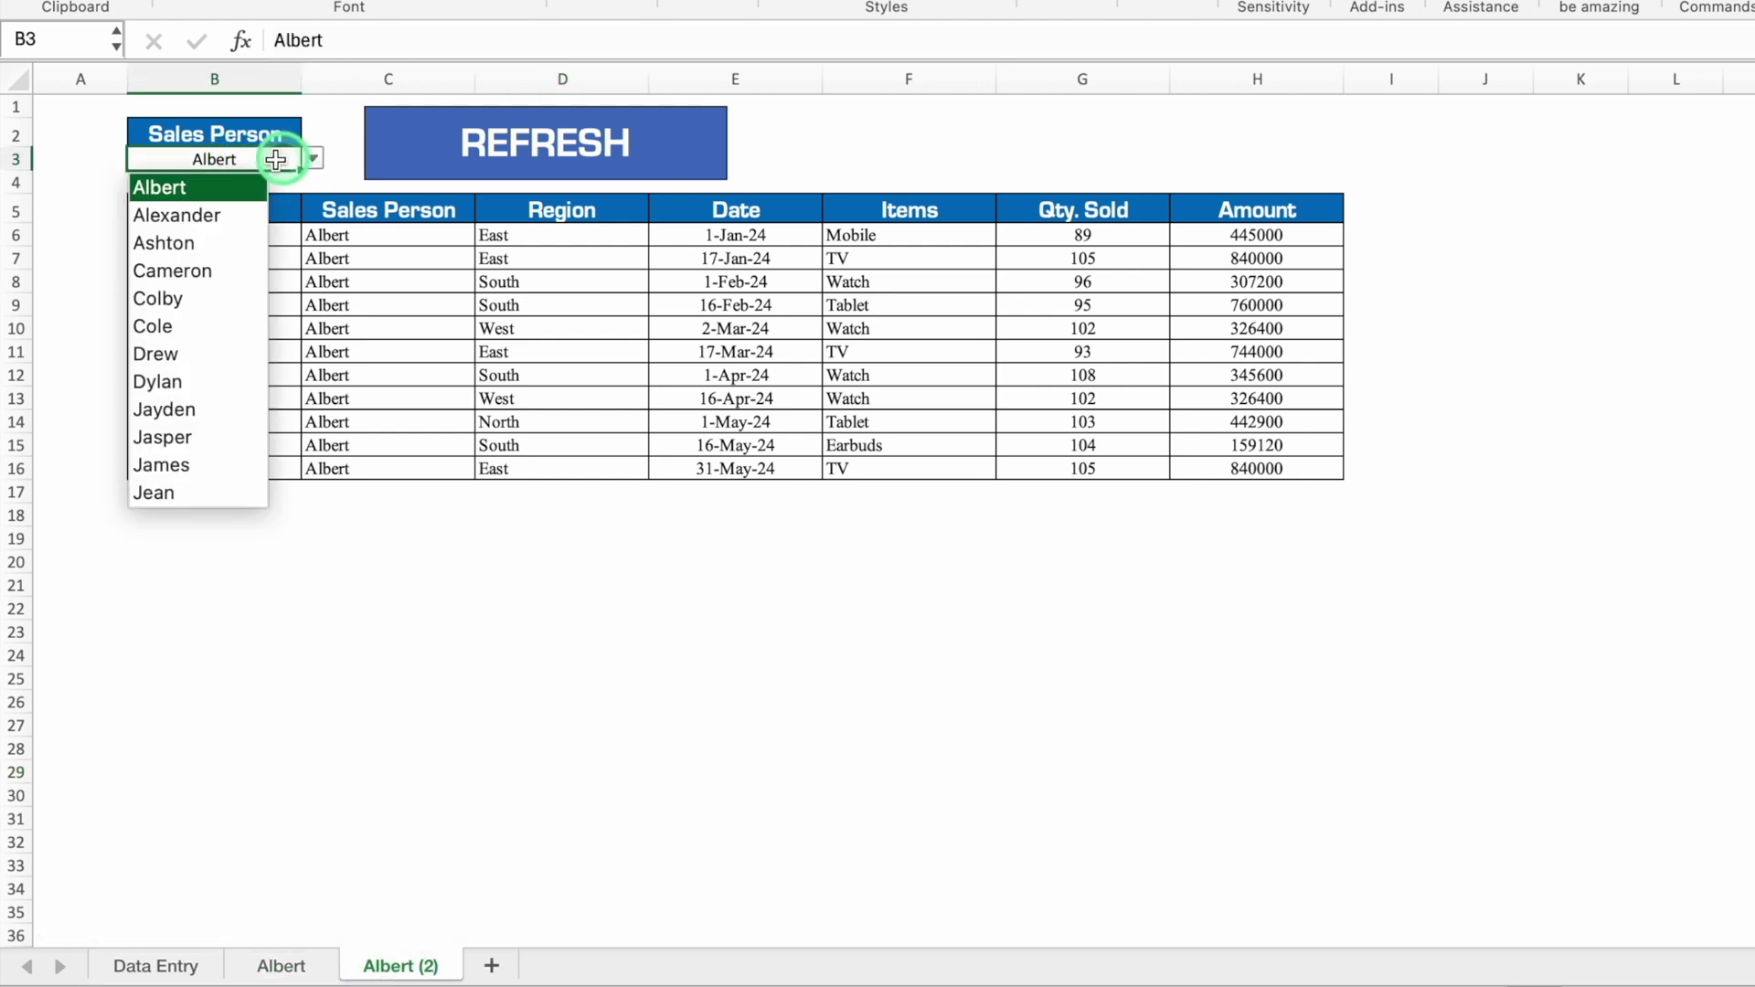
click(221, 216)
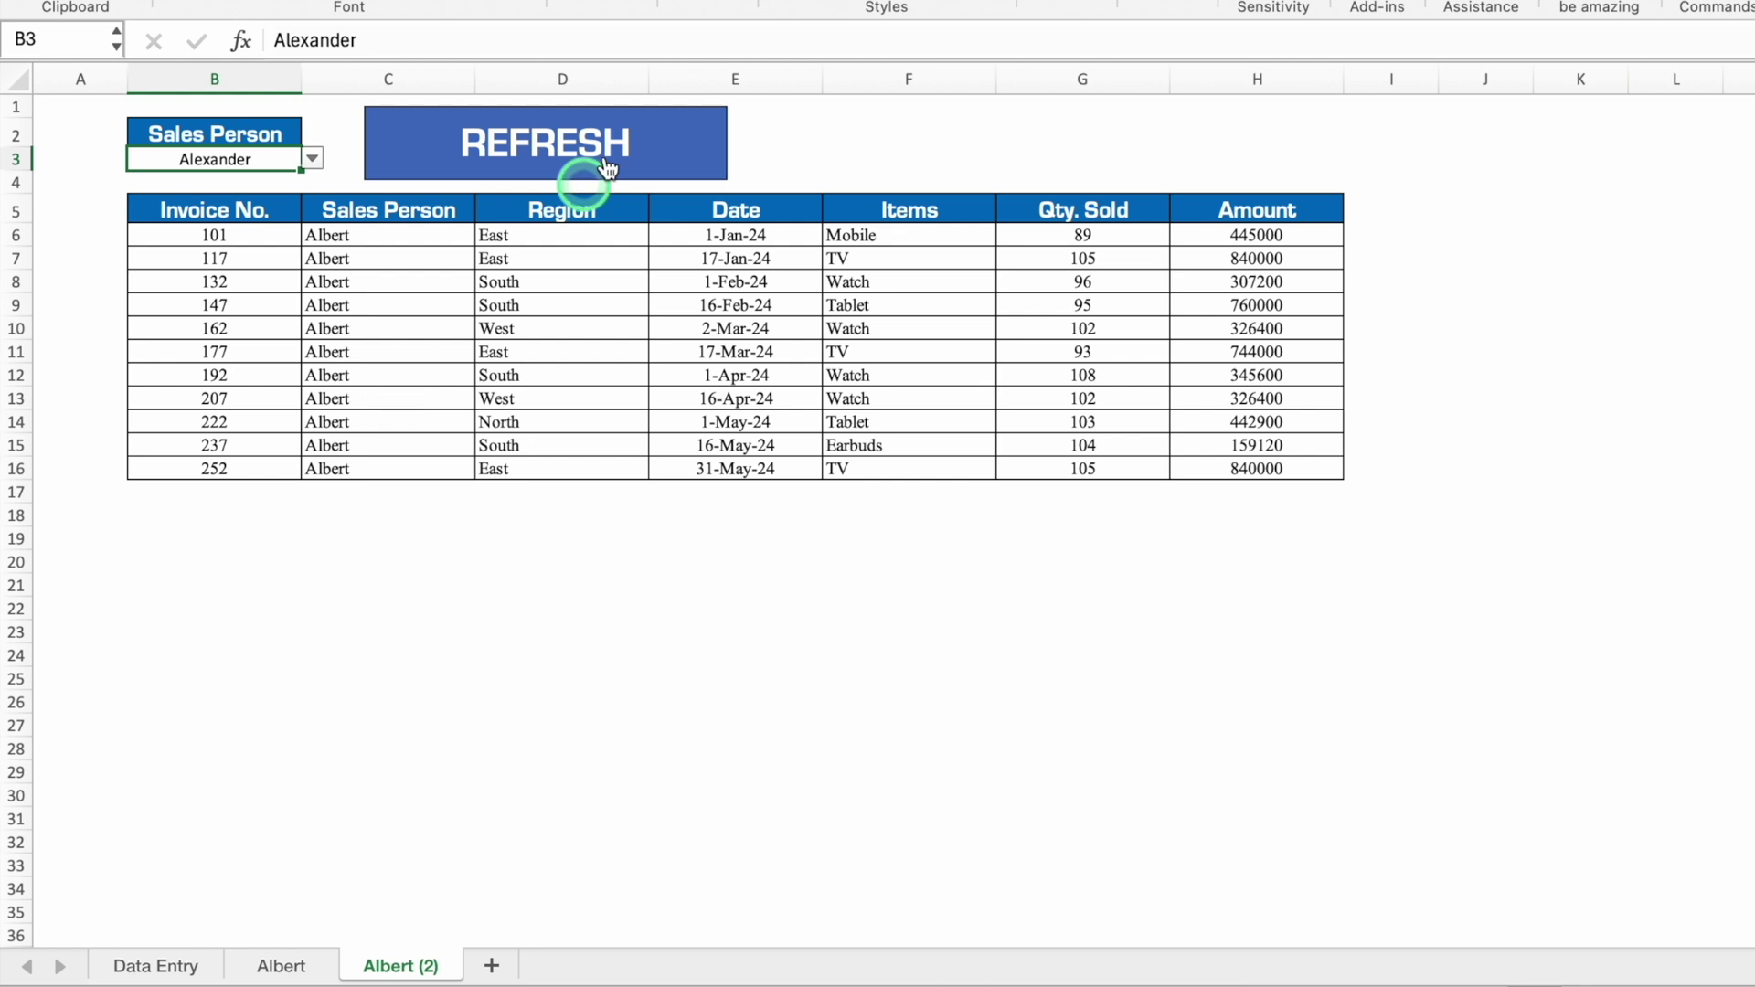
click(567, 155)
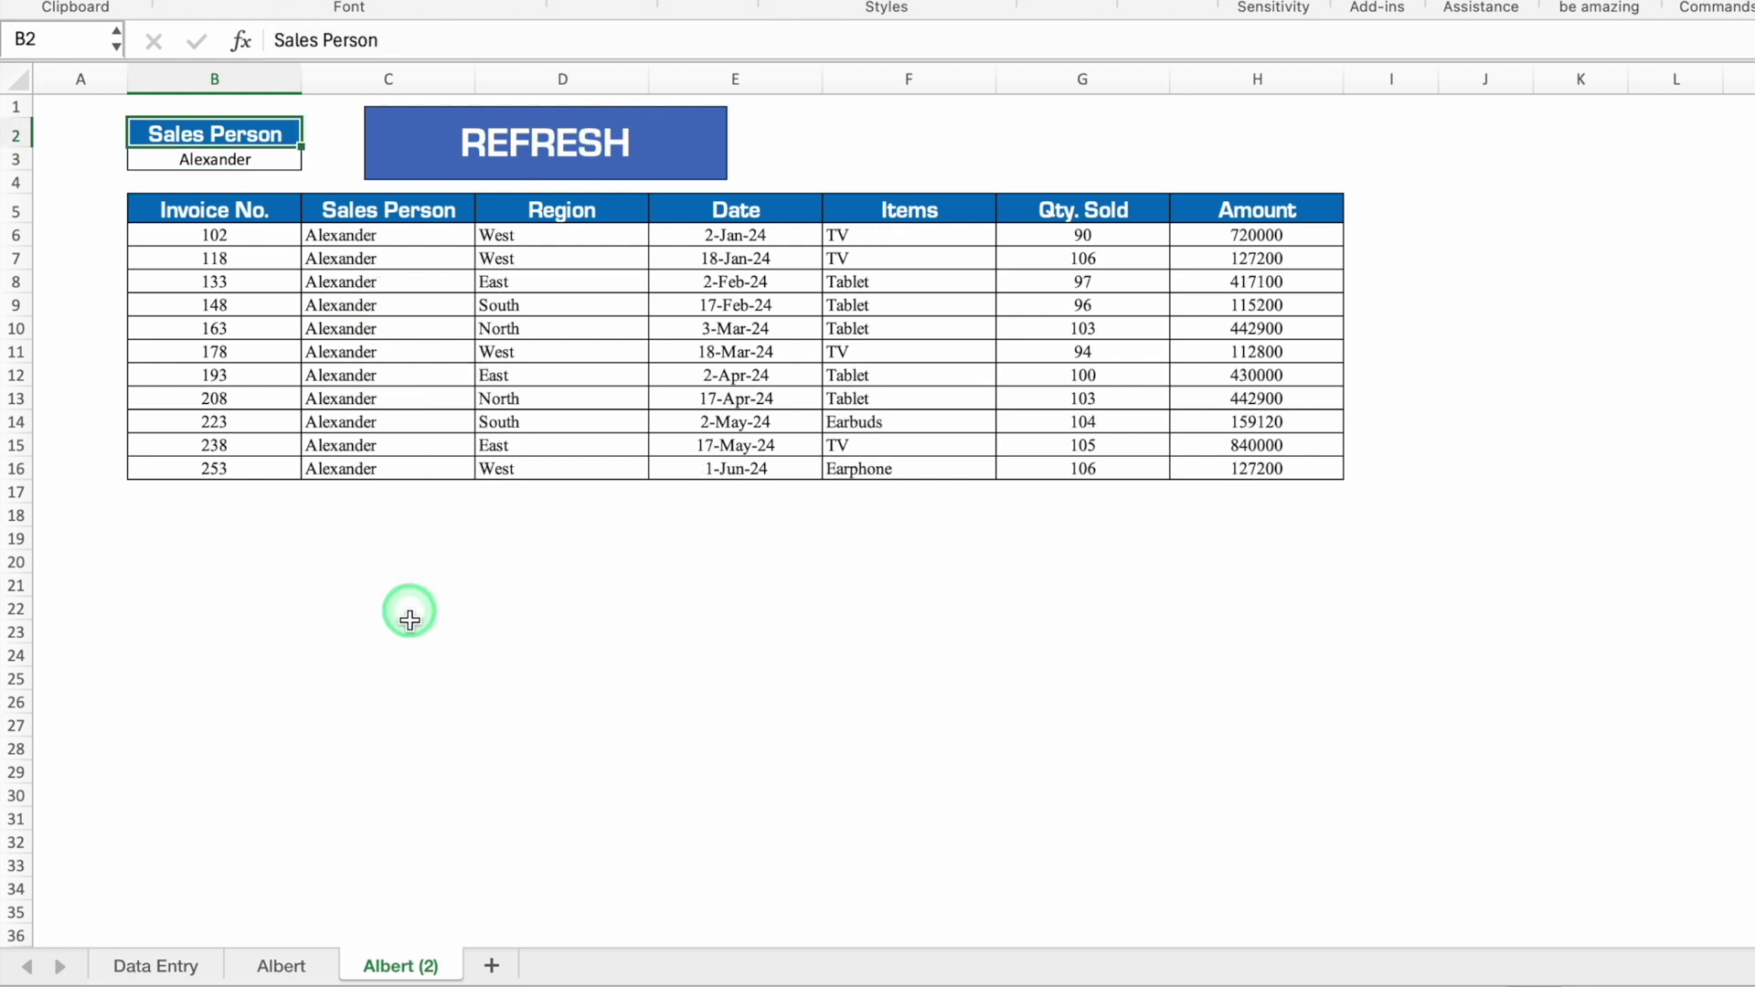
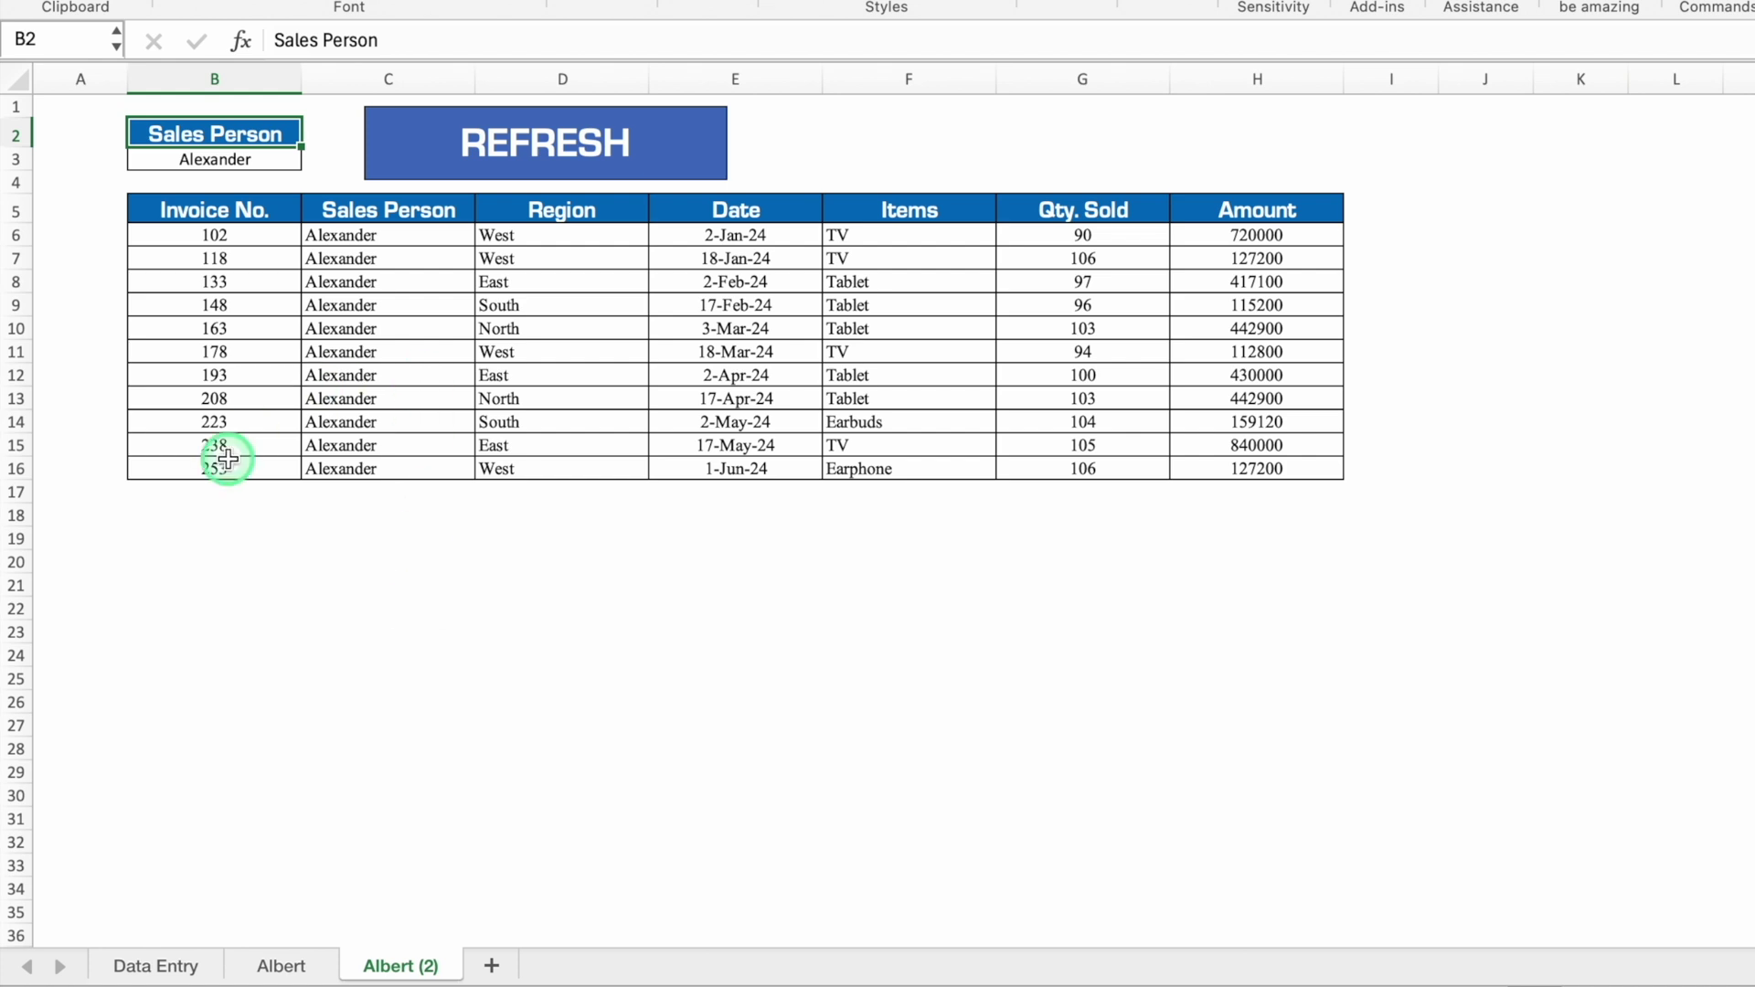
Step: Choose the sales person from the B3 drop-down and refresh the report to list their records
click(291, 160)
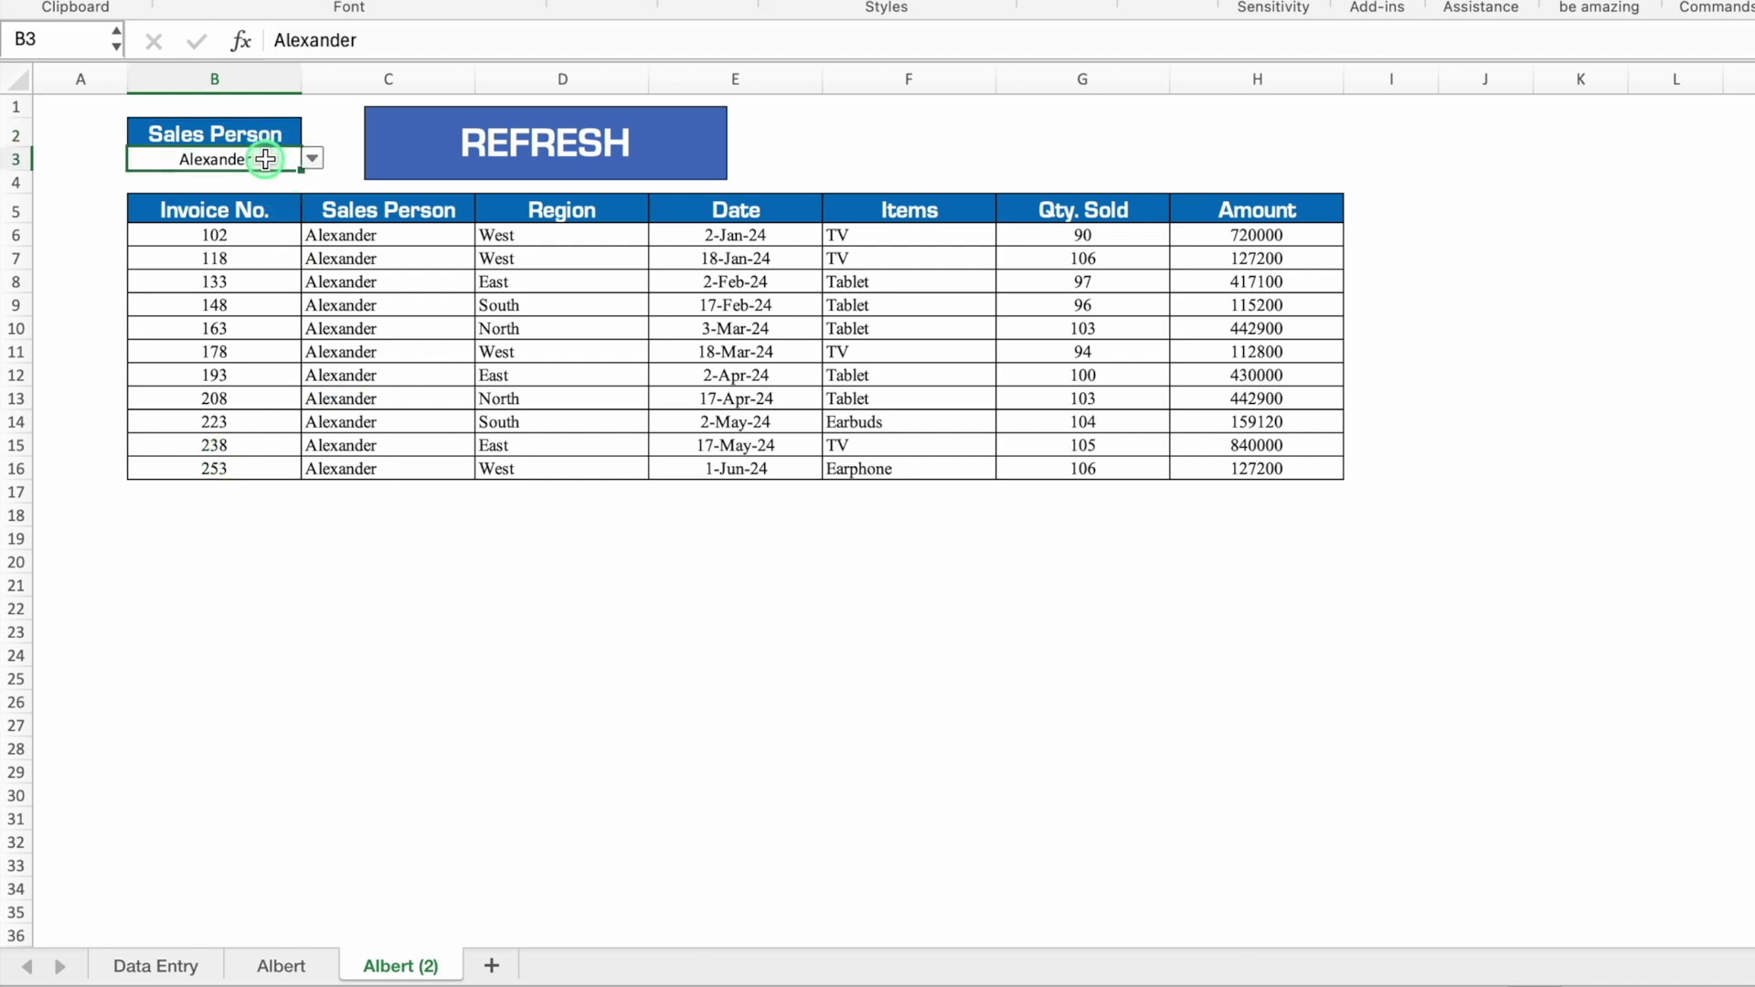
click(312, 159)
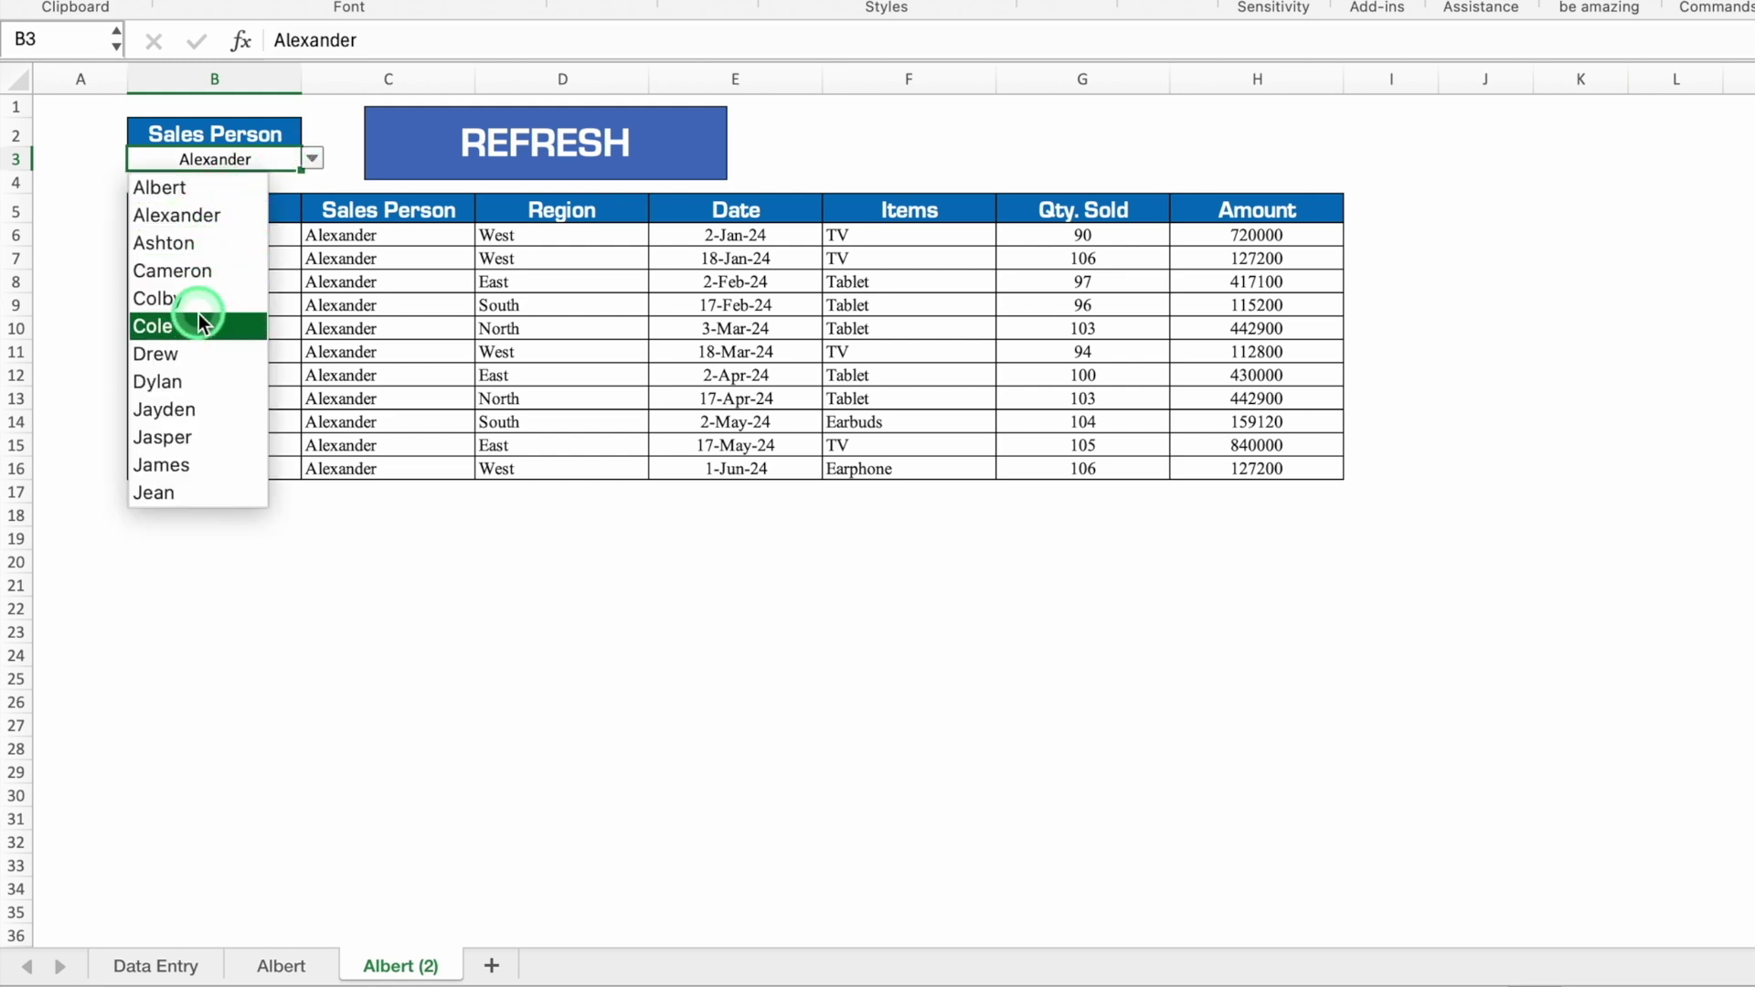
click(196, 353)
click(558, 146)
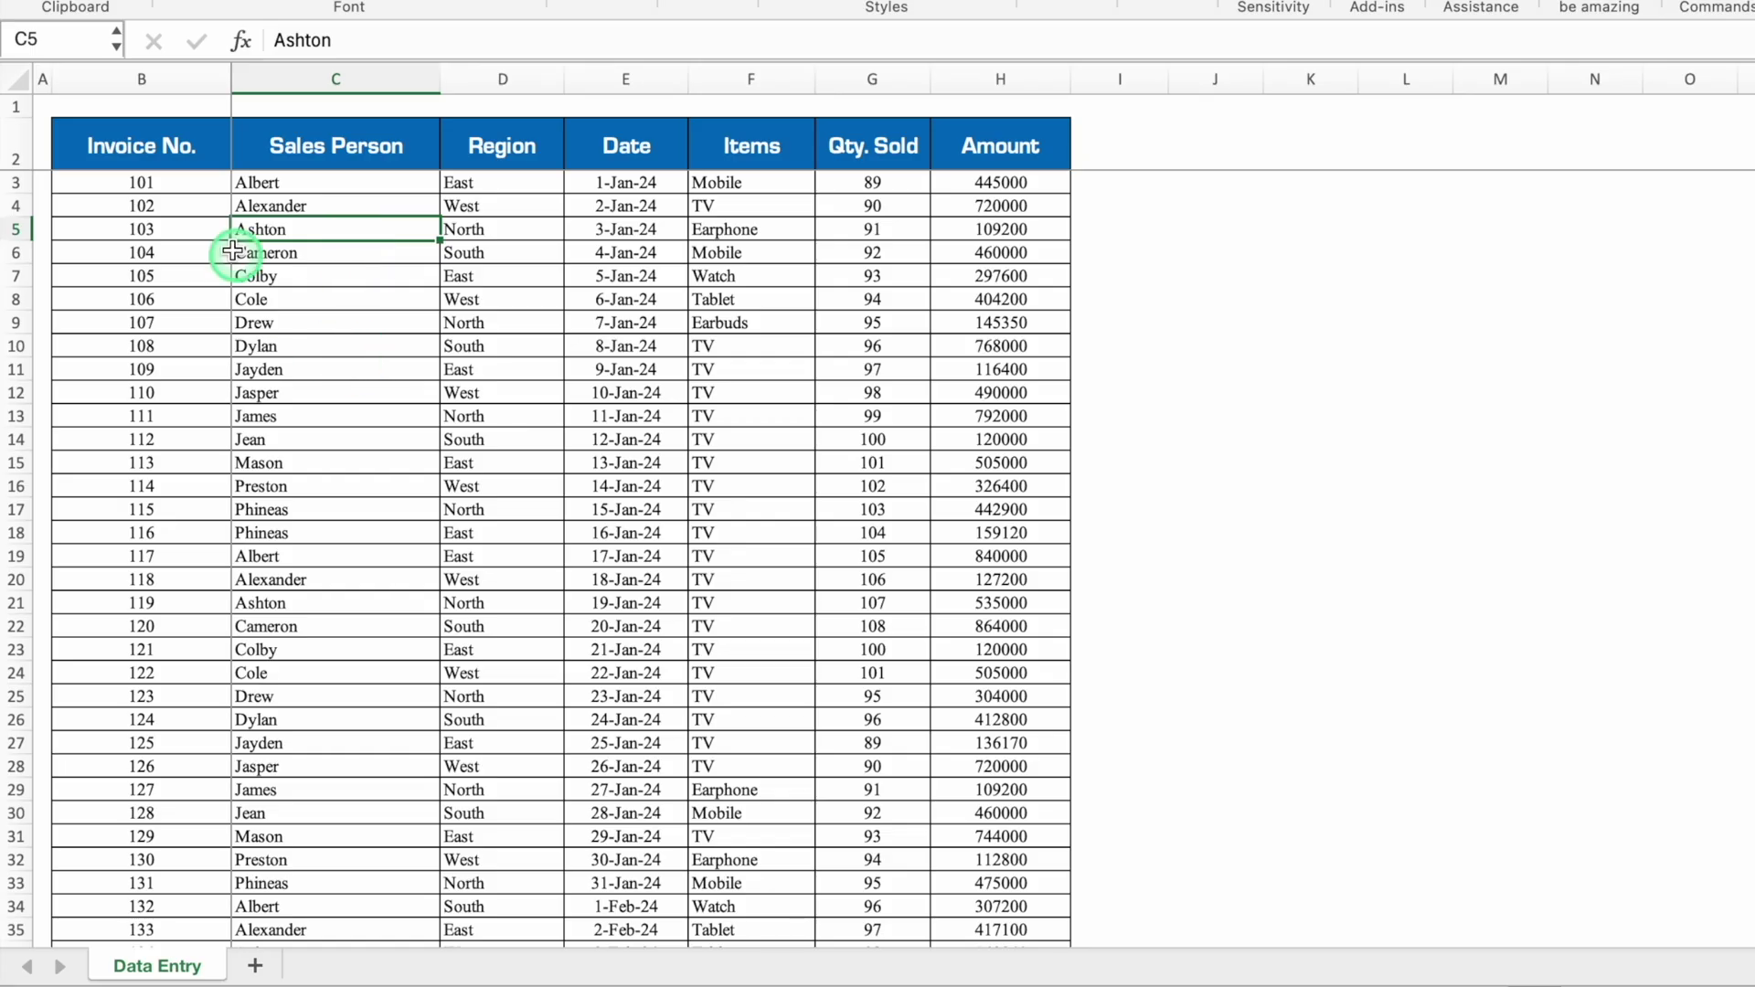
Step: Copy the Data Entry header row B2:H2 into B5 of a new sheet
drag(108, 144, 972, 145)
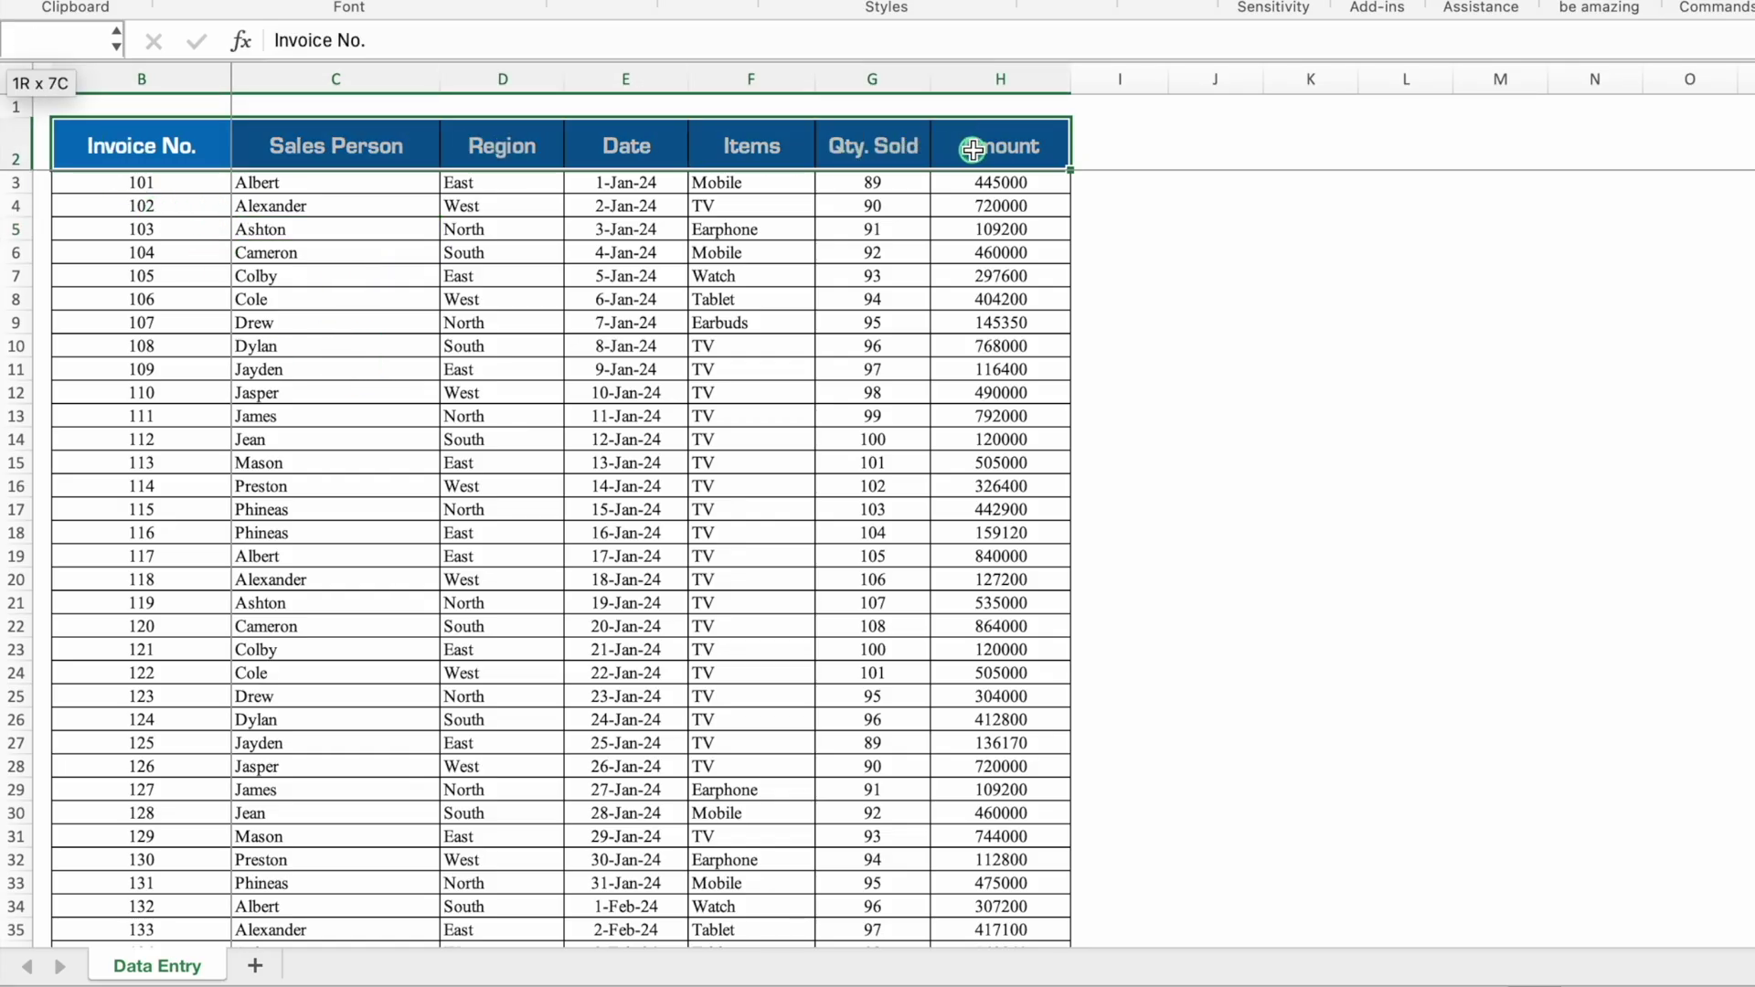
click(255, 964)
key(Down)
key(Down)
key(Down)
key(Right)
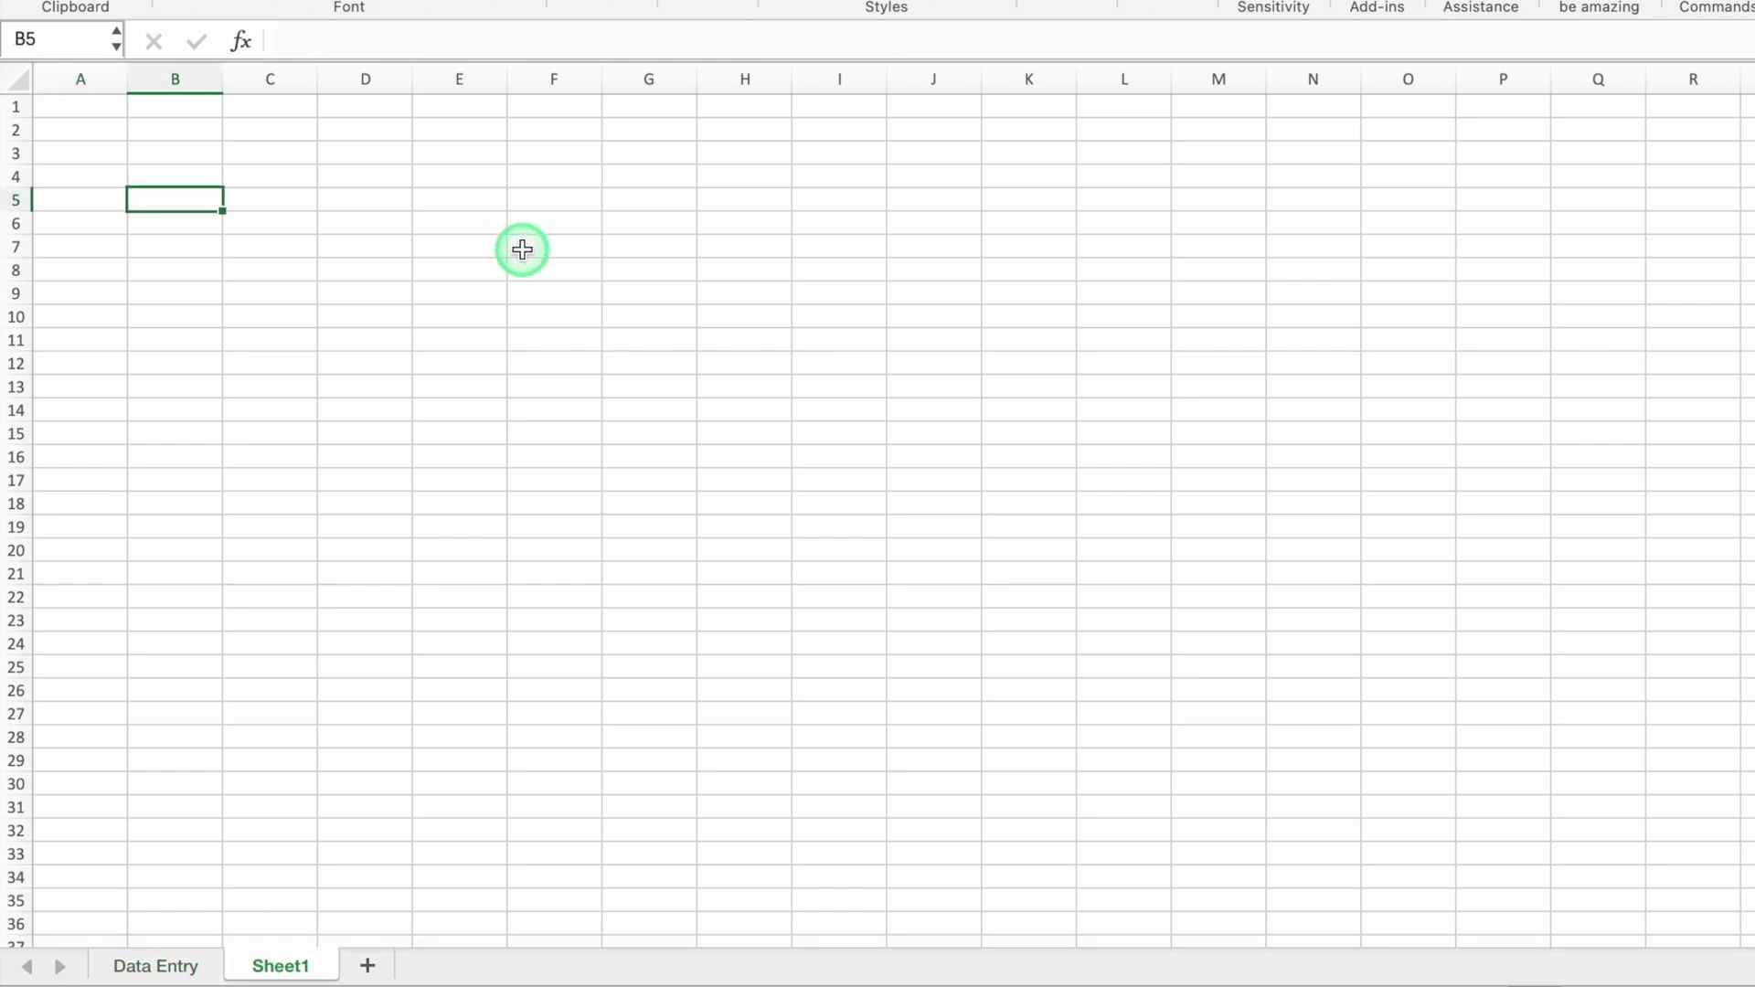
key(cmd+v)
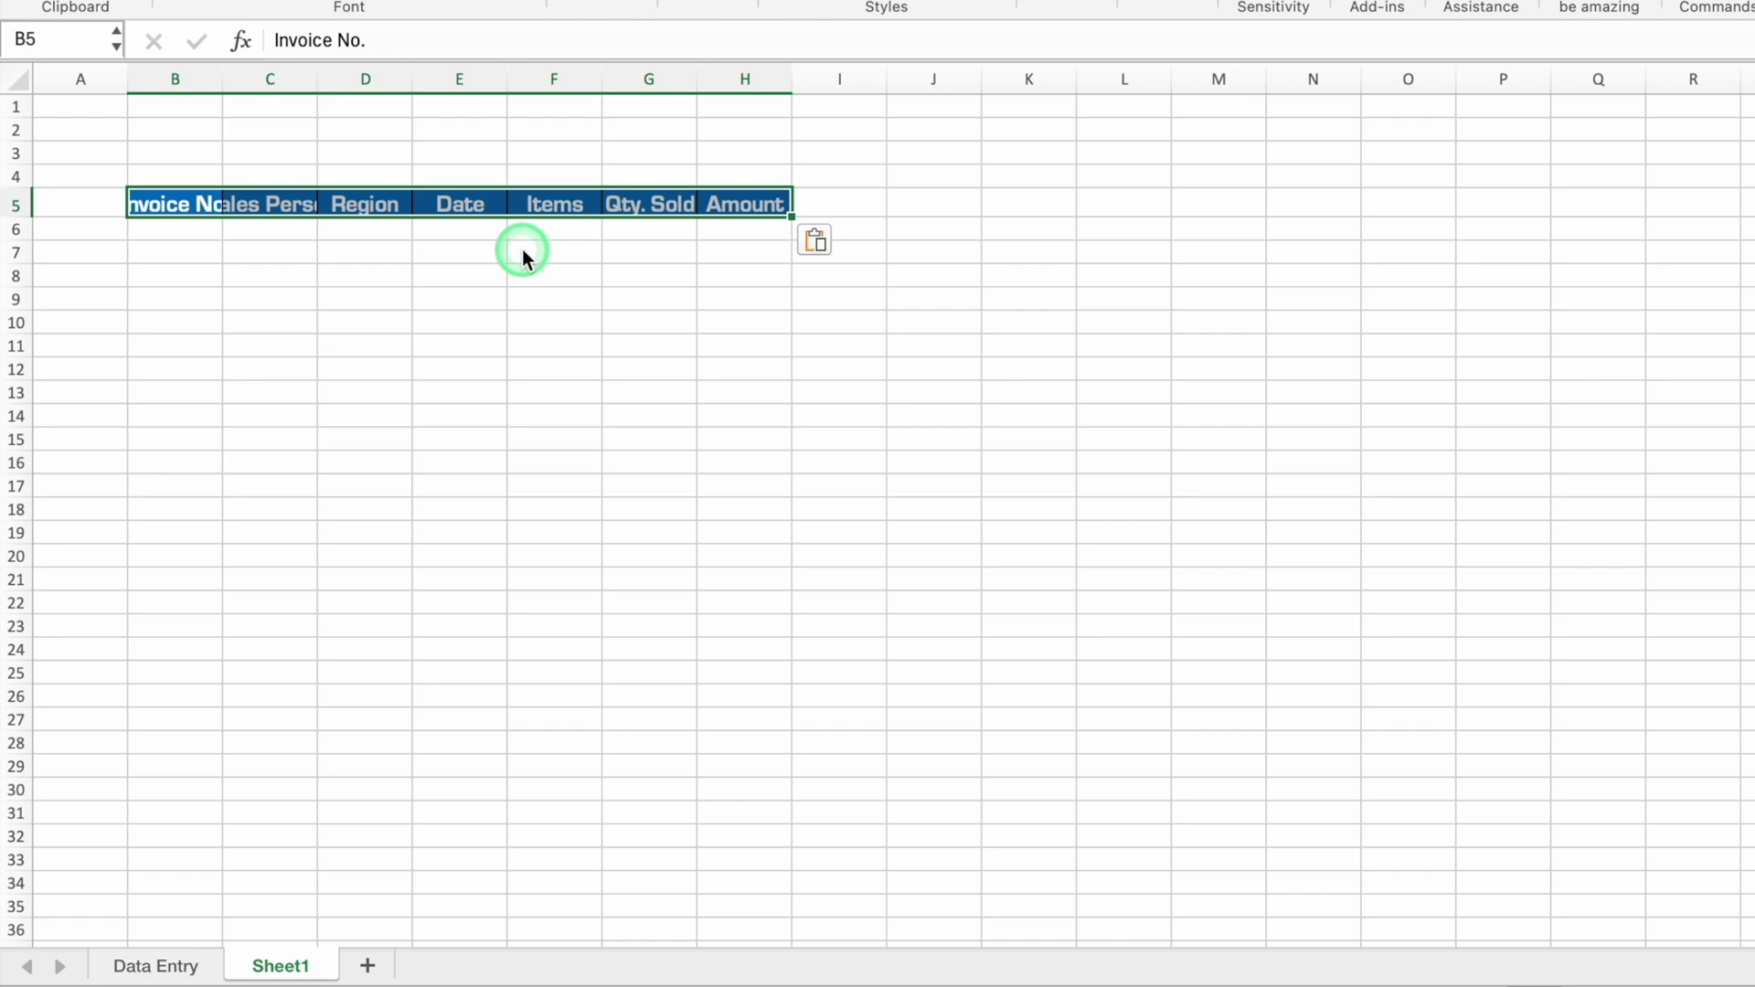
Step: Widen columns B to H to fit the headers and copy the Sales Person header for B2
drag(196, 86, 896, 89)
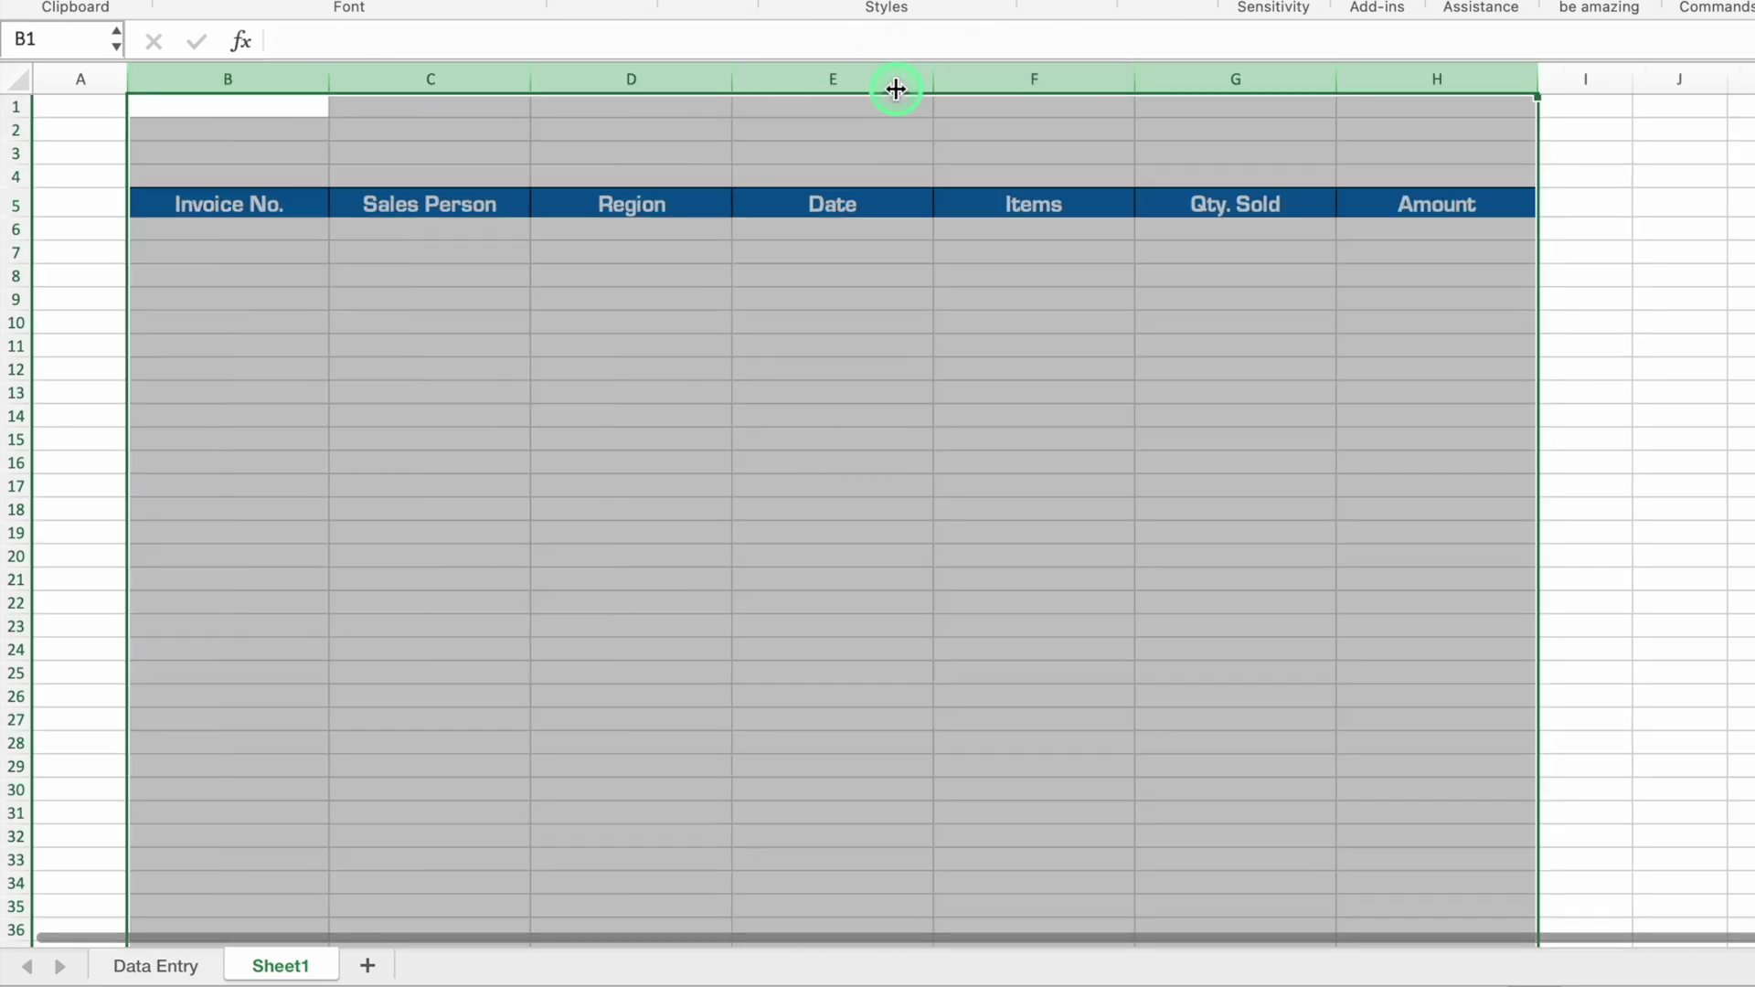
click(473, 205)
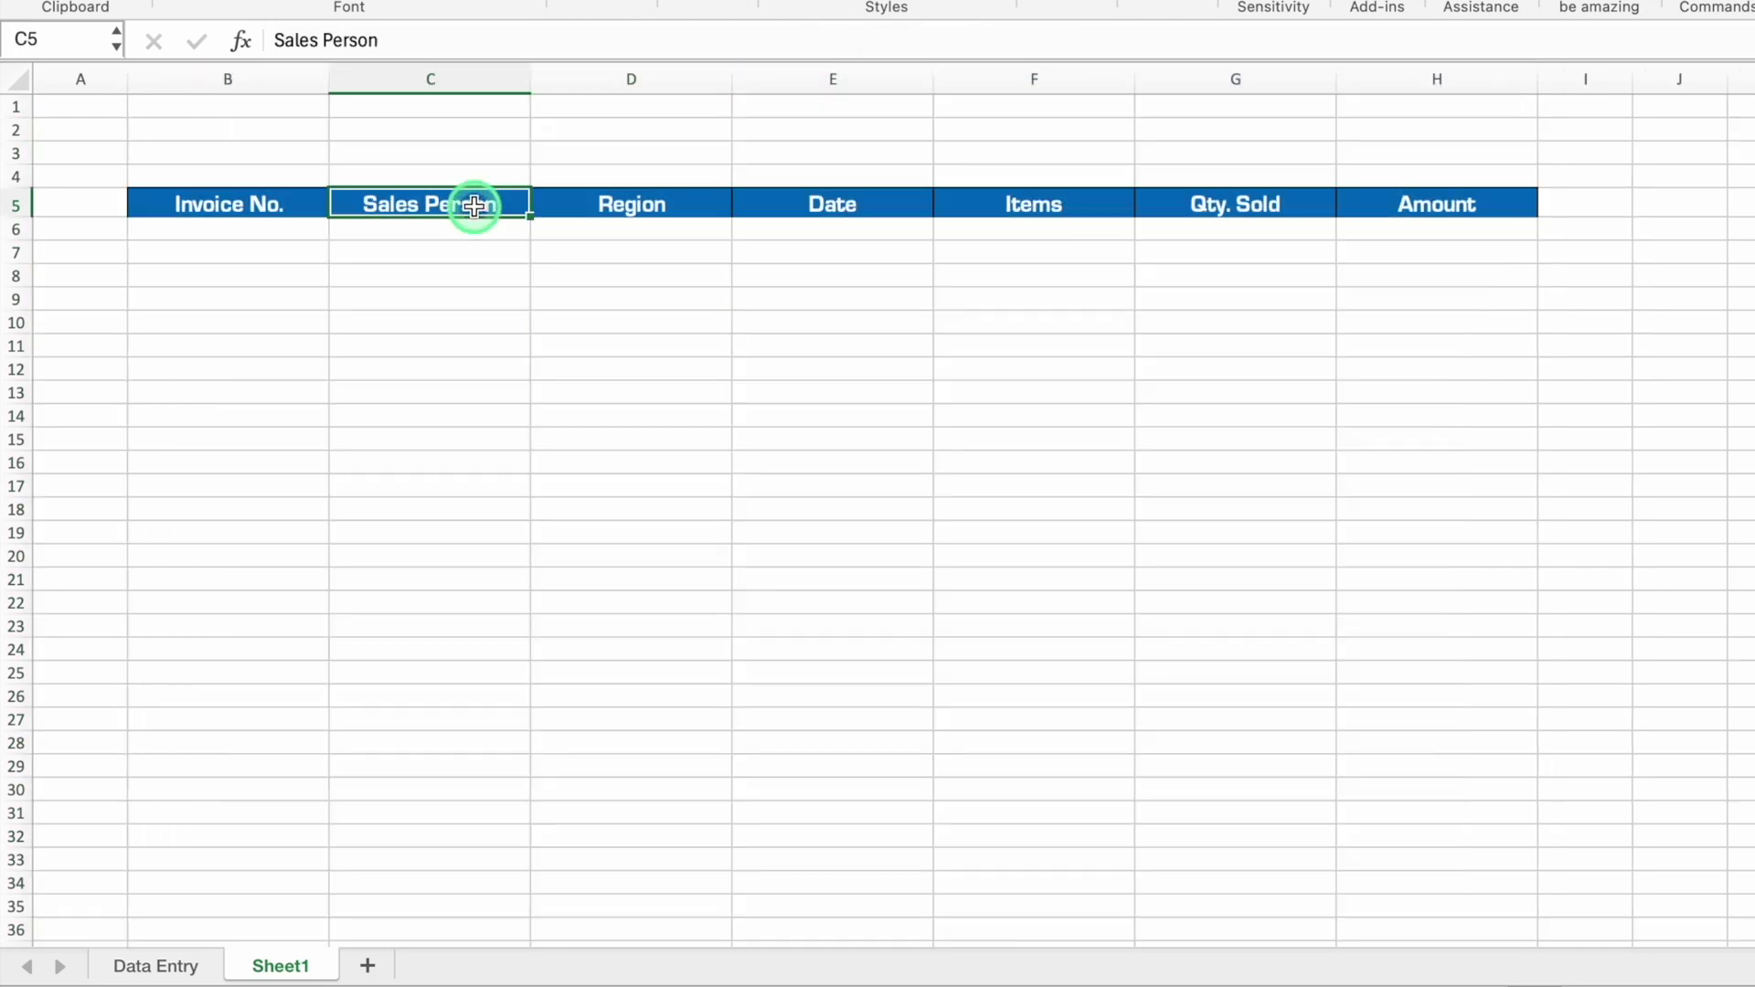
key(cmd+c)
click(267, 128)
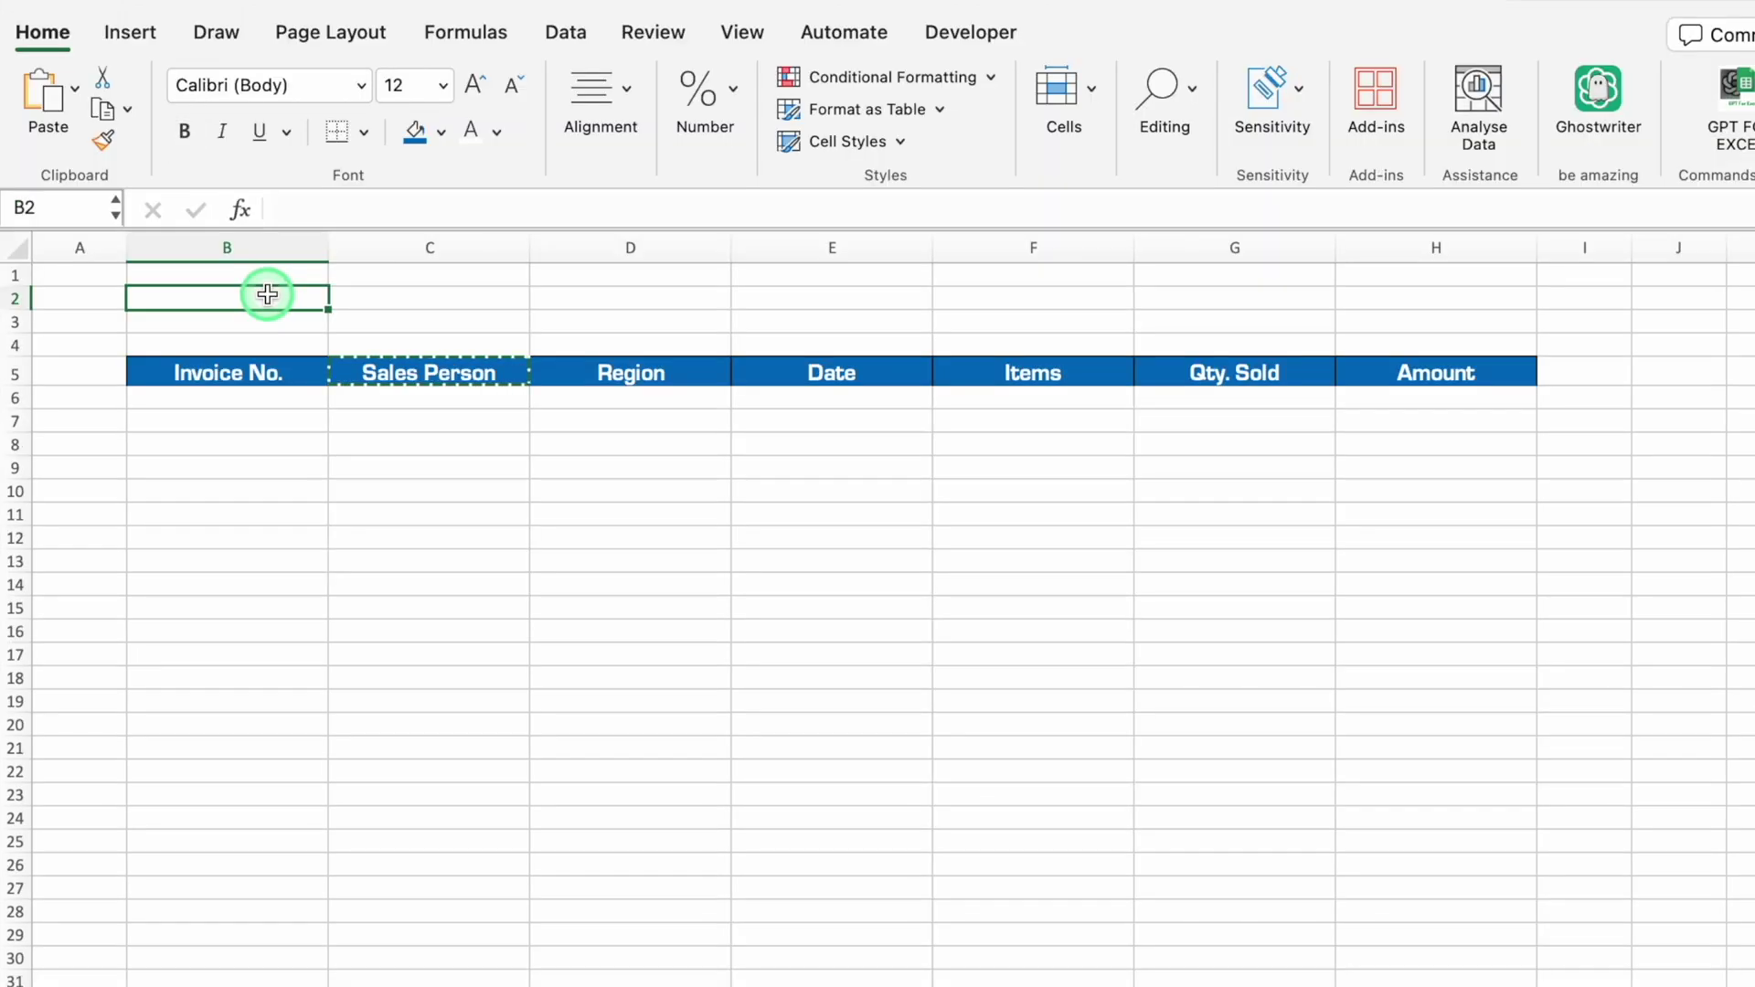
Step: Merge and centre Sales Person across B2:C2 with an empty matching merged B3:C3 below
key(cmd+v)
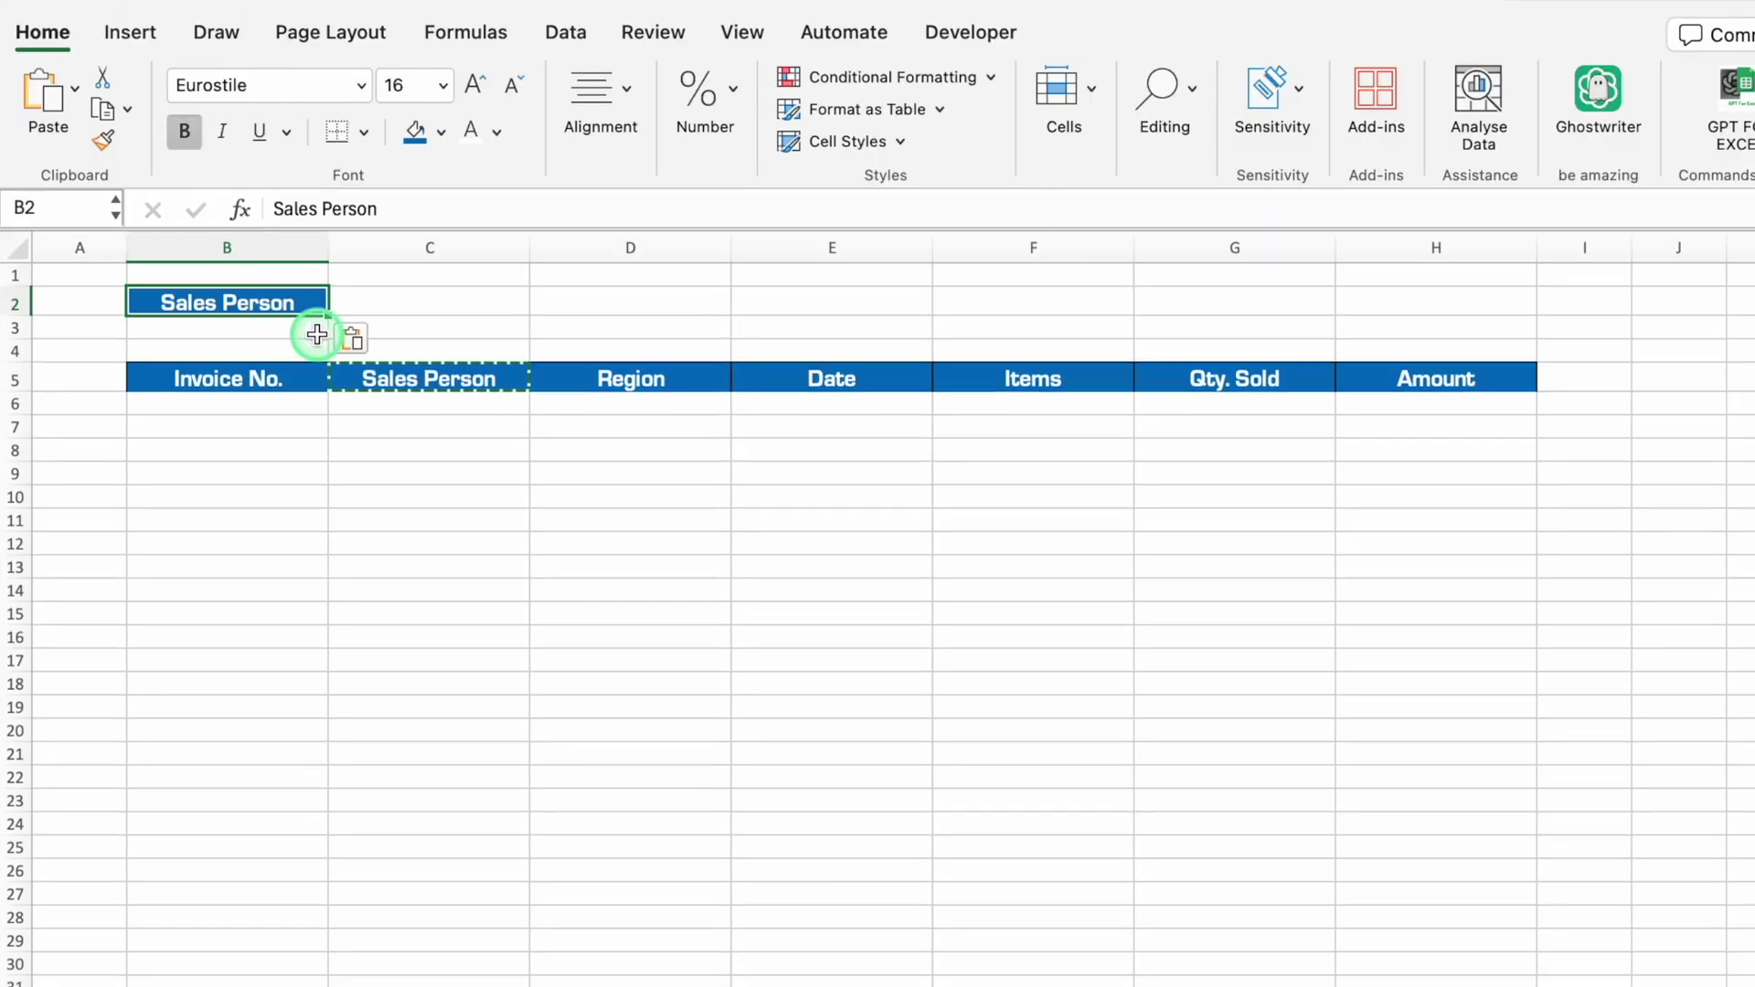
drag(283, 310, 375, 302)
click(627, 91)
click(681, 224)
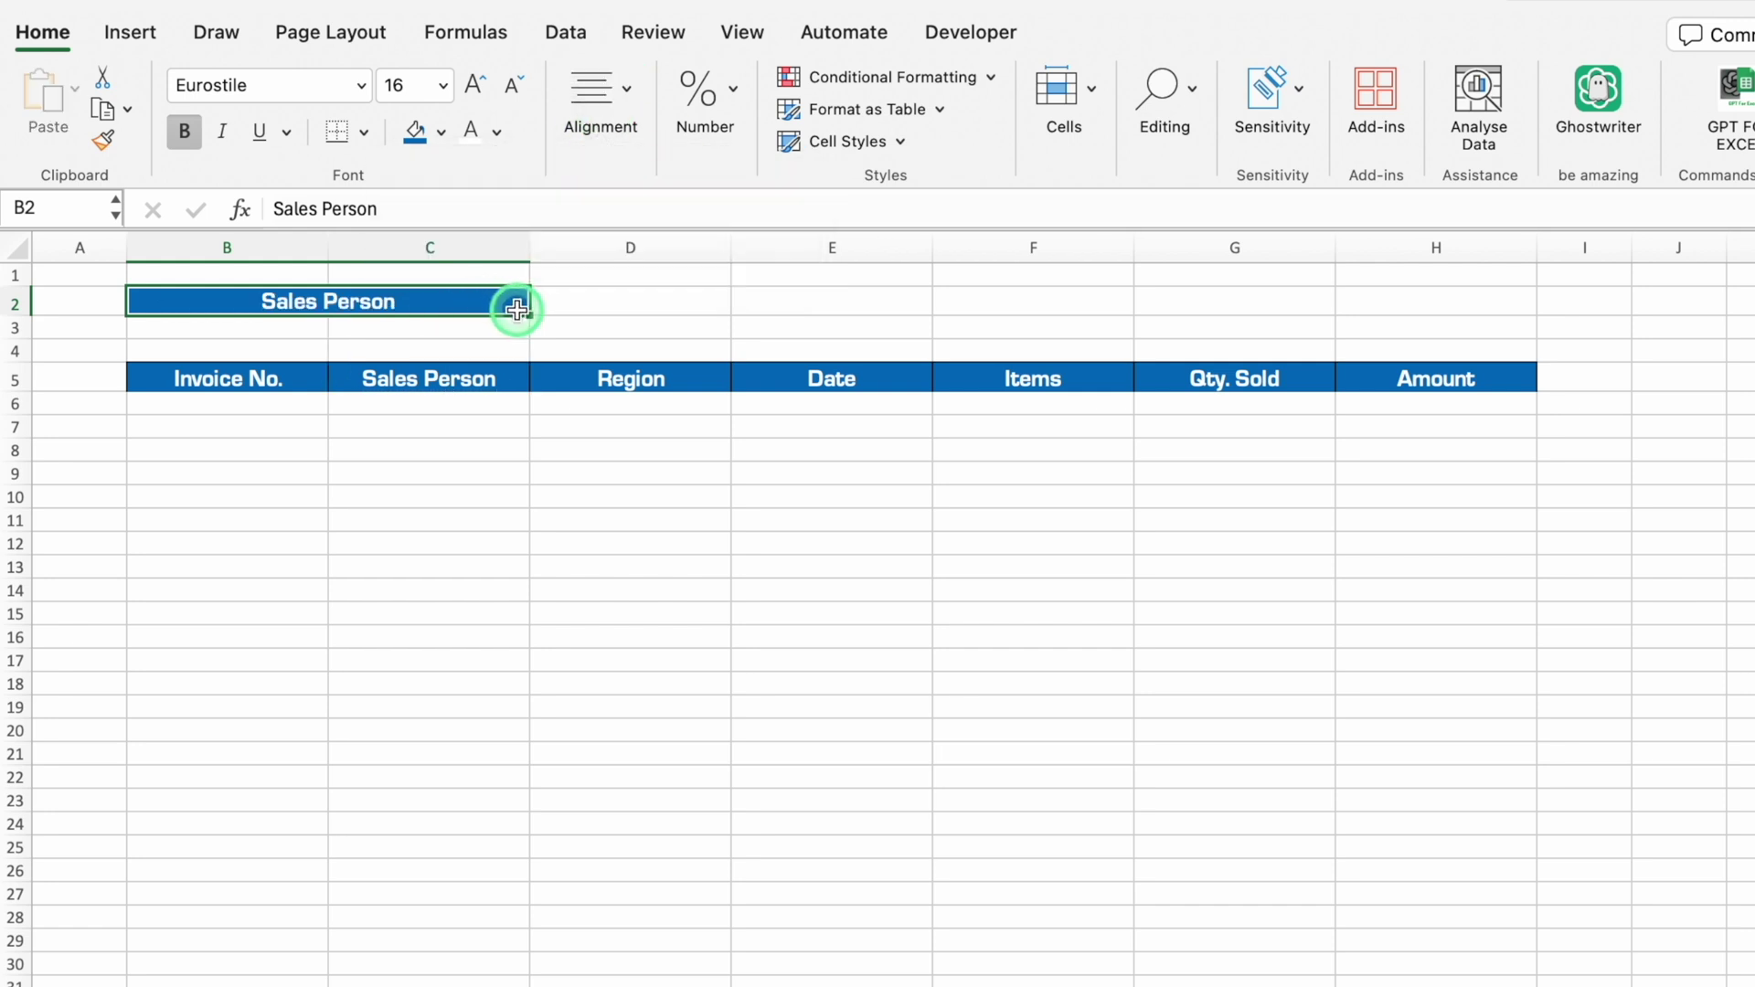
drag(526, 316, 523, 336)
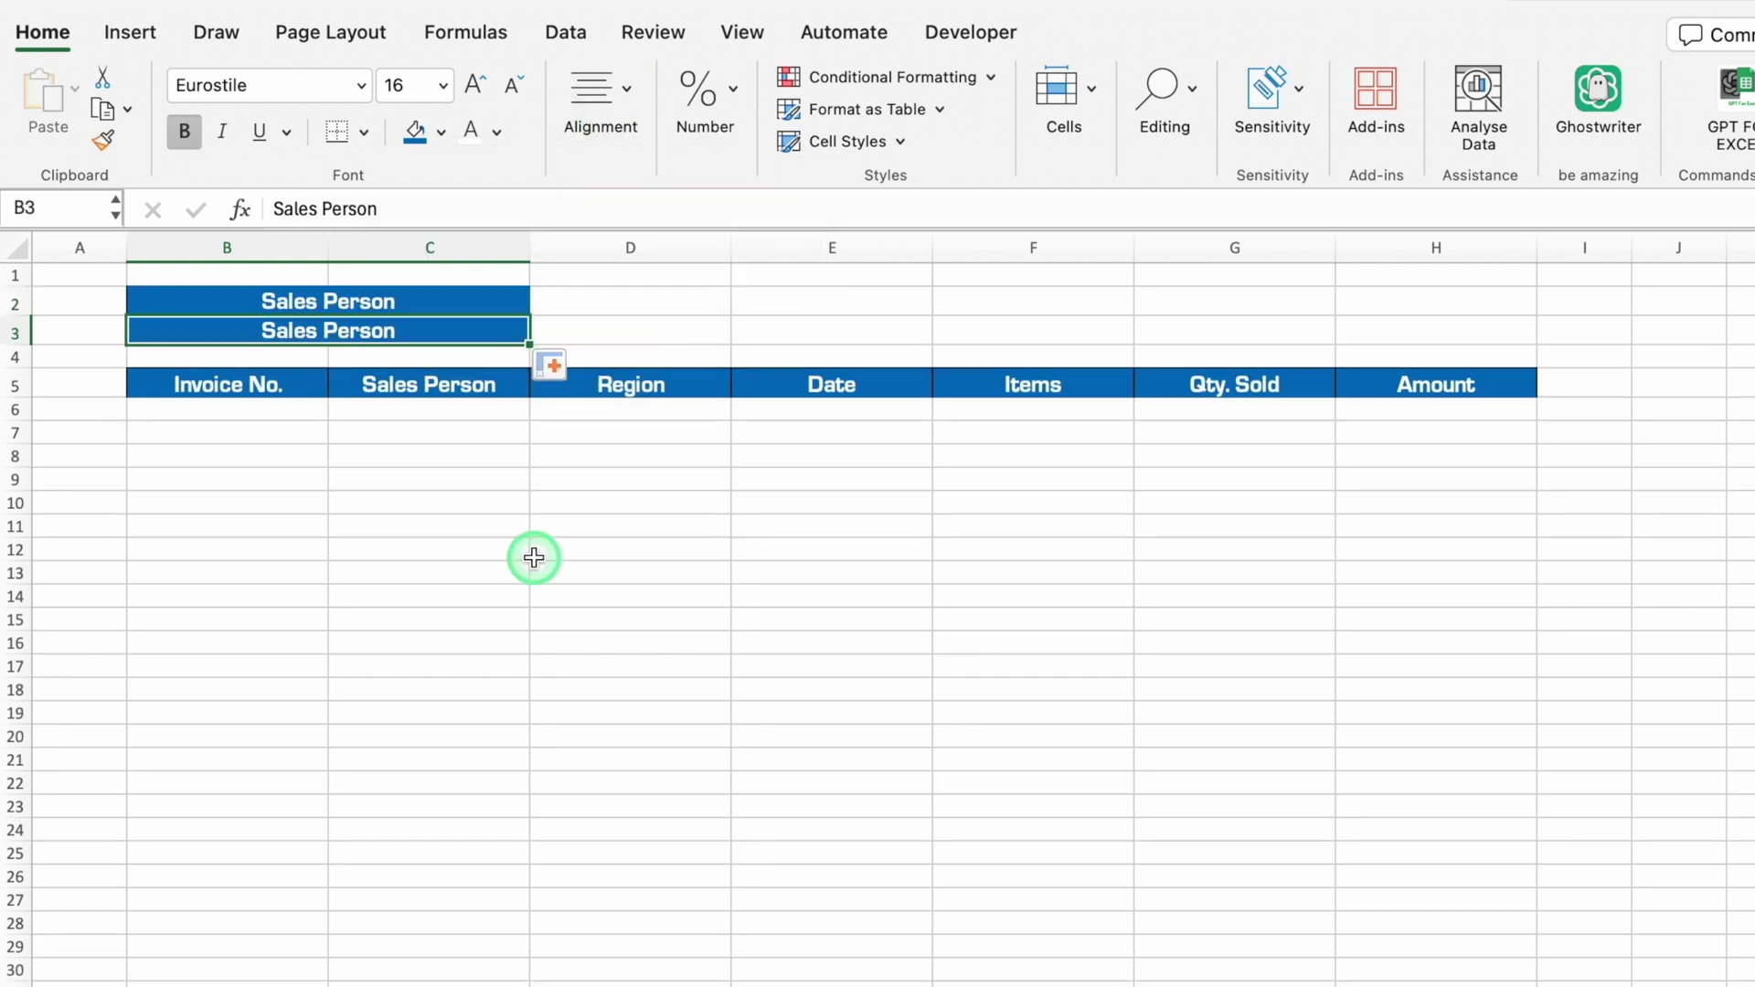
key(Delete)
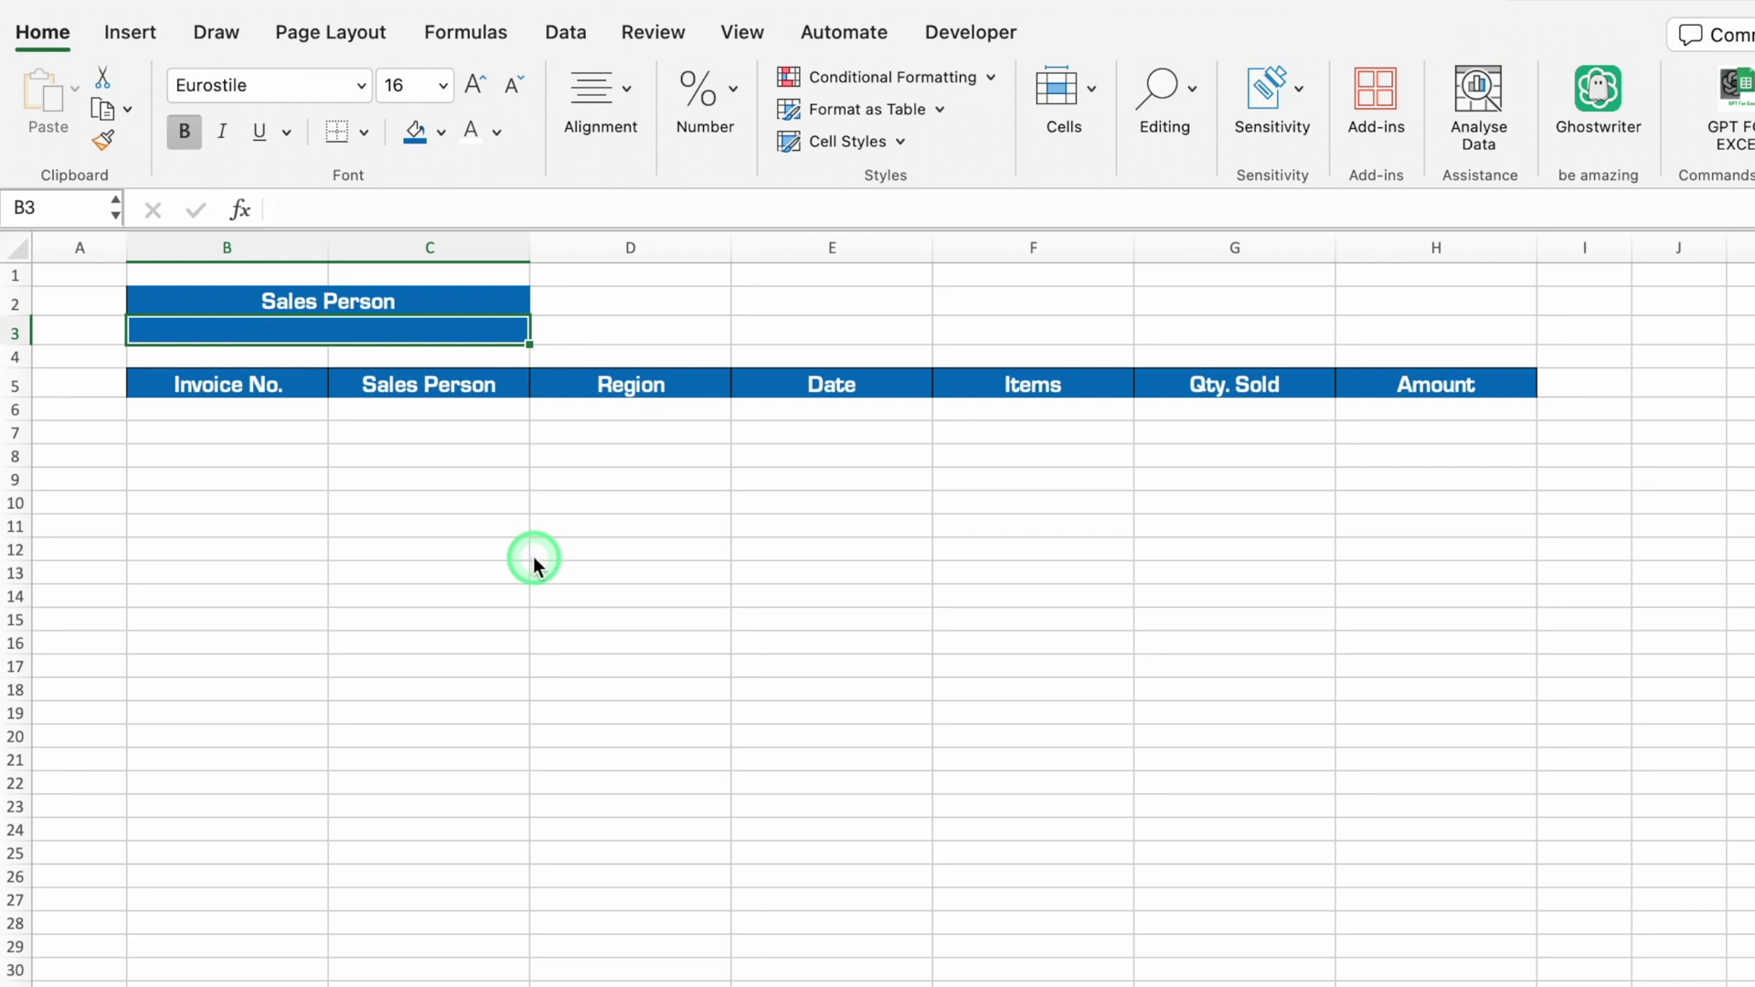
click(566, 32)
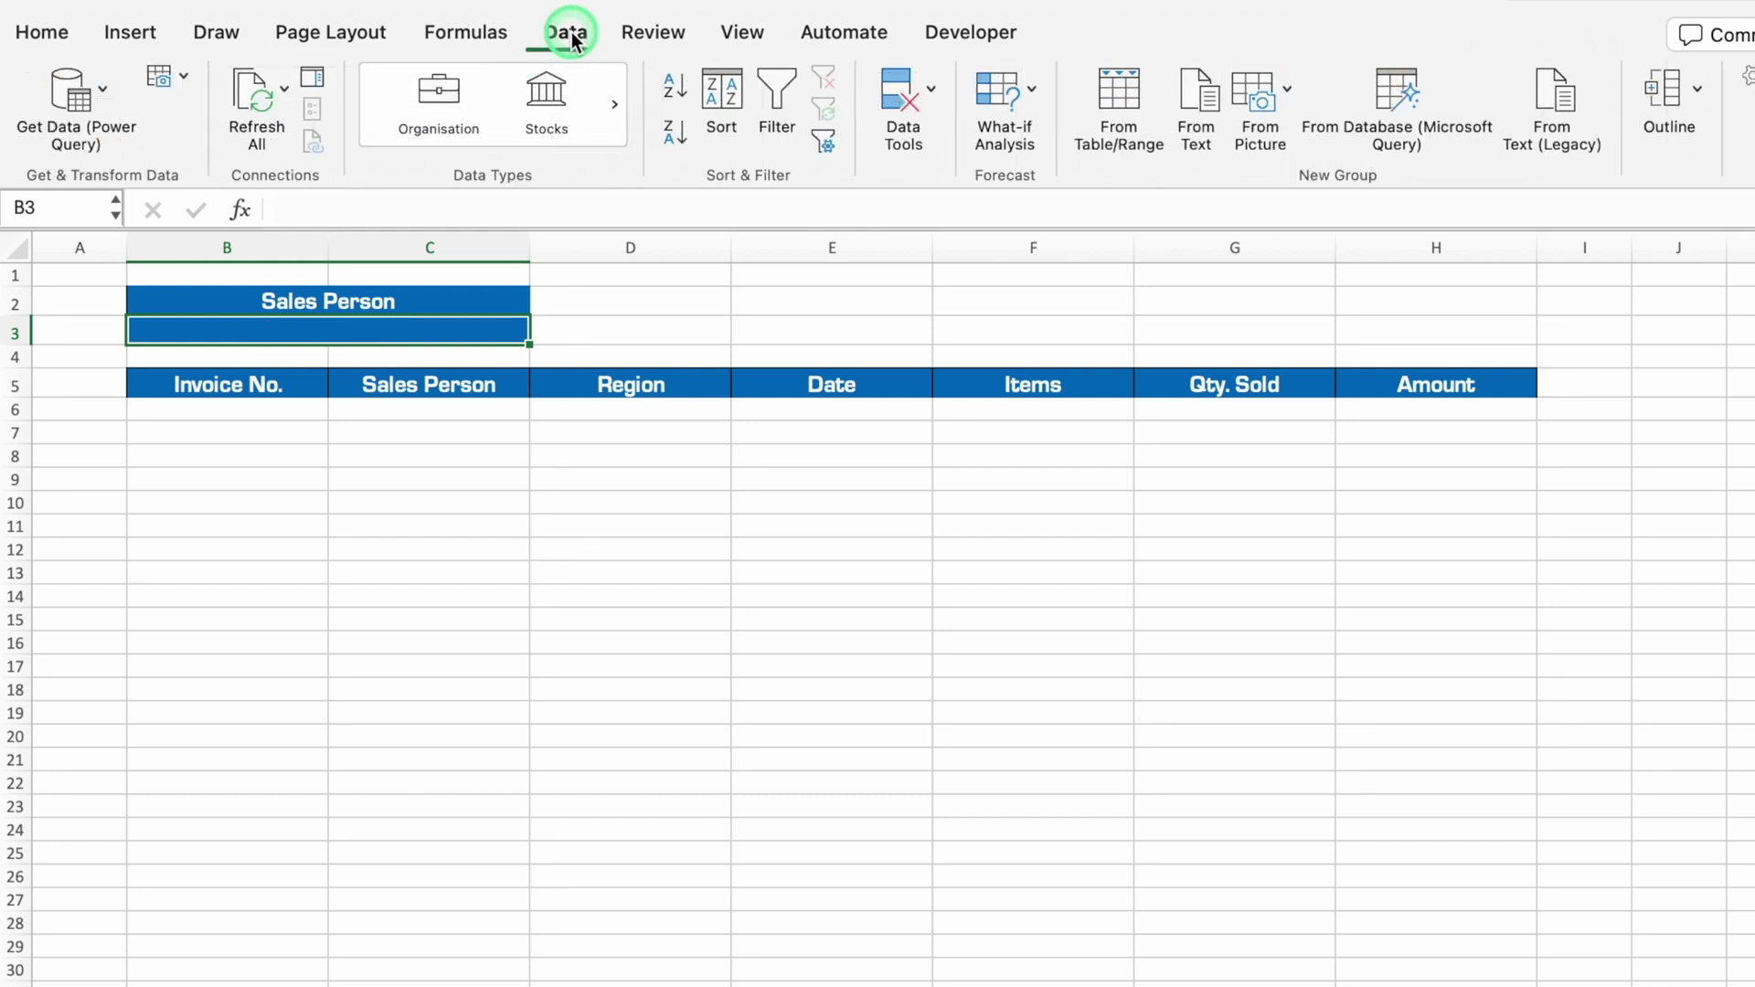
Step: Add a list validation to B3 sourced from 'Data Entry'!$C$3:$C$174
click(919, 110)
click(967, 178)
click(979, 309)
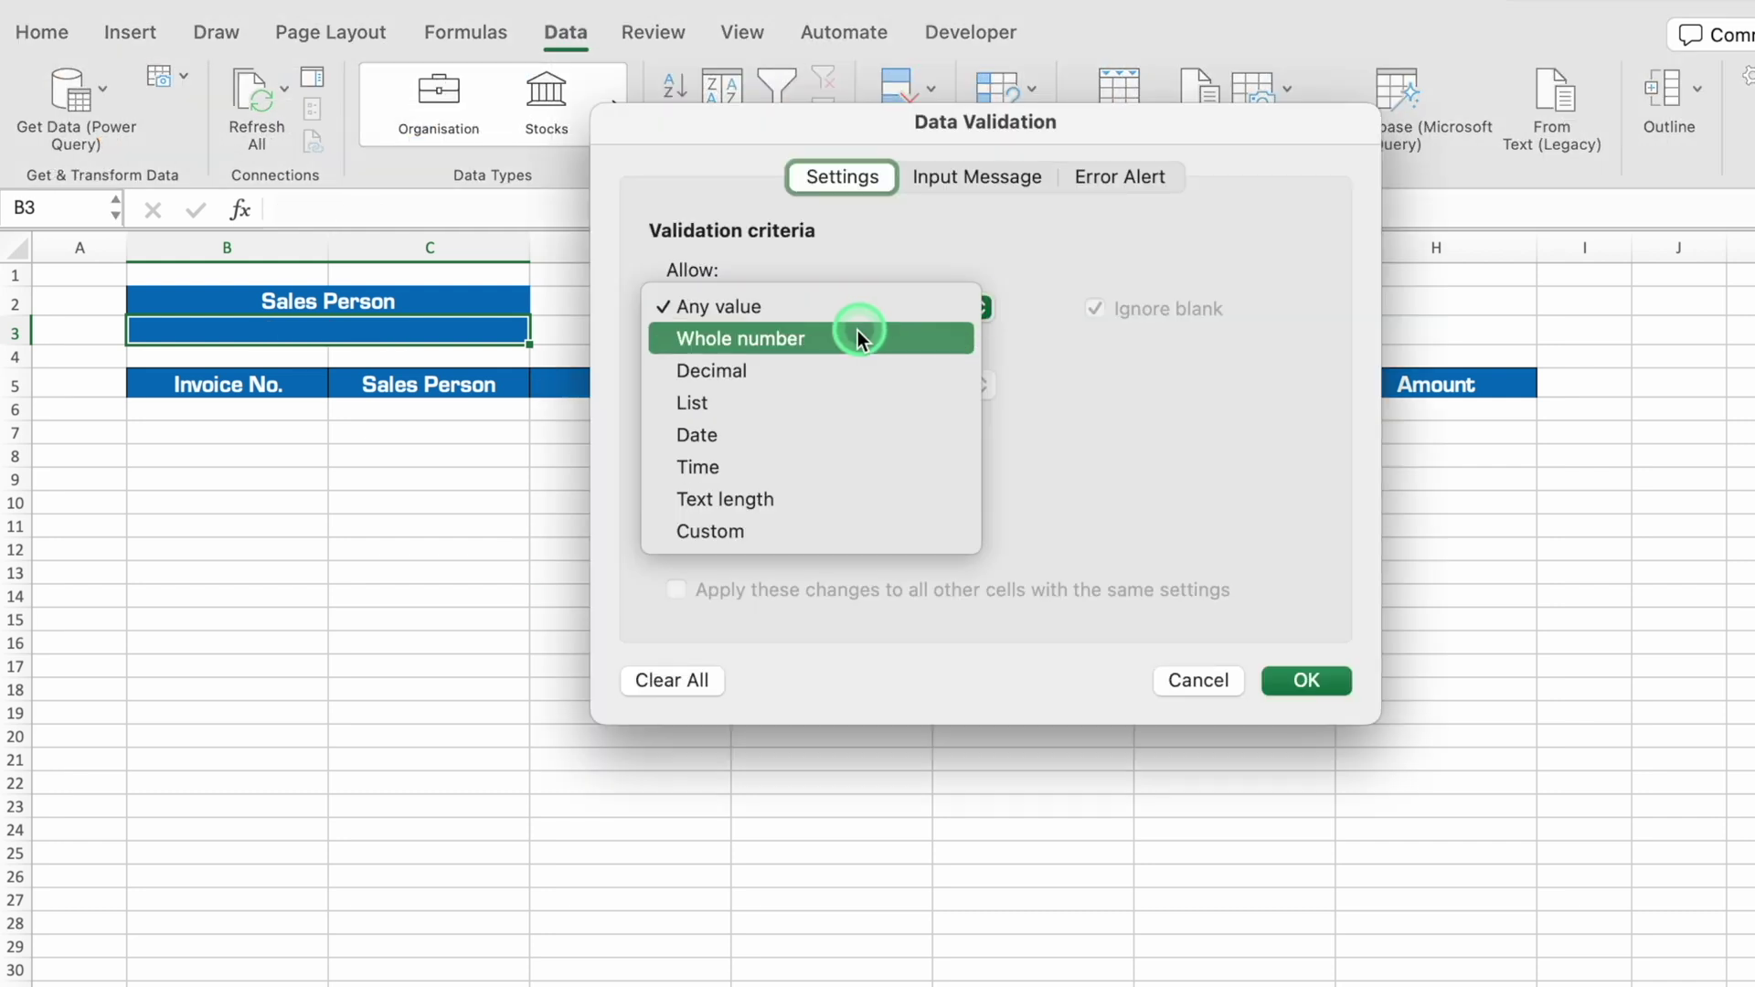
click(842, 400)
click(880, 462)
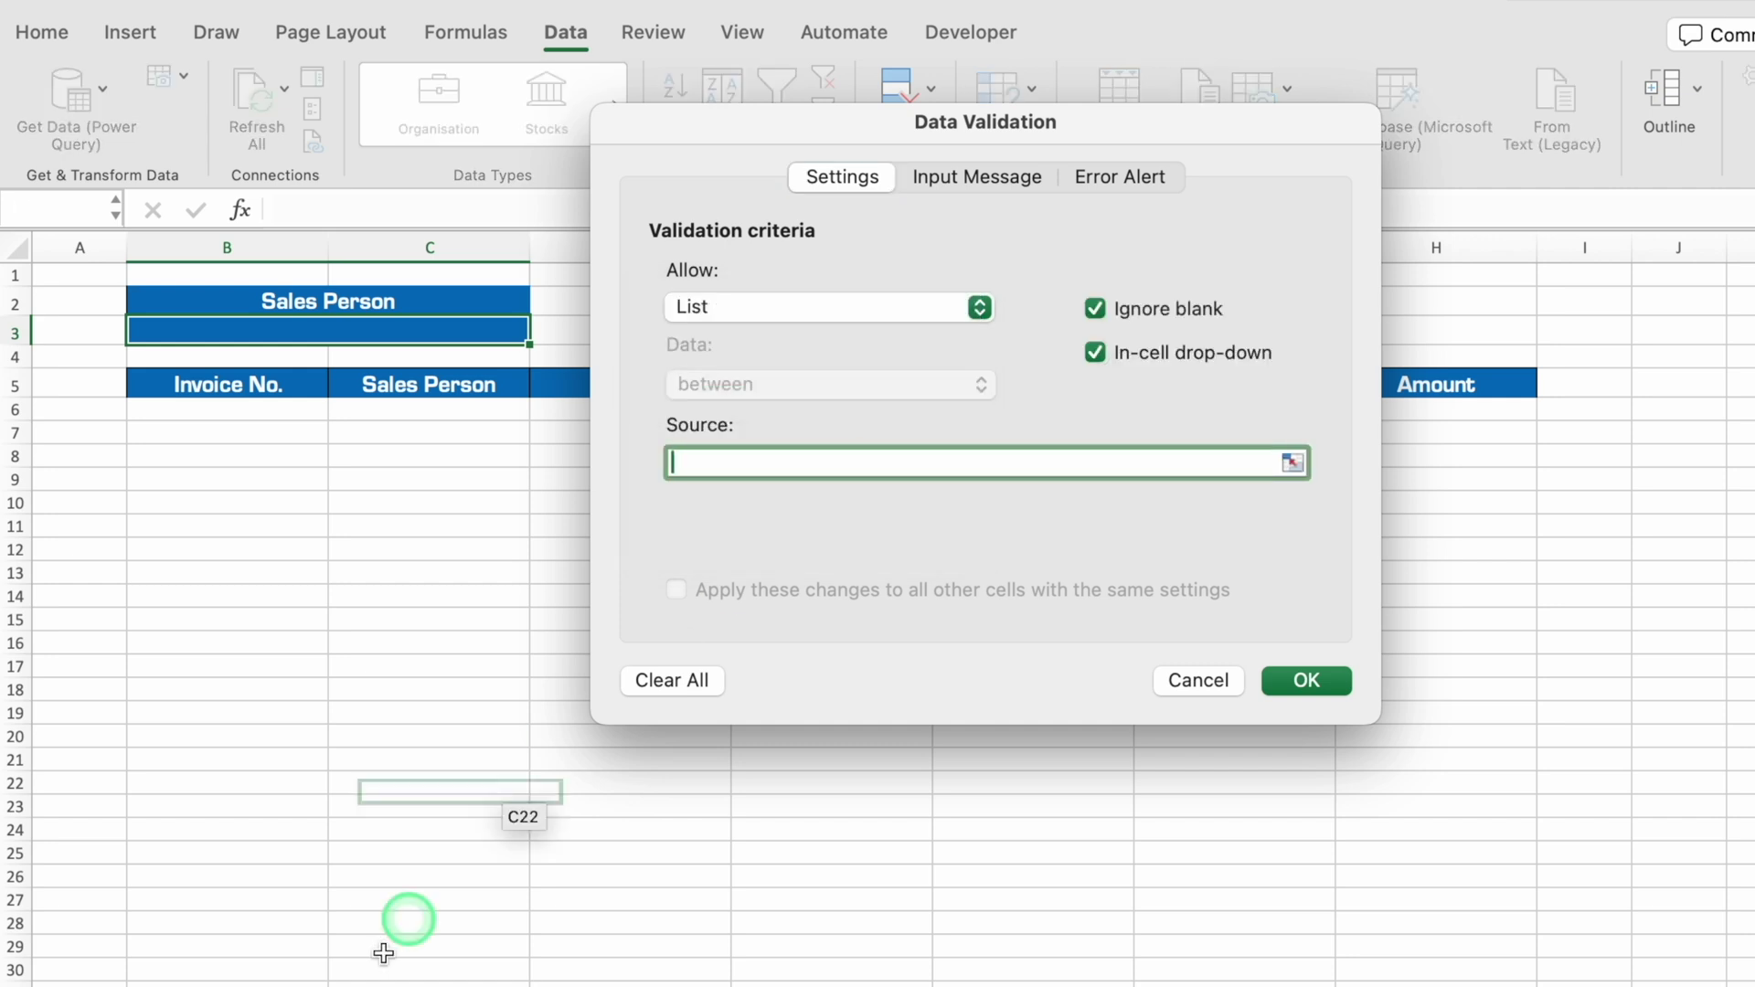
click(277, 946)
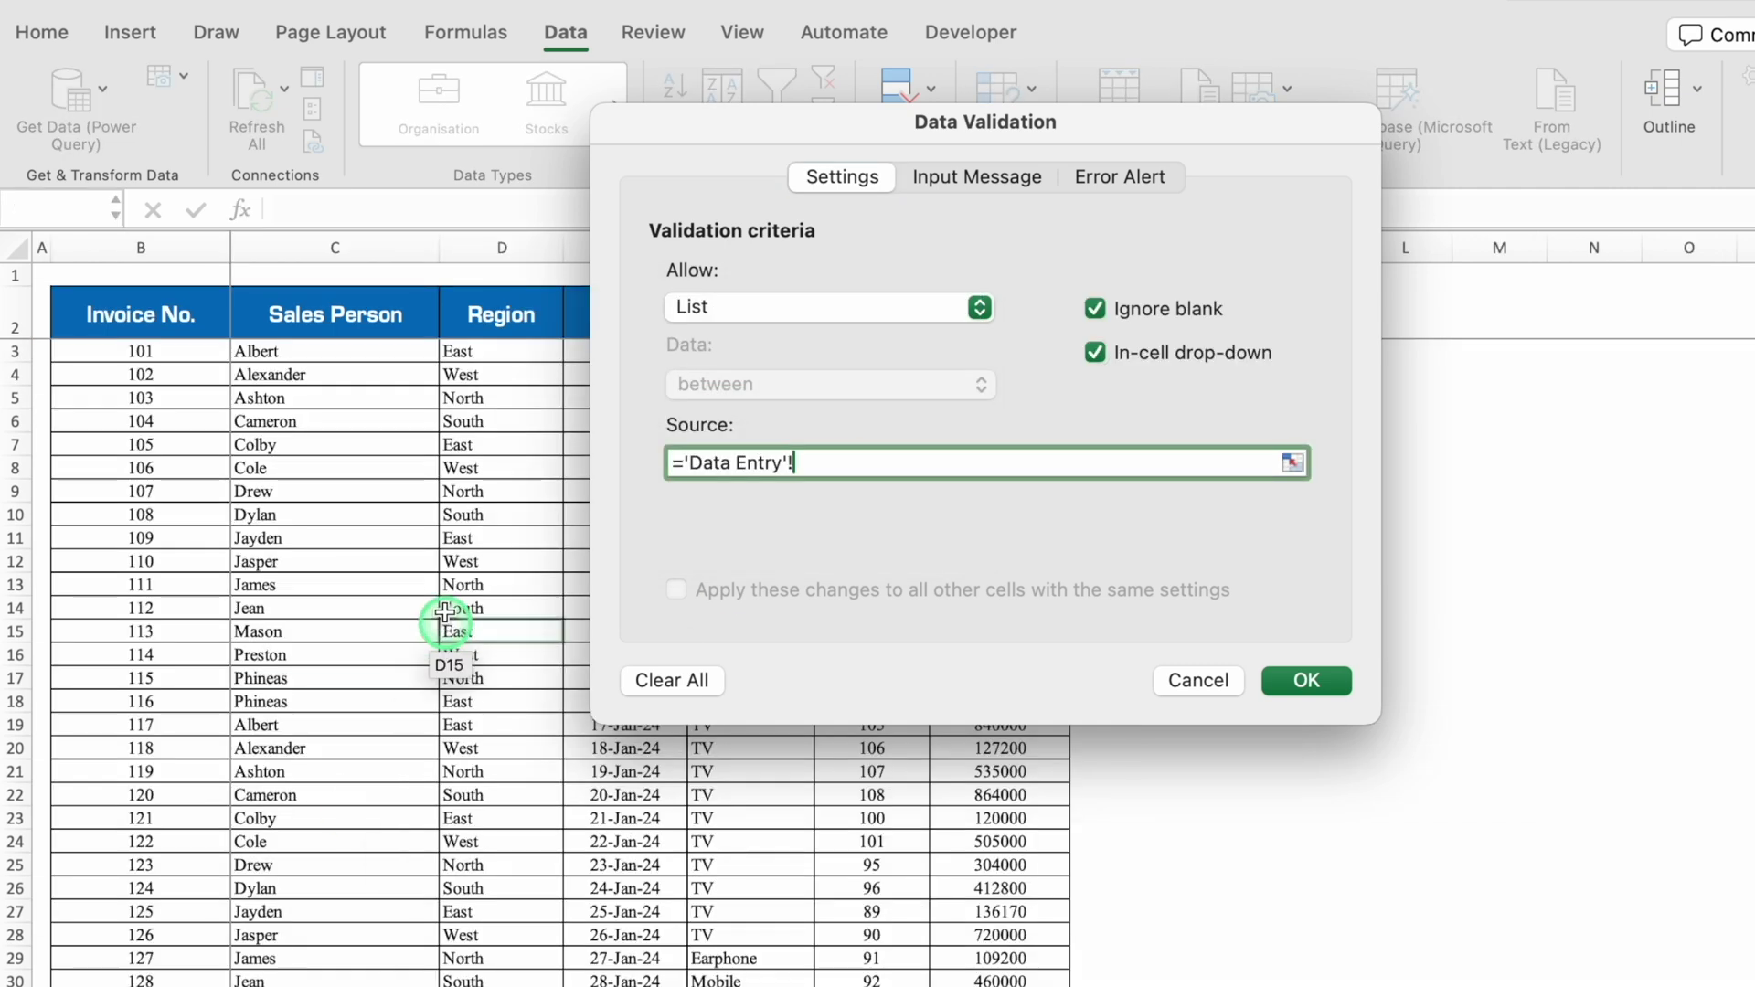
click(383, 353)
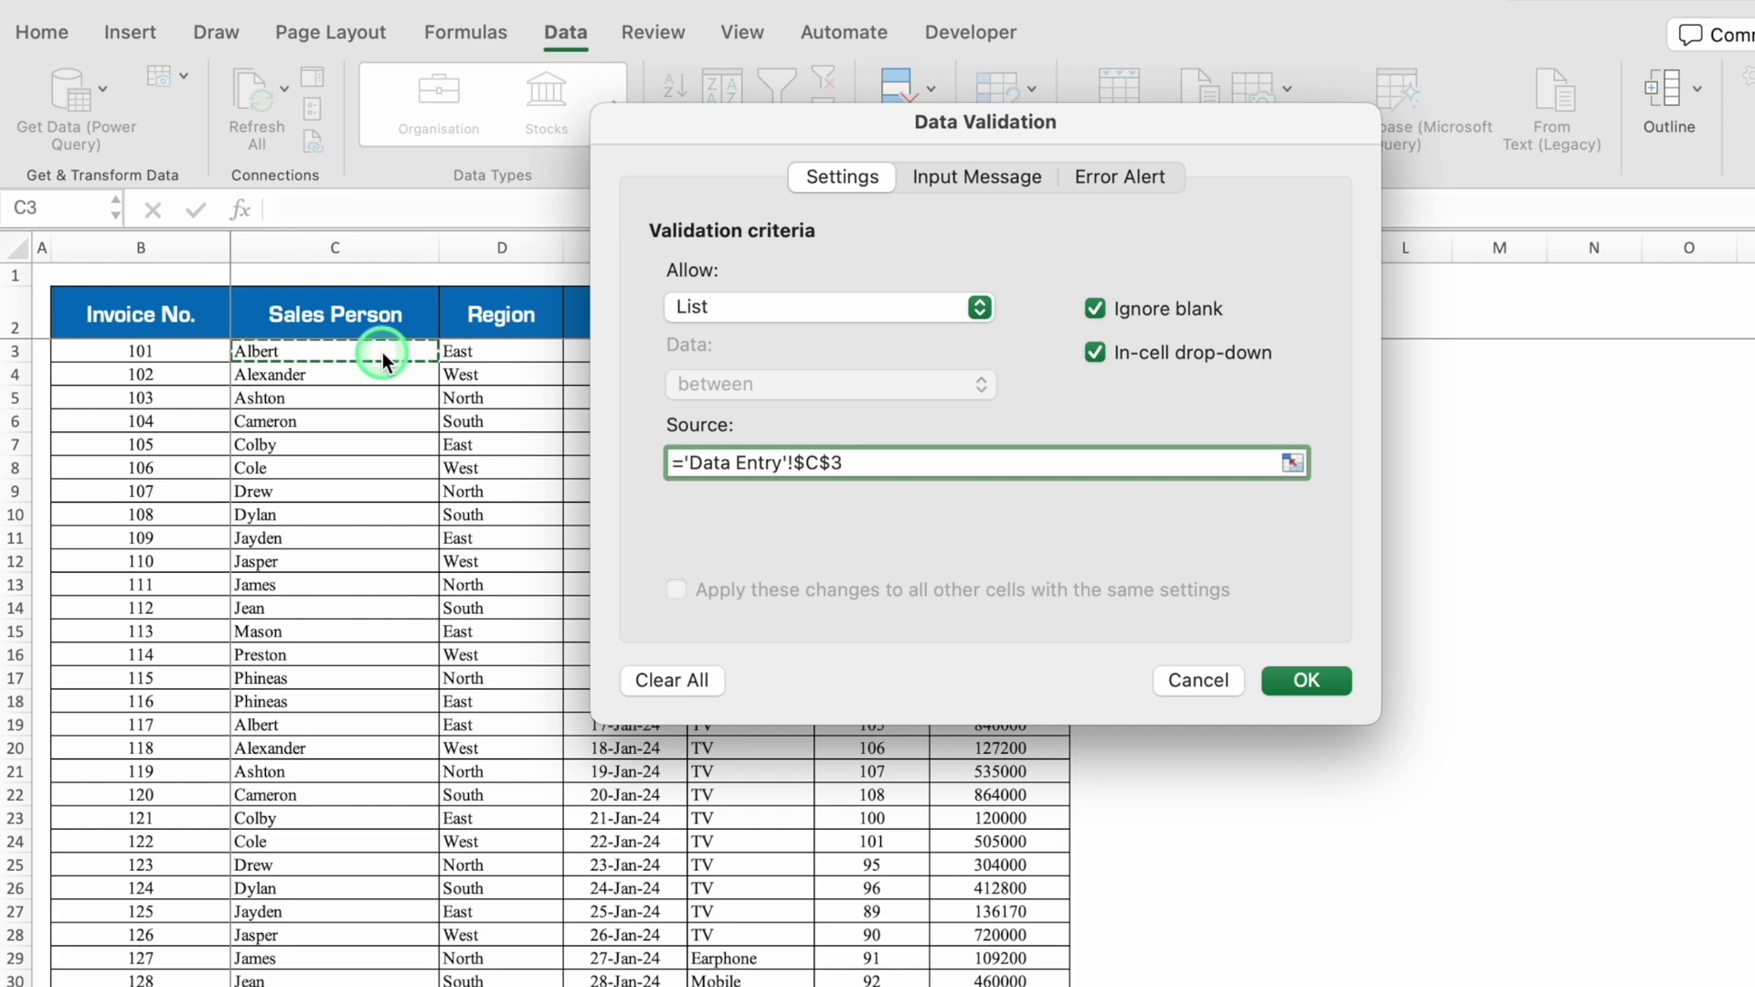
key(ctrl+shift+Down)
click(1302, 681)
Step: Pick a sales person name from the new B3 drop-down
click(543, 330)
click(286, 333)
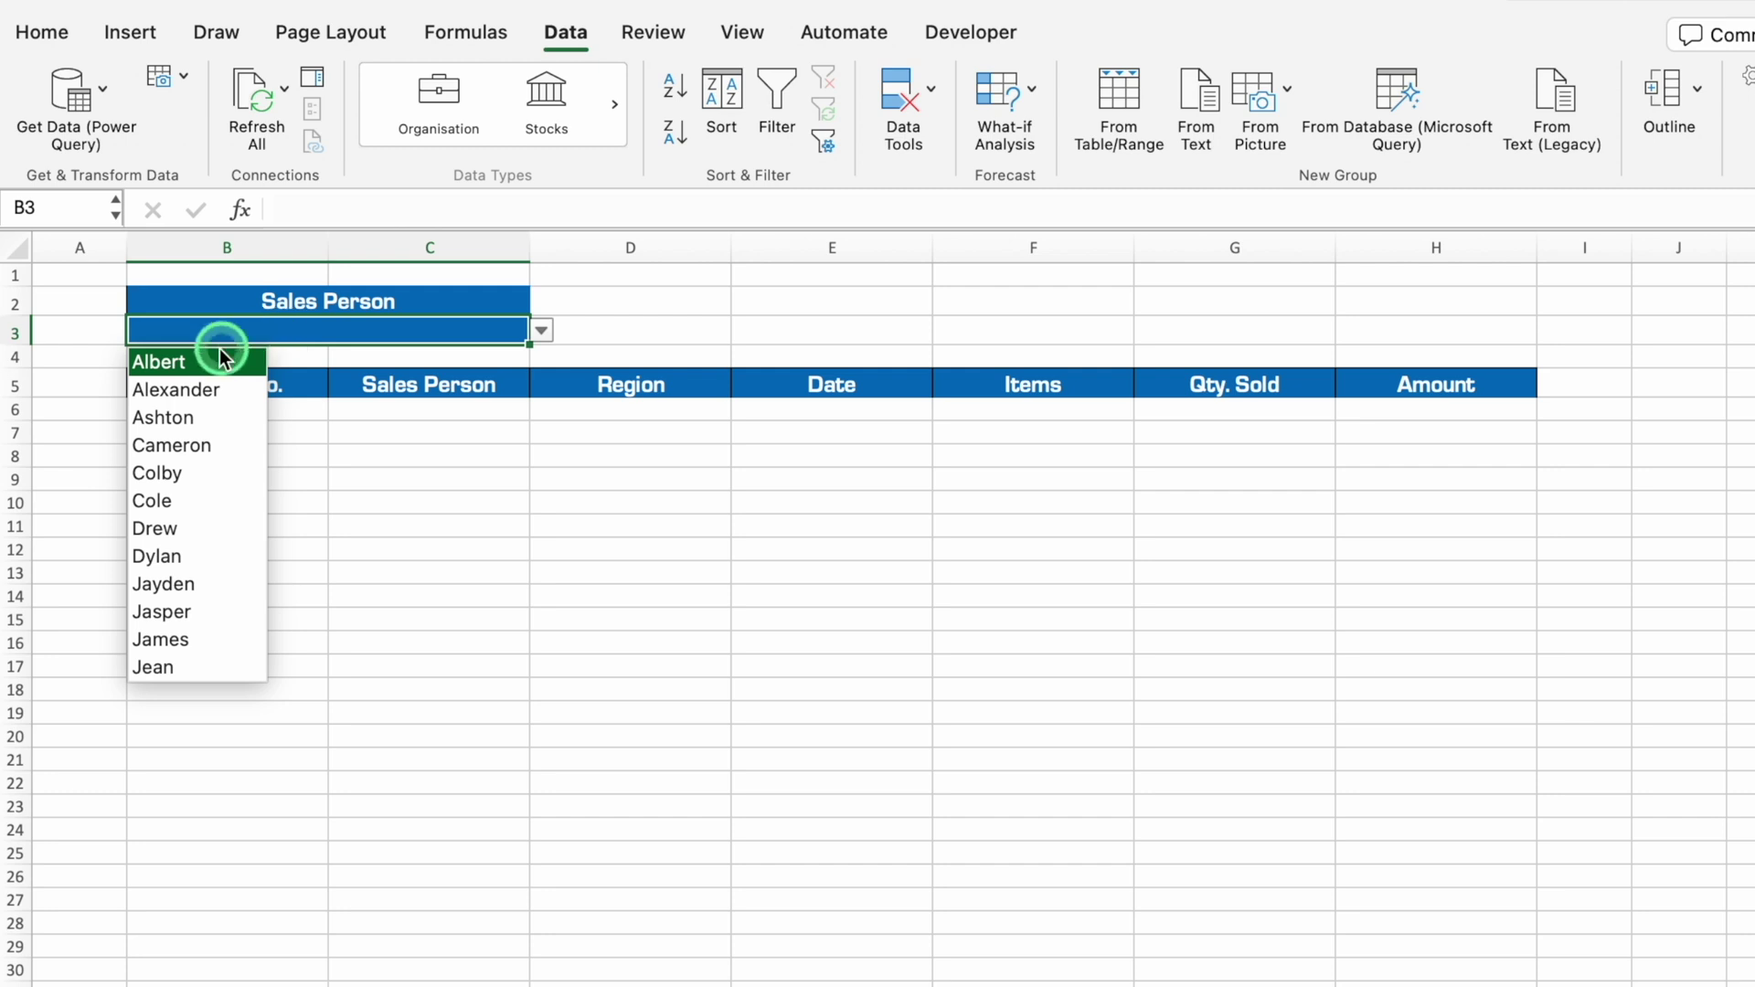
click(542, 334)
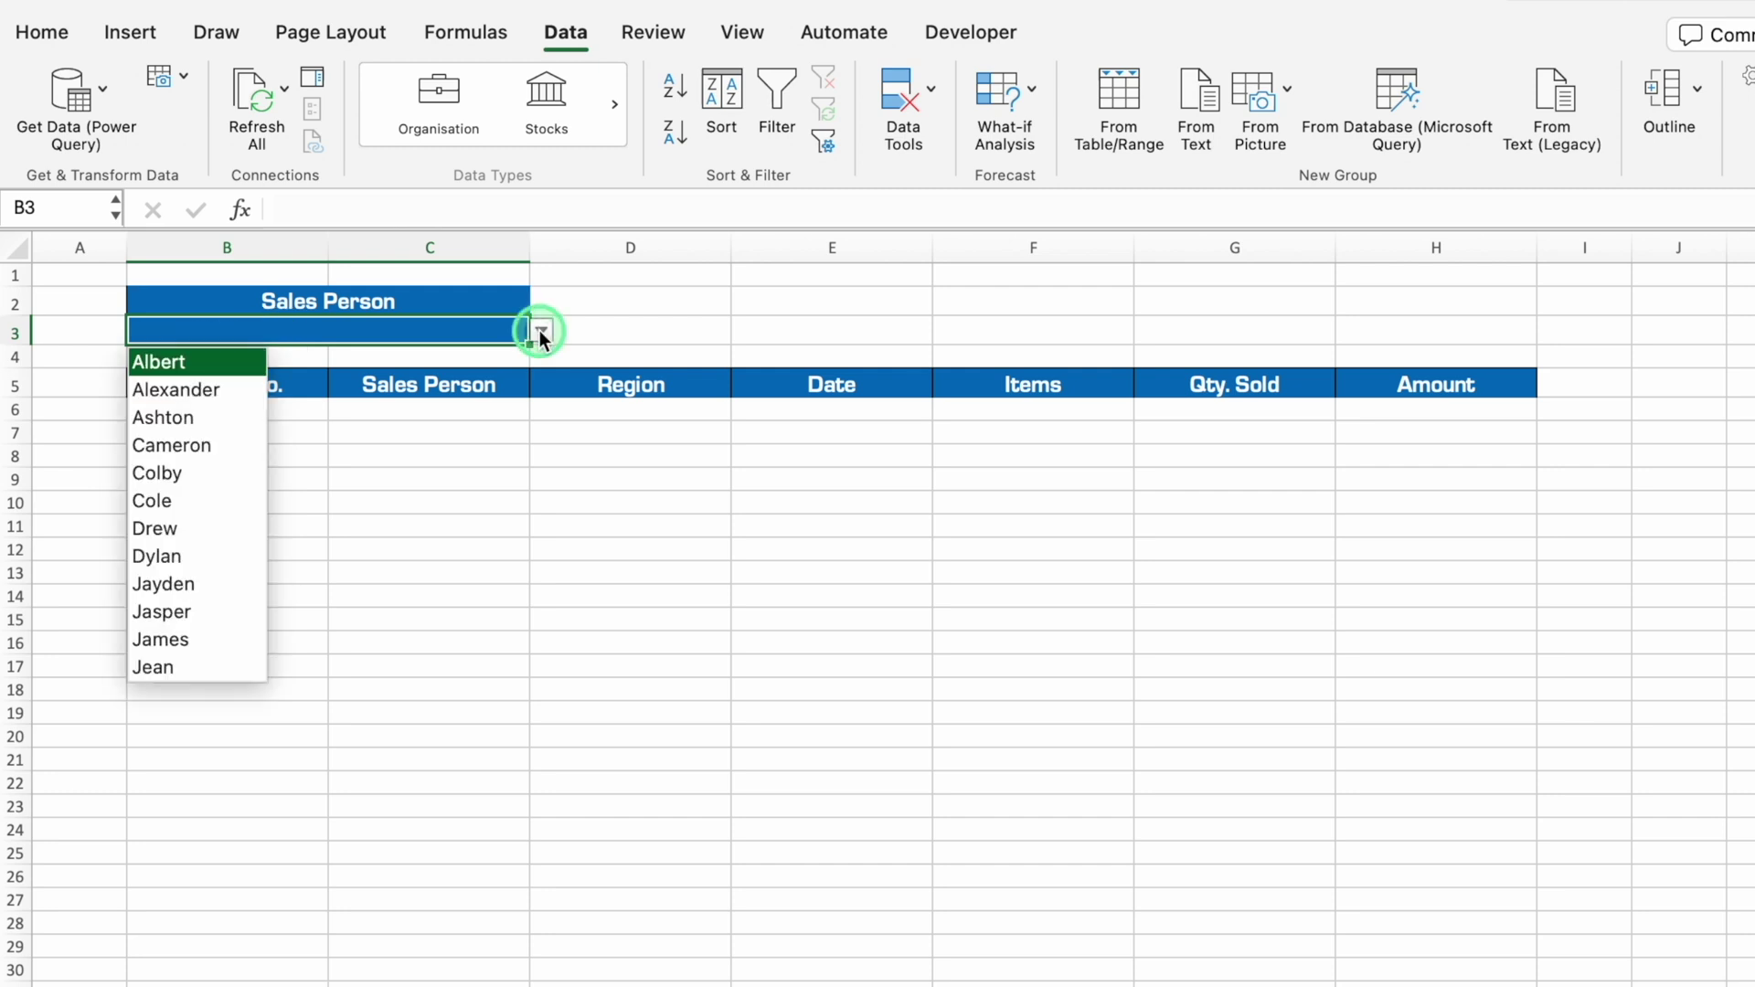
click(195, 363)
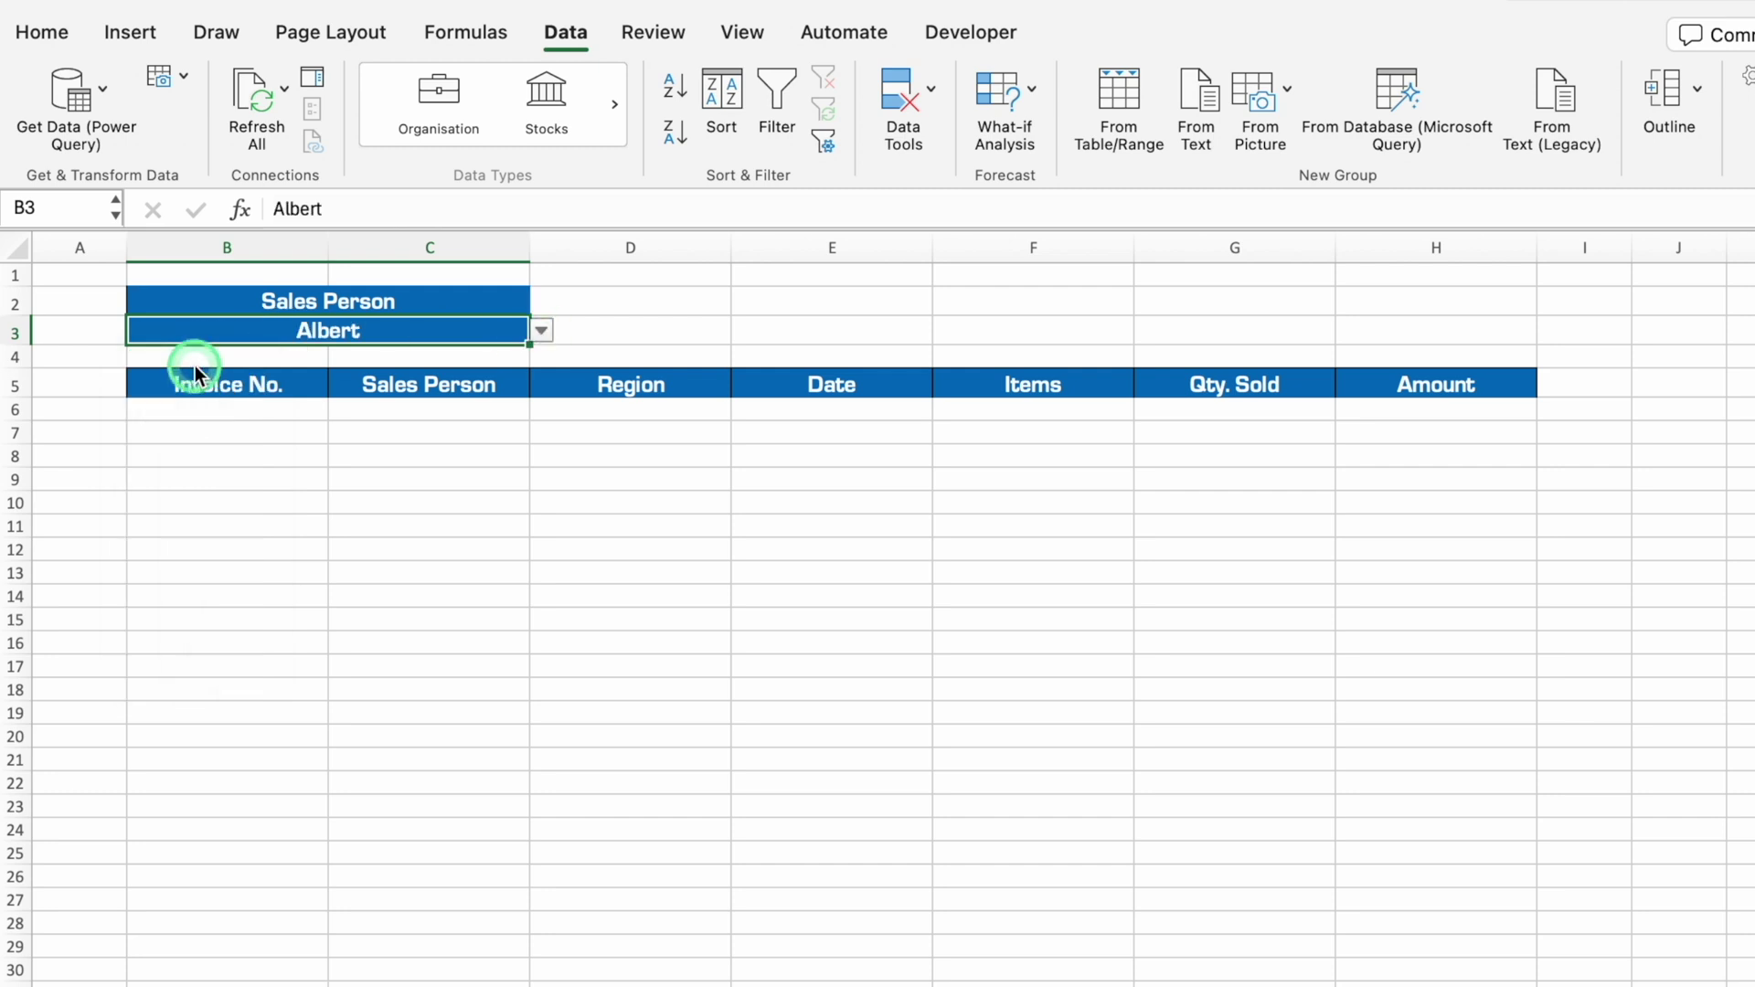
click(259, 408)
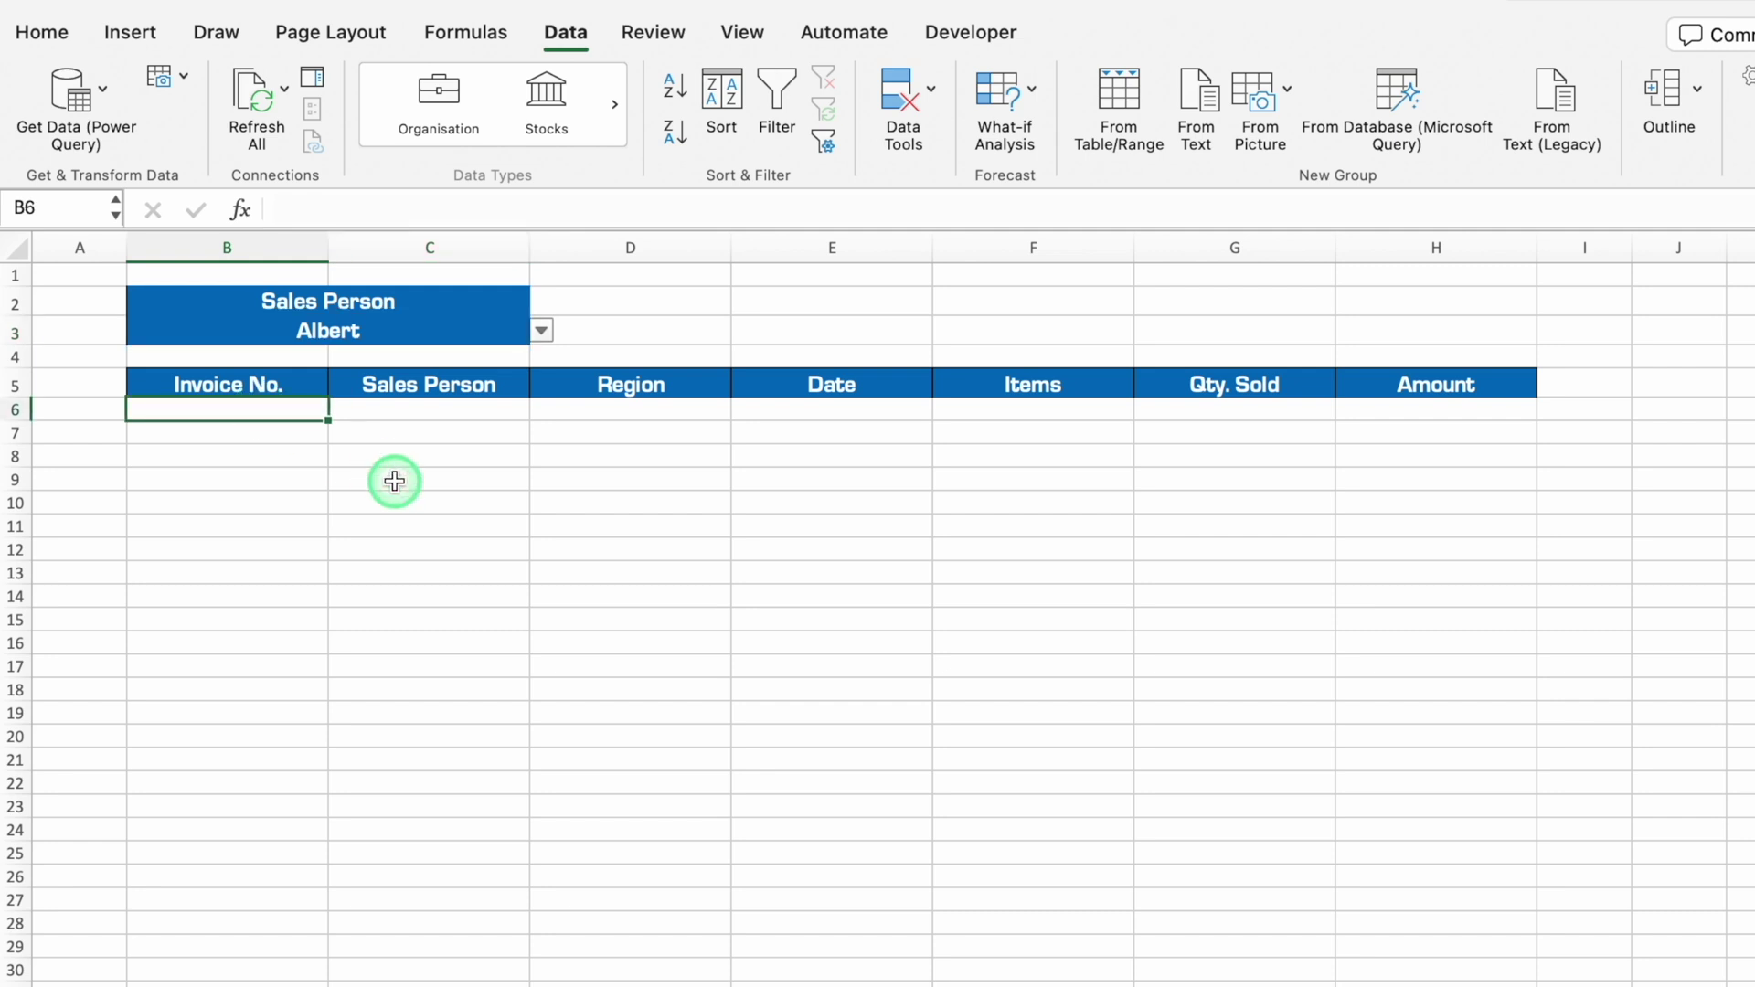
Step: Start a FILTER formula in B6 with 'Data Entry'!$B:$H as the array
scroll(779, 625, up, 3)
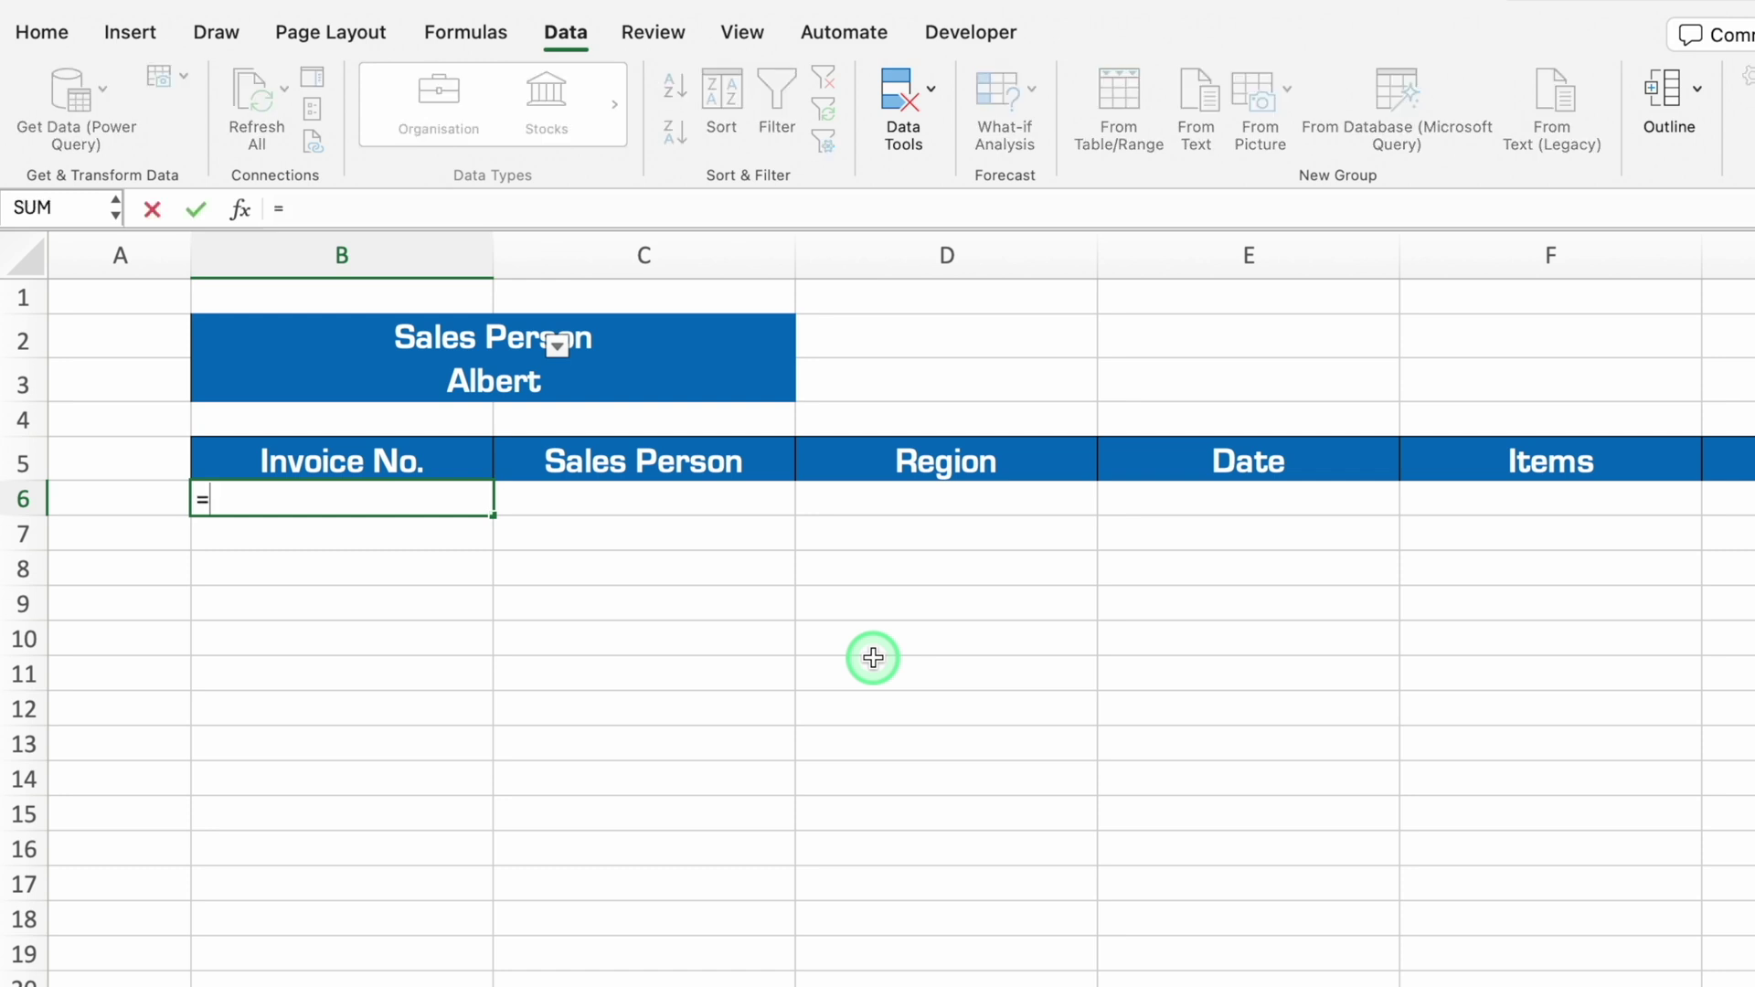
text(filter)
double_click(277, 559)
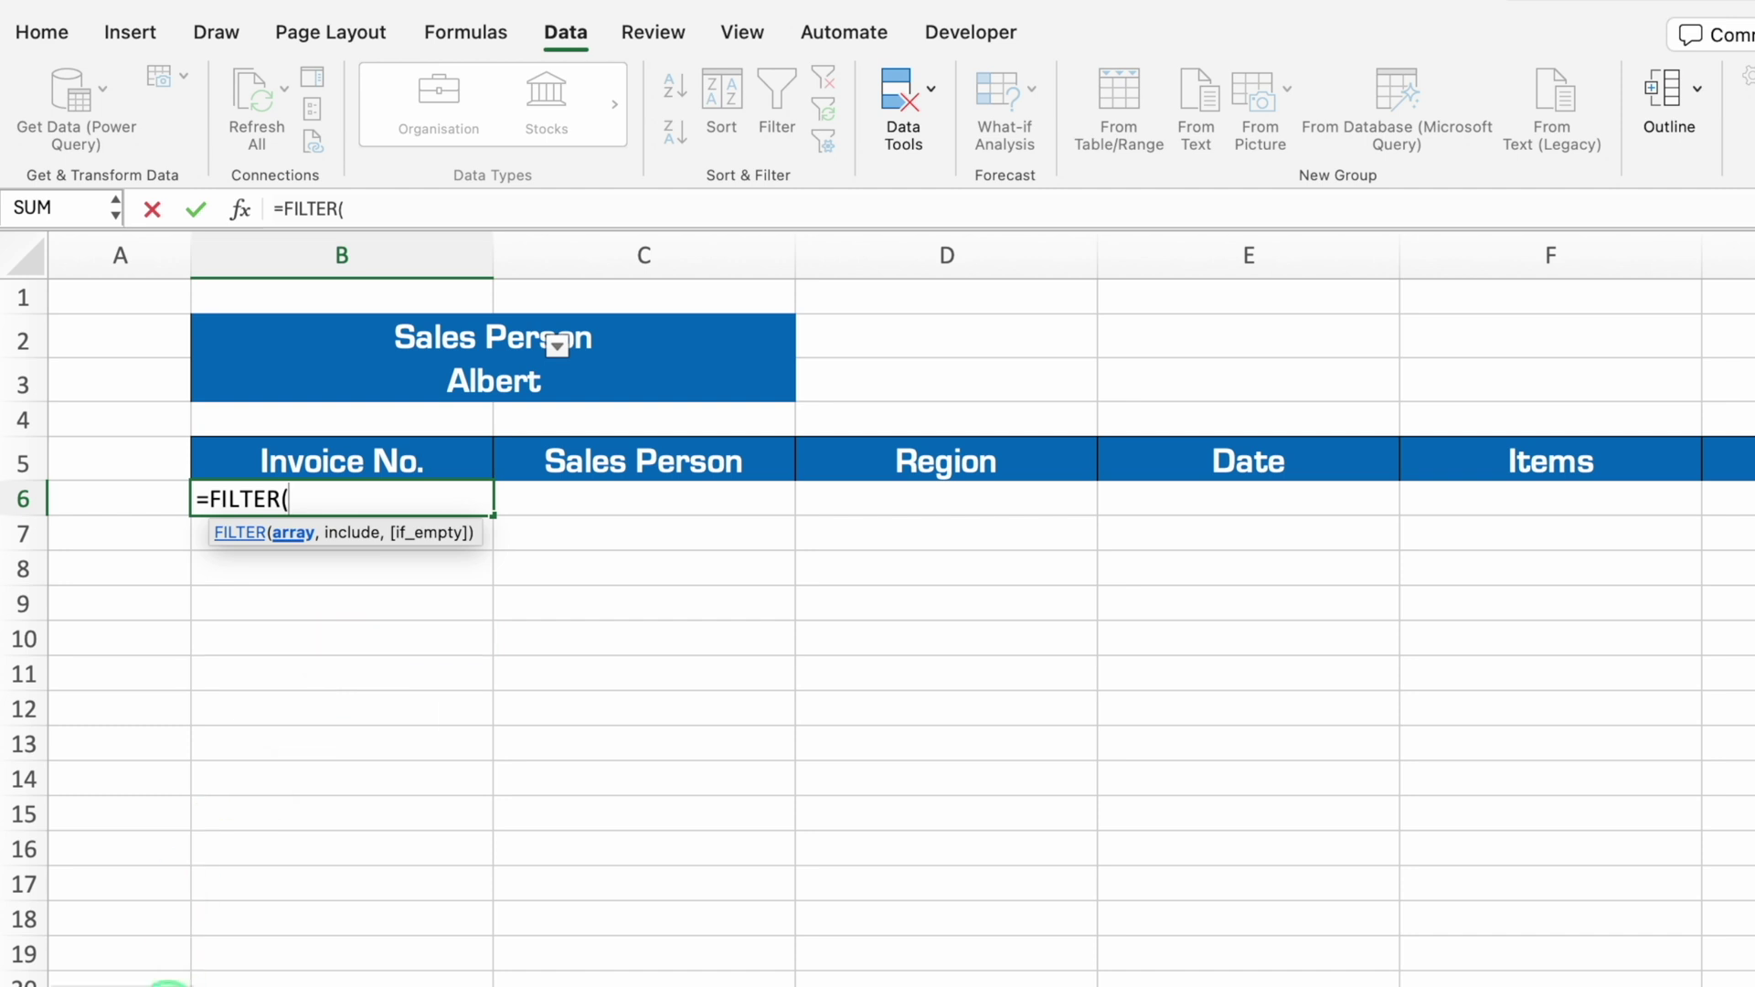
key(ctrl+Page_Down)
drag(141, 248, 1015, 260)
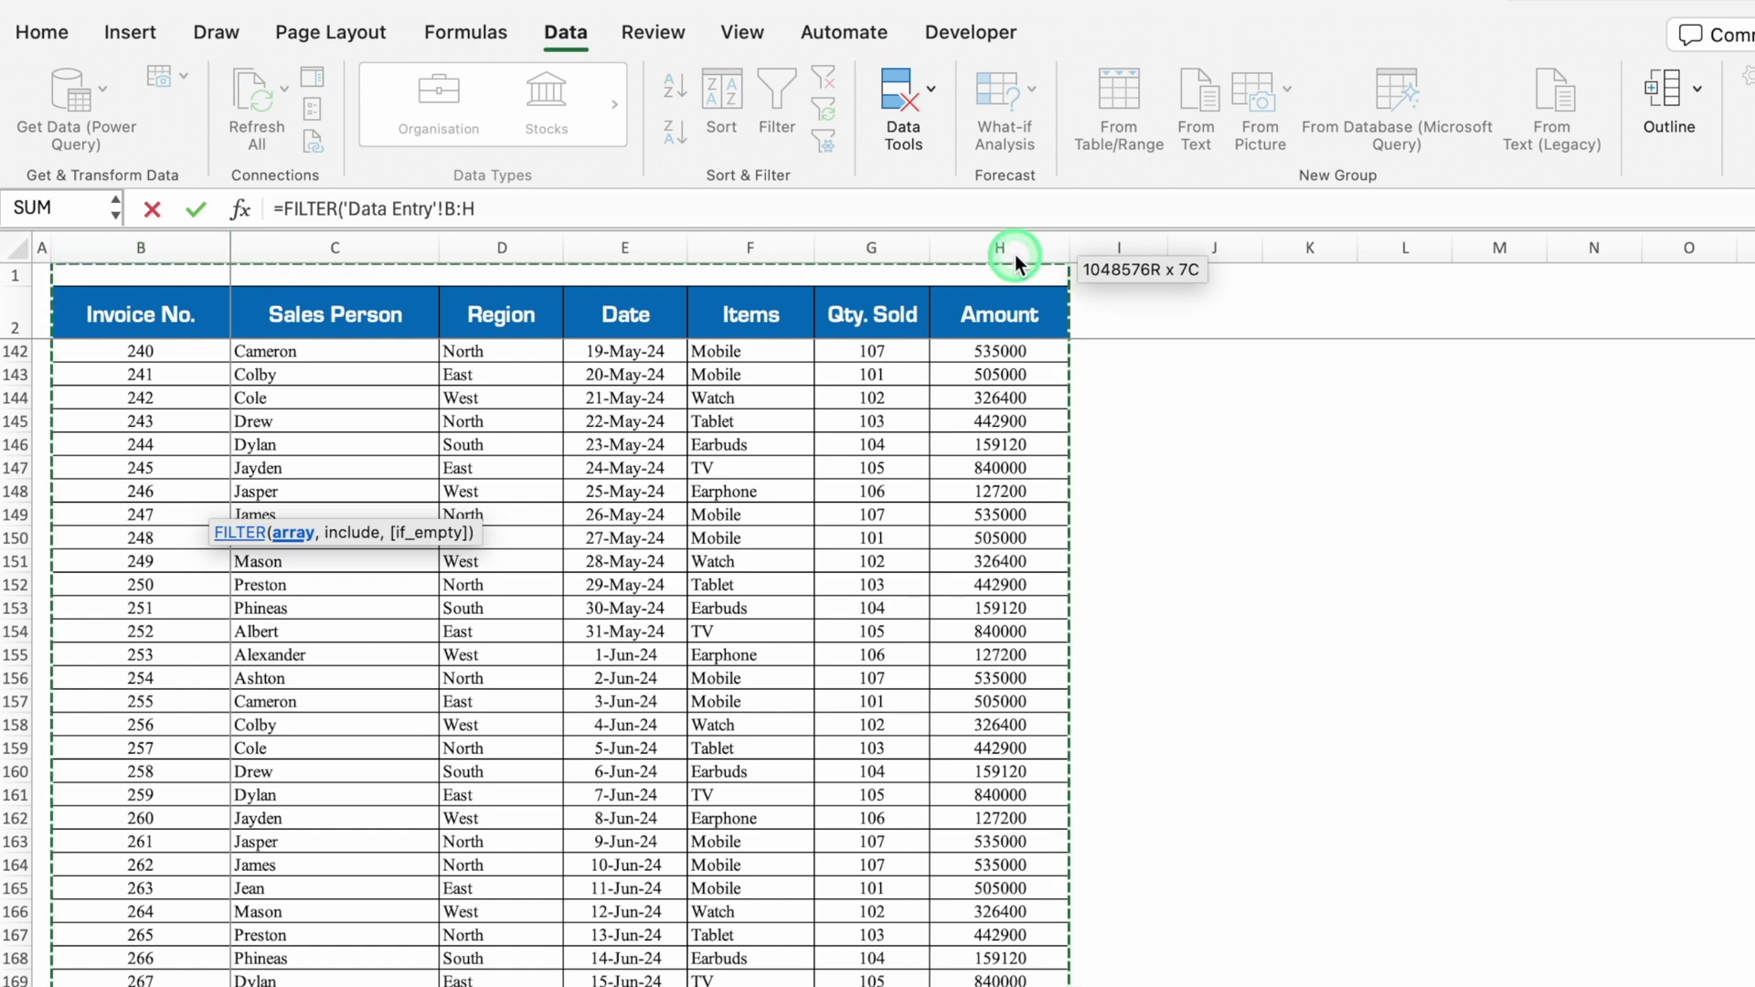
key(F4)
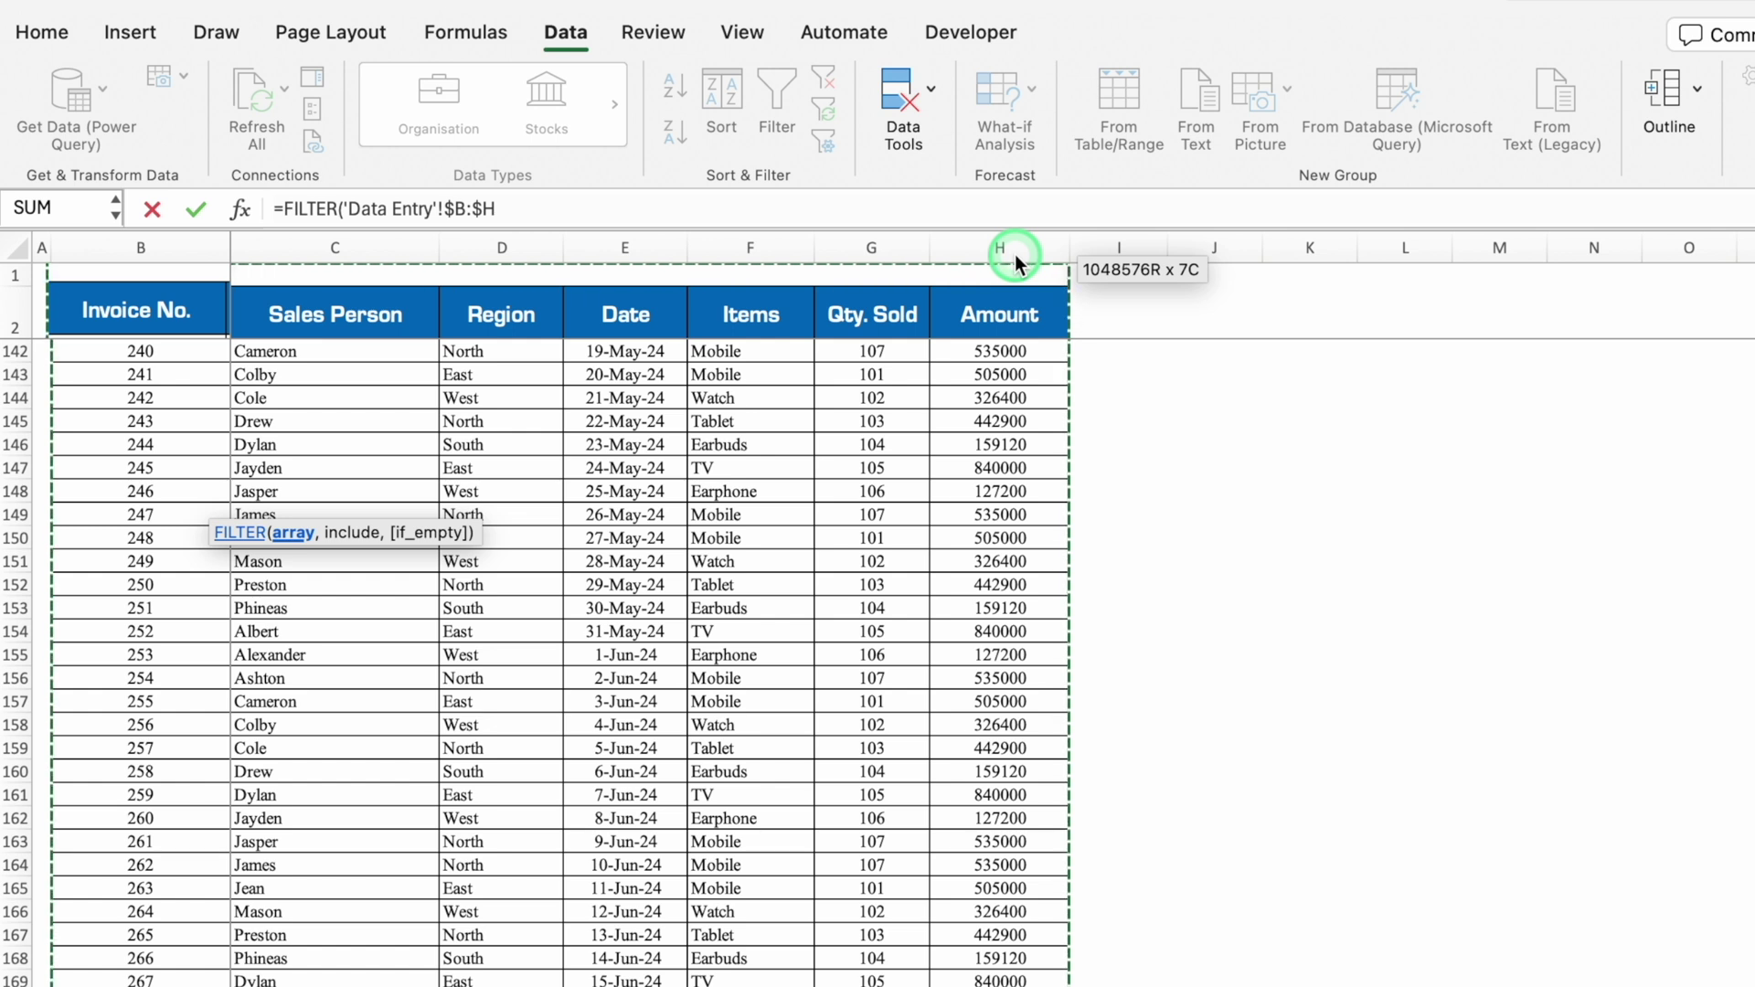
Step: Complete the FILTER condition 'Data Entry'!$C:$C=Sheet1!B3 so the matching records spill
text(,)
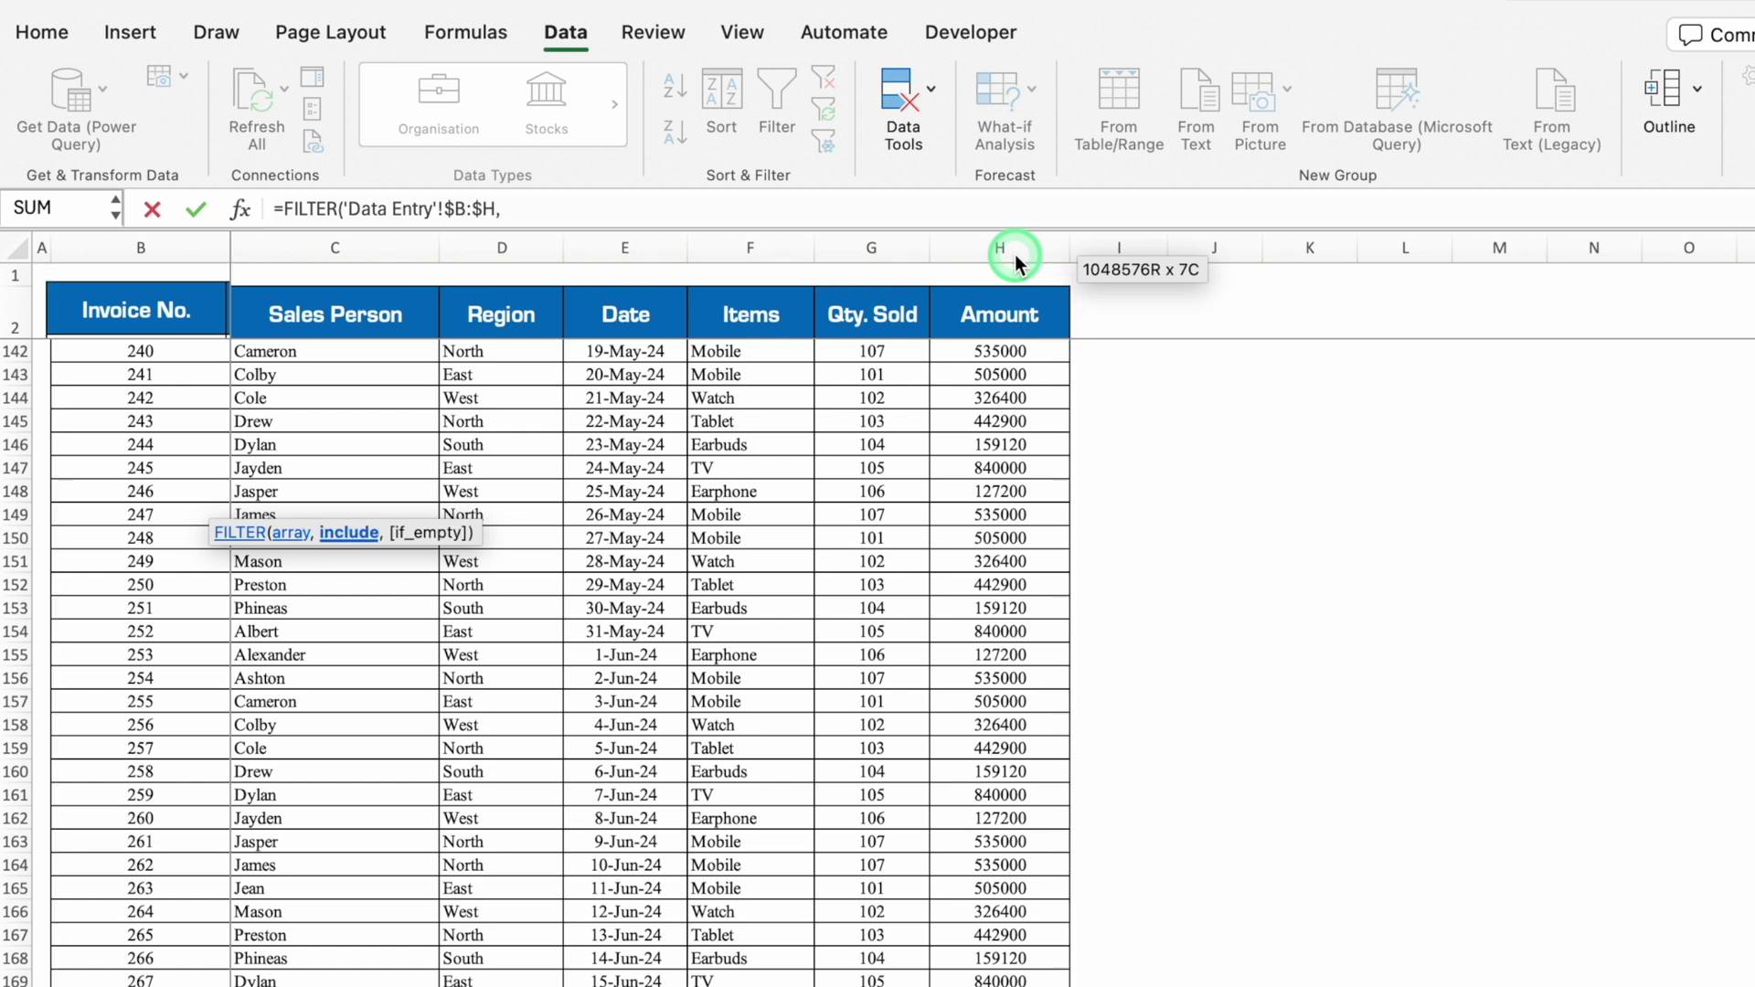
click(799, 488)
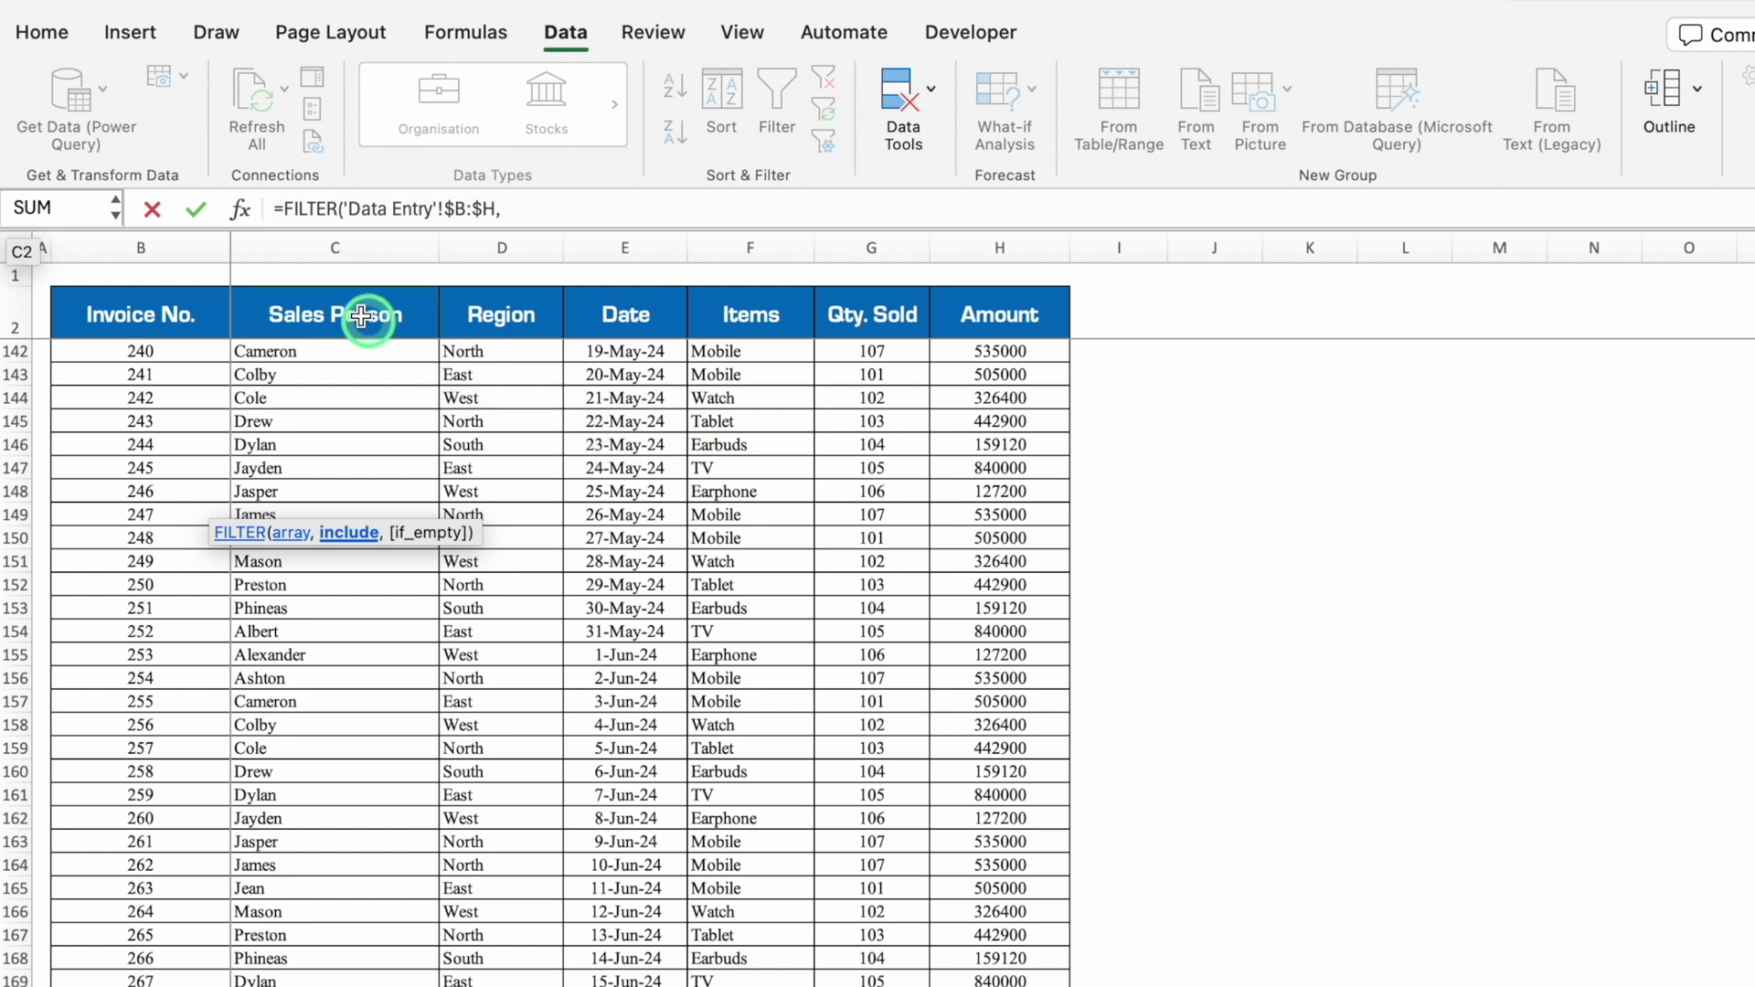
click(309, 247)
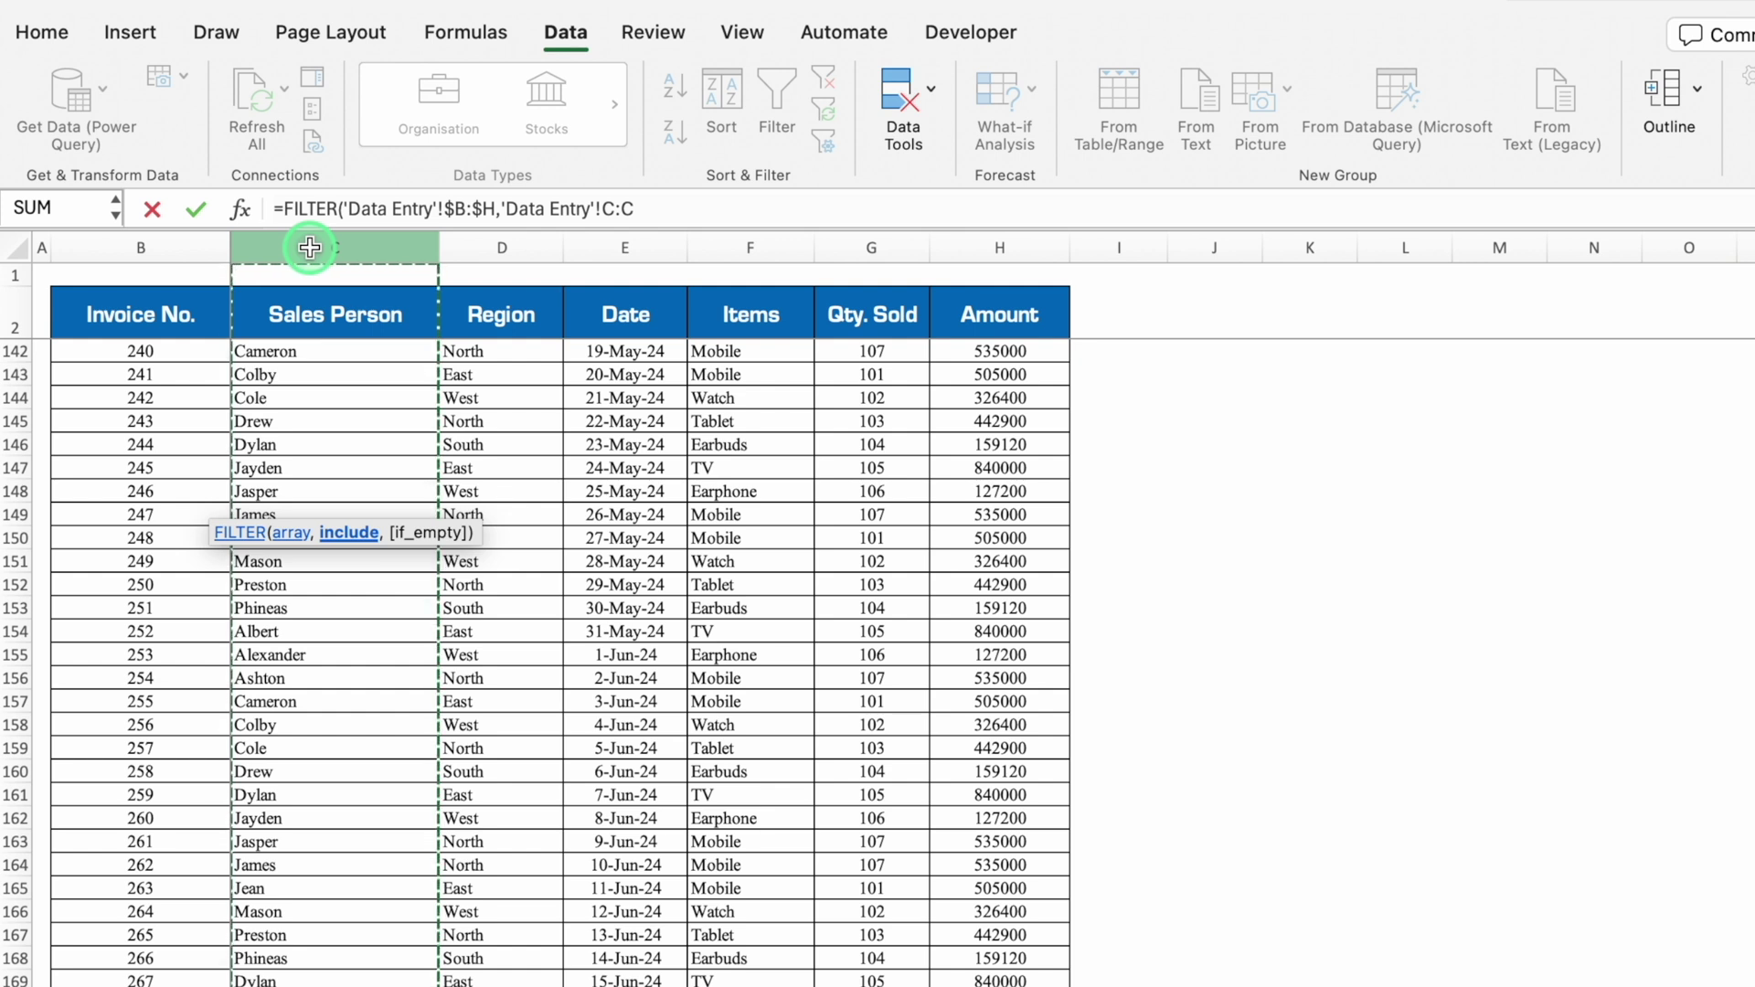
key(F4)
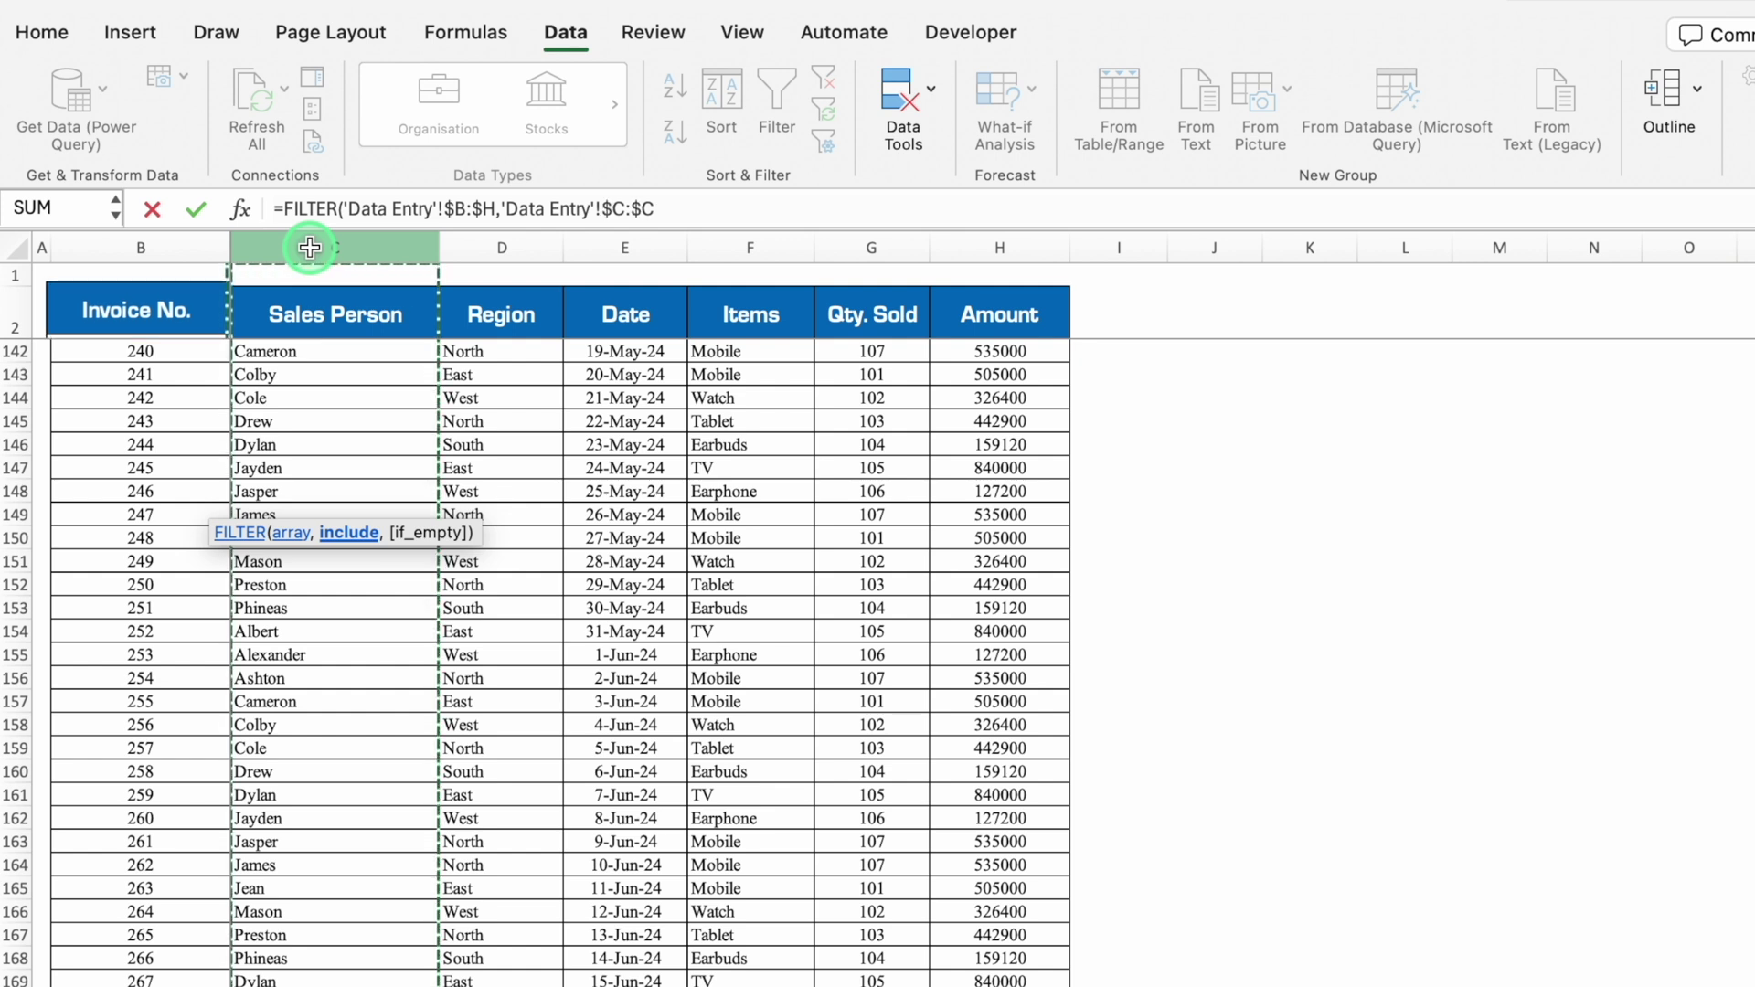
text(=)
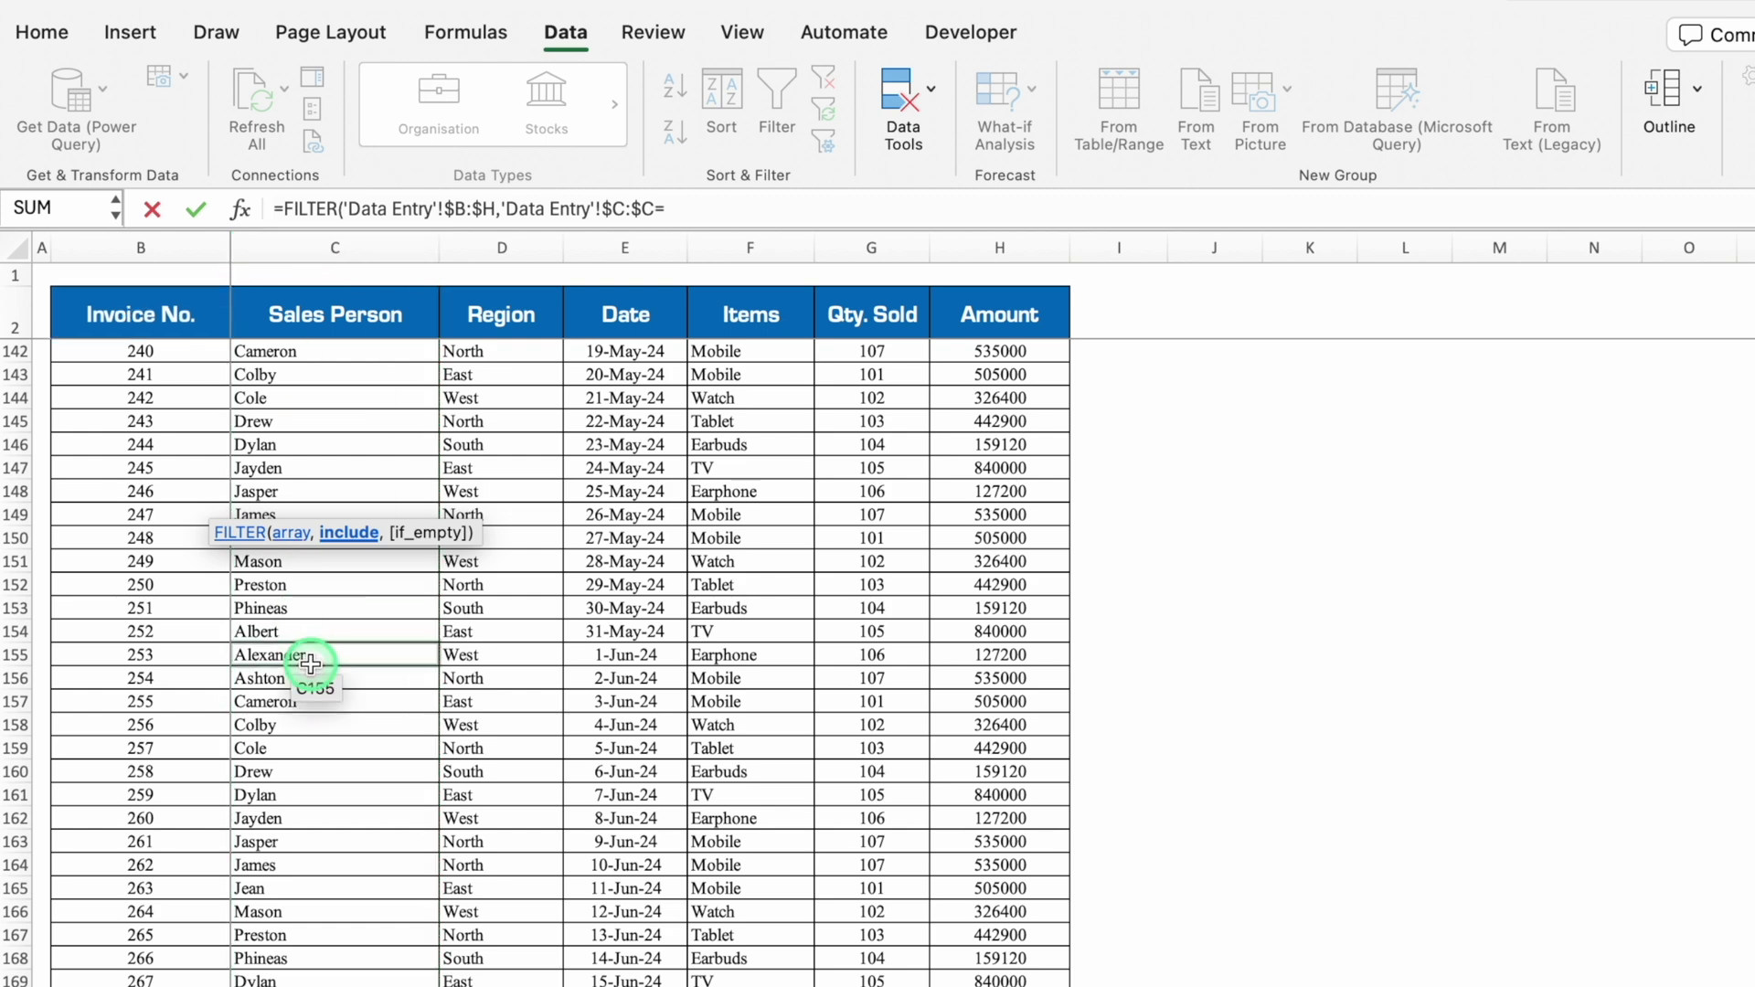
key(ctrl+Page_Down)
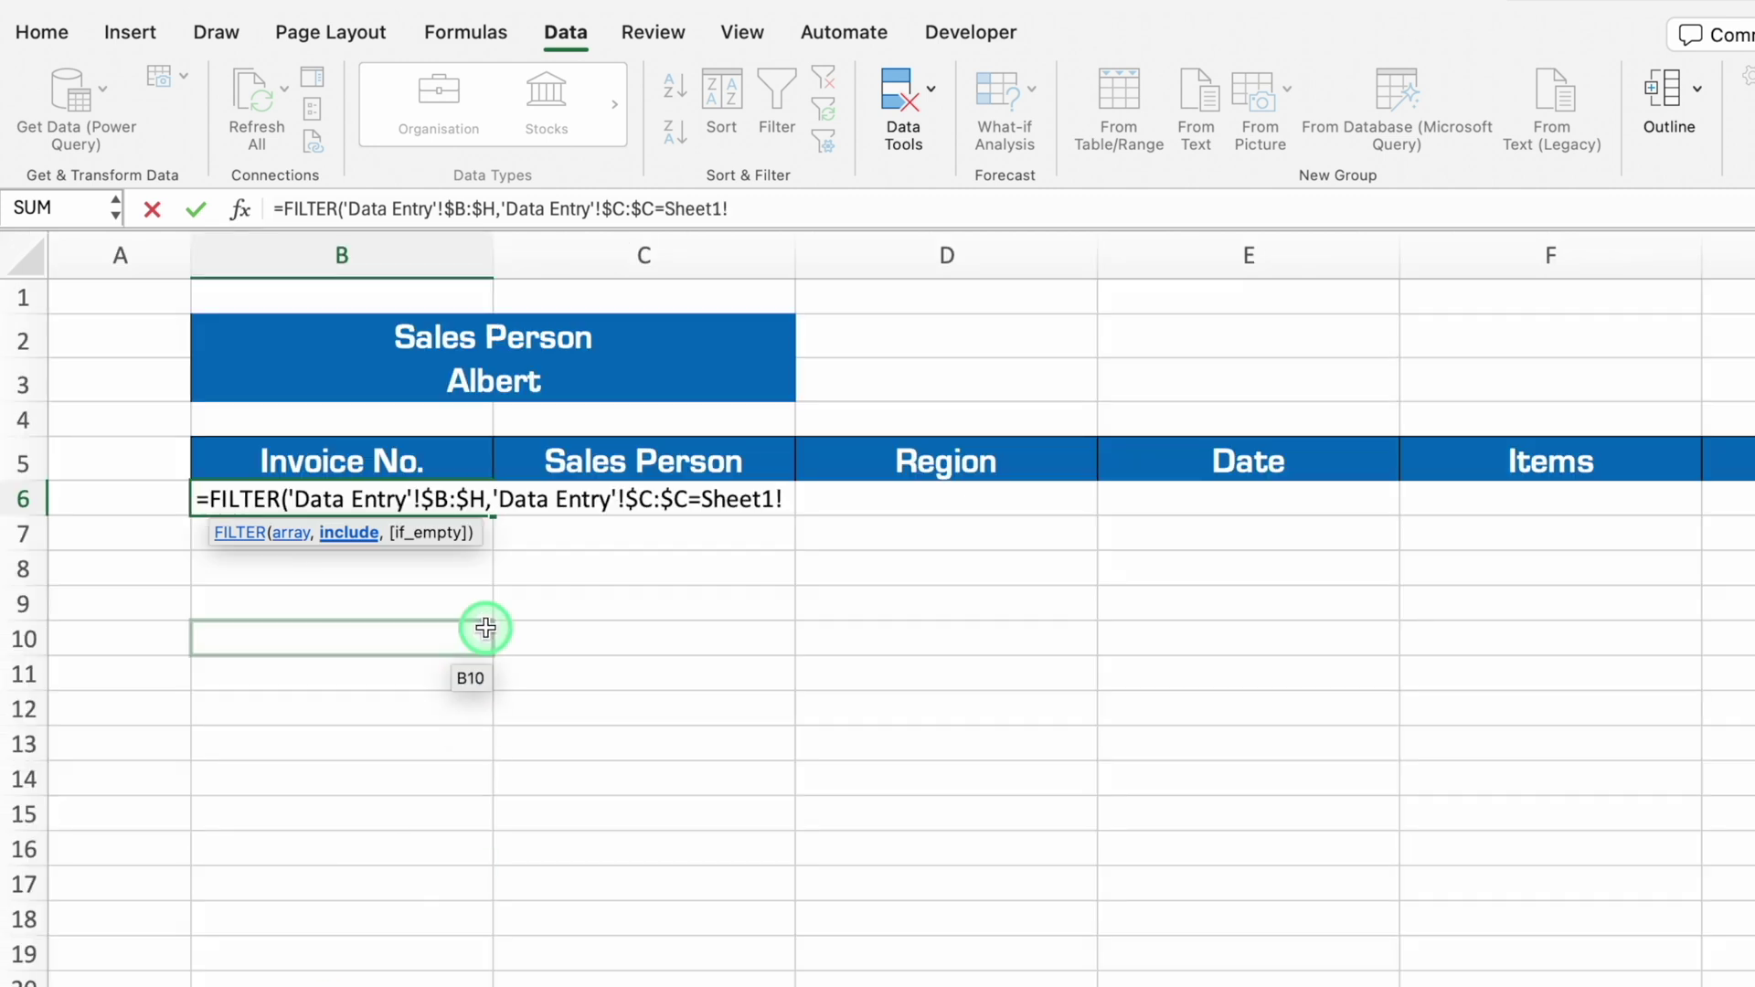
click(512, 378)
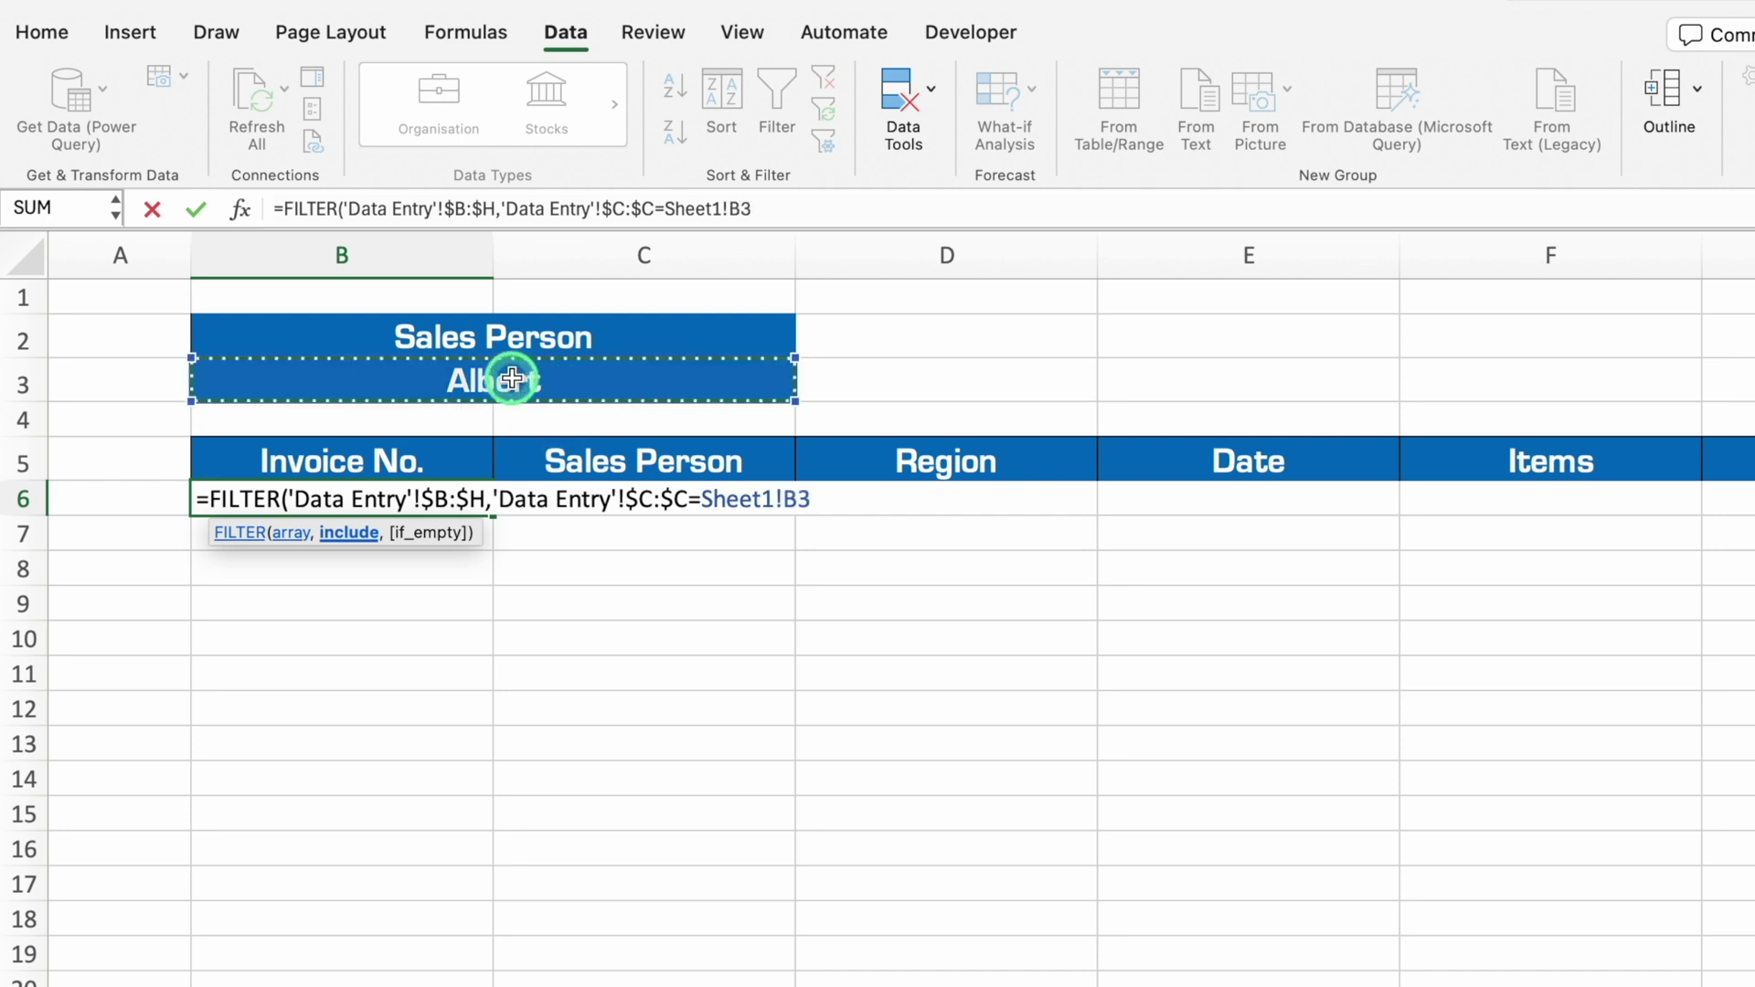
text())
key(Return)
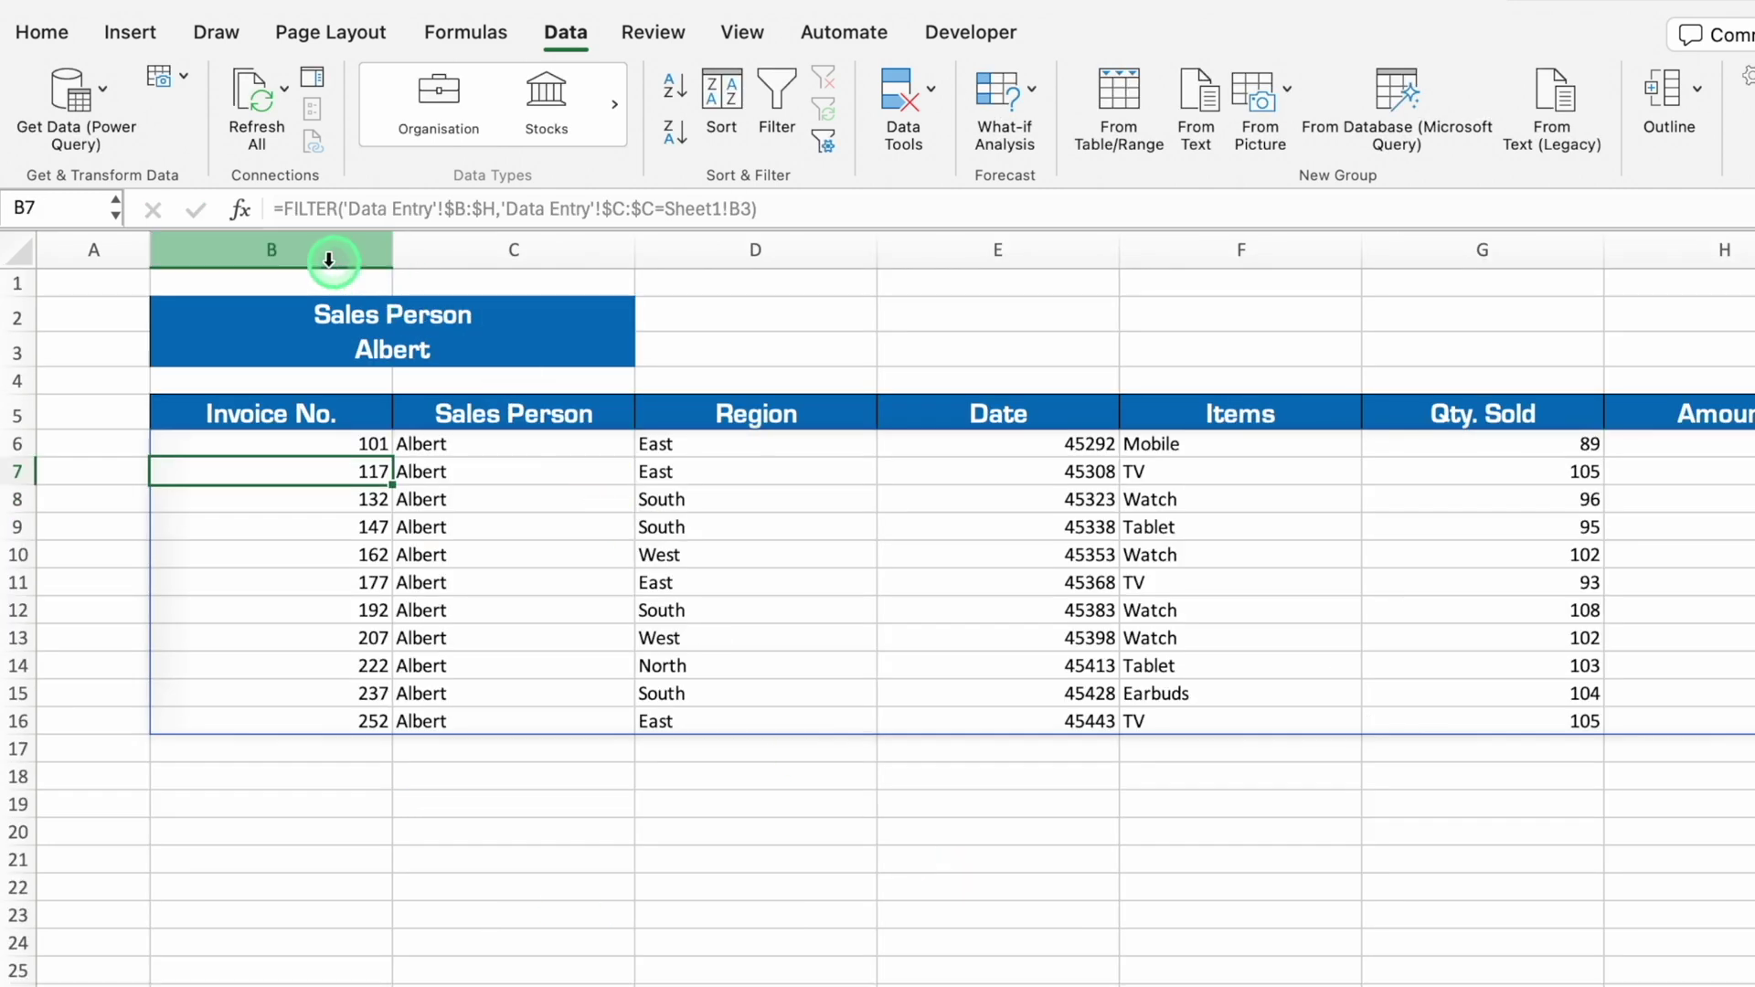
Step: Narrow columns B to H and start a Classic conditional formatting rule for the whole sheet
drag(271, 250, 1719, 384)
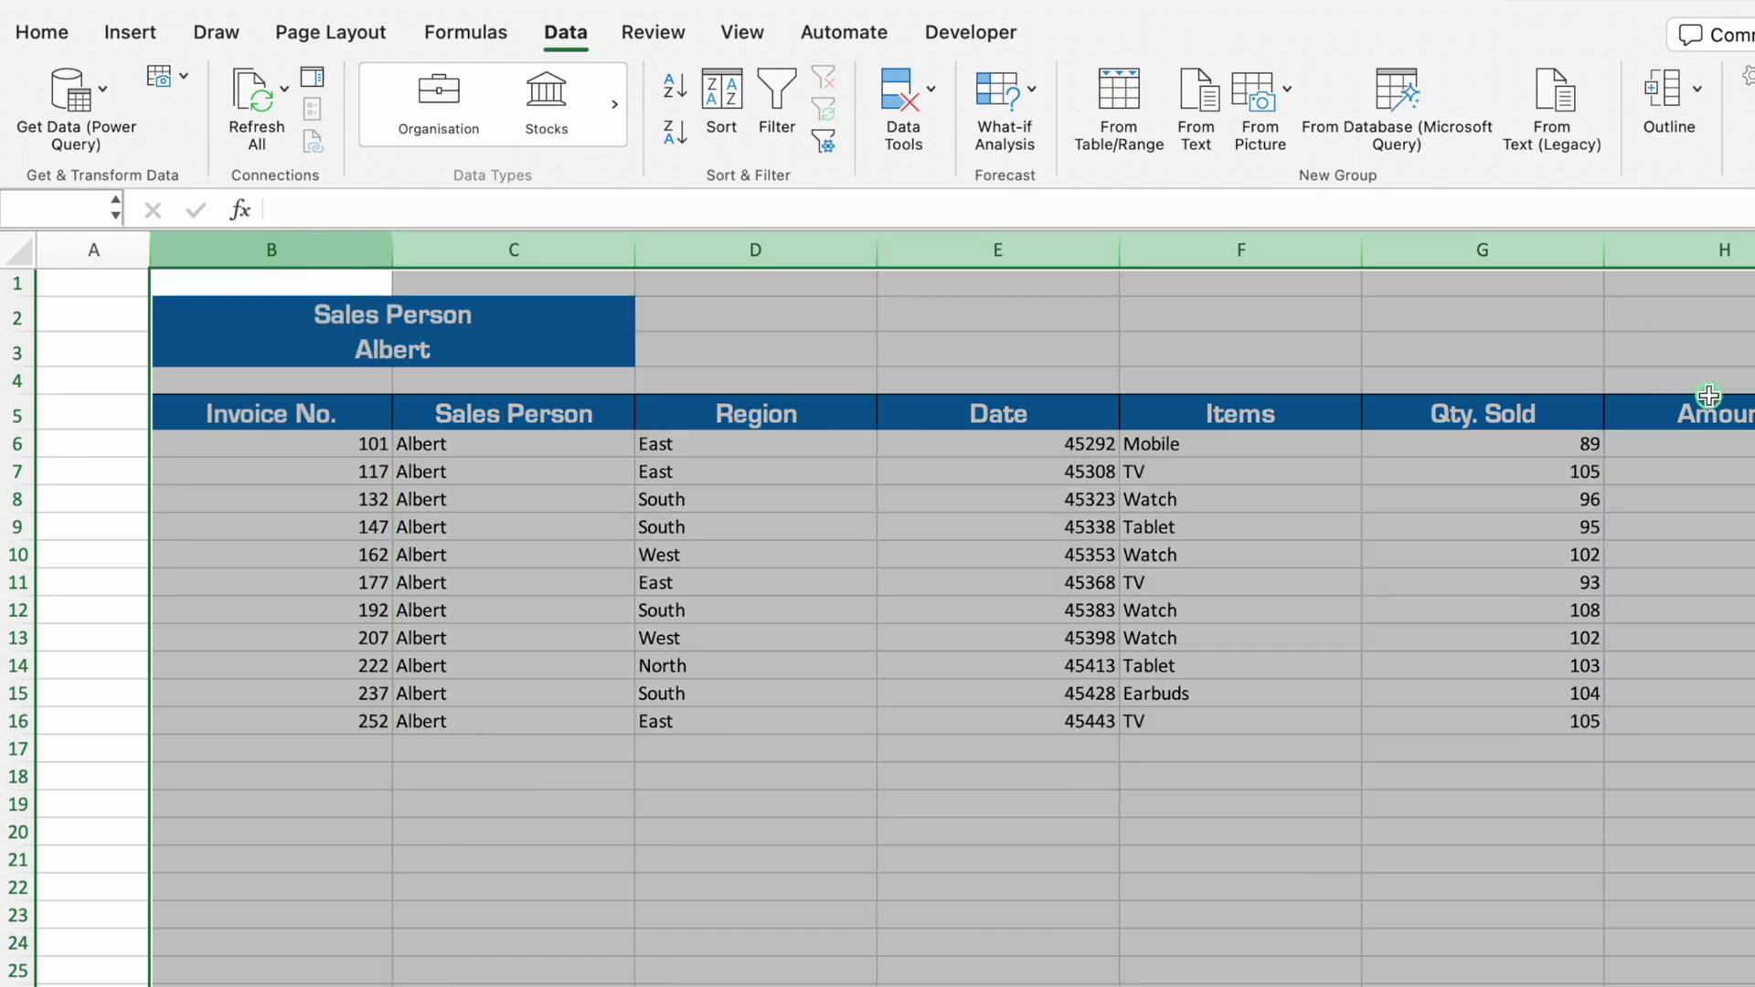
drag(1607, 250, 1565, 251)
click(14, 251)
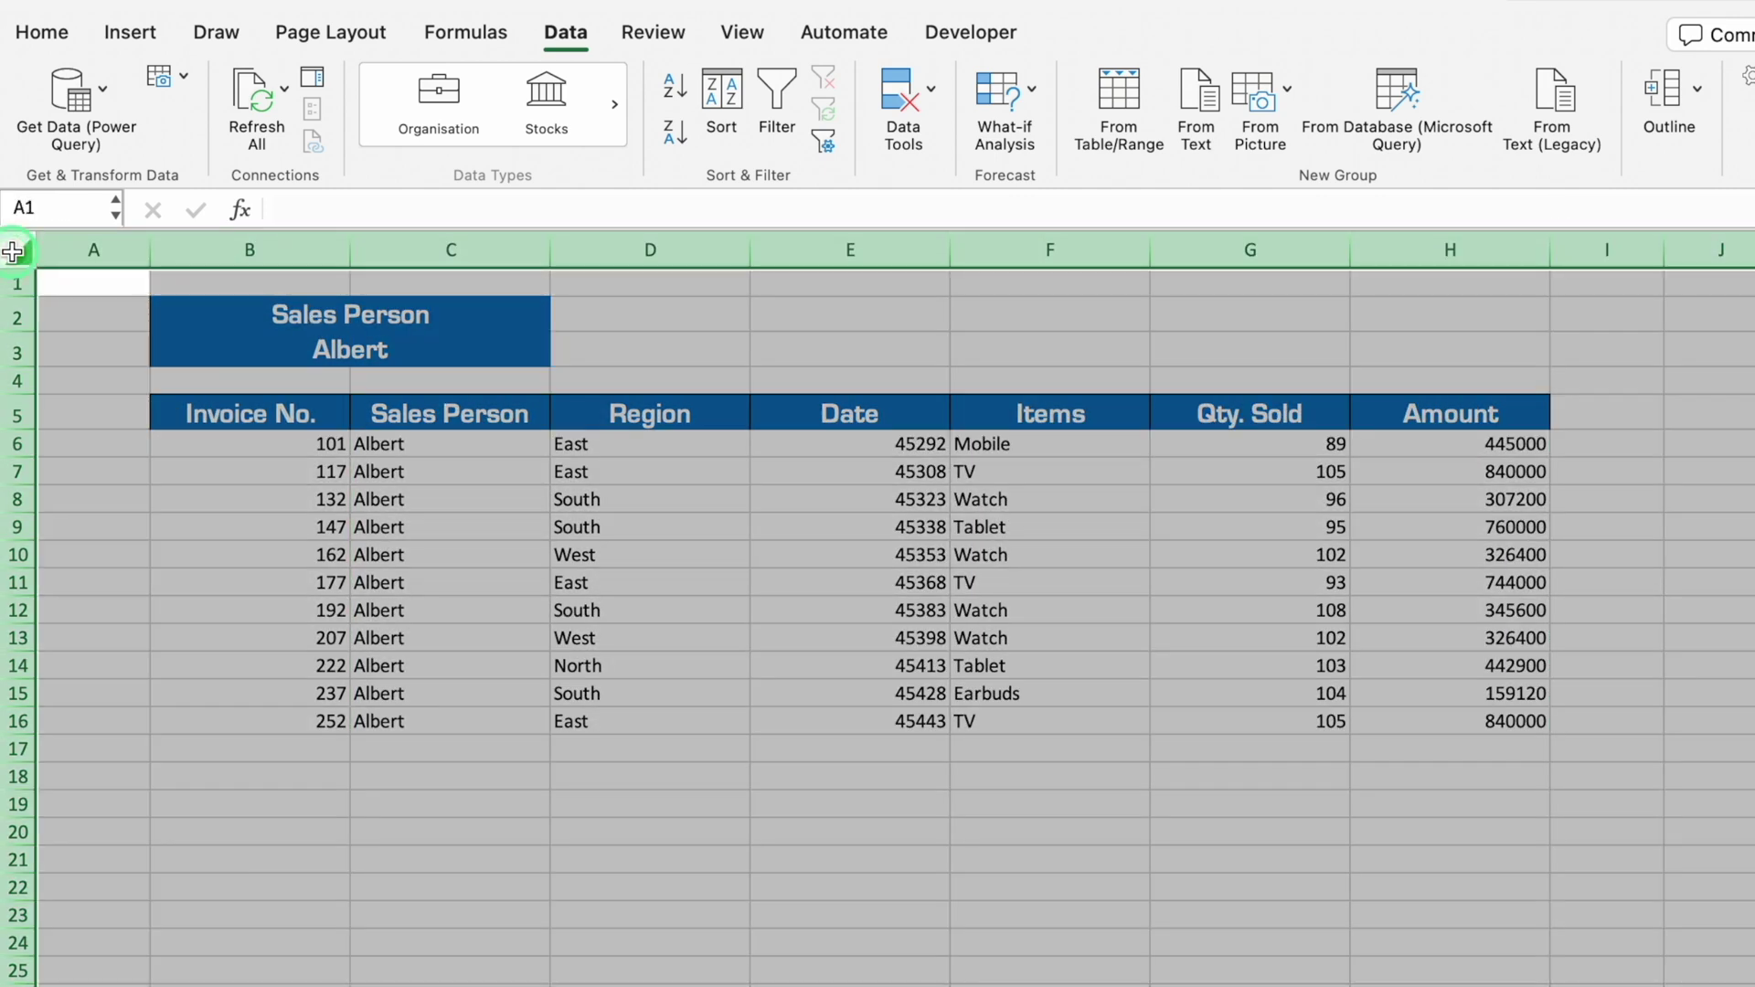
click(42, 32)
click(905, 77)
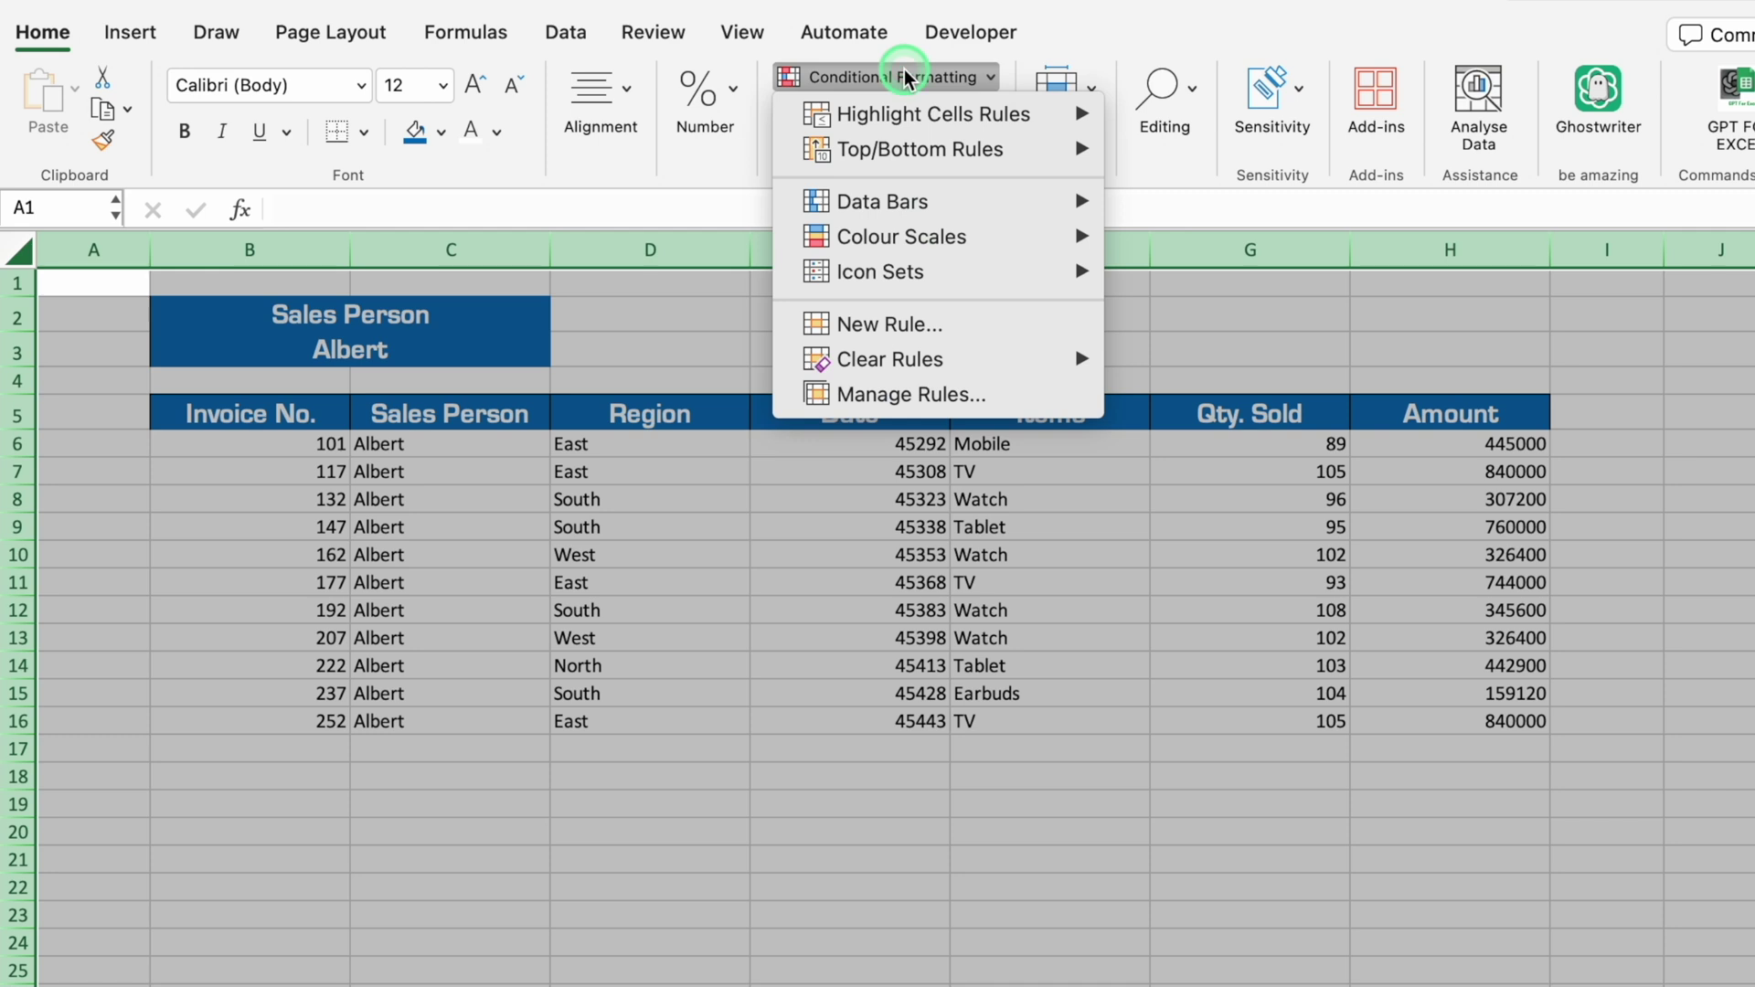
click(925, 326)
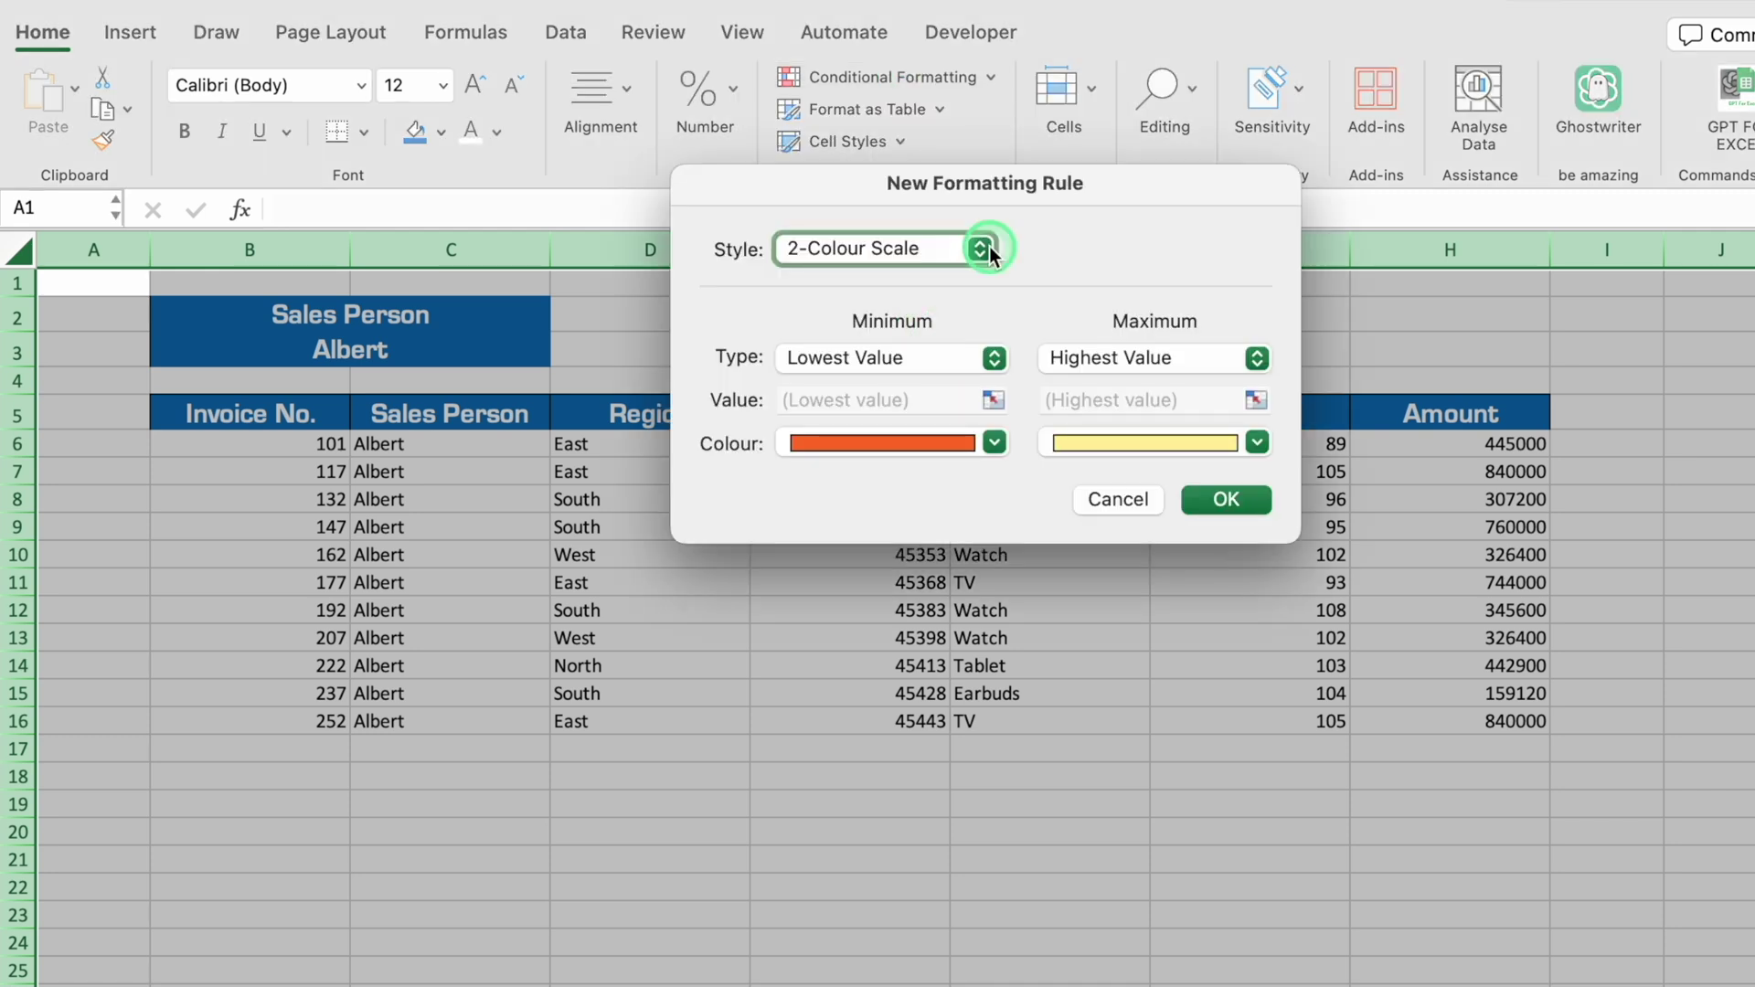
click(980, 247)
click(893, 374)
Step: Make the rule give every No Blanks cell a custom outline border
click(963, 325)
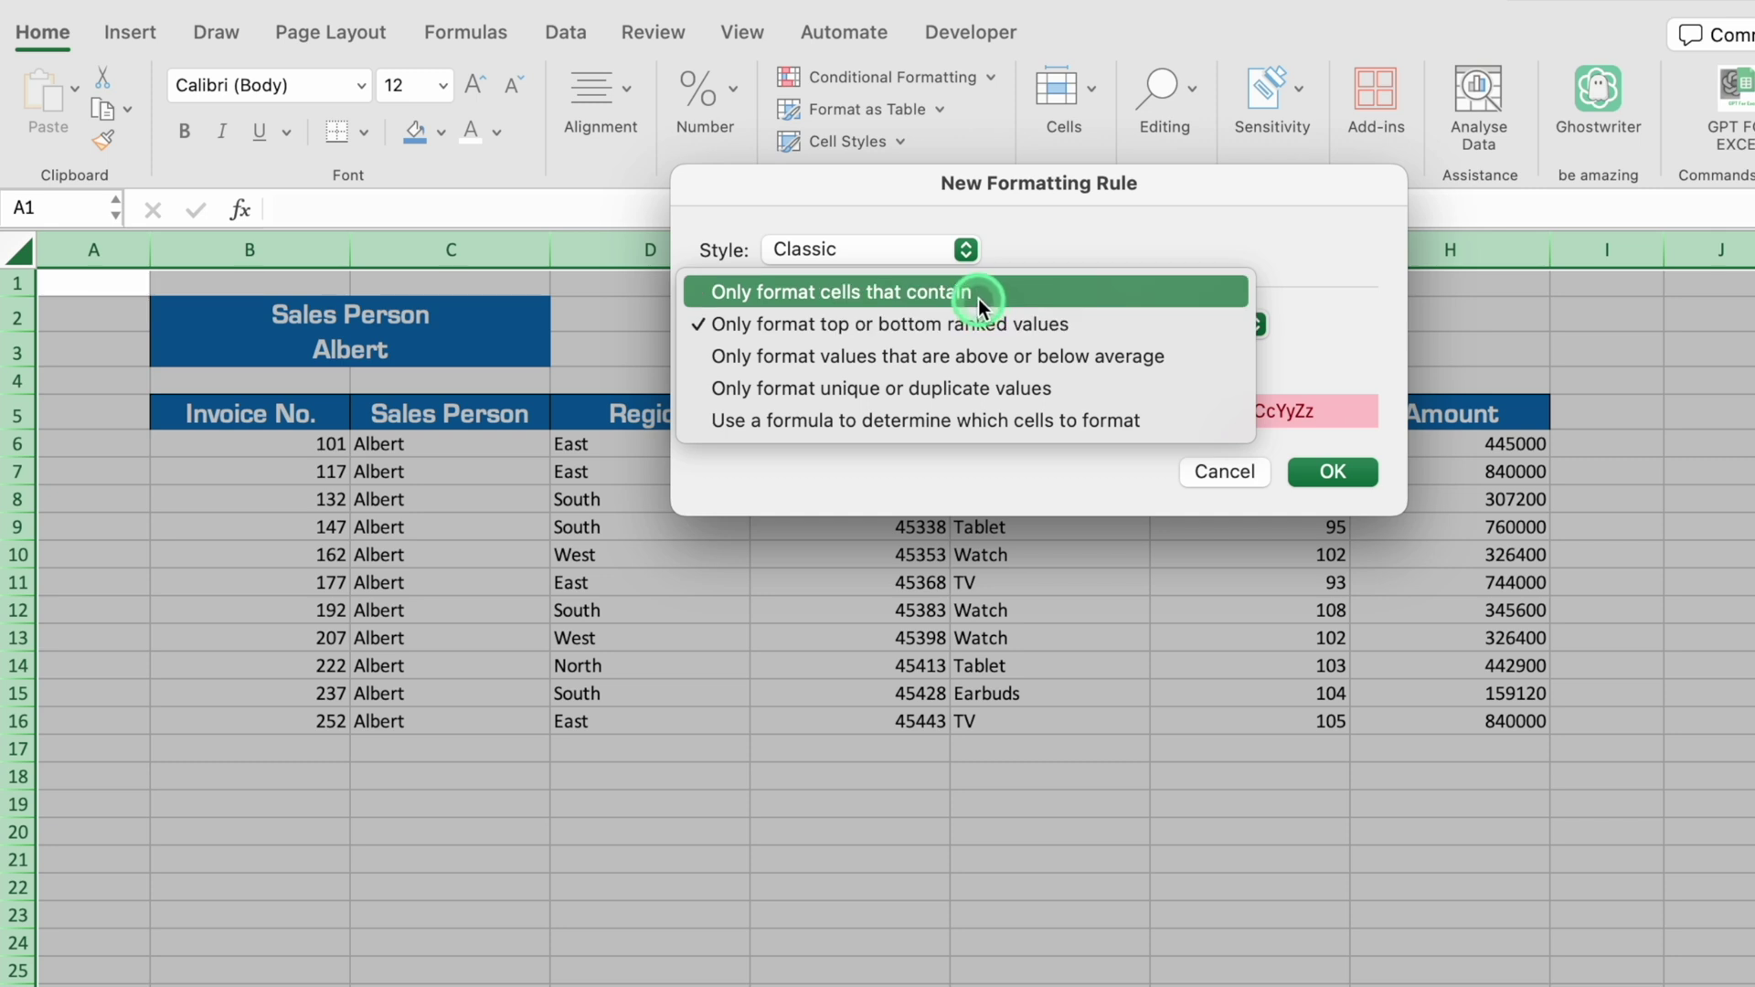
click(979, 292)
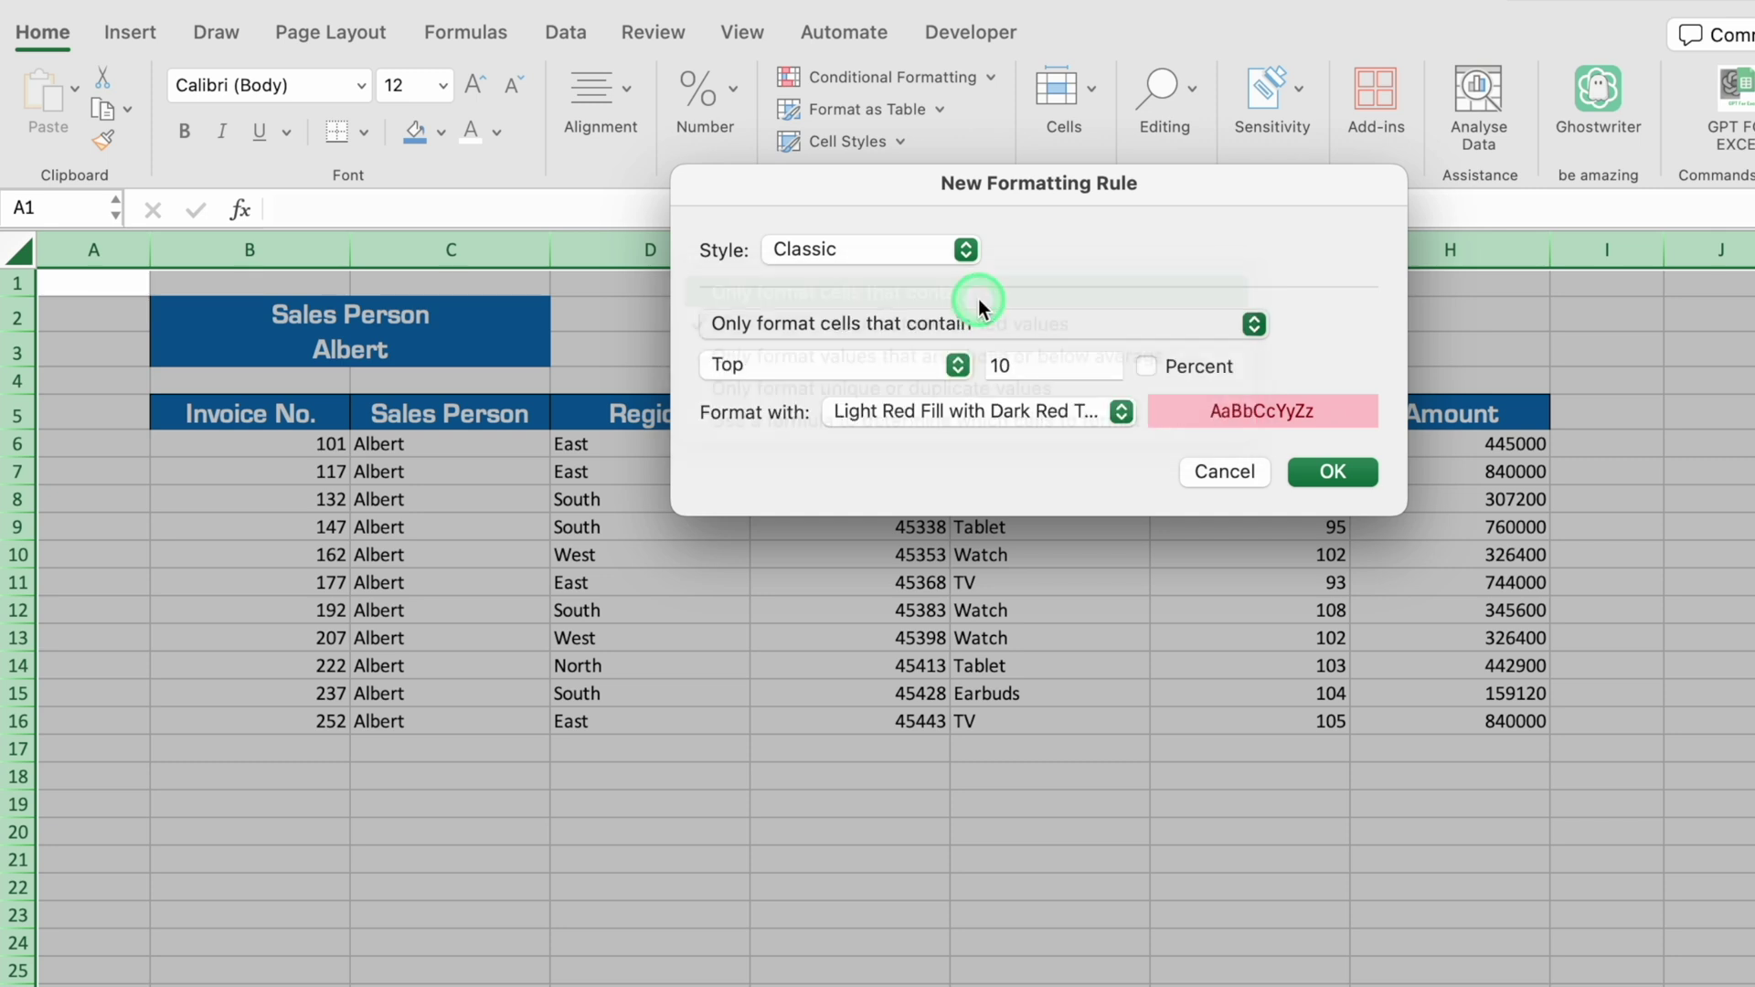
click(956, 368)
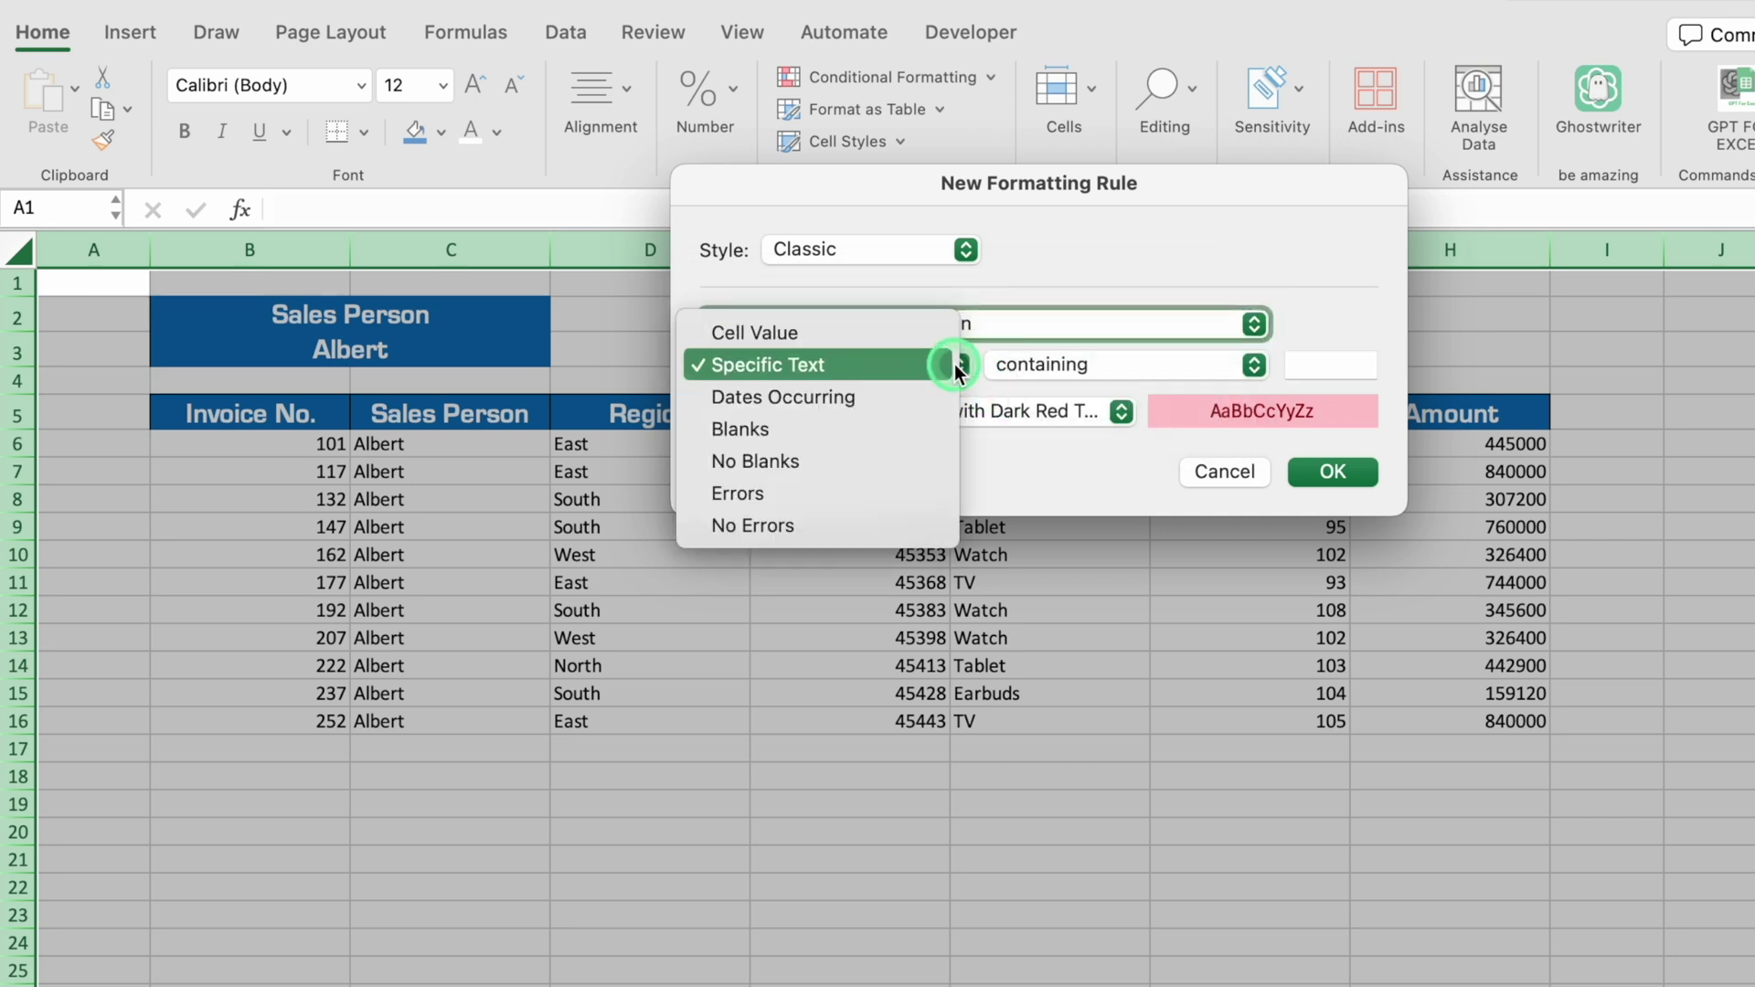
click(822, 461)
click(1087, 412)
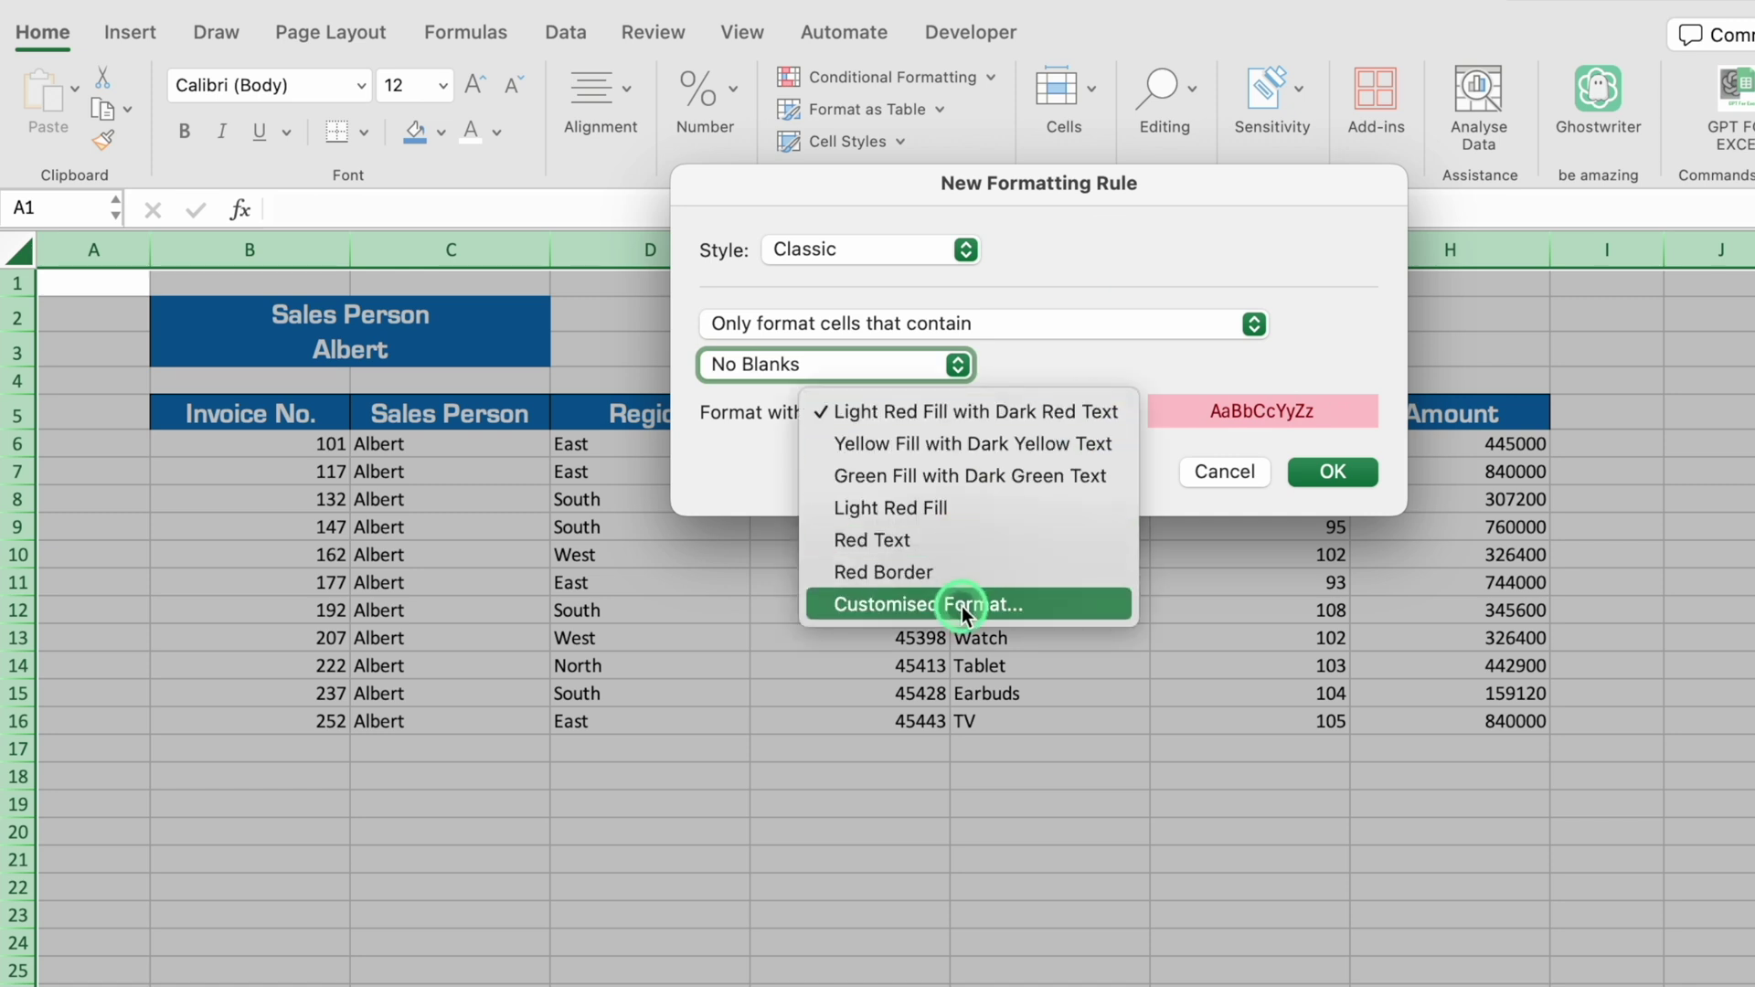
click(928, 604)
click(1049, 113)
click(1167, 210)
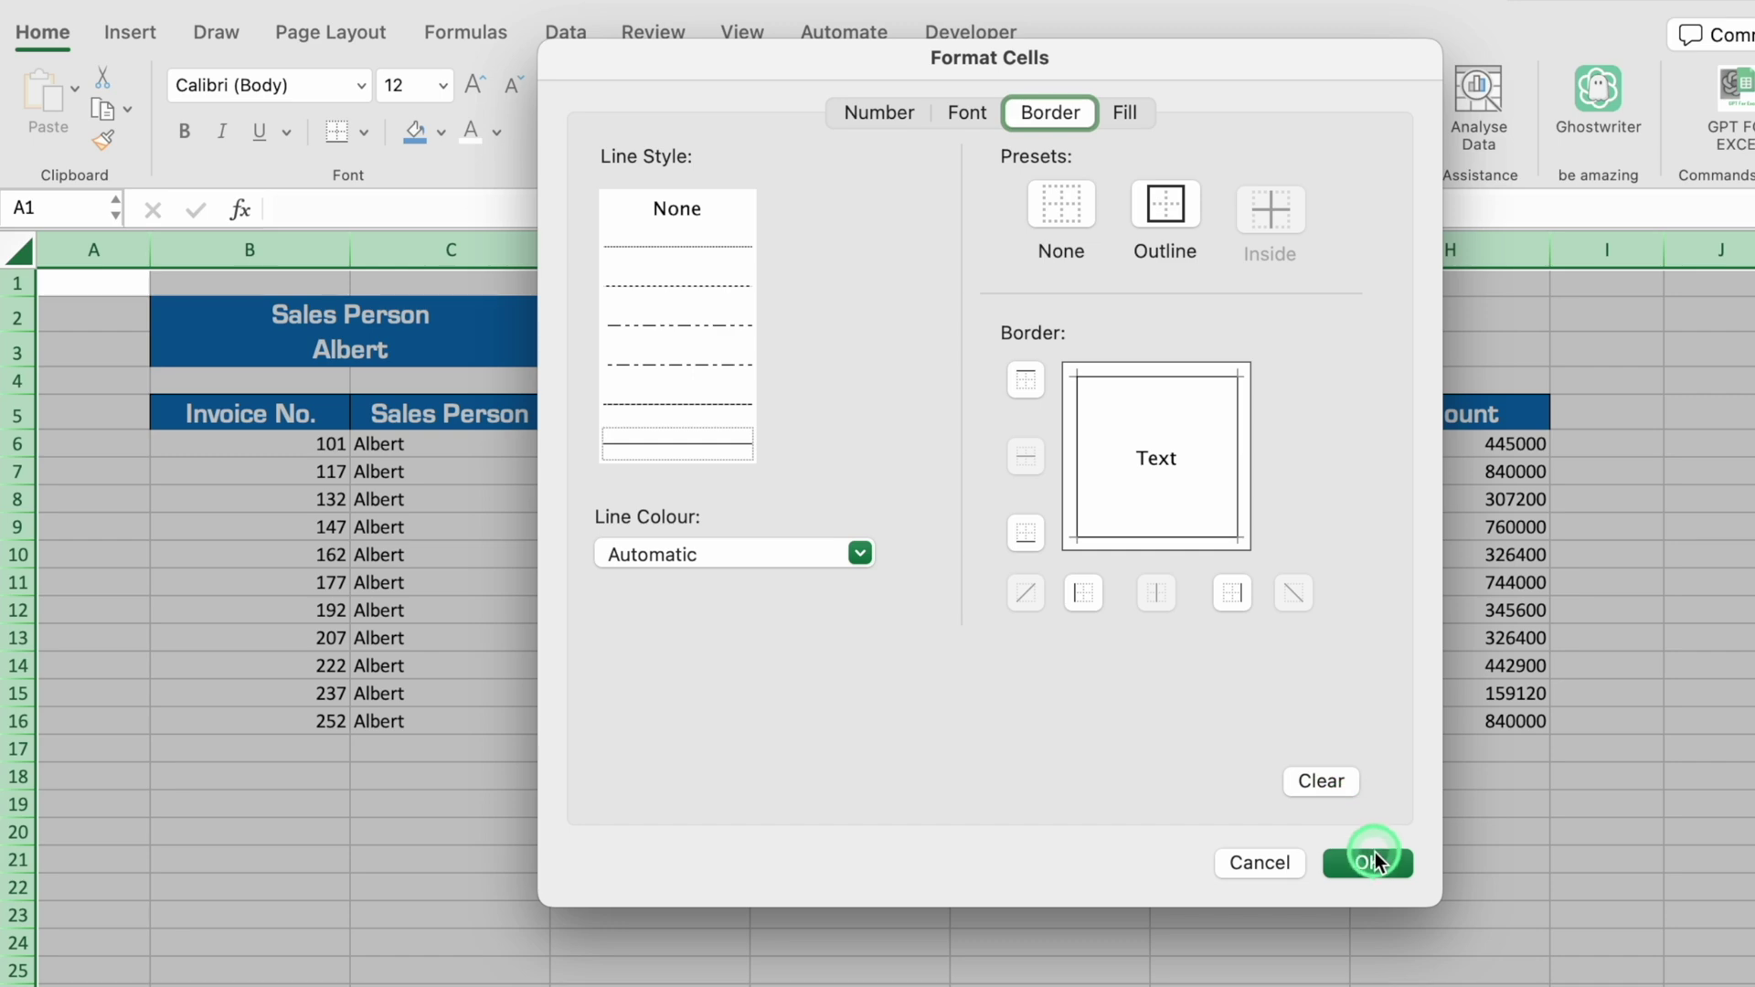
click(1371, 862)
click(1332, 472)
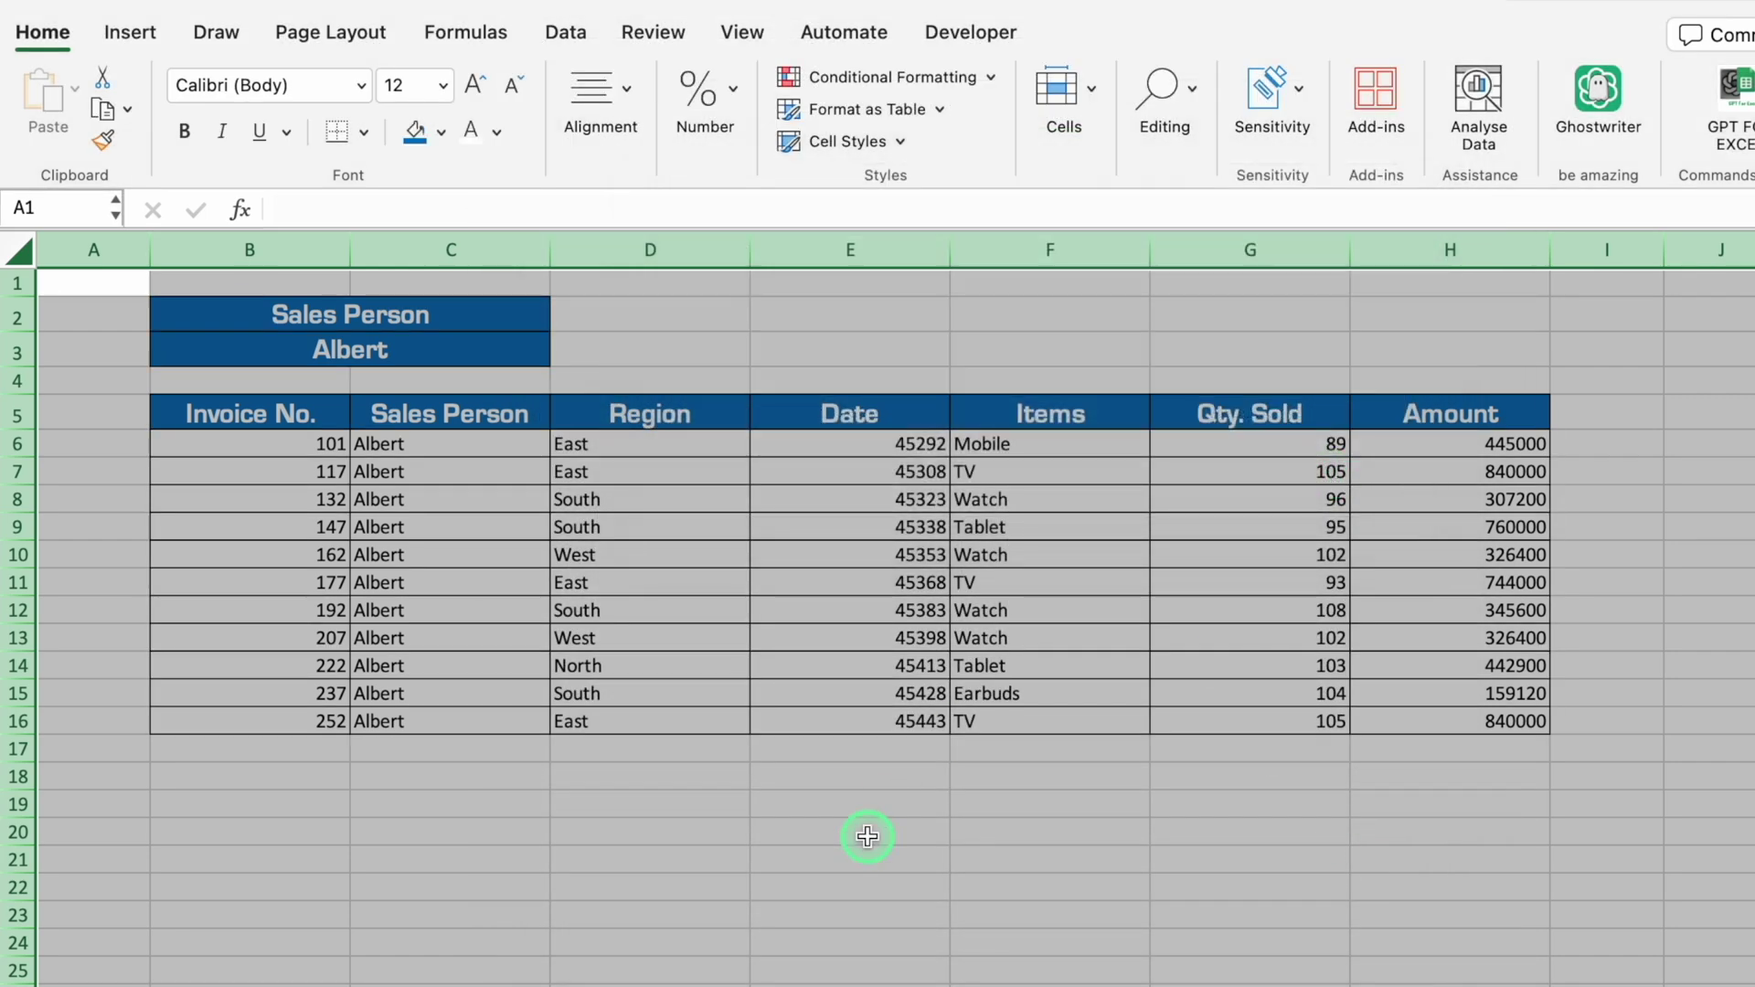
Step: Centre-align the values in the Date column E
click(867, 836)
click(860, 242)
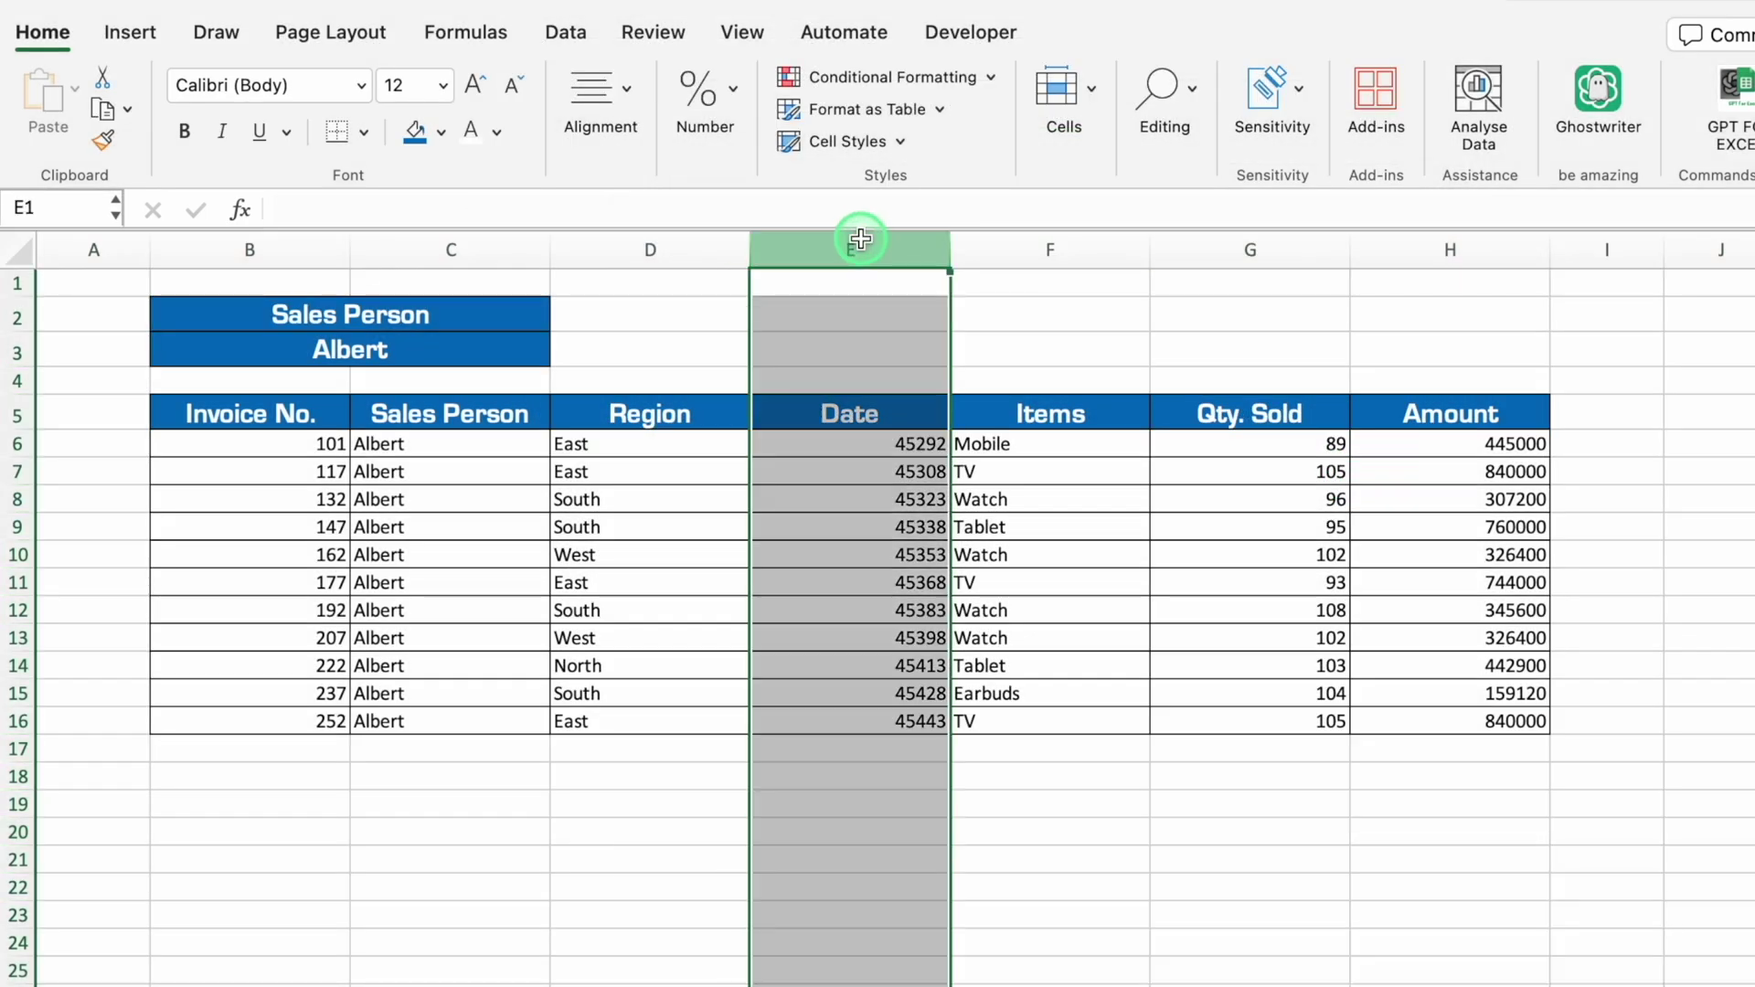
click(600, 100)
click(451, 222)
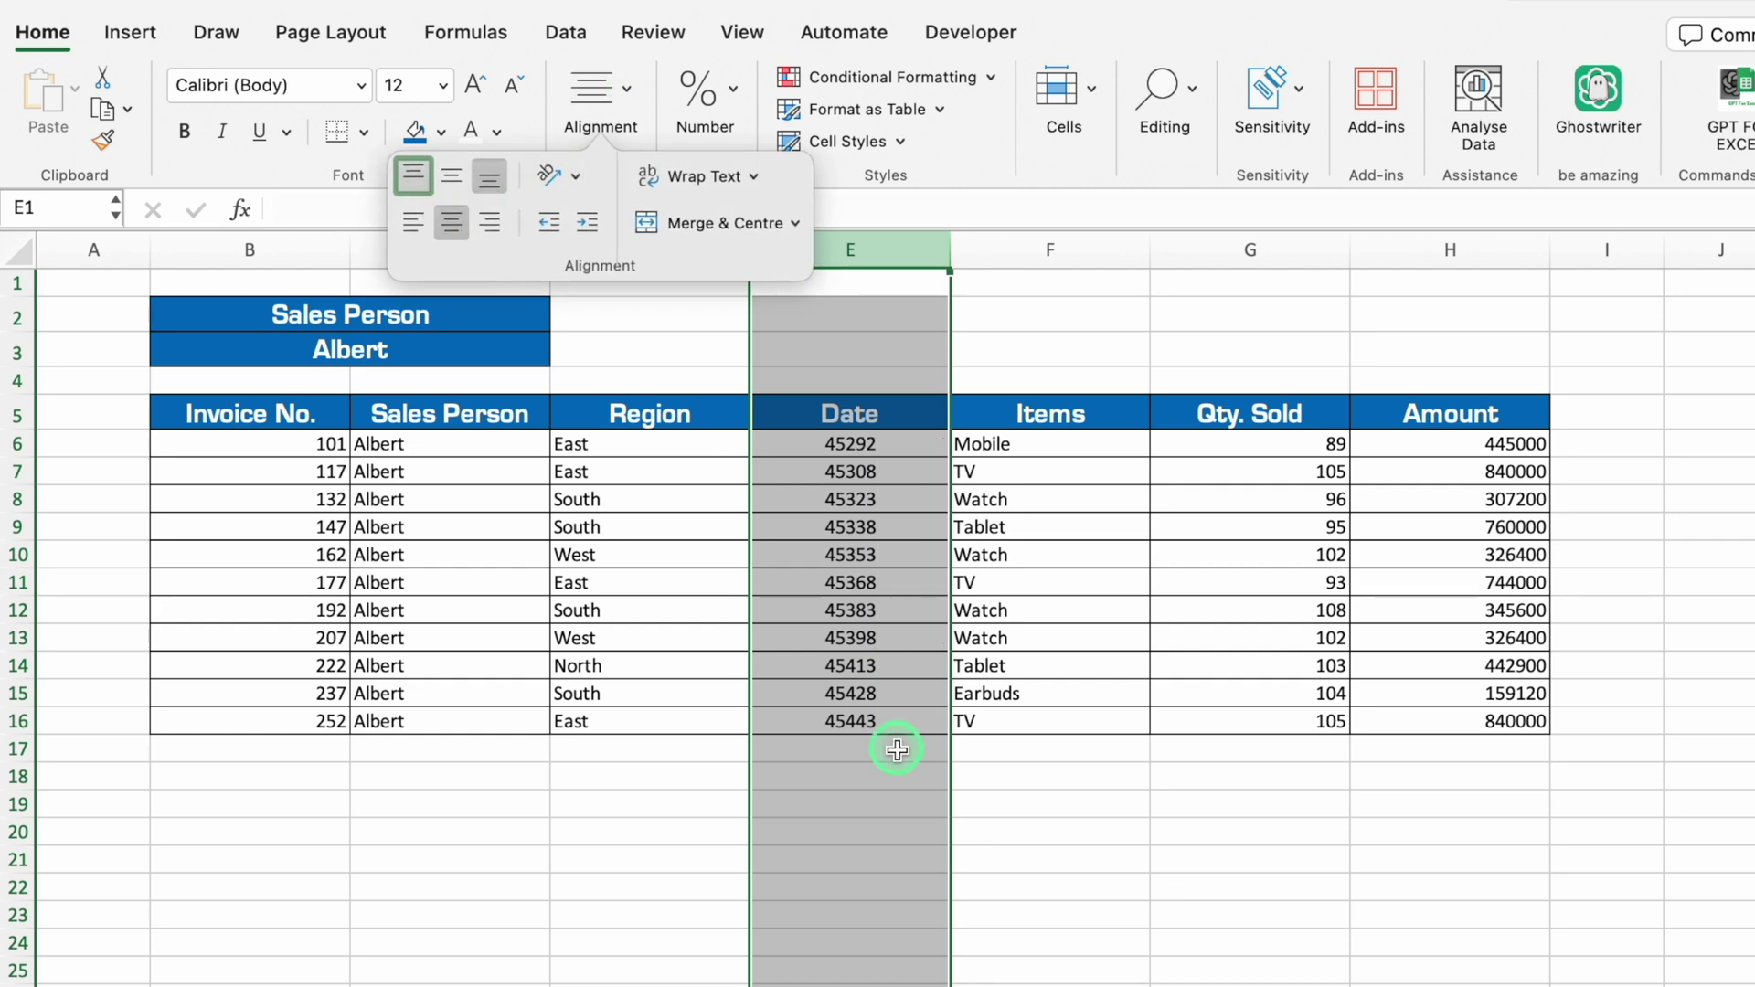
click(1050, 859)
Step: Format column E as dates in the 14-Mar-12 style
click(870, 250)
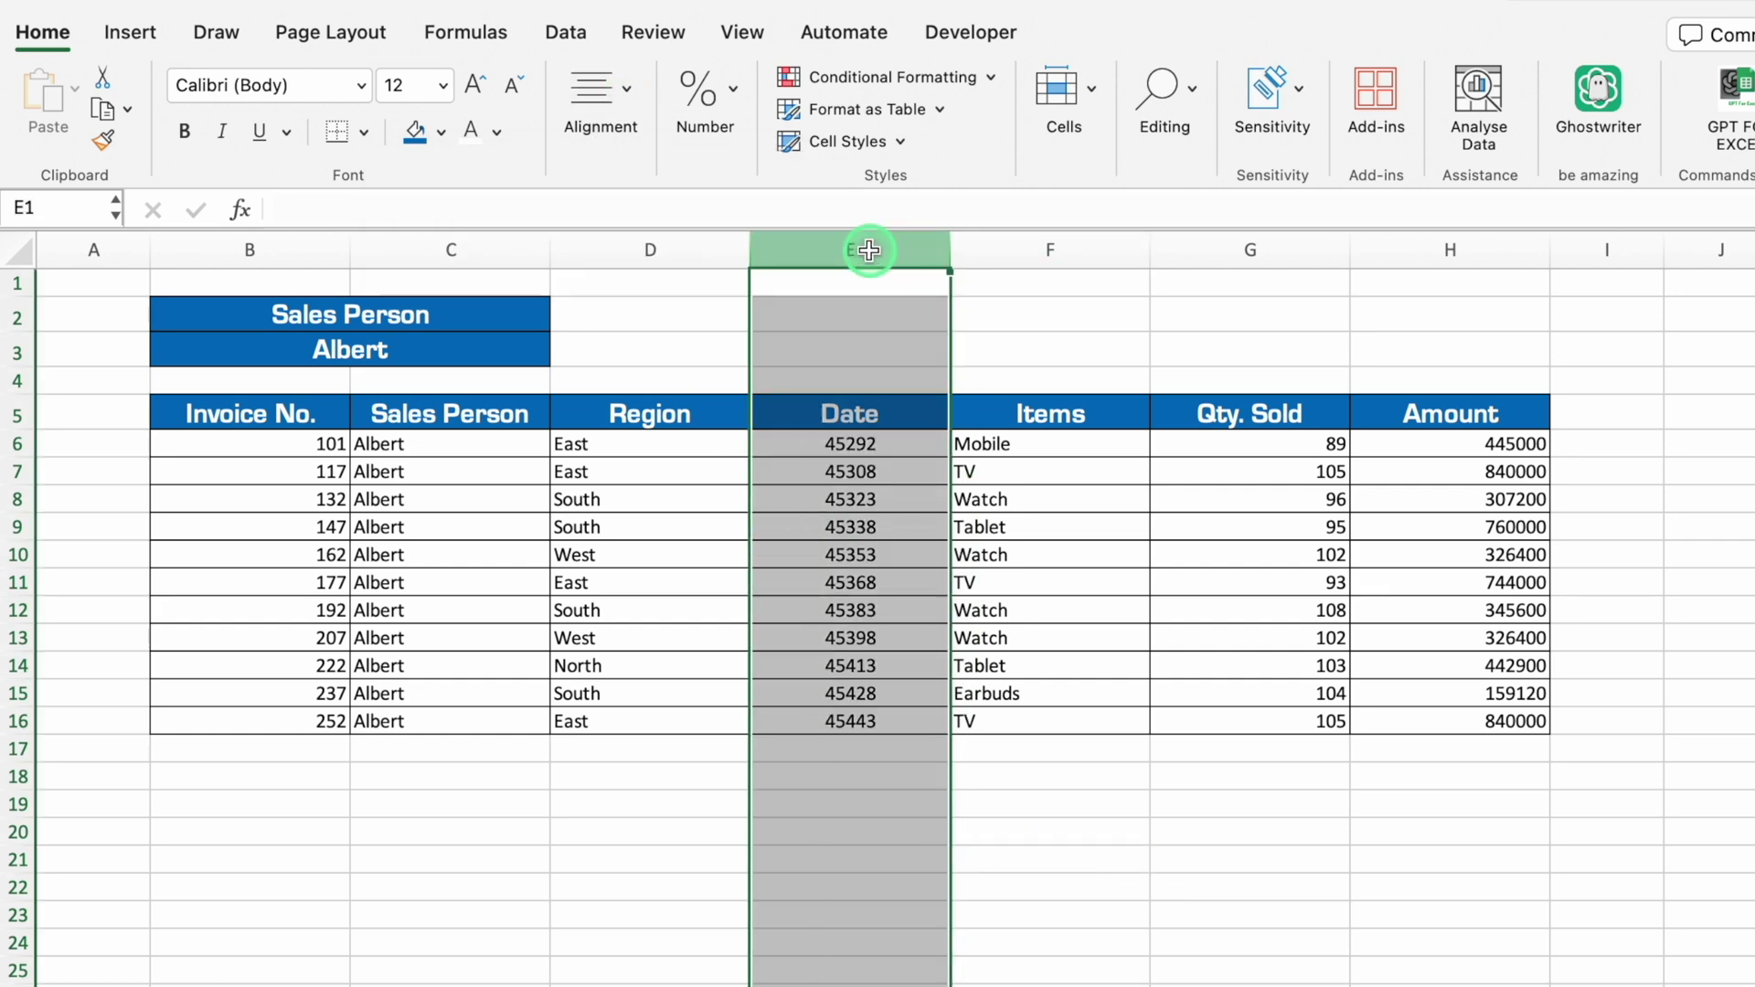
key(super+1)
click(634, 299)
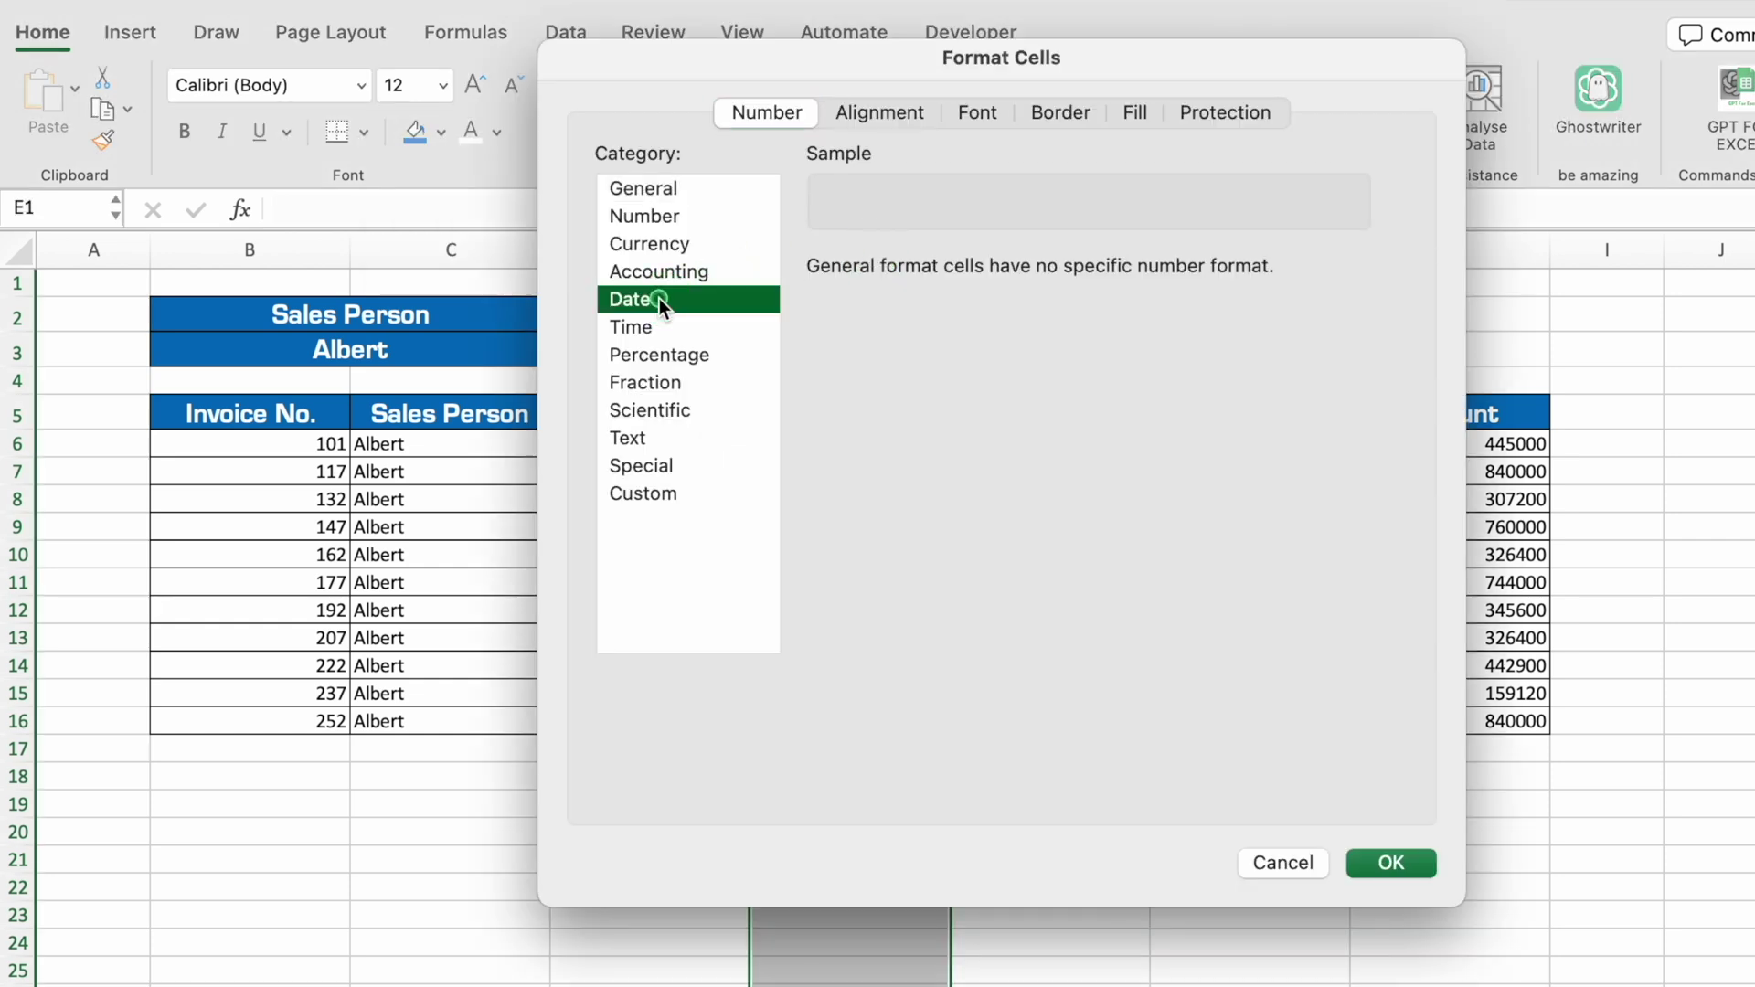
click(867, 445)
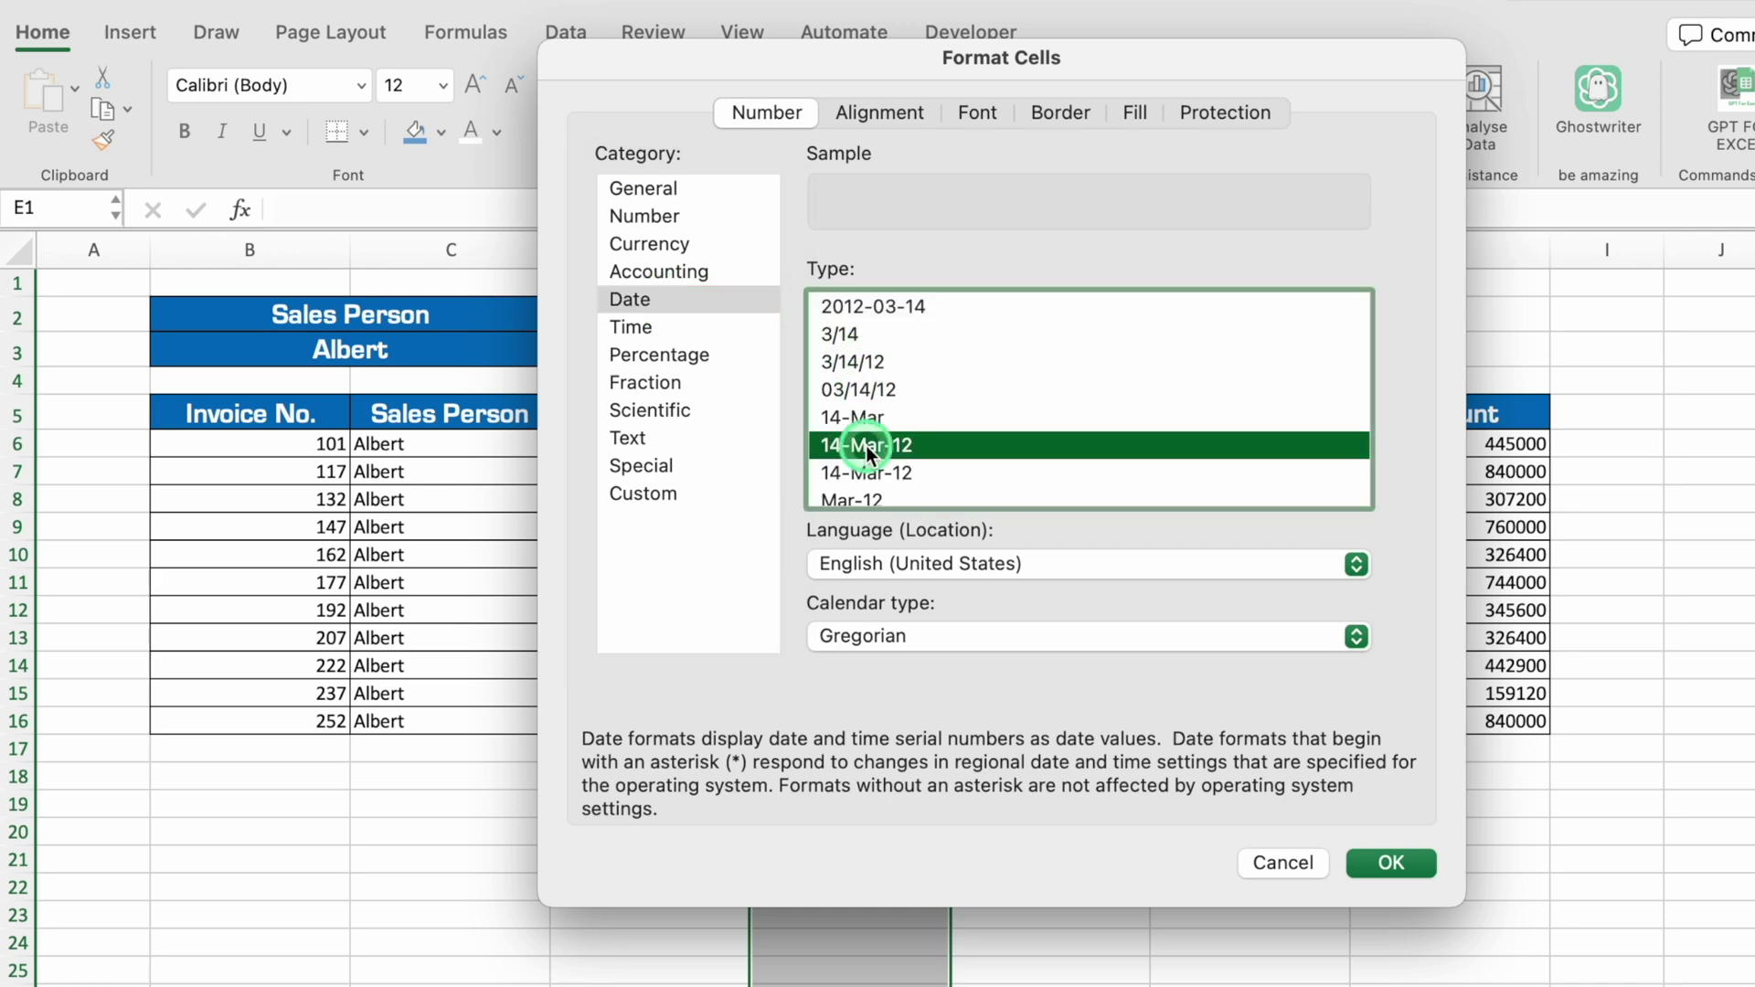
click(1390, 863)
click(1336, 904)
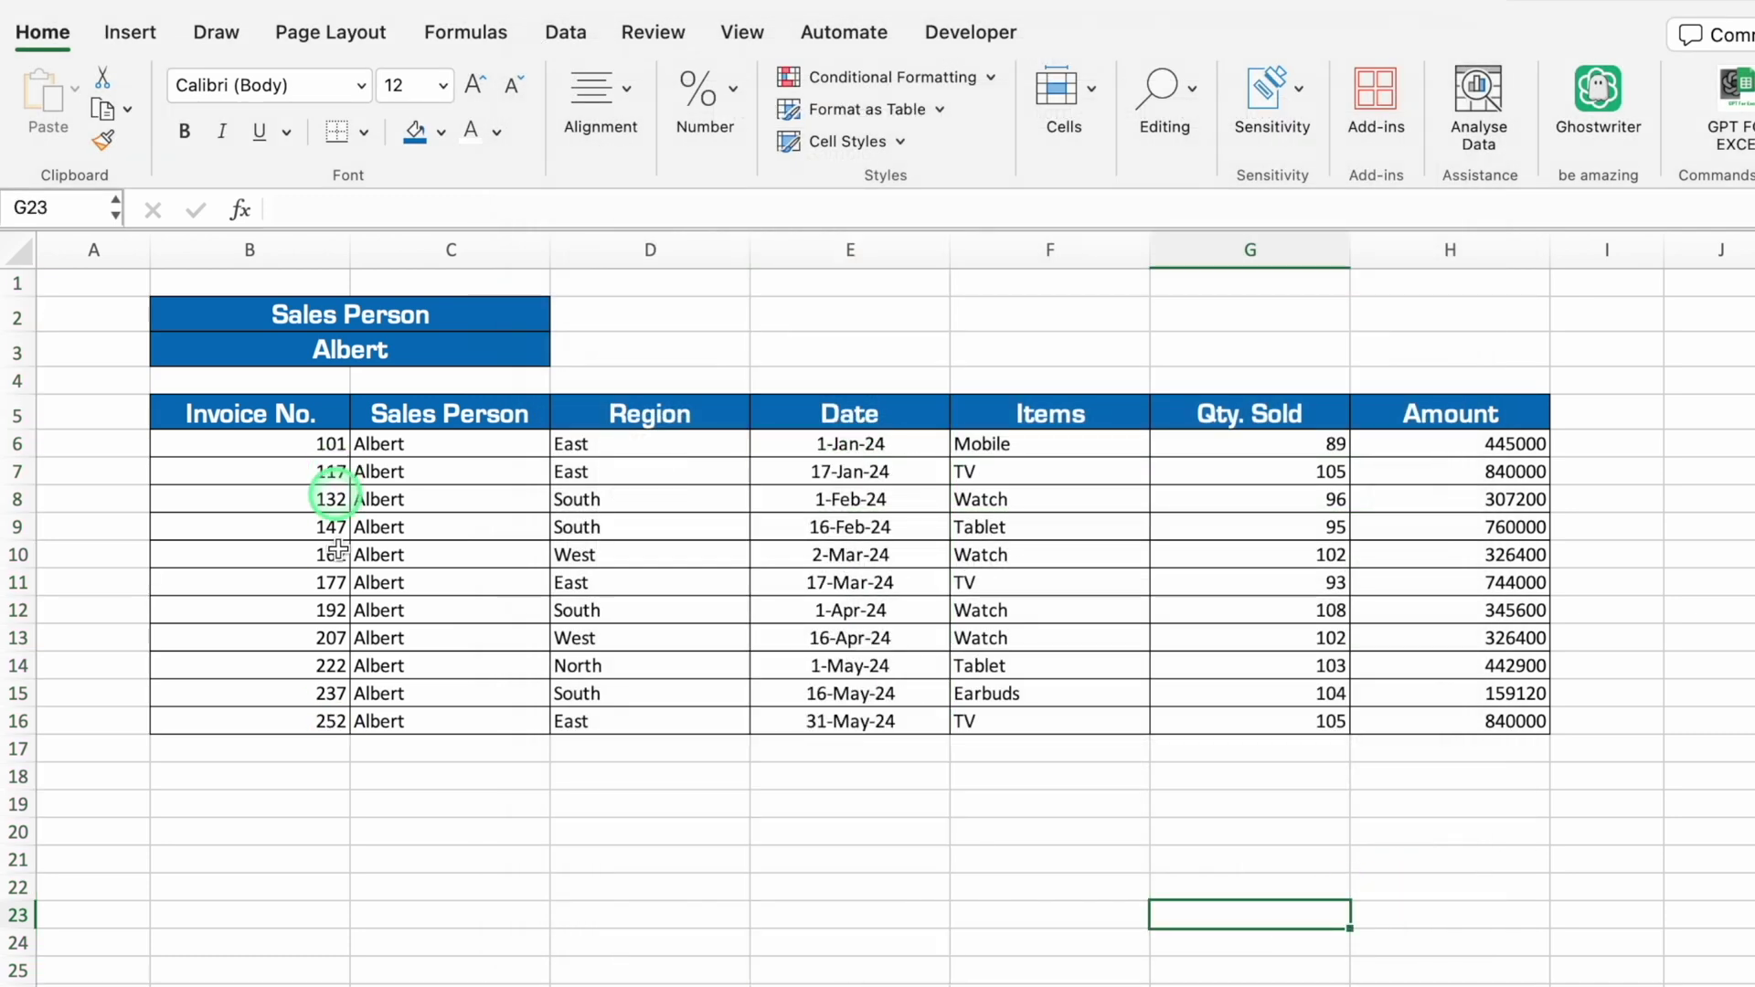
click(575, 923)
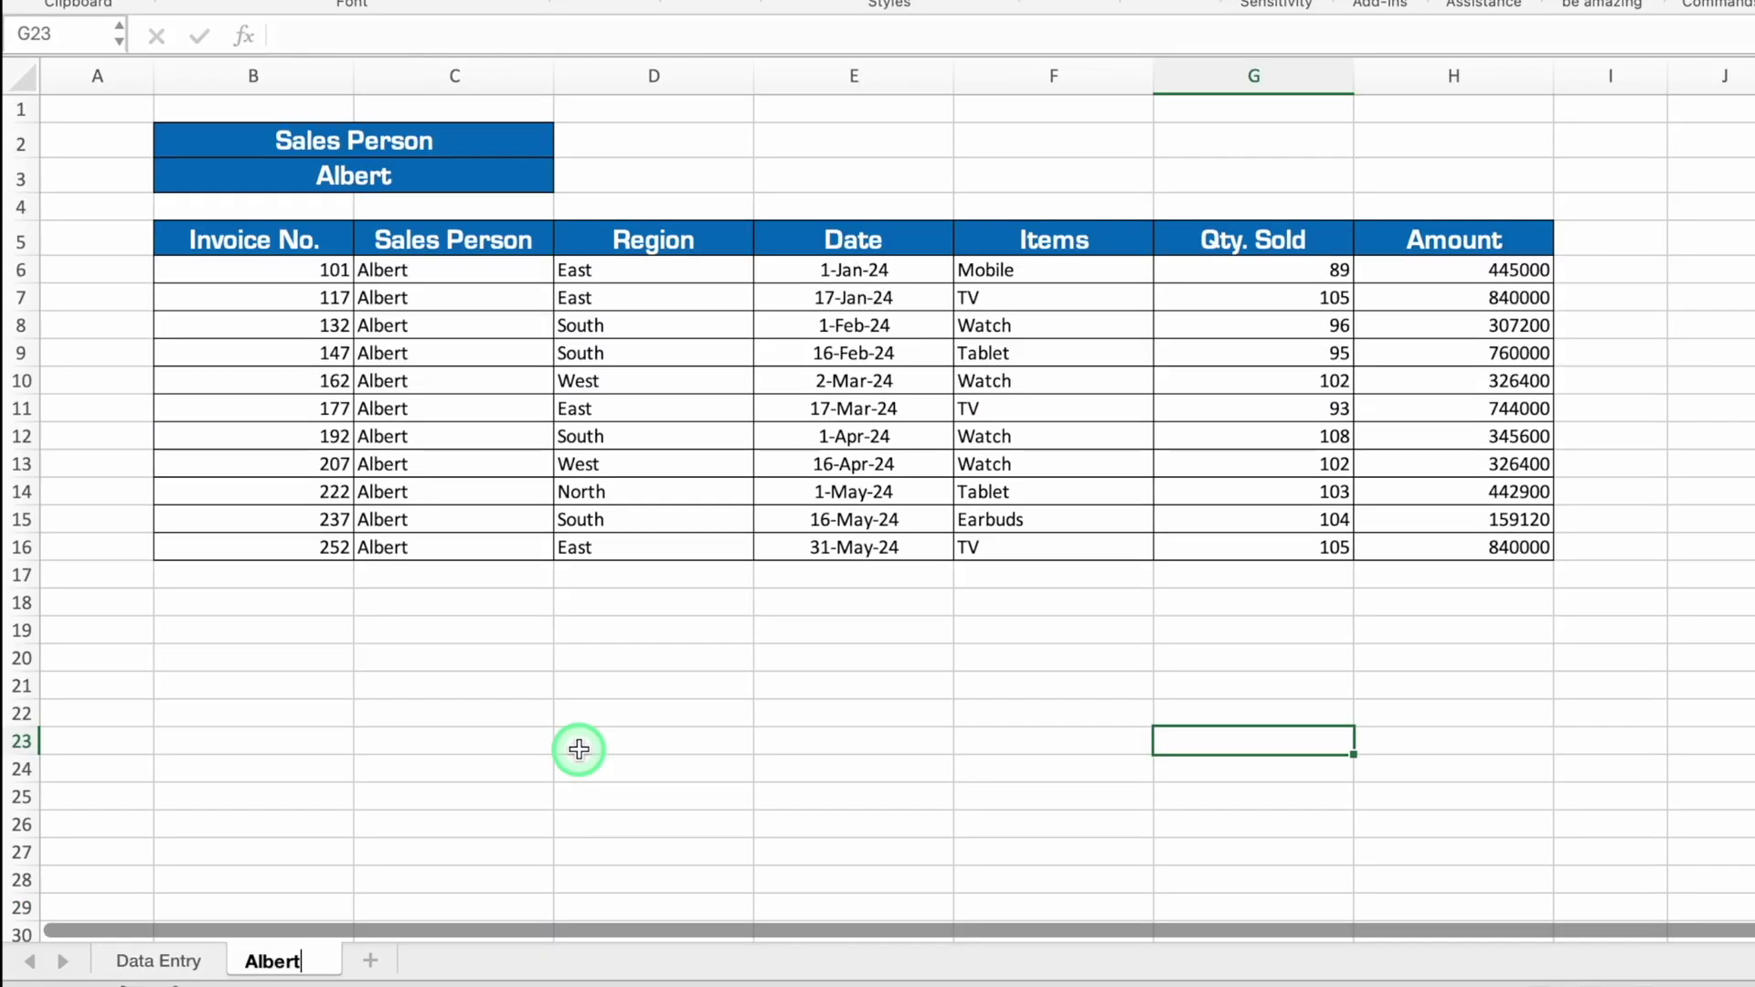
text(Albert)
Step: Duplicate the report sheet, switch it to another sales person, and rename the tab after them
click(274, 964)
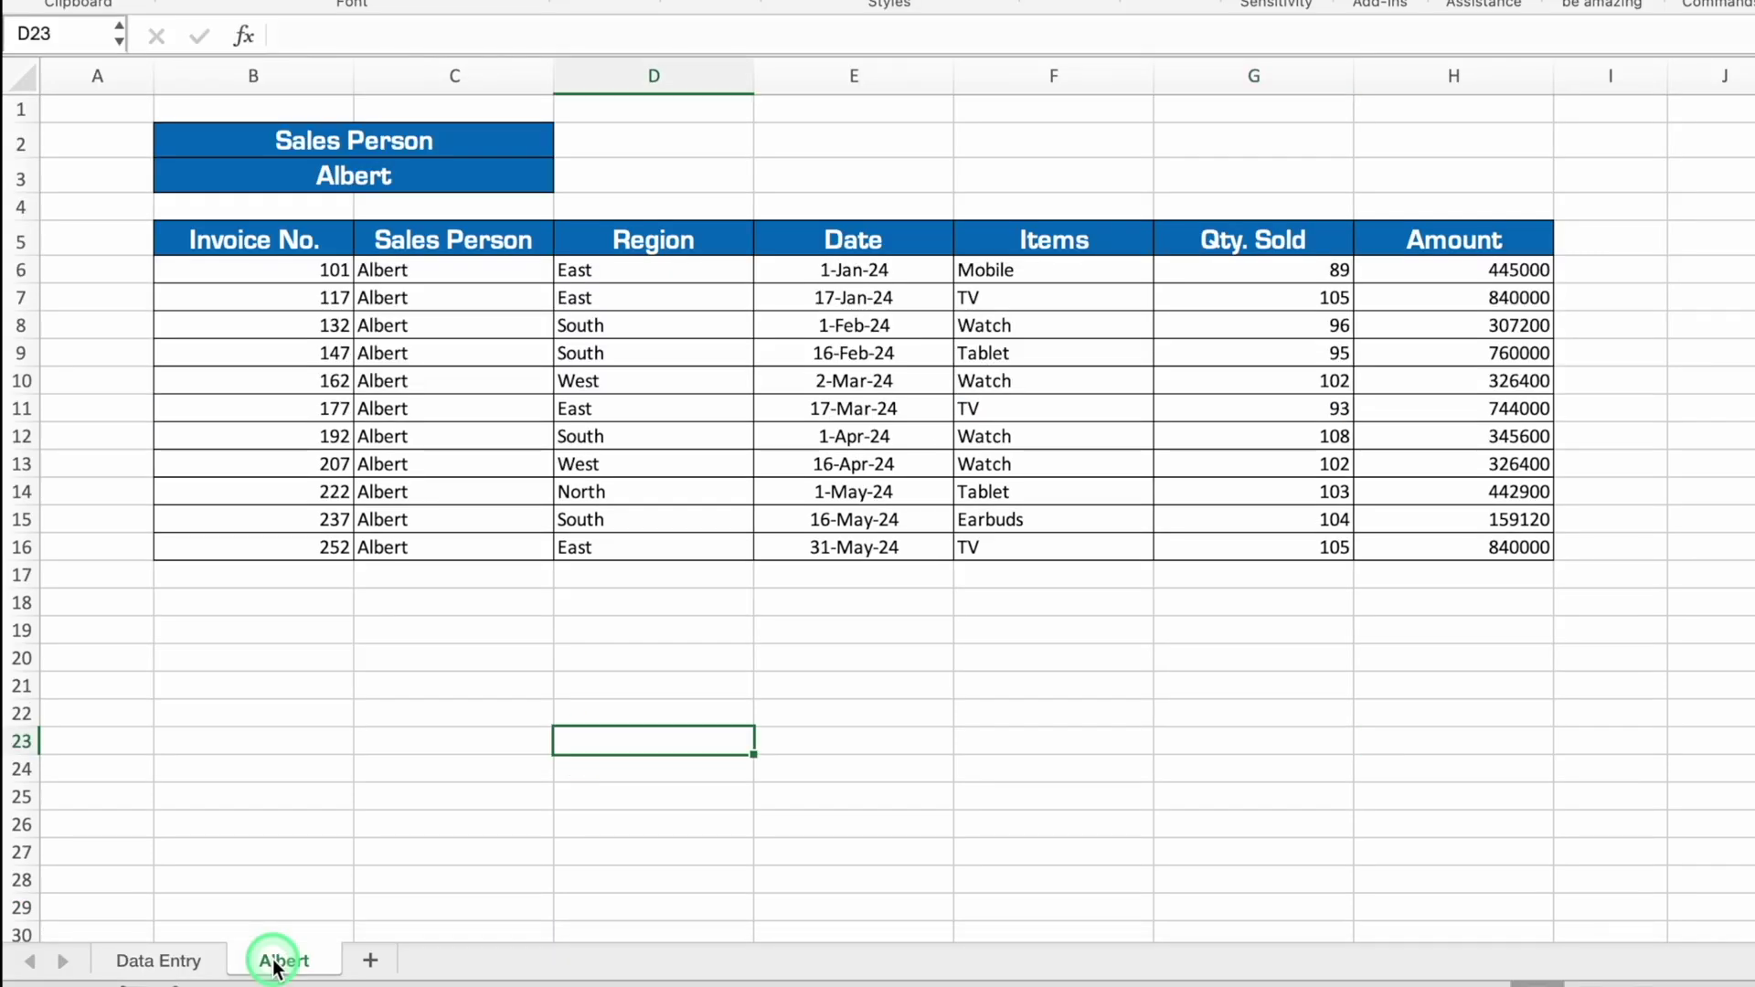
drag(275, 966, 368, 964)
click(392, 178)
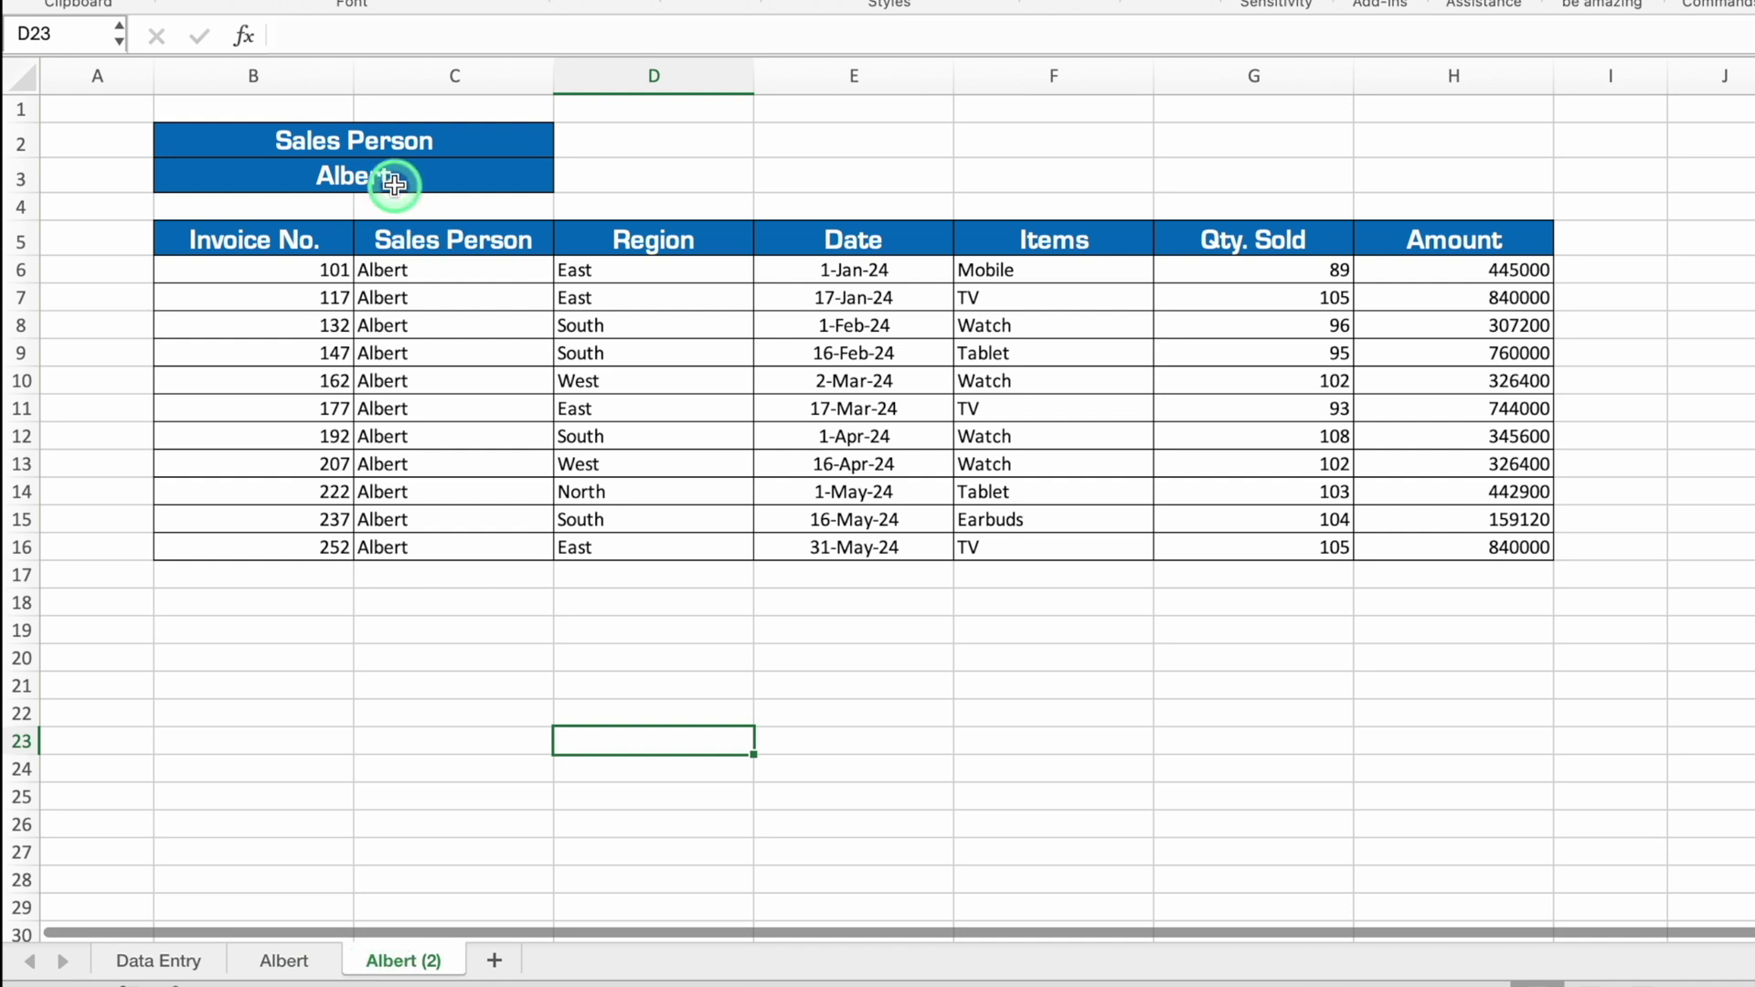
click(567, 177)
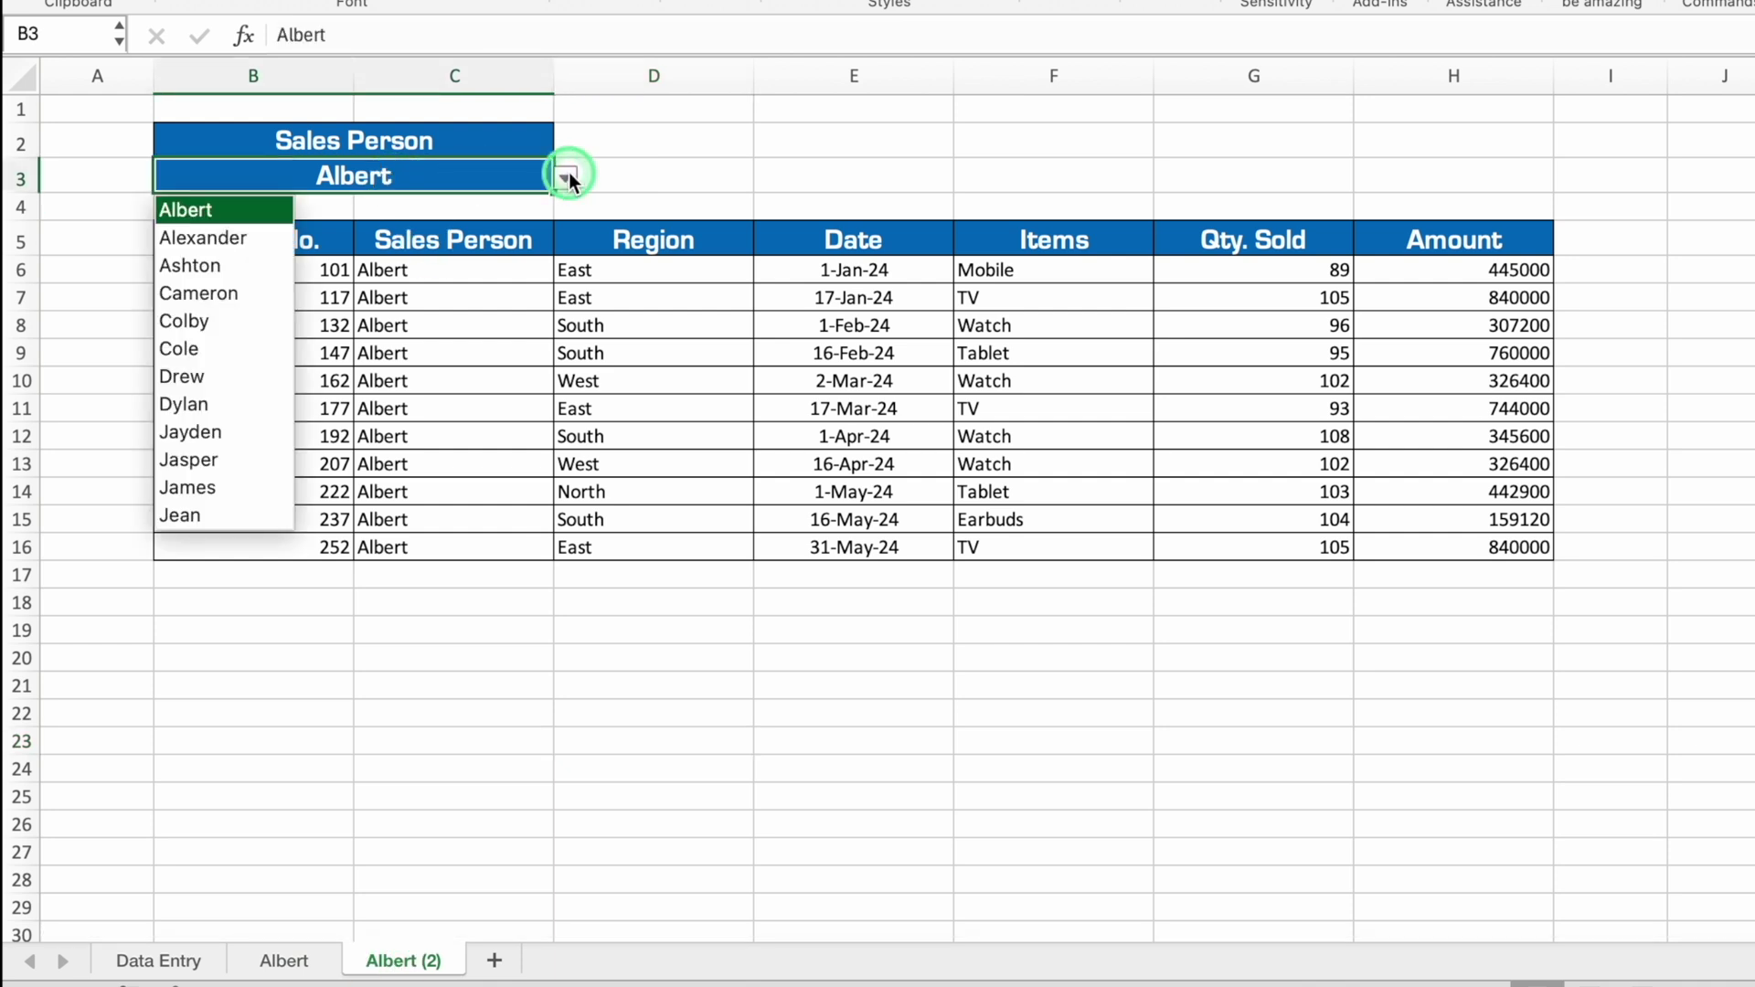
click(256, 235)
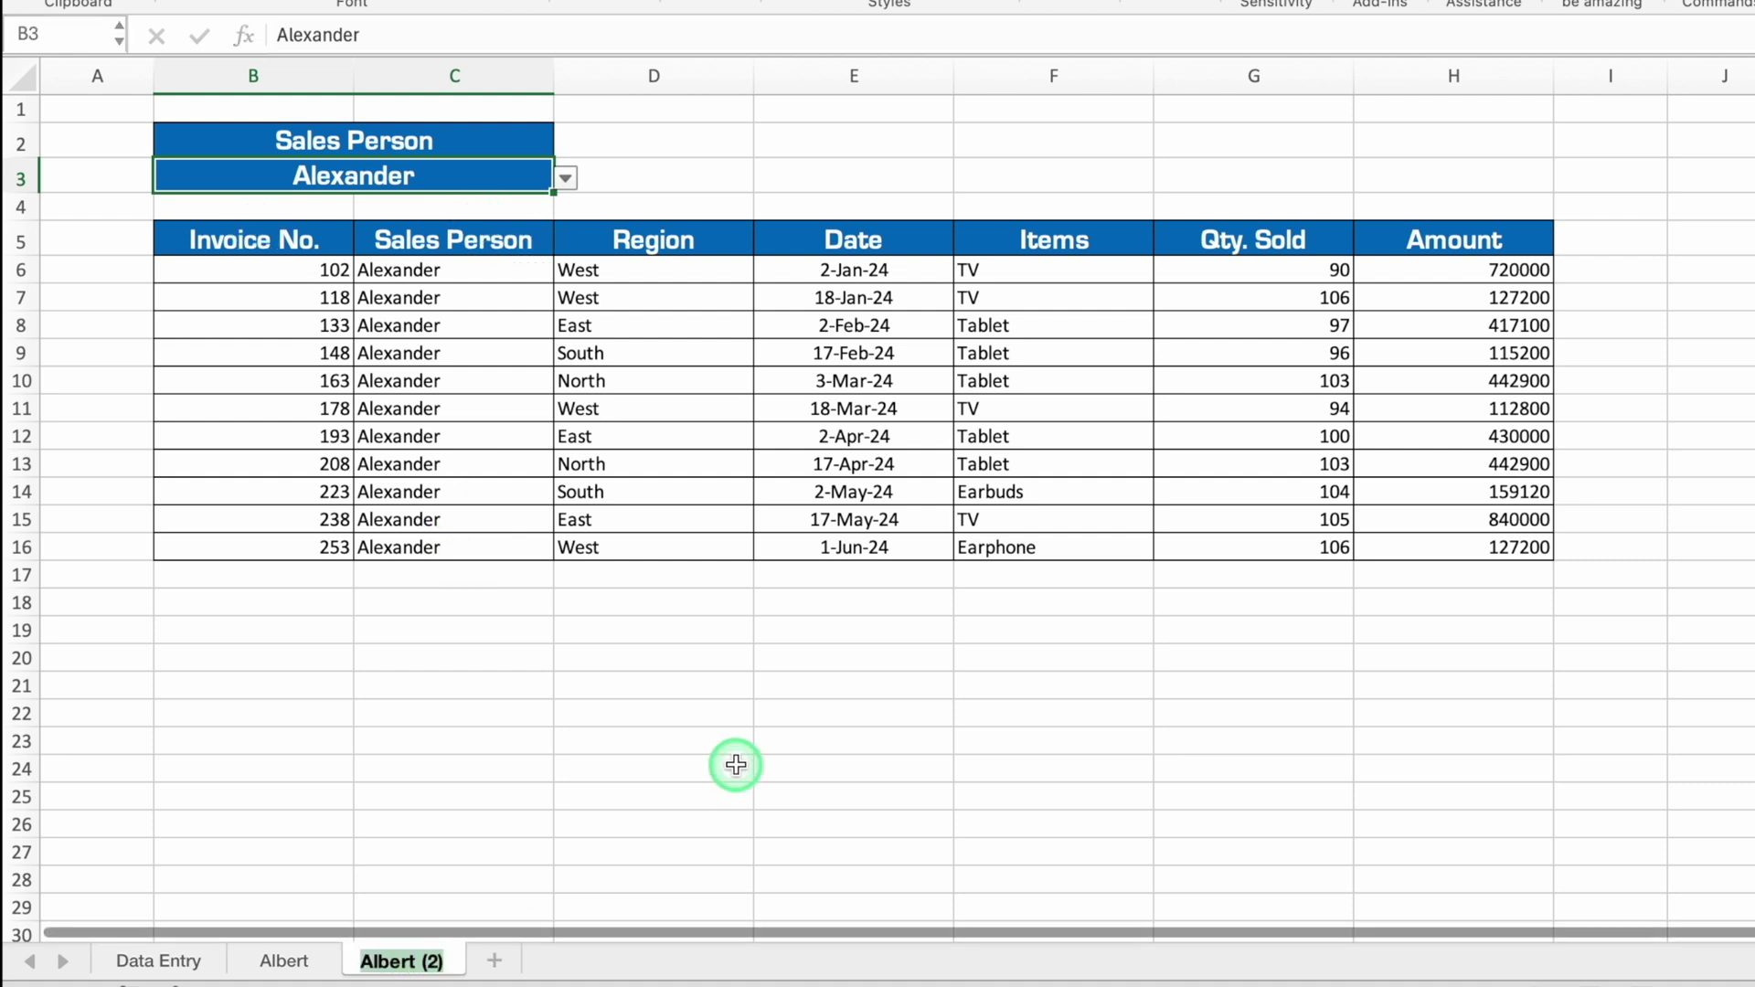
text(Alexand)
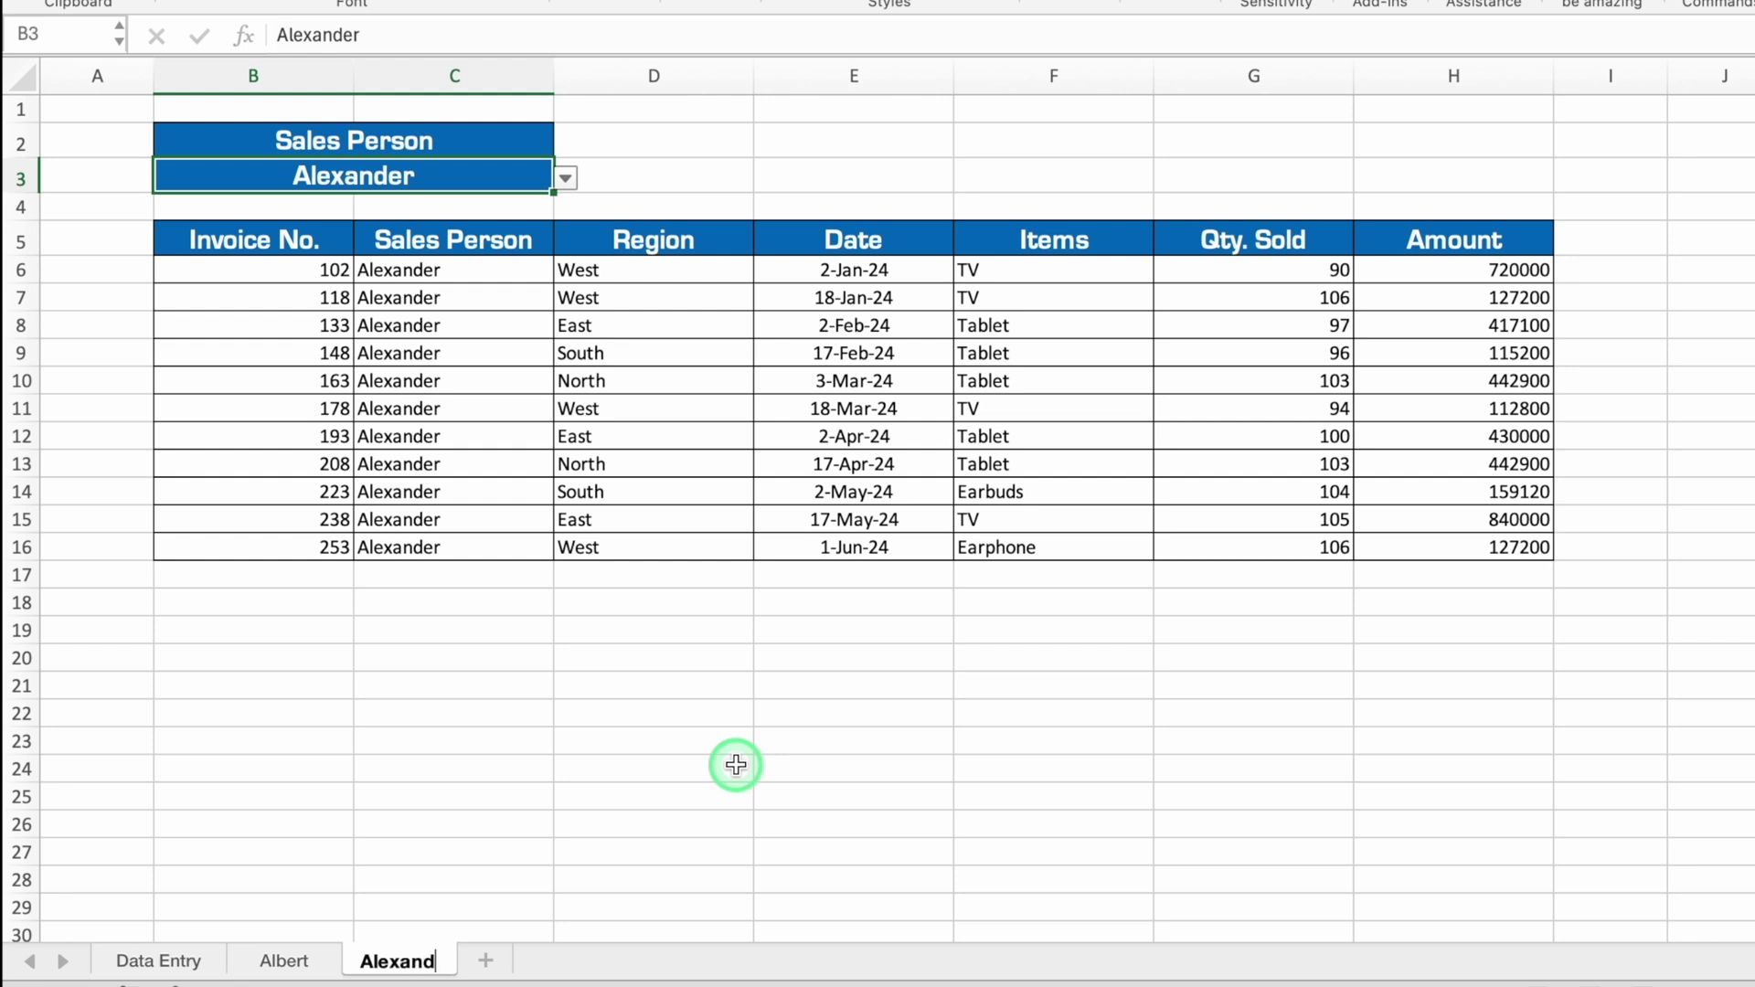
text(er)
click(736, 765)
Step: Centre the invoice numbers in B6:B16 and switch the report to another sales person
drag(249, 273, 290, 544)
click(604, 4)
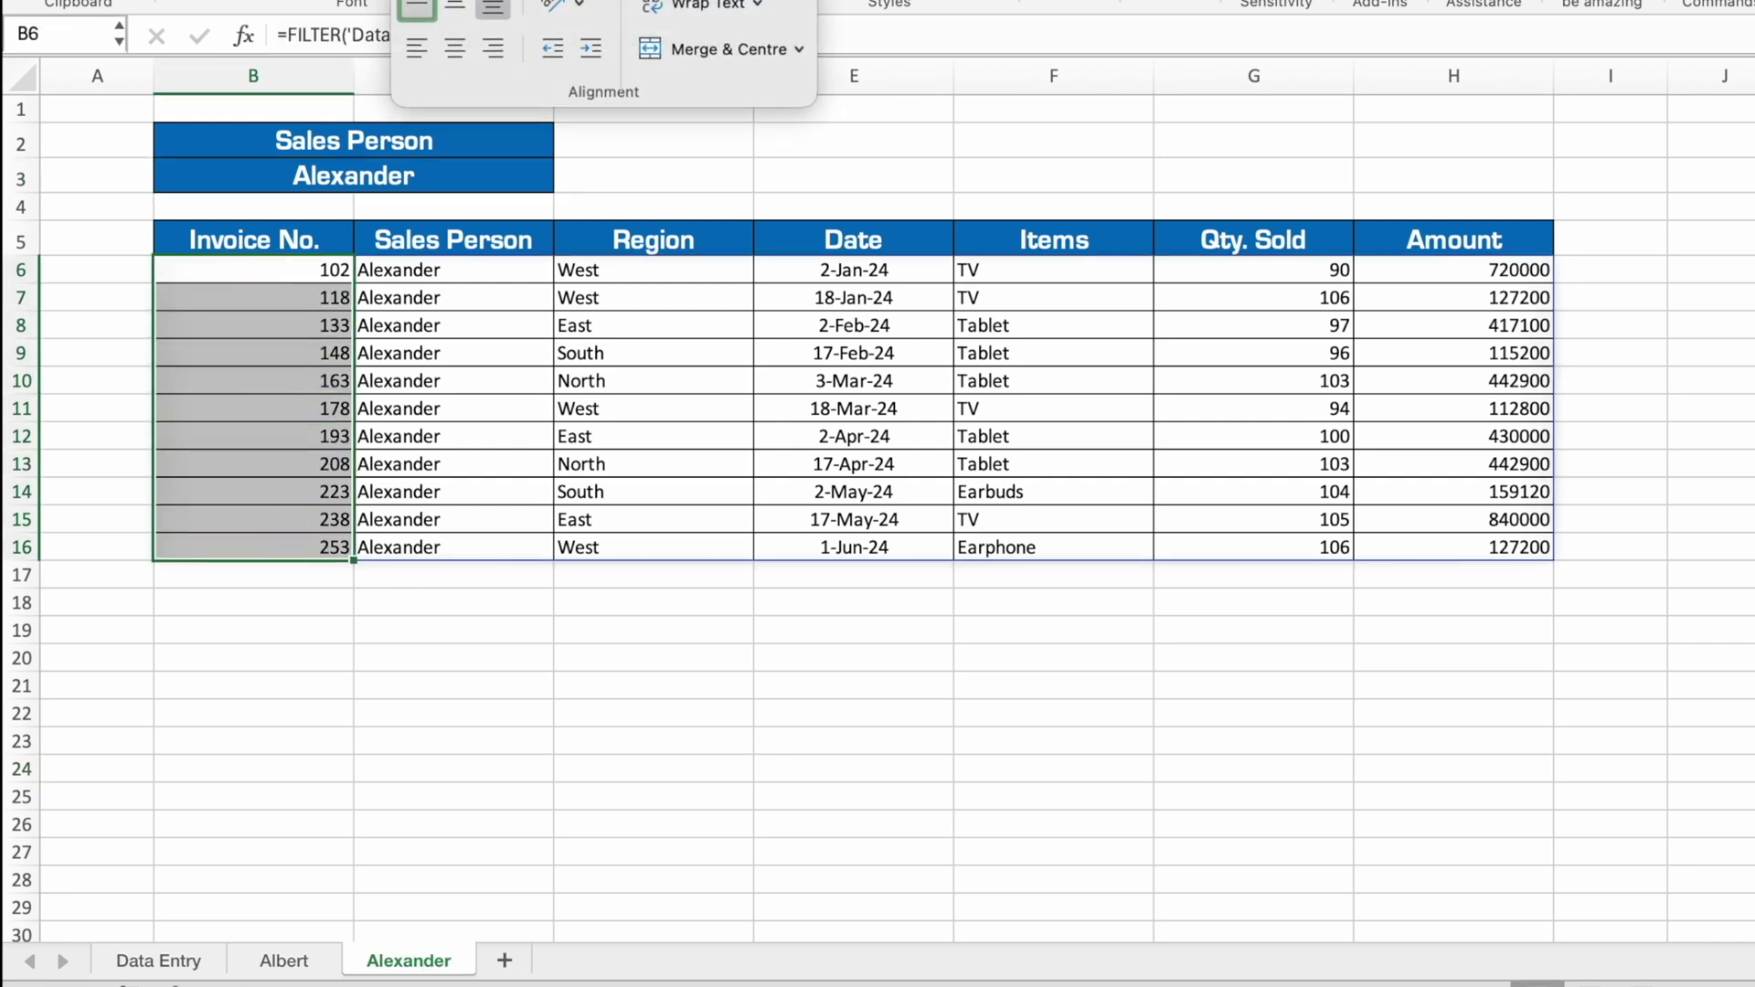
click(454, 49)
click(544, 176)
click(567, 179)
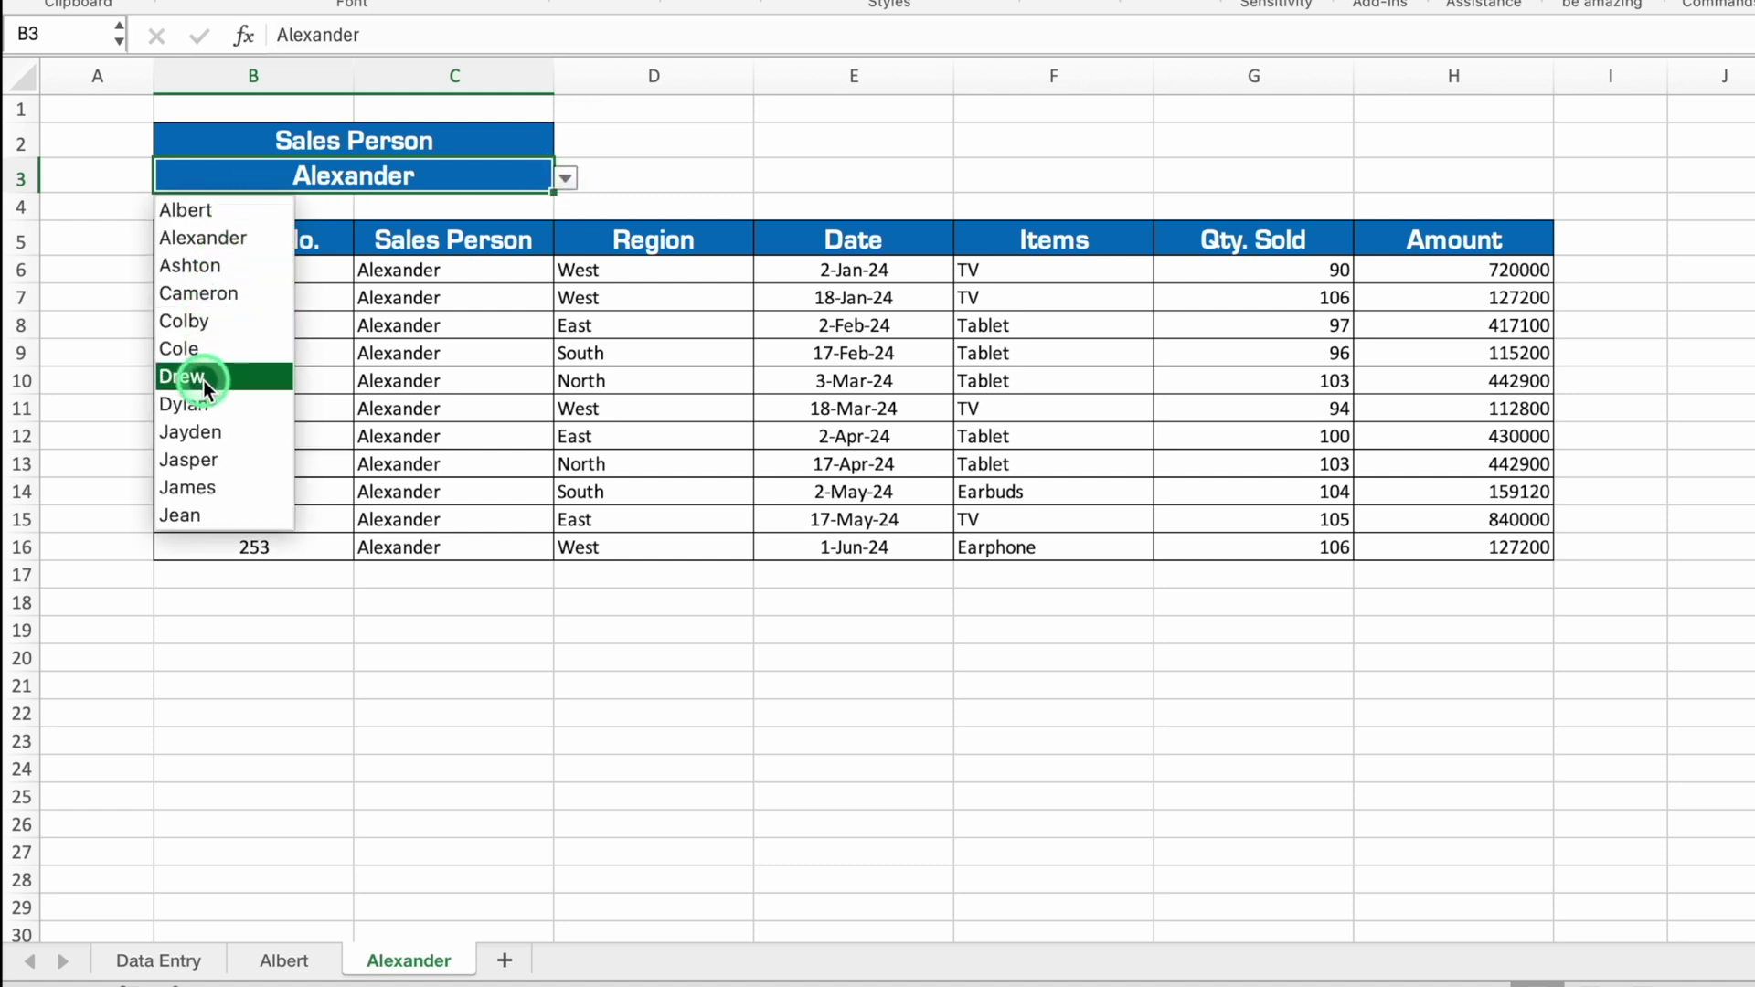
click(203, 404)
click(268, 650)
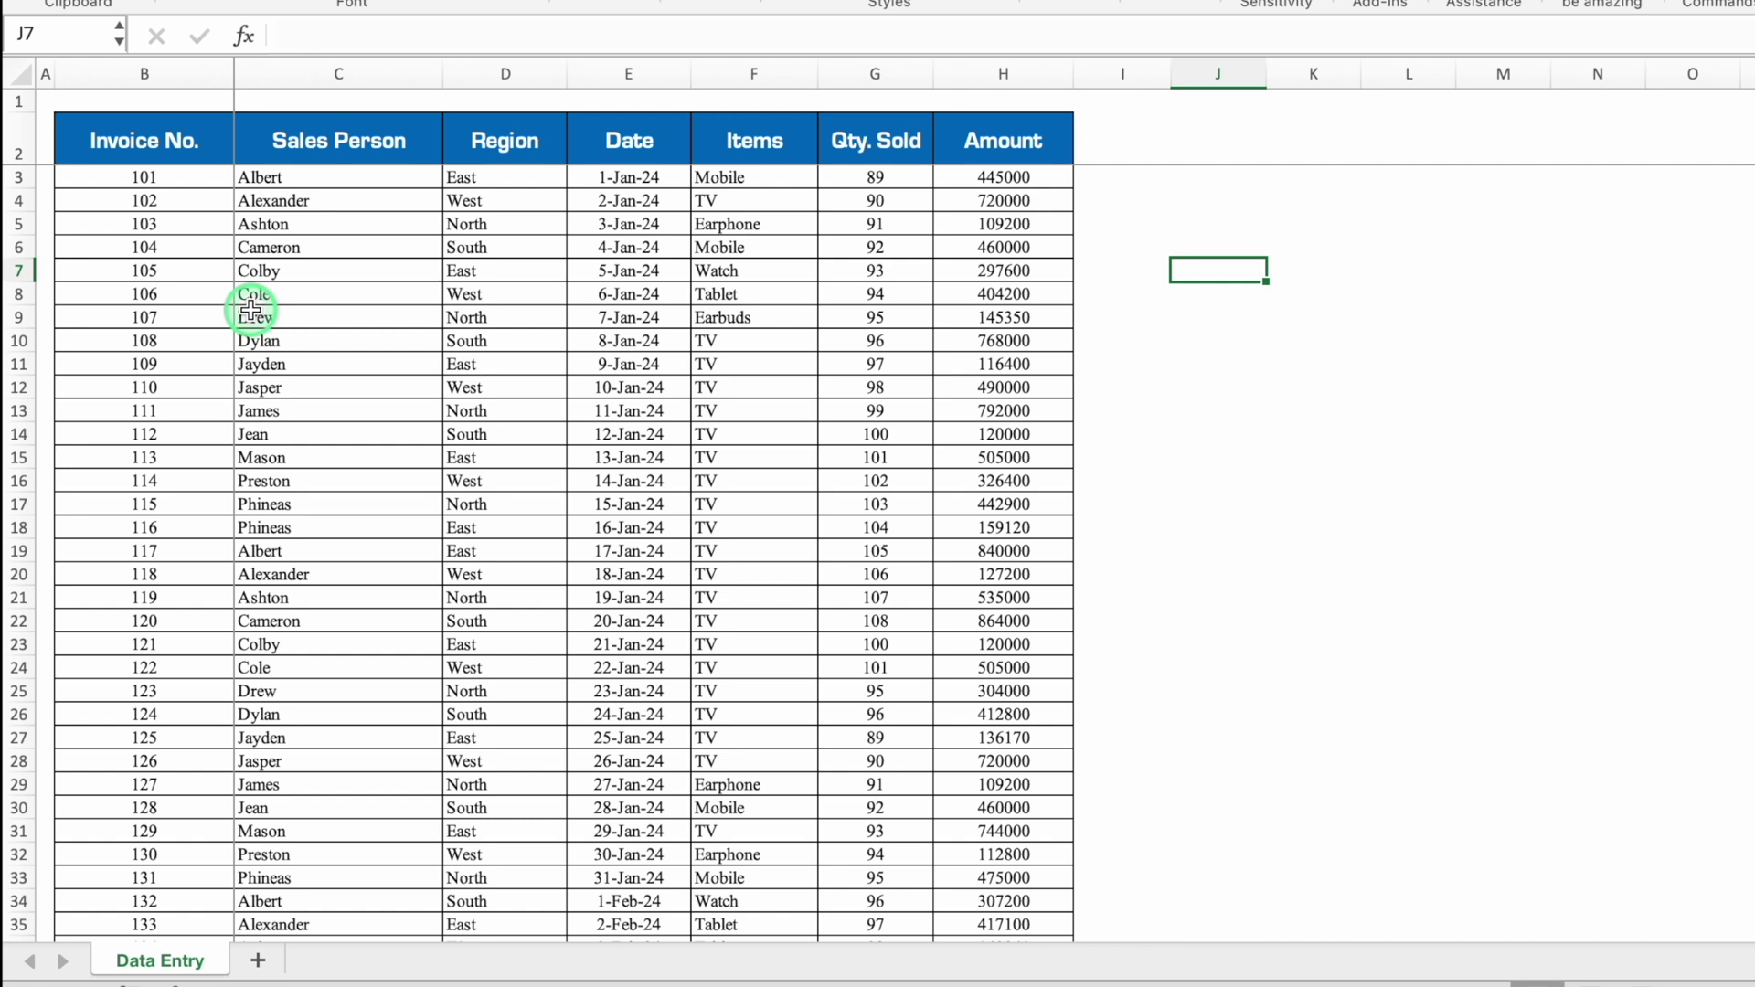
Step: Copy the Data Entry headers B2:H2 into row 5 of a new sheet and widen columns C to I
drag(183, 141, 970, 139)
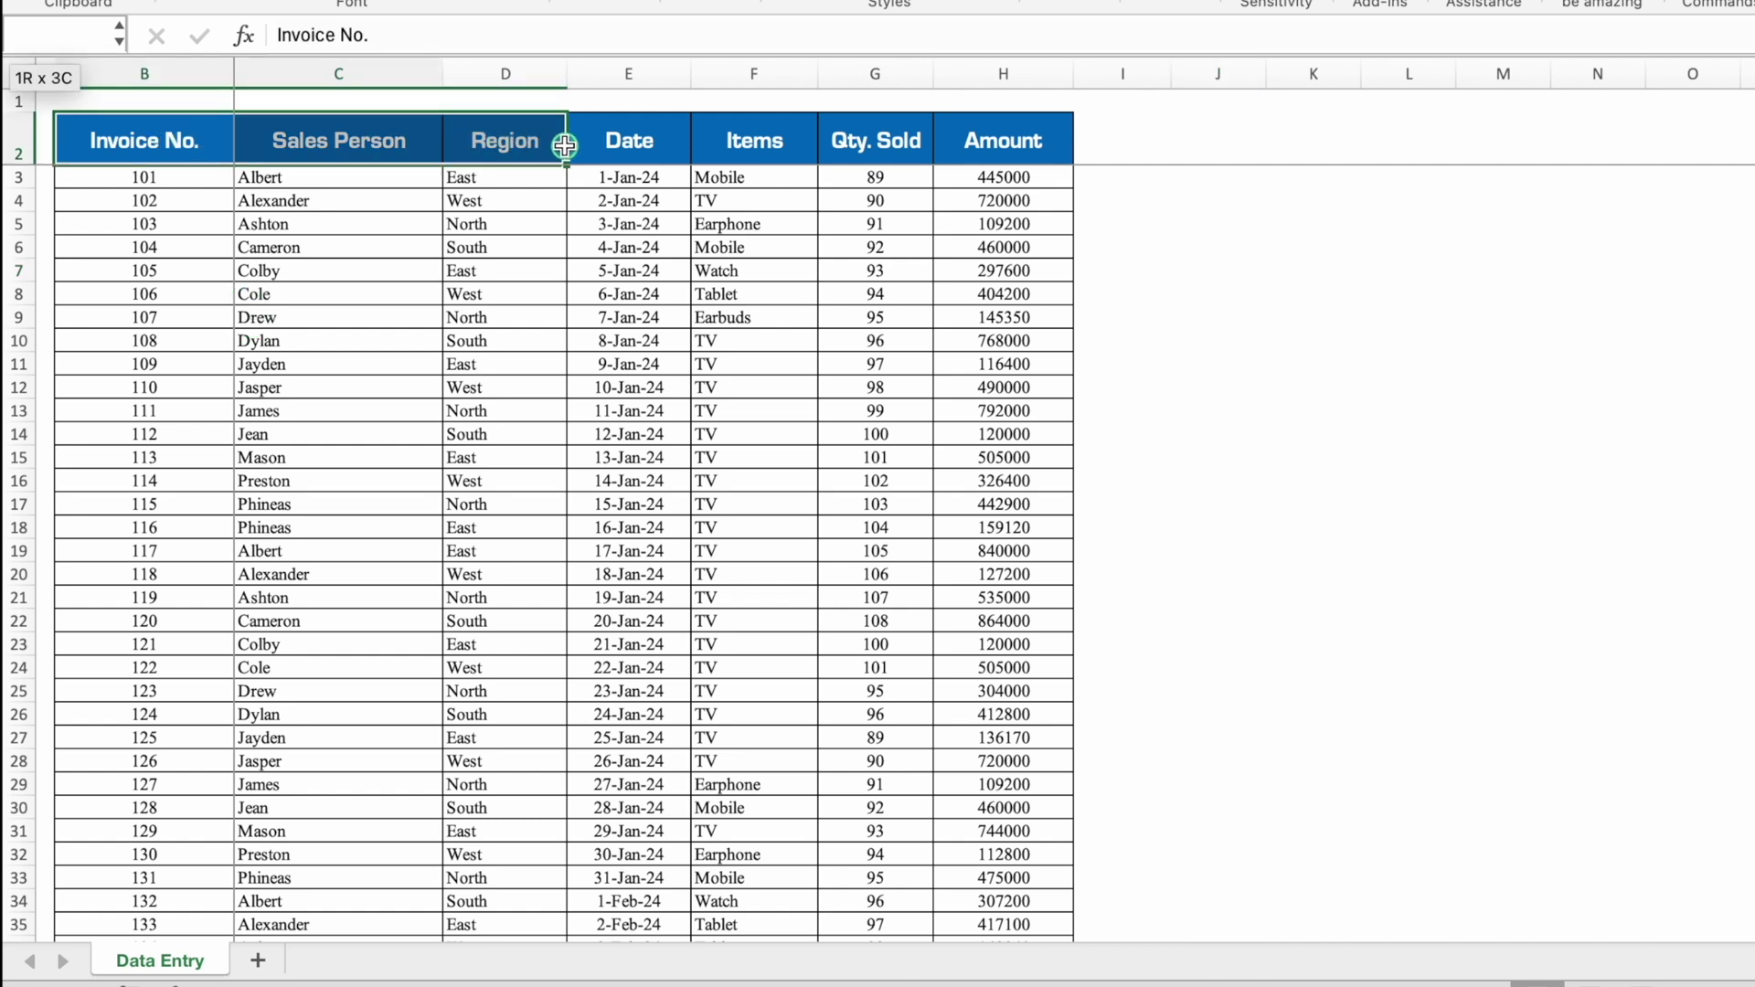
key(ctrl+c)
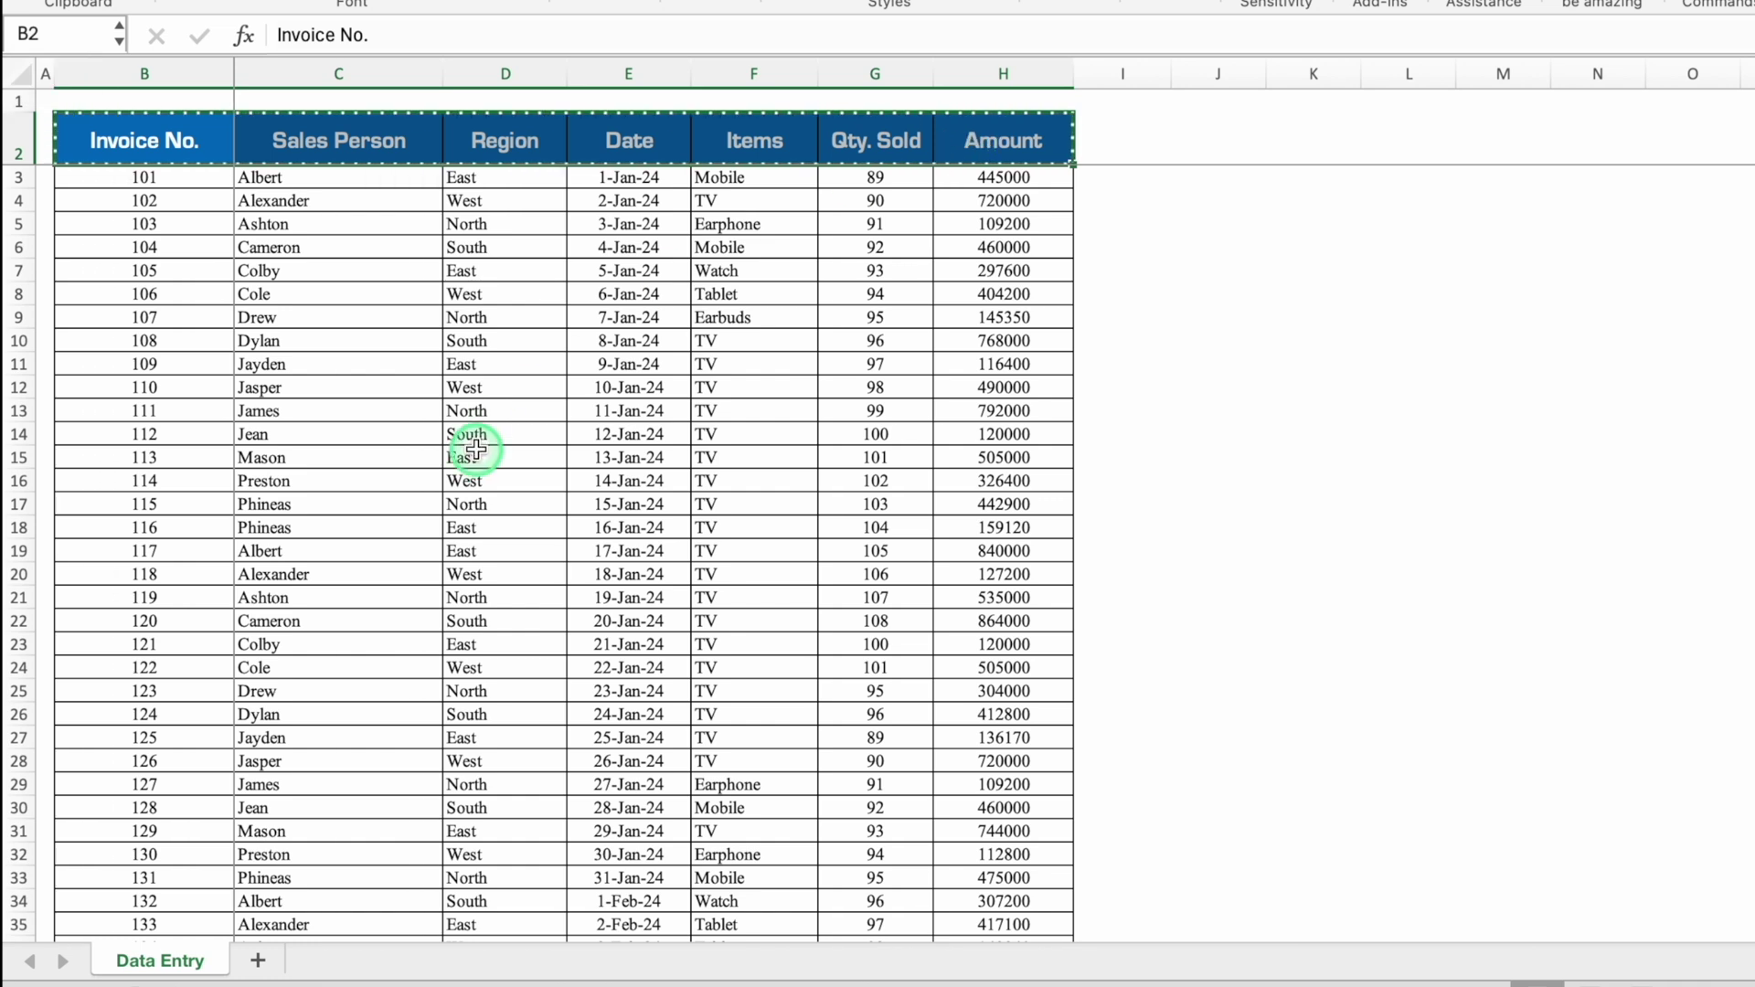
click(258, 960)
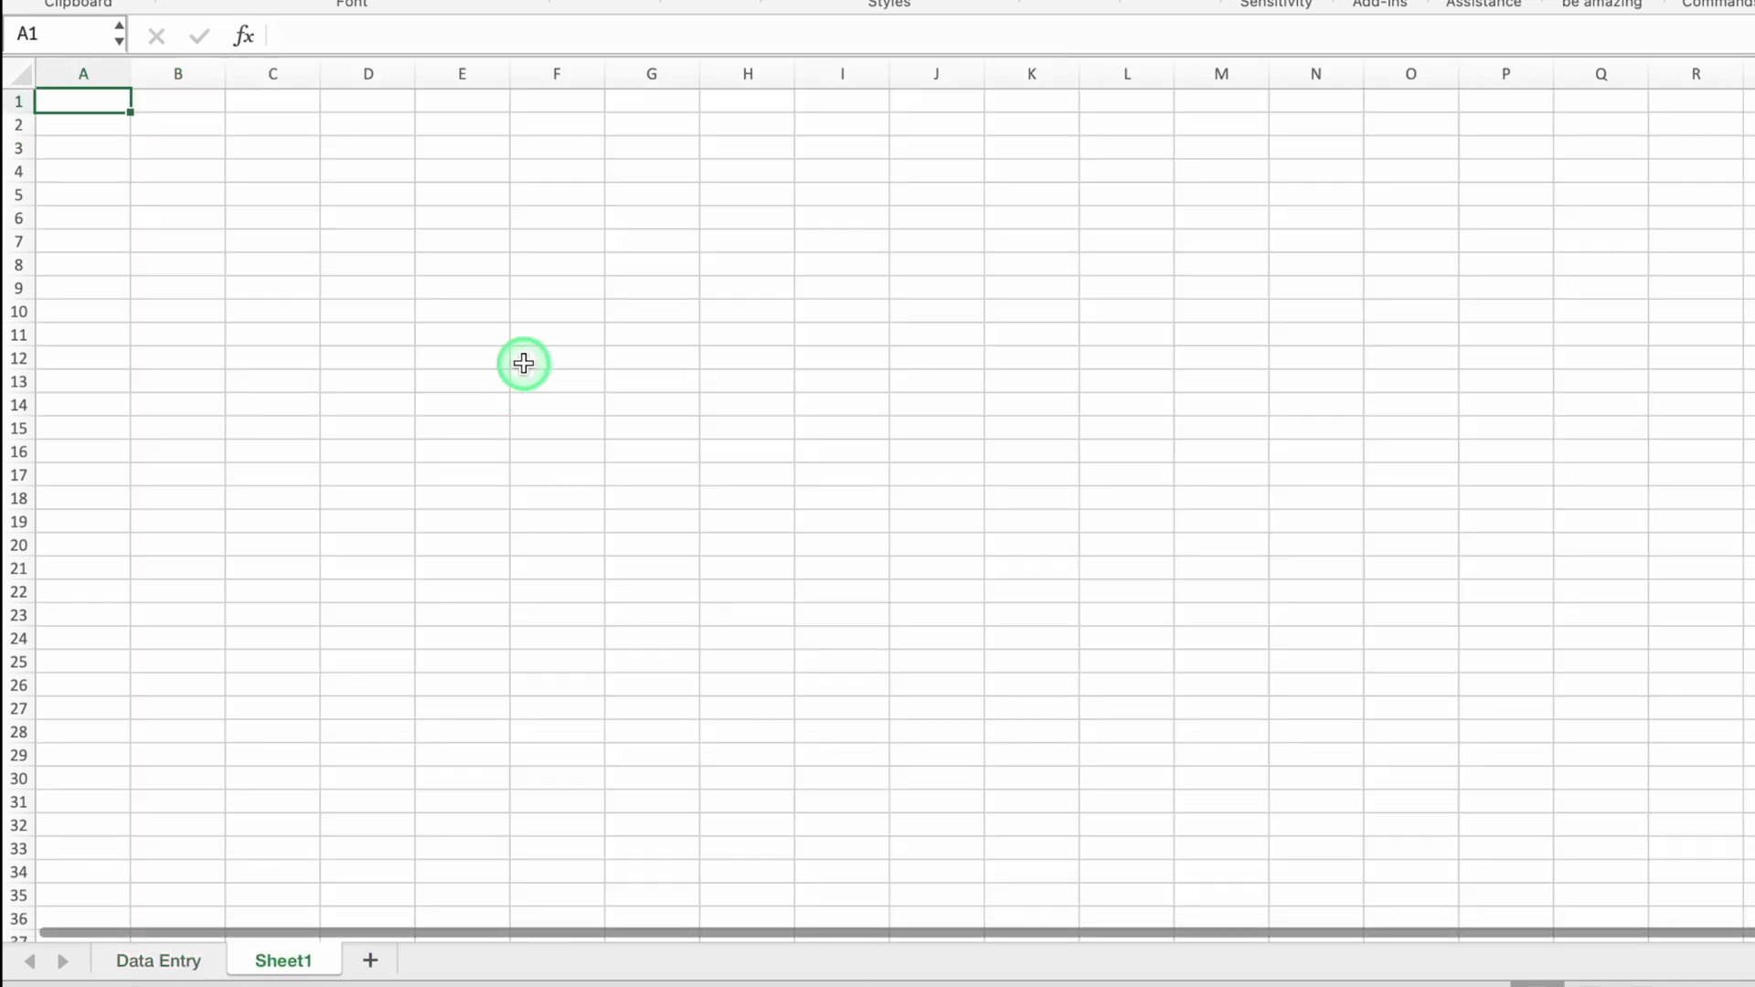
click(387, 267)
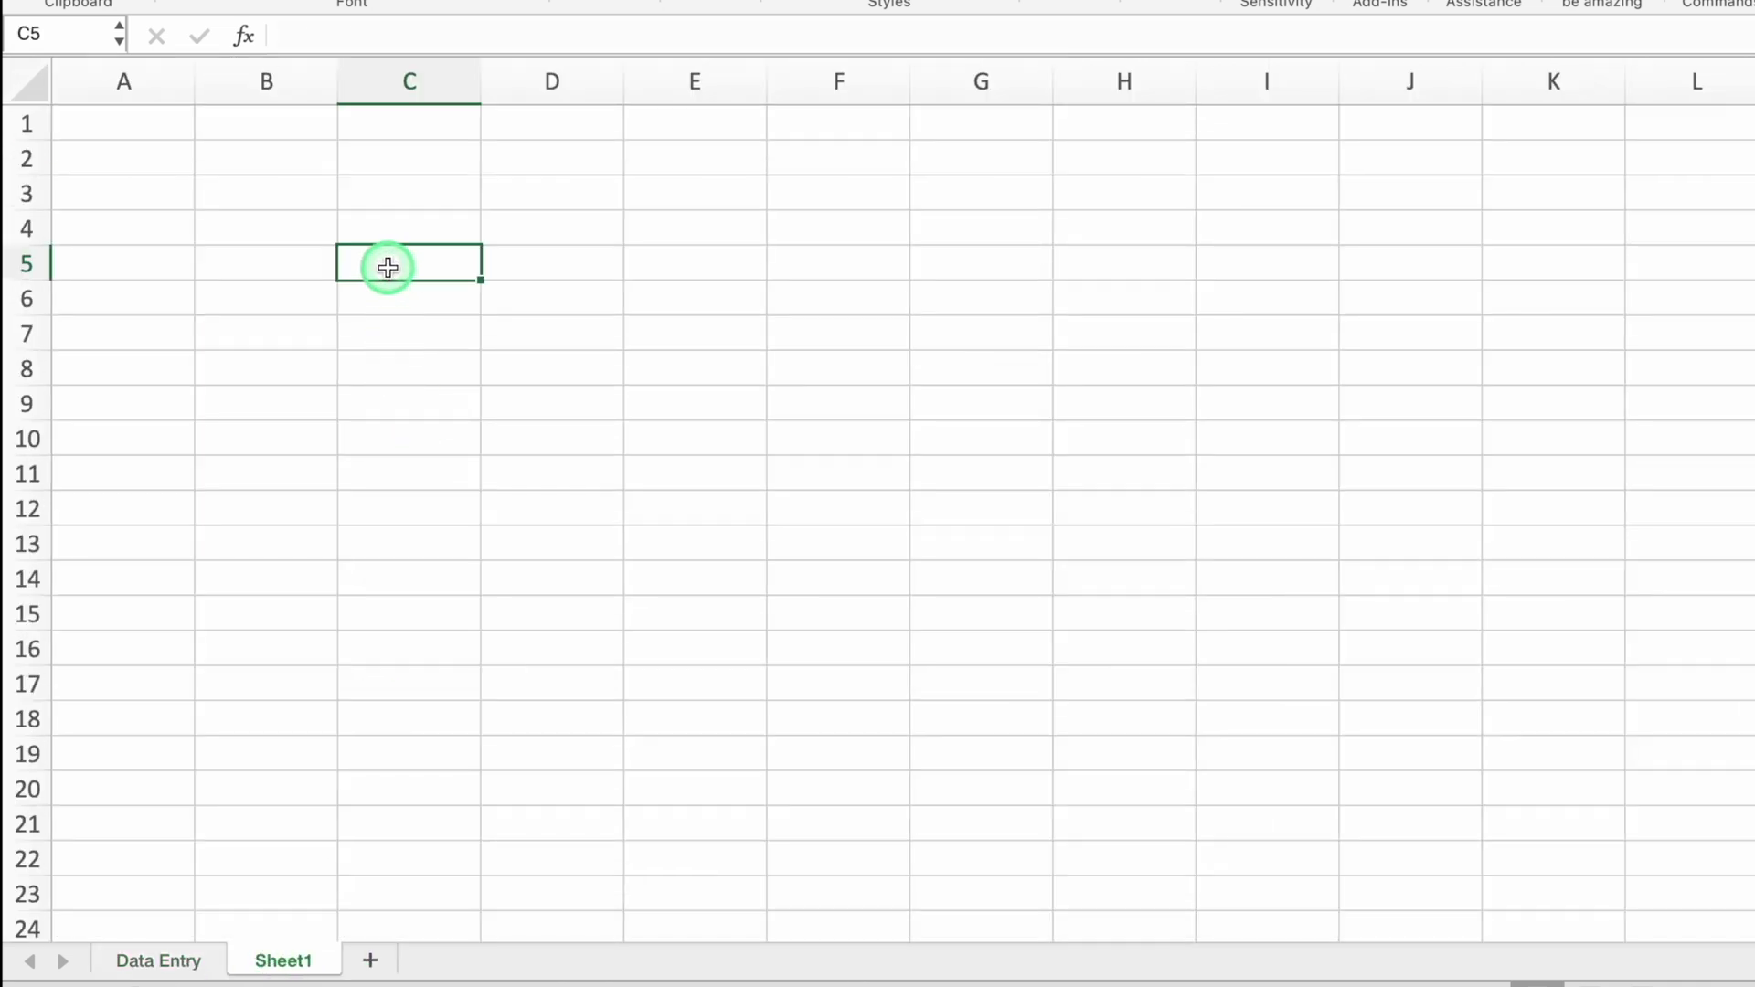
key(ctrl+v)
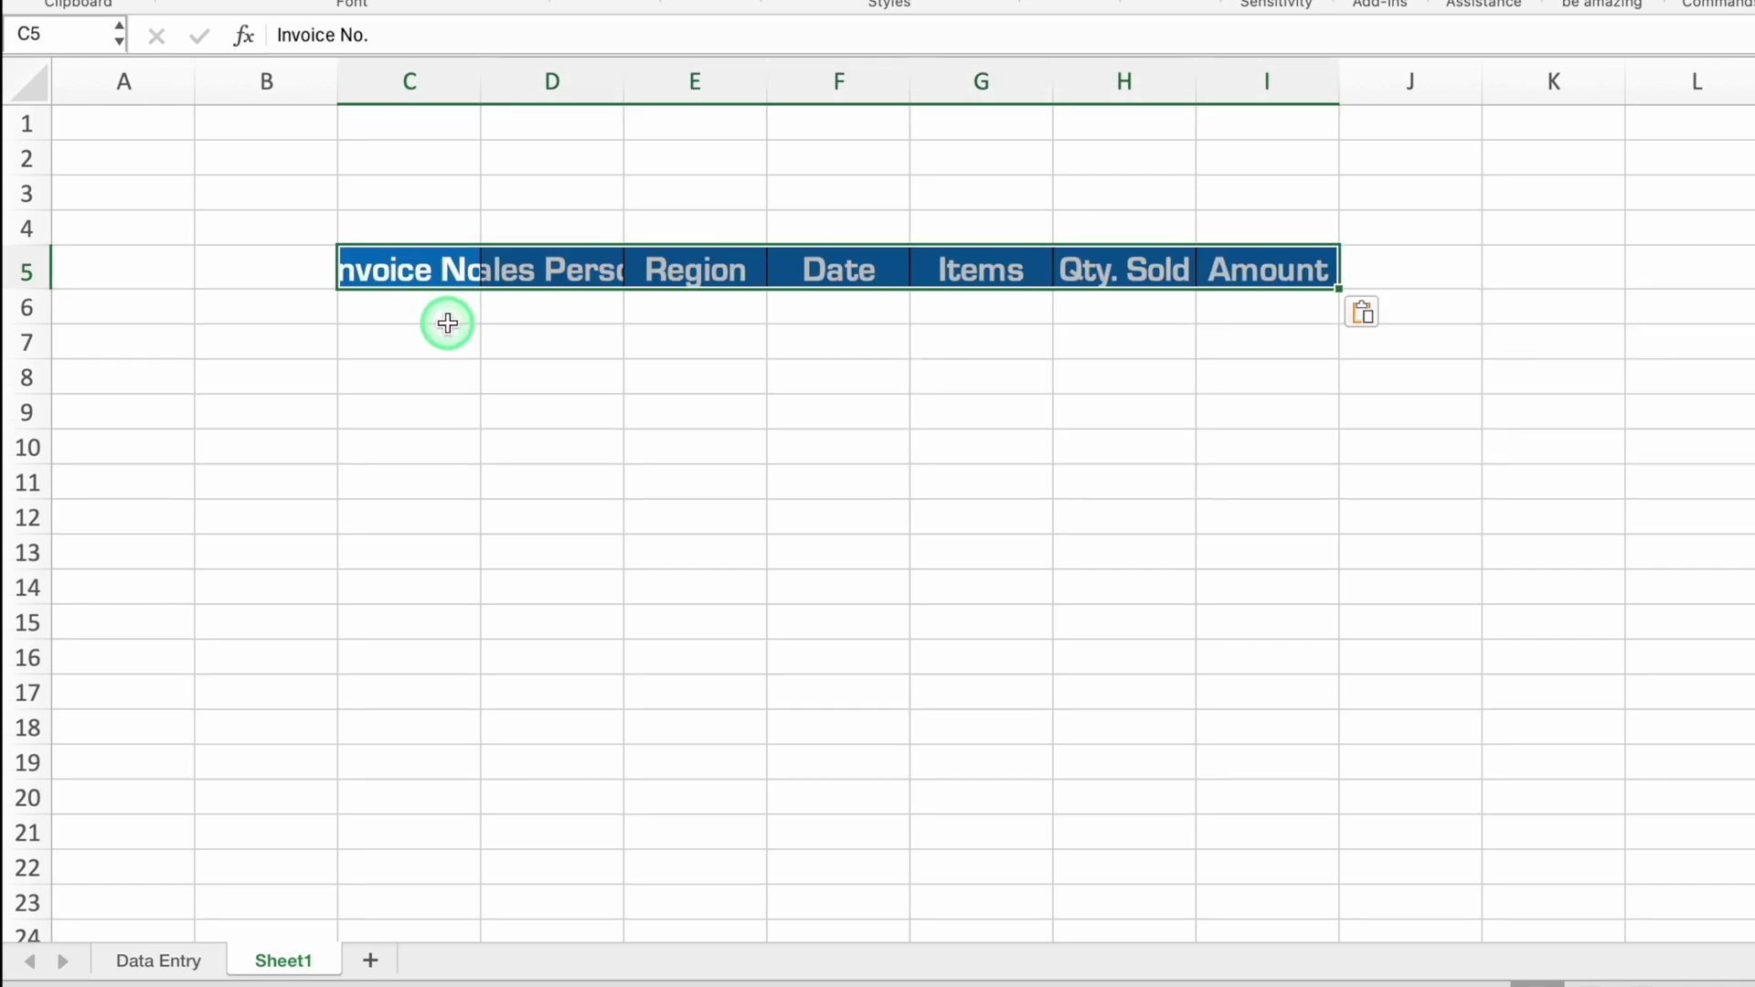
mouse_move(462, 80)
mouse_down()
mouse_move(1130, 108)
mouse_move(1301, 140)
mouse_up()
drag(1337, 82, 1346, 83)
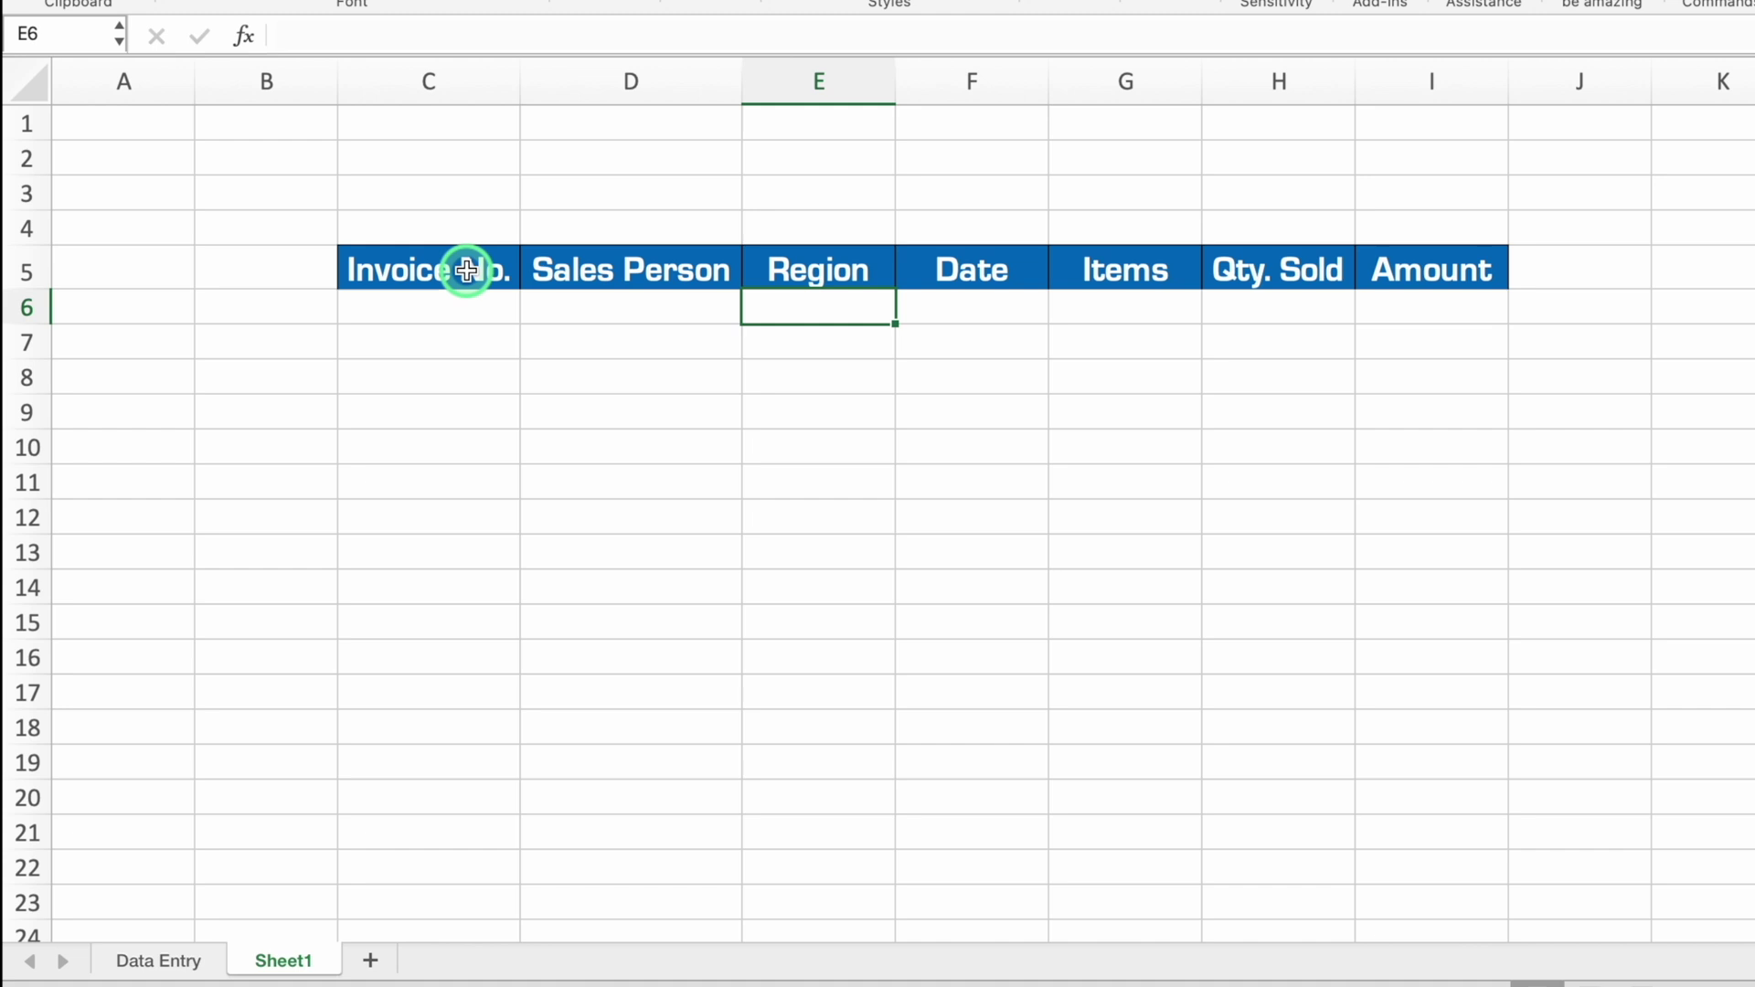
Step: Add a styled Helper header in B5 and copy the Region header into B2
click(467, 270)
key(ctrl+c)
click(315, 265)
key(ctrl+v)
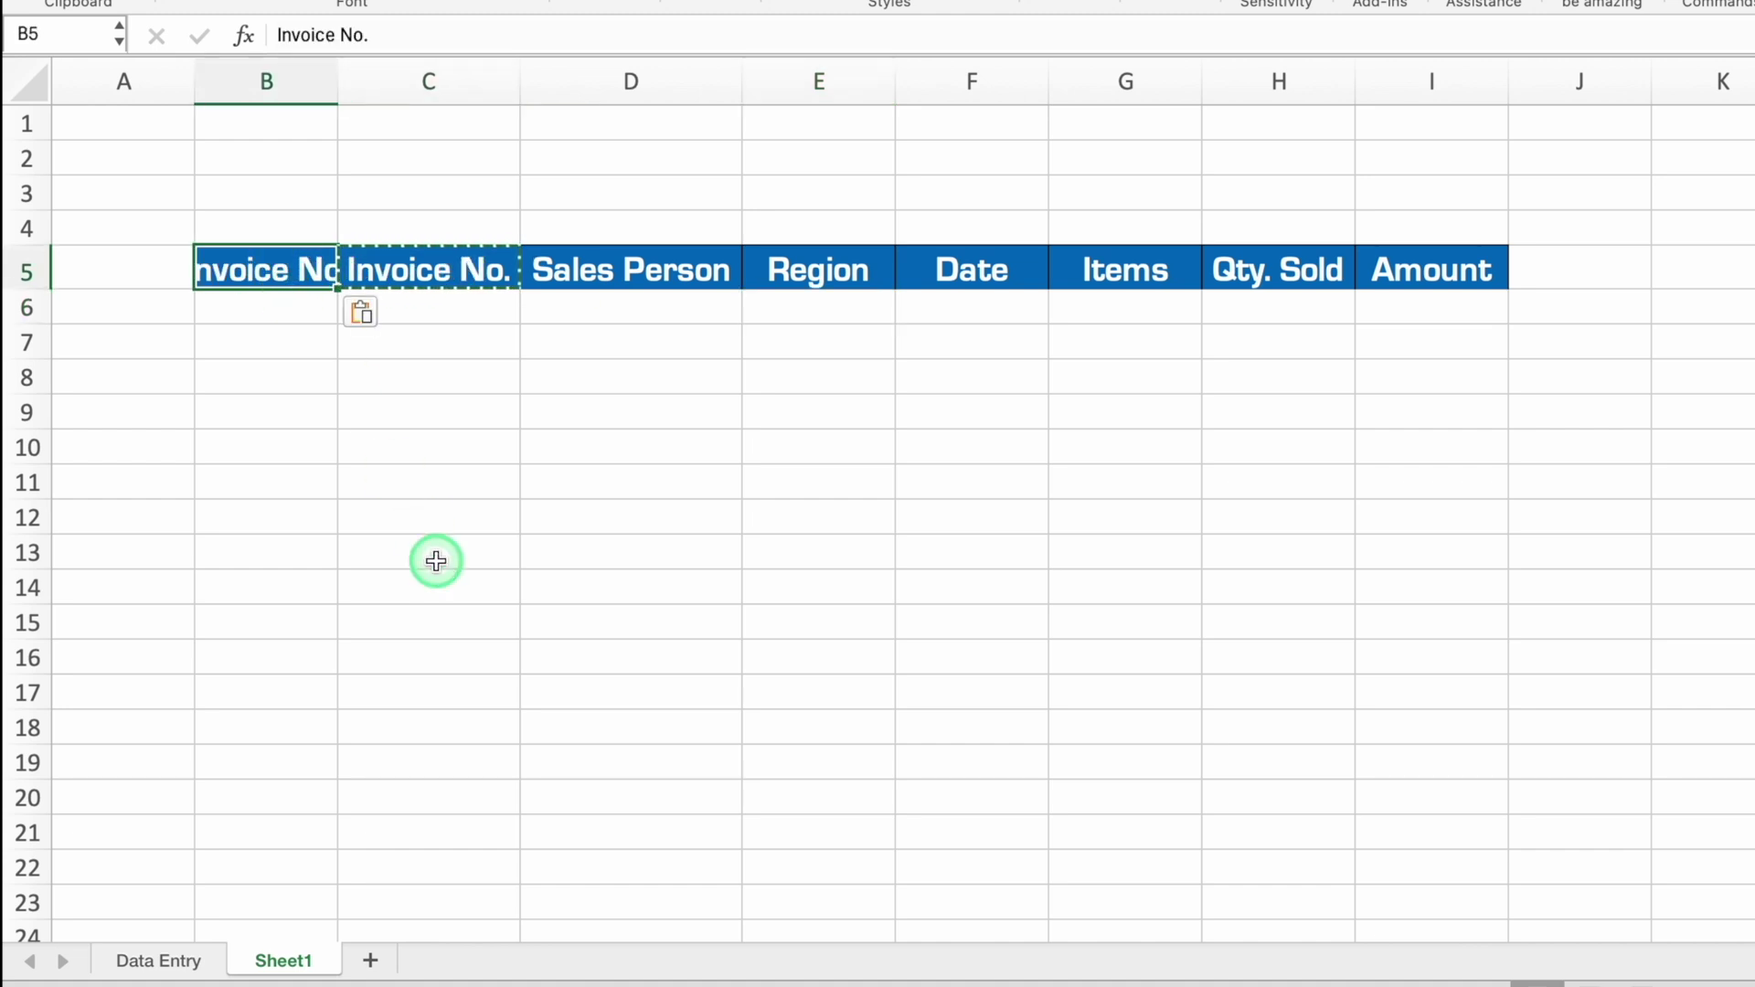
text(Helper)
key(Return)
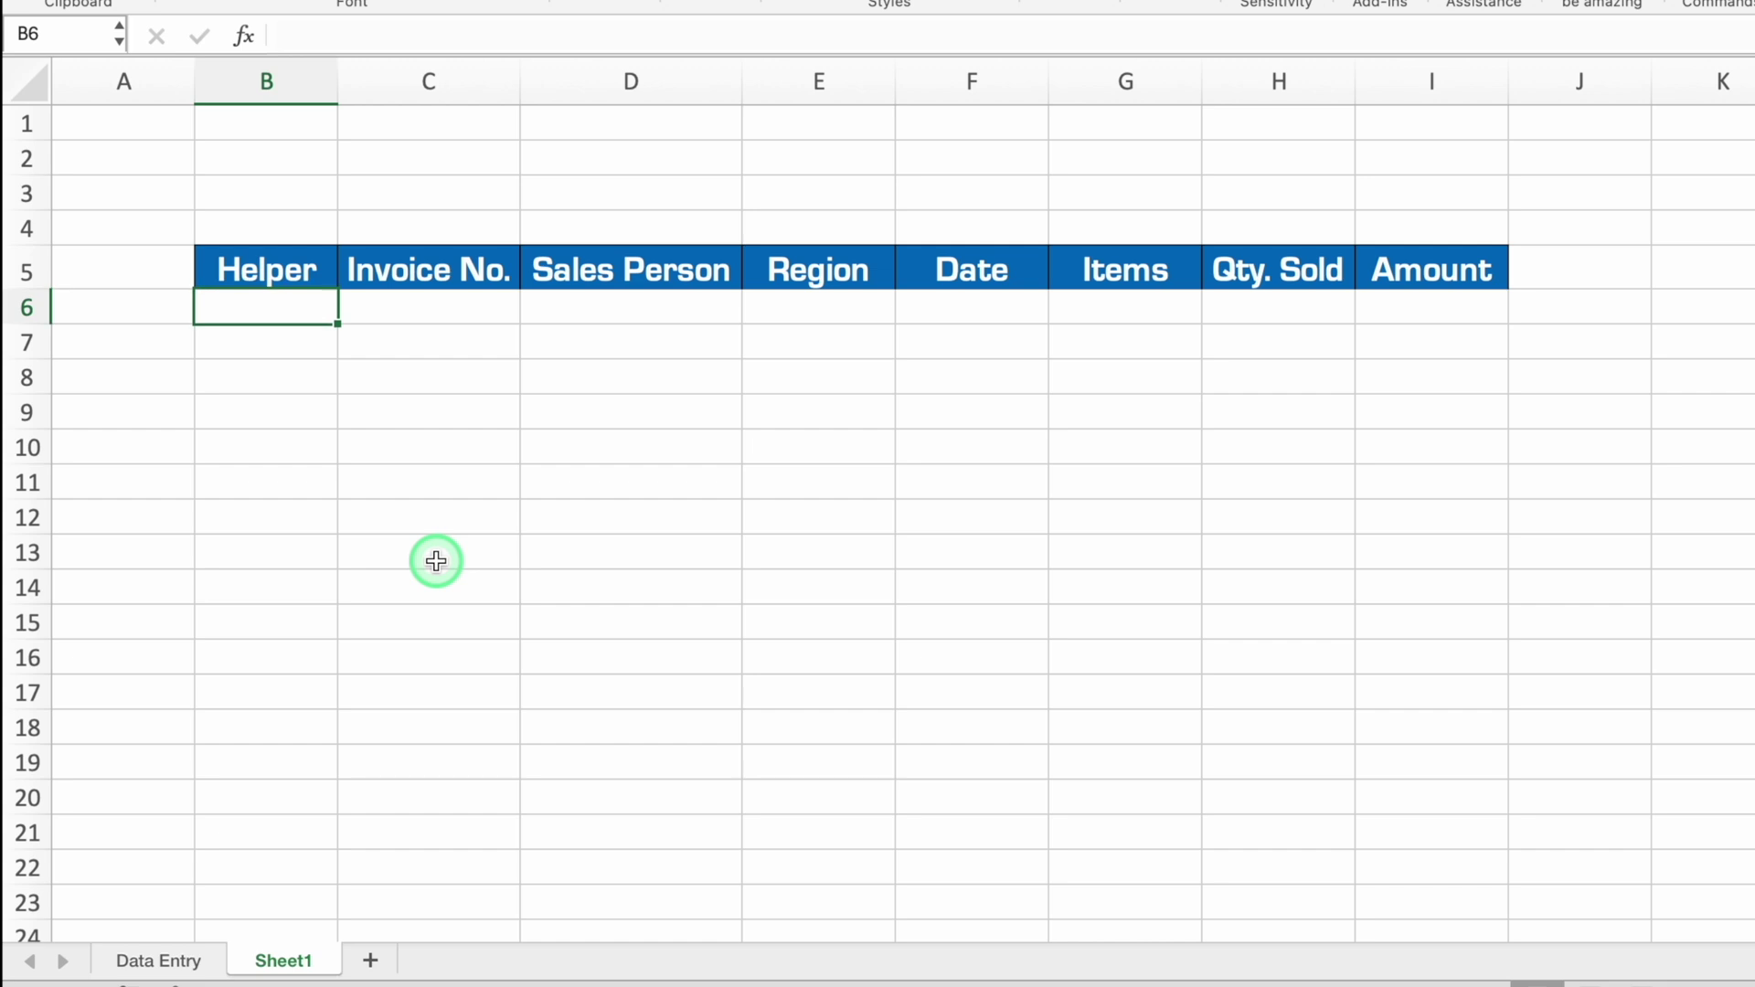
click(815, 268)
key(ctrl+c)
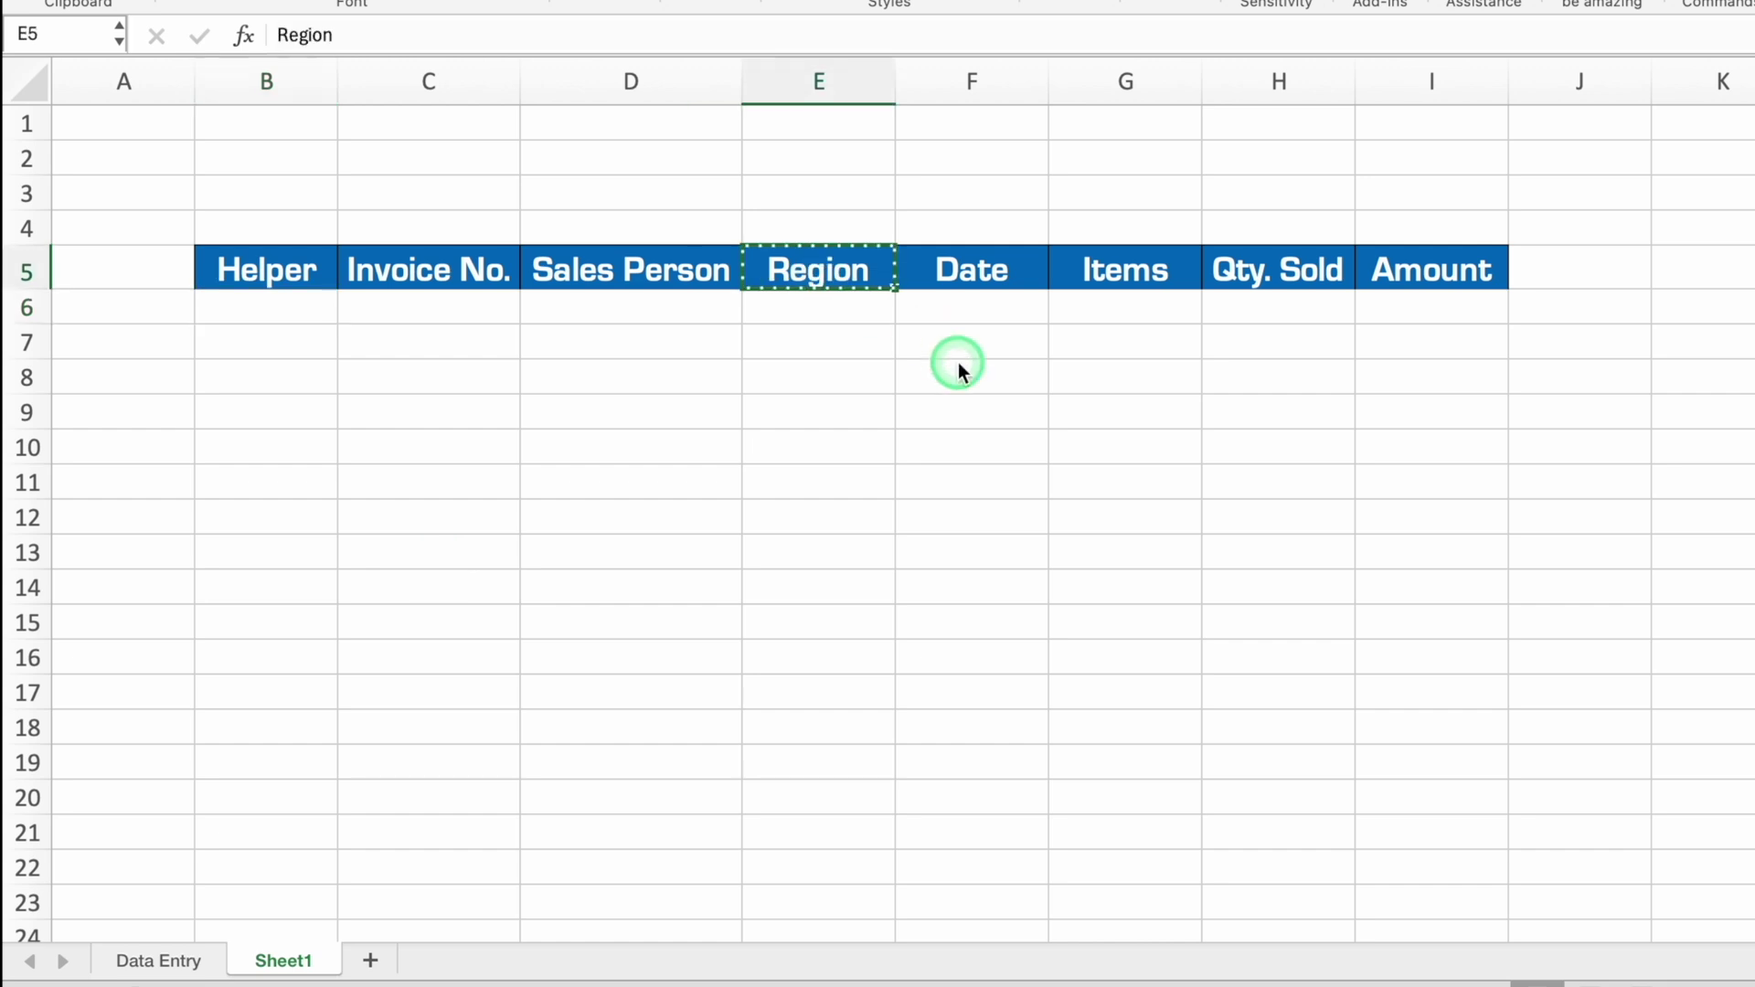
click(284, 153)
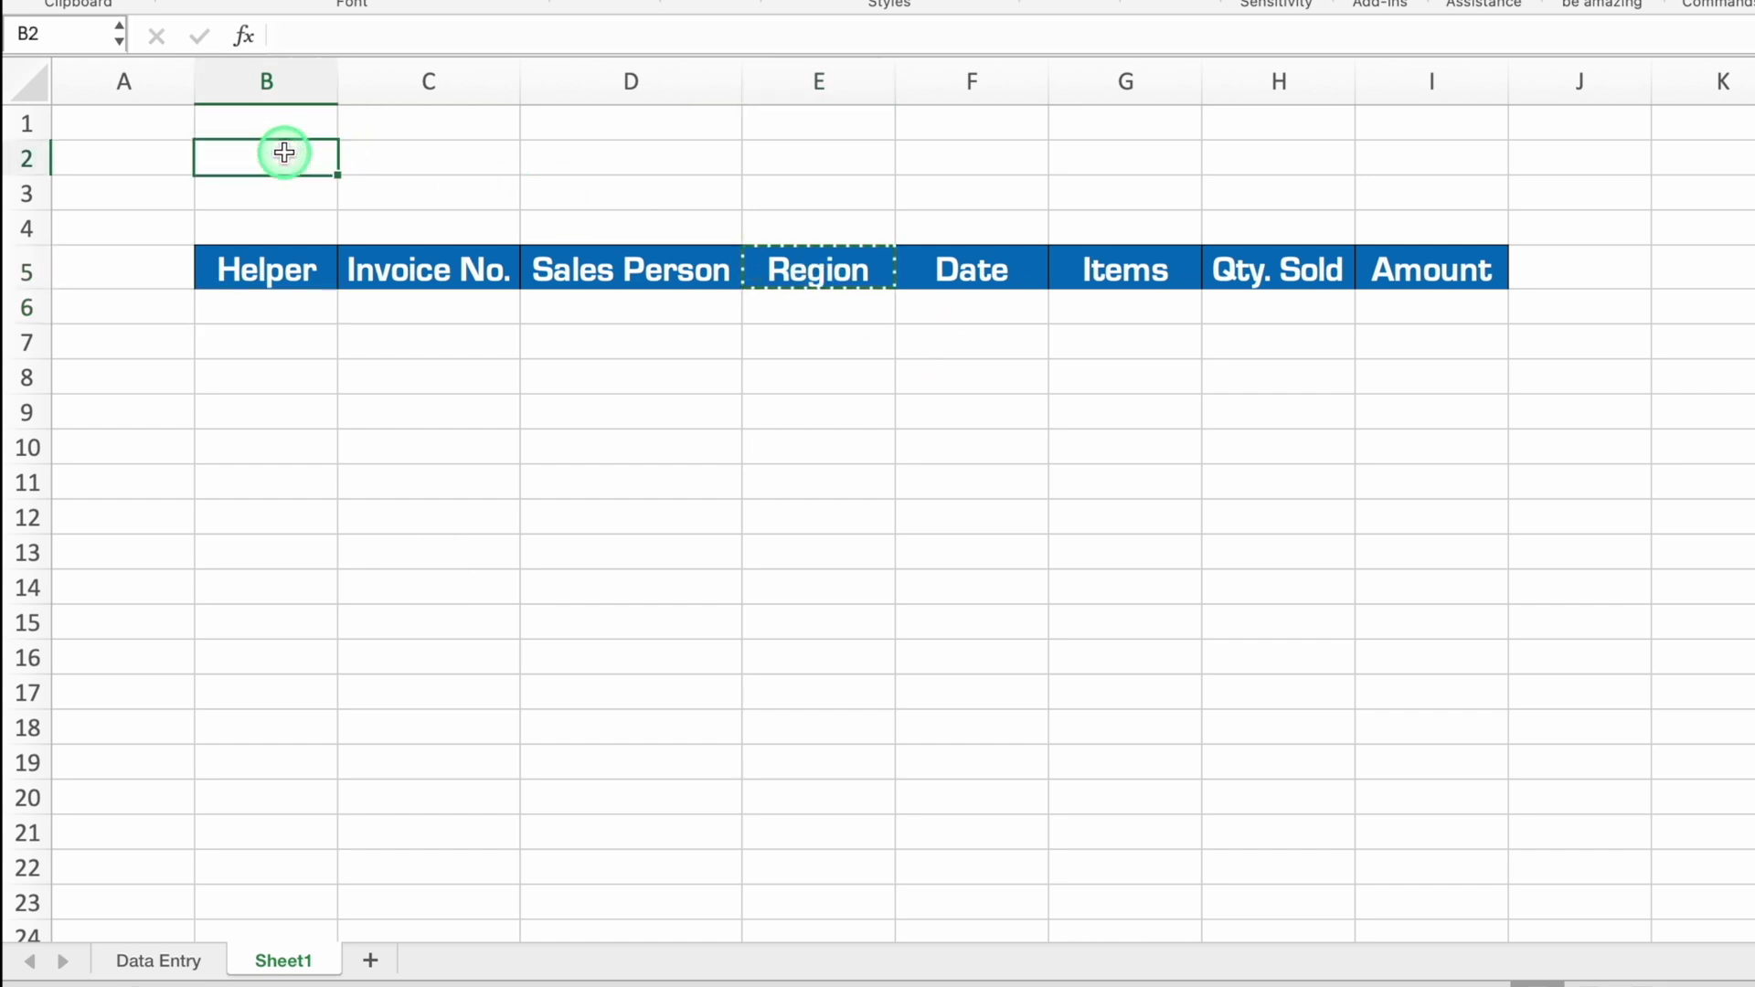
key(ctrl+v)
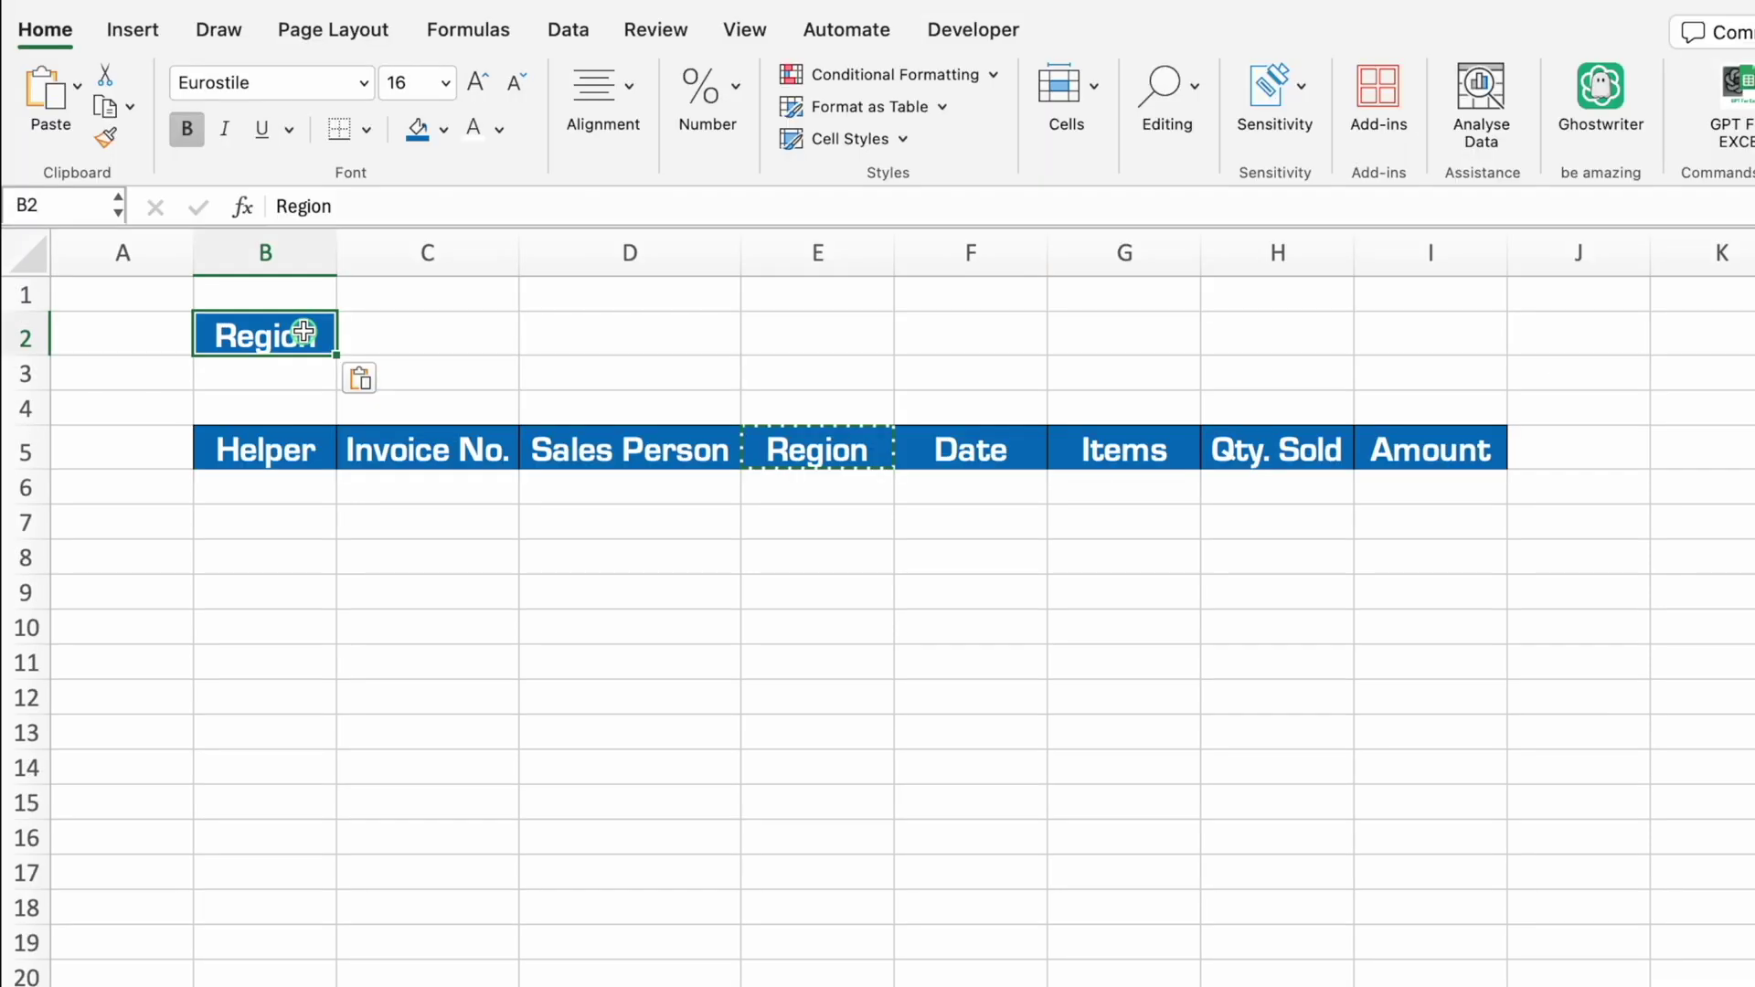
Step: Merge and centre Region across B2:C2 with an empty merged B3:C3 below it
drag(302, 332, 390, 331)
click(622, 91)
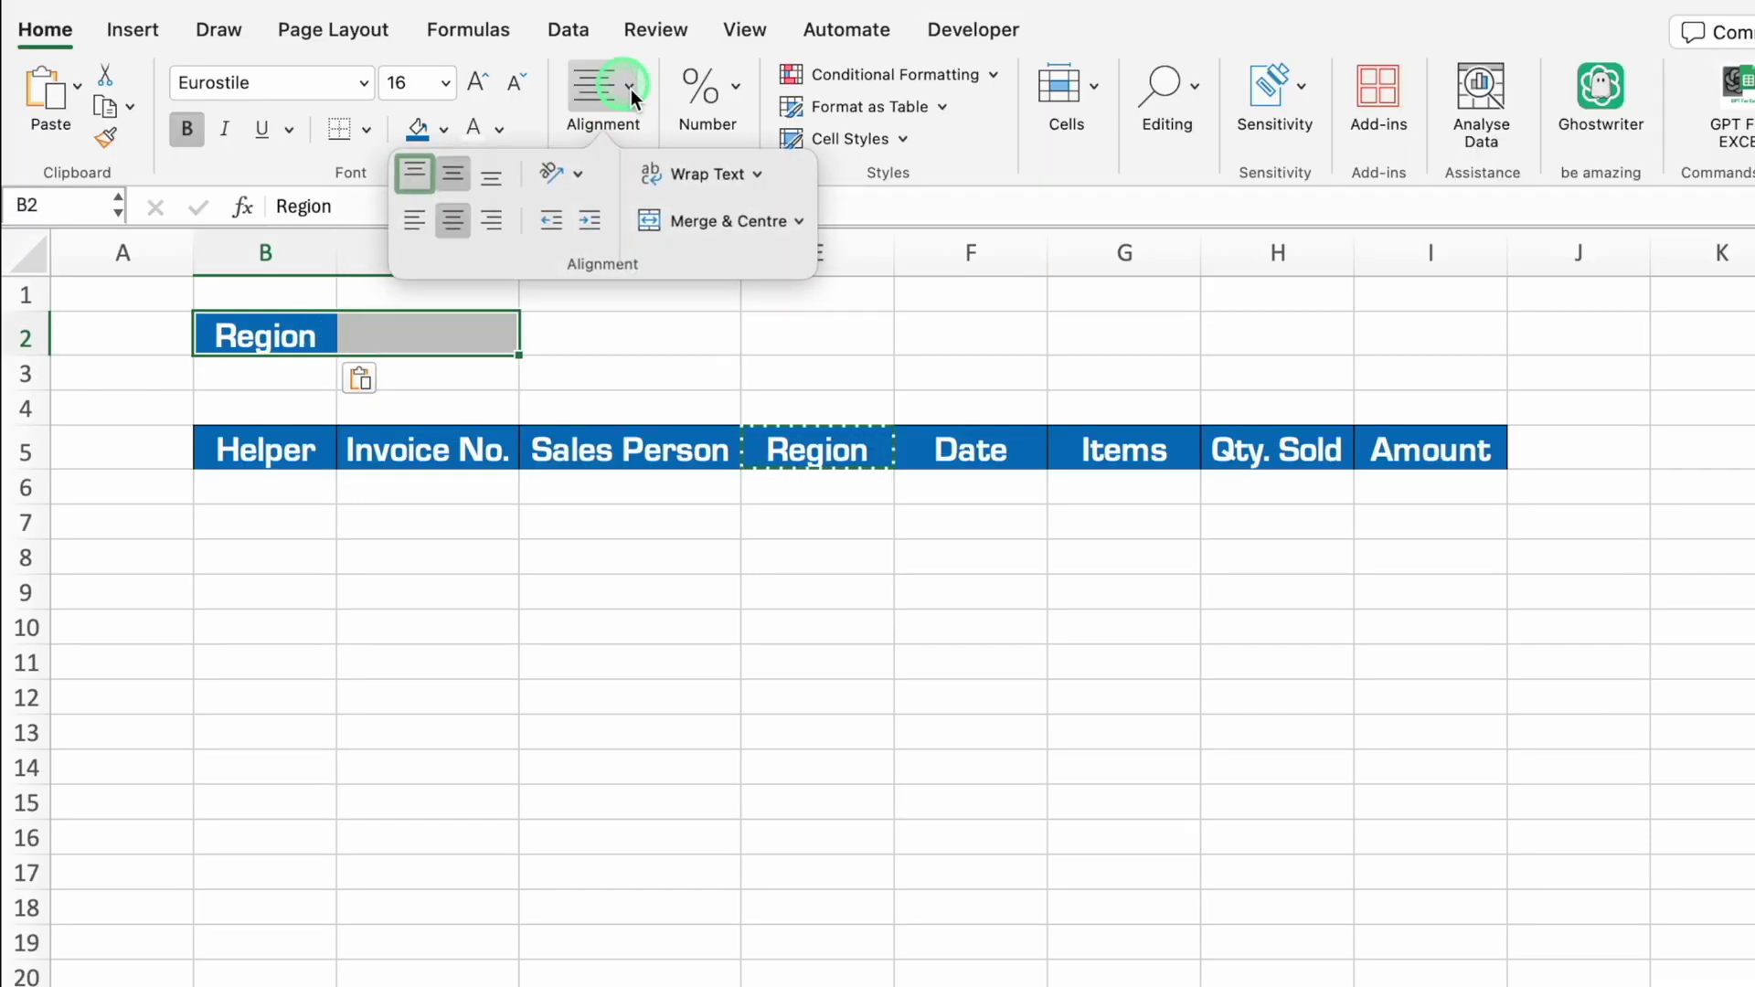
click(729, 222)
drag(514, 355, 515, 383)
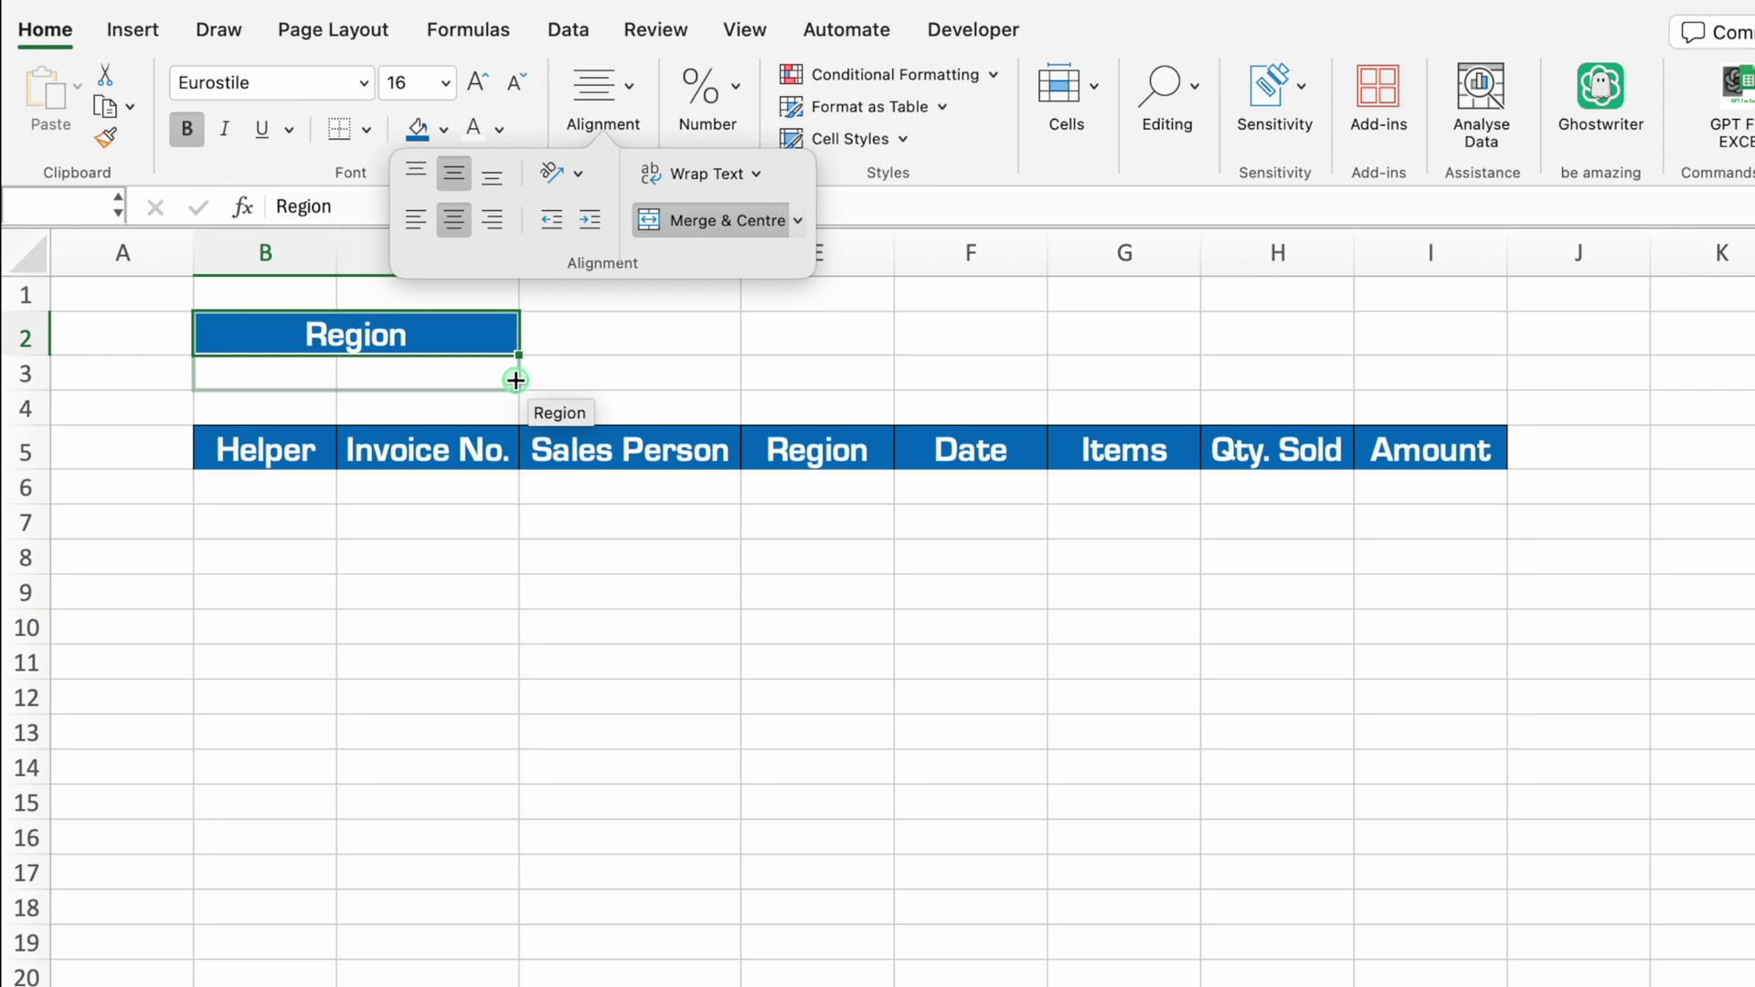
click(423, 378)
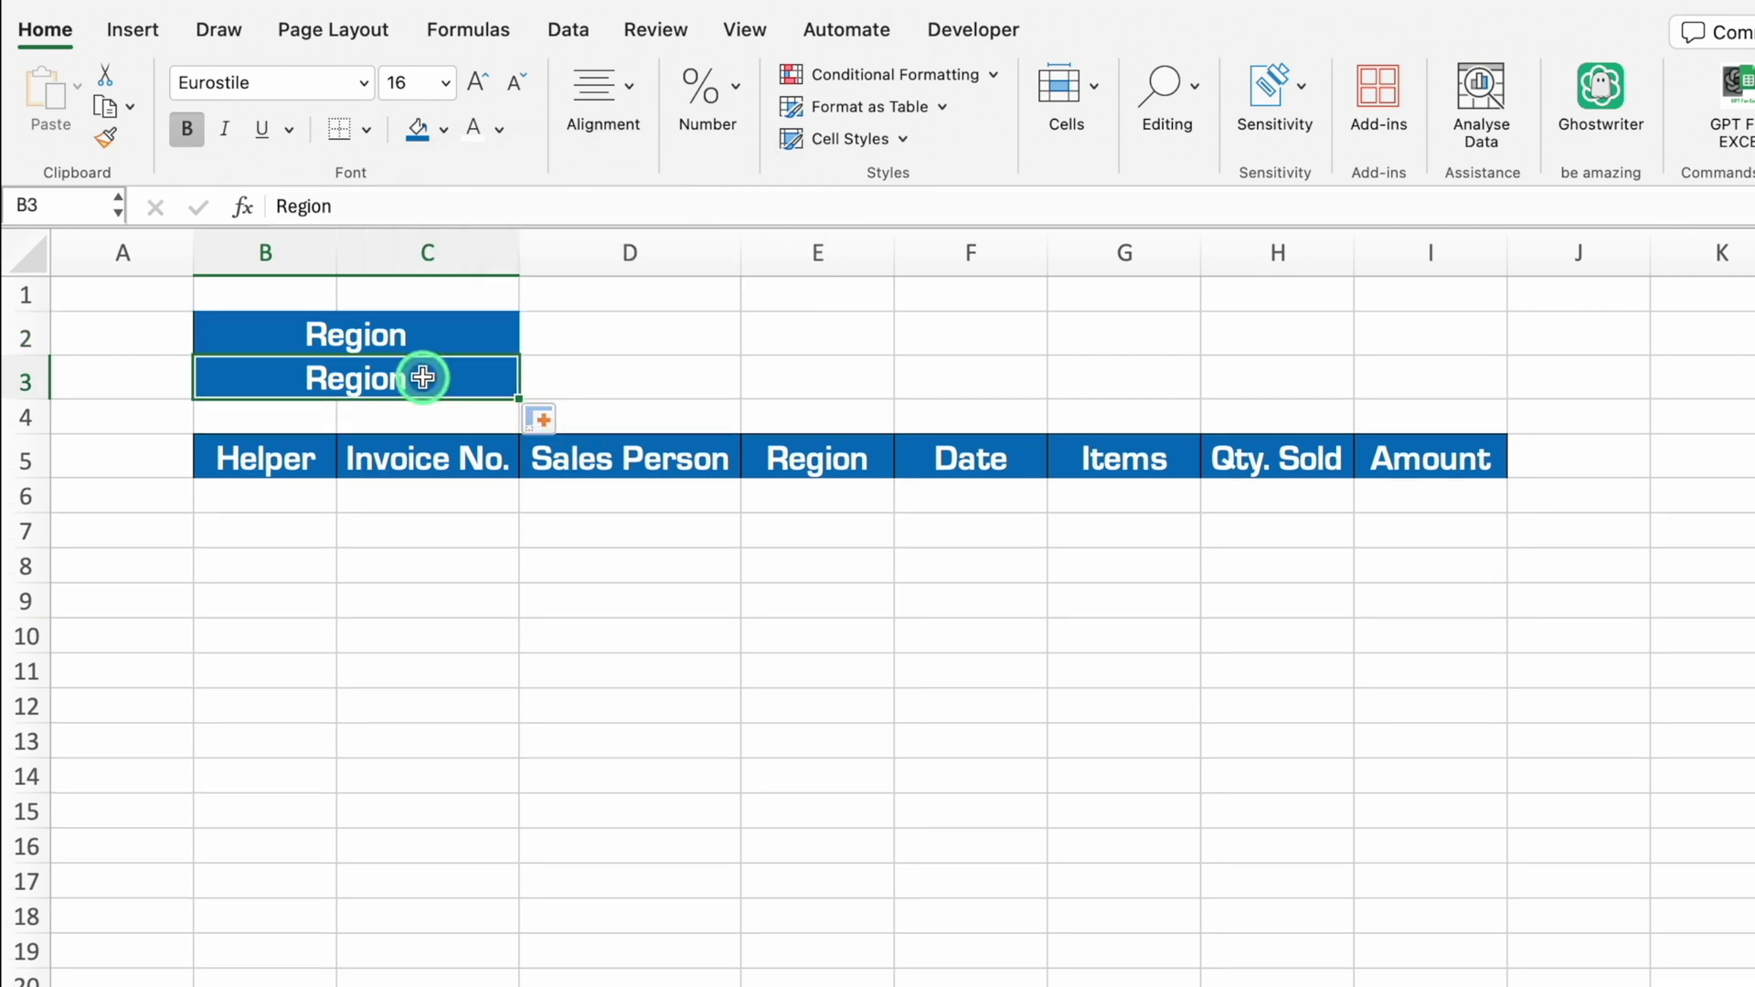
key(Delete)
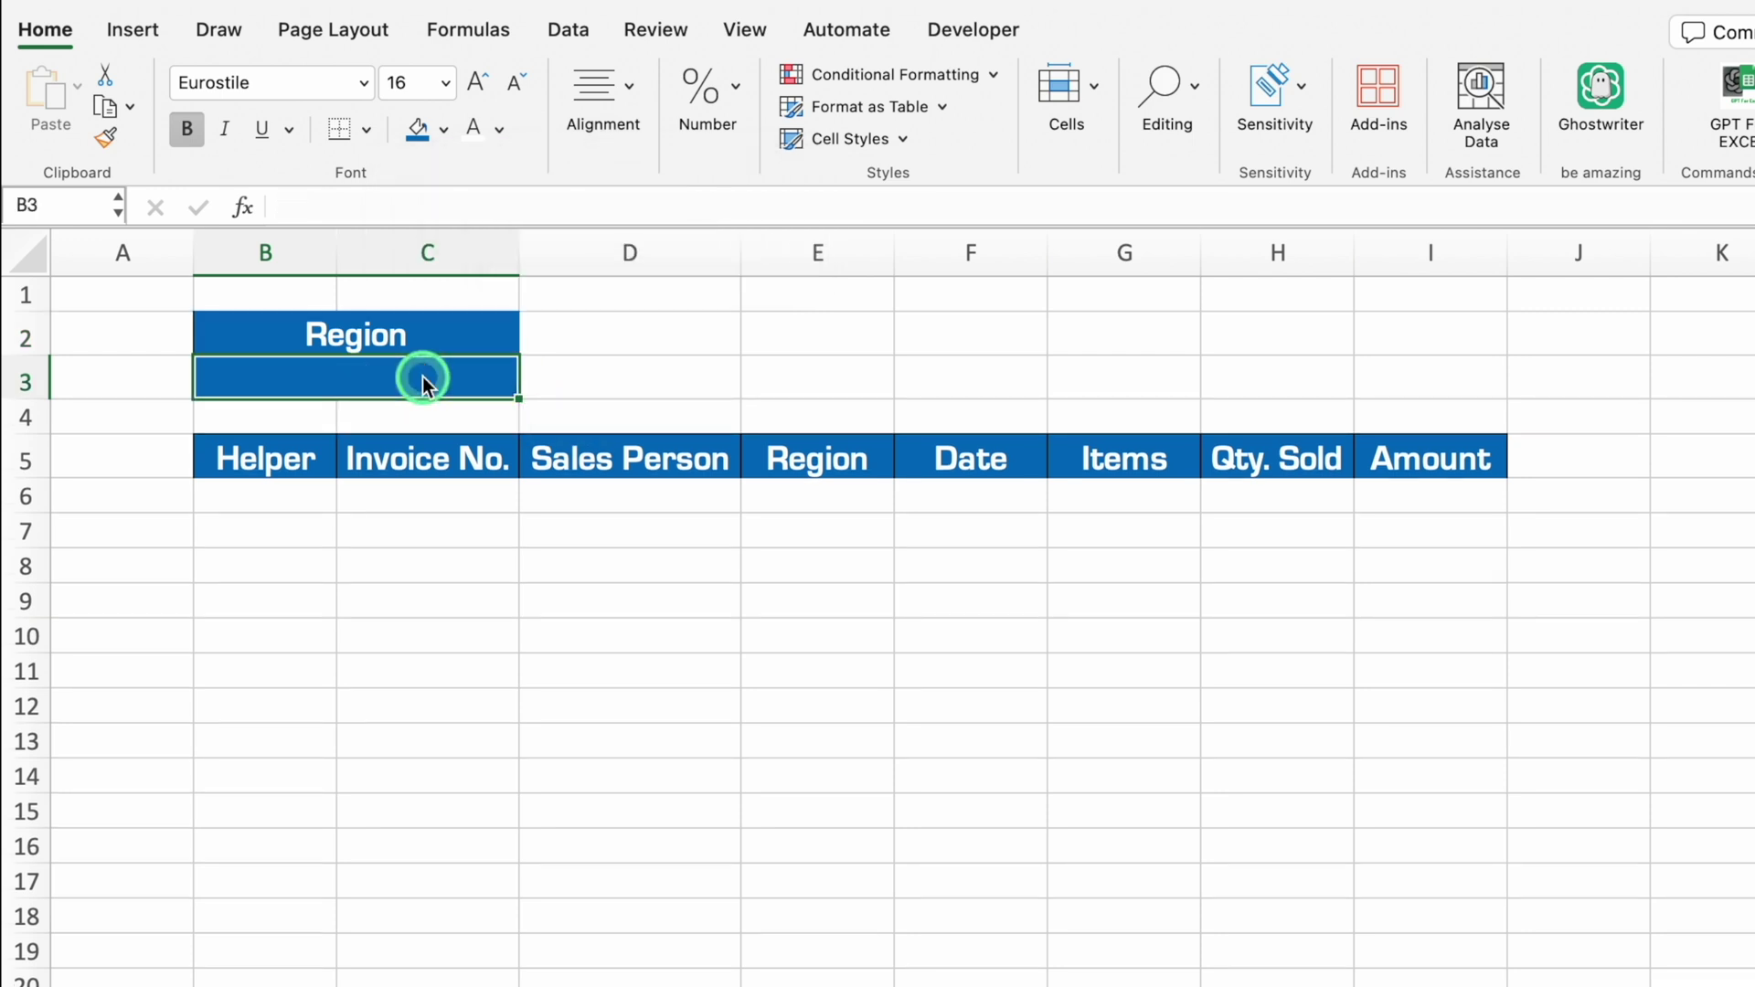
Step: Give B3 a list validation of East, West, North, South and set it to East
click(567, 32)
click(905, 101)
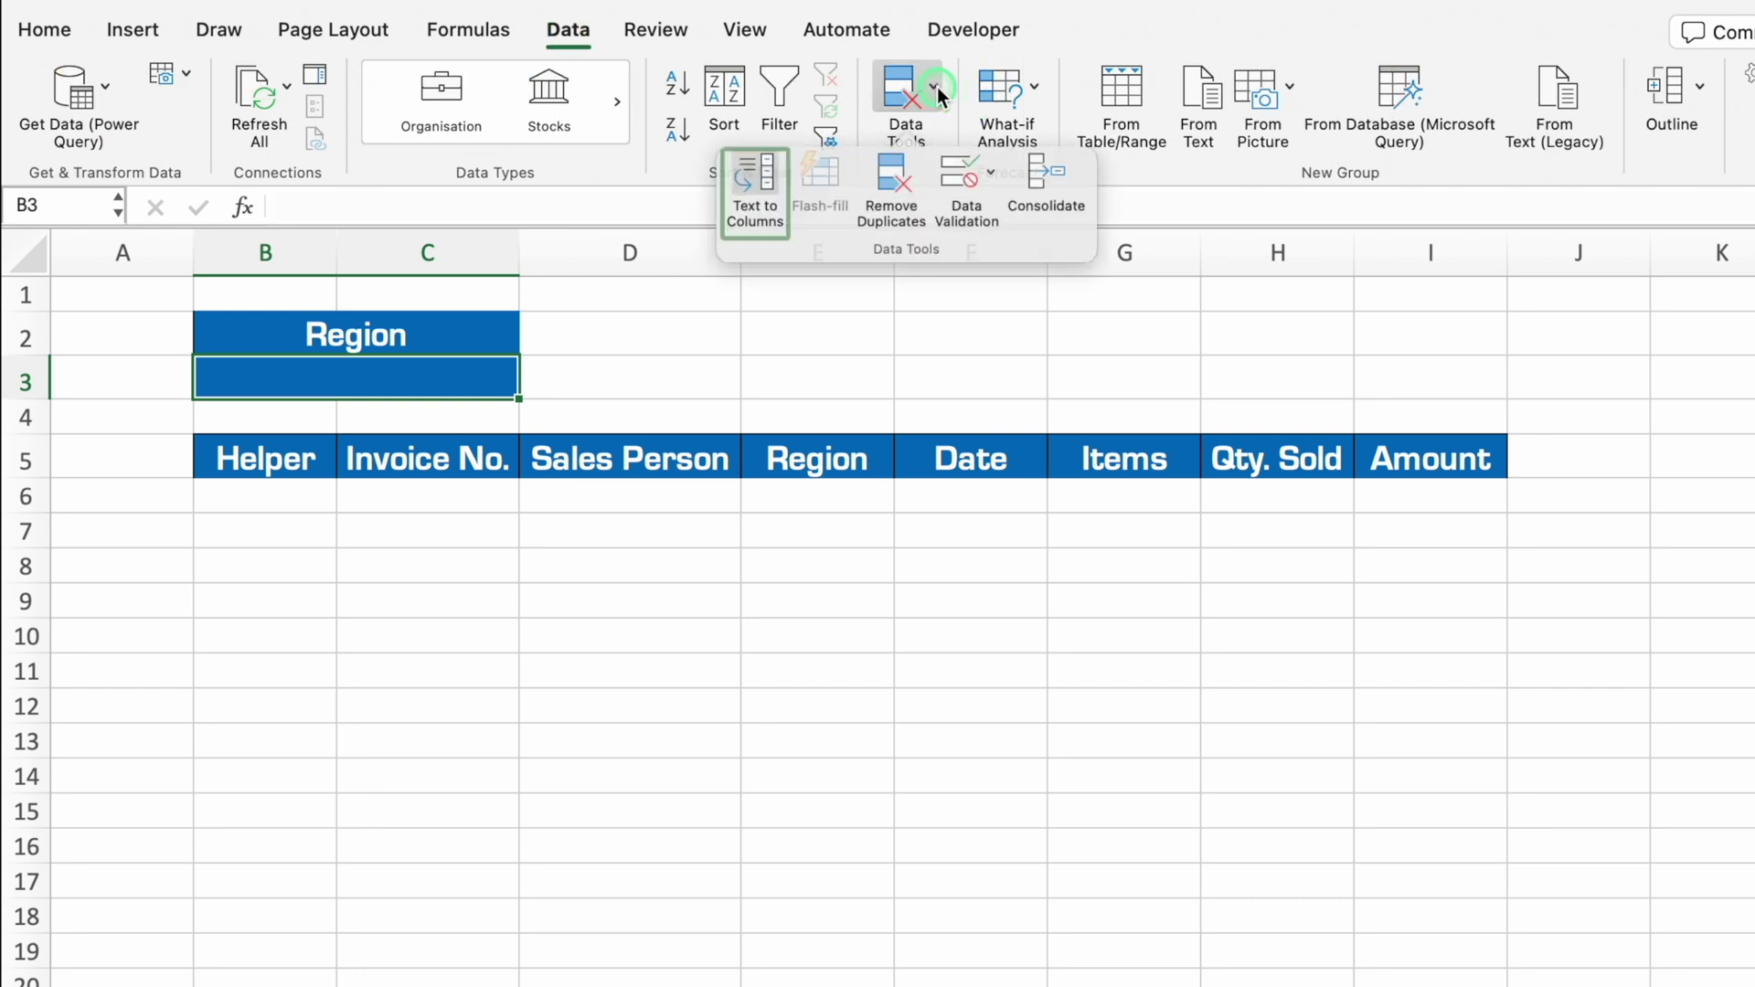
click(980, 205)
click(799, 303)
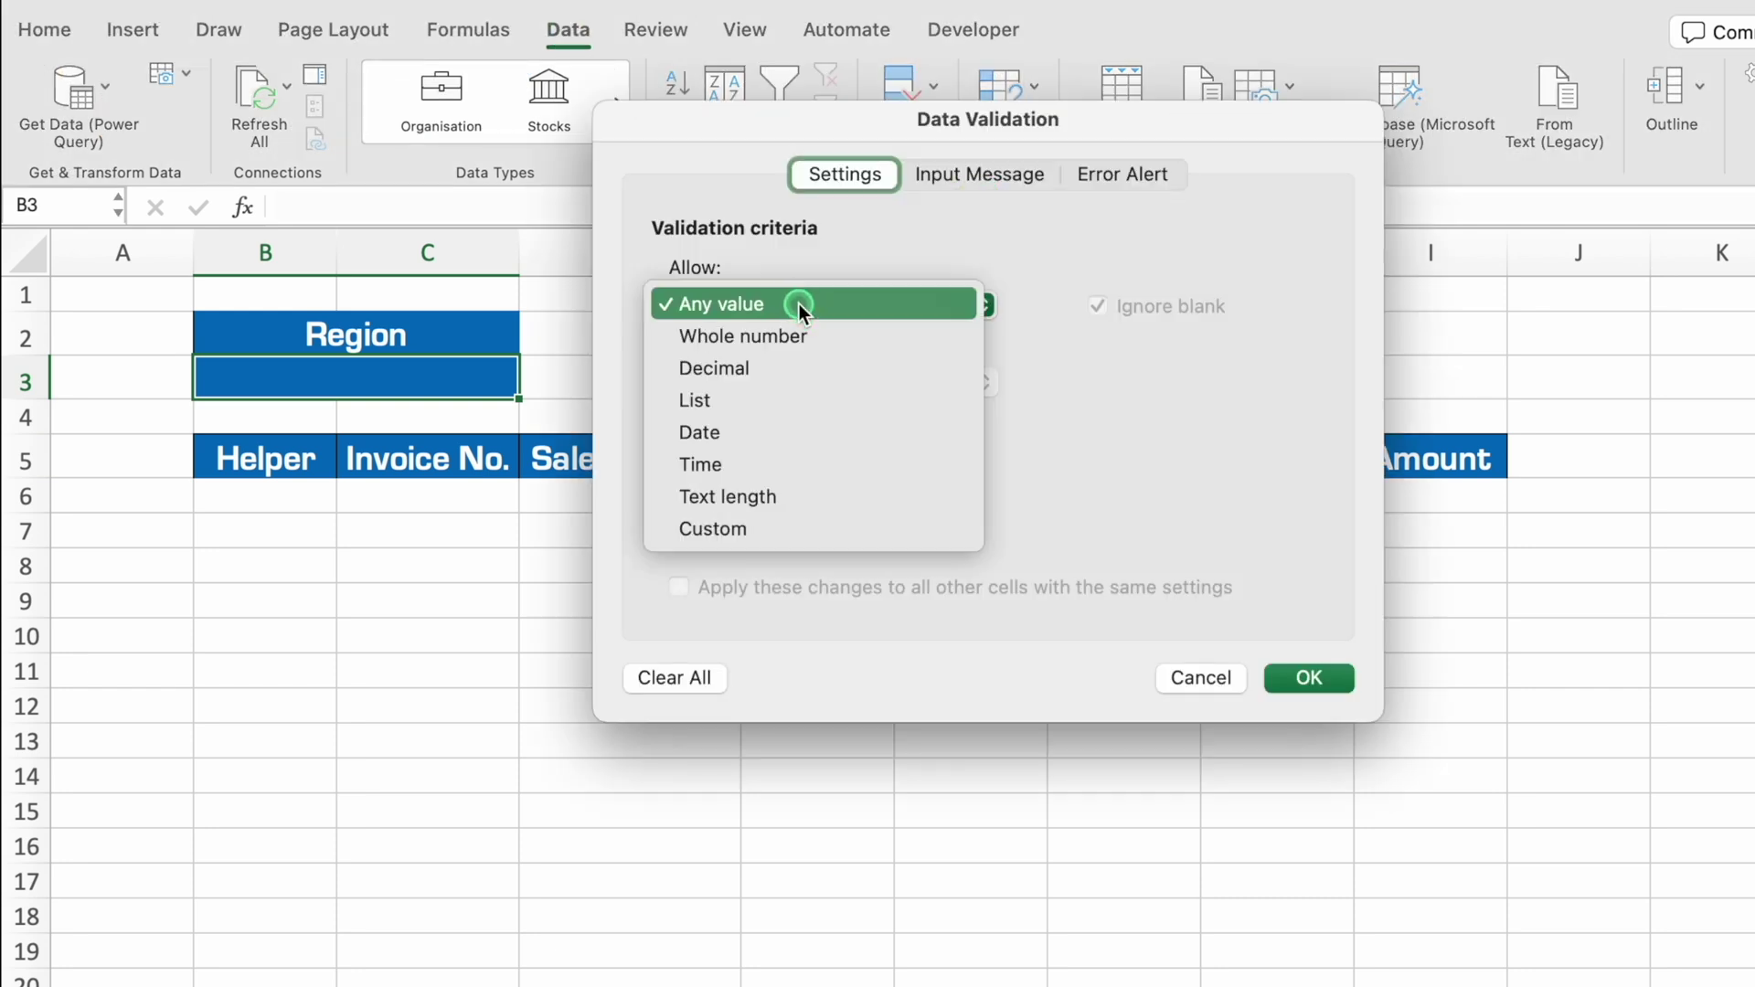
click(790, 393)
click(745, 470)
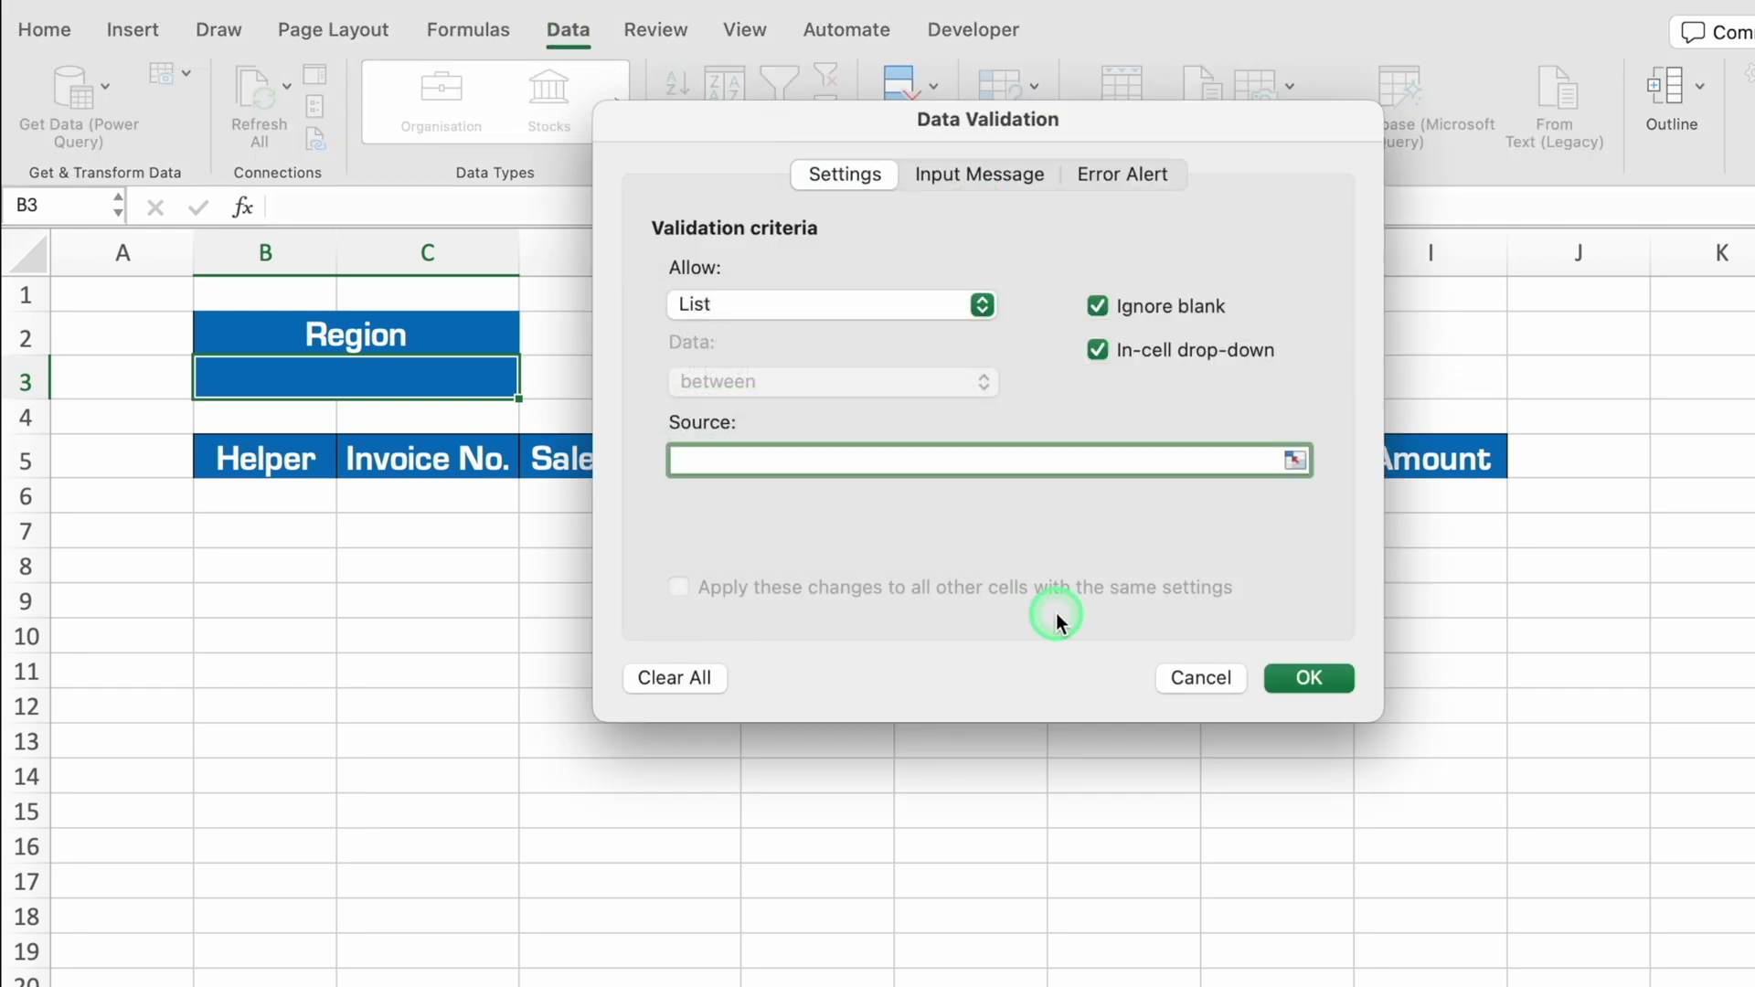
text(East)
text(,West,North,South)
click(1308, 678)
click(531, 384)
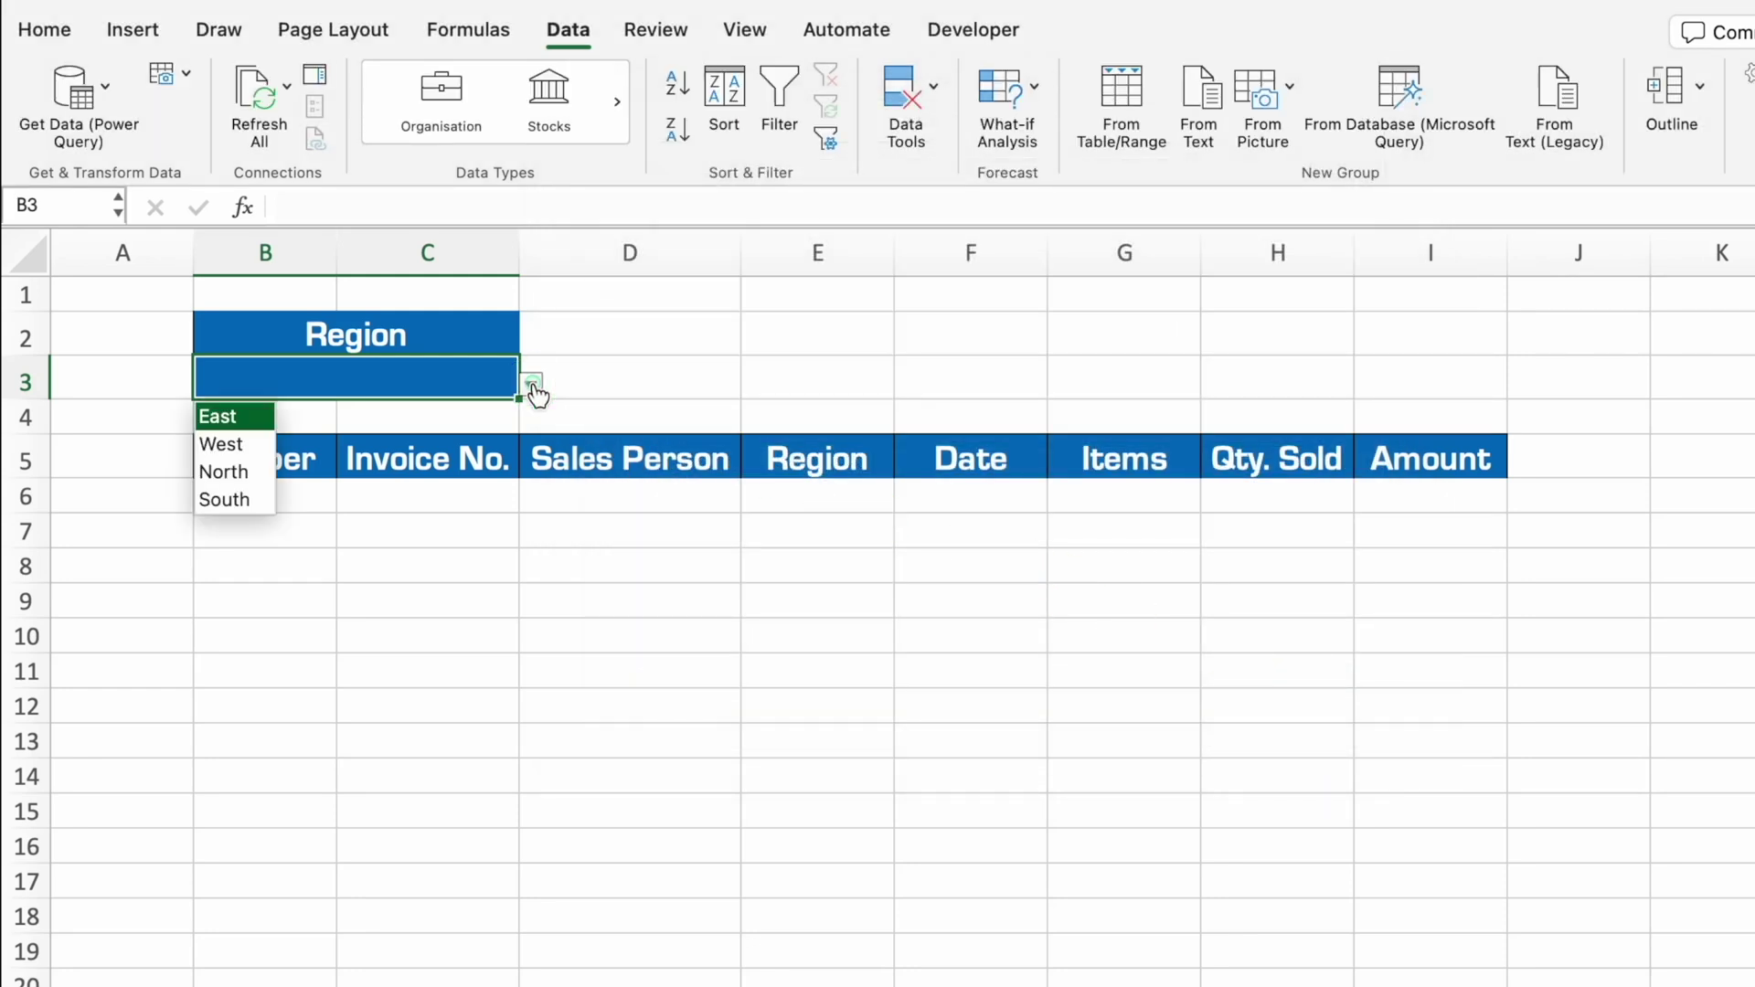
click(247, 417)
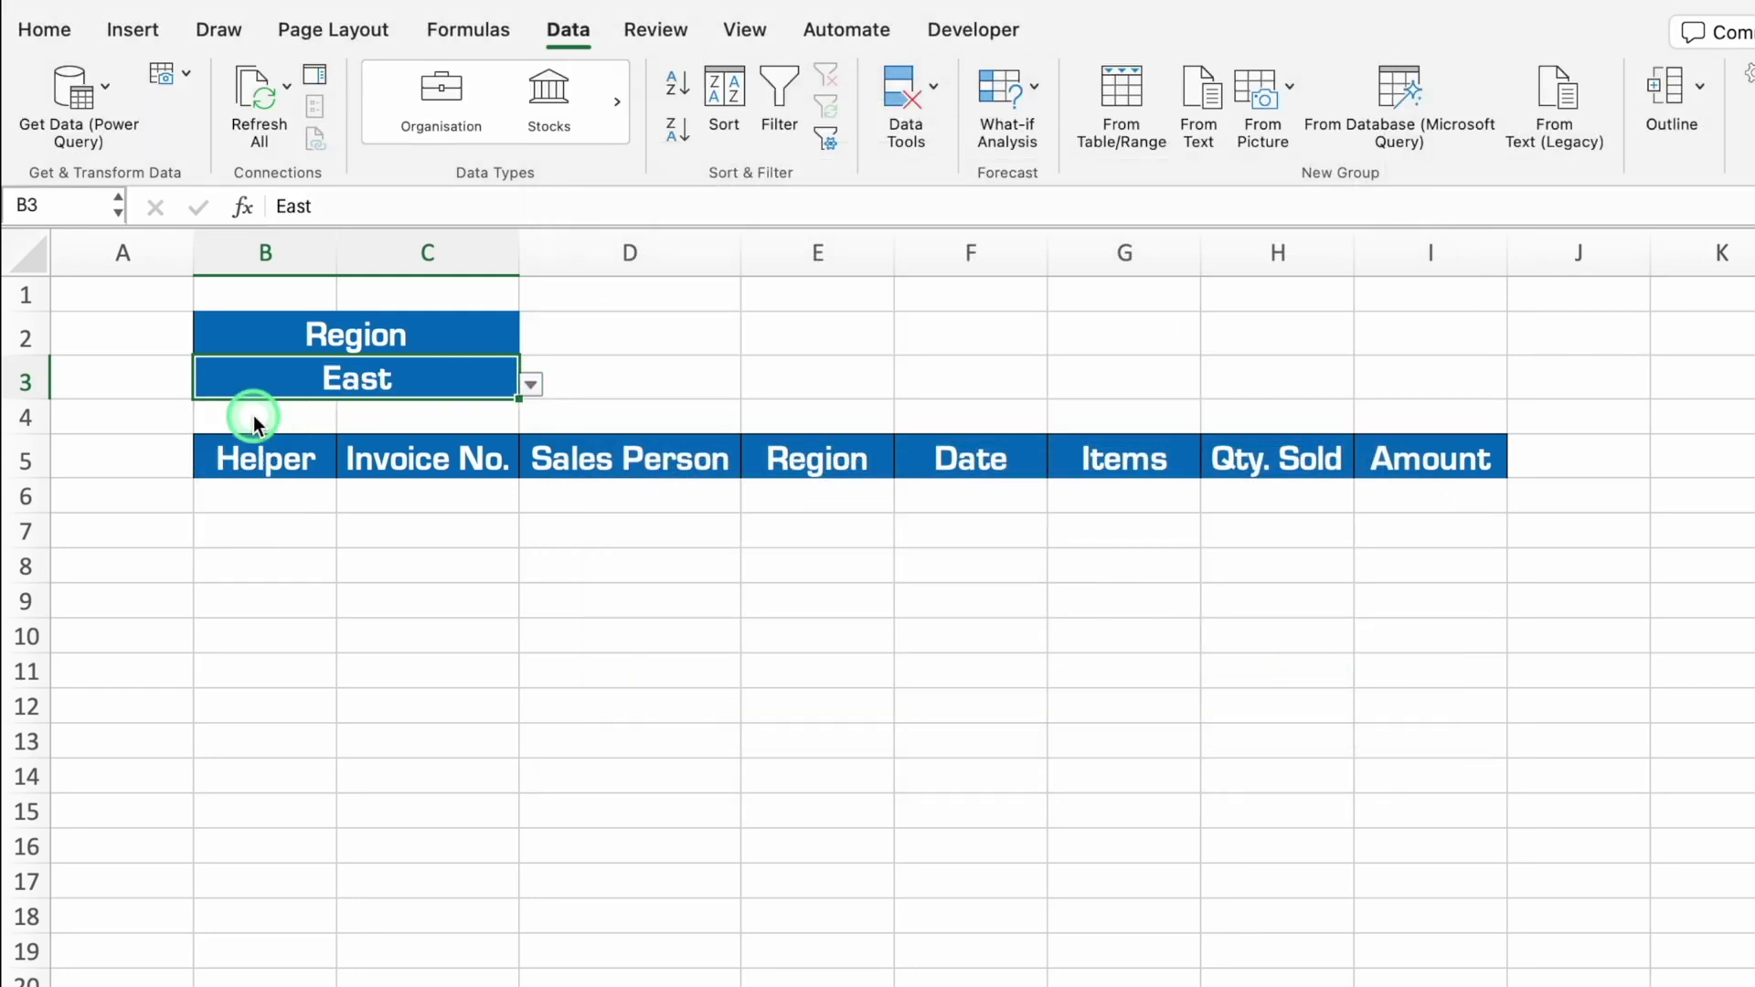
drag(336, 330, 353, 379)
click(44, 30)
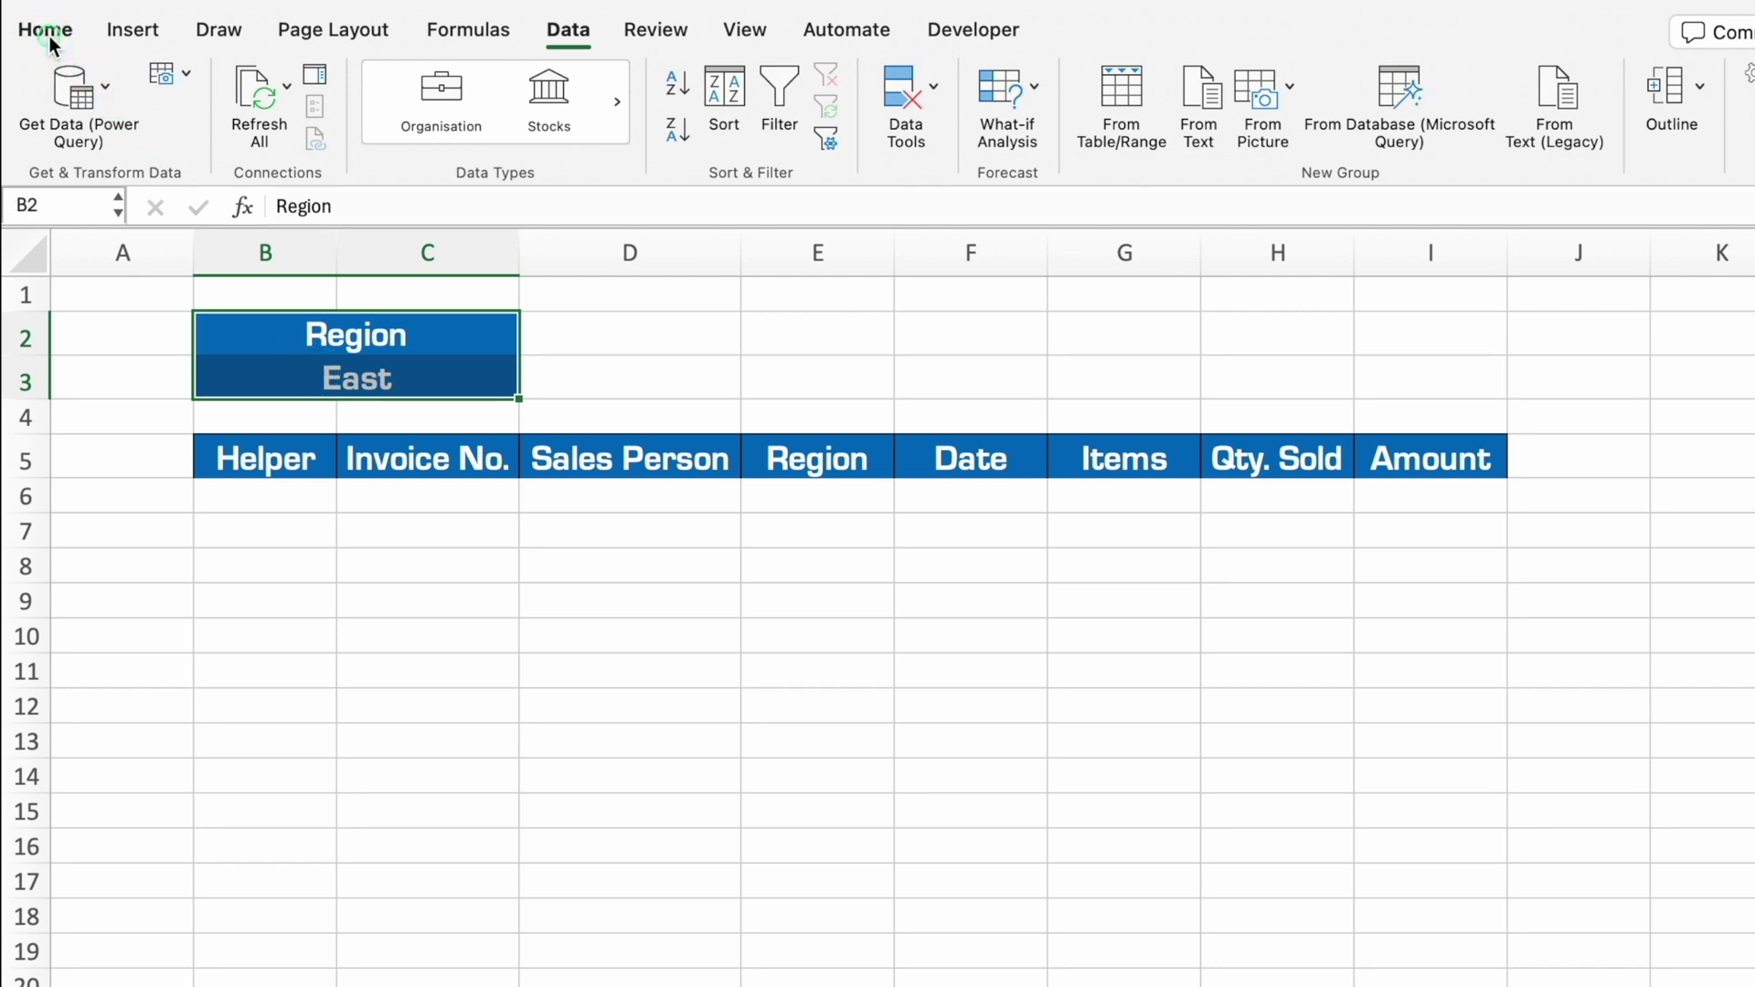
Step: Narrow column A to a thin margin and hide the sheet gridlines
click(366, 129)
drag(193, 252, 82, 260)
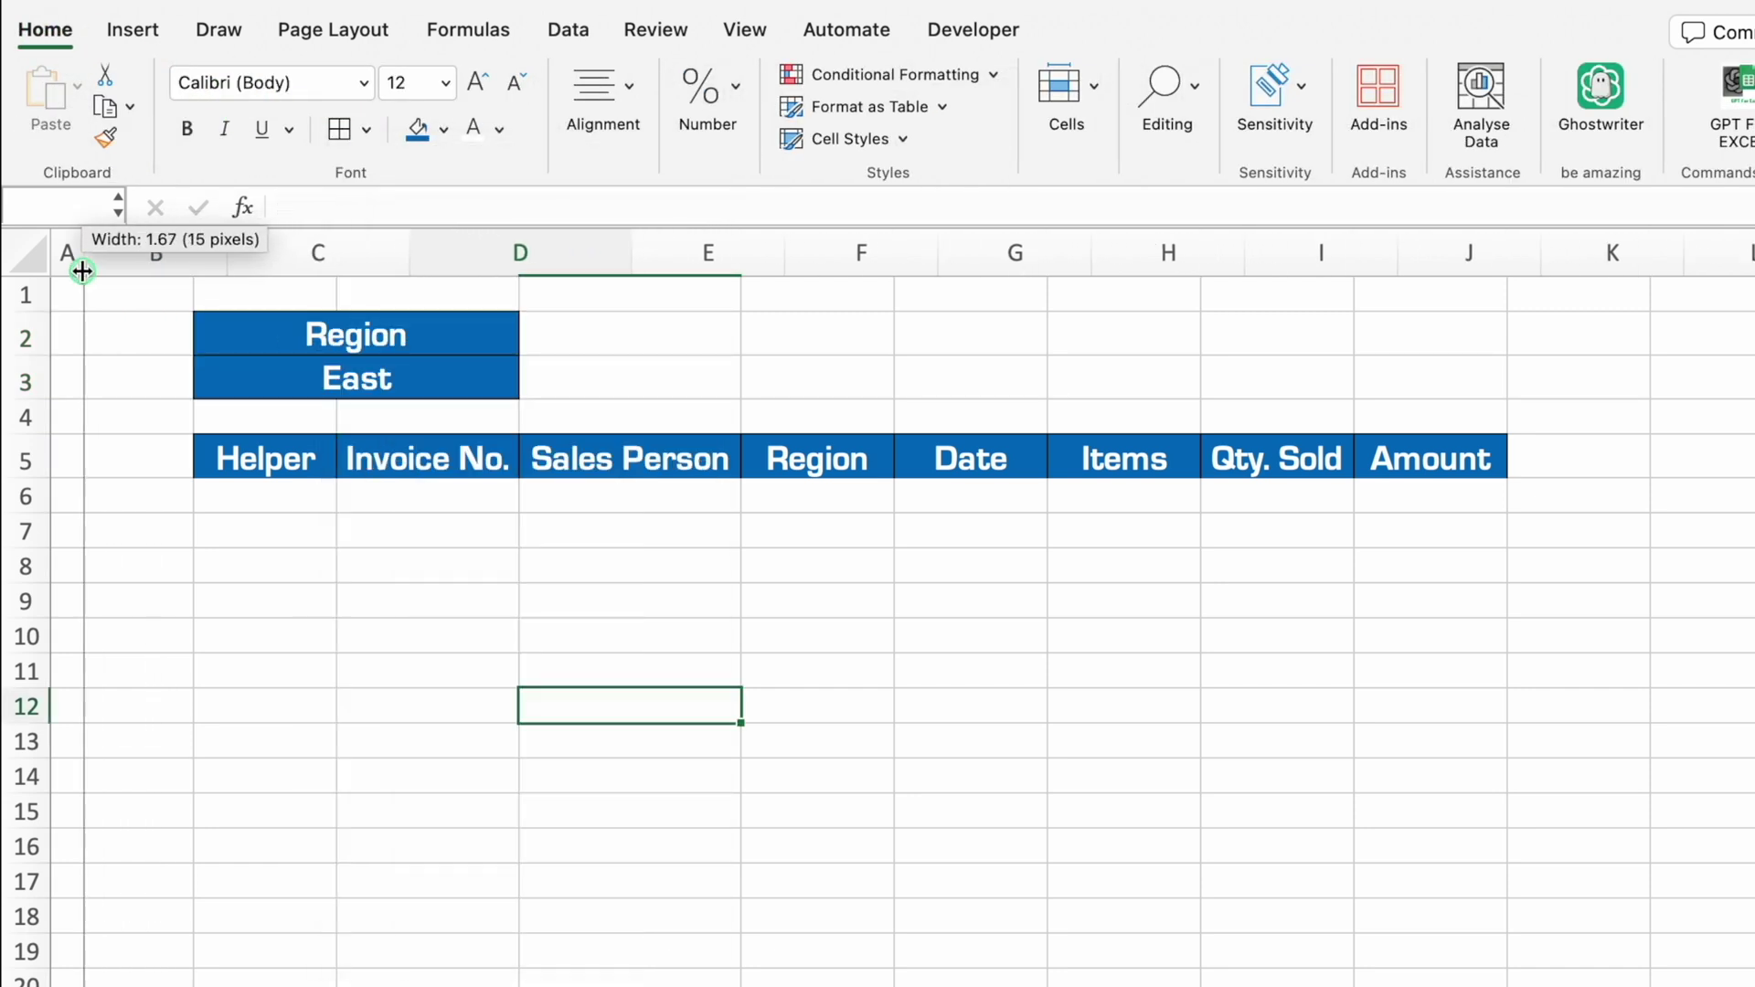
key(Up)
click(745, 30)
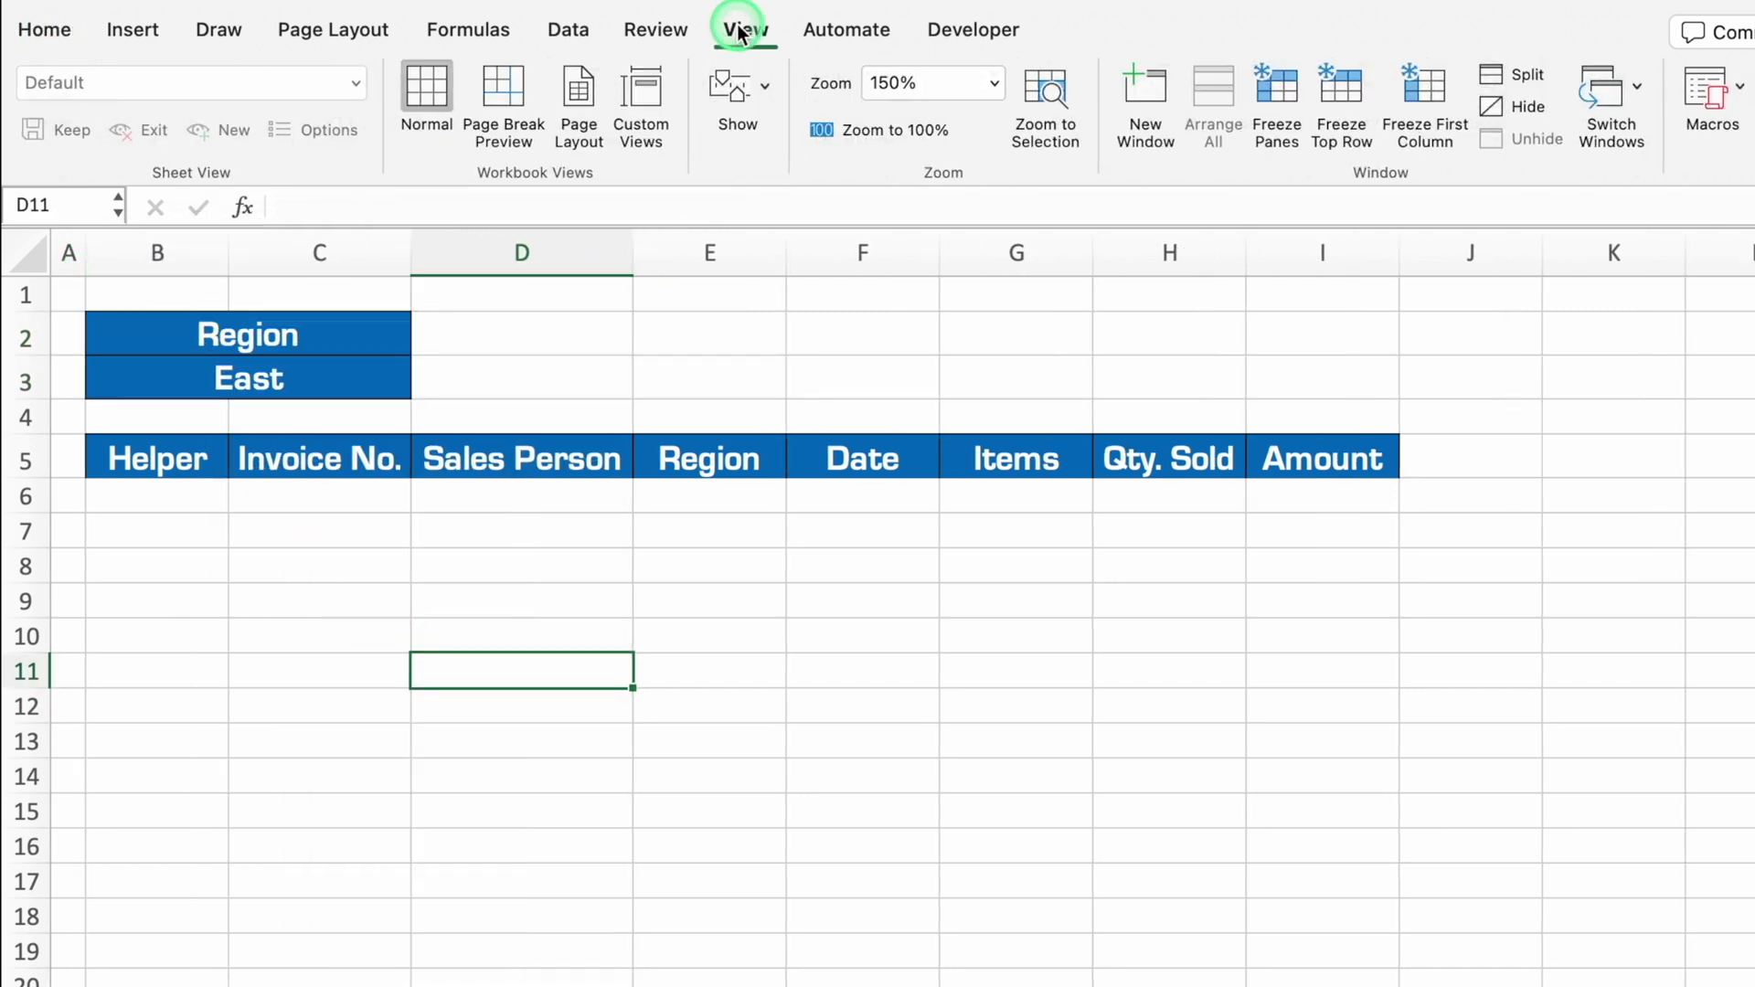
click(763, 80)
click(679, 196)
click(587, 840)
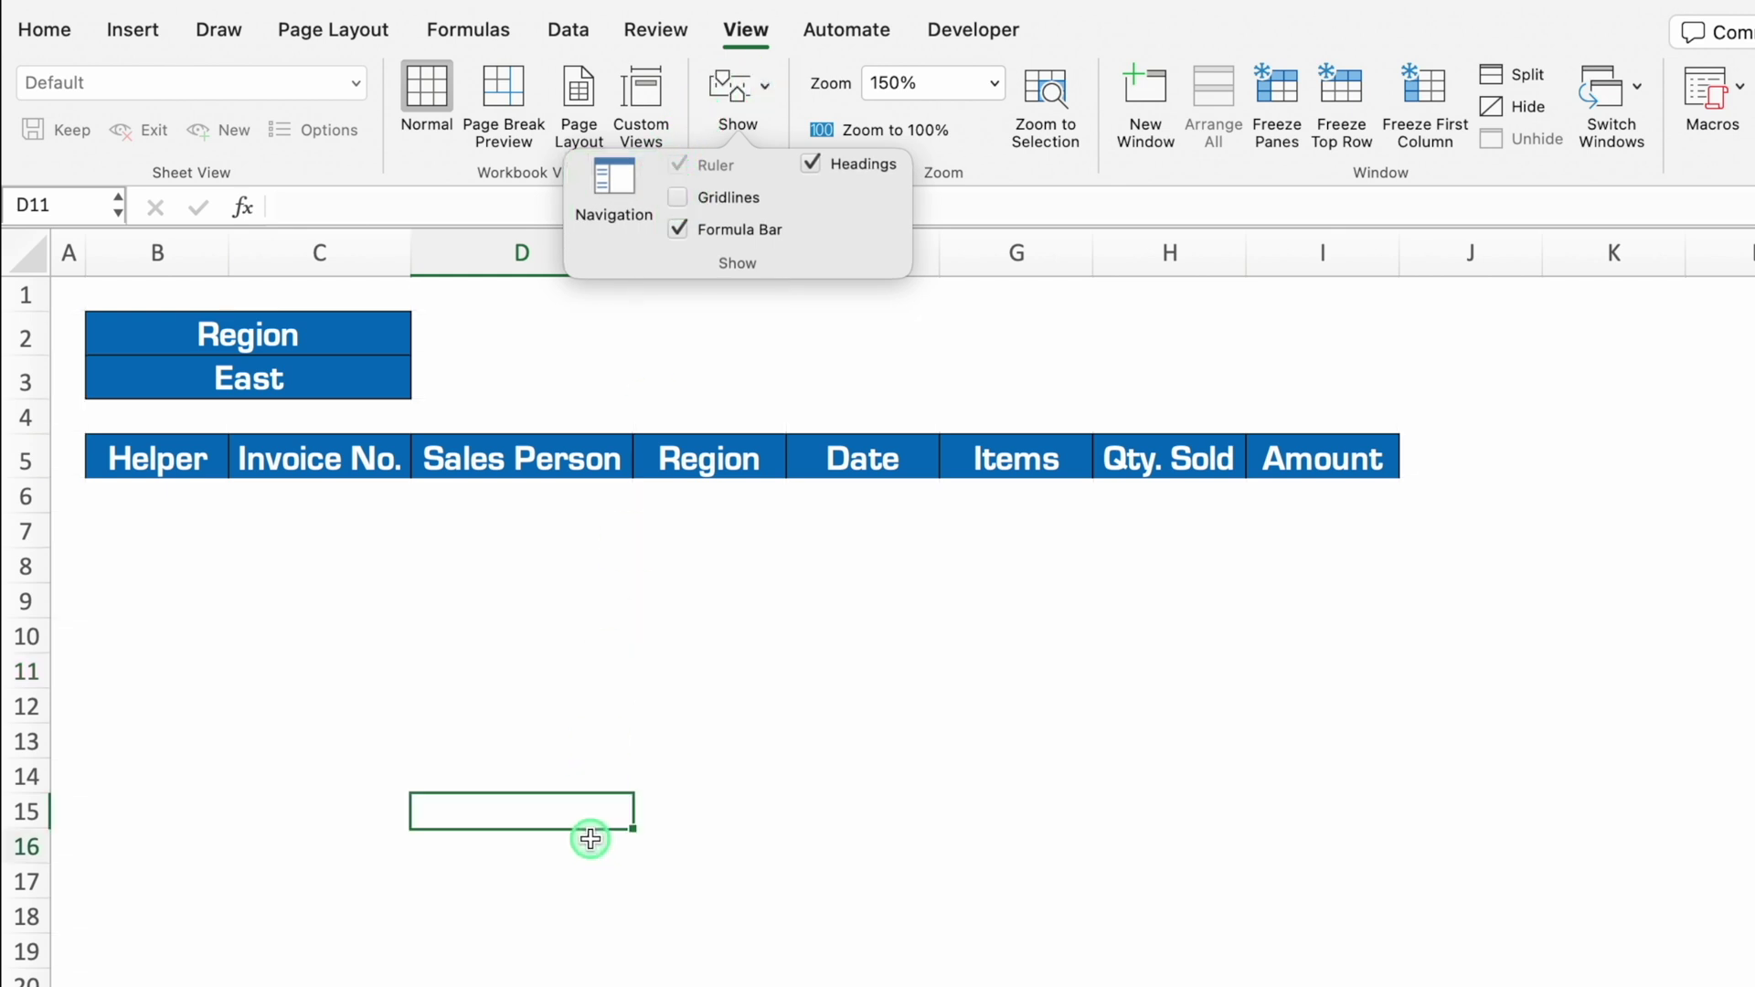
Step: In B6, enter an IF formula returning the Data Entry invoice number when its region matches $B$3
click(149, 495)
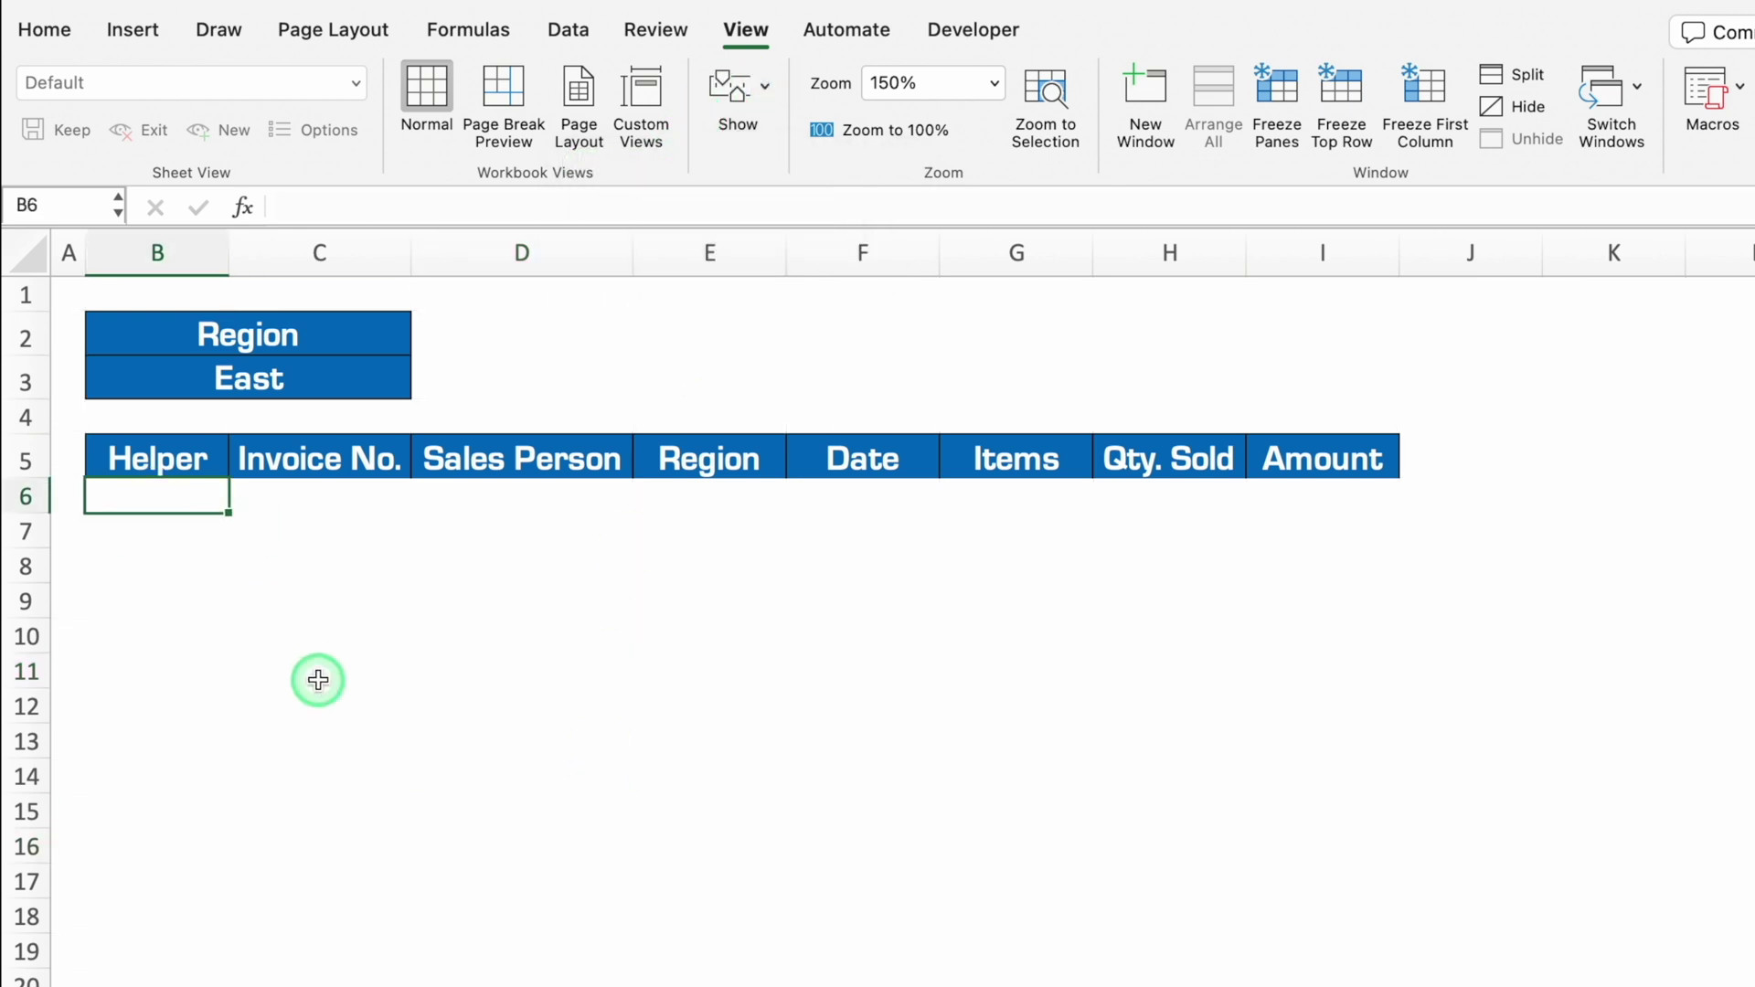
text(=if)
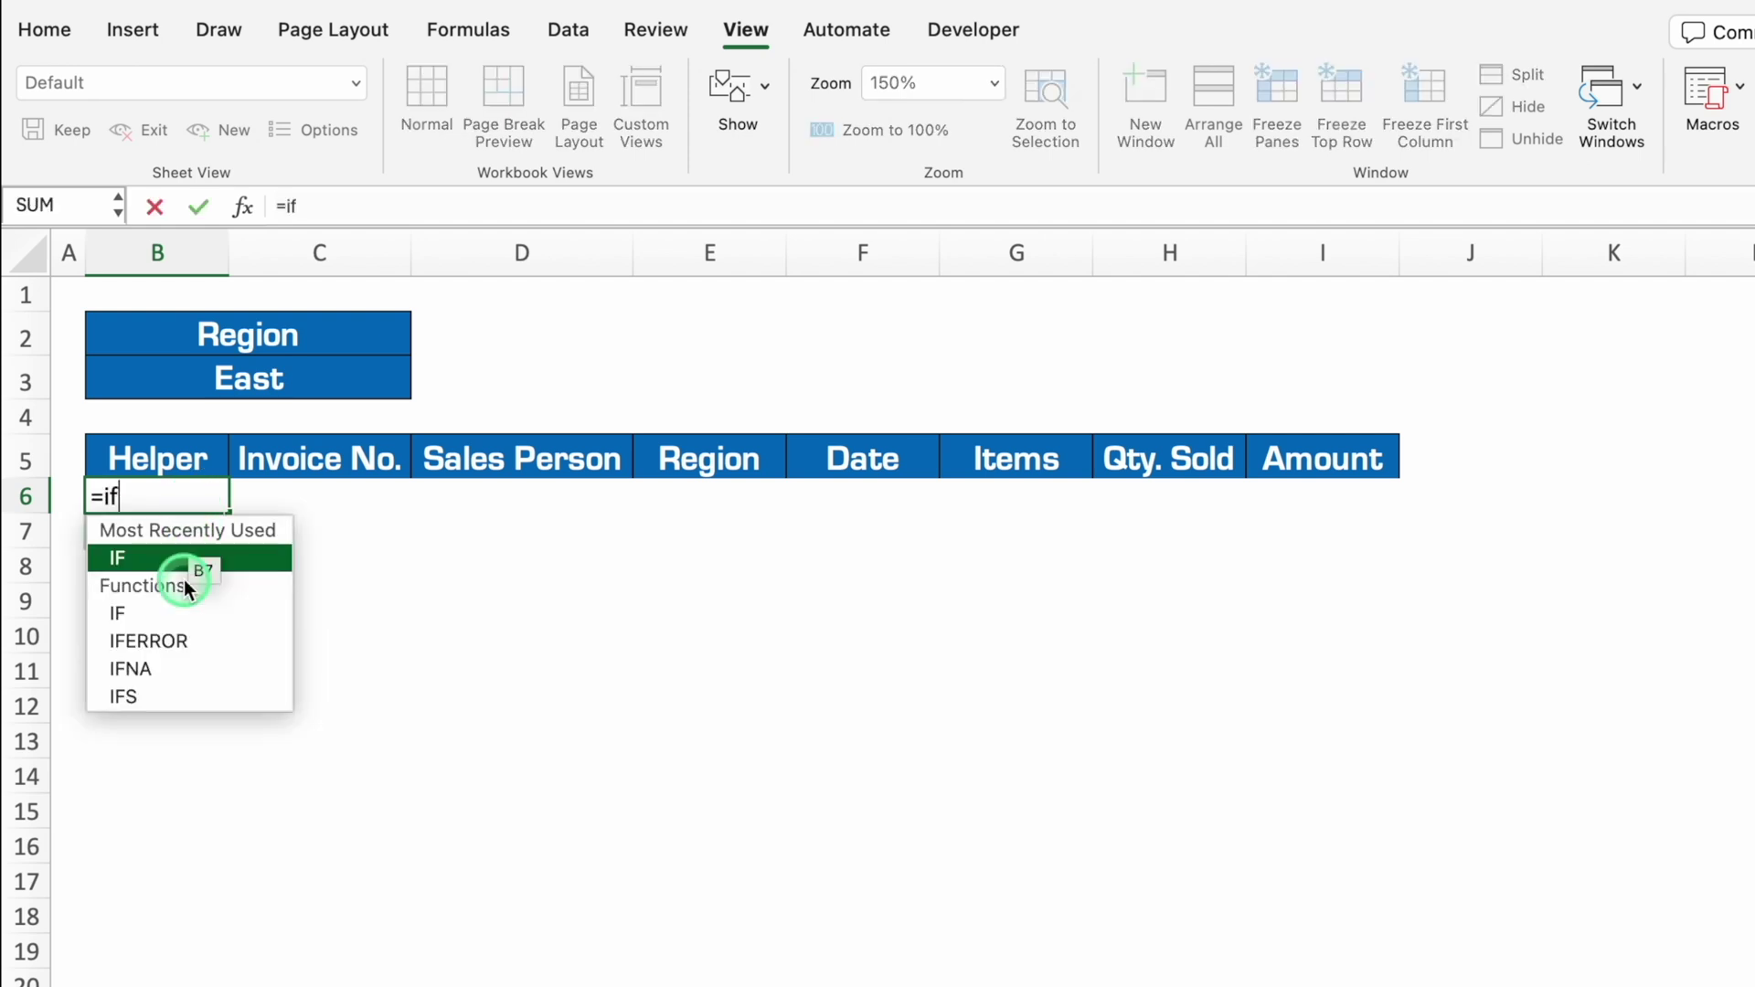
double_click(181, 556)
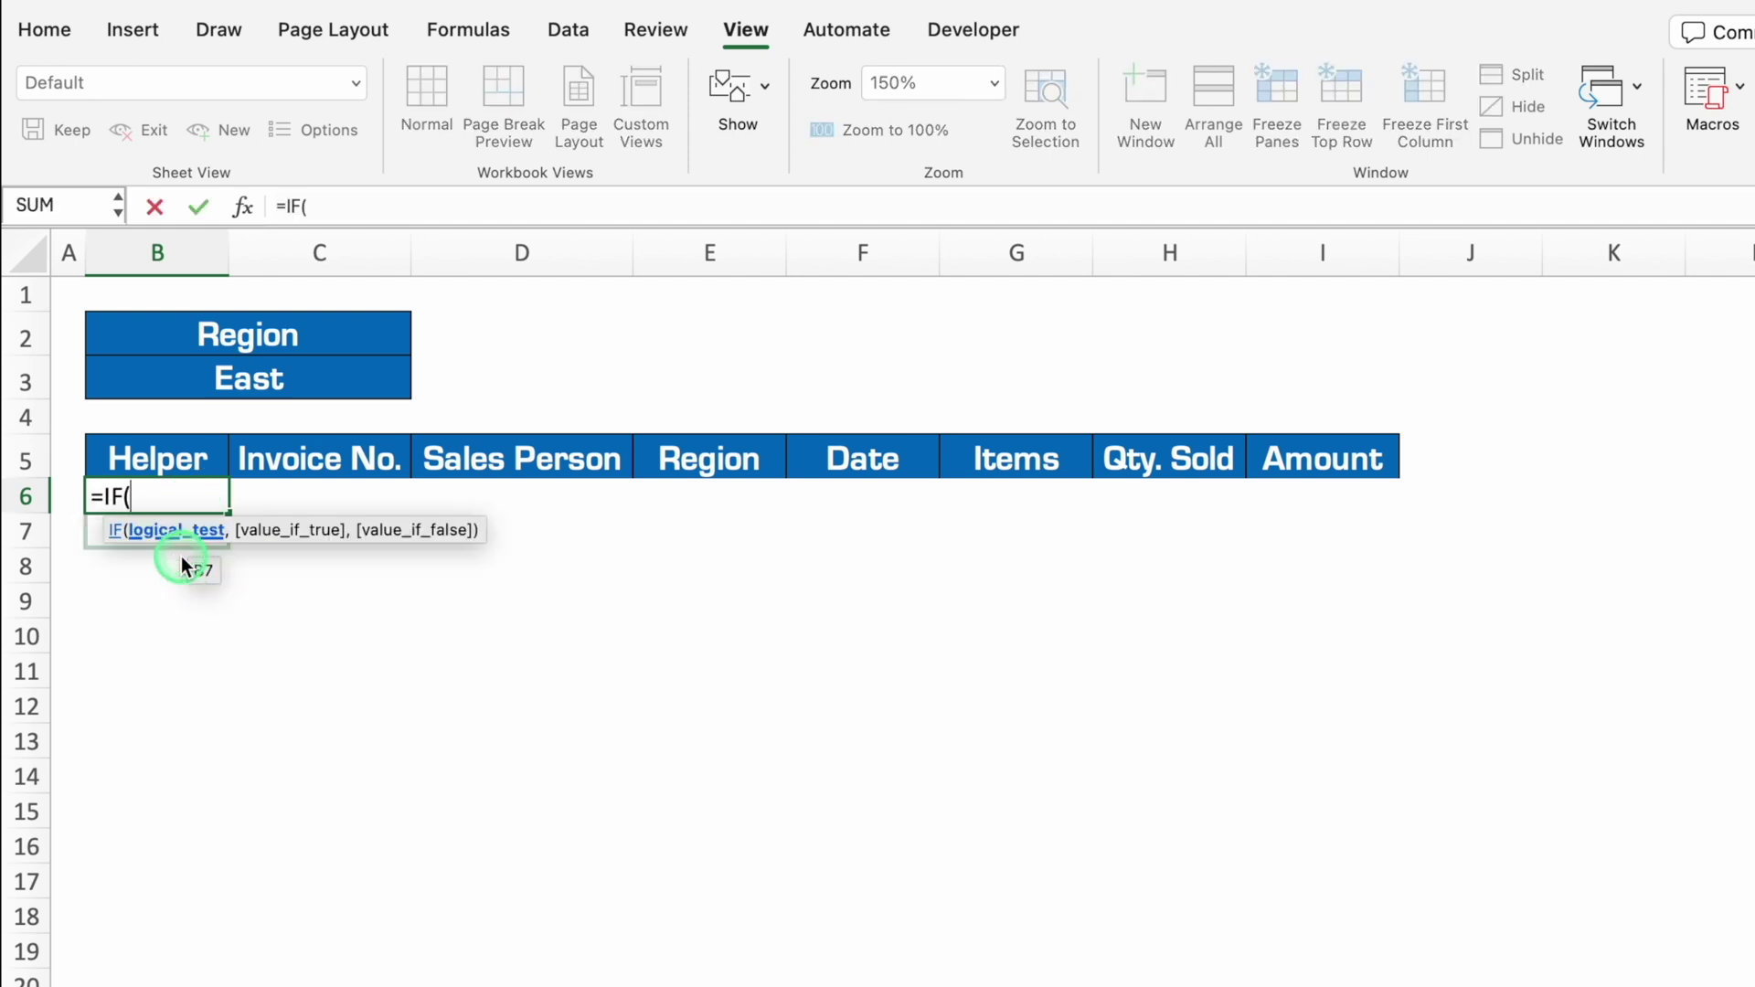
click(247, 376)
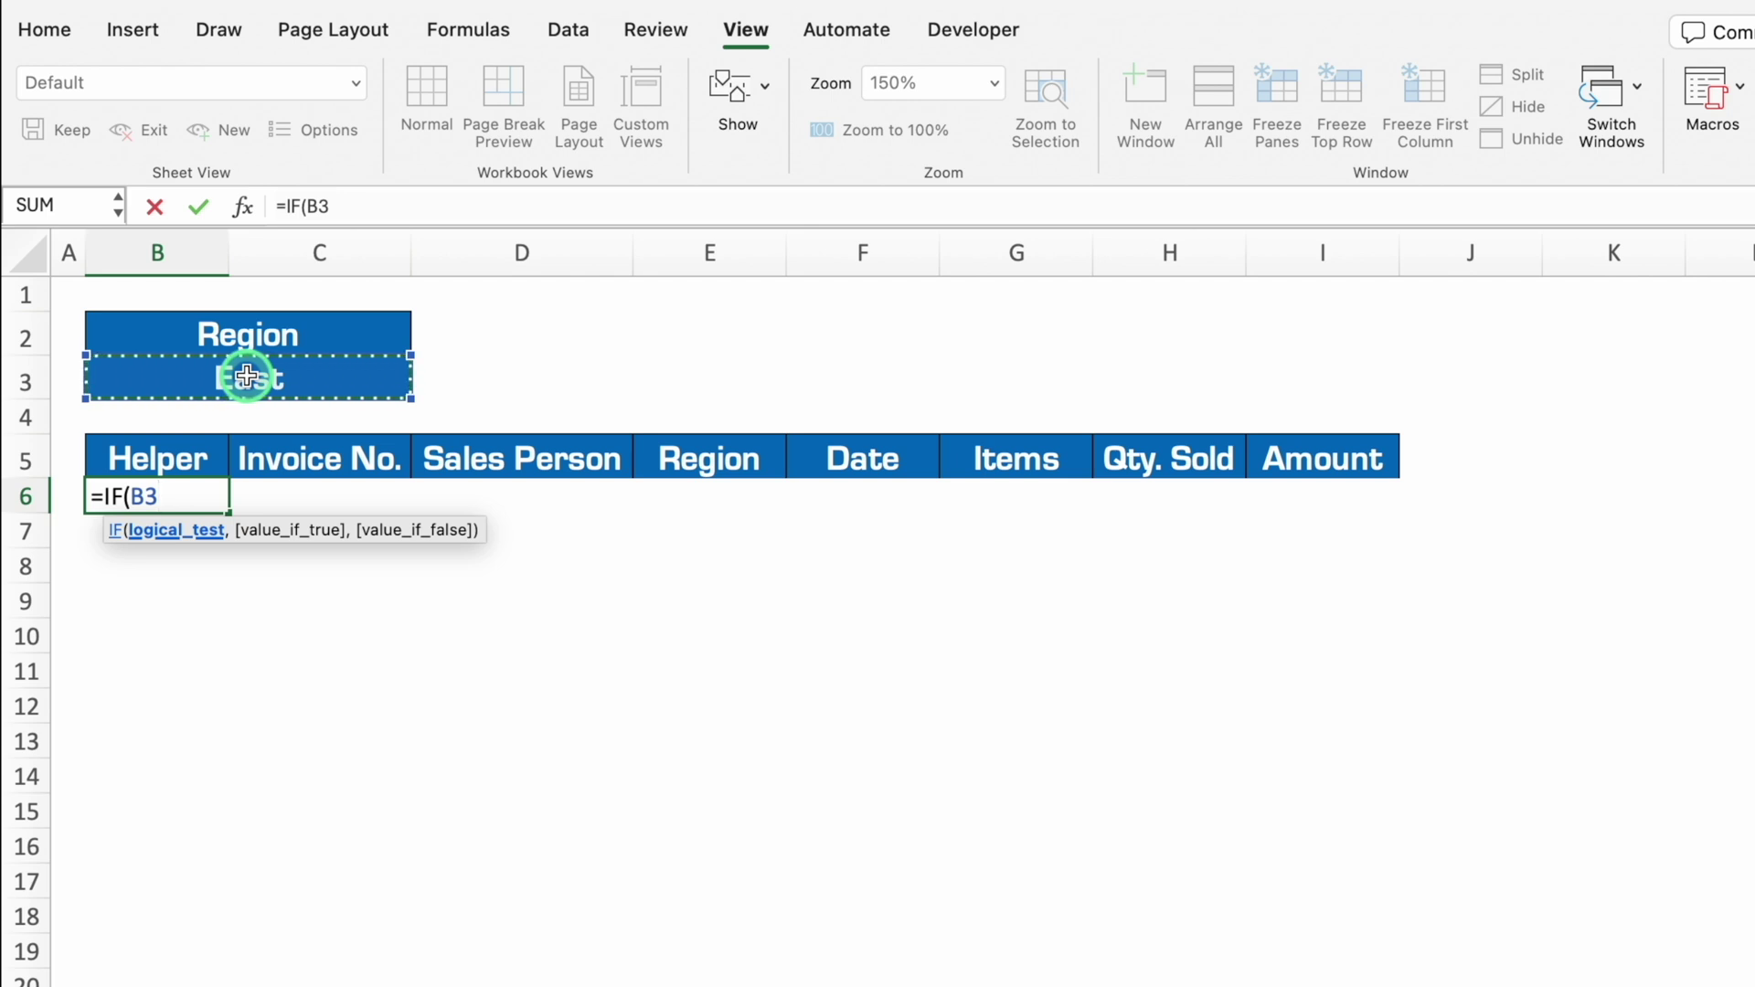
key(F4)
text($B$3=)
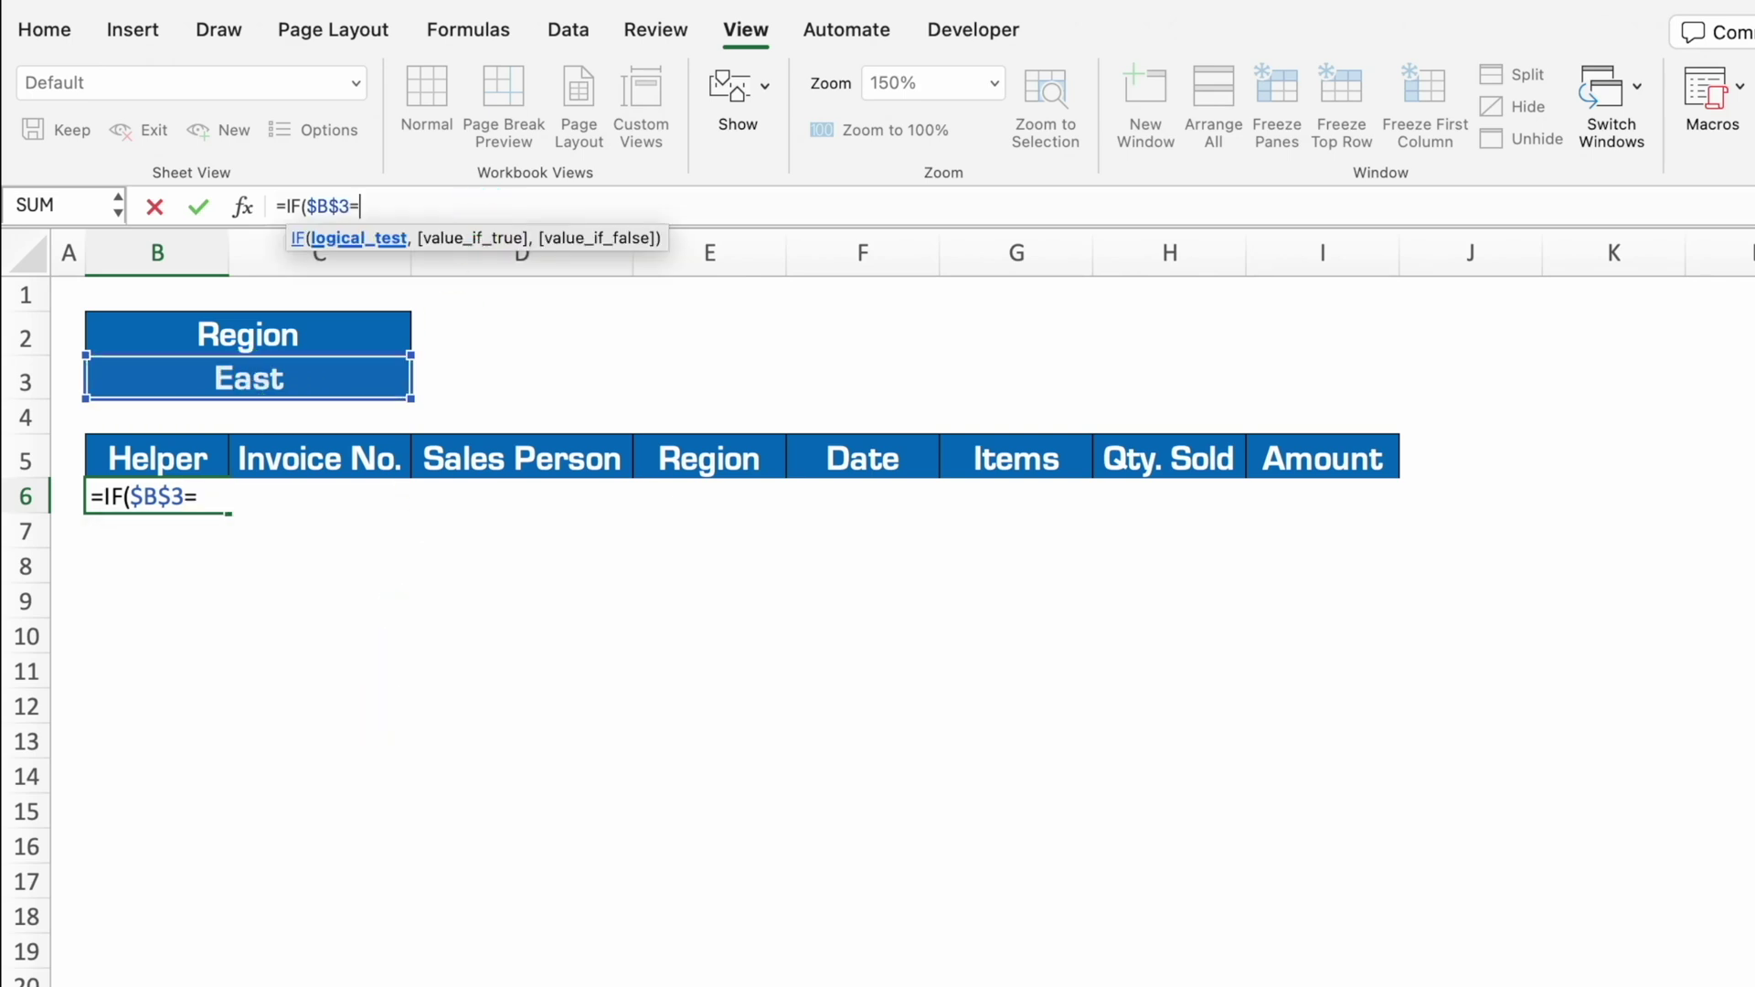
key(ctrl+Page_Down)
click(513, 344)
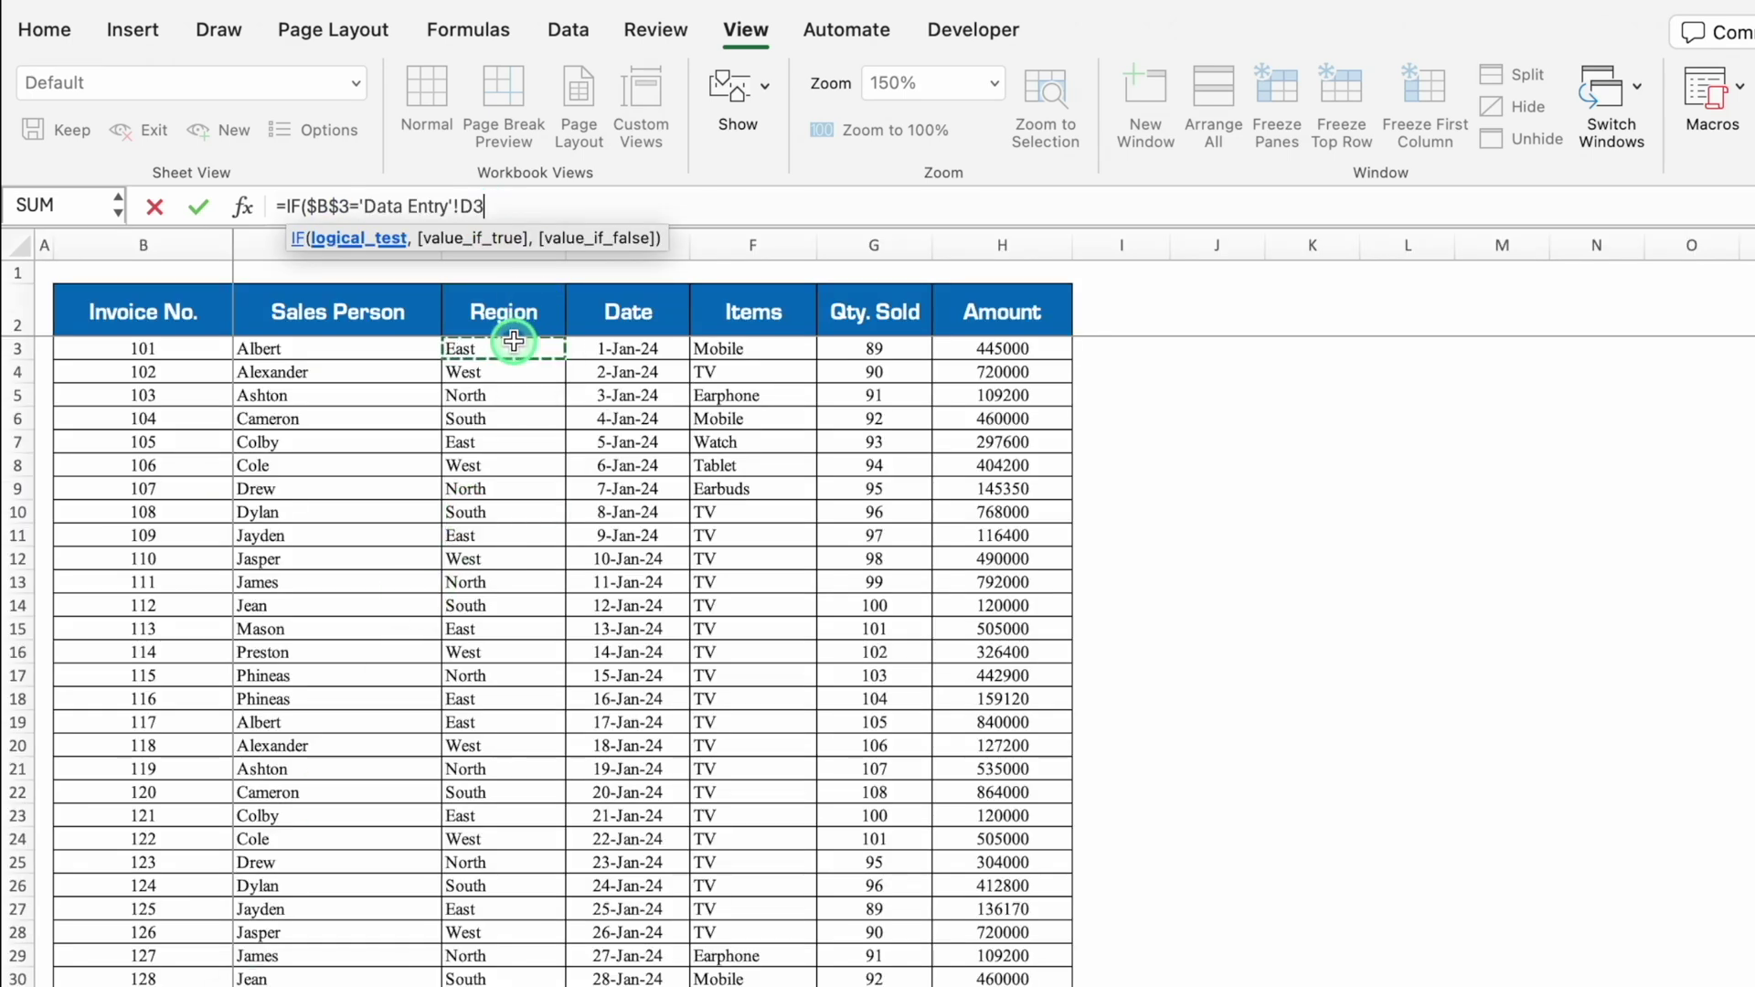
text(,)
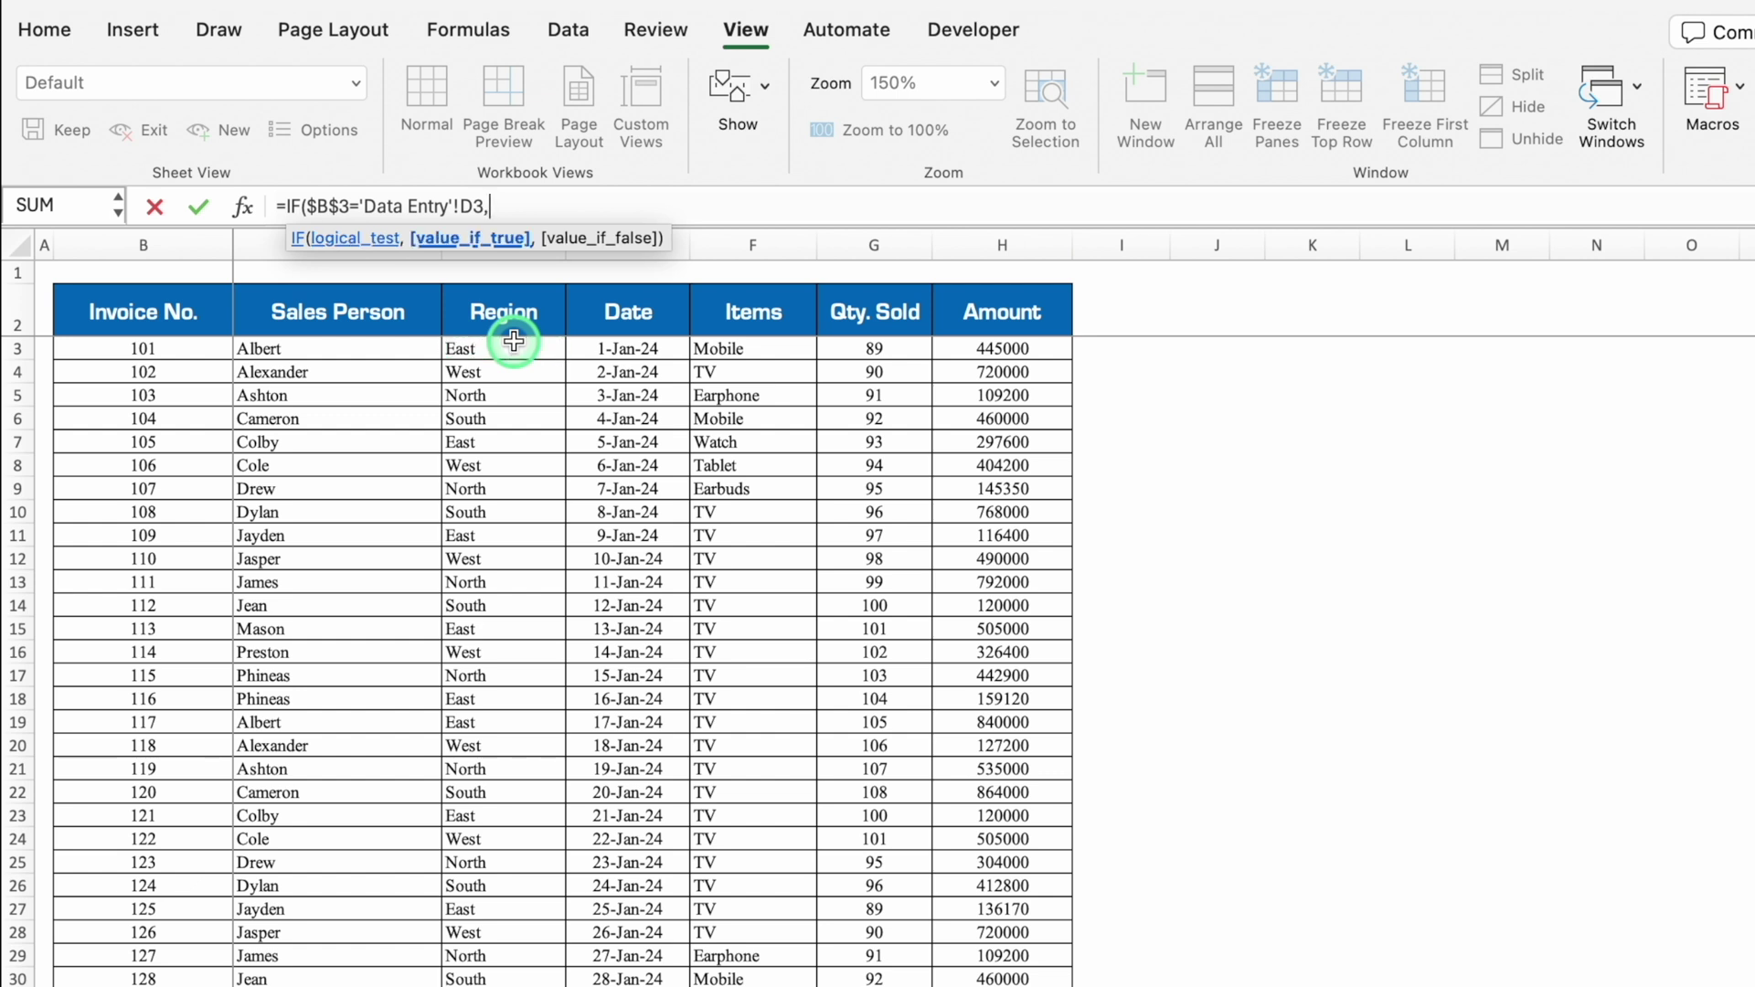
click(174, 345)
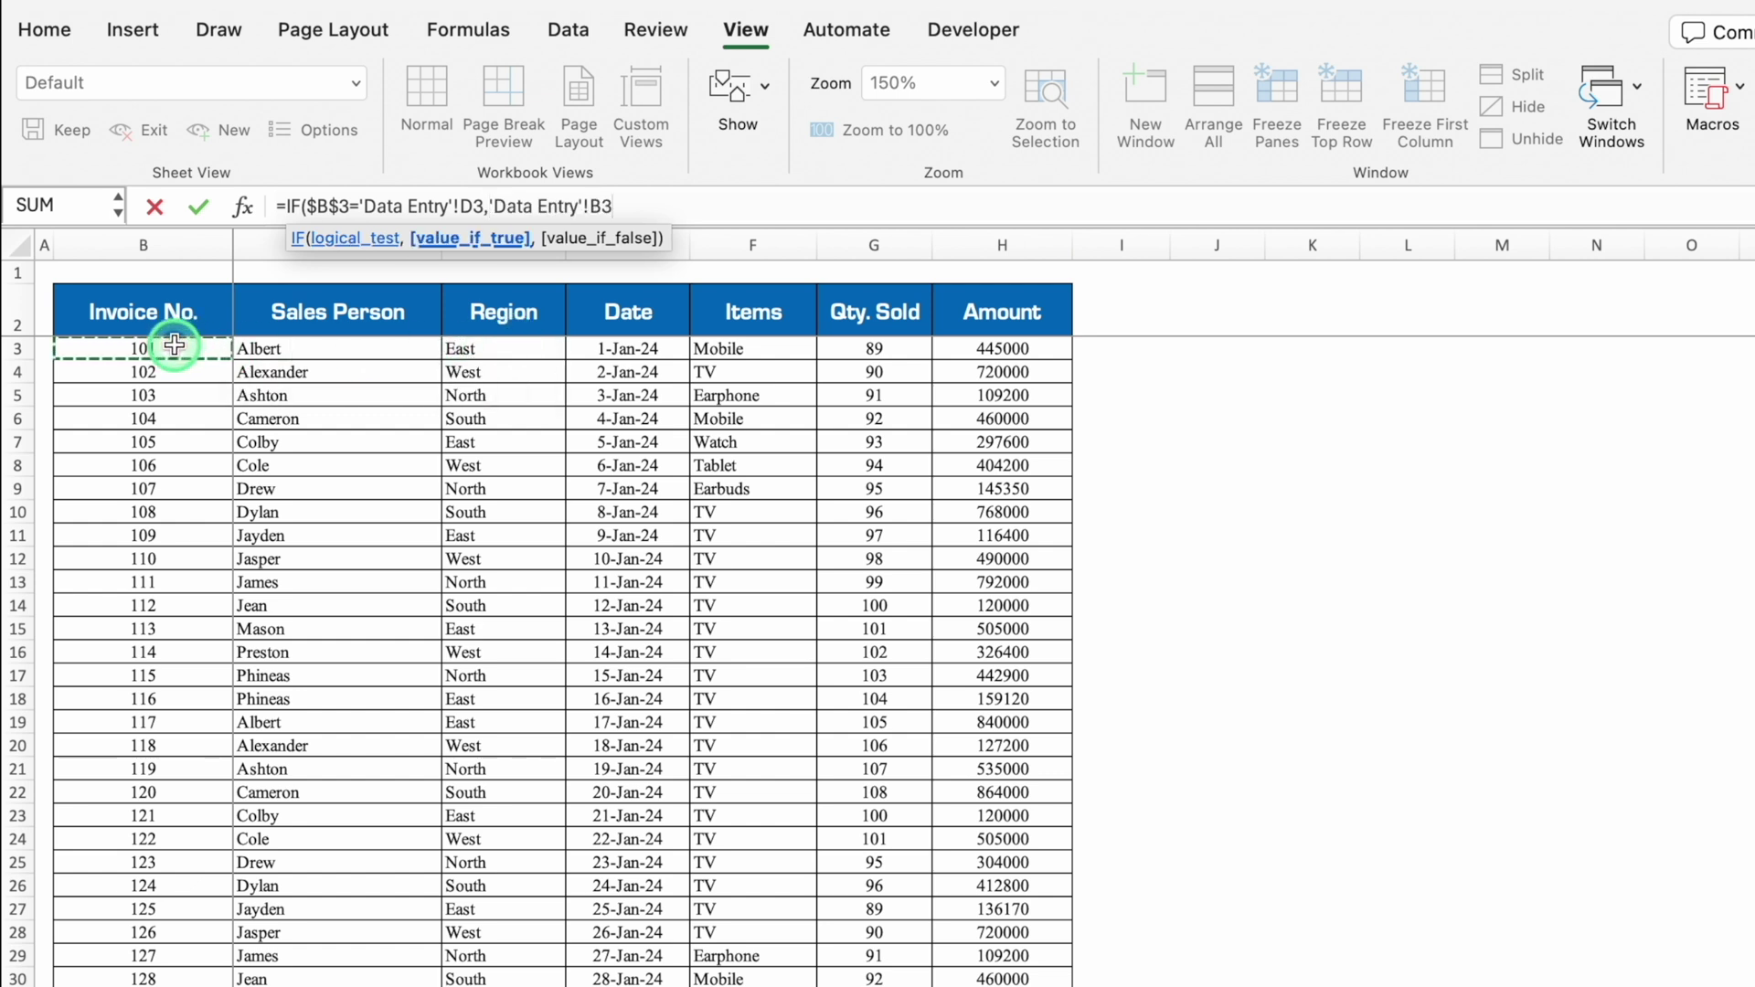
text(,"")
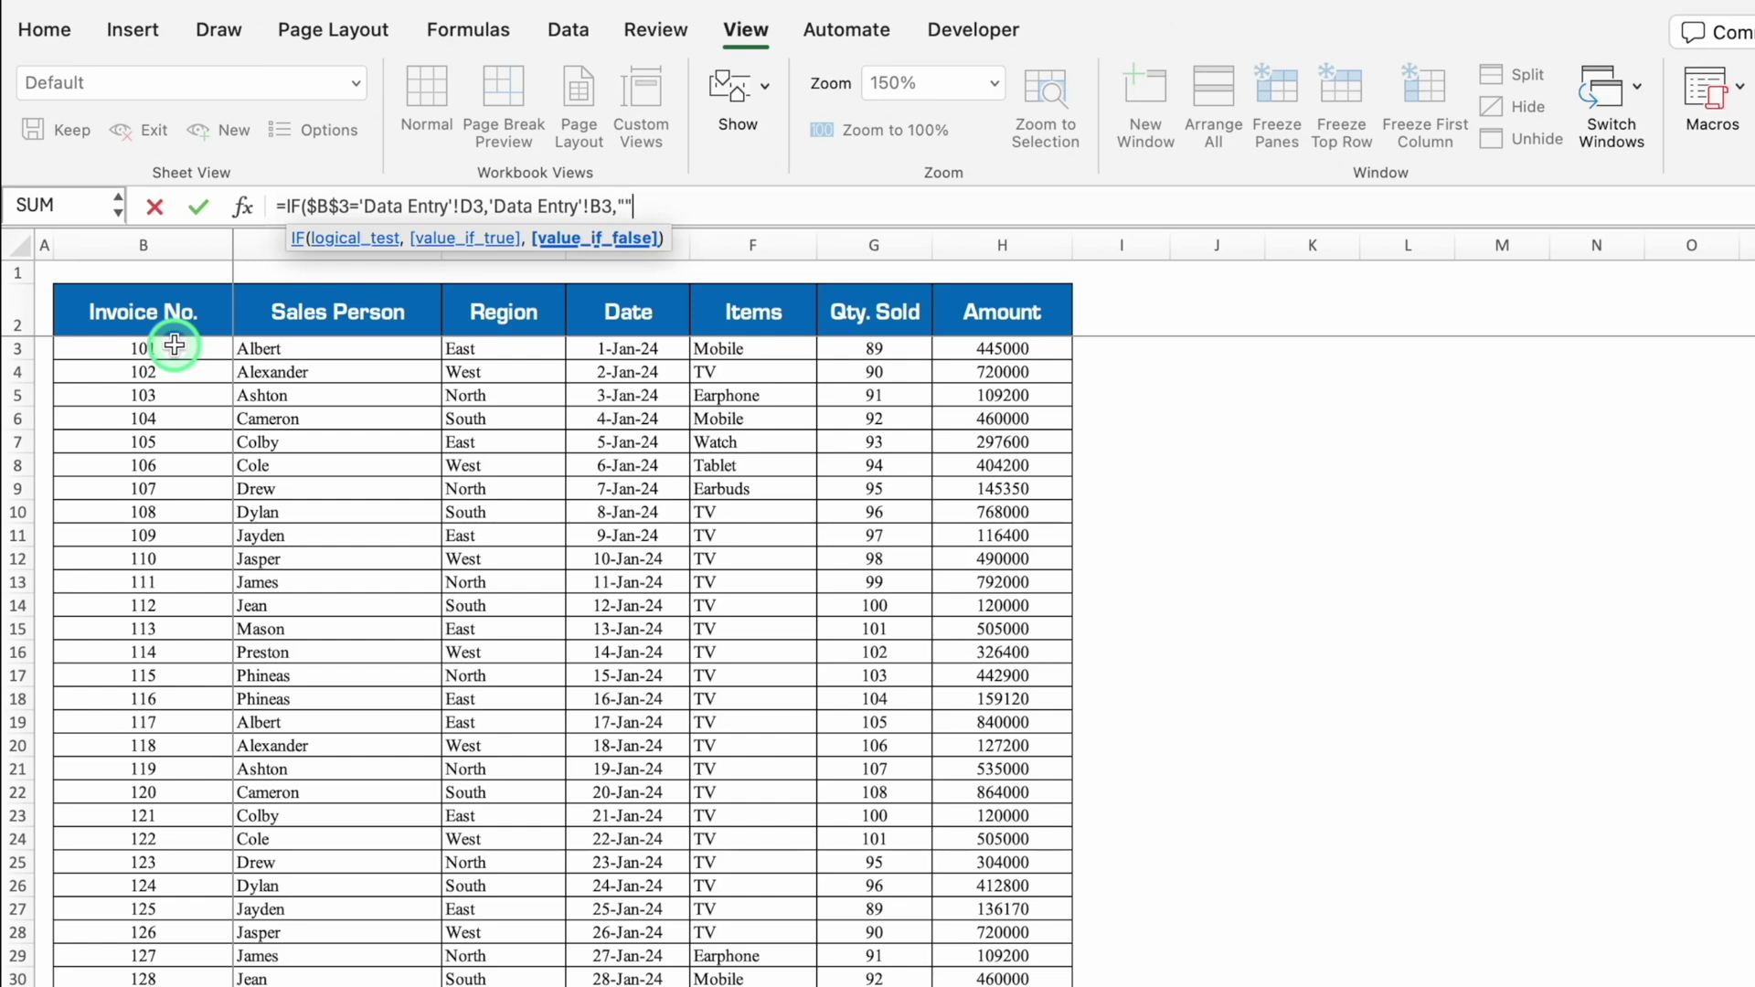
text())
key(Return)
Step: Centre-align the helper value 101 in B6
click(172, 495)
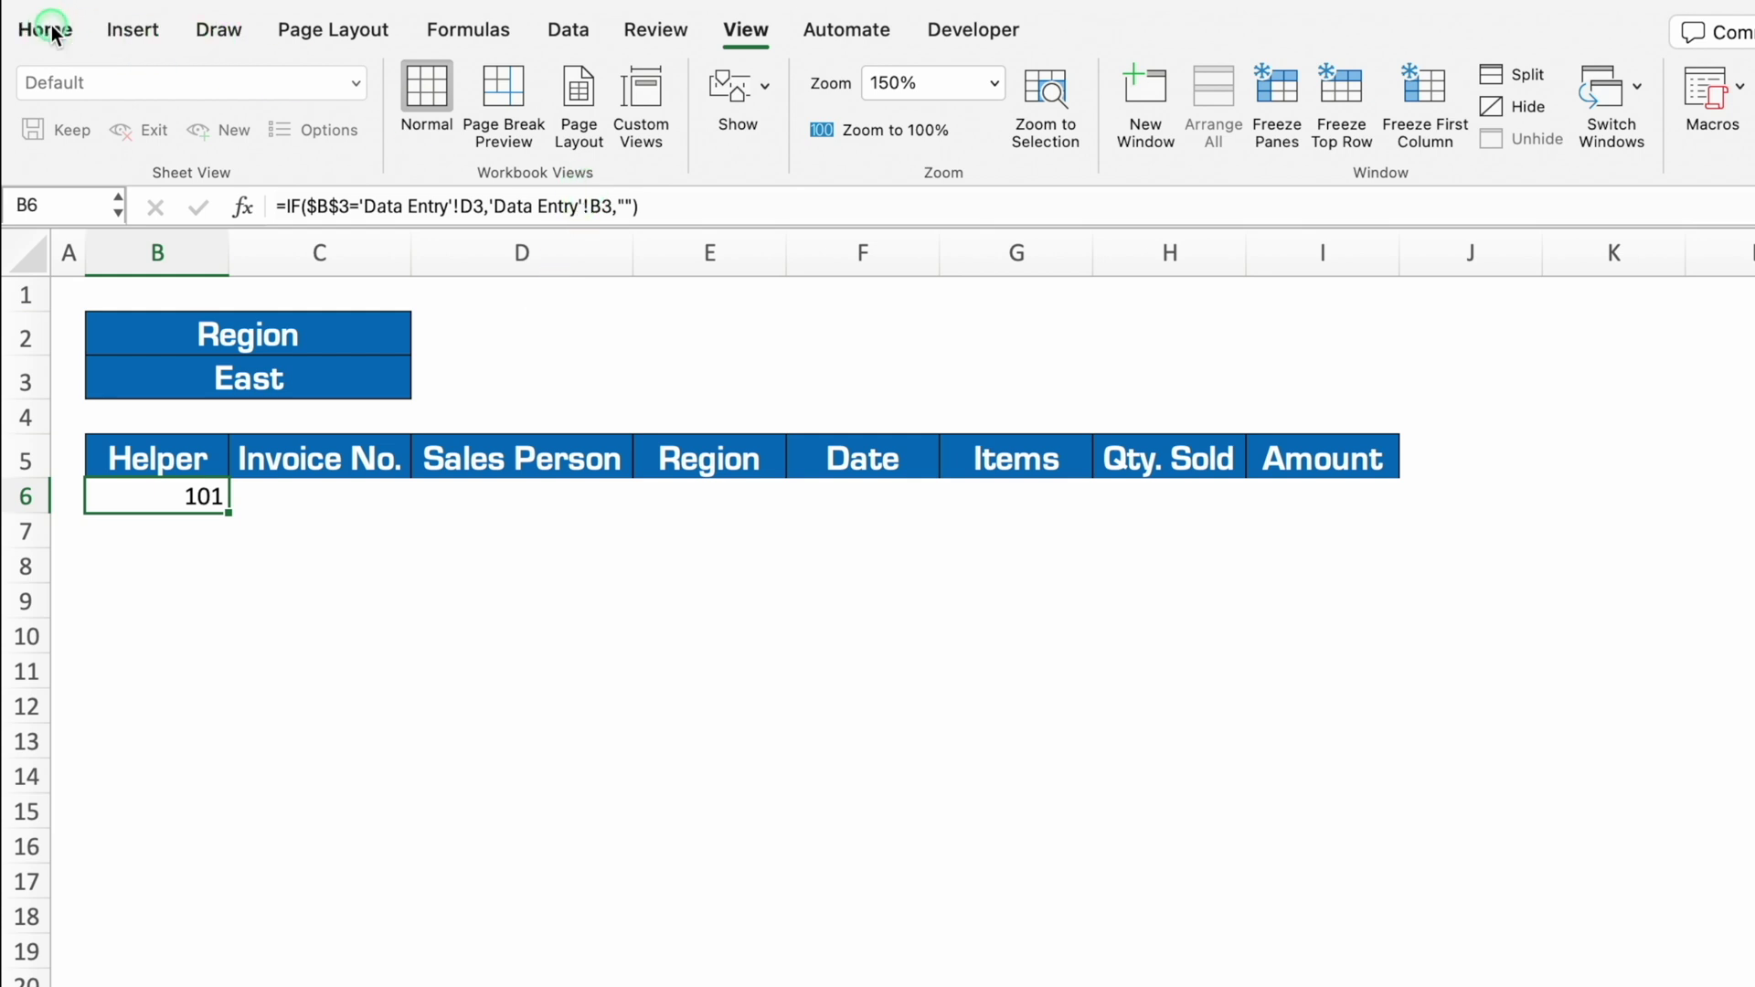
click(48, 30)
click(602, 101)
click(491, 183)
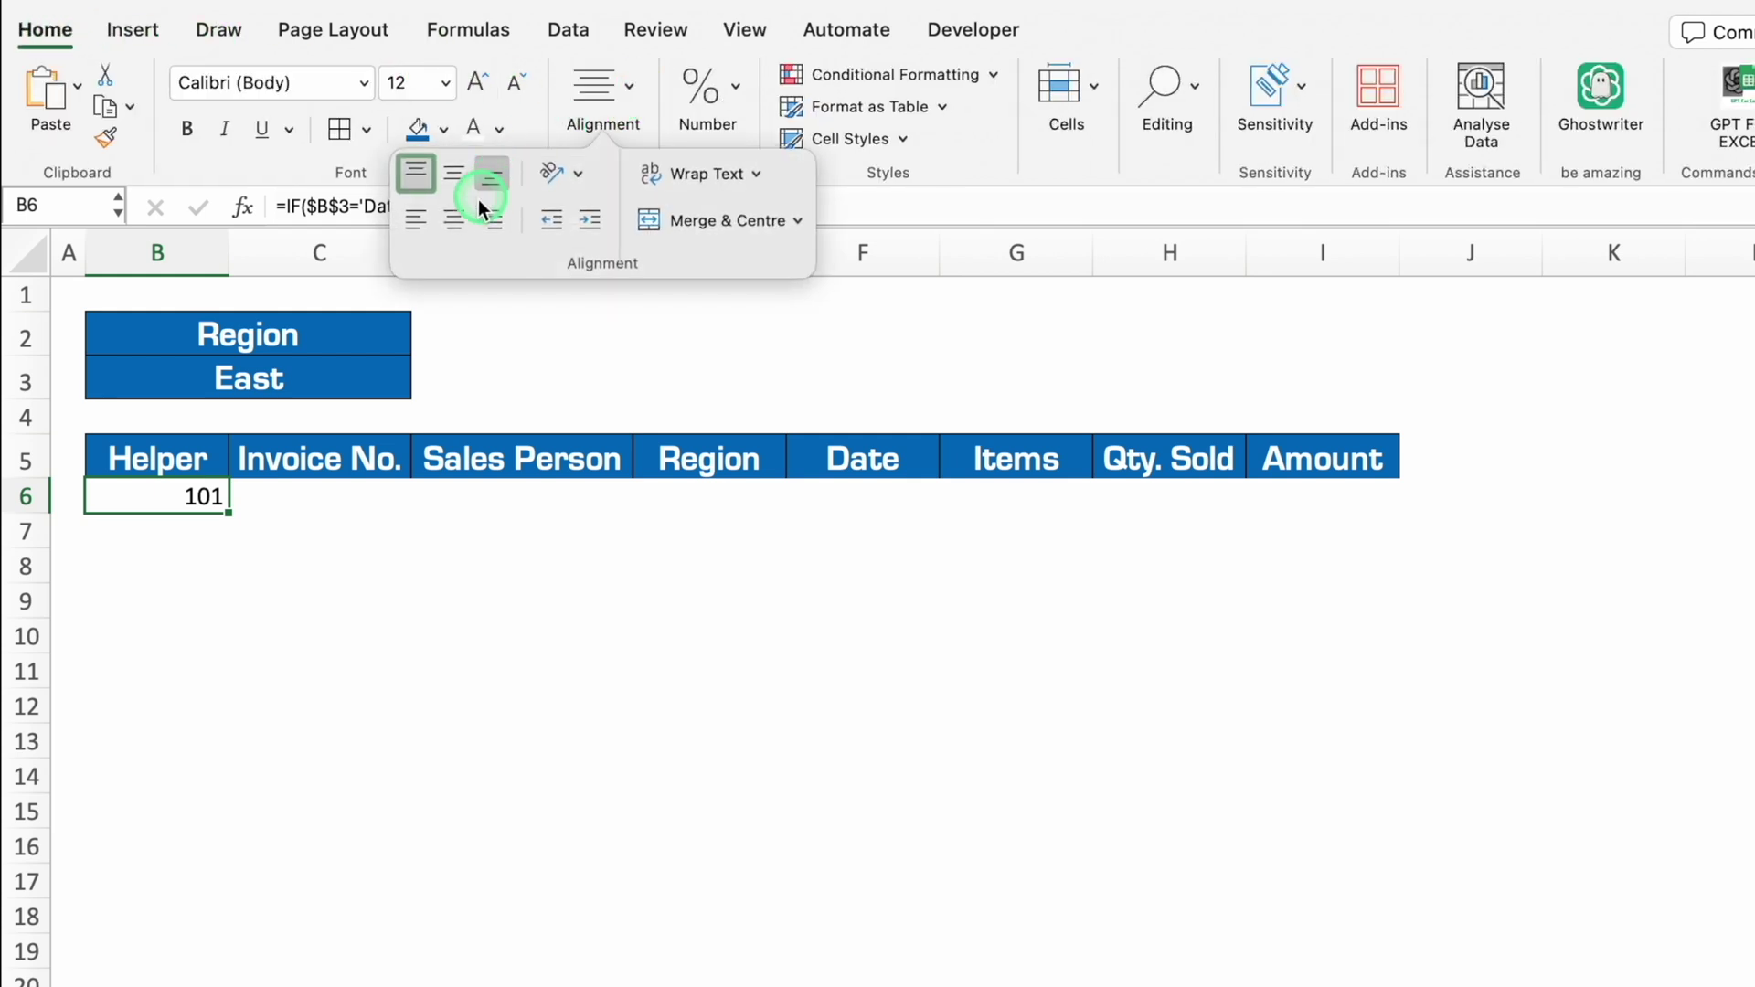
click(453, 220)
click(25, 254)
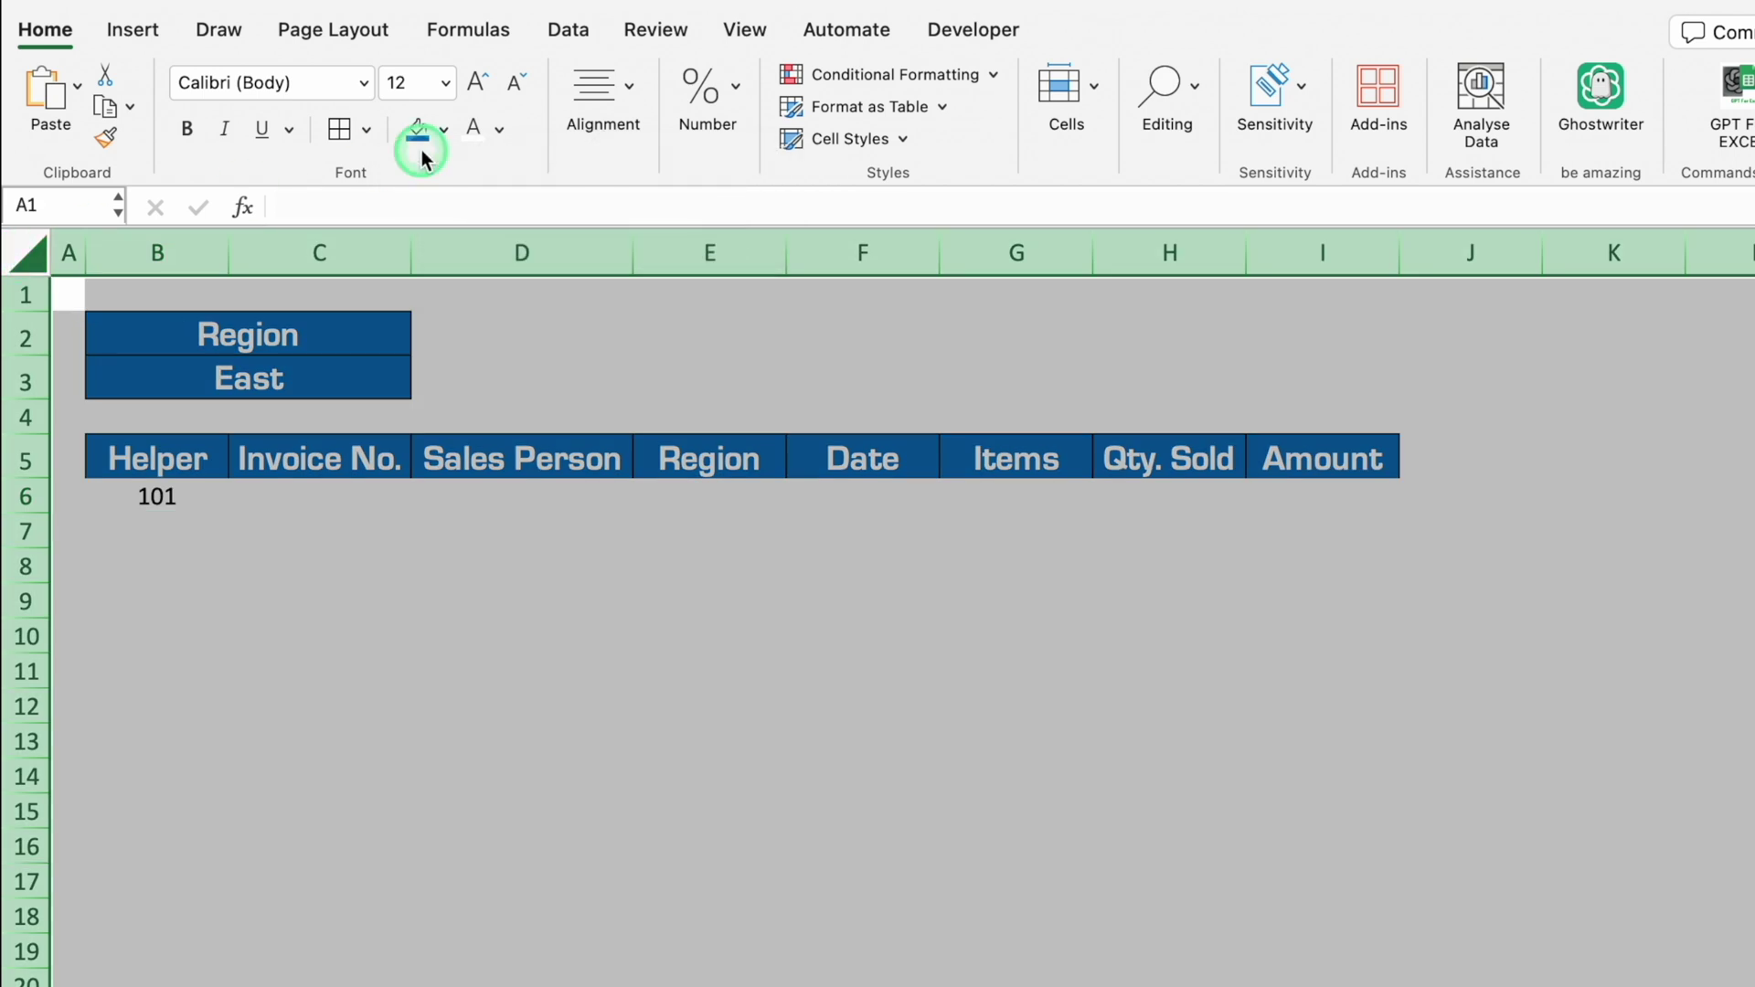
click(605, 91)
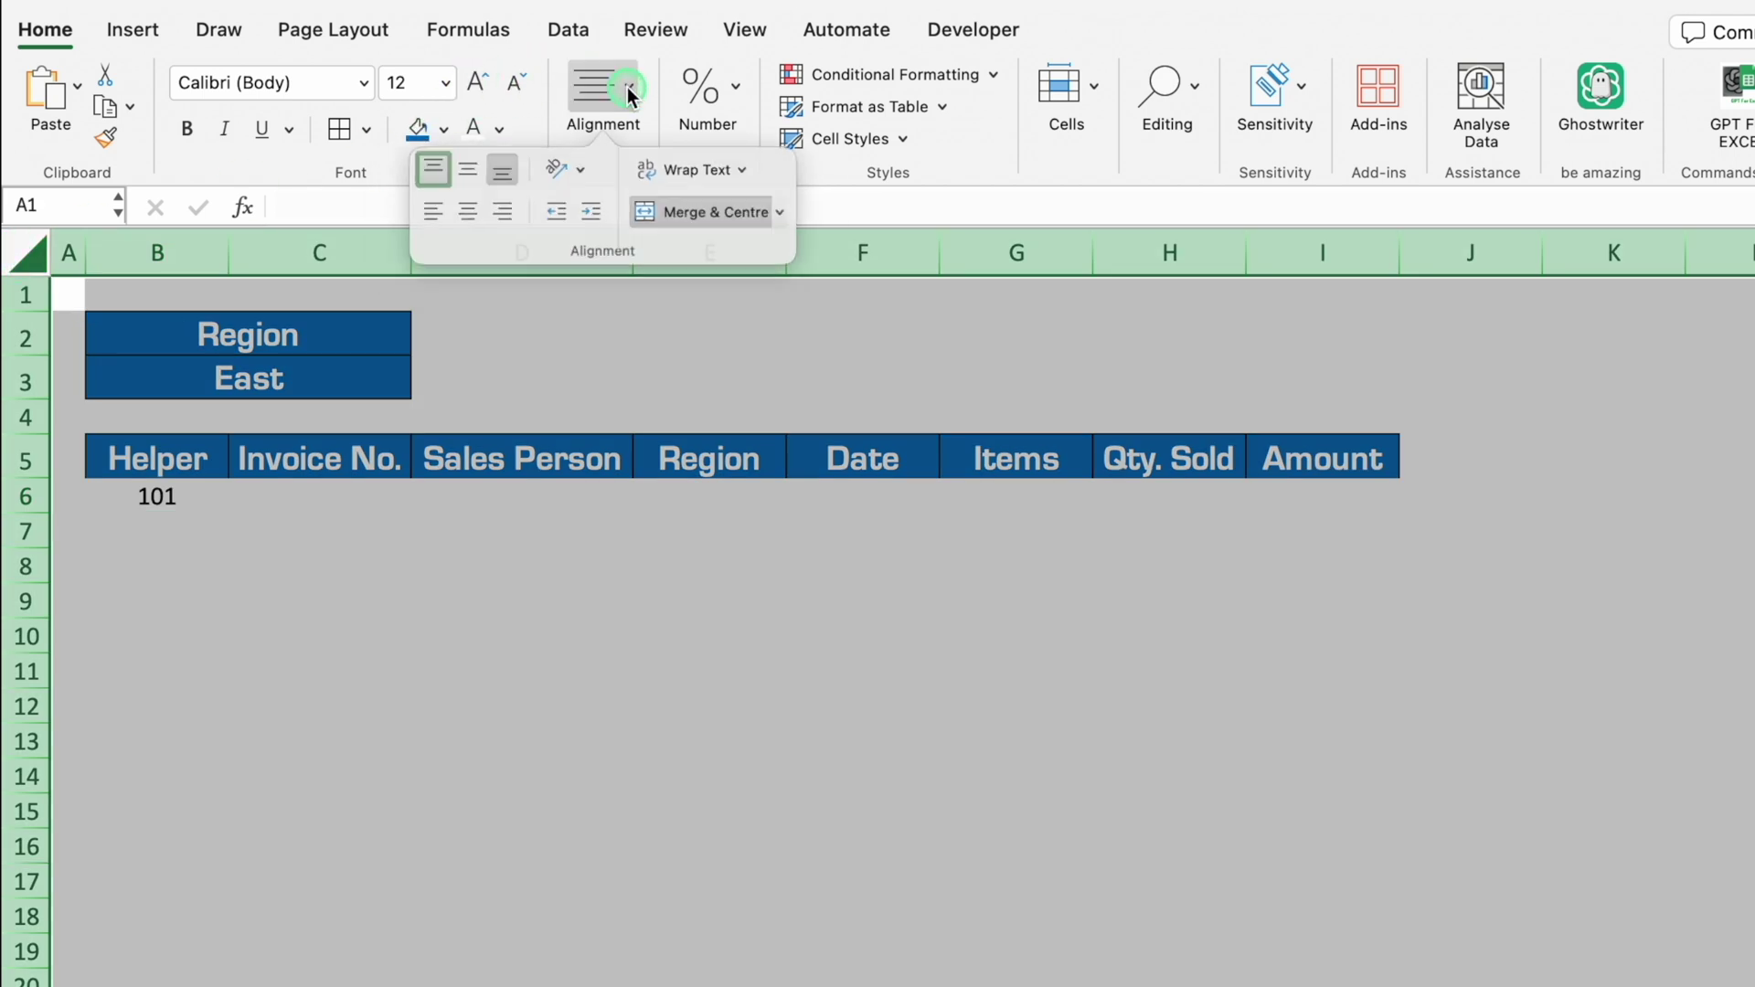
click(462, 173)
click(286, 674)
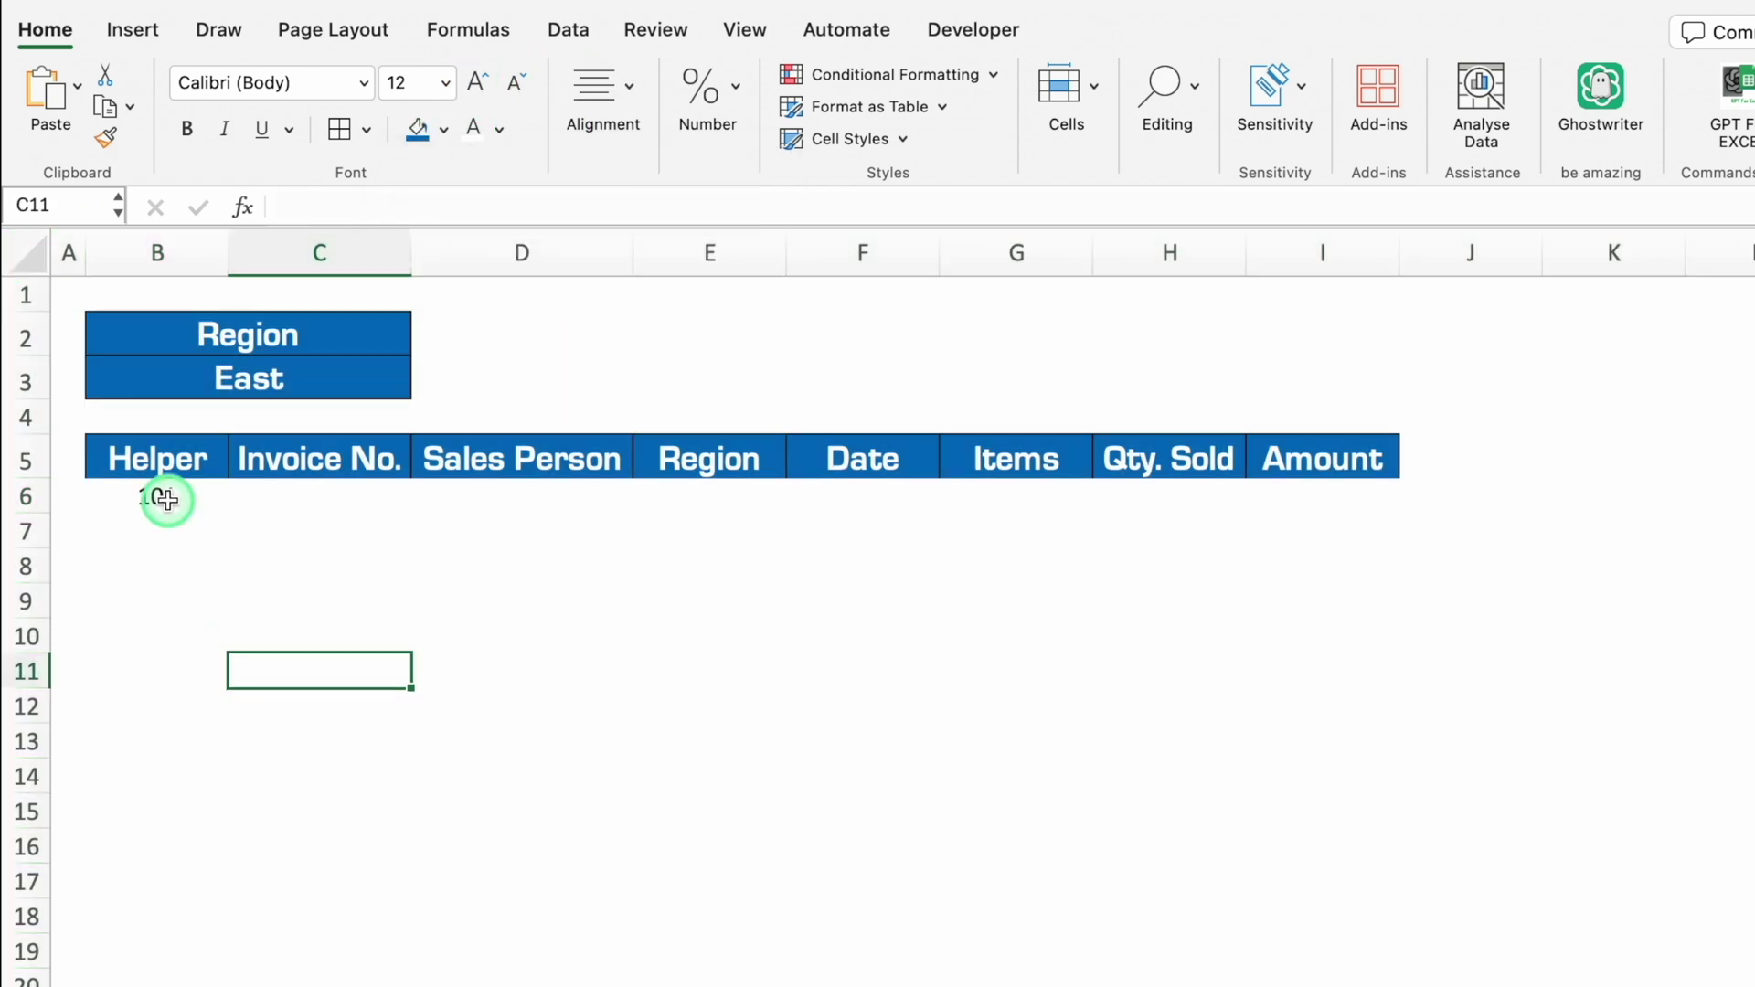
Step: Fill the B6 helper formula down column B, showing East invoices 101, 105, 109, 113
click(165, 498)
mouse_move(230, 513)
mouse_down()
mouse_move(158, 983)
mouse_move(224, 947)
mouse_up()
scroll(157, 631, up, 20)
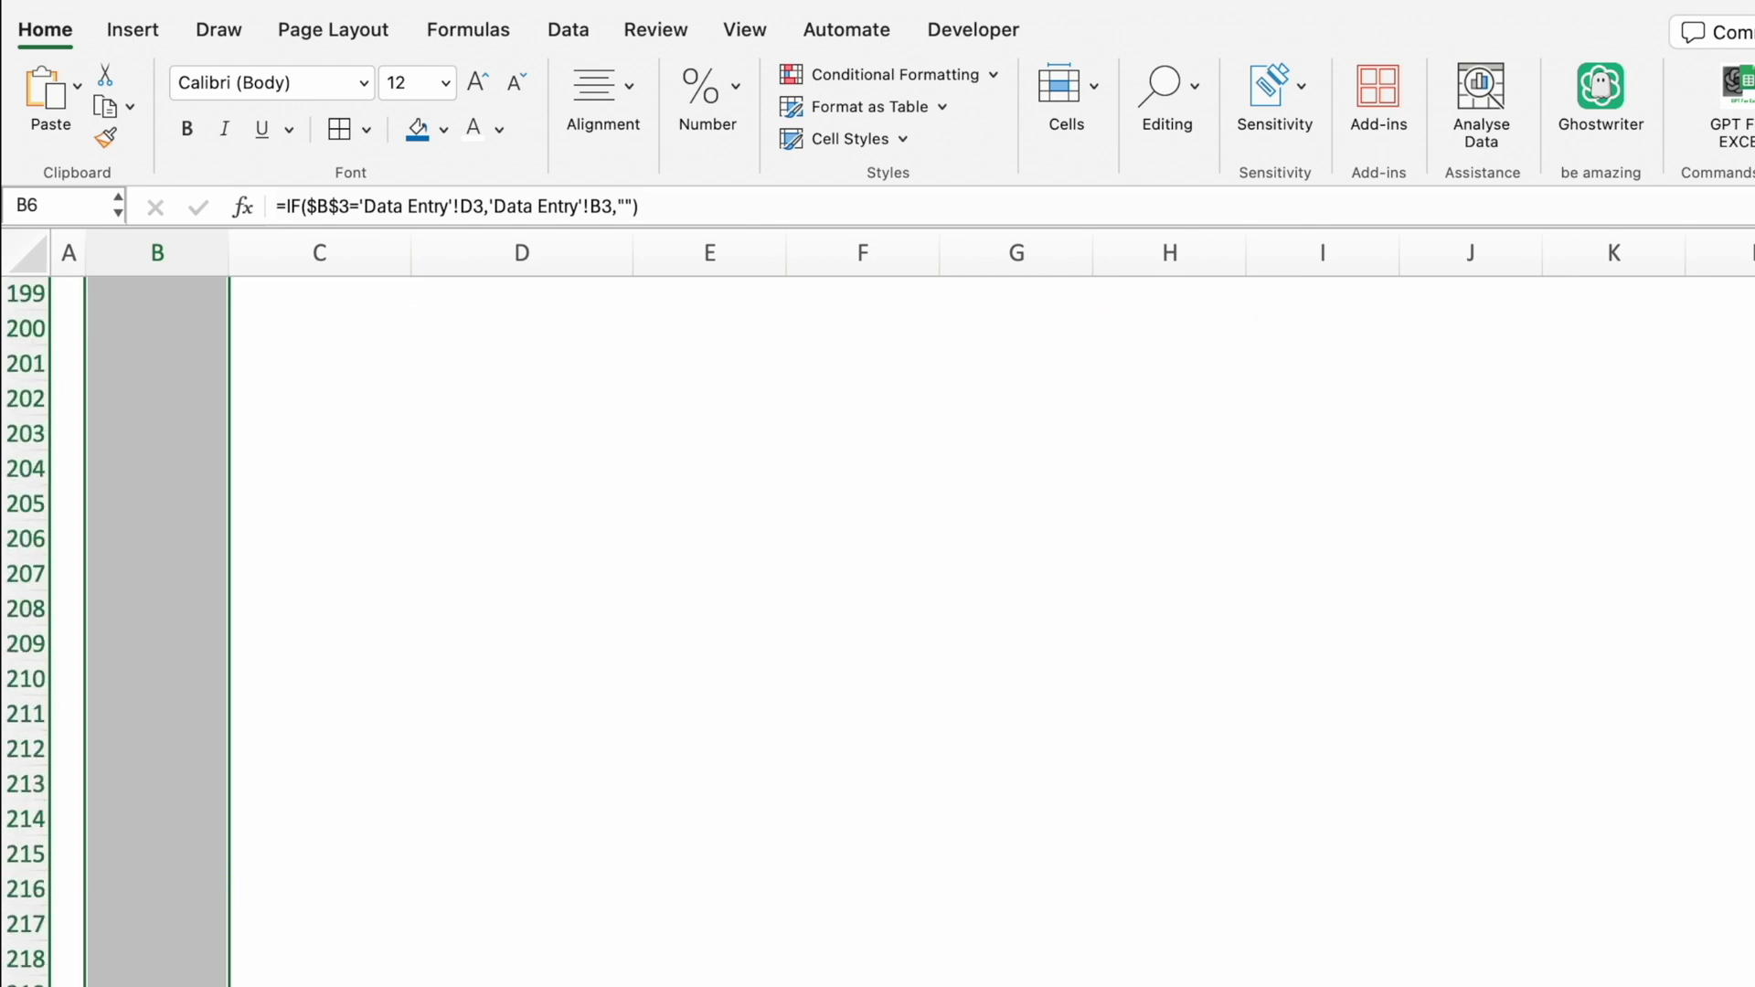
scroll(305, 548, up, 10)
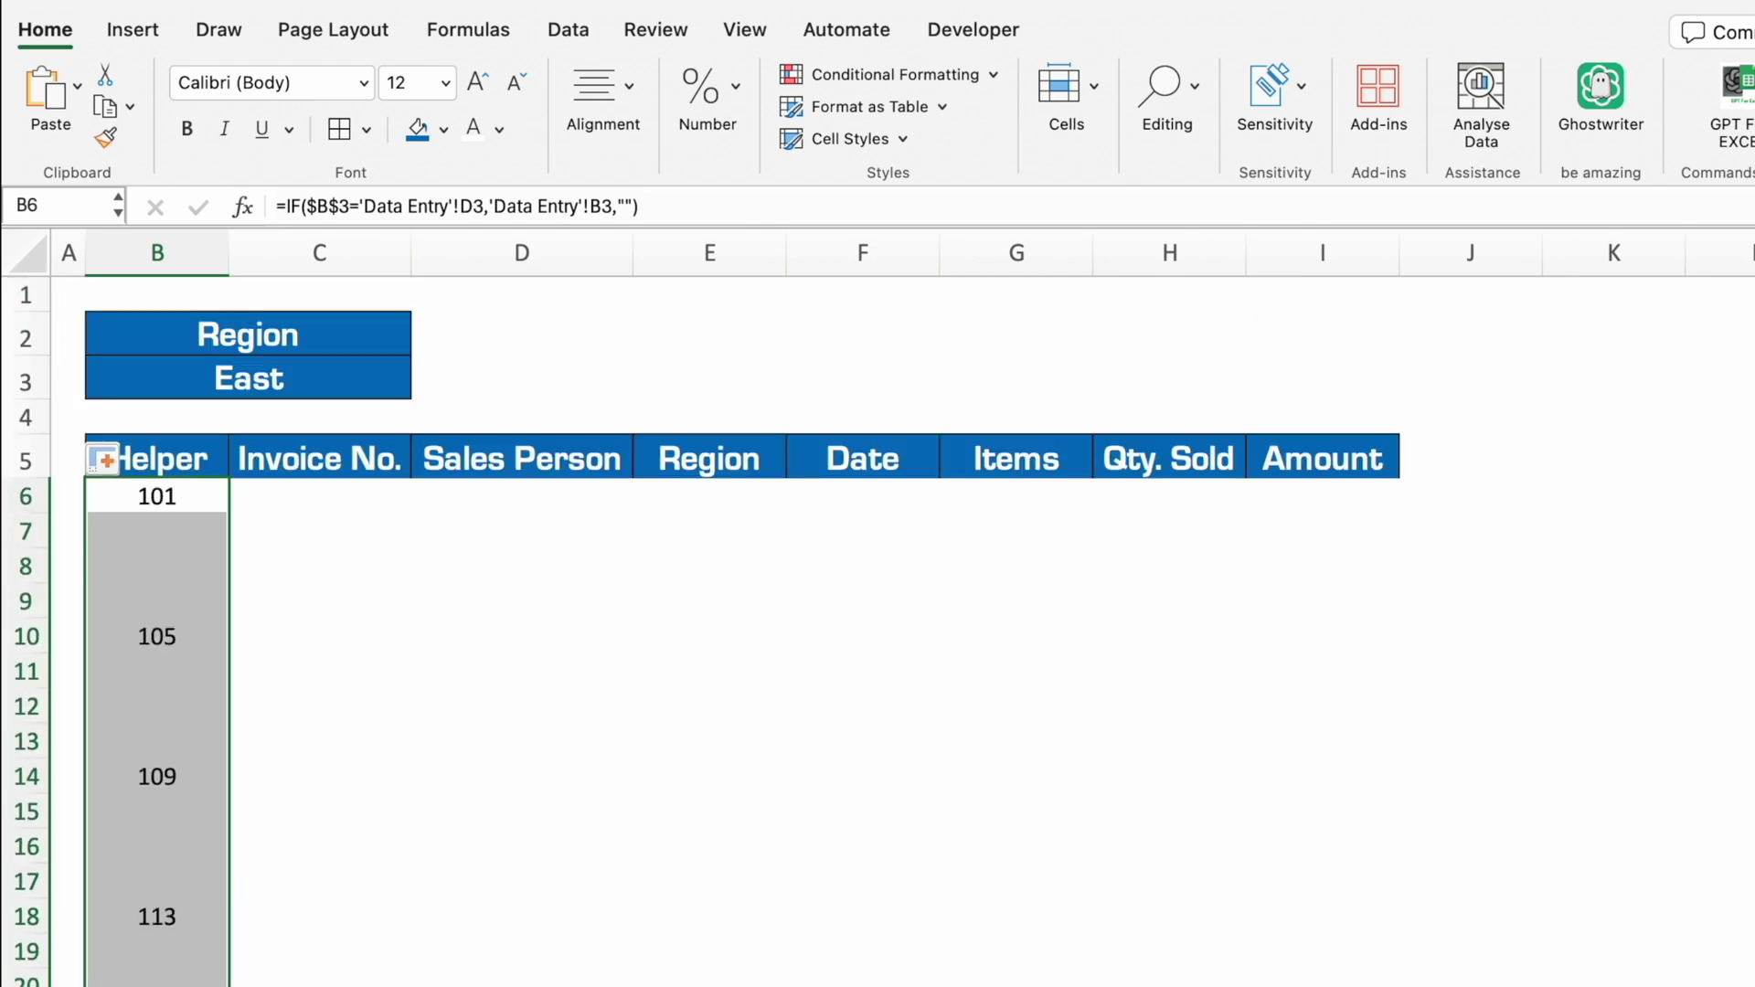
click(304, 497)
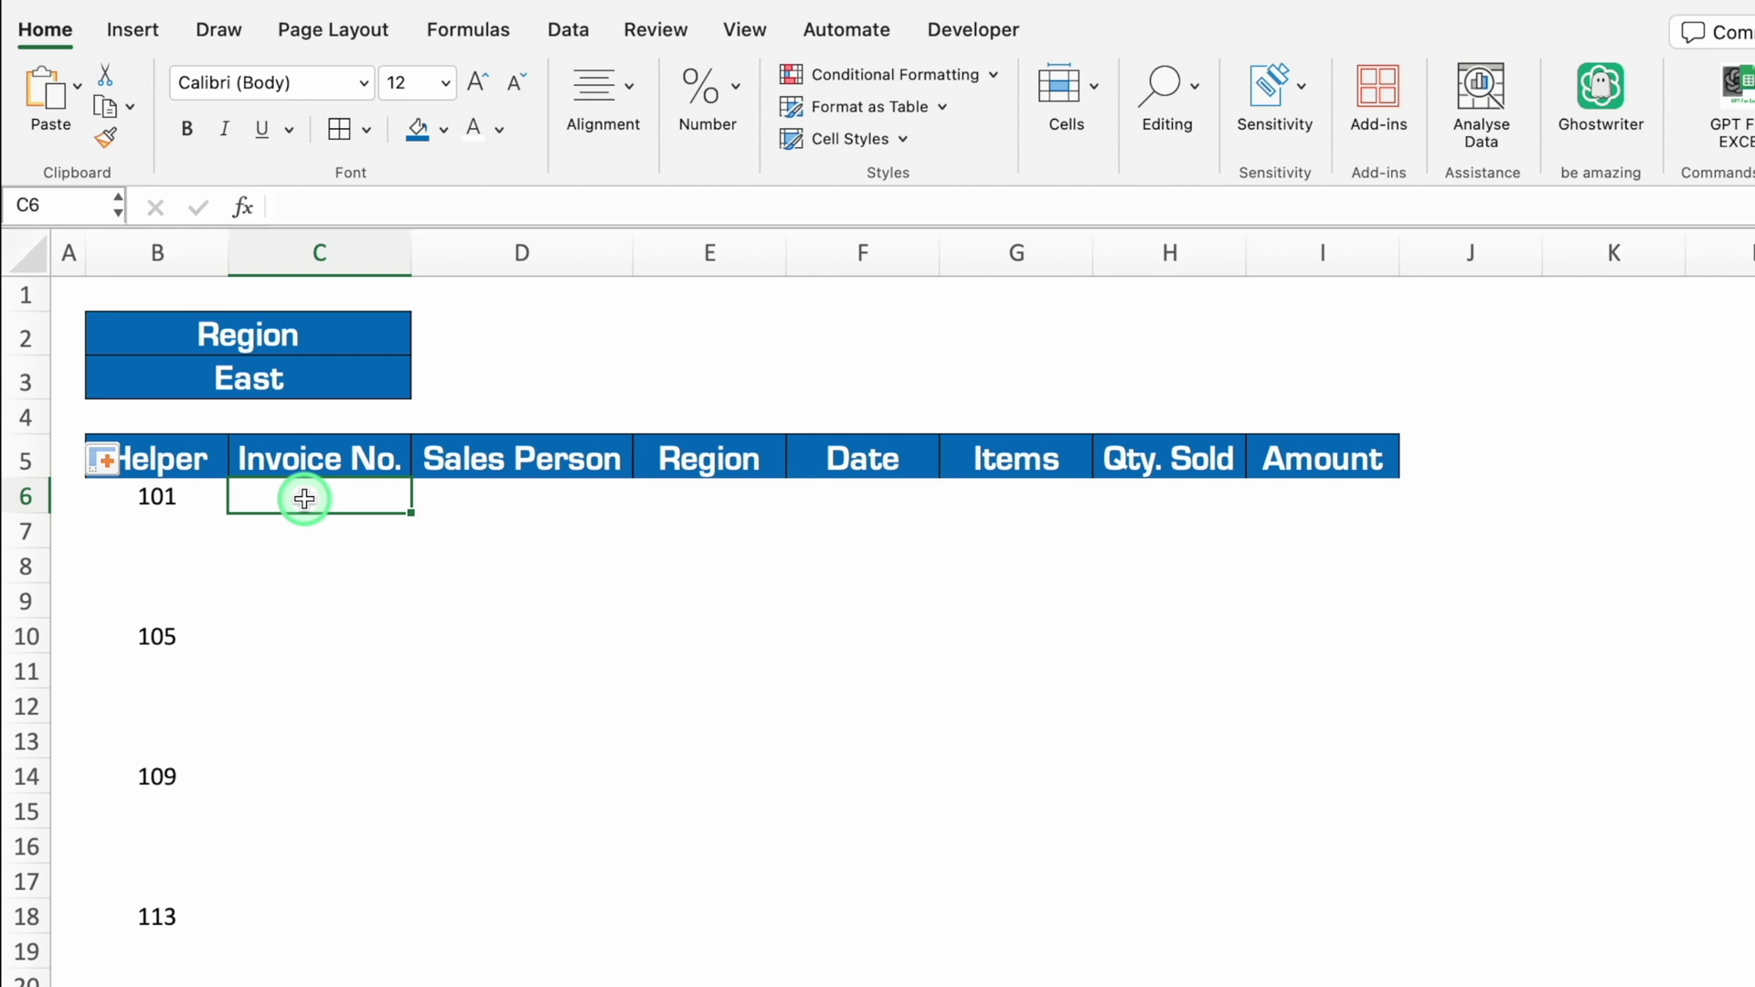
Step: Start a SMALL formula in C6 using the absolute helper column $B:$B as its array
text(=)
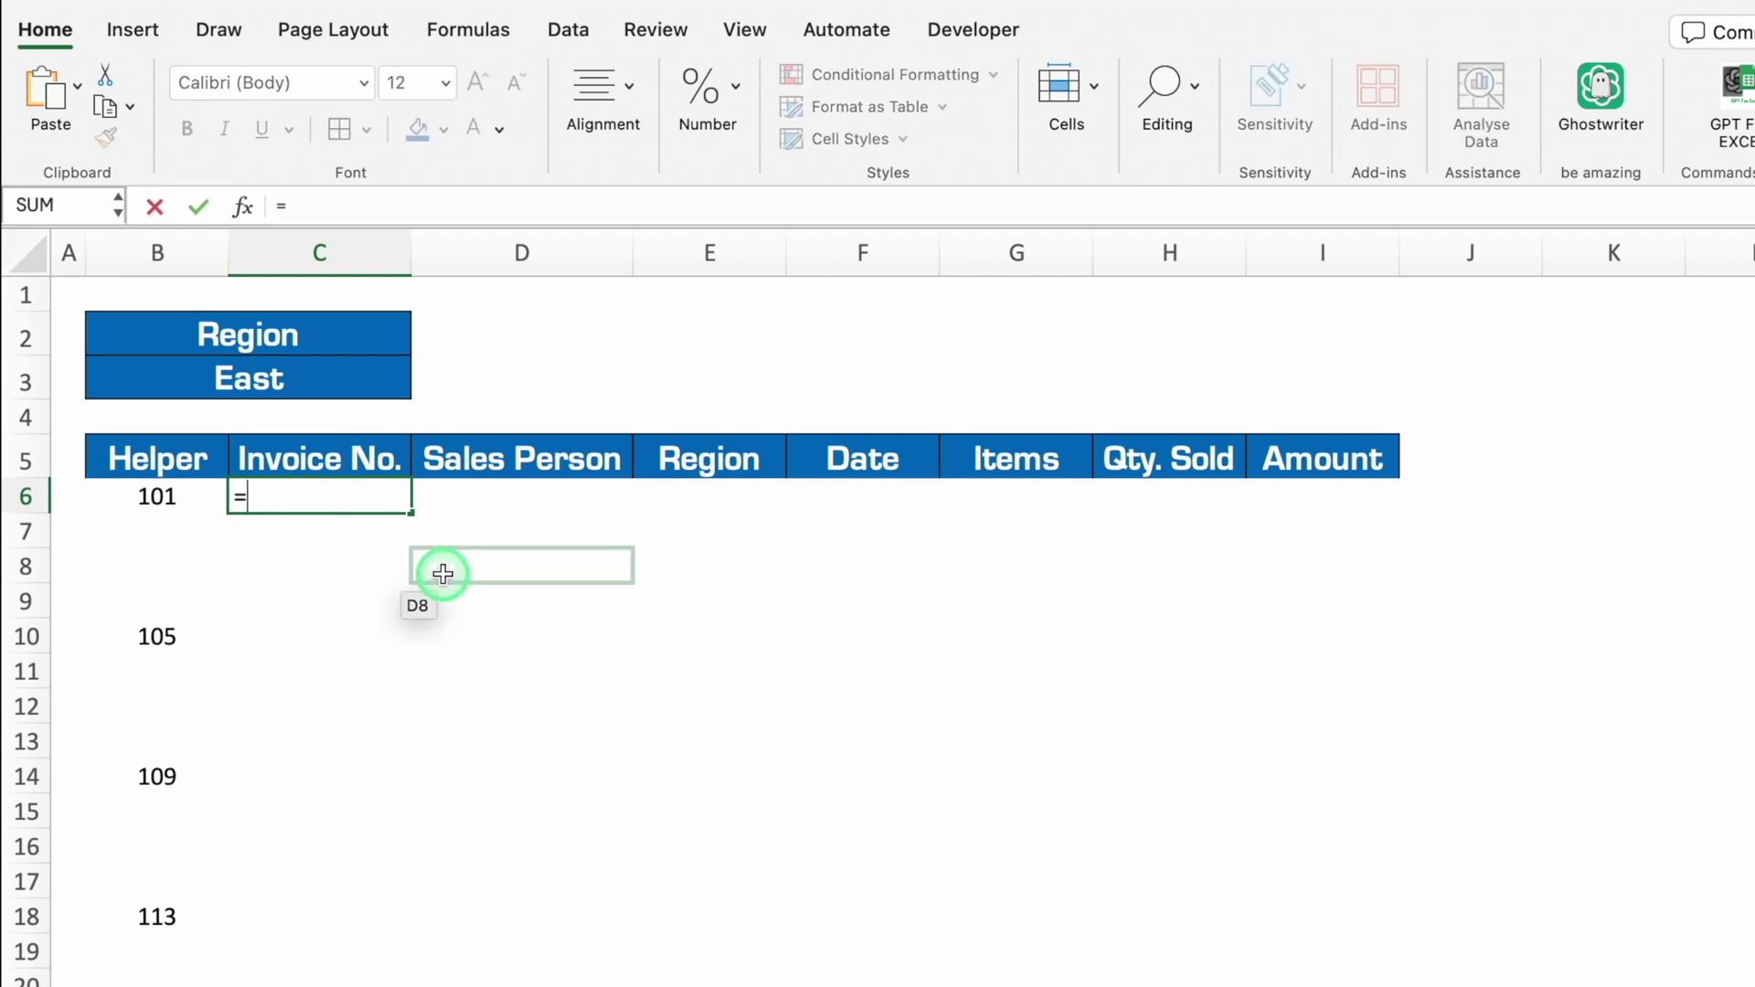
text(small)
double_click(312, 559)
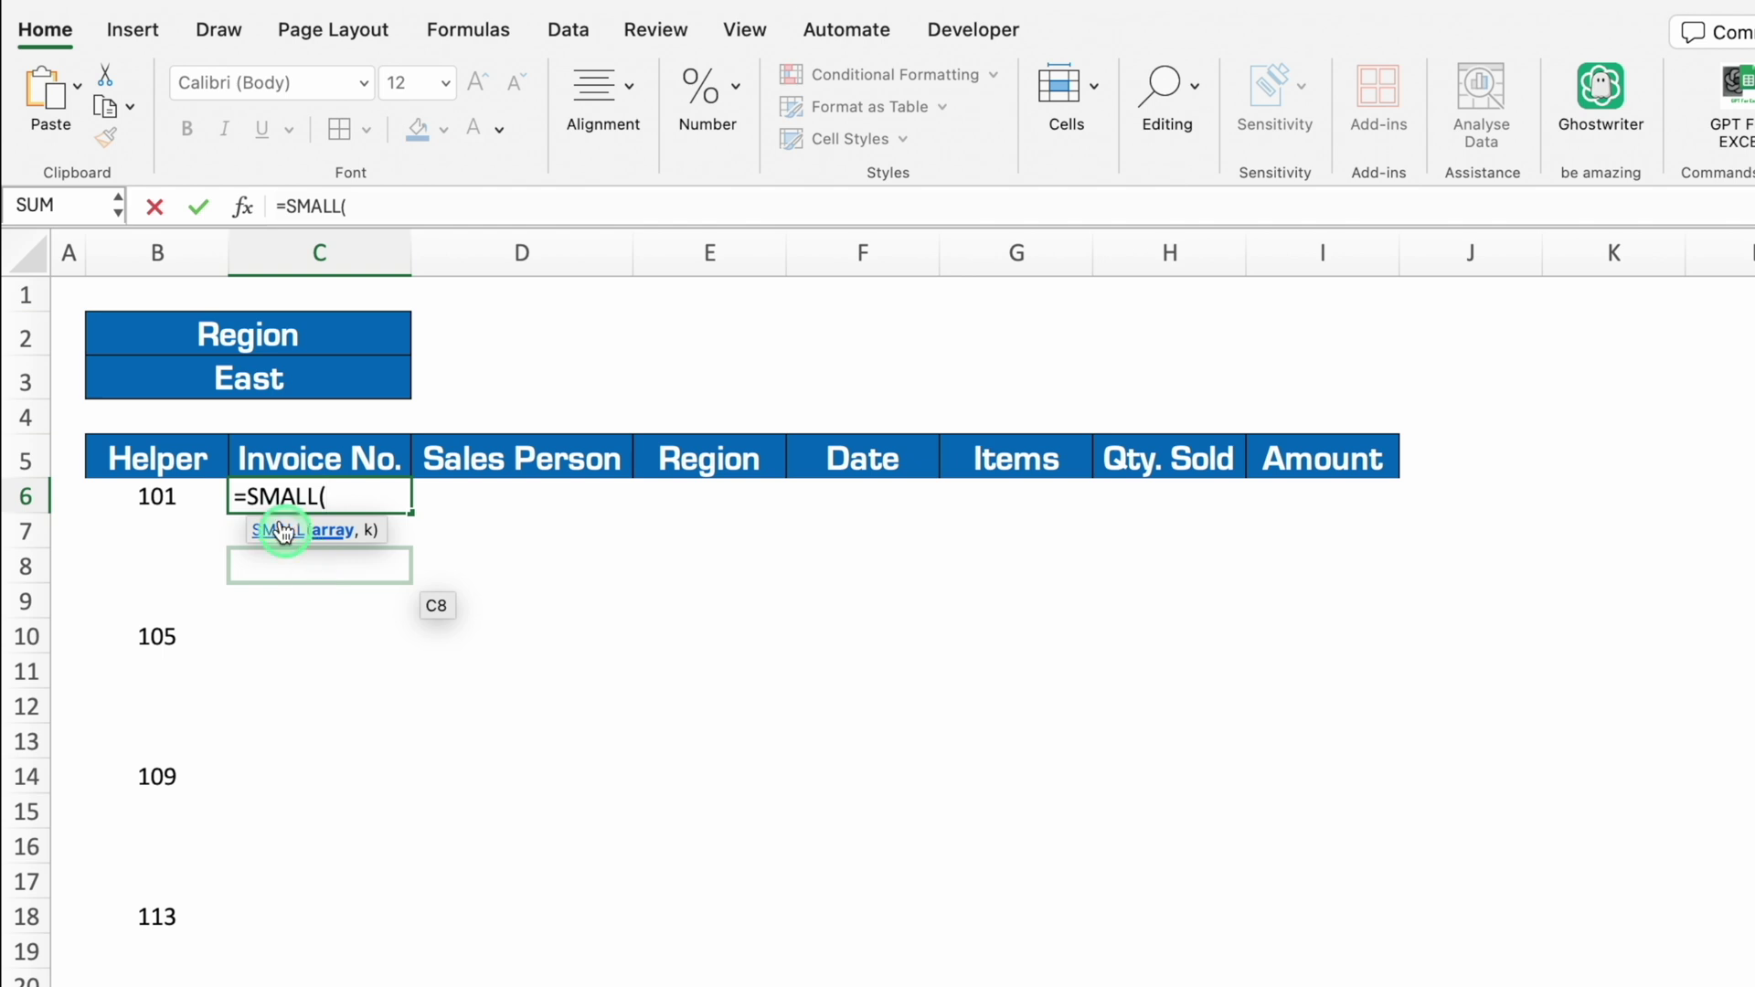
click(161, 267)
drag(161, 267, 319, 253)
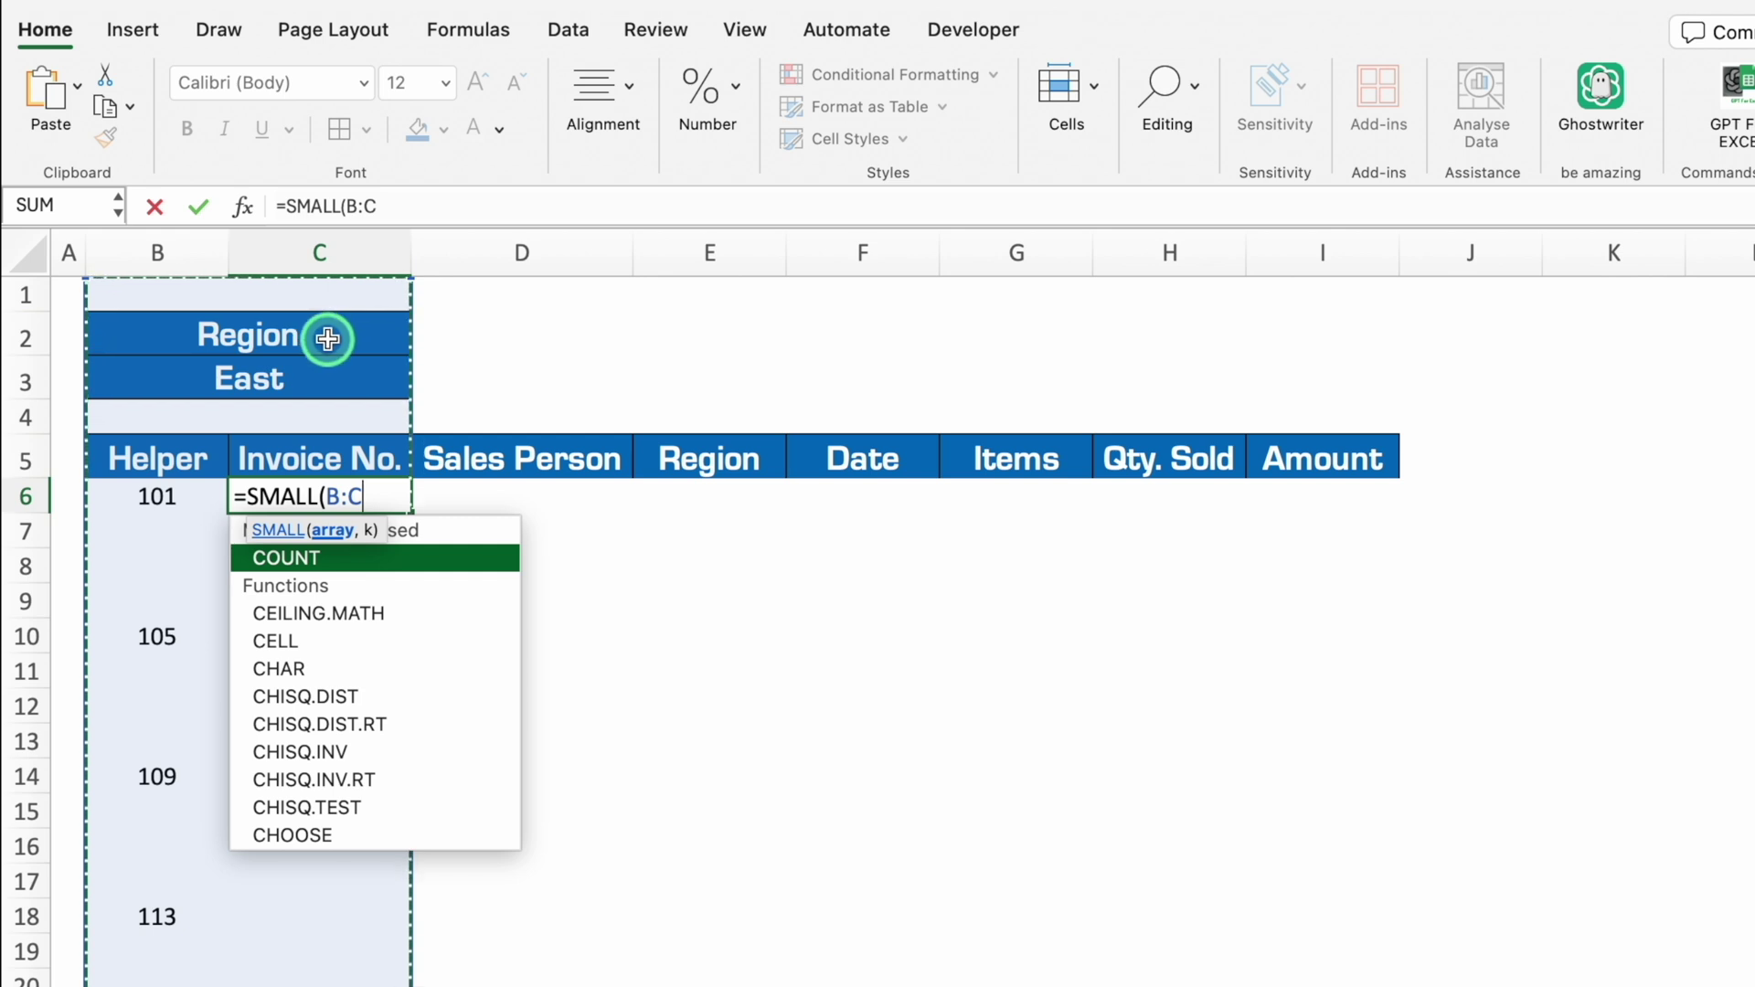
click(400, 212)
key(BackSpace)
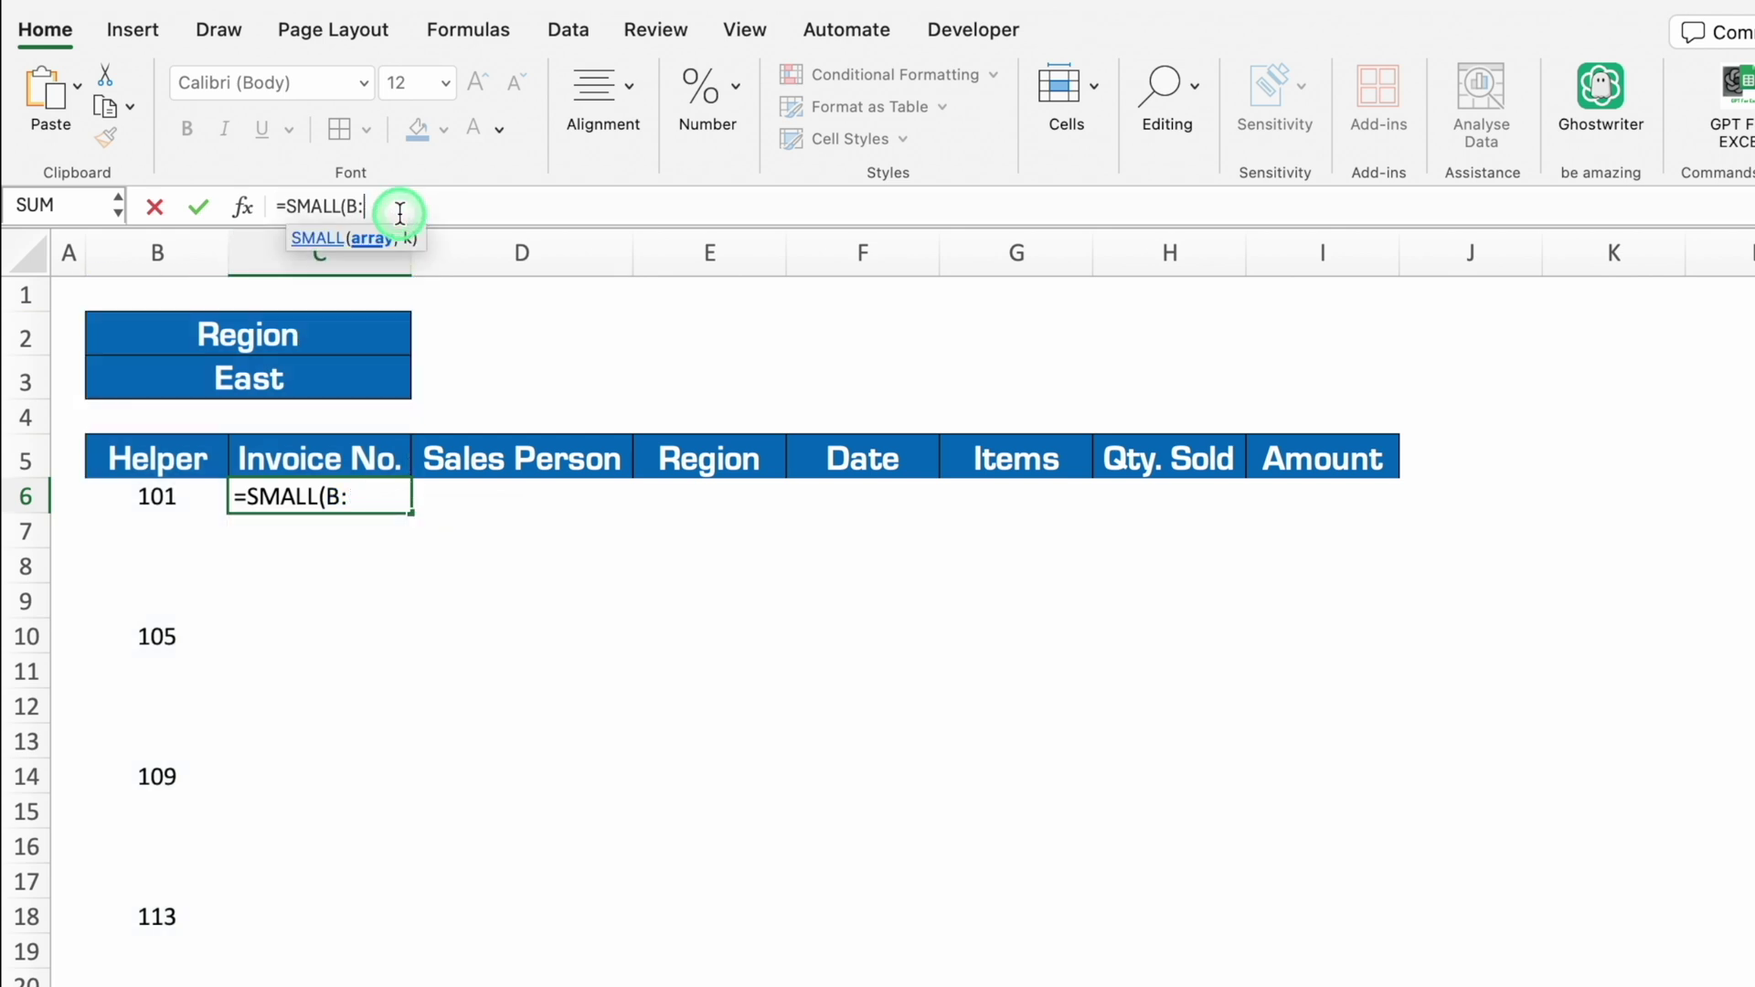
key(BackSpace)
text(:)
text(B)
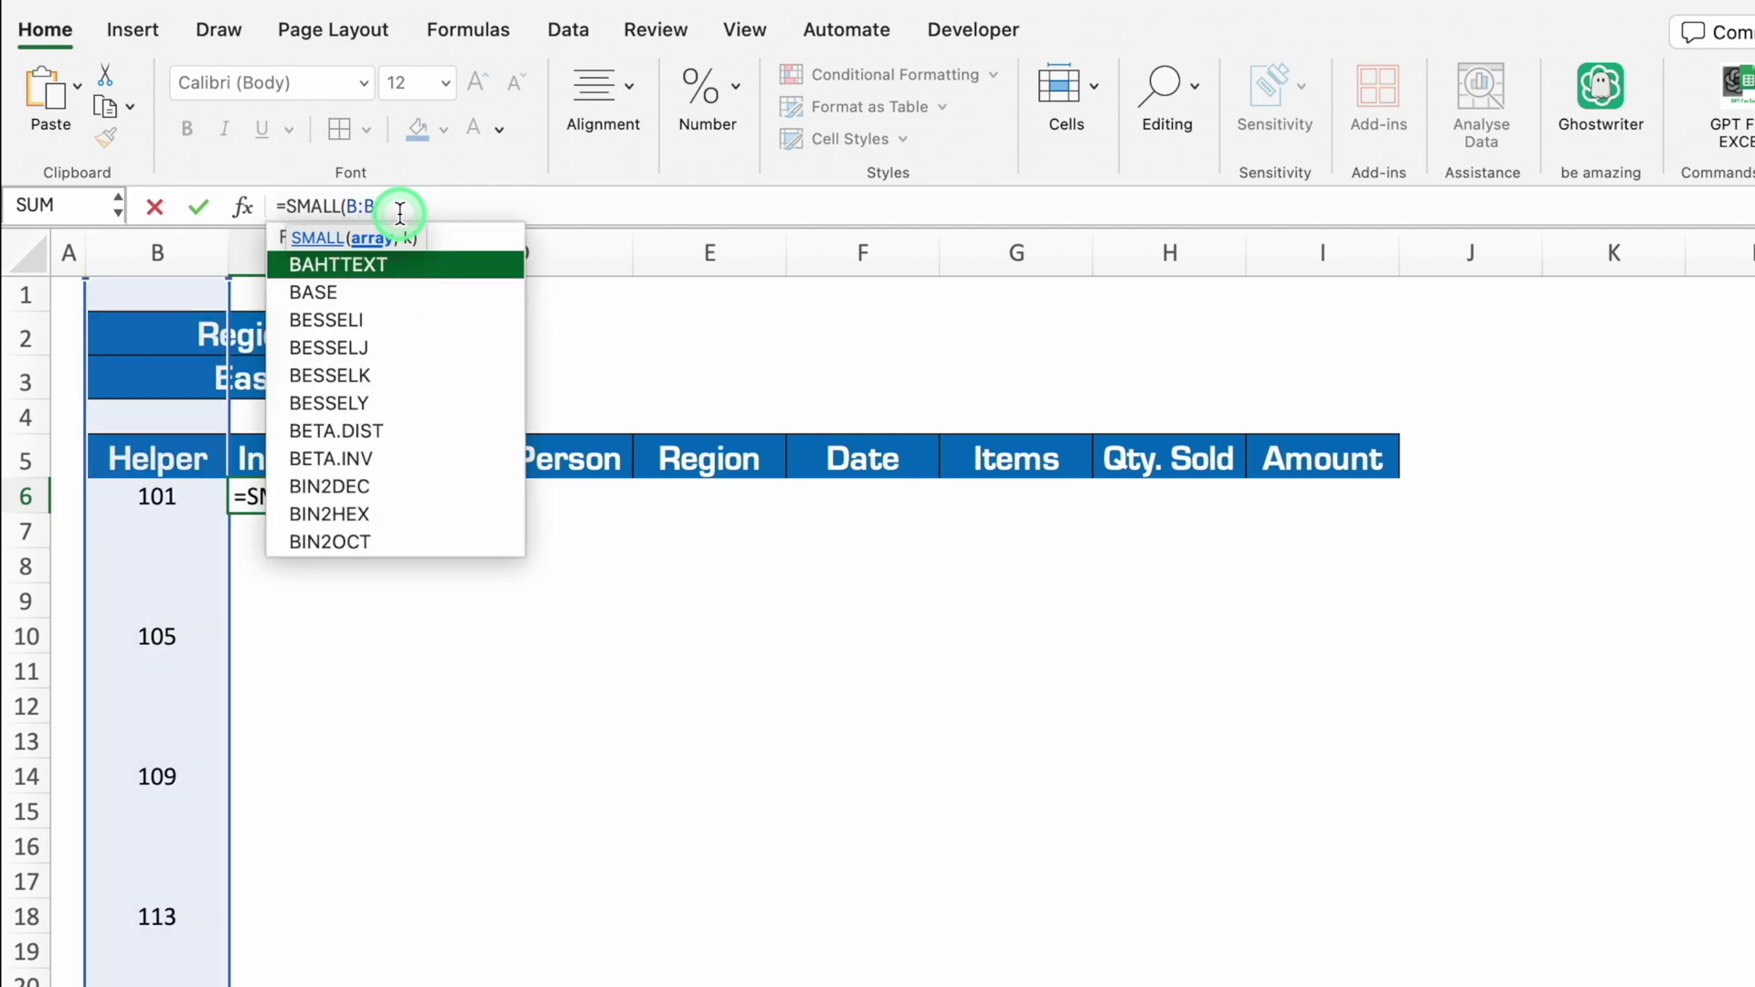
drag(376, 206, 345, 207)
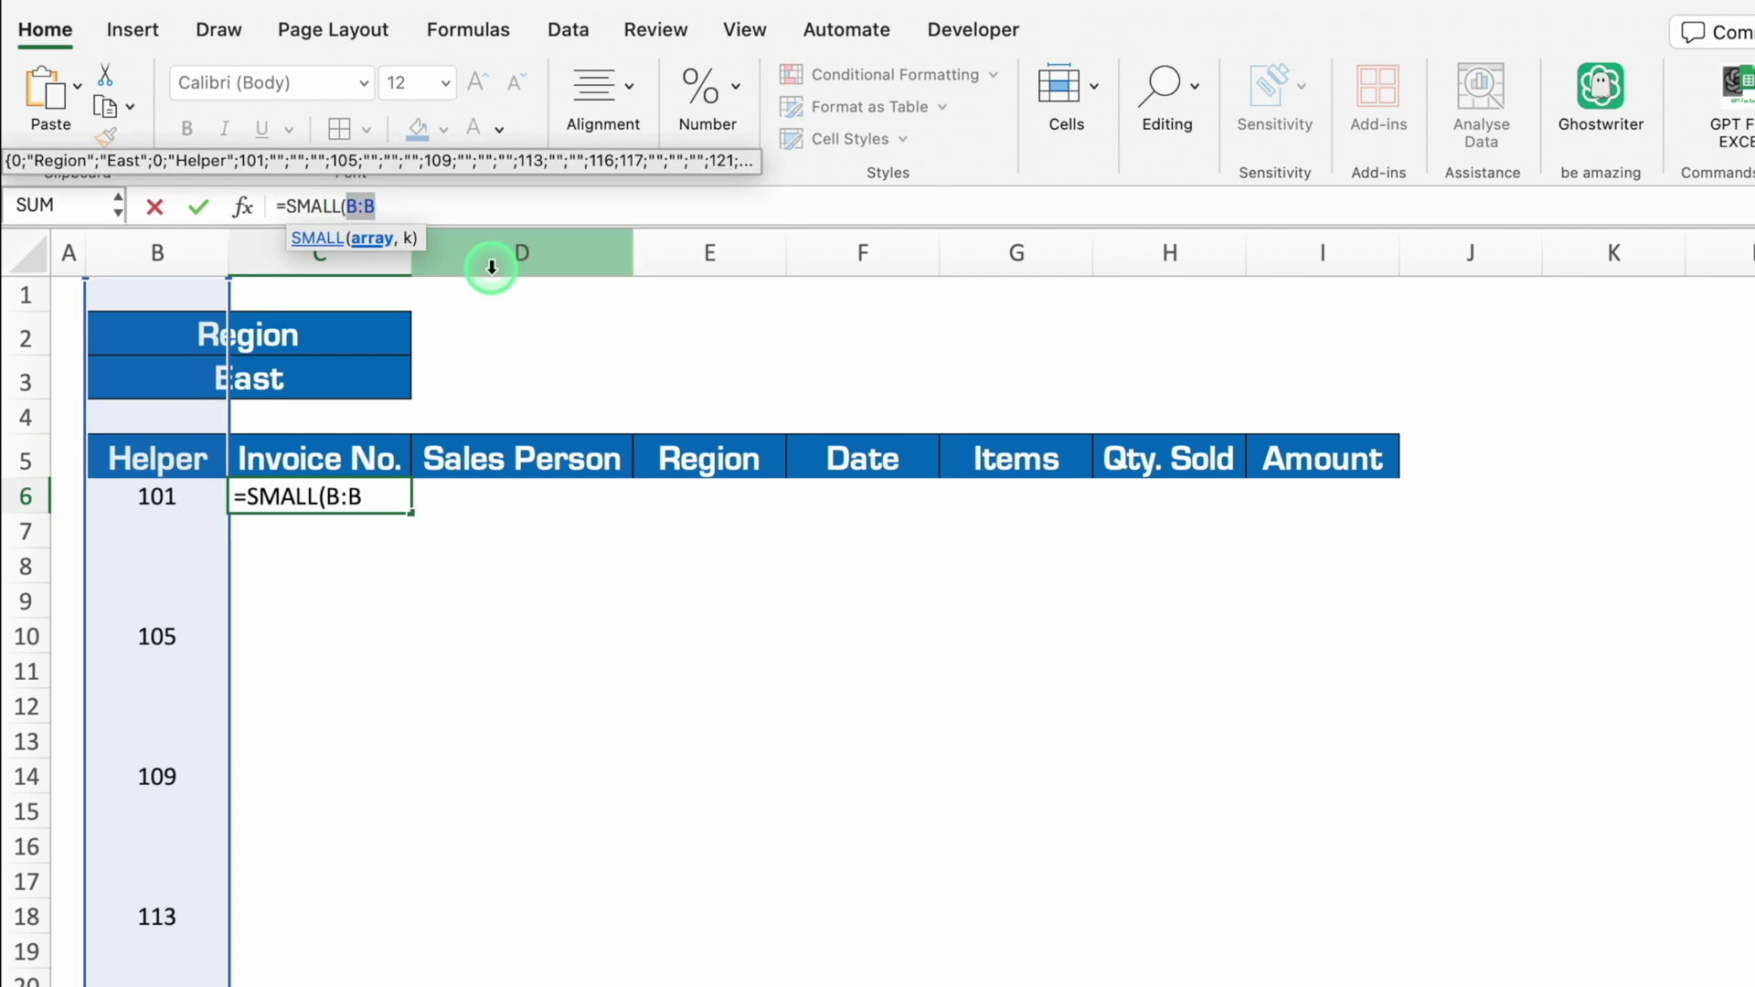
key(F4)
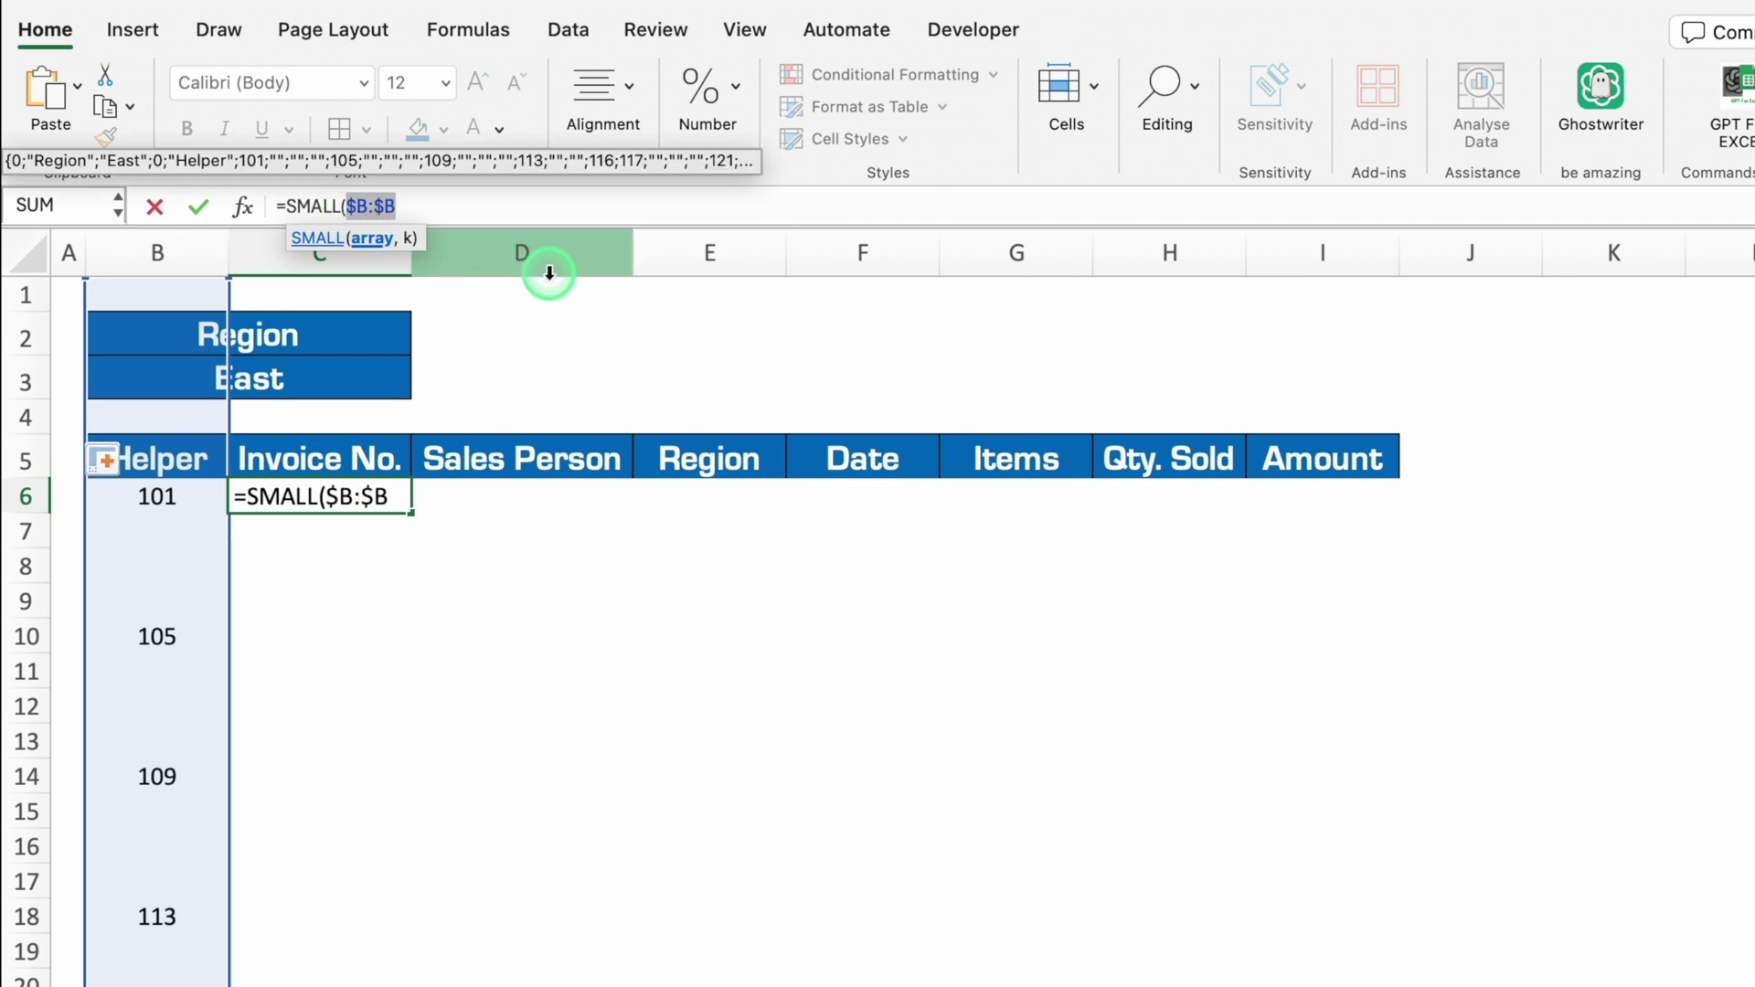
Step: Add ROWS($C$5:C5) as SMALL's k argument and enter the formula in C6
click(516, 211)
text(,)
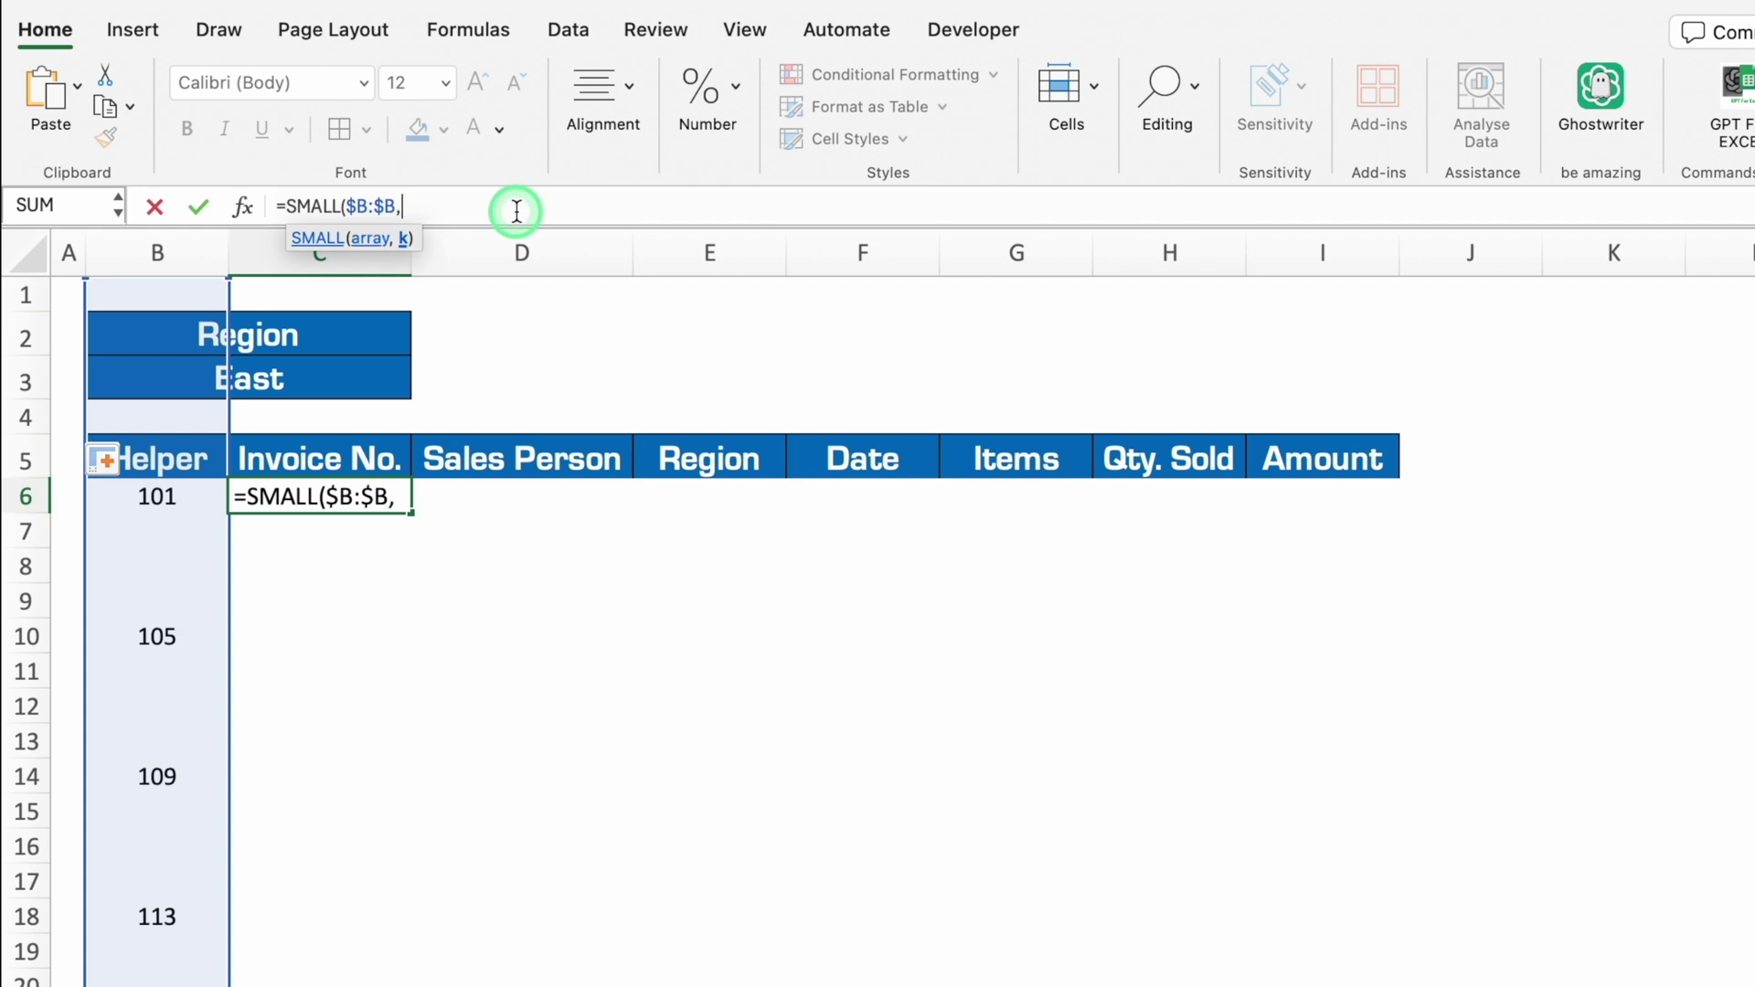
text(row)
double_click(363, 263)
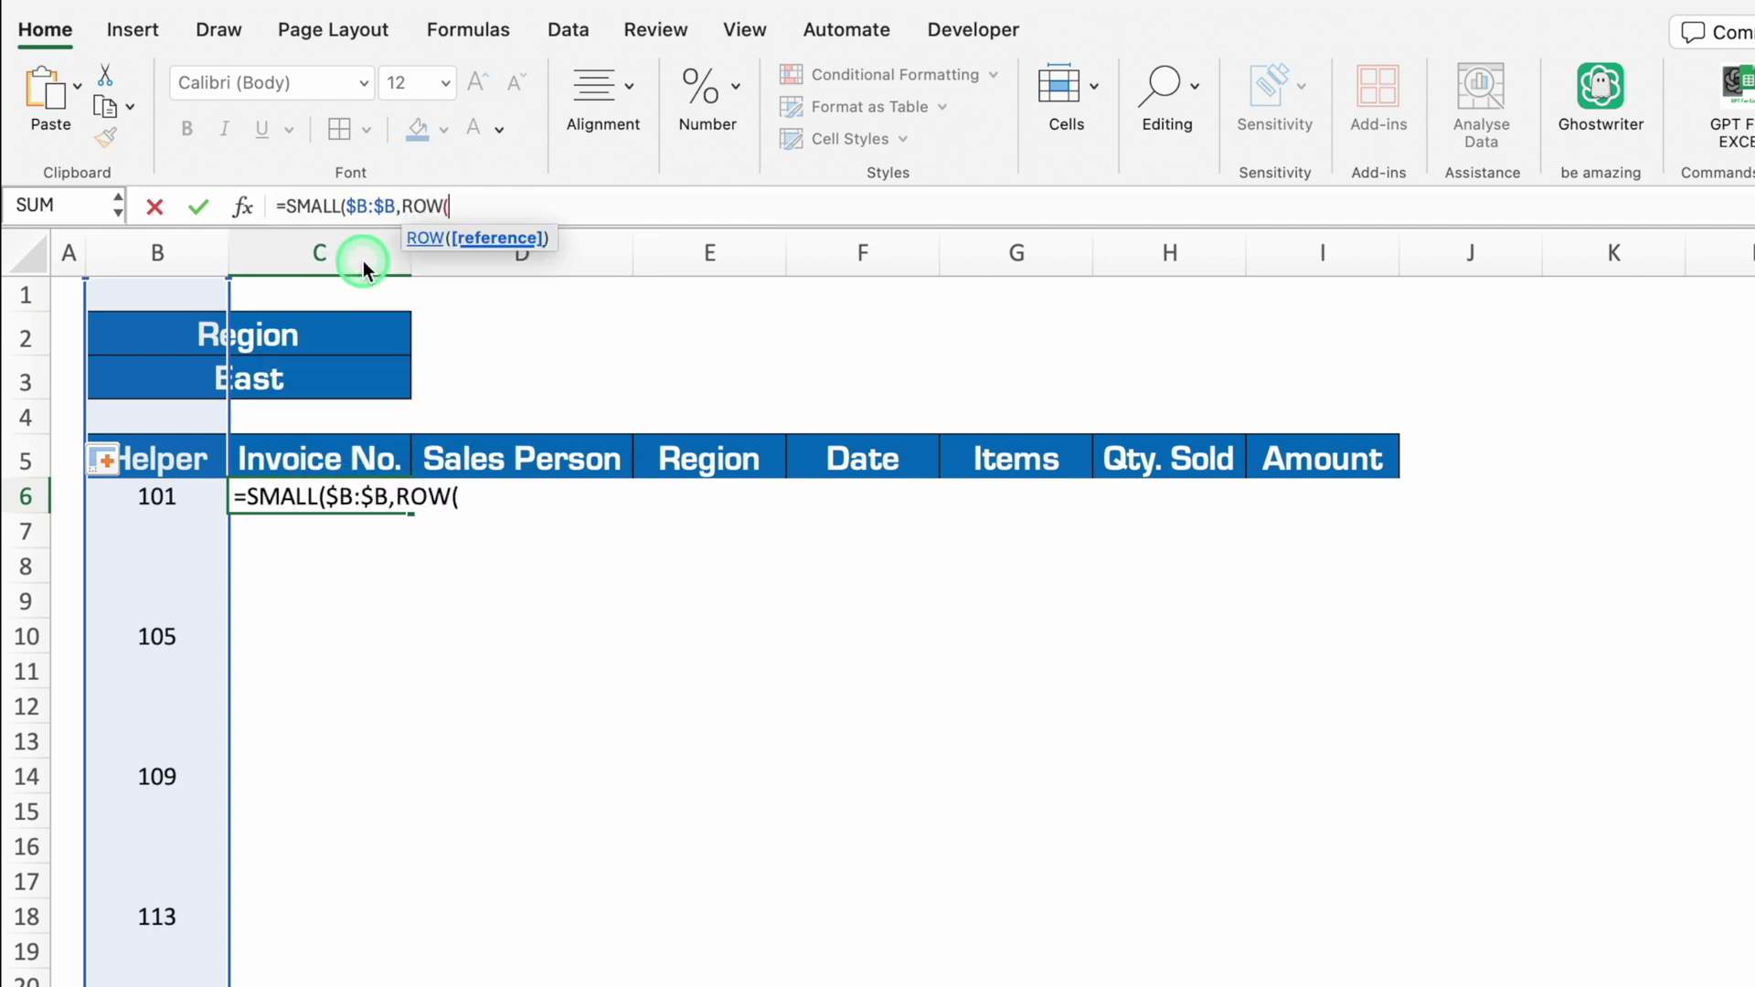
click(344, 451)
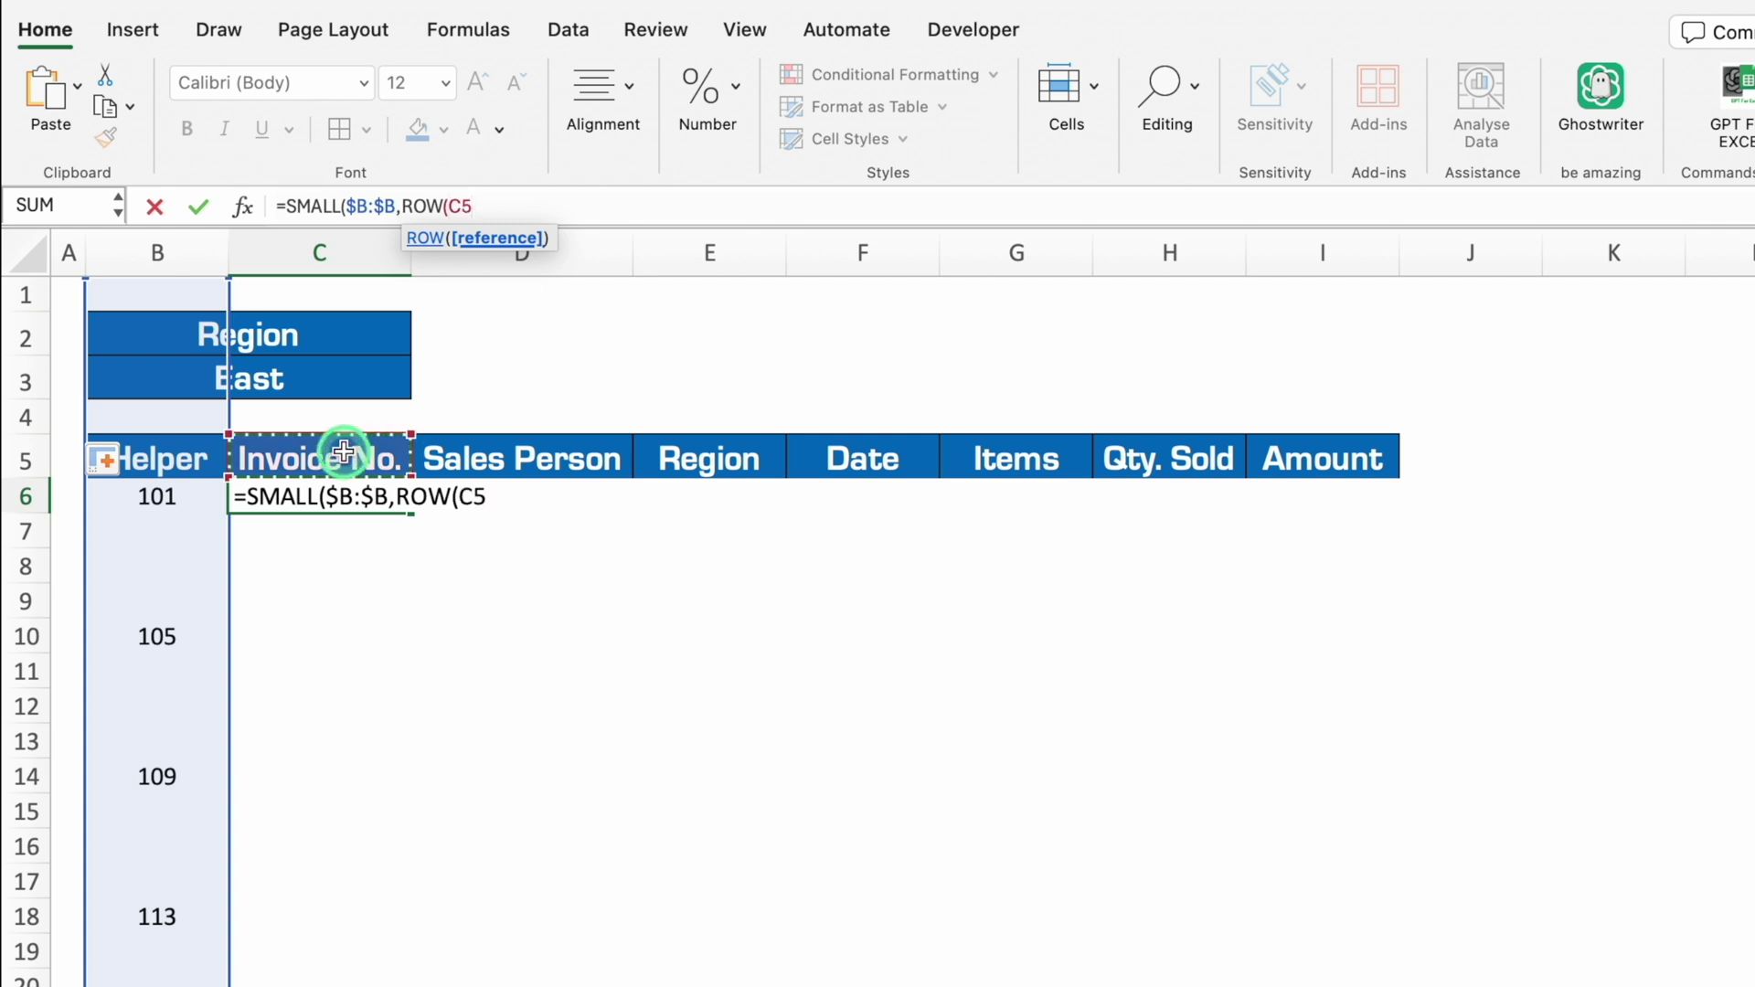
key(F4)
text($C$5:)
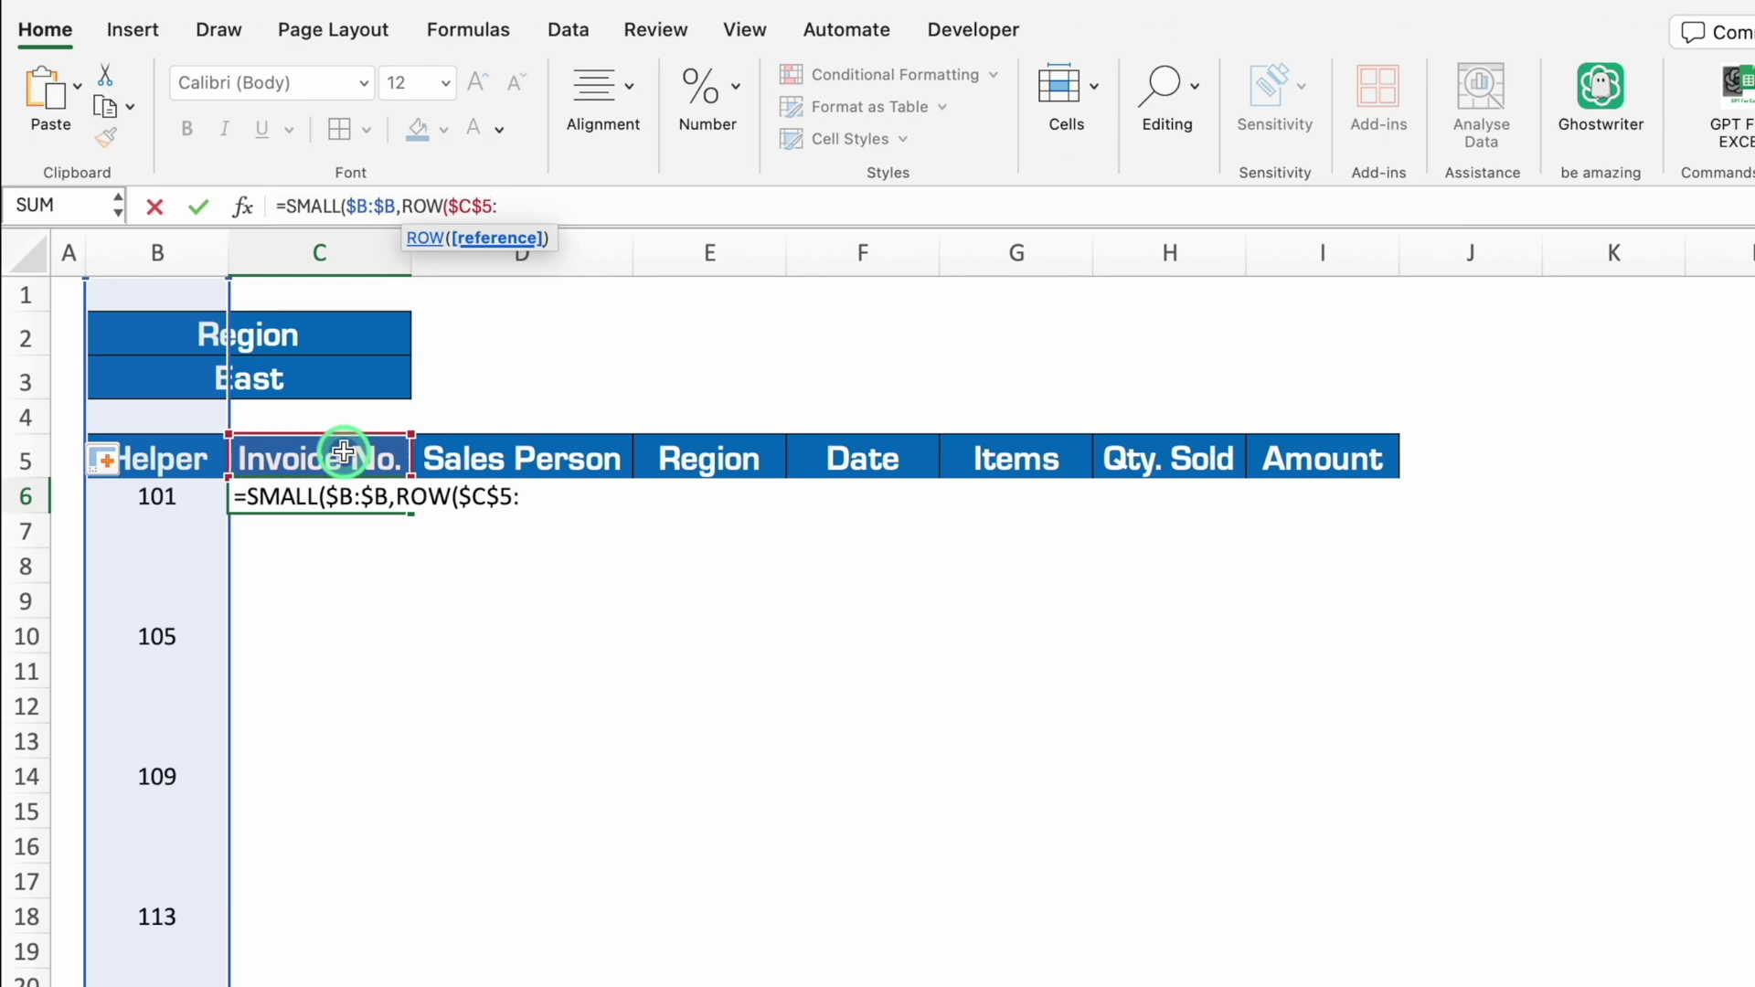
click(344, 452)
text()))
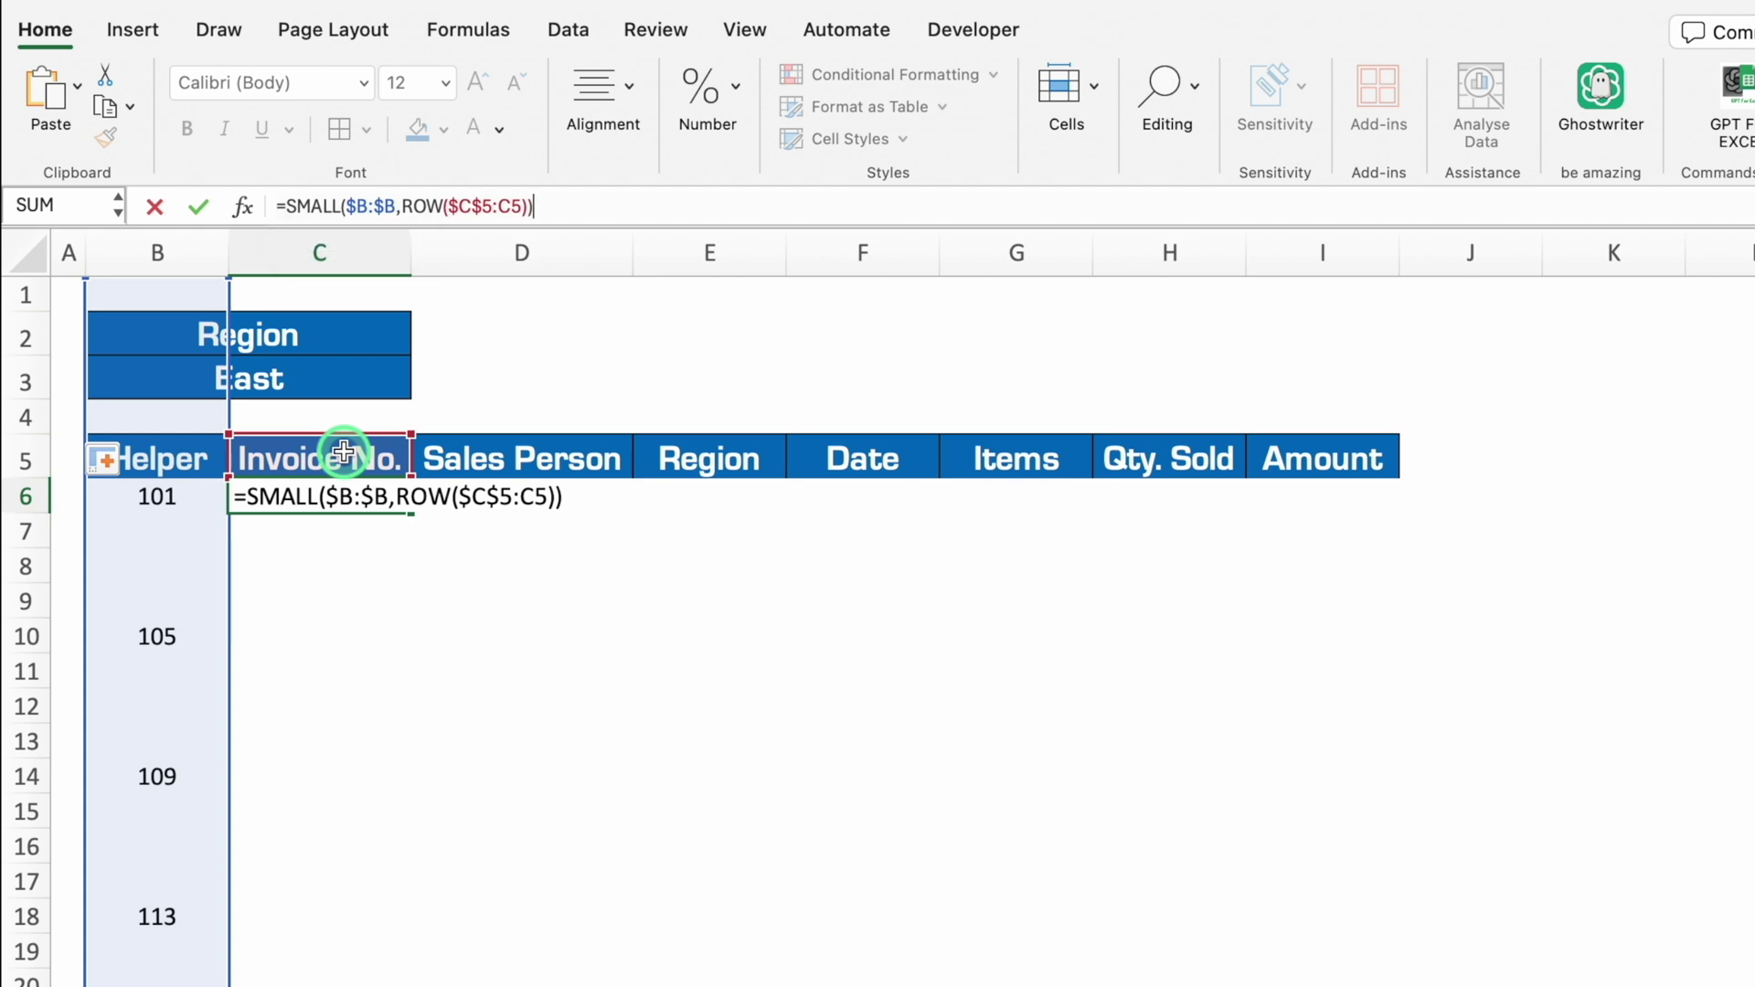
key(Return)
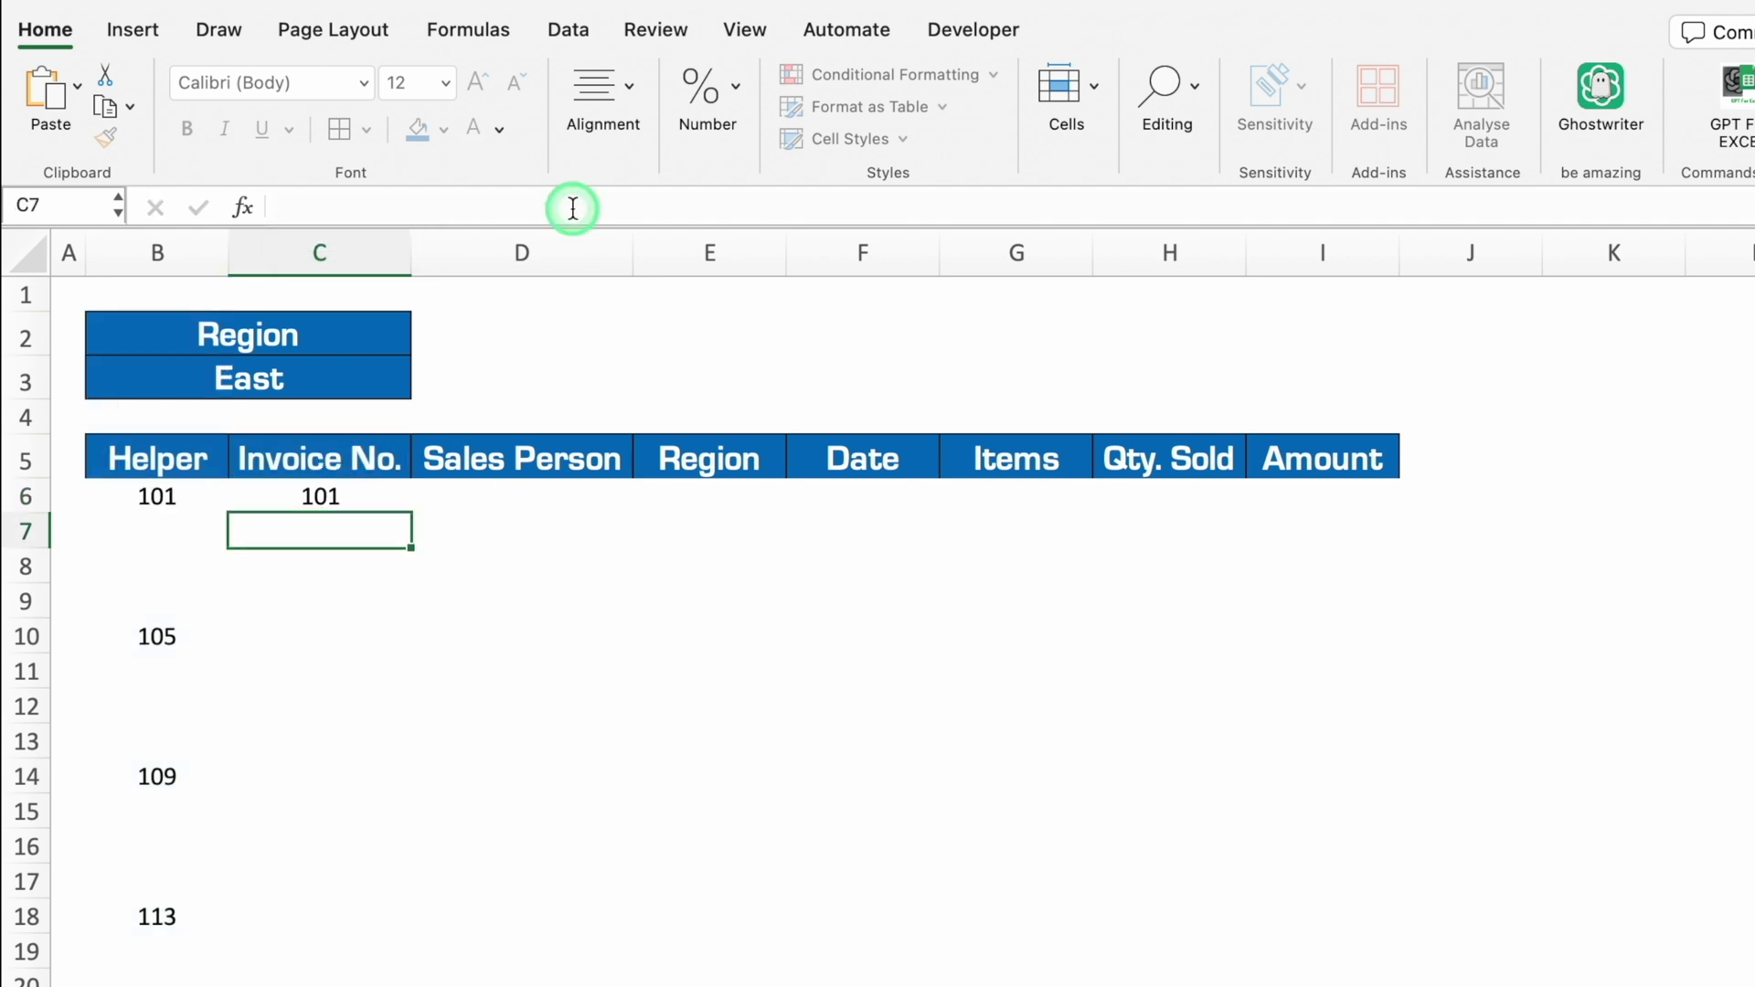
Step: Wrap the C6 formula in IFERROR so it returns a blank instead of an error
click(353, 491)
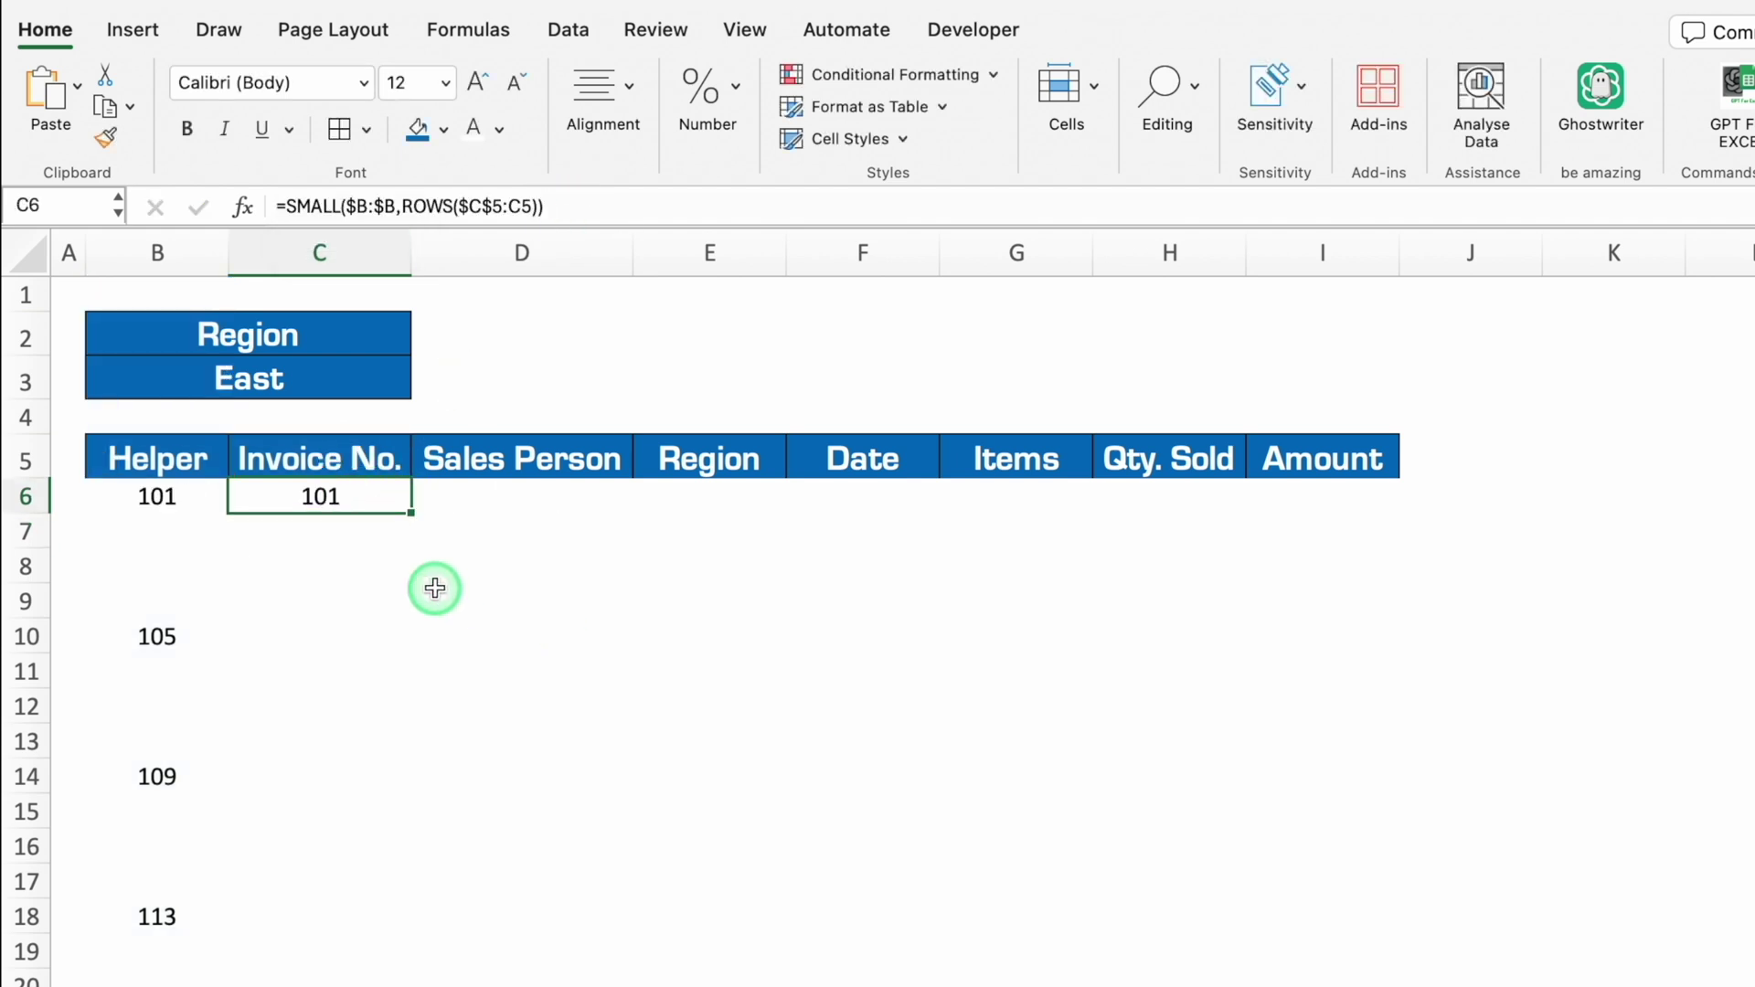
click(284, 207)
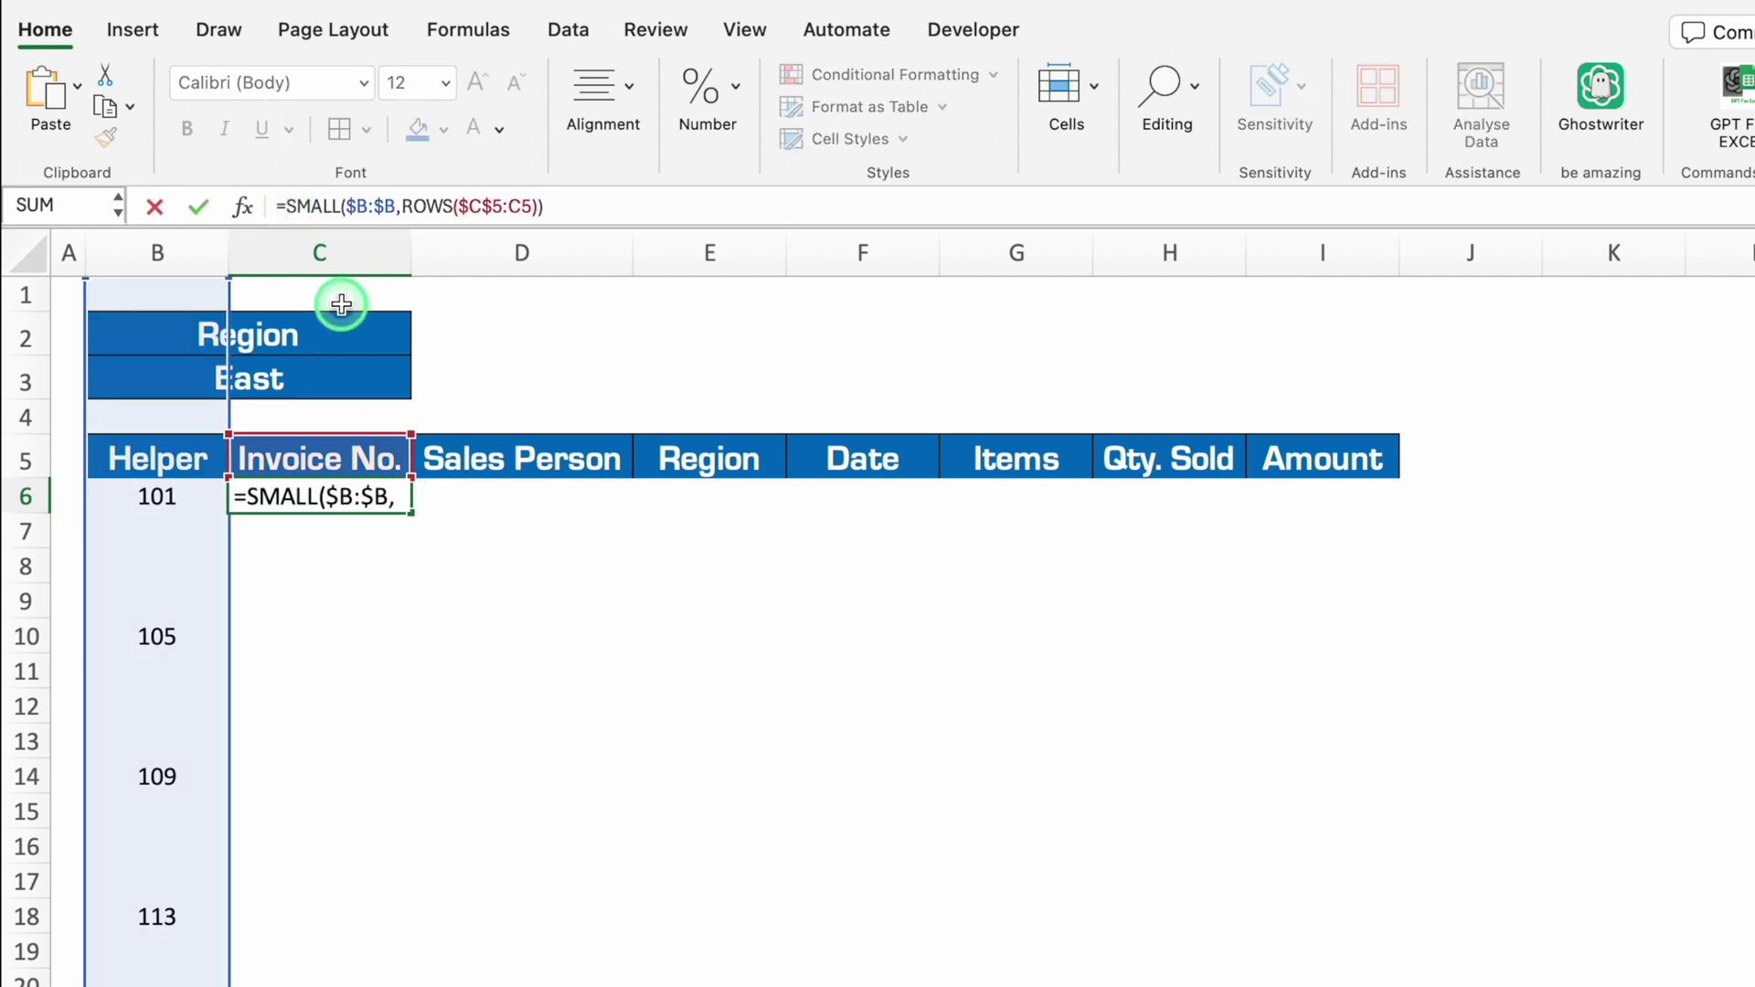
text(iferr)
double_click(337, 265)
click(655, 211)
text(,)
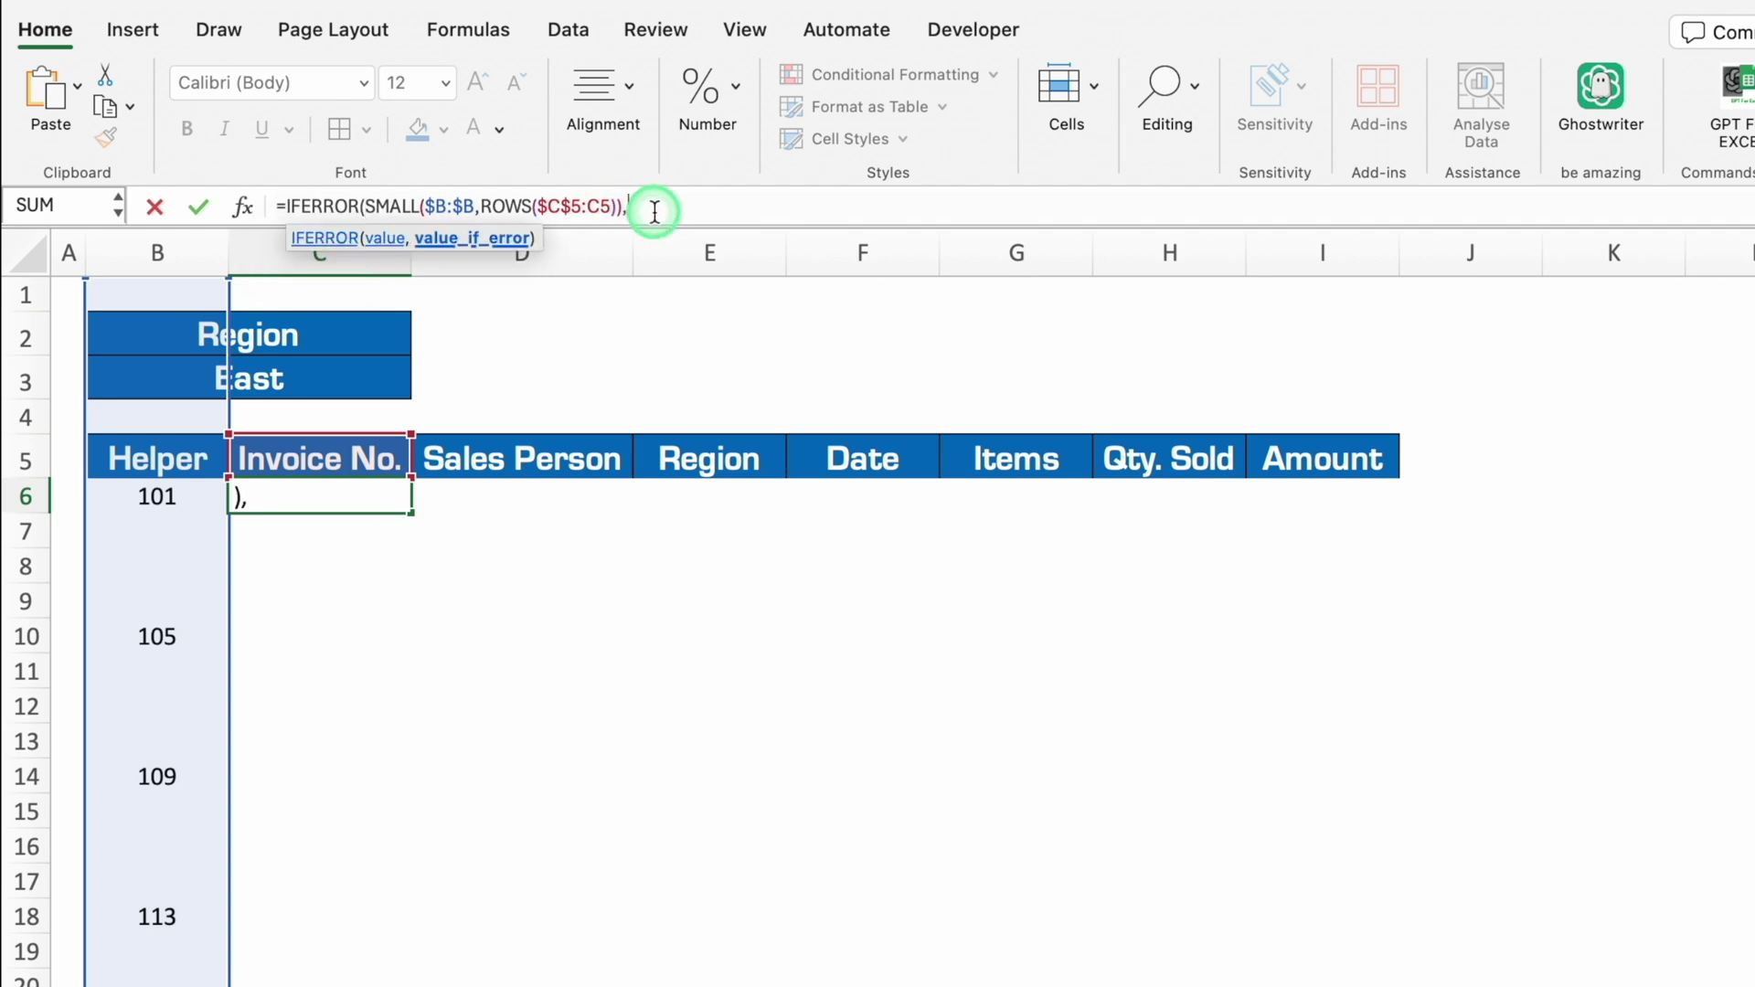
text("")
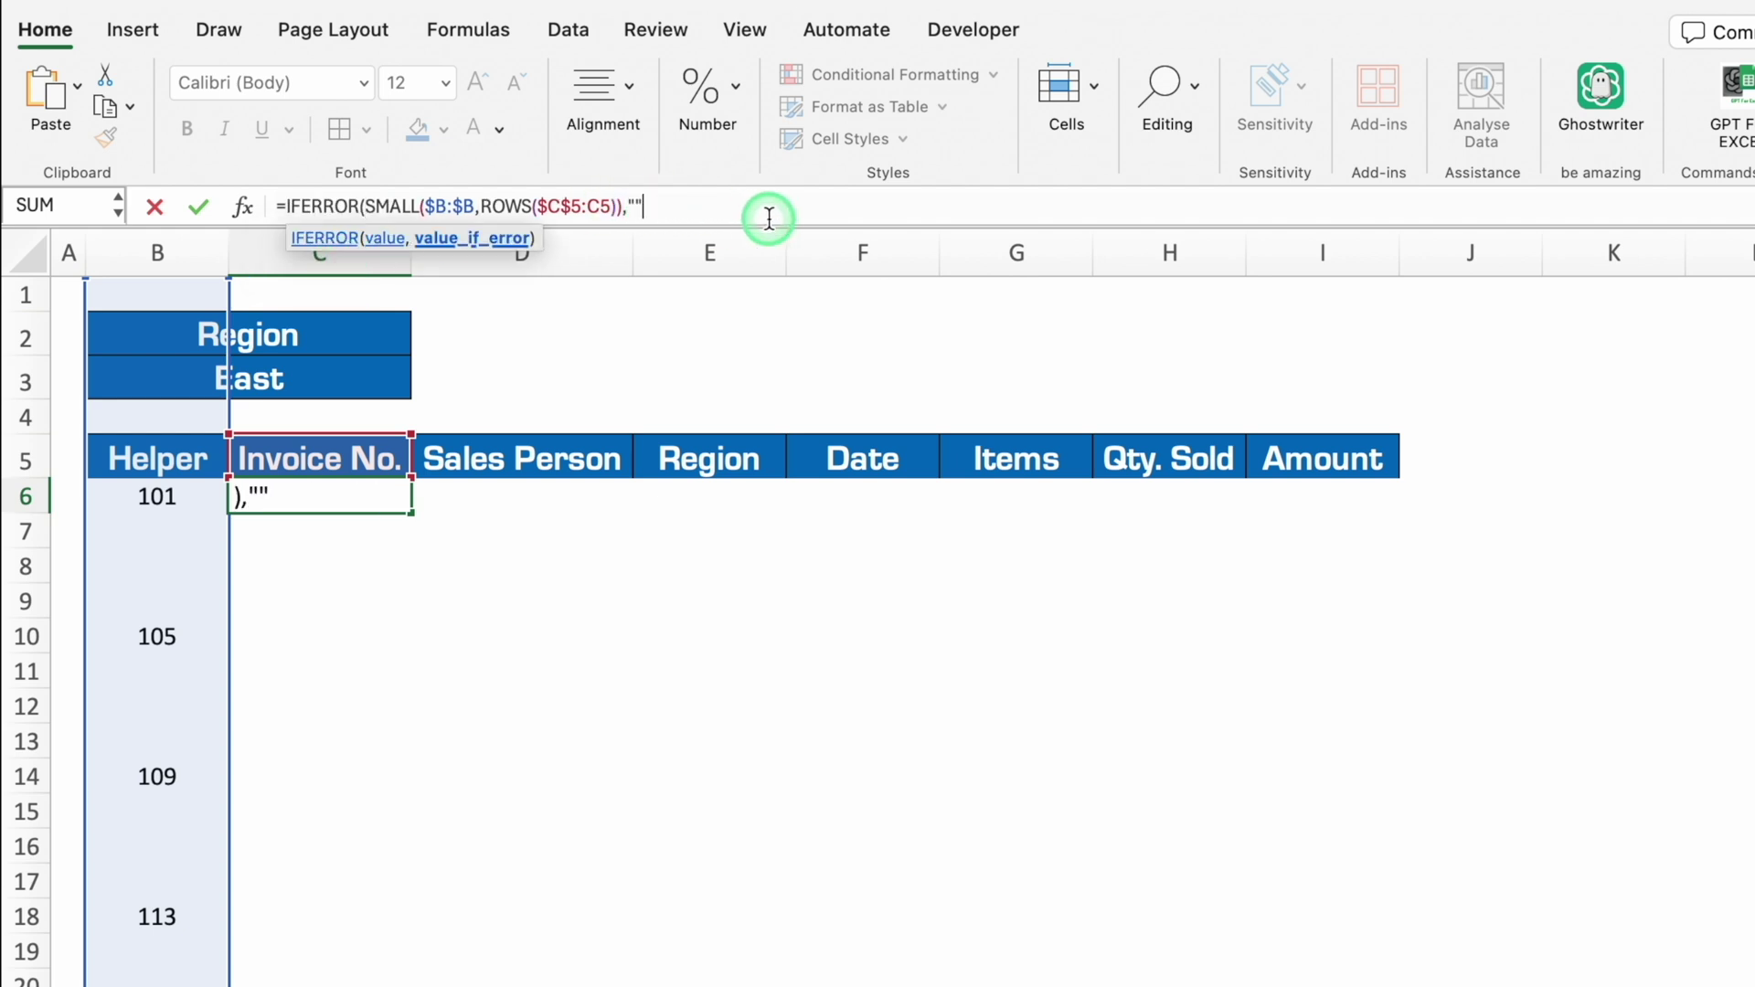
text())
key(Return)
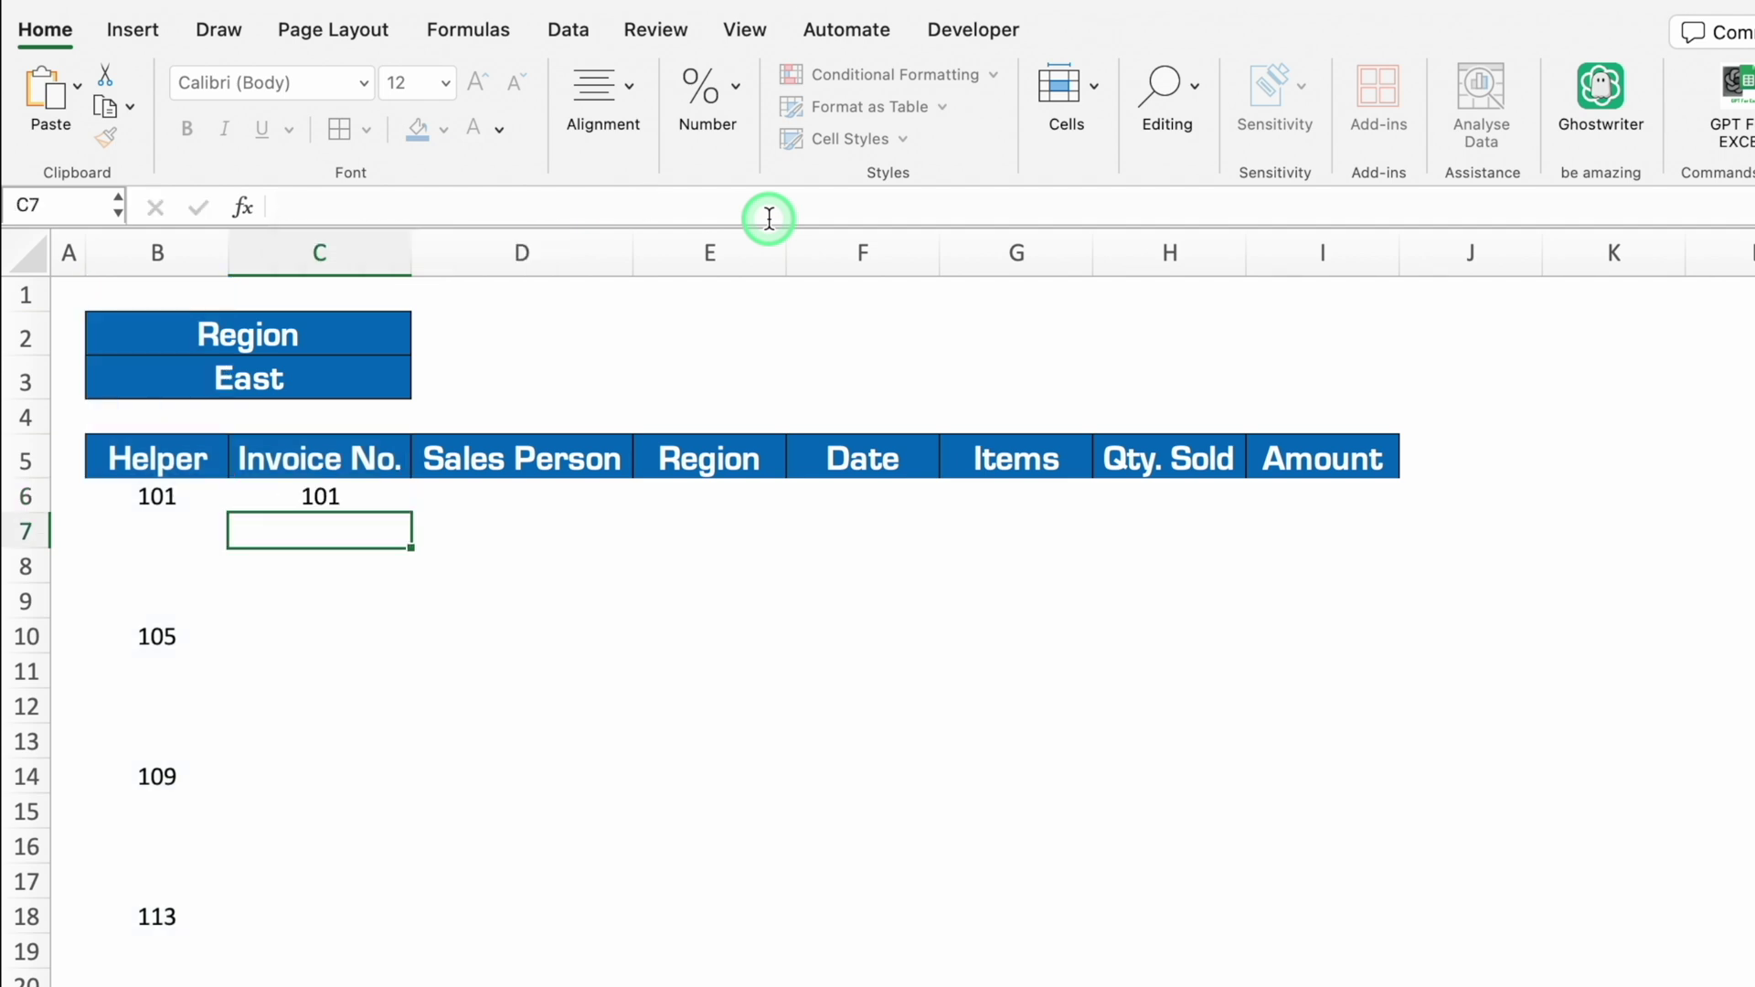
Step: Fill the C6 invoice formula down column C to list 101, 105, 109, 113, 116
click(398, 501)
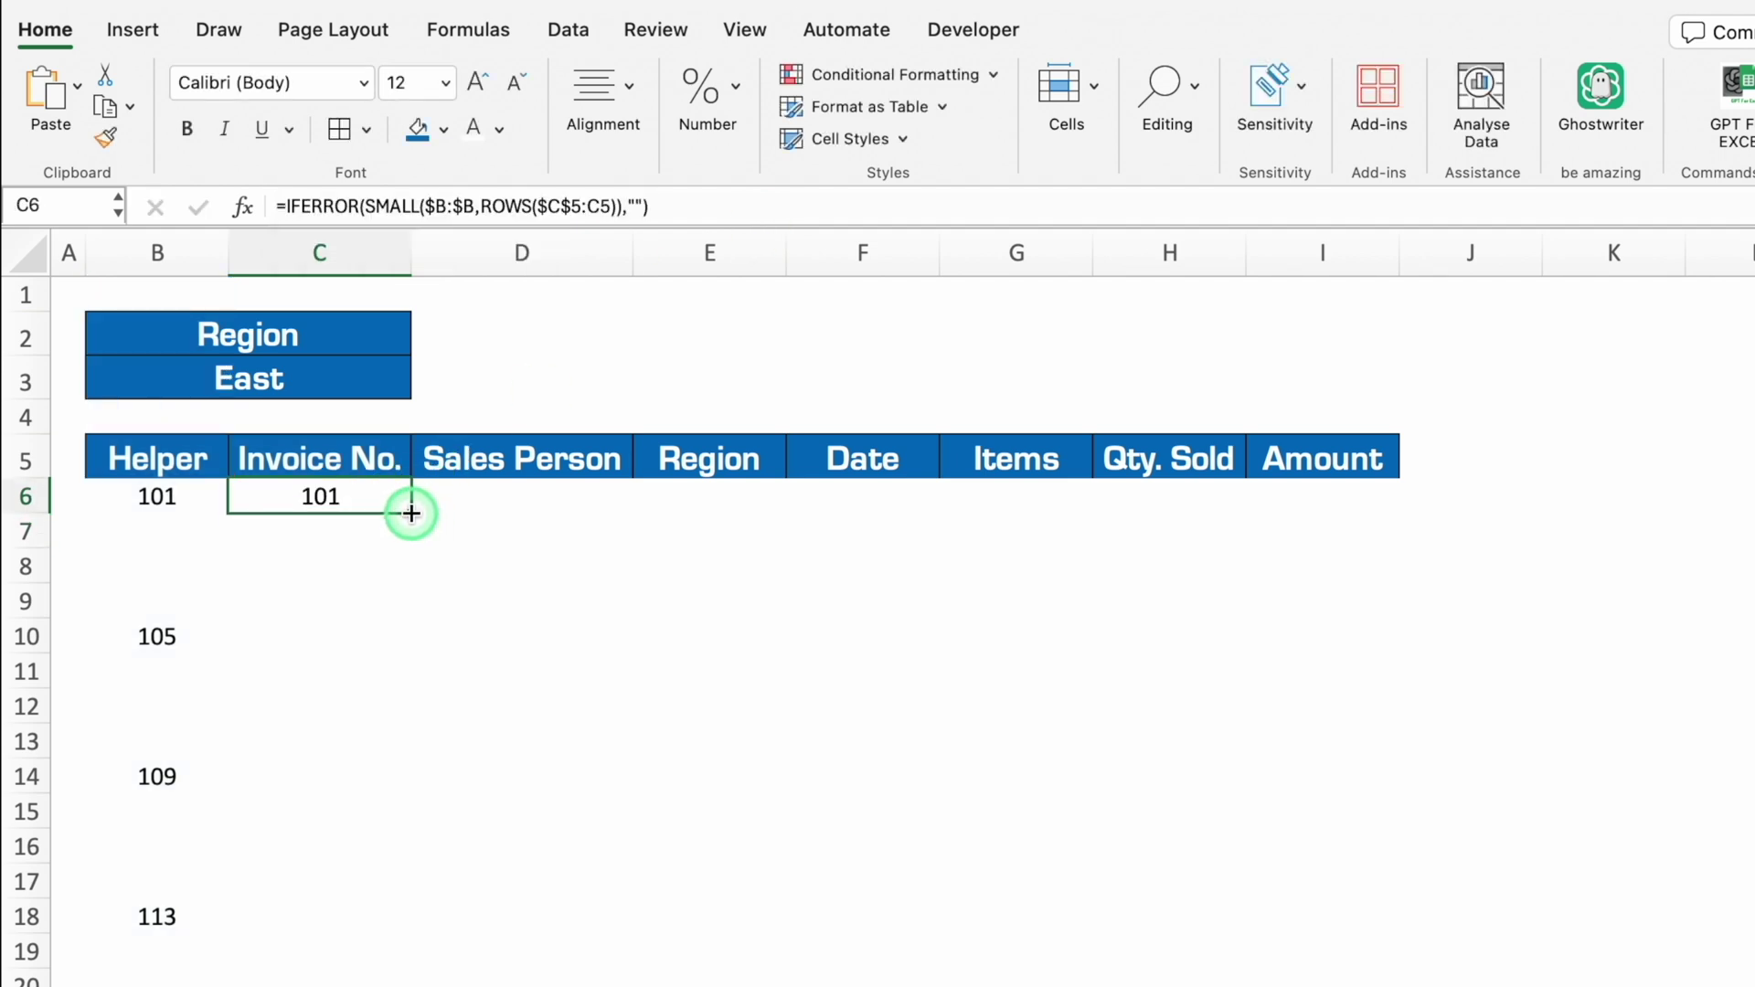
double_click(411, 513)
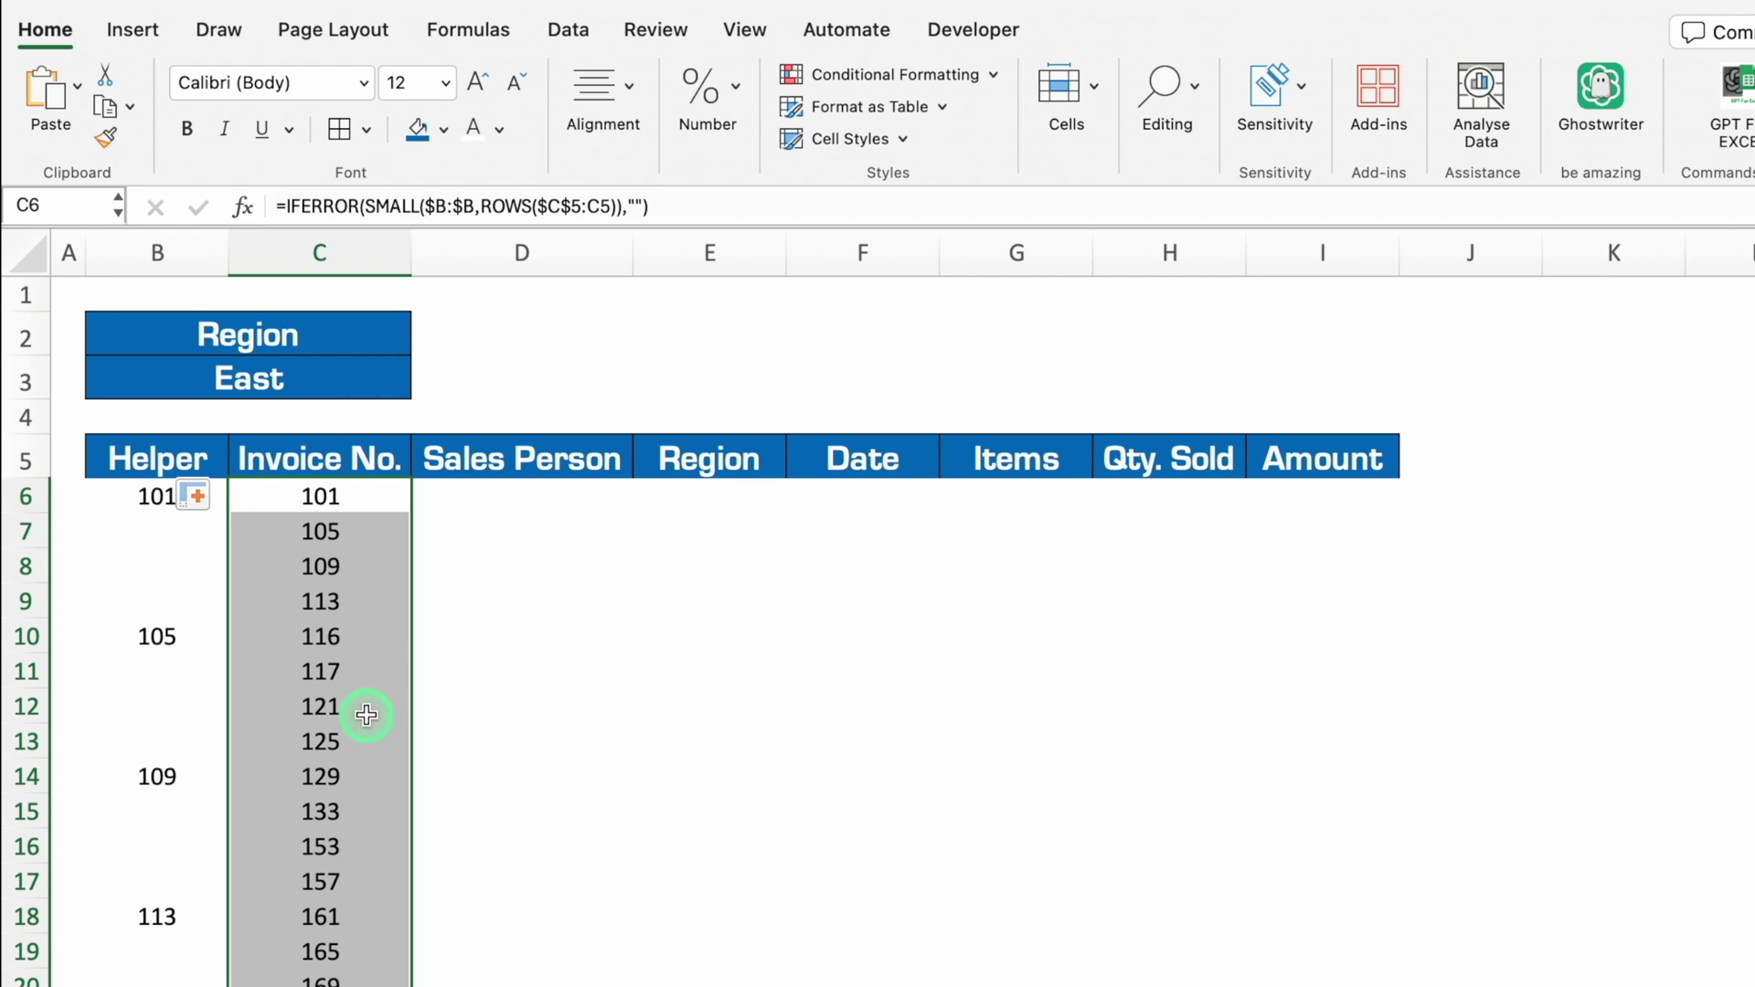
click(474, 493)
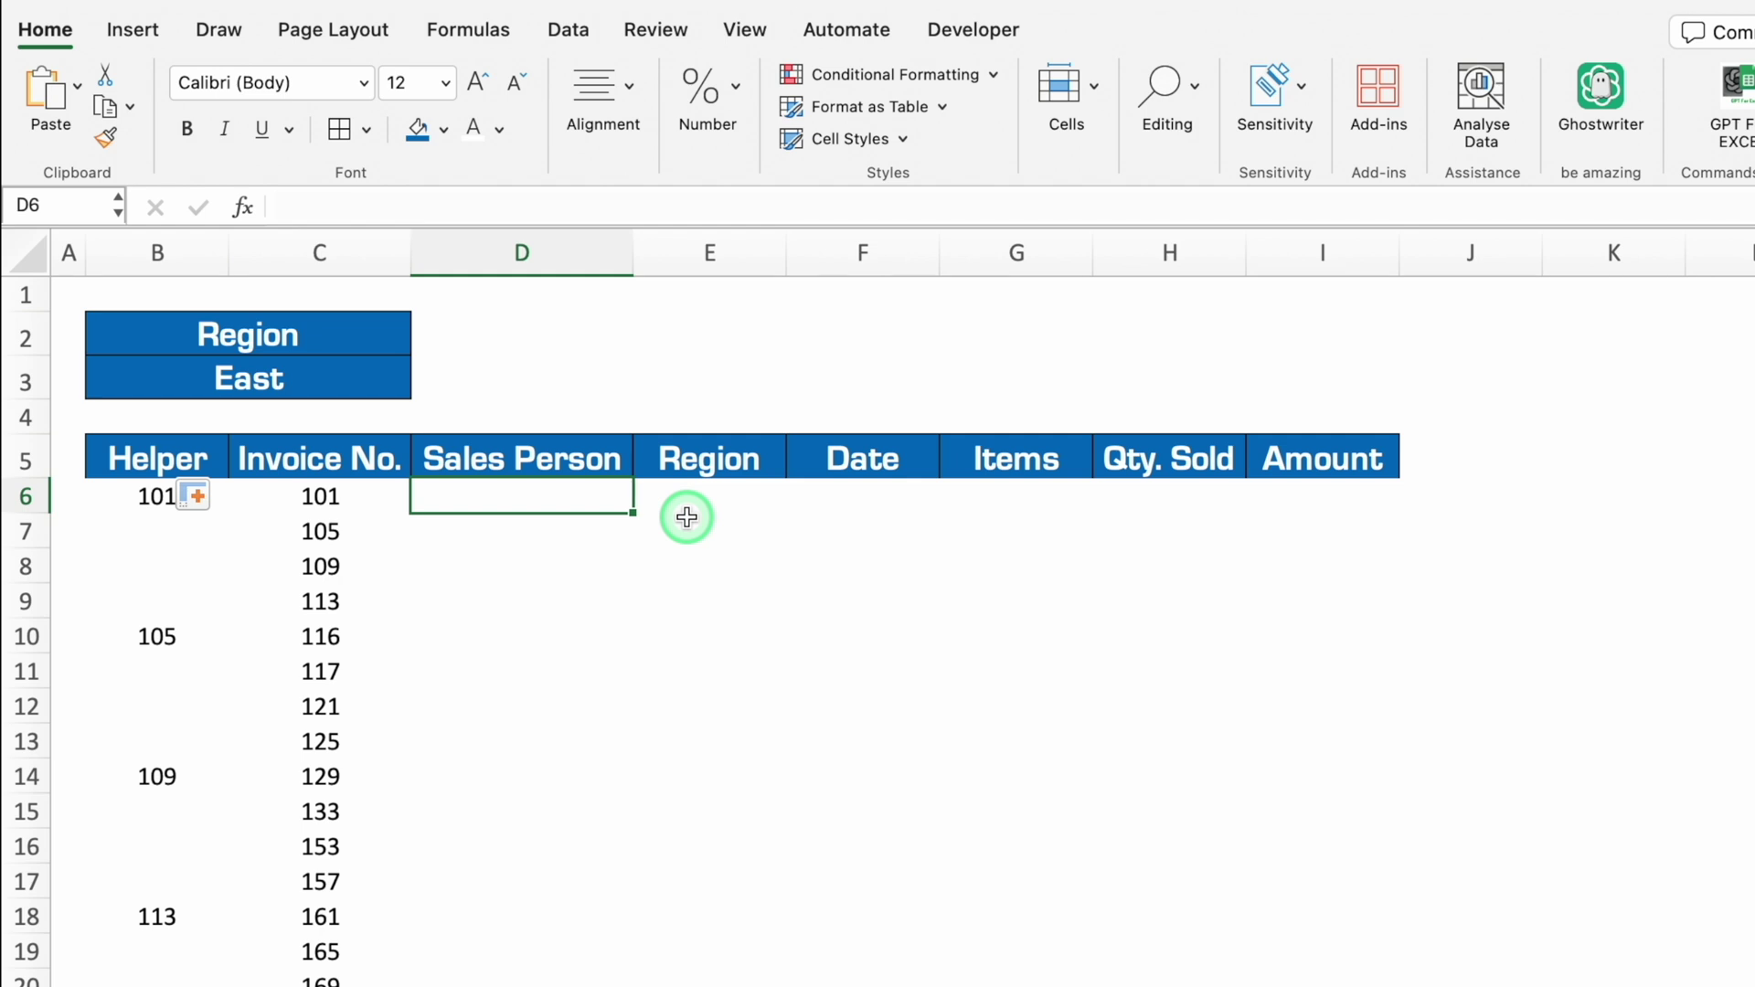
Step: Enter =VLOOKUP($C6,'Data Entry'!$B:$H,2,0) in D6 to fetch the sales person
text(=vlo)
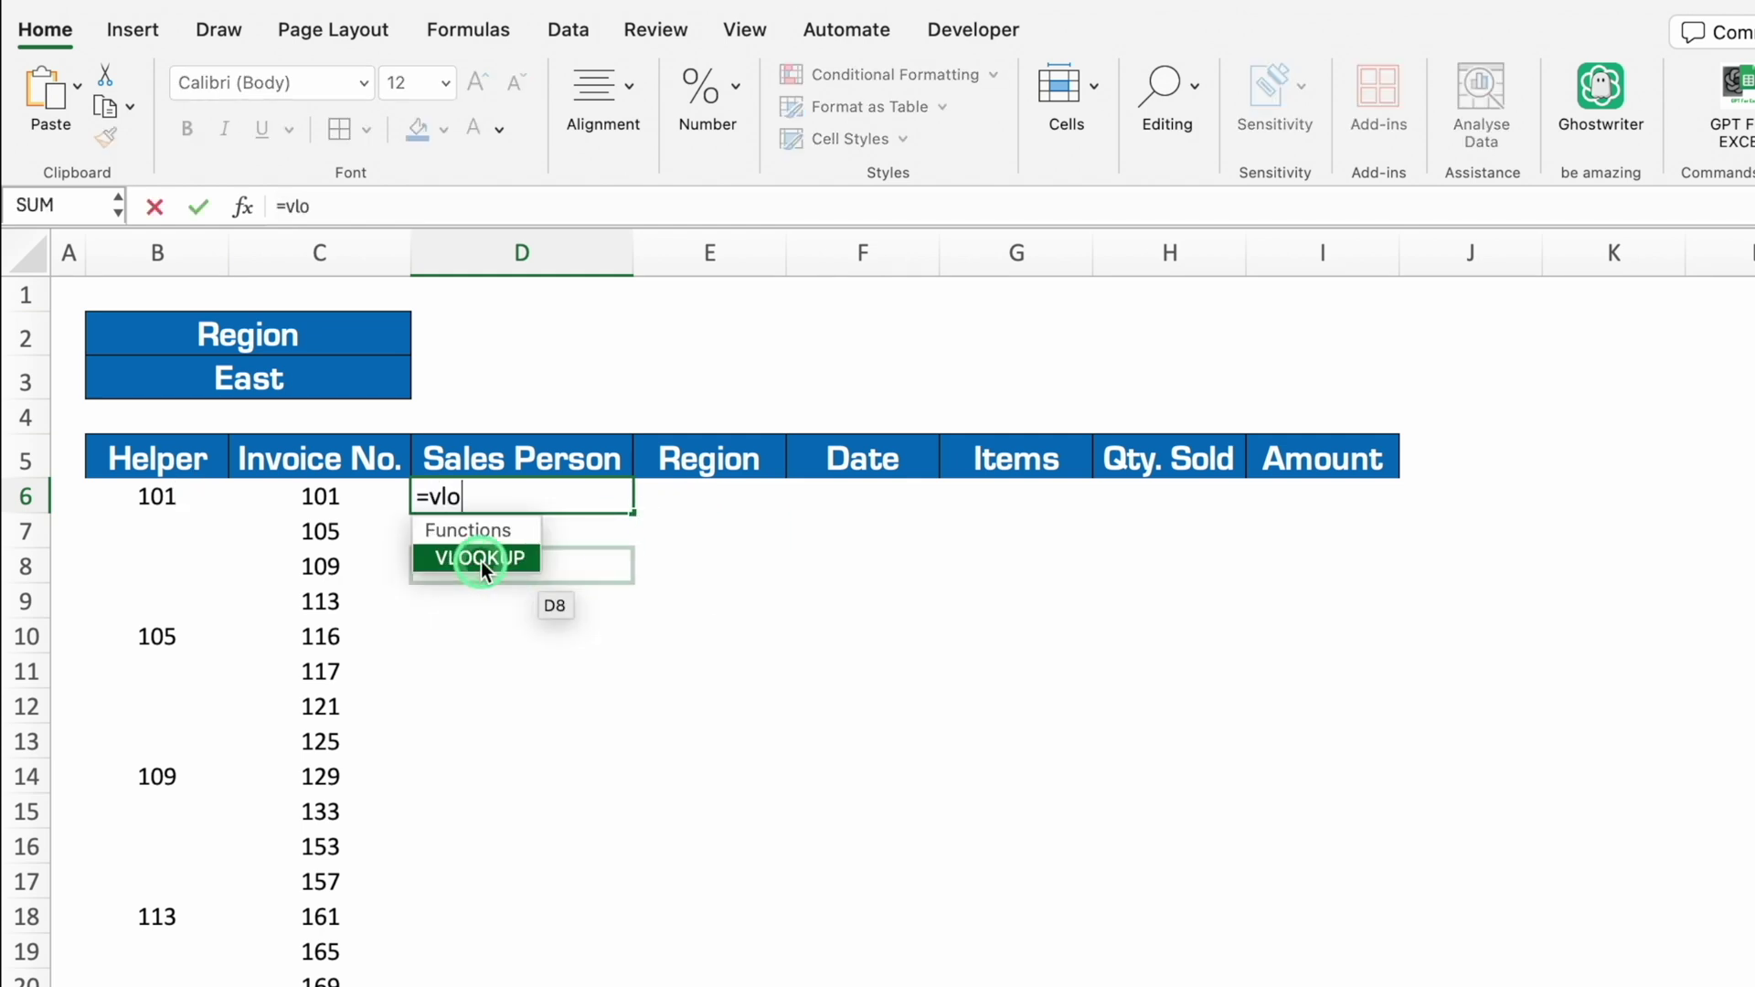
double_click(481, 560)
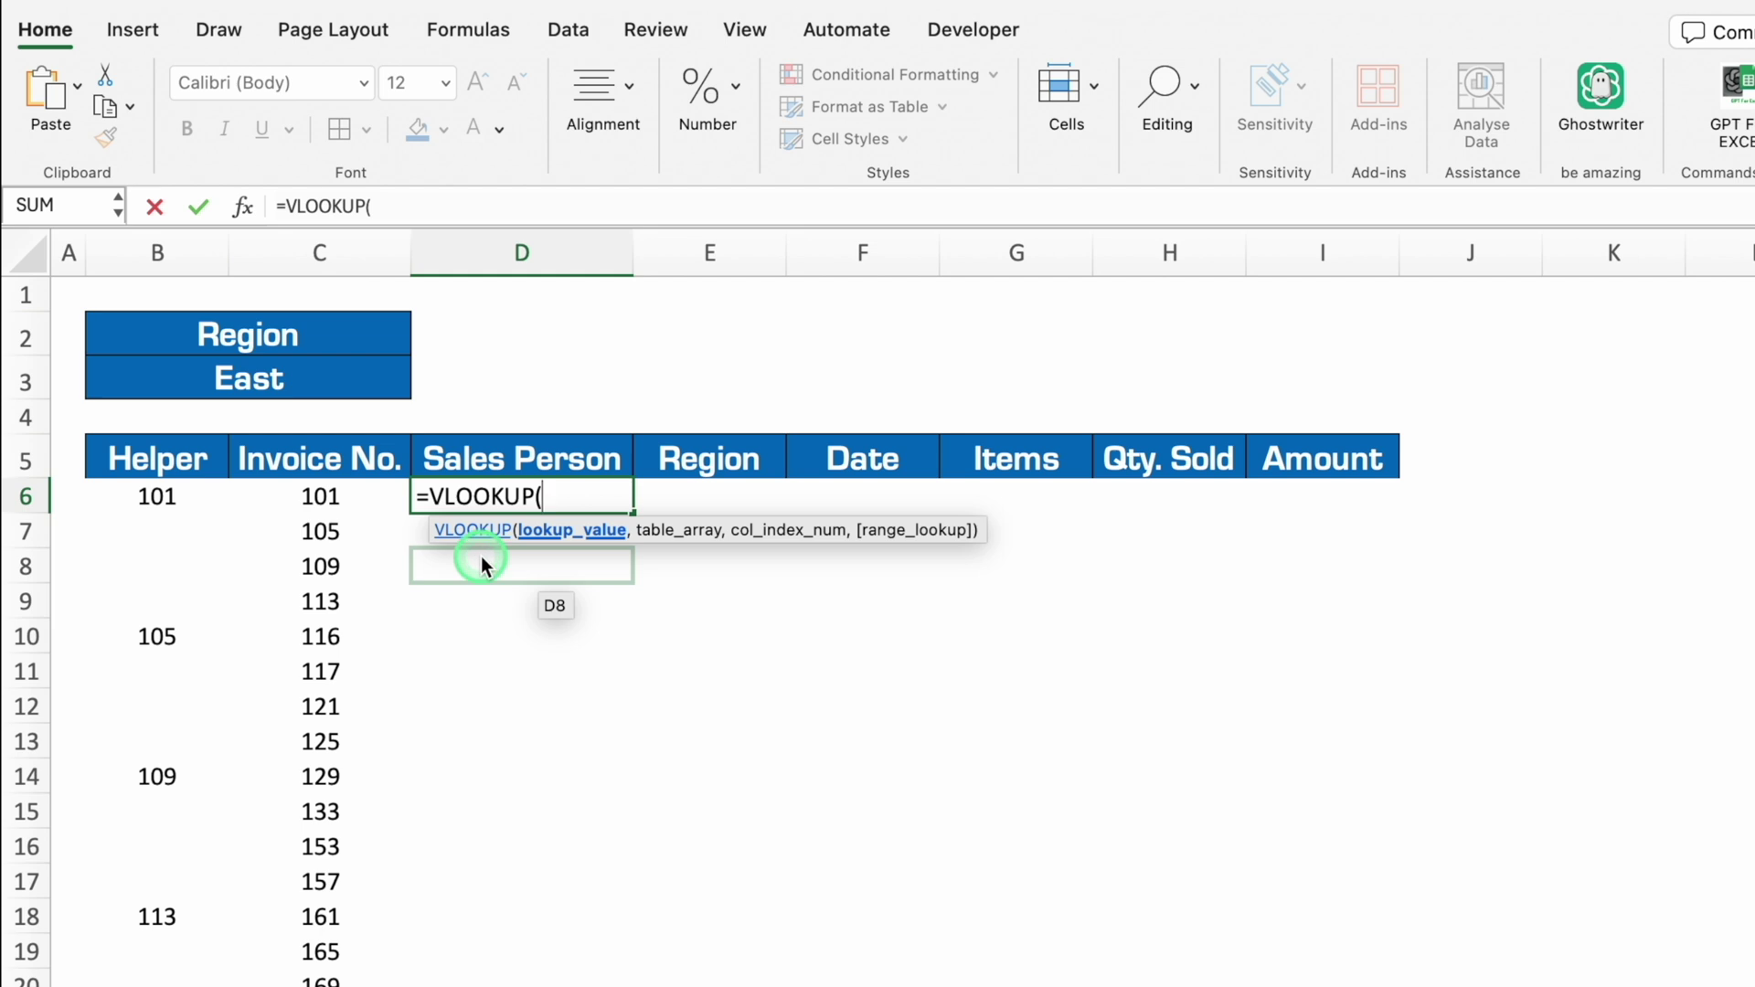
click(348, 490)
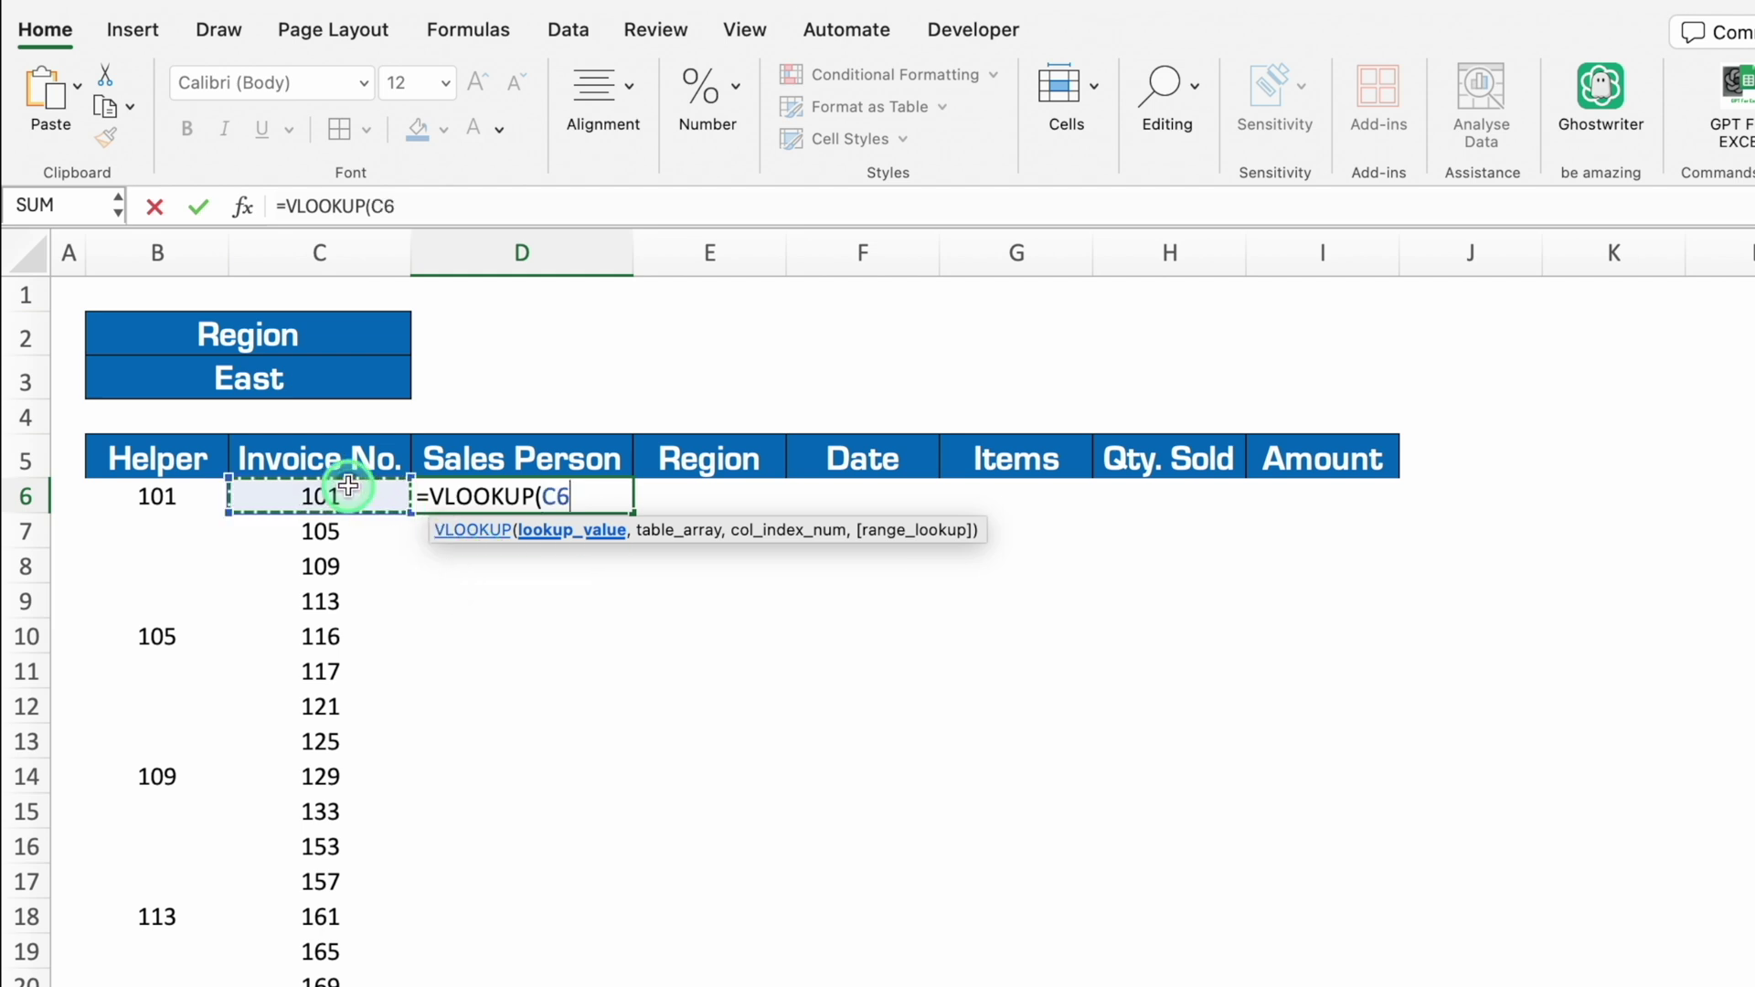
key(F4)
key(F4)
key(F4)
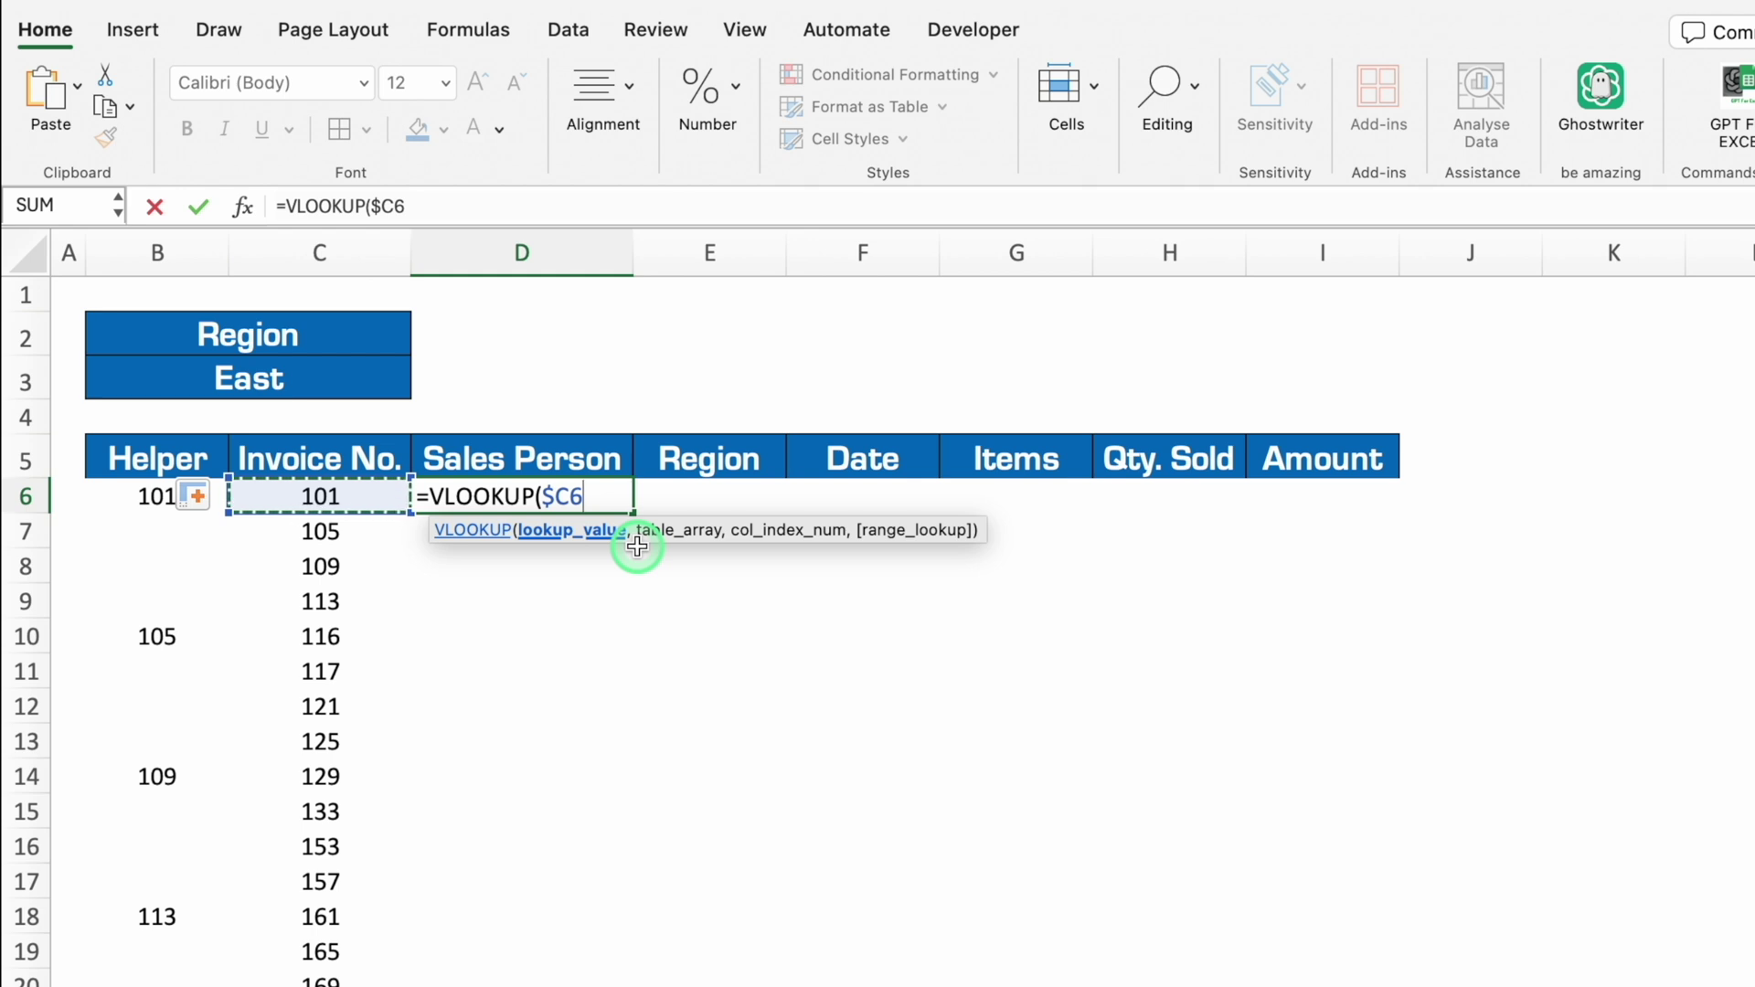
text(,)
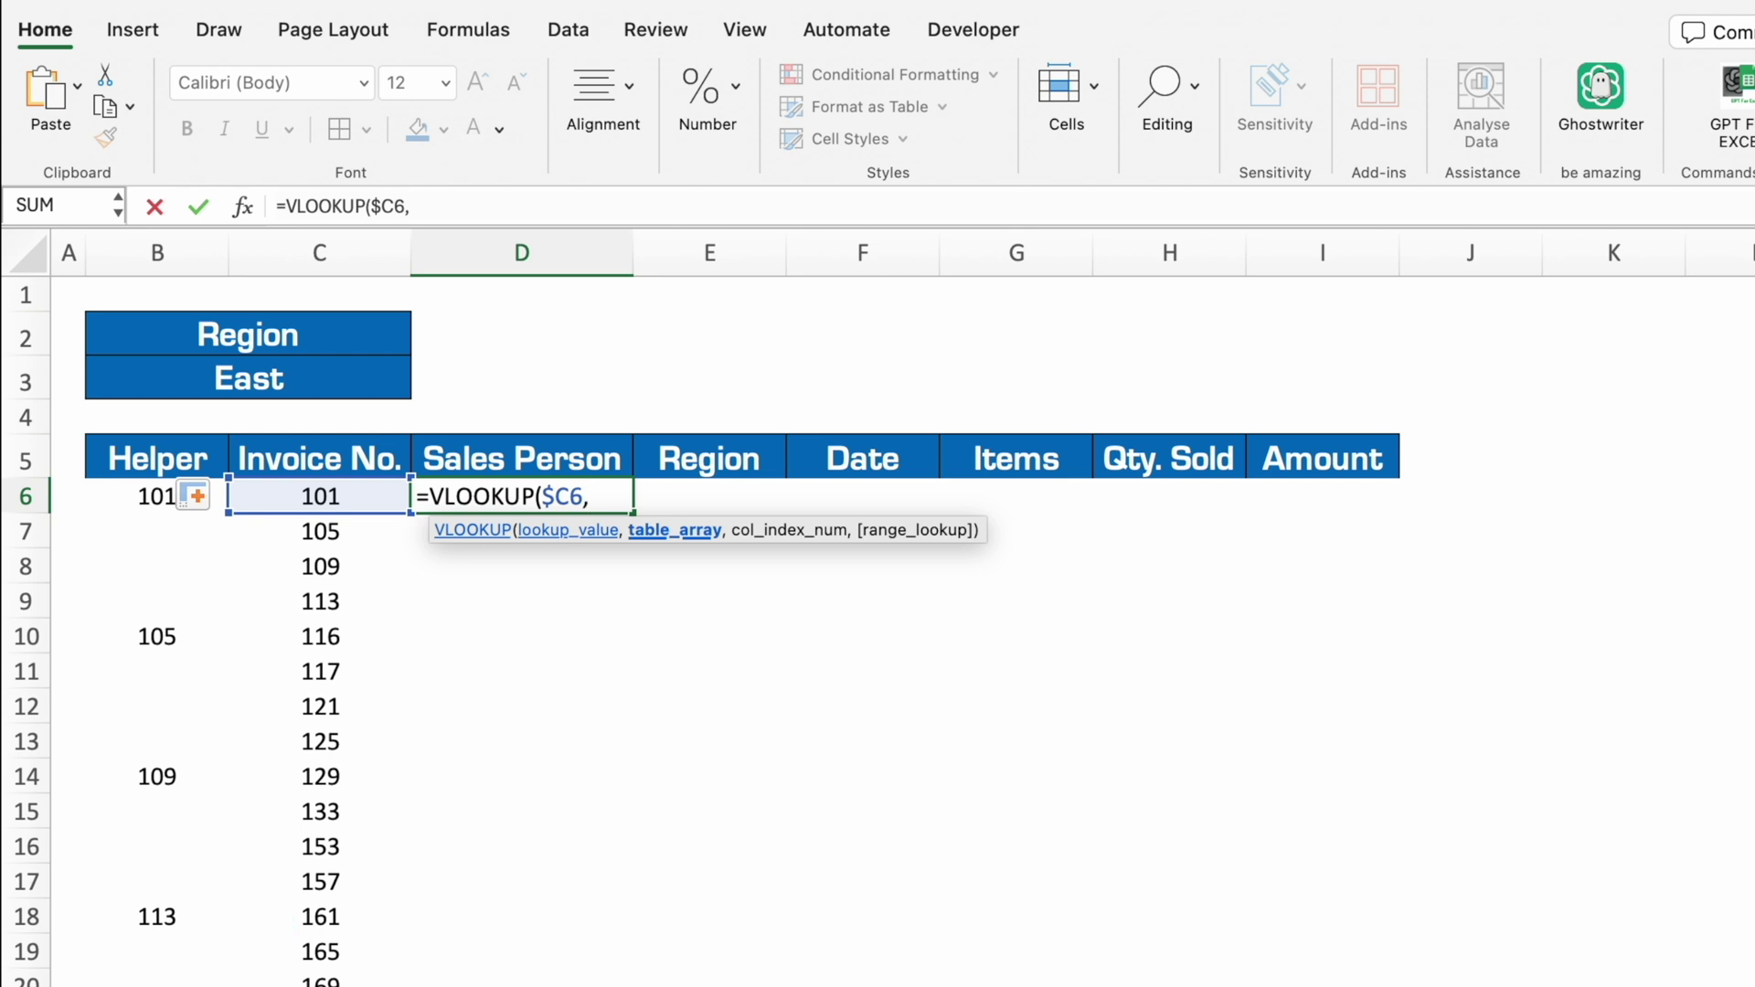
key(ctrl+Page_Down)
click(344, 573)
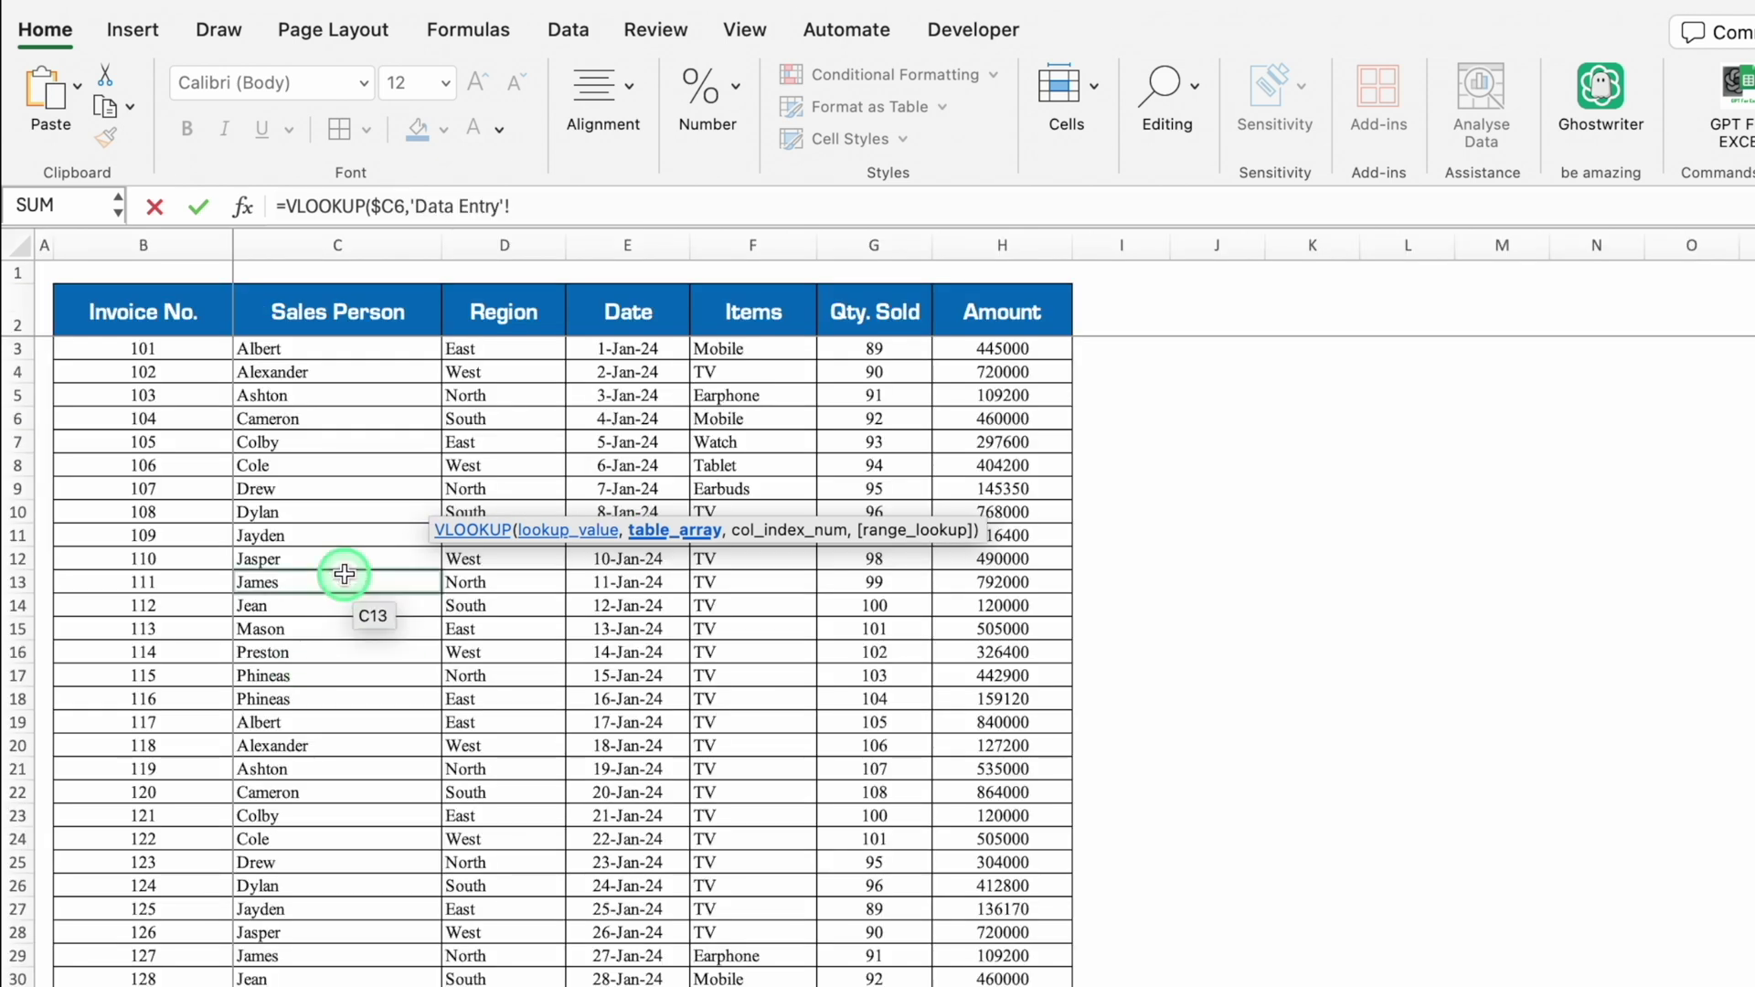
drag(157, 239, 460, 253)
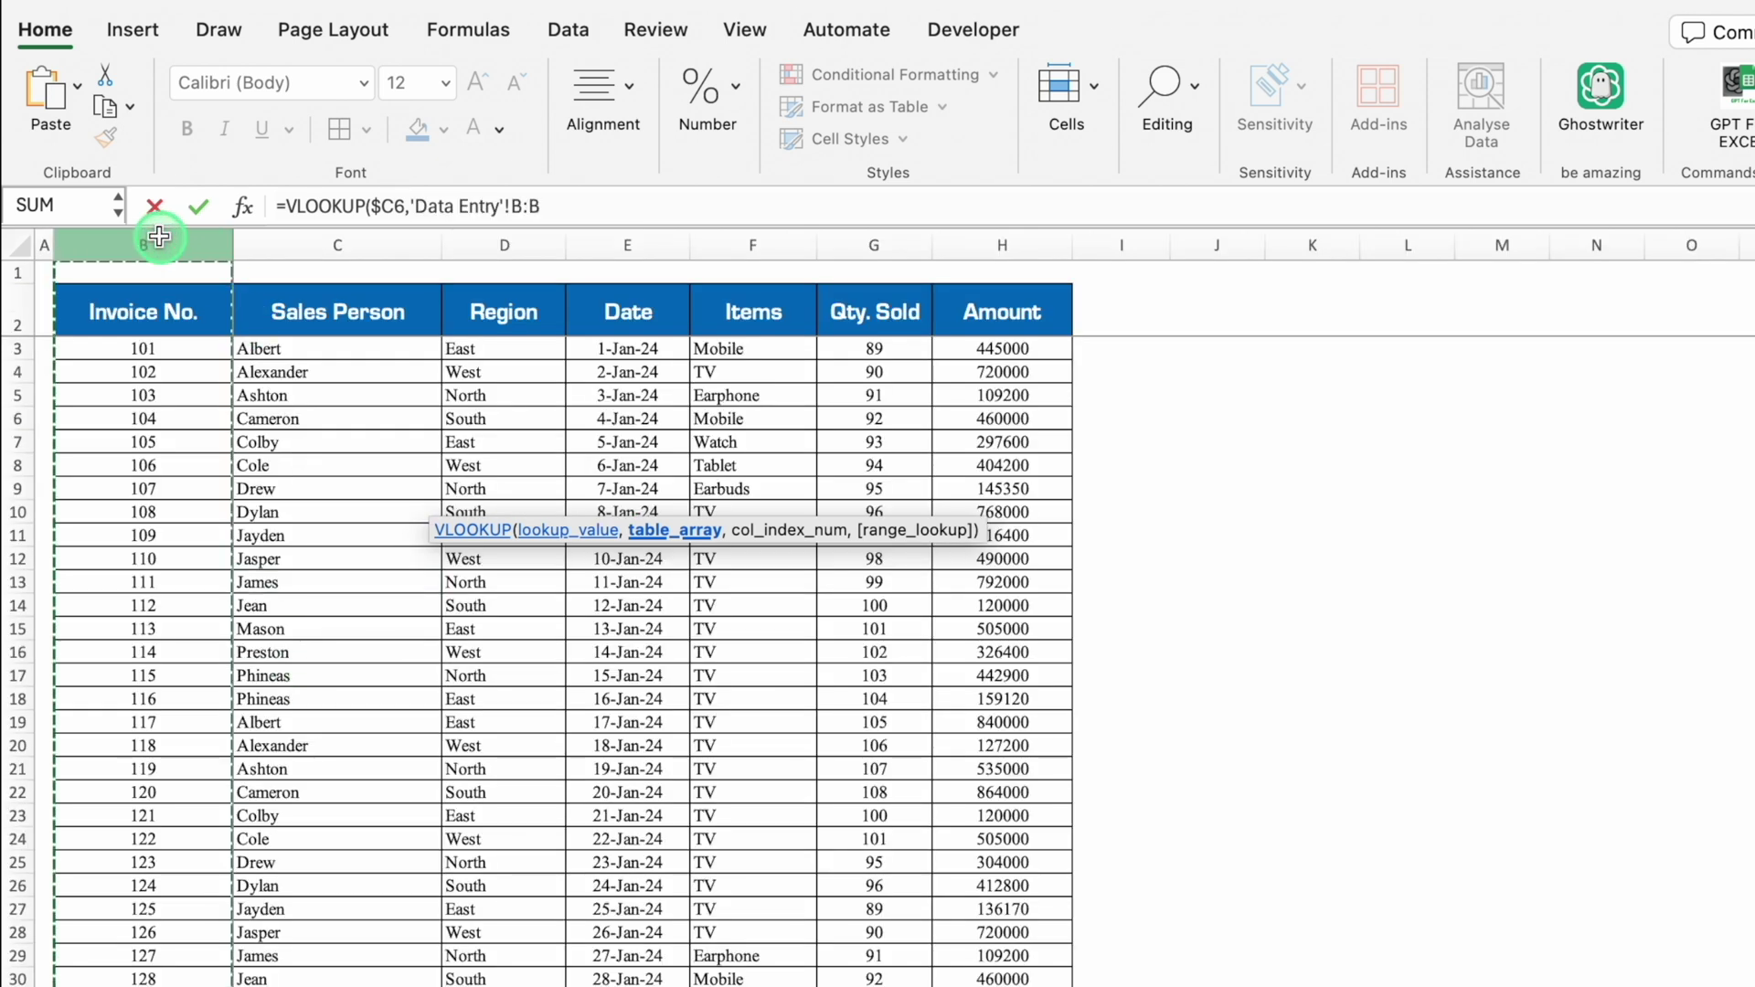
drag(460, 253, 978, 273)
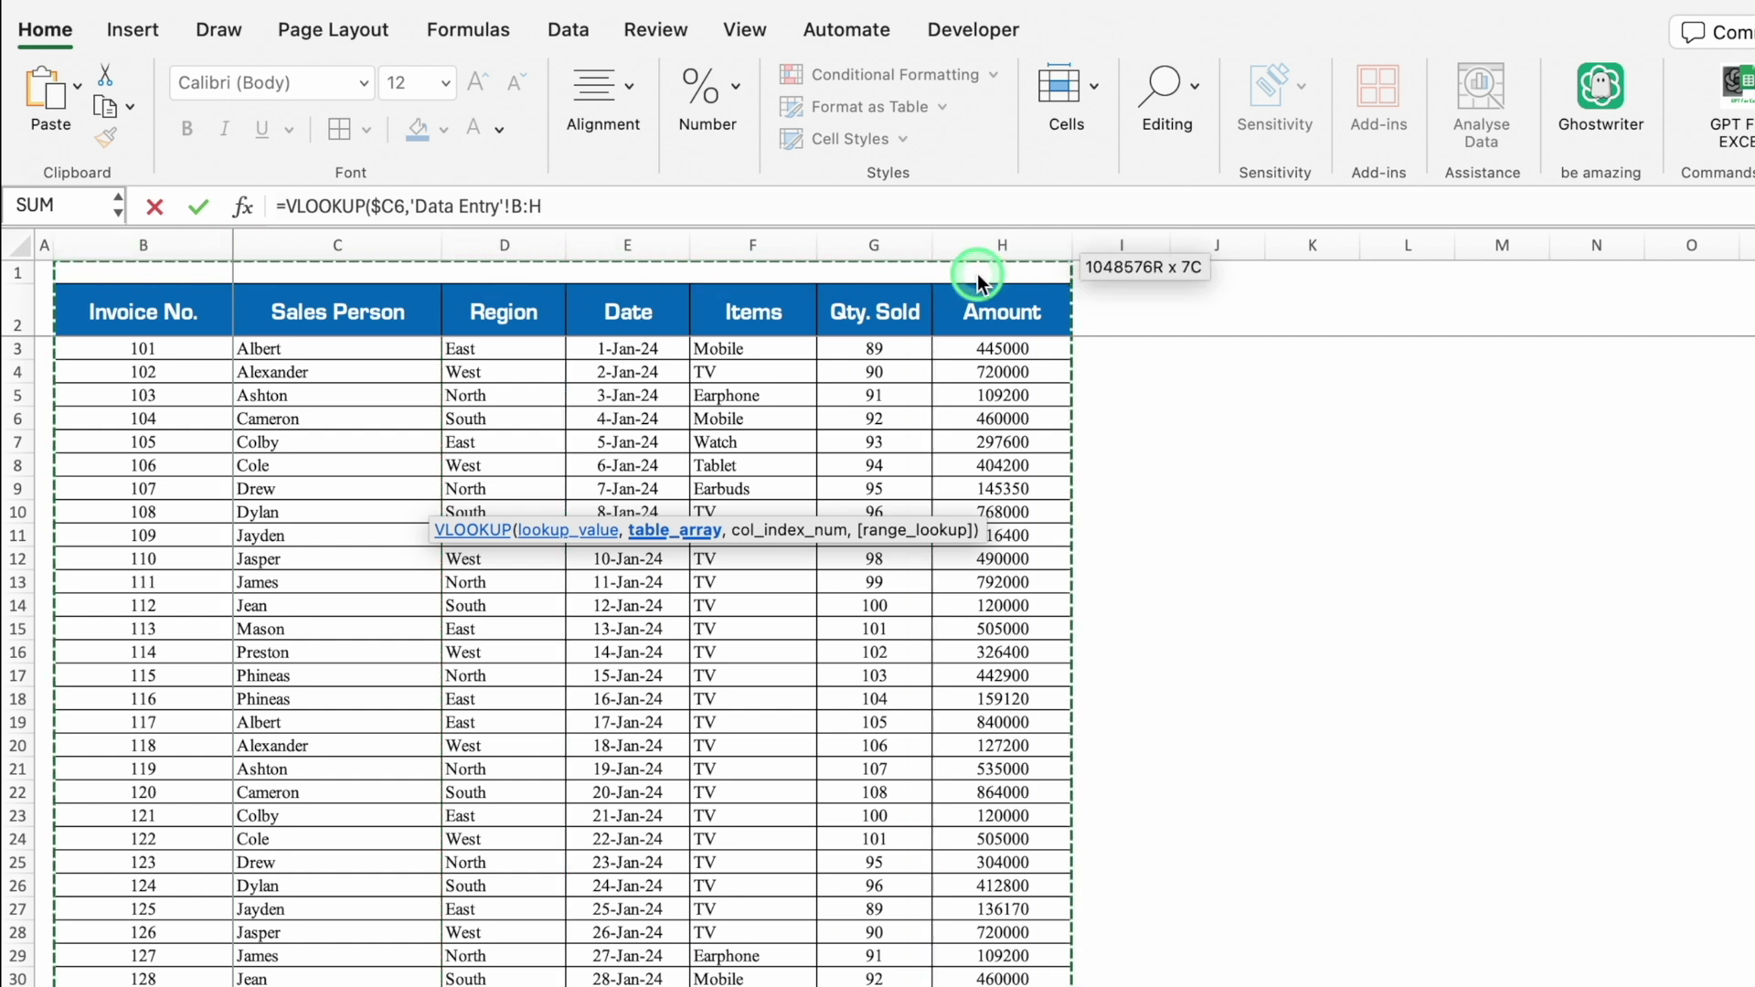
key(F4)
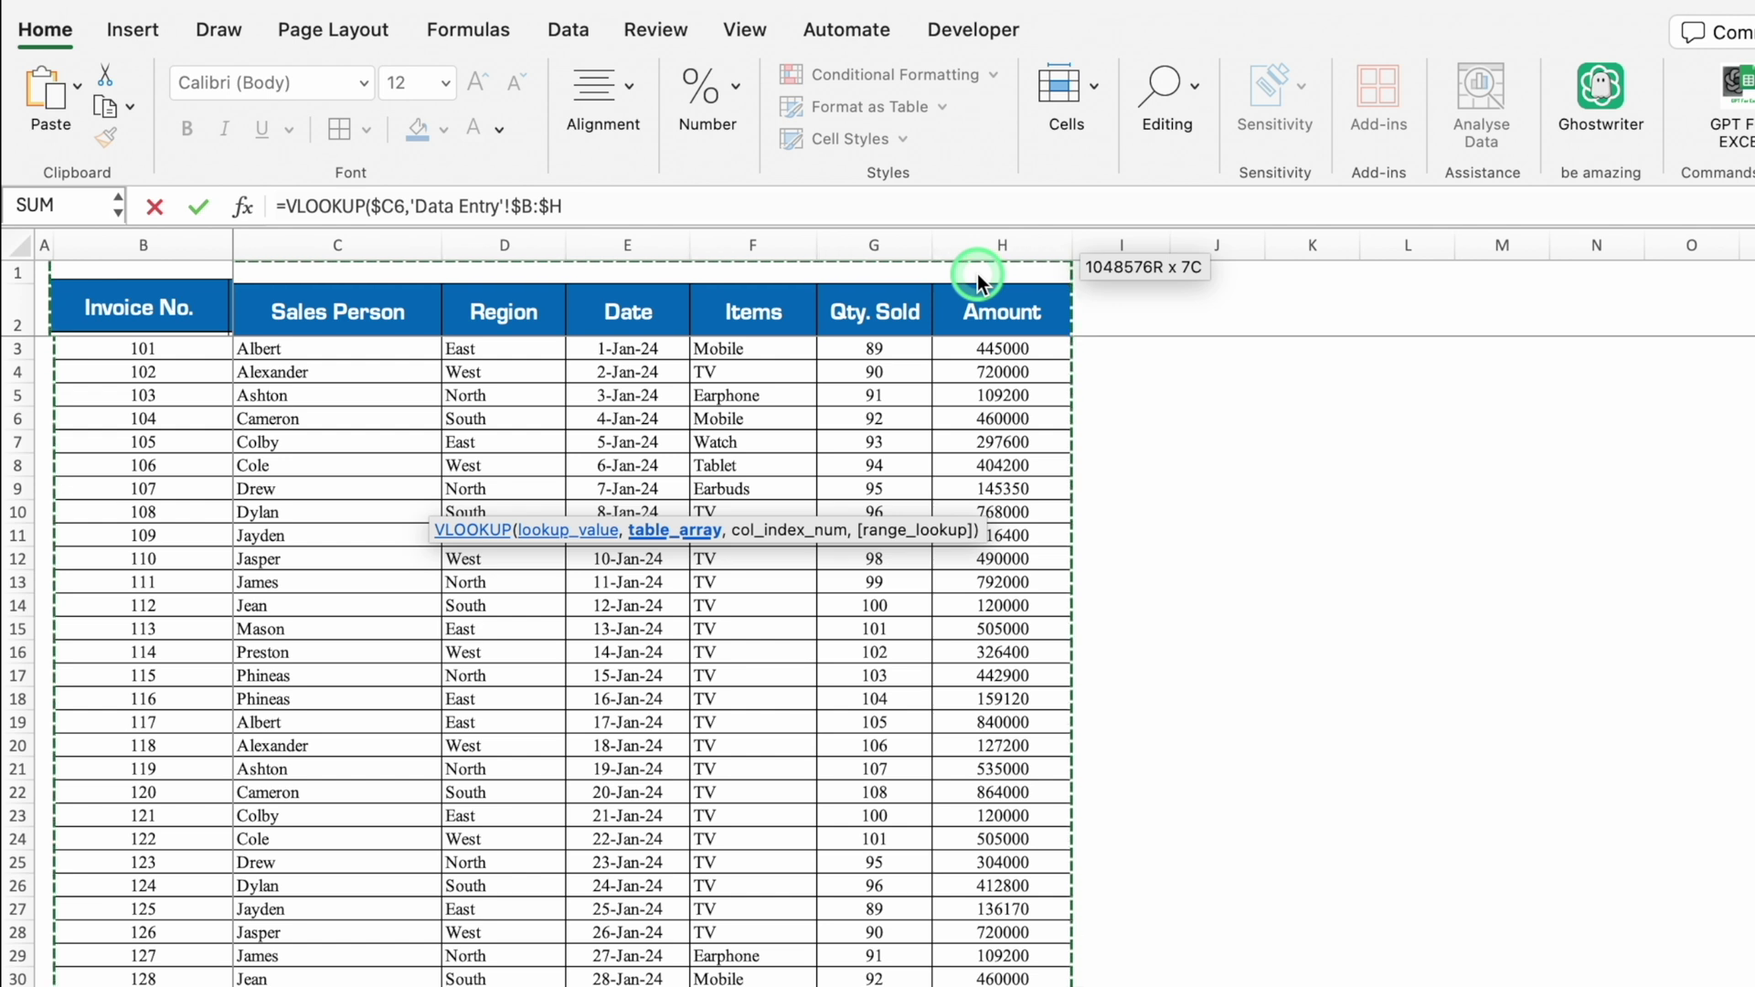
text(,)
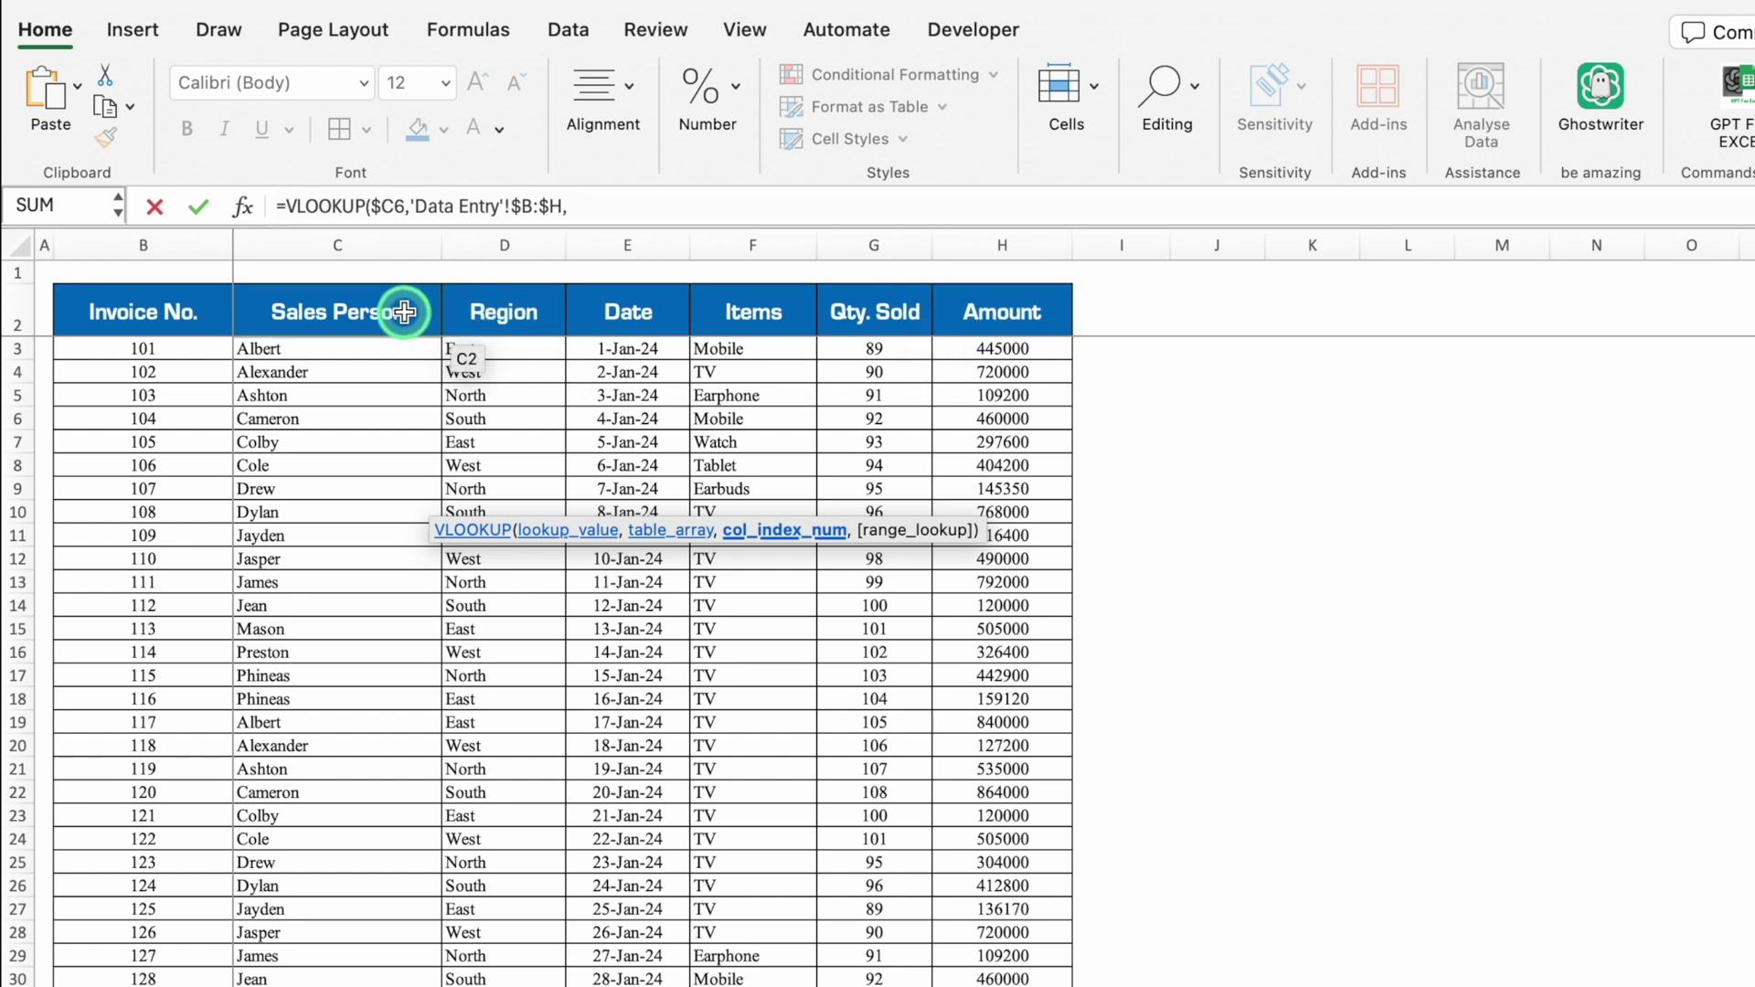
text(2,0)
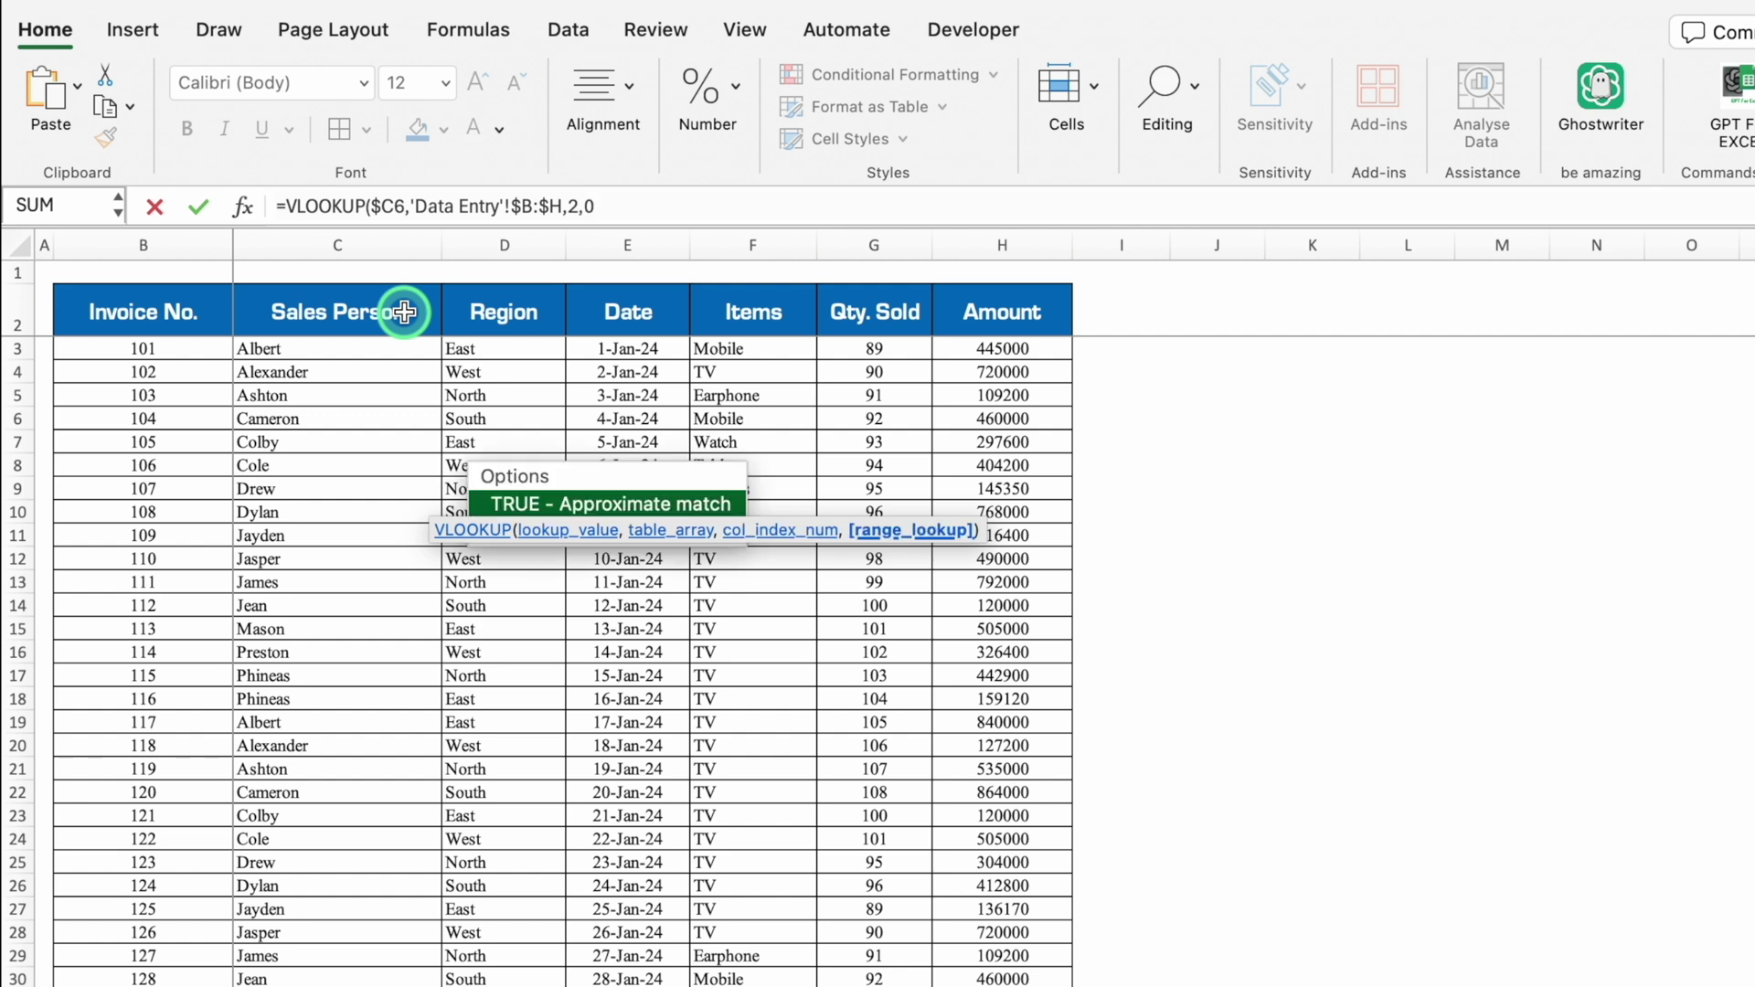
text())
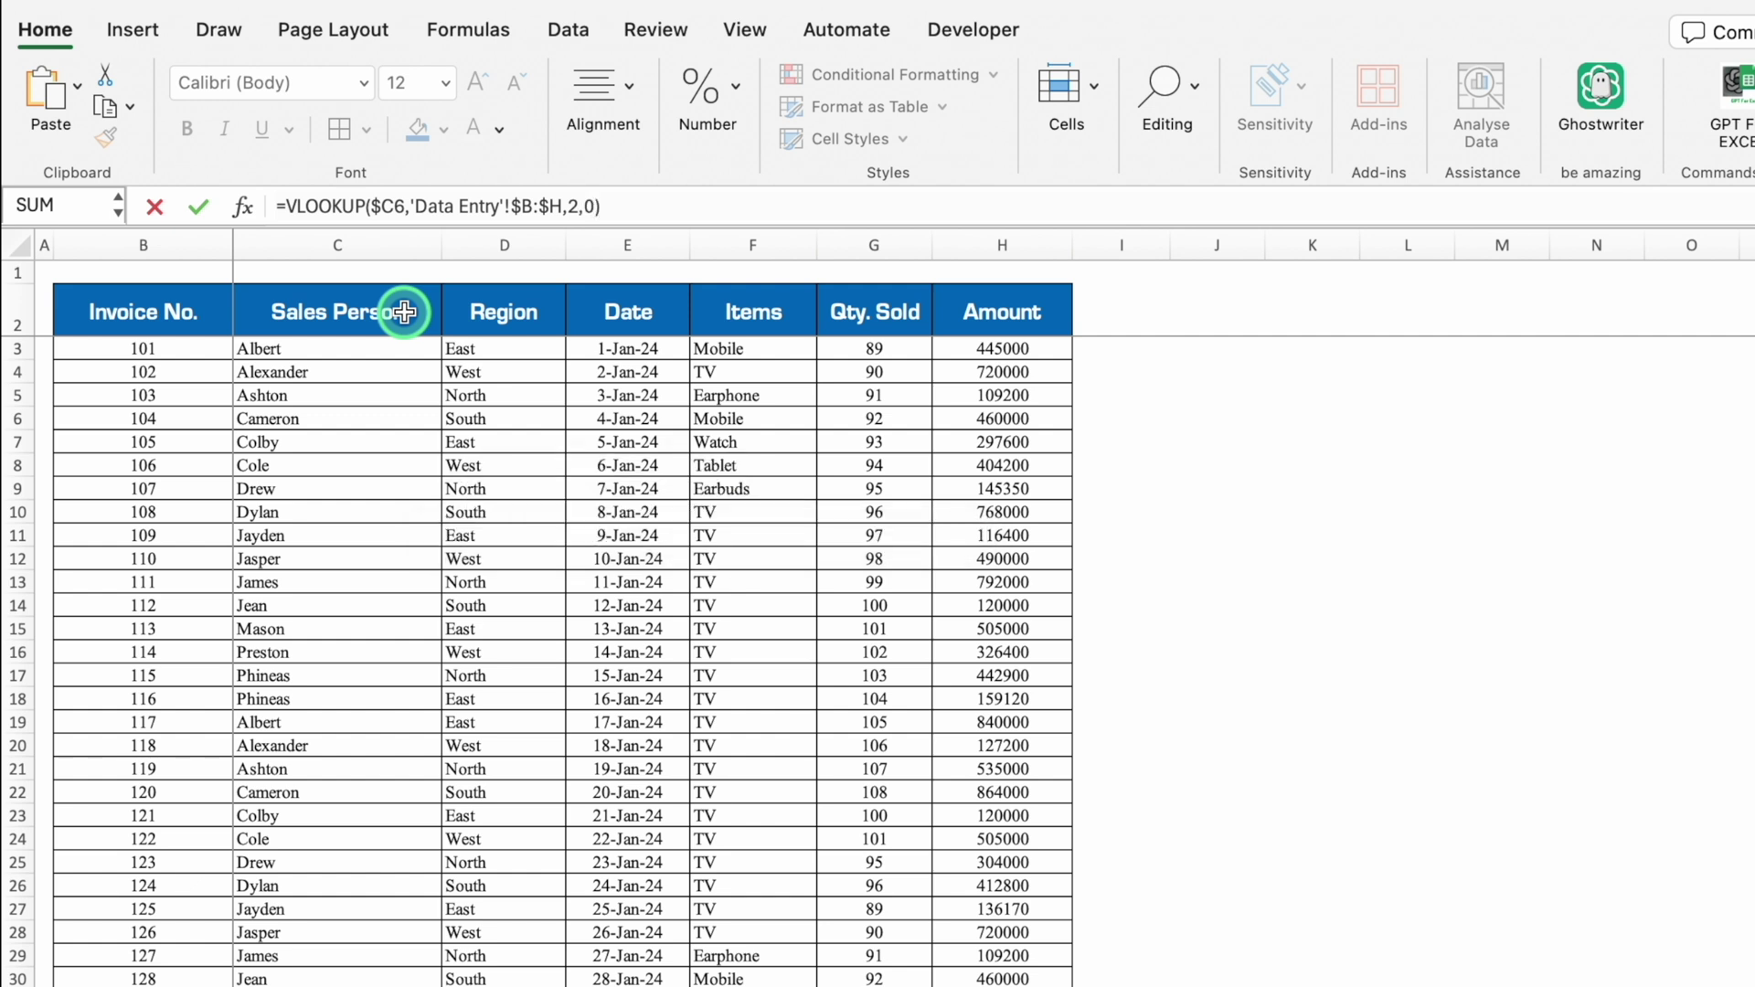
Step: Wrap the D6 lookup in IFERROR with a blank fallback, showing Albert
click(288, 207)
text(IFE)
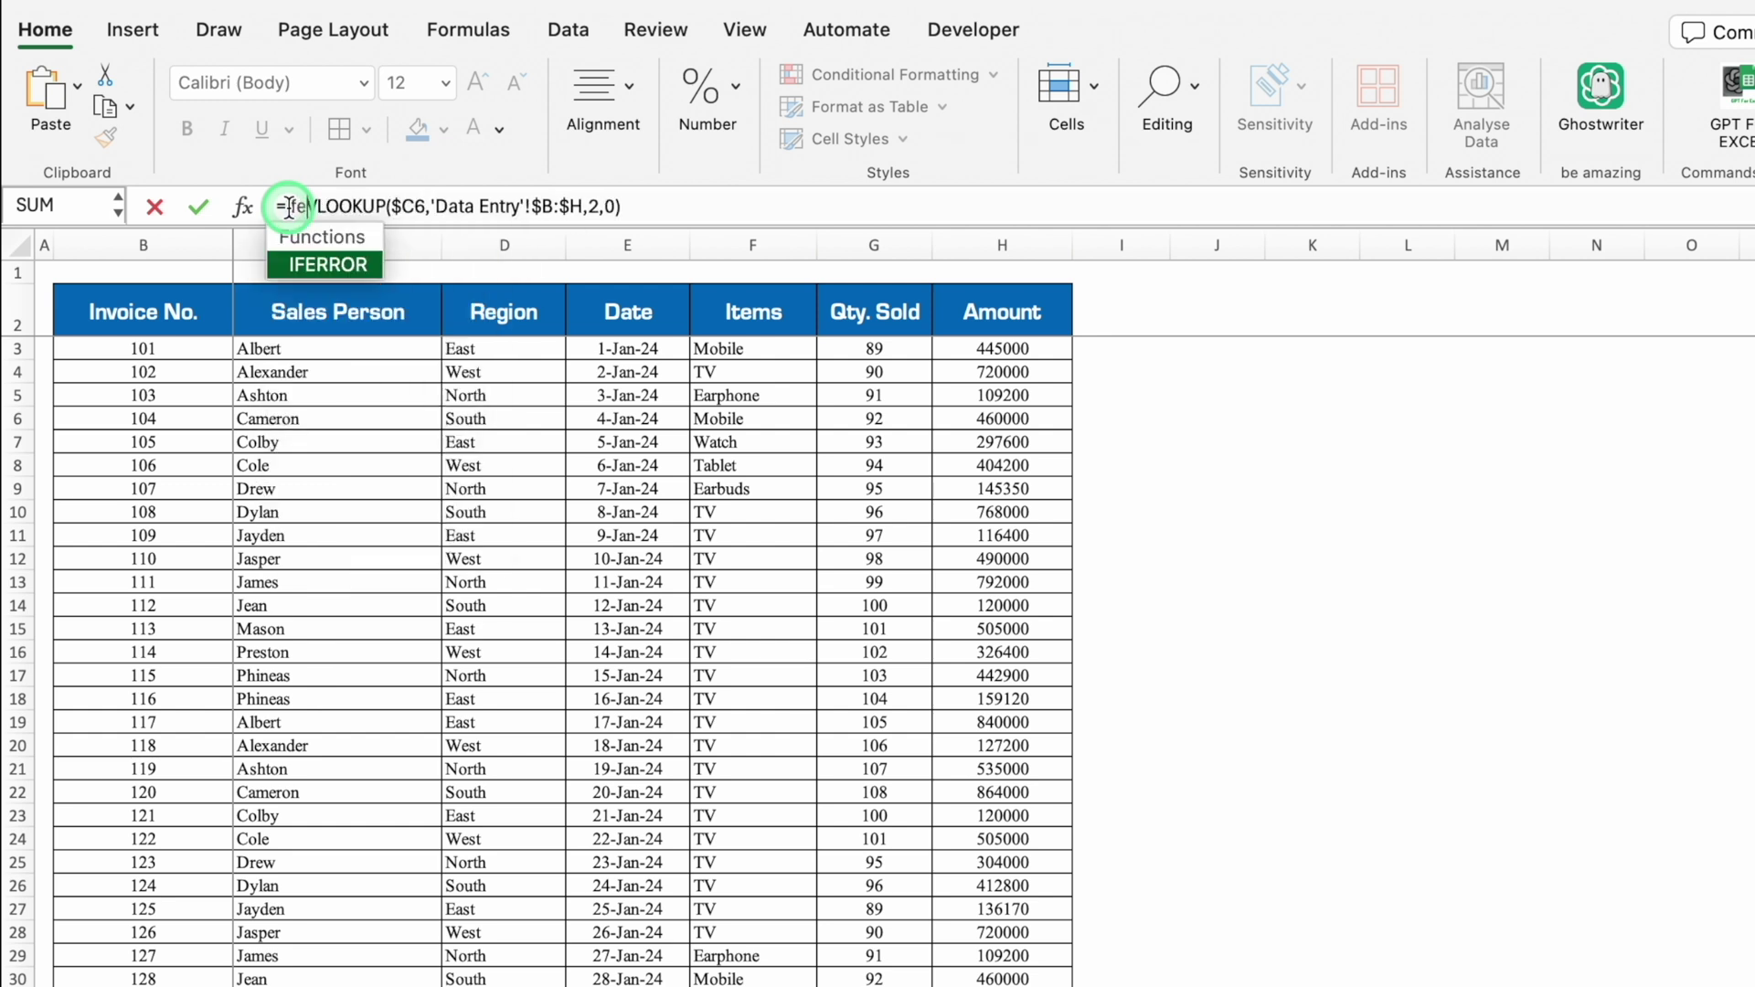
double_click(326, 267)
click(682, 206)
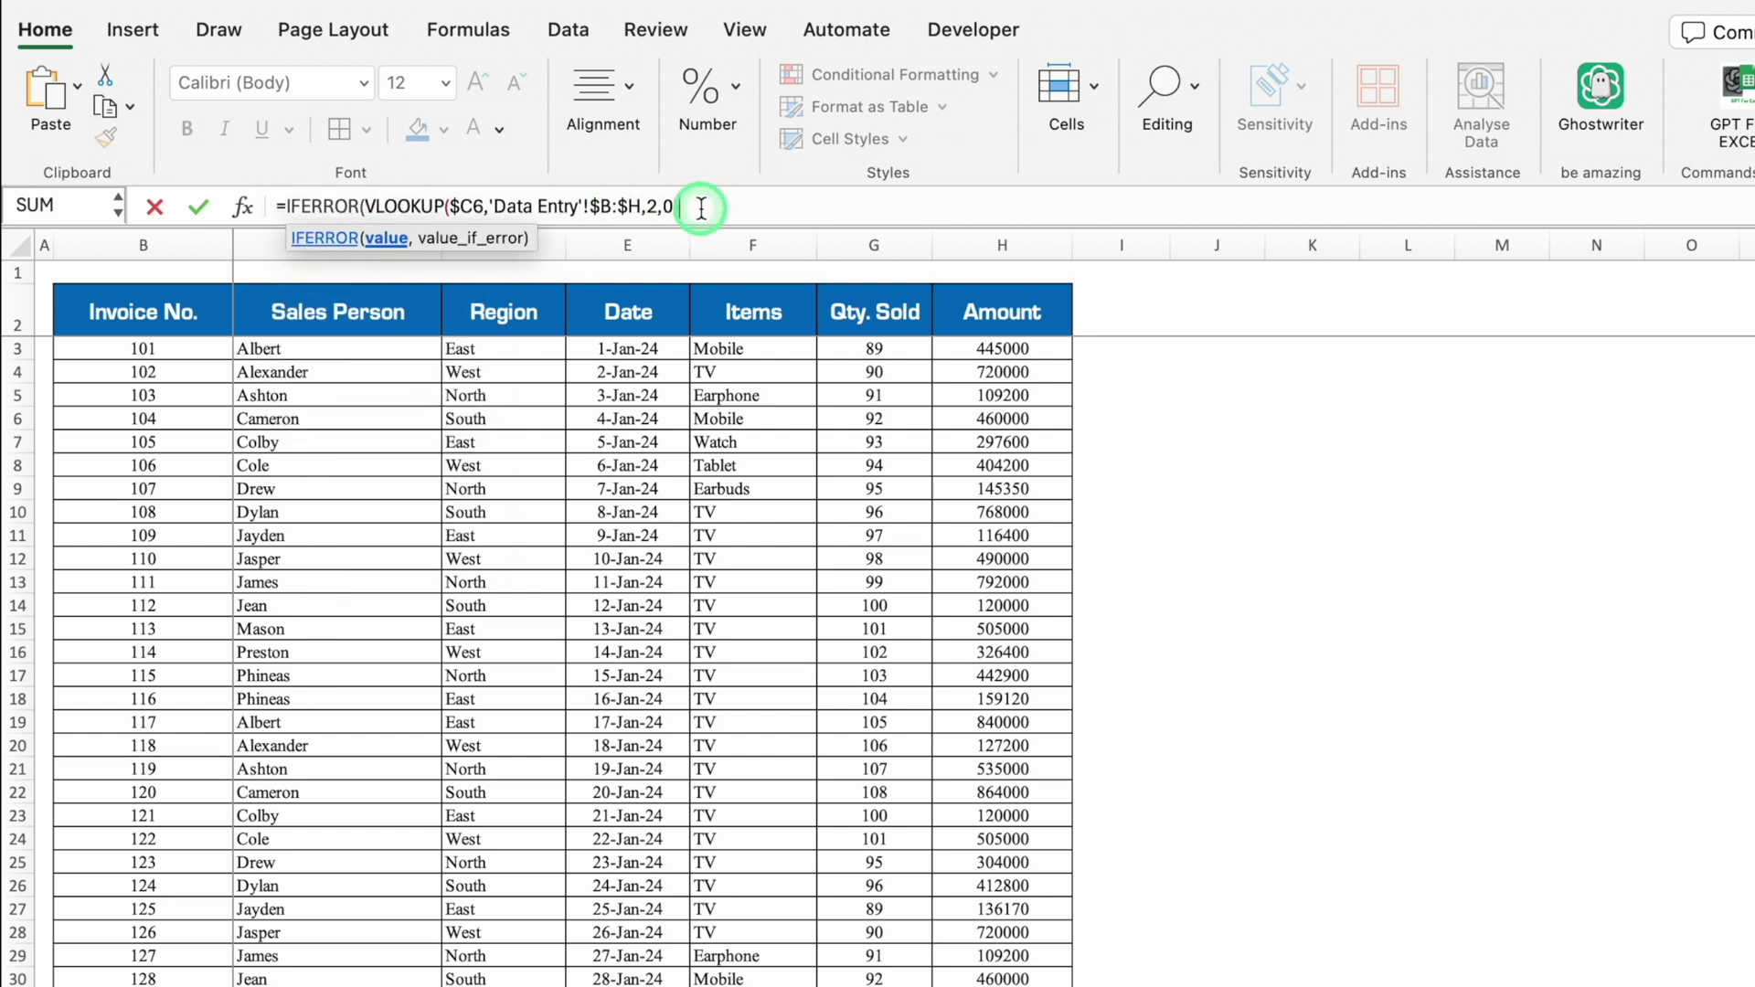
text(,"")
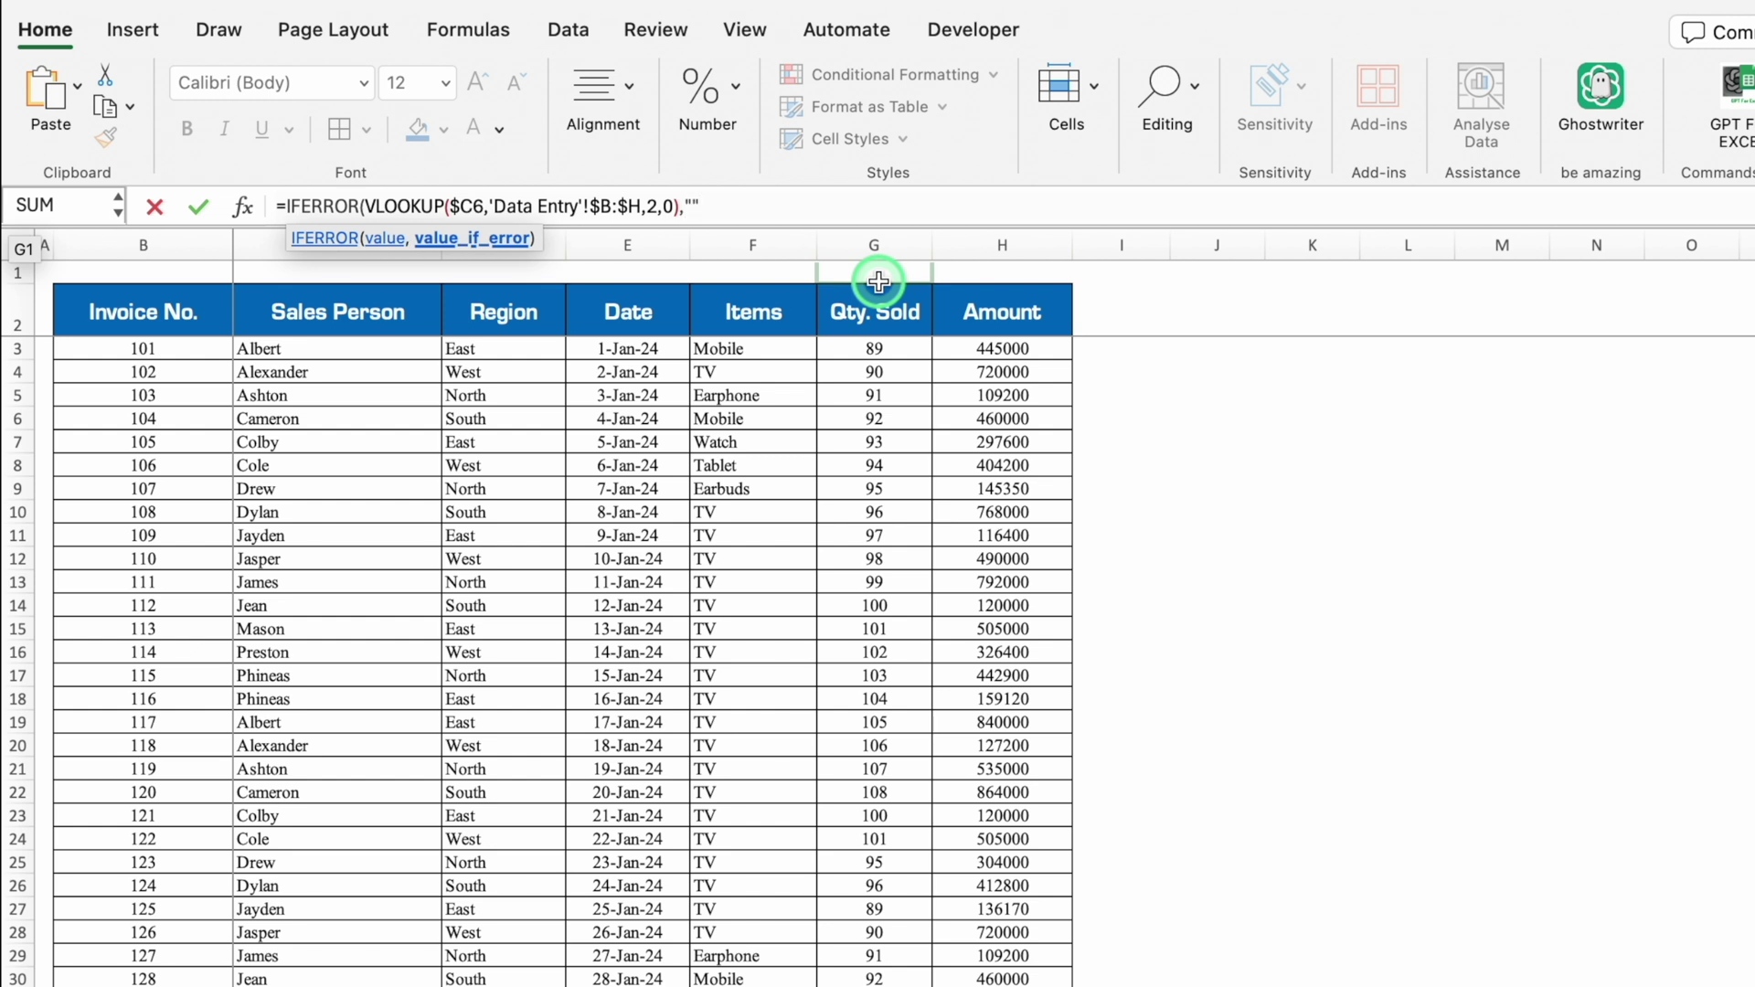
text())
key(Return)
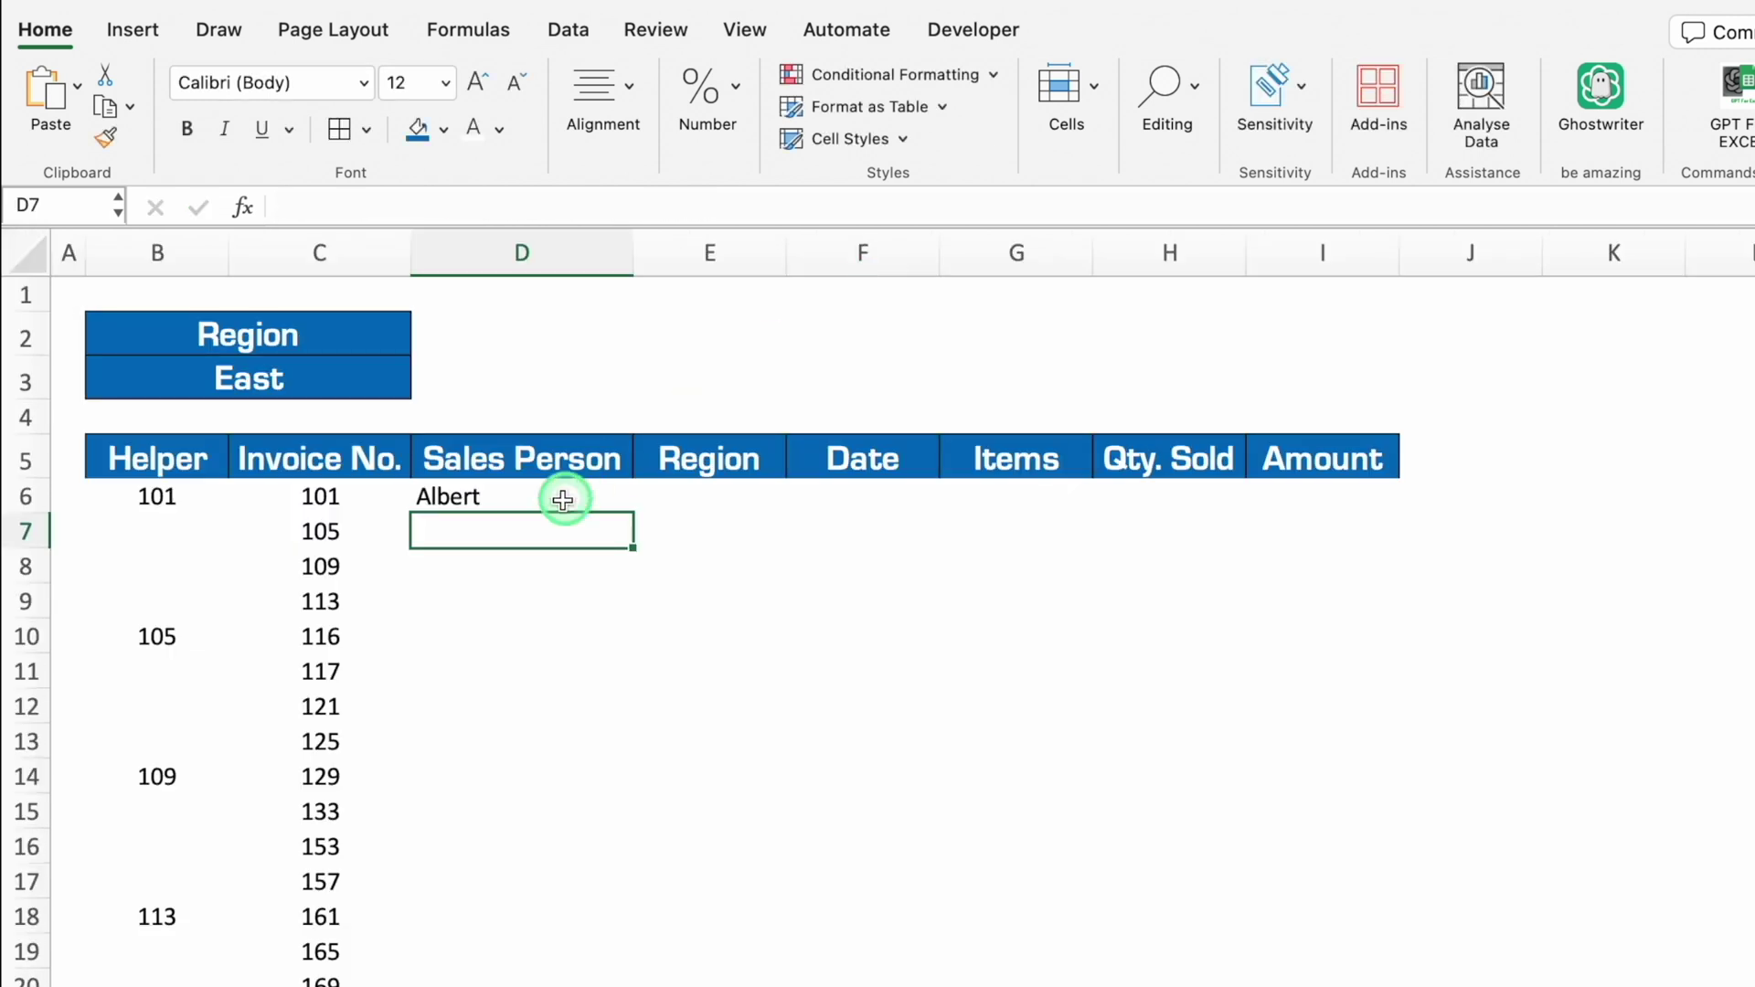
Step: Copy the D6 lookup across to I6 and change E6's column index to 3 to show East
click(529, 494)
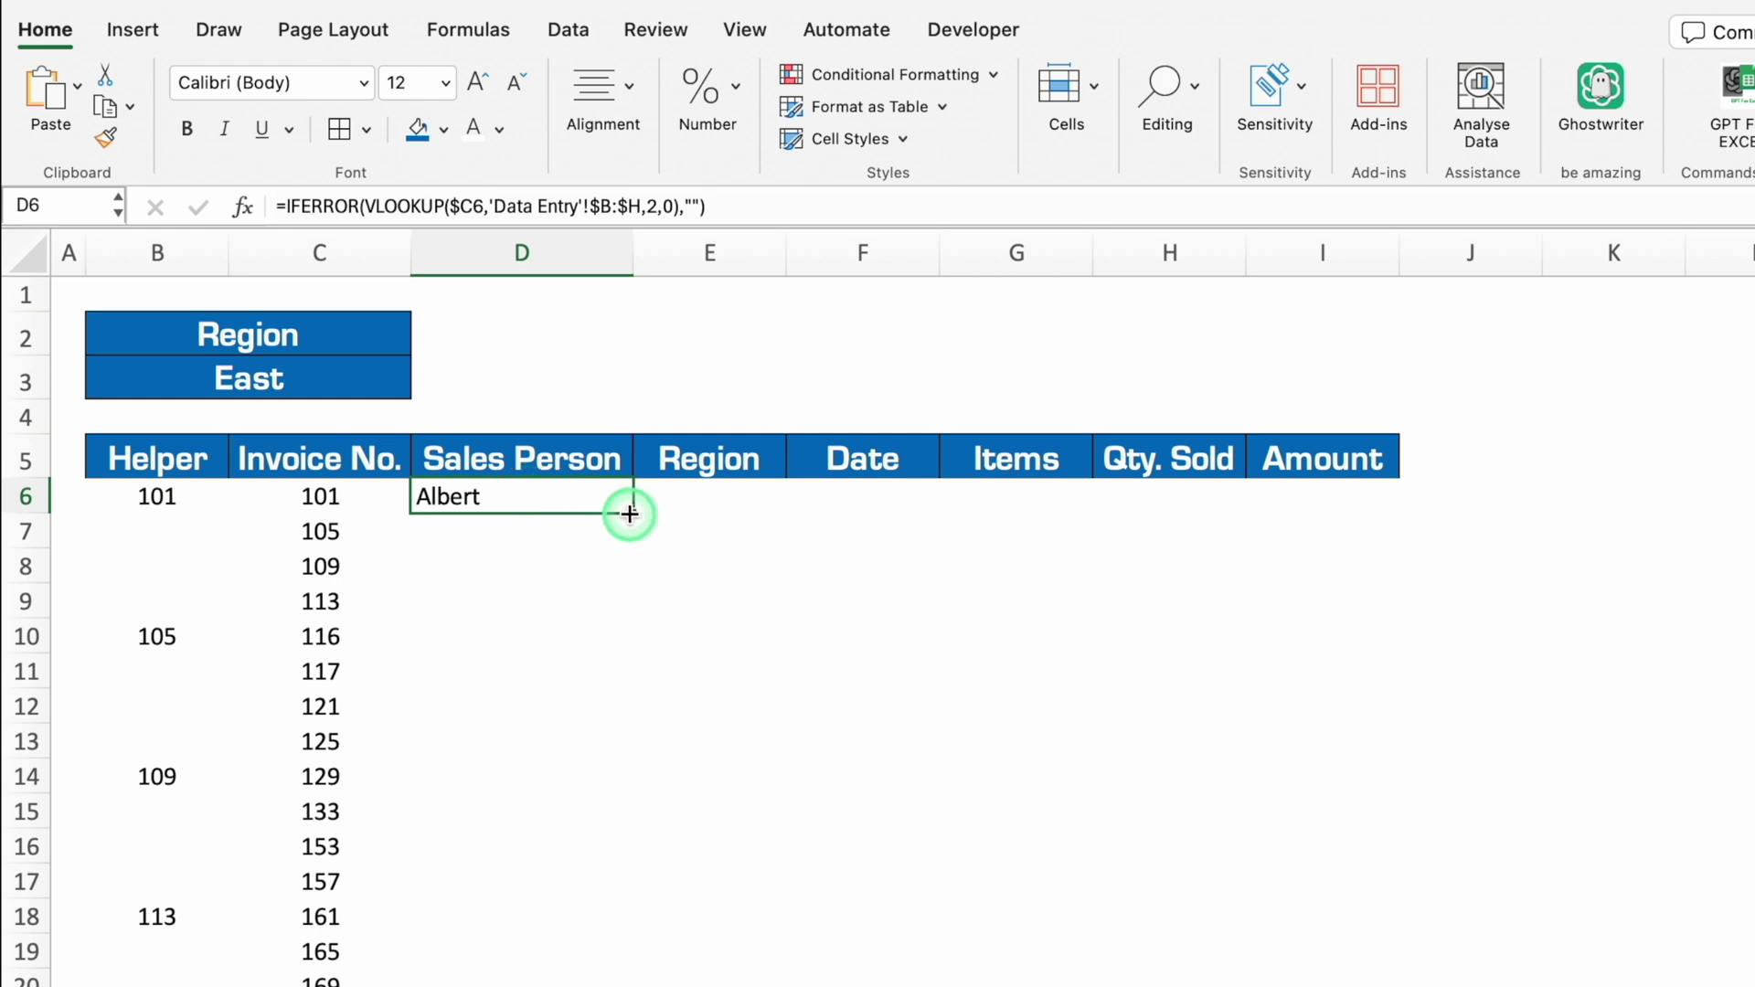
drag(633, 512, 1329, 513)
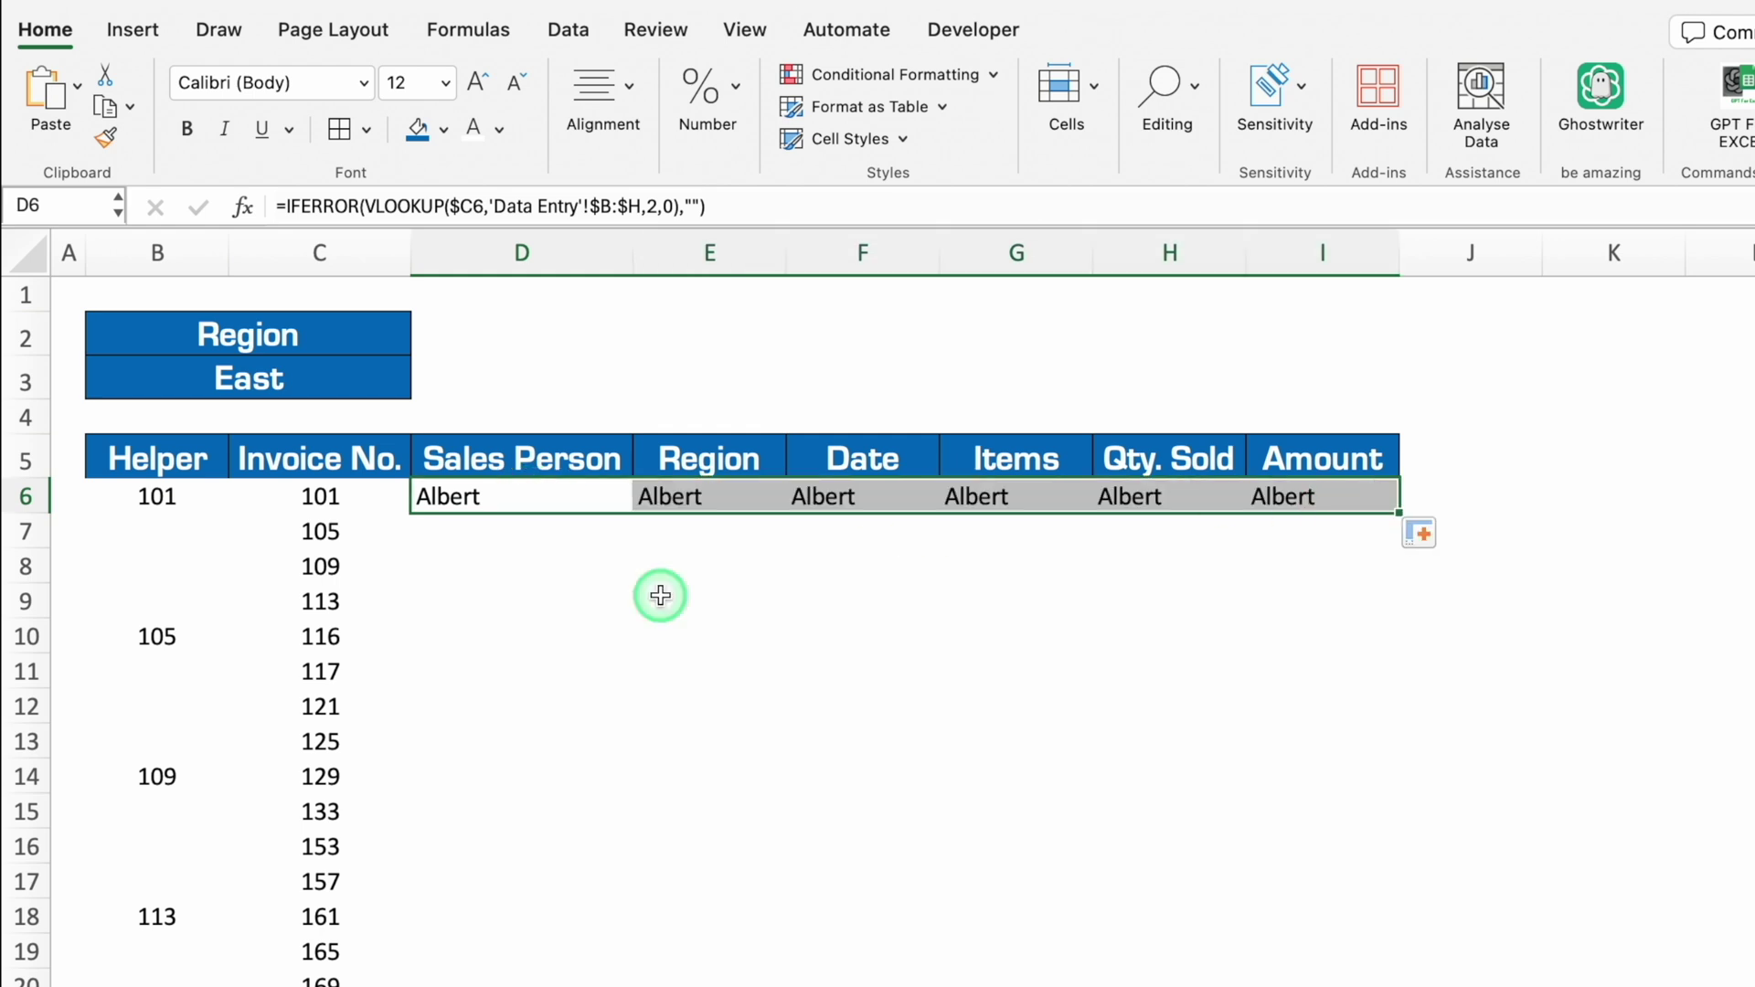
click(696, 496)
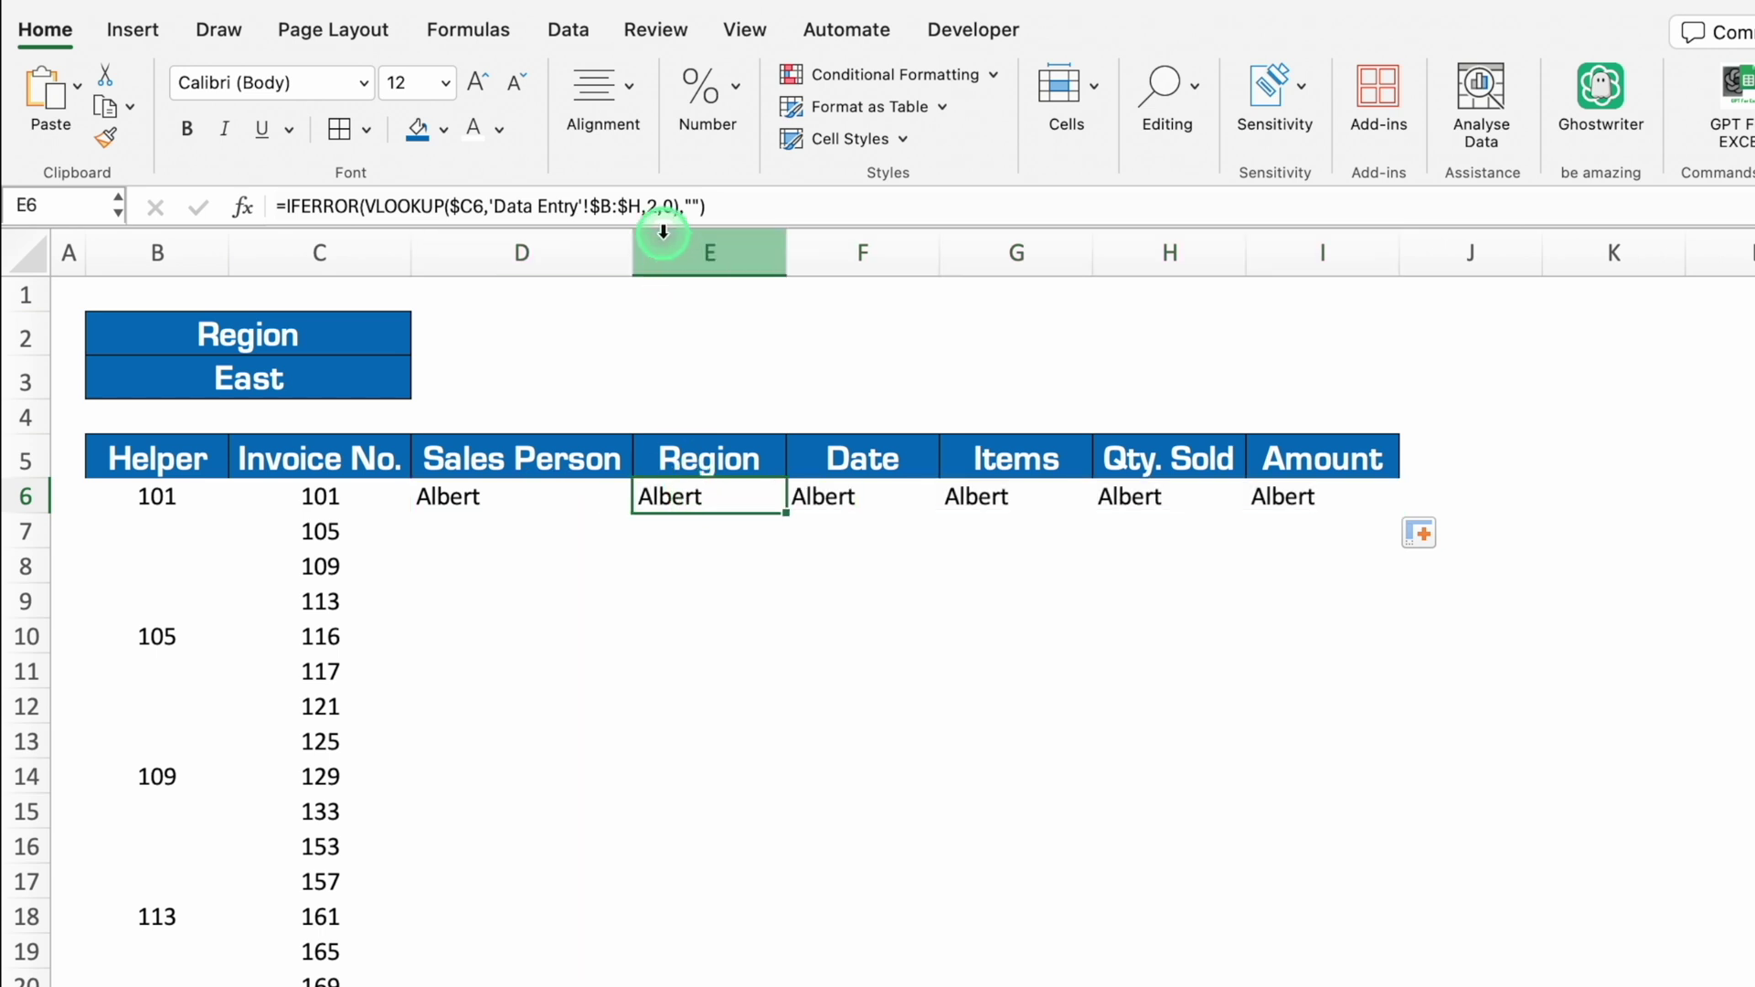
click(658, 206)
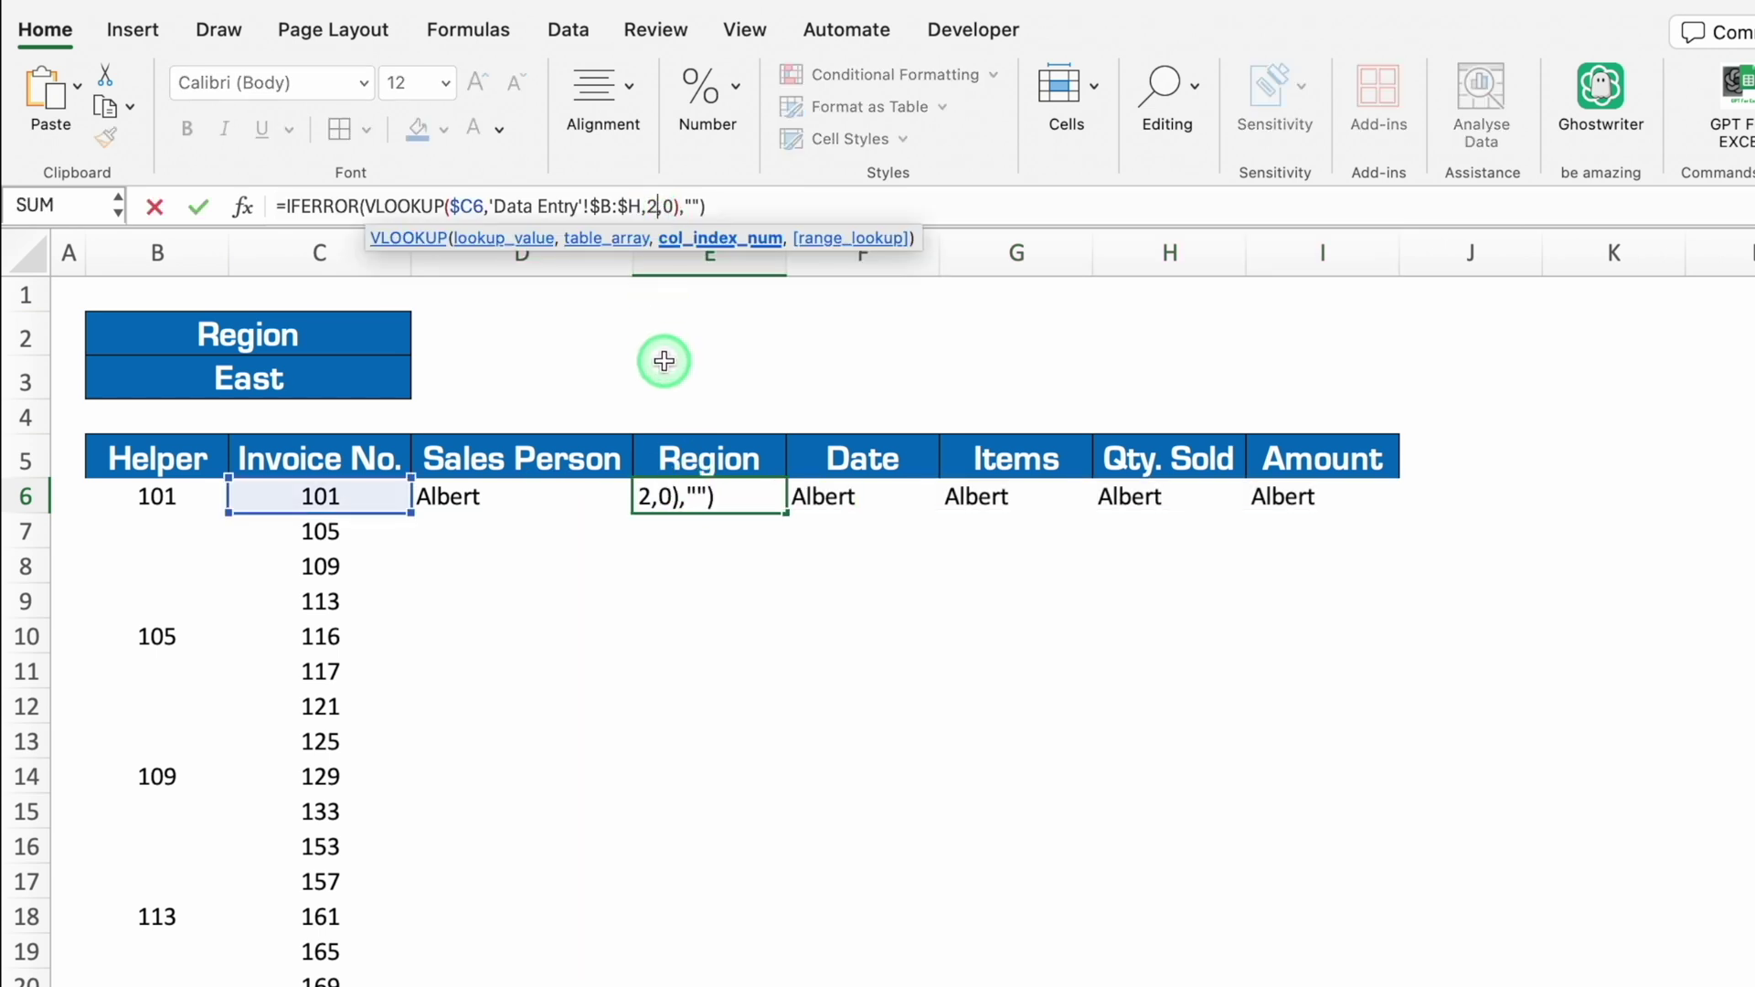
key(BackSpace)
text(3)
key(Return)
Step: Set the column index to 4 in F6 (45292) and 5 in G6 (Mobile)
click(841, 497)
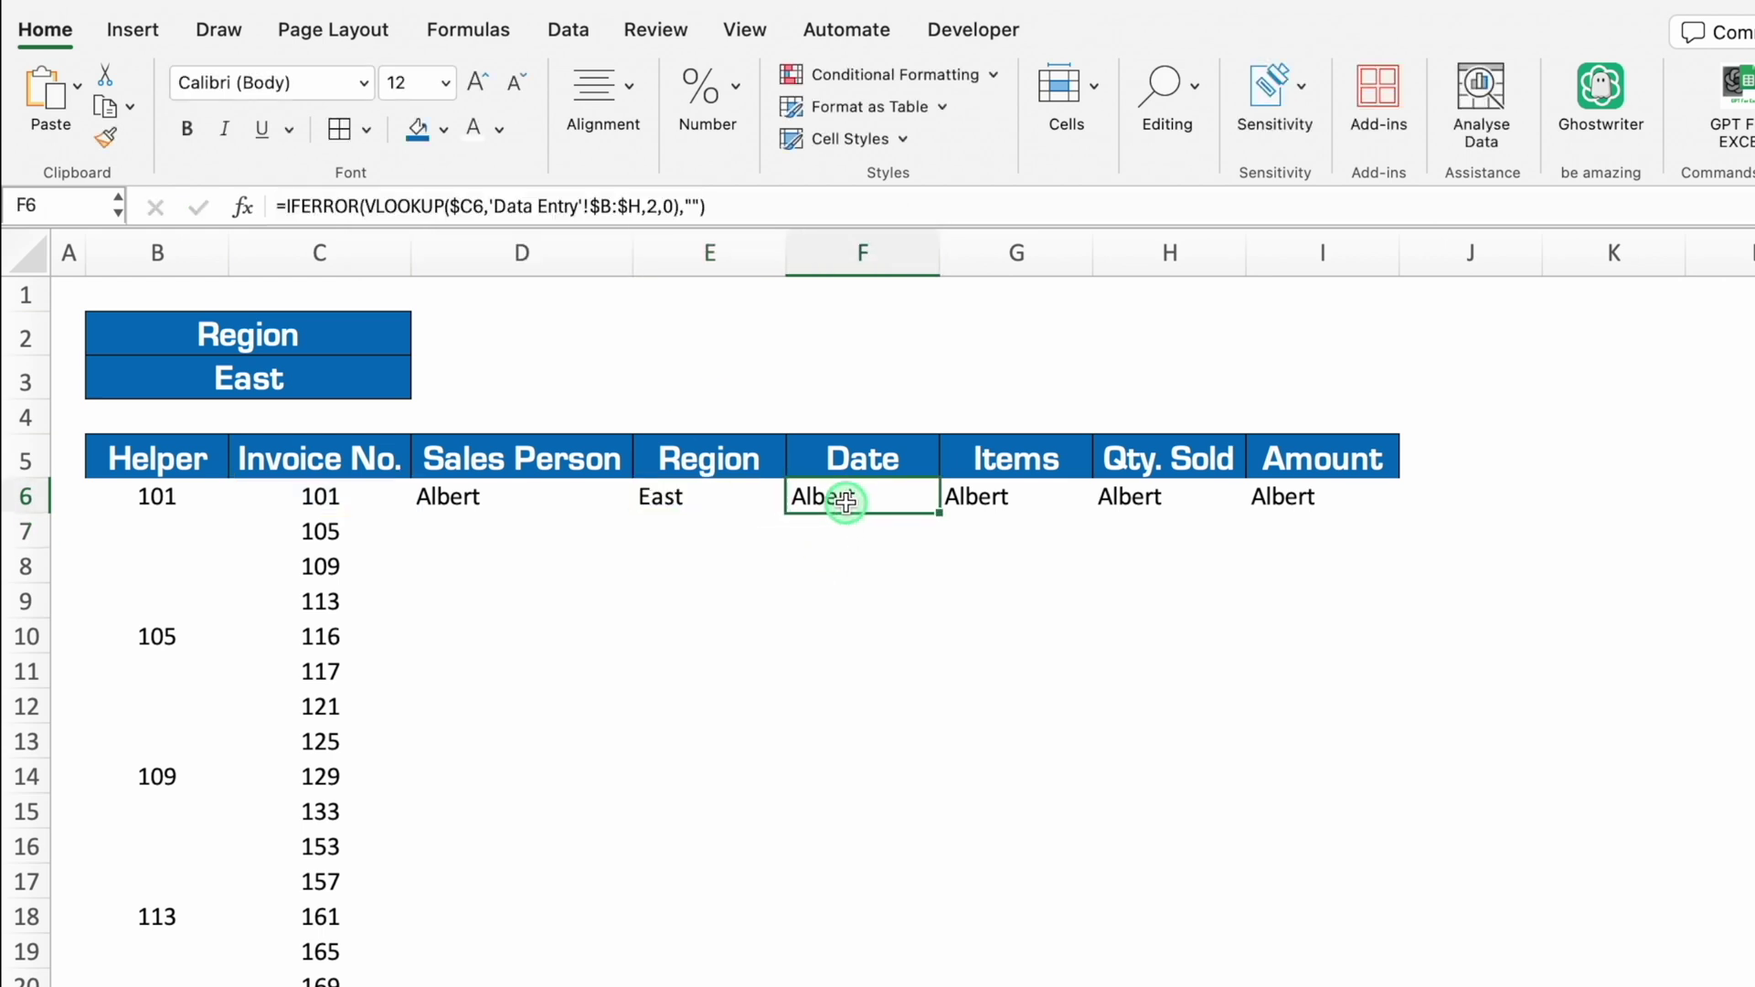
click(654, 208)
key(BackSpace)
text(4)
key(Return)
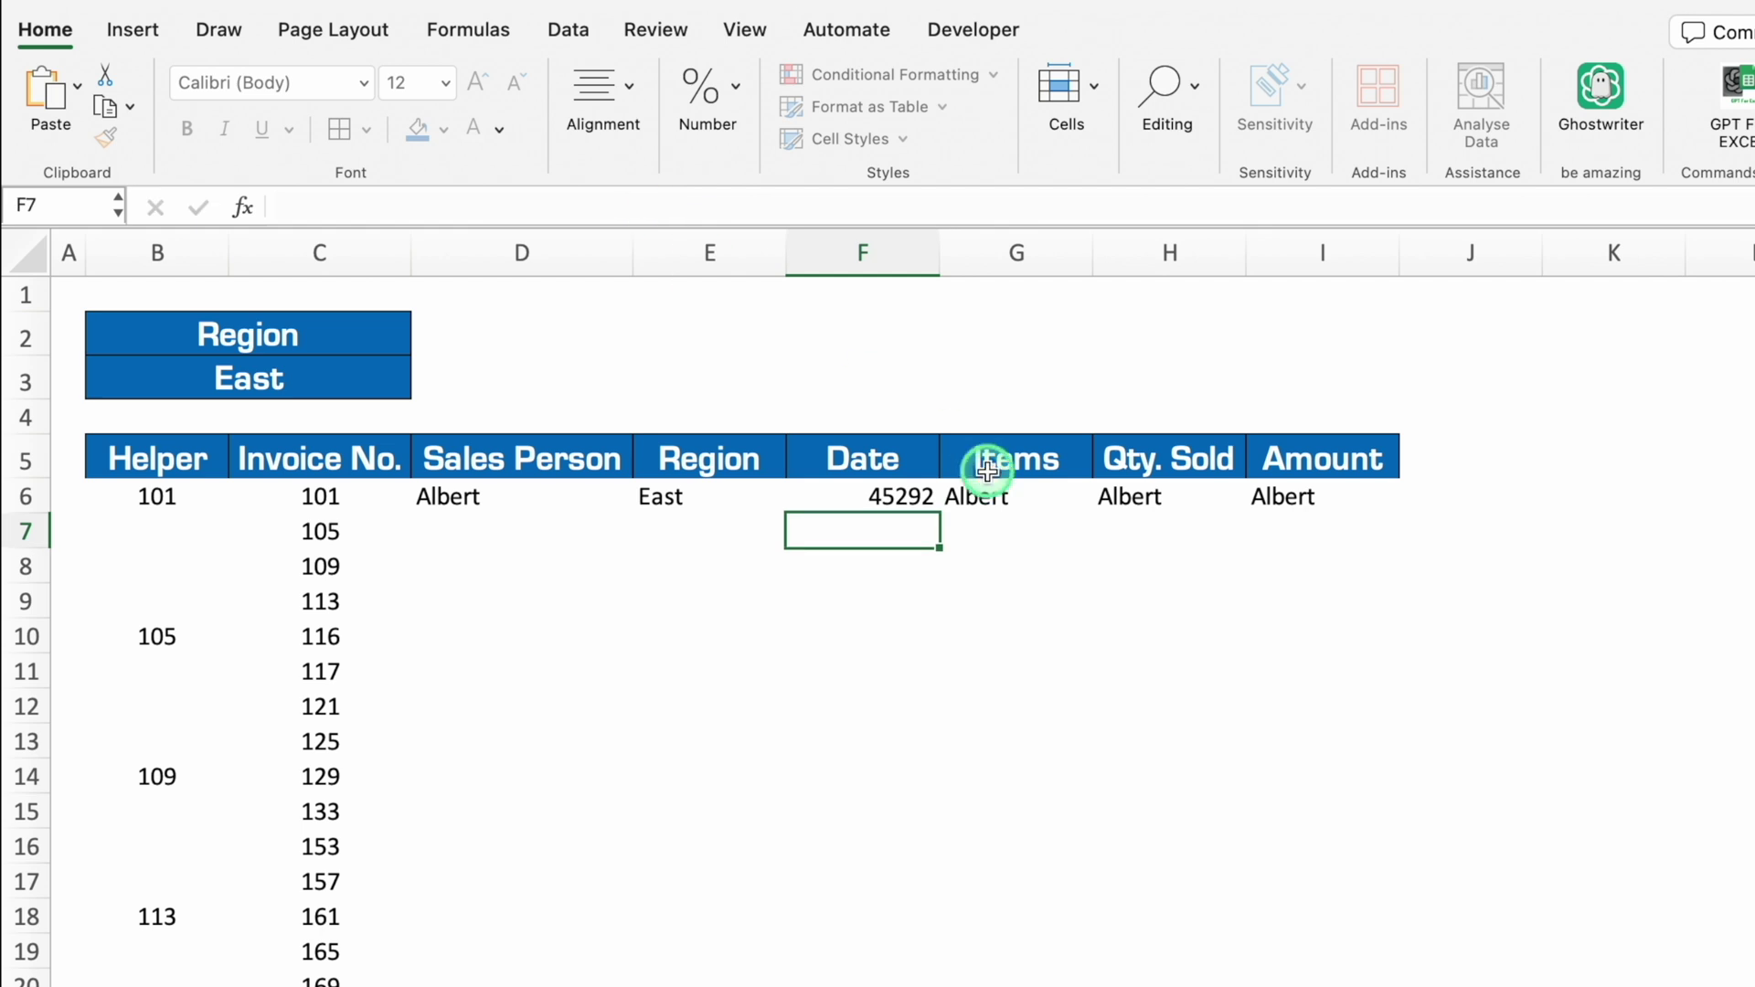
click(960, 480)
click(655, 208)
key(BackSpace)
text(5,0),""))
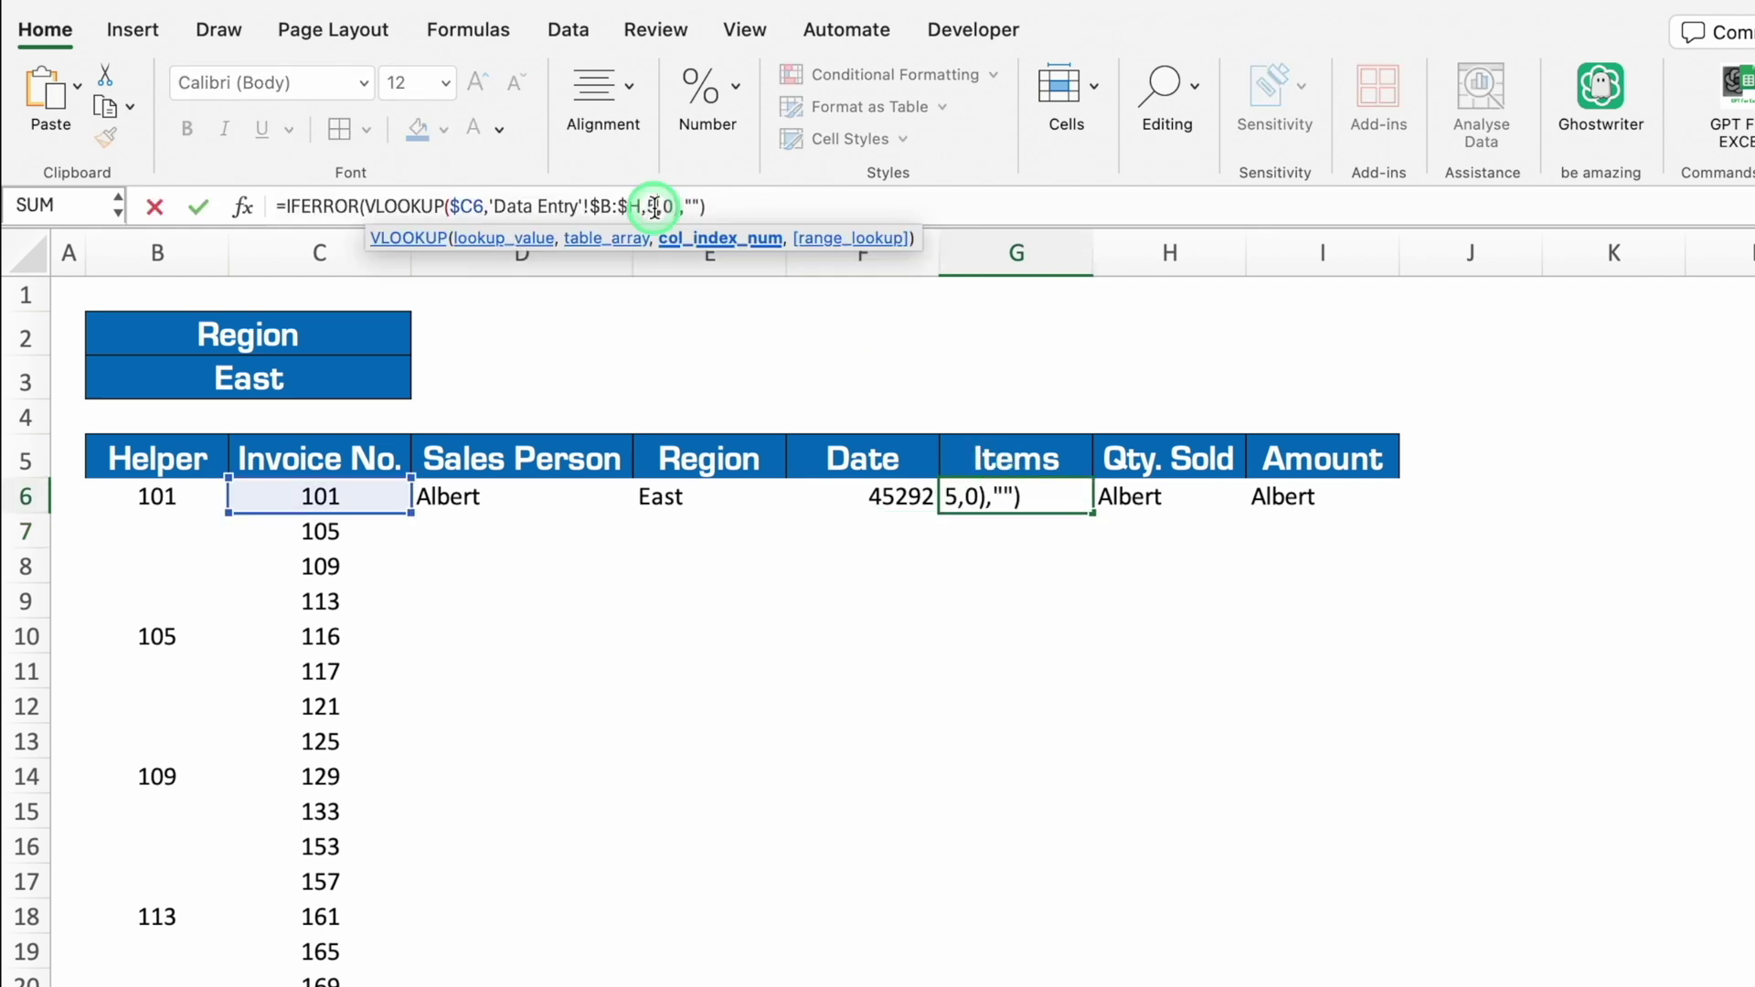
key(Return)
Step: Set the column index to 6 in H6 (89) and 7 in I6 (445000)
click(1159, 501)
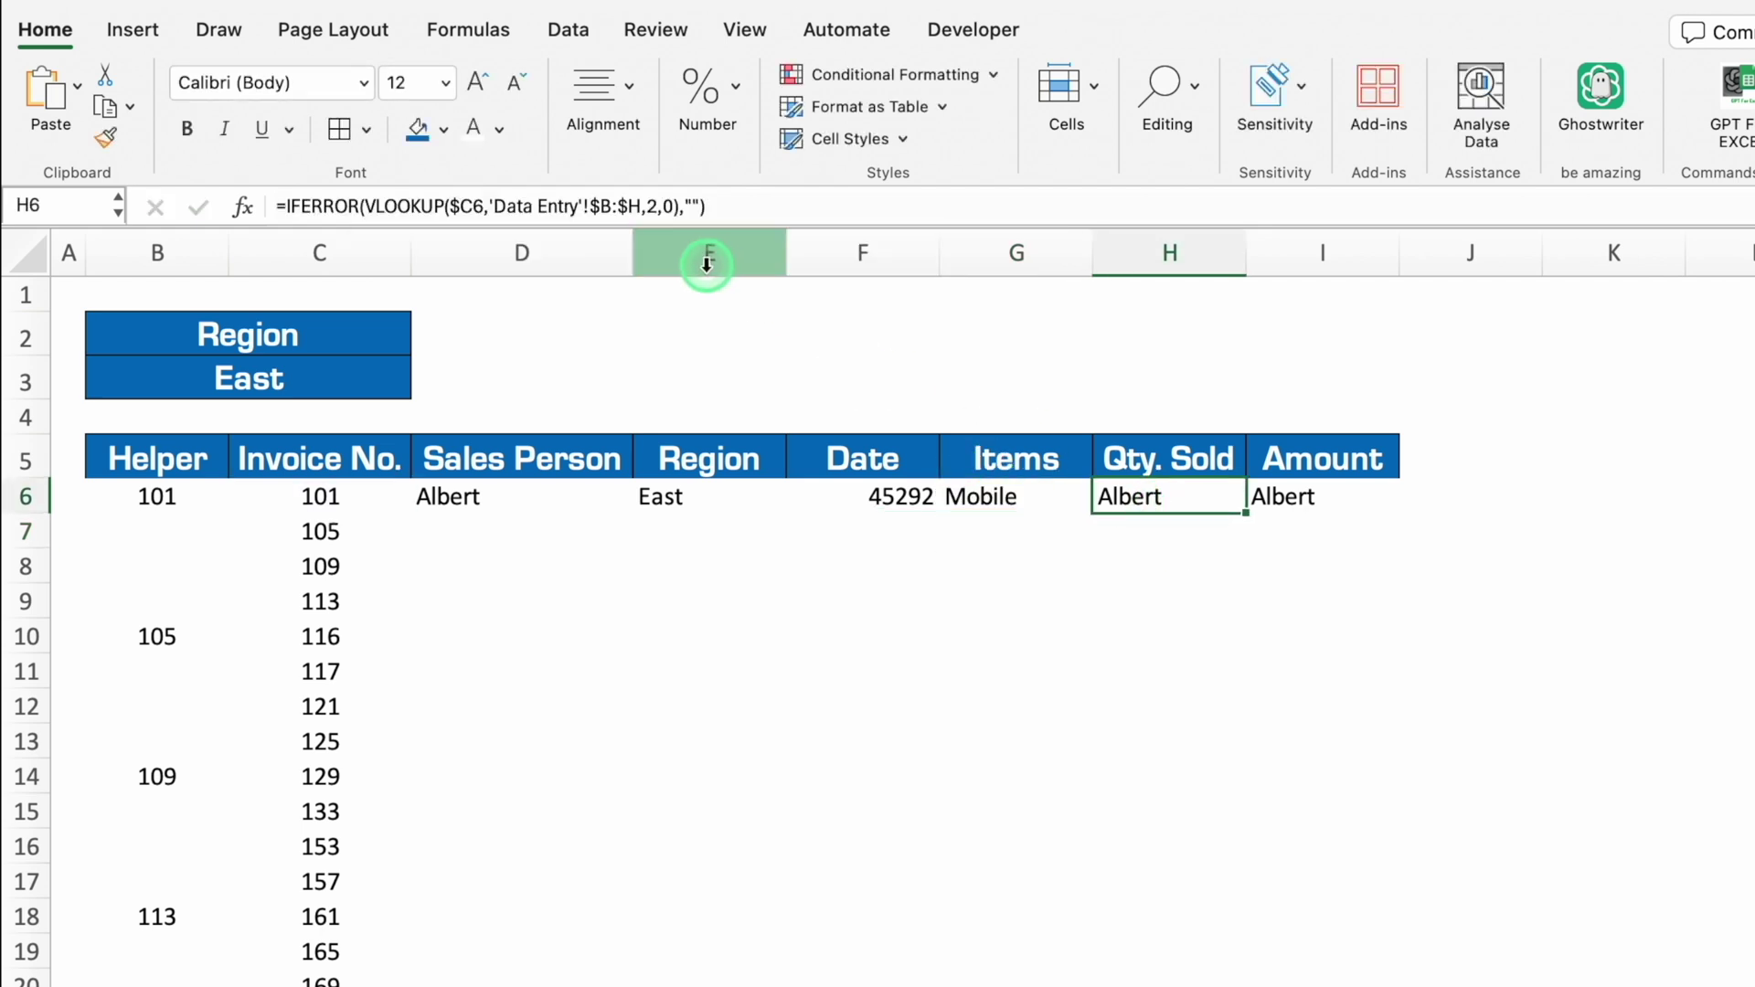
click(659, 209)
key(BackSpace)
text(6)
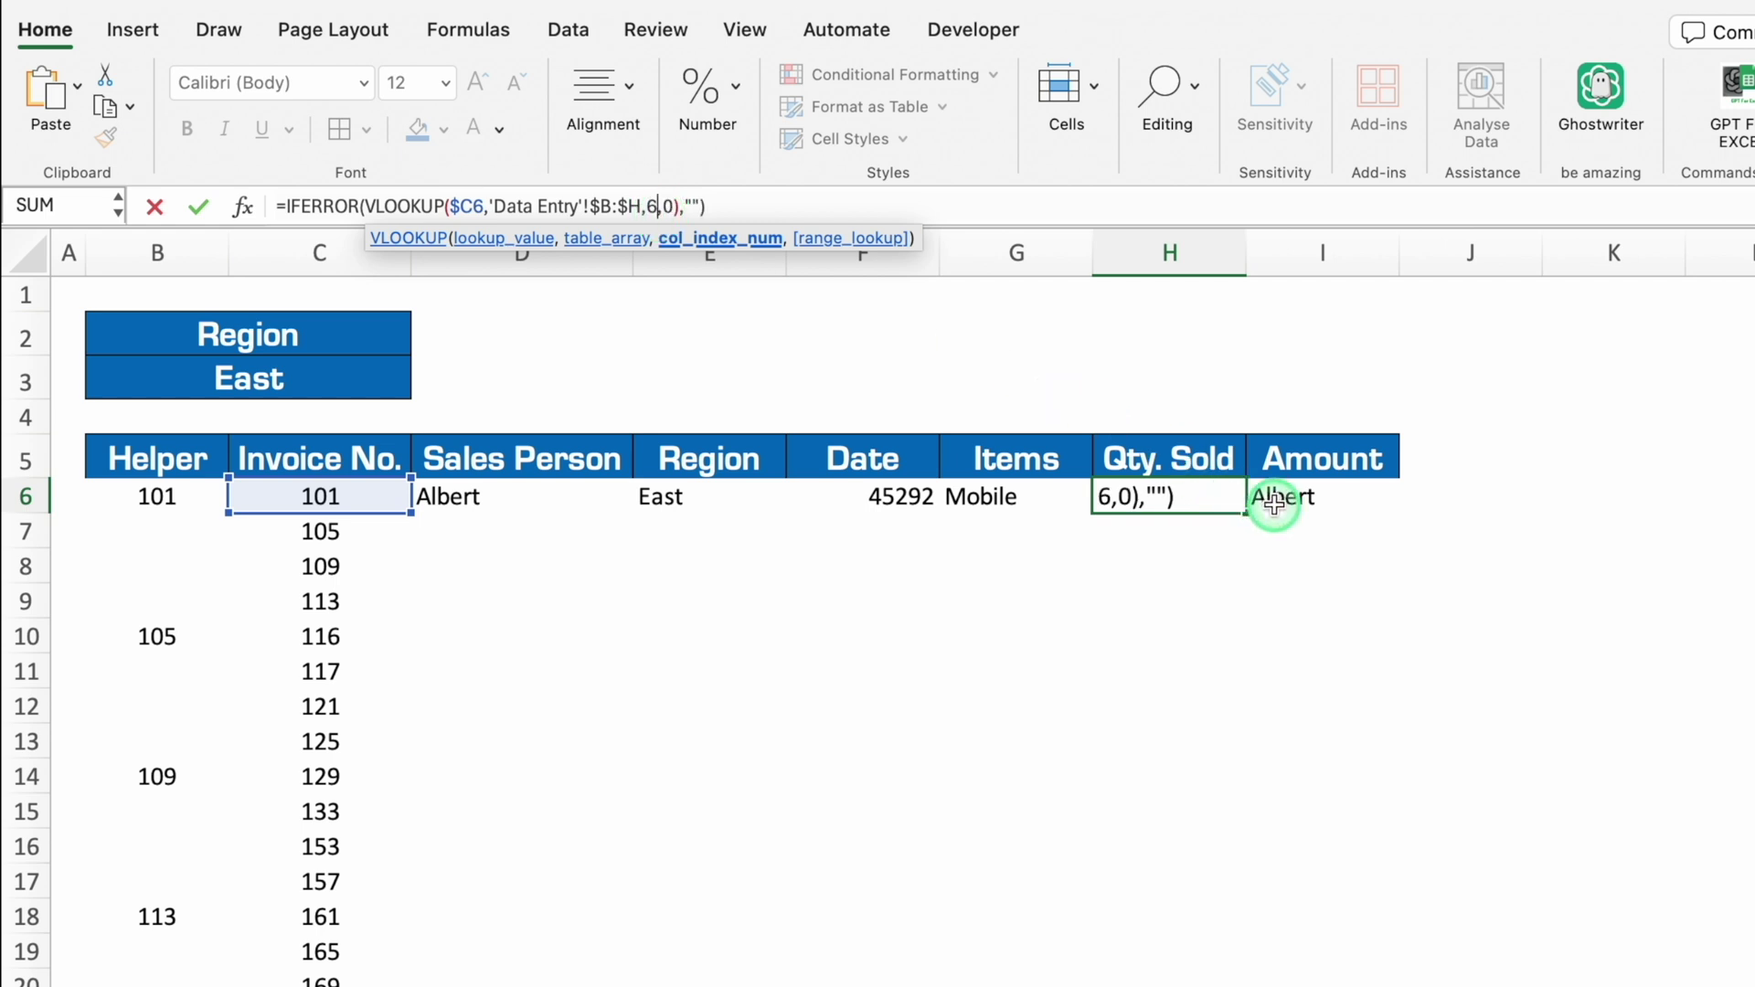
click(1290, 497)
click(674, 209)
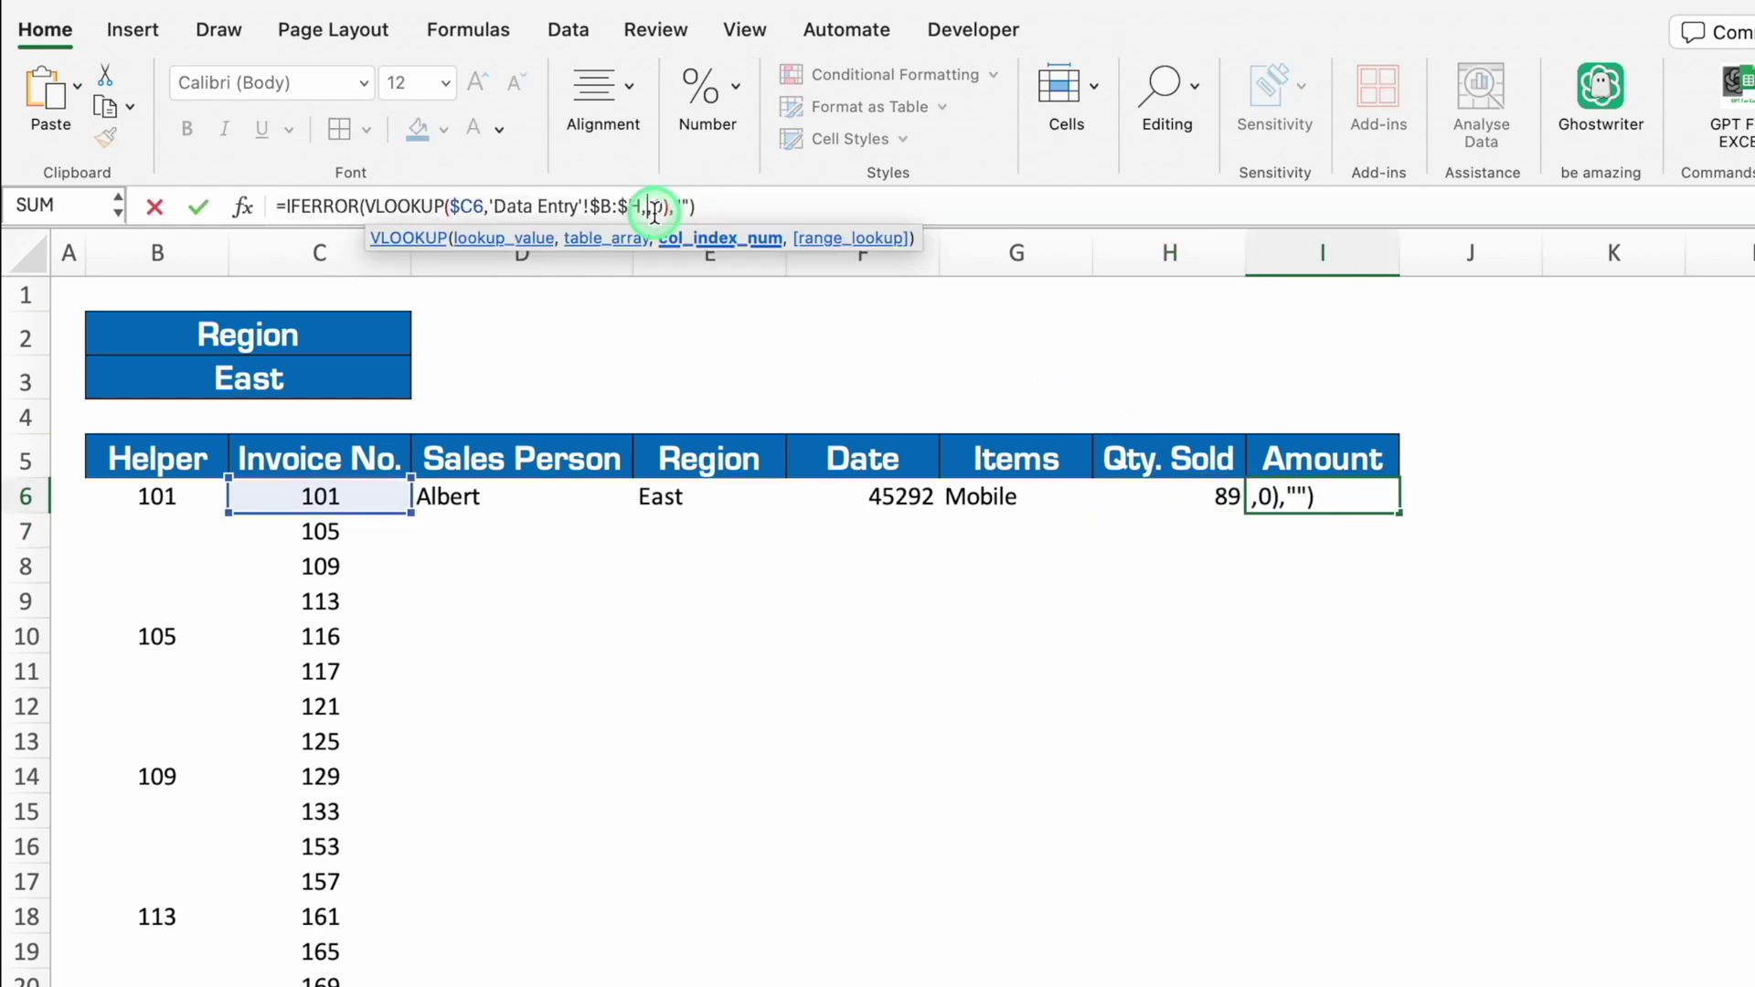
key(BackSpace)
text(7)
key(Return)
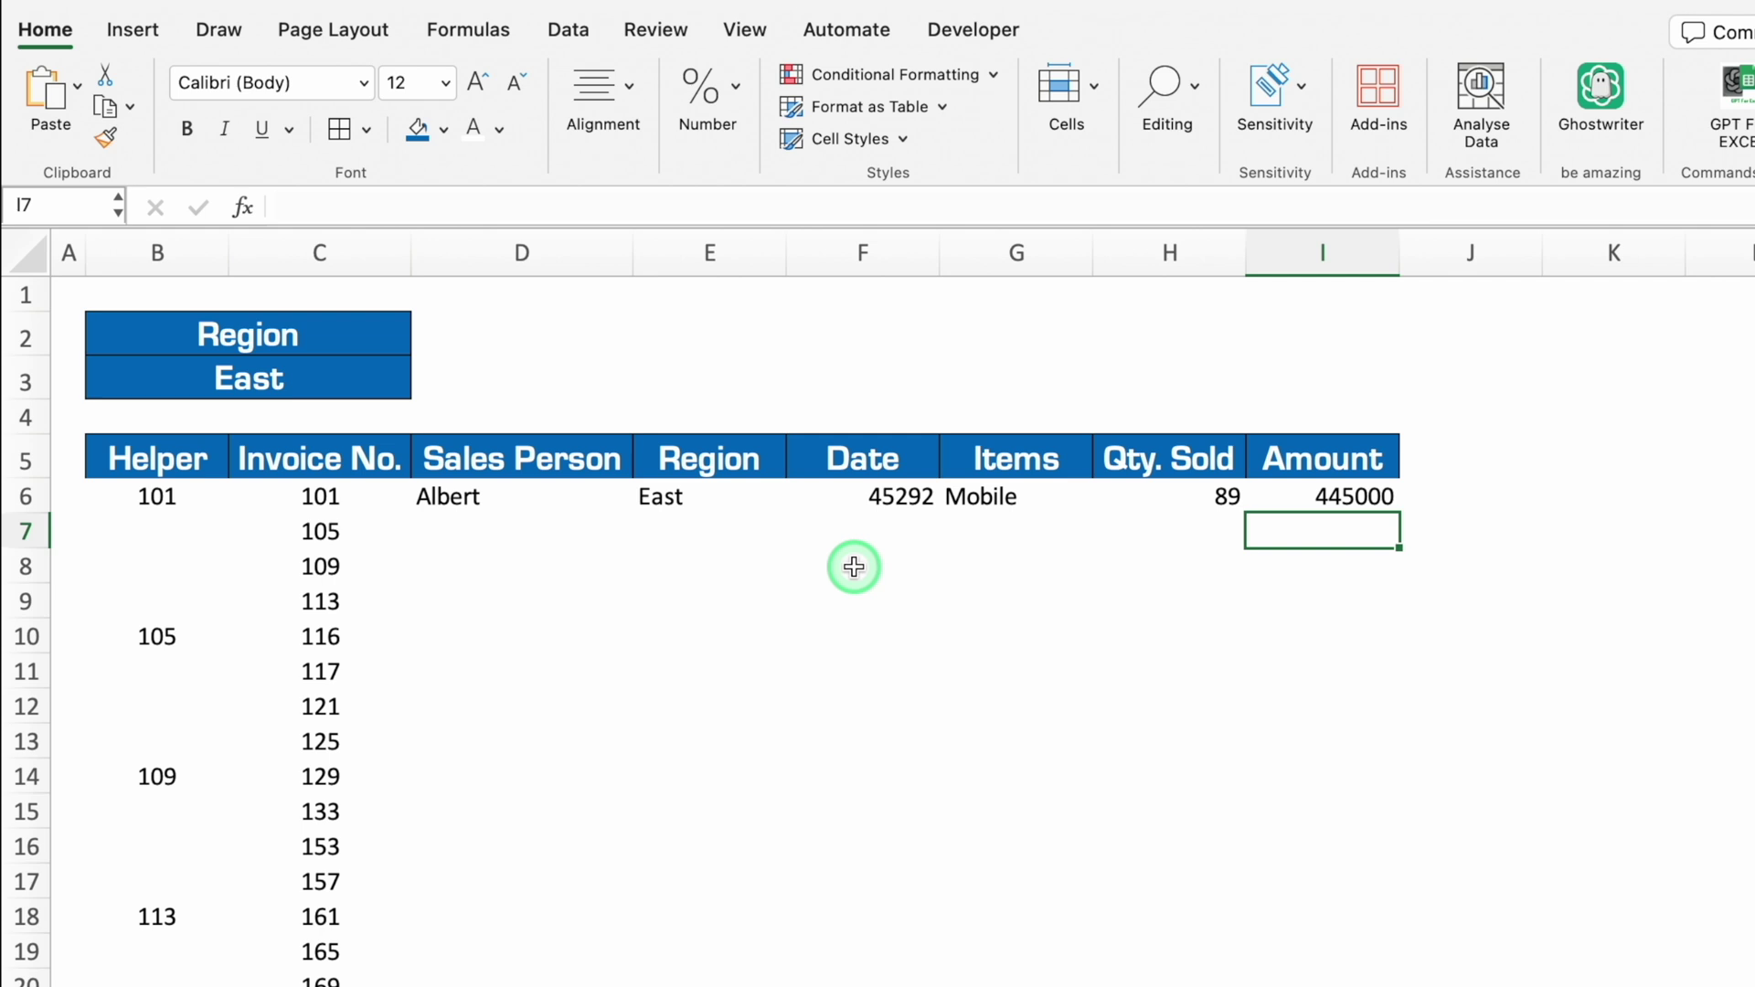
drag(512, 497, 1321, 496)
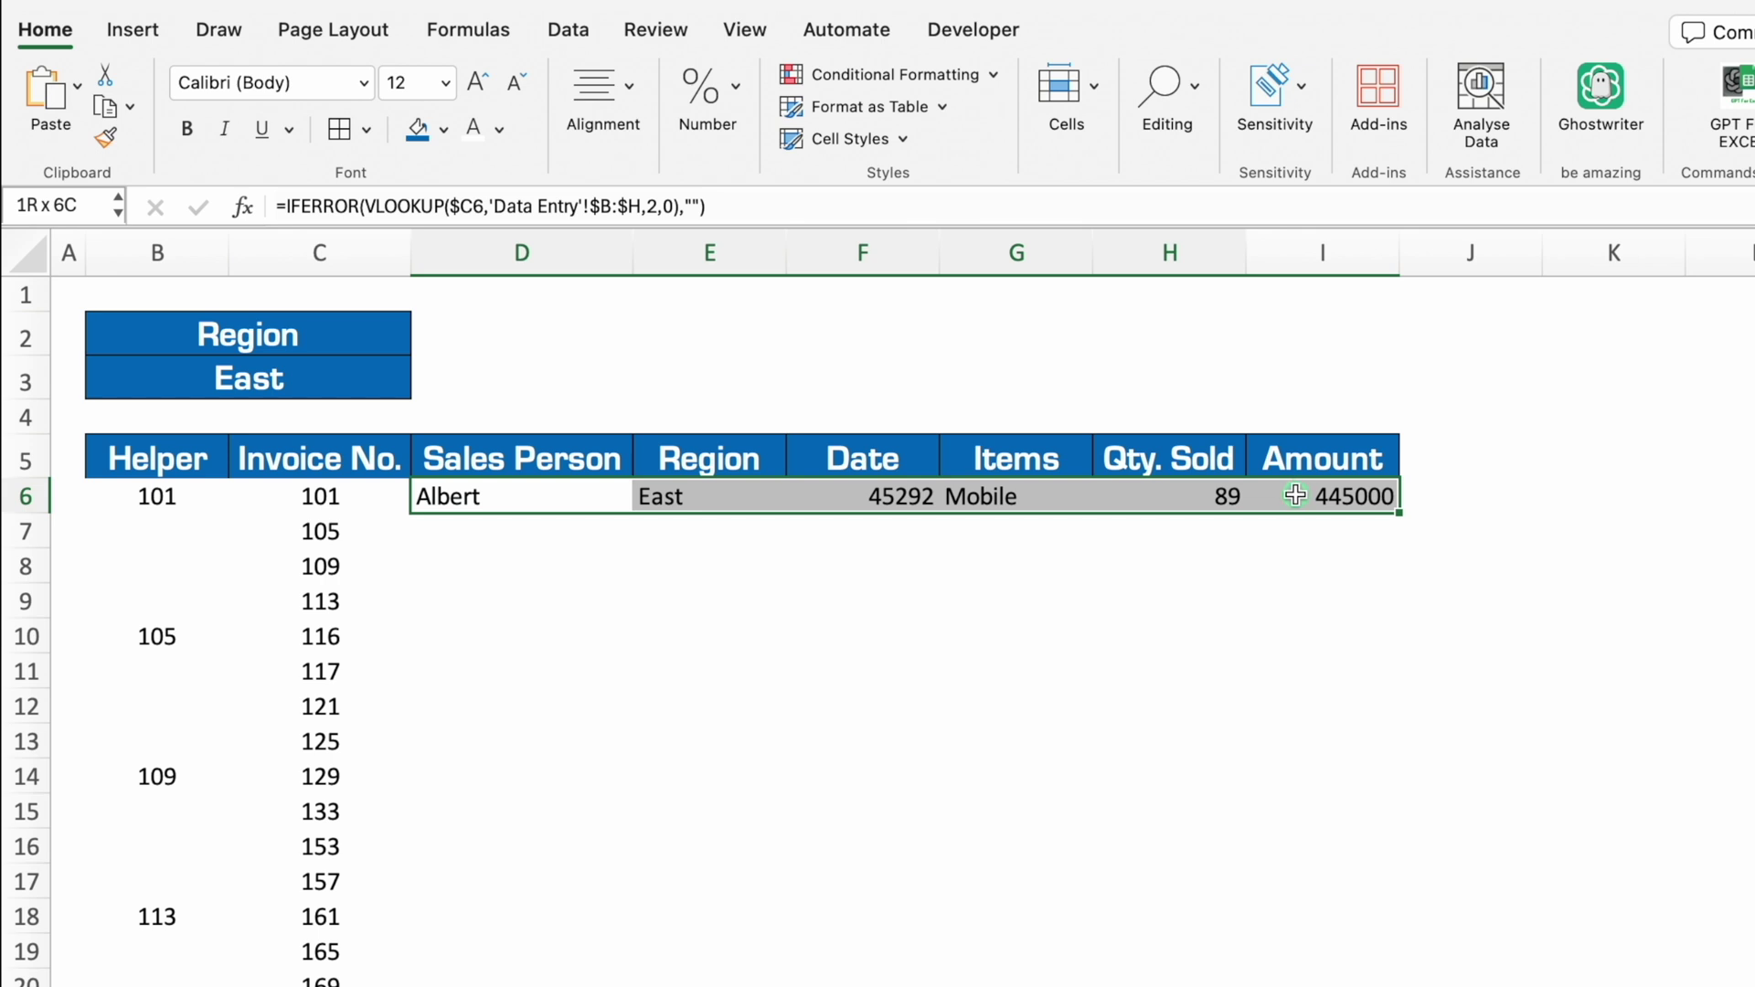
Step: Centre-align the row 6 values D6:I6
click(629, 95)
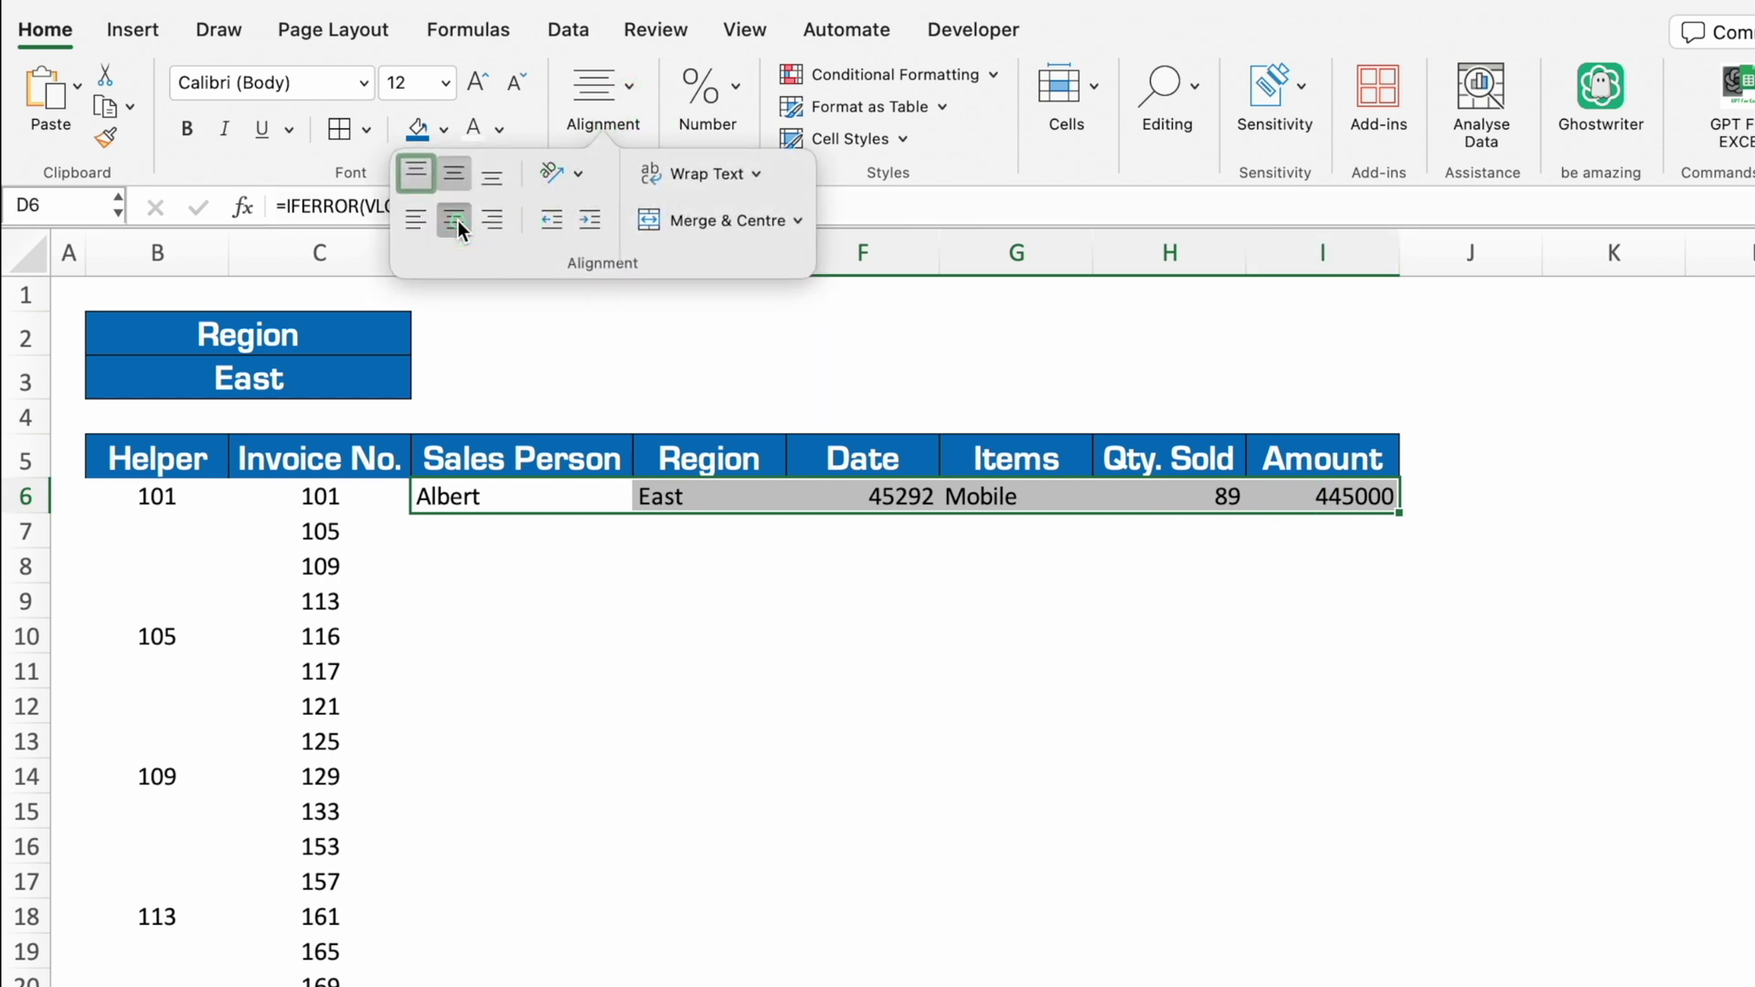
click(458, 221)
click(682, 572)
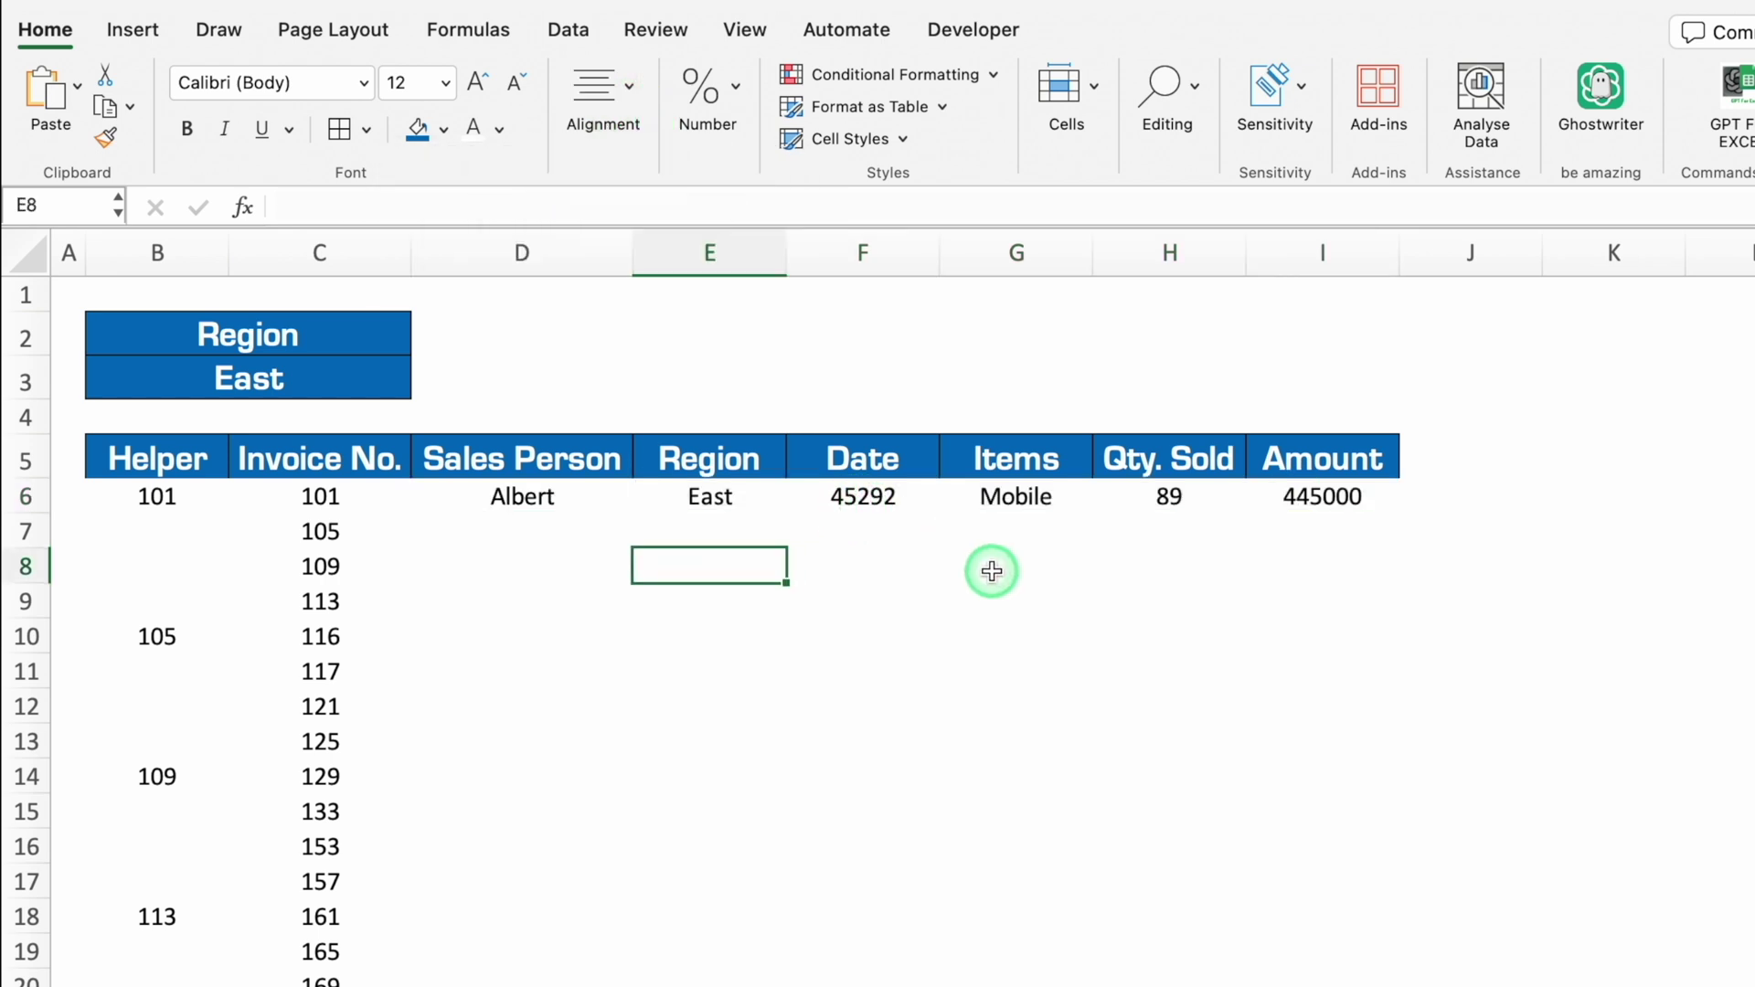
Step: Format column F with the 14-Mar-12 date style so F6 reads 1-Jan-24
click(862, 252)
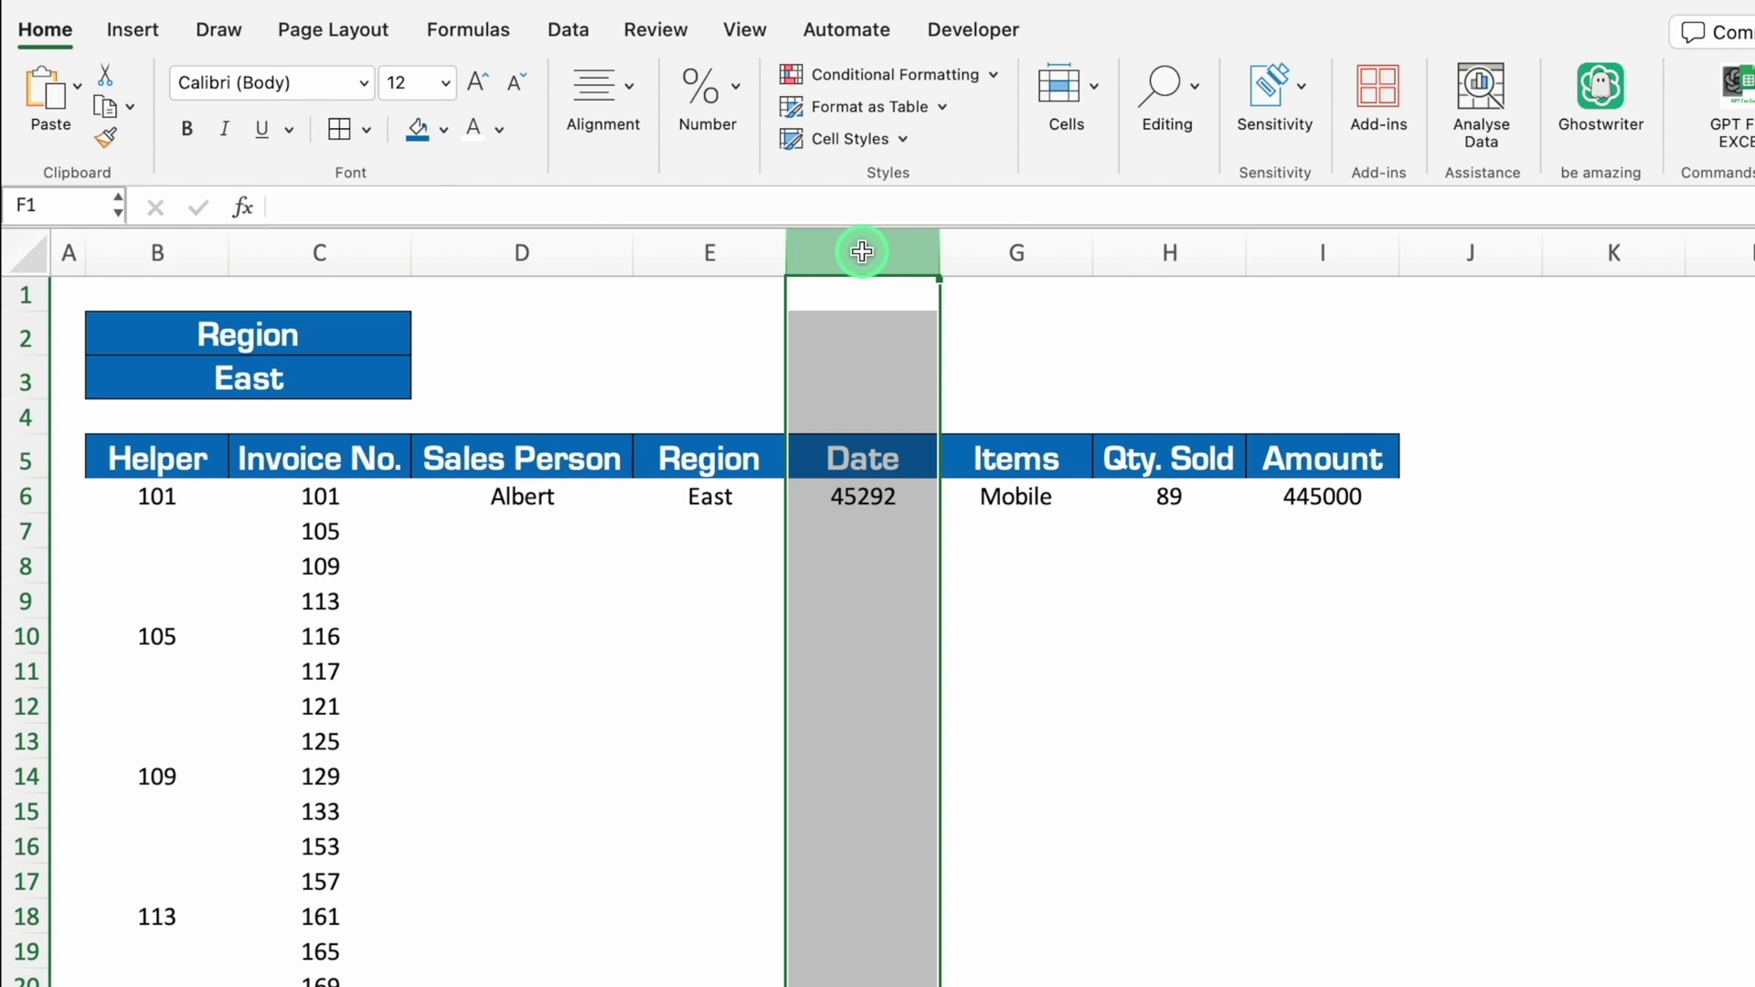
key(ctrl+1)
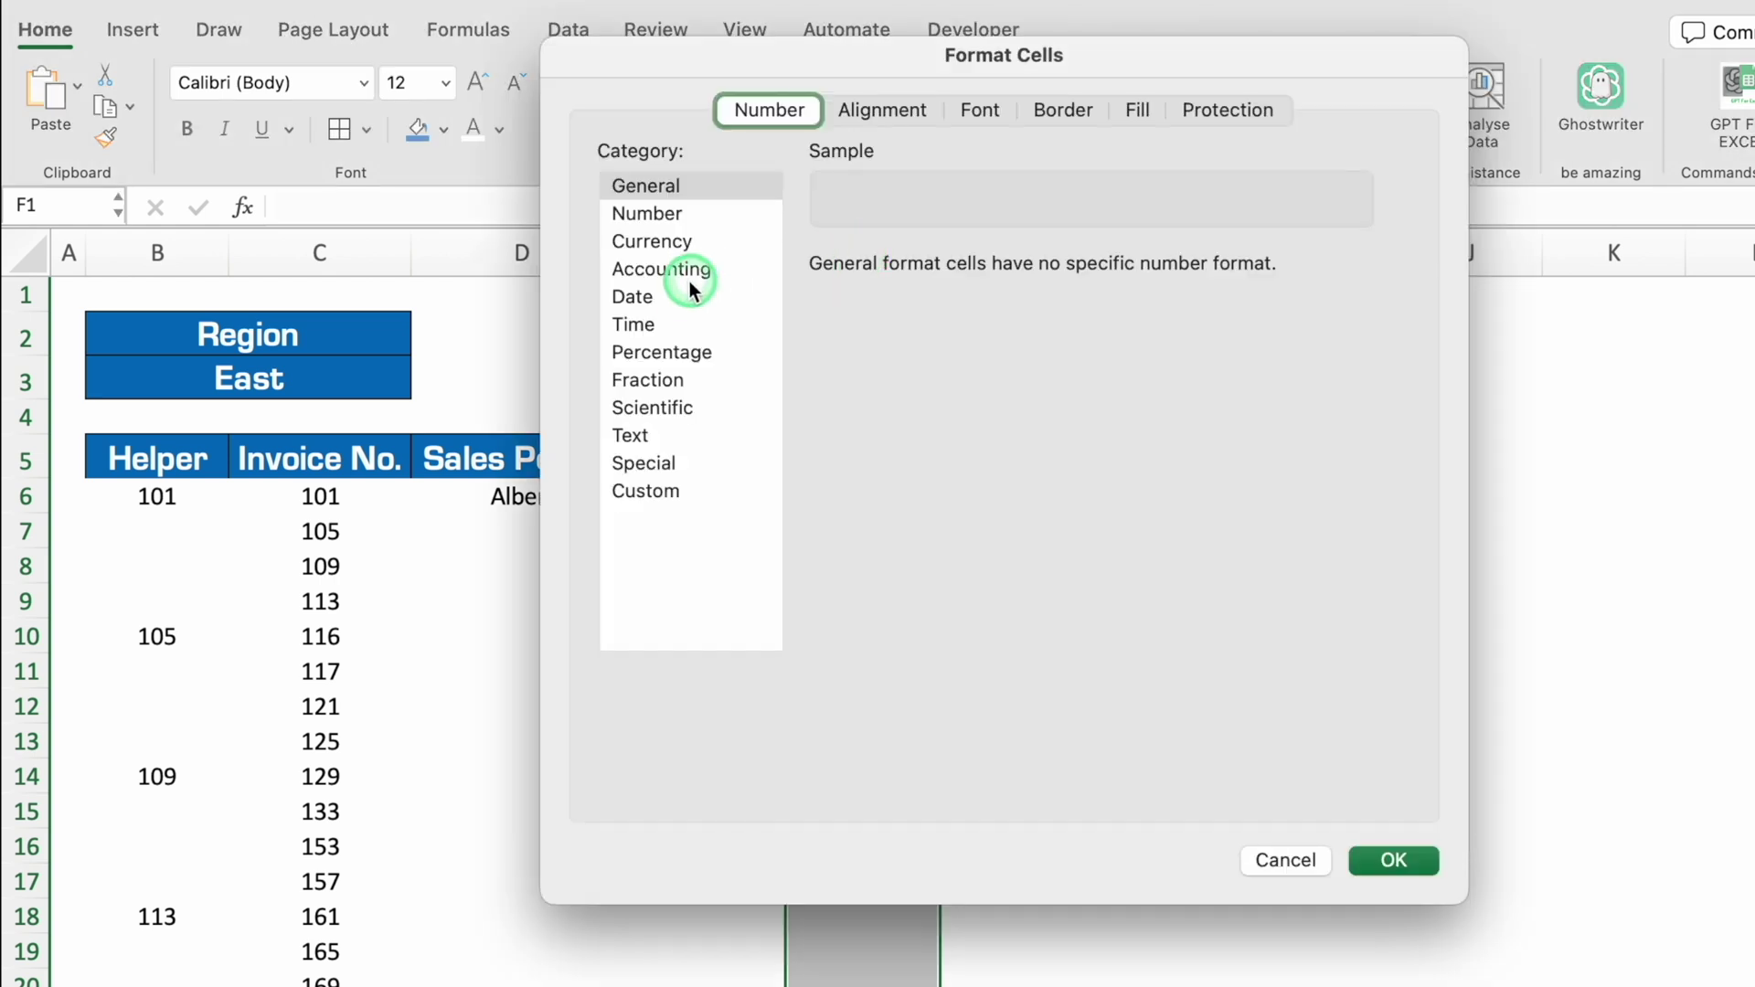
click(677, 292)
click(892, 442)
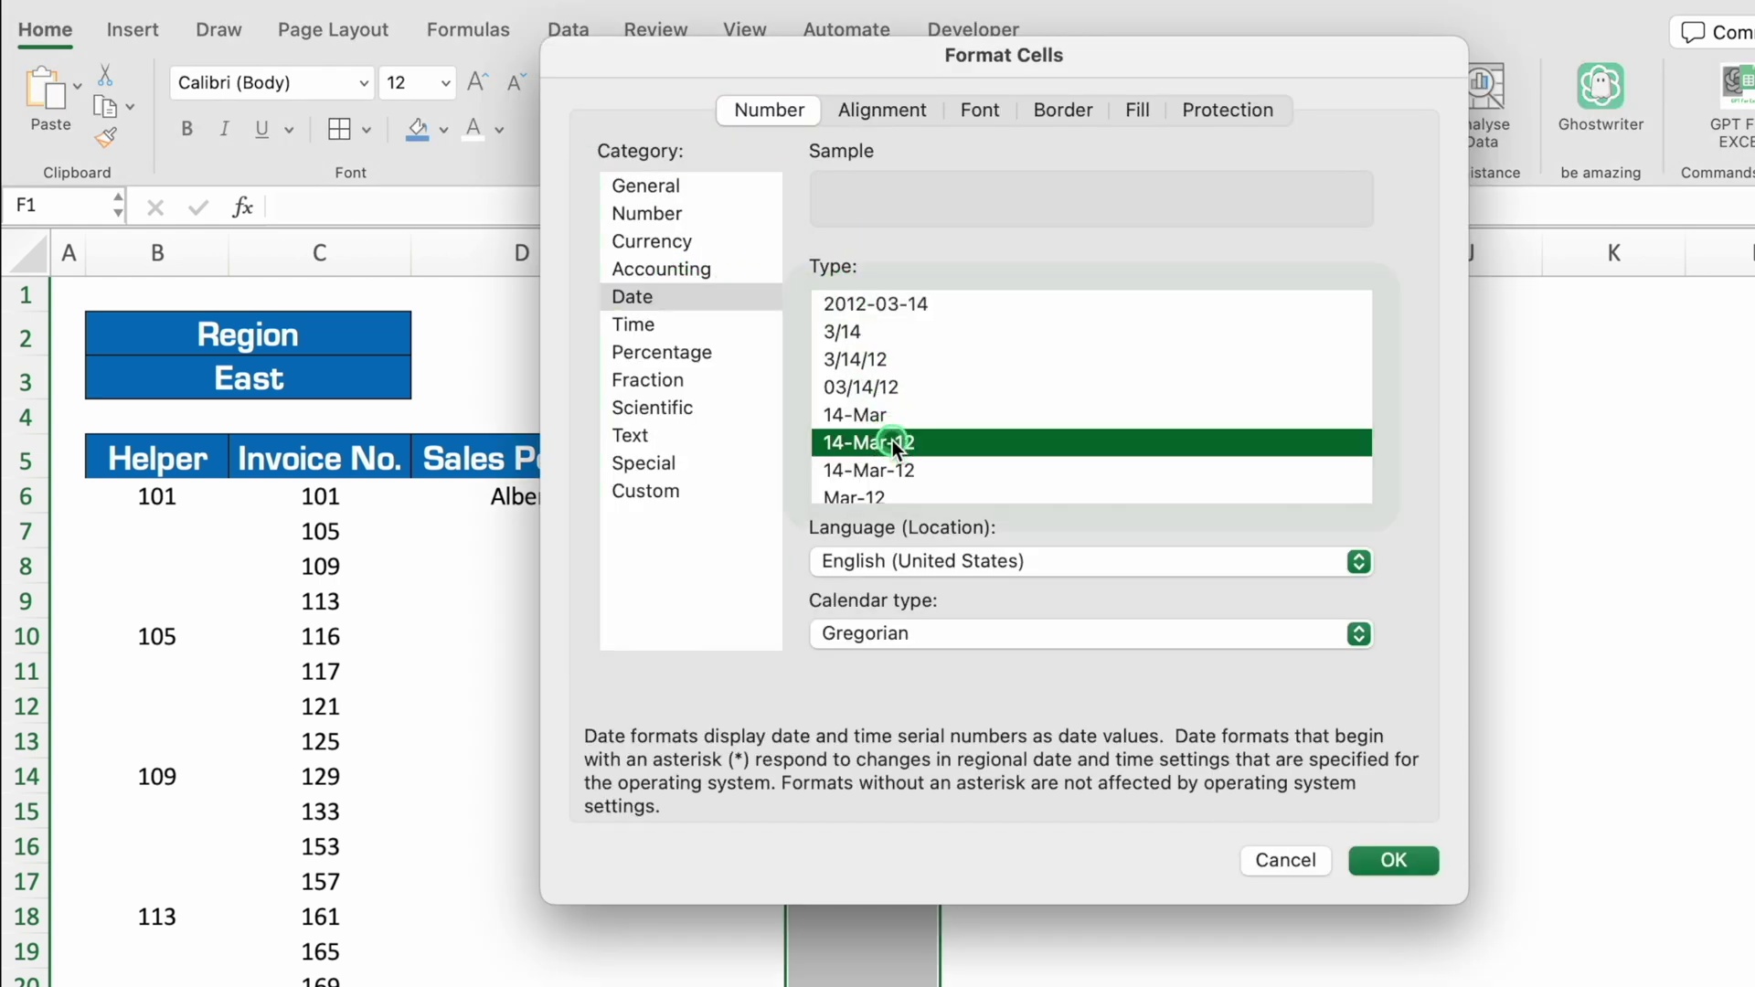
click(1392, 861)
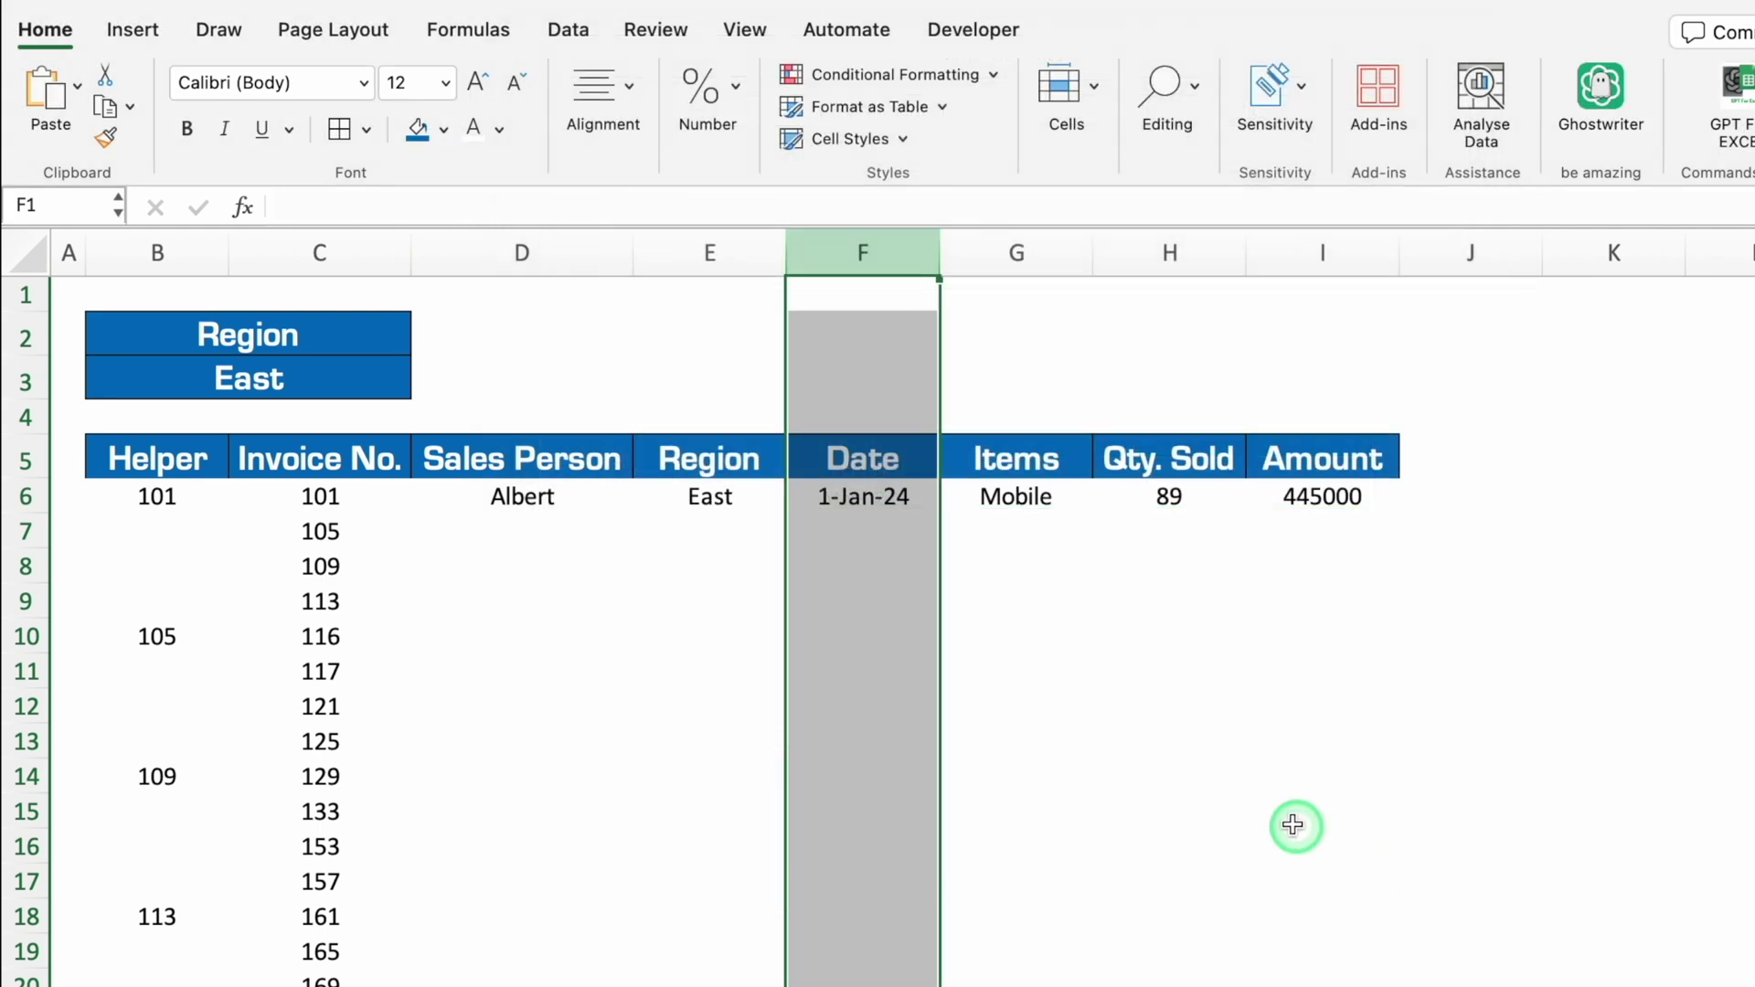
click(1323, 706)
drag(482, 497, 1399, 513)
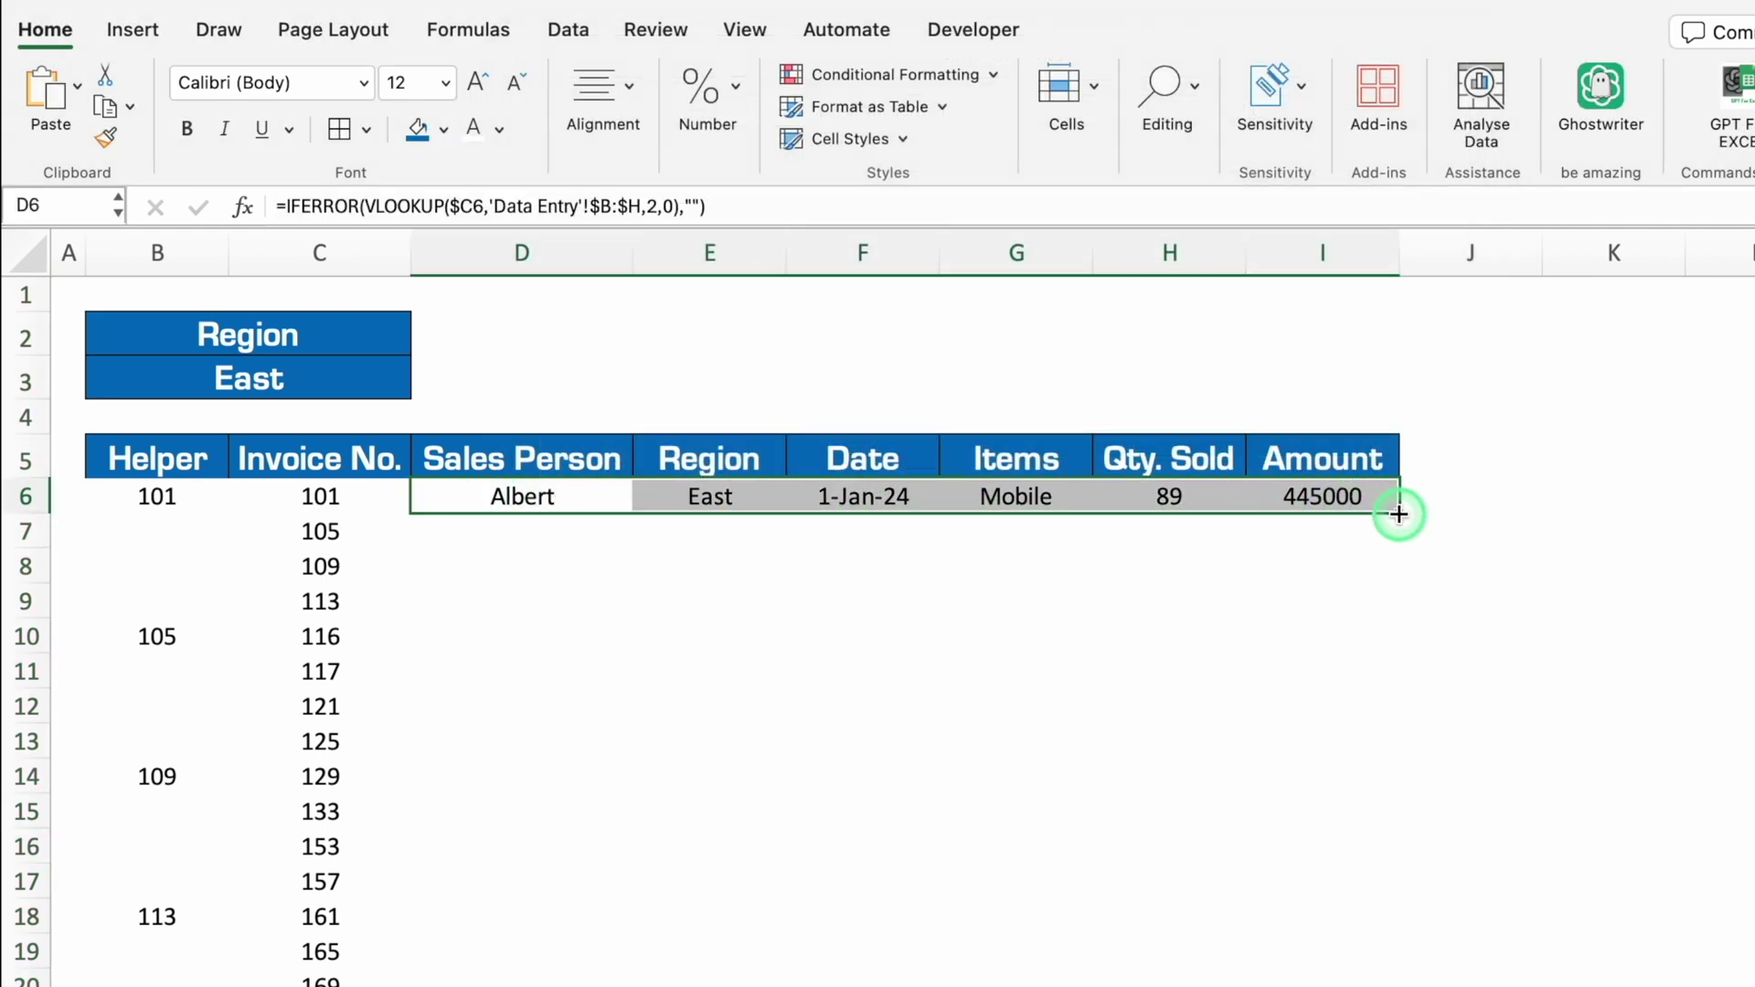
Step: Fill the row 6 lookup formulas down the table and apply All Borders to it
double_click(1399, 514)
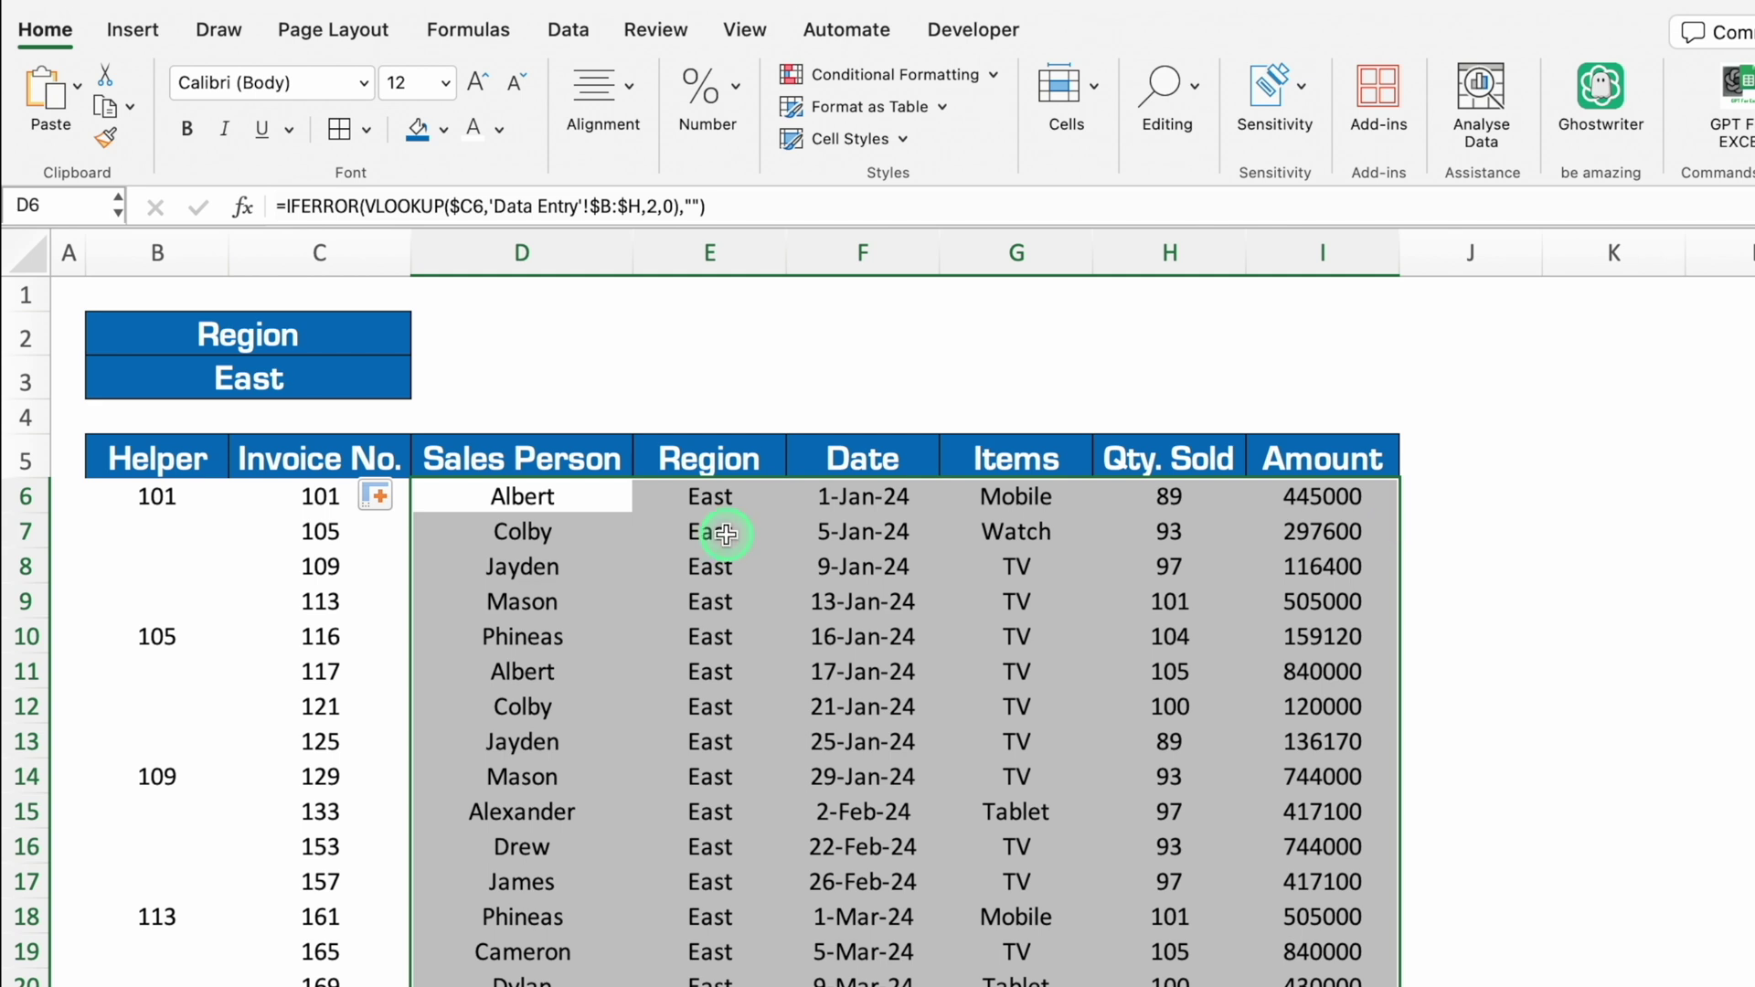
key(ctrl+a)
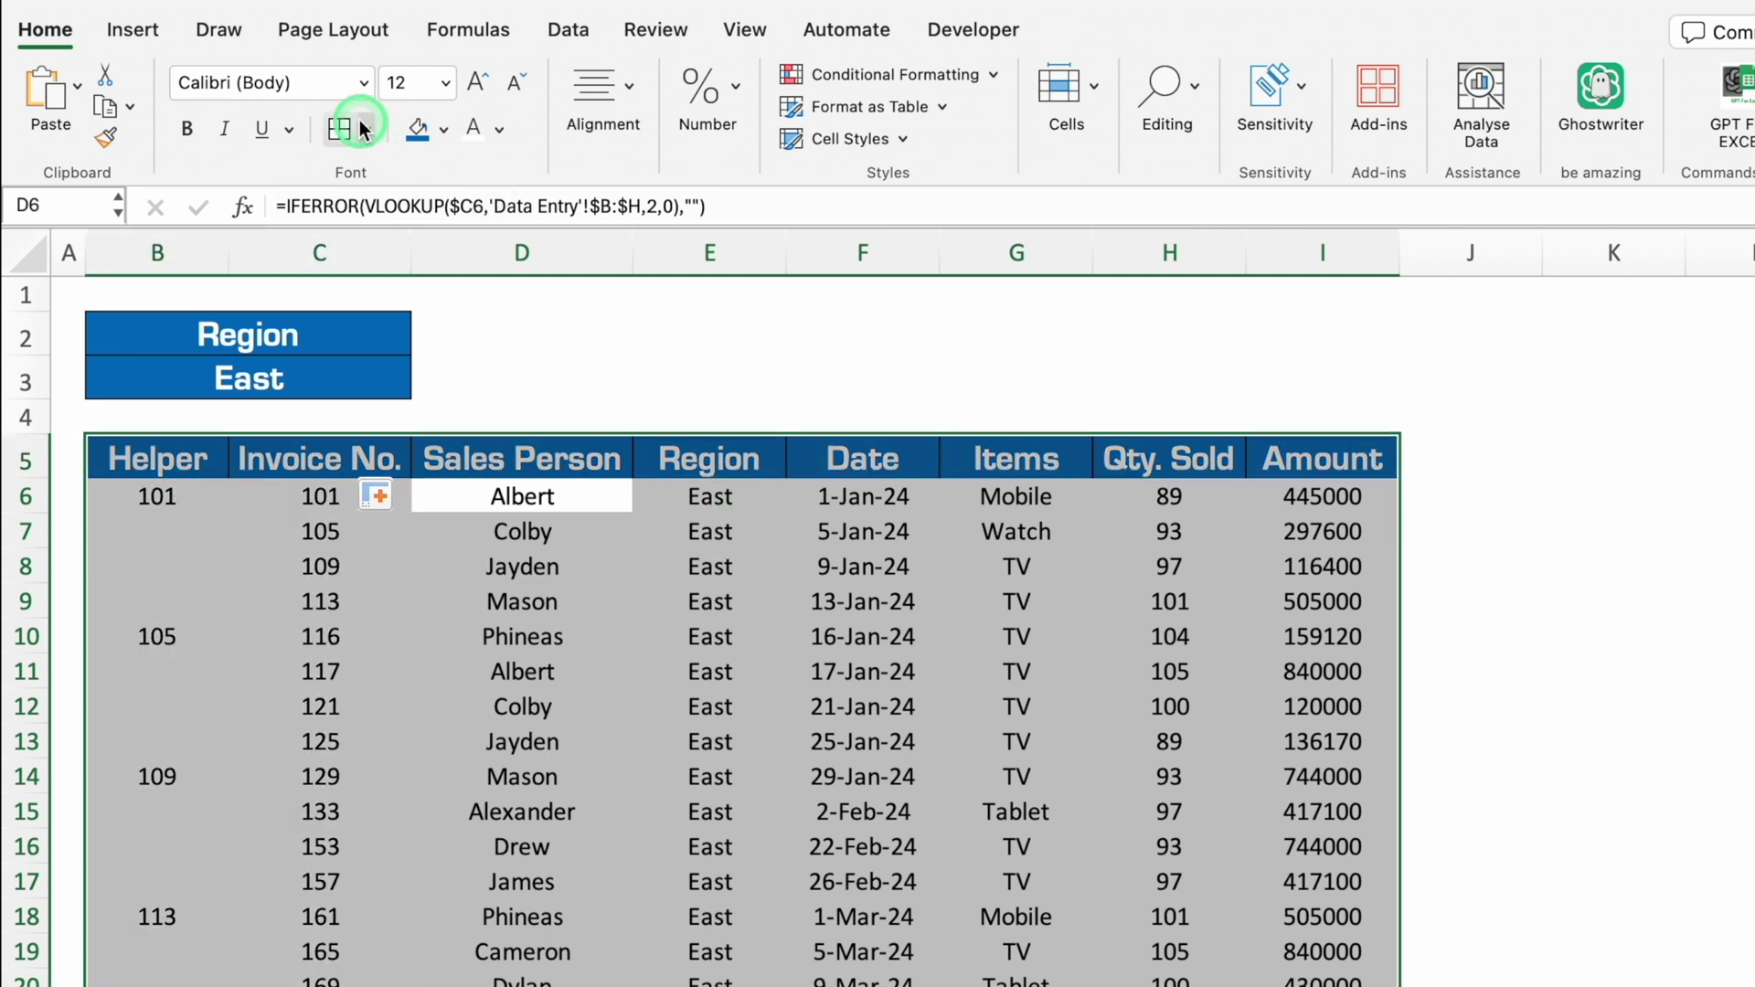
click(338, 135)
click(1613, 455)
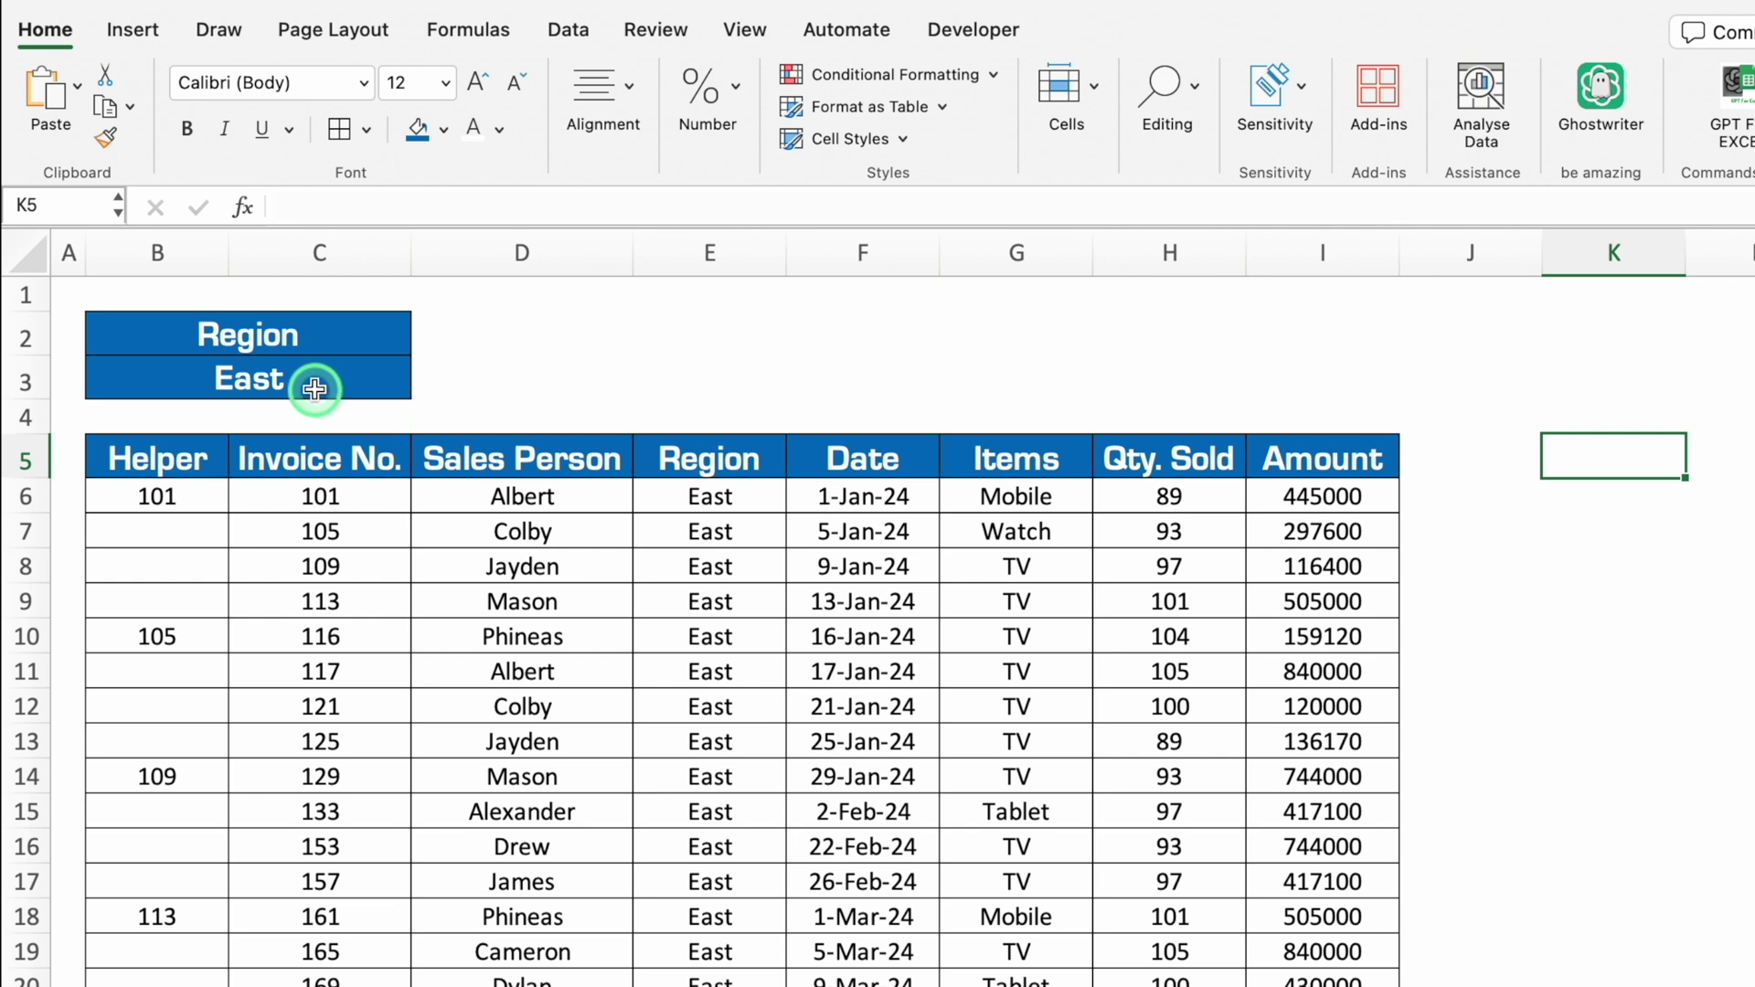
Step: Test the B3 region dropdown by switching to West, then back to East
click(309, 380)
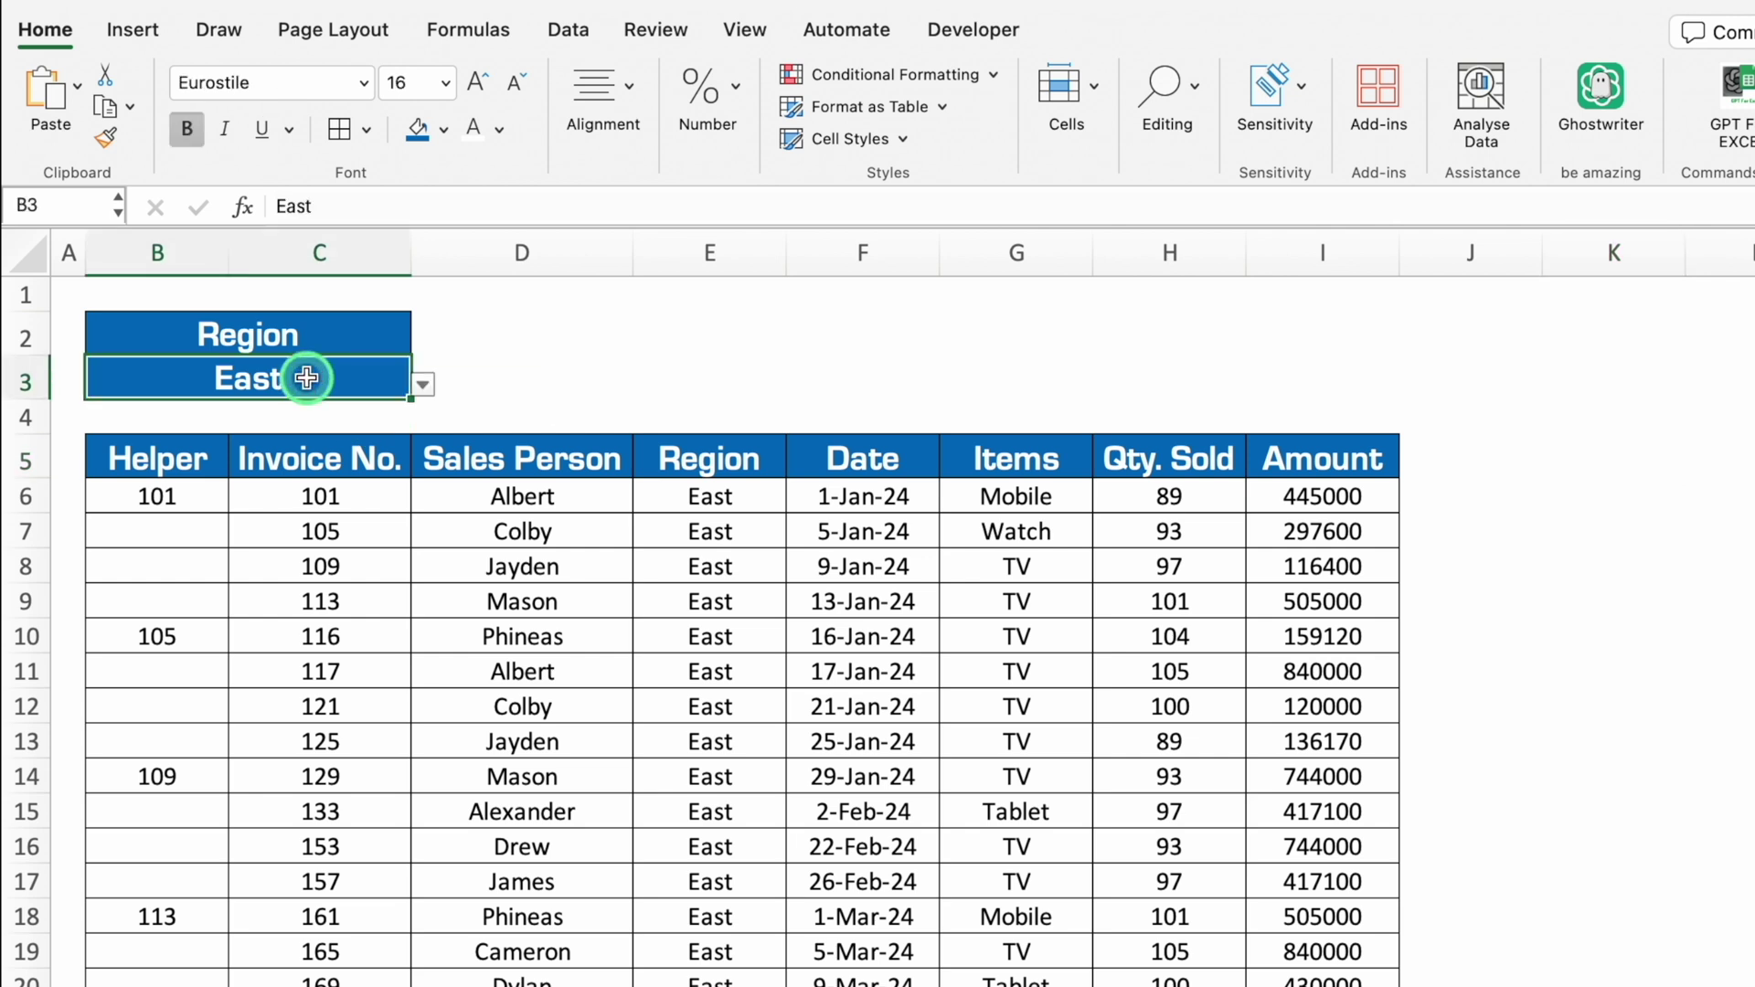
click(421, 384)
click(125, 441)
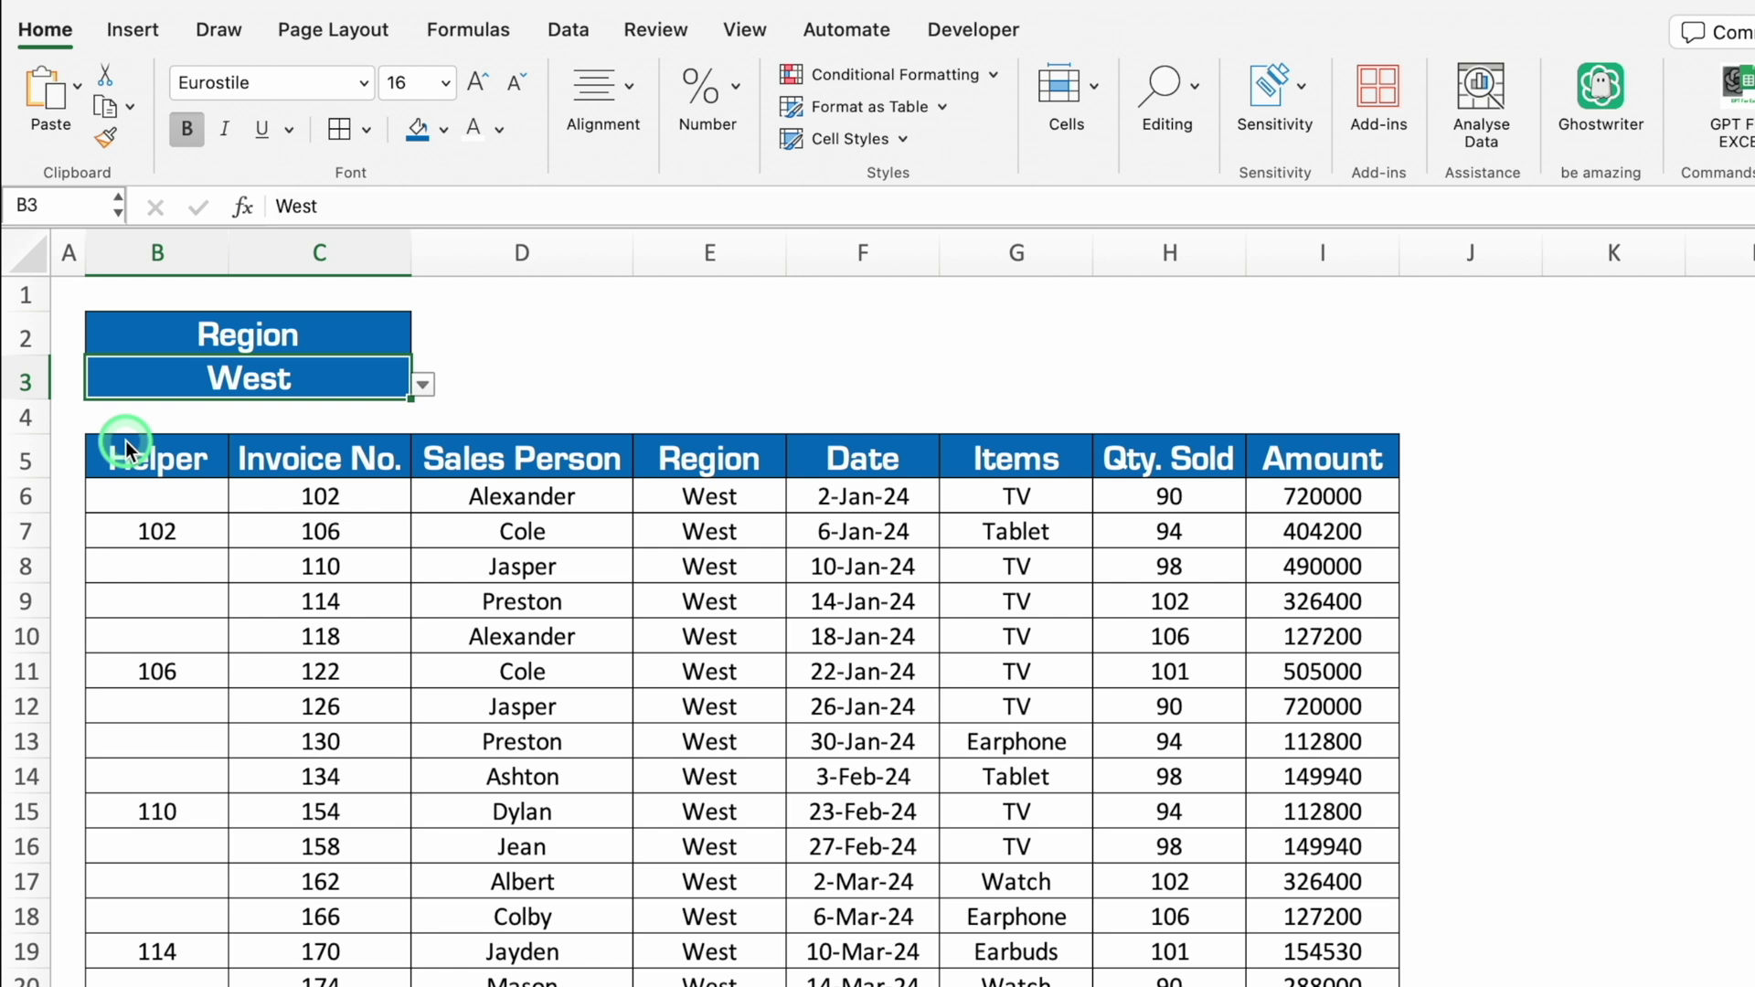
click(580, 307)
click(424, 386)
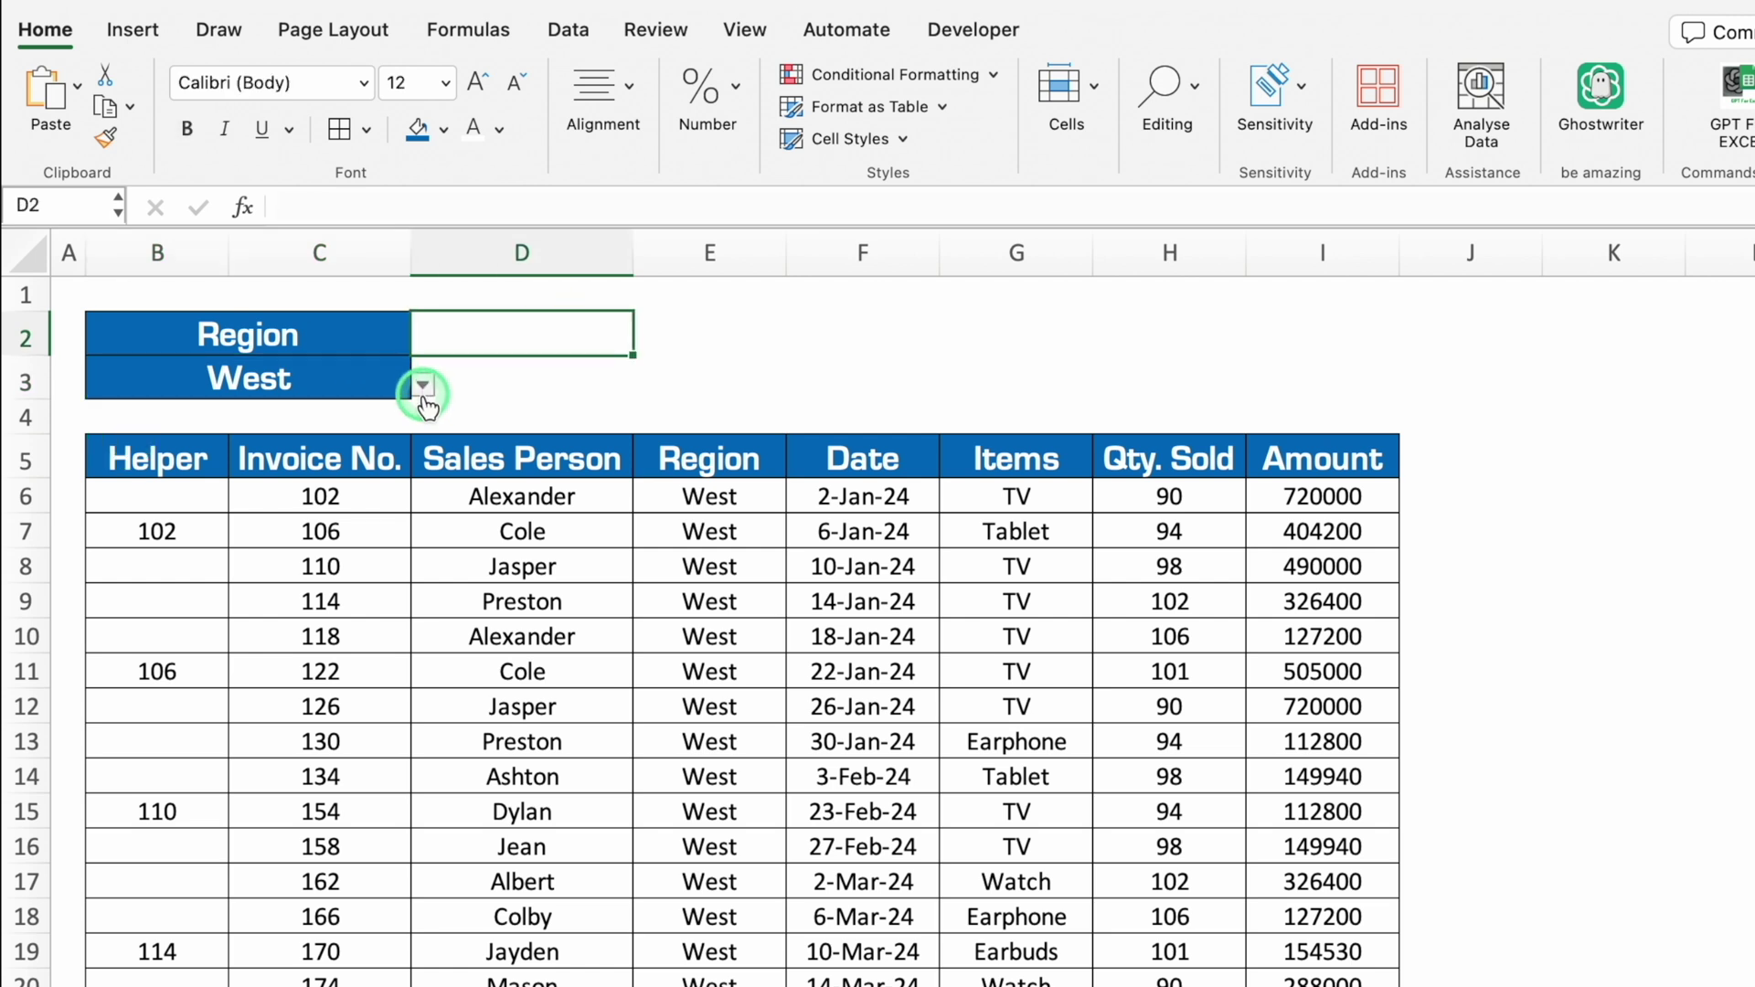
click(228, 379)
click(422, 384)
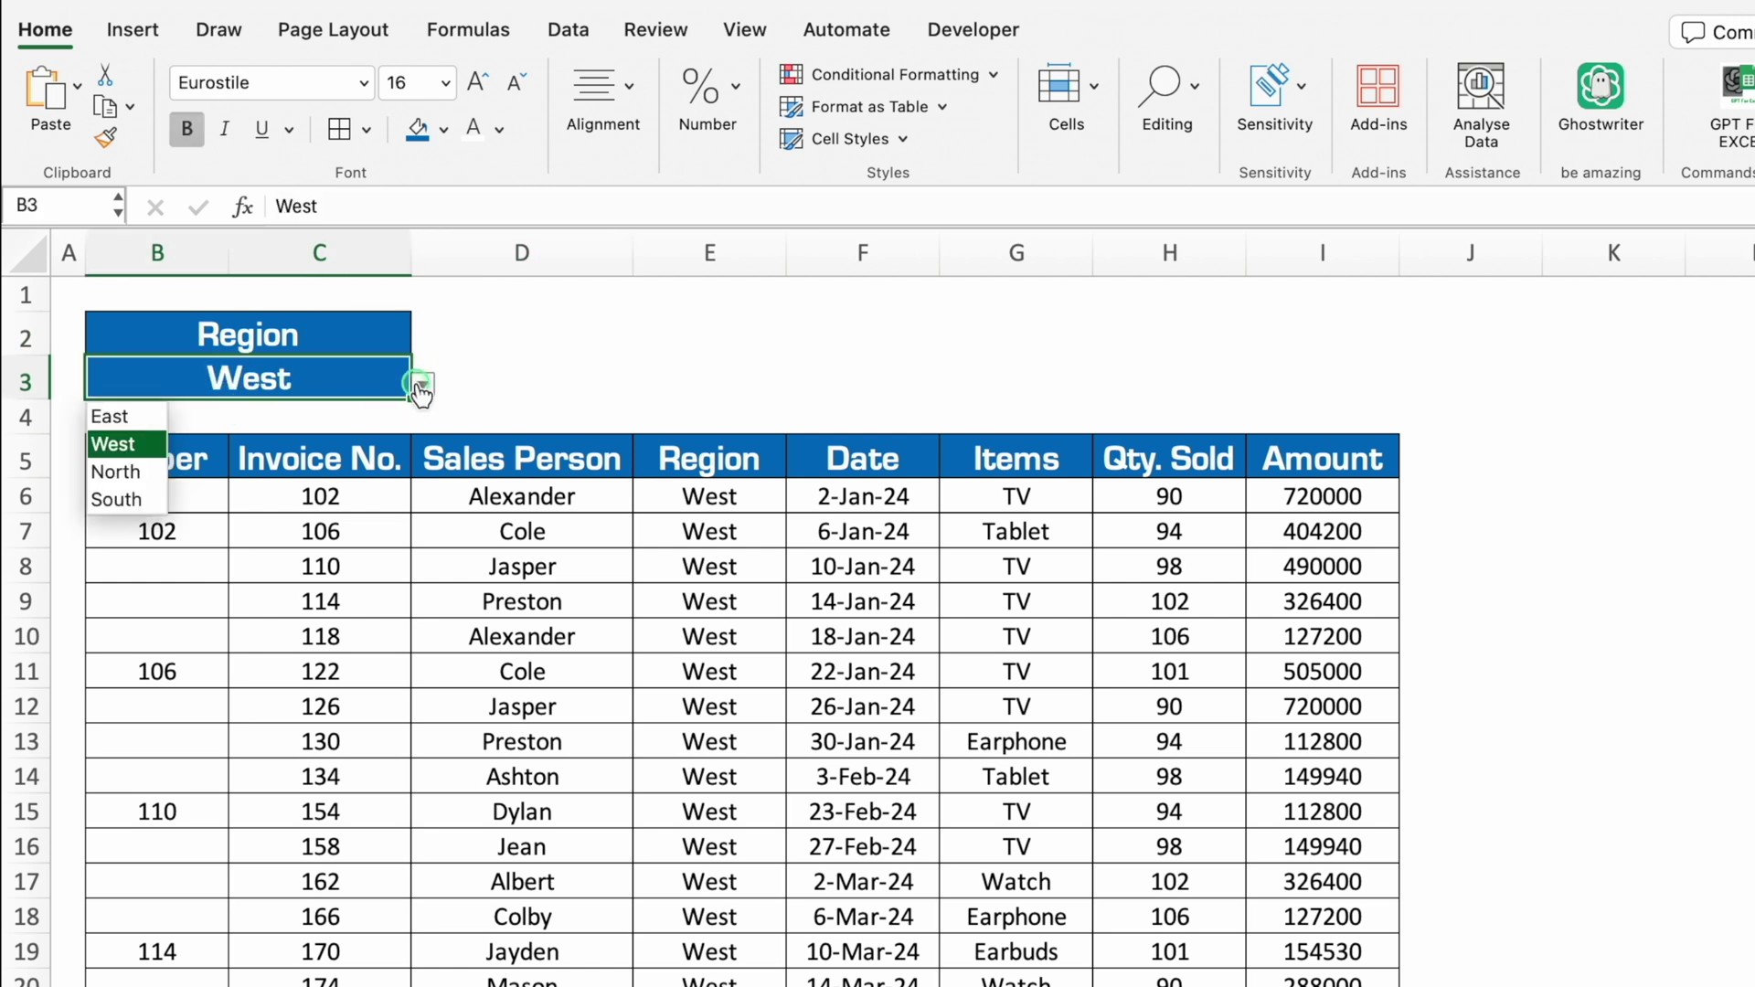
click(110, 416)
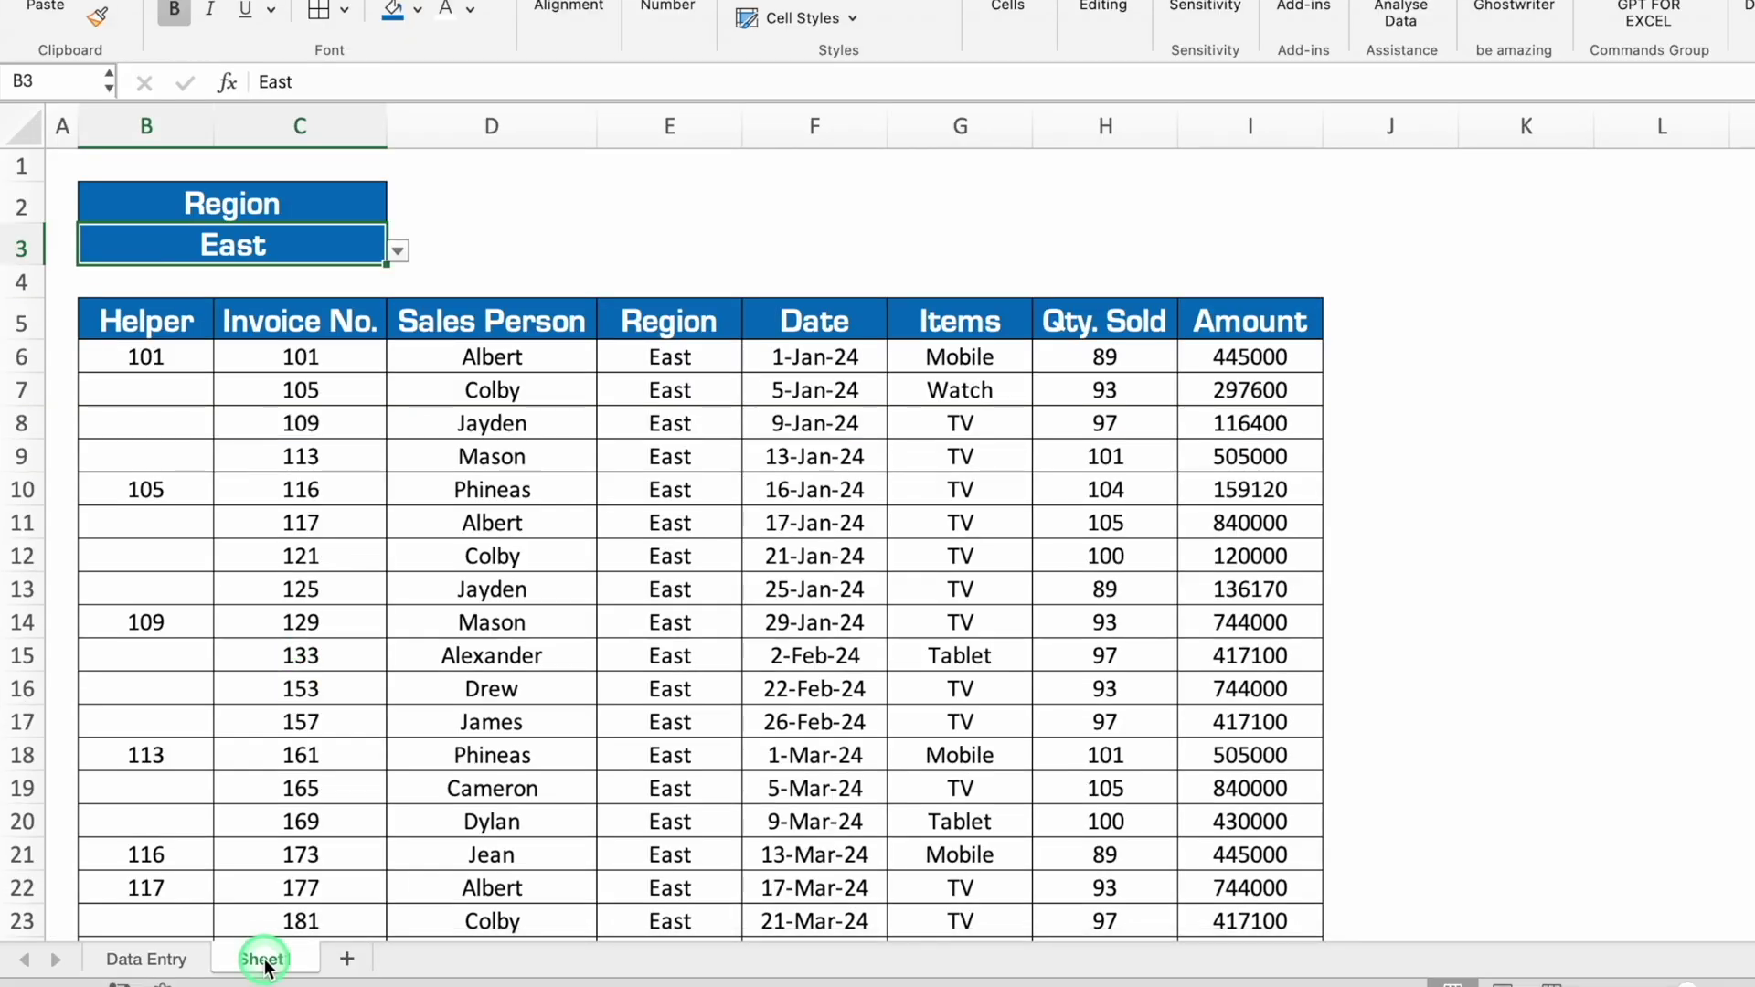
Step: Duplicate the region report sheet three times by Ctrl-dragging its tab
drag(264, 966, 350, 971)
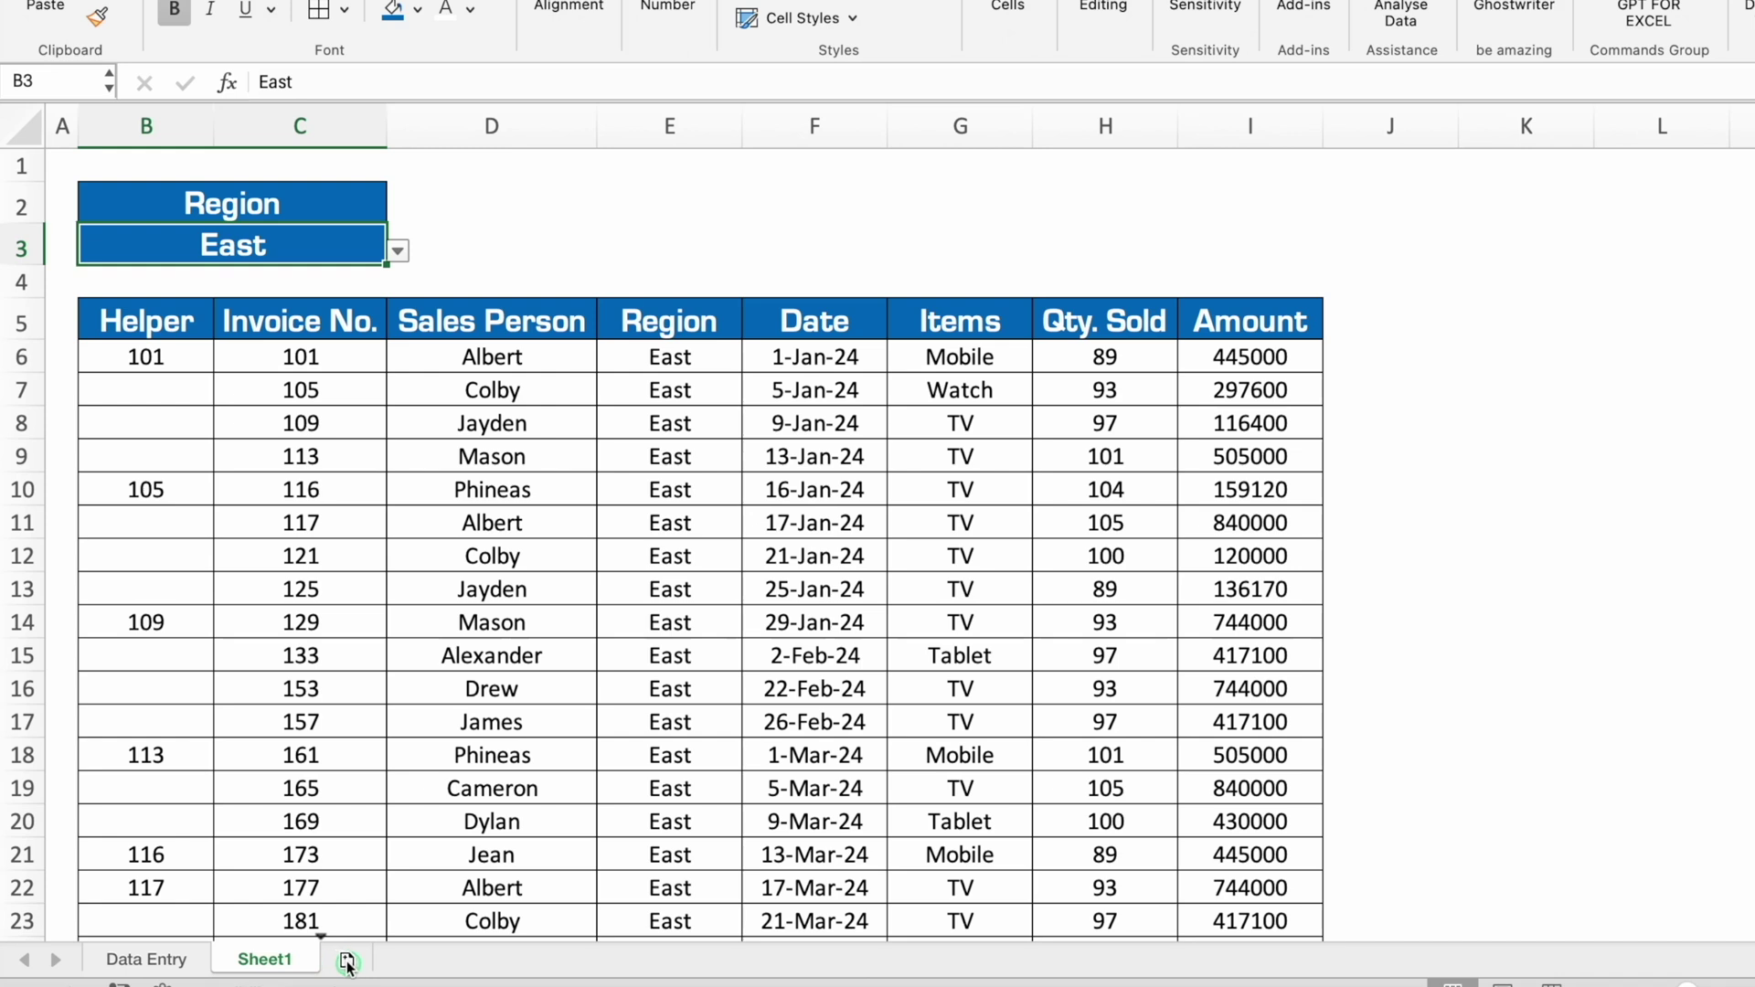
drag(350, 971, 599, 960)
click(274, 960)
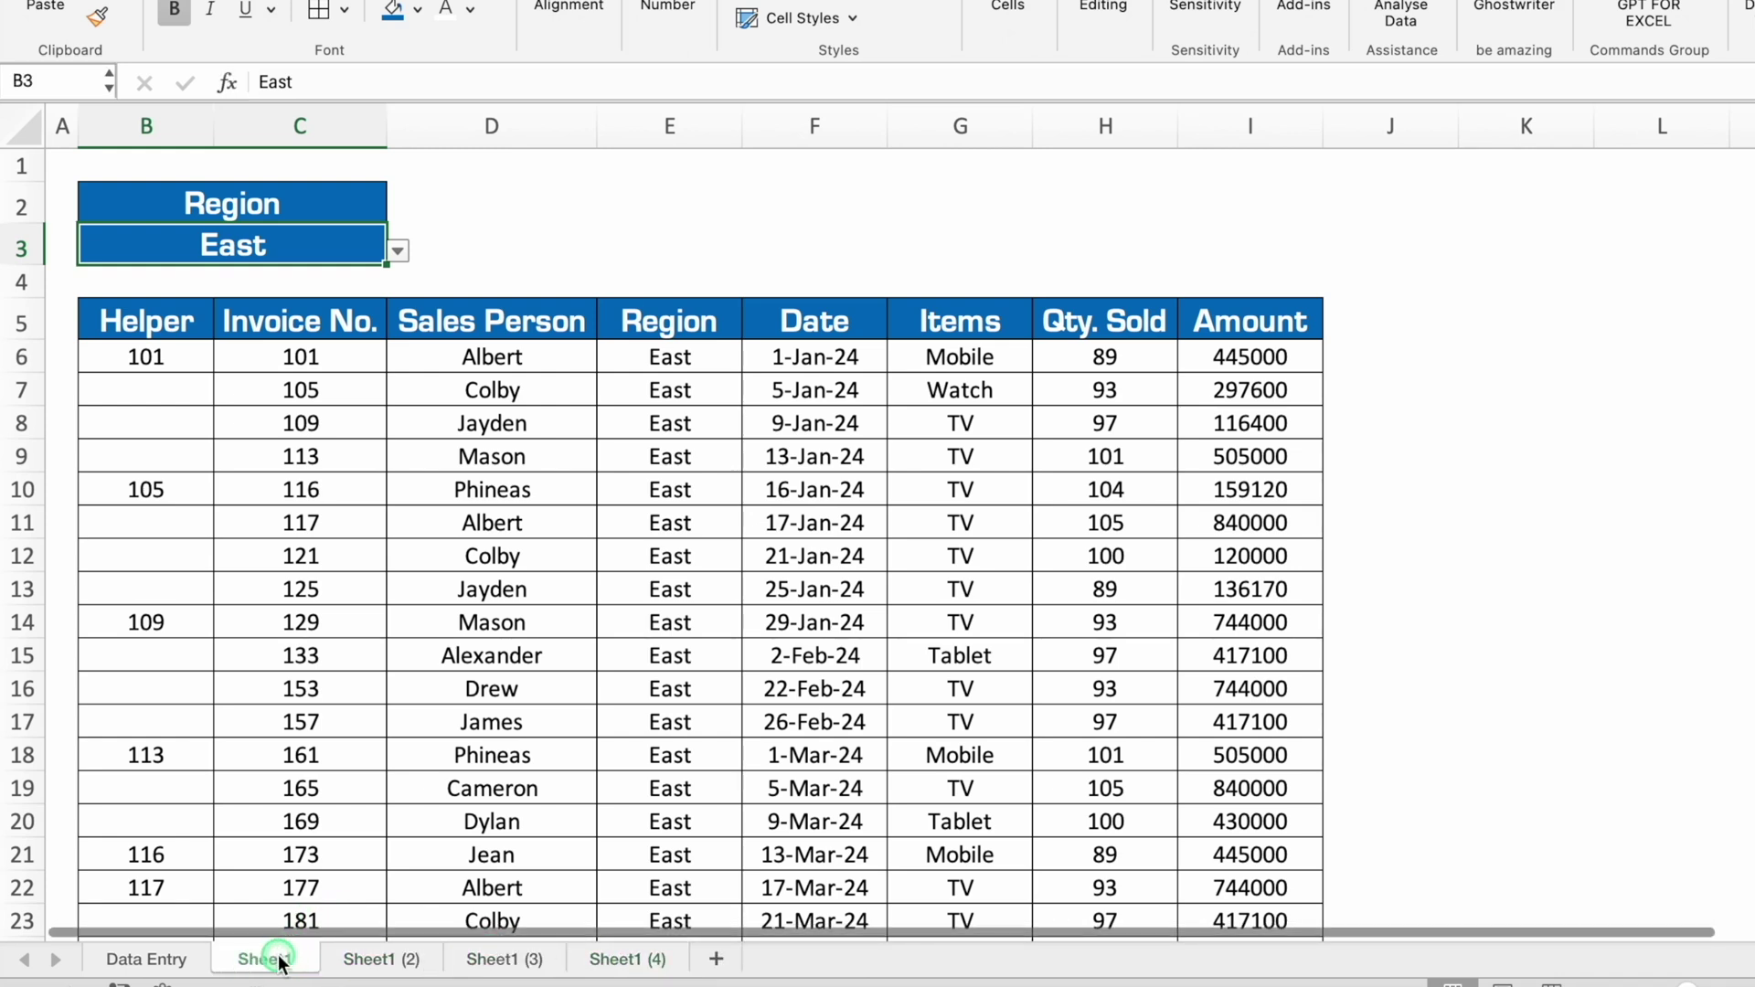
Step: Rename the four report sheets East, West, North and South
double_click(274, 960)
text(East)
click(396, 958)
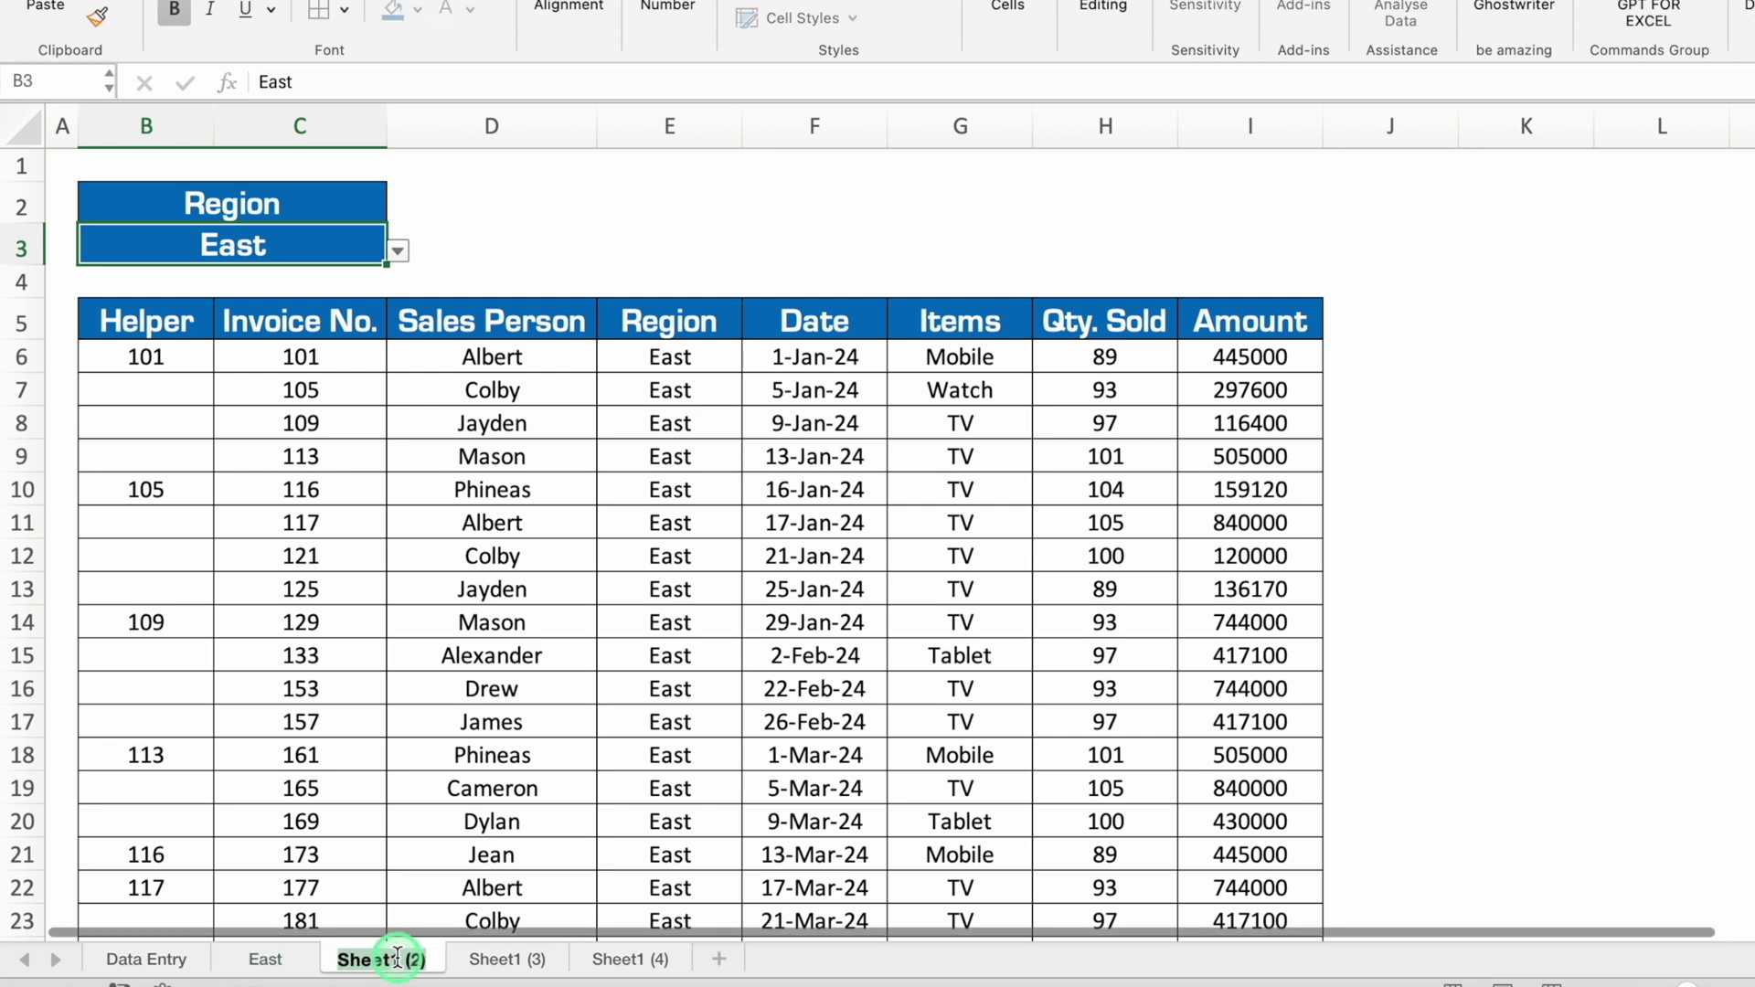
double_click(396, 958)
text(West)
double_click(510, 958)
text(North)
click(601, 960)
double_click(595, 960)
text(South)
Step: Set B3's region dropdown to West on the West sheet and North on the North sheet
click(375, 959)
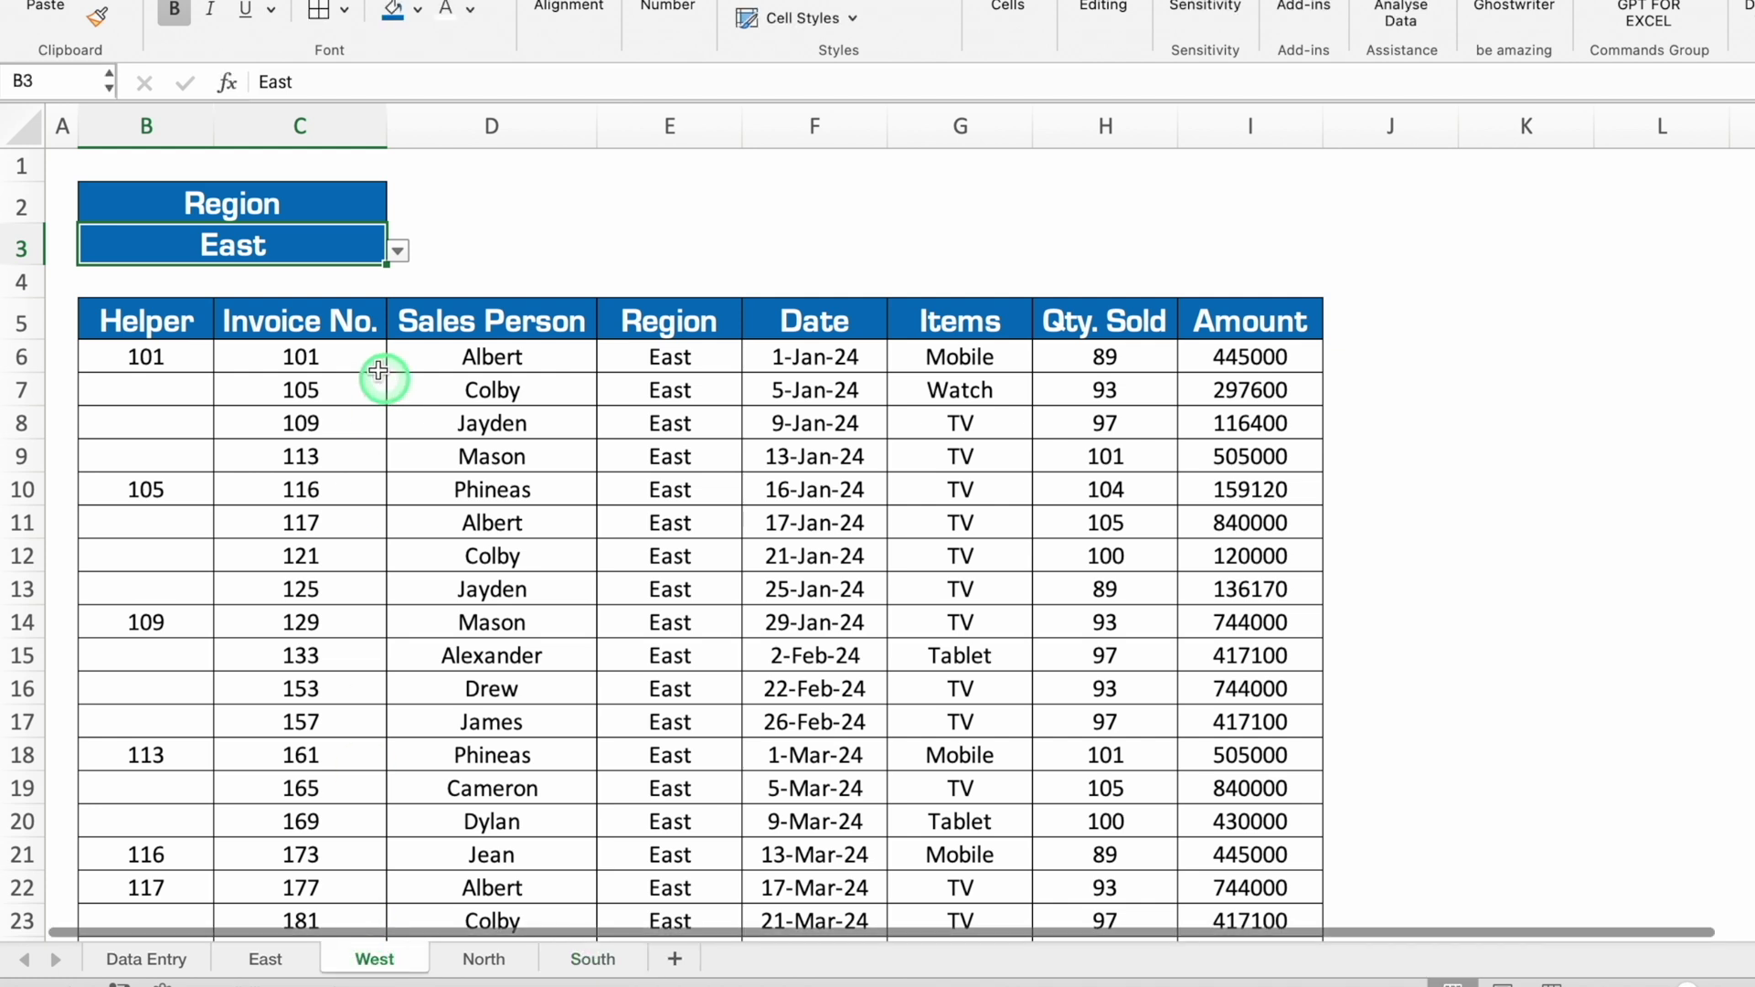
click(398, 250)
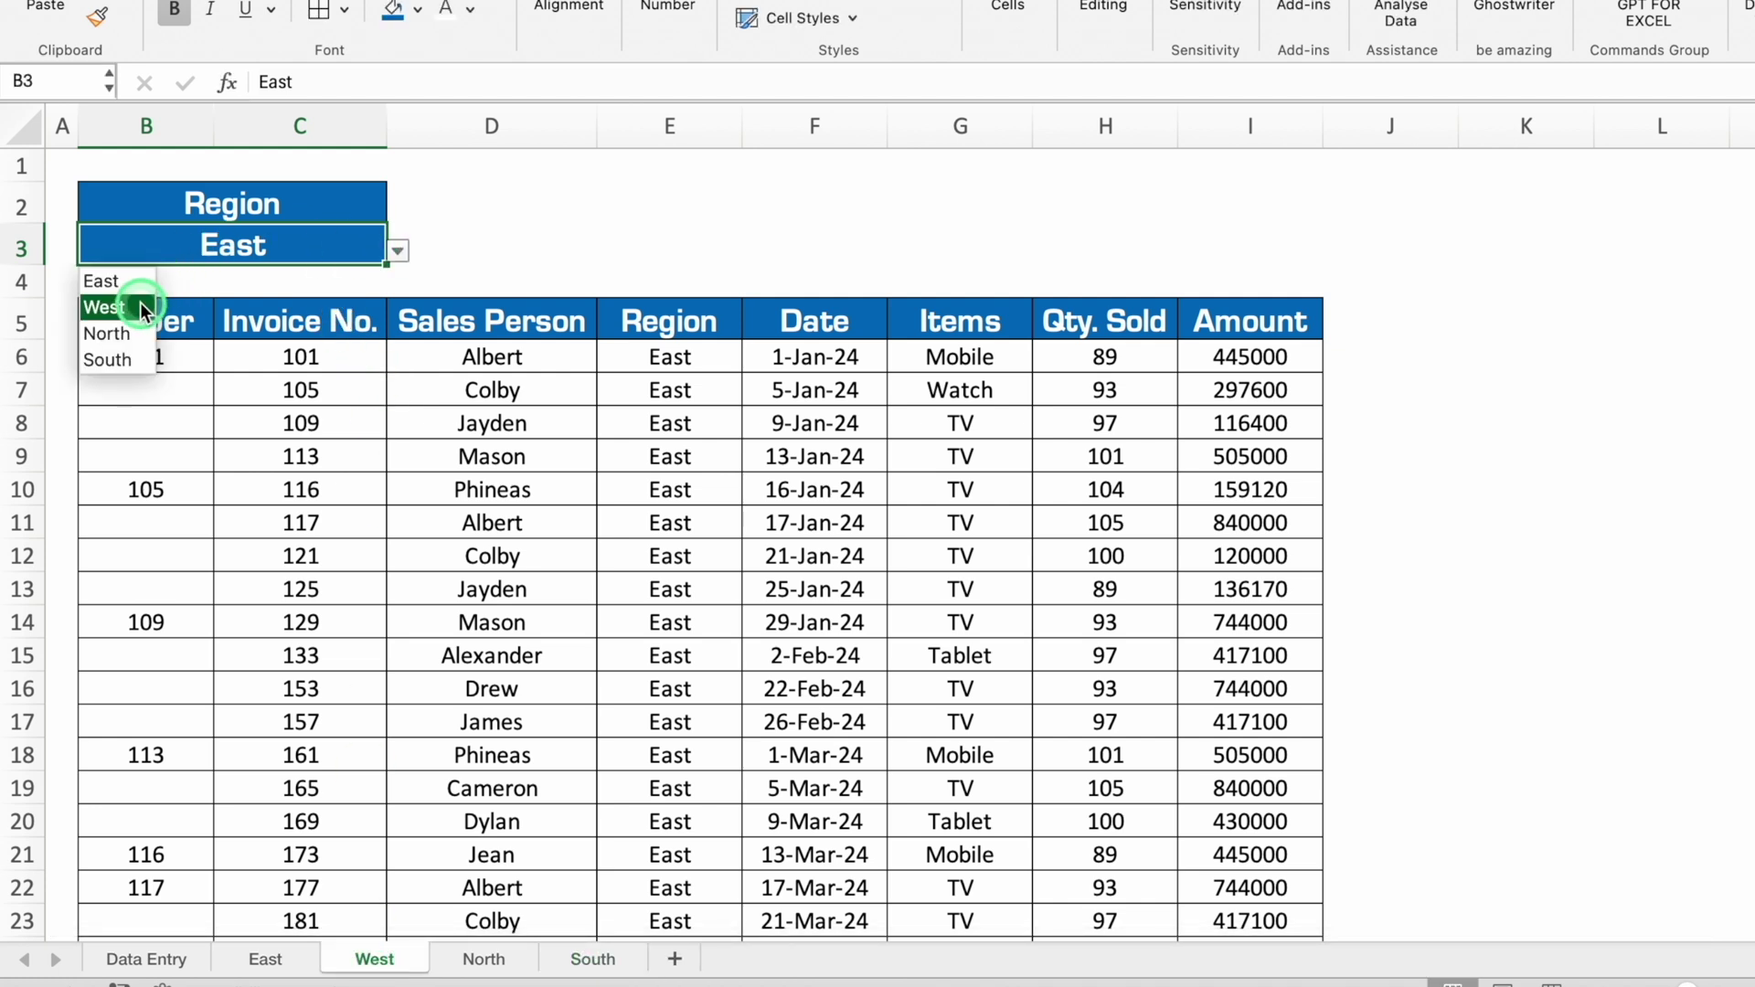
click(141, 301)
click(483, 959)
click(398, 250)
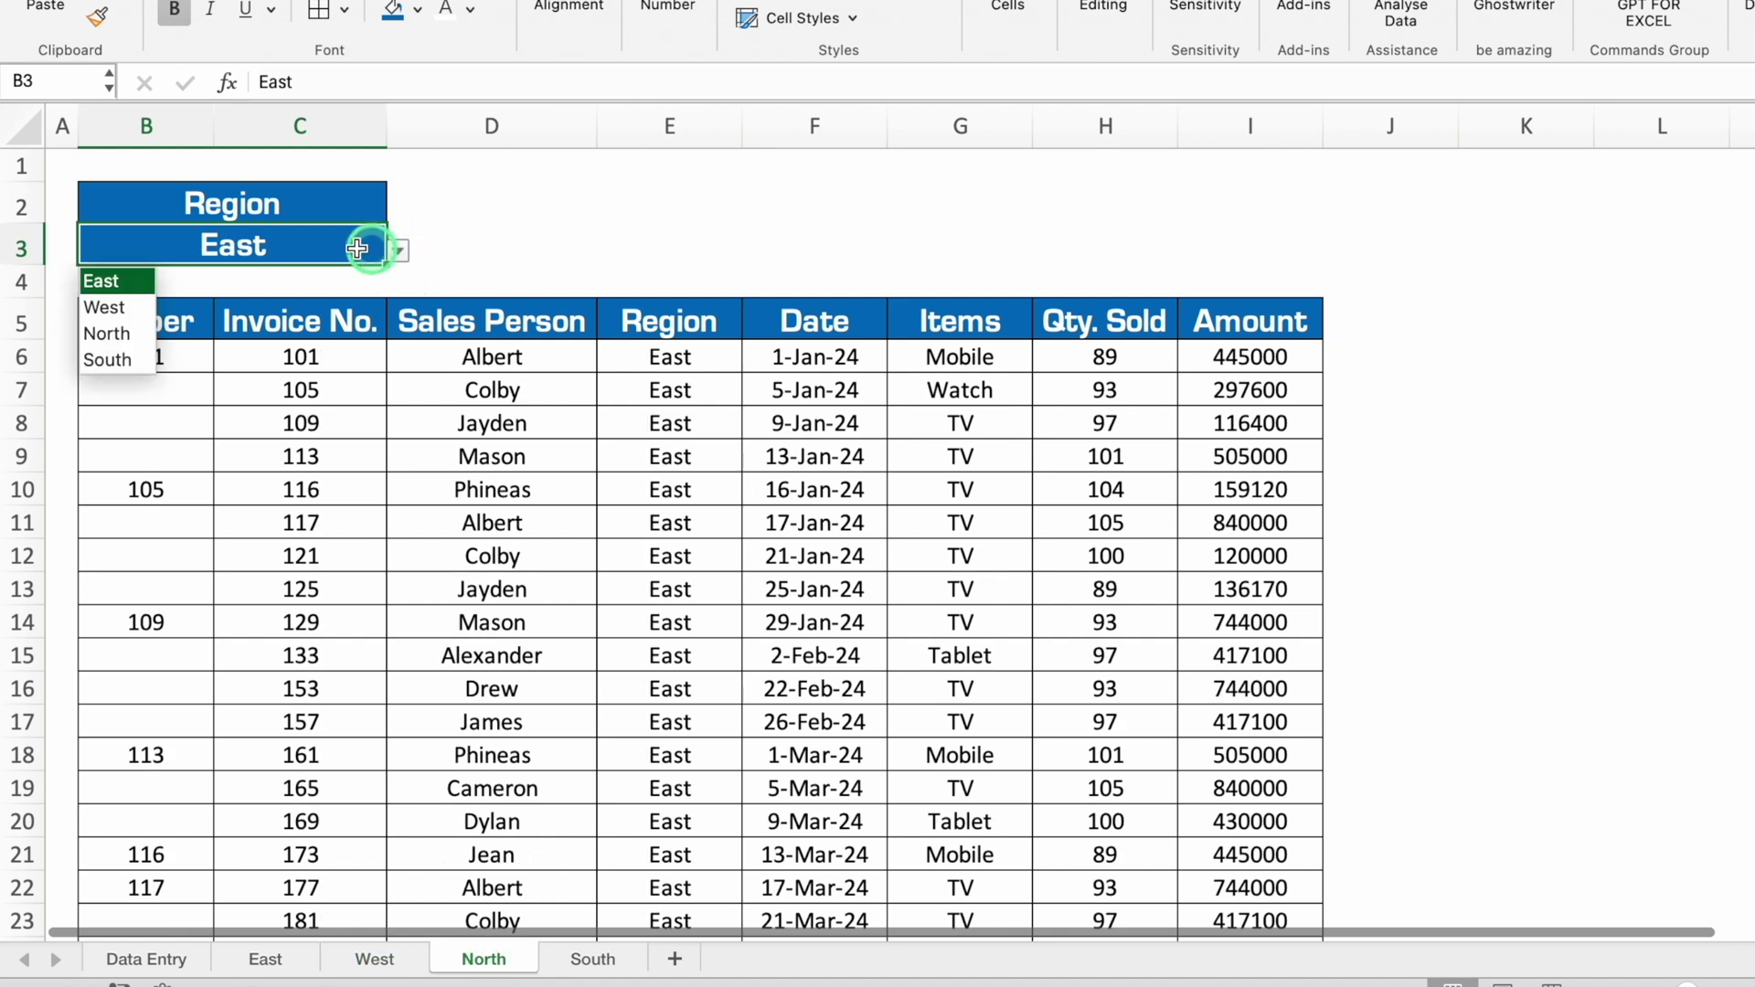
click(100, 329)
click(590, 959)
click(398, 250)
click(145, 283)
Step: Check Data Entry and each of the East, West, North and South sheets in turn
click(174, 960)
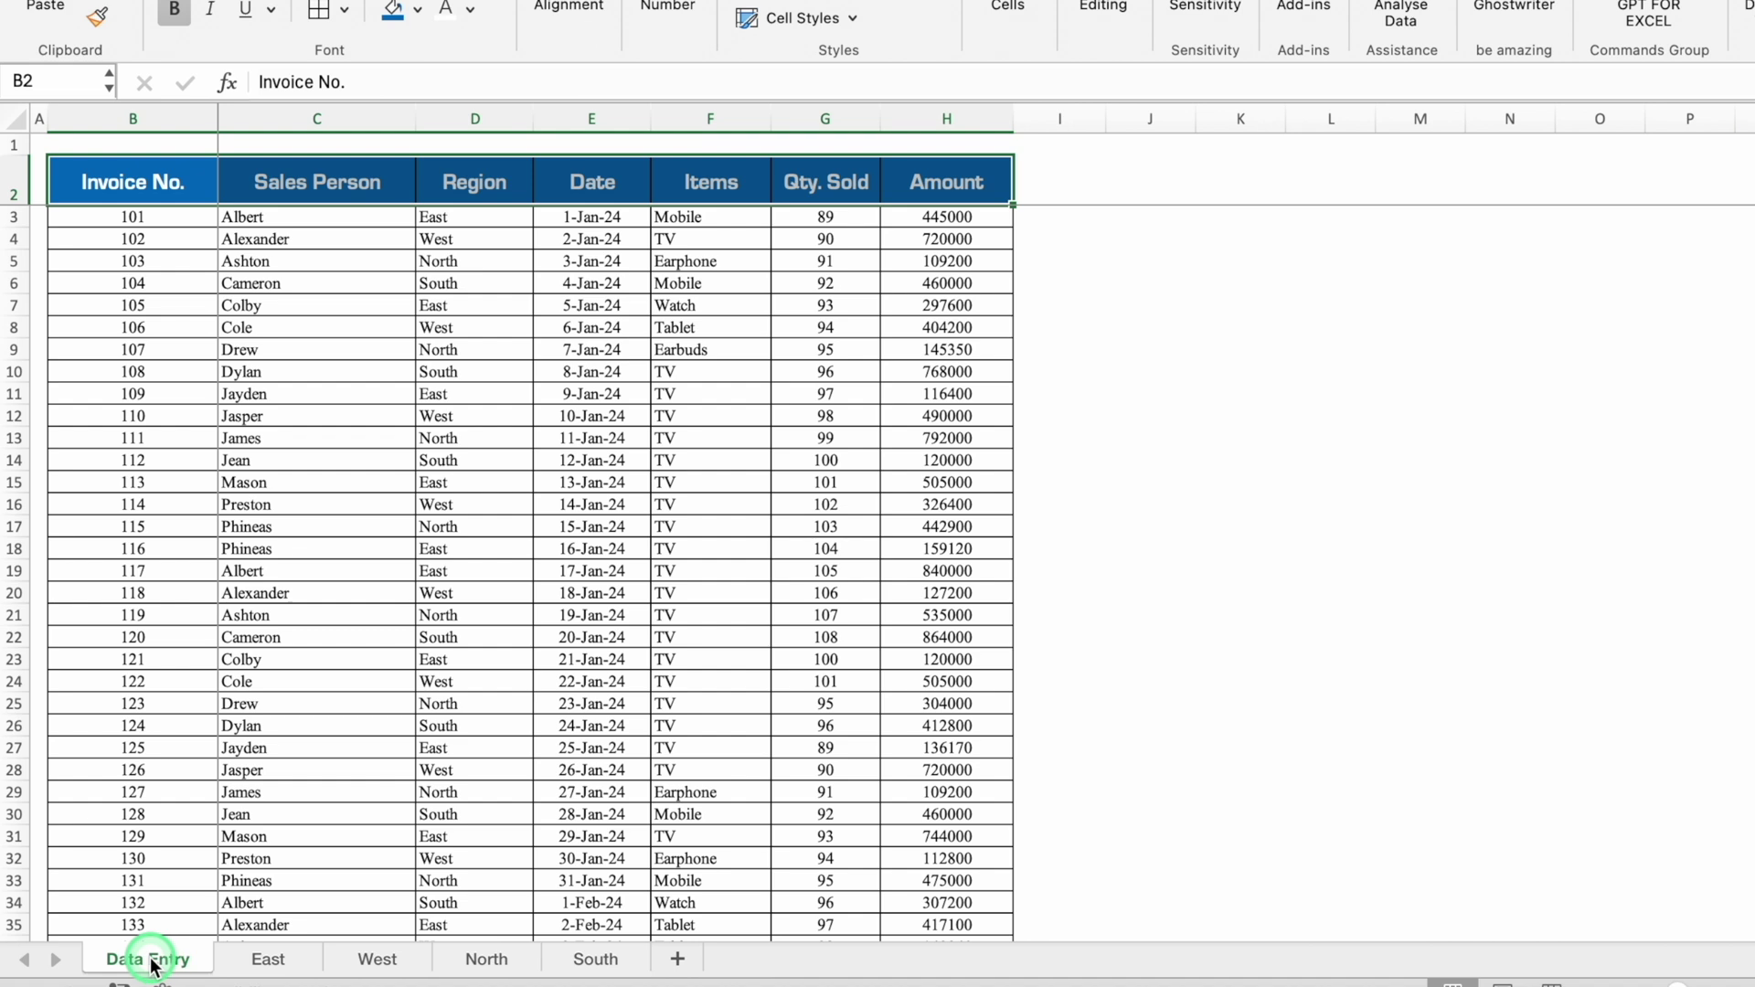
click(256, 960)
click(375, 960)
click(481, 960)
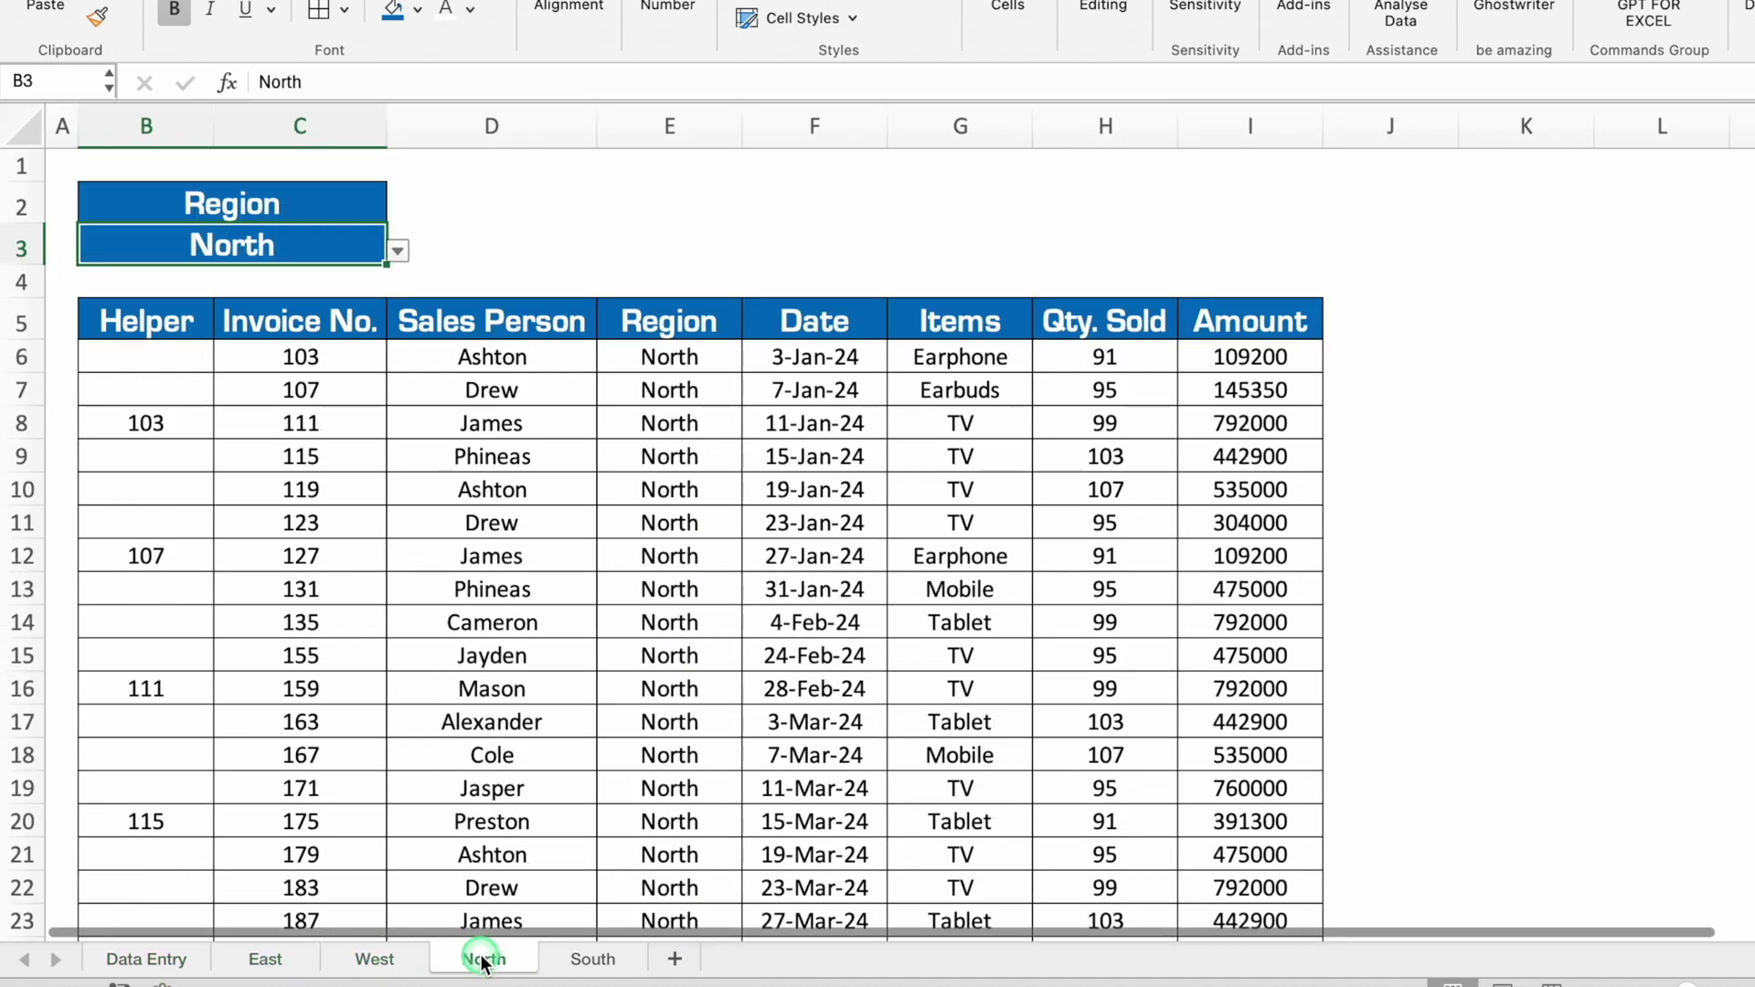
click(577, 960)
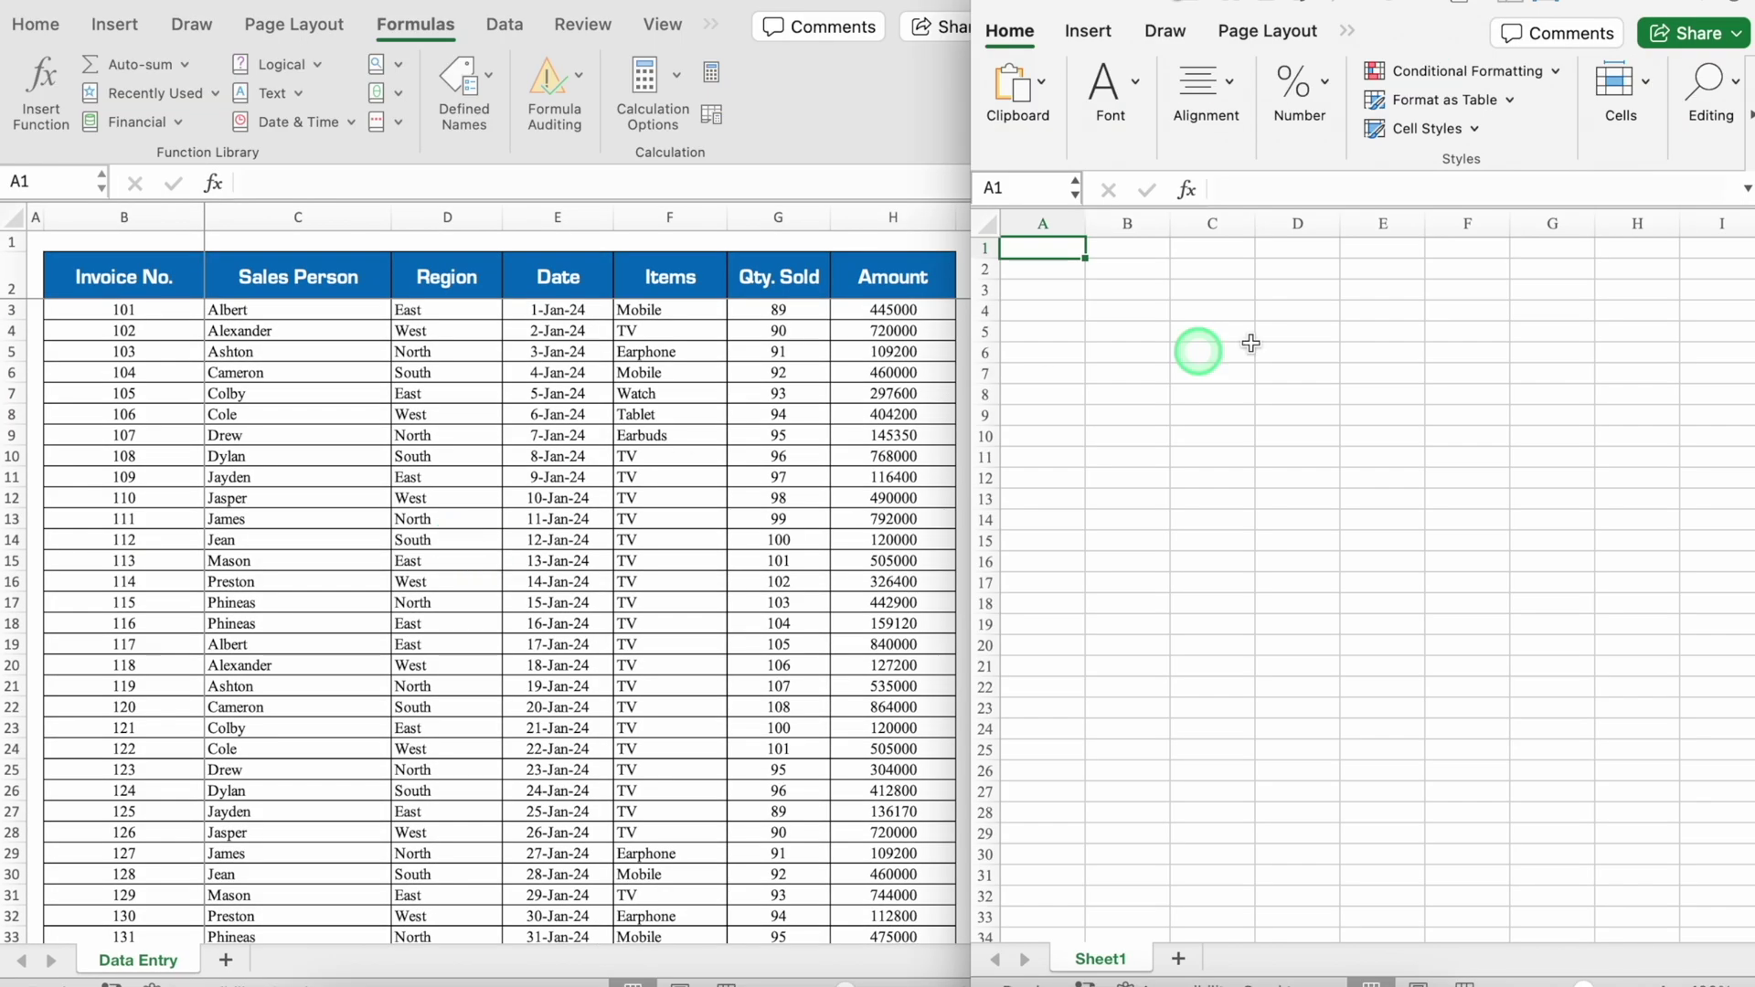
Step: Narrow column A of the new workbook and start a formula in B5
drag(1085, 223, 1030, 234)
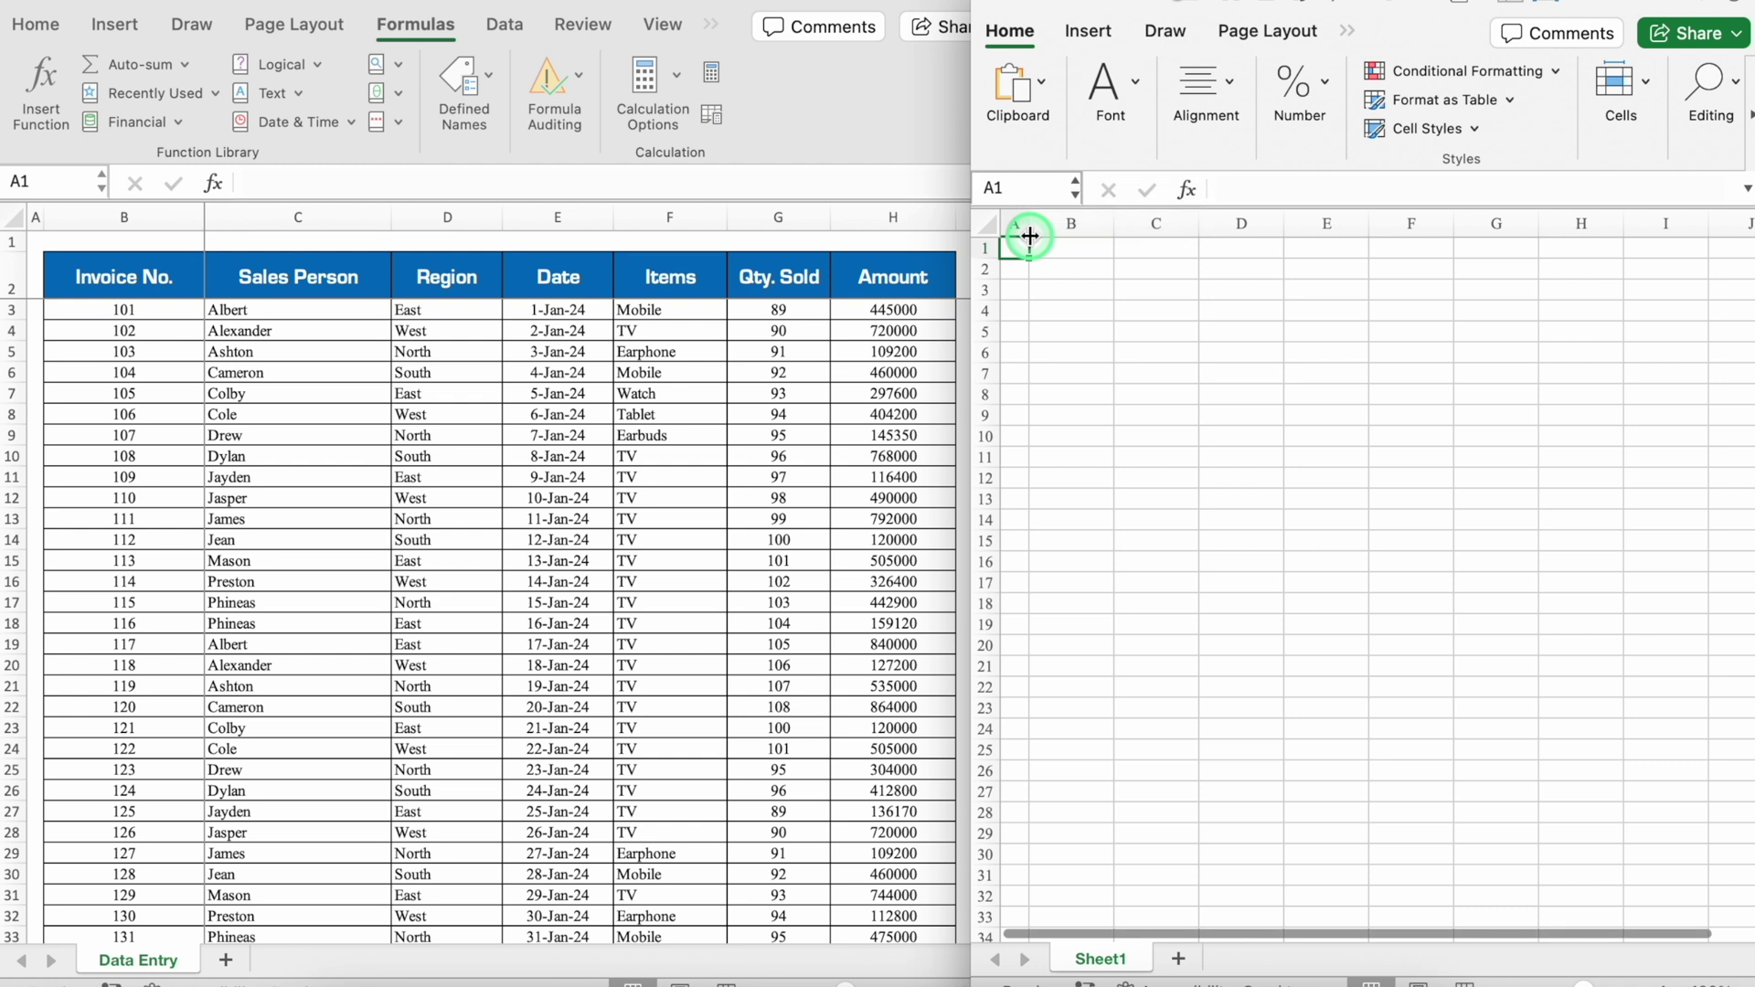
click(1088, 334)
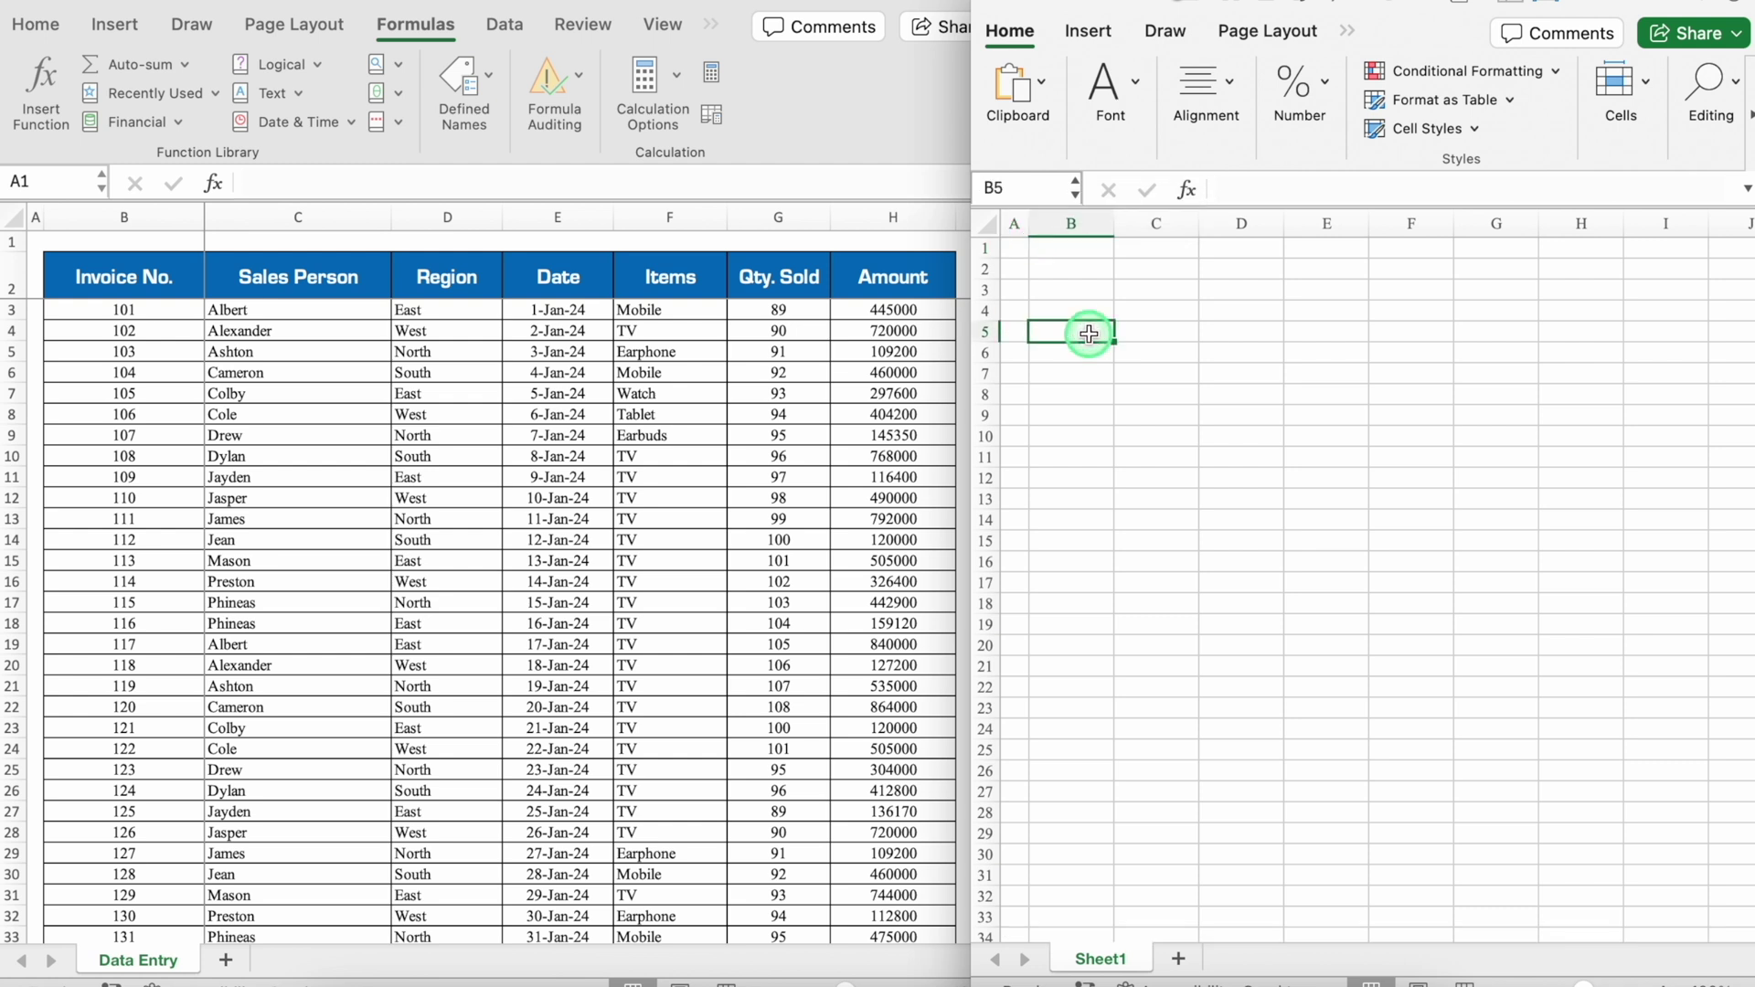
text(=)
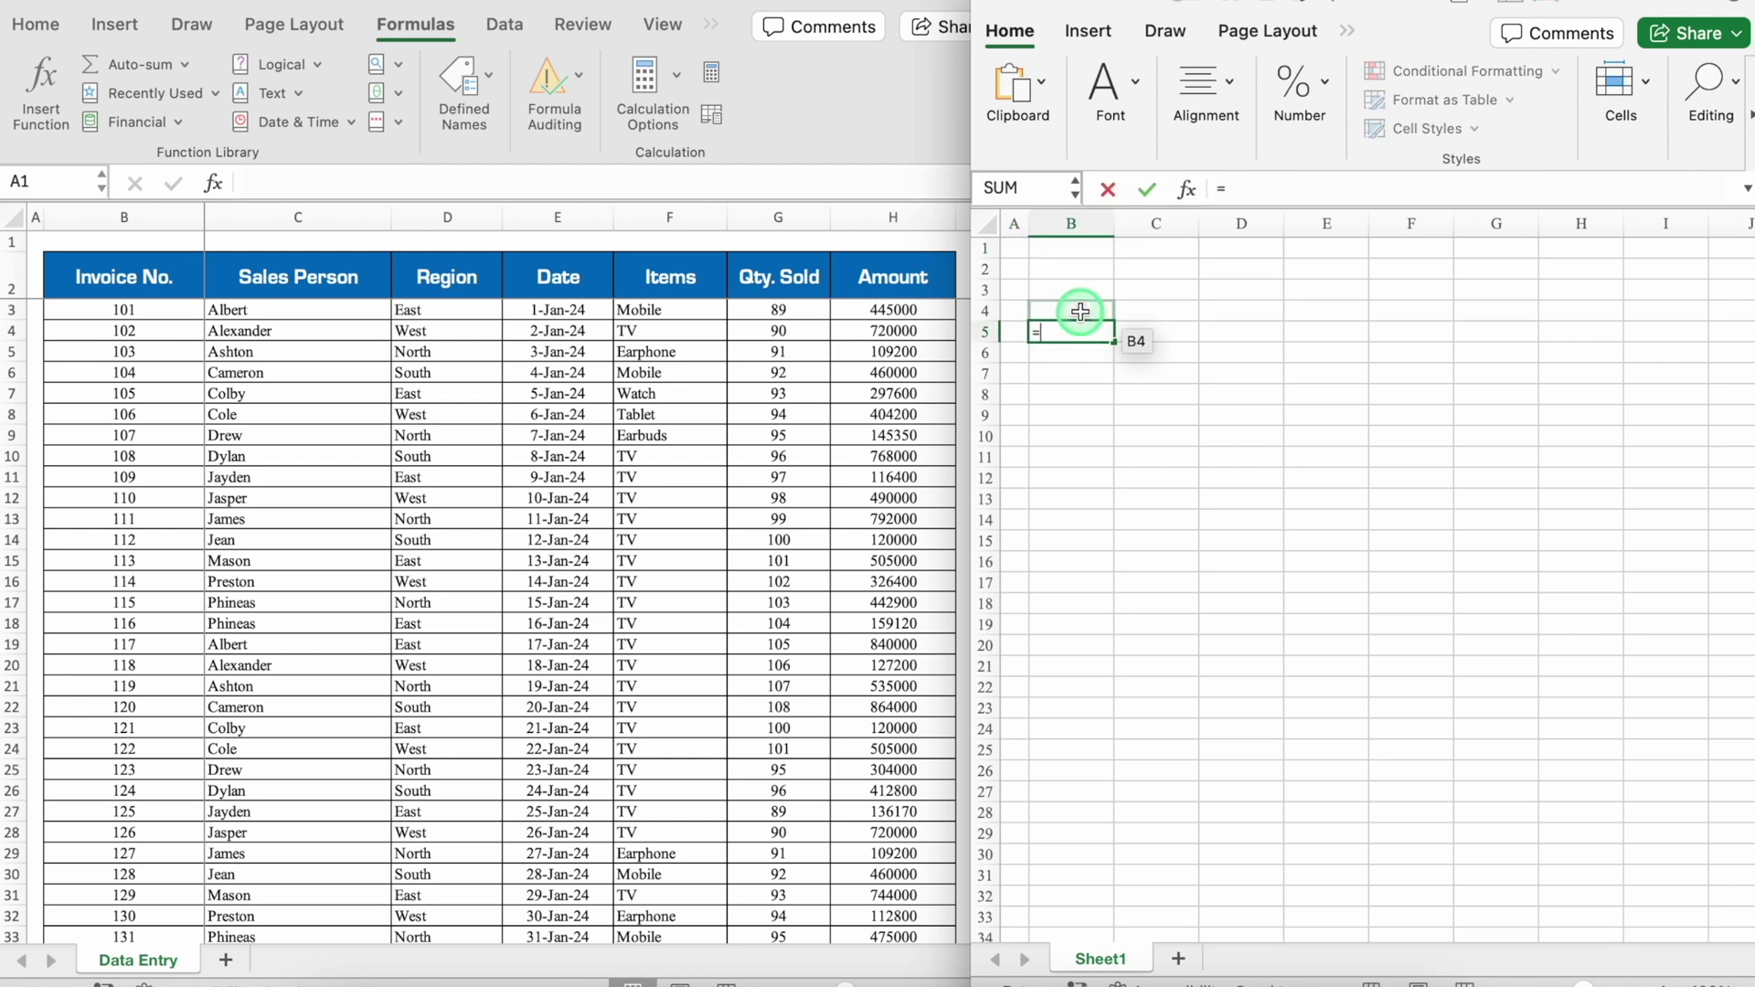
Step: Link B5 to the Invoice No. header cell on the Data Entry sheet
click(660, 396)
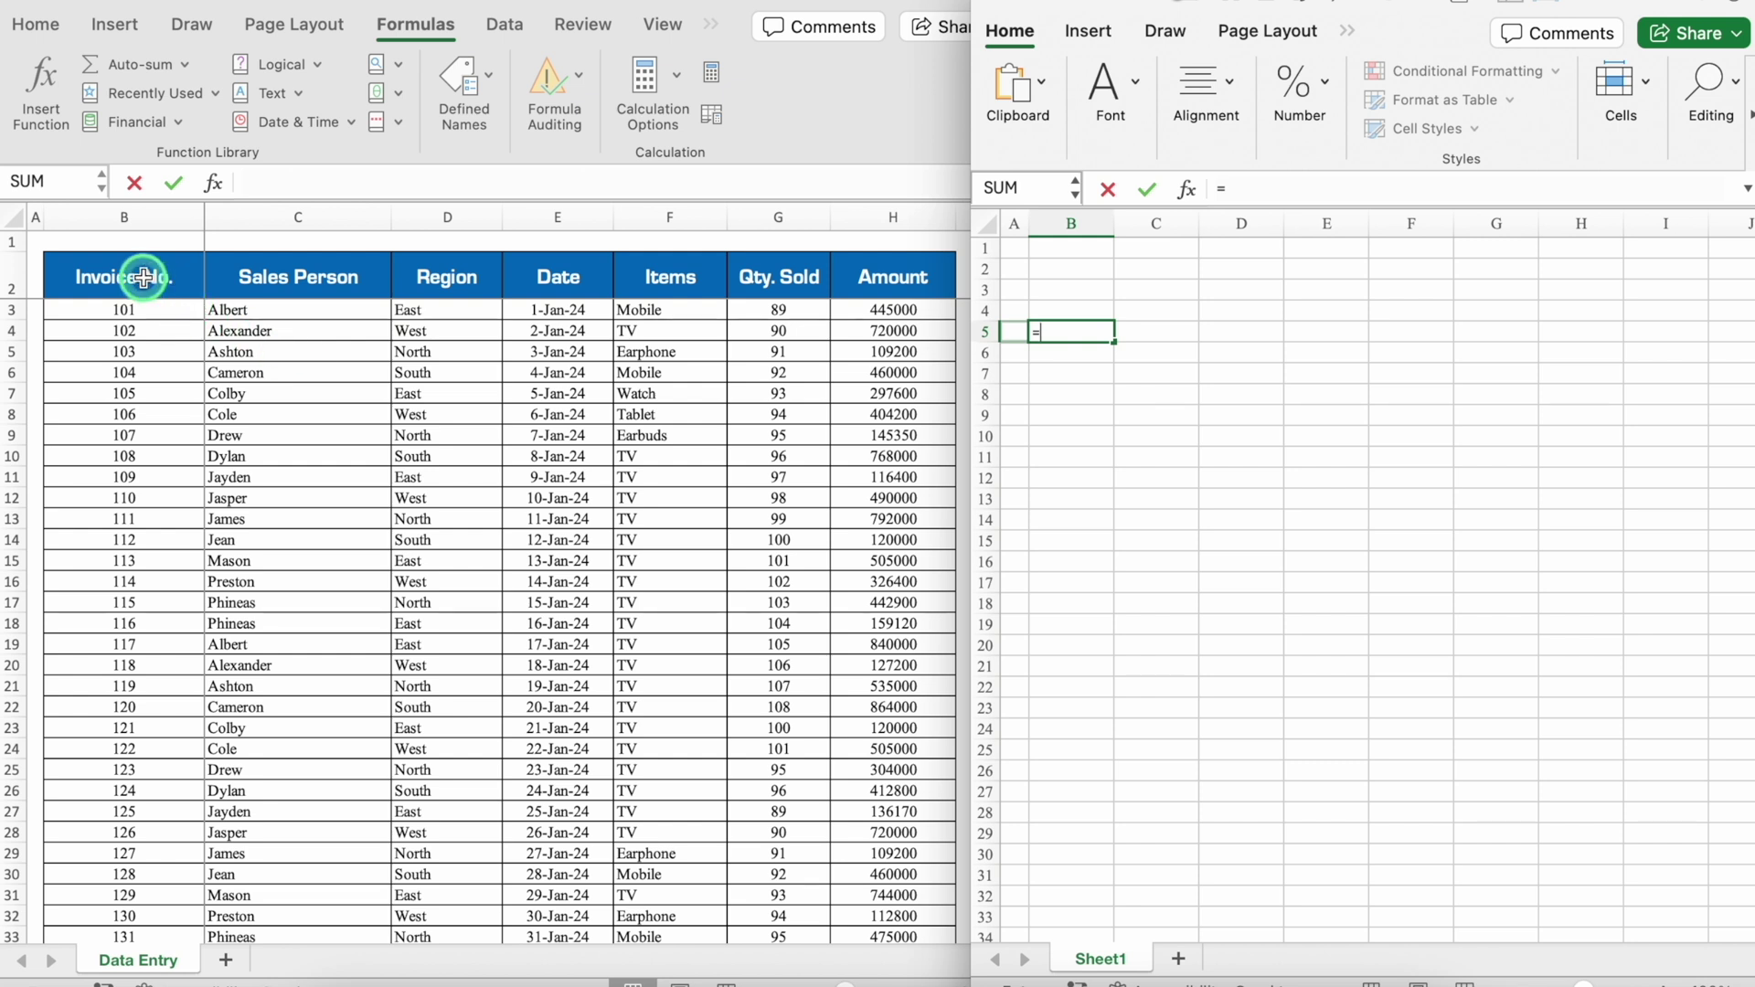
click(144, 277)
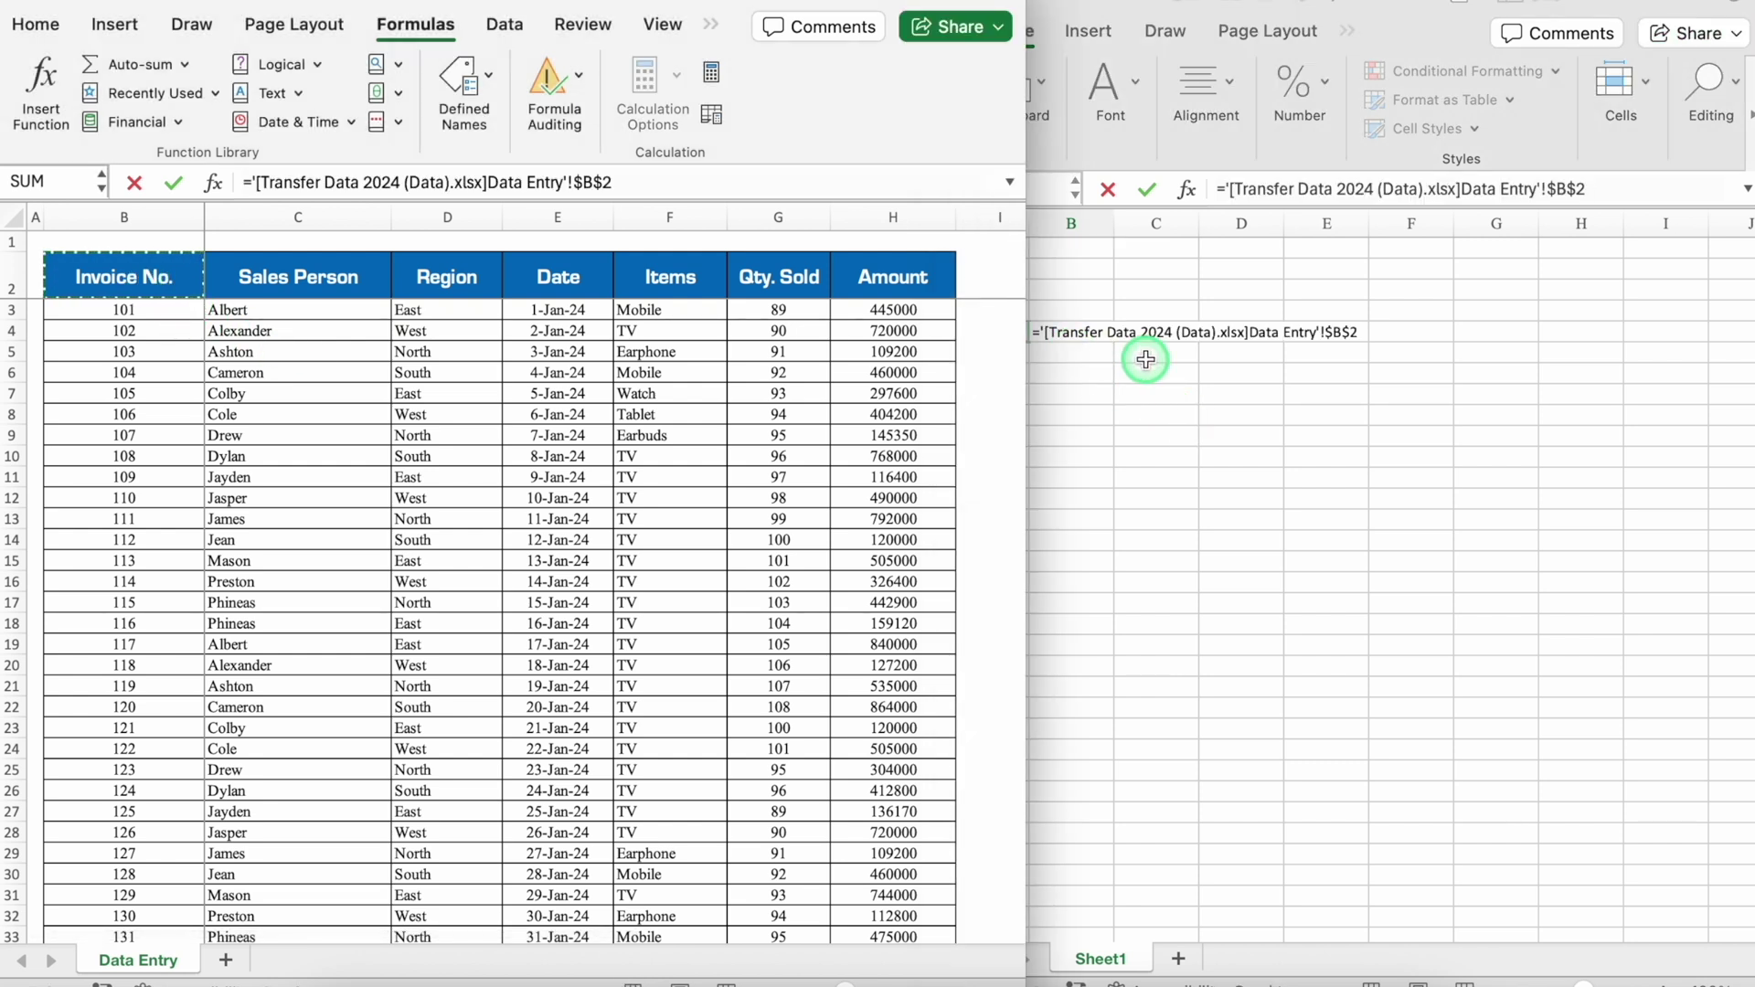
key(Return)
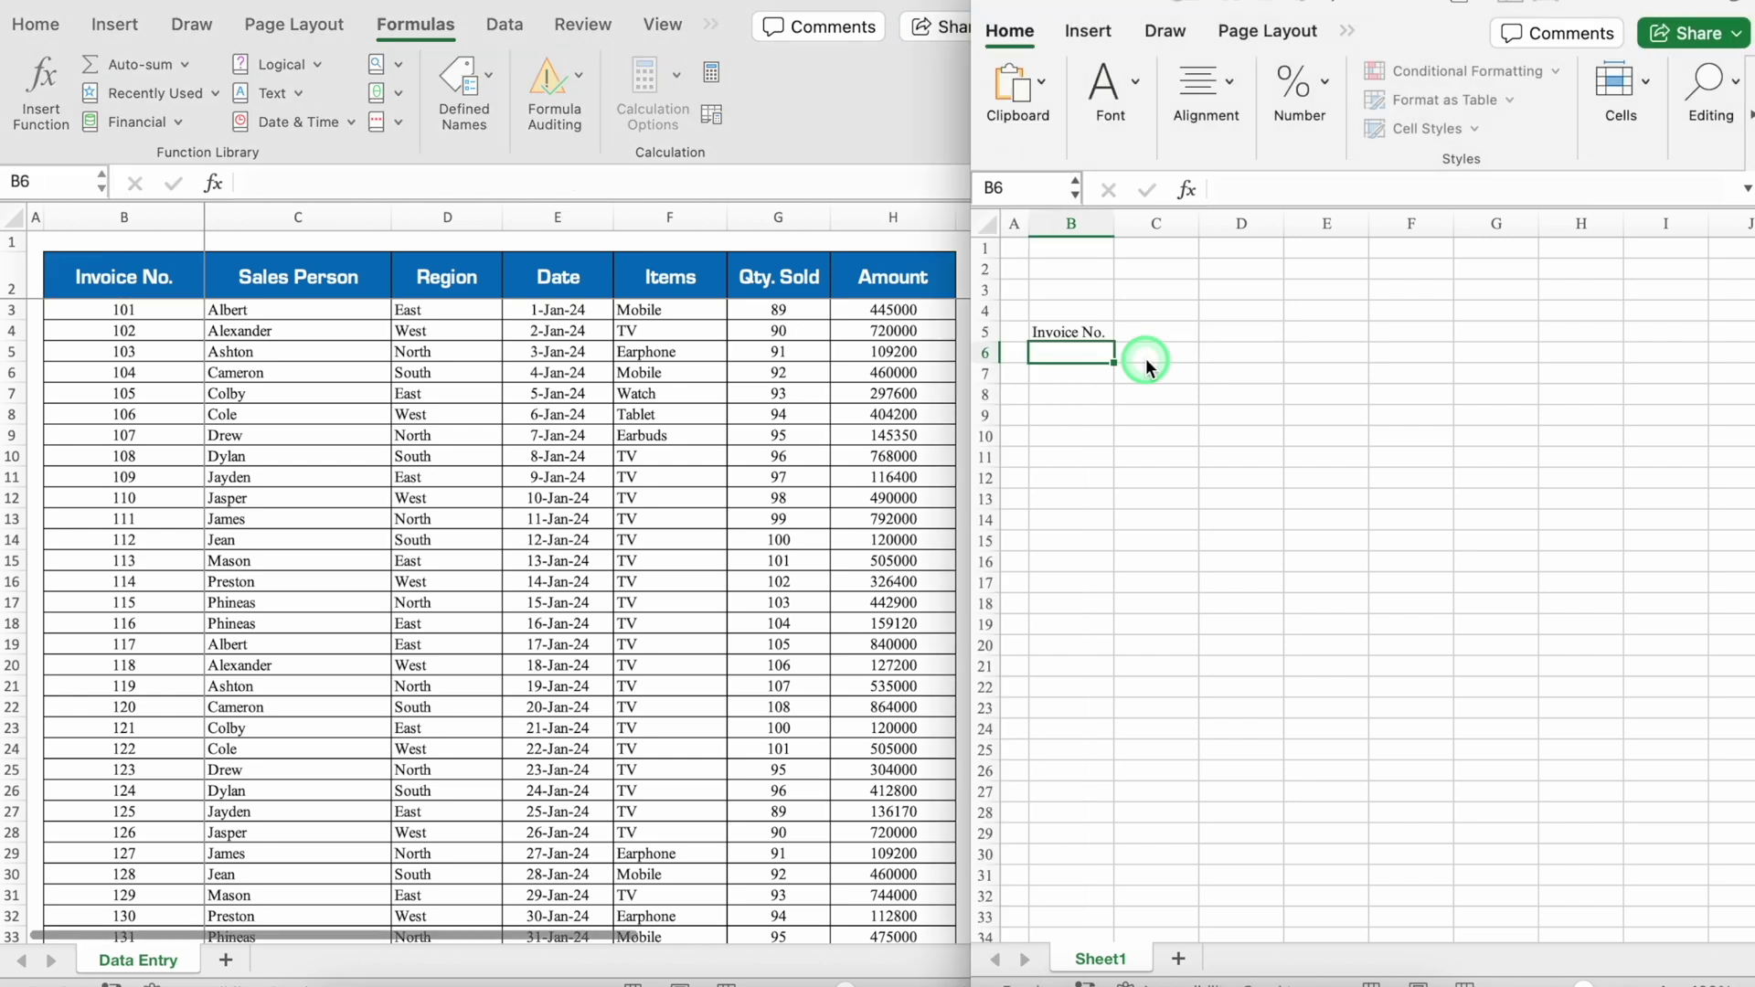
Step: Fill B5's link down to row 15, then undo the fill
click(1089, 334)
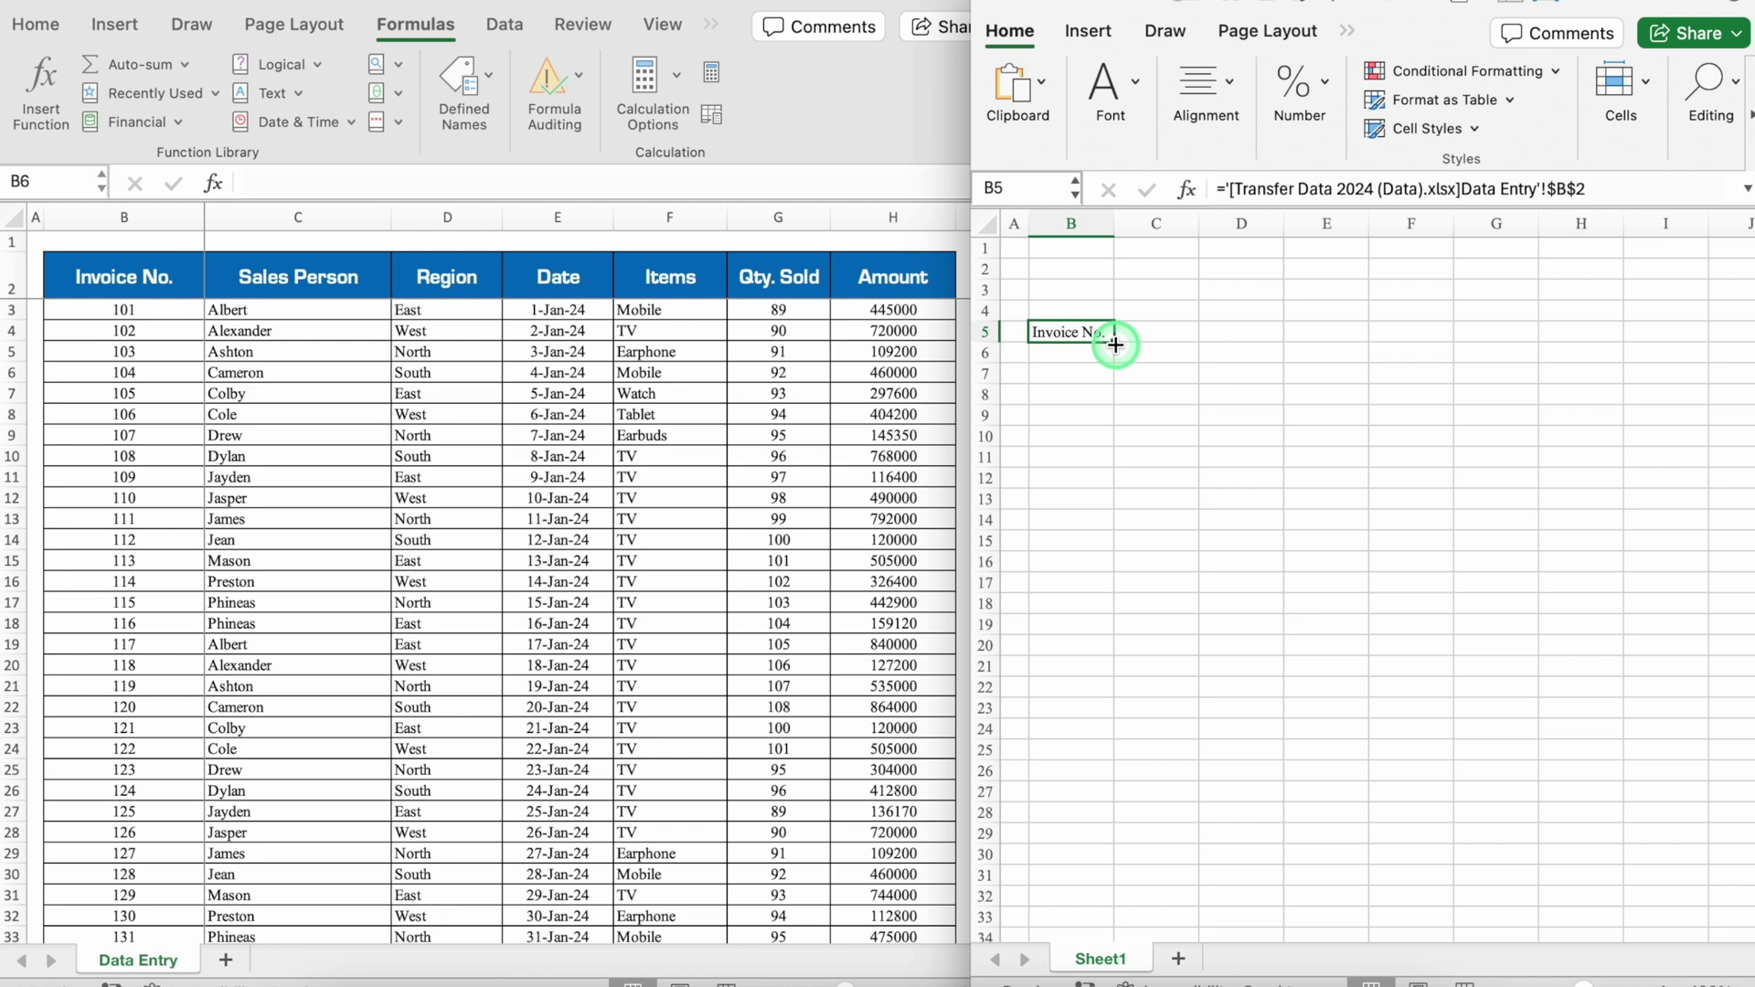
drag(1115, 345, 1116, 547)
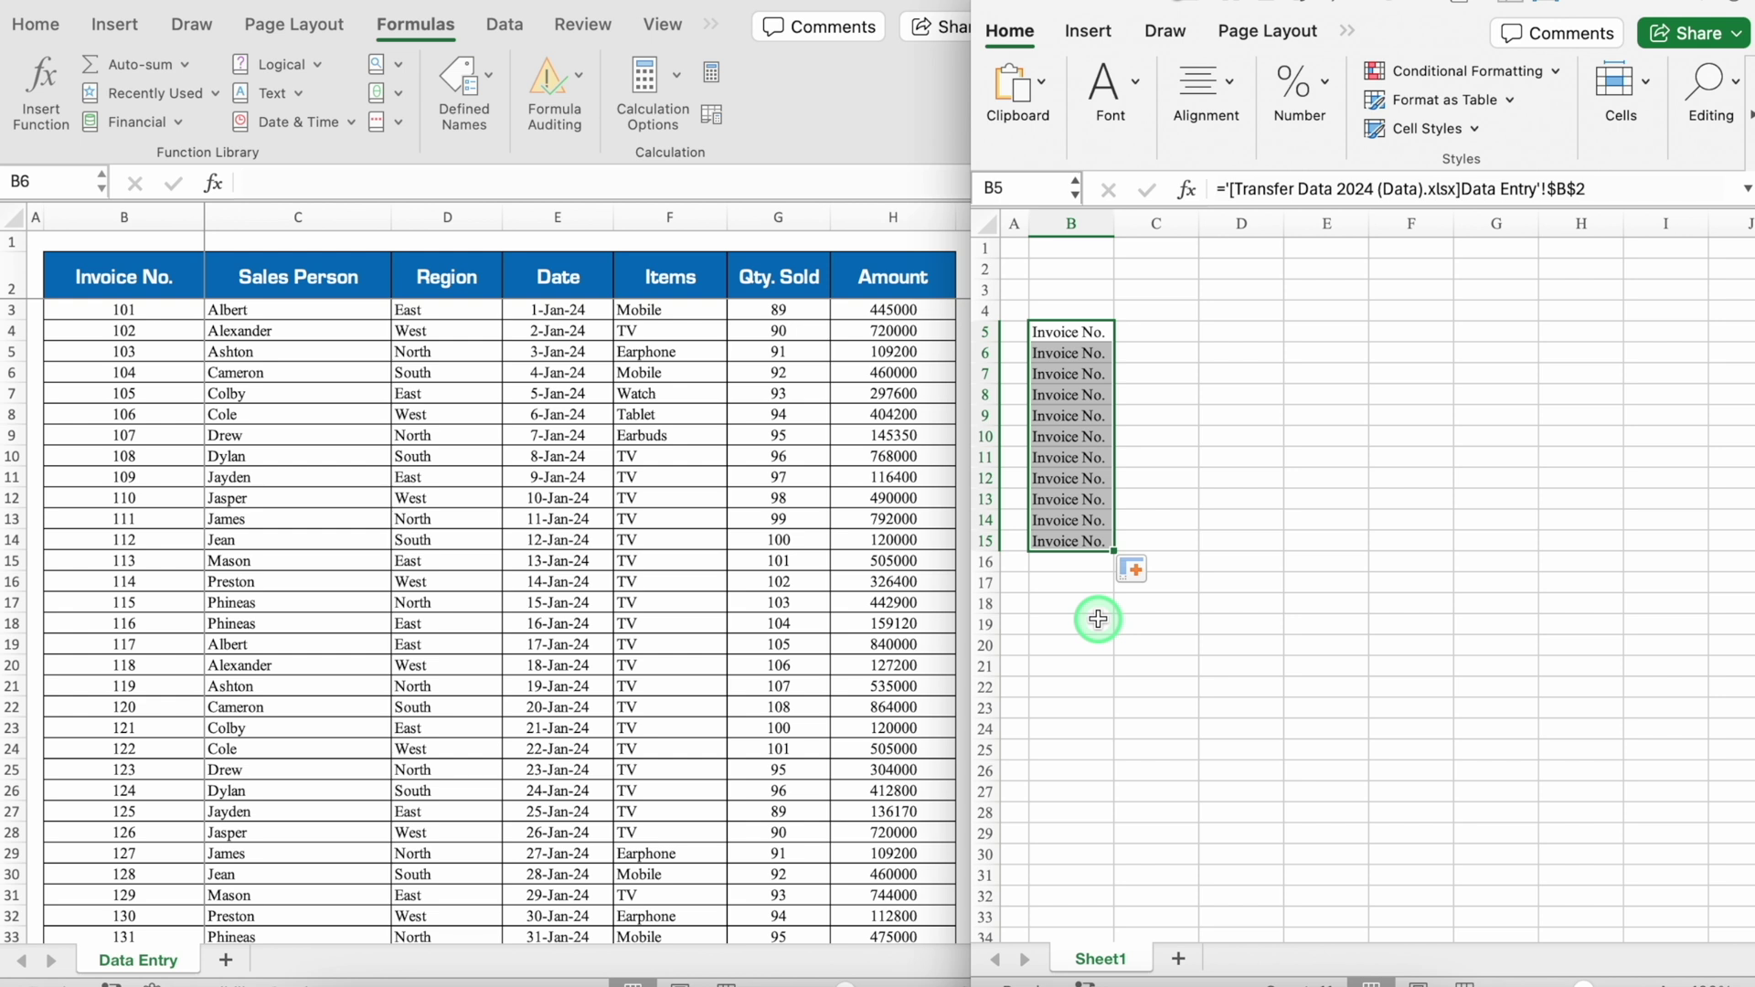
key(ctrl+z)
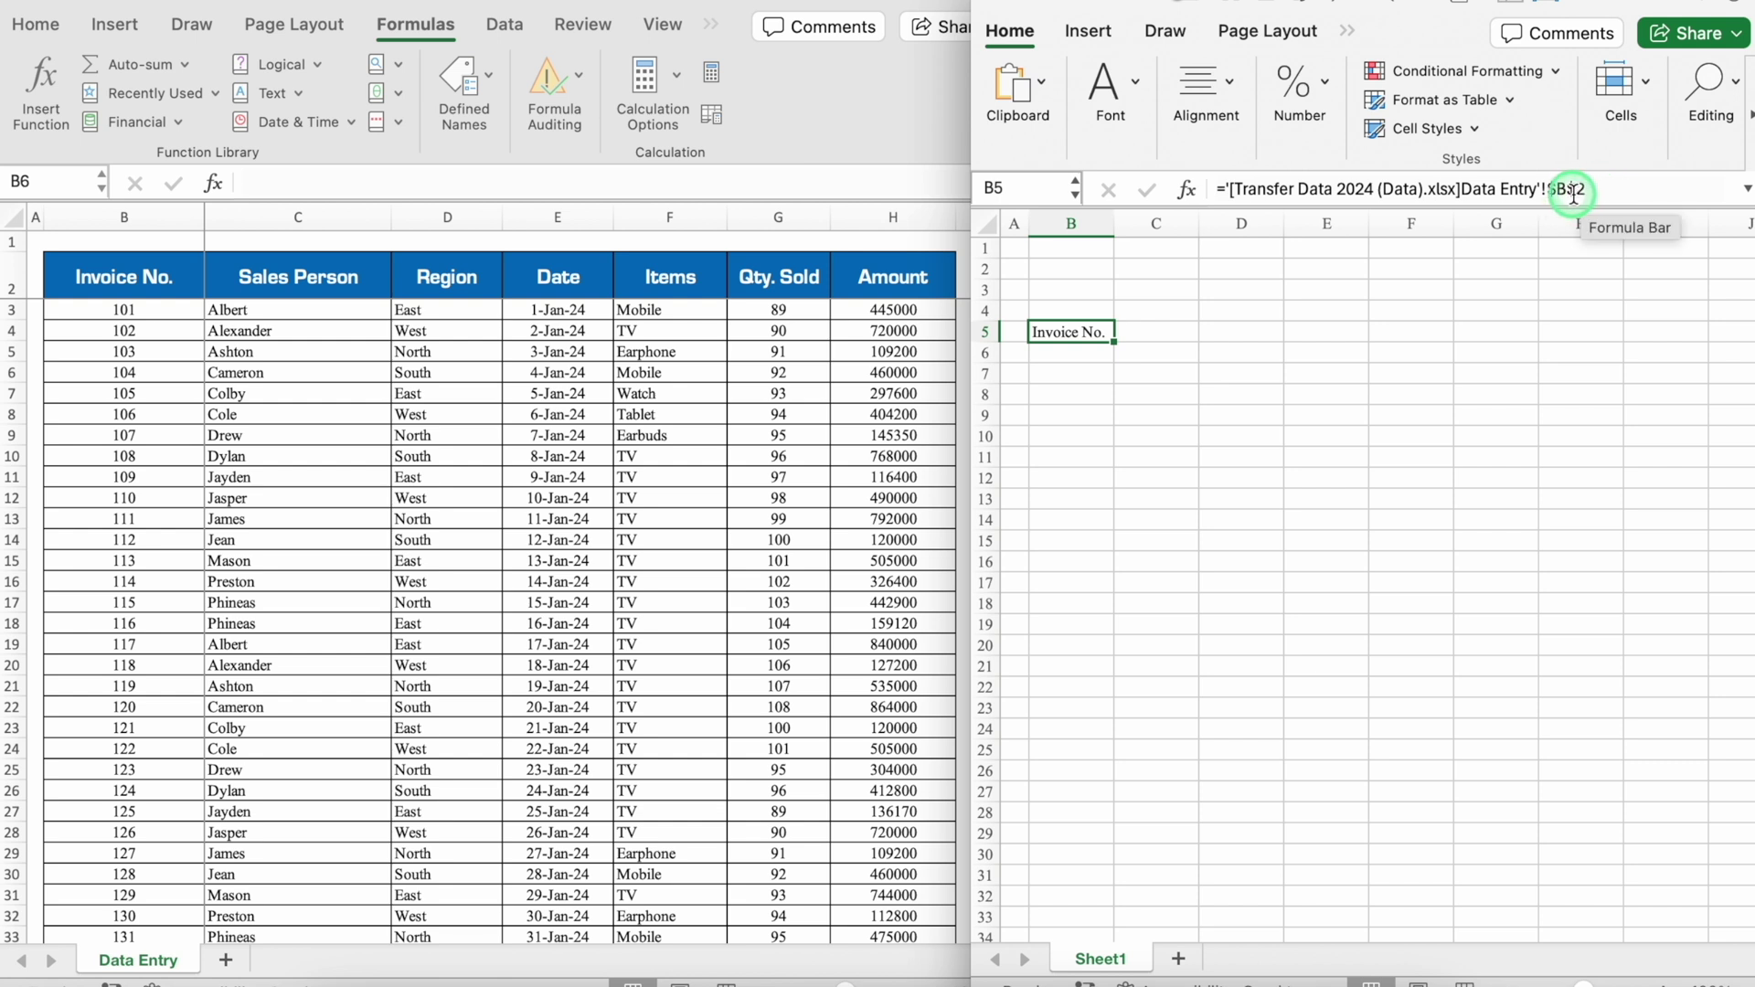
Step: Edit B5's formula to remove a dollar sign from the B2 reference
click(1573, 192)
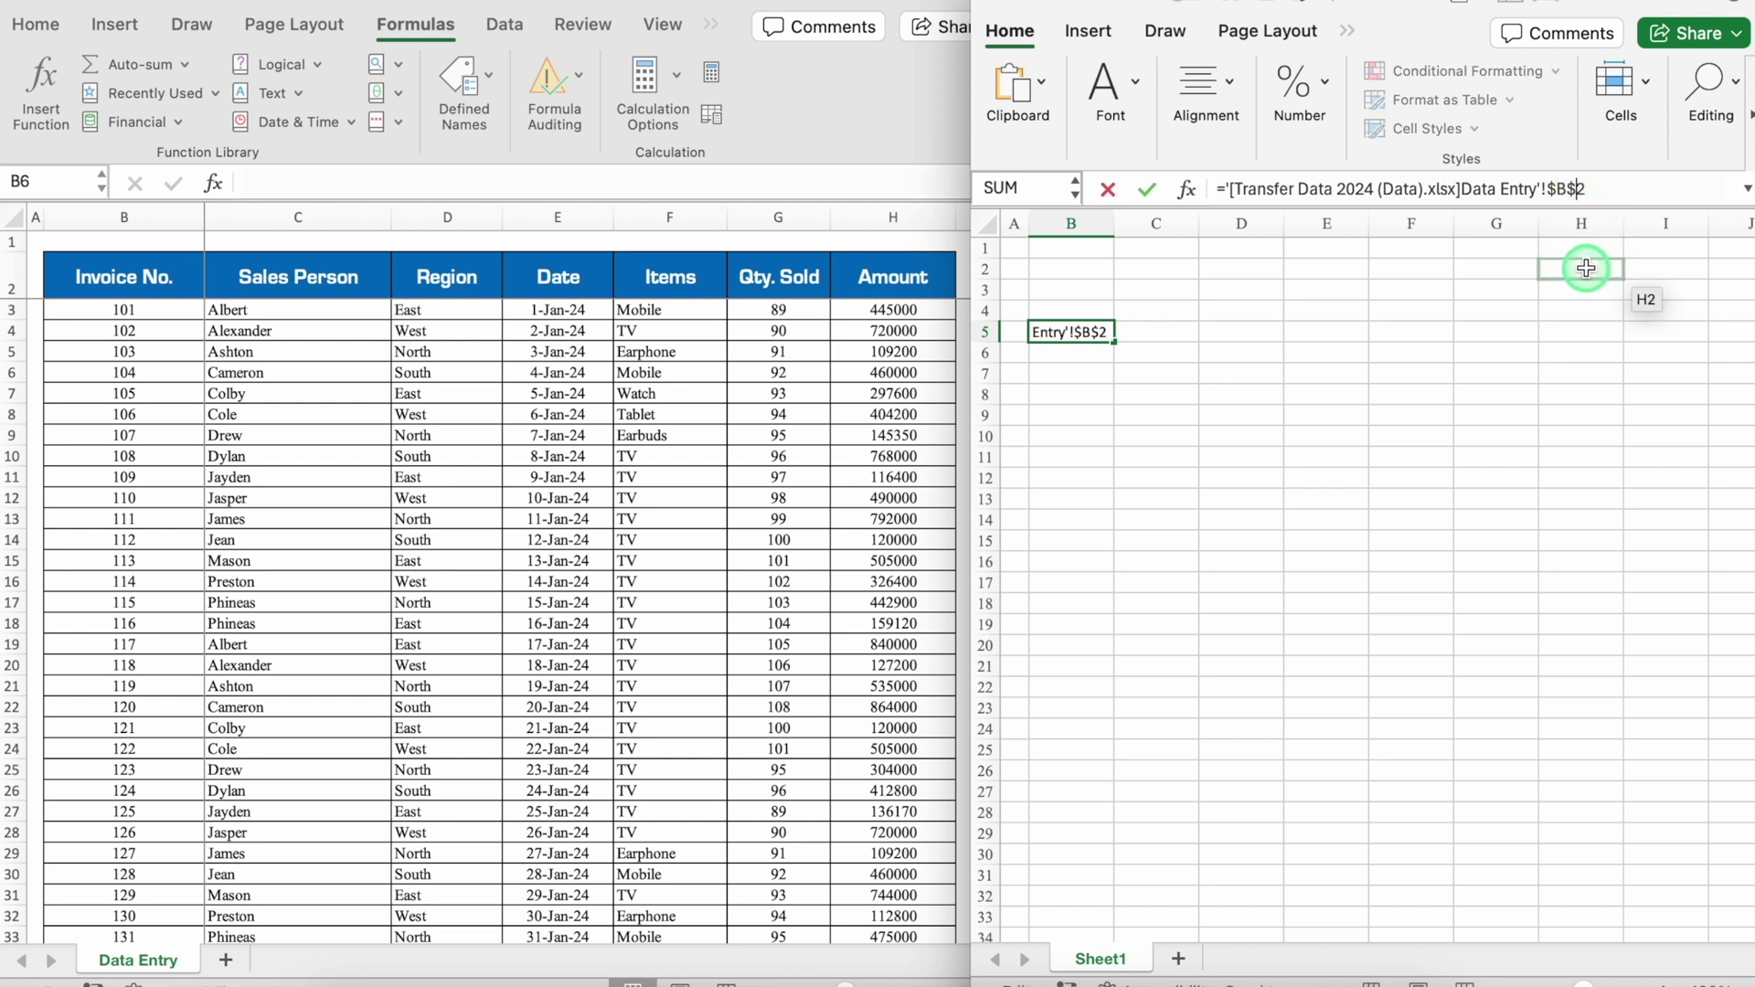
click(1557, 190)
key(BackSpace)
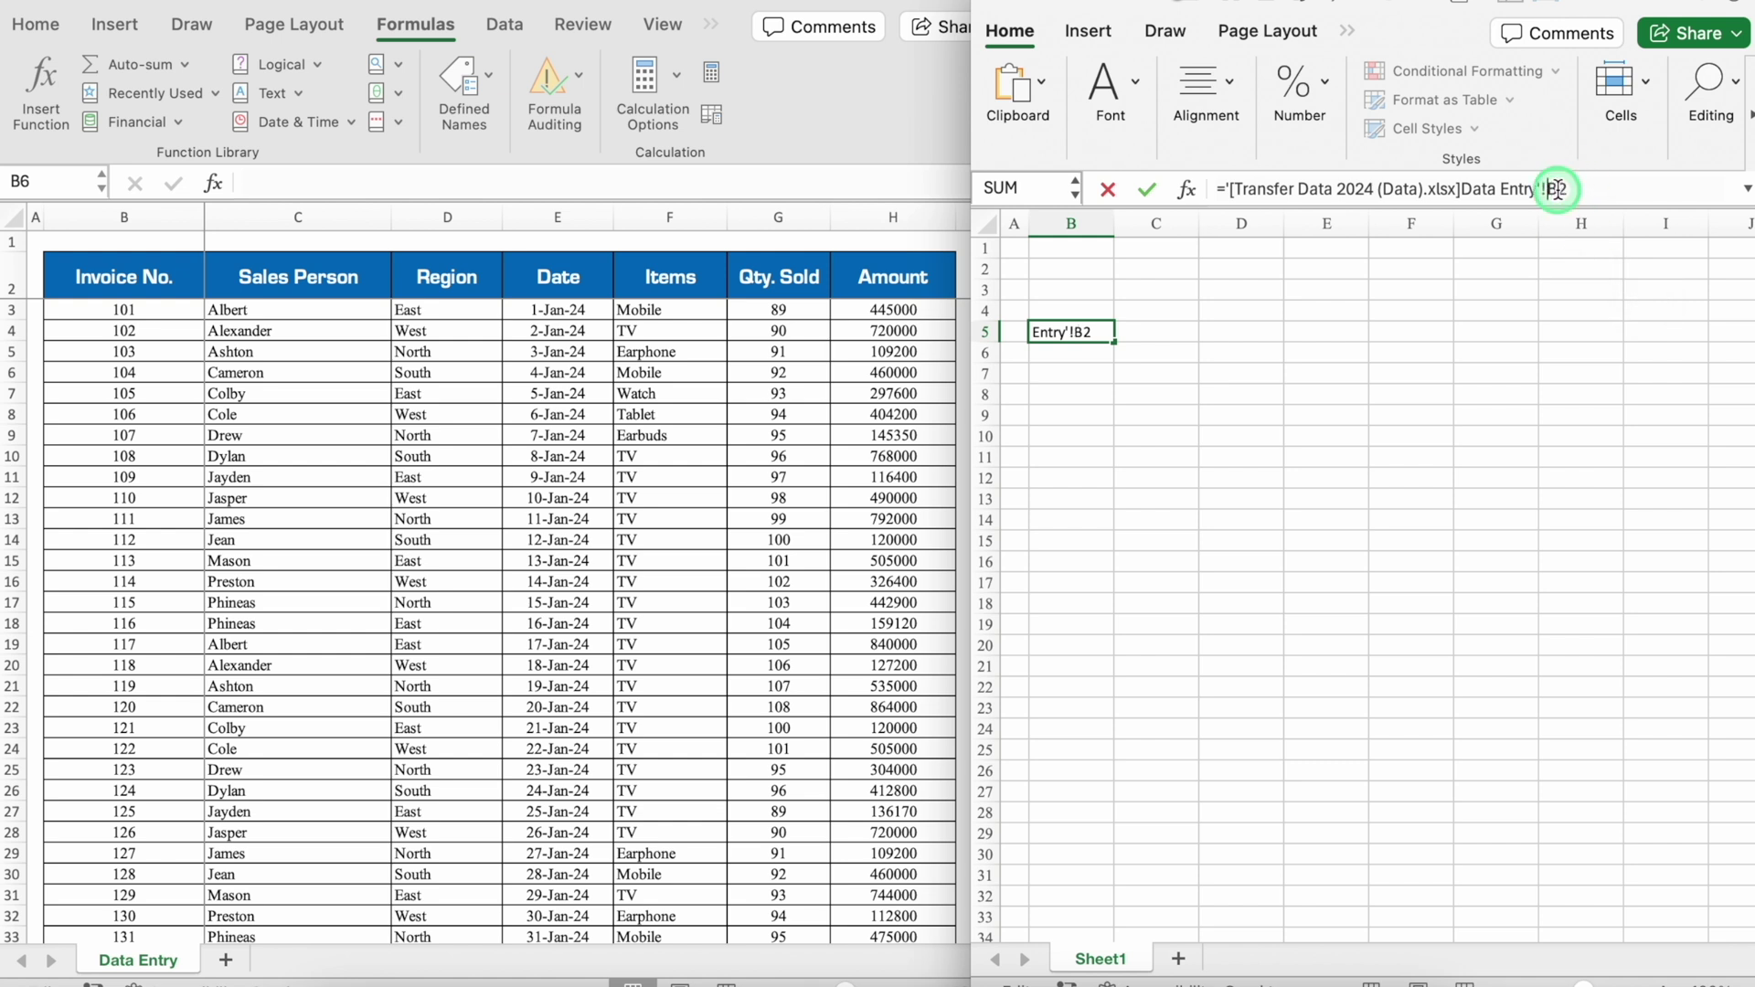
key(Return)
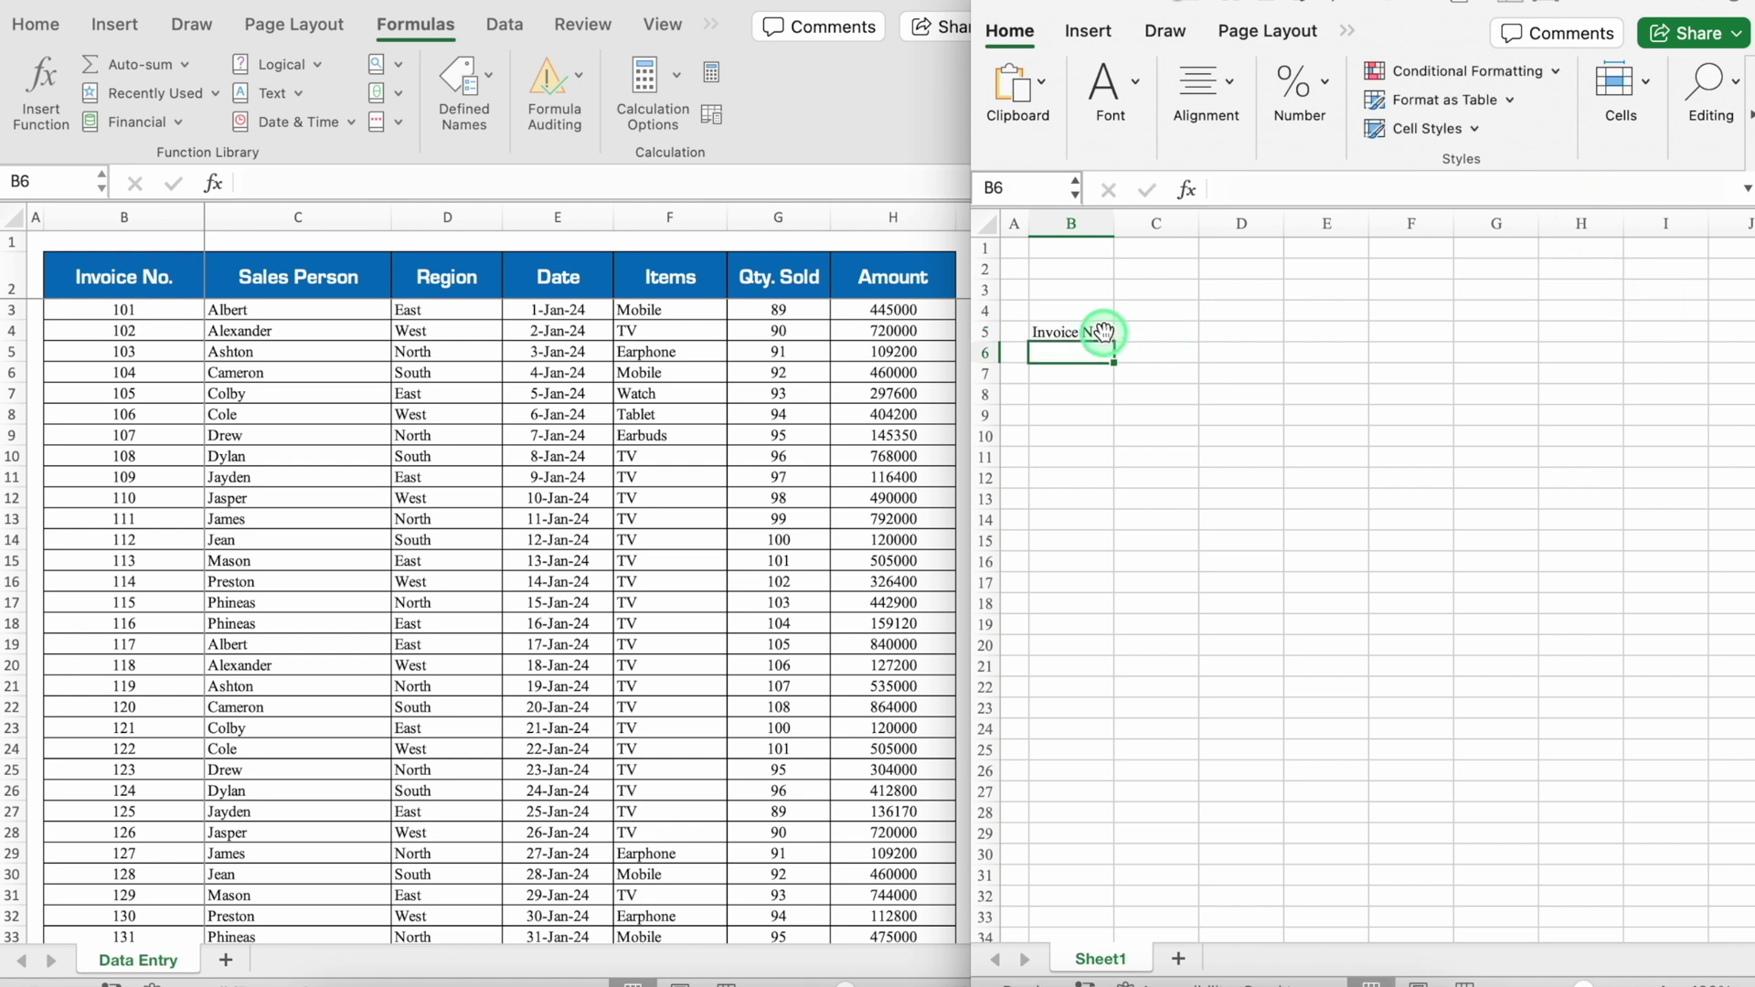
Step: Fill B5's link formula down to row 20 and across to column D
click(1097, 332)
drag(1117, 342, 1131, 672)
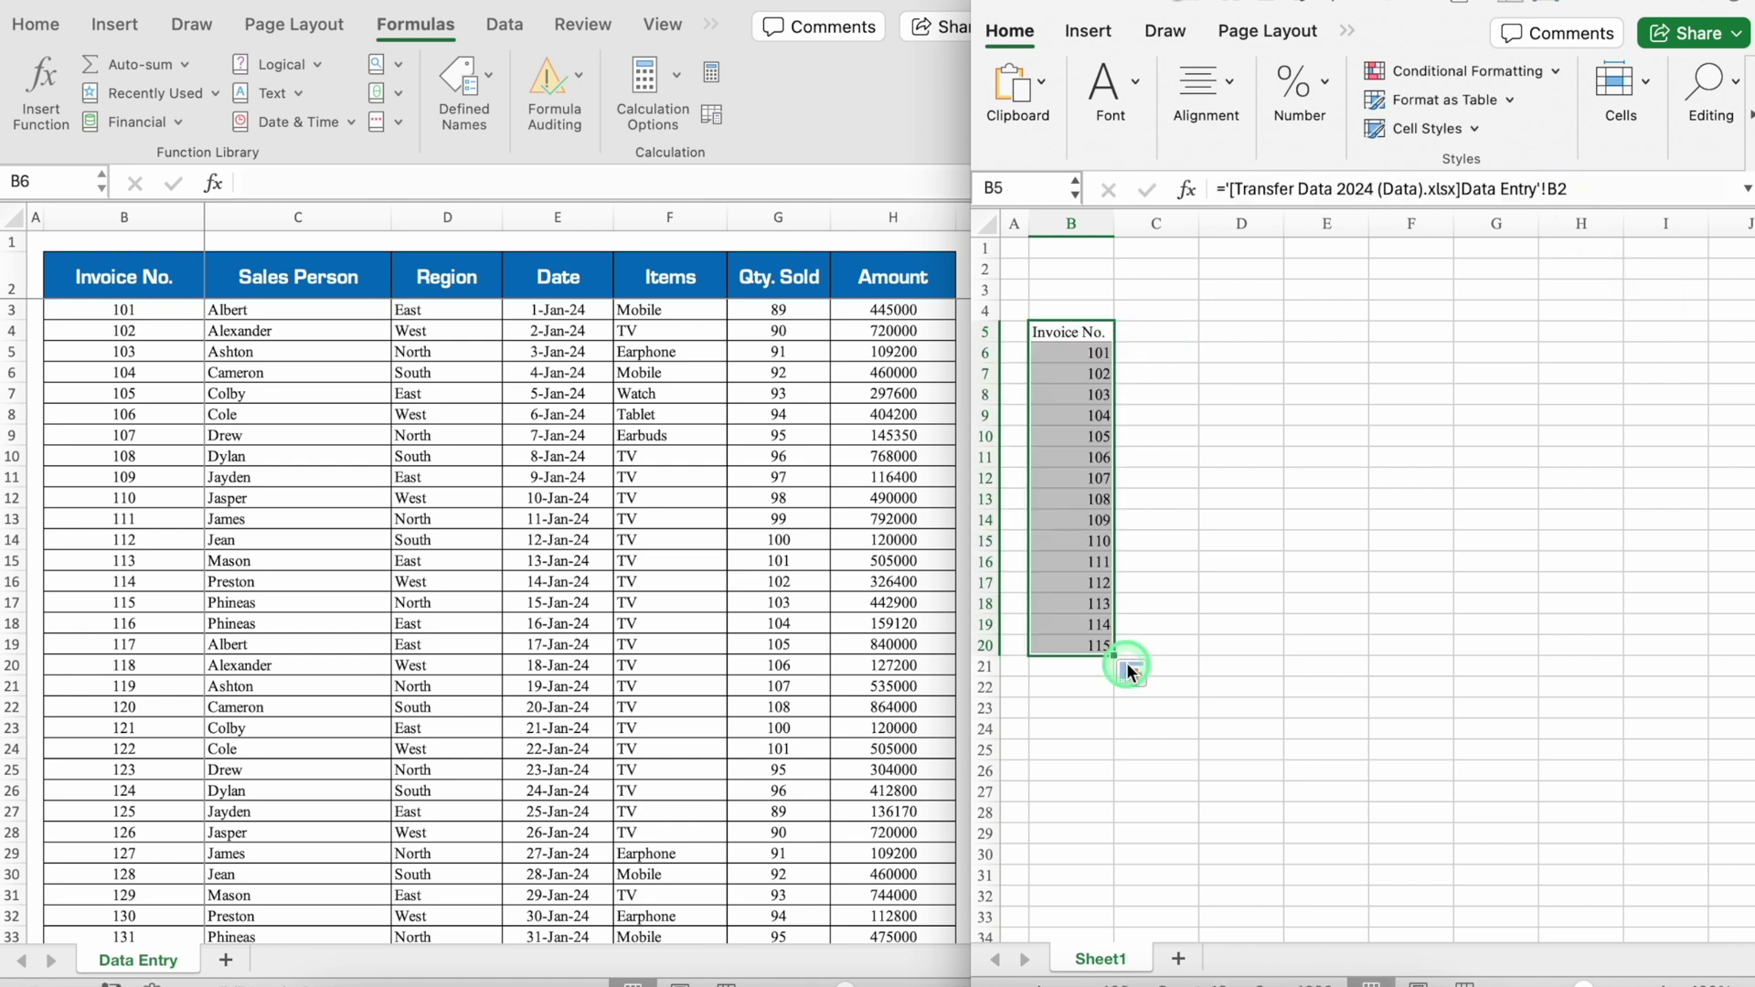
click(1097, 332)
drag(1114, 341, 1669, 354)
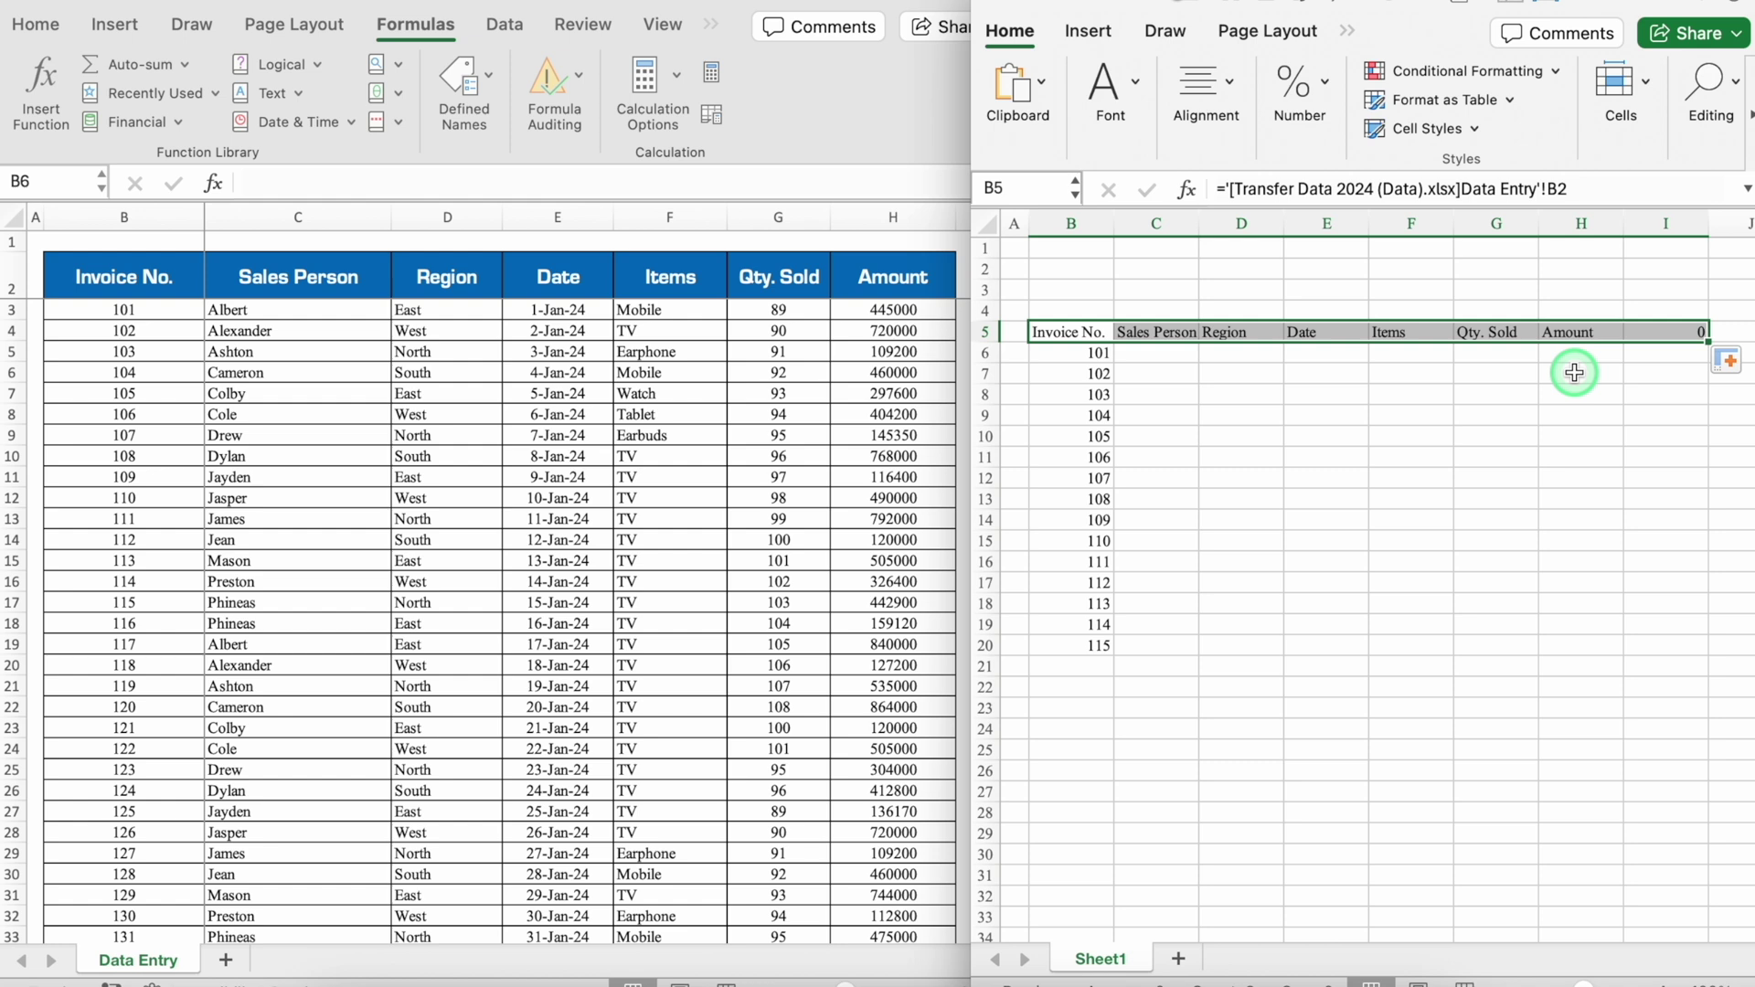
click(897, 264)
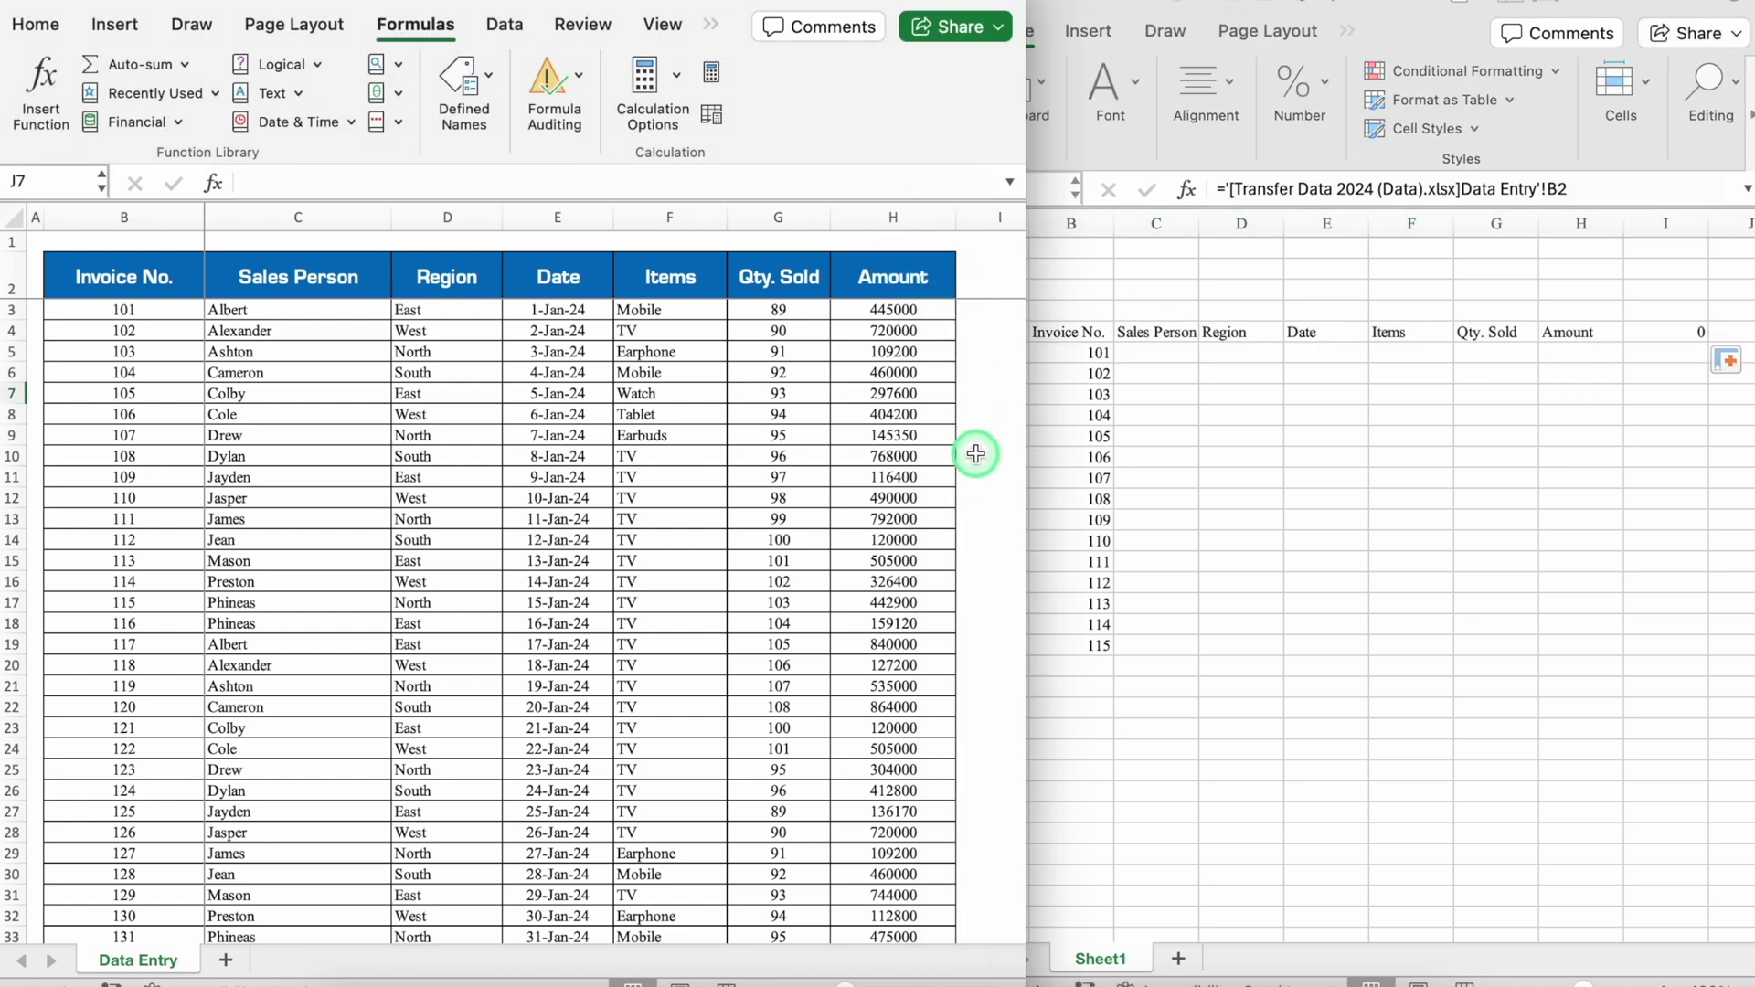
Step: Rewrite B5 as an IF formula returning "" when Data Entry's $B$2 is empty, otherwise the link
click(1052, 333)
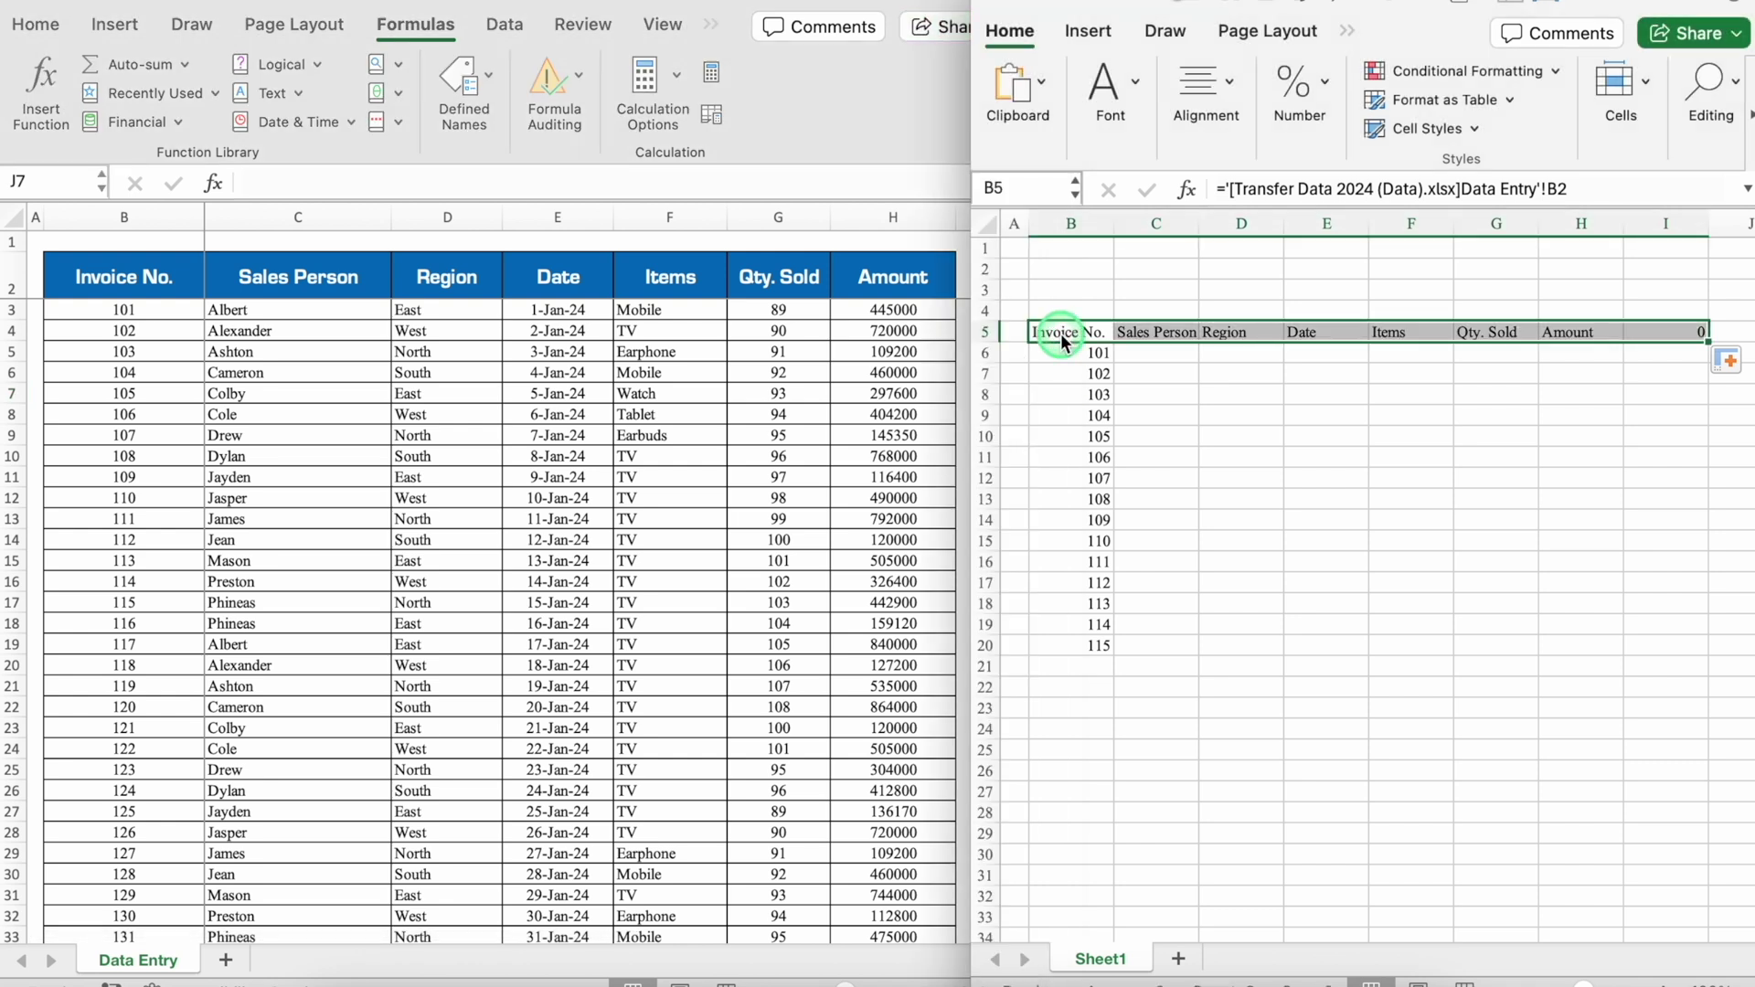
click(1075, 333)
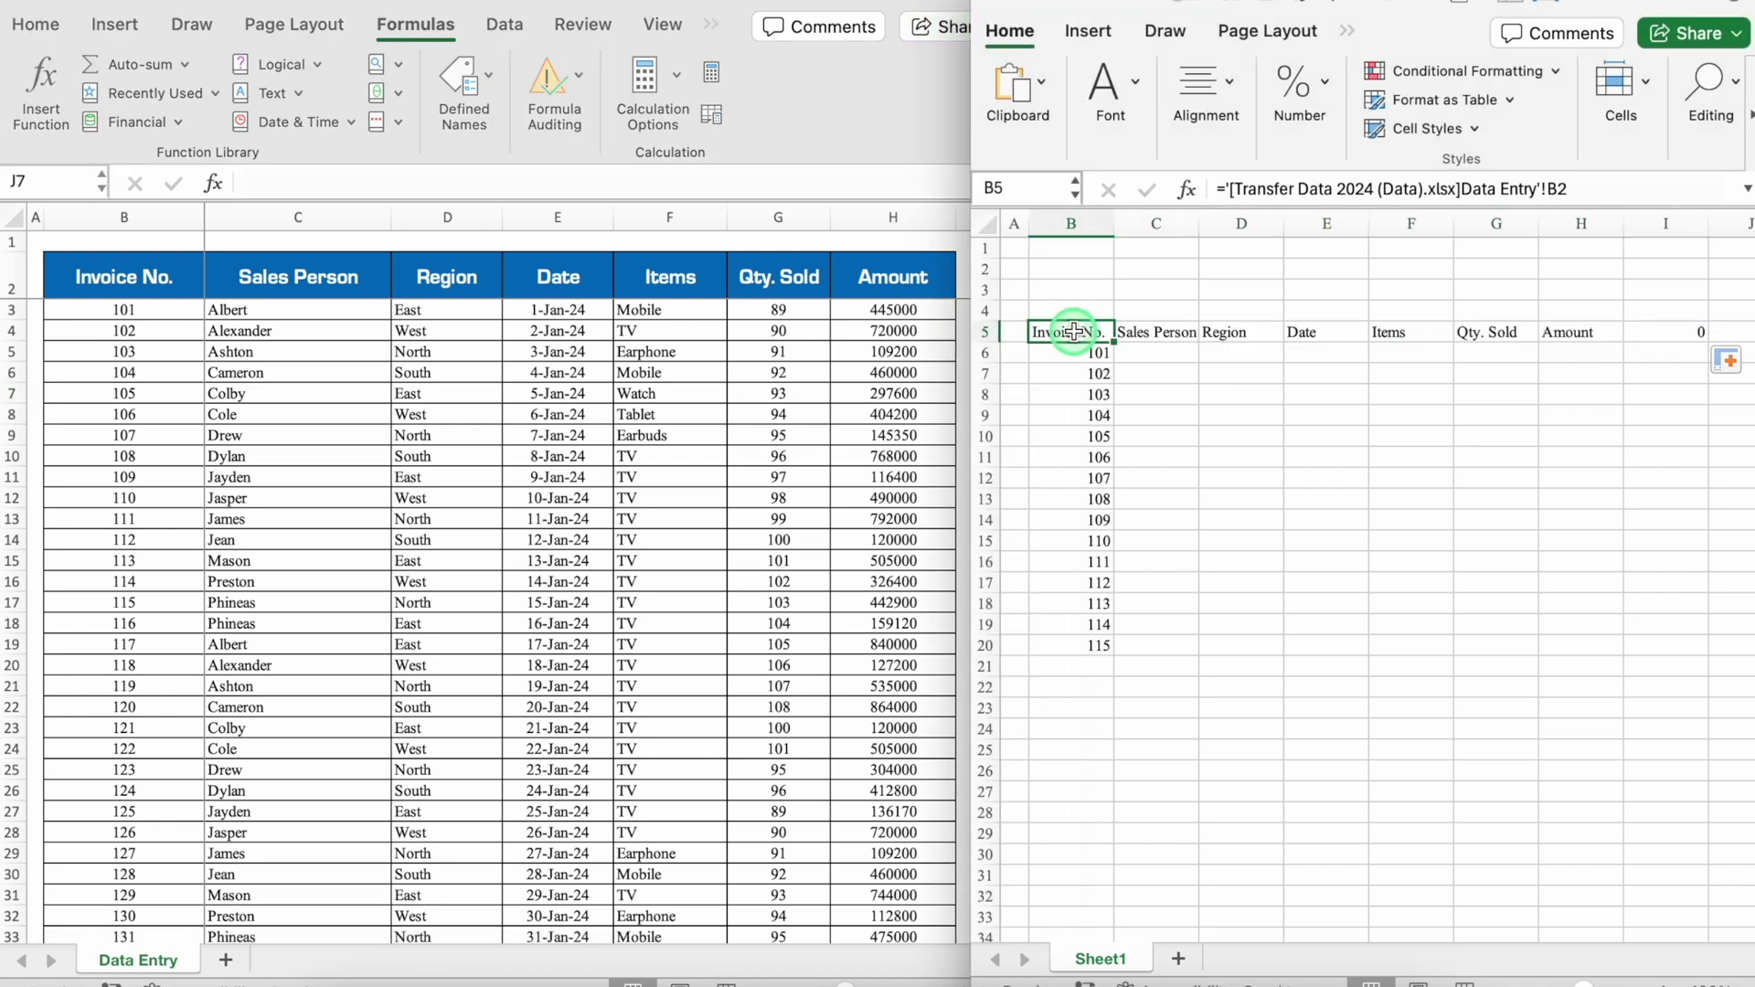
click(1228, 189)
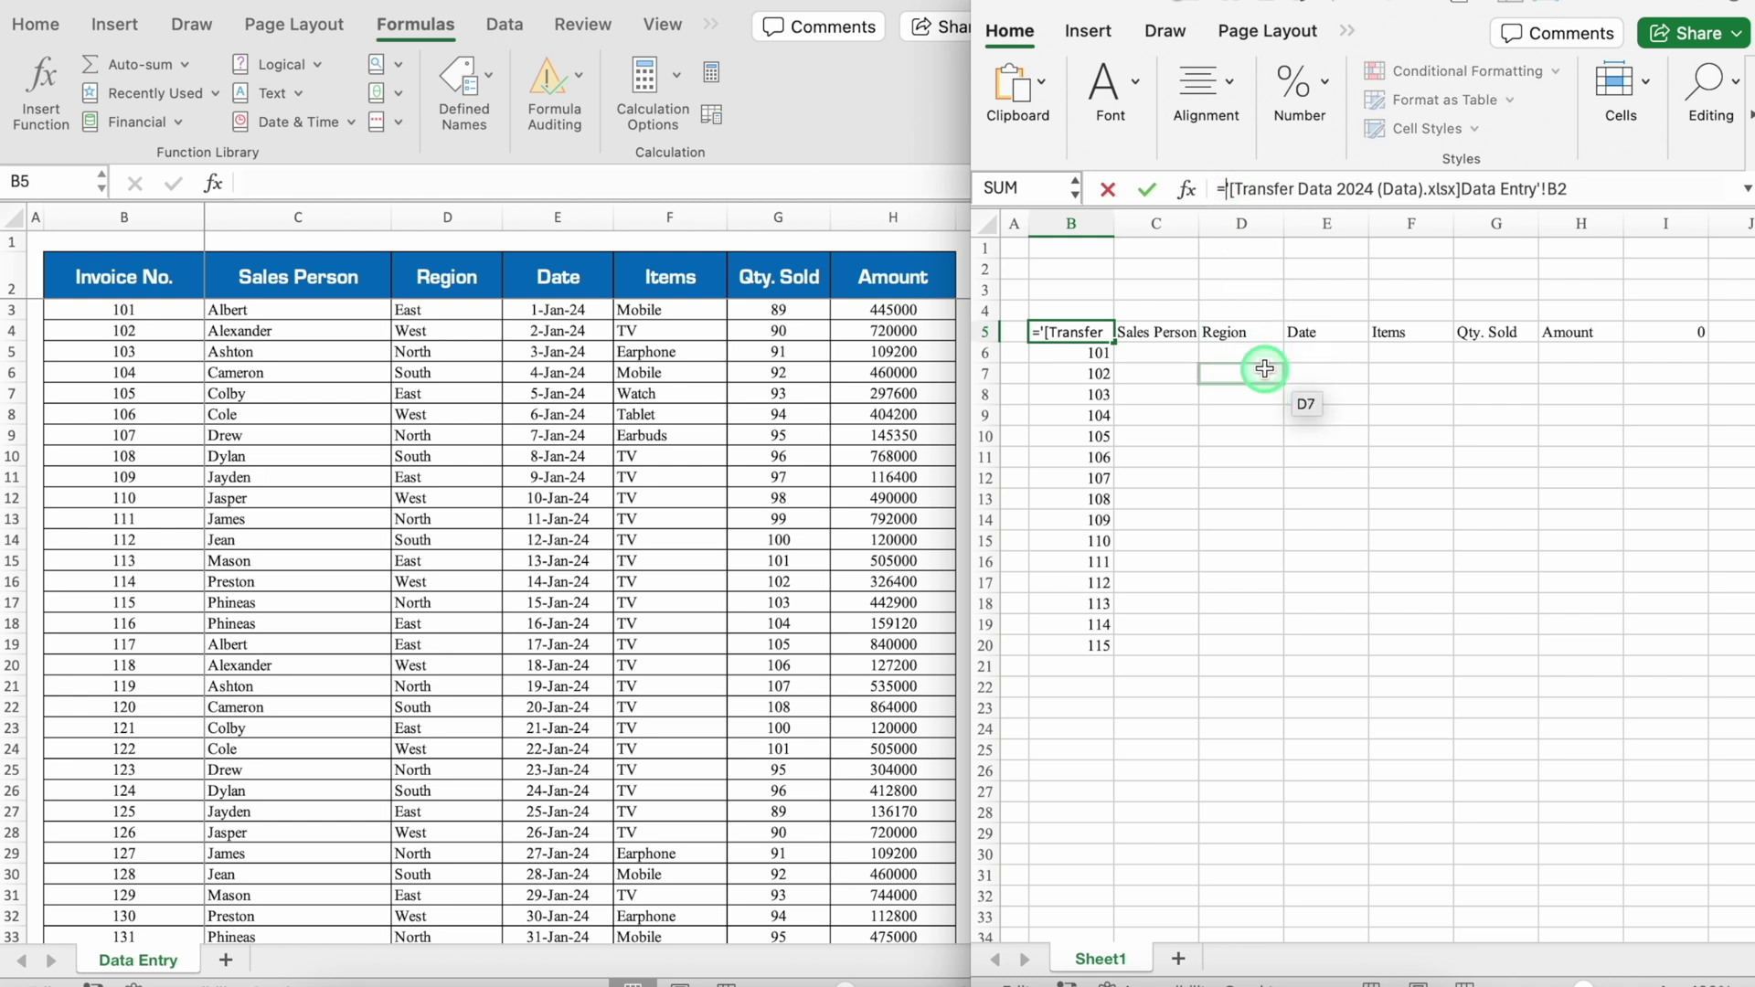
text(IF)
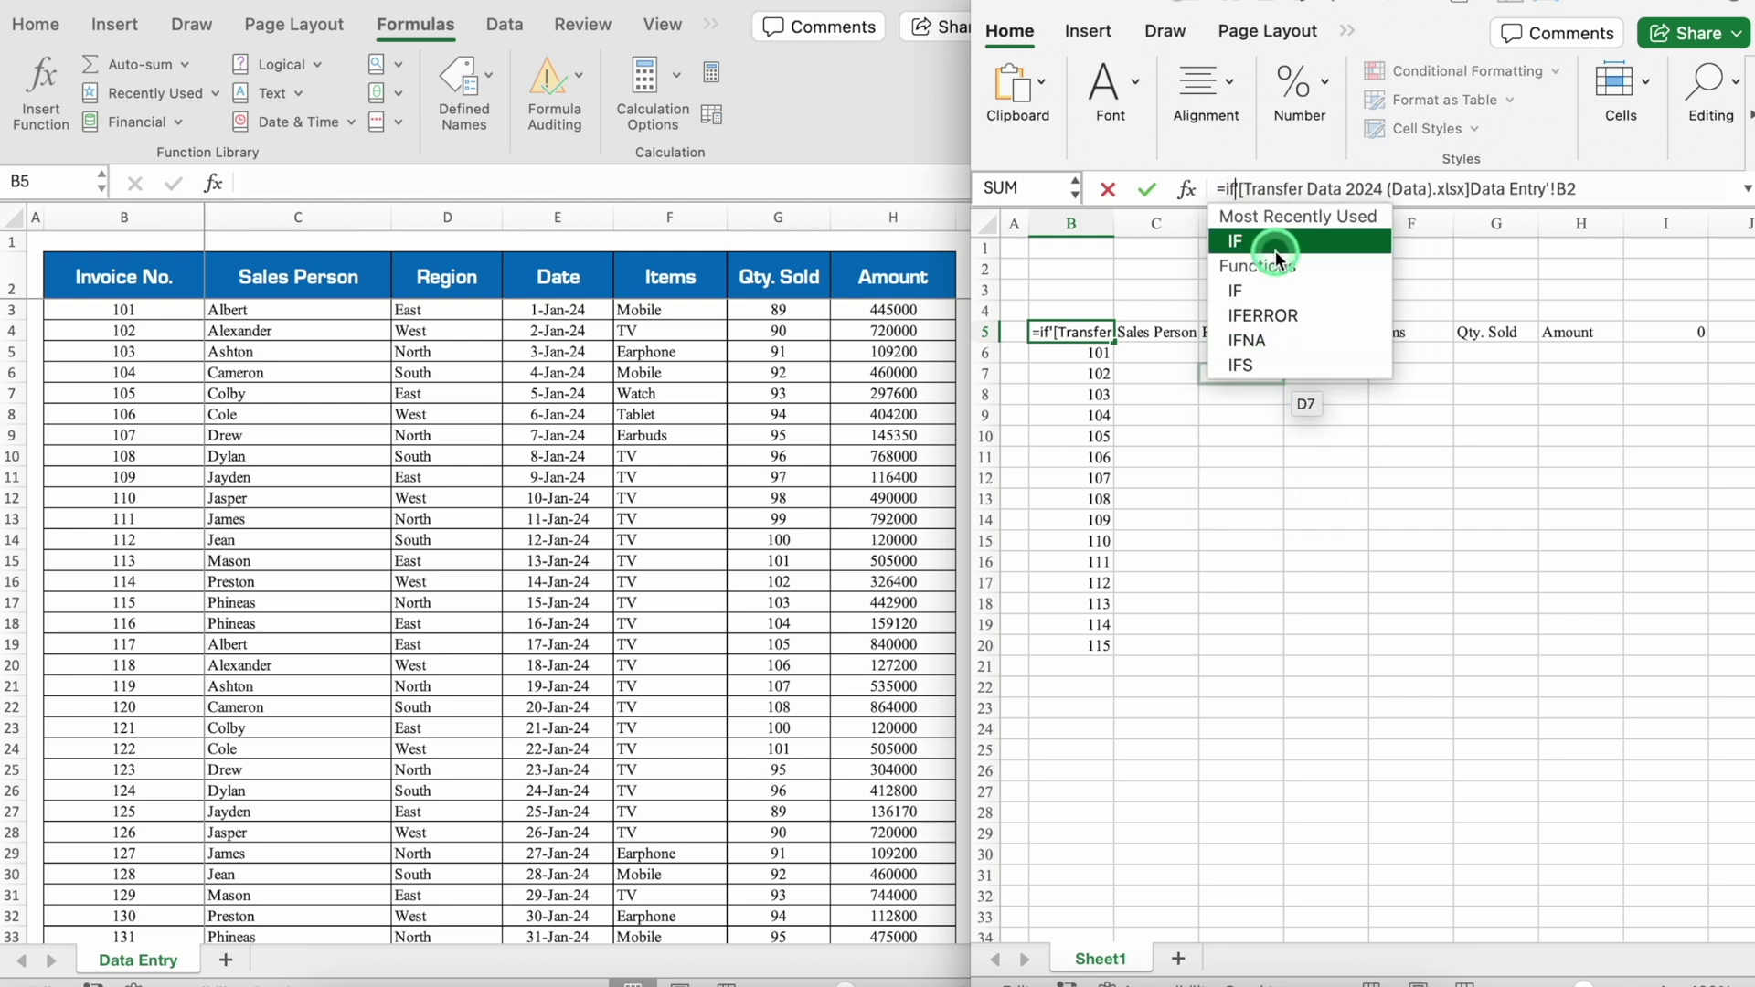
click(1275, 245)
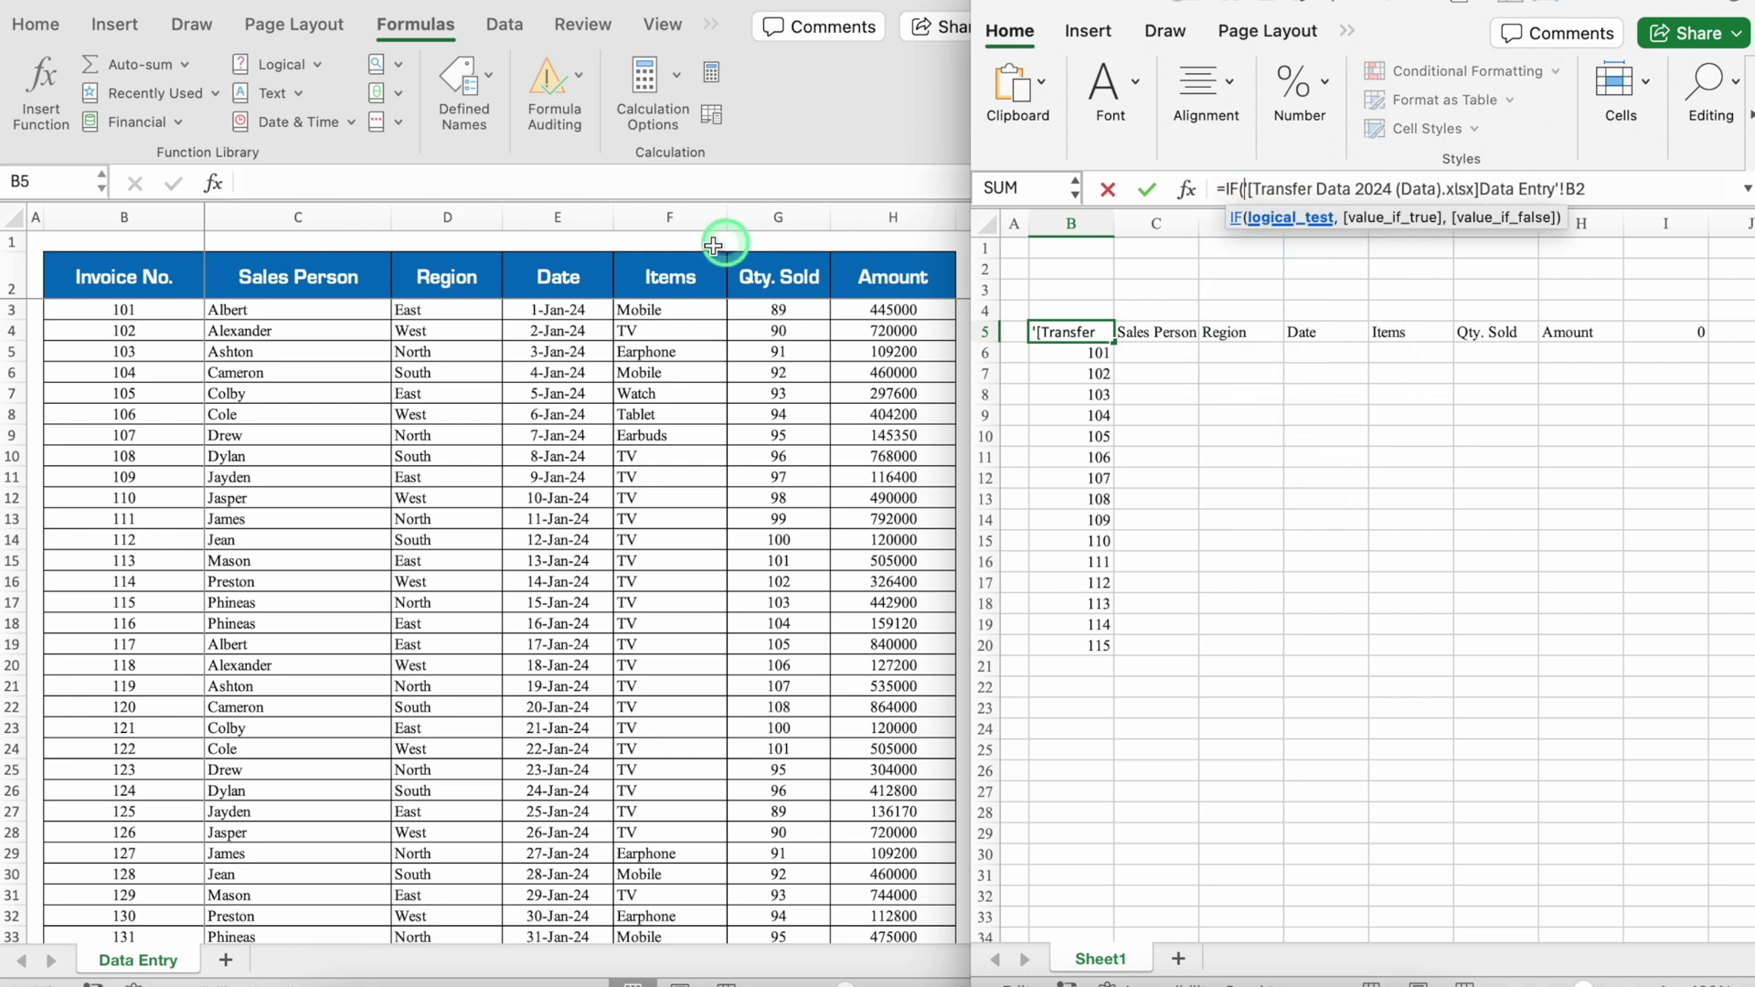
key(F4)
text(=)
click(139, 279)
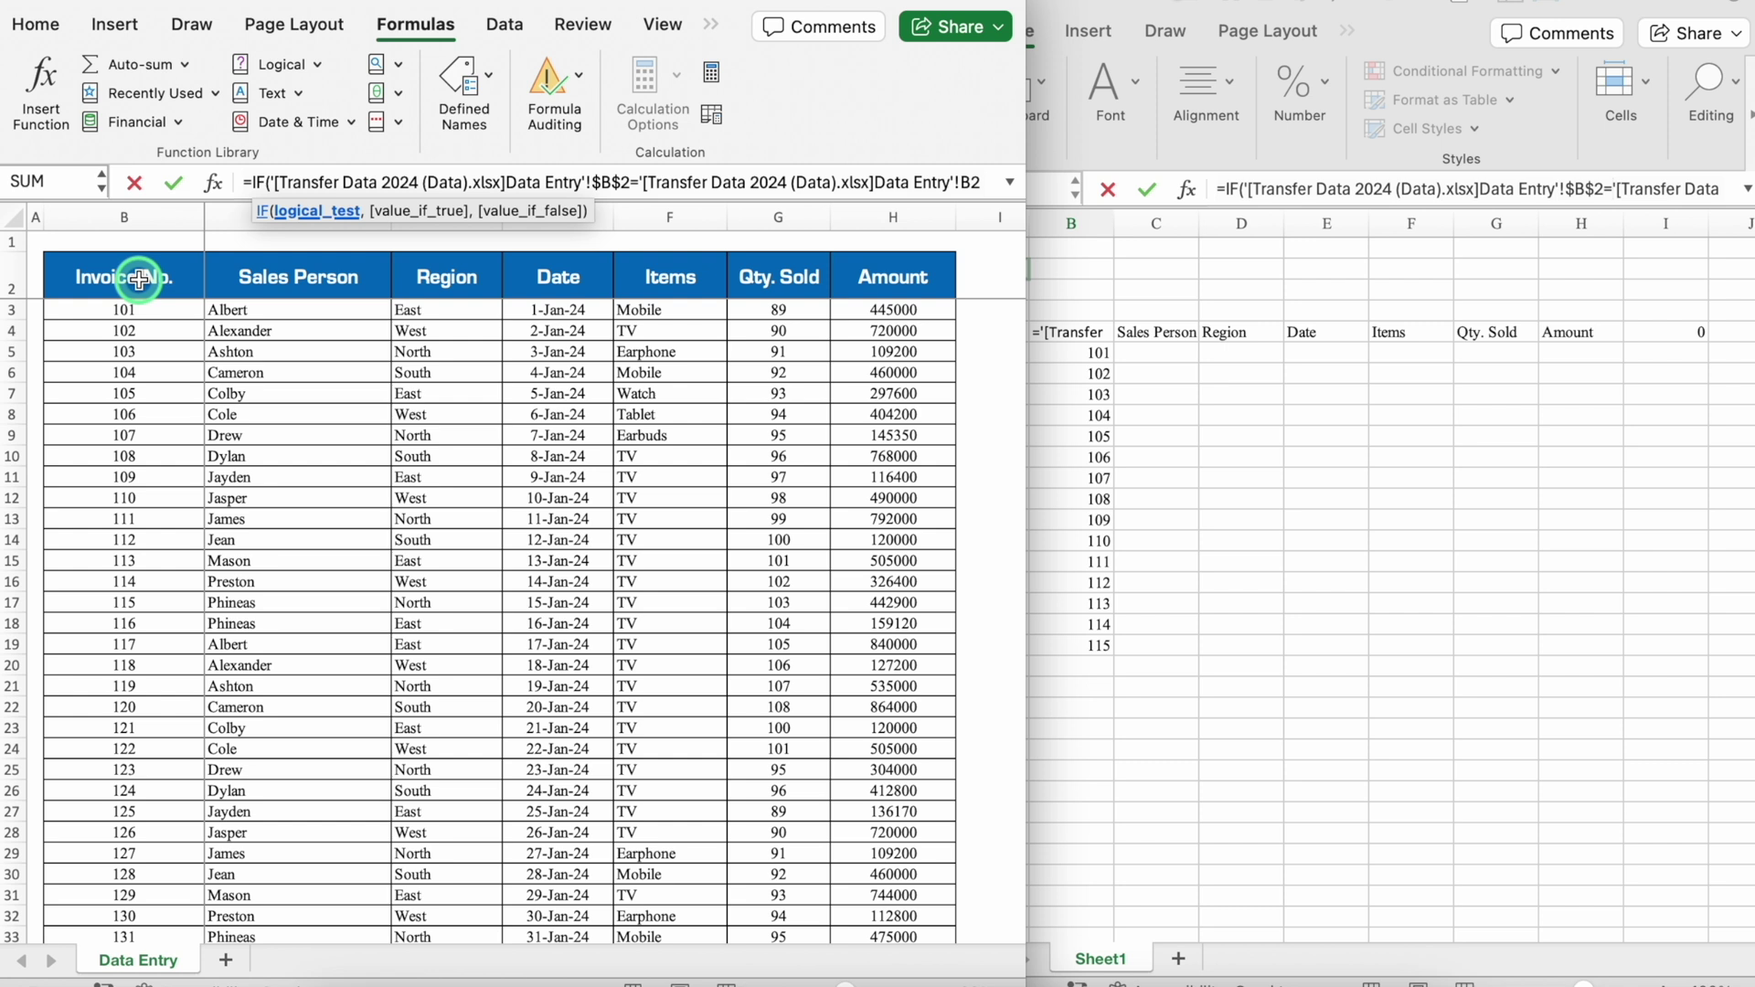
text("")
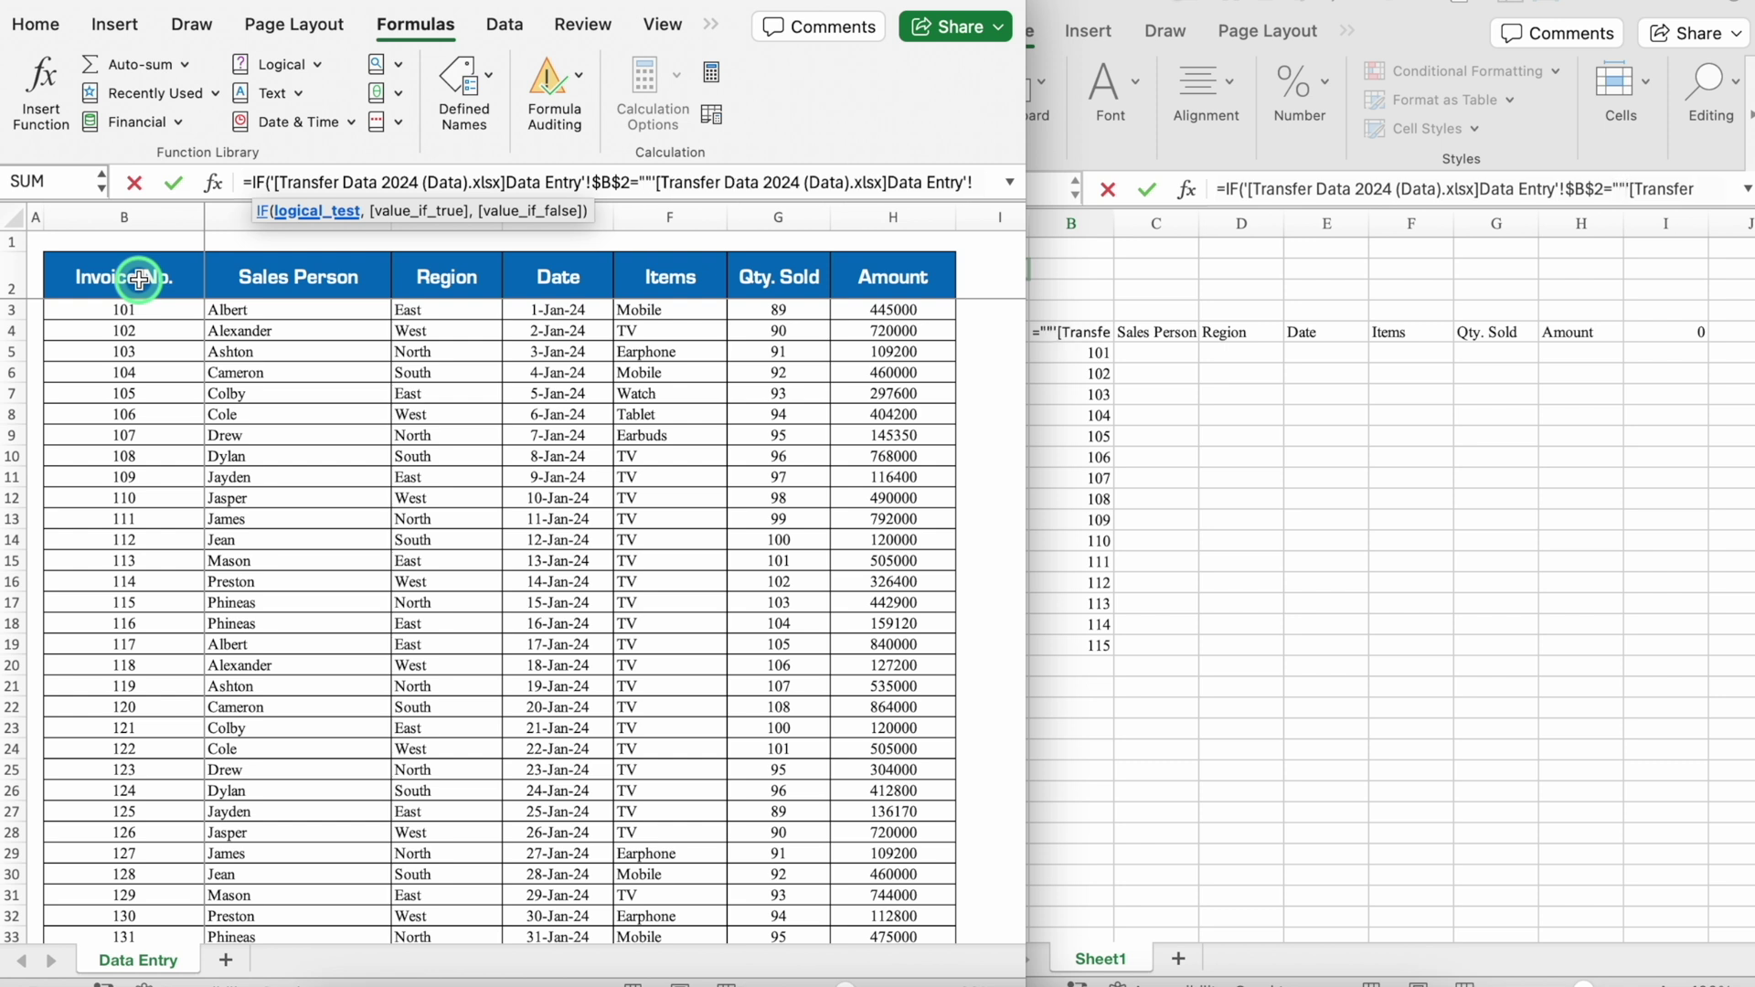
text(,)
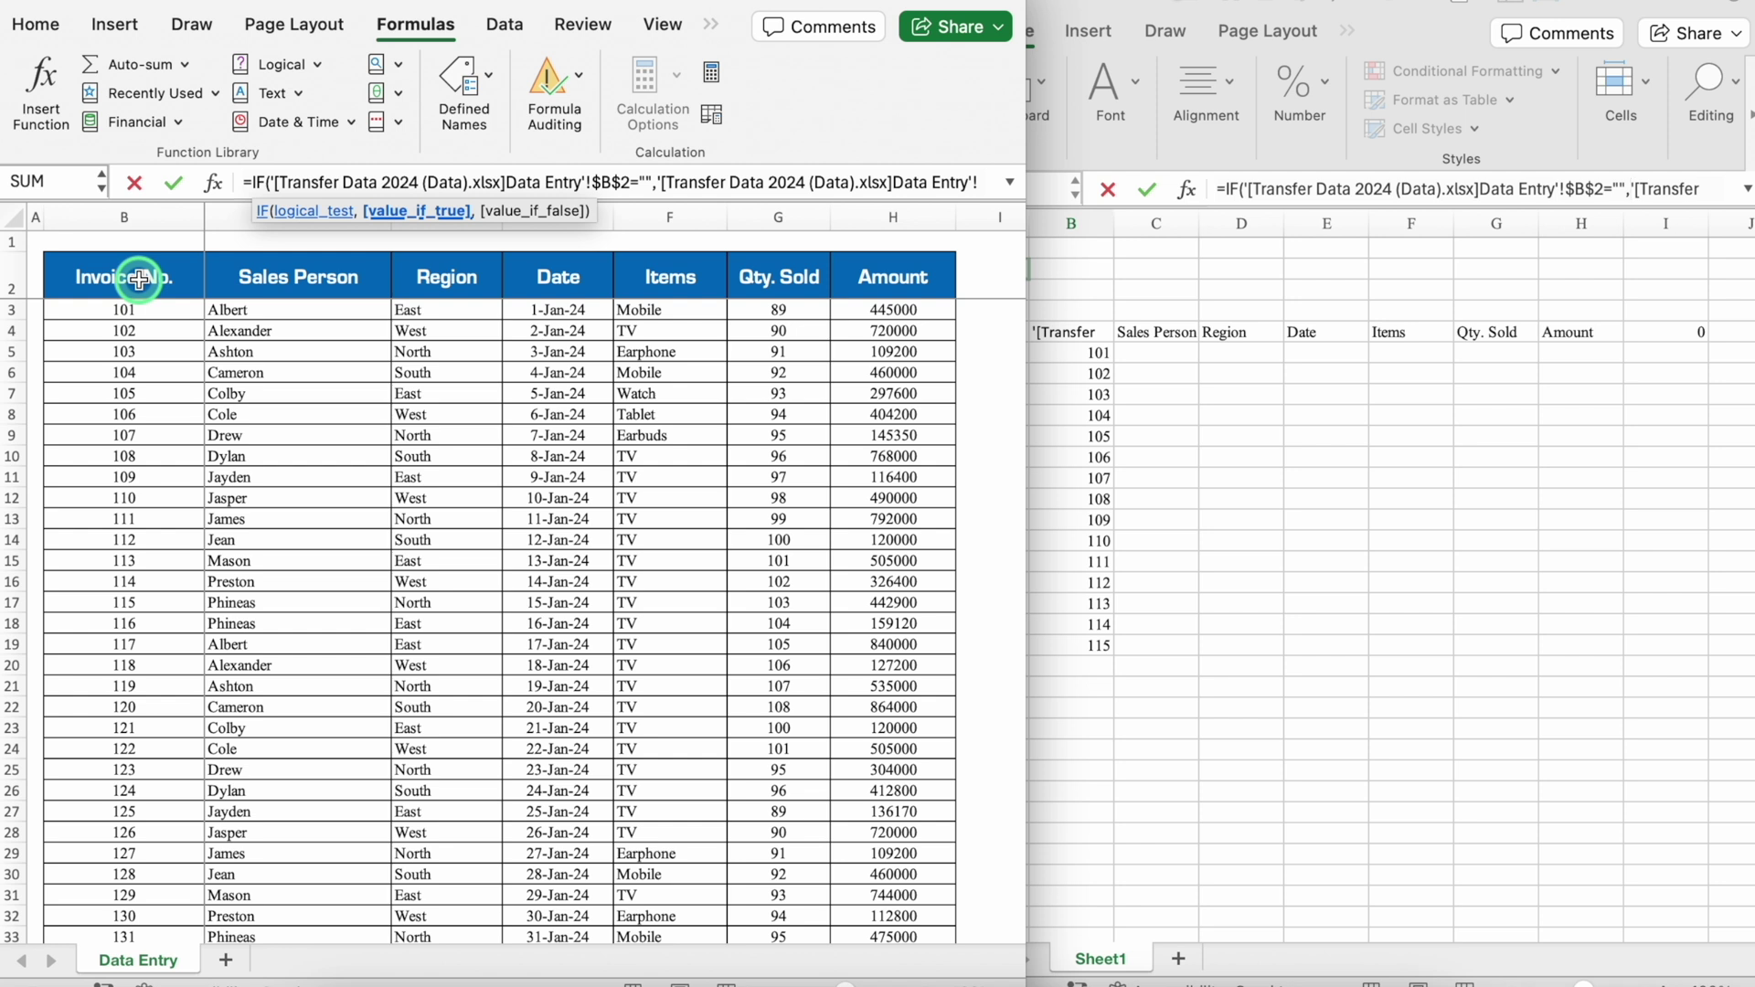
text("")
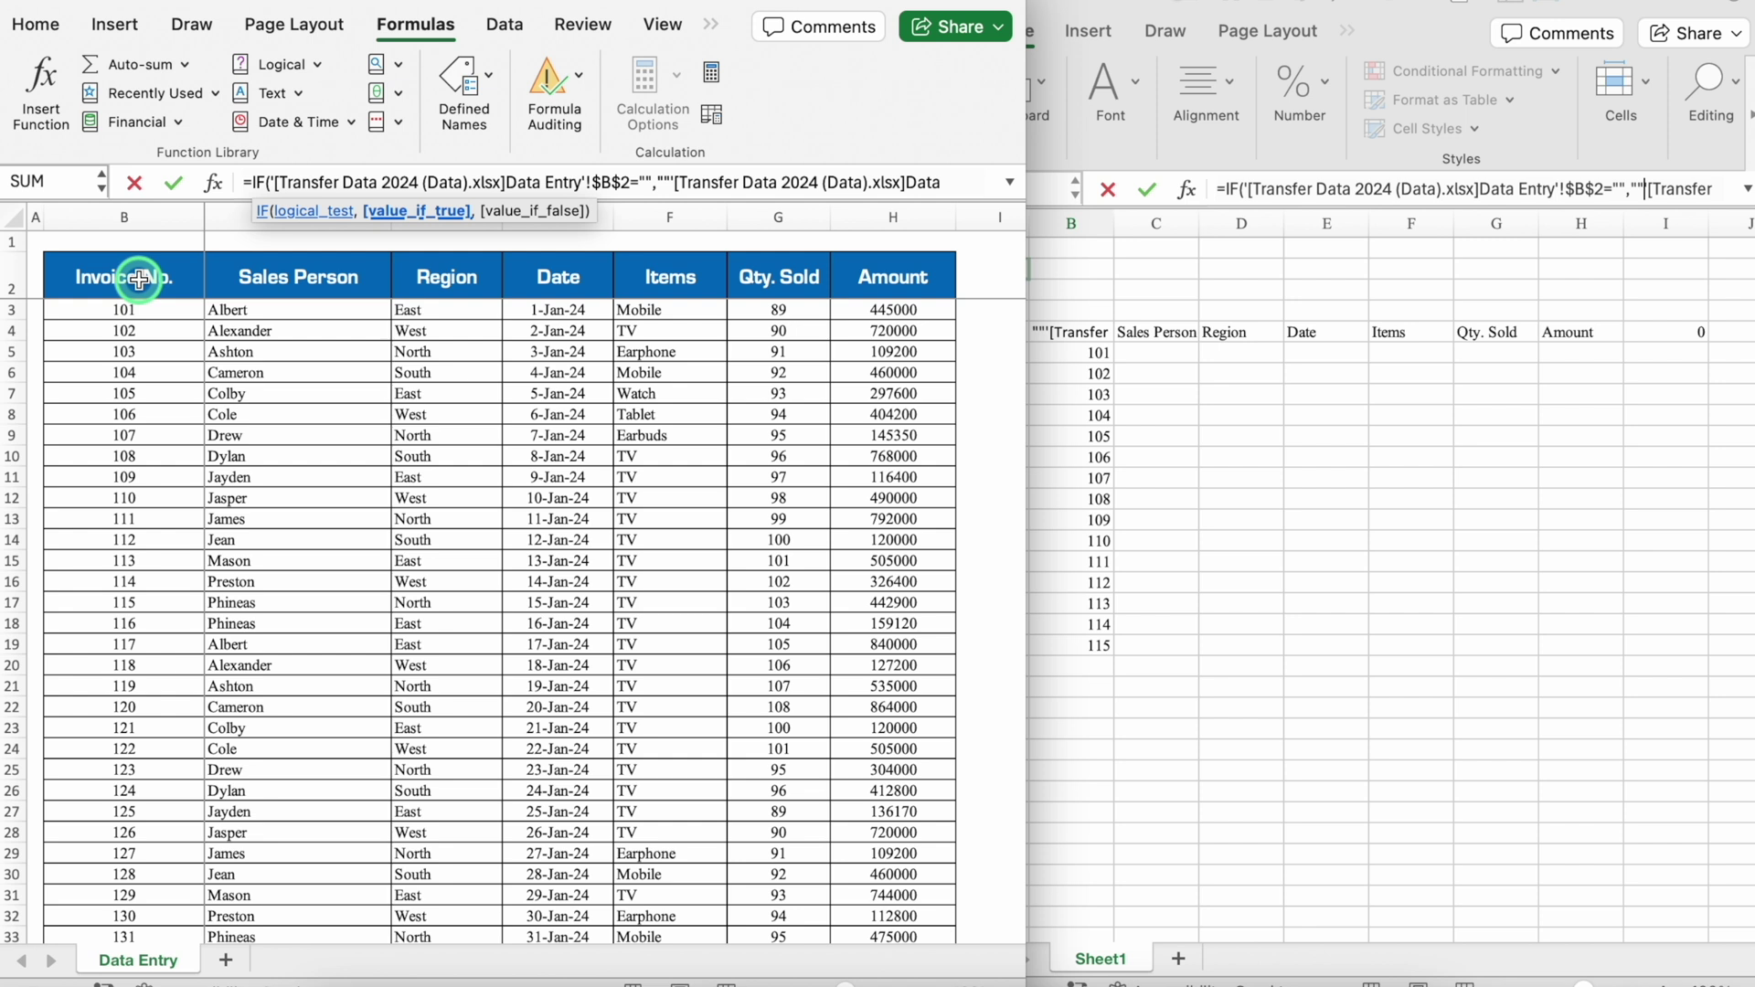
text(,)
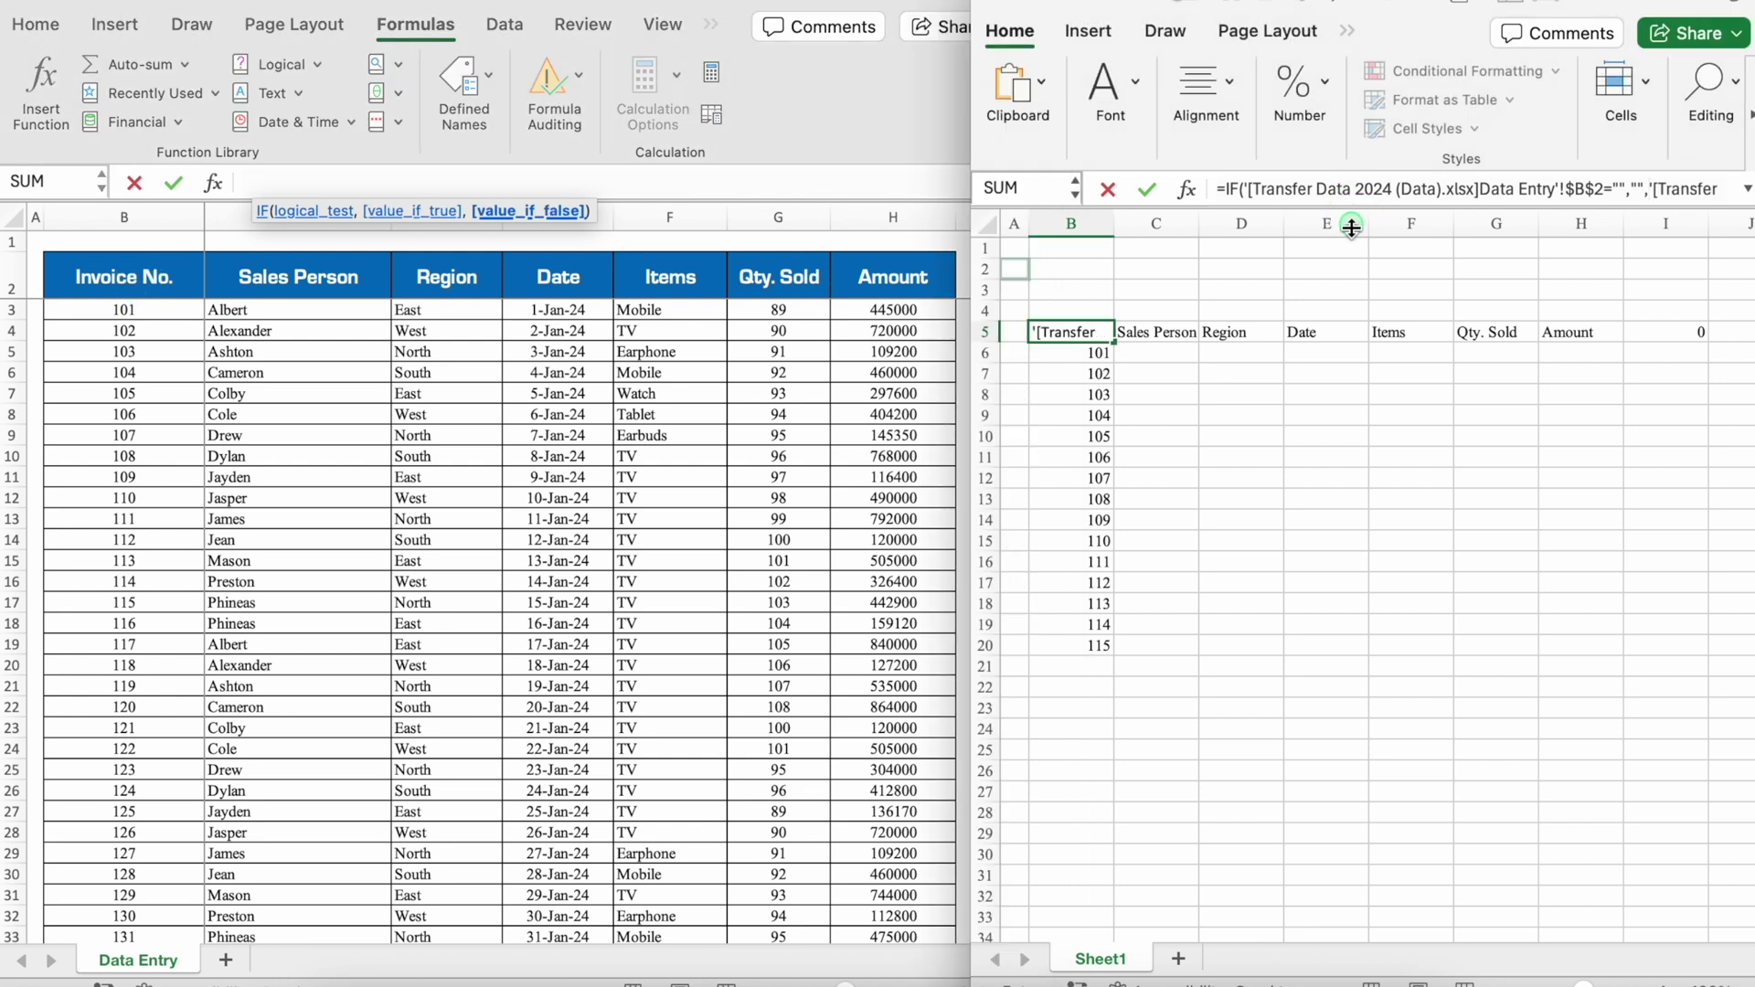
drag(1351, 207, 1351, 281)
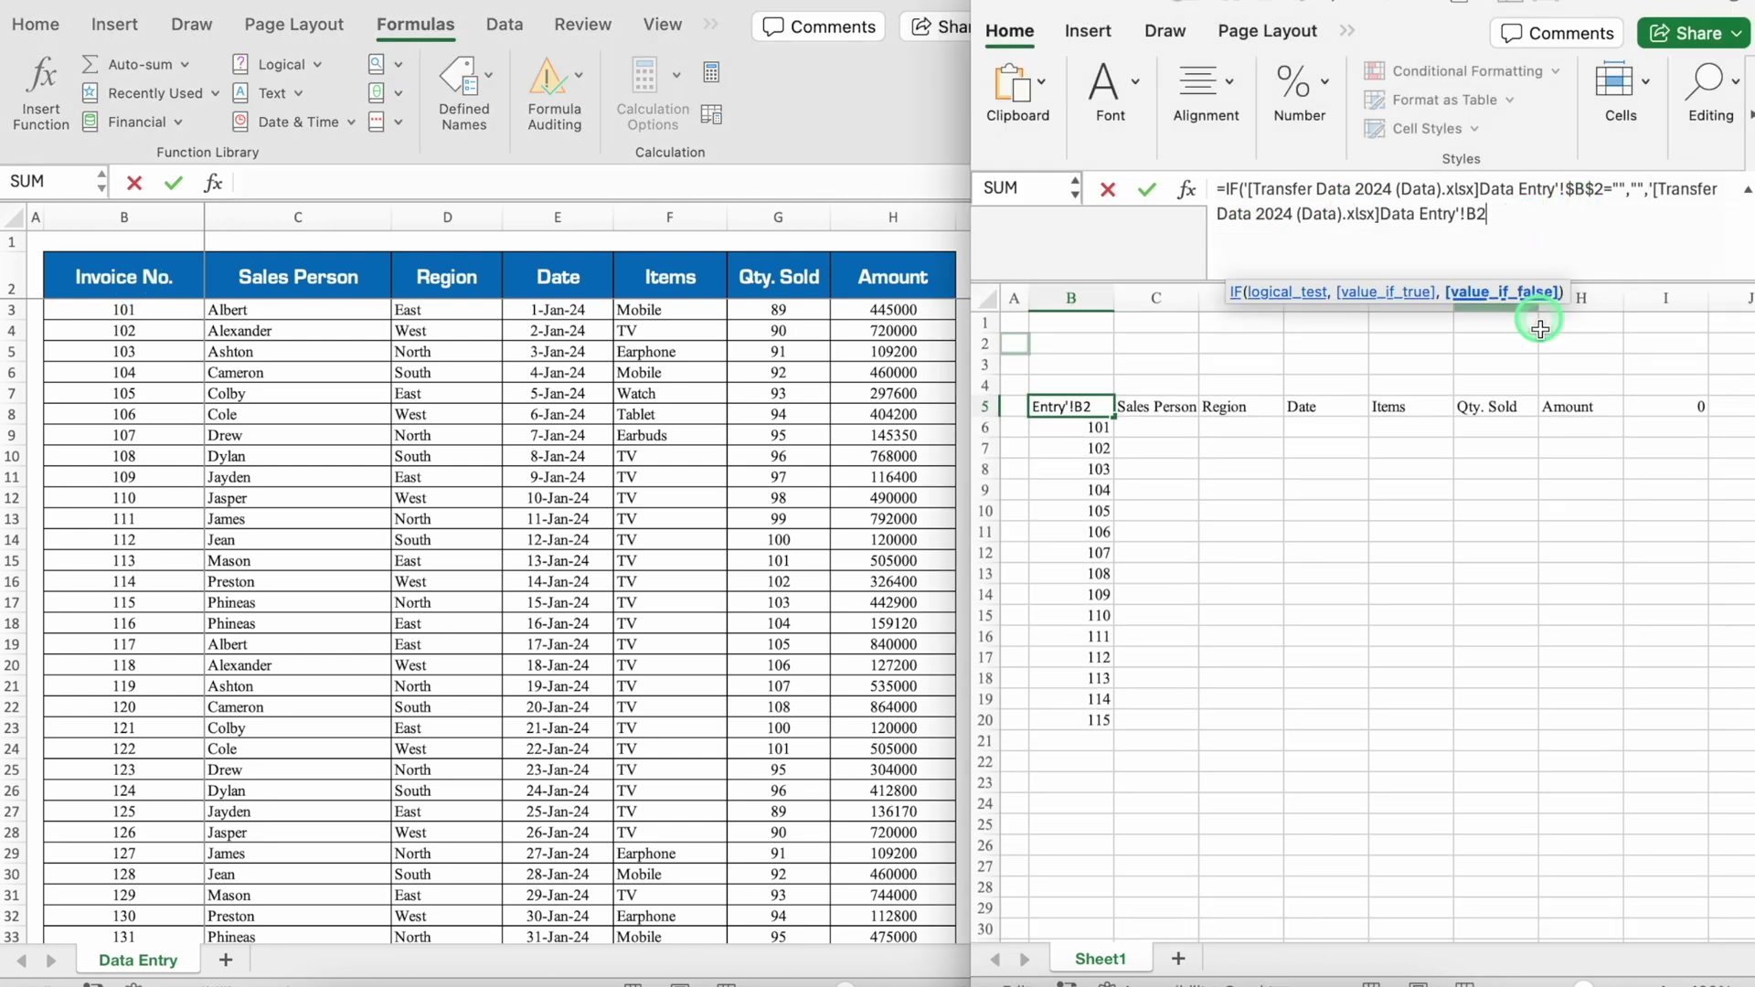
text())
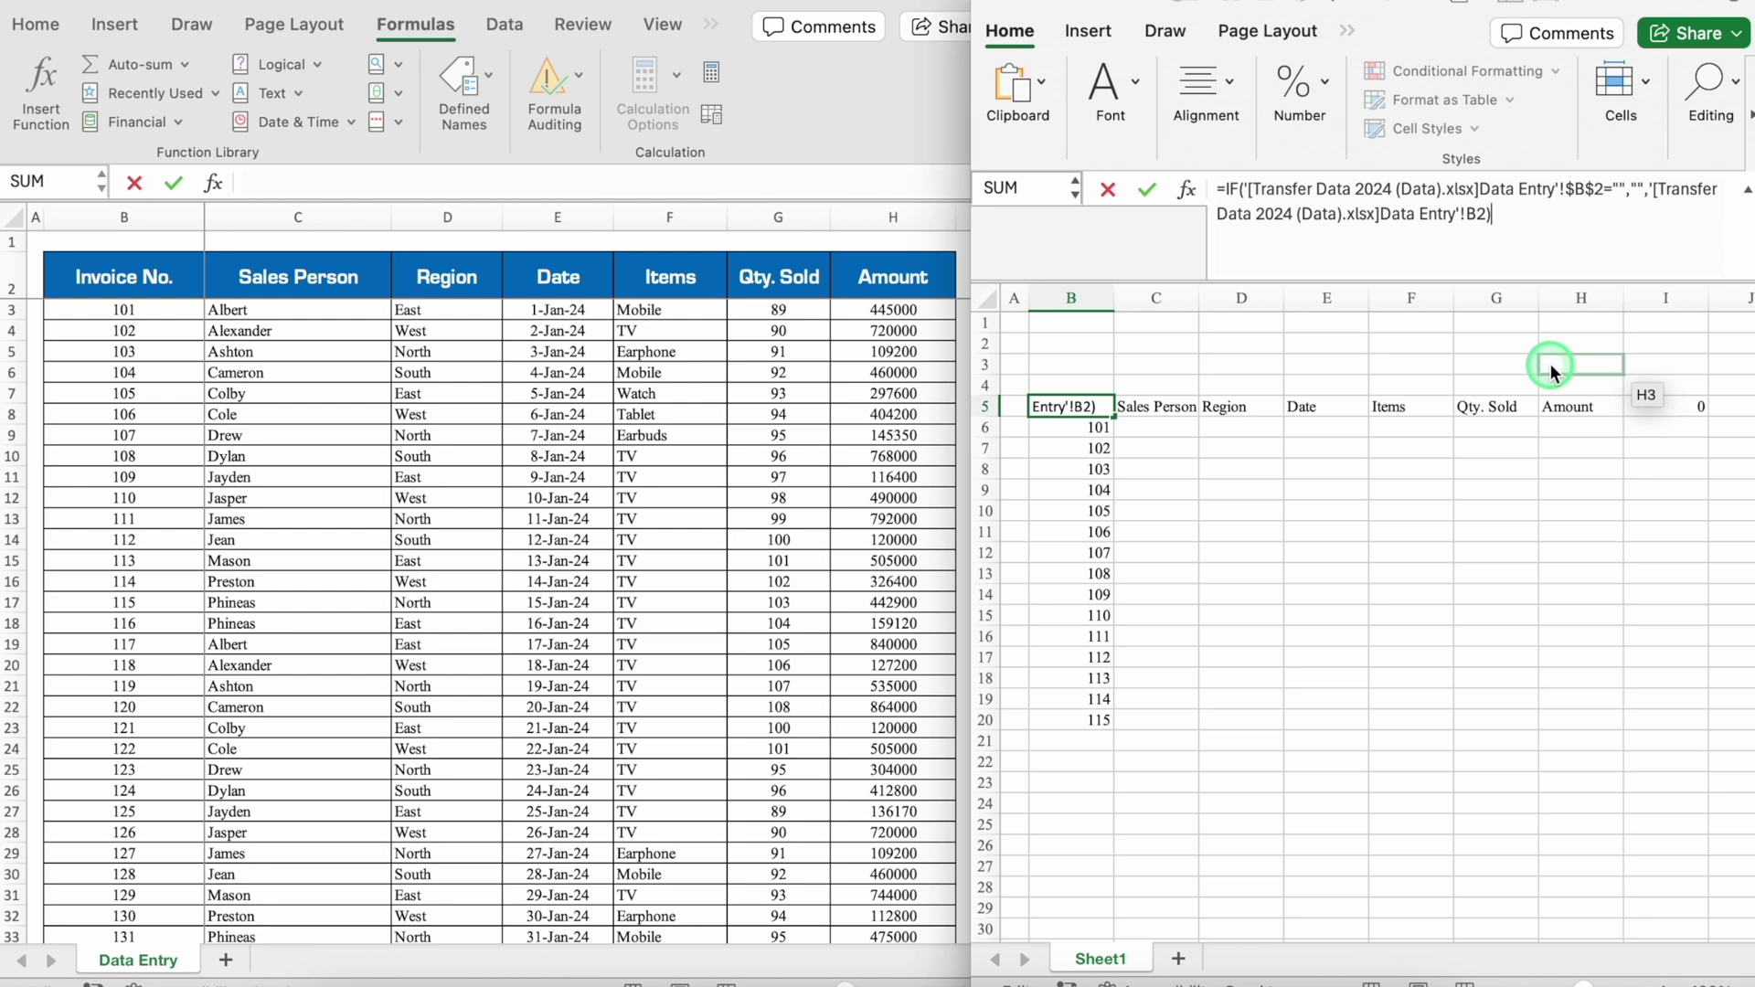
click(1550, 363)
Step: Copy B5's IF formula across row 5 to I5
click(1061, 408)
drag(1116, 414, 1405, 423)
drag(1526, 429, 1673, 423)
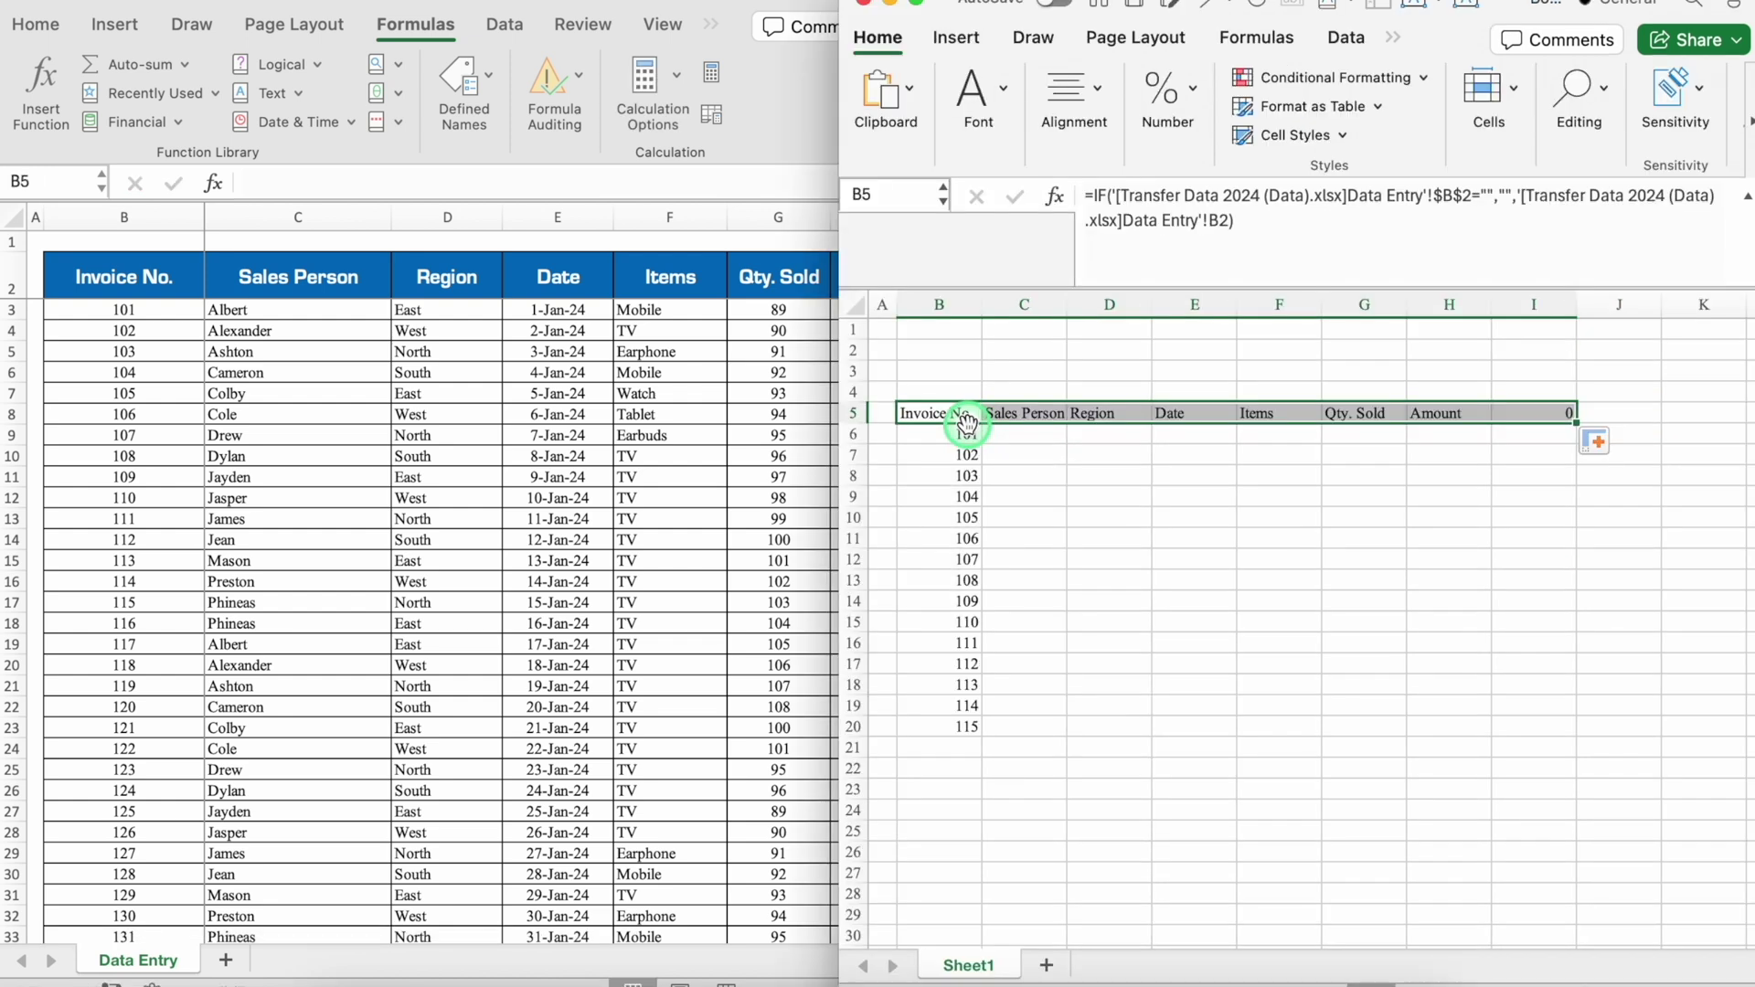
Step: Remove both dollar signs from $B$2 in B5's IF formula
click(955, 413)
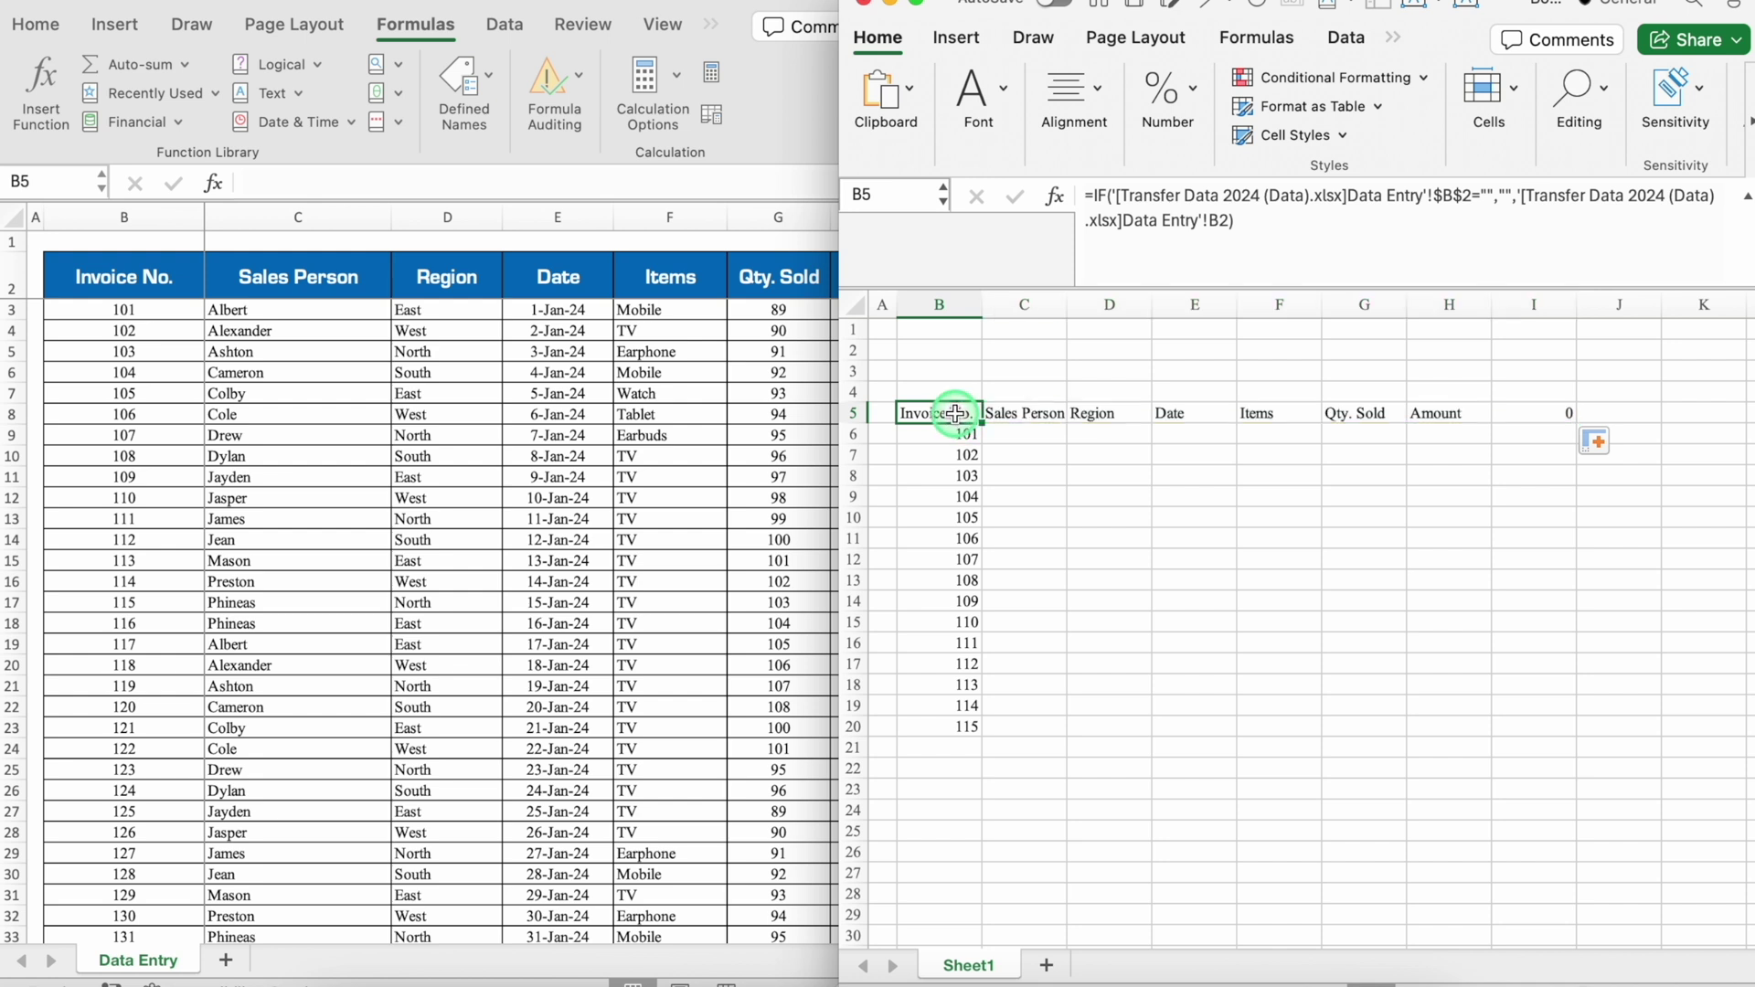
click(1441, 196)
click(1454, 337)
key(BackSpace)
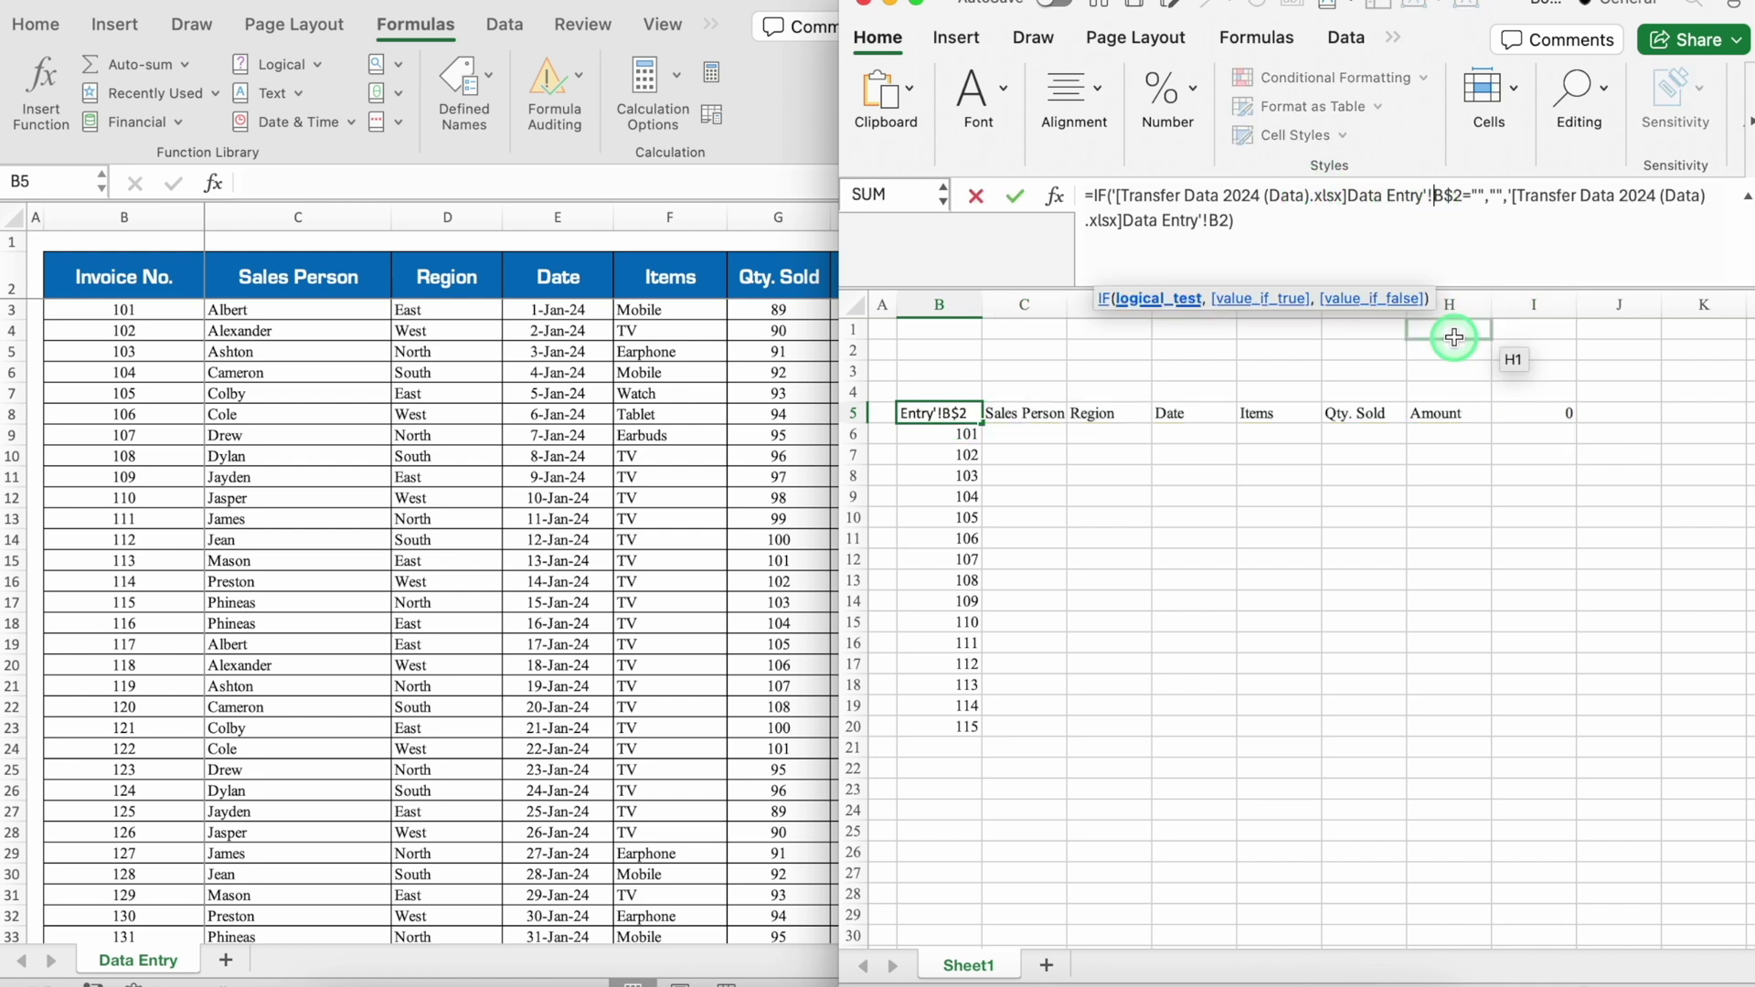
click(1454, 200)
key(BackSpace)
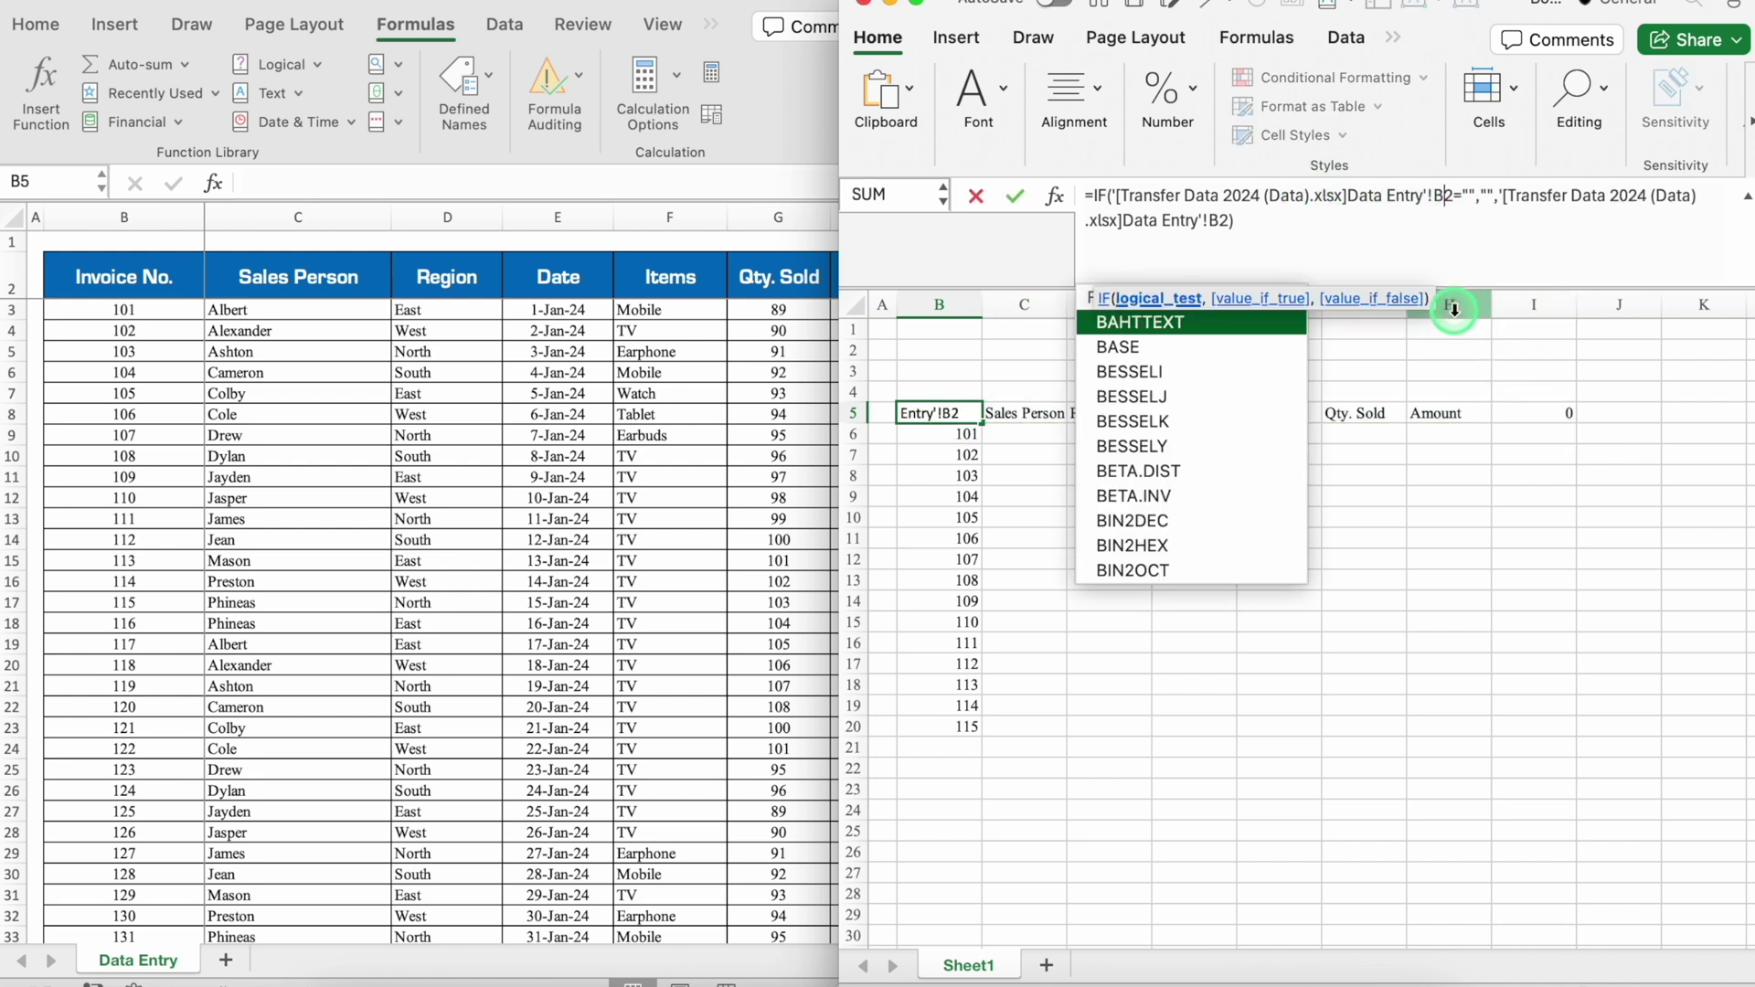
key(Return)
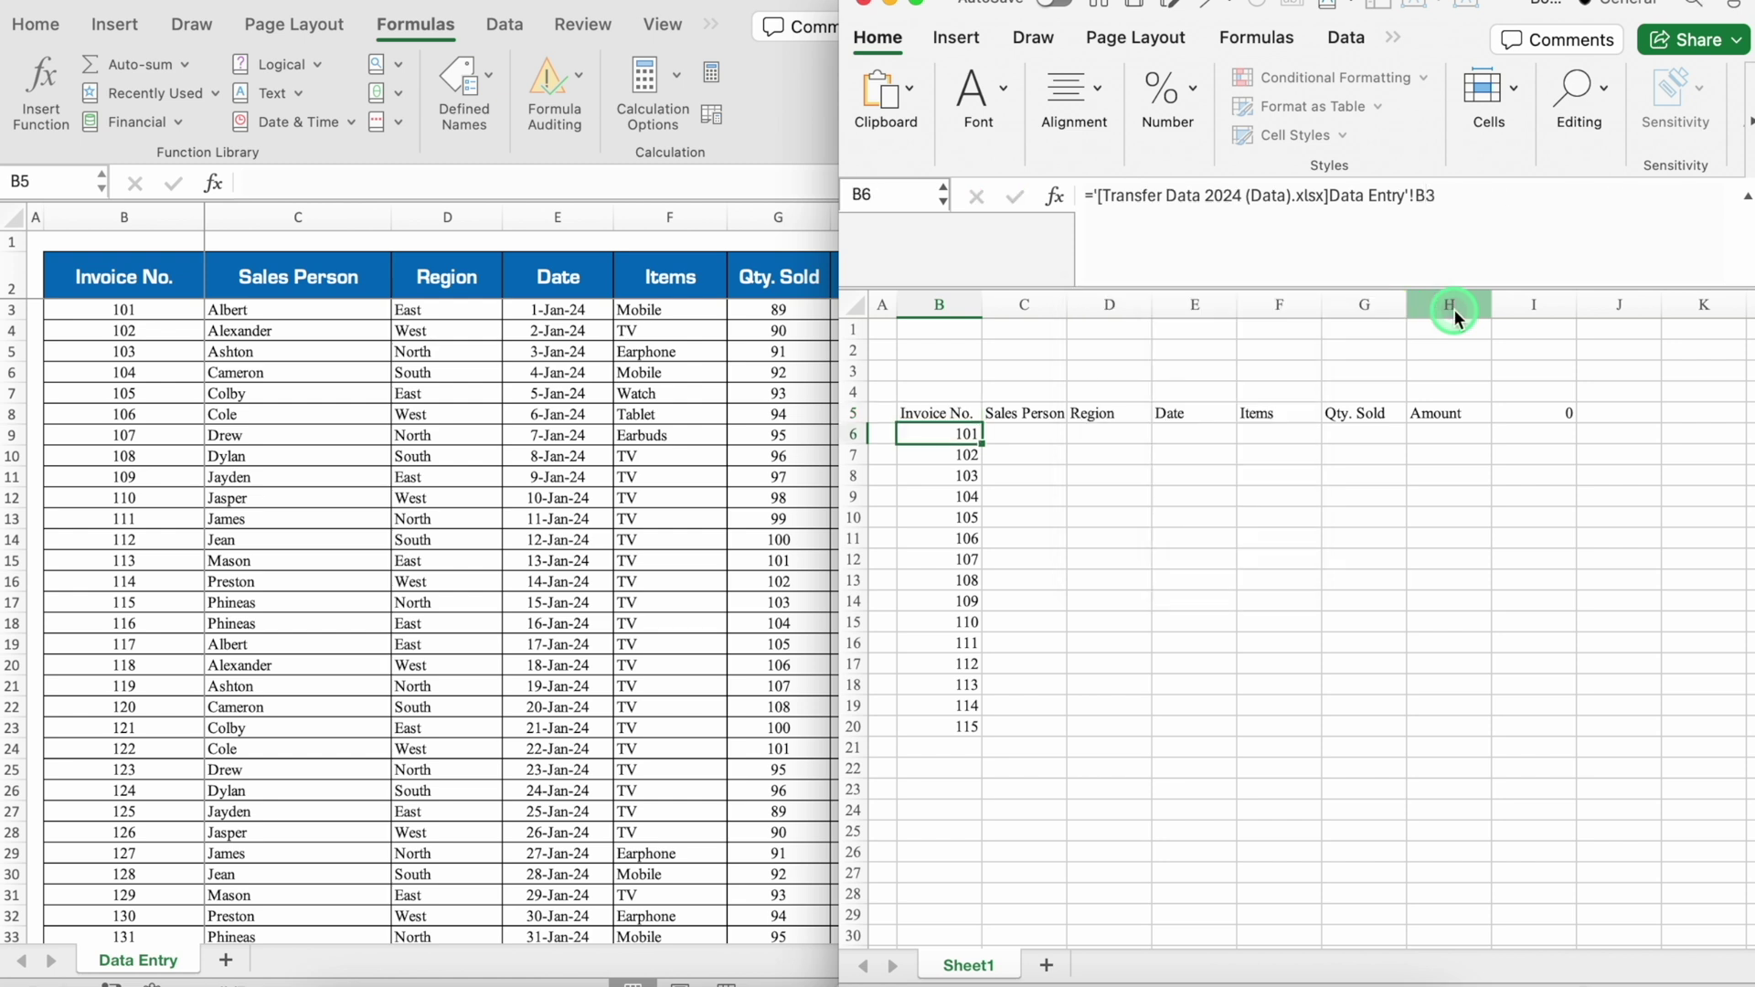
Step: Copy the corrected formula across to I5, then fill B5:I5 down to about row 270
click(933, 413)
drag(981, 423, 1543, 439)
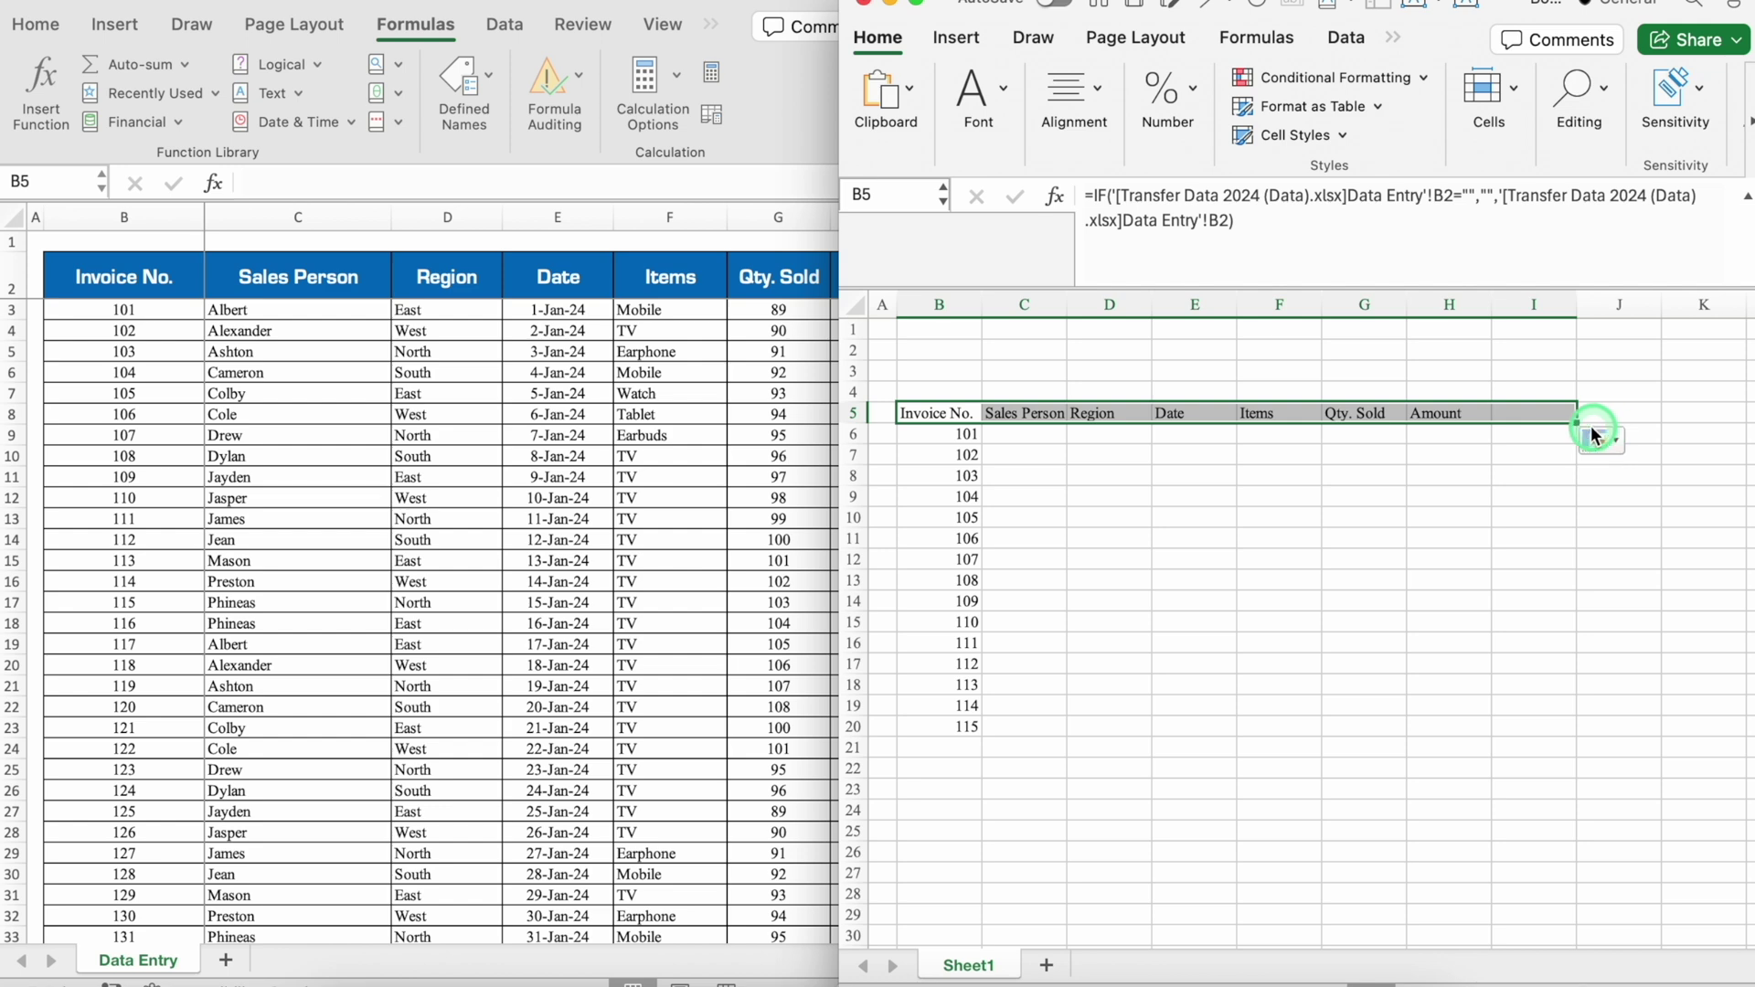
drag(1575, 423, 1577, 887)
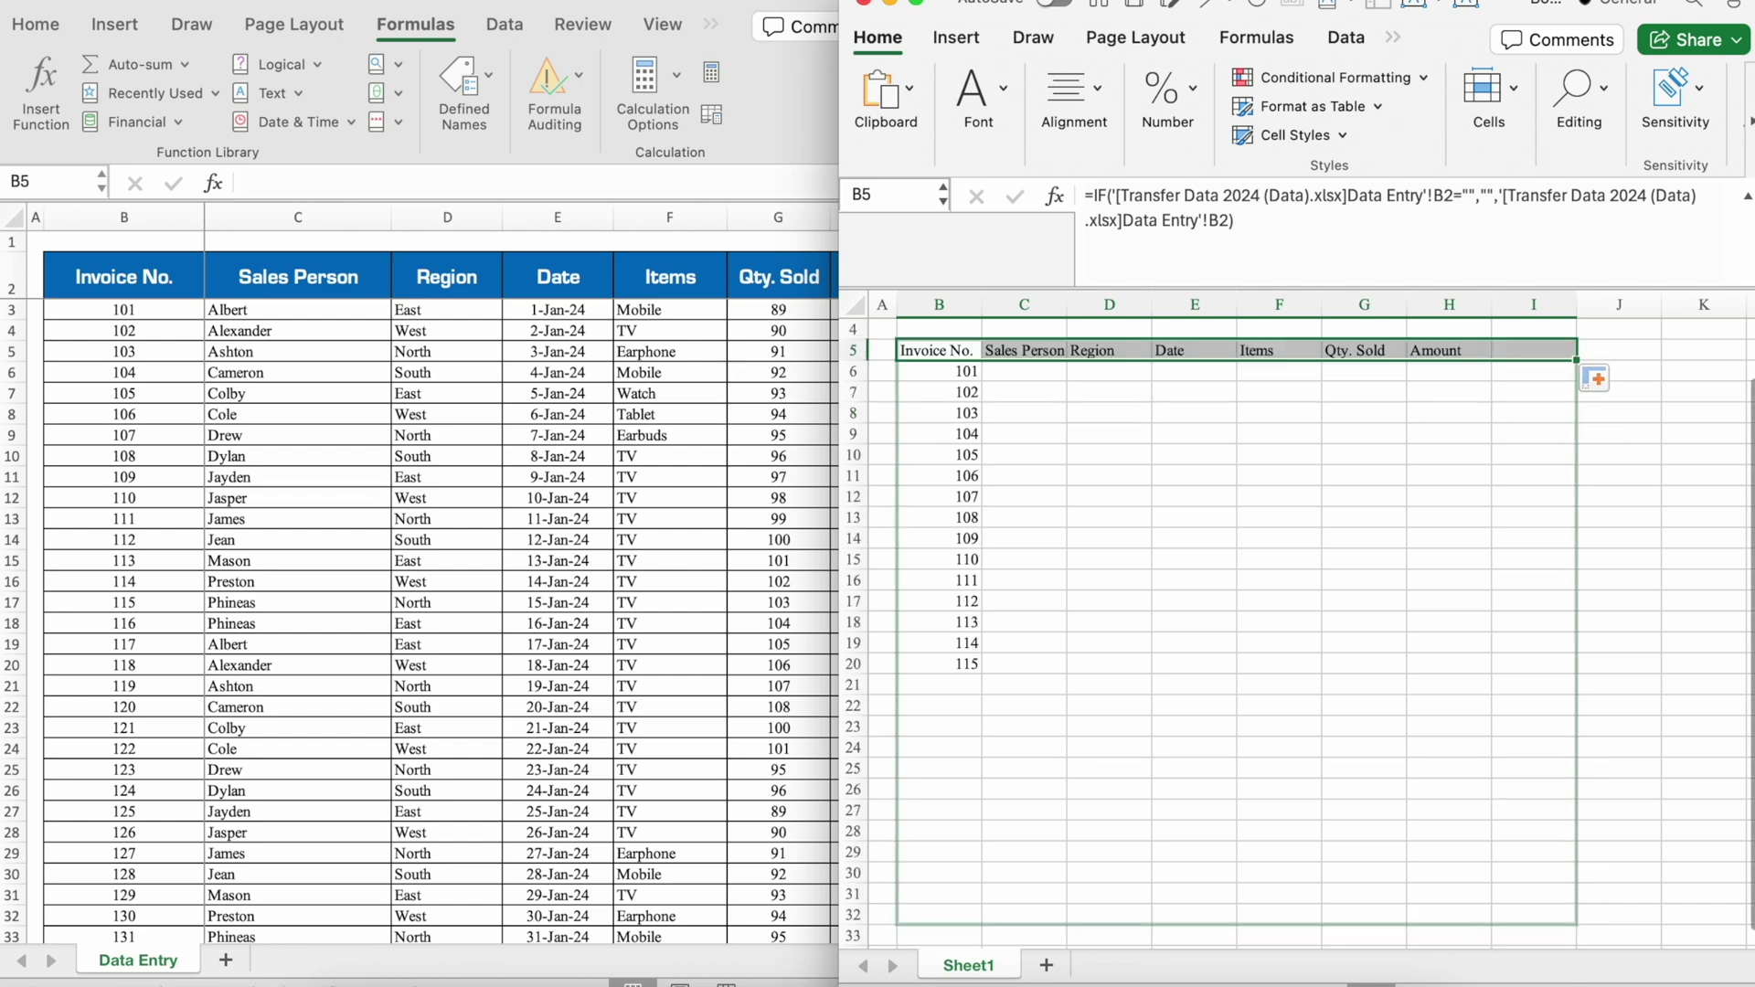
drag(1577, 887, 1577, 923)
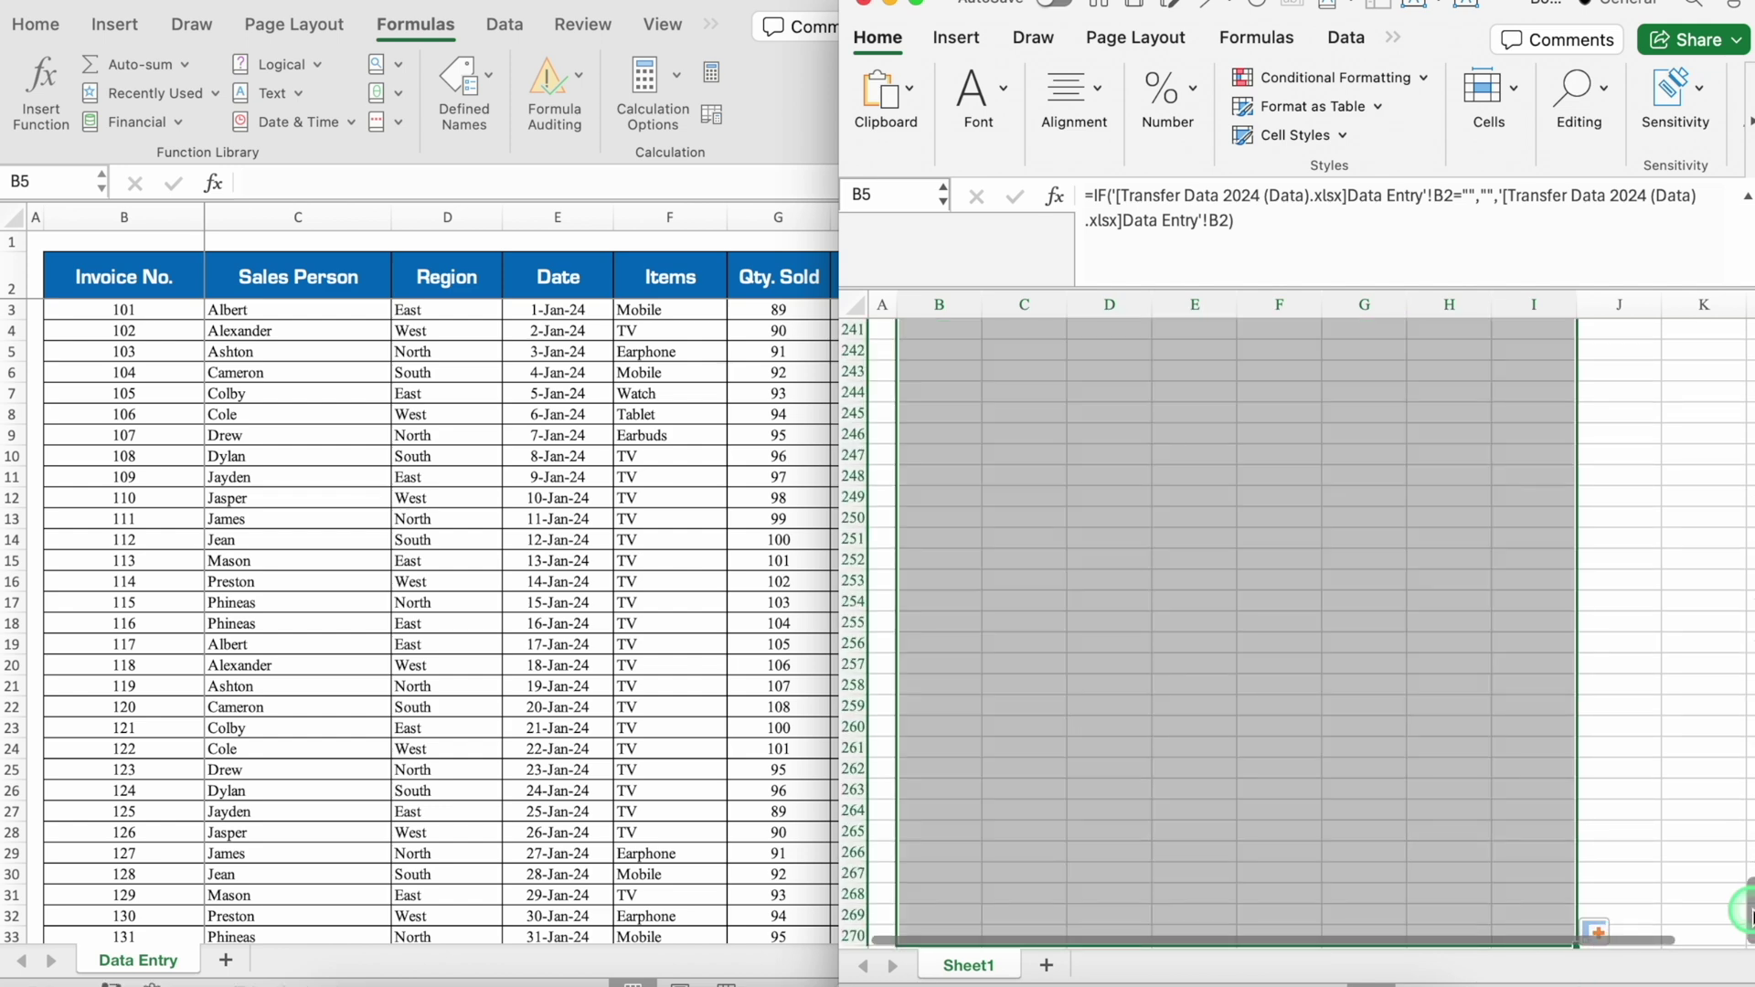
scroll(1749, 622, up, 20)
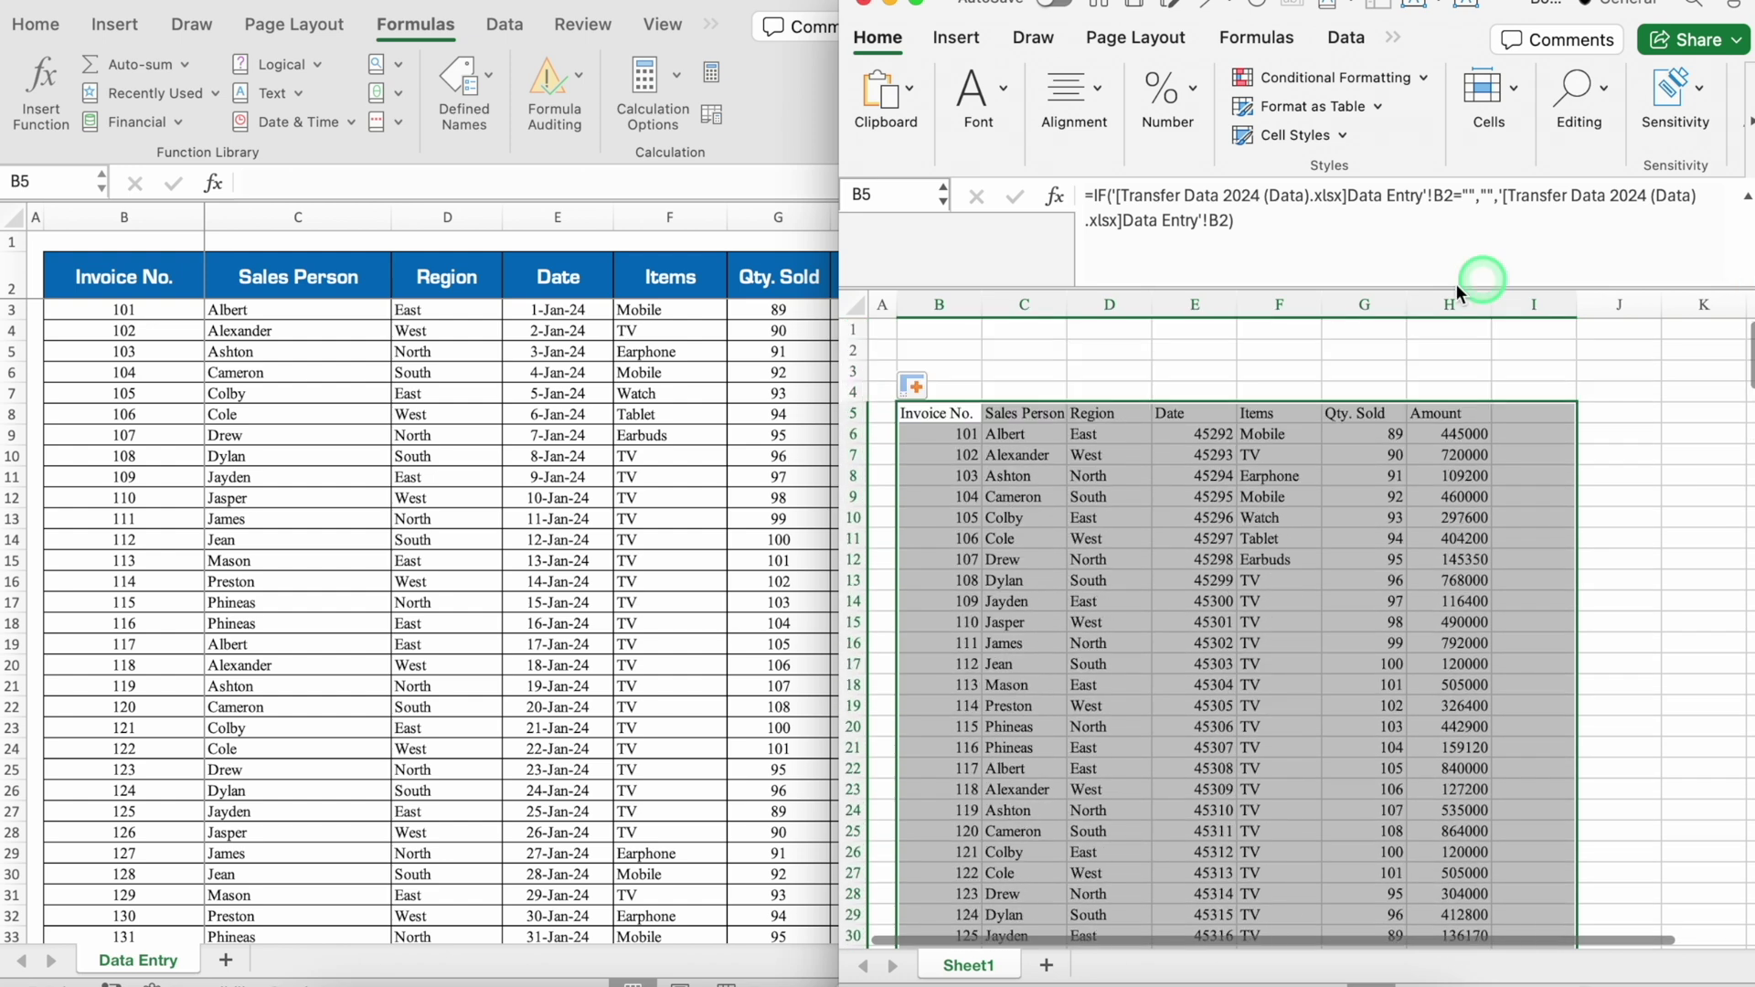
click(1024, 349)
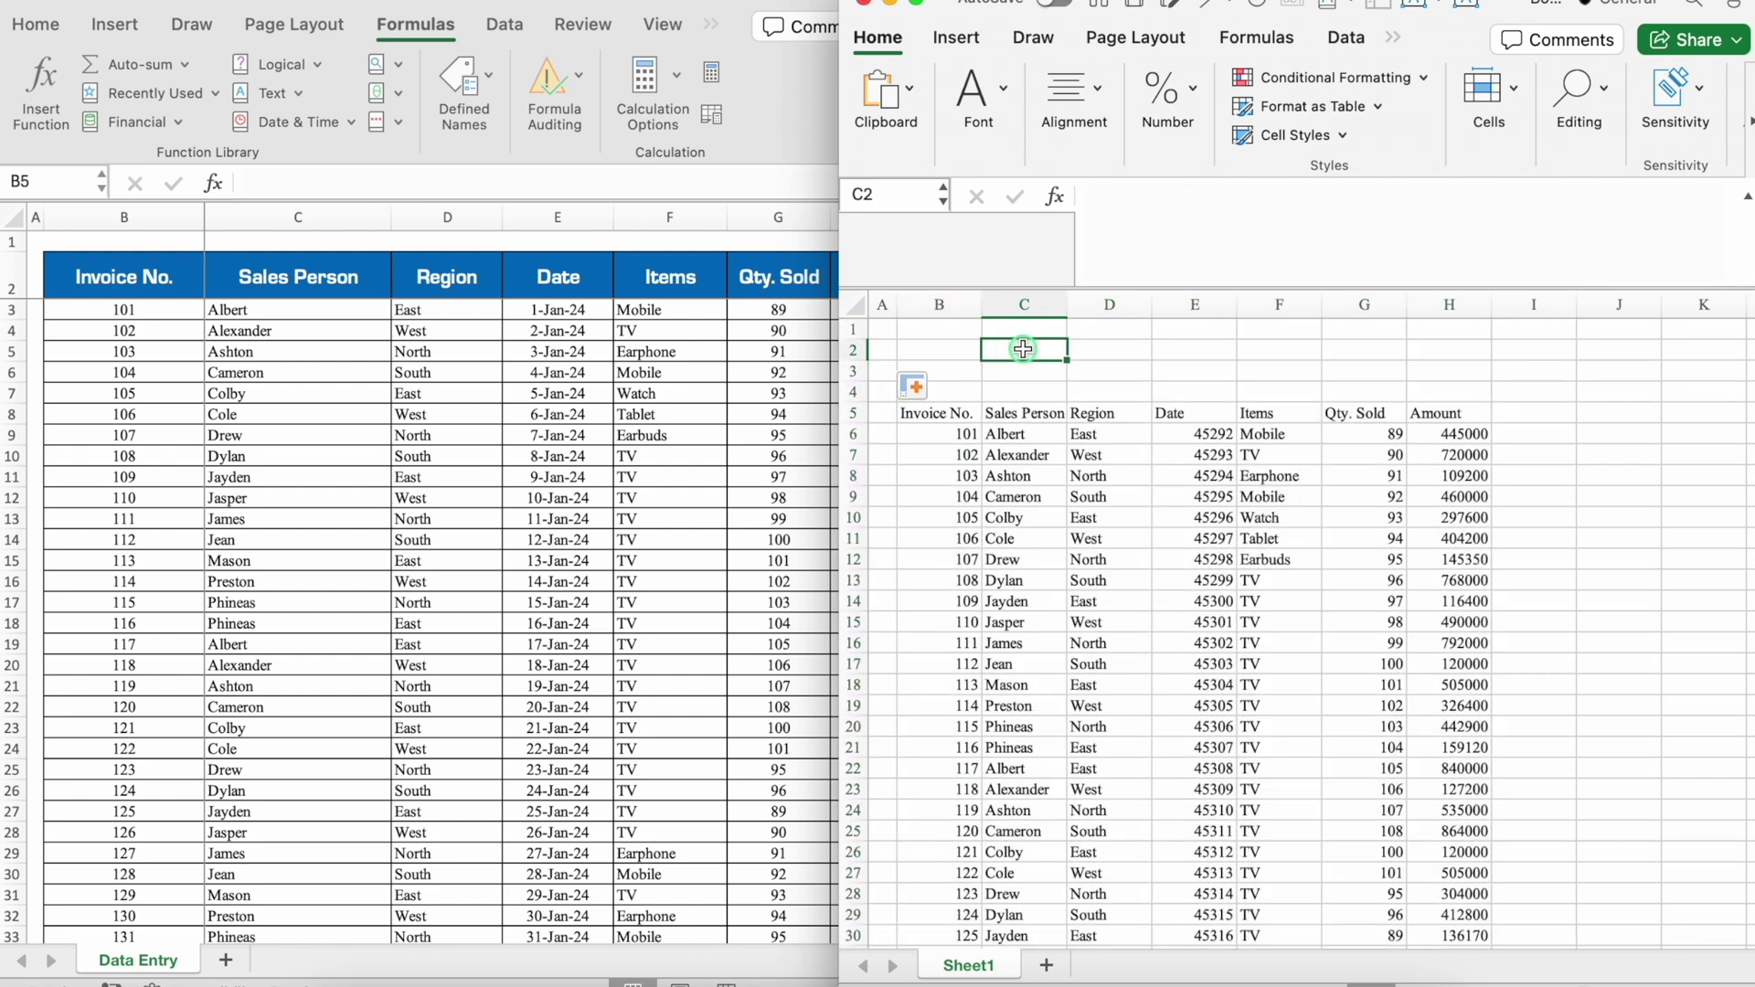
Step: Format column E with the 14-Mar-12 Date style so it shows dates like 1-Jan-24
click(1193, 306)
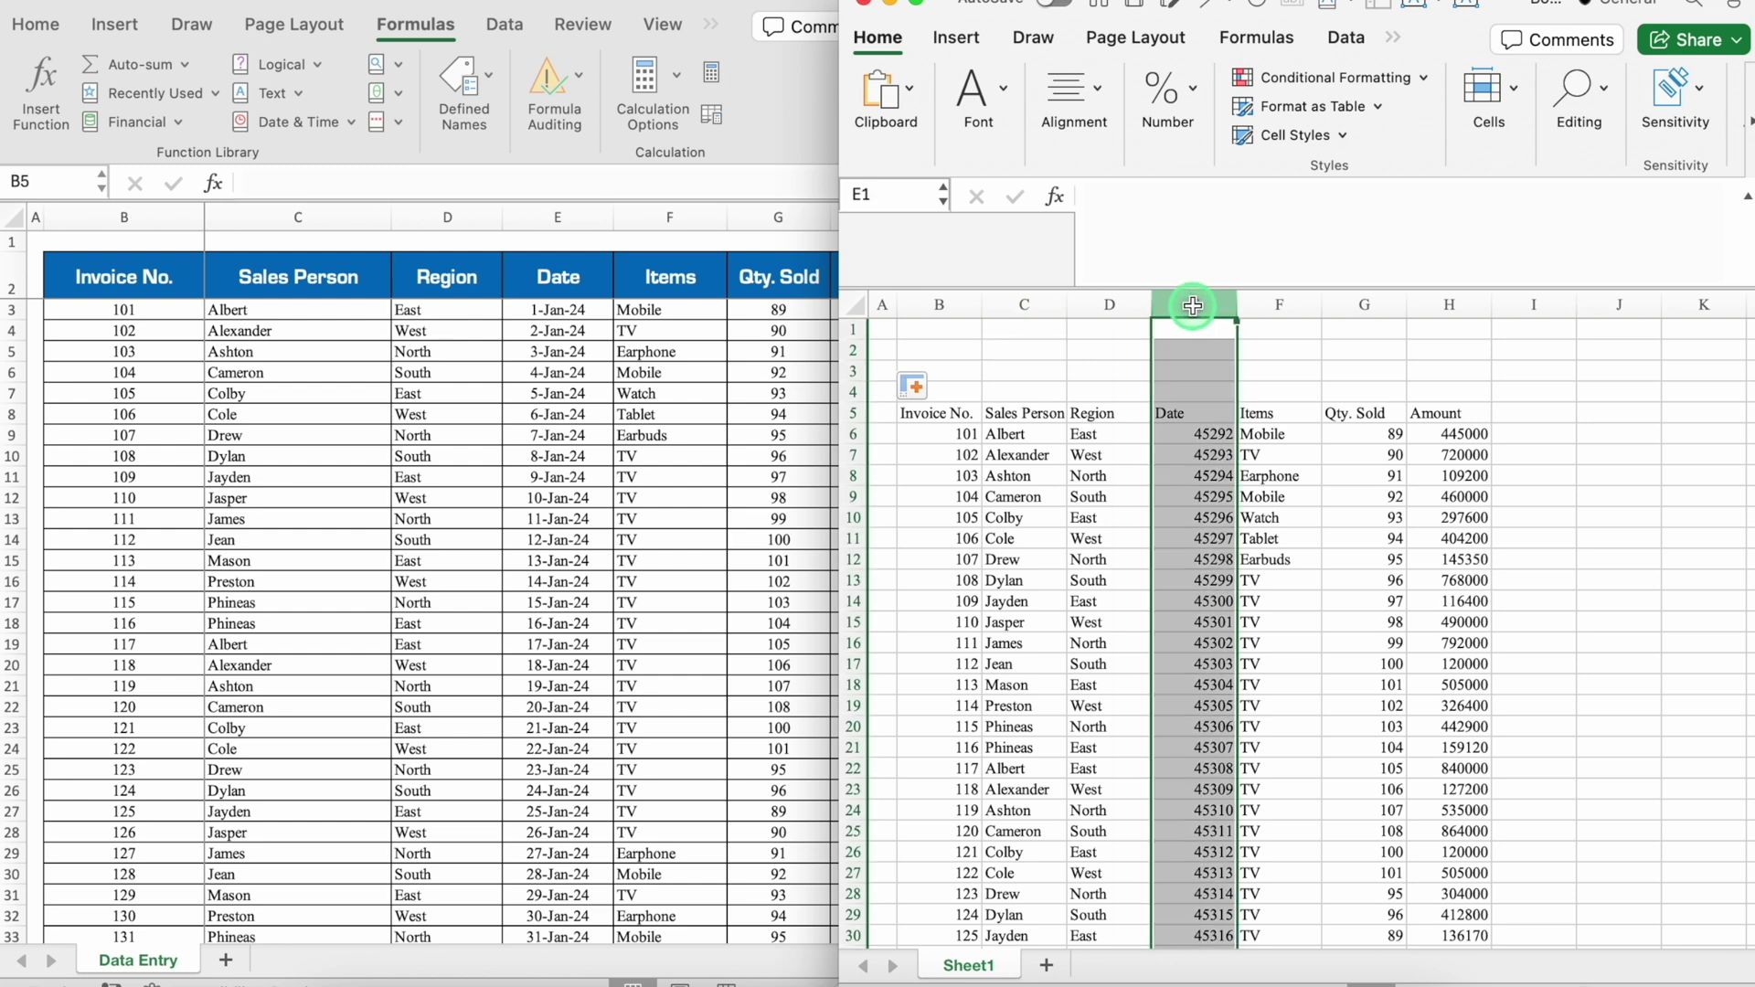
key(super+1)
click(592, 263)
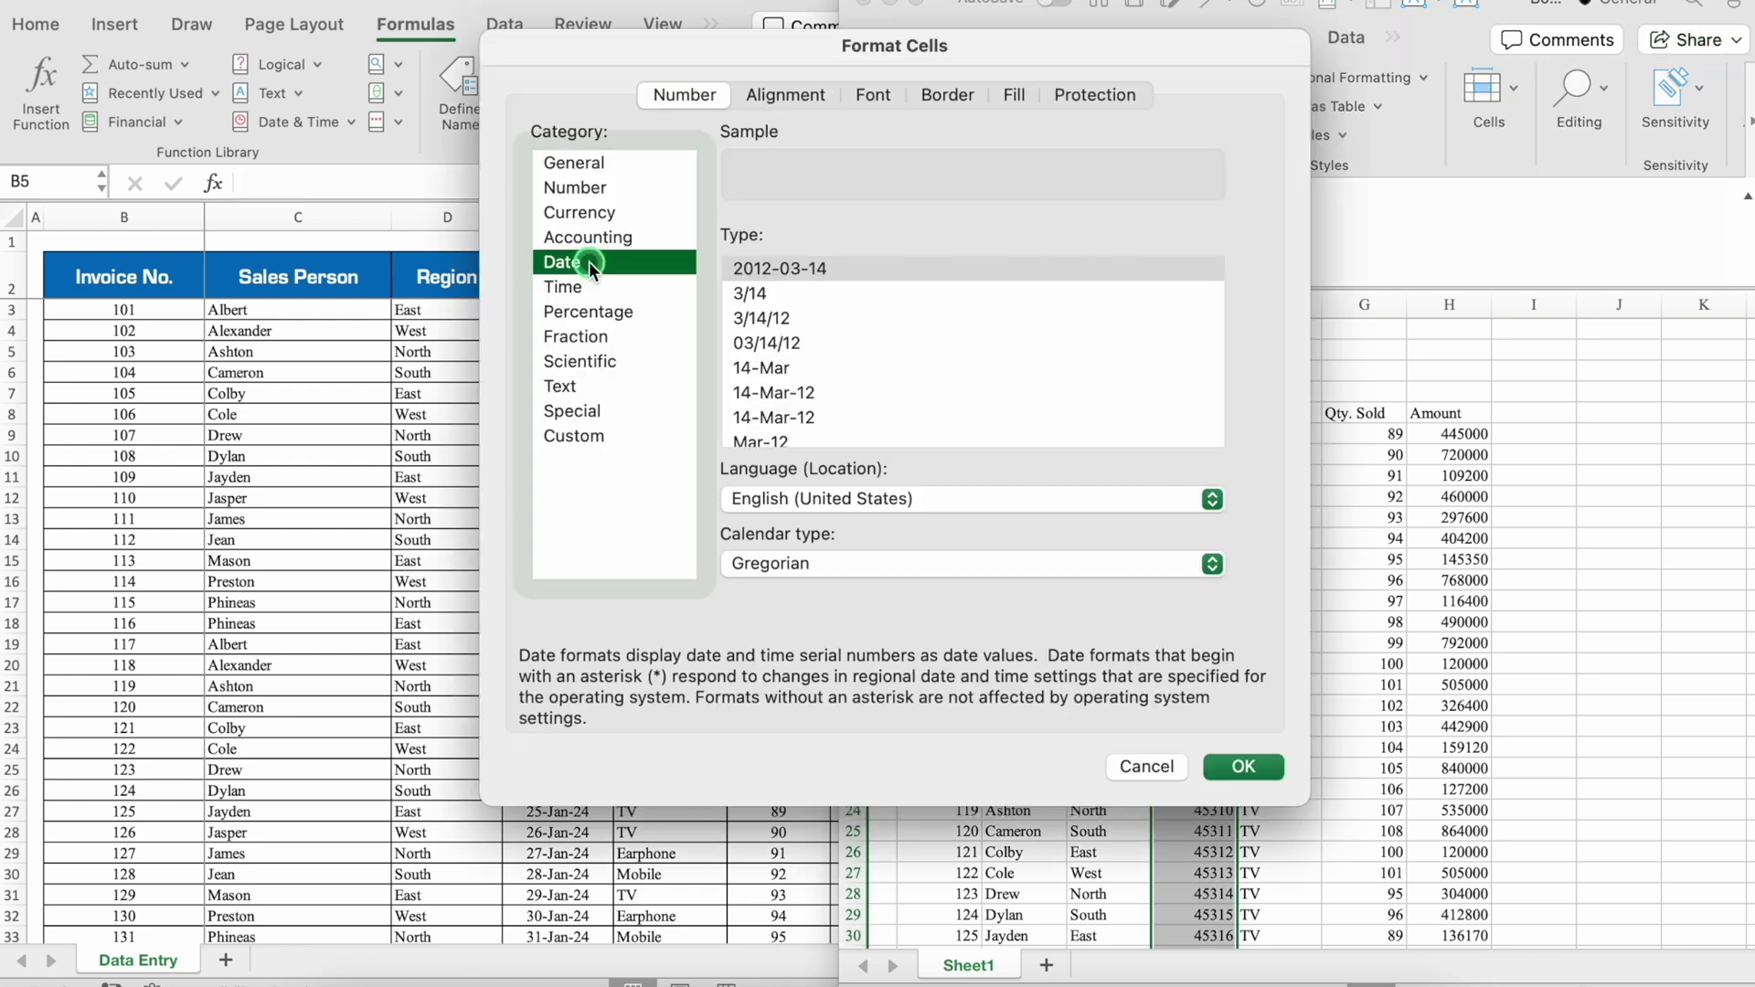
click(778, 393)
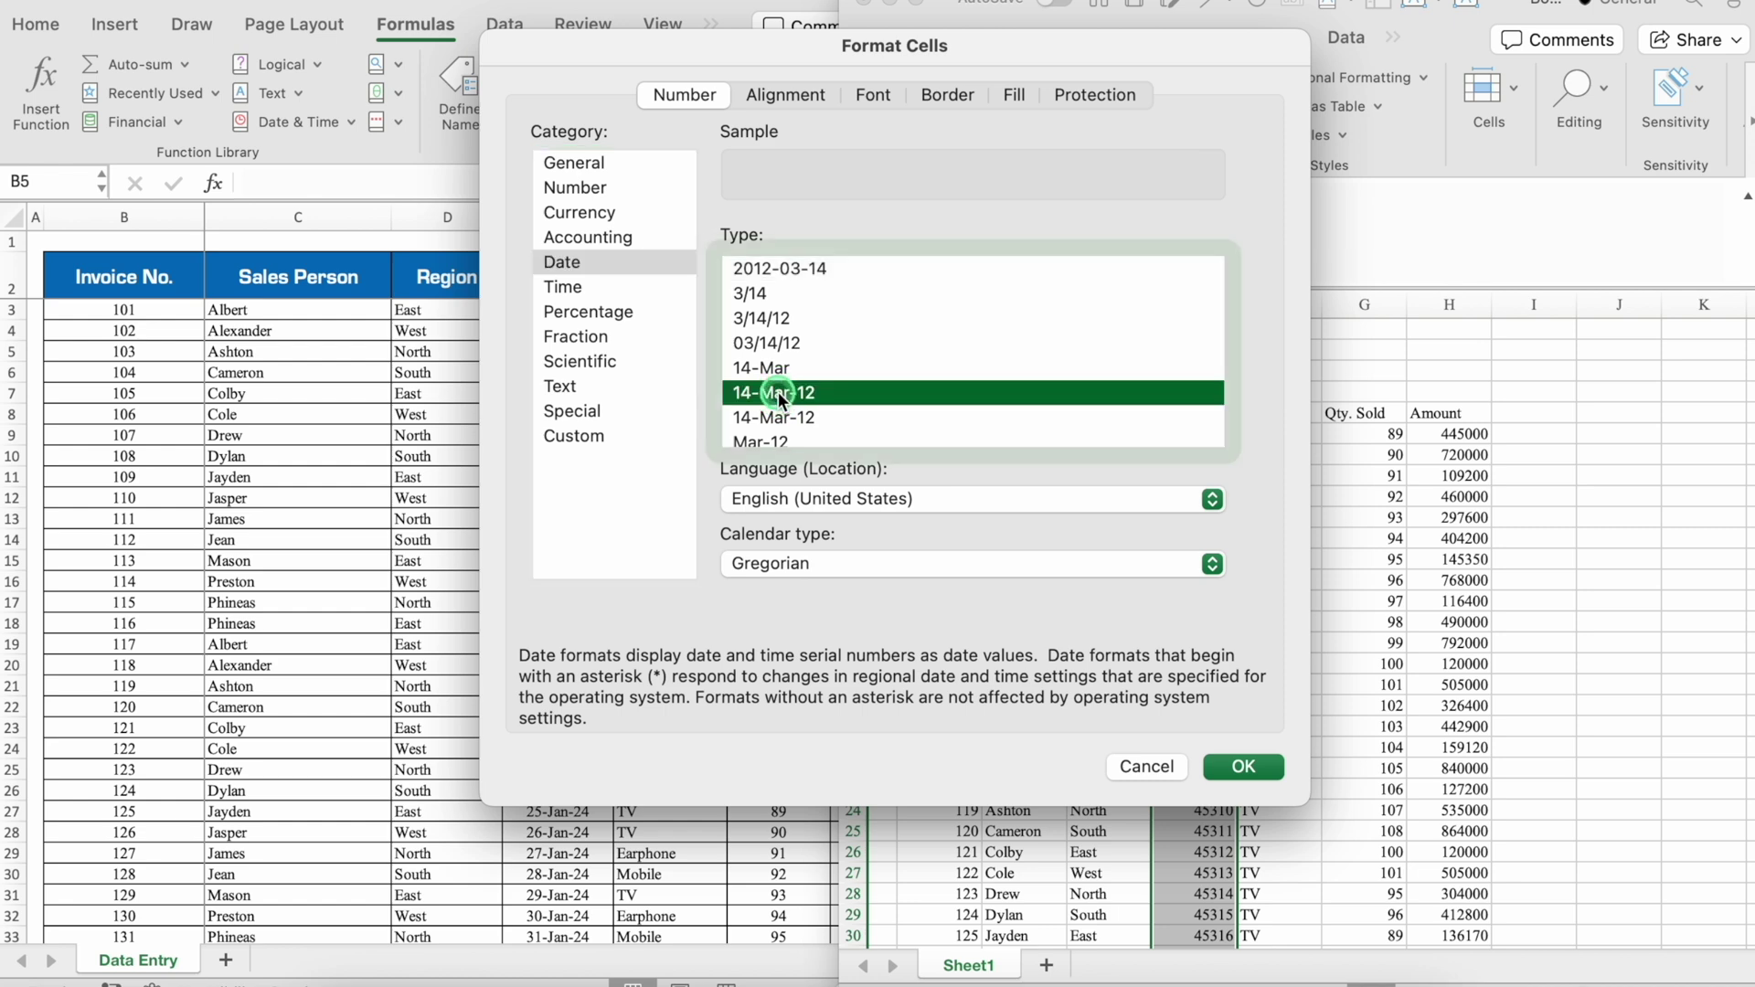
click(1404, 487)
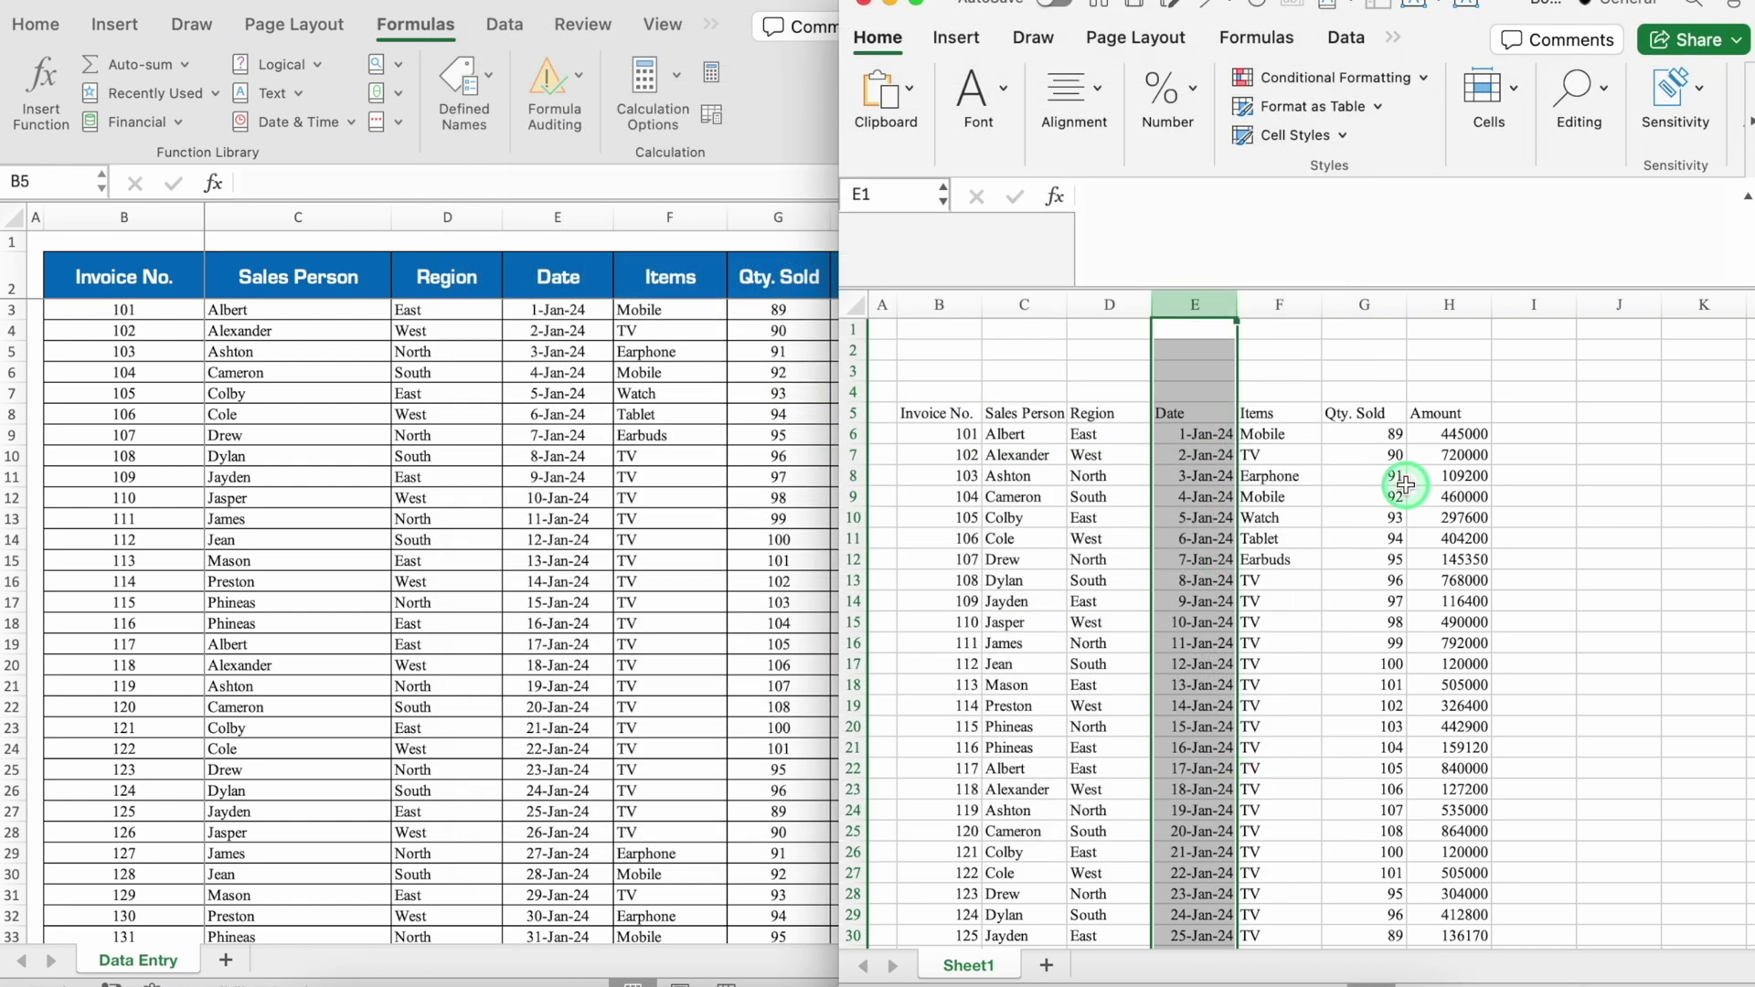